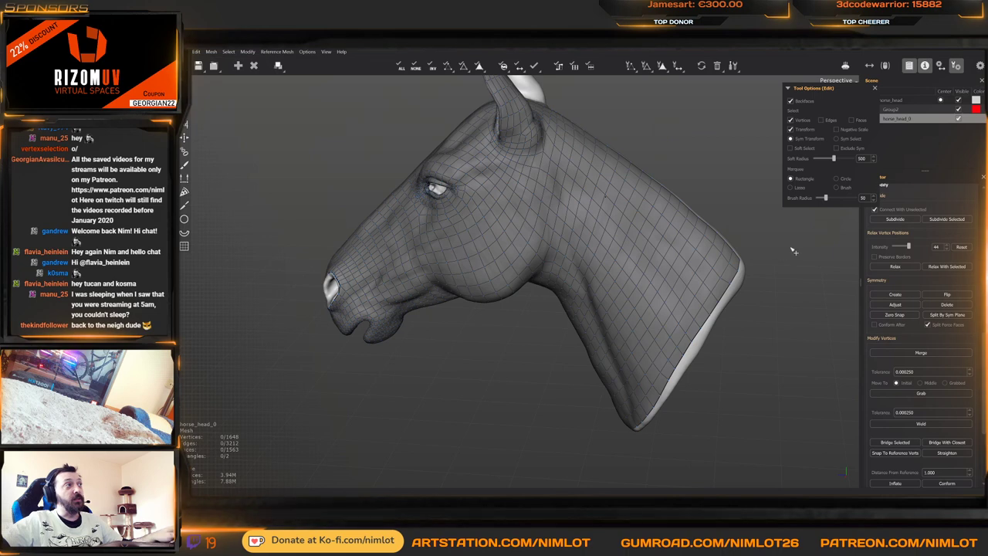
{"action": "middle_click_drag", "start_coordinate": [794, 251], "coordinate": [708, 235]}
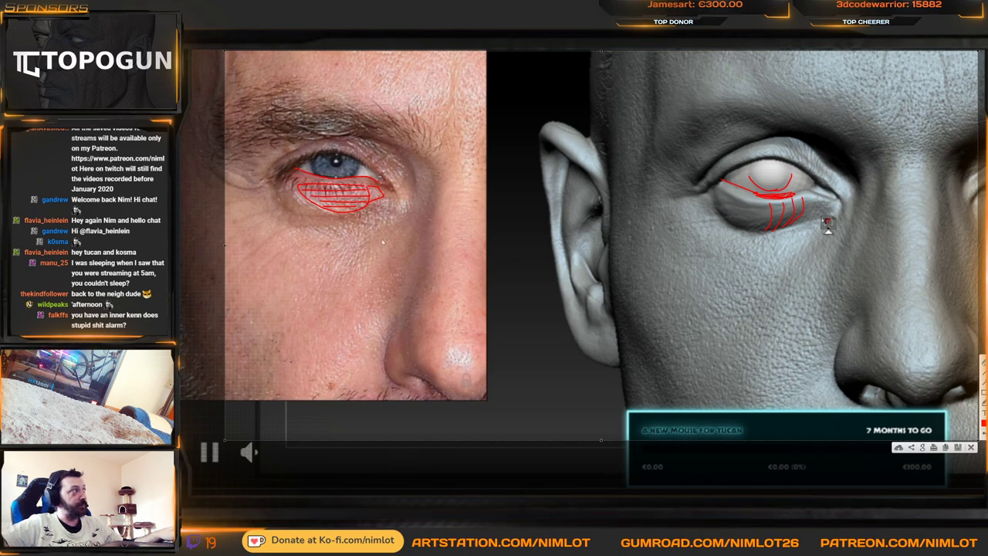
Mark the upper eyelid folds with short red strokes on the reference photo and on the sculpted head
{"action": "mouse_move", "coordinate": [285, 154]}
{"action": "left_mouse_down"}
{"action": "mouse_move", "coordinate": [288, 162]}
{"action": "mouse_move", "coordinate": [325, 147]}
{"action": "left_mouse_up"}
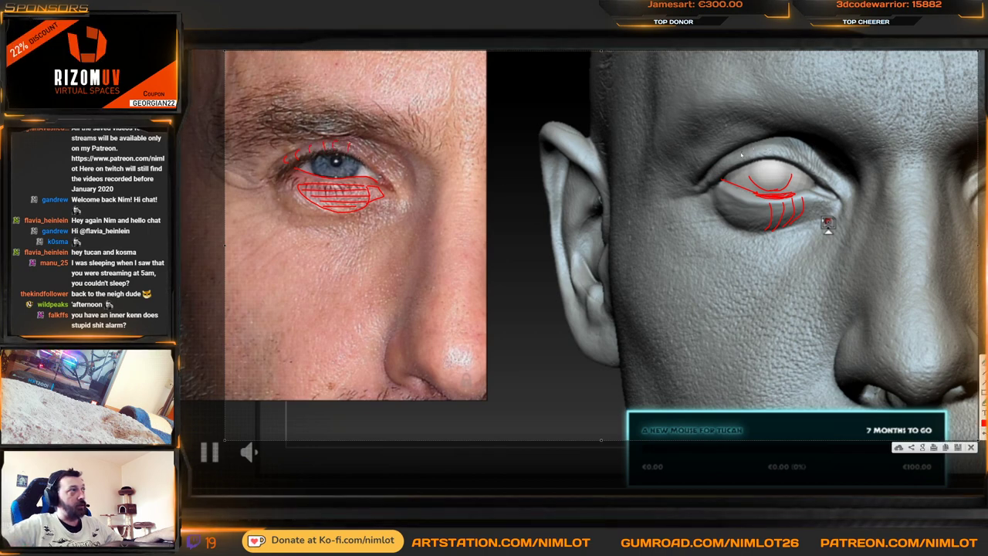
{"action": "left_click_drag", "start_coordinate": [740, 150], "coordinate": [728, 165]}
{"action": "left_click_drag", "start_coordinate": [723, 161], "coordinate": [724, 167]}
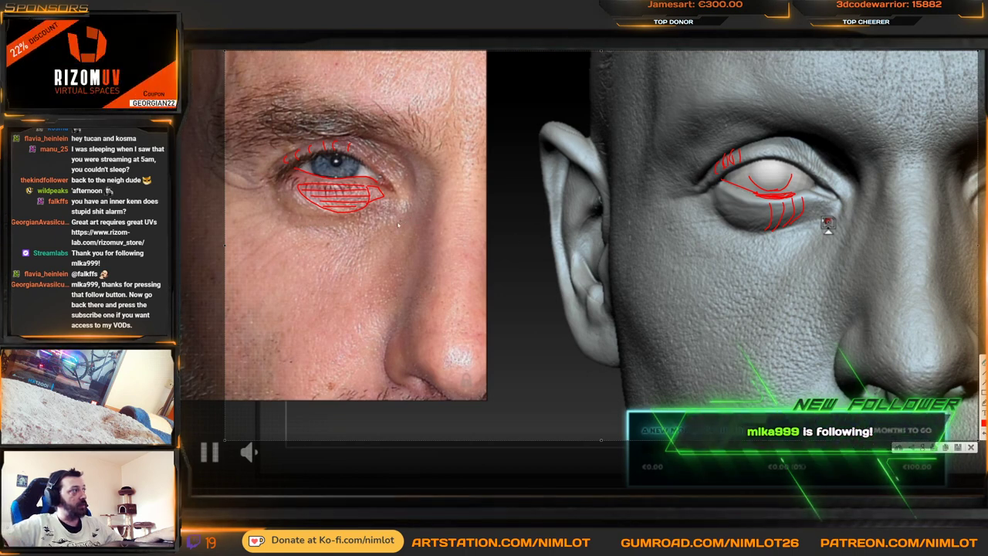
Draw red lines over the cheek creases, the lower eyelid contour and the inner-corner folds on the reference photo
{"action": "left_click_drag", "start_coordinate": [409, 218], "coordinate": [381, 231]}
{"action": "left_click_drag", "start_coordinate": [342, 288], "coordinate": [304, 335]}
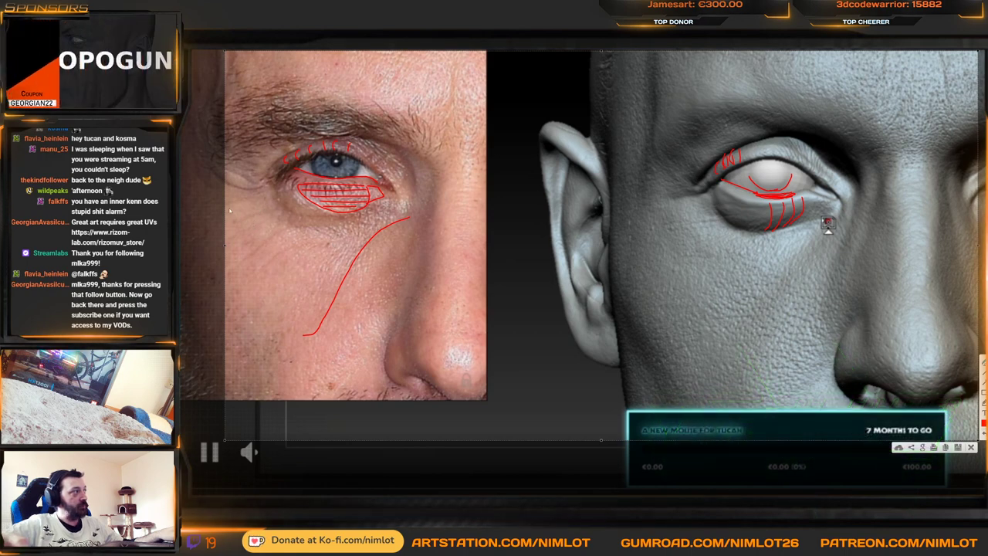
{"action": "left_click_drag", "start_coordinate": [231, 208], "coordinate": [234, 211]}
{"action": "left_click_drag", "start_coordinate": [241, 206], "coordinate": [326, 250]}
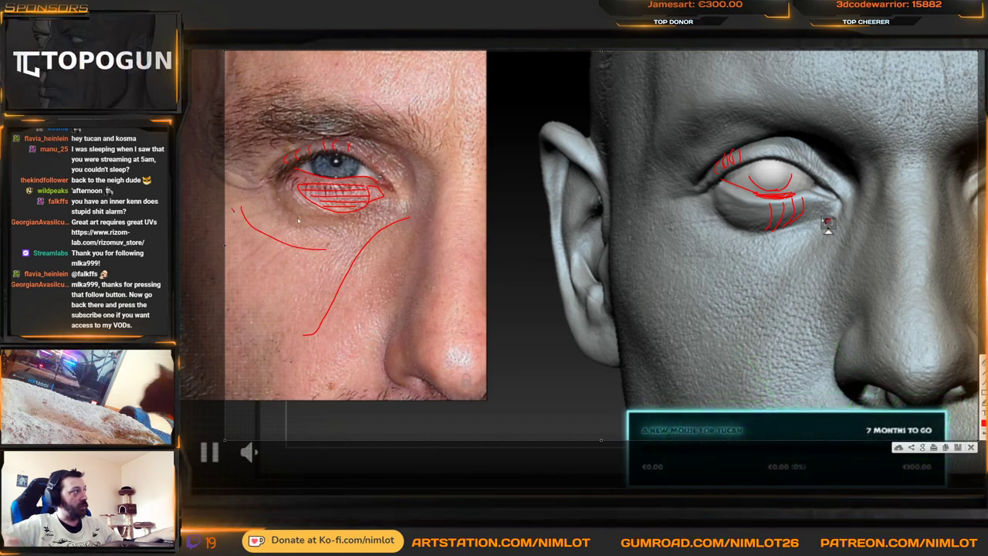
{"action": "left_click_drag", "start_coordinate": [281, 191], "coordinate": [293, 209]}
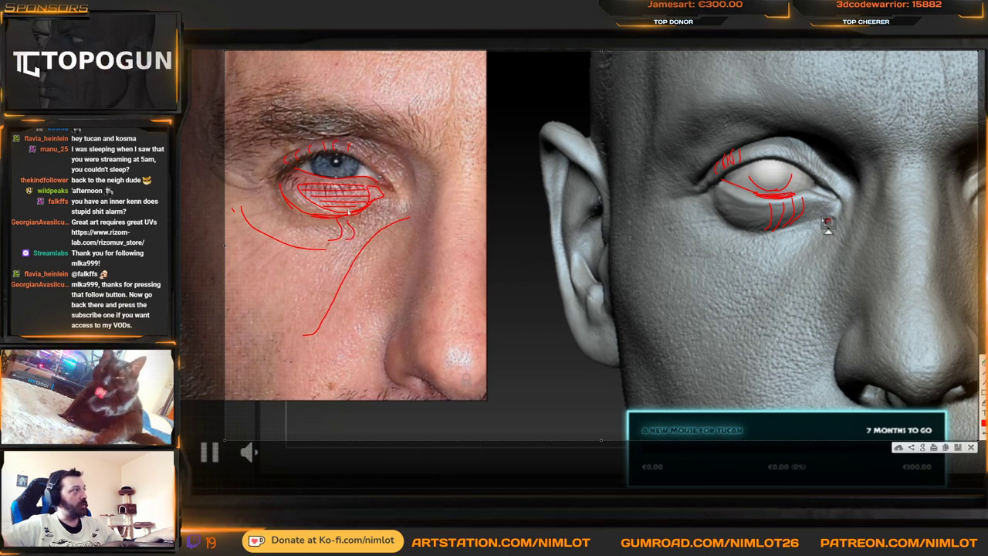
{"action": "mouse_move", "coordinate": [372, 211]}
{"action": "left_mouse_down"}
{"action": "mouse_move", "coordinate": [389, 227]}
{"action": "mouse_move", "coordinate": [408, 217]}
{"action": "left_mouse_up"}
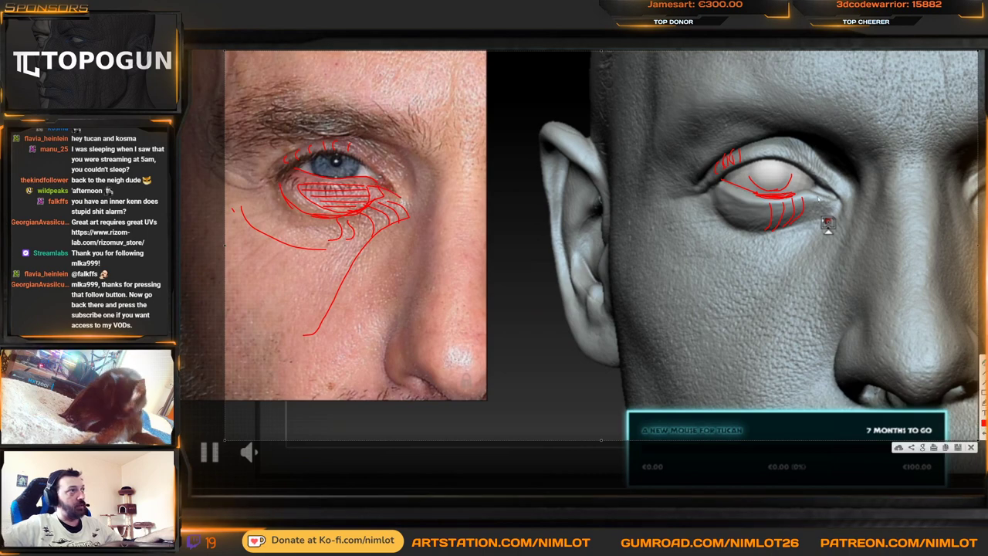
Mark the inner-corner and lower-lid fold directions on the sculpted eye, then discard the annotation overlay
{"action": "left_click_drag", "start_coordinate": [815, 171], "coordinate": [853, 195]}
{"action": "left_click_drag", "start_coordinate": [810, 197], "coordinate": [846, 207]}
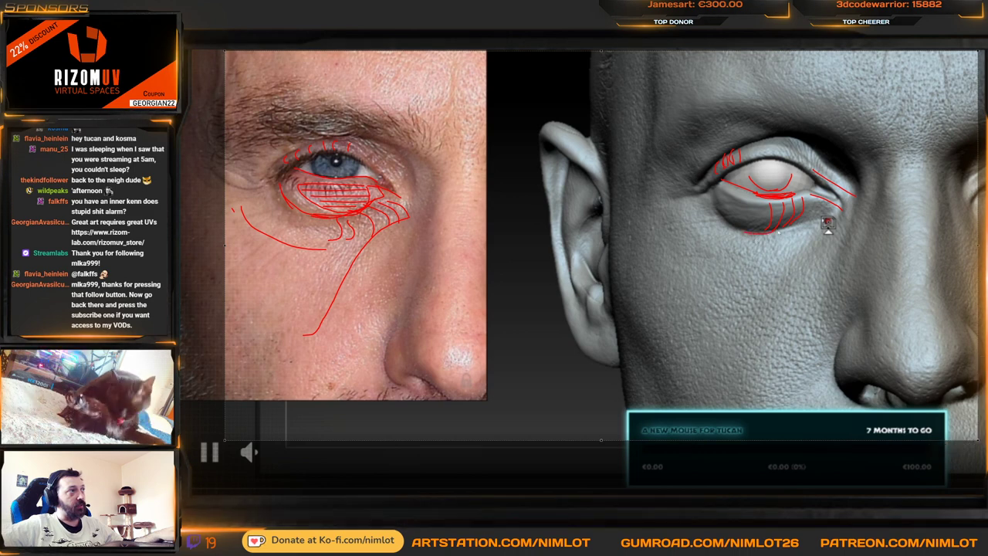
{"action": "left_click_drag", "start_coordinate": [746, 231], "coordinate": [814, 220]}
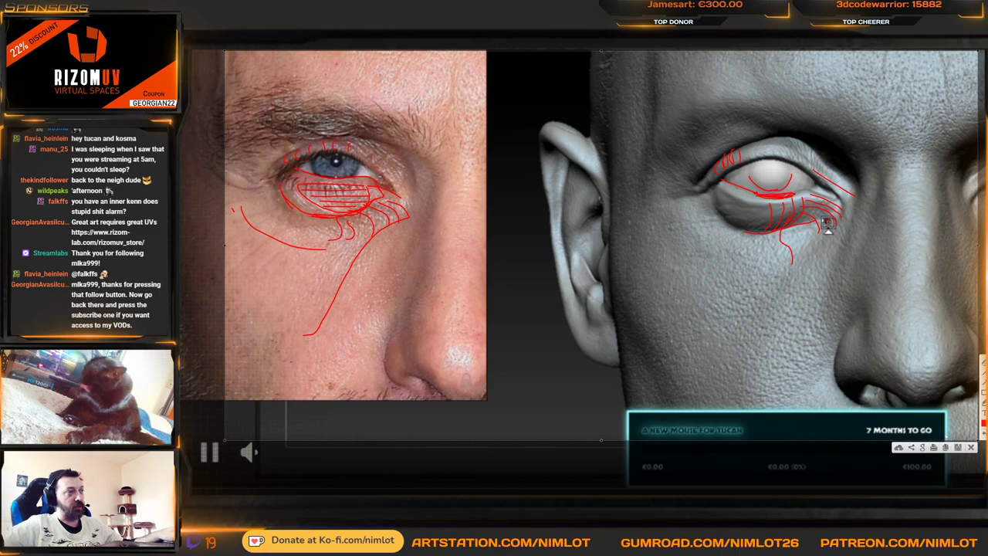
{"action": "key", "text": "Escape"}
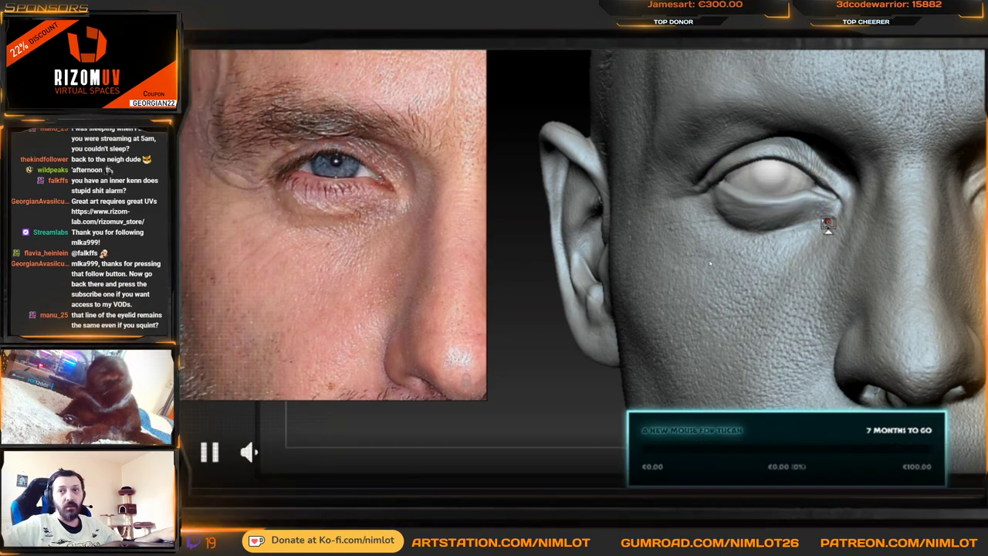
Switch to TopoGun and bridge a strip of faces around the inside of the horse's nostril opening with freehand lines
{"action": "key", "text": "alt+Tab"}
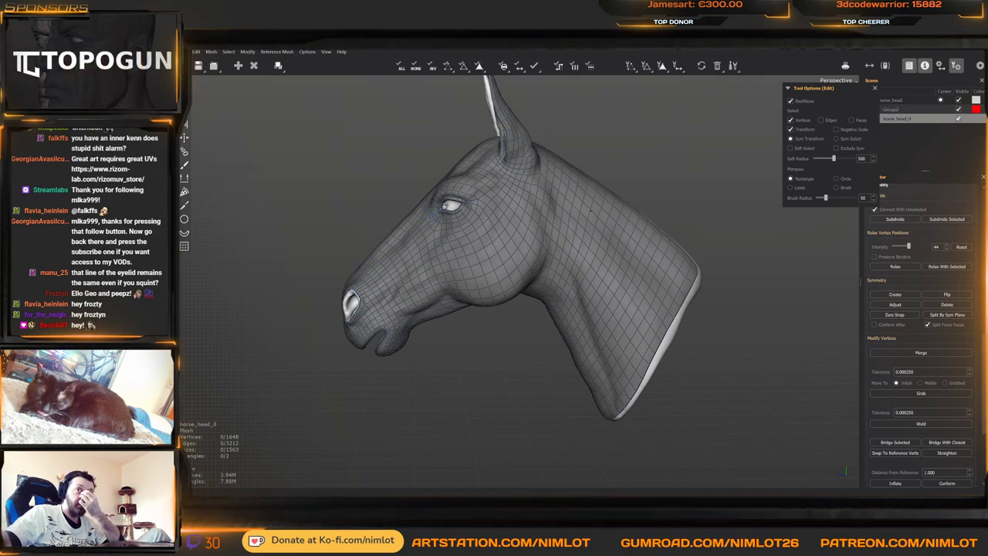
{"action": "middle_click_drag", "start_coordinate": [755, 237], "coordinate": [805, 218]}
{"action": "left_click_drag", "start_coordinate": [805, 218], "coordinate": [814, 217], "text": "alt"}
{"action": "right_click_drag", "start_coordinate": [510, 301], "coordinate": [520, 320], "text": "alt"}
{"action": "middle_click_drag", "start_coordinate": [484, 278], "coordinate": [563, 222], "text": "alt"}
{"action": "right_click_drag", "start_coordinate": [564, 223], "coordinate": [556, 349], "text": "alt"}
{"action": "left_click_drag", "start_coordinate": [555, 349], "coordinate": [472, 210], "text": "alt"}
{"action": "middle_click_drag", "start_coordinate": [472, 210], "coordinate": [559, 231], "text": "alt"}
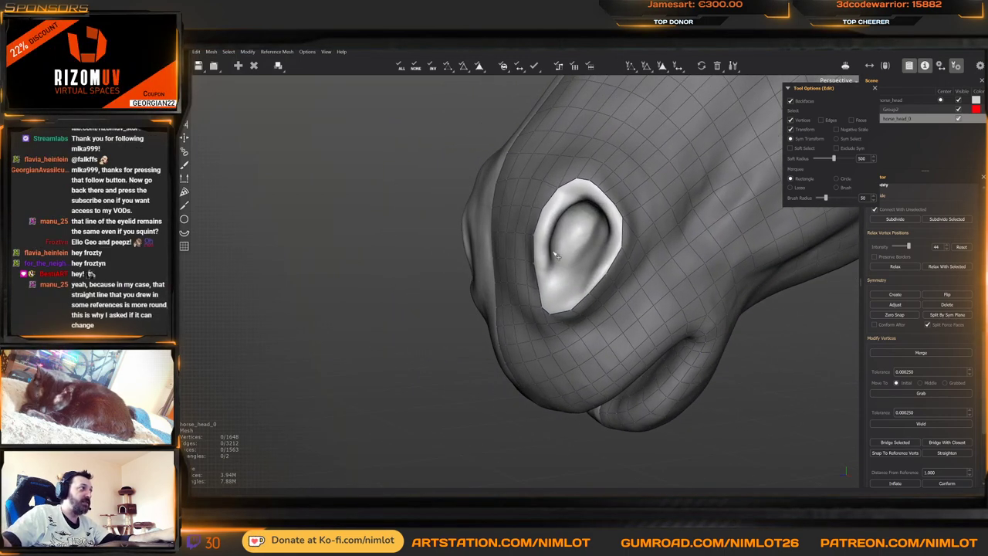
{"action": "right_click_drag", "start_coordinate": [559, 231], "coordinate": [559, 253], "text": "alt"}
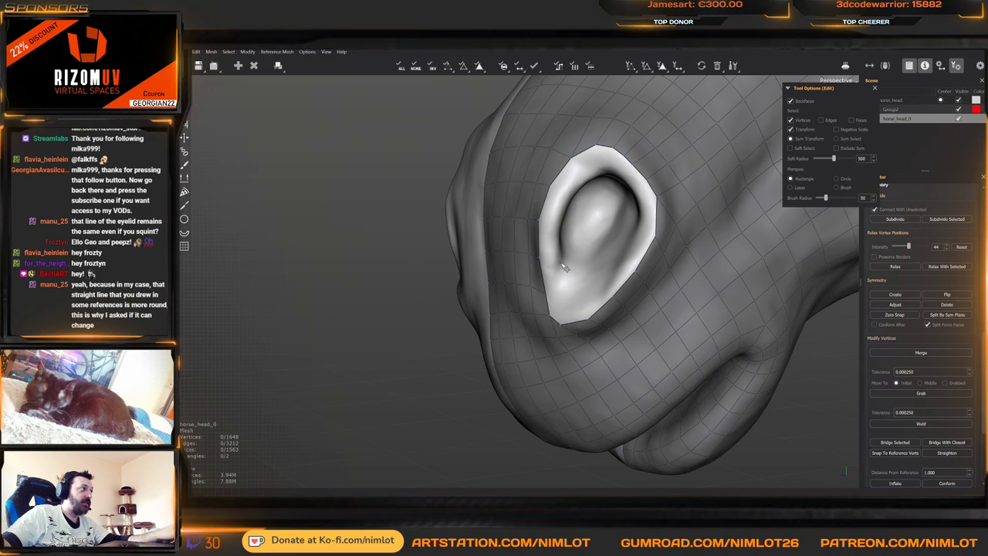
{"action": "key", "text": "b"}
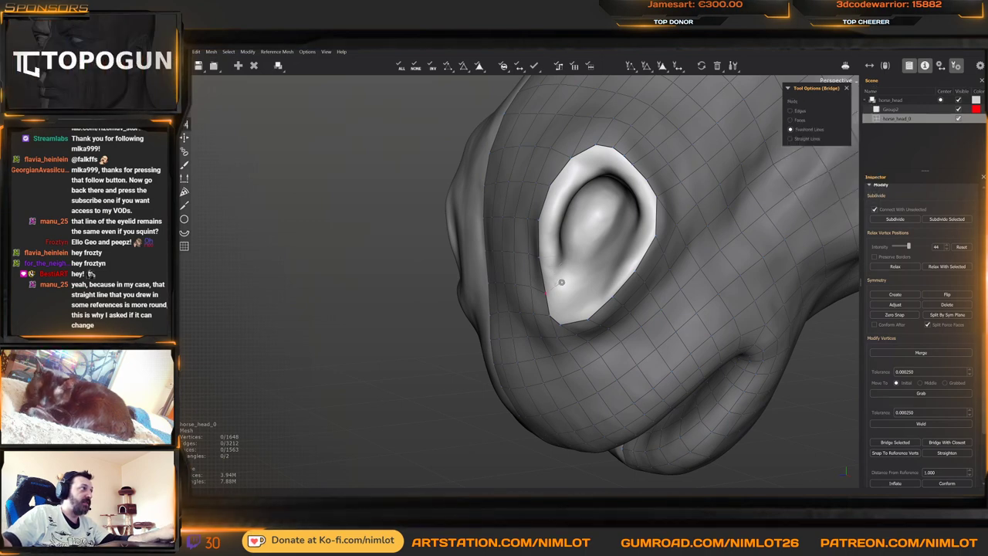
{"action": "mouse_move", "coordinate": [554, 249]}
{"action": "left_mouse_down"}
{"action": "mouse_move", "coordinate": [575, 166]}
{"action": "mouse_move", "coordinate": [633, 183]}
{"action": "mouse_move", "coordinate": [641, 238]}
{"action": "left_mouse_up"}
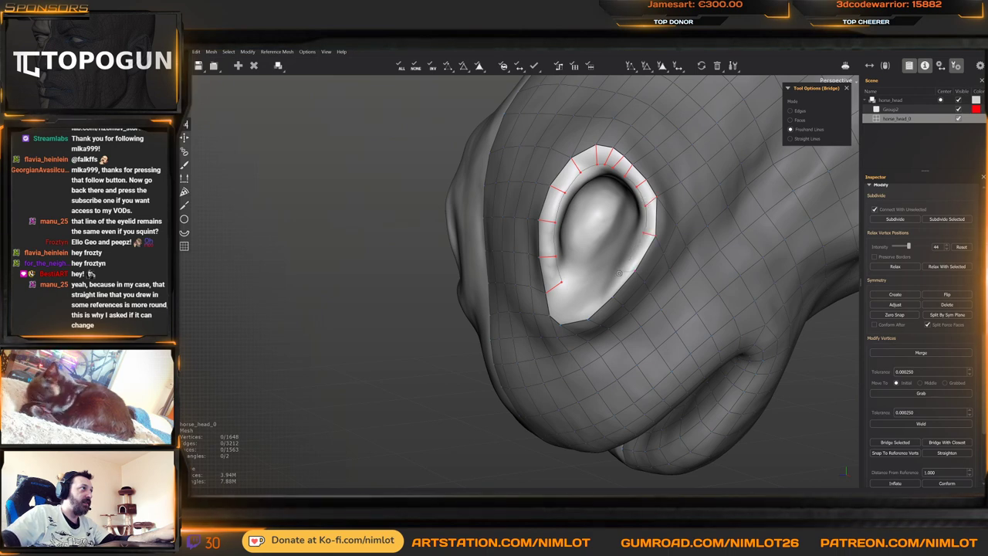
{"action": "mouse_move", "coordinate": [619, 272]}
{"action": "left_mouse_down"}
{"action": "mouse_move", "coordinate": [608, 288]}
{"action": "mouse_move", "coordinate": [568, 298]}
{"action": "left_mouse_up"}
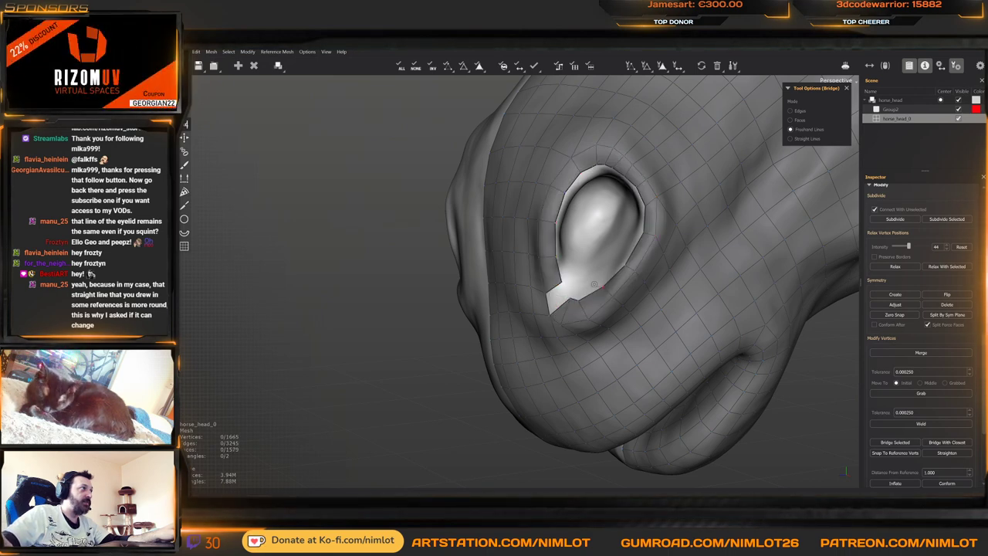
Fill the gap in the new face ring at the nostril's lower corner with the Create tool
{"action": "key", "text": "w"}
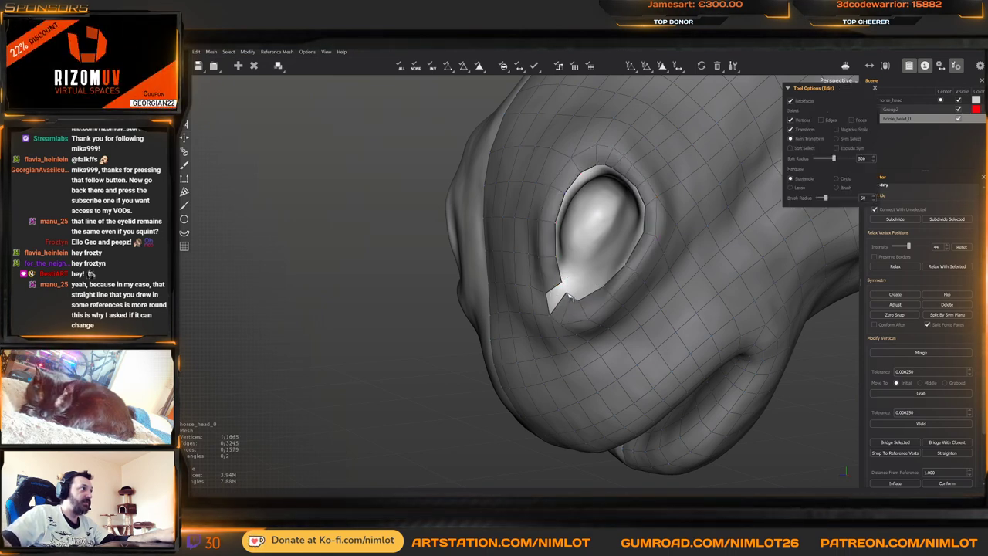
{"action": "key", "text": "q"}
{"action": "left_click_drag", "start_coordinate": [562, 286], "coordinate": [655, 312], "text": "alt"}
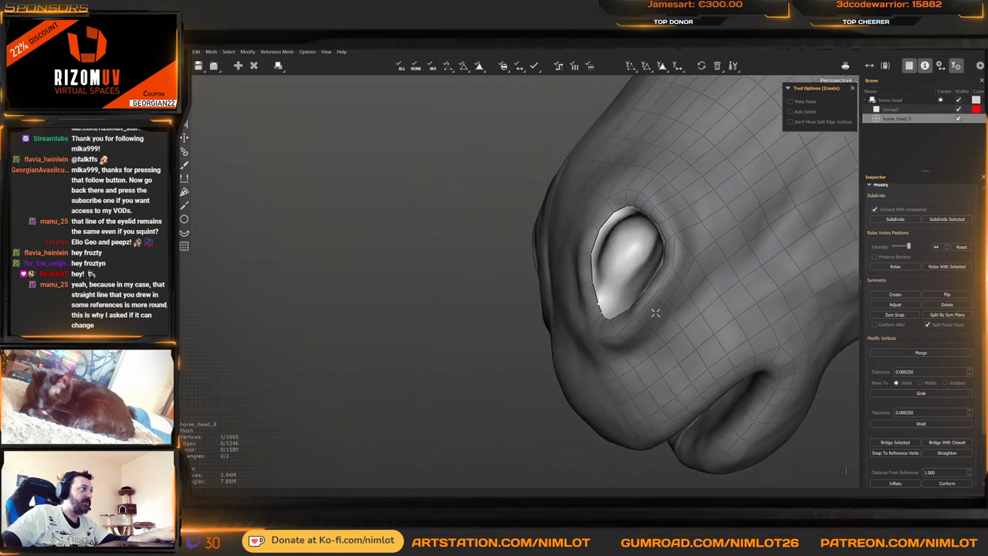
Bridge a second strip of faces deeper into the nostril, along its front rim and its rear rim
{"action": "right_click_drag", "start_coordinate": [655, 312], "coordinate": [600, 307], "text": "alt"}
{"action": "key", "text": "w"}
{"action": "key", "text": "f"}
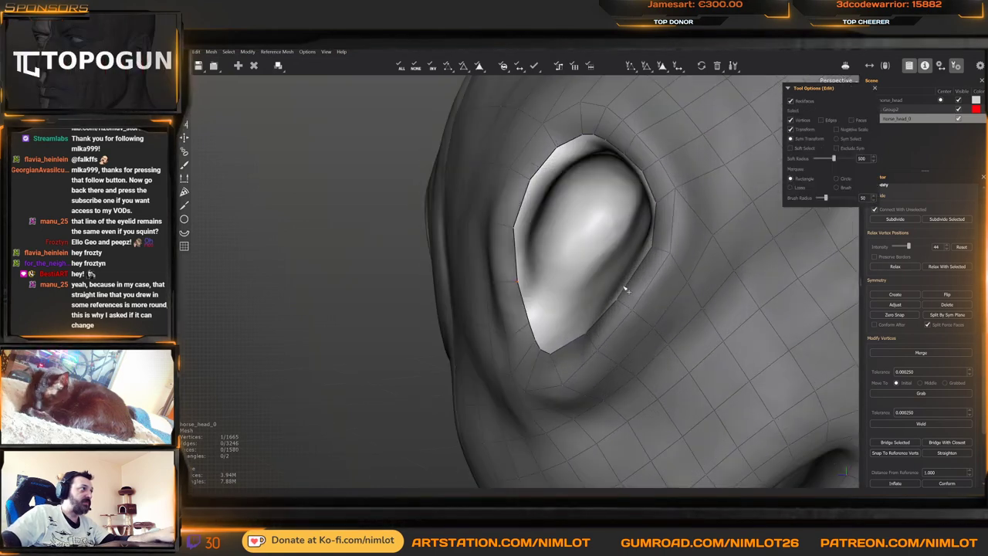
{"action": "left_click_drag", "start_coordinate": [624, 291], "coordinate": [532, 287], "text": "alt"}
{"action": "key", "text": "b"}
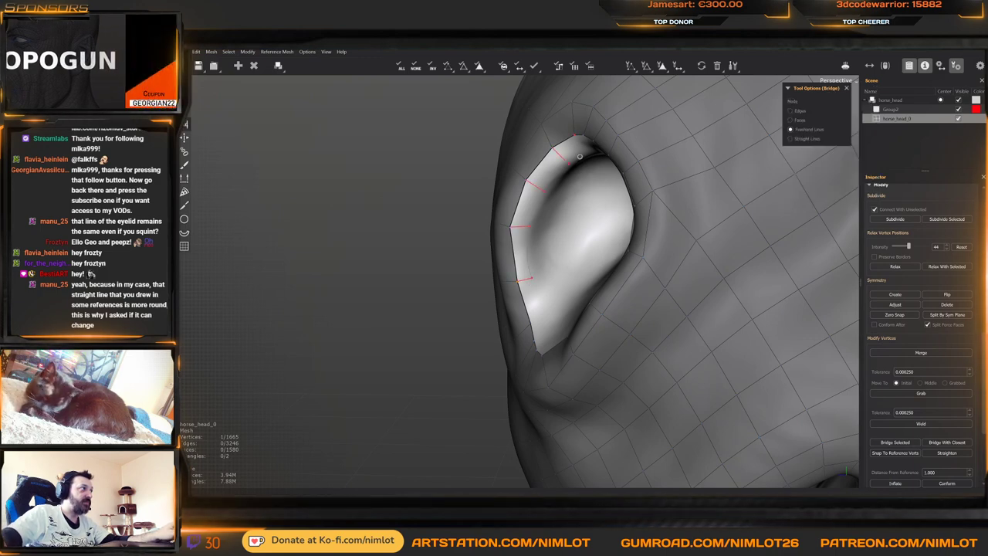
{"action": "key", "text": "Return"}
{"action": "mouse_move", "coordinate": [543, 245]}
{"action": "left_mouse_down", "text": "alt"}
{"action": "mouse_move", "coordinate": [594, 303]}
{"action": "mouse_move", "coordinate": [605, 284]}
{"action": "mouse_move", "coordinate": [591, 203]}
{"action": "left_mouse_up", "text": "alt"}
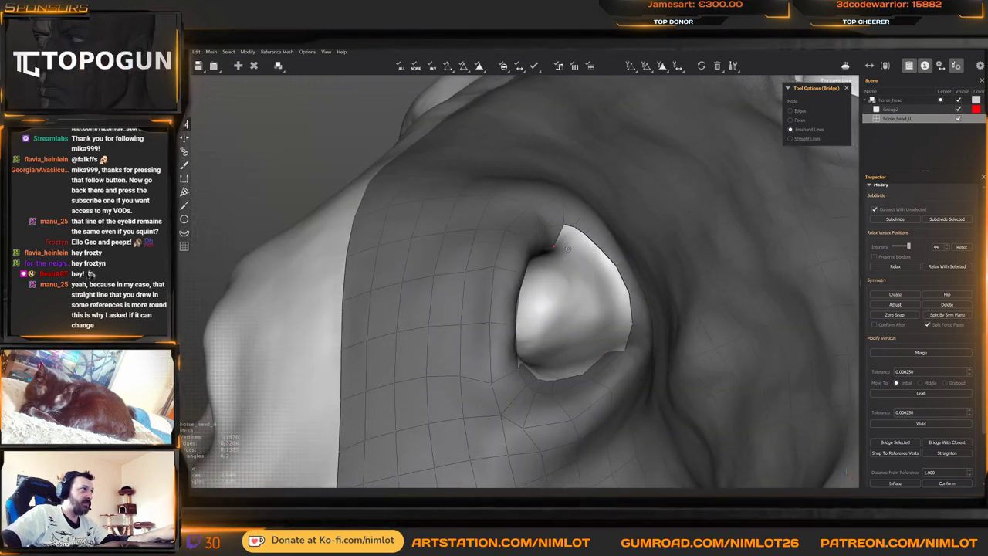
{"action": "mouse_move", "coordinate": [614, 330]}
{"action": "left_mouse_down"}
{"action": "mouse_move", "coordinate": [586, 257]}
{"action": "mouse_move", "coordinate": [558, 246]}
{"action": "left_mouse_up"}
Close the open gaps between the second ring's strips with the Create tool
{"action": "key", "text": "w"}
{"action": "key", "text": "q"}
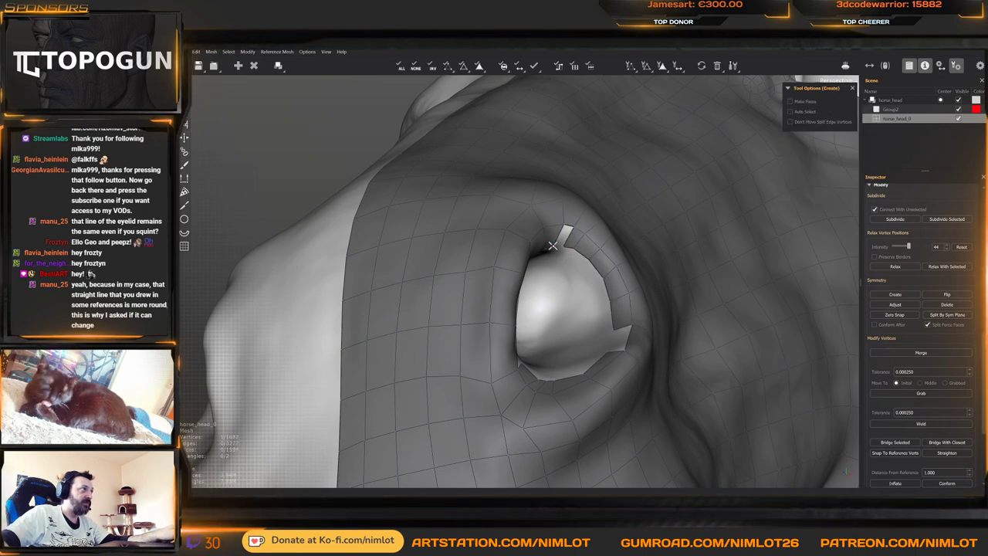
{"action": "left_click_drag", "start_coordinate": [599, 297], "coordinate": [525, 325], "text": "alt"}
{"action": "key", "text": "w"}
{"action": "left_click", "coordinate": [617, 306]}
{"action": "key", "text": "q"}
{"action": "left_click", "coordinate": [606, 345]}
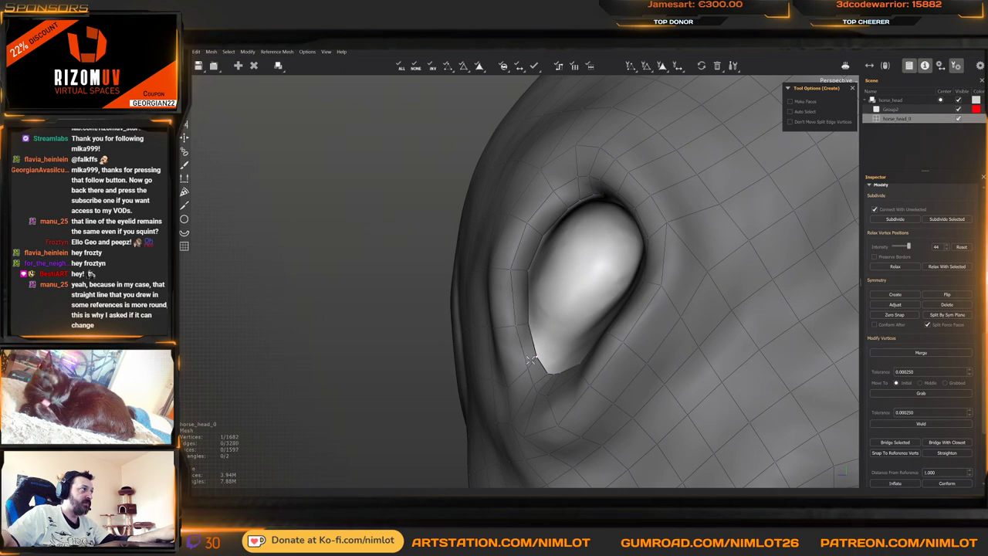
Bridge a third strip of faces into the nostril with freehand lines across its front and rear edges
{"action": "left_click_drag", "start_coordinate": [531, 359], "coordinate": [518, 301], "text": "alt"}
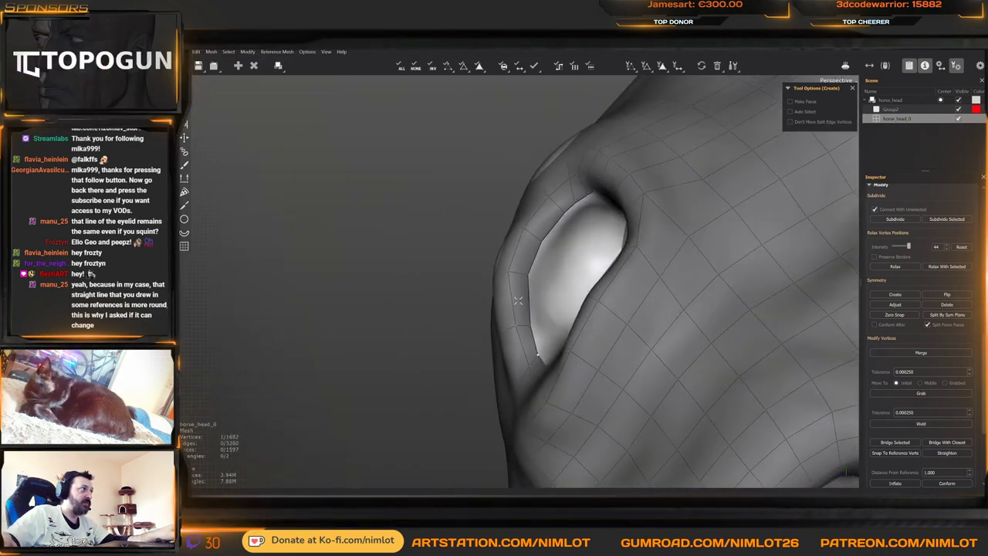
{"action": "key", "text": "b"}
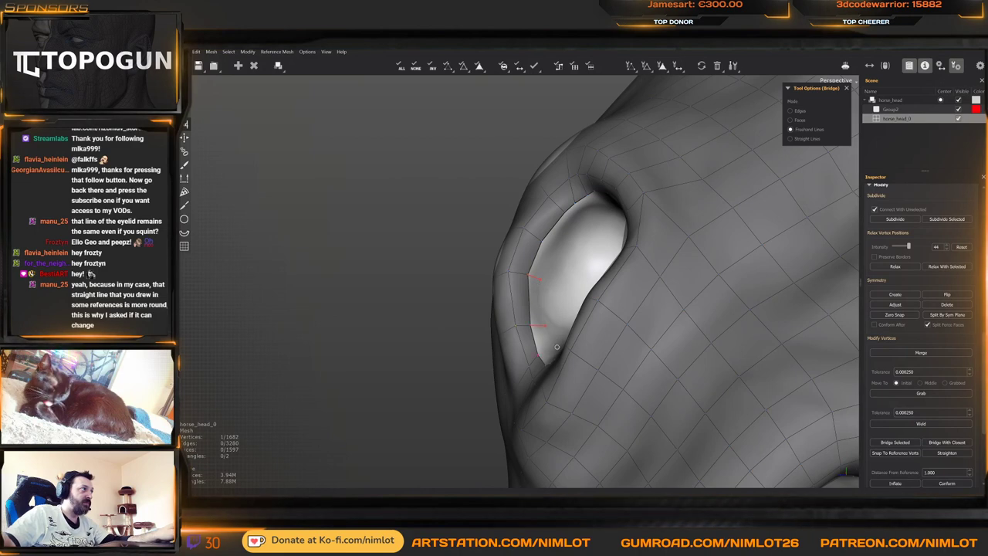
{"action": "mouse_move", "coordinate": [557, 347]}
{"action": "left_mouse_down", "text": "alt"}
{"action": "mouse_move", "coordinate": [566, 247]}
{"action": "mouse_move", "coordinate": [753, 290]}
{"action": "mouse_move", "coordinate": [751, 264]}
{"action": "left_mouse_up", "text": "alt"}
{"action": "mouse_move", "coordinate": [566, 265]}
{"action": "left_mouse_down"}
{"action": "mouse_move", "coordinate": [576, 283]}
{"action": "mouse_move", "coordinate": [586, 229]}
{"action": "left_mouse_up"}
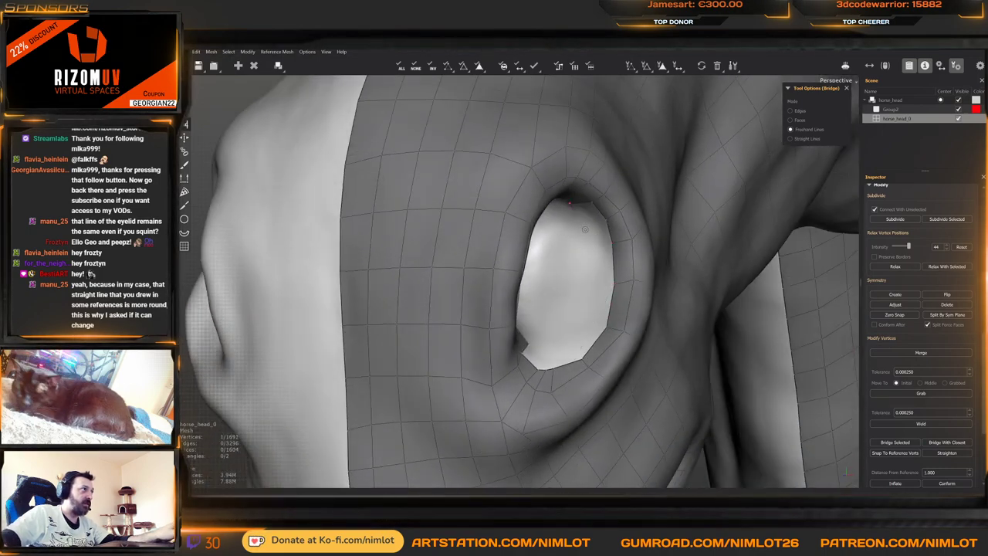
{"action": "left_click_drag", "start_coordinate": [558, 332], "coordinate": [560, 338], "text": "alt"}
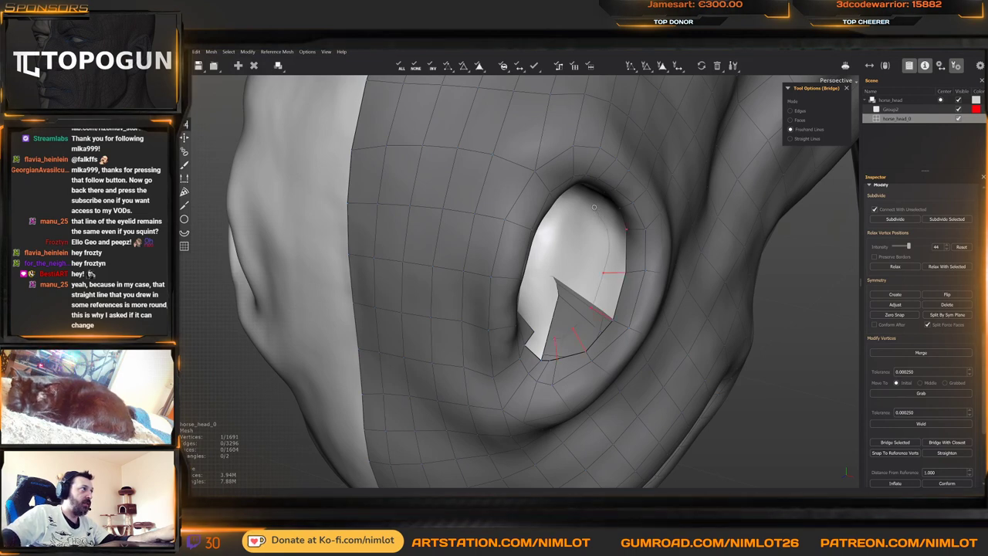
{"action": "left_click_drag", "start_coordinate": [593, 208], "coordinate": [590, 205]}
{"action": "mouse_move", "coordinate": [590, 224]}
{"action": "left_mouse_down", "text": "alt"}
{"action": "mouse_move", "coordinate": [600, 301]}
{"action": "mouse_move", "coordinate": [501, 385]}
{"action": "left_mouse_up", "text": "alt"}
Fill the gap in the third ring at the nostril's lower corner with the Create tool
{"action": "key", "text": "w"}
{"action": "key", "text": "b"}
{"action": "key", "text": "w"}
{"action": "key", "text": "q"}
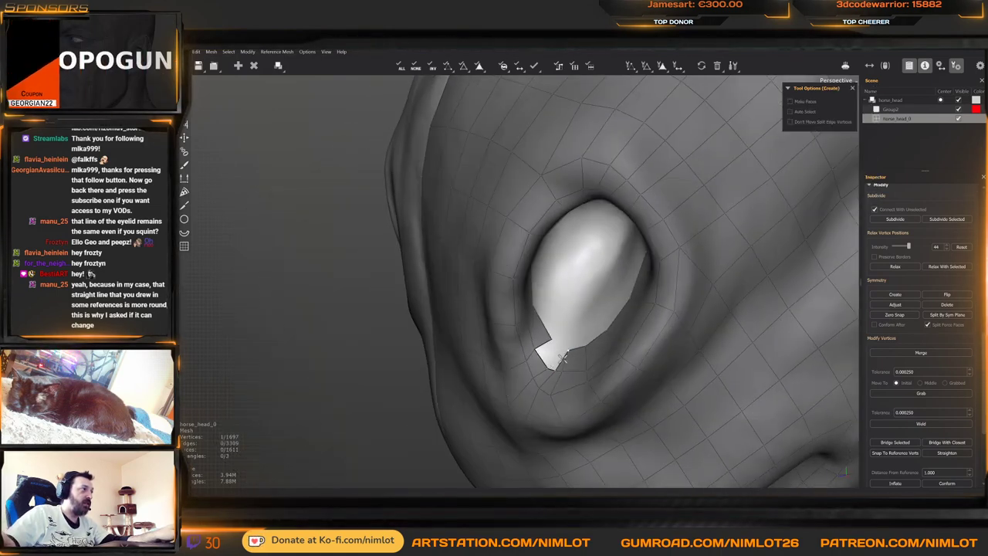
{"action": "left_click", "coordinate": [563, 352]}
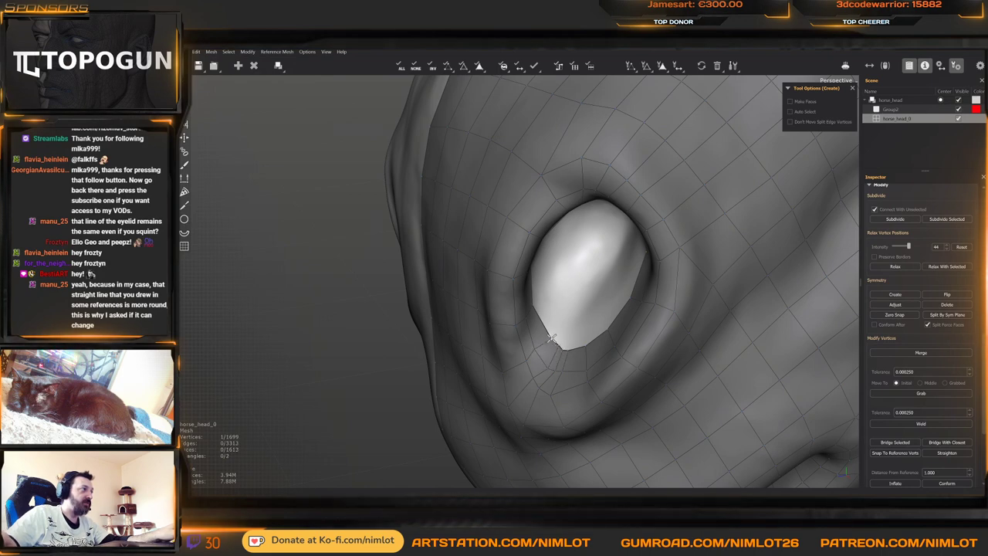
Close the remaining gap in the third ring along the nostril's front edge
{"action": "key", "text": "b"}
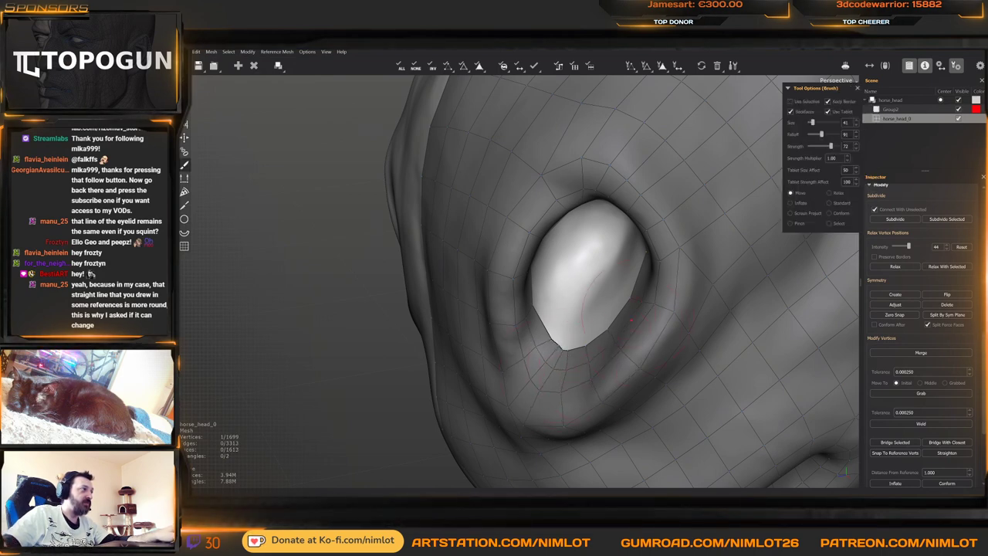
{"action": "mouse_move", "coordinate": [631, 320]}
{"action": "left_mouse_down", "text": "alt"}
{"action": "mouse_move", "coordinate": [714, 331]}
{"action": "mouse_move", "coordinate": [664, 278]}
{"action": "mouse_move", "coordinate": [629, 267]}
{"action": "left_mouse_up", "text": "alt"}
{"action": "left_click_drag", "start_coordinate": [515, 263], "coordinate": [509, 279], "text": "alt"}
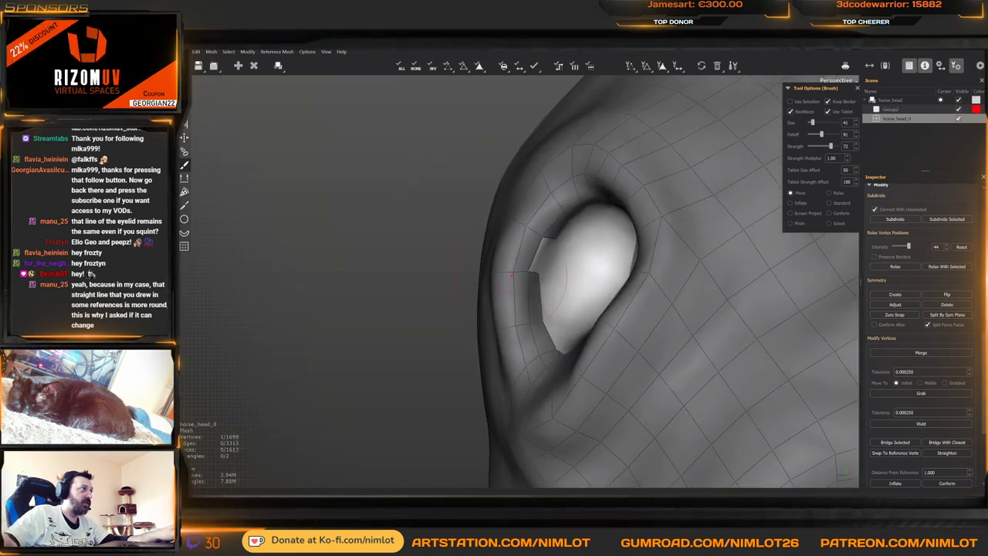
{"action": "key", "text": "w"}
{"action": "key", "text": "q"}
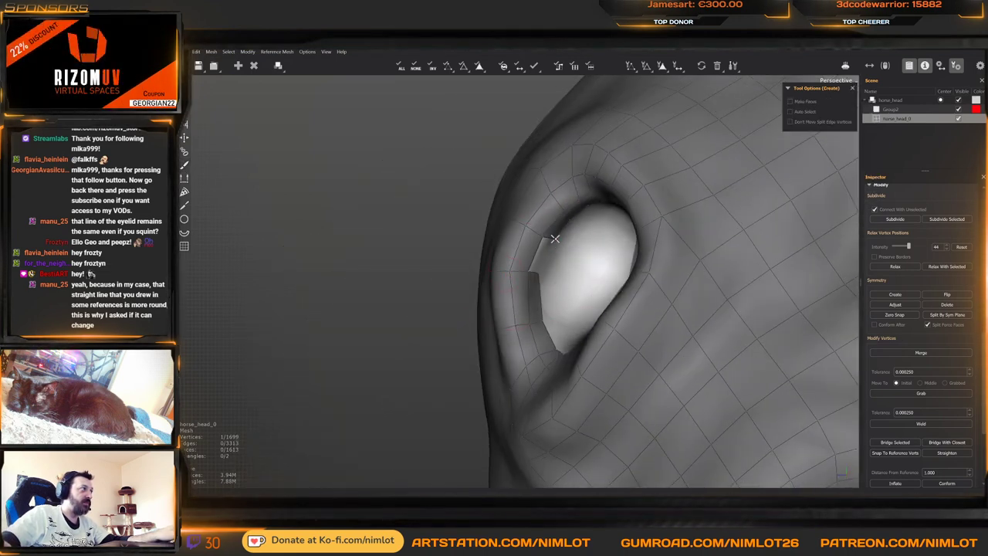
{"action": "left_click_drag", "start_coordinate": [536, 274], "coordinate": [580, 270], "text": "alt"}
Draw a freehand Patch line inside the nostril's front border and generate a strip of faces from it
{"action": "key", "text": "p"}
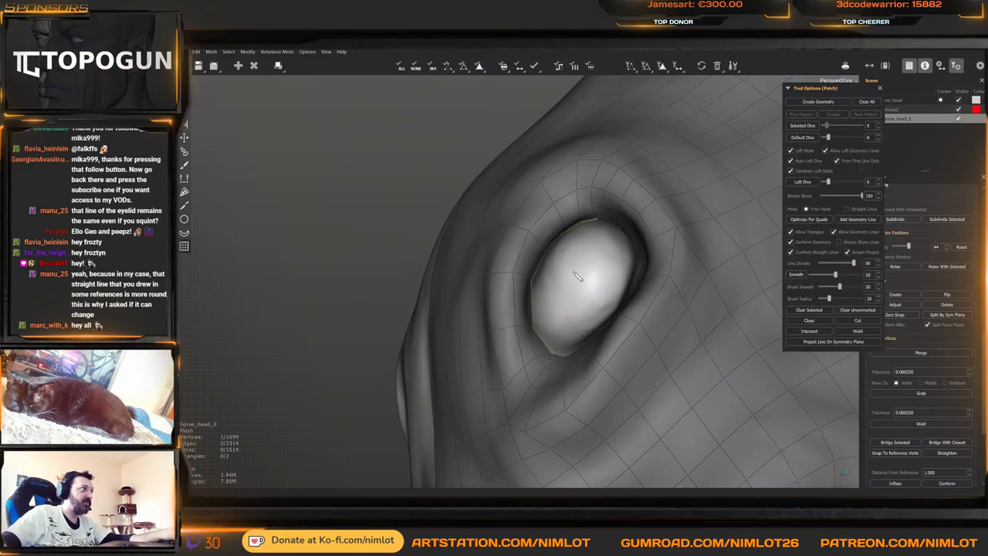
{"action": "left_click_drag", "start_coordinate": [575, 266], "coordinate": [607, 239], "text": "alt"}
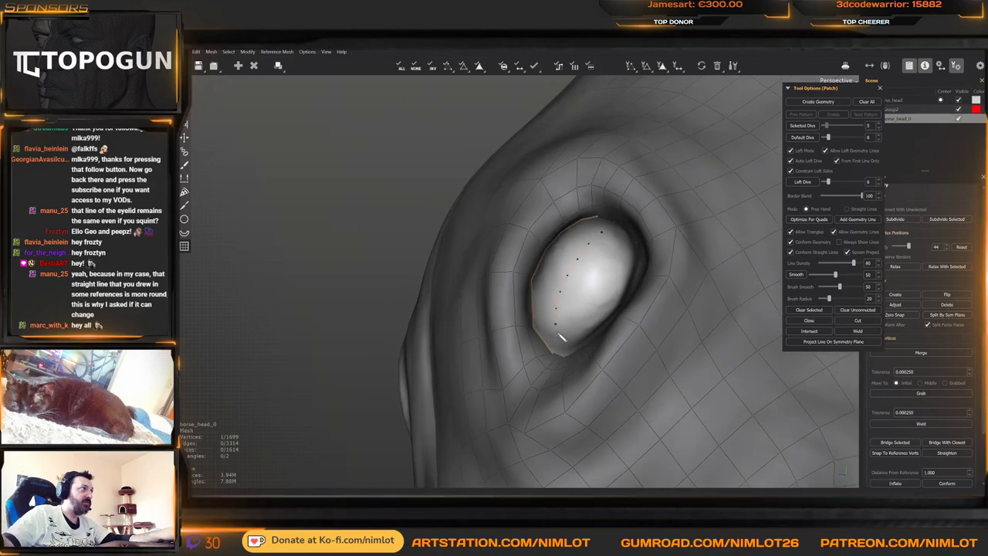
{"action": "left_click_drag", "start_coordinate": [563, 340], "coordinate": [598, 306], "text": "alt"}
{"action": "key", "text": "Return"}
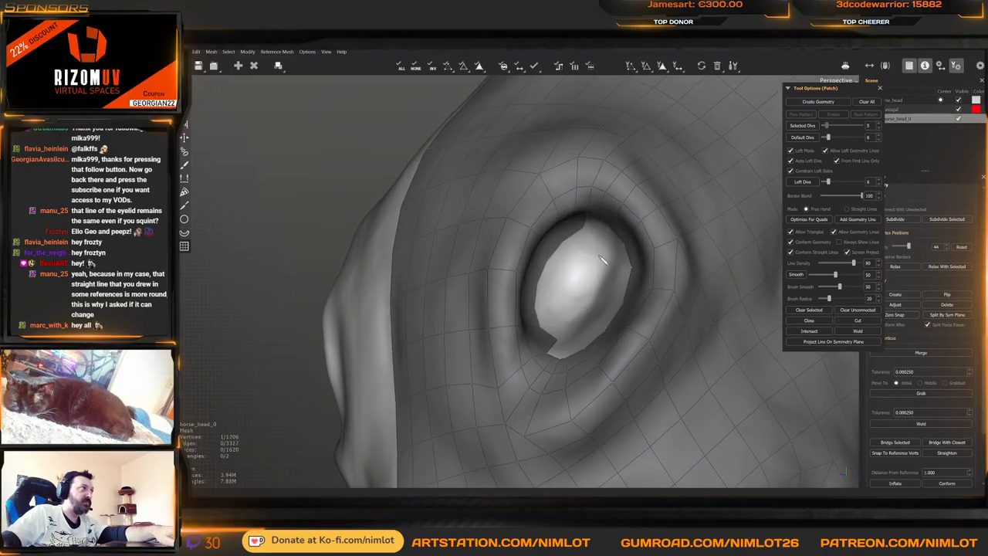
Draw a freehand Patch line inside the nostril's rear border and generate a strip of faces between them
{"action": "mouse_move", "coordinate": [592, 263]}
{"action": "left_mouse_down", "text": "alt"}
{"action": "mouse_move", "coordinate": [618, 247]}
{"action": "mouse_move", "coordinate": [537, 358]}
{"action": "left_mouse_up", "text": "alt"}
{"action": "left_click_drag", "start_coordinate": [562, 309], "coordinate": [584, 297], "text": "alt"}
{"action": "left_click_drag", "start_coordinate": [576, 234], "coordinate": [592, 261]}
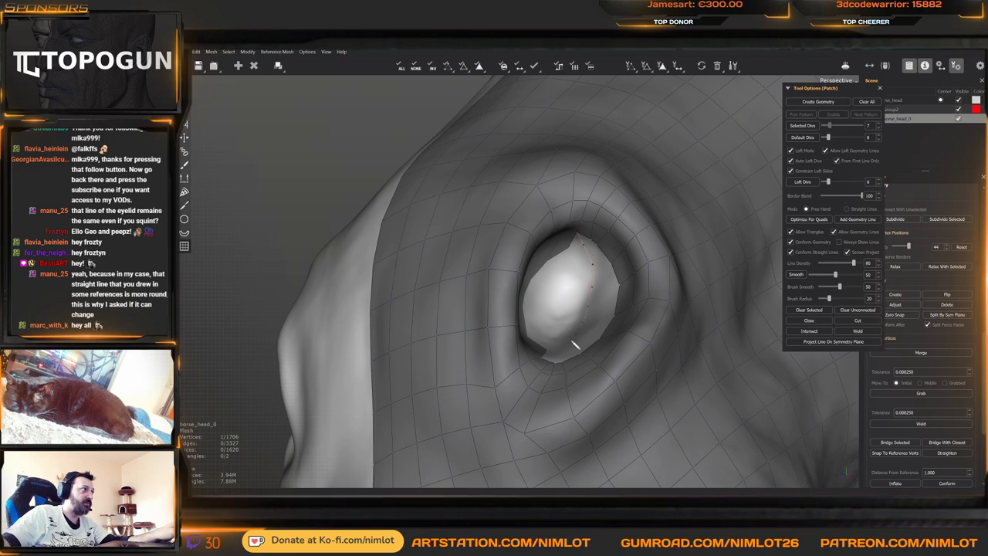
{"action": "left_click_drag", "start_coordinate": [570, 338], "coordinate": [601, 257], "text": "alt"}
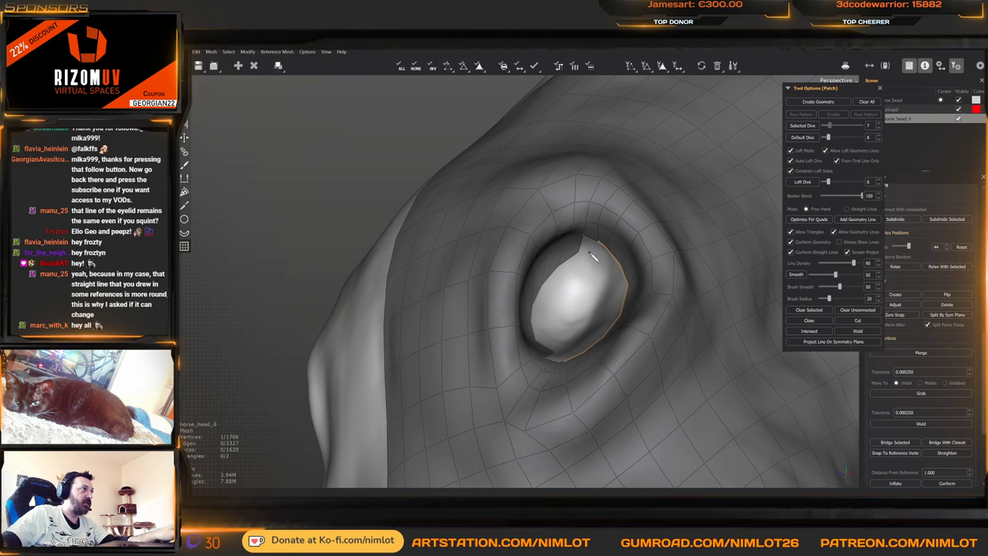
{"action": "left_click_drag", "start_coordinate": [561, 353], "coordinate": [608, 256], "text": "alt"}
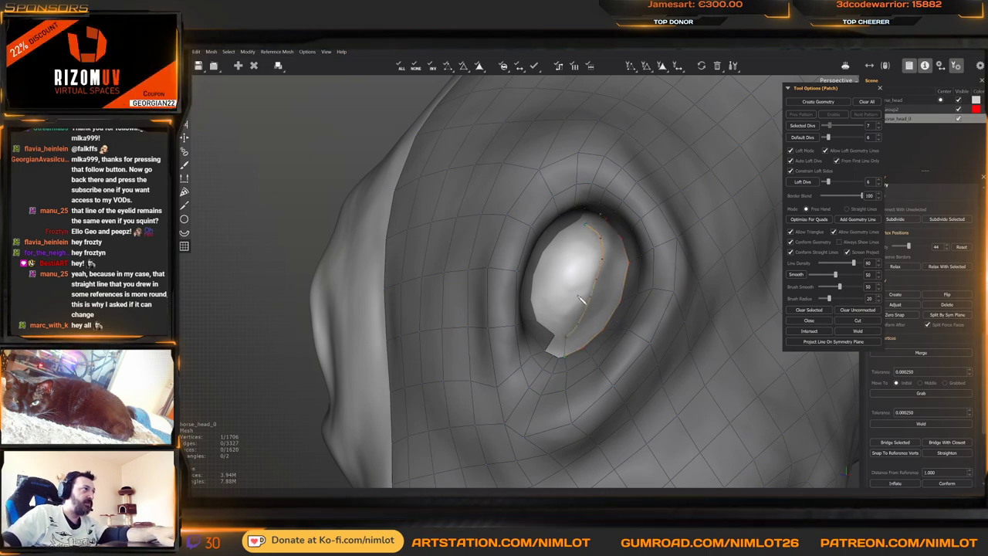
{"action": "key", "text": "Return"}
{"action": "mouse_move", "coordinate": [582, 299]}
{"action": "left_mouse_down", "text": "alt"}
{"action": "mouse_move", "coordinate": [580, 233]}
{"action": "mouse_move", "coordinate": [591, 271]}
{"action": "mouse_move", "coordinate": [563, 318]}
{"action": "left_mouse_up", "text": "alt"}
Fill the wedge-shaped gap at the nostril's lower corner with faces using the Create tool
{"action": "key", "text": "w"}
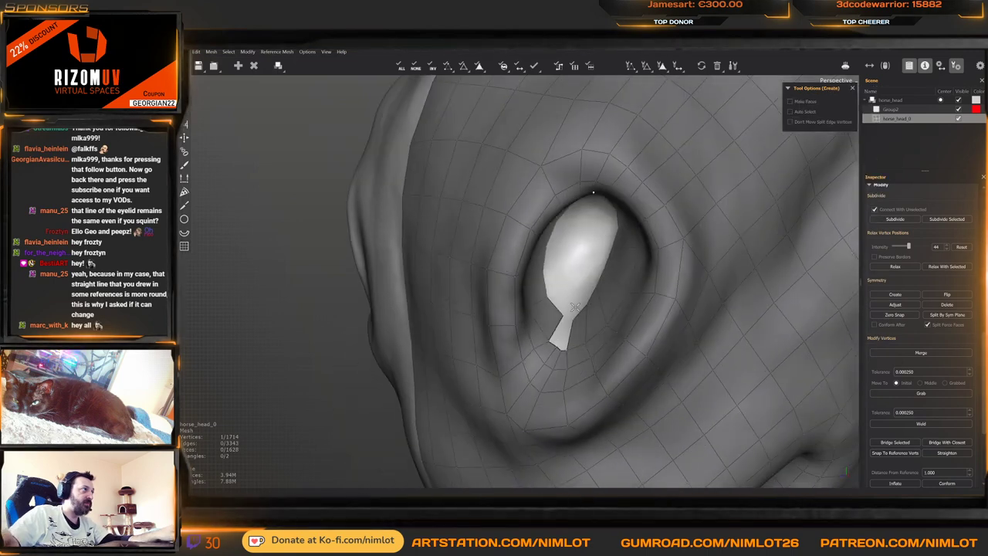
{"action": "key", "text": "c"}
{"action": "left_click", "coordinate": [566, 320]}
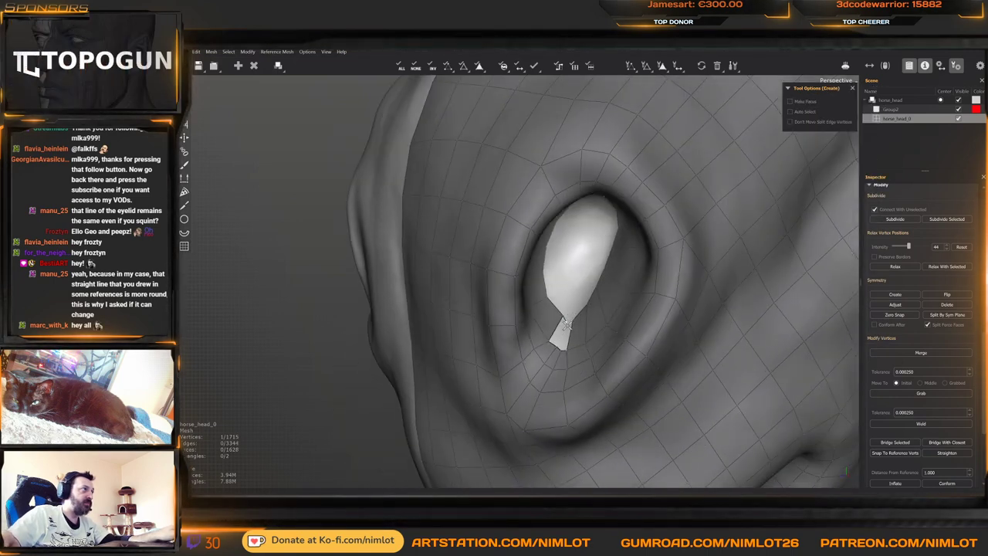
{"action": "left_click", "coordinate": [561, 353]}
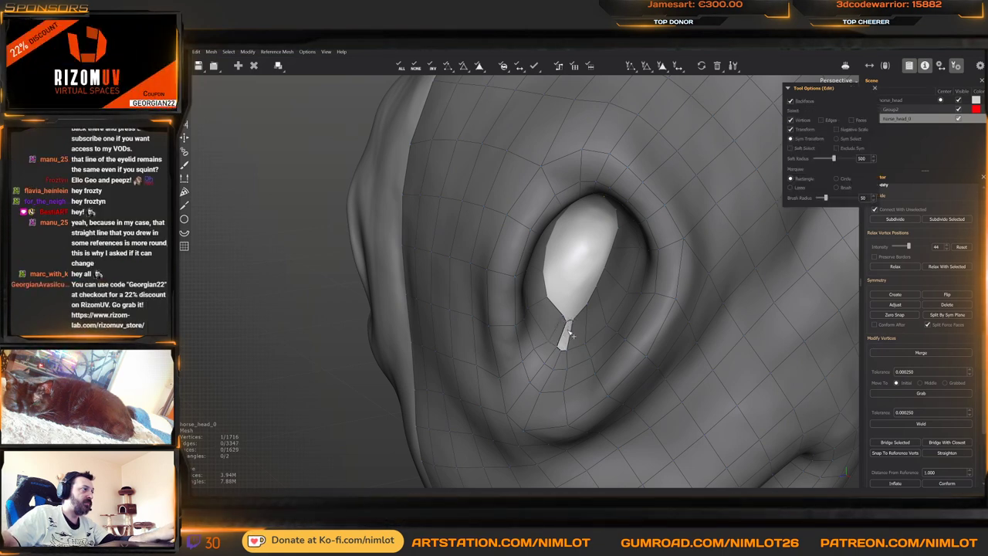
{"action": "left_click", "coordinate": [571, 323]}
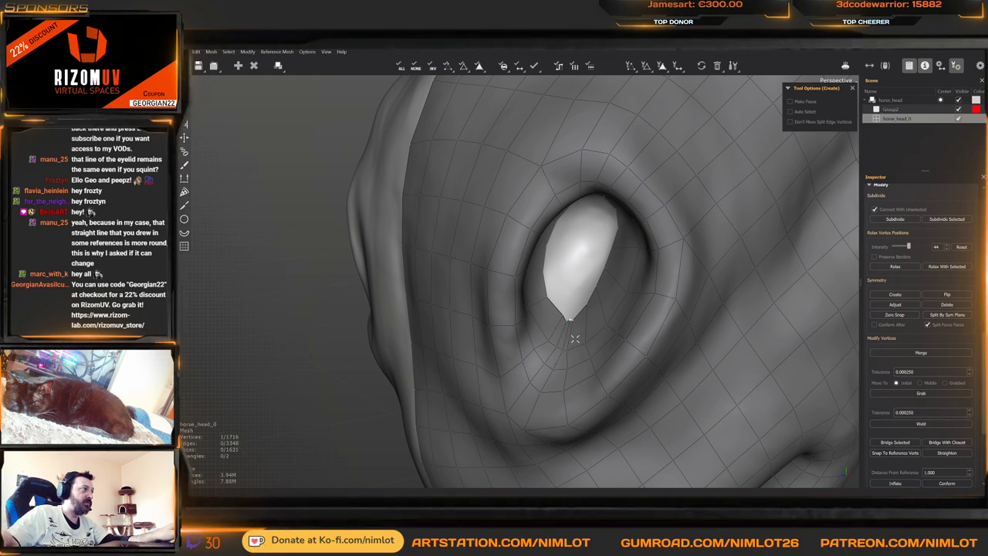
Examine the innermost ring of faces around the nostril's lower corner from several angles
{"action": "scroll", "coordinate": [576, 335], "scroll_direction": "up", "scroll_amount": 2}
{"action": "key", "text": "b"}
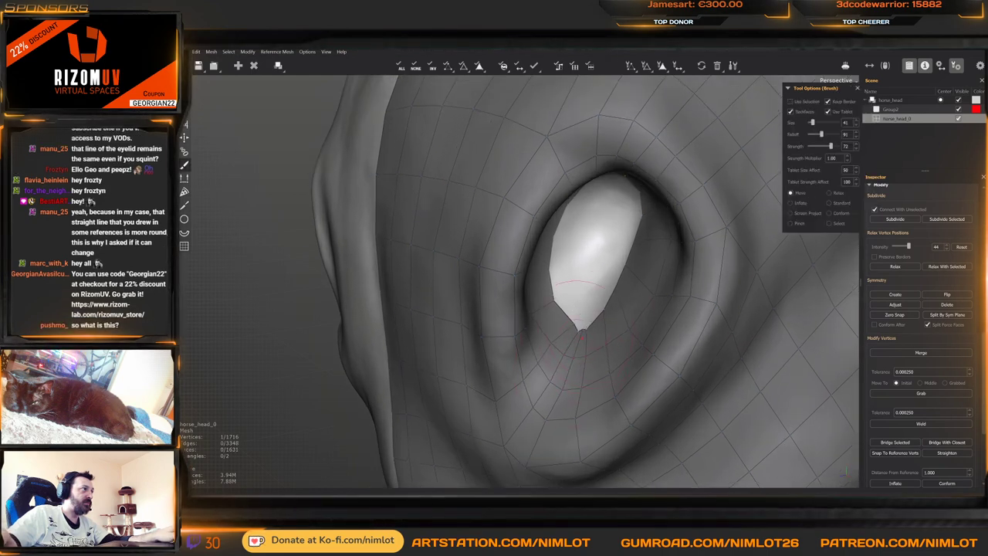
{"action": "middle_click_drag", "start_coordinate": [579, 334], "coordinate": [593, 307]}
{"action": "key", "text": "e"}
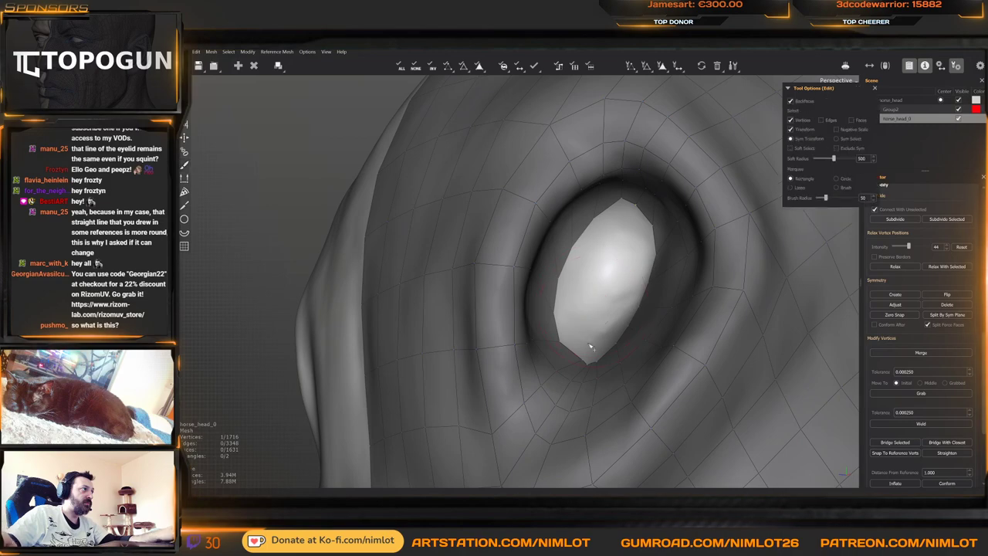
{"action": "middle_click_drag", "start_coordinate": [583, 344], "coordinate": [545, 313]}
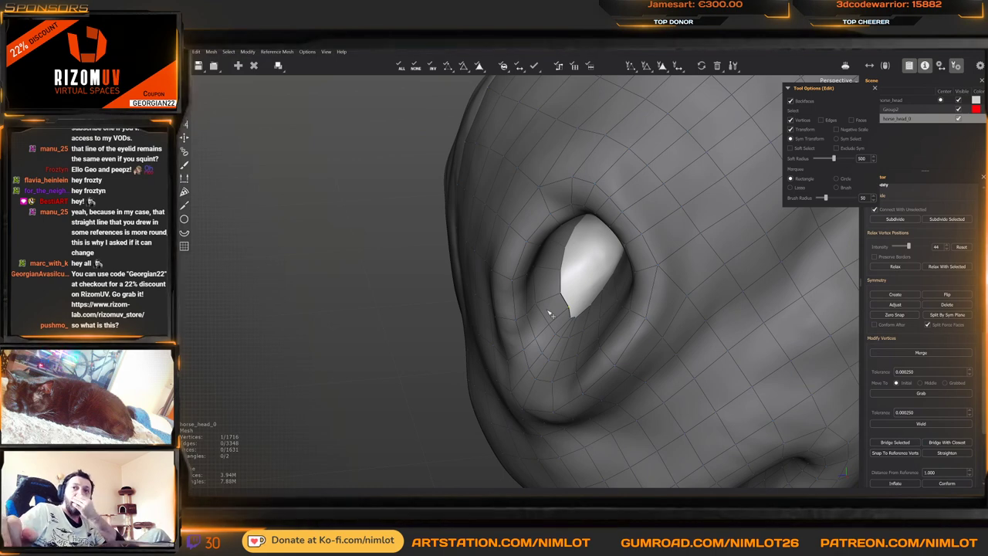
{"action": "scroll", "coordinate": [551, 313], "scroll_direction": "up", "scroll_amount": 2}
{"action": "scroll", "coordinate": [548, 313], "scroll_direction": "down", "scroll_amount": 2}
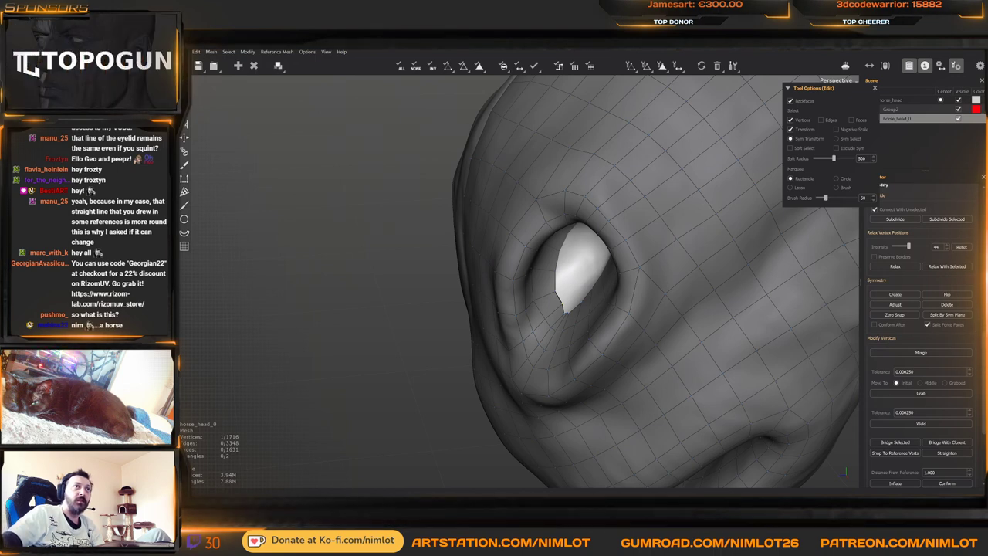
Mark the lower eyelid's straight line on a screen capture of the eye reference photo and discard the capture
{"action": "right_click_drag", "start_coordinate": [987, 184], "coordinate": [727, 252]}
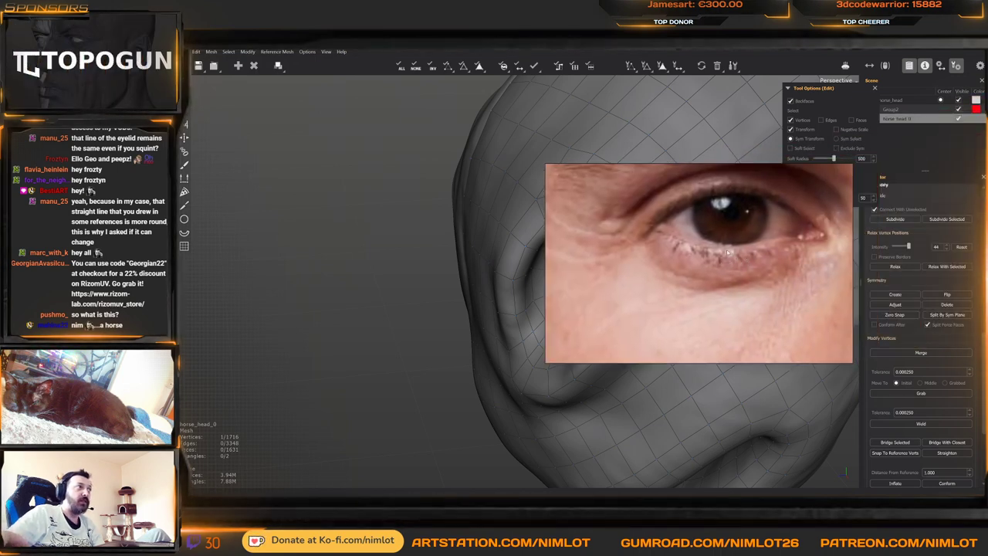
{"action": "key", "text": "Print"}
{"action": "left_click_drag", "start_coordinate": [562, 152], "coordinate": [952, 393]}
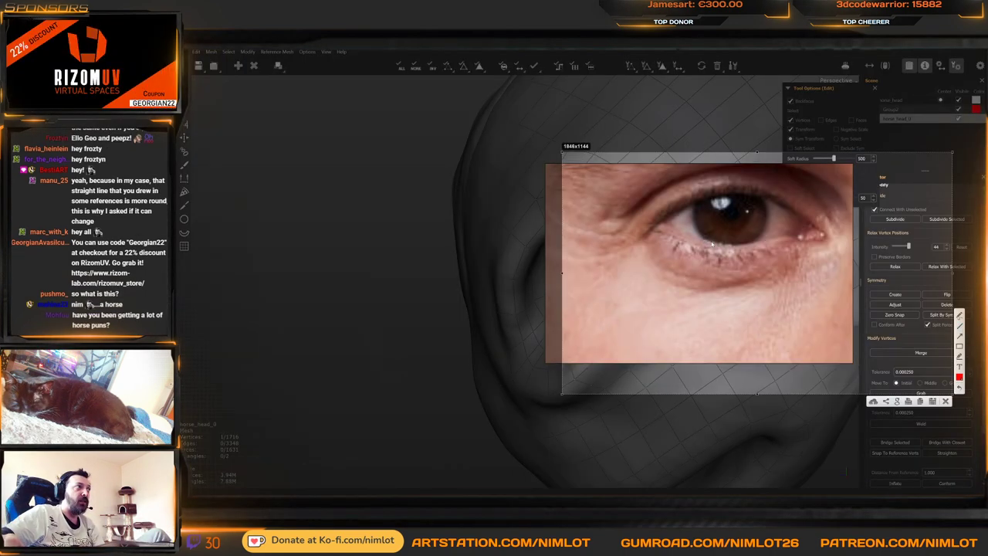
{"action": "left_click_drag", "start_coordinate": [714, 246], "coordinate": [652, 227]}
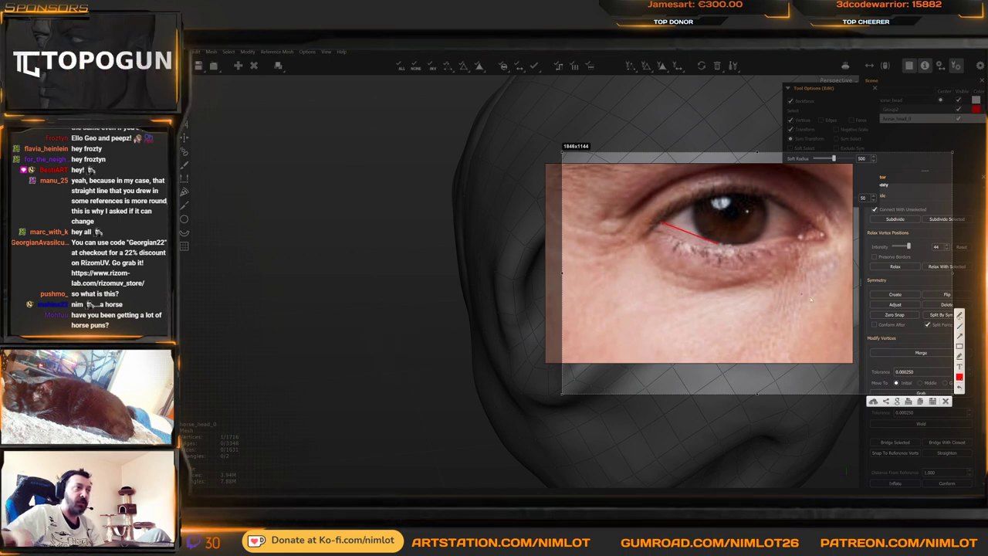
{"action": "left_click", "coordinate": [944, 400]}
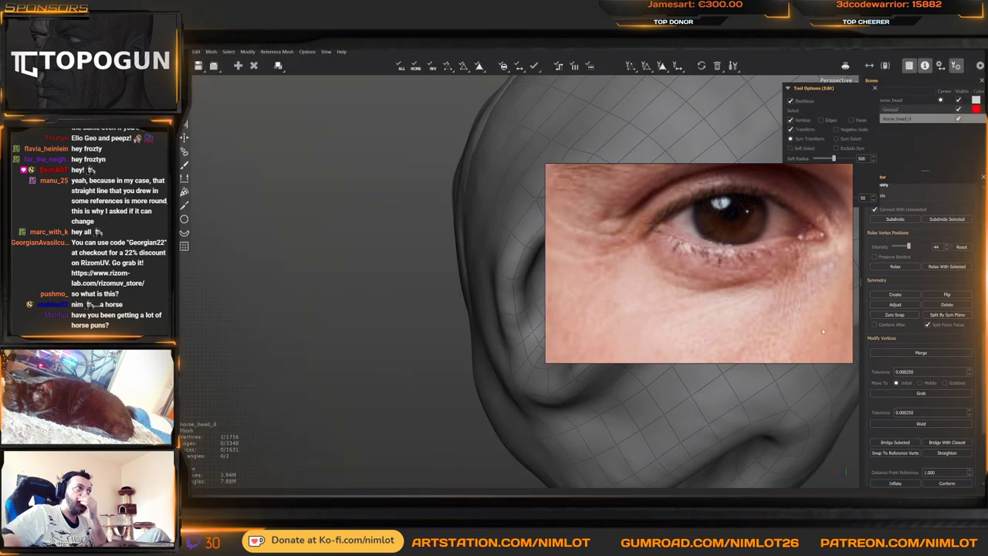
{"action": "left_click_drag", "start_coordinate": [739, 284], "coordinate": [987, 242]}
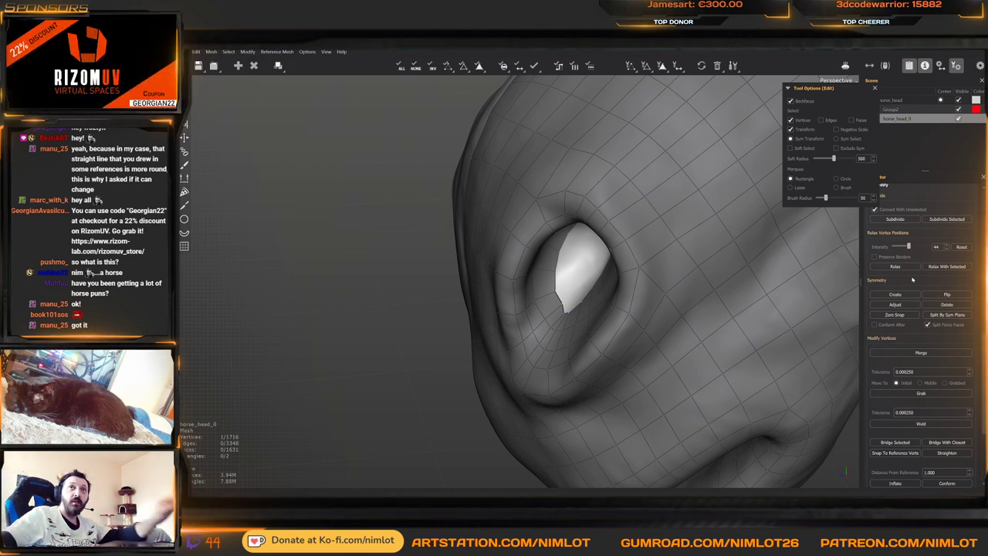
Bridge the nostril opening with a long face joining its upper and lower borders using the Create tool
{"action": "scroll", "coordinate": [728, 298], "scroll_direction": "down", "scroll_amount": 4}
{"action": "left_click_drag", "start_coordinate": [694, 296], "coordinate": [739, 260], "text": "alt"}
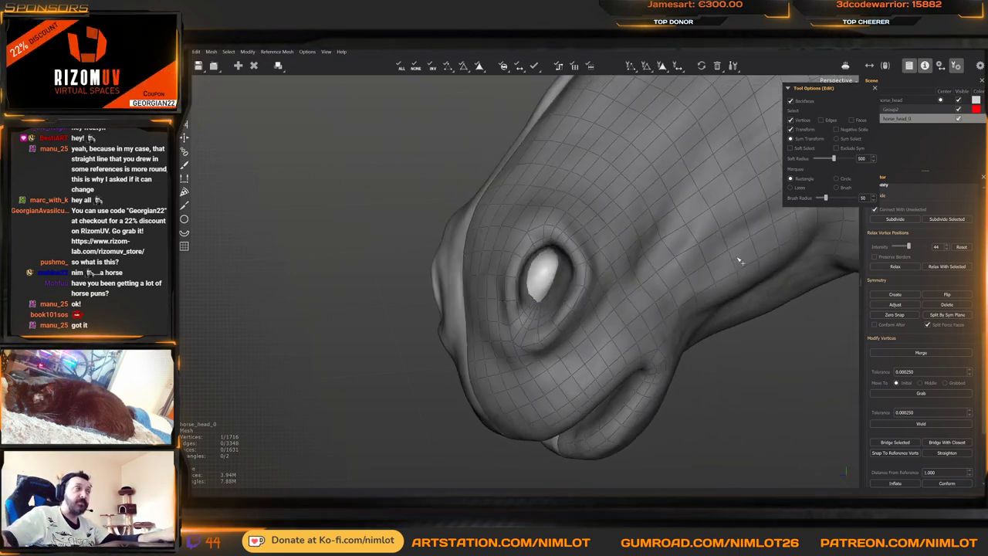
{"action": "scroll", "coordinate": [617, 302], "scroll_direction": "up", "scroll_amount": 4}
{"action": "left_click_drag", "start_coordinate": [617, 302], "coordinate": [594, 266], "text": "alt"}
{"action": "scroll", "coordinate": [614, 268], "scroll_direction": "up", "scroll_amount": 3}
{"action": "key", "text": "q"}
{"action": "left_click_drag", "start_coordinate": [583, 205], "coordinate": [581, 228], "text": "alt"}
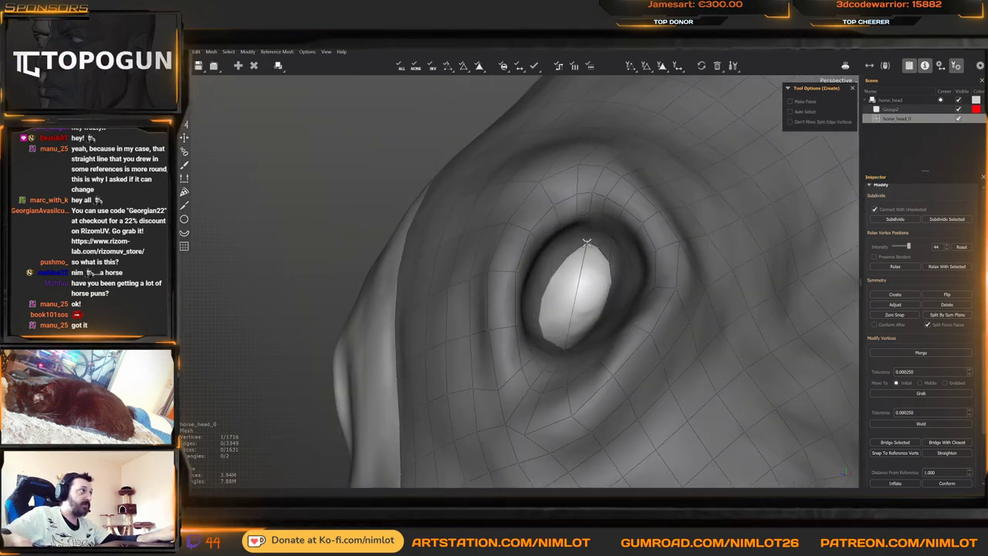
{"action": "middle_click_drag", "start_coordinate": [581, 228], "coordinate": [585, 224]}
{"action": "left_click", "coordinate": [577, 219]}
{"action": "left_click", "coordinate": [584, 222]}
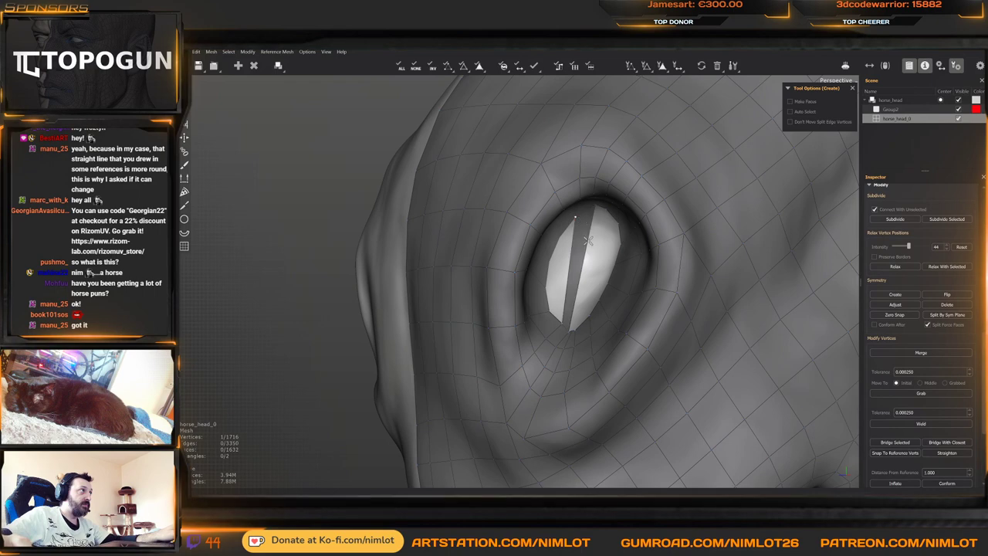
Add three more long faces beside the first one across the nostril opening
{"action": "left_click", "coordinate": [573, 329], "text": "ctrl"}
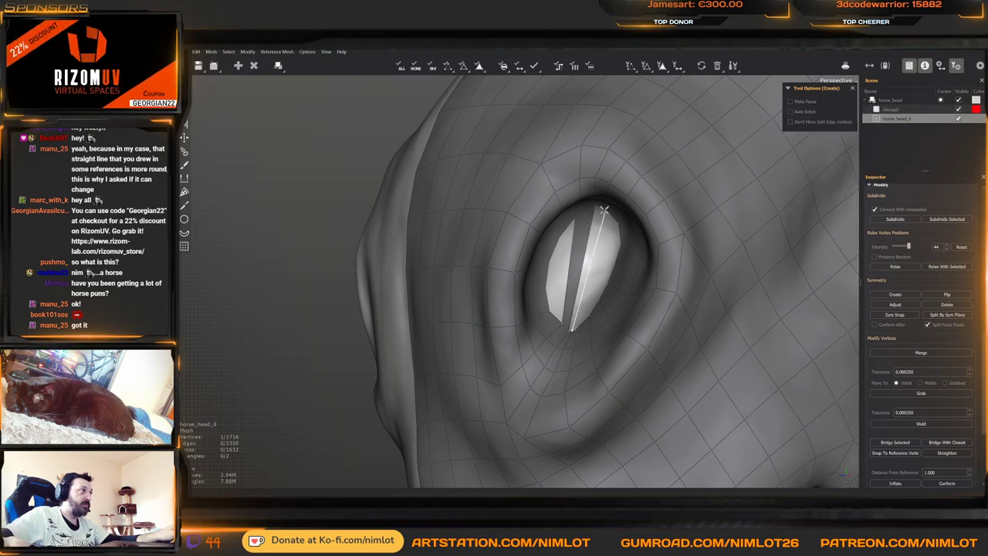
{"action": "left_click", "coordinate": [572, 331]}
{"action": "middle_click_drag", "start_coordinate": [571, 330], "coordinate": [569, 326]}
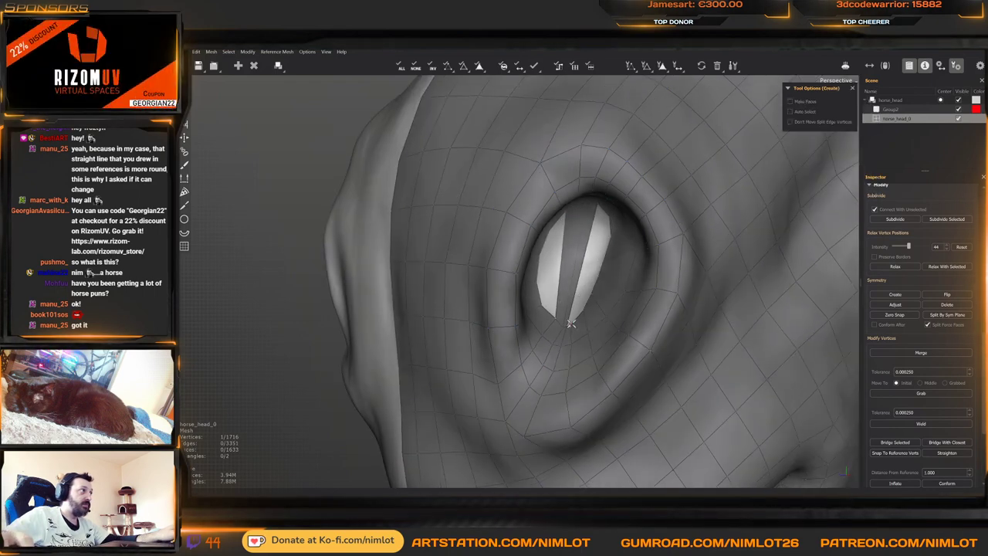
{"action": "left_click", "coordinate": [600, 218]}
{"action": "middle_click_drag", "start_coordinate": [600, 219], "coordinate": [565, 245]}
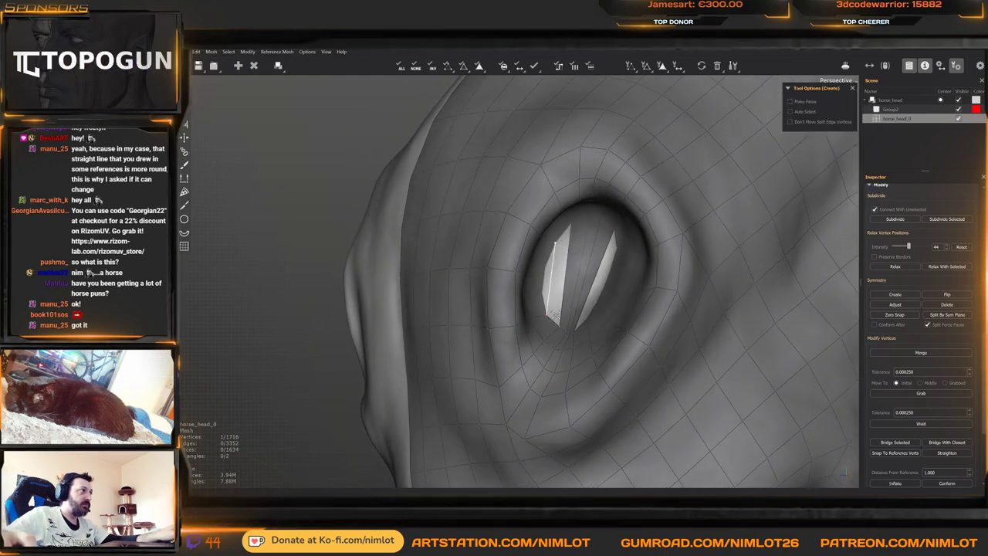
{"action": "middle_click_drag", "start_coordinate": [562, 299], "coordinate": [587, 309]}
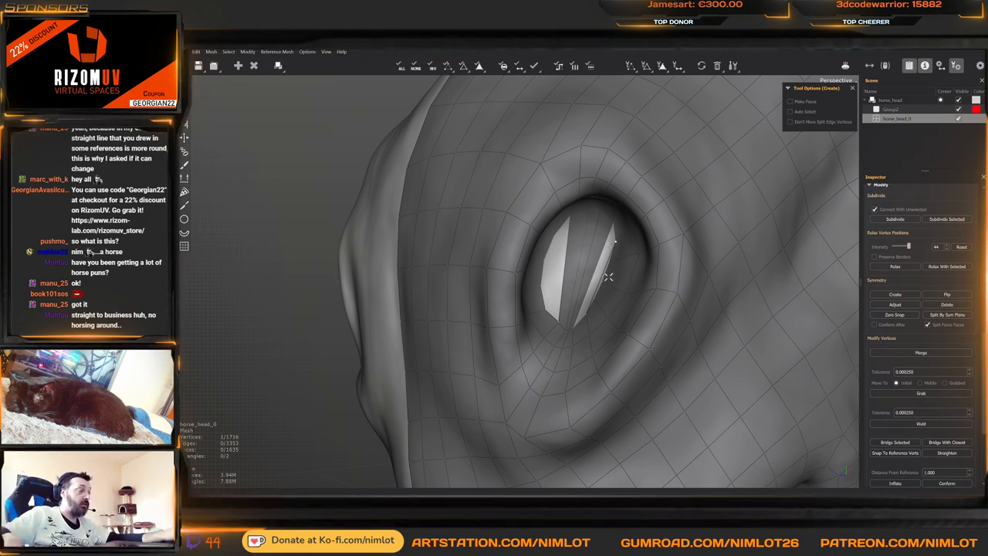
Split the long open edge on the rear side of the nostril opening with a new vertex
{"action": "left_click_drag", "start_coordinate": [609, 276], "coordinate": [622, 305], "text": "alt"}
{"action": "middle_click_drag", "start_coordinate": [622, 305], "coordinate": [622, 327]}
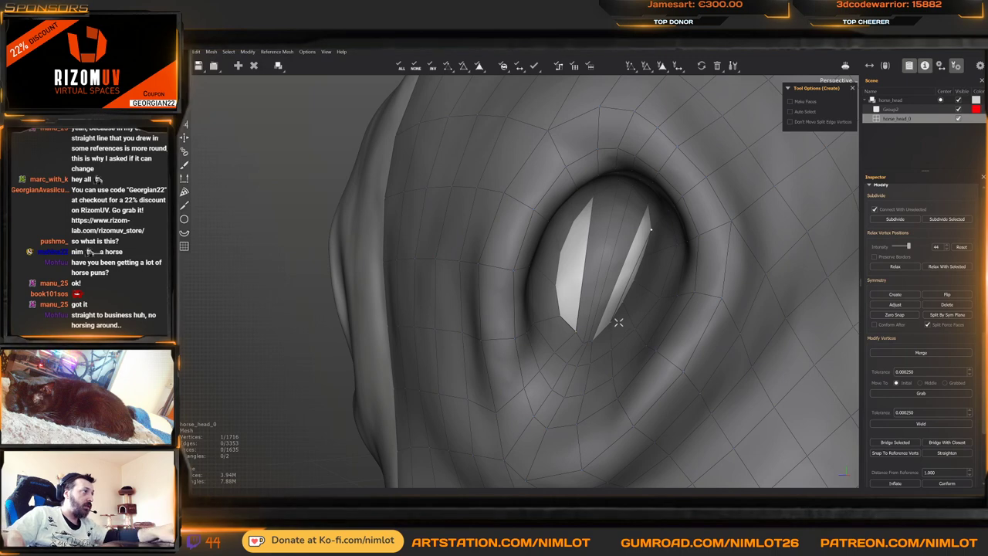
{"action": "left_click_drag", "start_coordinate": [628, 278], "coordinate": [642, 247], "text": "alt"}
{"action": "right_click_drag", "start_coordinate": [642, 247], "coordinate": [641, 335], "text": "alt"}
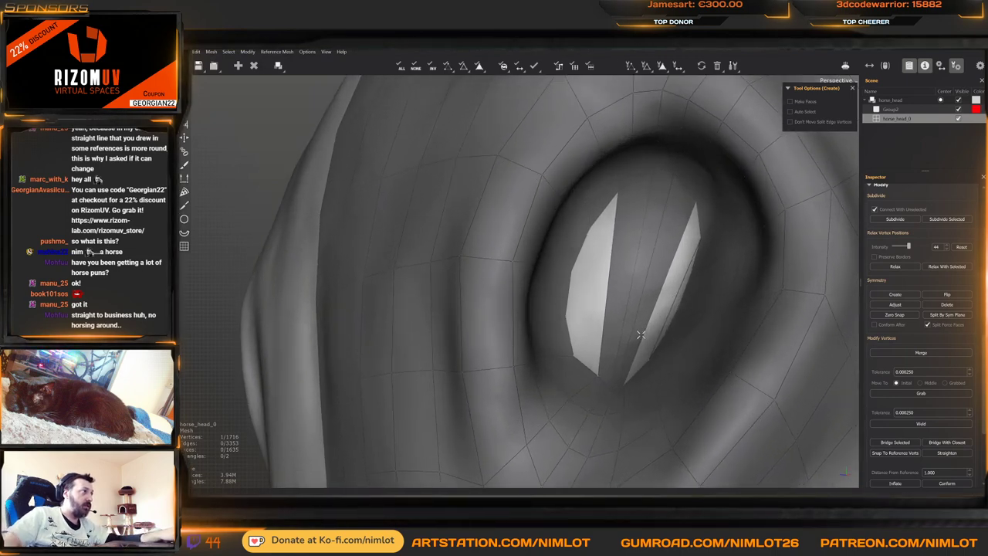
{"action": "left_click_drag", "start_coordinate": [642, 335], "coordinate": [640, 373], "text": "alt"}
{"action": "key", "text": "w"}
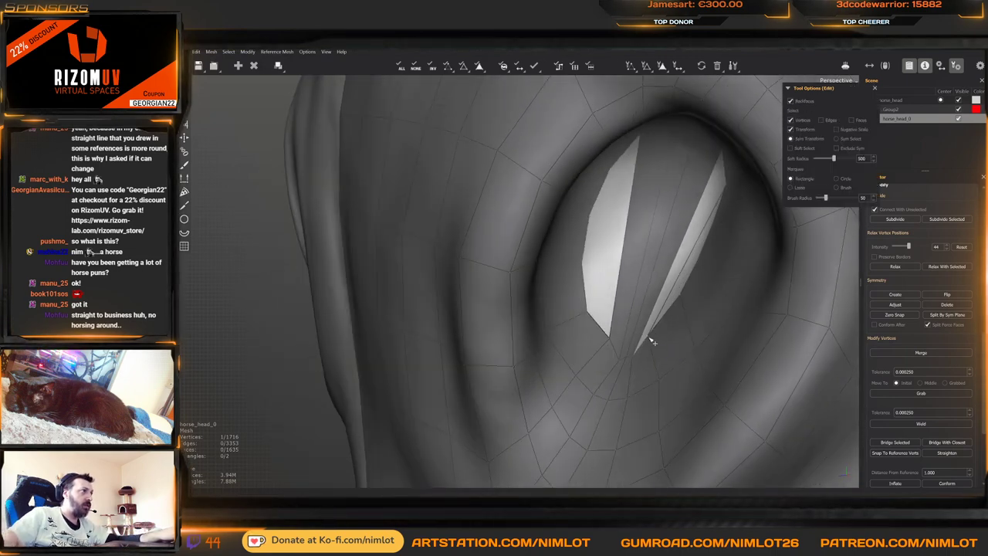
{"action": "key", "text": "c"}
{"action": "left_click", "coordinate": [666, 298]}
{"action": "key", "text": "ctrl+z"}
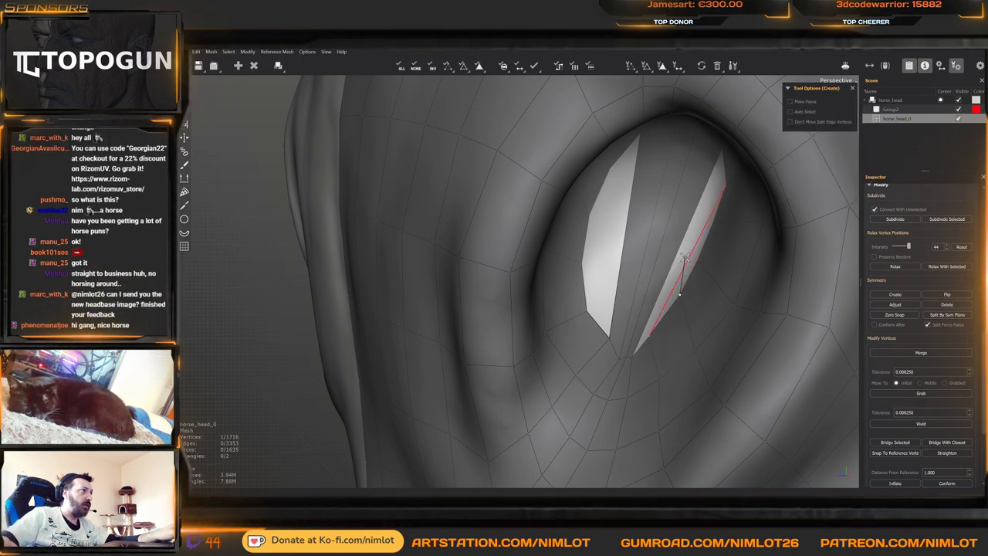
{"action": "left_click", "coordinate": [663, 303]}
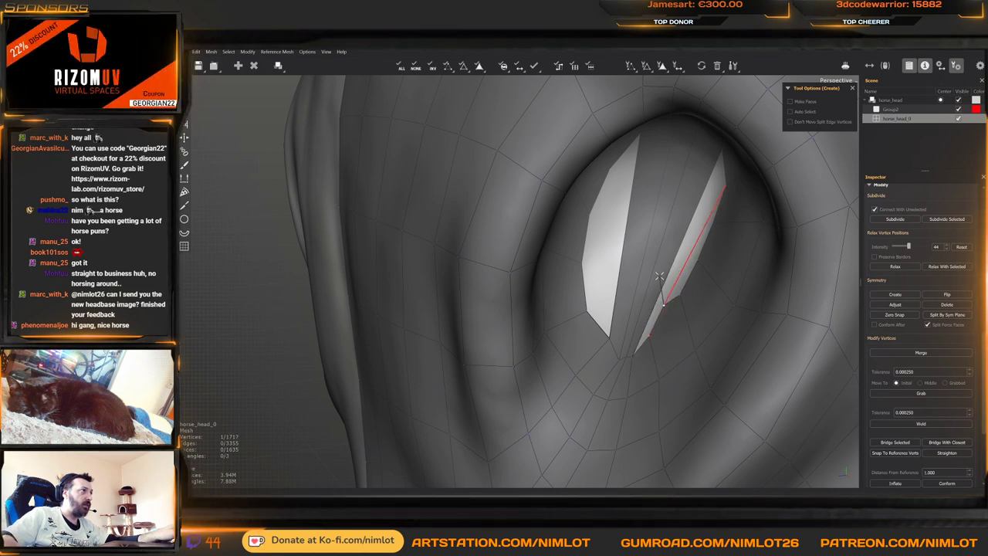
{"action": "key", "text": "w"}
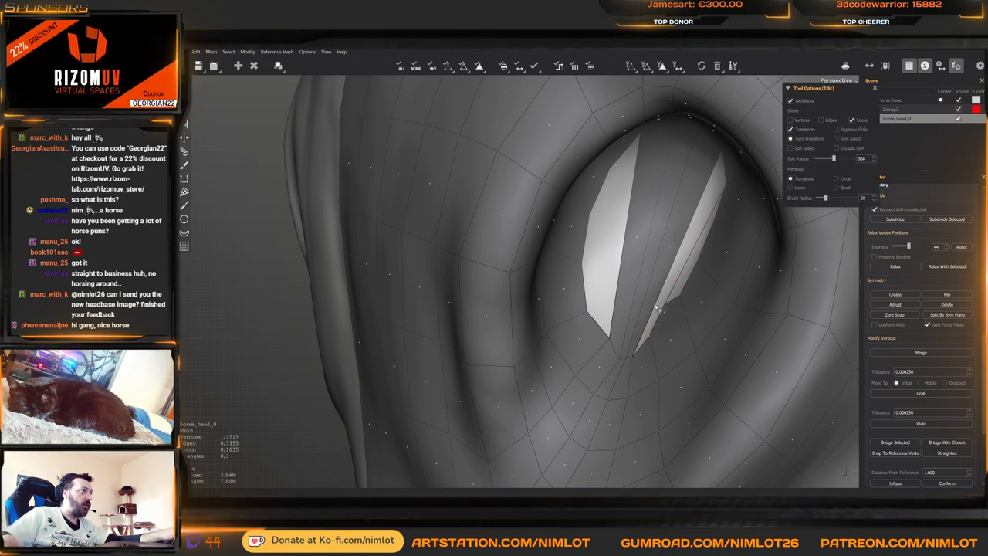
Select the ring of long edges on the middle bridging faces and split them crosswise with a new row of edges
{"action": "left_click", "coordinate": [617, 293]}
{"action": "key", "text": "alt+r"}
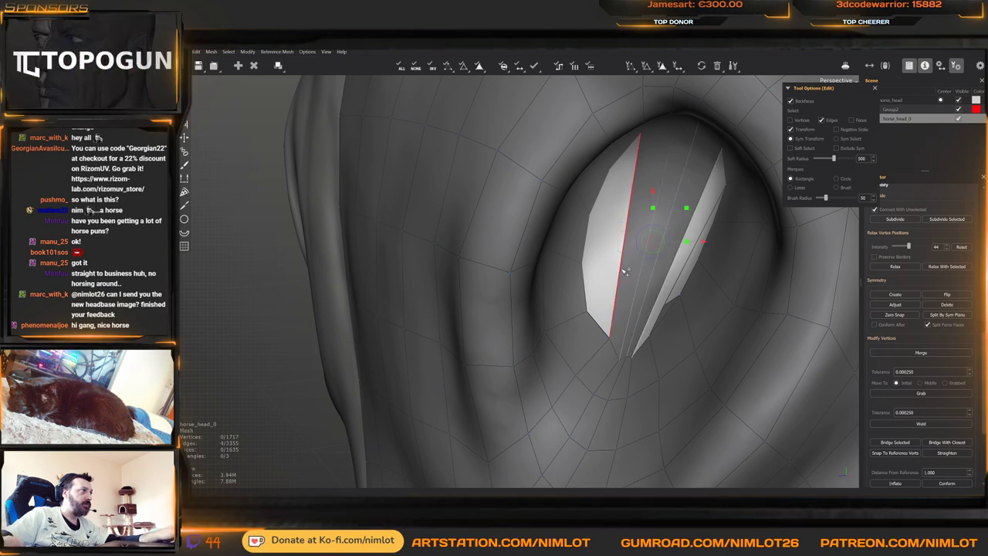
{"action": "key", "text": "shift+d"}
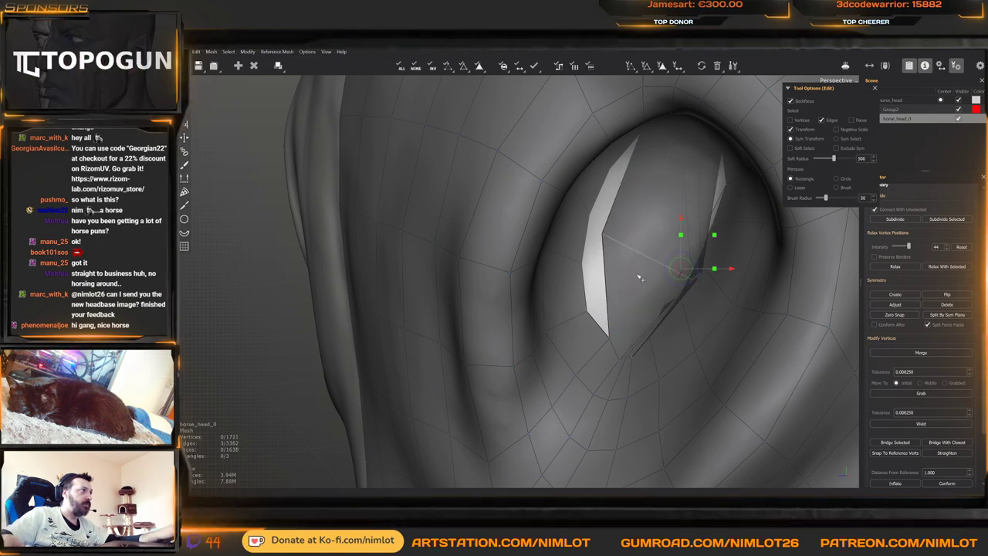
{"action": "left_click_drag", "start_coordinate": [643, 295], "coordinate": [663, 294], "text": "alt"}
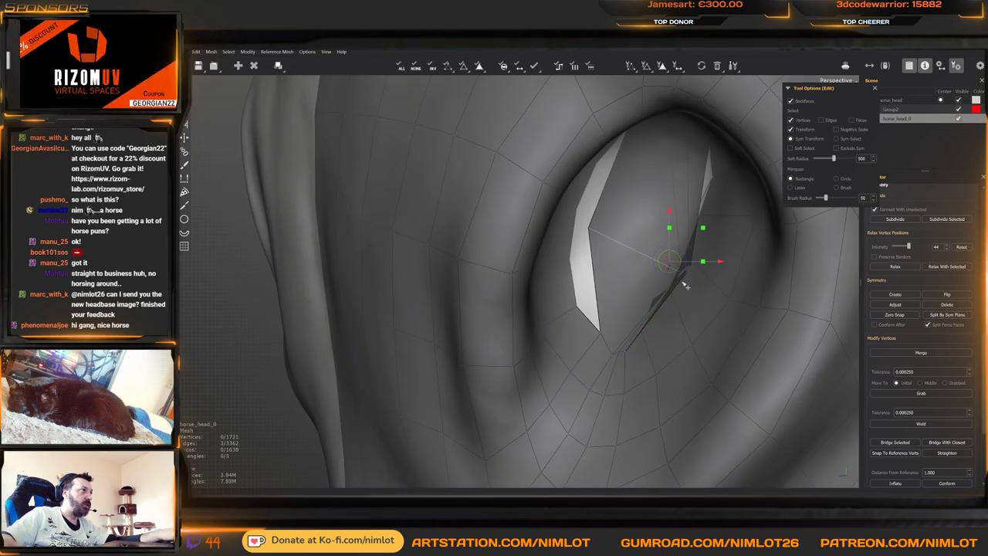
Move the rear vertex of the new crosswise row inward to reopen the narrow gap beside the bridging faces
{"action": "key", "text": "1"}
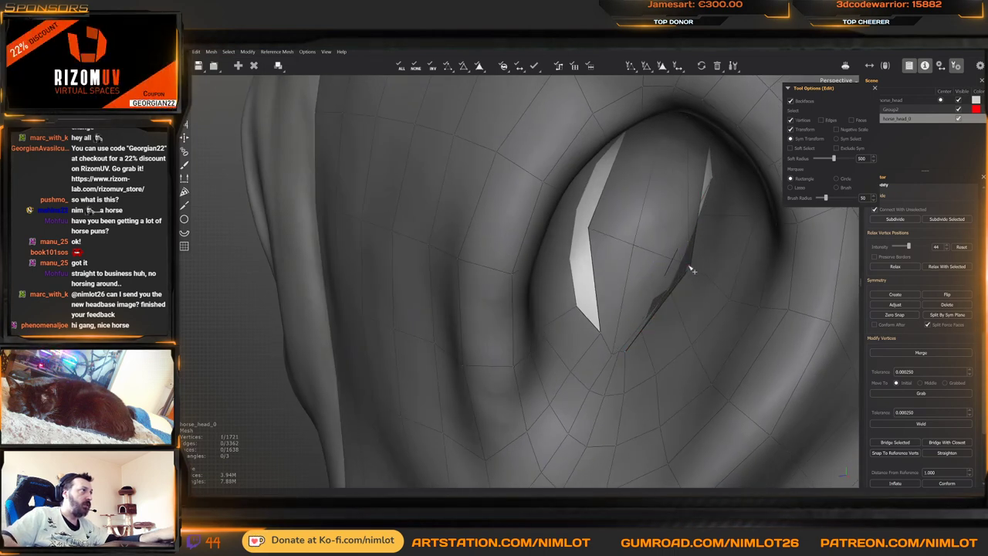
{"action": "left_click_drag", "start_coordinate": [691, 270], "coordinate": [667, 256]}
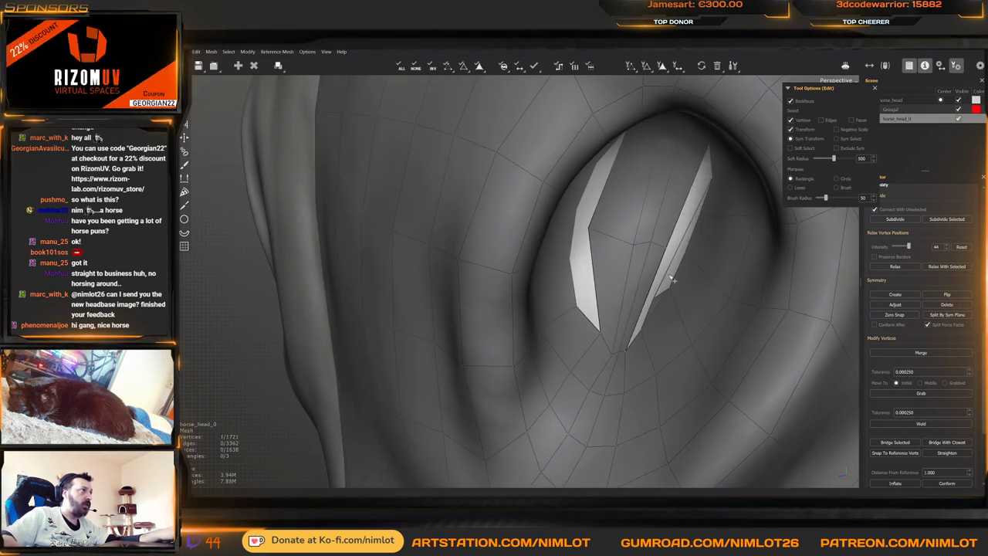
{"action": "middle_click_drag", "start_coordinate": [662, 306], "coordinate": [666, 286]}
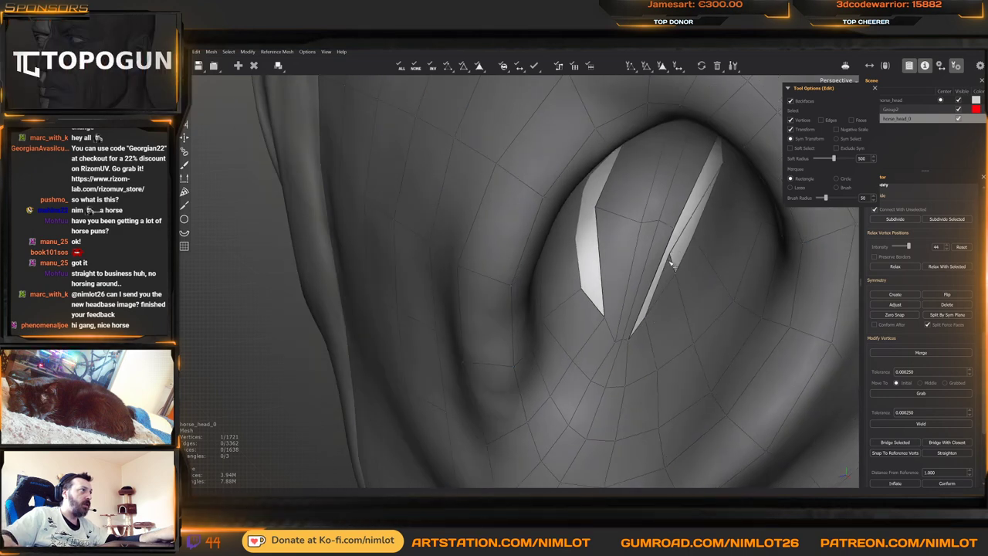
Split the open edge beside the narrow rear gap and close the gap's upper part with faces joined to the crosswise row
{"action": "key", "text": "w"}
{"action": "left_click", "coordinate": [692, 234]}
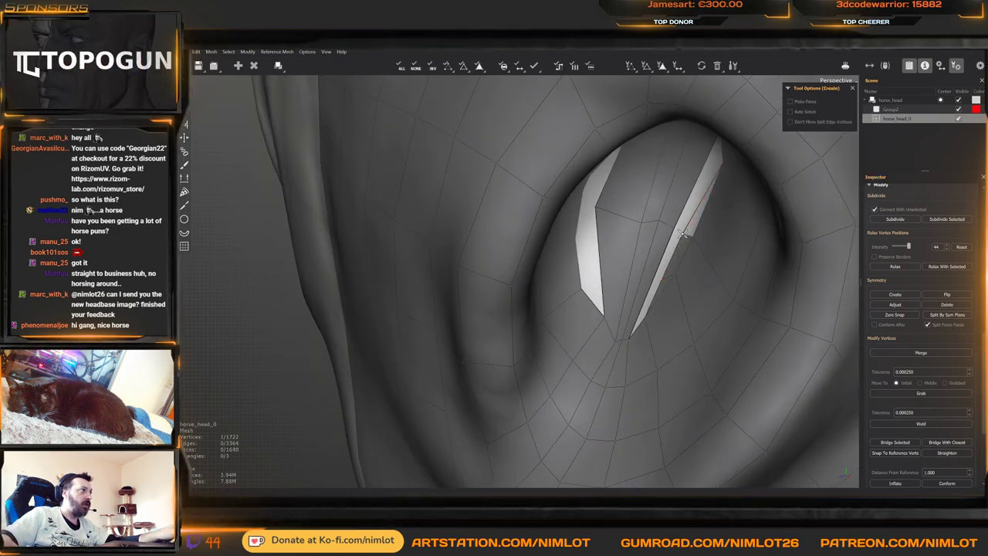
{"action": "left_click", "coordinate": [676, 230]}
{"action": "left_click", "coordinate": [676, 230]}
{"action": "middle_click_drag", "start_coordinate": [675, 251], "coordinate": [687, 267]}
{"action": "key", "text": "q"}
{"action": "key", "text": "w"}
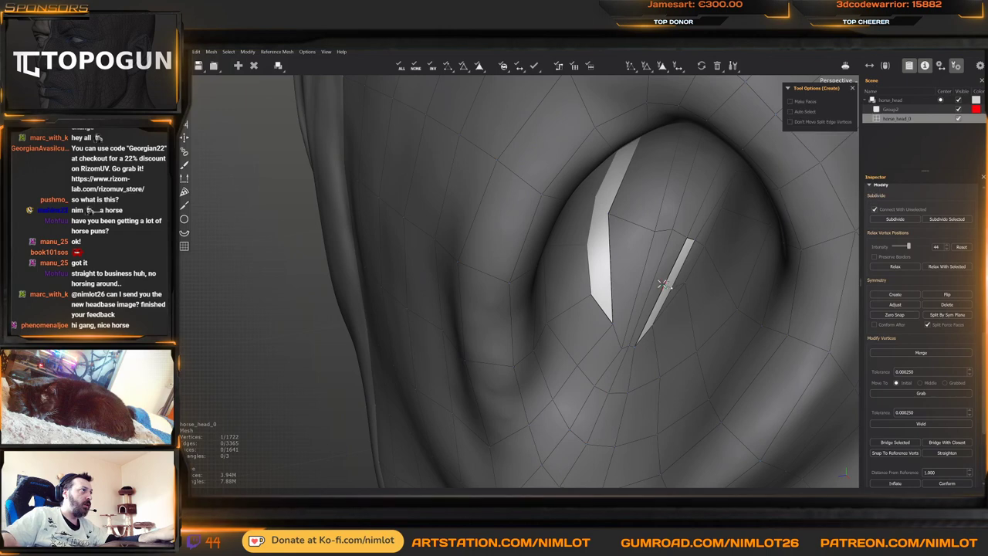
Close the lower rear gap and cut a second crosswise row of edges through the lower part of the bridging faces
{"action": "left_click", "coordinate": [664, 285]}
{"action": "left_click", "coordinate": [654, 283]}
{"action": "left_click", "coordinate": [640, 280]}
{"action": "left_click", "coordinate": [612, 271]}
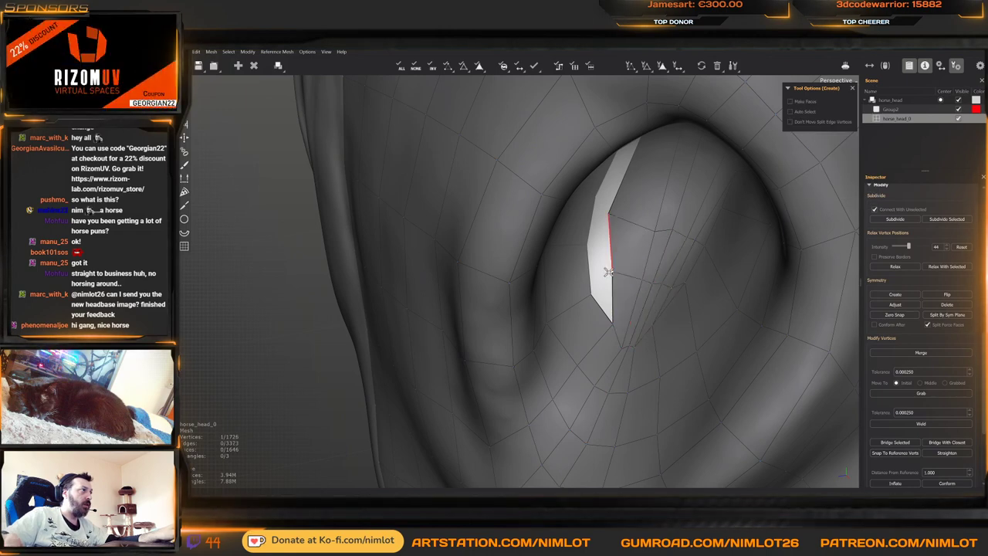
Continue the second crosswise row to the front rim and fill the remaining front gap of the nostril opening with faces
{"action": "left_click", "coordinate": [592, 247]}
{"action": "mouse_move", "coordinate": [592, 248]}
{"action": "middle_mouse_down"}
{"action": "mouse_move", "coordinate": [605, 252]}
{"action": "mouse_move", "coordinate": [584, 238]}
{"action": "middle_mouse_up"}
{"action": "left_click", "coordinate": [604, 252]}
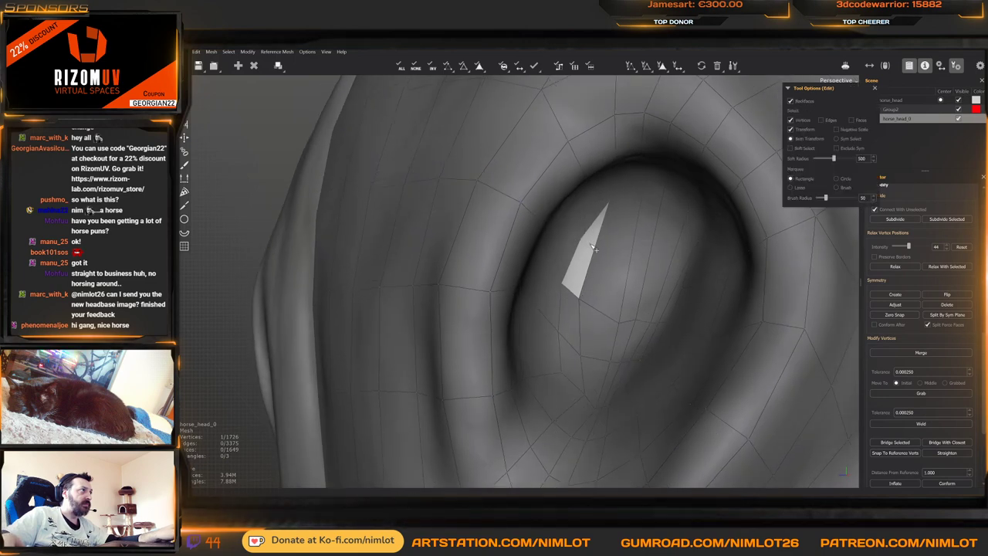
{"action": "left_click", "coordinate": [593, 248]}
{"action": "mouse_move", "coordinate": [627, 262]}
{"action": "middle_mouse_down"}
{"action": "mouse_move", "coordinate": [645, 289]}
{"action": "mouse_move", "coordinate": [671, 293]}
{"action": "mouse_move", "coordinate": [628, 260]}
{"action": "mouse_move", "coordinate": [625, 280]}
{"action": "mouse_move", "coordinate": [584, 283]}
{"action": "mouse_move", "coordinate": [621, 272]}
{"action": "middle_mouse_up"}
{"action": "left_click", "coordinate": [634, 259]}
{"action": "left_click", "coordinate": [648, 267]}
{"action": "key", "text": "ctrl+z"}
{"action": "key", "text": "ctrl+z"}
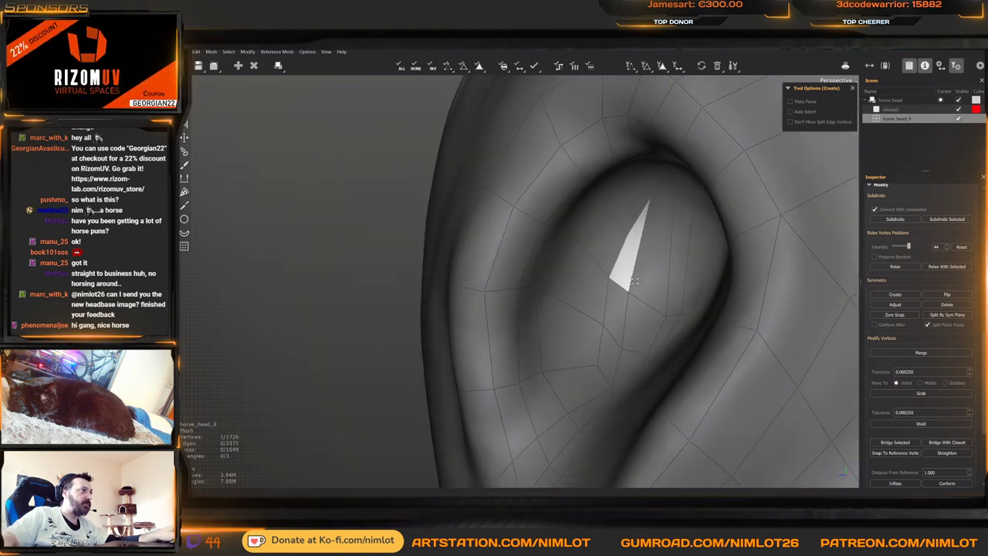
Reshape the faces closing the nostril with the Move brush, spacing their vertices more evenly
{"action": "key", "text": "q"}
{"action": "left_click_drag", "start_coordinate": [633, 291], "coordinate": [675, 292], "text": "alt"}
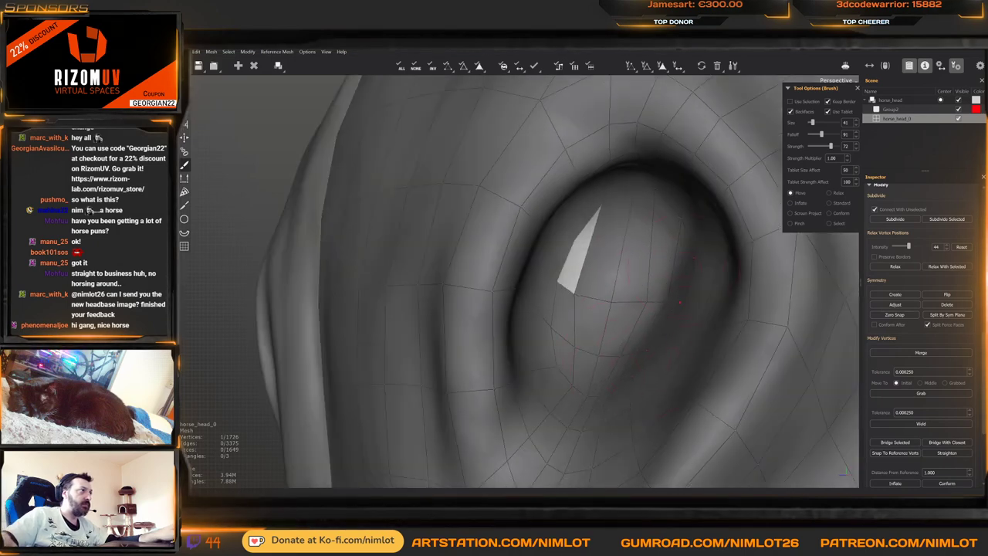
{"action": "left_click_drag", "start_coordinate": [632, 332], "coordinate": [690, 322], "text": "alt"}
{"action": "middle_click_drag", "start_coordinate": [689, 322], "coordinate": [599, 329]}
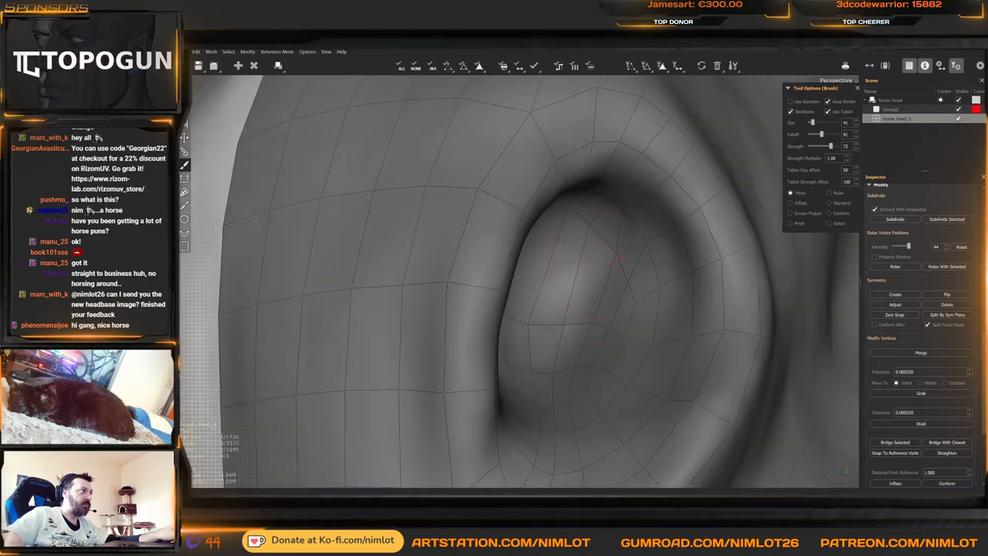
{"action": "middle_click_drag", "start_coordinate": [607, 260], "coordinate": [581, 270]}
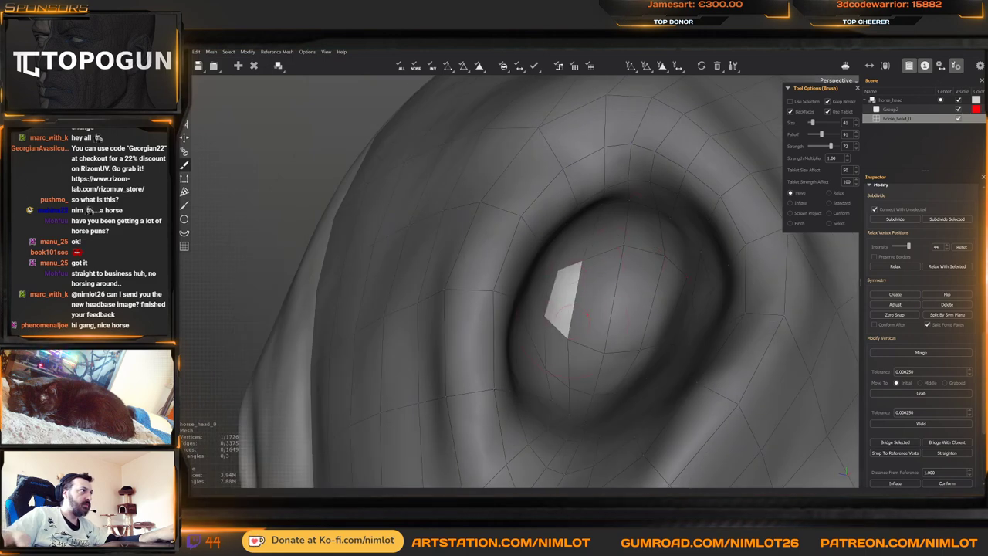
{"action": "middle_click_drag", "start_coordinate": [586, 314], "coordinate": [569, 319]}
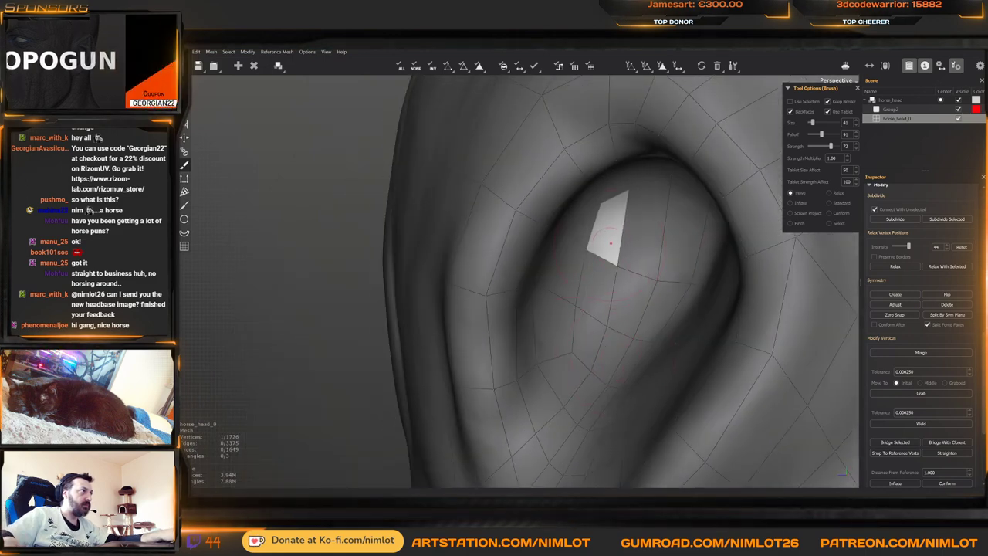
Select the light, inverted face on the front side of the nostril cap and flip its orientation
{"action": "key", "text": "q"}
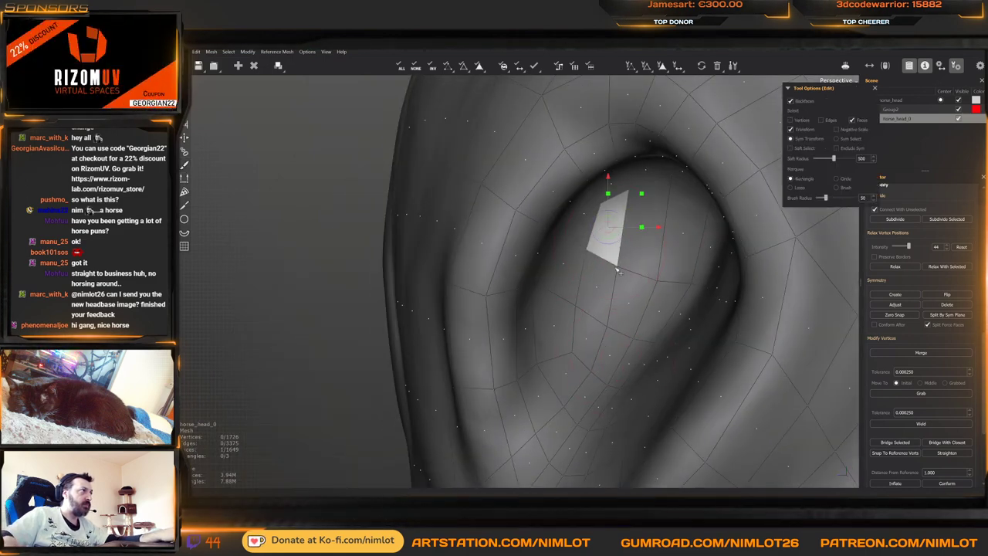
{"action": "right_click", "coordinate": [611, 269]}
{"action": "mouse_move", "coordinate": [564, 316]}
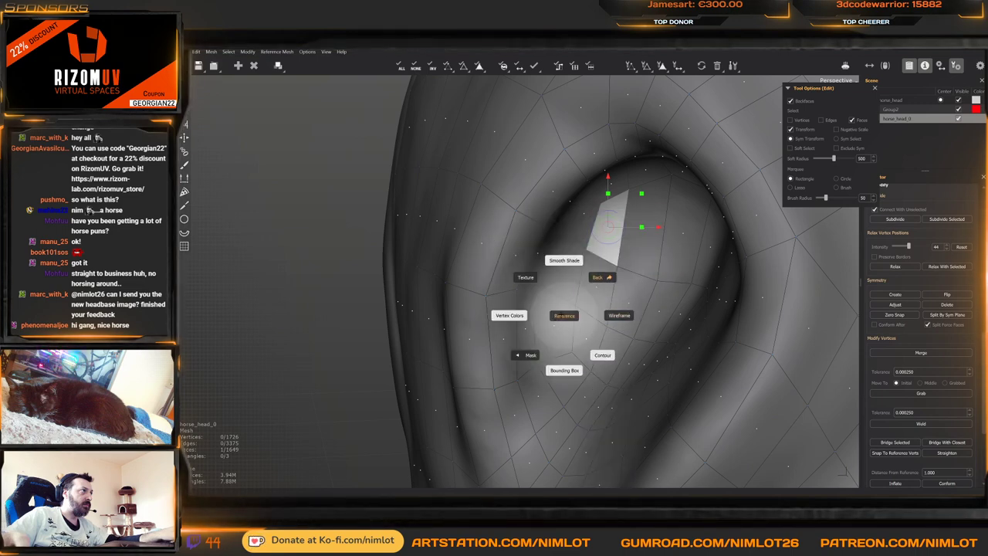
{"action": "mouse_move", "coordinate": [602, 277]}
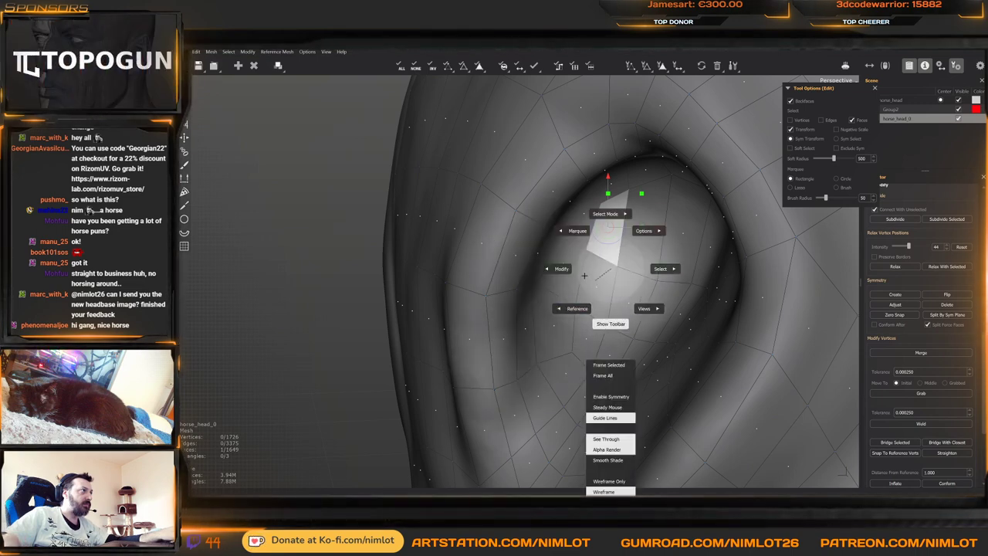
{"action": "mouse_move", "coordinate": [550, 270]}
{"action": "left_click", "coordinate": [531, 321]}
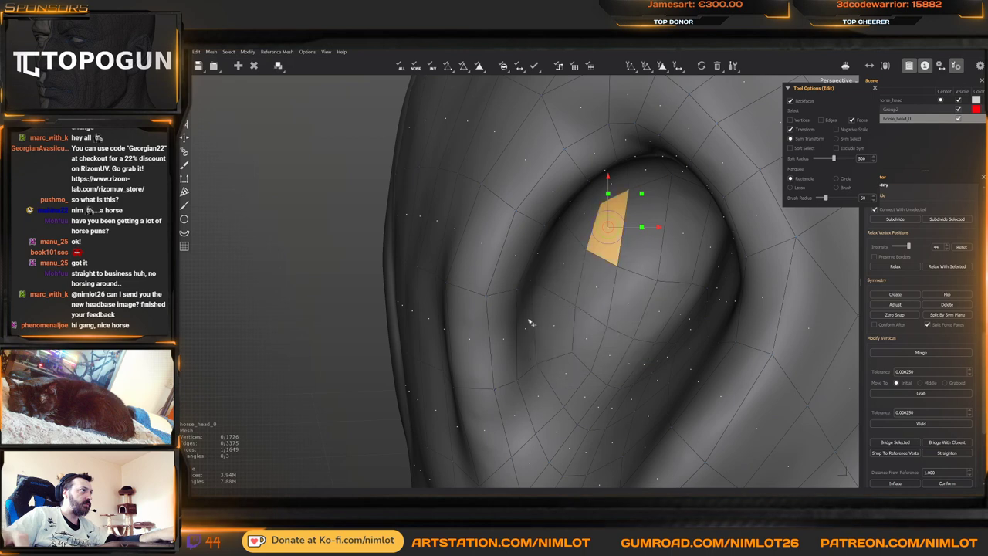
Select the ring of edges running around the nostril cap and split it with a new edge loop
{"action": "left_click", "coordinate": [533, 320]}
{"action": "left_click_drag", "start_coordinate": [602, 294], "coordinate": [566, 211], "text": "alt"}
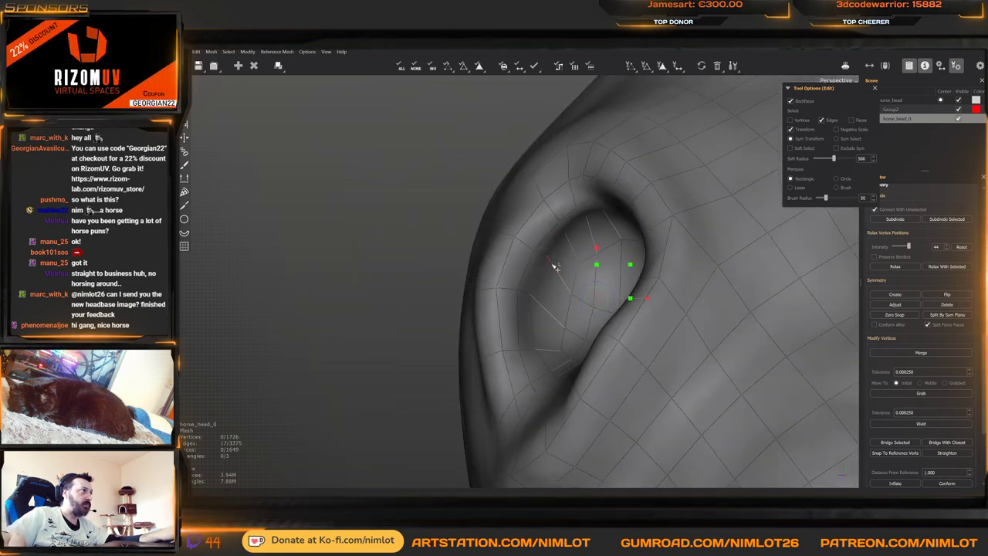
{"action": "key", "text": "ctrl+d"}
Adjust the new edge loop inside the nostril cavity with the Move brush, working from several angles
{"action": "key", "text": "b"}
{"action": "left_click_drag", "start_coordinate": [582, 283], "coordinate": [616, 261], "text": "alt"}
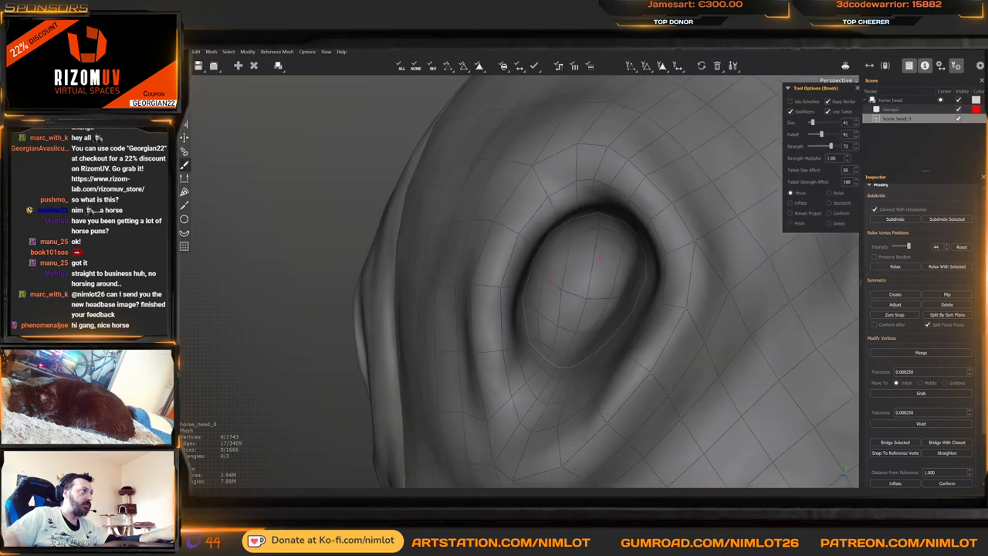
{"action": "left_click_drag", "start_coordinate": [567, 292], "coordinate": [617, 294], "text": "alt"}
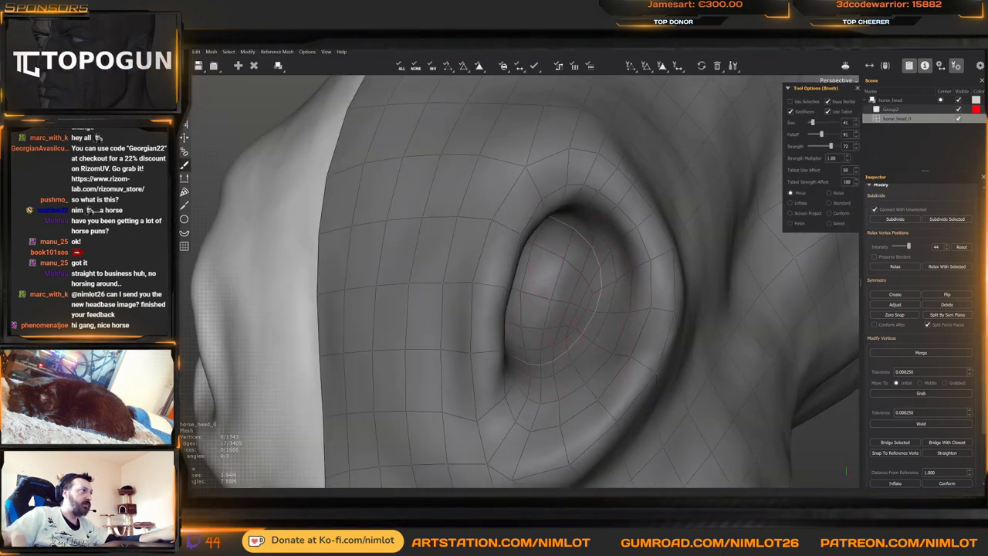
{"action": "mouse_move", "coordinate": [591, 261]}
{"action": "middle_mouse_down"}
{"action": "mouse_move", "coordinate": [553, 265]}
{"action": "mouse_move", "coordinate": [577, 261]}
{"action": "middle_mouse_up"}
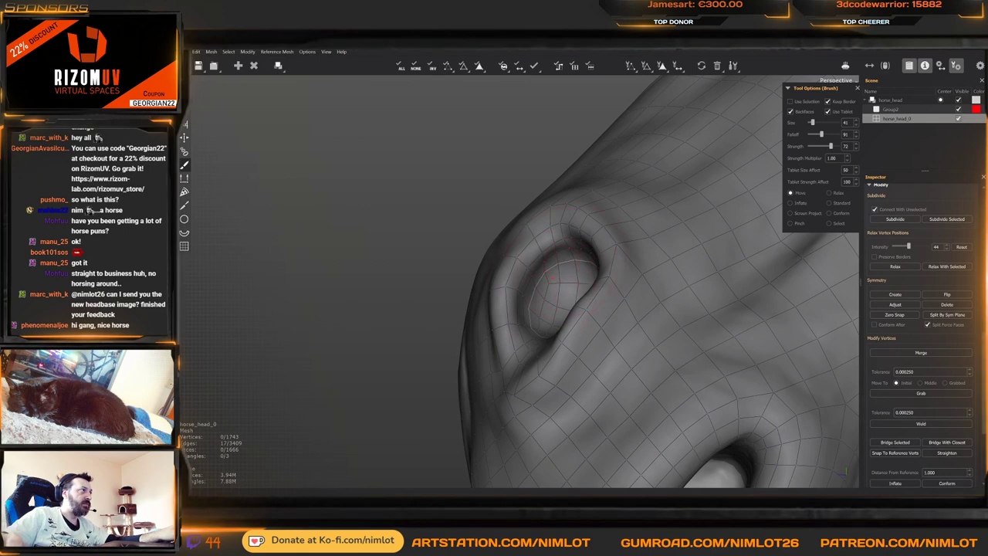
{"action": "left_click_drag", "start_coordinate": [575, 260], "coordinate": [608, 270], "text": "alt"}
{"action": "right_click_drag", "start_coordinate": [609, 270], "coordinate": [575, 290], "text": "alt"}
{"action": "left_click_drag", "start_coordinate": [576, 289], "coordinate": [520, 310], "text": "alt"}
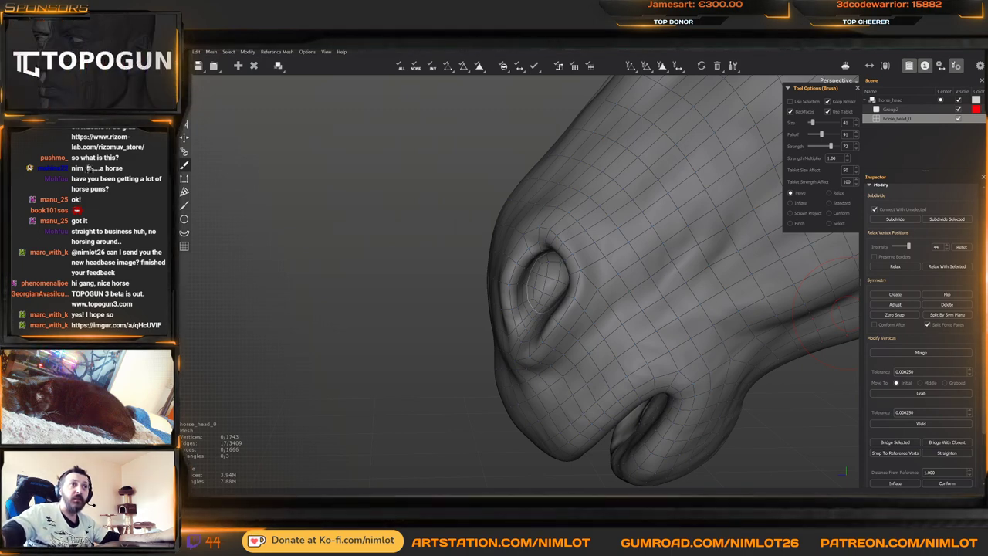
Start a new row of edges in the Create tool by splitting the faces just behind the nostril rim, working upward
{"action": "left_click_drag", "start_coordinate": [548, 284], "coordinate": [606, 272], "text": "alt"}
{"action": "middle_click_drag", "start_coordinate": [645, 254], "coordinate": [680, 262]}
{"action": "left_click_drag", "start_coordinate": [680, 263], "coordinate": [680, 327], "text": "alt"}
{"action": "key", "text": "w"}
{"action": "key", "text": "w"}
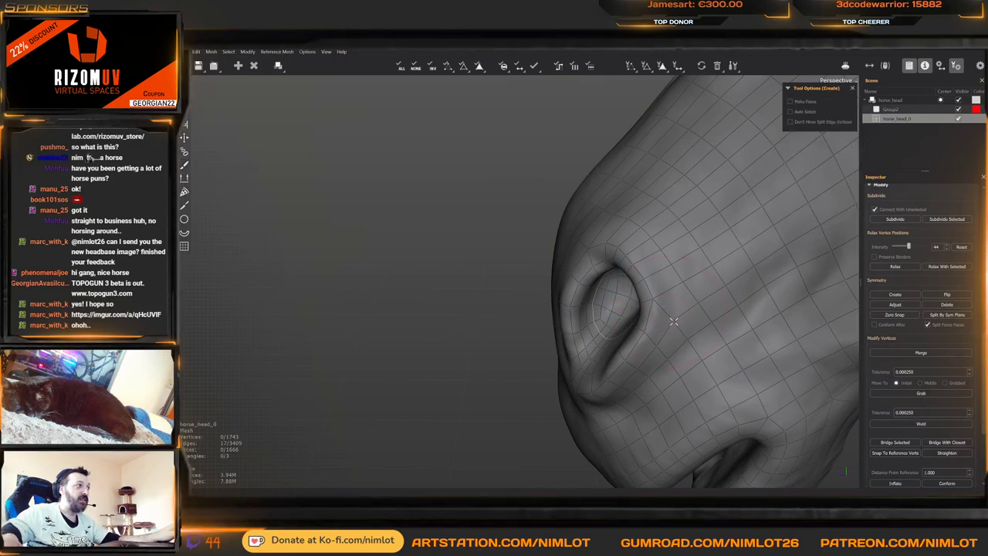
{"action": "left_click", "coordinate": [674, 321]}
{"action": "left_click", "coordinate": [668, 291]}
{"action": "left_click_drag", "start_coordinate": [669, 291], "coordinate": [671, 287], "text": "alt"}
{"action": "left_click", "coordinate": [661, 270]}
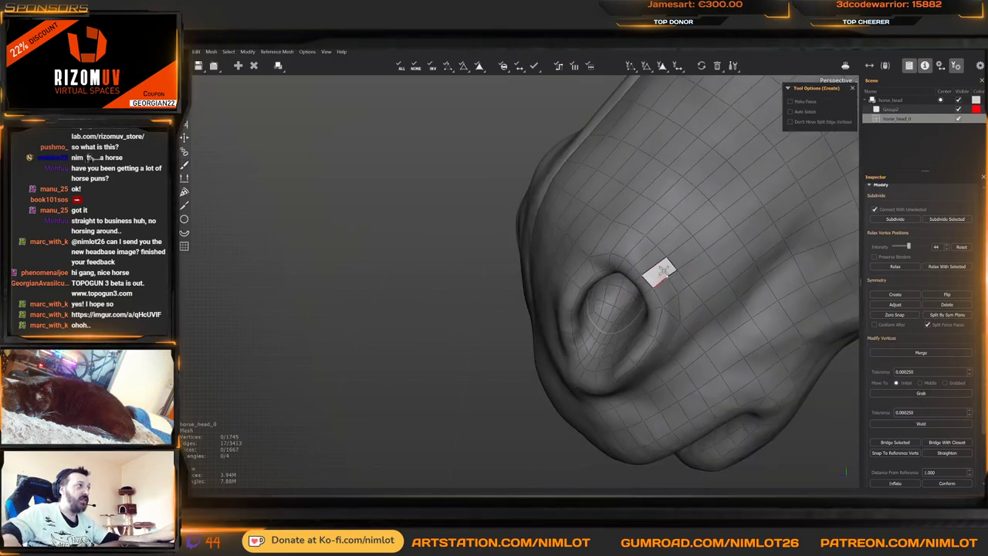
Continue the new row of edges over the top of the nostril and down its front side
{"action": "left_click", "coordinate": [649, 257]}
{"action": "left_click", "coordinate": [637, 248]}
{"action": "left_click", "coordinate": [624, 240]}
{"action": "left_click_drag", "start_coordinate": [622, 239], "coordinate": [568, 241], "text": "alt"}
{"action": "left_click", "coordinate": [596, 234]}
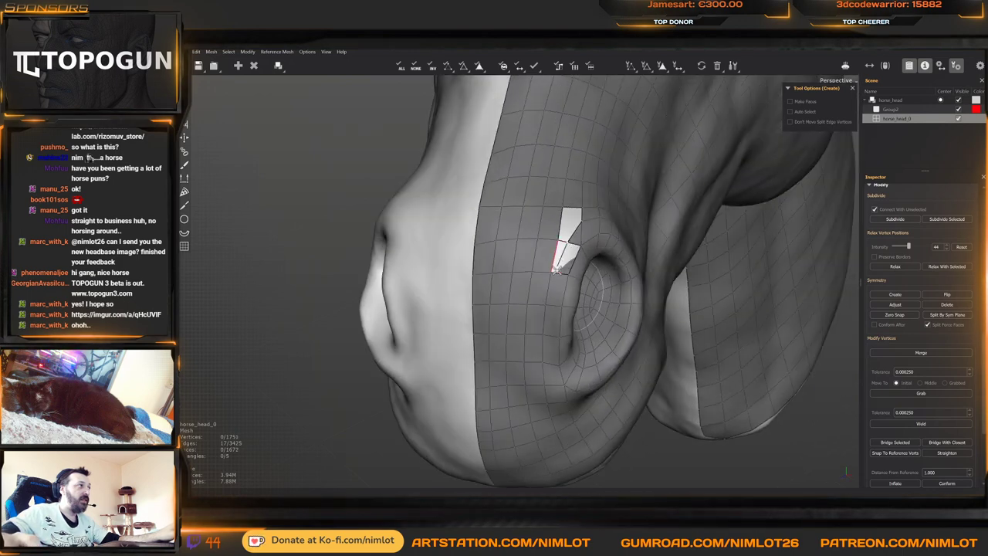
{"action": "middle_click_drag", "start_coordinate": [553, 339], "coordinate": [644, 301]}
{"action": "left_click", "coordinate": [548, 336]}
{"action": "scroll", "coordinate": [598, 358], "scroll_direction": "up", "scroll_amount": 3}
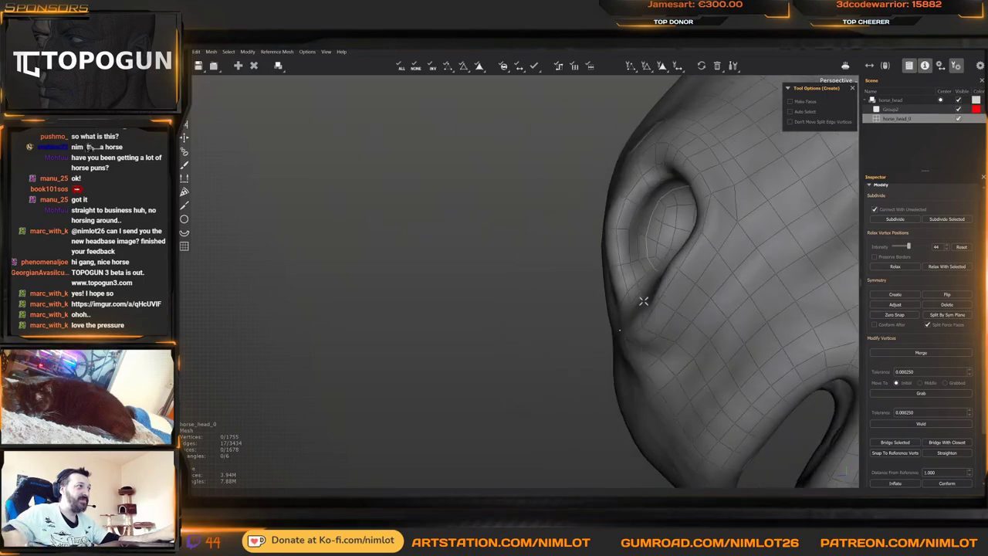
Examine the edge flow from the nostril back across the whole side of the horse head
{"action": "left_click_drag", "start_coordinate": [643, 301], "coordinate": [699, 311], "text": "alt"}
{"action": "key", "text": "w"}
{"action": "middle_click_drag", "start_coordinate": [700, 311], "coordinate": [584, 394], "text": "alt"}
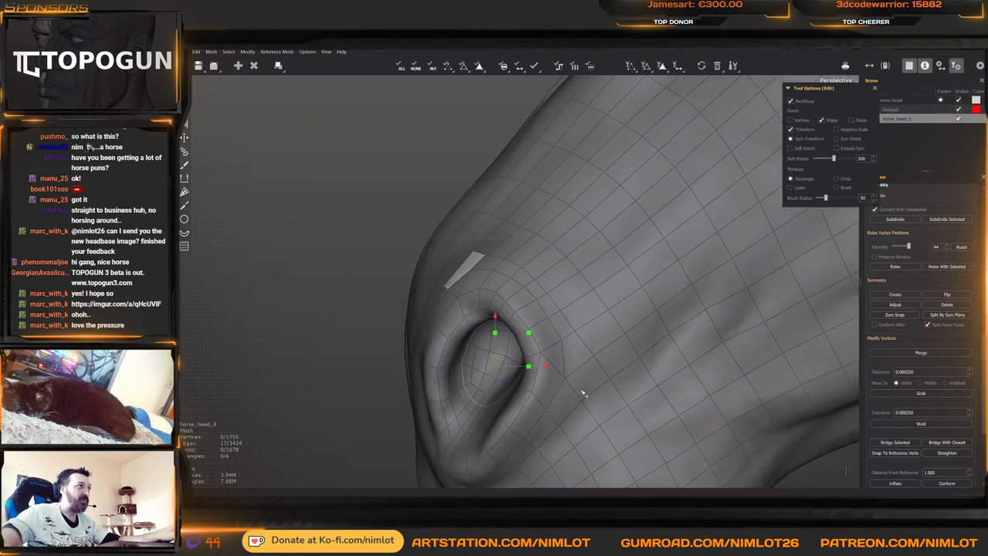
{"action": "right_click_drag", "start_coordinate": [583, 393], "coordinate": [701, 250], "text": "alt"}
{"action": "middle_click_drag", "start_coordinate": [701, 249], "coordinate": [651, 320], "text": "alt"}
{"action": "left_click_drag", "start_coordinate": [650, 320], "coordinate": [636, 332], "text": "alt"}
{"action": "right_click_drag", "start_coordinate": [636, 333], "coordinate": [622, 309], "text": "alt"}
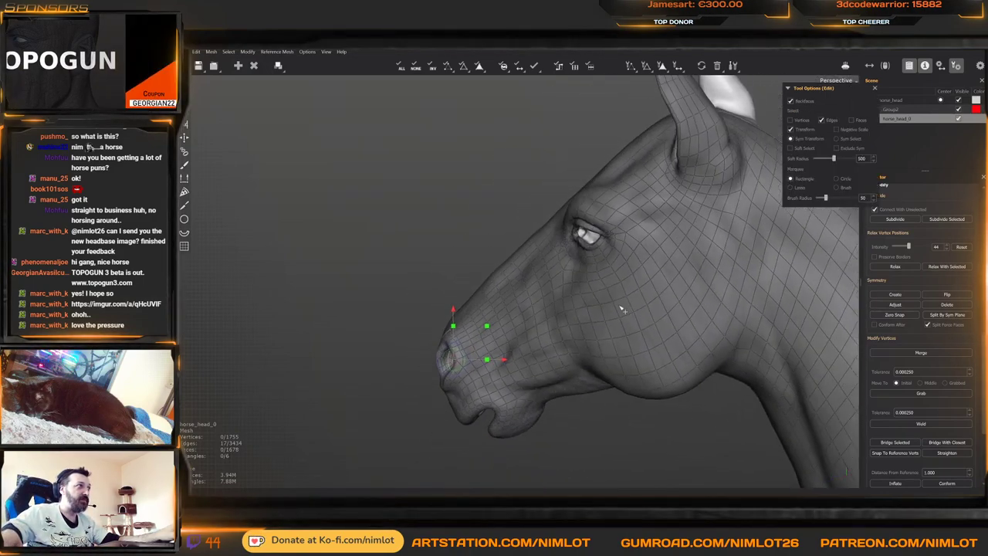
Merge the rear end of the new edge row behind the nostril into its neighbouring vertex
{"action": "middle_click_drag", "start_coordinate": [622, 309], "coordinate": [544, 372]}
{"action": "right_click_drag", "start_coordinate": [553, 369], "coordinate": [560, 414], "text": "alt"}
{"action": "middle_click_drag", "start_coordinate": [561, 415], "coordinate": [558, 320], "text": "alt"}
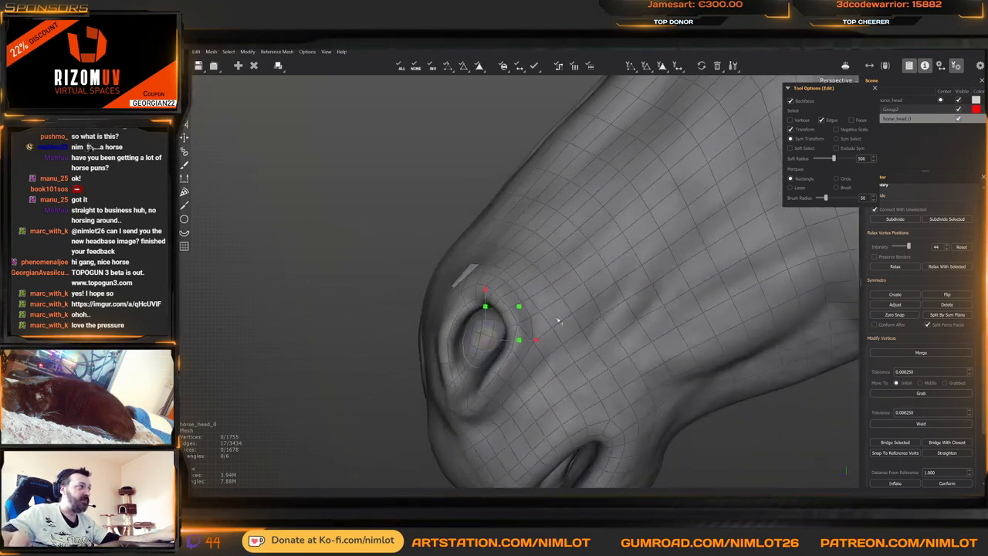
{"action": "key", "text": "1"}
{"action": "left_click", "coordinate": [538, 333]}
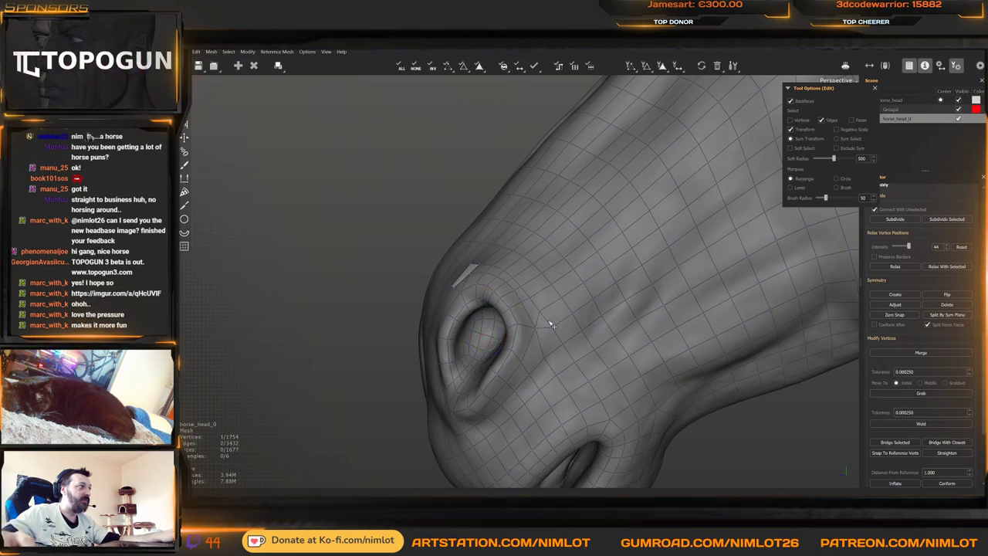
Select the edge ring running along the head past the eye and ear base to the crest, and collapse that row of faces
{"action": "right_click_drag", "start_coordinate": [550, 323], "coordinate": [646, 240], "text": "alt"}
{"action": "key", "text": "f"}
{"action": "left_click_drag", "start_coordinate": [736, 278], "coordinate": [653, 352], "text": "alt"}
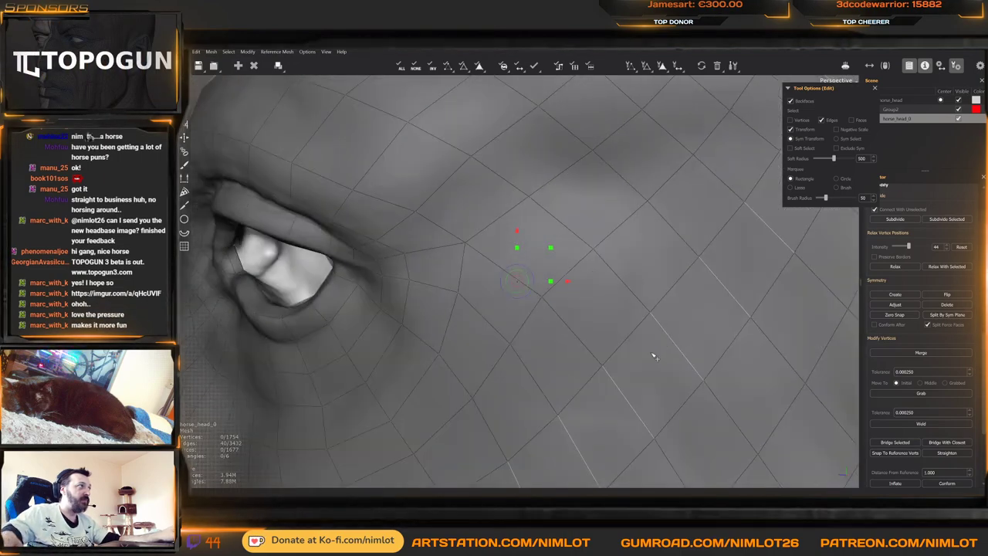
{"action": "right_click_drag", "start_coordinate": [653, 352], "coordinate": [694, 270], "text": "alt"}
{"action": "middle_click_drag", "start_coordinate": [695, 270], "coordinate": [630, 283]}
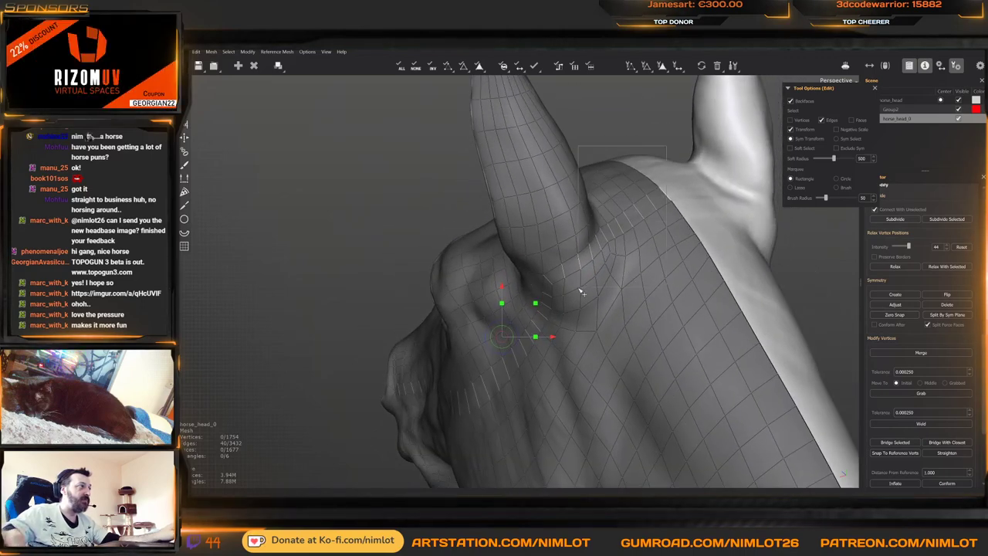
{"action": "middle_click_drag", "start_coordinate": [575, 297], "coordinate": [666, 174]}
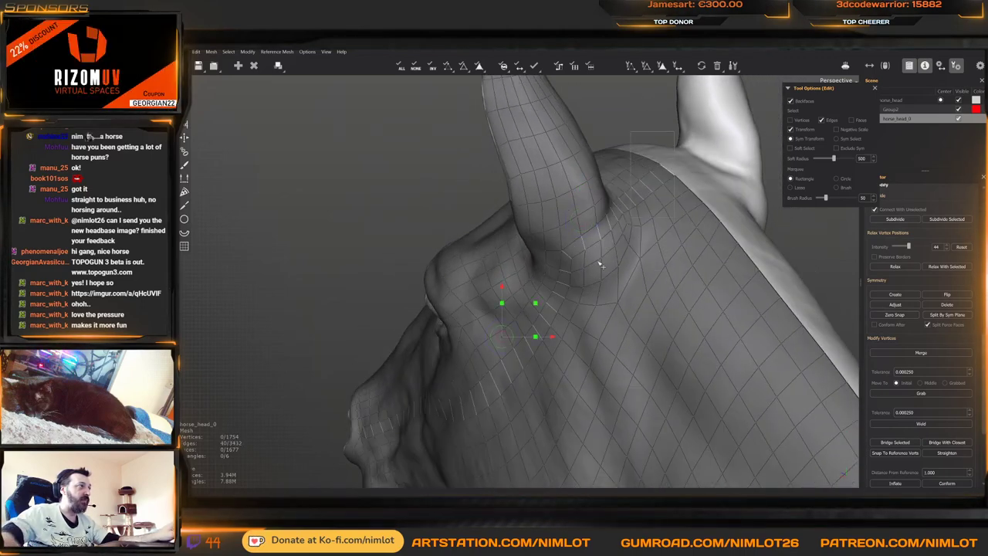
{"action": "middle_click_drag", "start_coordinate": [583, 283], "coordinate": [609, 212]}
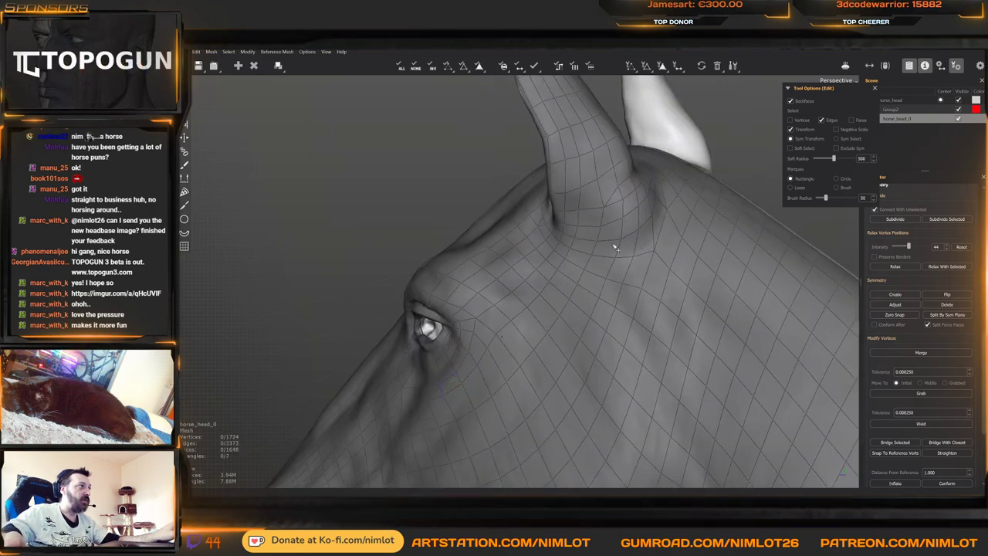
{"action": "middle_click_drag", "start_coordinate": [616, 247], "coordinate": [514, 269]}
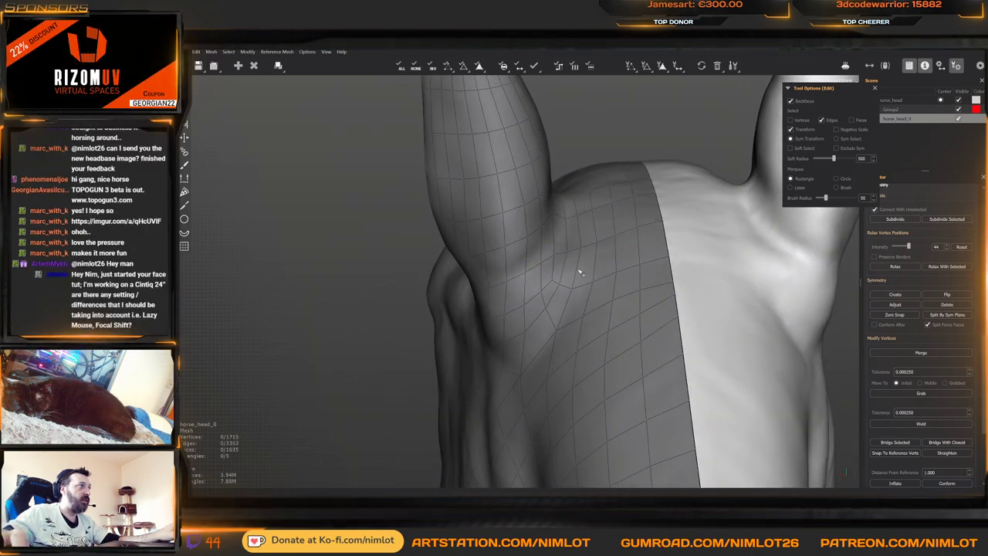
Close the open patch on the bridge of the nose in front of the eye
{"action": "middle_click_drag", "start_coordinate": [580, 272], "coordinate": [567, 246]}
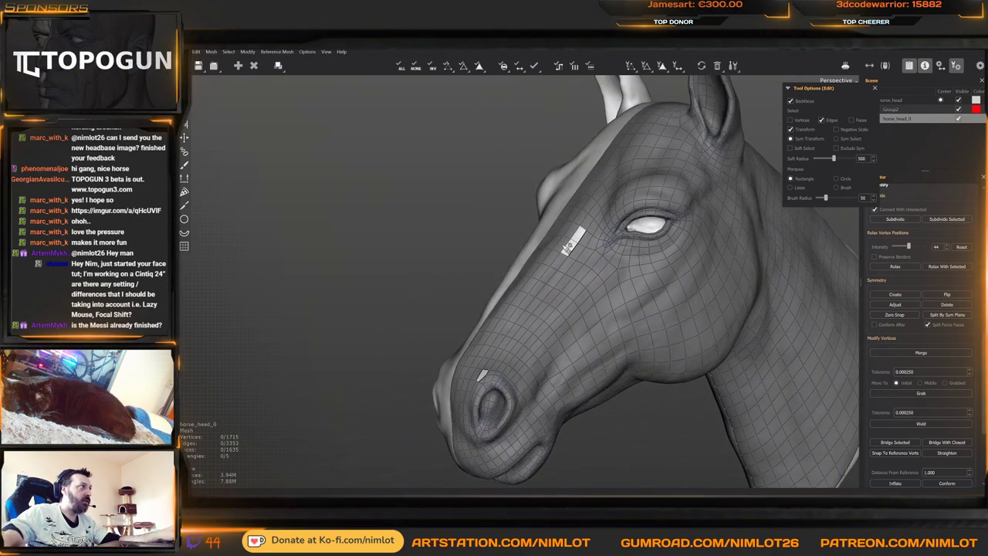
{"action": "right_click_drag", "start_coordinate": [567, 247], "coordinate": [503, 271], "text": "alt"}
{"action": "left_click", "coordinate": [654, 197]}
{"action": "middle_click_drag", "start_coordinate": [517, 346], "coordinate": [529, 263], "text": "alt"}
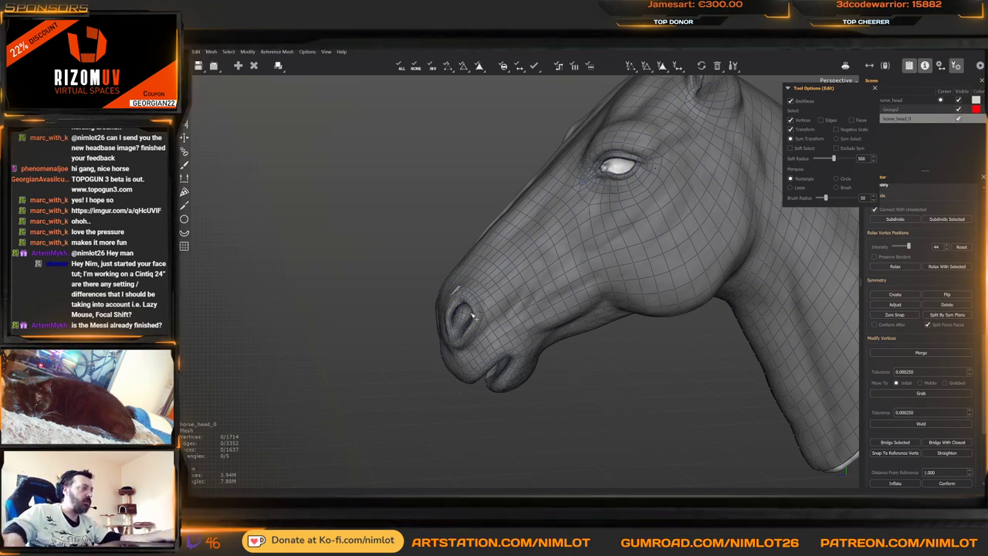
Examine the edge flow around the nostril and the corner of the mouth from close up
{"action": "left_click_drag", "start_coordinate": [469, 315], "coordinate": [551, 333], "text": "alt"}
{"action": "right_click_drag", "start_coordinate": [551, 332], "coordinate": [533, 417], "text": "alt"}
{"action": "middle_click_drag", "start_coordinate": [533, 417], "coordinate": [545, 252], "text": "alt"}
{"action": "left_click_drag", "start_coordinate": [545, 252], "coordinate": [322, 242], "text": "alt"}
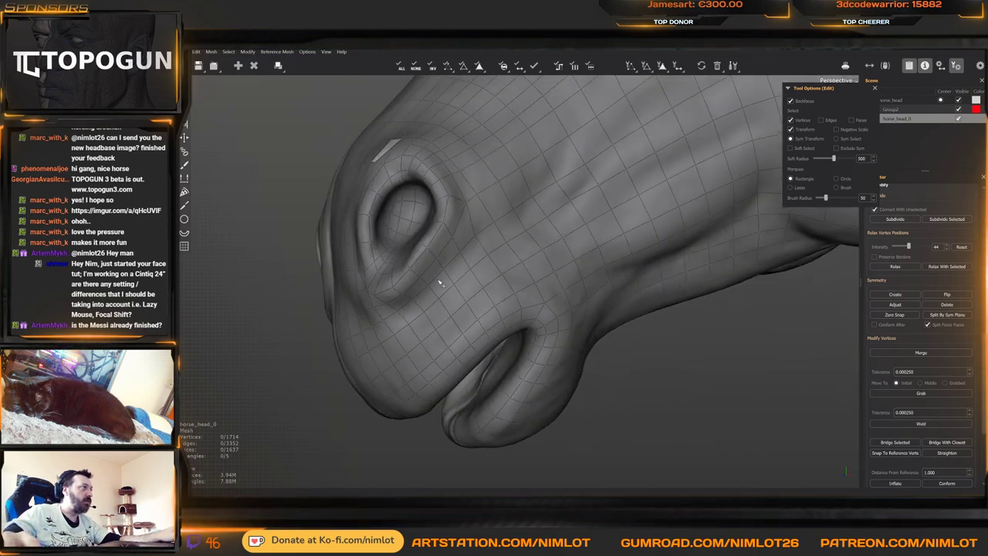
{"action": "right_click_drag", "start_coordinate": [322, 242], "coordinate": [459, 287], "text": "alt"}
{"action": "left_click_drag", "start_coordinate": [459, 287], "coordinate": [481, 257], "text": "alt"}
{"action": "middle_click_drag", "start_coordinate": [480, 257], "coordinate": [509, 239]}
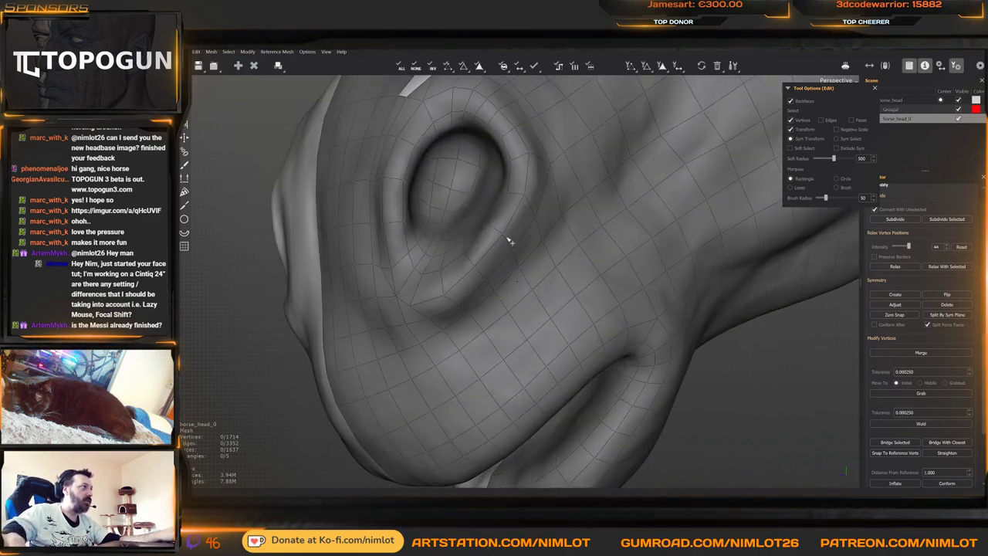
Select the edge ring running from the nostril cavity down to the corner of the mouth and insert a new edge loop through it
{"action": "mouse_move", "coordinate": [481, 273]}
{"action": "middle_mouse_down"}
{"action": "mouse_move", "coordinate": [453, 247]}
{"action": "mouse_move", "coordinate": [408, 260]}
{"action": "mouse_move", "coordinate": [536, 309]}
{"action": "mouse_move", "coordinate": [571, 335]}
{"action": "mouse_move", "coordinate": [505, 258]}
{"action": "mouse_move", "coordinate": [494, 270]}
{"action": "mouse_move", "coordinate": [511, 286]}
{"action": "mouse_move", "coordinate": [497, 265]}
{"action": "middle_mouse_up"}
{"action": "key", "text": "f"}
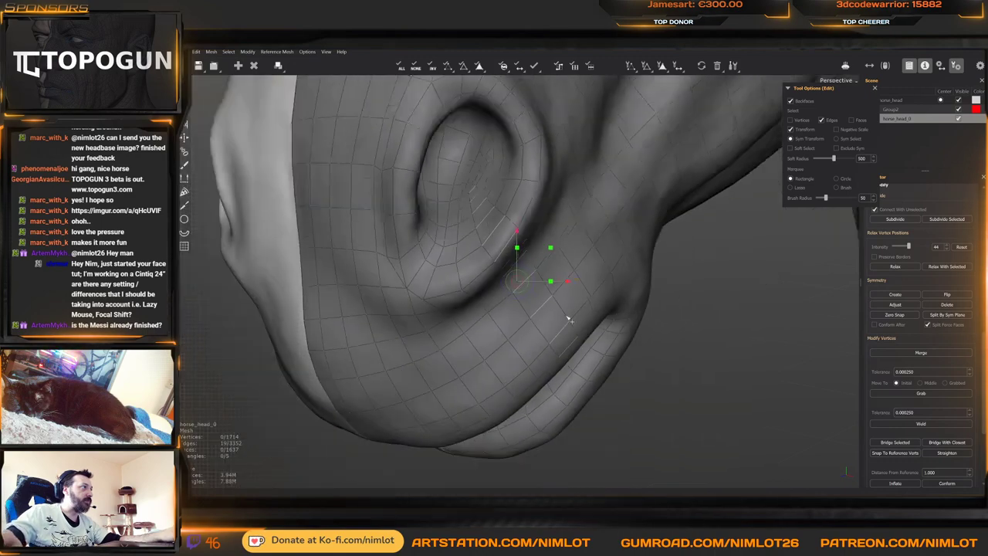
{"action": "right_click_drag", "start_coordinate": [569, 318], "coordinate": [510, 258], "text": "alt"}
{"action": "left_click_drag", "start_coordinate": [510, 258], "coordinate": [511, 285], "text": "alt"}
{"action": "left_click_drag", "start_coordinate": [500, 235], "coordinate": [527, 300], "text": "alt"}
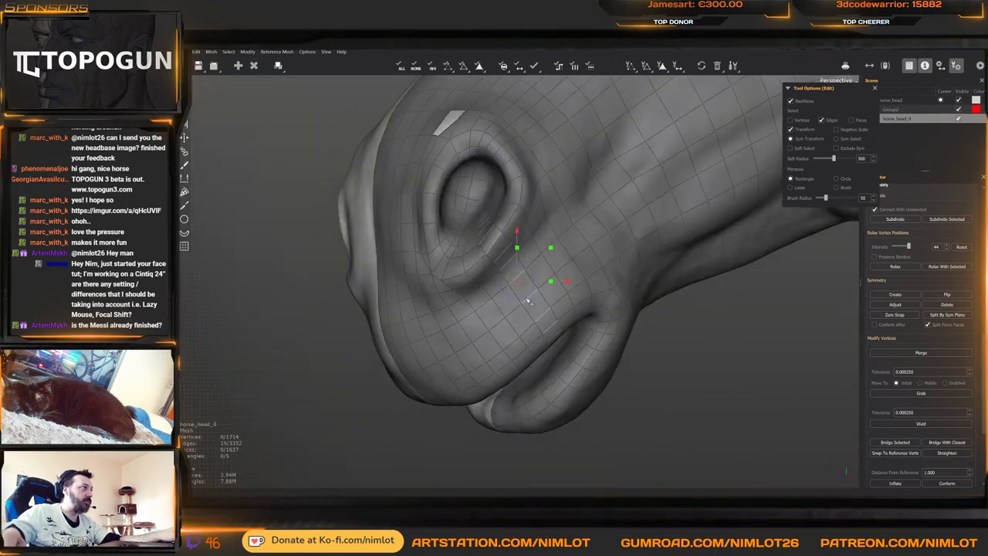
{"action": "right_click_drag", "start_coordinate": [527, 299], "coordinate": [474, 249], "text": "alt"}
{"action": "middle_click_drag", "start_coordinate": [474, 249], "coordinate": [516, 296], "text": "alt"}
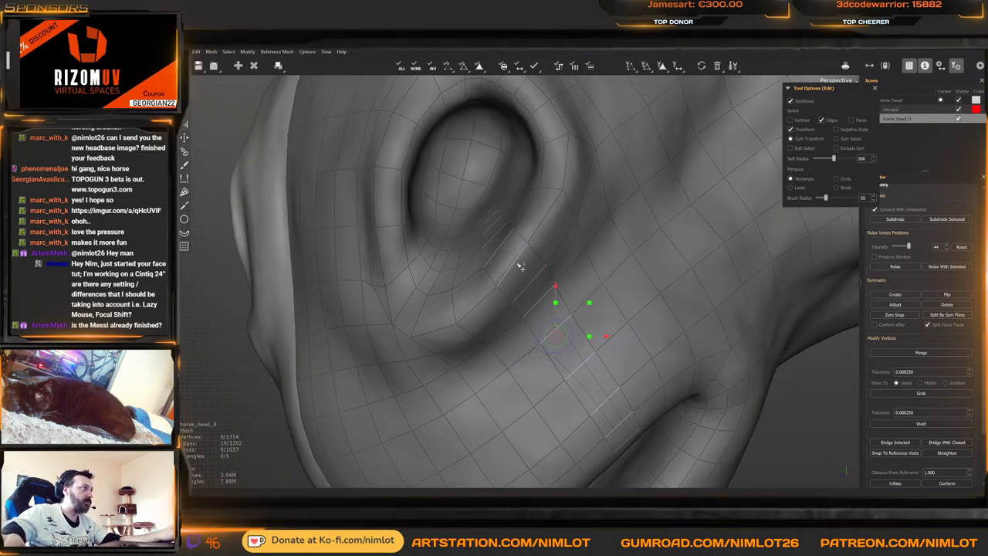
{"action": "key", "text": "c"}
{"action": "left_click_drag", "start_coordinate": [520, 273], "coordinate": [567, 305], "text": "alt"}
{"action": "key", "text": "b"}
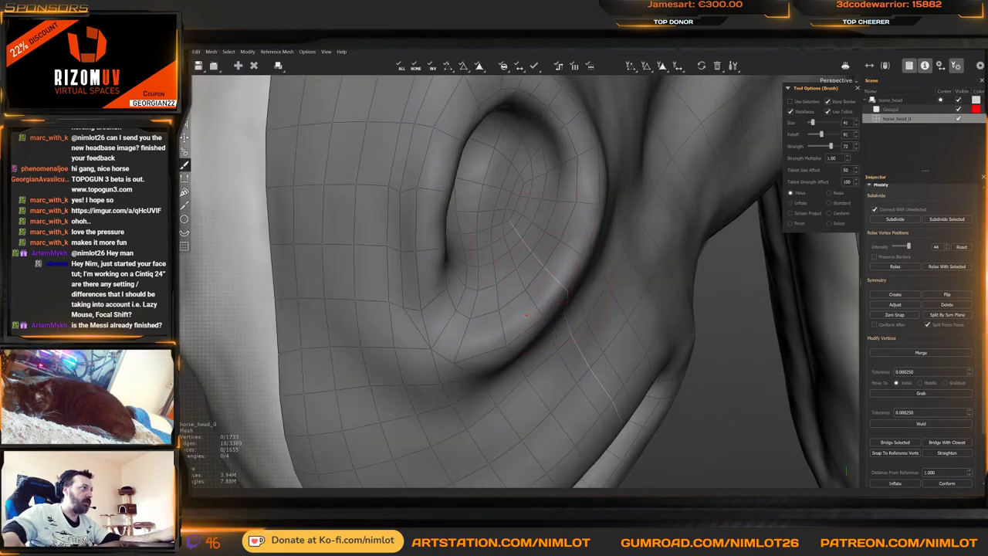
Even out the vertices along the new edge row between the nostril and the mouth, including the inner lip, with the Move brush
{"action": "left_click_drag", "start_coordinate": [543, 332], "coordinate": [503, 266], "text": "alt"}
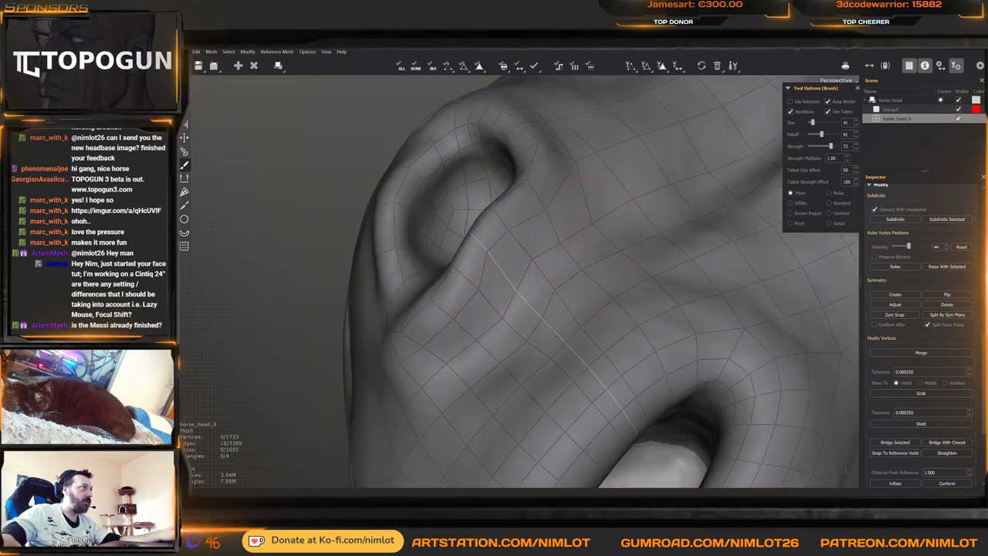
{"action": "left_click_drag", "start_coordinate": [545, 313], "coordinate": [474, 325], "text": "alt"}
{"action": "right_click_drag", "start_coordinate": [472, 325], "coordinate": [452, 316], "text": "alt"}
{"action": "mouse_move", "coordinate": [452, 317]}
{"action": "left_mouse_down", "text": "alt"}
{"action": "mouse_move", "coordinate": [505, 285]}
{"action": "mouse_move", "coordinate": [520, 245]}
{"action": "mouse_move", "coordinate": [558, 267]}
{"action": "mouse_move", "coordinate": [562, 289]}
{"action": "left_mouse_up", "text": "alt"}
{"action": "right_click_drag", "start_coordinate": [562, 289], "coordinate": [575, 317], "text": "alt"}
{"action": "key", "text": "w"}
{"action": "left_click_drag", "start_coordinate": [576, 317], "coordinate": [556, 368], "text": "alt"}
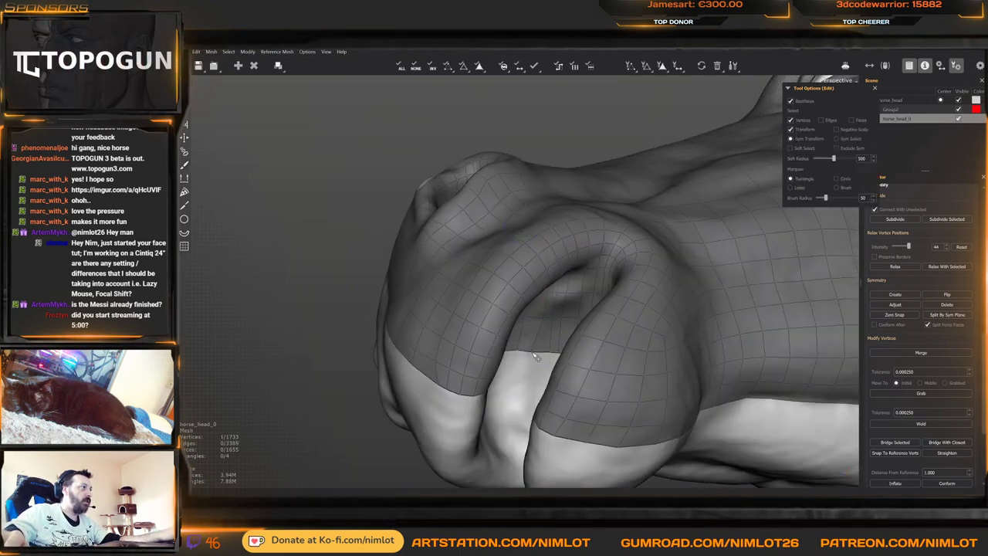
{"action": "left_click", "coordinate": [532, 350]}
{"action": "right_click_drag", "start_coordinate": [532, 351], "coordinate": [561, 400], "text": "alt"}
{"action": "left_click_drag", "start_coordinate": [561, 400], "coordinate": [551, 368], "text": "alt"}
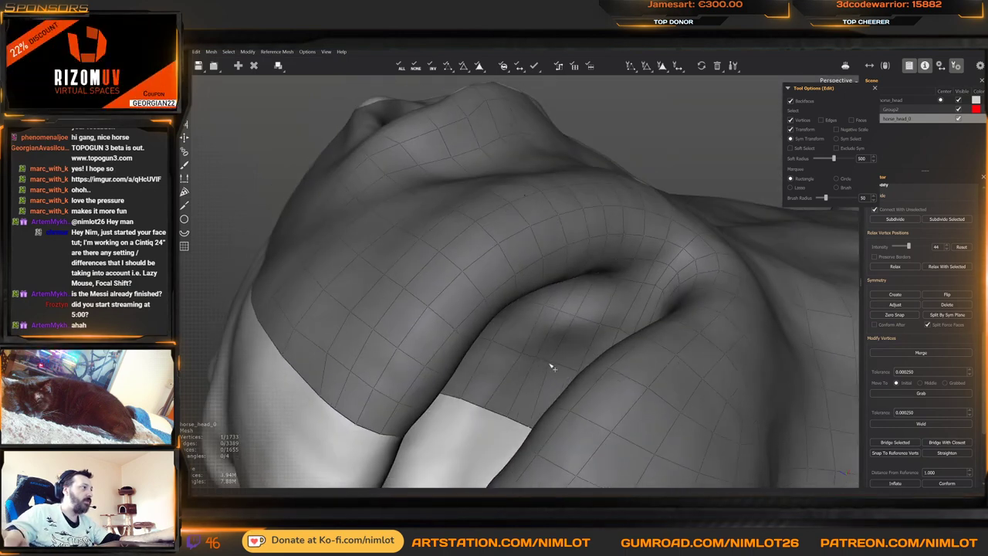
{"action": "key", "text": "b"}
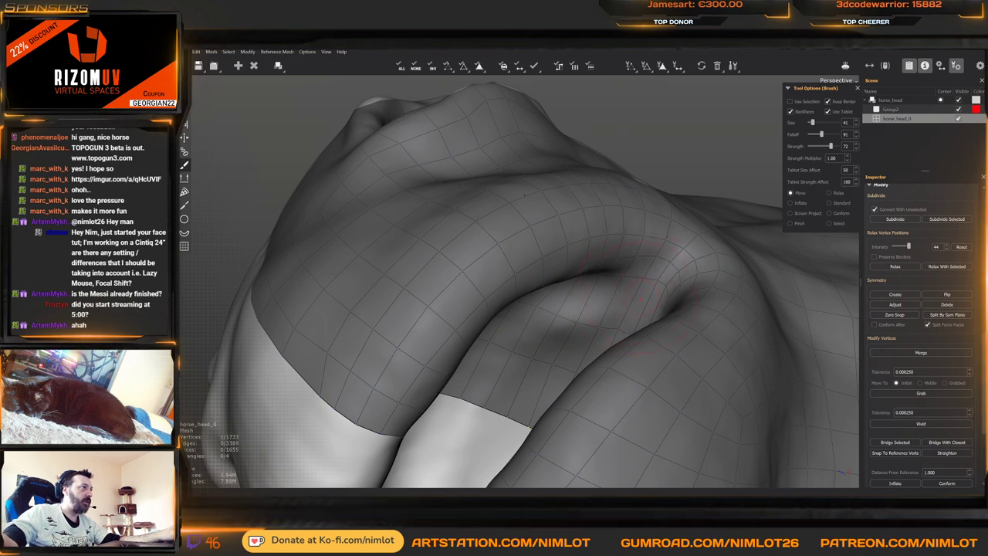
{"action": "left_click_drag", "start_coordinate": [644, 287], "coordinate": [552, 276], "text": "alt"}
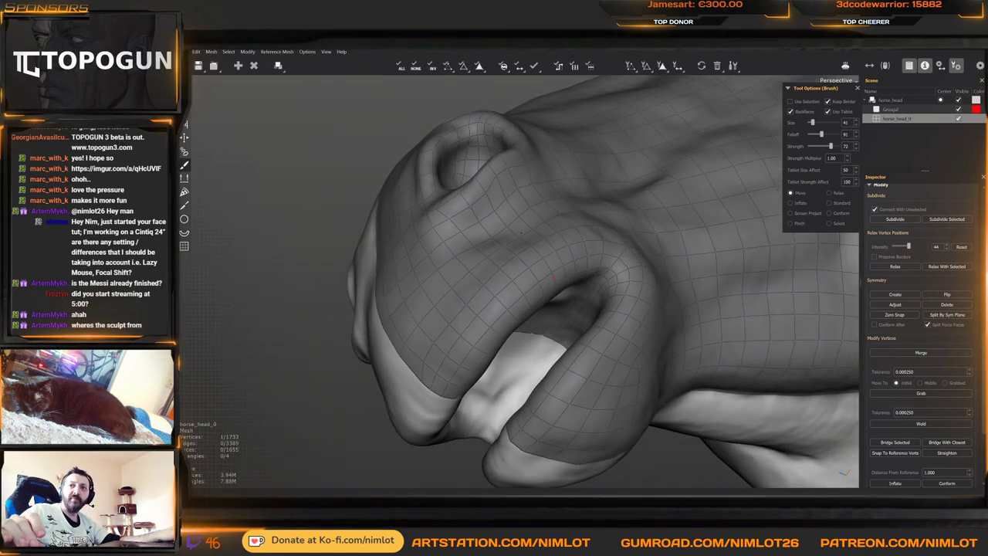
{"action": "left_click_drag", "start_coordinate": [552, 278], "coordinate": [543, 337], "text": "alt"}
Close the open patch just above the nostril by merging its border vertices
{"action": "key", "text": "q"}
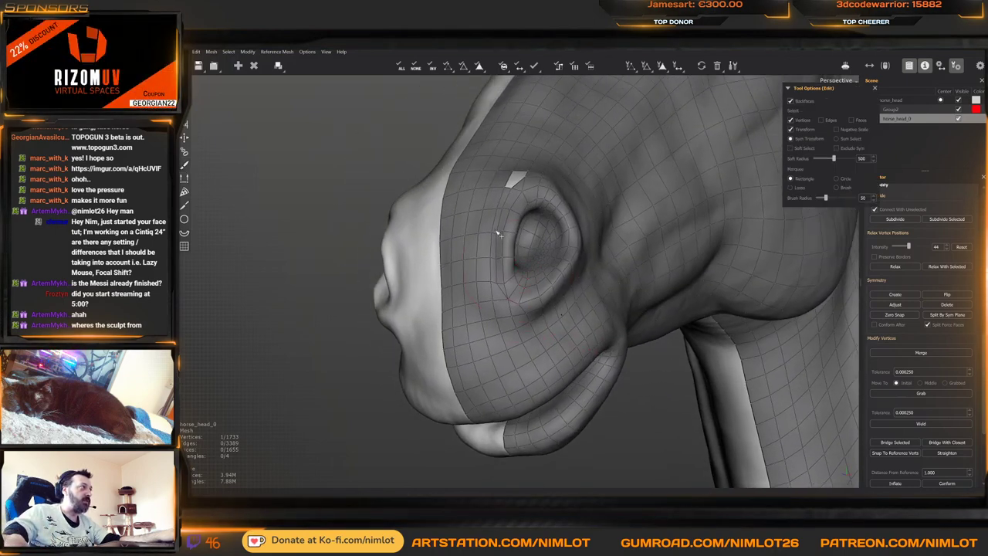
{"action": "left_click_drag", "start_coordinate": [499, 232], "coordinate": [498, 268], "text": "alt"}
{"action": "middle_click_drag", "start_coordinate": [499, 267], "coordinate": [507, 344], "text": "alt"}
{"action": "right_click_drag", "start_coordinate": [507, 344], "coordinate": [539, 335], "text": "alt"}
{"action": "left_click_drag", "start_coordinate": [538, 334], "coordinate": [470, 304], "text": "alt"}
{"action": "key", "text": "c"}
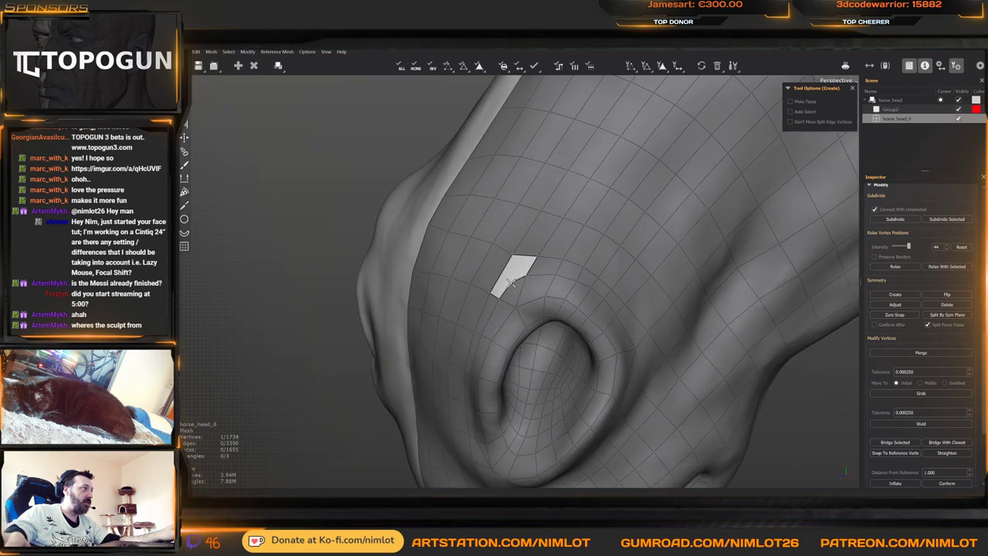
{"action": "key", "text": "e"}
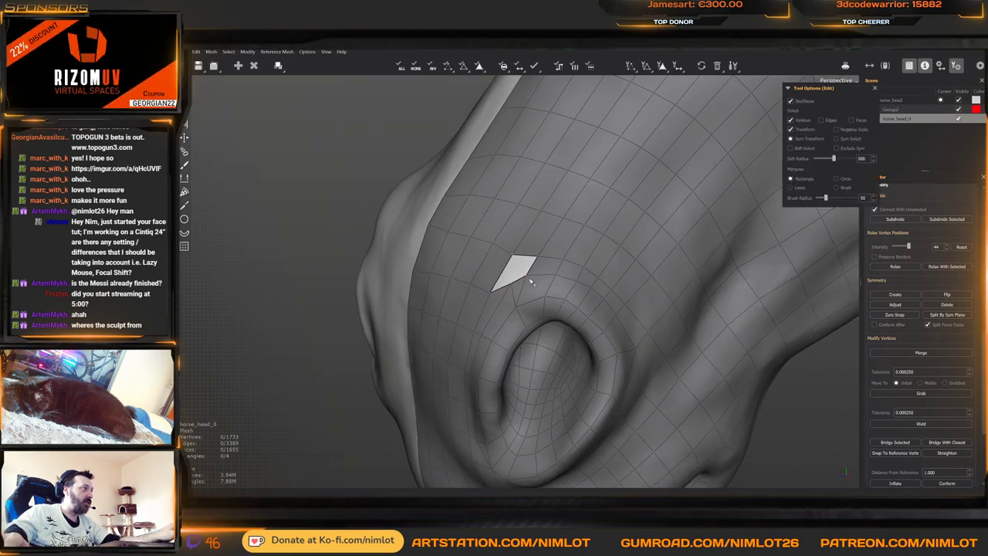
{"action": "left_click_drag", "start_coordinate": [514, 289], "coordinate": [445, 264], "text": "alt"}
{"action": "right_click_drag", "start_coordinate": [461, 289], "coordinate": [511, 353], "text": "alt"}
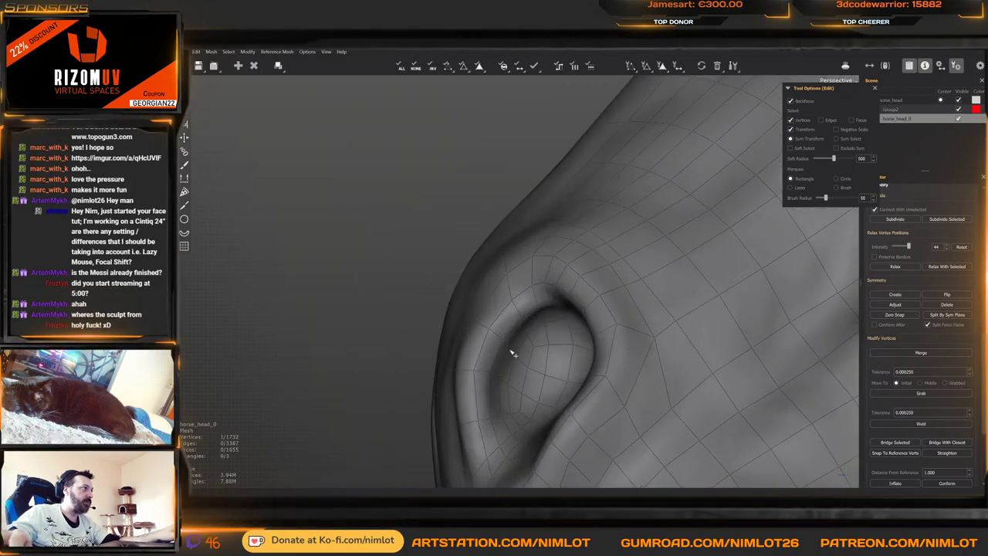
Select the edge ring crossing the nostril from the centre line to the mouth, and insert a new edge loop through it
{"action": "key", "text": "2"}
{"action": "left_click", "coordinate": [515, 335]}
{"action": "key", "text": "r"}
{"action": "left_click_drag", "start_coordinate": [512, 342], "coordinate": [475, 229], "text": "alt"}
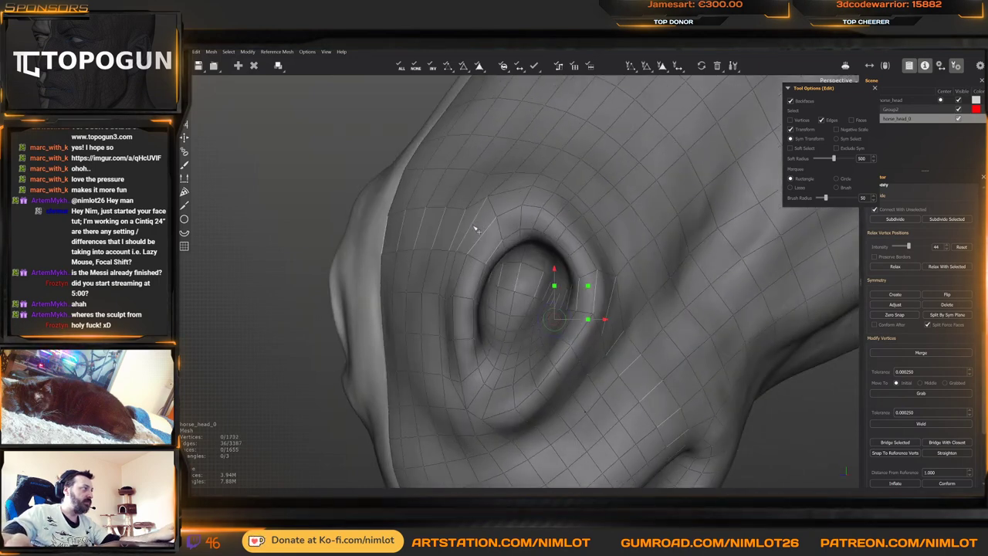
{"action": "key", "text": "ctrl+r"}
{"action": "key", "text": "r"}
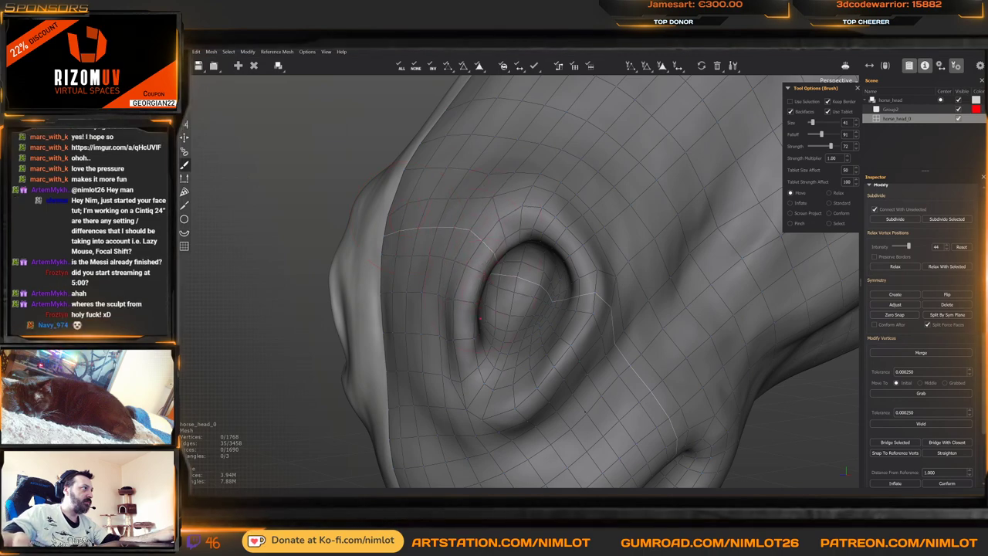
Even out the spacing of the new edge loop in front of and inside the nostril with the Move brush
{"action": "mouse_move", "coordinate": [409, 215]}
{"action": "left_mouse_down", "text": "alt"}
{"action": "mouse_move", "coordinate": [513, 309]}
{"action": "mouse_move", "coordinate": [540, 303]}
{"action": "mouse_move", "coordinate": [533, 317]}
{"action": "mouse_move", "coordinate": [544, 305]}
{"action": "left_mouse_up", "text": "alt"}
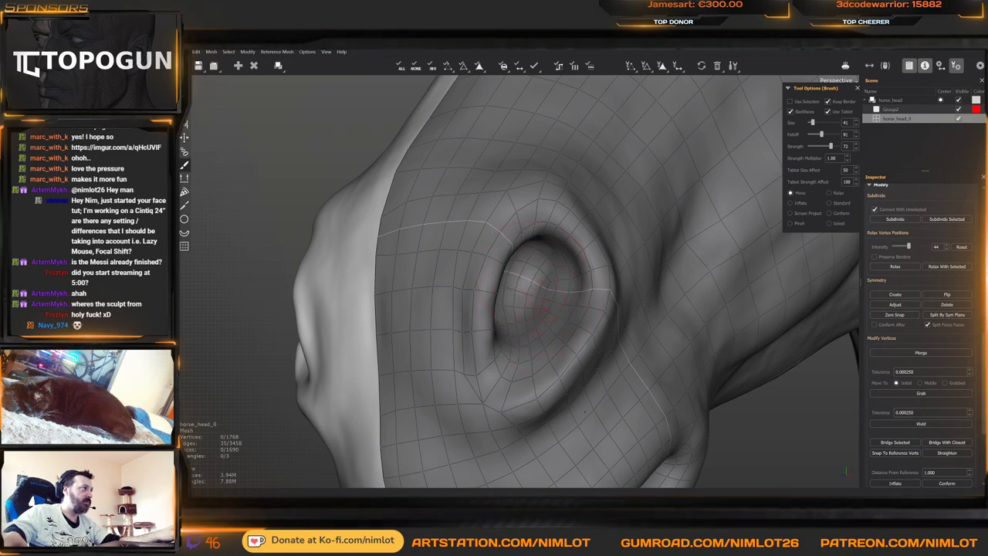
{"action": "left_click_drag", "start_coordinate": [539, 305], "coordinate": [478, 322], "text": "alt"}
{"action": "left_click_drag", "start_coordinate": [585, 412], "coordinate": [594, 409], "text": "alt"}
{"action": "left_click_drag", "start_coordinate": [462, 316], "coordinate": [494, 292], "text": "alt"}
Reroute the edges at the nostril's lower front corner and split the adjoining face row with a new edge row to the centre line
{"action": "key", "text": "q"}
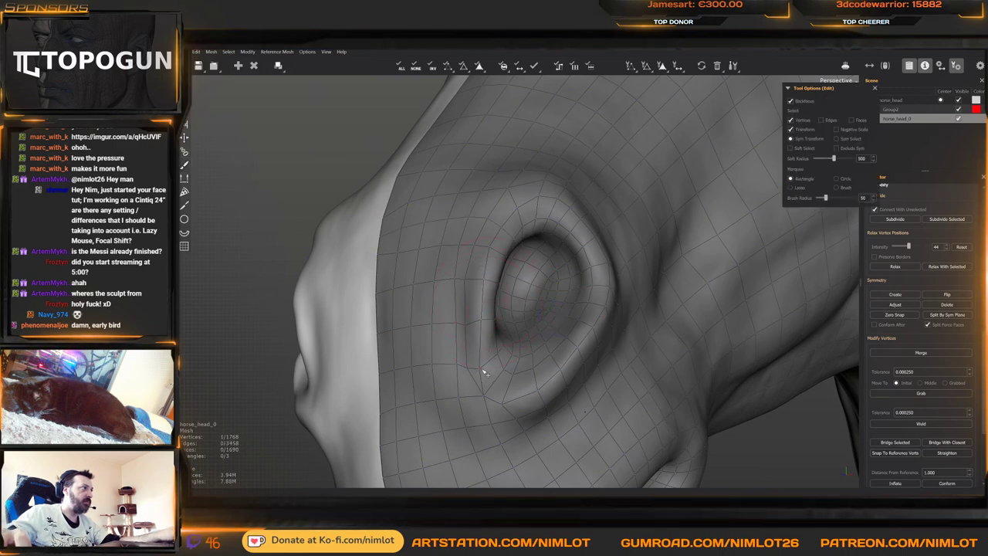
{"action": "left_click_drag", "start_coordinate": [482, 373], "coordinate": [497, 312], "text": "alt"}
{"action": "key", "text": "w"}
{"action": "left_click", "coordinate": [484, 306]}
{"action": "left_click", "coordinate": [505, 332]}
{"action": "key", "text": "q"}
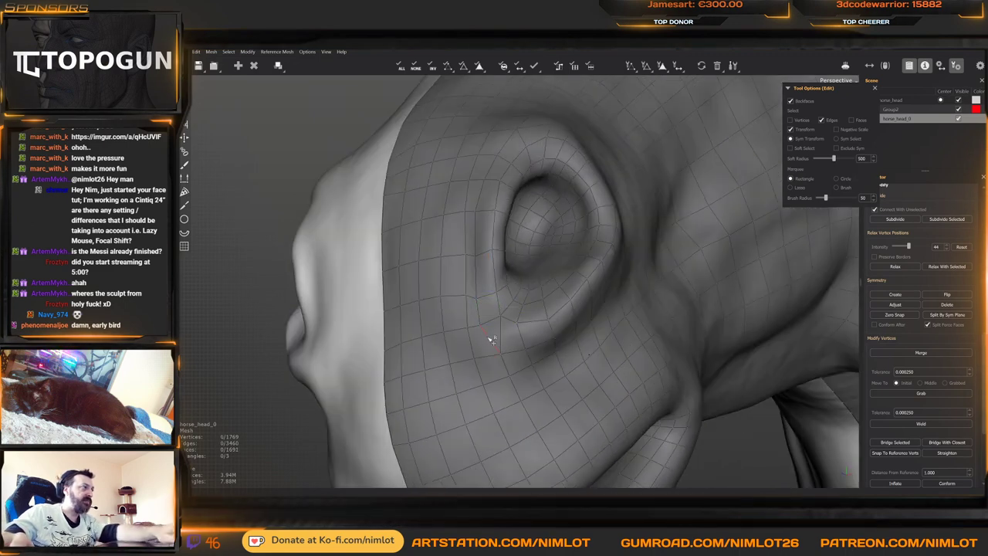
{"action": "key", "text": "ctrl+d"}
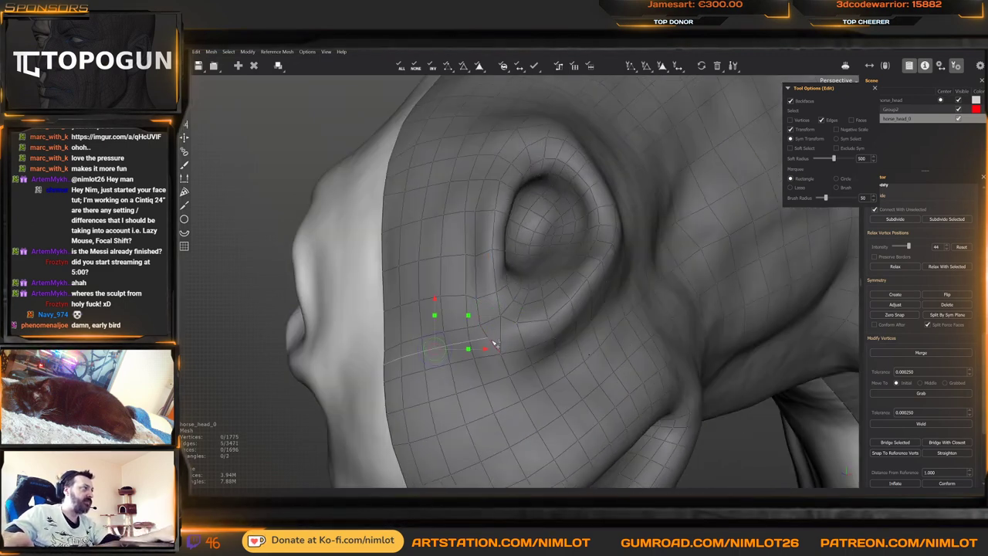
Tidy the new edge row between the nostril's lower corner and the centre line, spacing the surrounding vertices with the Move brush
{"action": "key", "text": "e"}
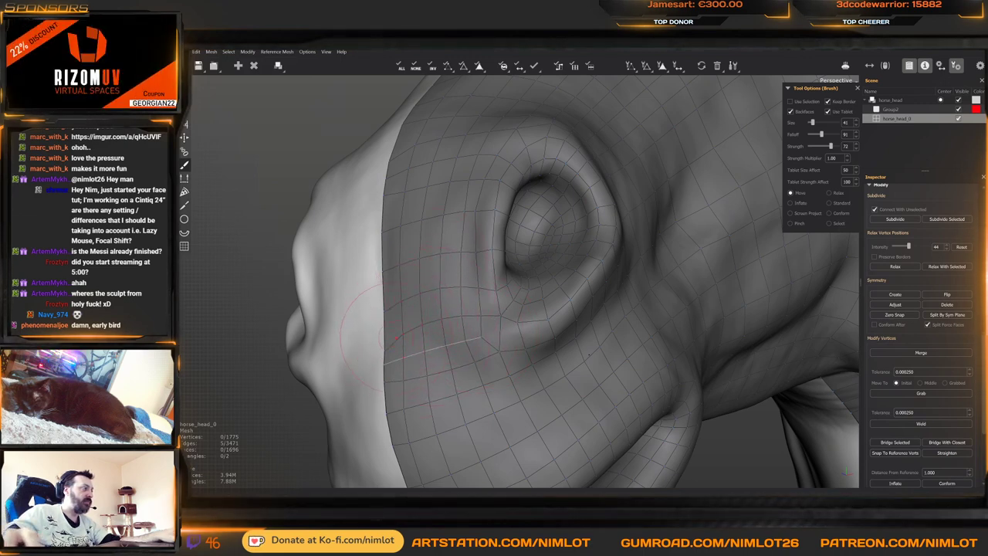
{"action": "key", "text": "e"}
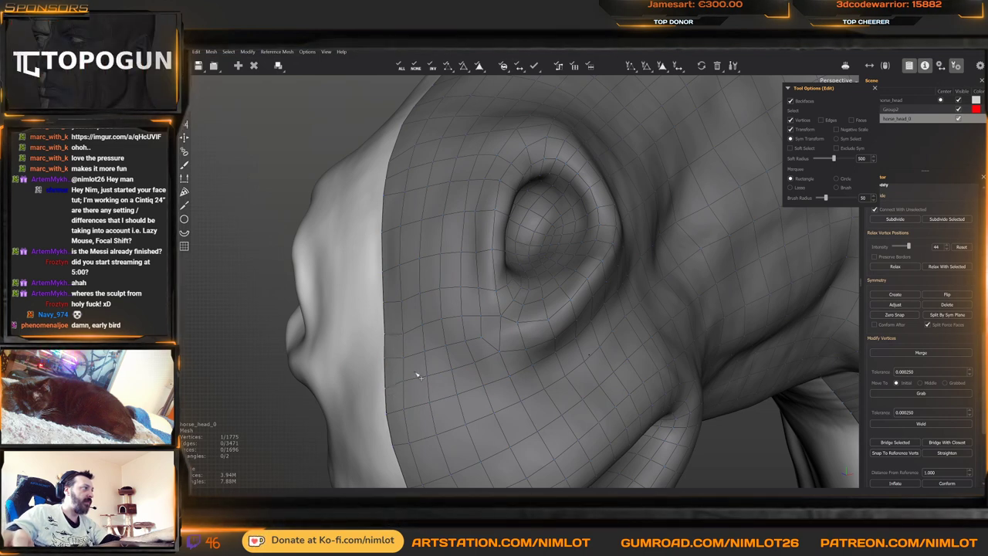
{"action": "key", "text": "b"}
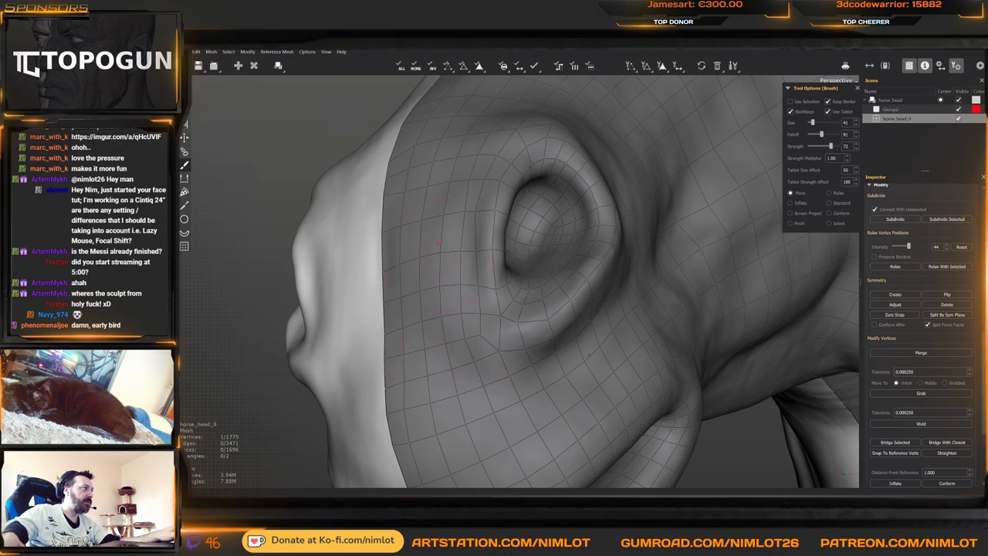
Examine the edge flow of the whole horse head from the side, front and below, including the uncovered area under the jaw
{"action": "right_click_drag", "start_coordinate": [466, 391], "coordinate": [421, 348], "text": "alt"}
{"action": "left_click_drag", "start_coordinate": [510, 332], "coordinate": [456, 325], "text": "alt"}
{"action": "right_click_drag", "start_coordinate": [471, 325], "coordinate": [446, 308], "text": "alt"}
{"action": "middle_click_drag", "start_coordinate": [447, 308], "coordinate": [519, 317]}
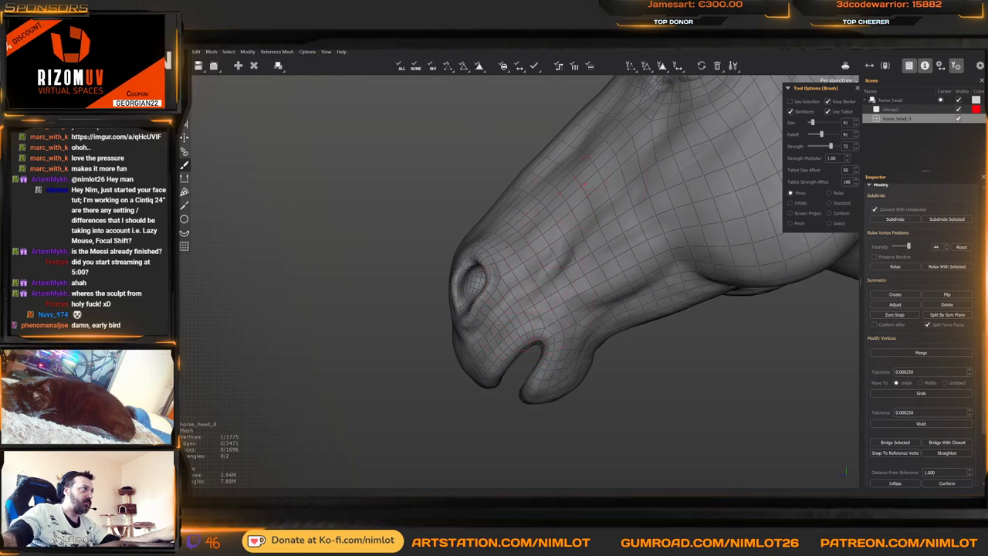
{"action": "left_click_drag", "start_coordinate": [563, 220], "coordinate": [604, 238], "text": "alt"}
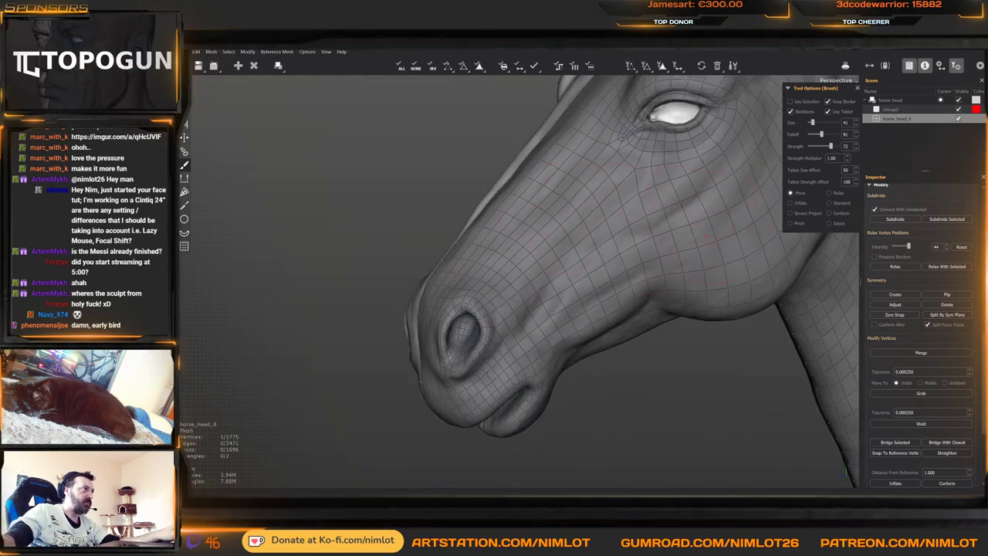
{"action": "middle_click_drag", "start_coordinate": [592, 280], "coordinate": [564, 282], "text": "alt"}
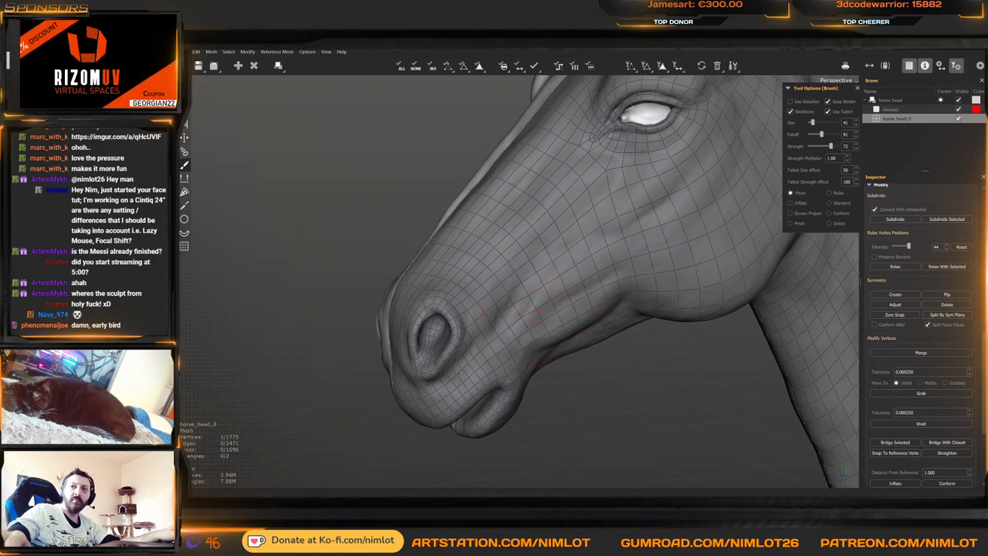
{"action": "right_click_drag", "start_coordinate": [564, 283], "coordinate": [597, 269], "text": "alt"}
{"action": "middle_click_drag", "start_coordinate": [432, 309], "coordinate": [386, 310]}
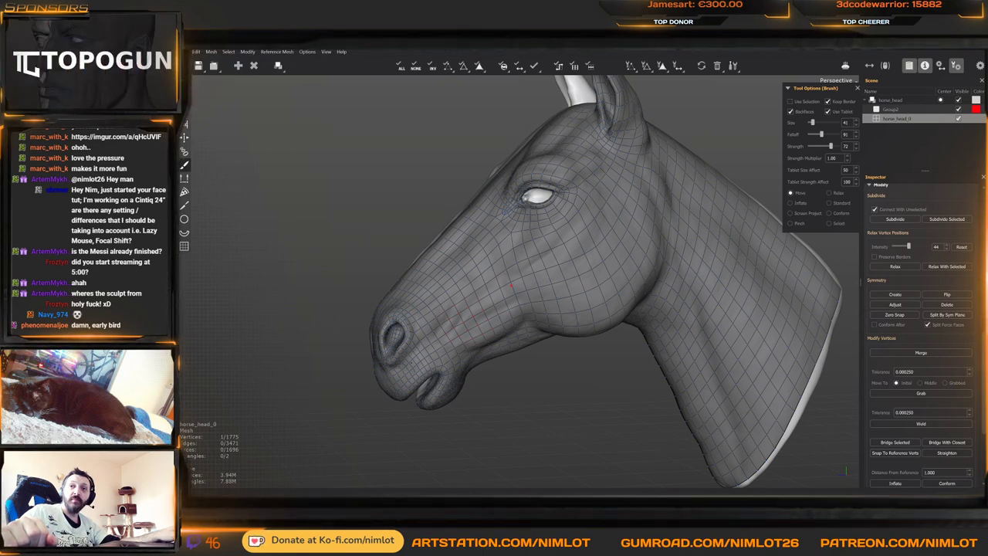
{"action": "left_click_drag", "start_coordinate": [556, 271], "coordinate": [502, 266], "text": "alt"}
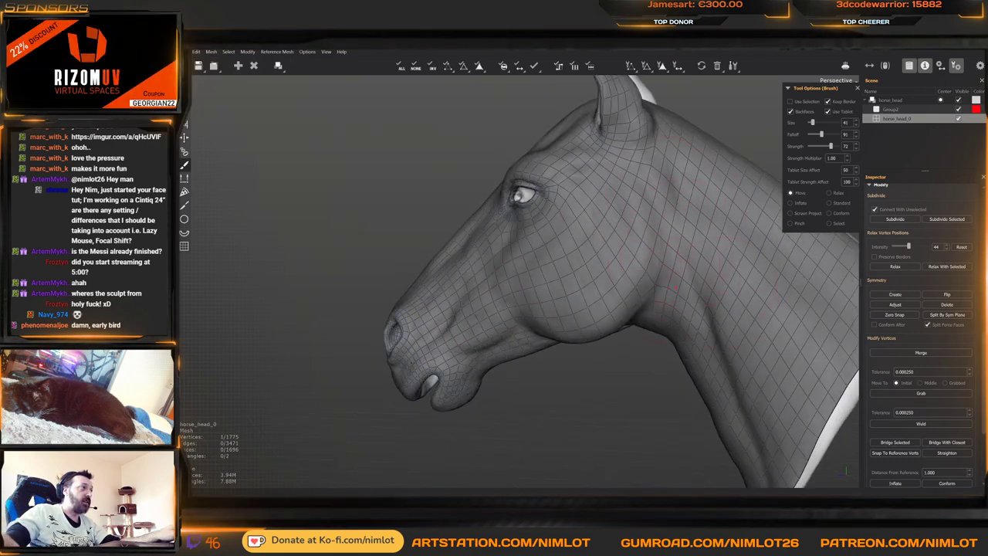
{"action": "middle_click_drag", "start_coordinate": [597, 292], "coordinate": [551, 277]}
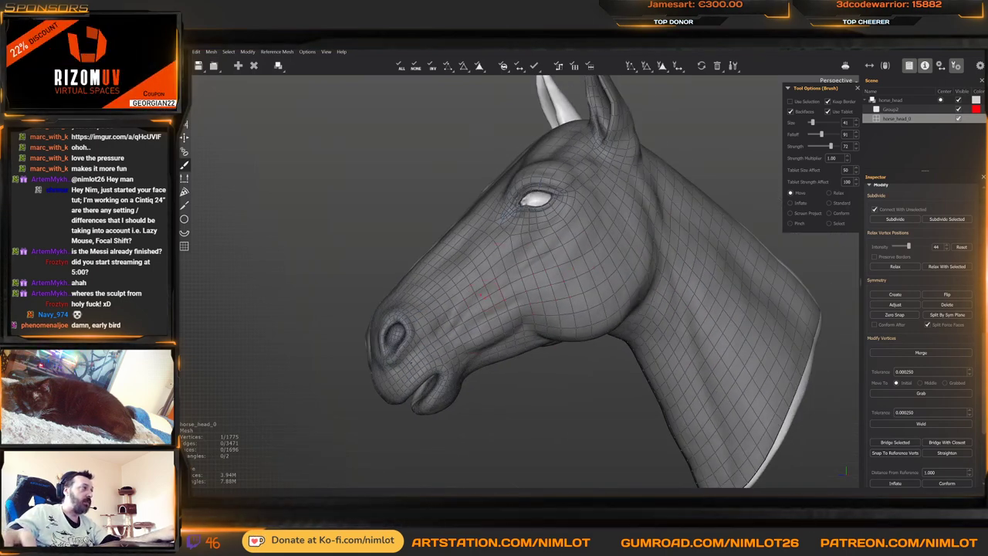
{"action": "middle_click_drag", "start_coordinate": [488, 292], "coordinate": [502, 292]}
{"action": "left_click_drag", "start_coordinate": [461, 284], "coordinate": [421, 287], "text": "alt"}
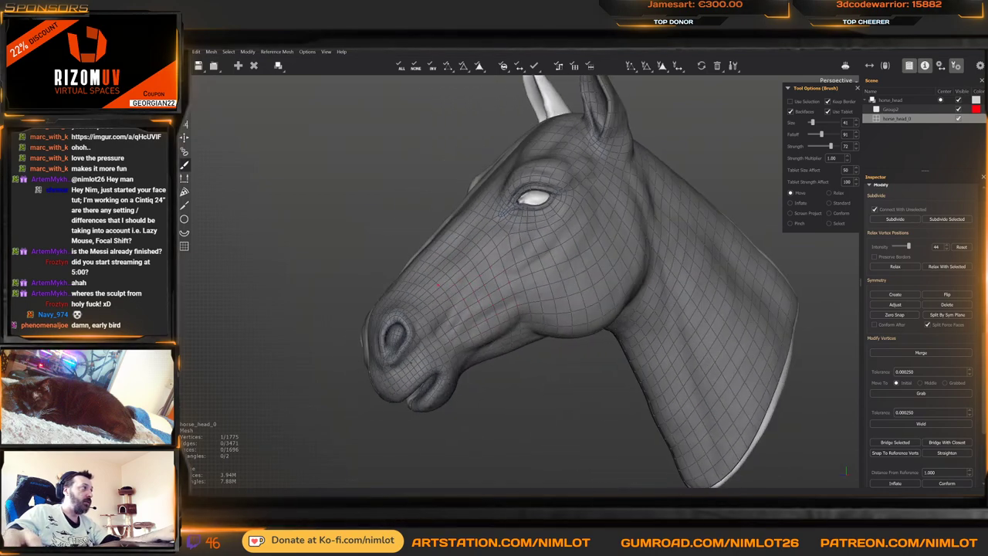
{"action": "right_click_drag", "start_coordinate": [461, 284], "coordinate": [527, 259], "text": "alt"}
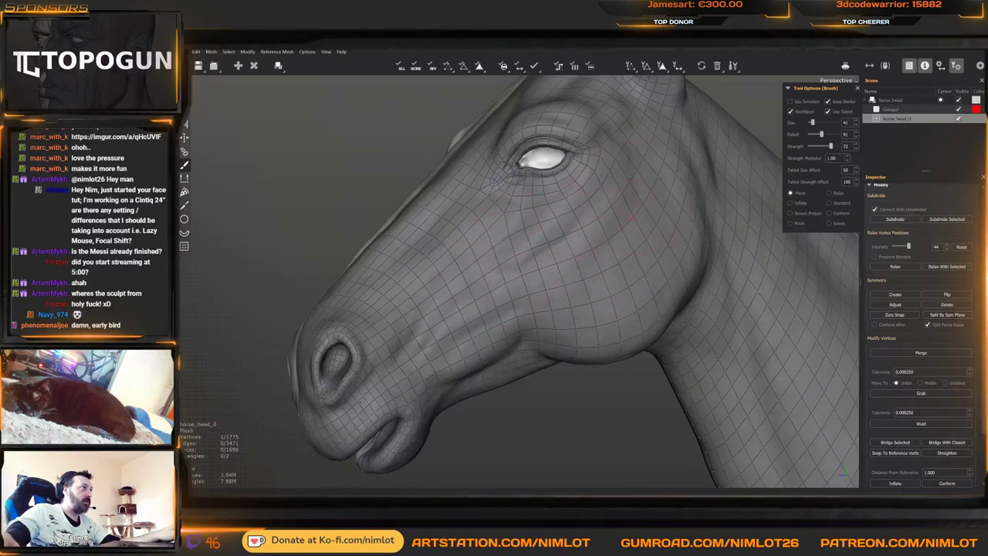
{"action": "scroll", "coordinate": [525, 278], "scroll_direction": "down", "scroll_amount": 3}
{"action": "left_click_drag", "start_coordinate": [541, 231], "coordinate": [549, 202], "text": "alt"}
{"action": "right_click_drag", "start_coordinate": [494, 278], "coordinate": [537, 266], "text": "alt"}
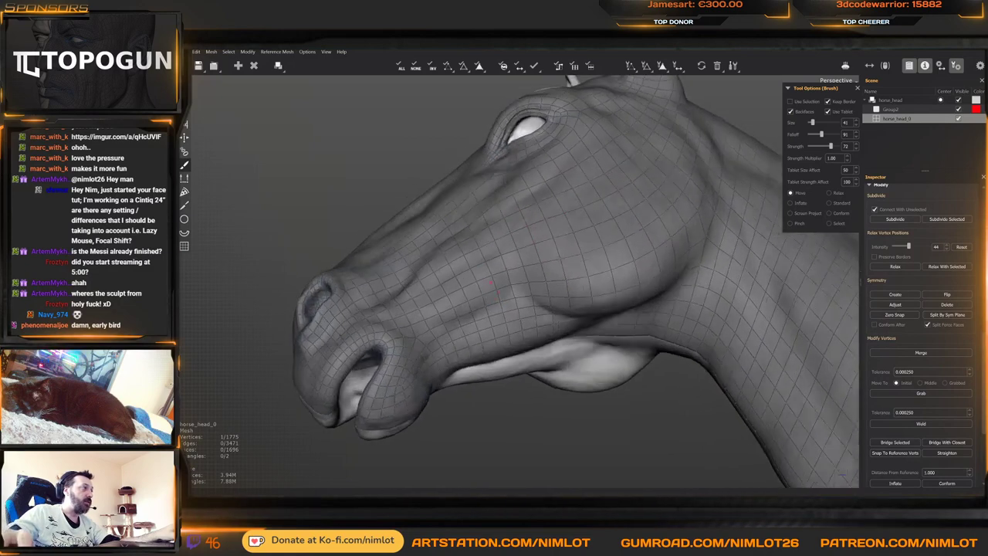
{"action": "left_click_drag", "start_coordinate": [456, 323], "coordinate": [453, 291], "text": "alt"}
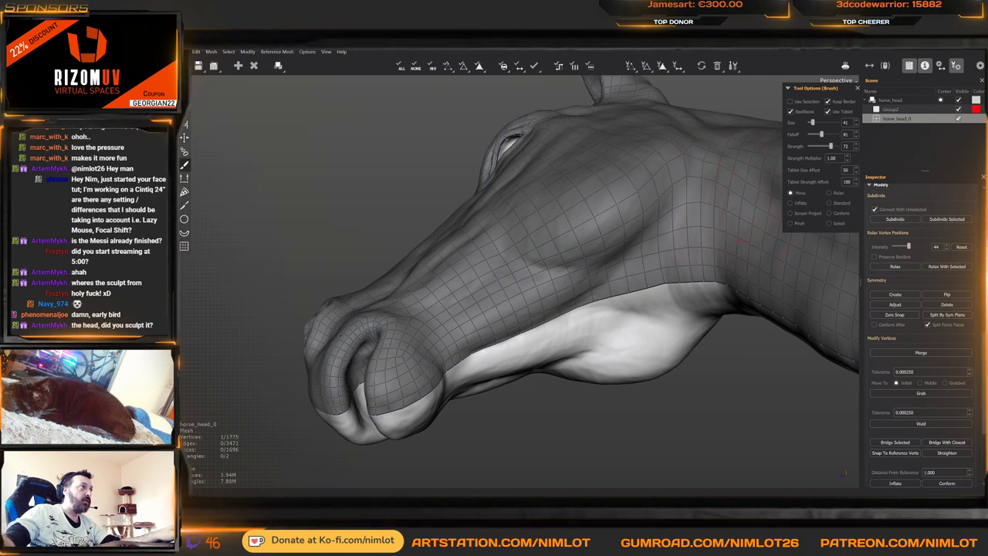
{"action": "right_click_drag", "start_coordinate": [618, 300], "coordinate": [578, 287], "text": "alt"}
{"action": "left_click_drag", "start_coordinate": [594, 239], "coordinate": [606, 267], "text": "alt"}
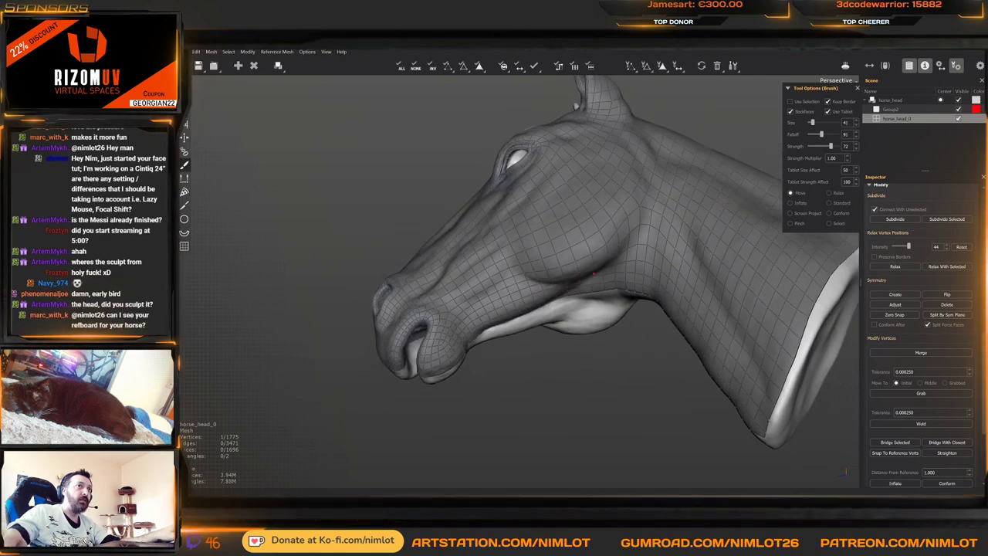
{"action": "right_click_drag", "start_coordinate": [609, 264], "coordinate": [589, 260], "text": "alt"}
{"action": "middle_click_drag", "start_coordinate": [589, 261], "coordinate": [673, 291]}
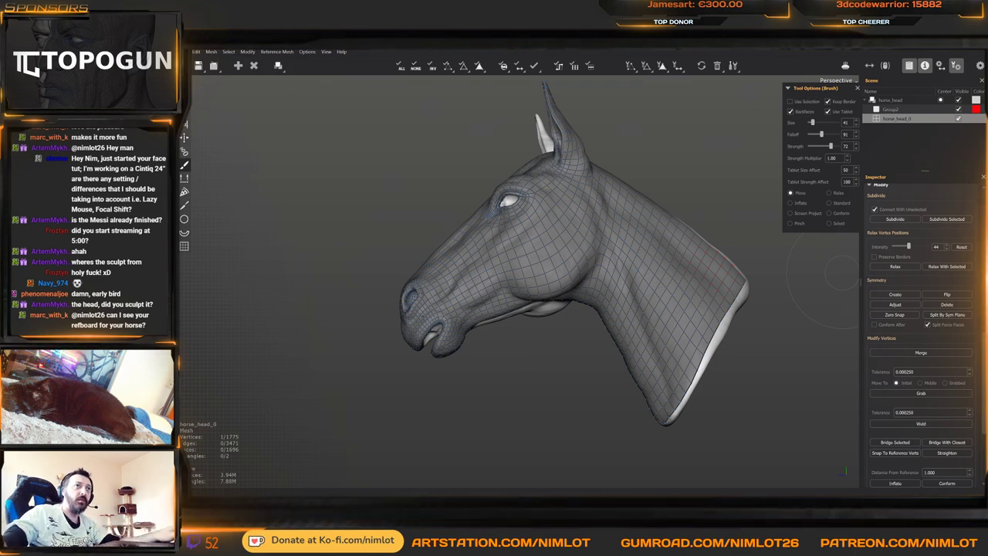
Switch to the board of horse reference images and maximize it for viewing
{"action": "right_click_drag", "start_coordinate": [987, 240], "coordinate": [607, 255]}
{"action": "key", "text": "ctrl+f"}
{"action": "scroll", "coordinate": [606, 255], "scroll_direction": "up", "scroll_amount": 4}
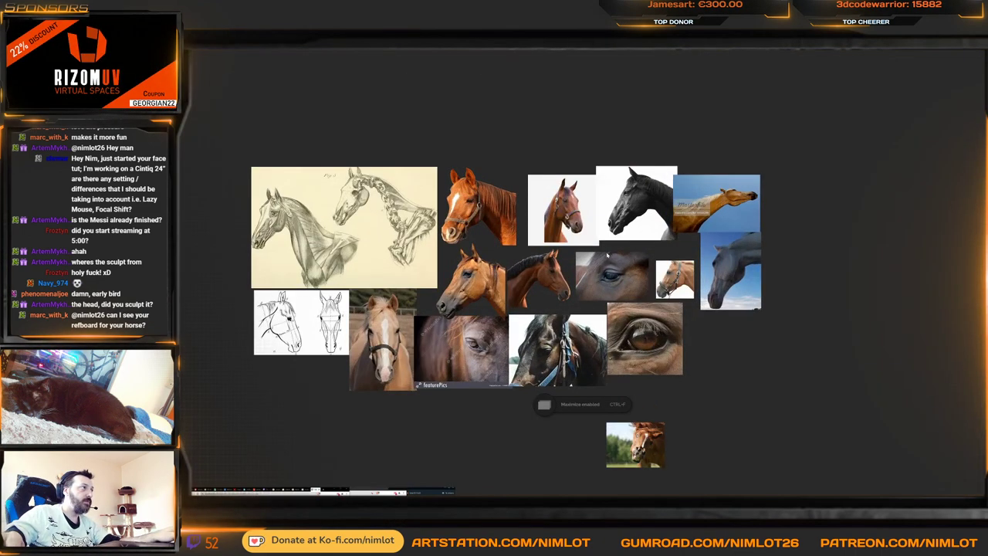
Examine the horse head photos and drawings on the reference board and return to the retopology mesh
{"action": "scroll", "coordinate": [607, 254], "scroll_direction": "up", "scroll_amount": 2}
{"action": "middle_click_drag", "start_coordinate": [607, 254], "coordinate": [690, 207]}
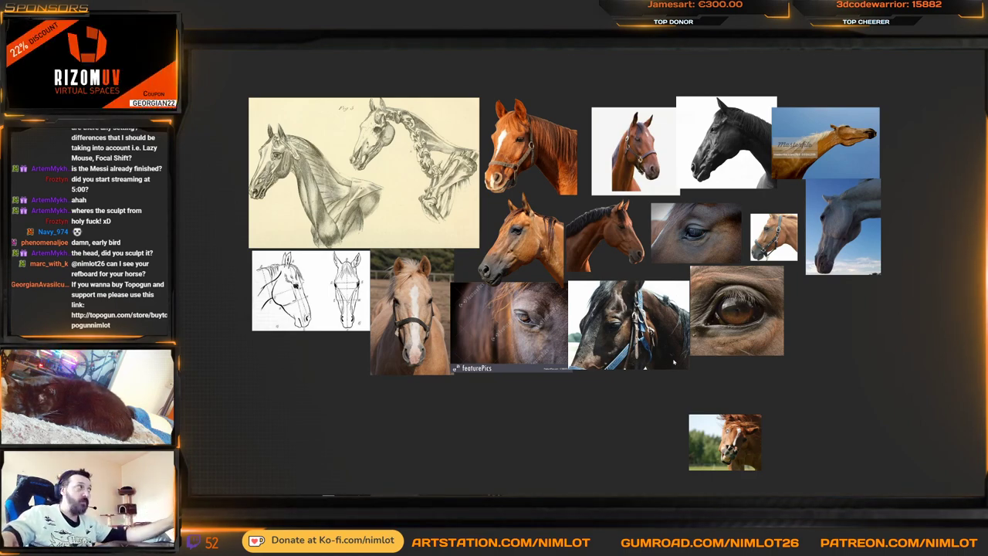
{"action": "right_click_drag", "start_coordinate": [673, 359], "coordinate": [987, 309]}
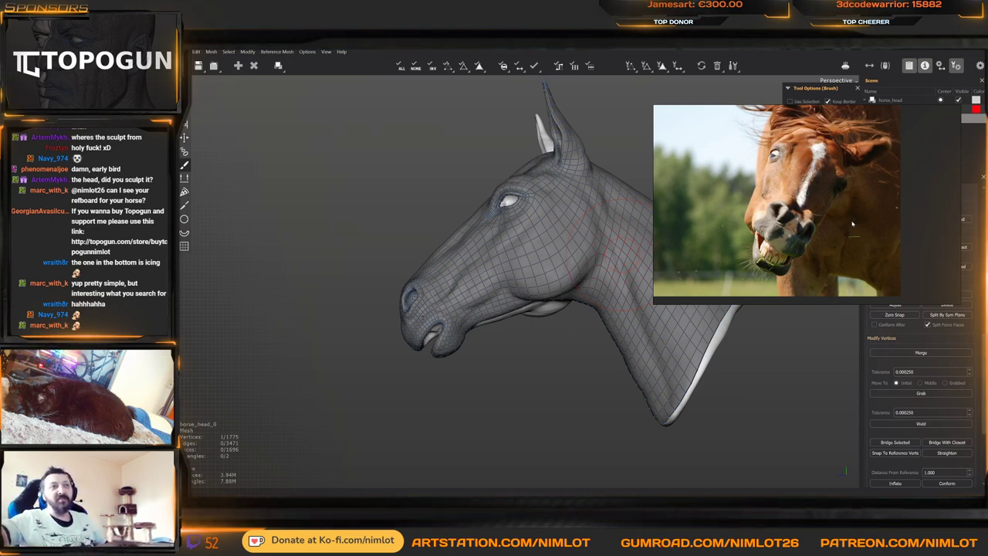
{"action": "right_click_drag", "start_coordinate": [872, 203], "coordinate": [987, 197]}
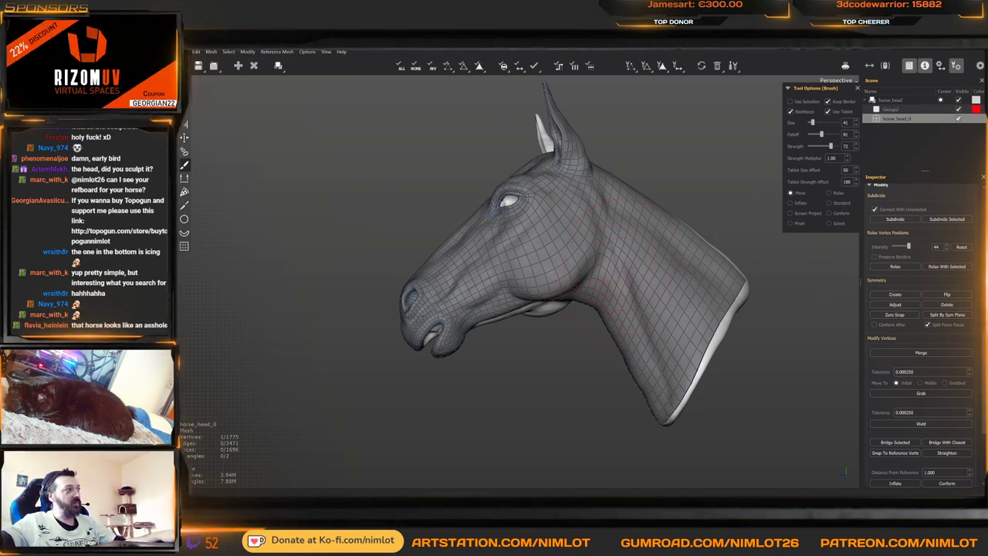
Split the edge ring running around the inside of the mouth to insert two additional edge loops near the mouth corner
{"action": "key", "text": "w"}
{"action": "left_click_drag", "start_coordinate": [566, 353], "coordinate": [567, 392], "text": "alt"}
{"action": "right_click_drag", "start_coordinate": [567, 393], "coordinate": [518, 311], "text": "alt"}
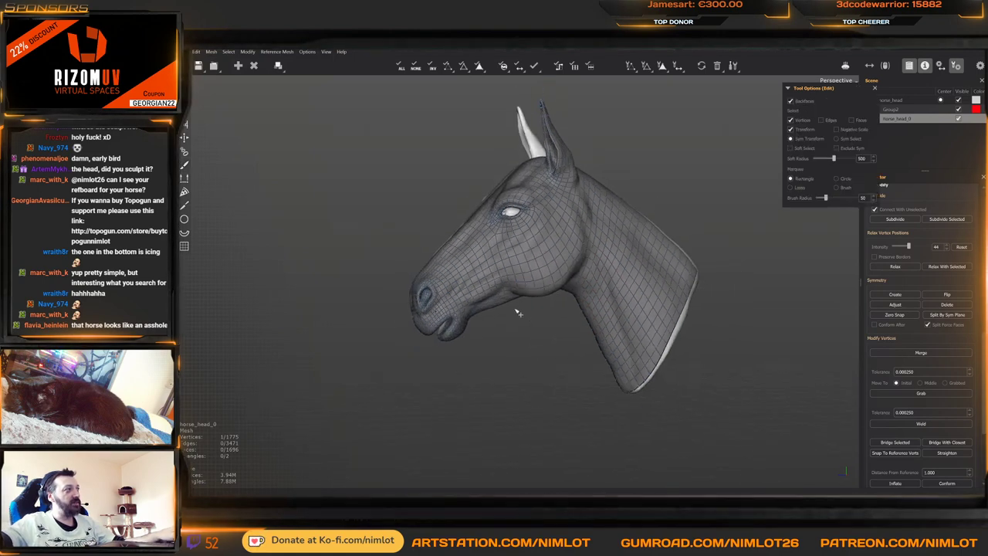
{"action": "mouse_move", "coordinate": [518, 311]}
{"action": "left_mouse_down", "text": "alt"}
{"action": "mouse_move", "coordinate": [644, 315]}
{"action": "mouse_move", "coordinate": [581, 312]}
{"action": "left_mouse_up", "text": "alt"}
{"action": "right_click_drag", "start_coordinate": [580, 312], "coordinate": [597, 383], "text": "alt"}
{"action": "left_click_drag", "start_coordinate": [598, 384], "coordinate": [493, 324], "text": "alt"}
{"action": "middle_click_drag", "start_coordinate": [492, 324], "coordinate": [507, 297], "text": "alt"}
{"action": "right_click_drag", "start_coordinate": [507, 298], "coordinate": [507, 353]}
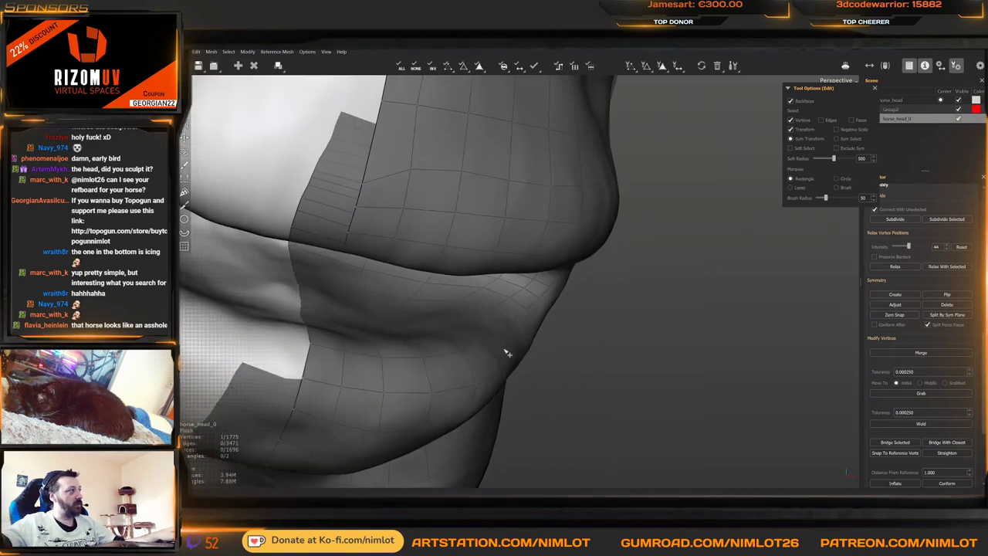
{"action": "right_click_drag", "start_coordinate": [447, 326], "coordinate": [430, 345]}
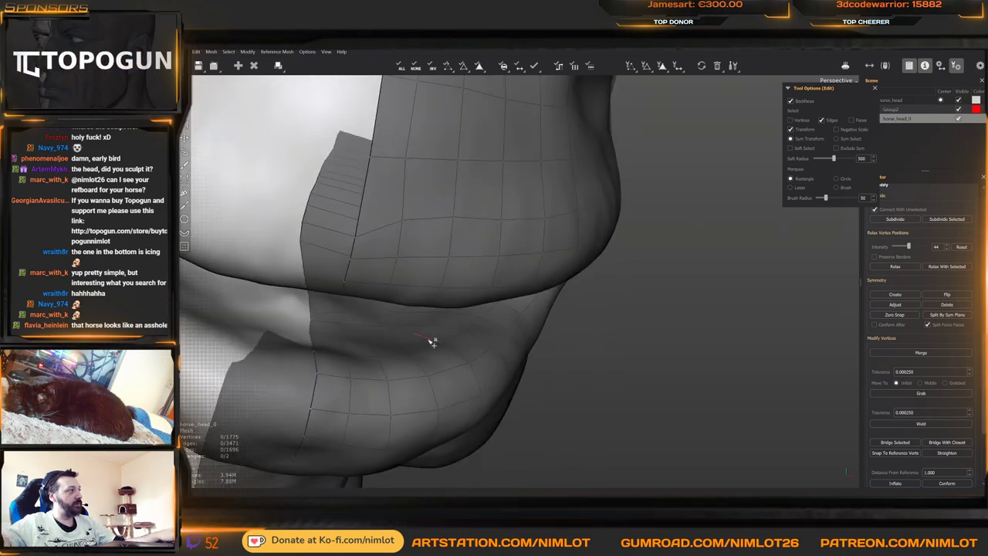
{"action": "double_click", "coordinate": [376, 351]}
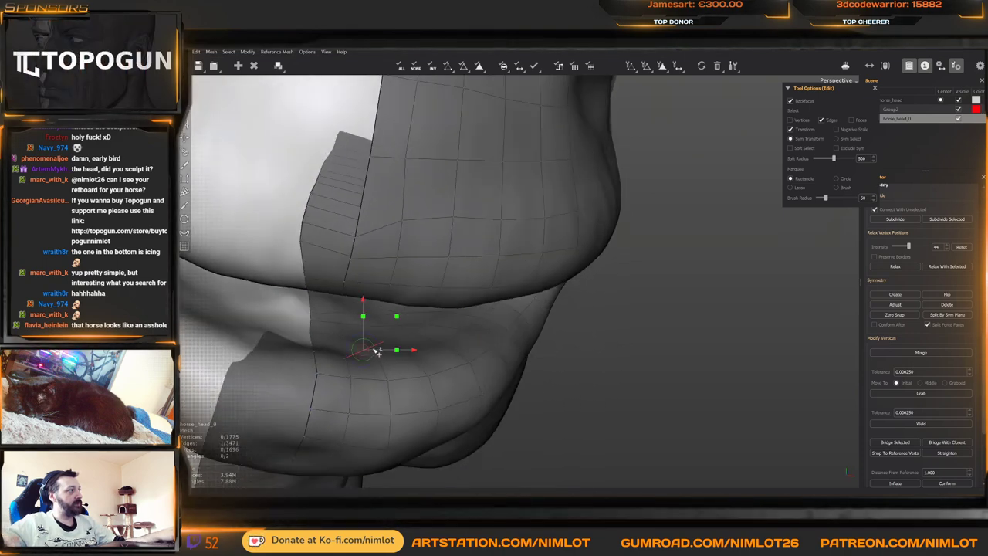
{"action": "double_click", "coordinate": [402, 349]}
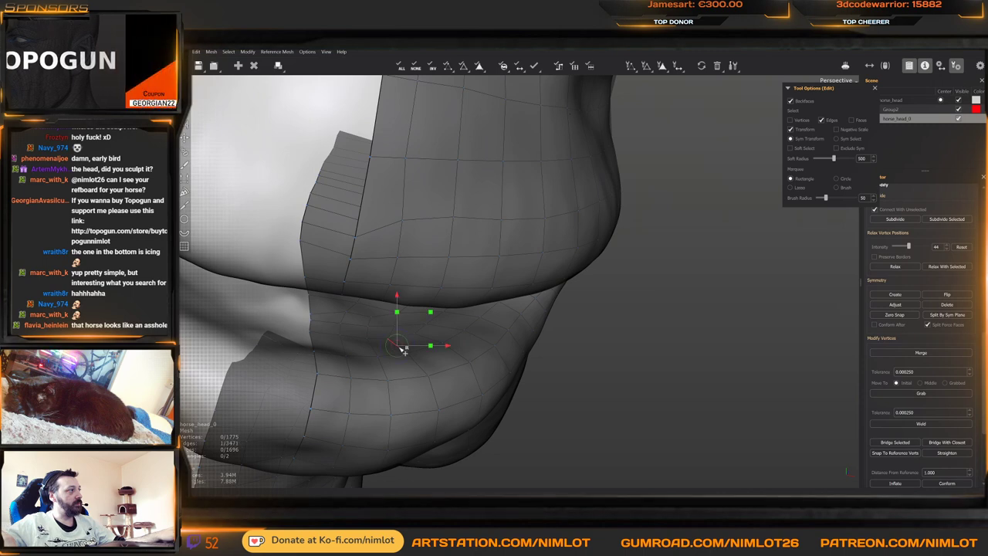
{"action": "left_click_drag", "start_coordinate": [440, 332], "coordinate": [418, 234], "text": "alt"}
{"action": "right_click_drag", "start_coordinate": [418, 233], "coordinate": [529, 204]}
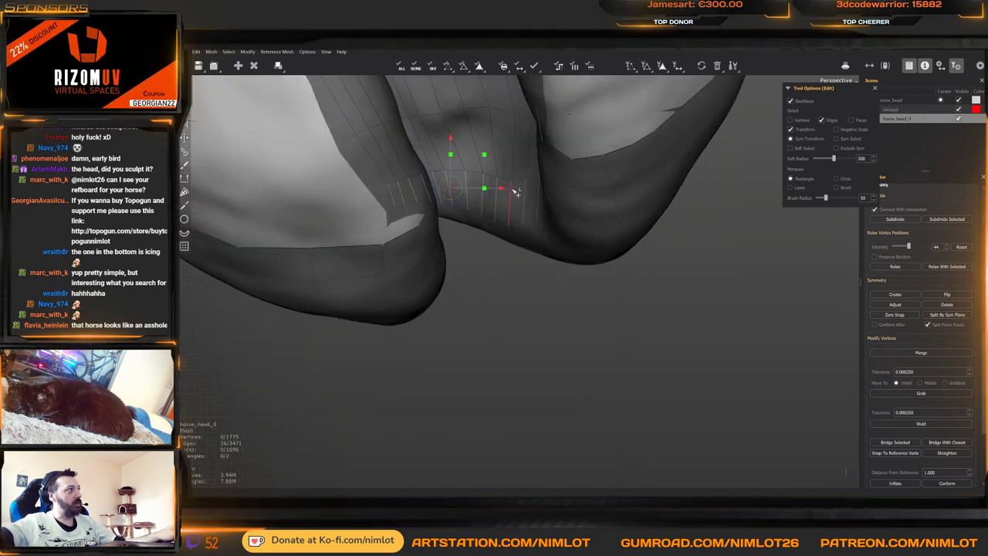
{"action": "key", "text": "s"}
{"action": "left_click_drag", "start_coordinate": [538, 211], "coordinate": [517, 220], "text": "alt"}
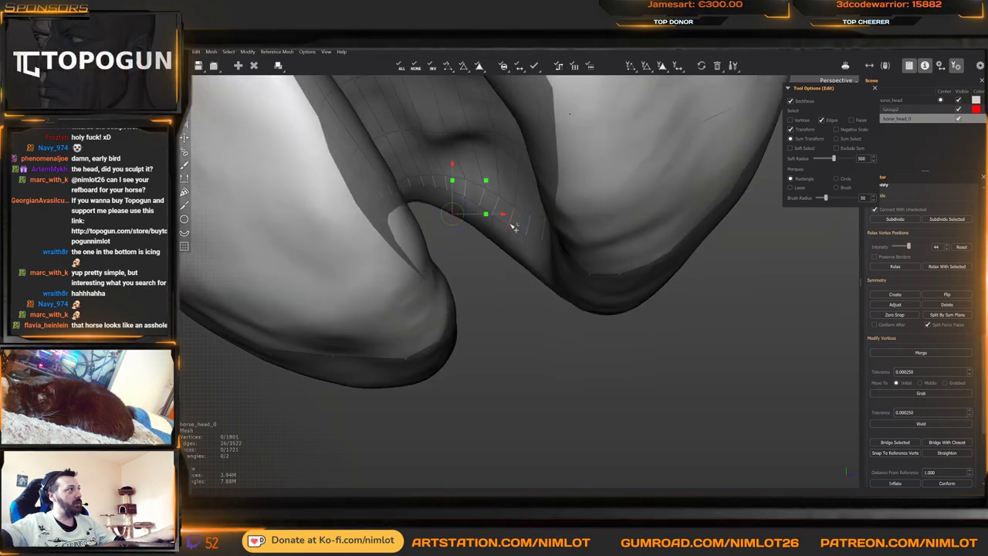
{"action": "right_click_drag", "start_coordinate": [529, 261], "coordinate": [422, 247]}
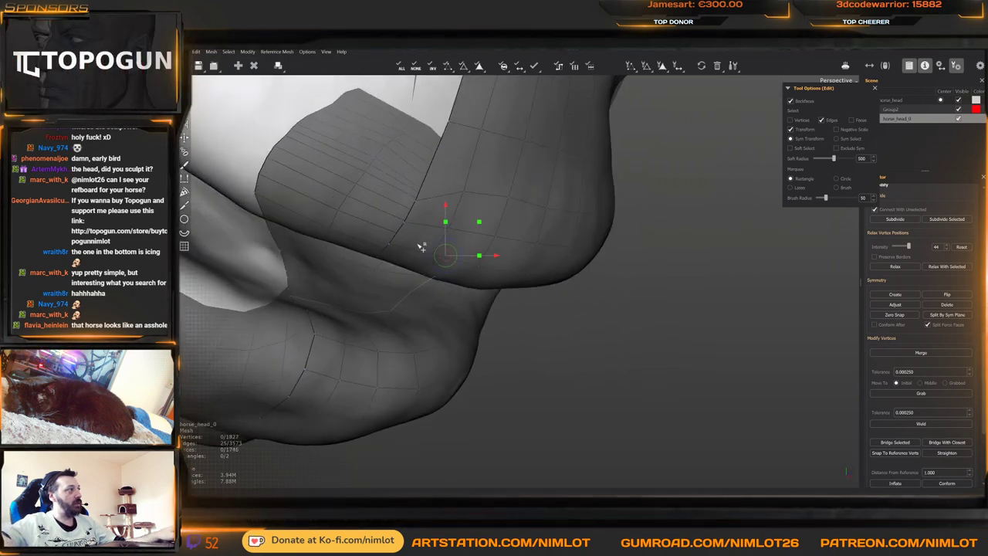
Even out the new edge loops inside the mouth and at its corner with the Move brush
{"action": "key", "text": "b"}
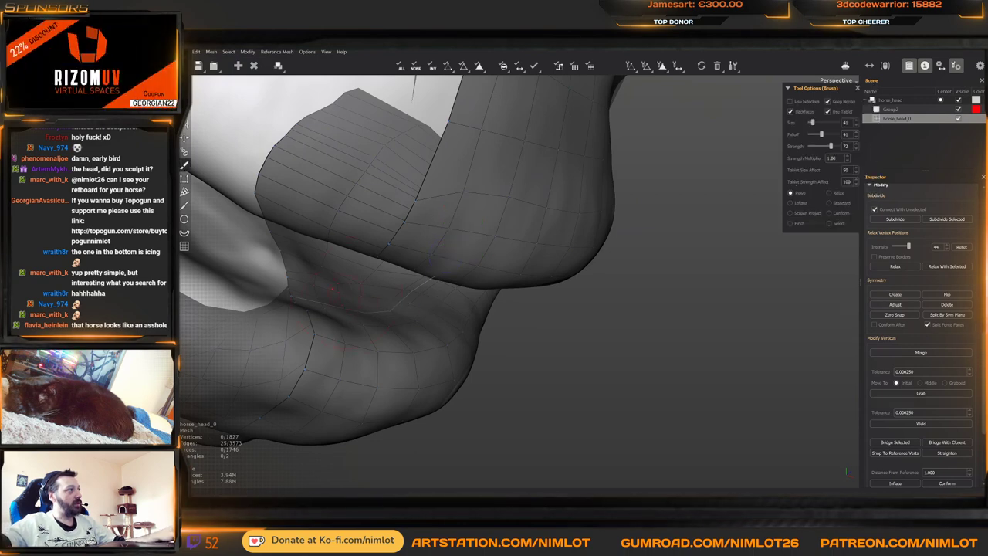
{"action": "right_click_drag", "start_coordinate": [401, 302], "coordinate": [431, 280]}
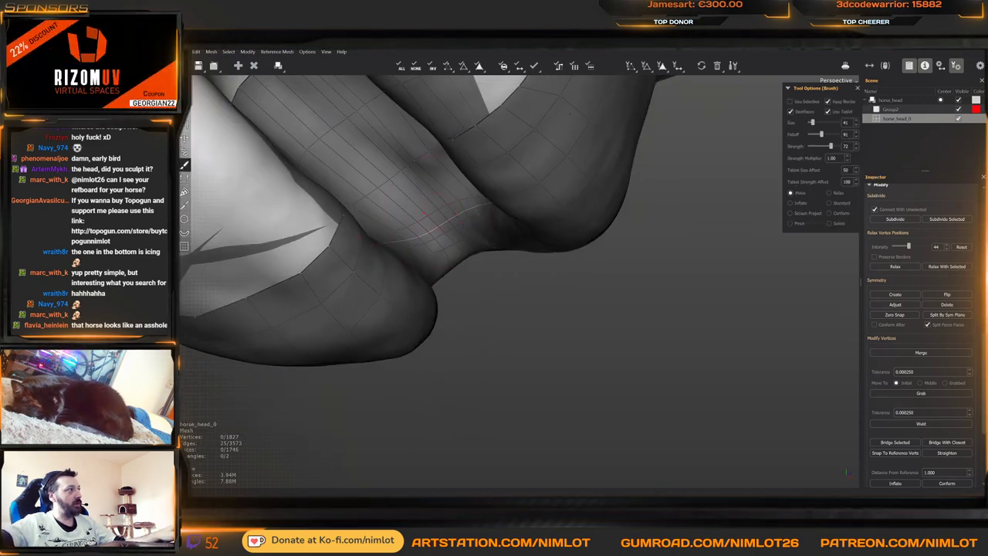
{"action": "right_click_drag", "start_coordinate": [424, 216], "coordinate": [520, 171]}
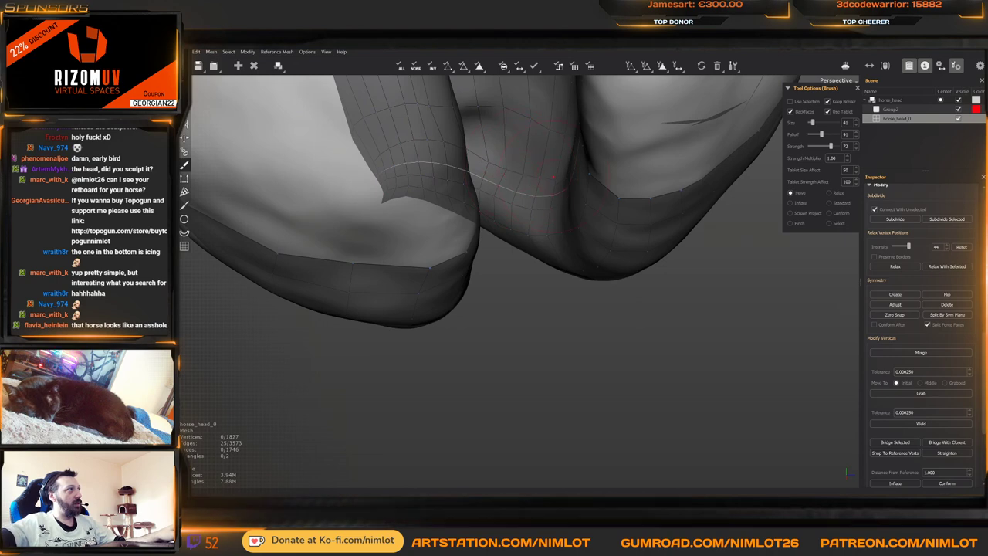
{"action": "left_click_drag", "start_coordinate": [553, 177], "coordinate": [435, 146], "text": "alt"}
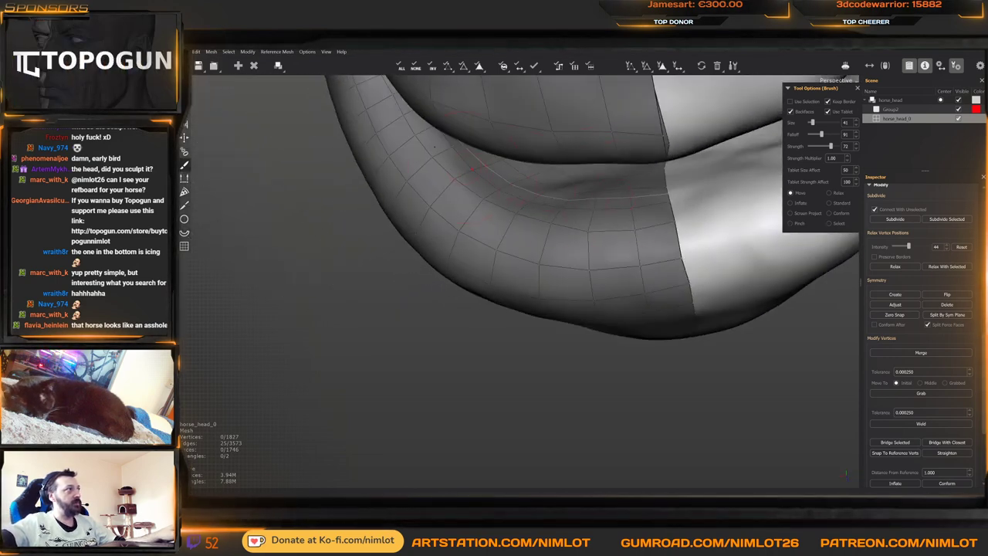
{"action": "right_click_drag", "start_coordinate": [434, 147], "coordinate": [375, 233]}
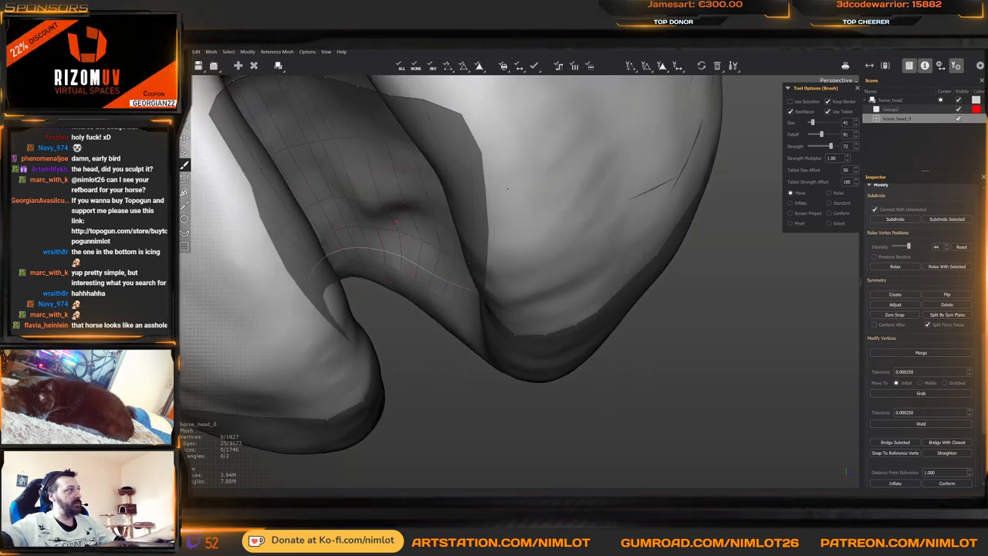
{"action": "left_click_drag", "start_coordinate": [507, 188], "coordinate": [470, 259], "text": "alt"}
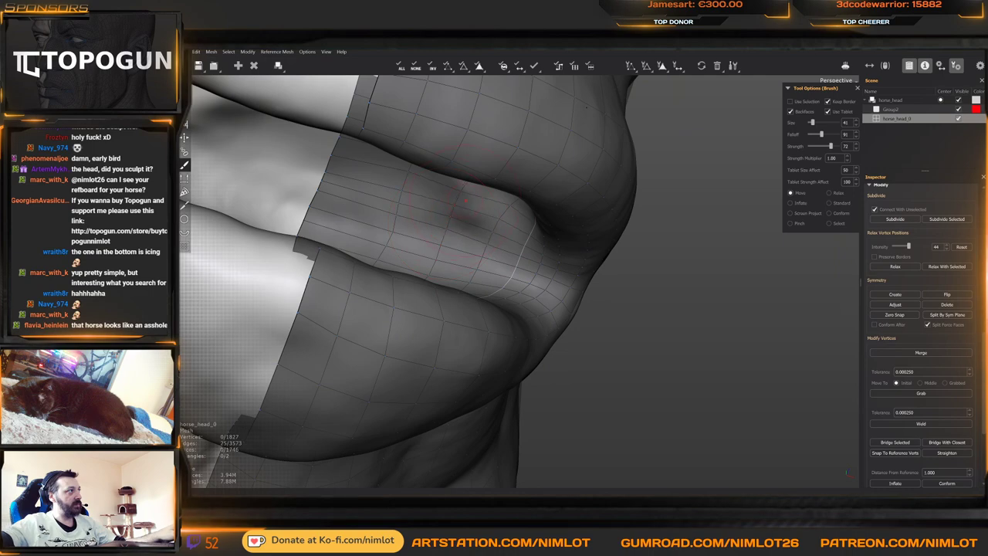
{"action": "right_click_drag", "start_coordinate": [454, 247], "coordinate": [409, 259], "text": "alt"}
{"action": "left_click_drag", "start_coordinate": [563, 262], "coordinate": [443, 278], "text": "alt"}
Clear the edge selection and examine the edge flow of the whole head and the area around the eye
{"action": "key", "text": "w"}
{"action": "middle_click_drag", "start_coordinate": [530, 283], "coordinate": [424, 278], "text": "alt"}
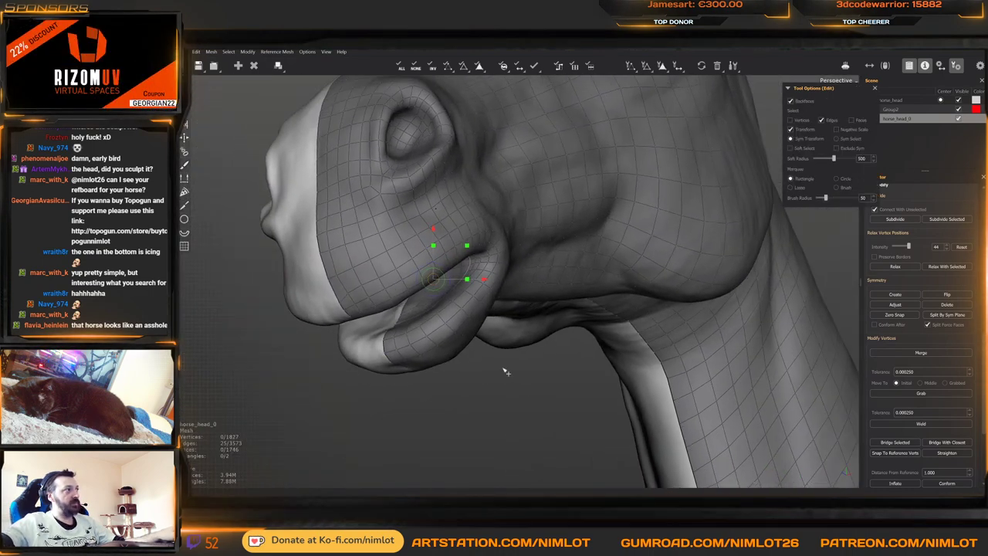
{"action": "left_click", "coordinate": [506, 372]}
{"action": "mouse_move", "coordinate": [529, 391]}
{"action": "left_mouse_down", "text": "alt"}
{"action": "mouse_move", "coordinate": [492, 385]}
{"action": "mouse_move", "coordinate": [532, 275]}
{"action": "left_mouse_up", "text": "alt"}
{"action": "right_click_drag", "start_coordinate": [533, 275], "coordinate": [545, 314]}
{"action": "scroll", "coordinate": [545, 314], "scroll_direction": "up", "scroll_amount": 2}
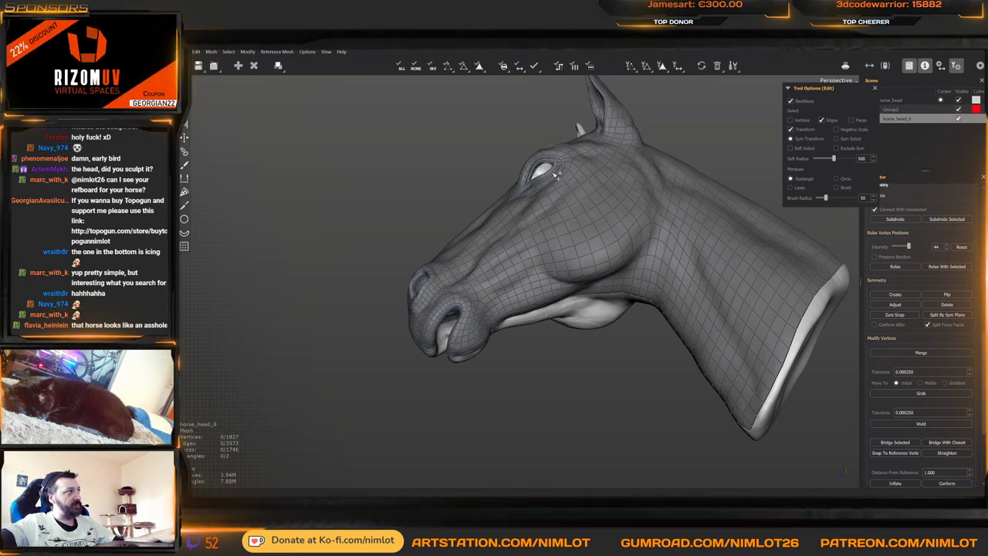
{"action": "scroll", "coordinate": [522, 170], "scroll_direction": "up", "scroll_amount": 6}
{"action": "scroll", "coordinate": [497, 214], "scroll_direction": "down", "scroll_amount": 6}
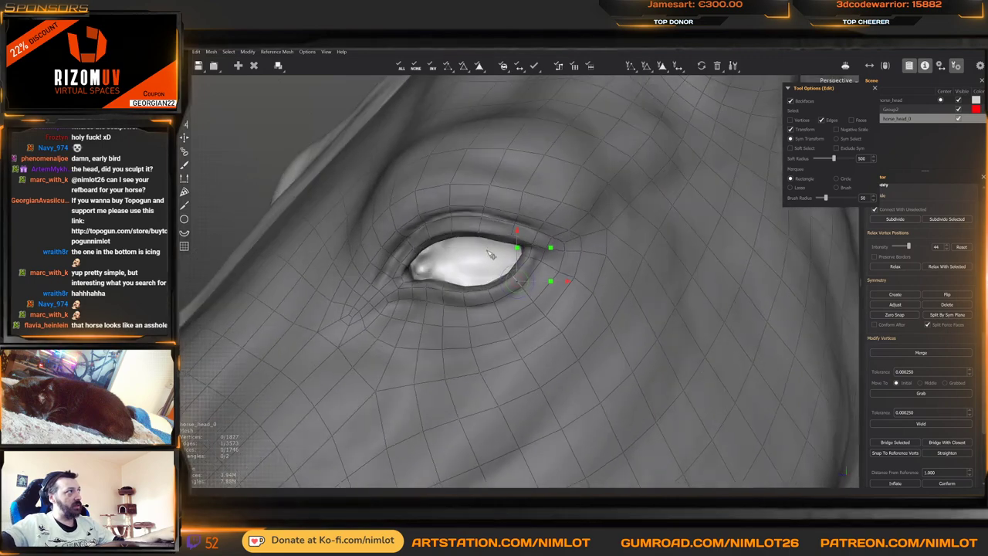
{"action": "middle_click_drag", "start_coordinate": [498, 215], "coordinate": [529, 193]}
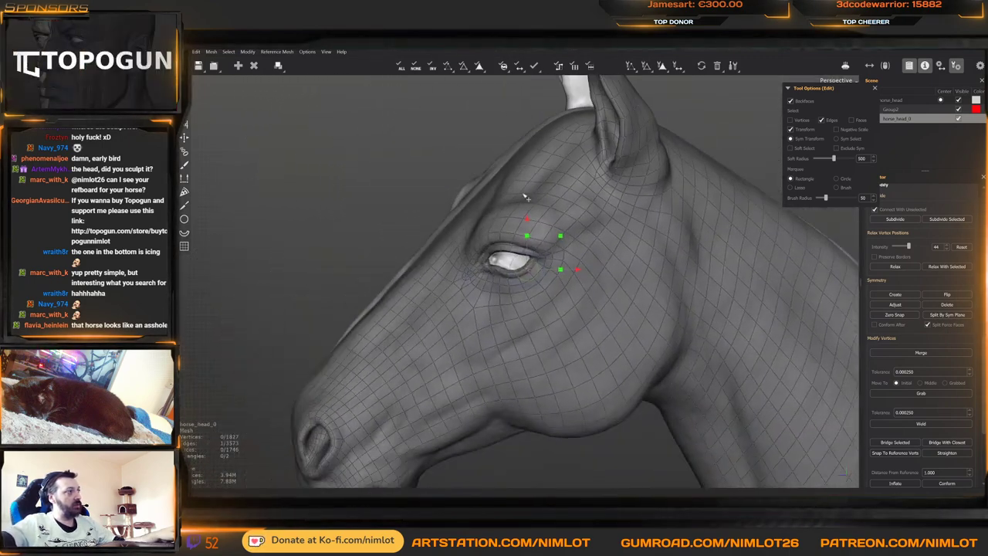
Build a row of quads along the inner rim of the eyelids, starting at the lower lid's front end
{"action": "scroll", "coordinate": [489, 314], "scroll_direction": "up", "scroll_amount": 6}
{"action": "scroll", "coordinate": [452, 242], "scroll_direction": "up", "scroll_amount": 3}
{"action": "mouse_move", "coordinate": [486, 260]}
{"action": "middle_mouse_down"}
{"action": "mouse_move", "coordinate": [549, 283]}
{"action": "mouse_move", "coordinate": [515, 227]}
{"action": "mouse_move", "coordinate": [574, 305]}
{"action": "mouse_move", "coordinate": [569, 276]}
{"action": "mouse_move", "coordinate": [470, 254]}
{"action": "middle_mouse_up"}
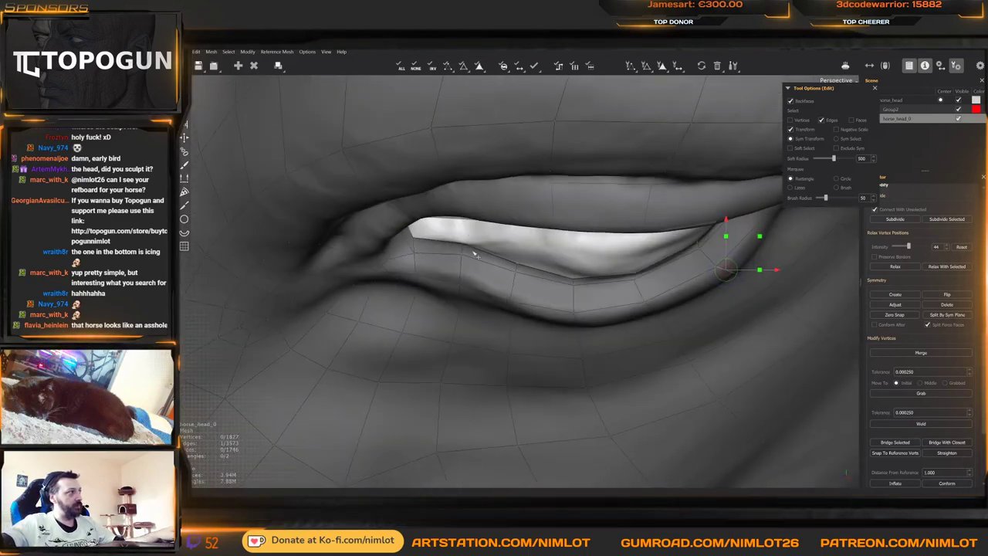
{"action": "key", "text": "c"}
{"action": "left_click", "coordinate": [421, 234]}
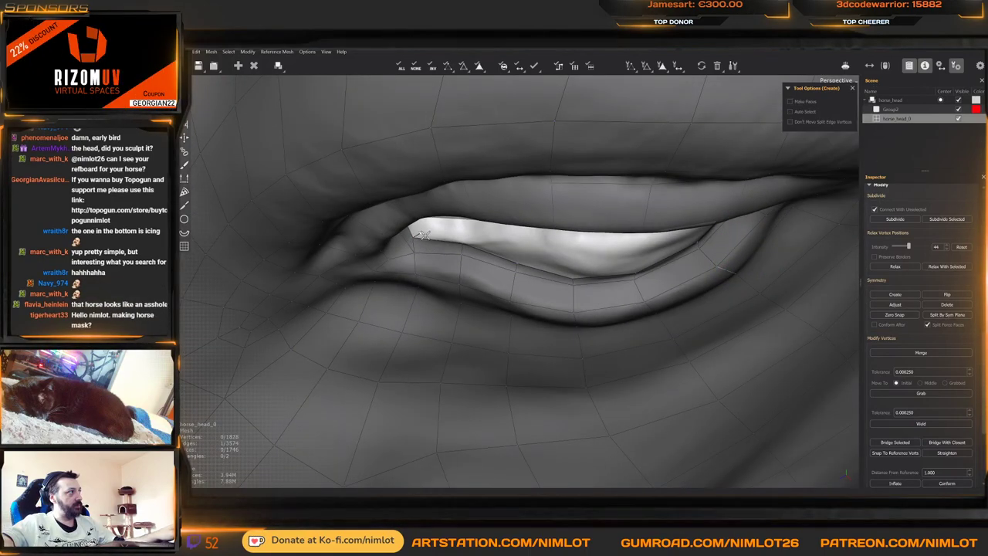
{"action": "left_click", "coordinate": [464, 241]}
{"action": "left_click", "coordinate": [516, 263]}
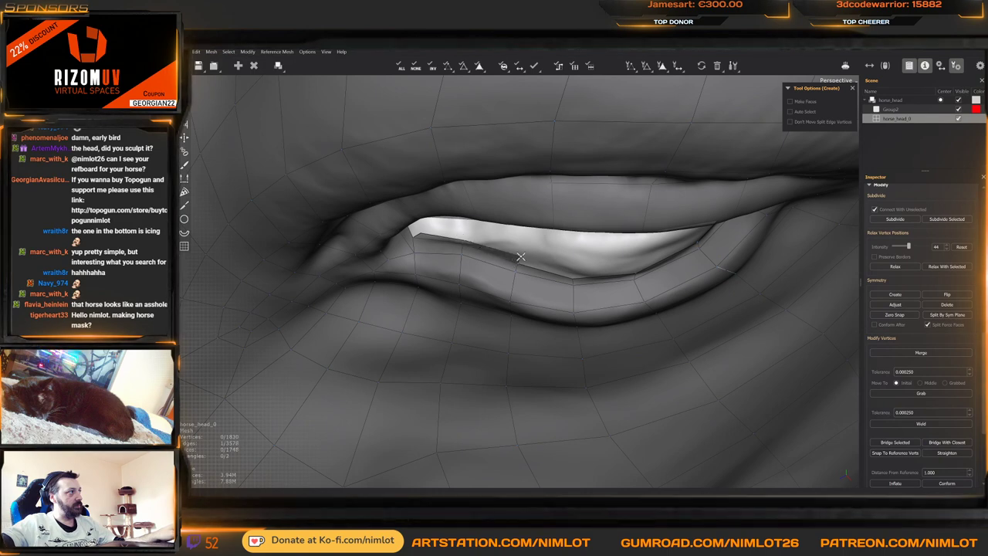
{"action": "middle_click_drag", "start_coordinate": [520, 256], "coordinate": [614, 246]}
{"action": "left_click", "coordinate": [698, 185]}
Continue the inner rim quads around the eye's front corner and merge the loose vertex to close the strip
{"action": "left_click_drag", "start_coordinate": [624, 252], "coordinate": [637, 241]}
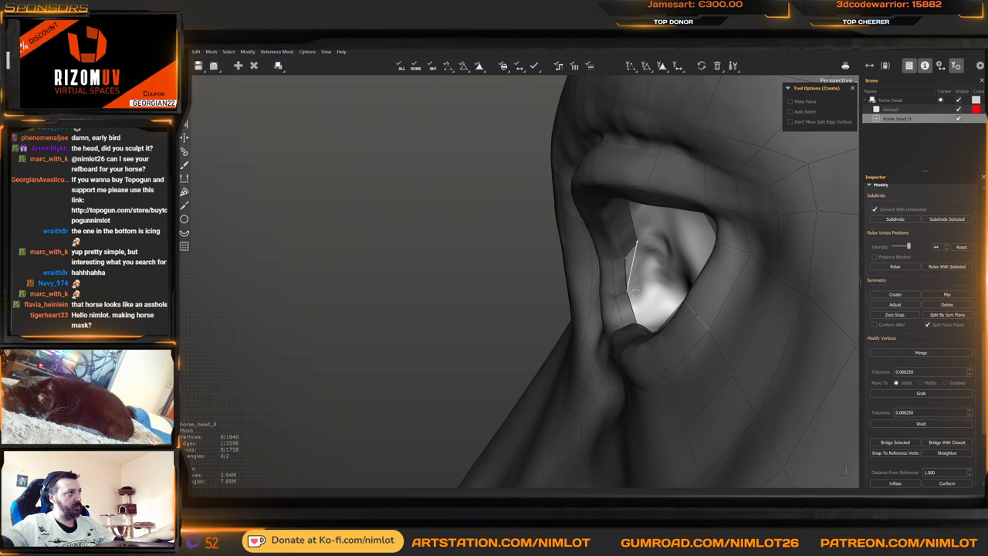
{"action": "left_click", "coordinate": [637, 279]}
{"action": "middle_click_drag", "start_coordinate": [640, 248], "coordinate": [596, 266]}
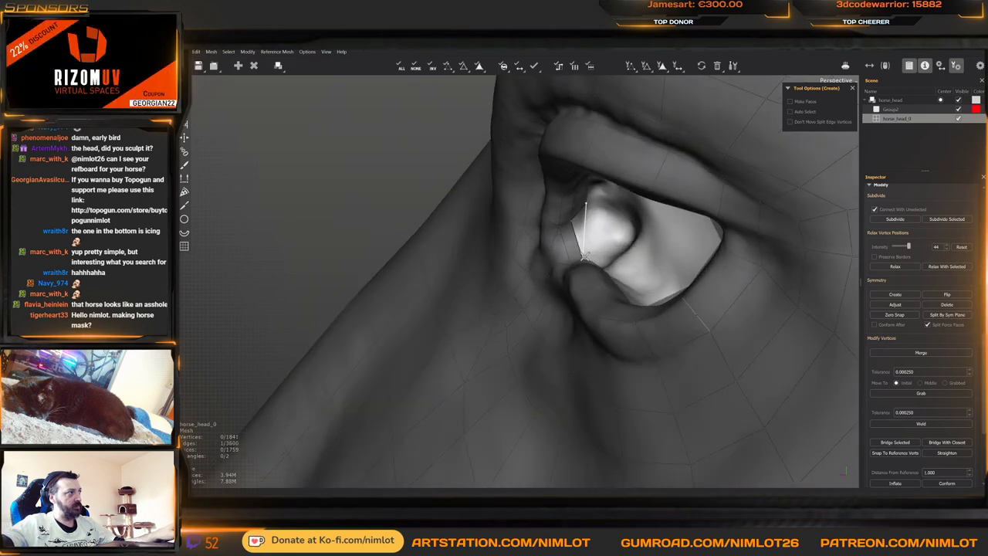
{"action": "left_click_drag", "start_coordinate": [584, 240], "coordinate": [603, 236]}
{"action": "mouse_move", "coordinate": [604, 236]}
{"action": "middle_mouse_down"}
{"action": "mouse_move", "coordinate": [576, 271]}
{"action": "mouse_move", "coordinate": [604, 251]}
{"action": "middle_mouse_up"}
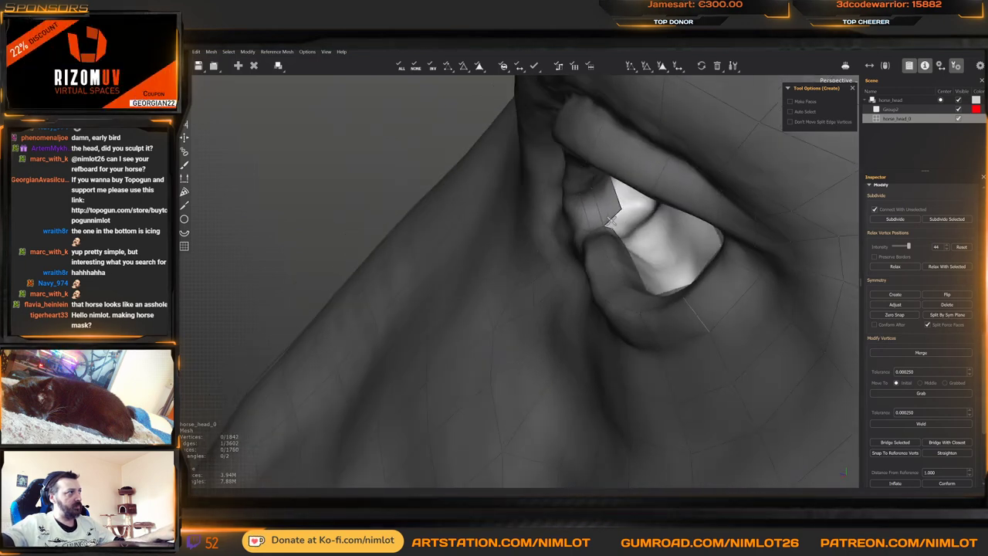
{"action": "key", "text": "w"}
{"action": "left_click_drag", "start_coordinate": [616, 231], "coordinate": [623, 215]}
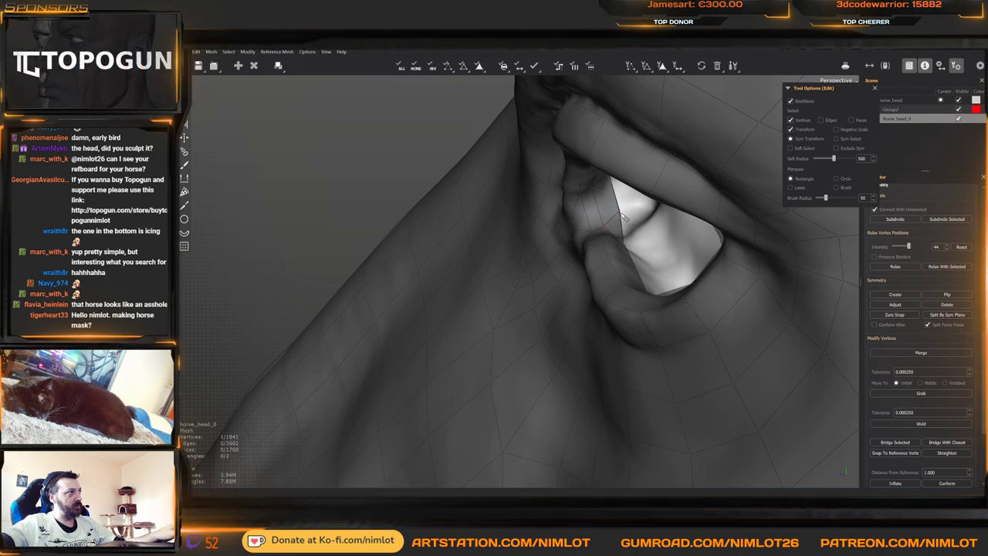
Select the edge ring passing through the eye's front corner and split it to add an edge loop around the eye
{"action": "key", "text": "f"}
{"action": "middle_click_drag", "start_coordinate": [580, 245], "coordinate": [673, 217]}
{"action": "scroll", "coordinate": [673, 218], "scroll_direction": "up", "scroll_amount": 3}
{"action": "scroll", "coordinate": [536, 285], "scroll_direction": "up", "scroll_amount": 2}
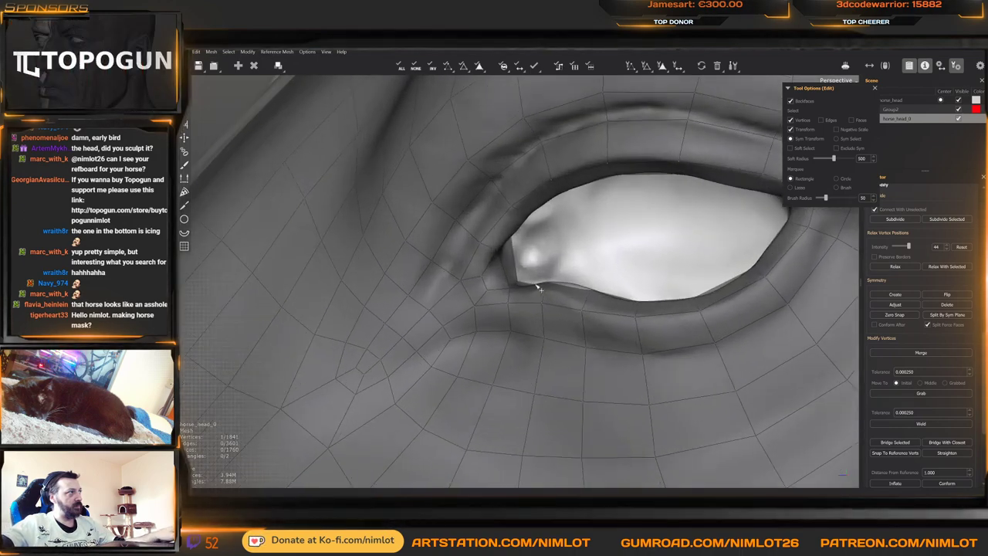
{"action": "middle_click_drag", "start_coordinate": [536, 284], "coordinate": [484, 288]}
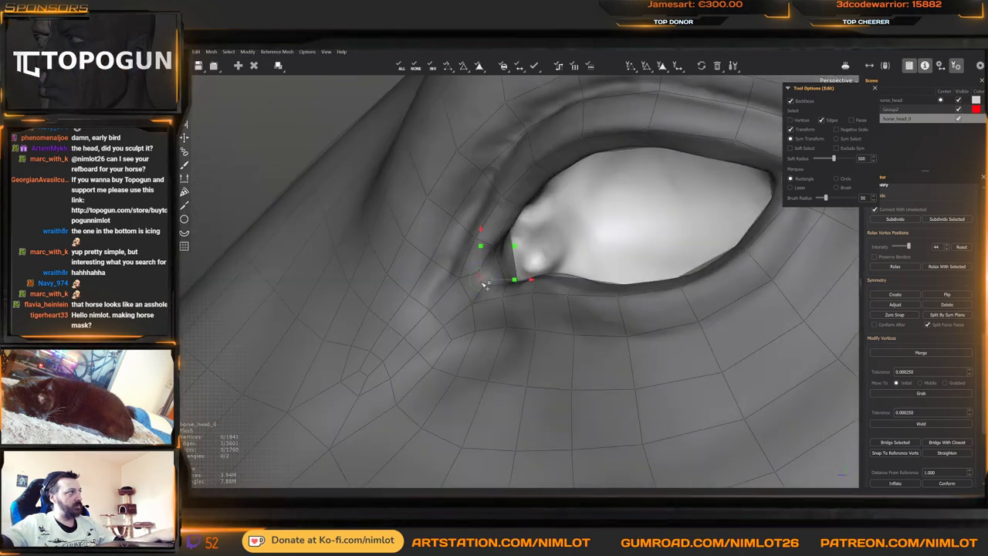
{"action": "double_click", "coordinate": [483, 284]}
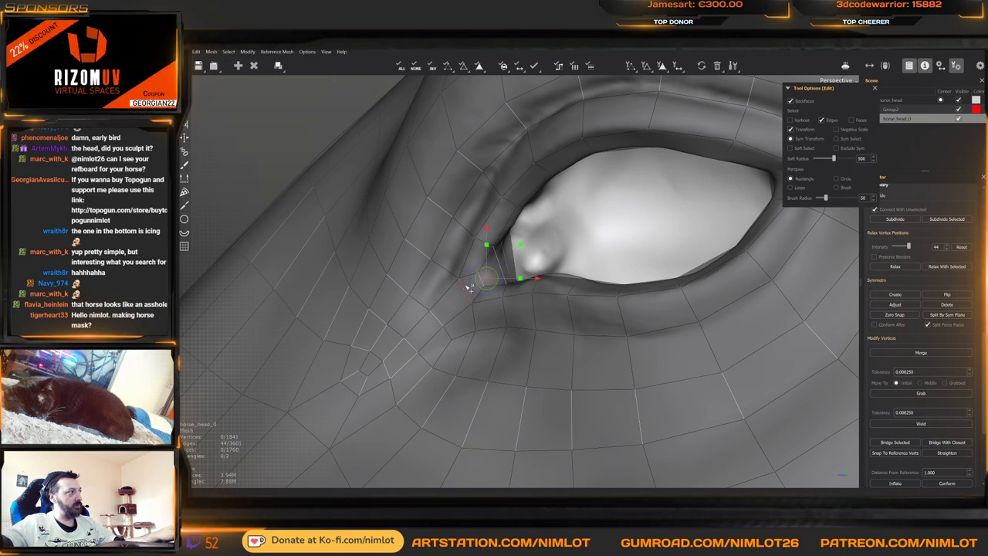
{"action": "key", "text": "ctrl+d"}
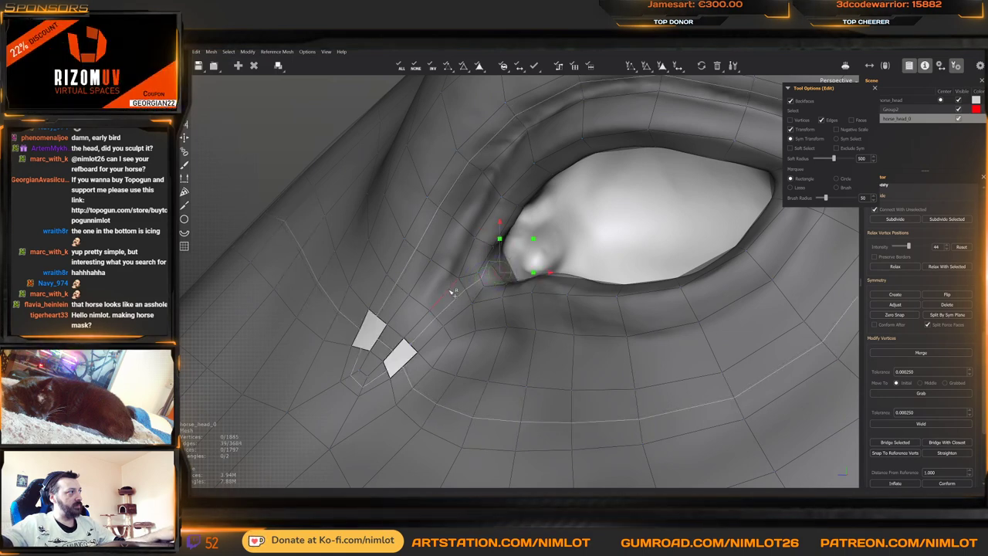
{"action": "middle_click_drag", "start_coordinate": [452, 289], "coordinate": [488, 268]}
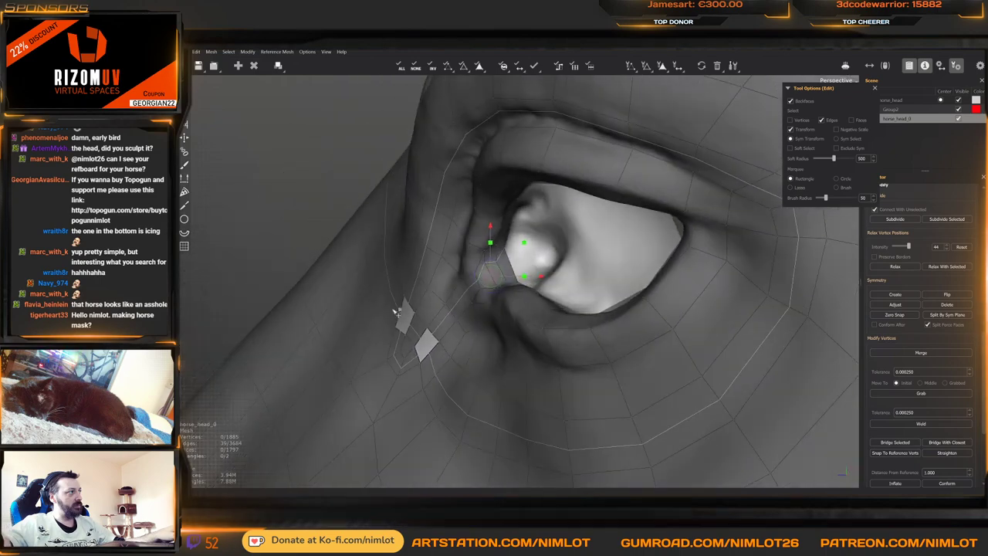
Fill the open gaps in front of the eye's front corner with quads to connect the new edge loop
{"action": "left_click", "coordinate": [510, 266]}
{"action": "middle_click_drag", "start_coordinate": [510, 266], "coordinate": [468, 268]}
{"action": "key", "text": "c"}
{"action": "mouse_move", "coordinate": [476, 287]}
{"action": "left_mouse_down", "text": "shift"}
{"action": "mouse_move", "coordinate": [471, 297]}
{"action": "mouse_move", "coordinate": [483, 263]}
{"action": "left_mouse_up", "text": "shift"}
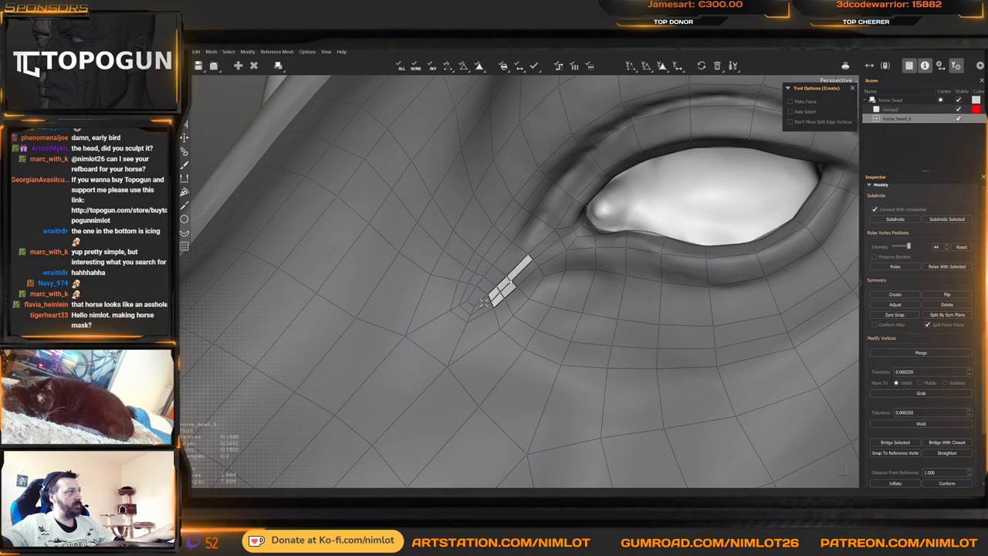
{"action": "middle_click_drag", "start_coordinate": [484, 301], "coordinate": [505, 286]}
{"action": "key", "text": "e"}
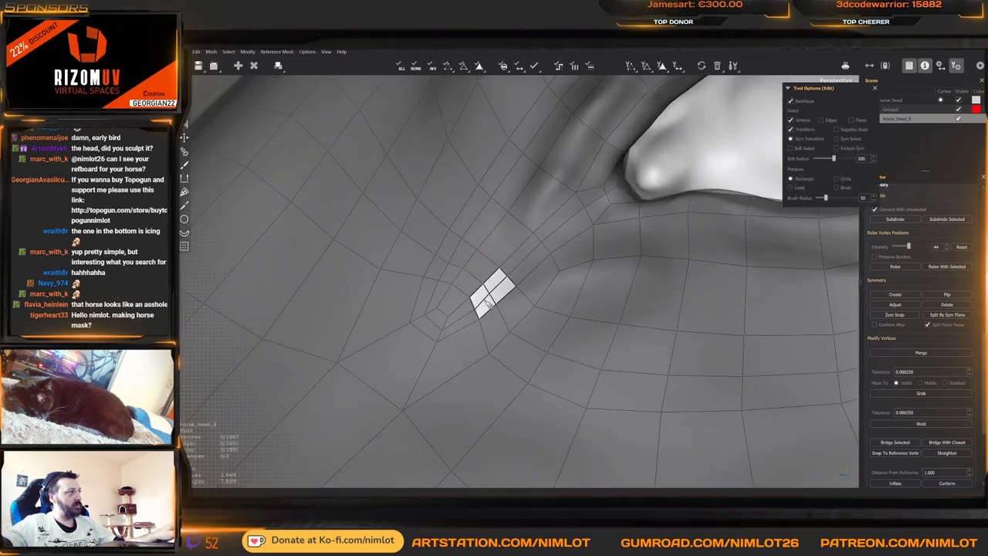
{"action": "key", "text": "c"}
Even out the crowded quads around the eye's front corner and the eyelids with the Brush tool
{"action": "key", "text": "b"}
{"action": "mouse_move", "coordinate": [487, 286]}
{"action": "middle_mouse_down"}
{"action": "mouse_move", "coordinate": [470, 269]}
{"action": "mouse_move", "coordinate": [494, 284]}
{"action": "middle_mouse_up"}
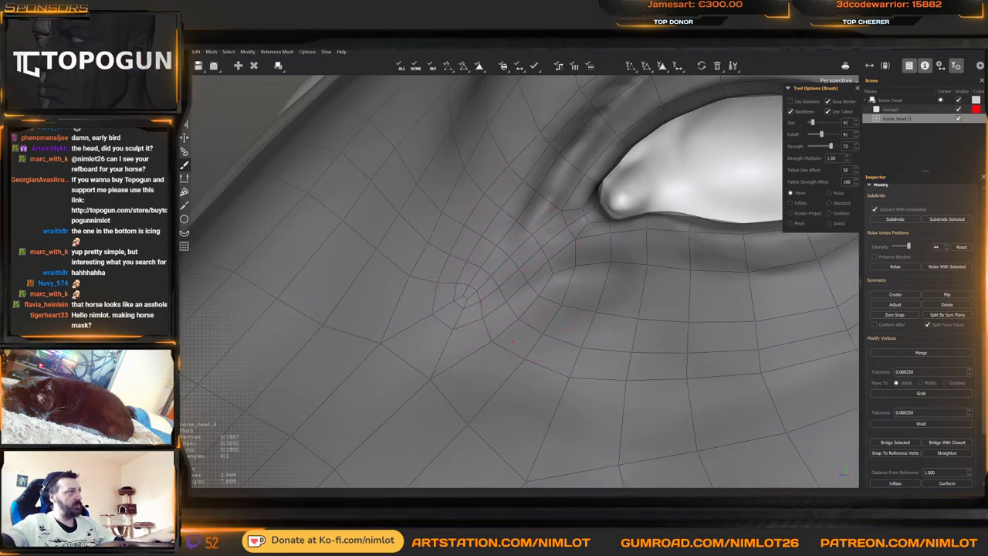
{"action": "right_click_drag", "start_coordinate": [692, 402], "coordinate": [478, 279], "text": "alt"}
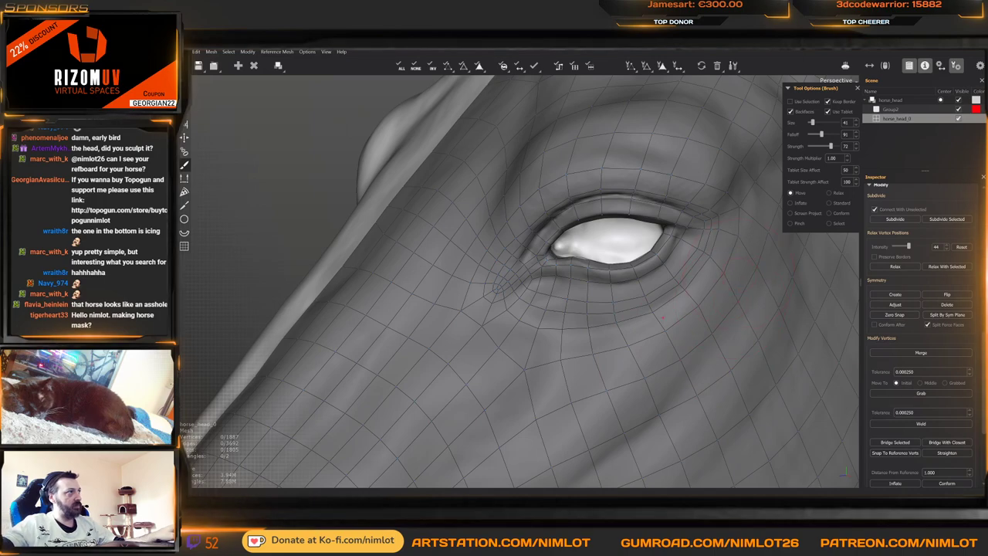
{"action": "middle_click_drag", "start_coordinate": [725, 301], "coordinate": [572, 324]}
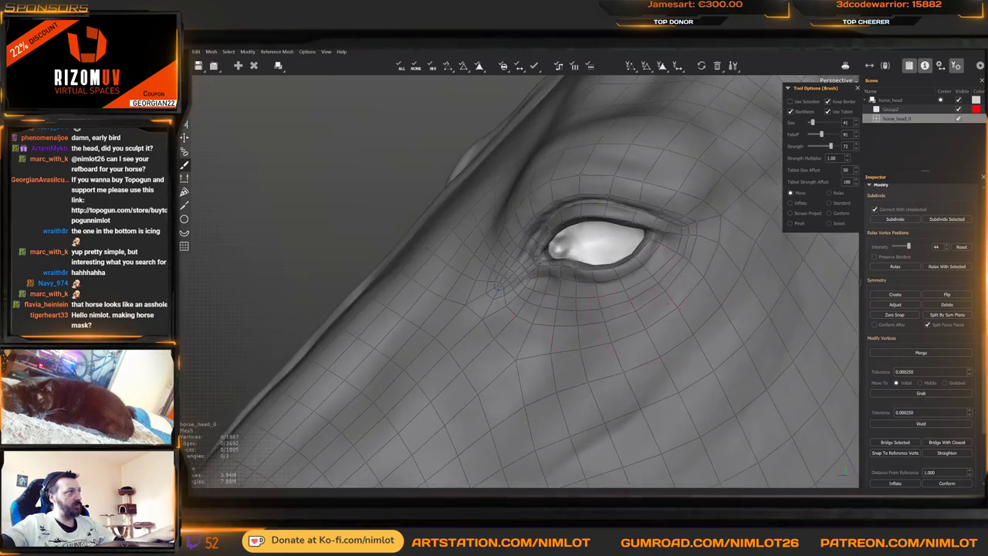
{"action": "middle_click_drag", "start_coordinate": [669, 255], "coordinate": [683, 229]}
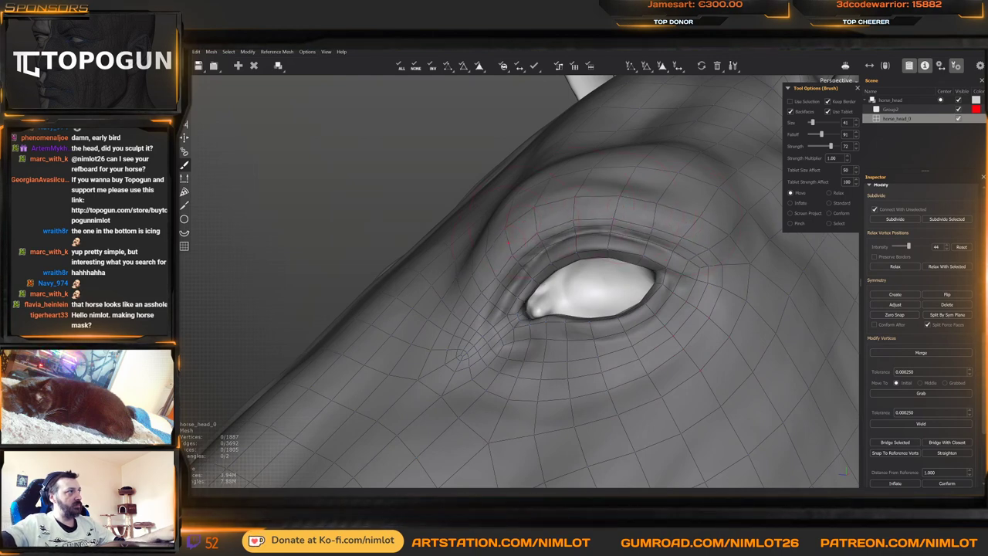
{"action": "left_click_drag", "start_coordinate": [463, 259], "coordinate": [505, 274], "text": "alt"}
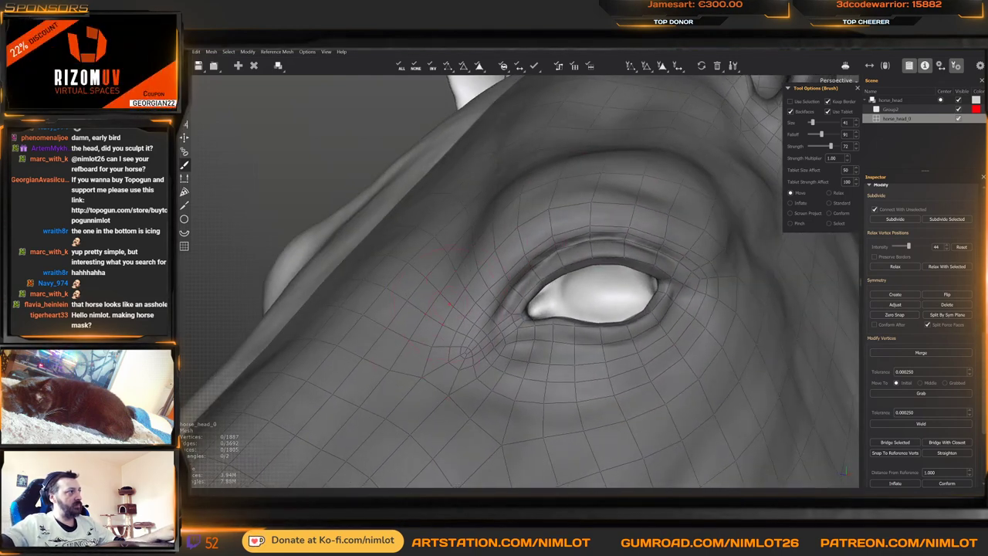
{"action": "left_click_drag", "start_coordinate": [467, 347], "coordinate": [509, 278], "text": "alt"}
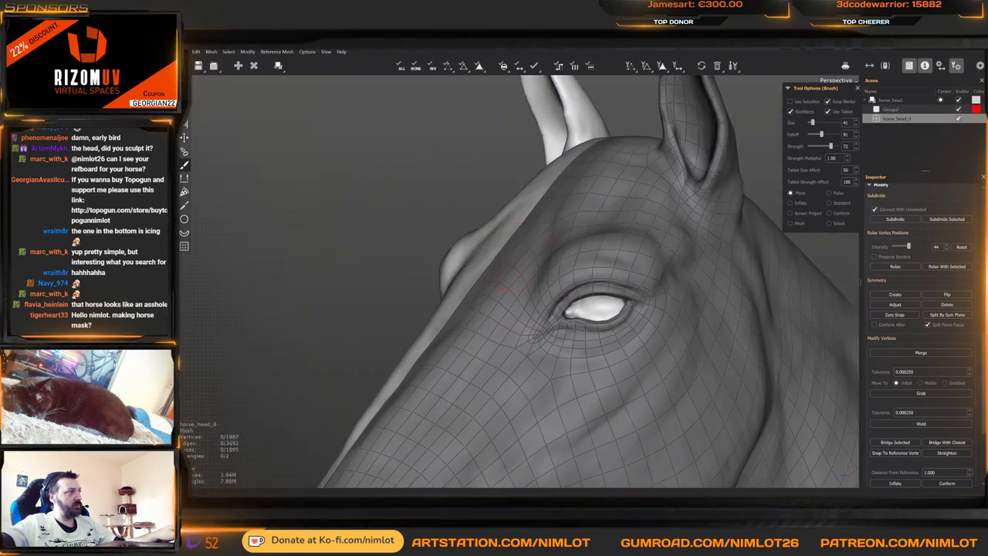
{"action": "left_click_drag", "start_coordinate": [421, 338], "coordinate": [466, 317], "text": "alt"}
Examine the edge flow of the forehead, the eye area and the whole head in profile
{"action": "key", "text": "w"}
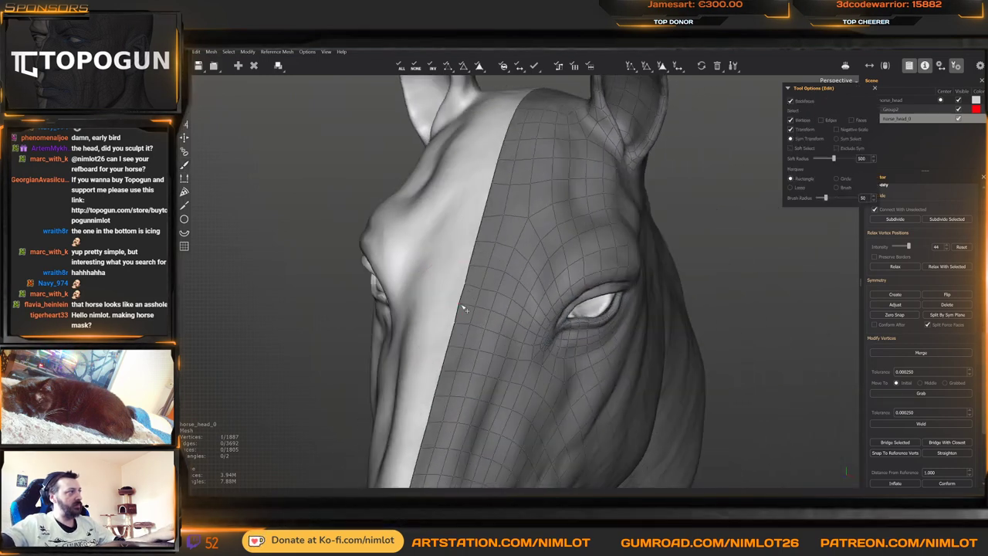
{"action": "key", "text": "e"}
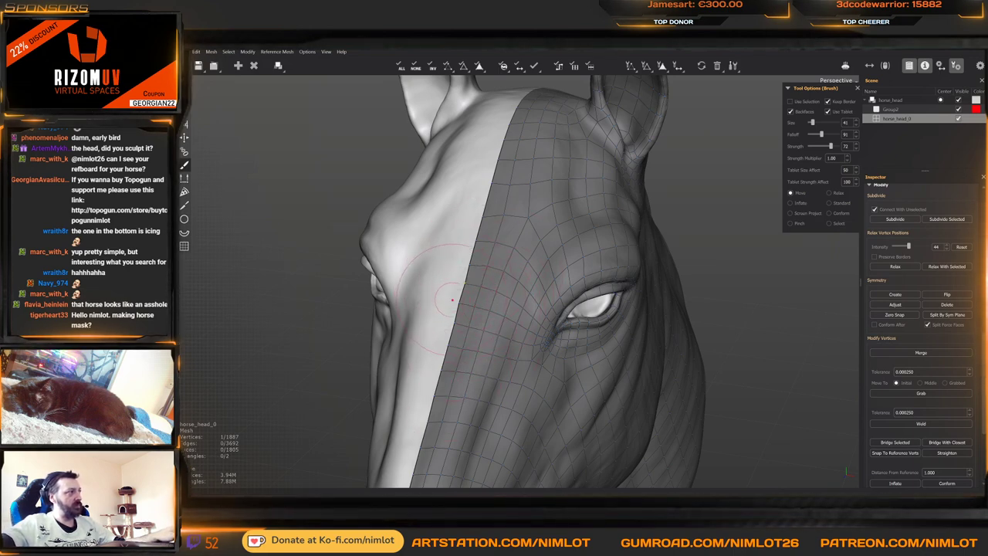
{"action": "key", "text": "e"}
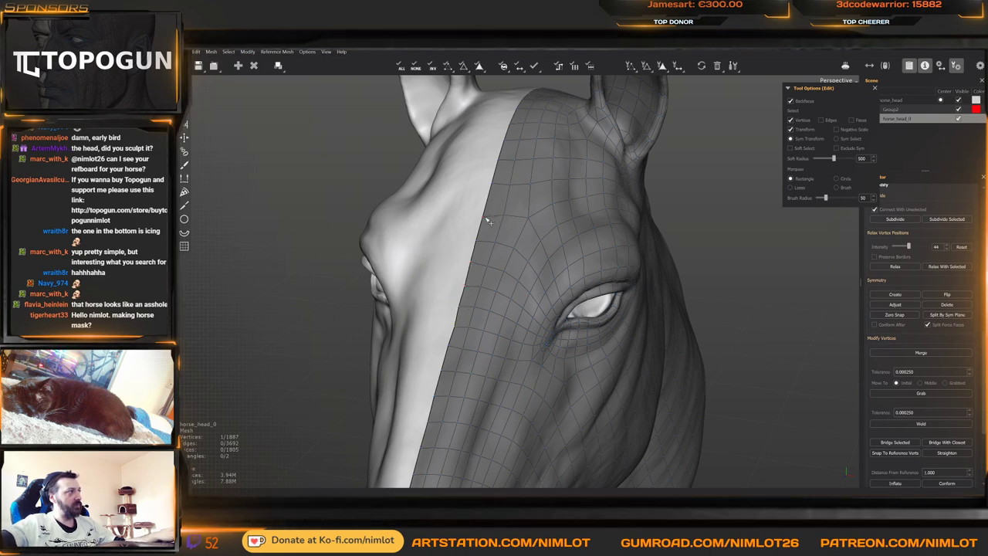
{"action": "scroll", "coordinate": [506, 234], "scroll_direction": "down", "scroll_amount": 3}
{"action": "left_click_drag", "start_coordinate": [506, 234], "coordinate": [427, 265], "text": "alt"}
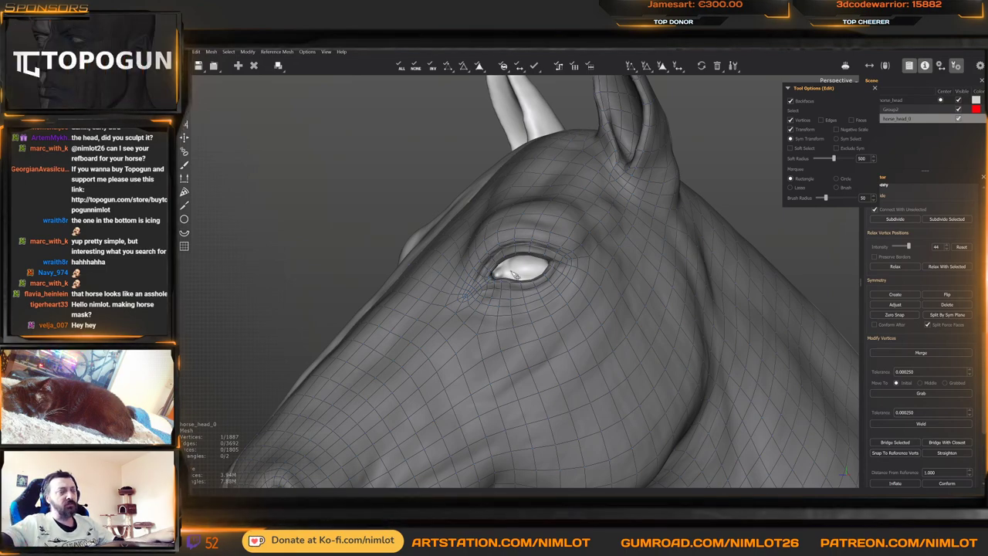
{"action": "left_click_drag", "start_coordinate": [569, 319], "coordinate": [536, 290], "text": "alt"}
{"action": "scroll", "coordinate": [536, 290], "scroll_direction": "down", "scroll_amount": 3}
{"action": "middle_click_drag", "start_coordinate": [536, 291], "coordinate": [522, 275], "text": "alt"}
{"action": "right_click_drag", "start_coordinate": [522, 275], "coordinate": [523, 324], "text": "alt"}
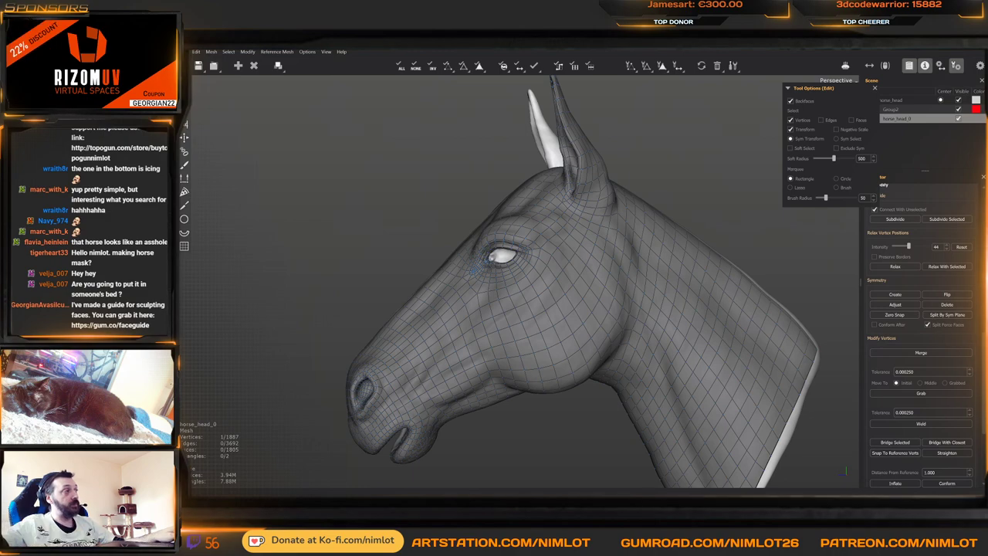
Build a row of quads inward from the upper eyelid's inner rim, starting at the eye's front corner
{"action": "scroll", "coordinate": [571, 236], "scroll_direction": "up", "scroll_amount": 10}
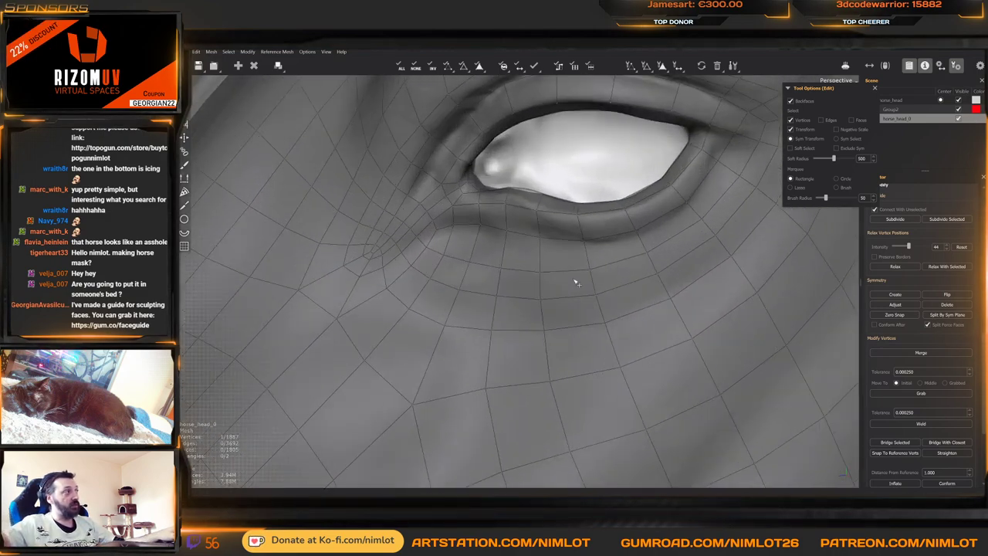
{"action": "left_click_drag", "start_coordinate": [576, 283], "coordinate": [462, 225], "text": "alt"}
{"action": "middle_click_drag", "start_coordinate": [461, 225], "coordinate": [494, 271]}
{"action": "key", "text": "w"}
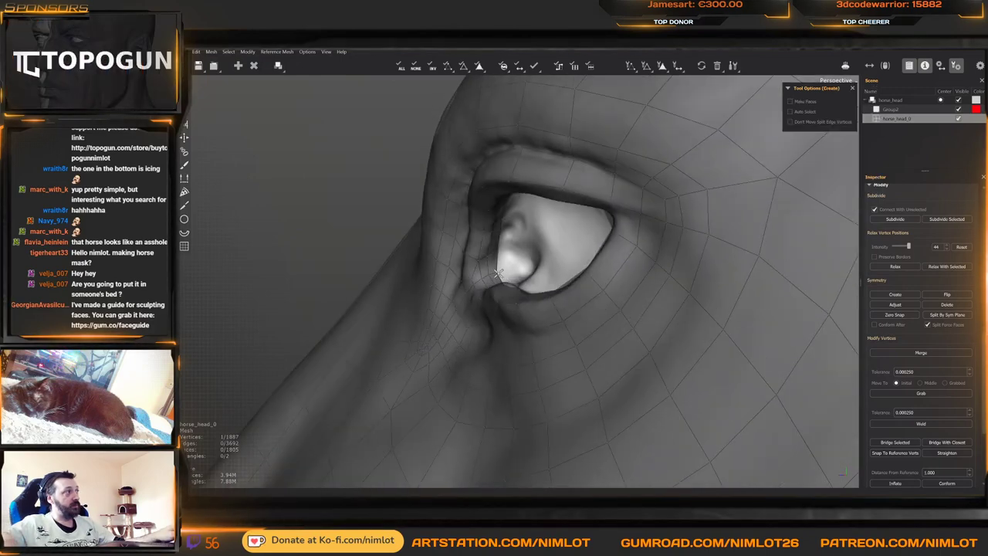
{"action": "left_click", "coordinate": [514, 265]}
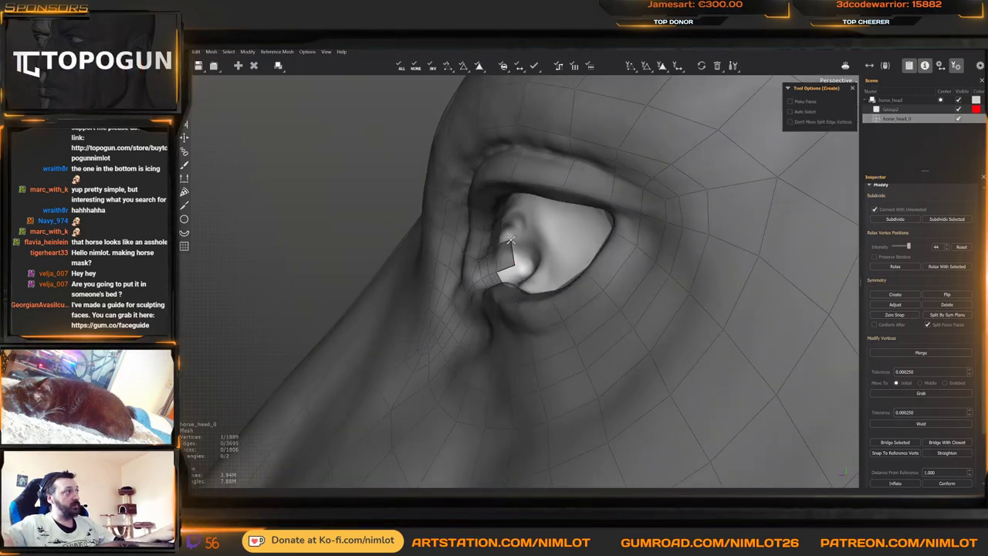
{"action": "left_click_drag", "start_coordinate": [511, 240], "coordinate": [505, 193], "text": "alt"}
{"action": "left_click", "coordinate": [517, 211]}
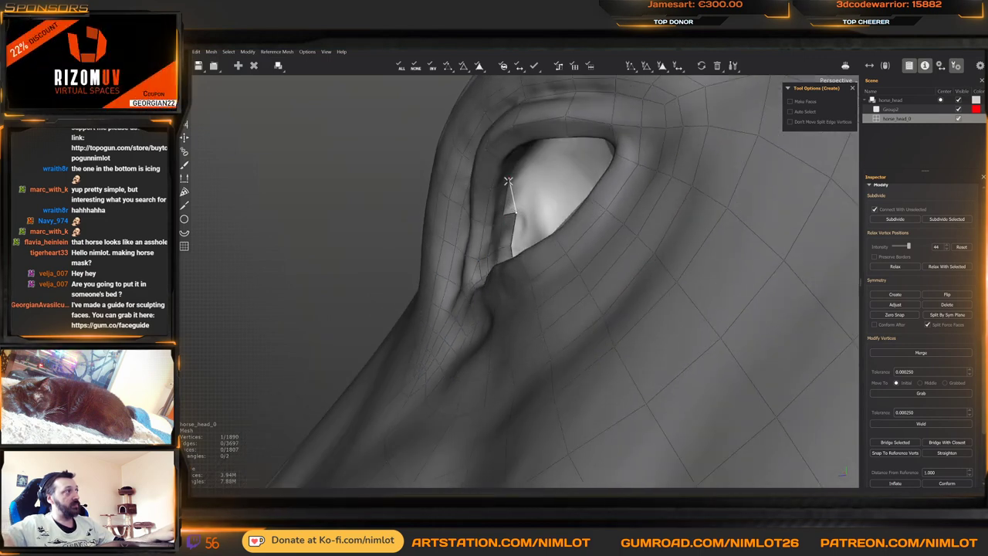
{"action": "mouse_move", "coordinate": [521, 179]}
{"action": "middle_mouse_down"}
{"action": "mouse_move", "coordinate": [522, 147]}
{"action": "mouse_move", "coordinate": [504, 223]}
{"action": "mouse_move", "coordinate": [529, 195]}
{"action": "middle_mouse_up"}
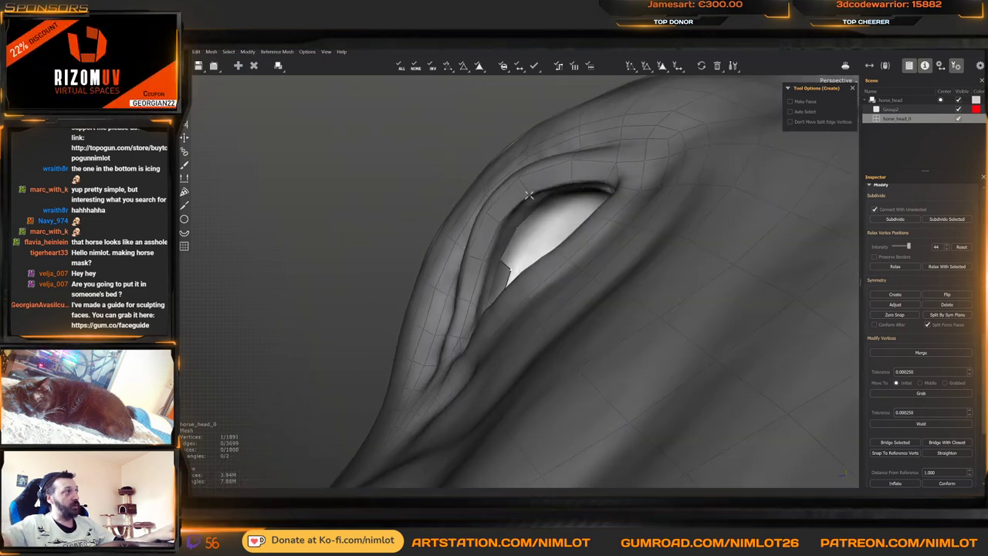
{"action": "middle_click_drag", "start_coordinate": [525, 242], "coordinate": [597, 266]}
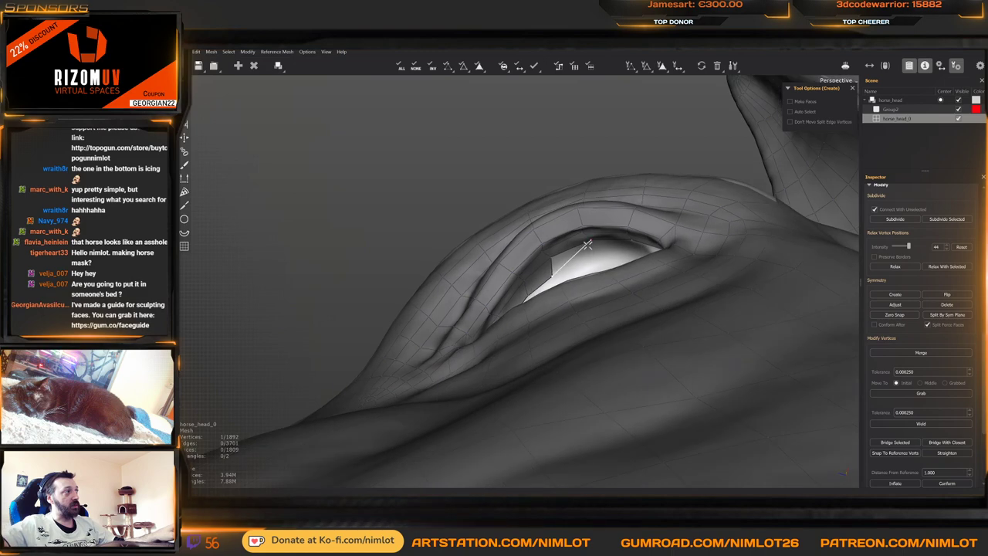
{"action": "left_click", "coordinate": [597, 266]}
Continue the inward row of quads along the rear of the upper lid and around the eye's back corner
{"action": "left_click_drag", "start_coordinate": [596, 266], "coordinate": [609, 338], "text": "alt"}
{"action": "left_click", "coordinate": [617, 283]}
{"action": "left_click", "coordinate": [600, 281]}
{"action": "left_click", "coordinate": [590, 257]}
{"action": "left_click_drag", "start_coordinate": [588, 280], "coordinate": [594, 240], "text": "alt"}
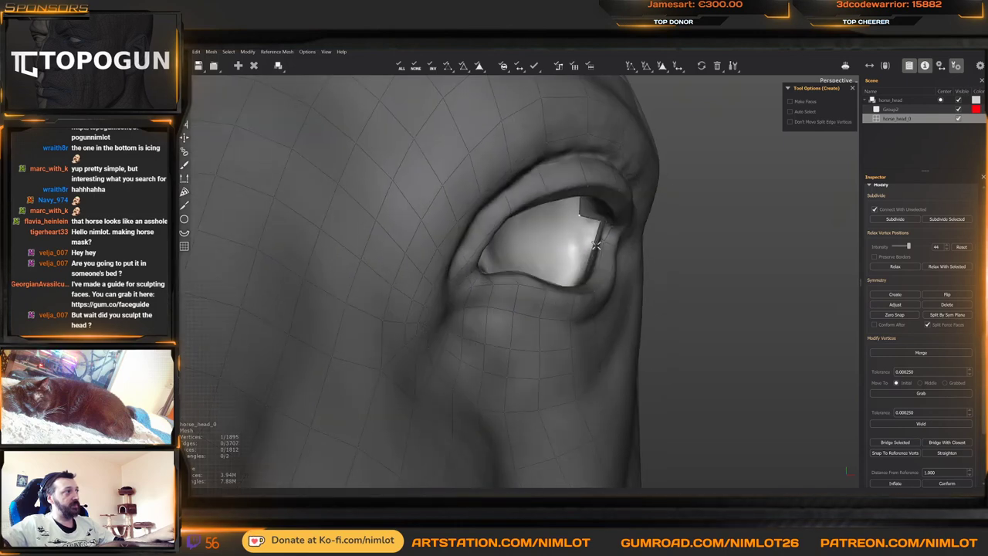
{"action": "left_click", "coordinate": [592, 242]}
{"action": "middle_click_drag", "start_coordinate": [580, 241], "coordinate": [517, 286]}
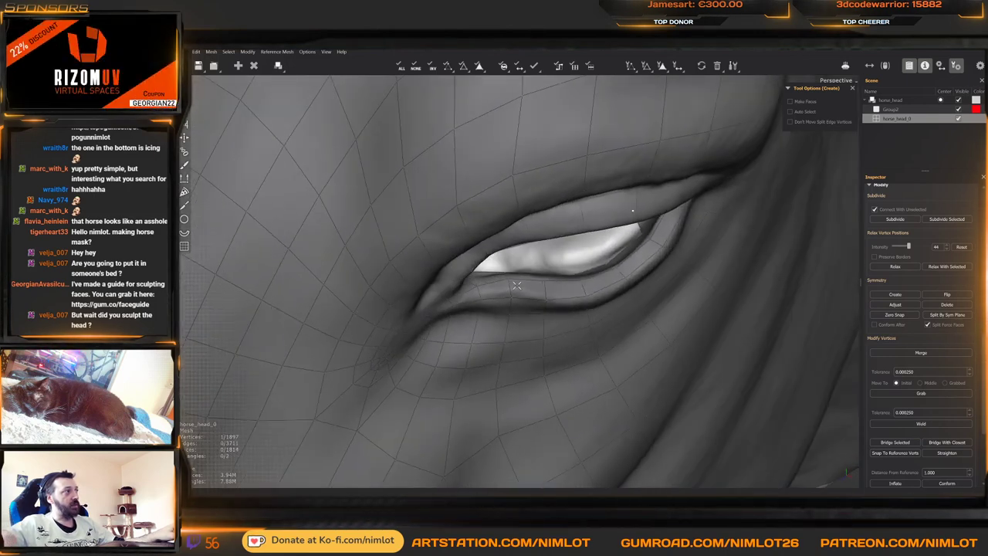
Extend the inner row of quads along the lower lid toward the eye's front corner
{"action": "left_click_drag", "start_coordinate": [573, 253], "coordinate": [519, 269], "text": "alt"}
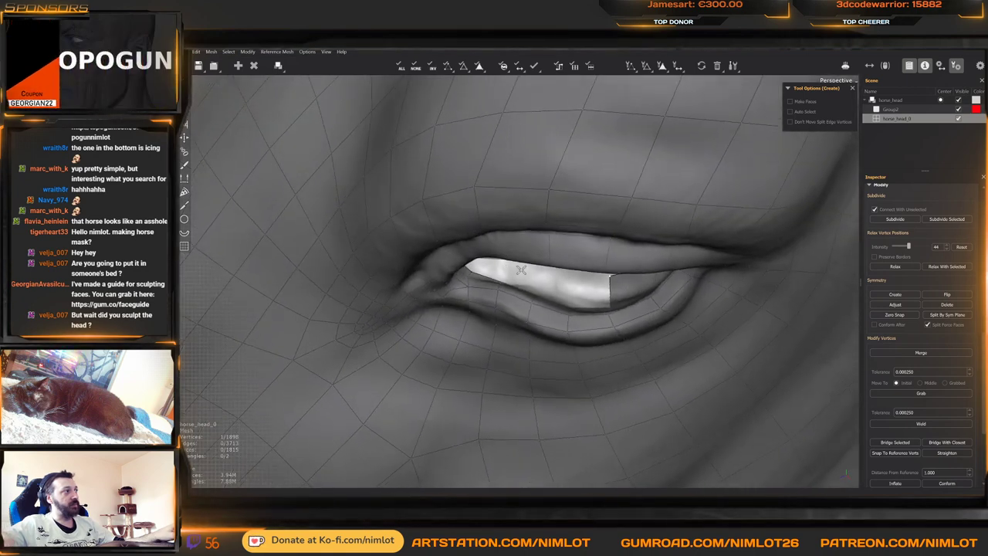
{"action": "left_click", "coordinate": [569, 304]}
{"action": "left_click_drag", "start_coordinate": [587, 289], "coordinate": [502, 262]}
{"action": "middle_click_drag", "start_coordinate": [502, 263], "coordinate": [513, 285]}
{"action": "left_click", "coordinate": [526, 300]}
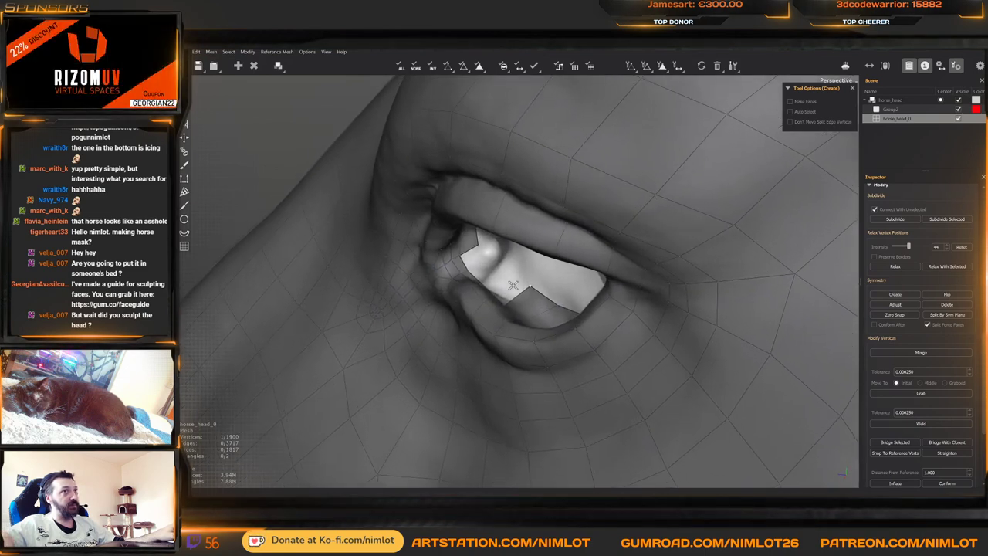
{"action": "left_click", "coordinate": [498, 280]}
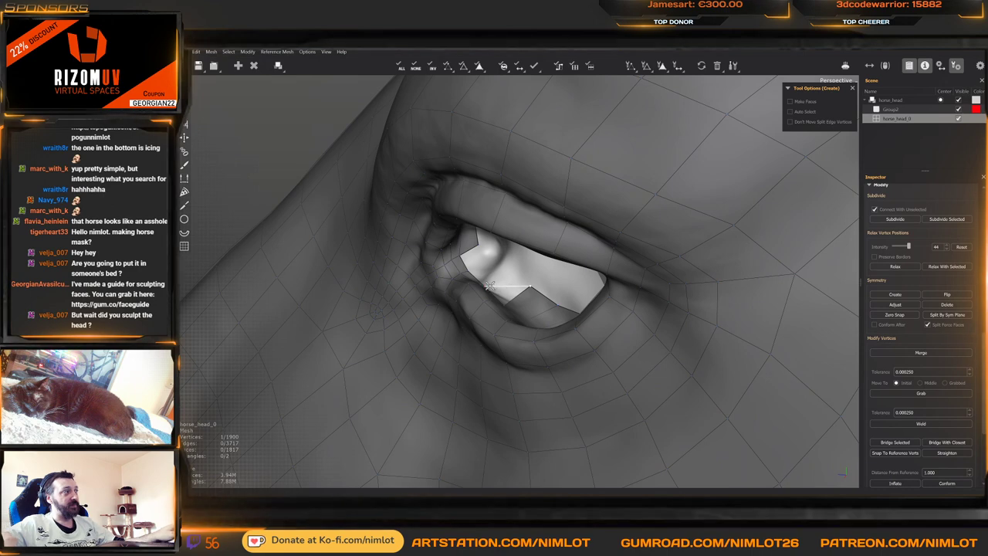
{"action": "right_click", "coordinate": [509, 284]}
{"action": "right_click", "coordinate": [501, 290]}
{"action": "middle_click_drag", "start_coordinate": [501, 286], "coordinate": [525, 232]}
{"action": "left_click", "coordinate": [489, 264]}
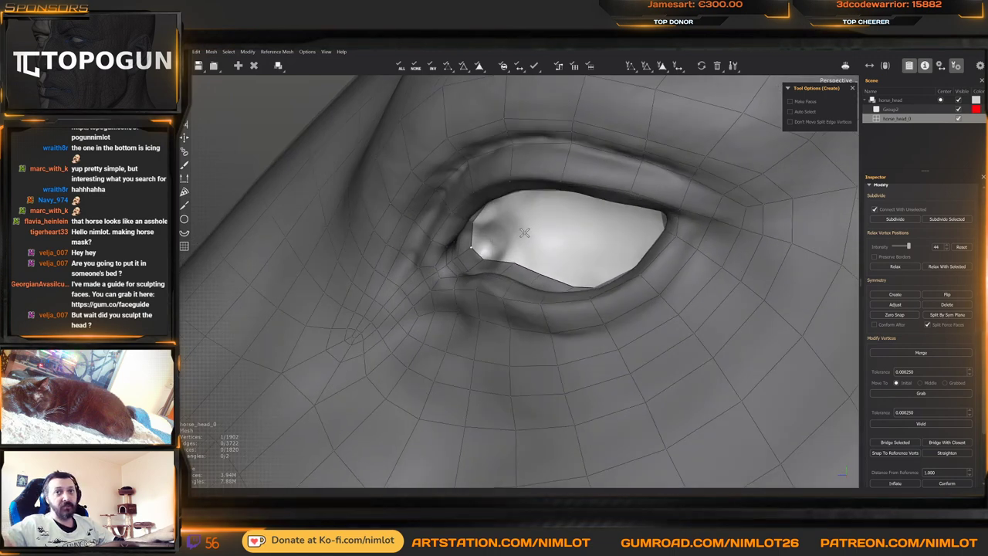
Cover the eyeball with quads spanning the upper and lower rows, working from the back toward the front corner
{"action": "middle_click_drag", "start_coordinate": [523, 234], "coordinate": [430, 266]}
{"action": "left_click", "coordinate": [622, 215]}
{"action": "scroll", "coordinate": [624, 214], "scroll_direction": "down", "scroll_amount": 2}
{"action": "left_click", "coordinate": [583, 262]}
{"action": "left_click", "coordinate": [565, 197]}
{"action": "left_click", "coordinate": [515, 215]}
{"action": "left_click", "coordinate": [507, 218]}
{"action": "left_click", "coordinate": [465, 183]}
{"action": "key", "text": "w"}
{"action": "key", "text": "q"}
{"action": "left_click", "coordinate": [469, 230]}
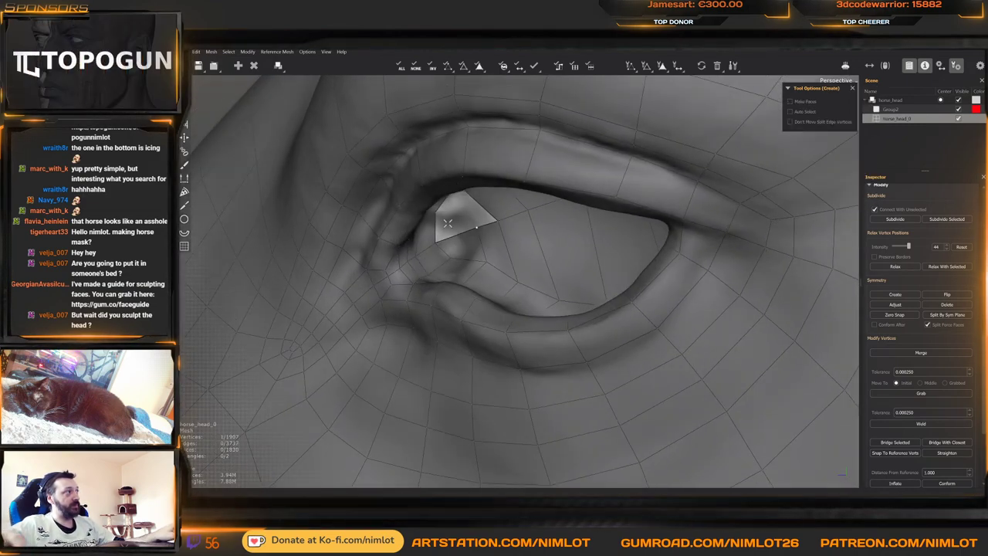
{"action": "mouse_move", "coordinate": [465, 224]}
{"action": "middle_mouse_down"}
{"action": "mouse_move", "coordinate": [447, 189]}
{"action": "mouse_move", "coordinate": [511, 147]}
{"action": "mouse_move", "coordinate": [485, 221]}
{"action": "mouse_move", "coordinate": [498, 223]}
{"action": "middle_mouse_up"}
{"action": "left_click", "coordinate": [457, 181]}
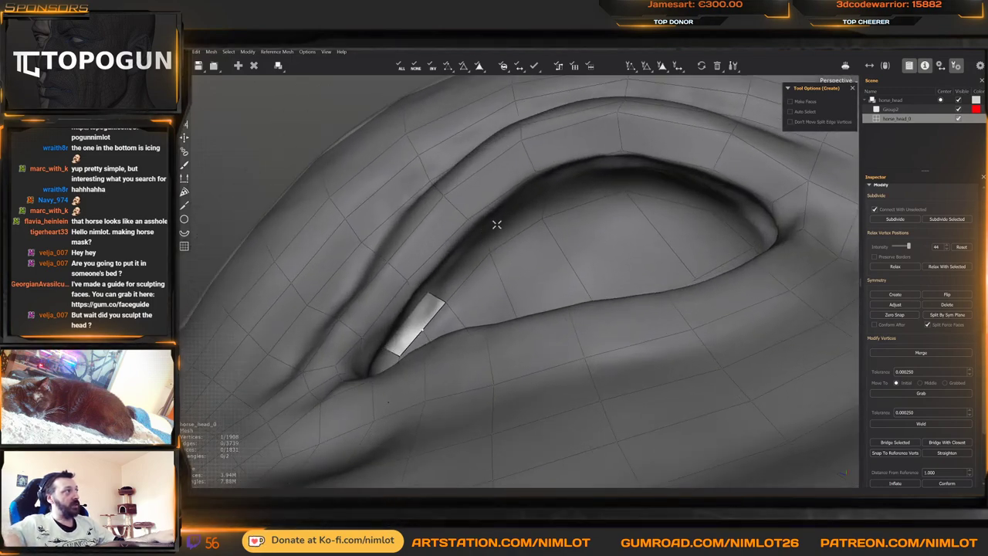
Reposition the quads along the front of the upper eyelid and its folds with the Move brush
{"action": "key", "text": "b"}
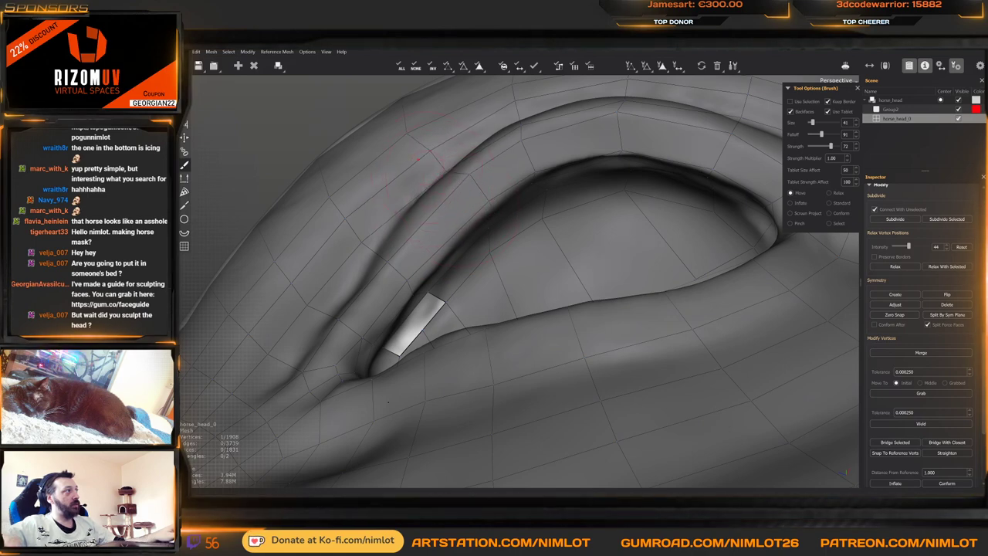
{"action": "middle_click_drag", "start_coordinate": [422, 144], "coordinate": [397, 275]}
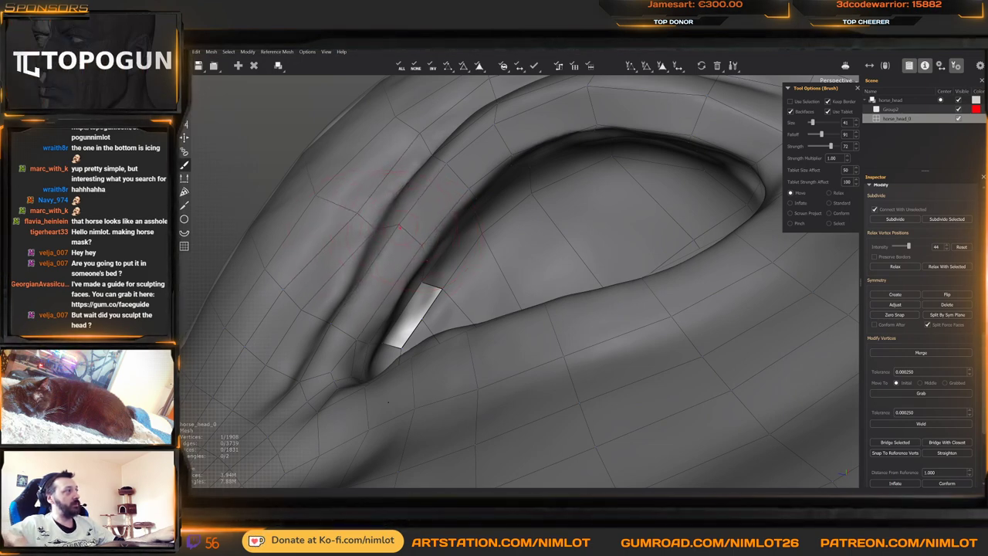
{"action": "middle_click_drag", "start_coordinate": [384, 251], "coordinate": [361, 288]}
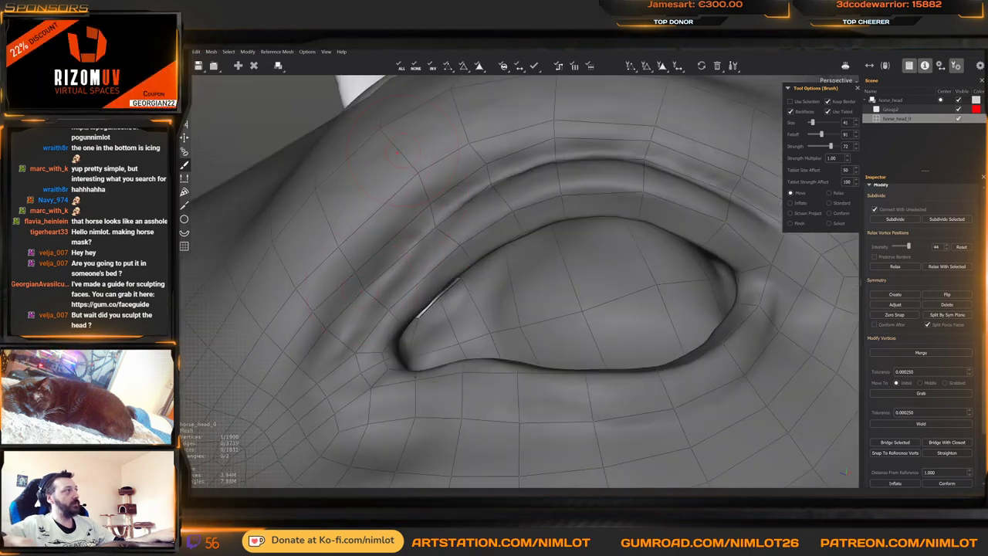
{"action": "right_click_drag", "start_coordinate": [396, 163], "coordinate": [402, 192], "text": "alt"}
Select the edge ring crossing the front of the upper eyelid and split it to add an edge loop
{"action": "key", "text": "w"}
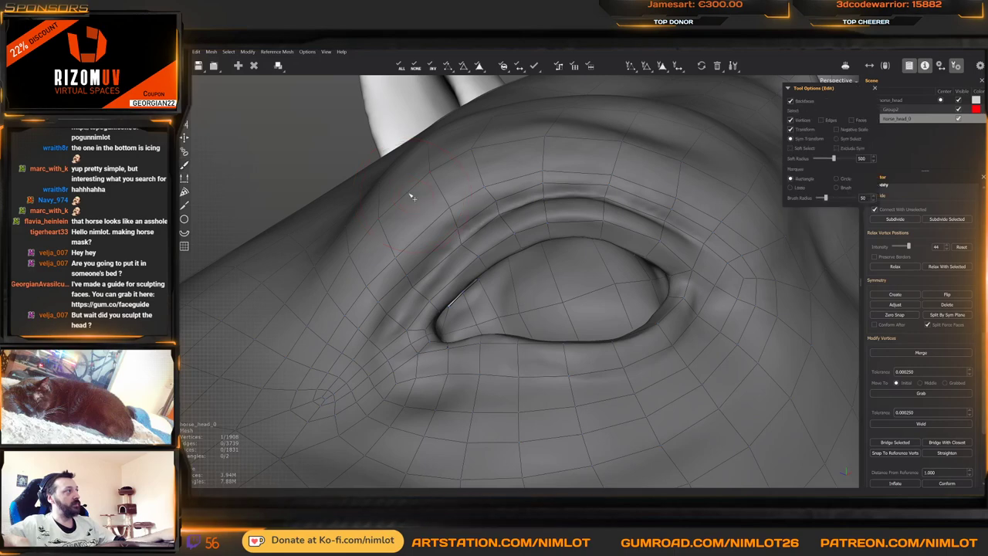
{"action": "left_click", "coordinate": [411, 196]}
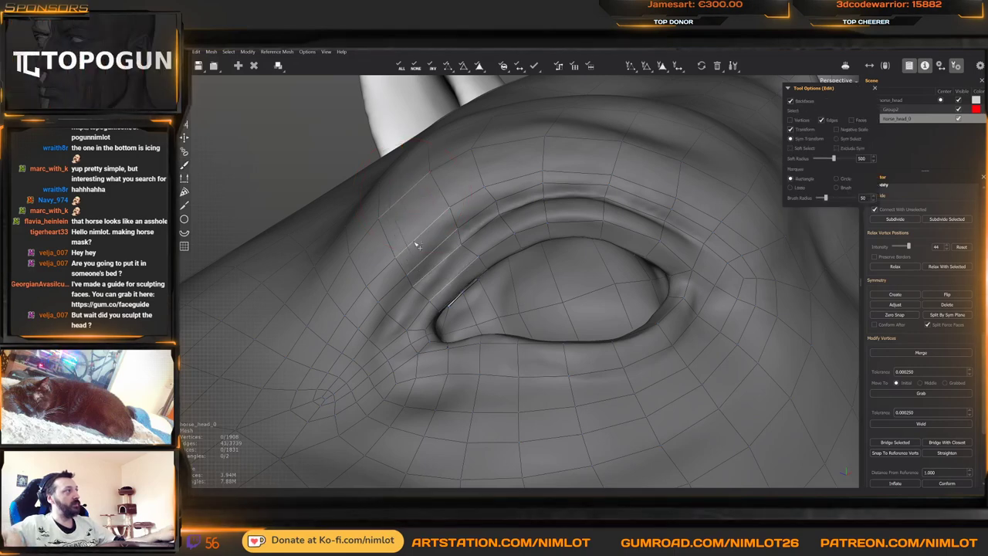
{"action": "key", "text": "c"}
Fill the remaining gap between the upper lid's inner rim and the eyeball near the front corner with quads
{"action": "left_click_drag", "start_coordinate": [456, 256], "coordinate": [390, 211], "text": "alt"}
{"action": "right_click_drag", "start_coordinate": [391, 211], "coordinate": [417, 288], "text": "alt"}
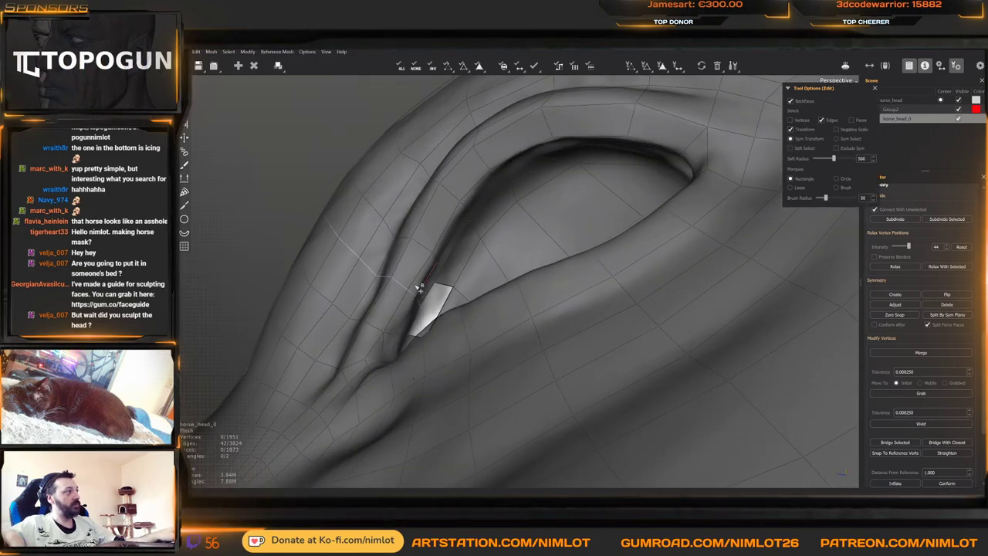
{"action": "left_click_drag", "start_coordinate": [417, 297], "coordinate": [593, 278], "text": "alt"}
{"action": "key", "text": "c"}
{"action": "left_click", "coordinate": [539, 279]}
{"action": "key", "text": "w"}
{"action": "right_click_drag", "start_coordinate": [512, 304], "coordinate": [470, 247], "text": "alt"}
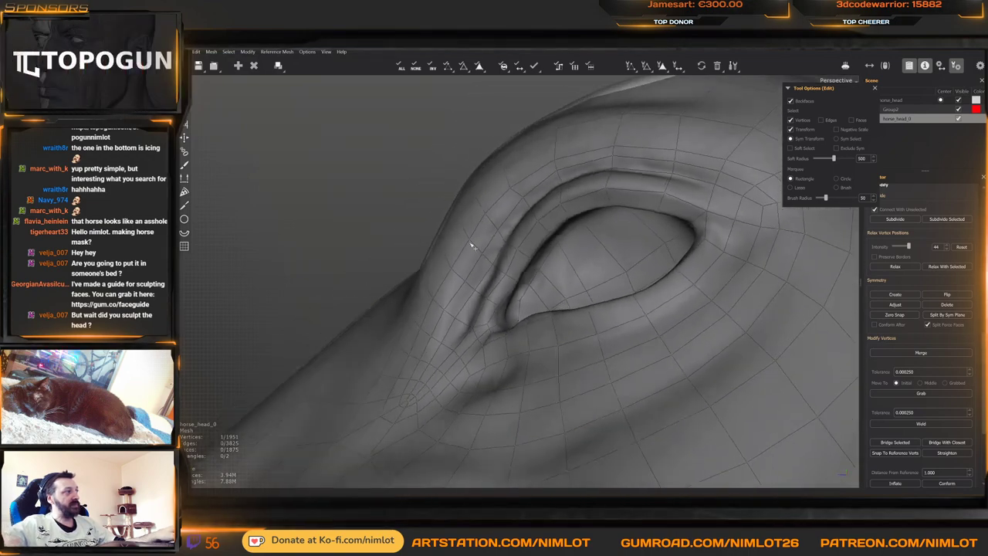
{"action": "left_click_drag", "start_coordinate": [470, 247], "coordinate": [513, 266], "text": "alt"}
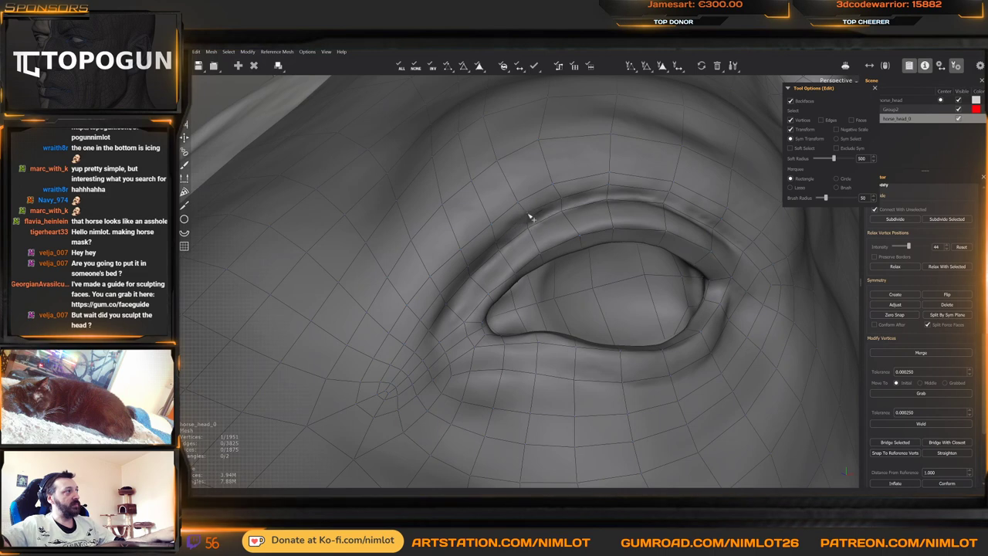
Examine the mesh flow around the eye, across the forehead and up to the ears from several angles
{"action": "right_click_drag", "start_coordinate": [499, 240], "coordinate": [490, 218], "text": "alt"}
{"action": "left_click_drag", "start_coordinate": [489, 218], "coordinate": [487, 236], "text": "alt"}
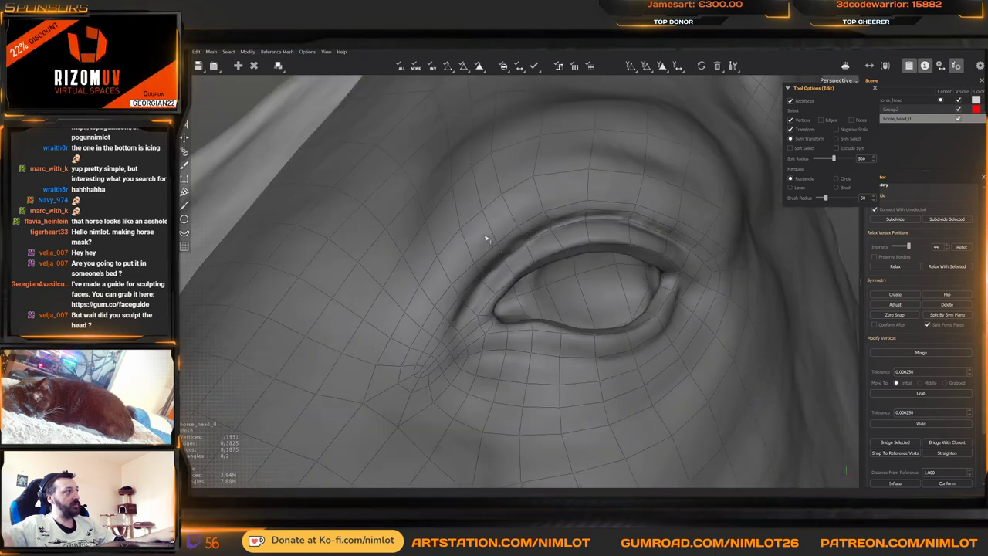
{"action": "key", "text": "r"}
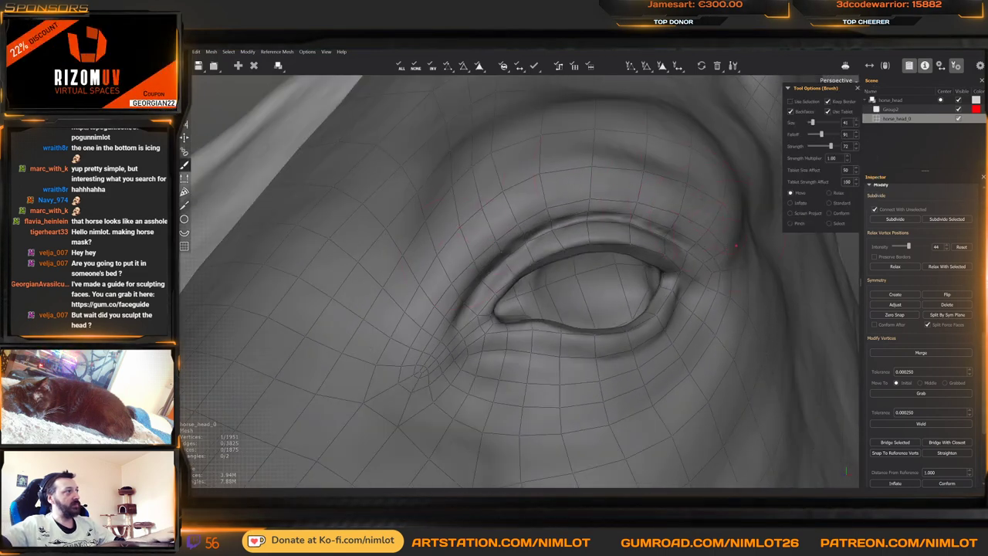
{"action": "right_click_drag", "start_coordinate": [704, 253], "coordinate": [608, 220], "text": "alt"}
{"action": "left_click_drag", "start_coordinate": [609, 220], "coordinate": [615, 241], "text": "alt"}
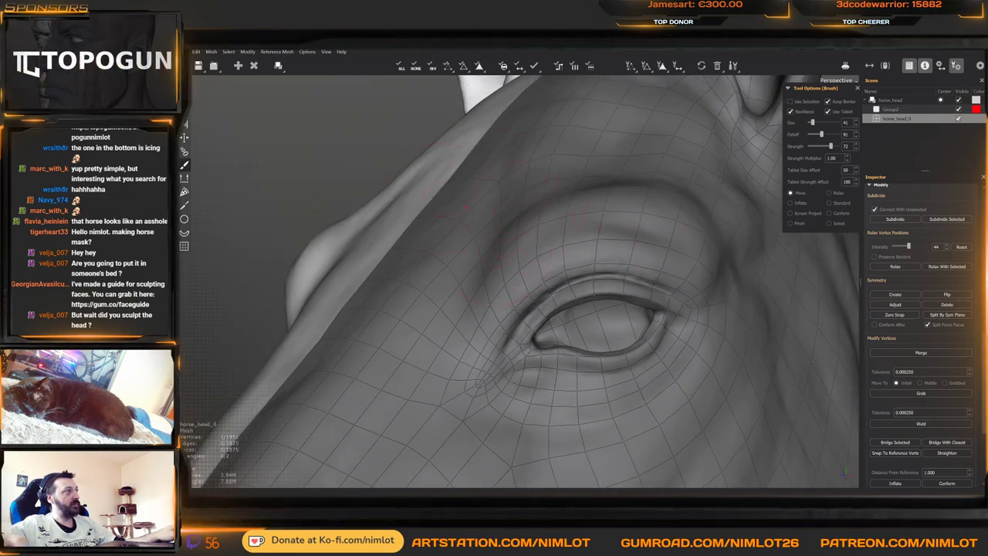
{"action": "right_click_drag", "start_coordinate": [504, 241], "coordinate": [454, 223], "text": "alt"}
{"action": "middle_click_drag", "start_coordinate": [454, 222], "coordinate": [437, 280], "text": "alt"}
{"action": "left_click_drag", "start_coordinate": [437, 279], "coordinate": [488, 328], "text": "alt"}
{"action": "right_click_drag", "start_coordinate": [488, 328], "coordinate": [458, 292], "text": "alt"}
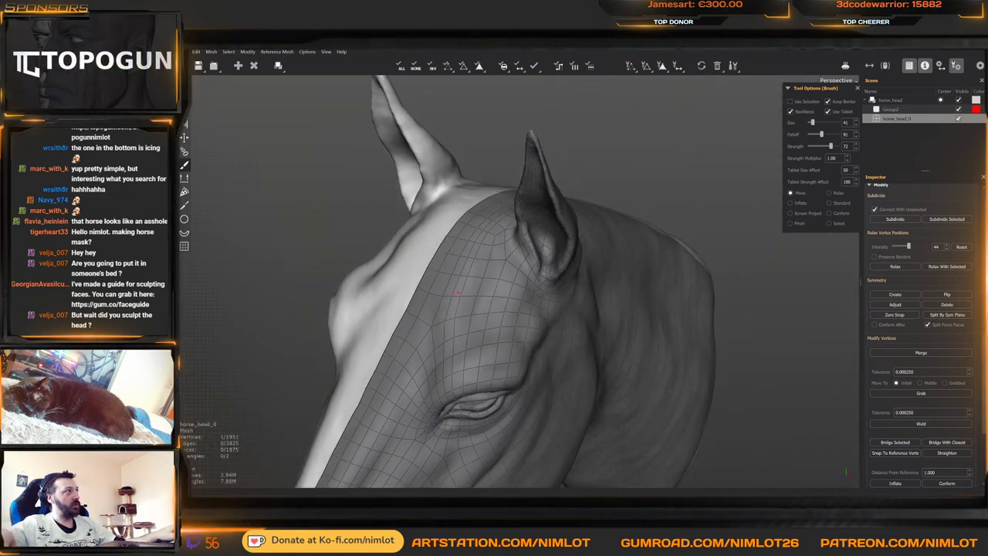
{"action": "left_click_drag", "start_coordinate": [458, 292], "coordinate": [494, 305], "text": "alt"}
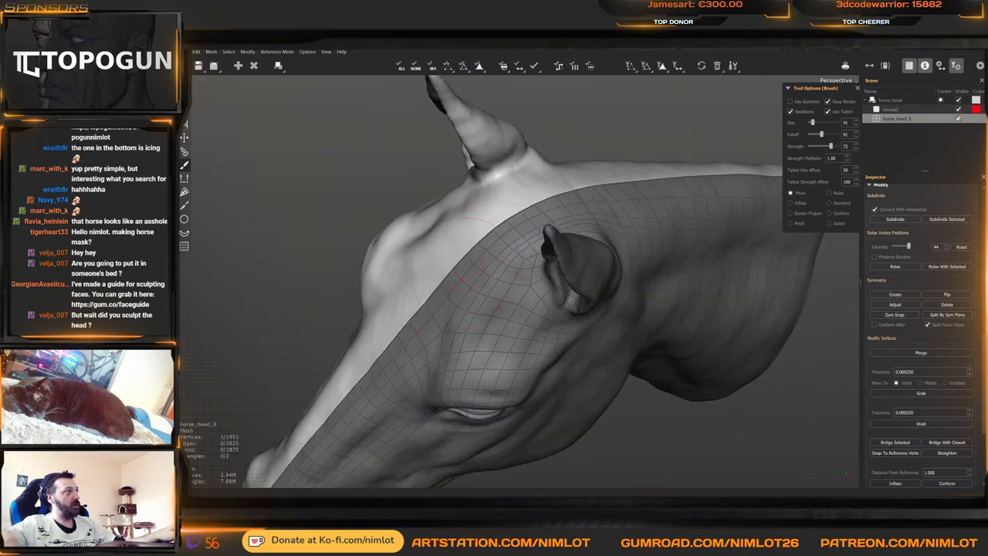
{"action": "left_click_drag", "start_coordinate": [502, 224], "coordinate": [622, 224], "text": "alt"}
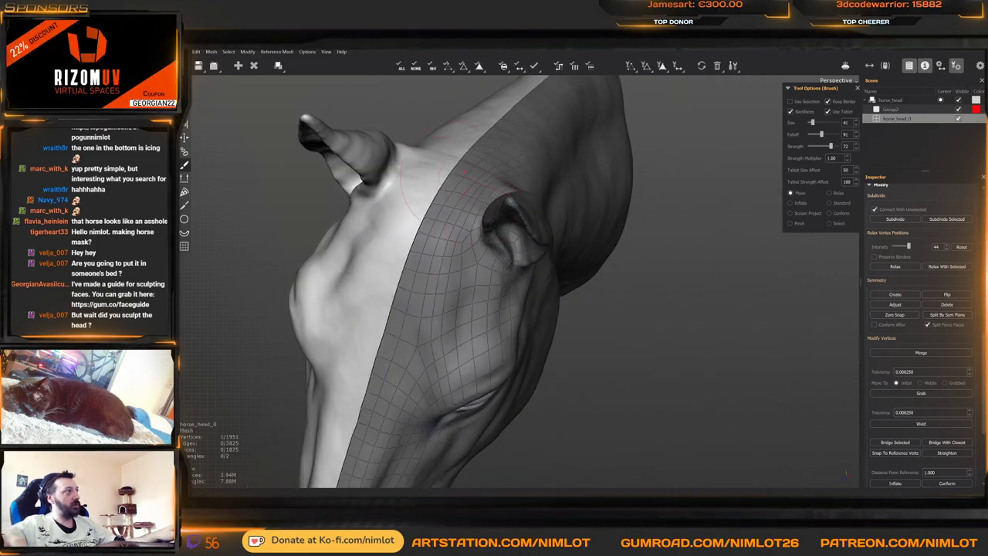
{"action": "right_click_drag", "start_coordinate": [610, 309], "coordinate": [560, 290], "text": "alt"}
{"action": "left_click_drag", "start_coordinate": [560, 289], "coordinate": [456, 243], "text": "alt"}
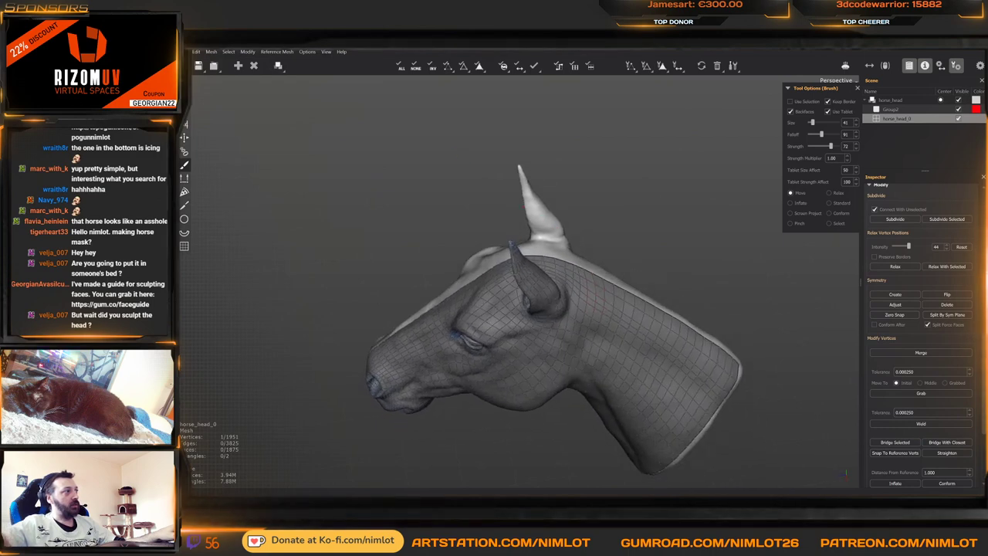
Examine the quads along the neck, its cut border and the area behind the ear
{"action": "middle_click_drag", "start_coordinate": [456, 244], "coordinate": [388, 183], "text": "alt"}
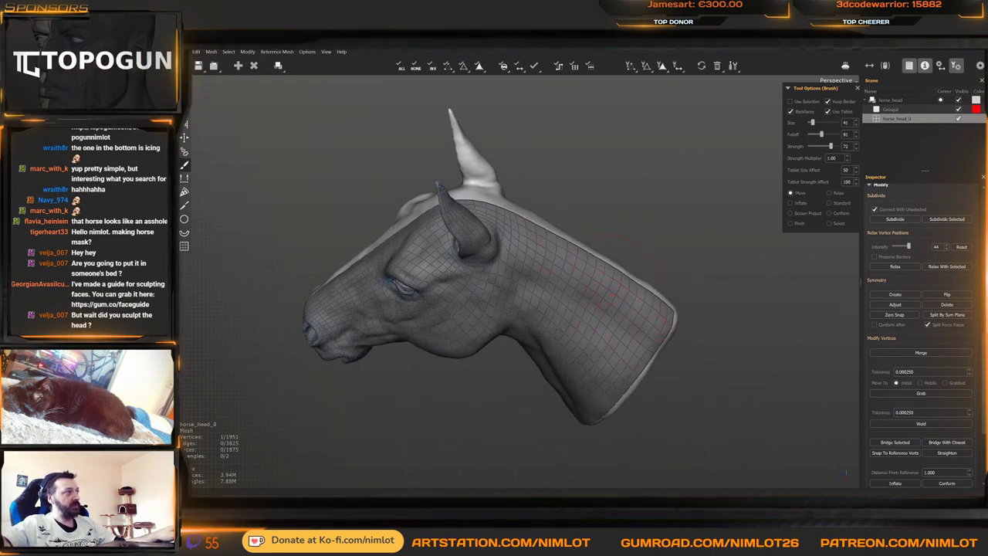
{"action": "middle_click_drag", "start_coordinate": [627, 327], "coordinate": [542, 273], "text": "alt"}
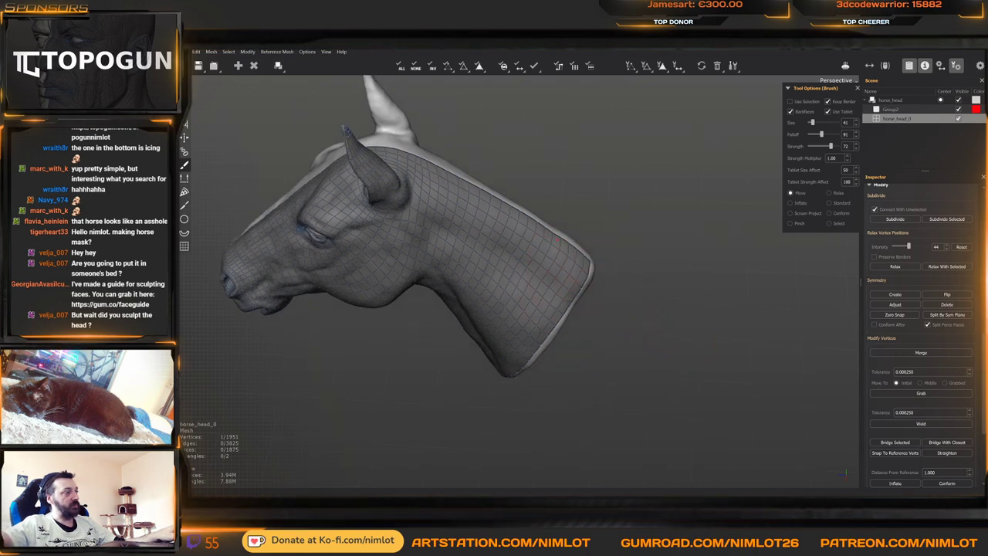
{"action": "right_click_drag", "start_coordinate": [542, 273], "coordinate": [583, 302], "text": "alt"}
{"action": "key", "text": "w"}
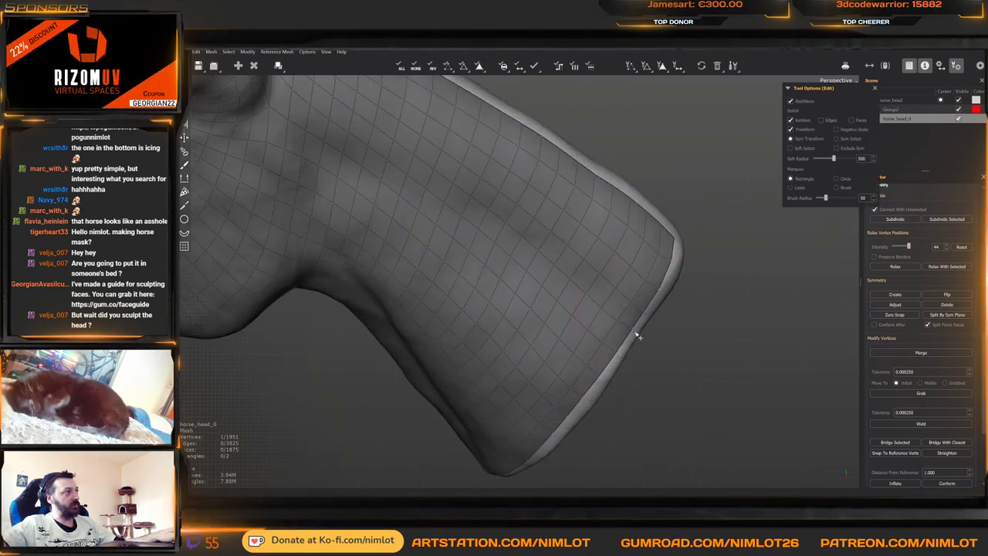
{"action": "key", "text": "b"}
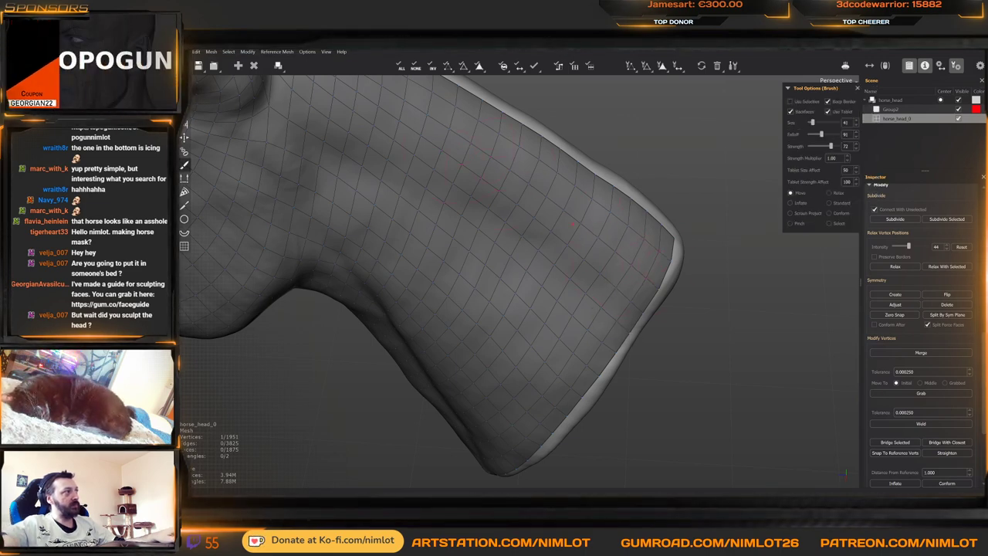
{"action": "scroll", "coordinate": [491, 247], "scroll_direction": "down", "scroll_amount": 5}
{"action": "key", "text": "w"}
{"action": "left_click_drag", "start_coordinate": [491, 247], "coordinate": [479, 190], "text": "alt"}
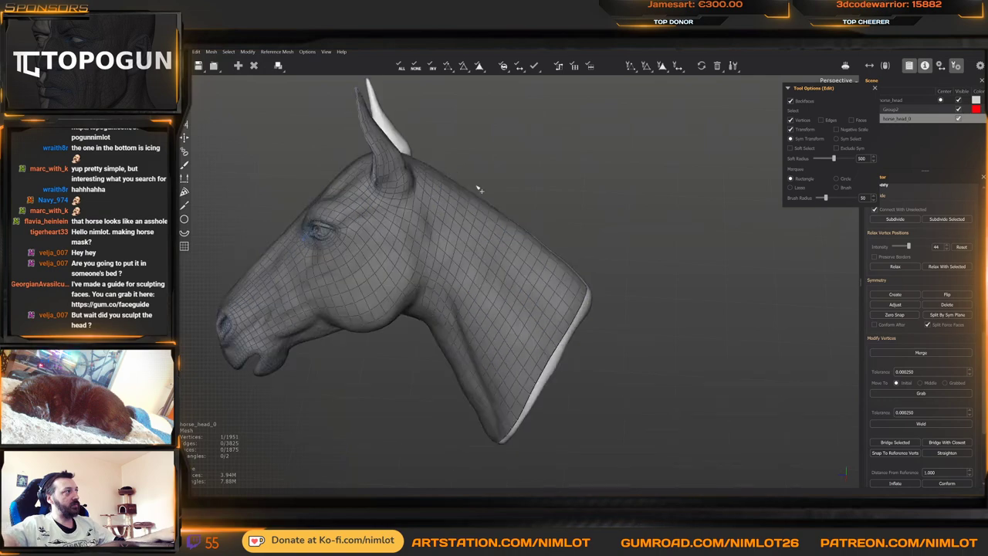
{"action": "middle_click_drag", "start_coordinate": [478, 190], "coordinate": [536, 218], "text": "alt"}
{"action": "scroll", "coordinate": [535, 219], "scroll_direction": "up", "scroll_amount": 4}
{"action": "left_click_drag", "start_coordinate": [535, 219], "coordinate": [539, 249], "text": "alt"}
{"action": "mouse_move", "coordinate": [538, 249]}
{"action": "middle_mouse_down"}
{"action": "mouse_move", "coordinate": [503, 280]}
{"action": "mouse_move", "coordinate": [521, 245]}
{"action": "middle_mouse_up"}
{"action": "key", "text": "b"}
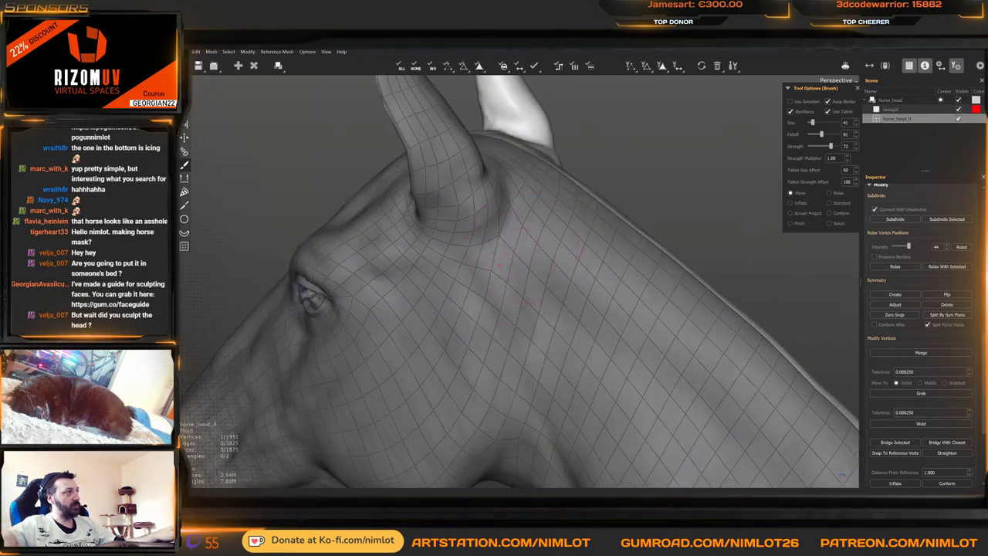
Examine the forehead and ear topology, then the edge flow of the whole head in profile
{"action": "scroll", "coordinate": [498, 285], "scroll_direction": "down", "scroll_amount": 4}
{"action": "left_click_drag", "start_coordinate": [498, 284], "coordinate": [579, 277], "text": "alt"}
{"action": "scroll", "coordinate": [579, 276], "scroll_direction": "up", "scroll_amount": 3}
{"action": "middle_click_drag", "start_coordinate": [478, 262], "coordinate": [523, 241]}
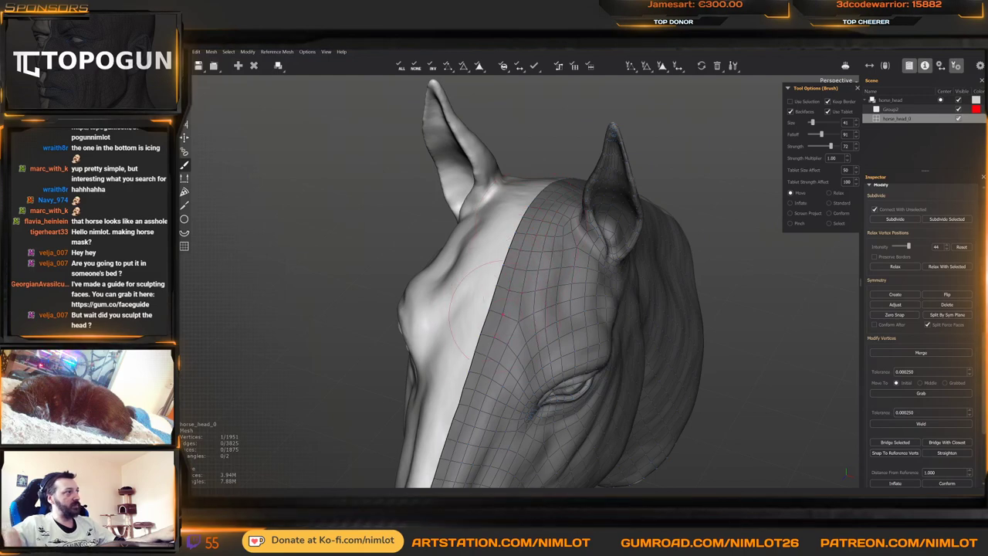
{"action": "middle_click_drag", "start_coordinate": [502, 315], "coordinate": [530, 266]}
{"action": "left_click_drag", "start_coordinate": [532, 270], "coordinate": [506, 285], "text": "alt"}
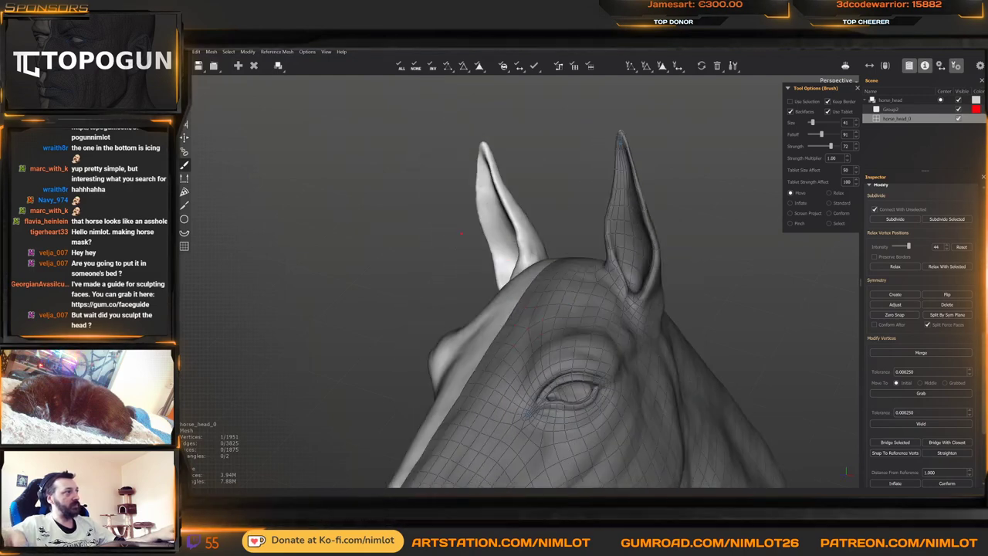
{"action": "scroll", "coordinate": [509, 286], "scroll_direction": "down", "scroll_amount": 3}
{"action": "middle_click_drag", "start_coordinate": [525, 293], "coordinate": [512, 231], "text": "alt"}
{"action": "key", "text": "w"}
{"action": "left_click_drag", "start_coordinate": [512, 232], "coordinate": [502, 231], "text": "alt"}
{"action": "middle_click_drag", "start_coordinate": [502, 231], "coordinate": [503, 216]}
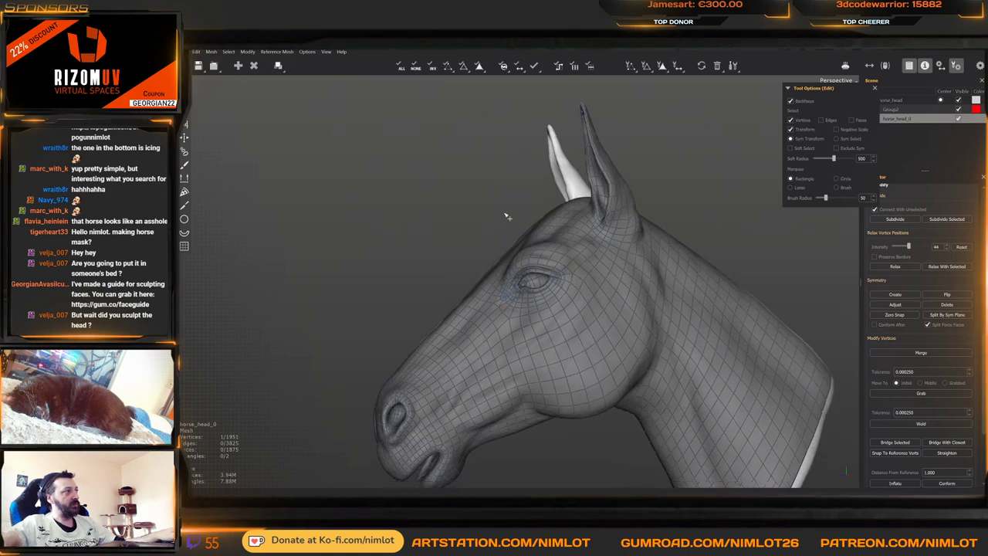
{"action": "scroll", "coordinate": [515, 247], "scroll_direction": "up", "scroll_amount": 5}
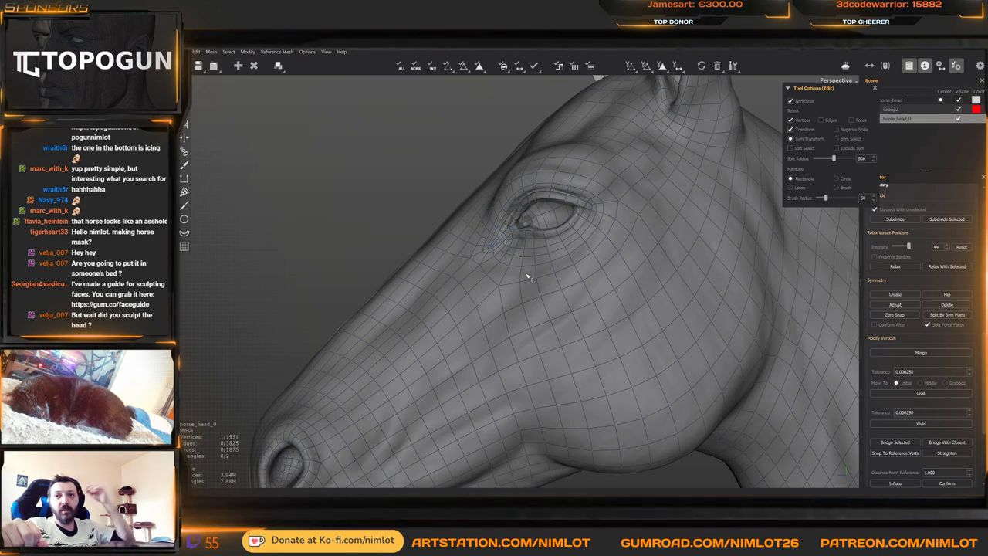
{"action": "middle_click_drag", "start_coordinate": [528, 276], "coordinate": [596, 238]}
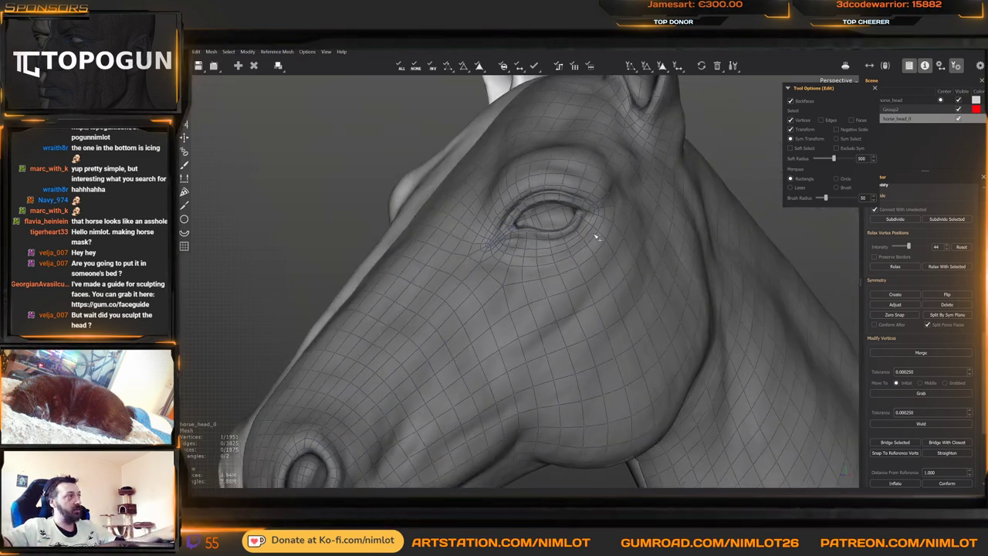
{"action": "scroll", "coordinate": [544, 216], "scroll_direction": "down", "scroll_amount": 4}
{"action": "left_click_drag", "start_coordinate": [540, 215], "coordinate": [517, 225], "text": "alt"}
{"action": "scroll", "coordinate": [535, 204], "scroll_direction": "up", "scroll_amount": 2}
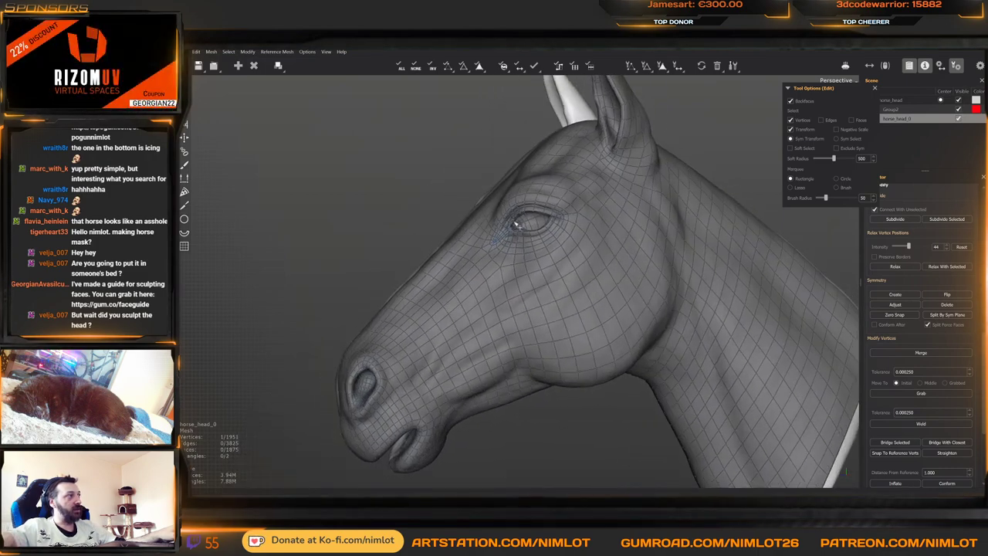
Cut a new row of edges through the upper eyelid quads from the front corner to the eye's rear corner
{"action": "scroll", "coordinate": [519, 226], "scroll_direction": "up", "scroll_amount": 10}
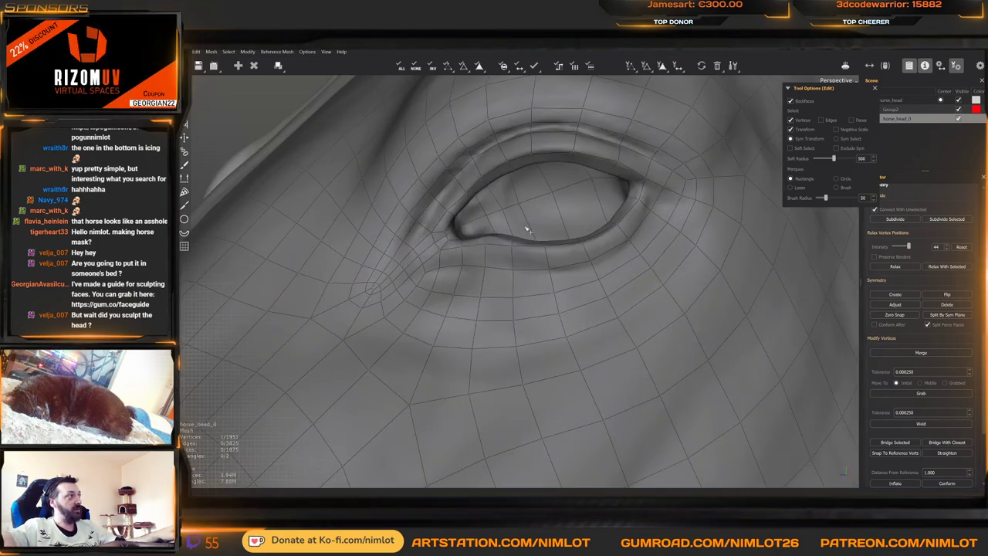
{"action": "middle_click_drag", "start_coordinate": [528, 230], "coordinate": [465, 260]}
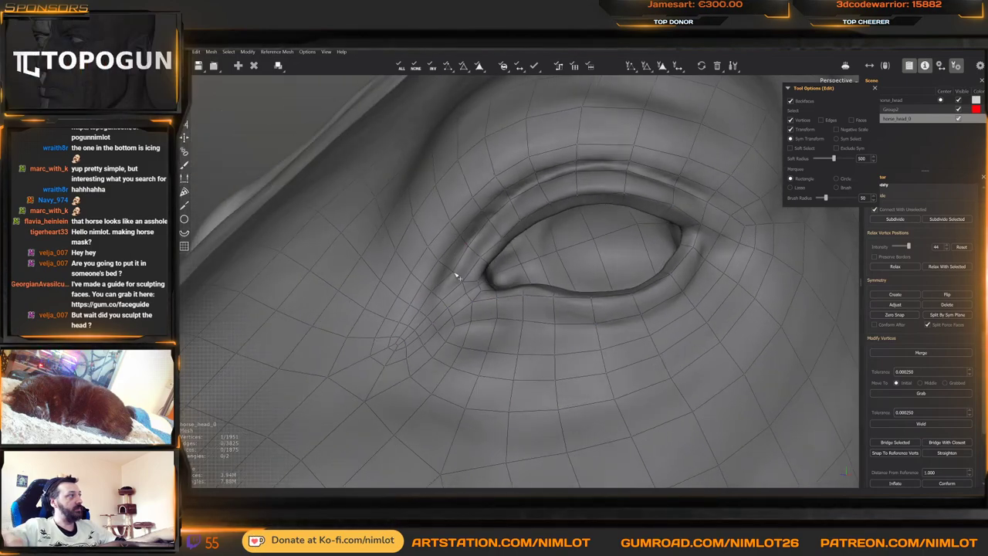
{"action": "mouse_move", "coordinate": [434, 293]}
{"action": "middle_mouse_down"}
{"action": "mouse_move", "coordinate": [463, 327]}
{"action": "mouse_move", "coordinate": [430, 309]}
{"action": "middle_mouse_up"}
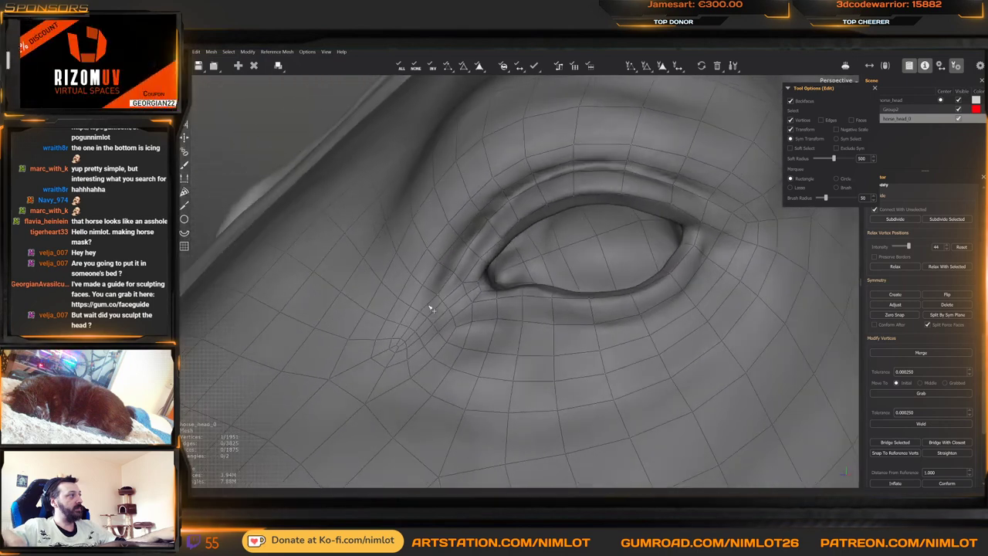
{"action": "key", "text": "c"}
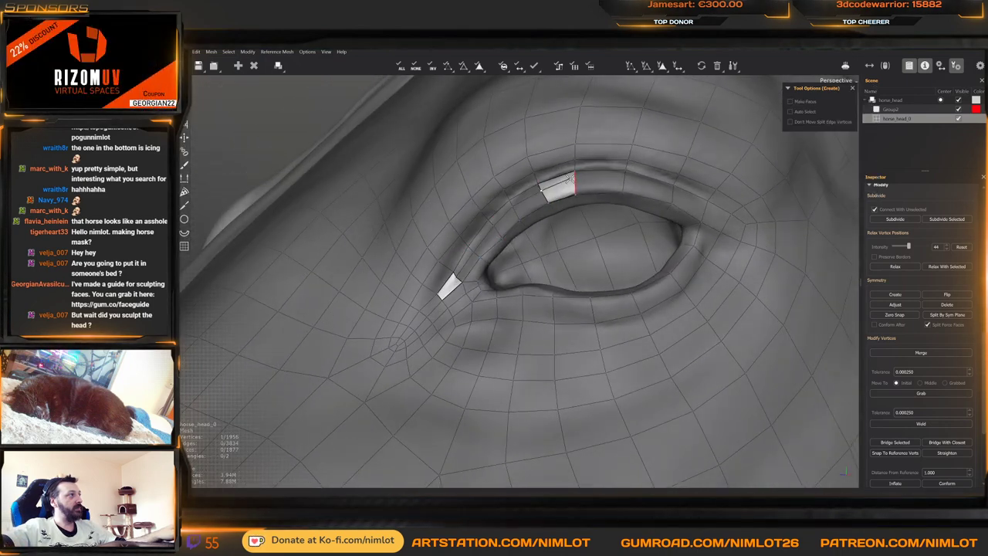
{"action": "middle_click_drag", "start_coordinate": [625, 179], "coordinate": [691, 206]}
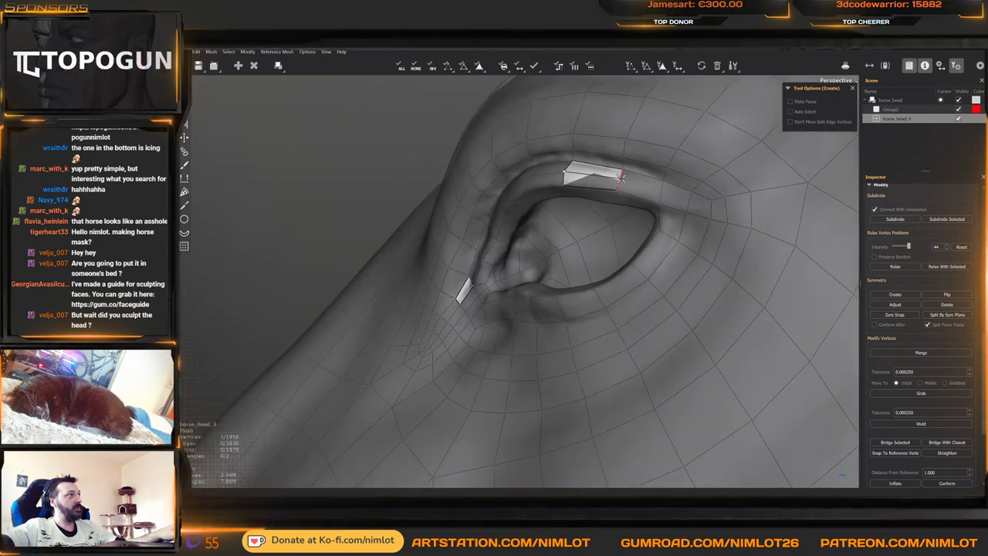
{"action": "scroll", "coordinate": [690, 205], "scroll_direction": "down", "scroll_amount": 10}
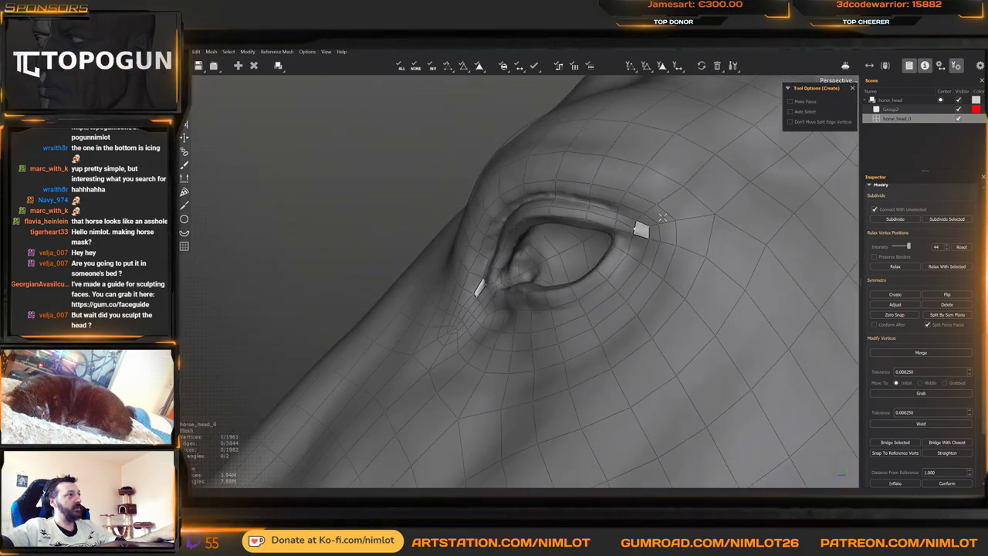
{"action": "middle_click_drag", "start_coordinate": [602, 231], "coordinate": [567, 262]}
{"action": "scroll", "coordinate": [564, 247], "scroll_direction": "up", "scroll_amount": 5}
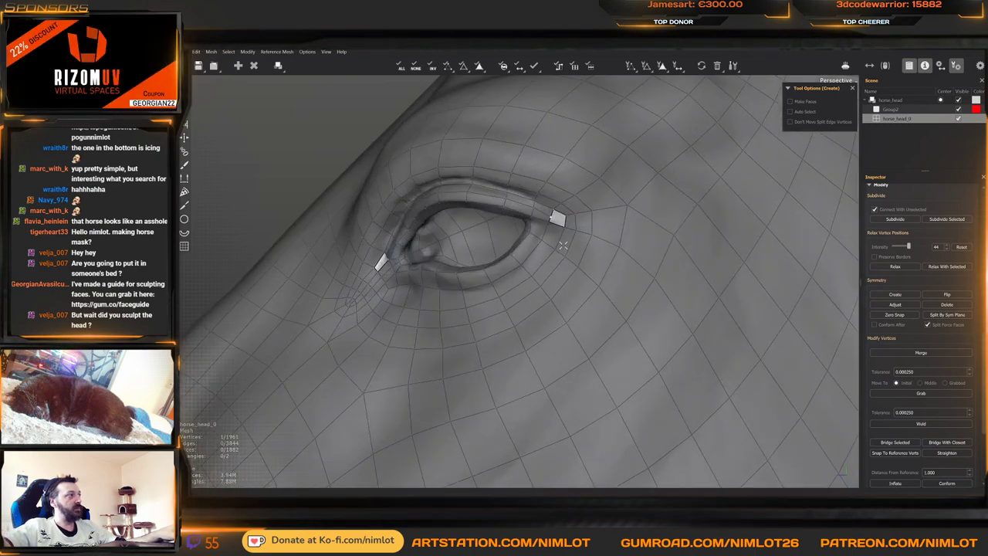
Split the edge ring running back from the eye's rear corner across the cheek and connect it to the eyelid cut
{"action": "key", "text": "w"}
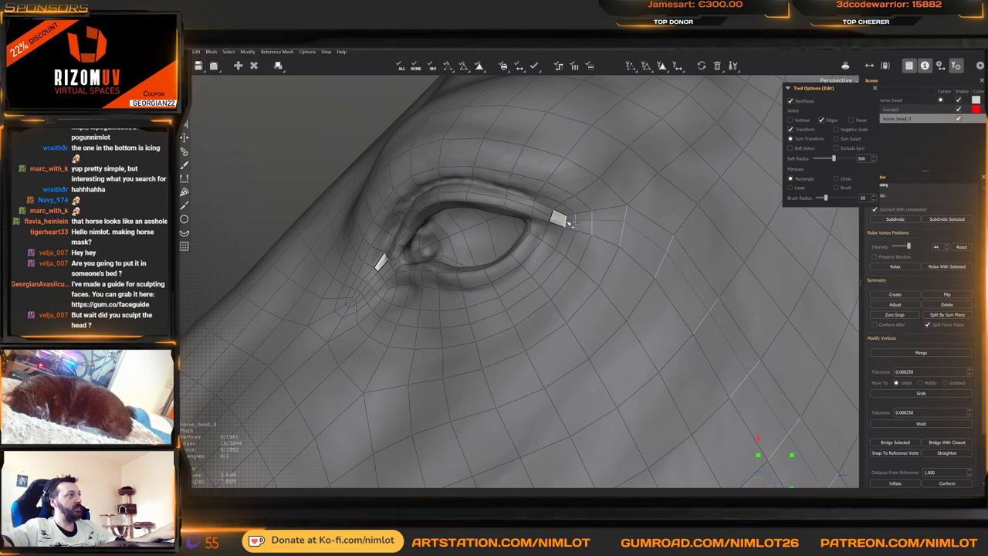
{"action": "key", "text": "c"}
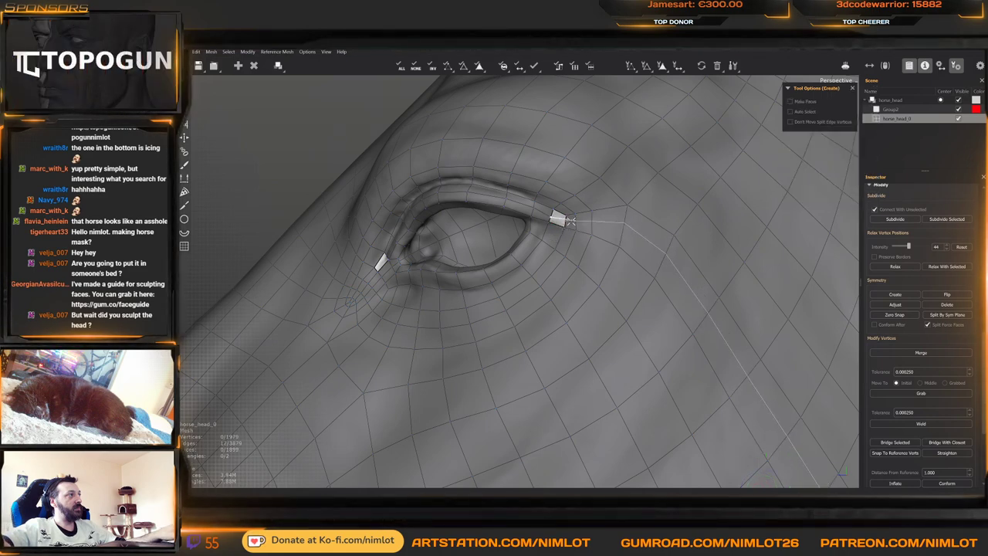
{"action": "middle_click_drag", "start_coordinate": [562, 232], "coordinate": [607, 242]}
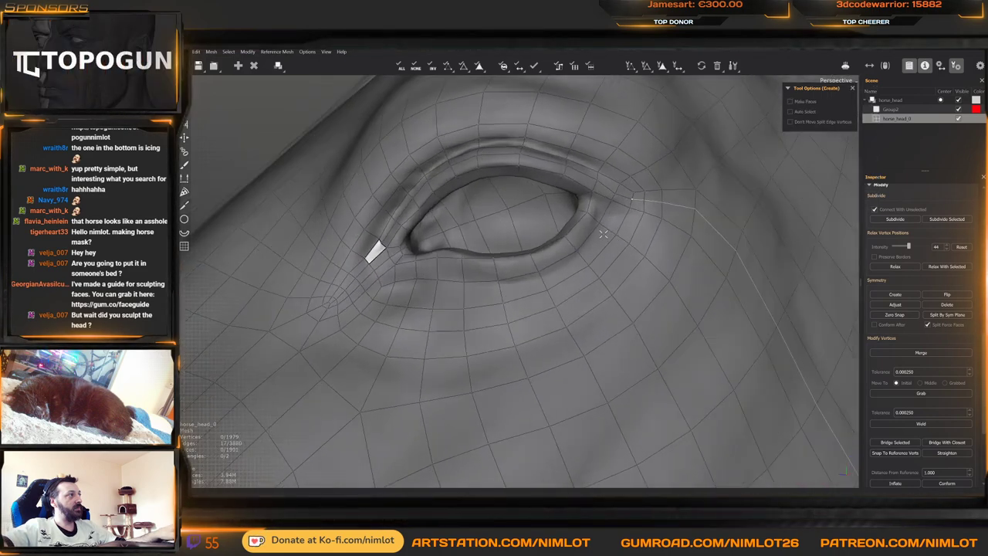
Select the edge rings around the eye and up toward the ear, and cut into the face below the ear base
{"action": "key", "text": "e"}
{"action": "right_click_drag", "start_coordinate": [614, 234], "coordinate": [587, 206], "text": "alt"}
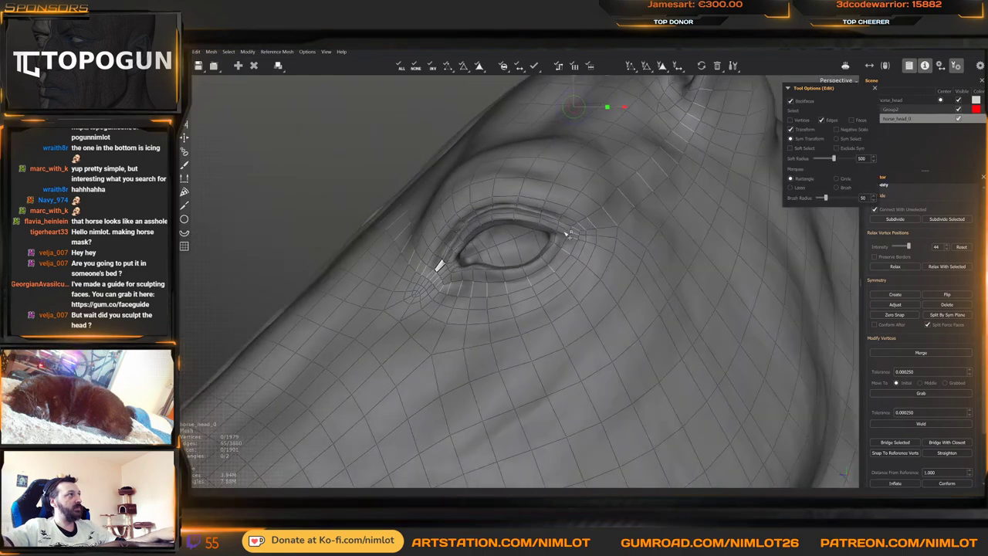
{"action": "middle_click_drag", "start_coordinate": [587, 205], "coordinate": [556, 293], "text": "alt"}
{"action": "right_click_drag", "start_coordinate": [556, 293], "coordinate": [543, 256], "text": "alt"}
{"action": "middle_click_drag", "start_coordinate": [545, 256], "coordinate": [604, 294]}
{"action": "key", "text": "q"}
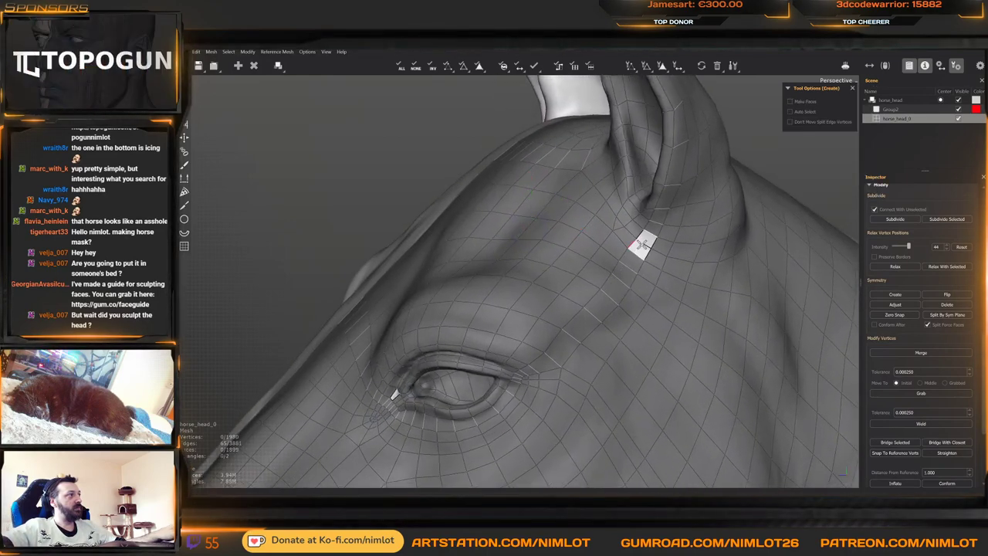
Cut the highlighted face below the ear base and remove the surplus edges around it to redirect the edge flow
{"action": "key", "text": "w"}
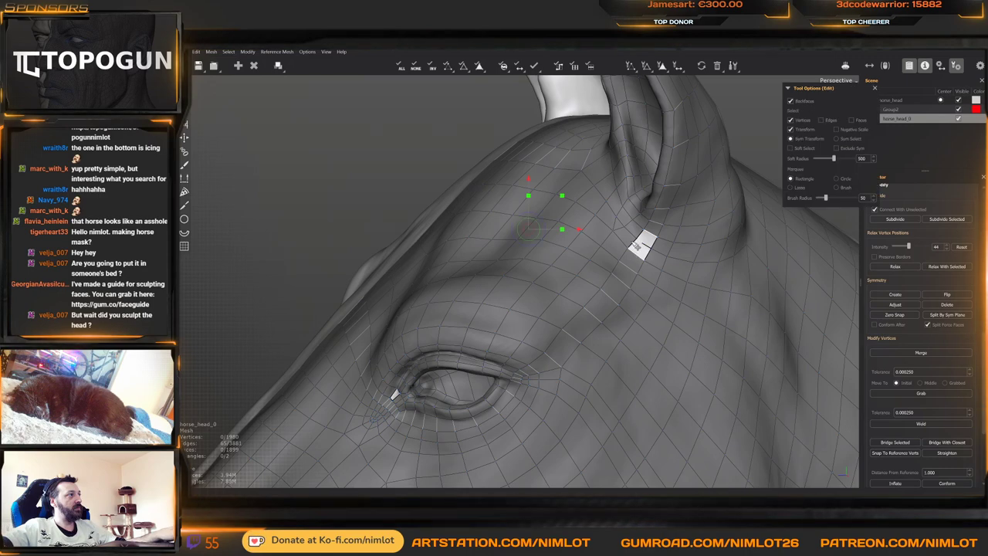
{"action": "scroll", "coordinate": [635, 246], "scroll_direction": "up", "scroll_amount": 3}
{"action": "key", "text": "e"}
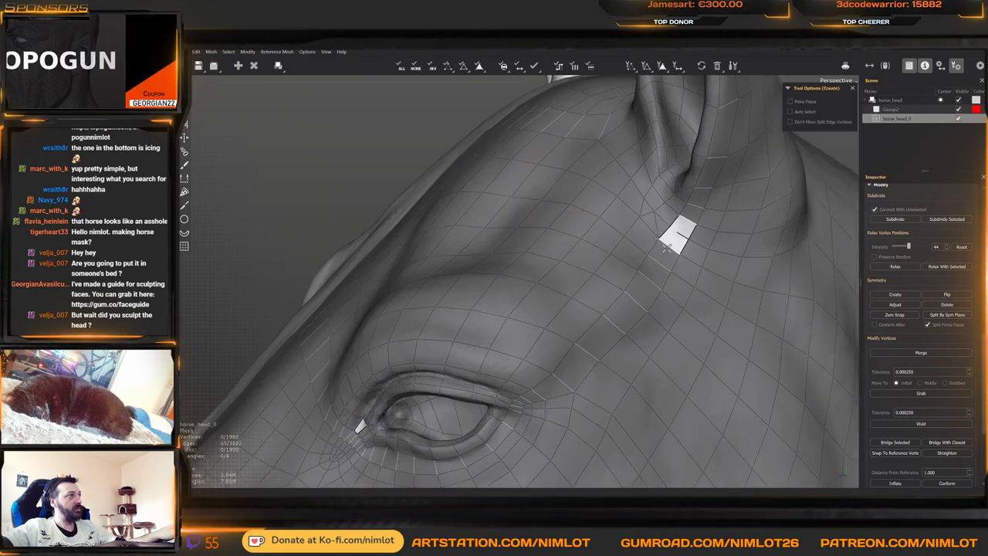
{"action": "key", "text": "e"}
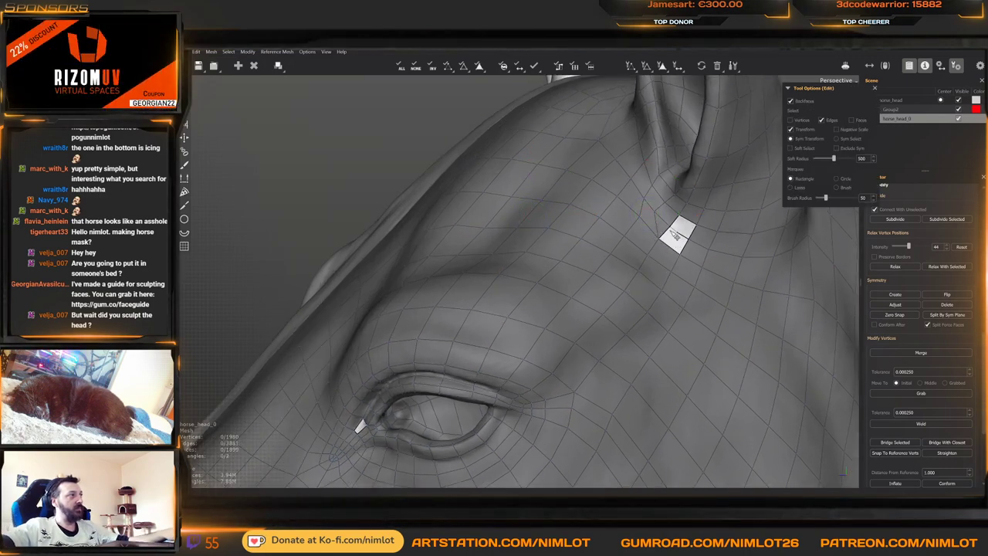
{"action": "key", "text": "e"}
{"action": "middle_click_drag", "start_coordinate": [673, 235], "coordinate": [701, 247]}
{"action": "key", "text": "e"}
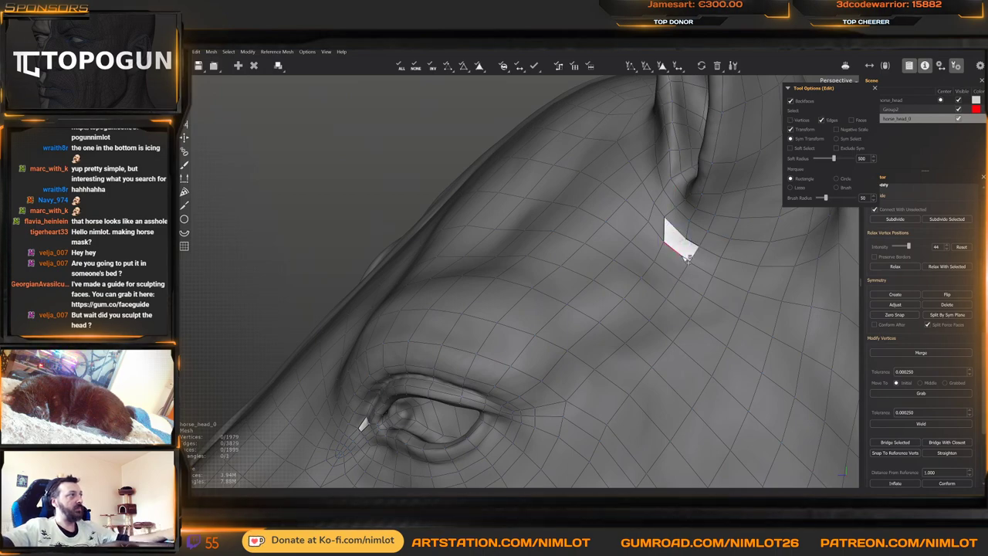
Insert an edge loop from below the ear base around the lower eyelid to the forehead, and close the face at the ear
{"action": "middle_click_drag", "start_coordinate": [690, 239], "coordinate": [598, 276]}
{"action": "right_click_drag", "start_coordinate": [598, 277], "coordinate": [622, 264], "text": "alt"}
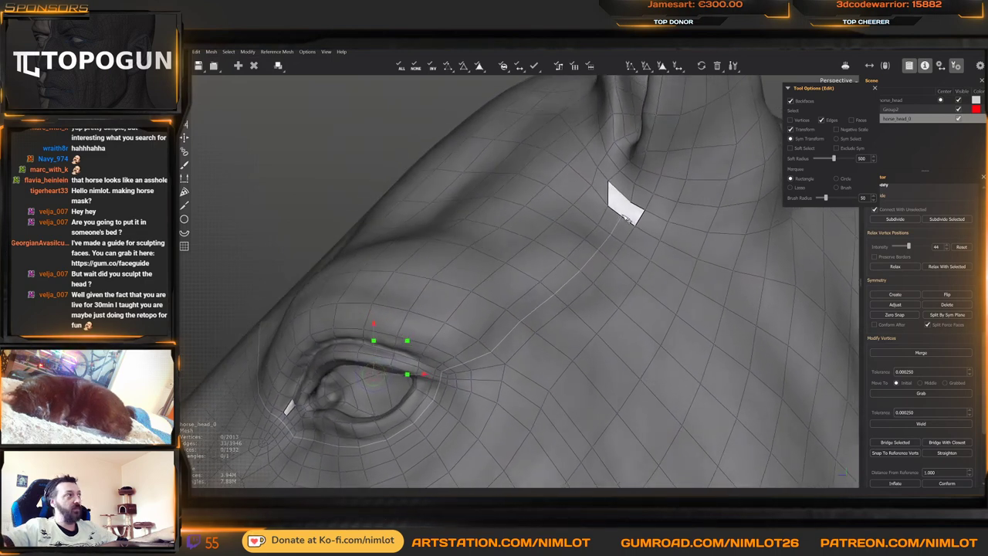
{"action": "key", "text": "w"}
{"action": "left_click", "coordinate": [618, 218]}
{"action": "middle_click_drag", "start_coordinate": [618, 219], "coordinate": [594, 224]}
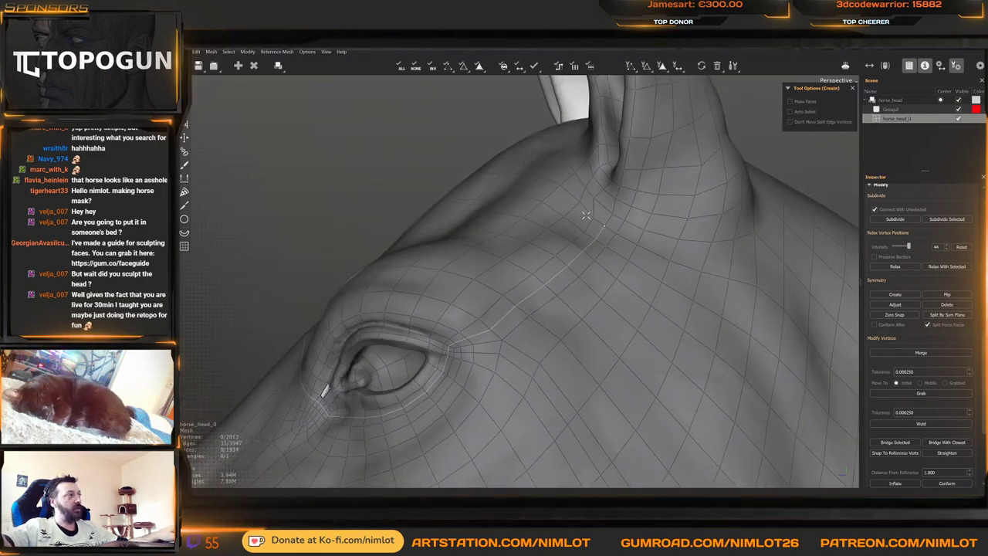
Even out the new edge loop between the ear base and the eye's rear corner with the Move brush
{"action": "key", "text": "b"}
{"action": "left_click_drag", "start_coordinate": [505, 316], "coordinate": [511, 311]}
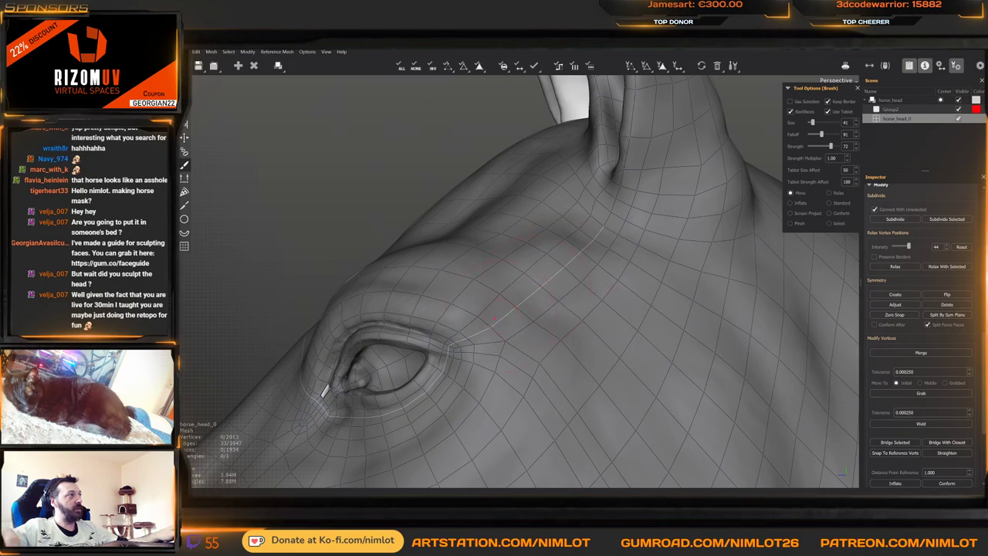
{"action": "mouse_move", "coordinate": [494, 332]}
{"action": "middle_mouse_down"}
{"action": "mouse_move", "coordinate": [523, 339]}
{"action": "mouse_move", "coordinate": [551, 292]}
{"action": "middle_mouse_up"}
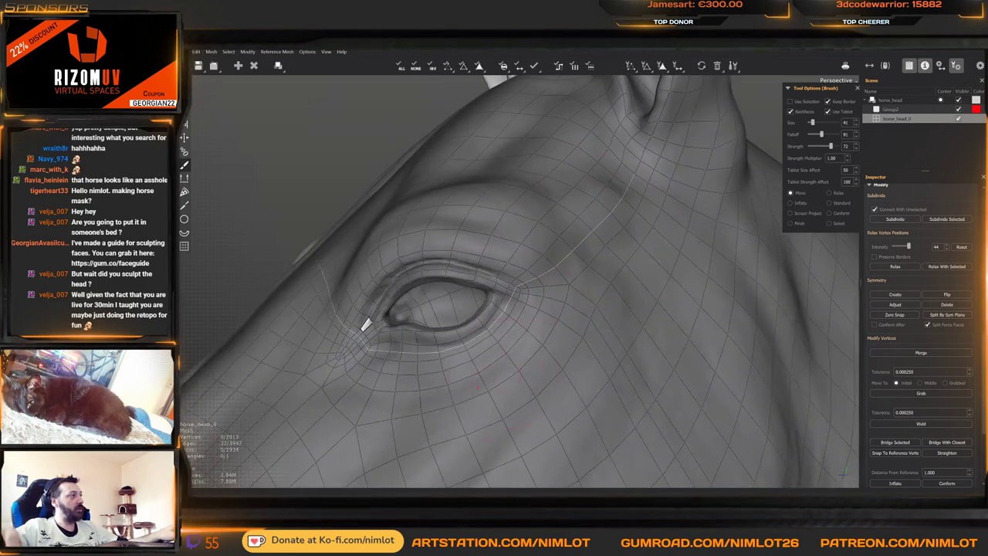
{"action": "middle_click_drag", "start_coordinate": [366, 324], "coordinate": [447, 266]}
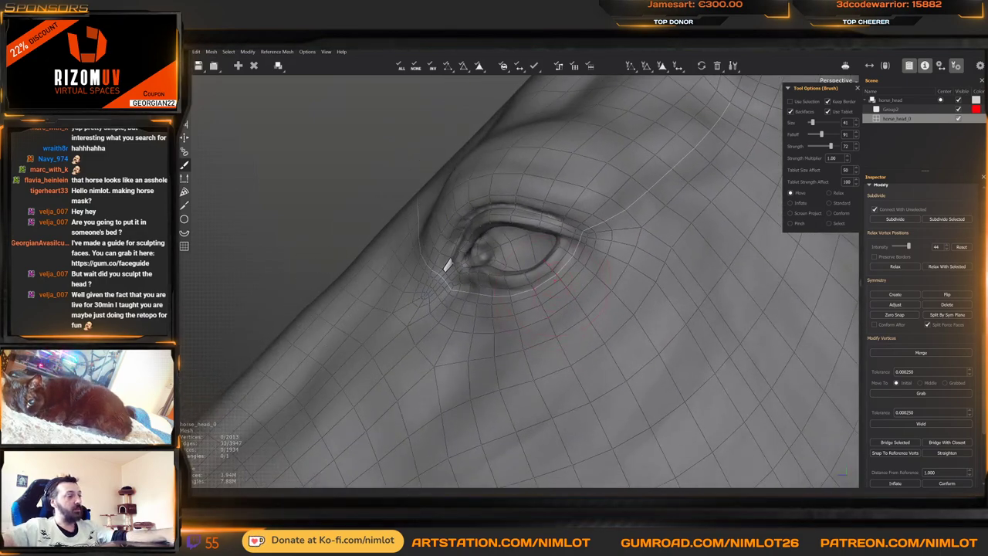
{"action": "key", "text": "p"}
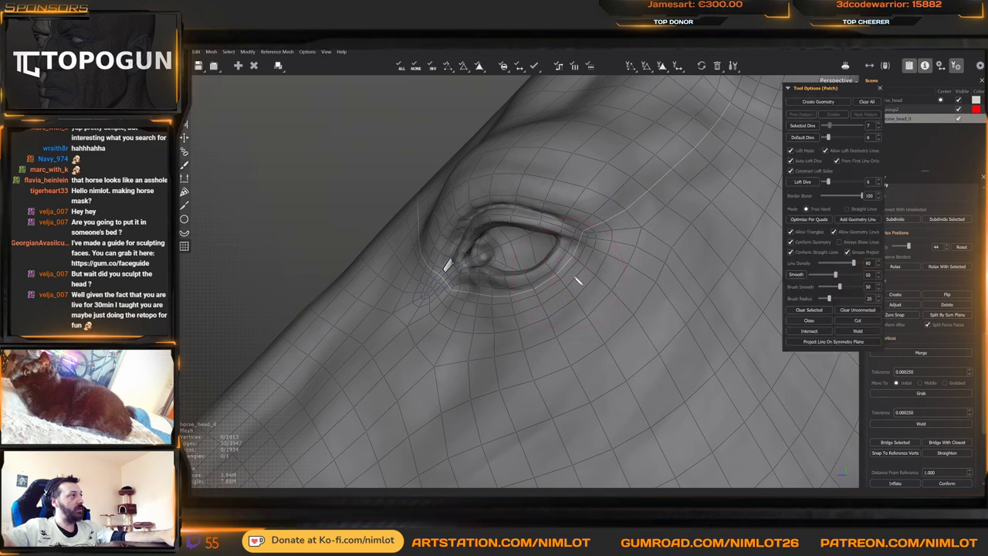
{"action": "key", "text": "b"}
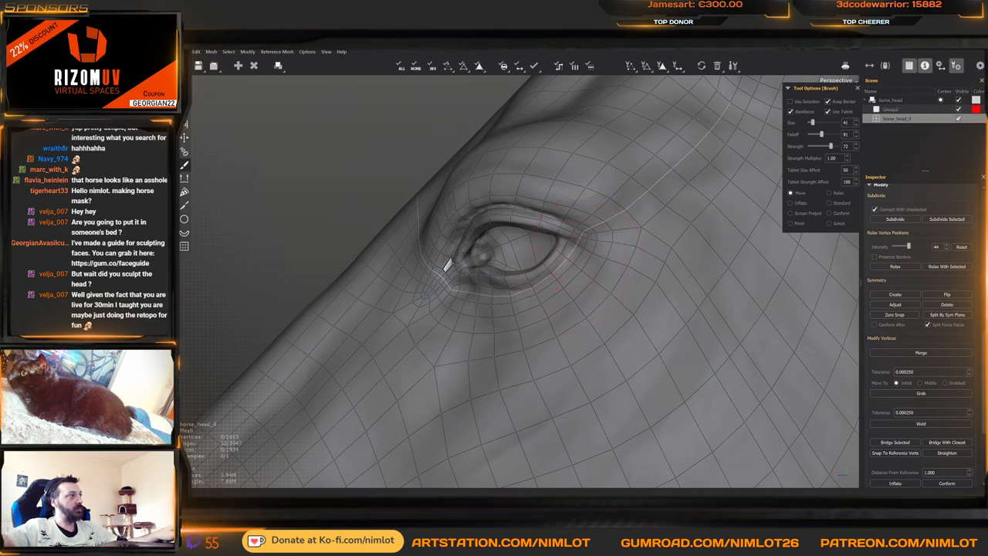
Adjust the vertices around the lower eyelid, the eye's front corner and the forehead midline with the Move brush
{"action": "left_click_drag", "start_coordinate": [446, 270], "coordinate": [438, 271], "text": "alt"}
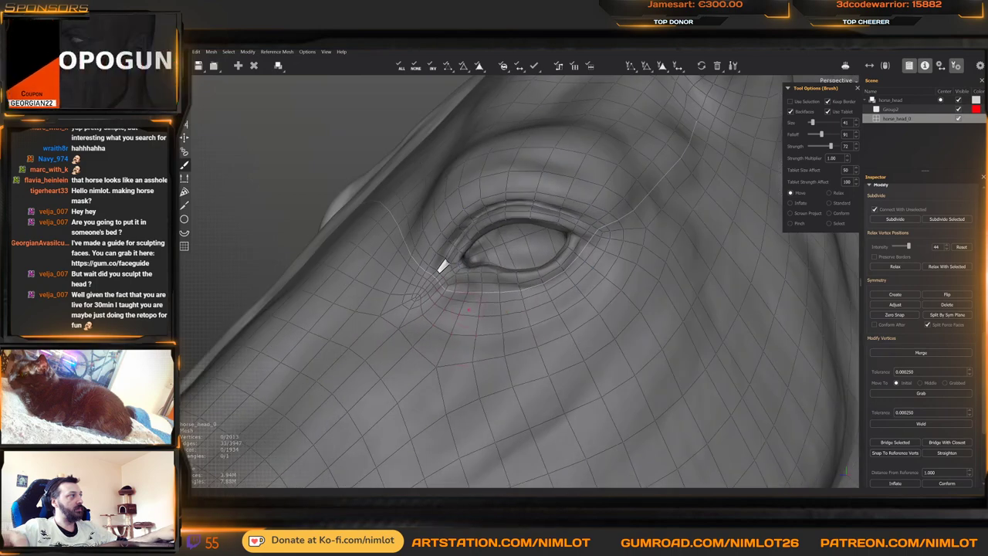
{"action": "right_click_drag", "start_coordinate": [438, 271], "coordinate": [412, 269], "text": "alt"}
{"action": "scroll", "coordinate": [416, 262], "scroll_direction": "up", "scroll_amount": 3}
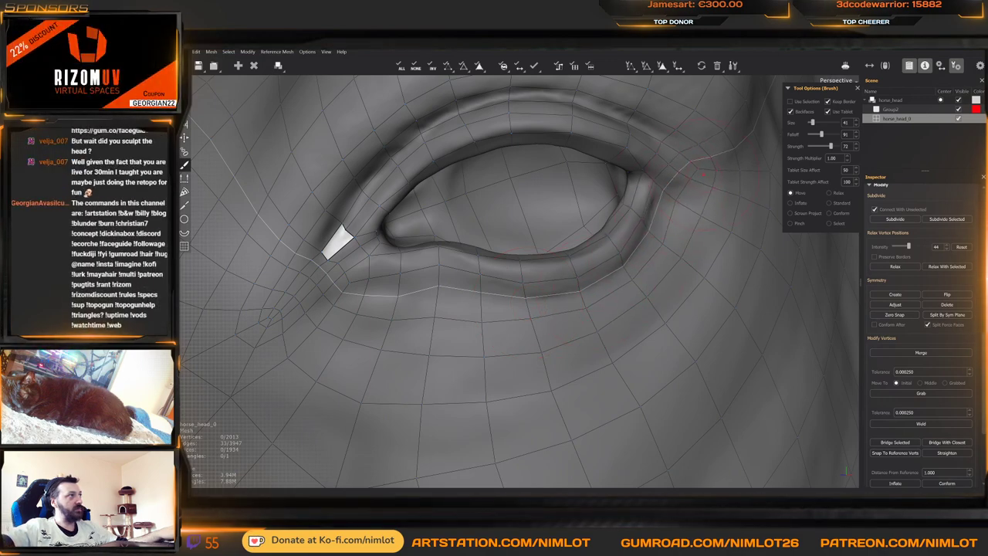
{"action": "left_click_drag", "start_coordinate": [703, 174], "coordinate": [641, 201], "text": "alt"}
{"action": "scroll", "coordinate": [634, 201], "scroll_direction": "down", "scroll_amount": 3}
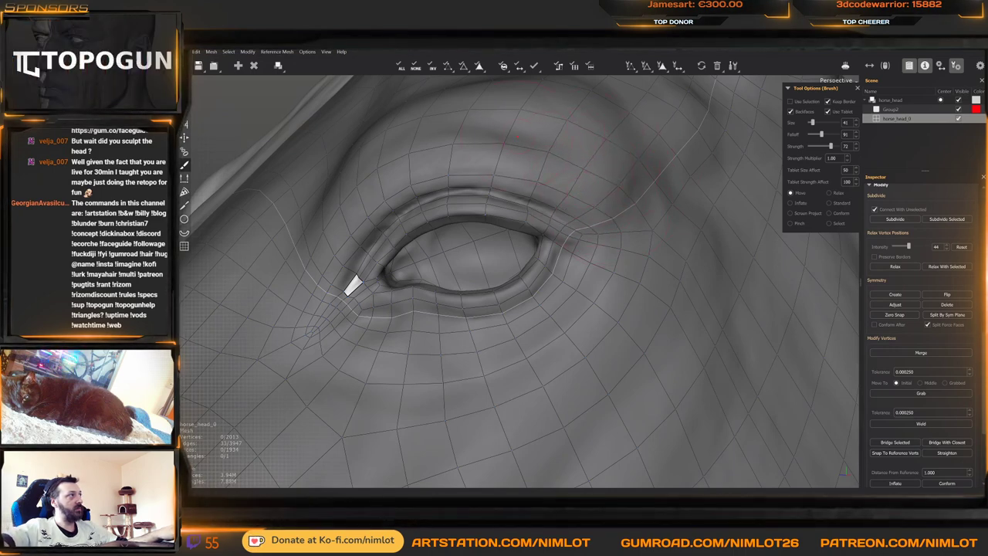
{"action": "middle_click_drag", "start_coordinate": [353, 286], "coordinate": [413, 284]}
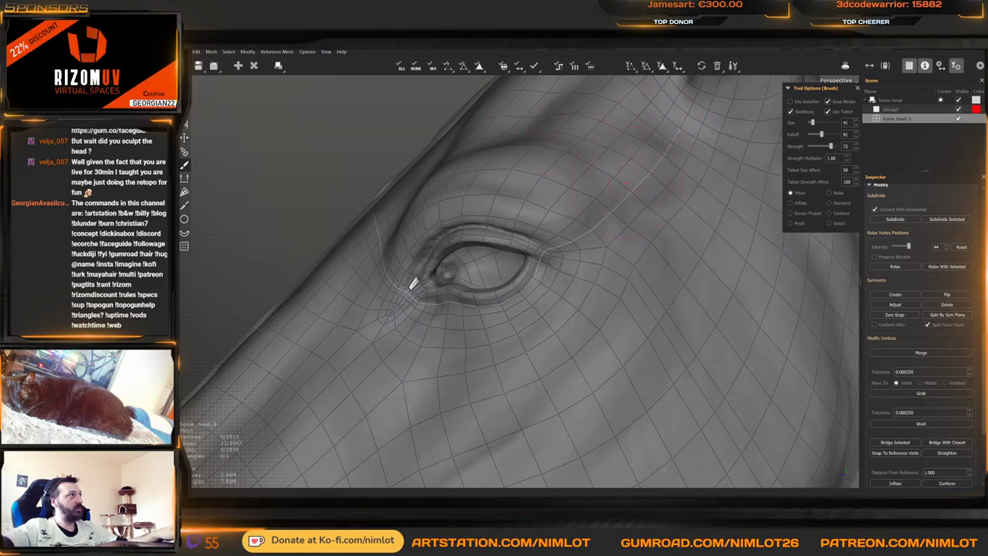
{"action": "middle_click_drag", "start_coordinate": [413, 284], "coordinate": [619, 247]}
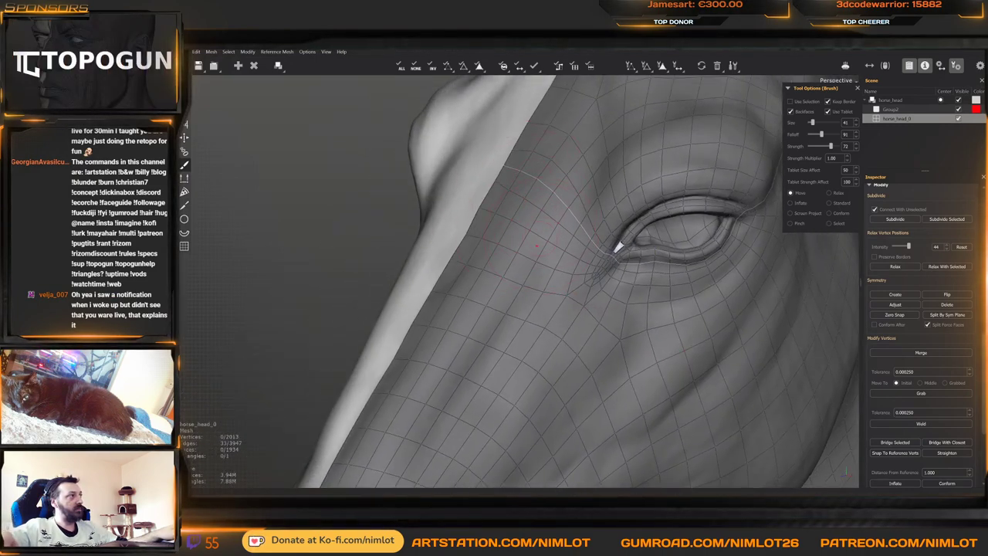
{"action": "key", "text": "w"}
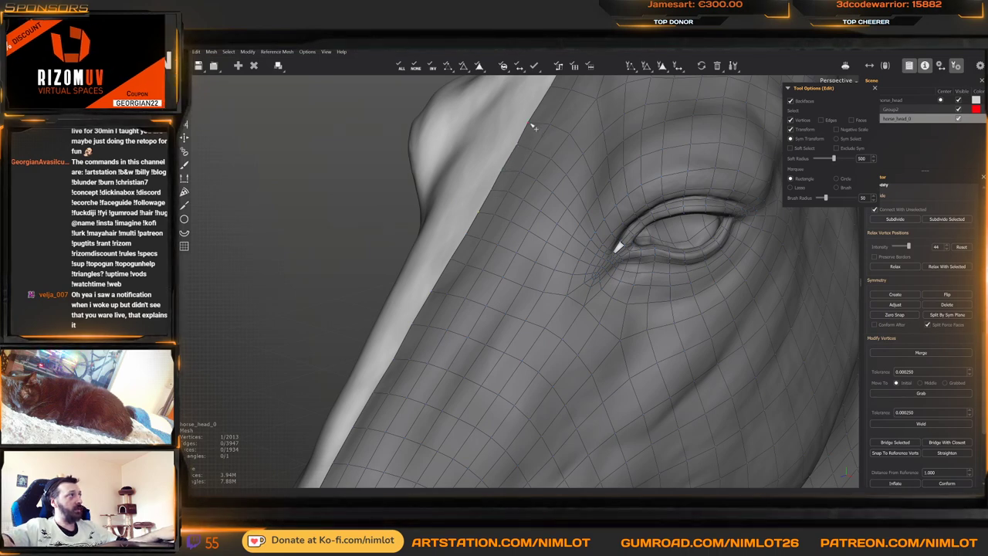
{"action": "key", "text": "b"}
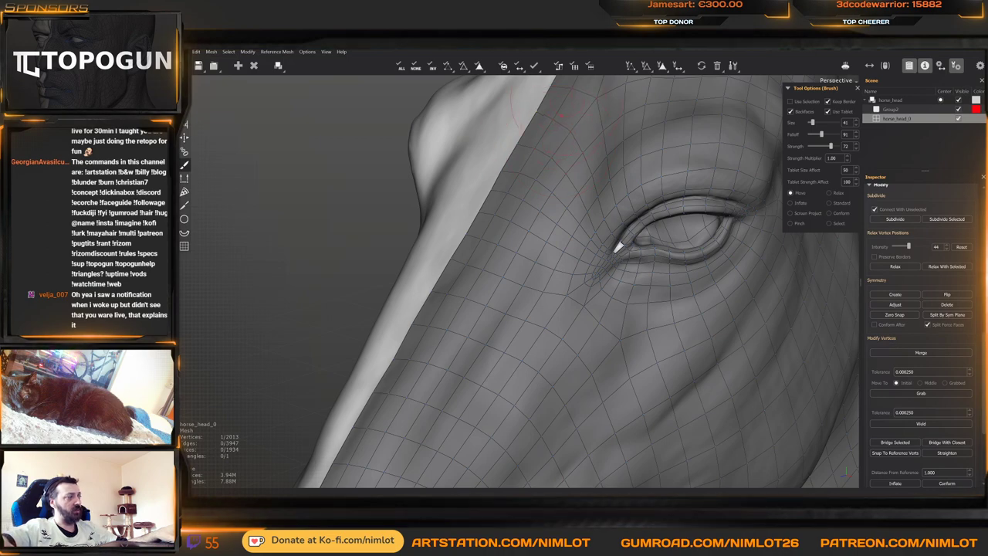
Cut the remaining non-quad face at the eye's front corner so its edges connect into the surrounding loops
{"action": "mouse_move", "coordinate": [615, 251]}
{"action": "left_mouse_down", "text": "alt"}
{"action": "mouse_move", "coordinate": [584, 194]}
{"action": "mouse_move", "coordinate": [600, 169]}
{"action": "left_mouse_up", "text": "alt"}
{"action": "key", "text": "q"}
{"action": "middle_click_drag", "start_coordinate": [606, 168], "coordinate": [584, 180]}
{"action": "key", "text": "q"}
{"action": "middle_click_drag", "start_coordinate": [555, 217], "coordinate": [659, 149]}
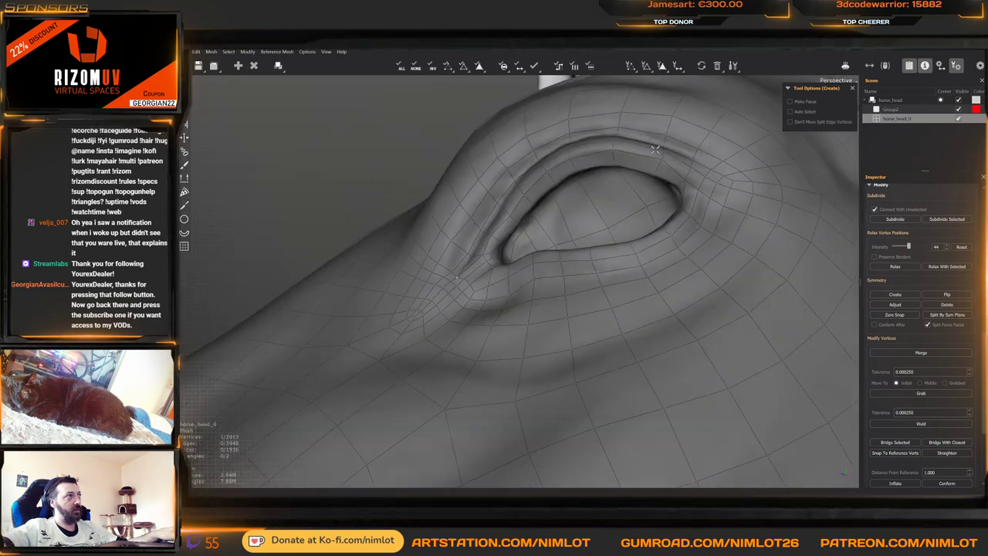
Cut new edges through the inner eyelid faces at the eye's rear corner, from the eyeball rim to the outer lid
{"action": "key", "text": "w"}
{"action": "middle_click_drag", "start_coordinate": [692, 180], "coordinate": [684, 214]}
{"action": "key", "text": "q"}
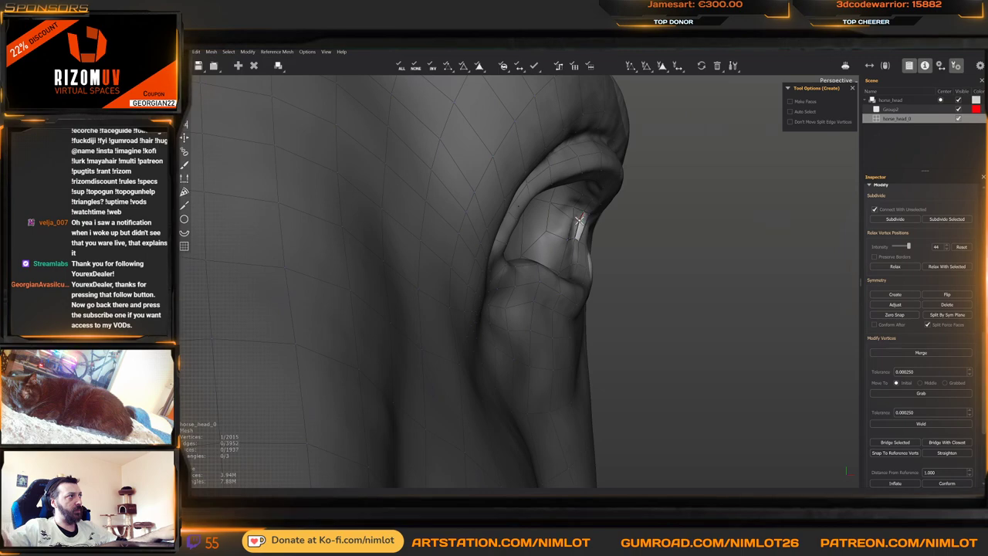
{"action": "left_click_drag", "start_coordinate": [580, 220], "coordinate": [516, 208], "text": "alt"}
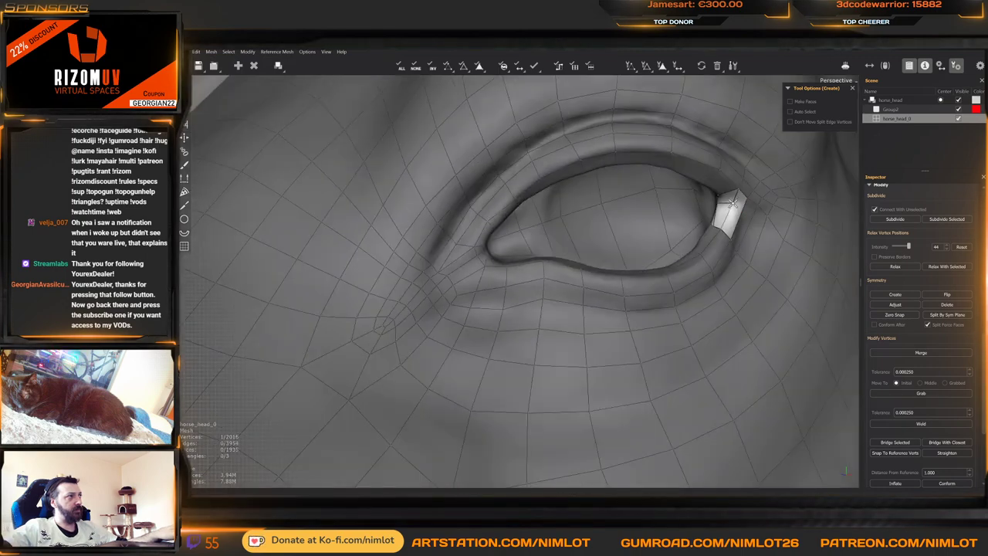
{"action": "left_click_drag", "start_coordinate": [733, 203], "coordinate": [666, 219], "text": "alt"}
{"action": "right_click_drag", "start_coordinate": [666, 218], "coordinate": [757, 199], "text": "alt"}
{"action": "left_click_drag", "start_coordinate": [757, 200], "coordinate": [733, 194], "text": "alt"}
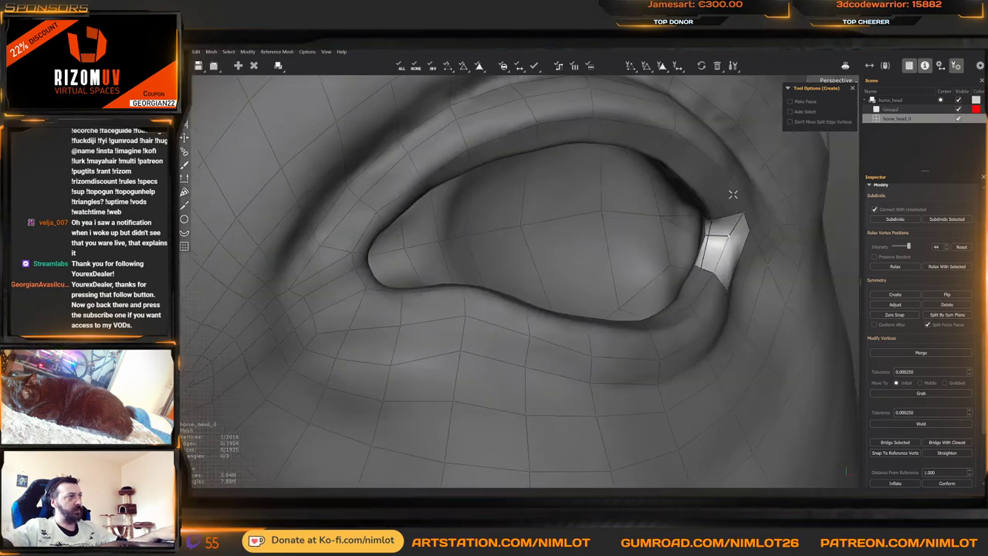
{"action": "middle_click_drag", "start_coordinate": [733, 195], "coordinate": [596, 292]}
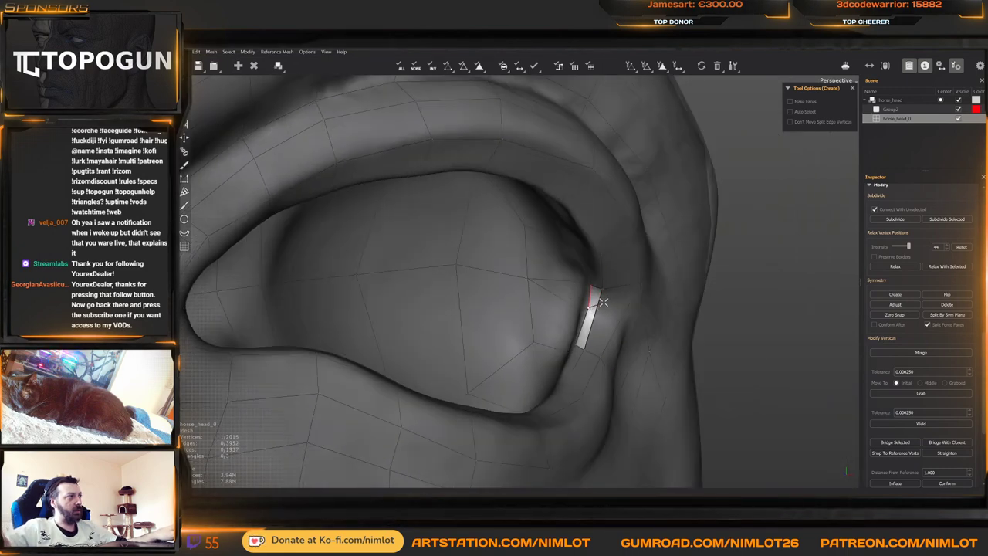
{"action": "left_click", "coordinate": [597, 309]}
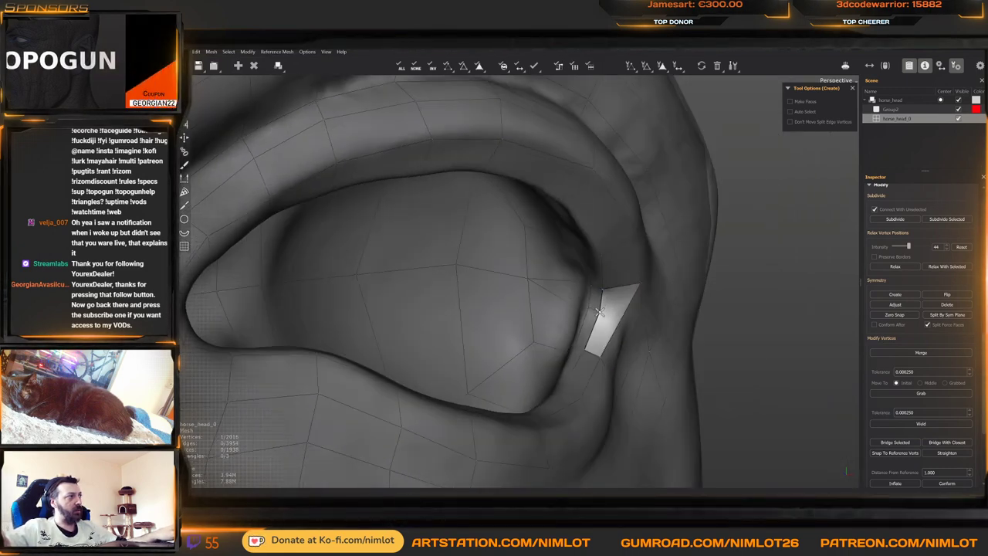
{"action": "middle_click_drag", "start_coordinate": [599, 311], "coordinate": [626, 152]}
{"action": "left_click", "coordinate": [626, 152]}
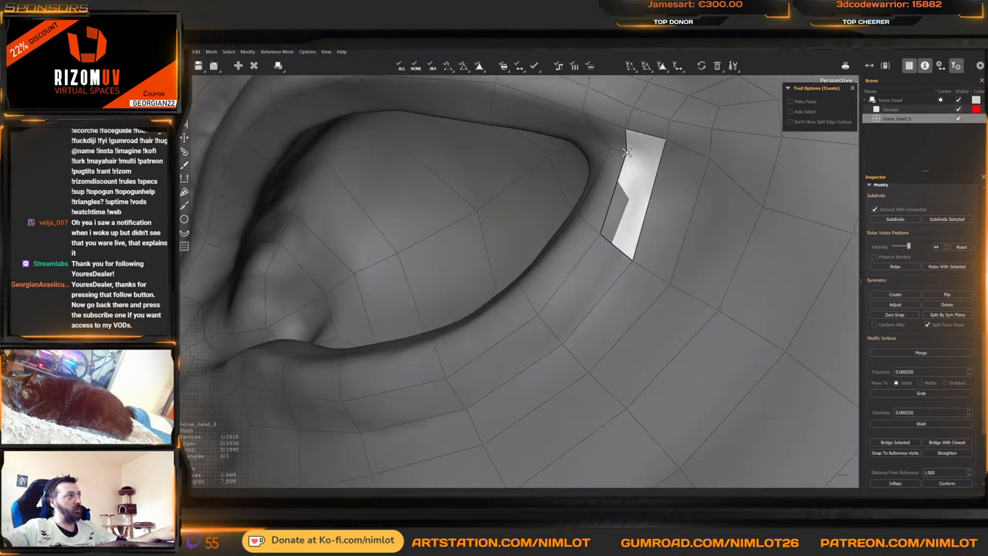
Insert an edge loop from the eye's rear corner down across the cheek to the jaw
{"action": "scroll", "coordinate": [640, 204], "scroll_direction": "down", "scroll_amount": 10}
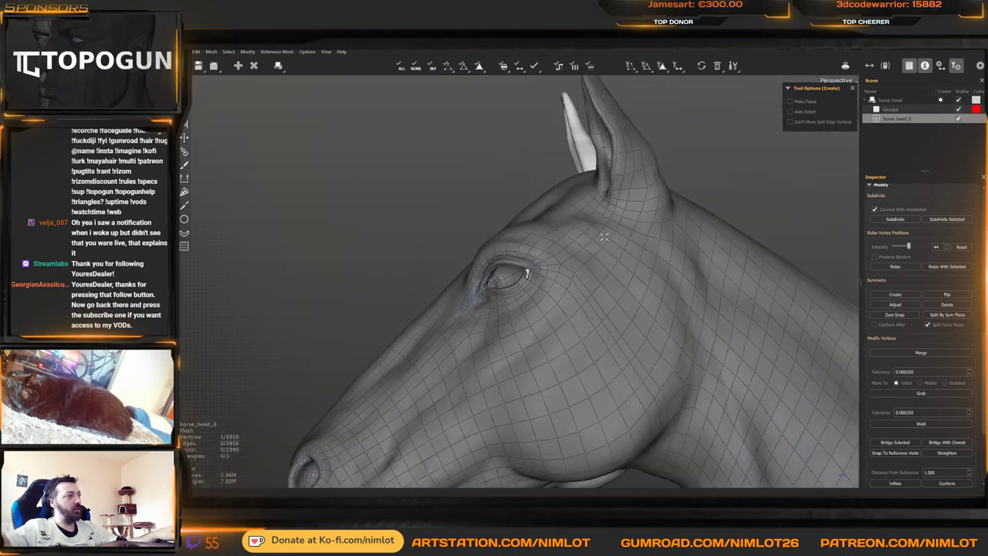
{"action": "middle_click_drag", "start_coordinate": [571, 186], "coordinate": [534, 175]}
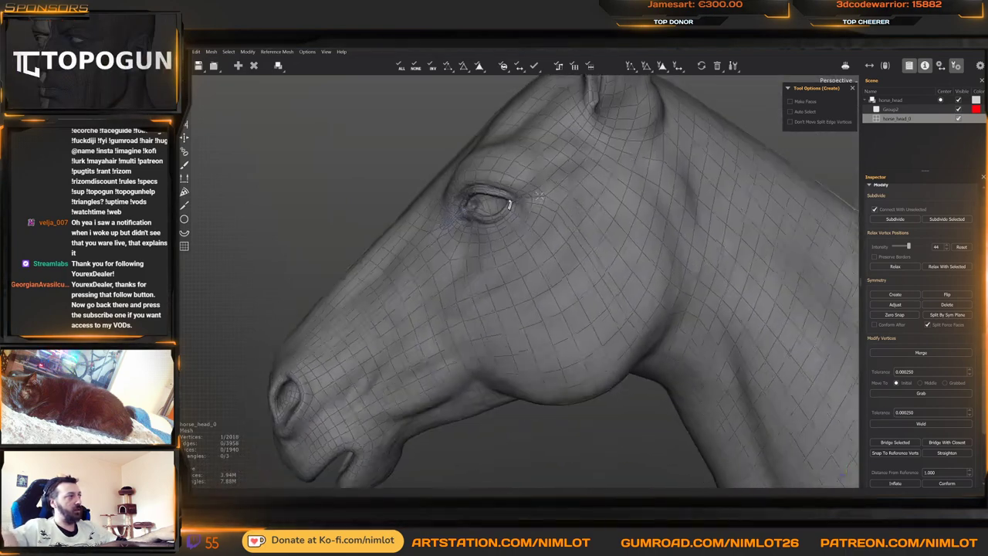
{"action": "scroll", "coordinate": [532, 167], "scroll_direction": "up", "scroll_amount": 4}
{"action": "left_click_drag", "start_coordinate": [532, 168], "coordinate": [523, 159], "text": "alt"}
{"action": "key", "text": "q"}
{"action": "left_click", "coordinate": [515, 147]}
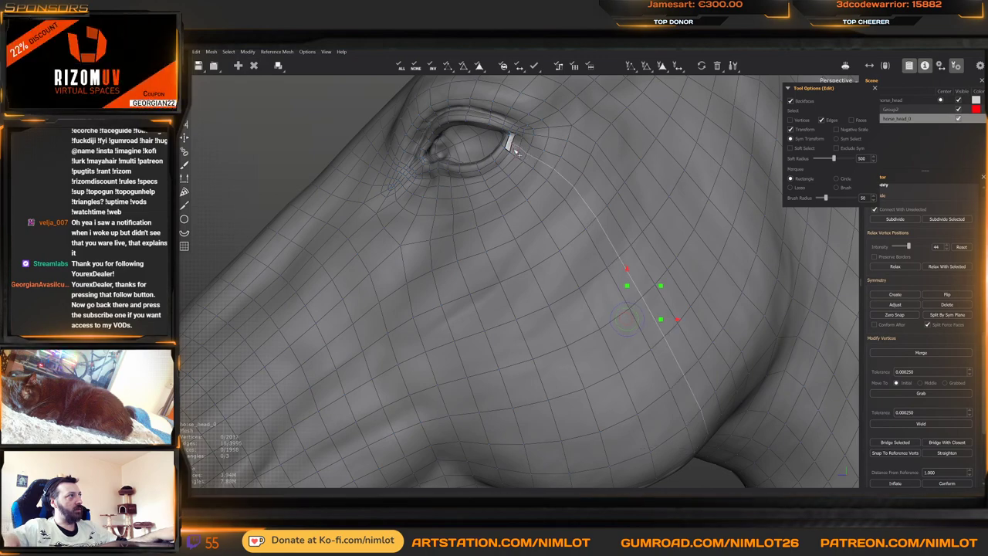
{"action": "key", "text": "c"}
{"action": "left_click_drag", "start_coordinate": [516, 149], "coordinate": [555, 183], "text": "alt"}
{"action": "key", "text": "b"}
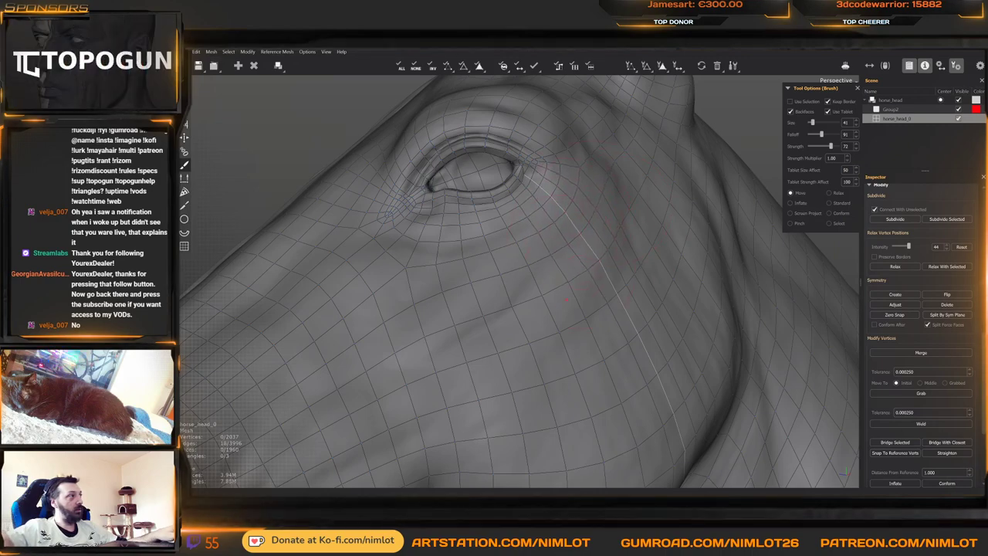
Examine the new cheek loop and the edge flow of the whole head from the side and from below
{"action": "middle_click_drag", "start_coordinate": [566, 299], "coordinate": [609, 306]}
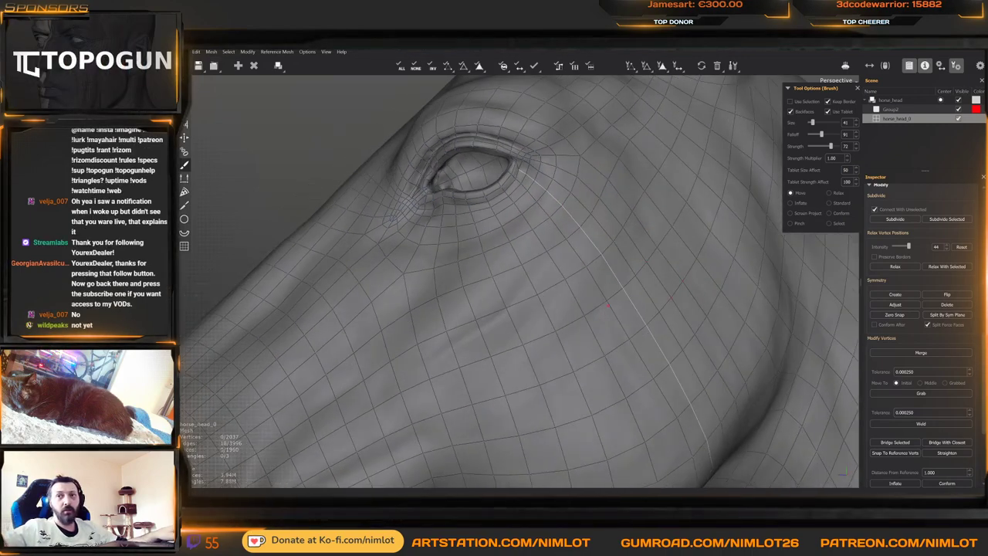
{"action": "scroll", "coordinate": [608, 306], "scroll_direction": "down", "scroll_amount": 5}
{"action": "left_click_drag", "start_coordinate": [608, 306], "coordinate": [561, 293], "text": "alt"}
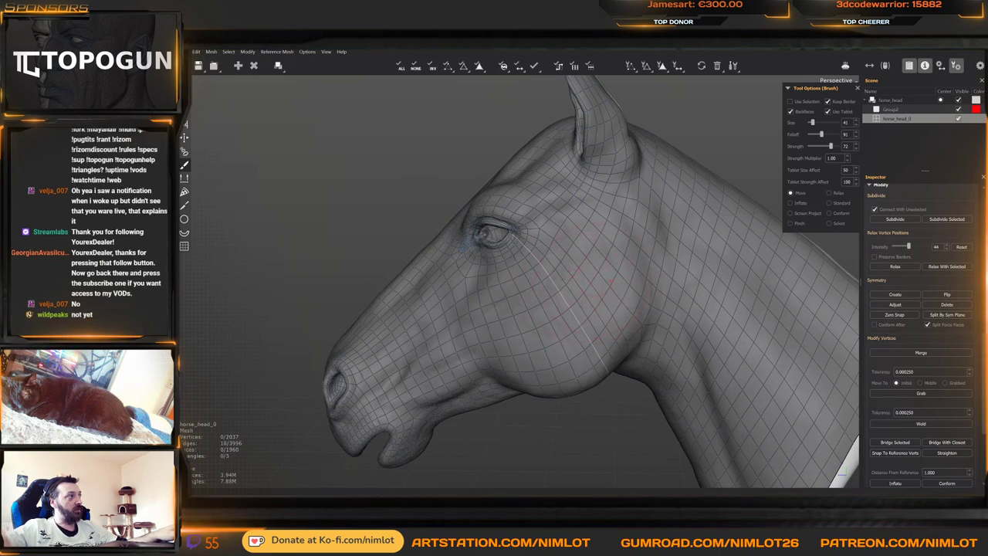
{"action": "left_click_drag", "start_coordinate": [595, 292], "coordinate": [538, 256], "text": "alt"}
{"action": "scroll", "coordinate": [538, 256], "scroll_direction": "up", "scroll_amount": 2}
{"action": "middle_click_drag", "start_coordinate": [539, 255], "coordinate": [577, 327]}
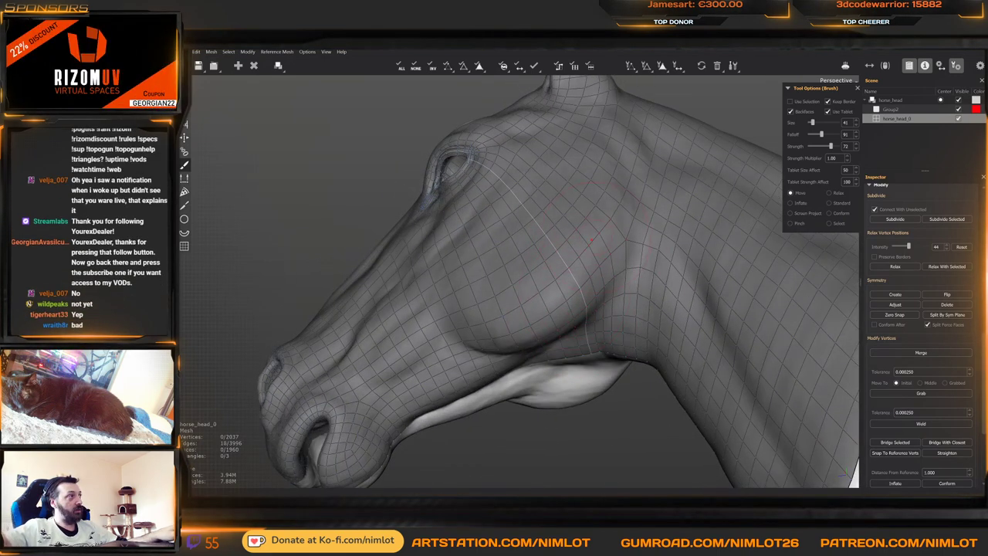
{"action": "left_click_drag", "start_coordinate": [566, 178], "coordinate": [574, 207], "text": "alt"}
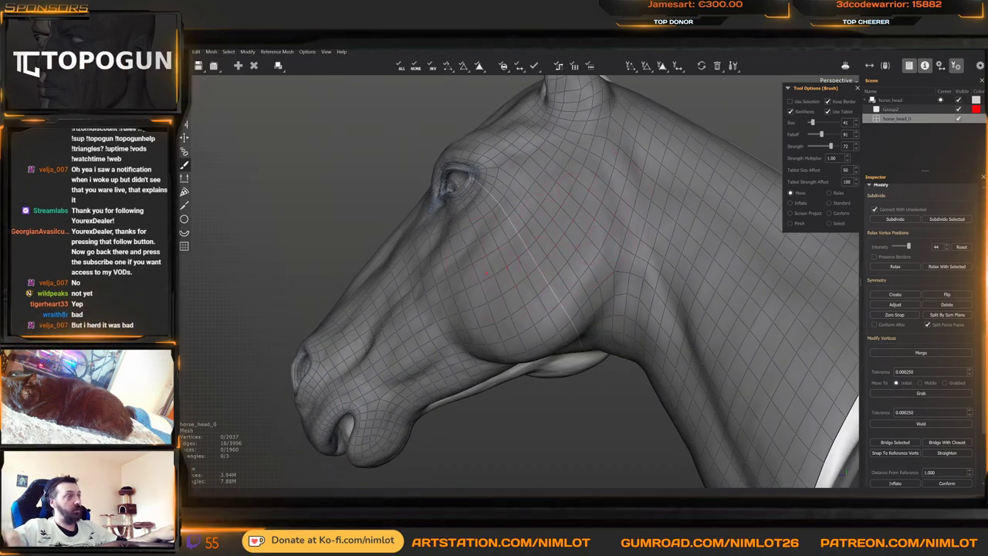
{"action": "middle_click_drag", "start_coordinate": [494, 272], "coordinate": [545, 267]}
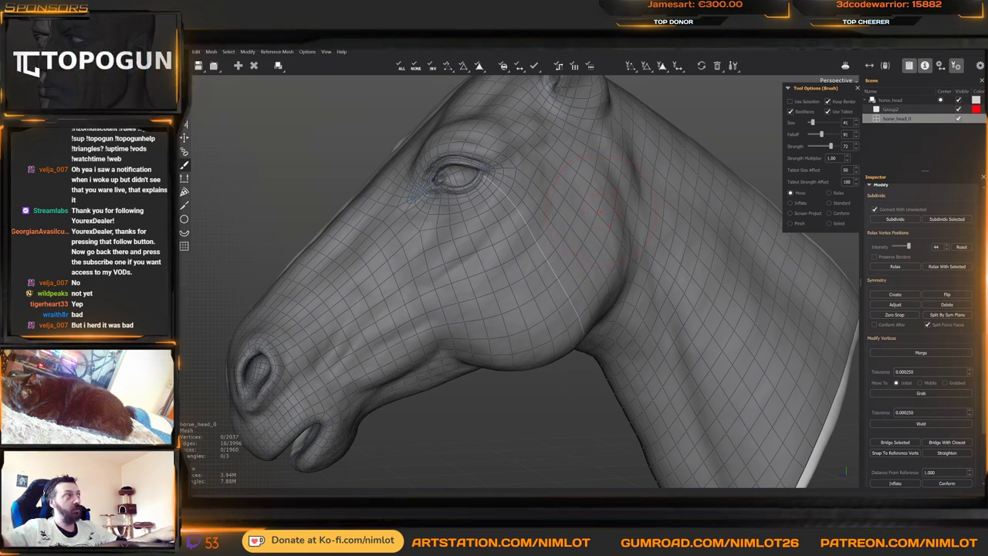
{"action": "left_click_drag", "start_coordinate": [601, 213], "coordinate": [540, 224], "text": "alt"}
{"action": "middle_click_drag", "start_coordinate": [463, 229], "coordinate": [538, 251], "text": "alt"}
{"action": "right_click_drag", "start_coordinate": [494, 251], "coordinate": [557, 251], "text": "alt"}
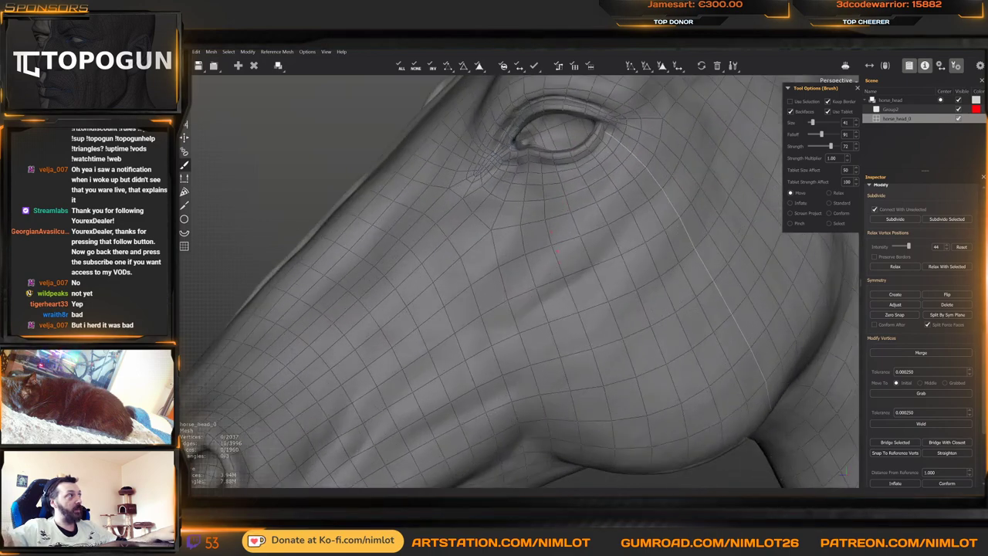
Merge away the surplus edges between the eye's front corner and the small pole on the snout side
{"action": "mouse_move", "coordinate": [557, 250]}
{"action": "left_mouse_down", "text": "alt"}
{"action": "mouse_move", "coordinate": [629, 258]}
{"action": "mouse_move", "coordinate": [529, 235]}
{"action": "left_mouse_up", "text": "alt"}
{"action": "key", "text": "q"}
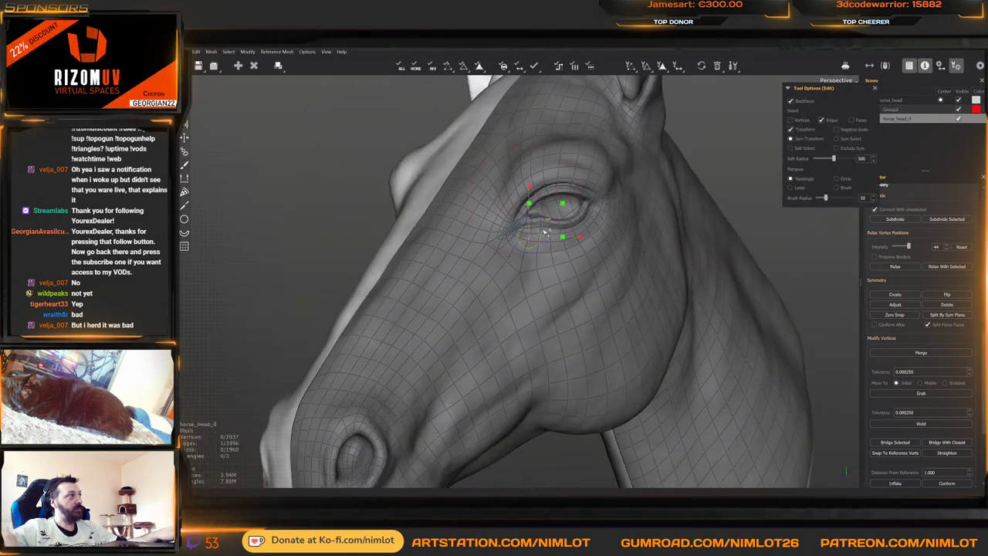
{"action": "scroll", "coordinate": [523, 265], "scroll_direction": "up", "scroll_amount": 8}
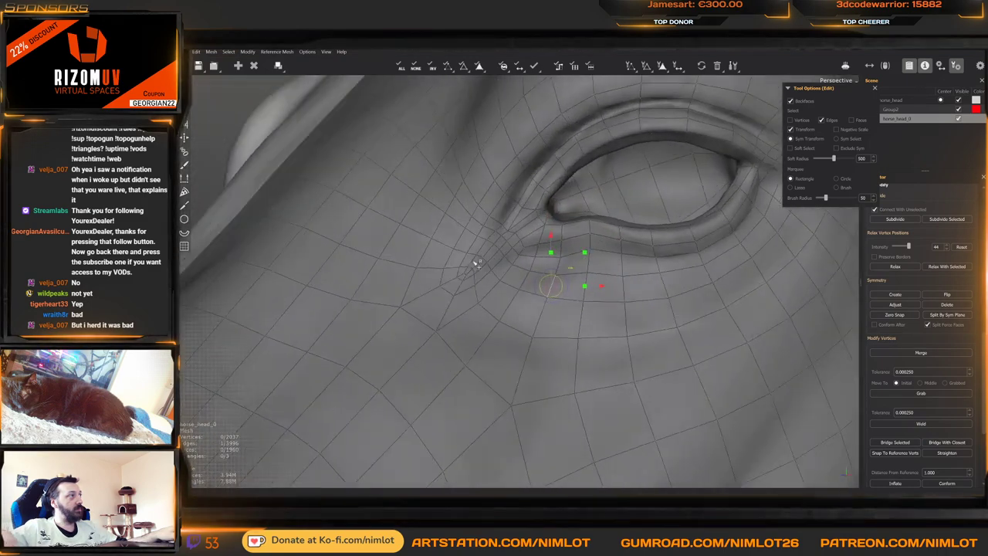
{"action": "middle_click_drag", "start_coordinate": [476, 262], "coordinate": [461, 305]}
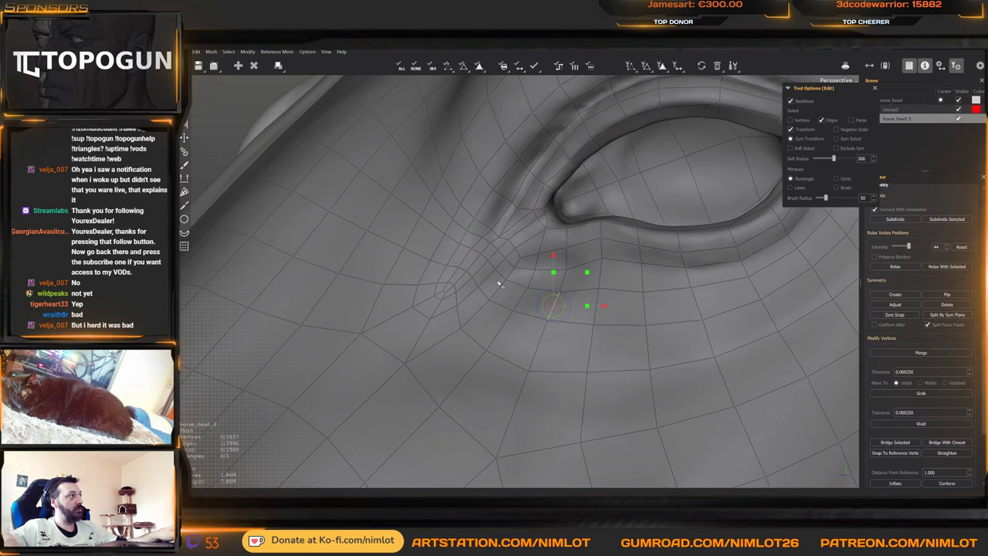
{"action": "middle_click_drag", "start_coordinate": [514, 263], "coordinate": [494, 249]}
{"action": "left_click_drag", "start_coordinate": [505, 240], "coordinate": [509, 244]}
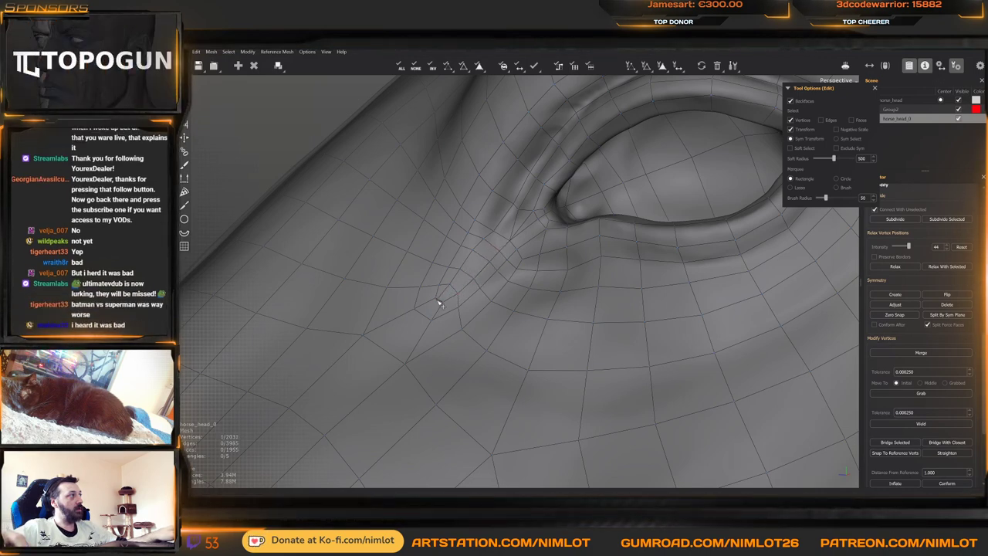
Merge more extra vertices below the eye's front corner and even out the surrounding faces around the small pole
{"action": "middle_click_drag", "start_coordinate": [437, 302], "coordinate": [460, 292]}
{"action": "left_click_drag", "start_coordinate": [469, 275], "coordinate": [456, 284]}
{"action": "middle_click_drag", "start_coordinate": [461, 284], "coordinate": [439, 289]}
{"action": "key", "text": "b"}
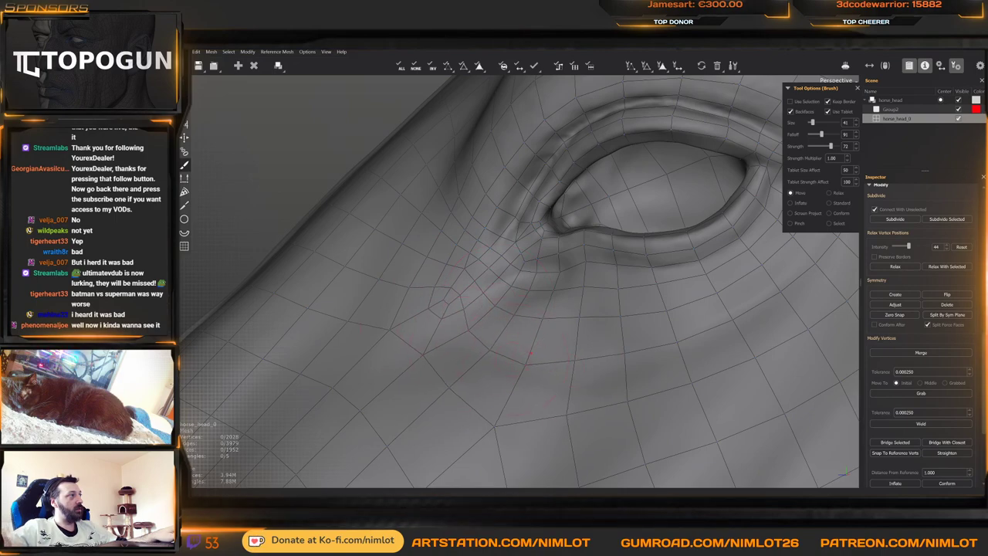
{"action": "middle_click_drag", "start_coordinate": [540, 352], "coordinate": [568, 347]}
{"action": "scroll", "coordinate": [525, 340], "scroll_direction": "down", "scroll_amount": 5}
{"action": "mouse_move", "coordinate": [471, 328]}
{"action": "middle_mouse_down"}
{"action": "mouse_move", "coordinate": [502, 328]}
{"action": "mouse_move", "coordinate": [479, 324]}
{"action": "middle_mouse_up"}
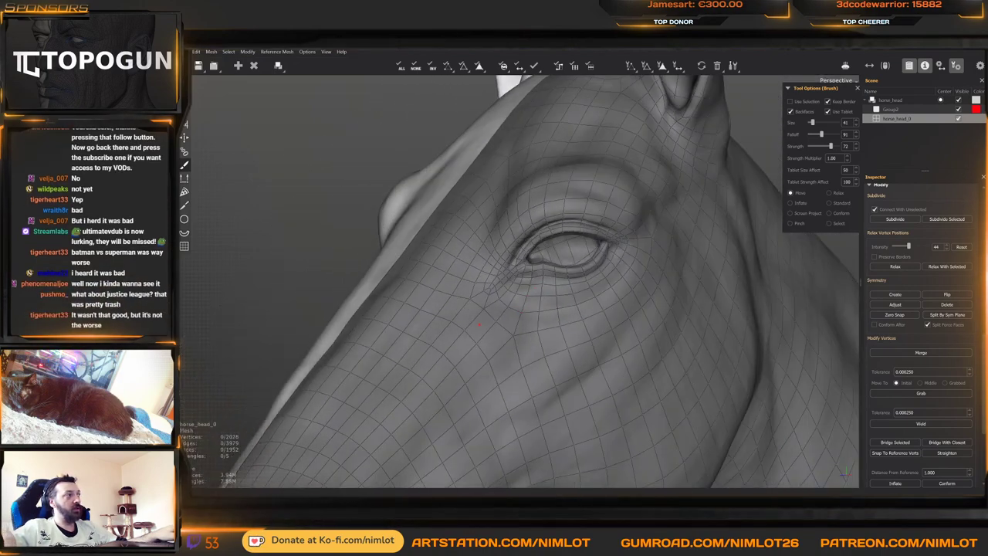
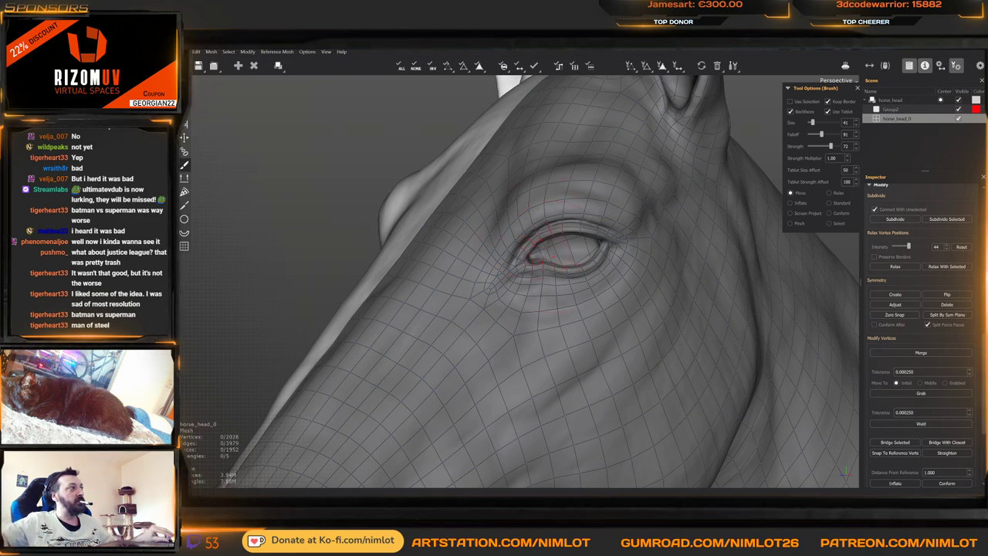
Insert an edge loop around the eyelid rim through the ring of edges between the eyeball and the outer lid
{"action": "scroll", "coordinate": [544, 255], "scroll_direction": "up", "scroll_amount": 2}
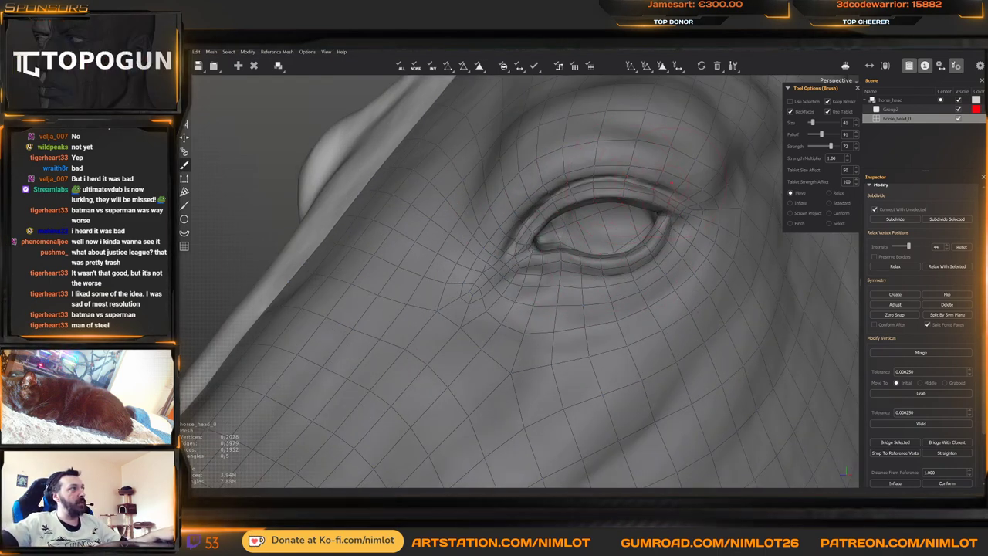
{"action": "mouse_move", "coordinate": [679, 210]}
{"action": "left_mouse_down", "text": "alt"}
{"action": "mouse_move", "coordinate": [695, 223]}
{"action": "mouse_move", "coordinate": [705, 198]}
{"action": "mouse_move", "coordinate": [775, 218]}
{"action": "left_mouse_up", "text": "alt"}
{"action": "key", "text": "w"}
{"action": "right_click_drag", "start_coordinate": [775, 218], "coordinate": [705, 262], "text": "alt"}
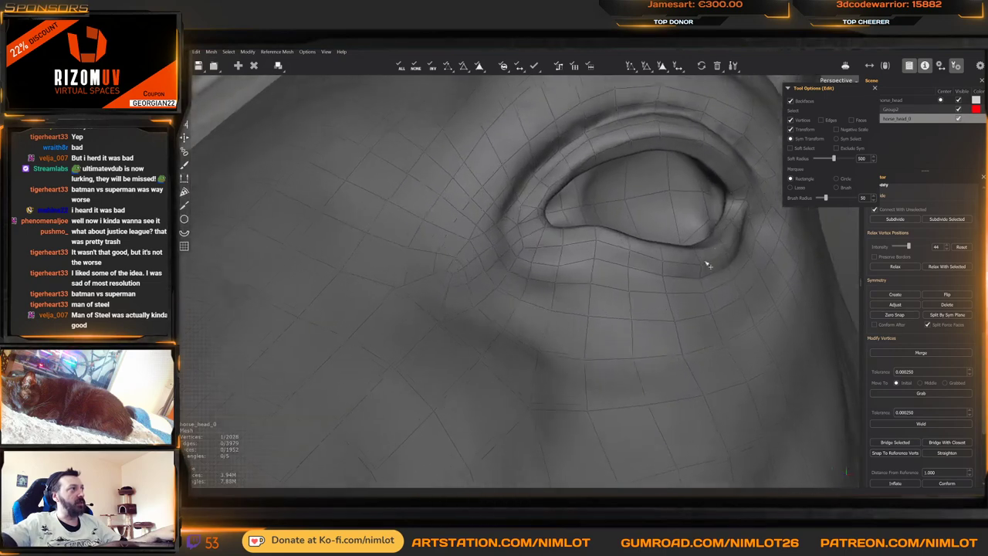
{"action": "key", "text": "f"}
{"action": "left_click_drag", "start_coordinate": [744, 217], "coordinate": [514, 315], "text": "alt"}
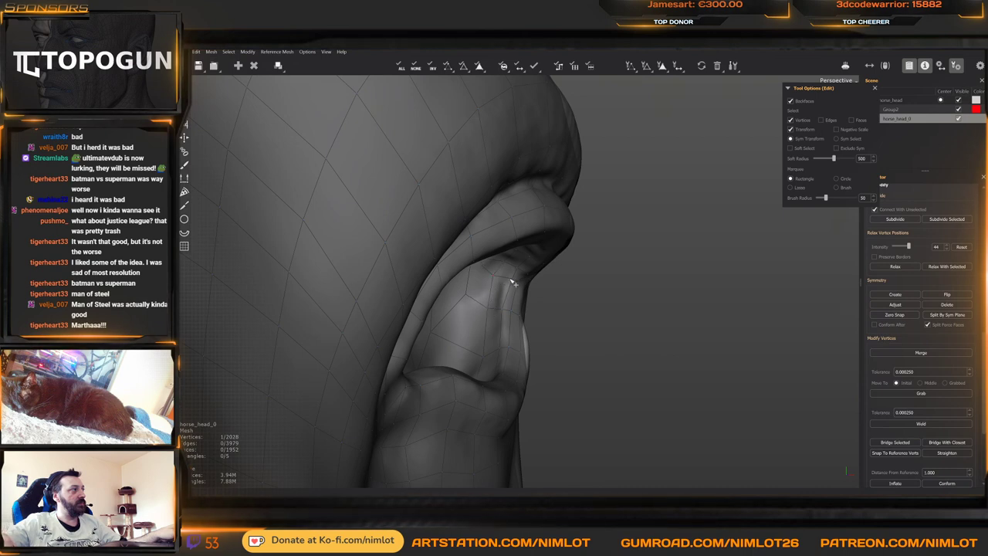
{"action": "left_click_drag", "start_coordinate": [505, 283], "coordinate": [506, 313], "text": "alt"}
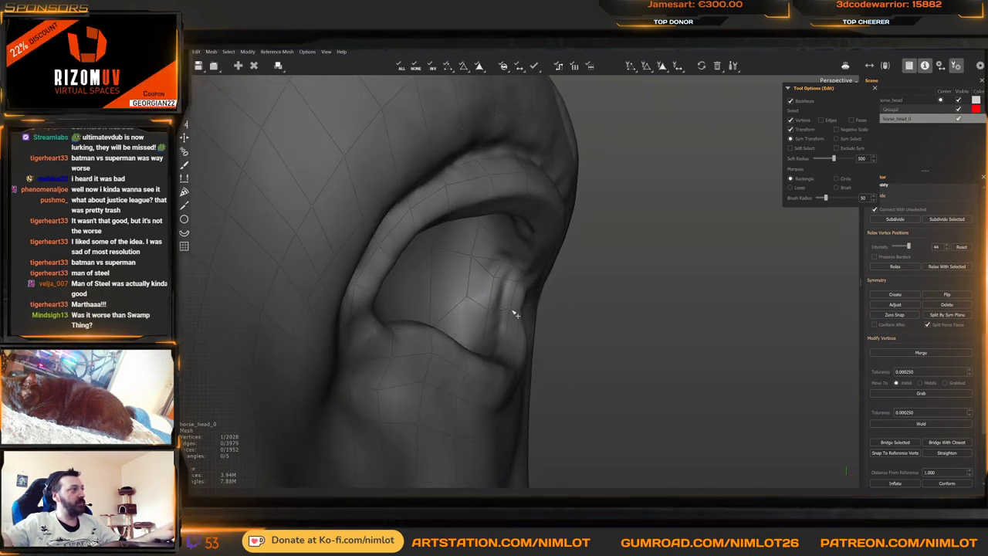
{"action": "left_click_drag", "start_coordinate": [507, 314], "coordinate": [449, 283], "text": "alt"}
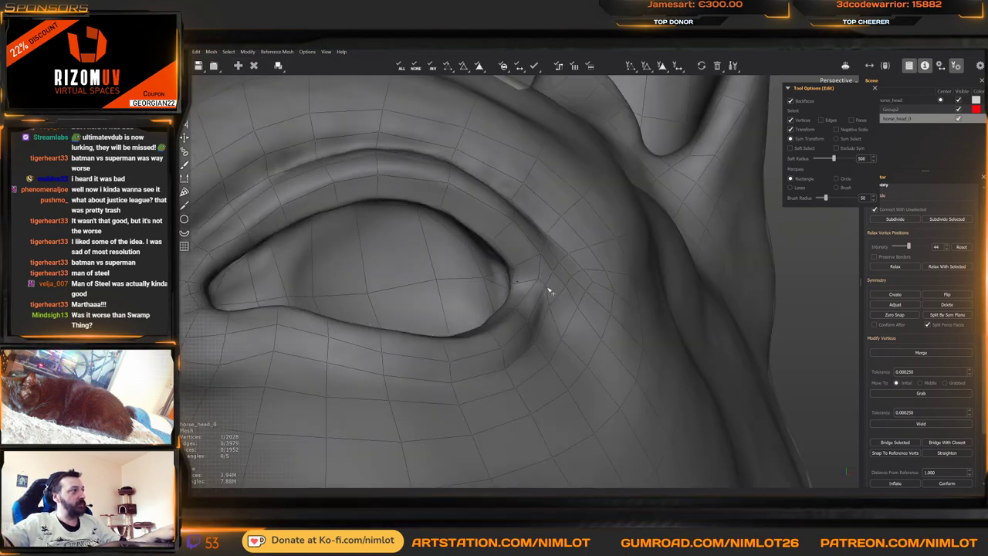
{"action": "left_click_drag", "start_coordinate": [547, 295], "coordinate": [519, 285], "text": "alt"}
{"action": "key", "text": "2"}
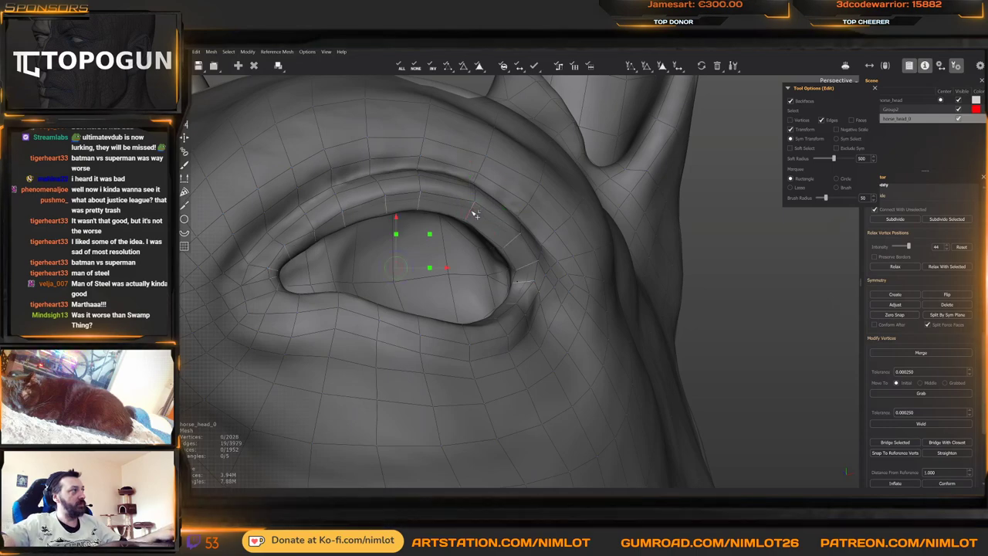
{"action": "key", "text": "ctrl+r"}
Check the new eyelid loop from several angles and adjust its vertices near the eye's rear corner
{"action": "left_click_drag", "start_coordinate": [494, 238], "coordinate": [492, 207], "text": "alt"}
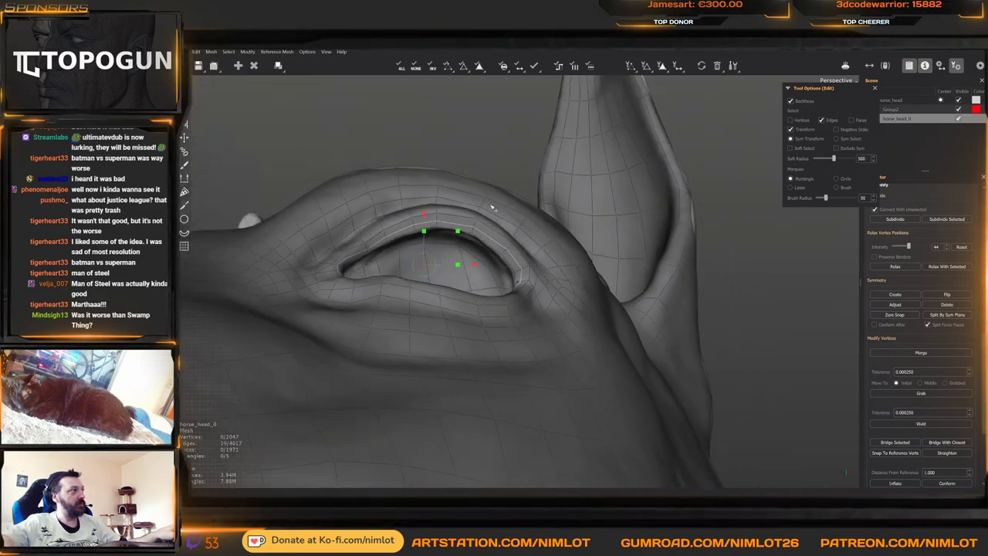
{"action": "middle_click_drag", "start_coordinate": [492, 206], "coordinate": [536, 285]}
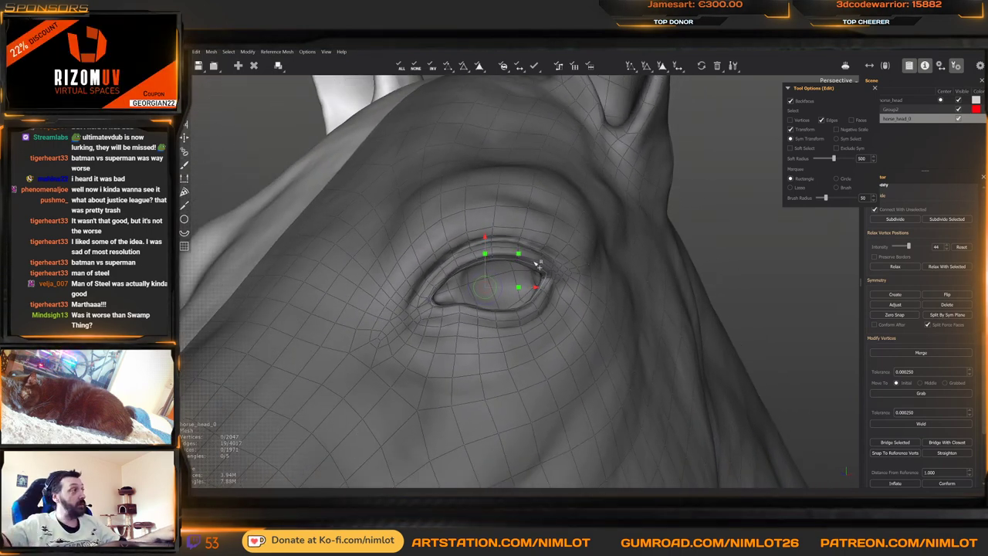
{"action": "middle_click_drag", "start_coordinate": [536, 262], "coordinate": [568, 393]}
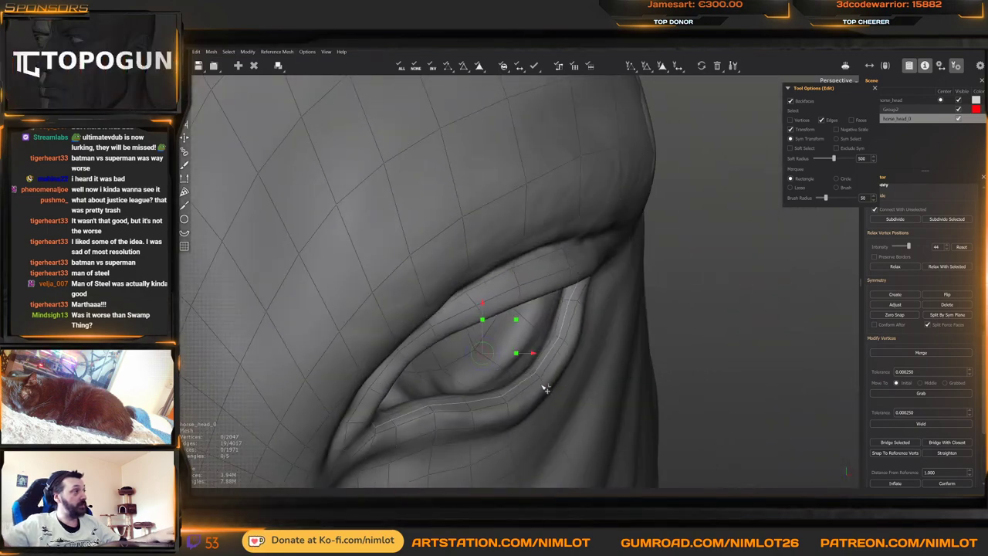
{"action": "key", "text": "b"}
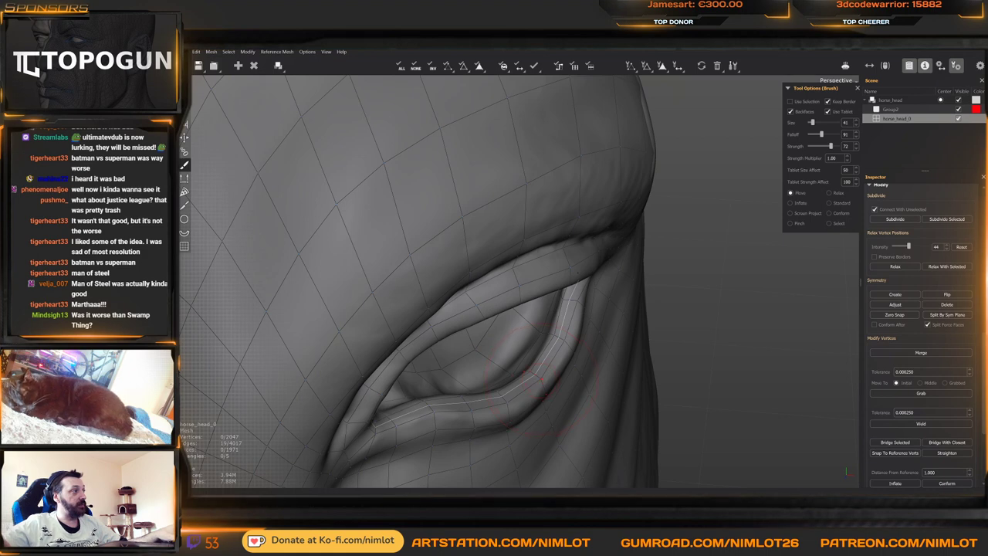
{"action": "key", "text": "e"}
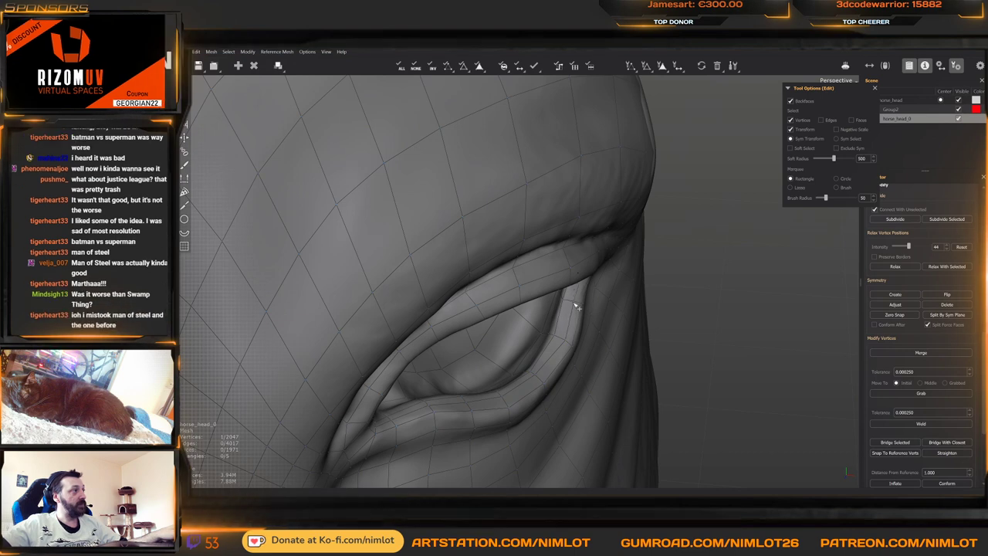
{"action": "left_click_drag", "start_coordinate": [578, 306], "coordinate": [487, 262], "text": "alt"}
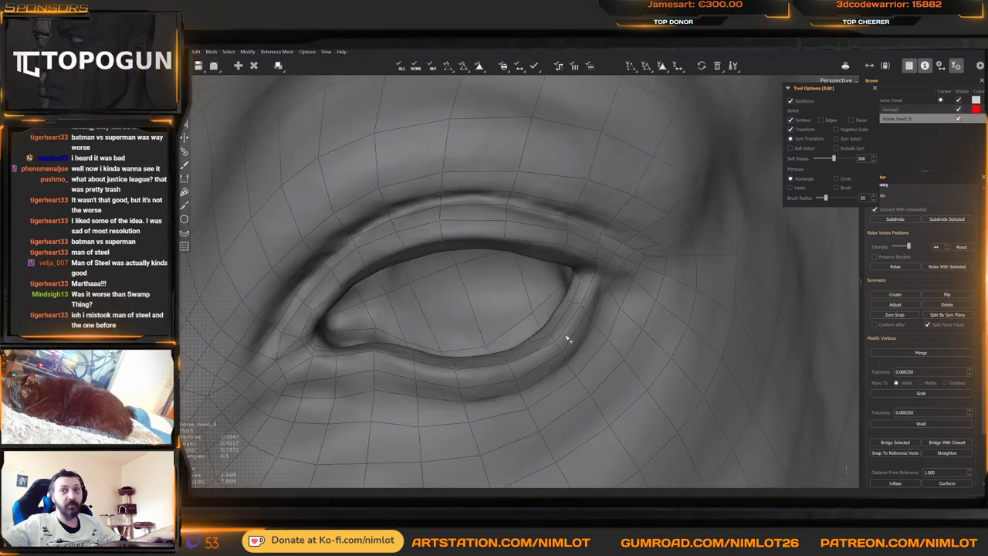
Reposition the new loop's vertices along the lower eyelid so they follow the sculpted rim
{"action": "mouse_move", "coordinate": [569, 338]}
{"action": "middle_mouse_down"}
{"action": "mouse_move", "coordinate": [535, 331]}
{"action": "mouse_move", "coordinate": [565, 321]}
{"action": "middle_mouse_up"}
{"action": "right_click_drag", "start_coordinate": [564, 320], "coordinate": [549, 327], "text": "alt"}
{"action": "middle_click_drag", "start_coordinate": [549, 326], "coordinate": [611, 305], "text": "alt"}
{"action": "right_click_drag", "start_coordinate": [549, 342], "coordinate": [557, 350], "text": "alt"}
{"action": "middle_click_drag", "start_coordinate": [556, 350], "coordinate": [586, 338]}
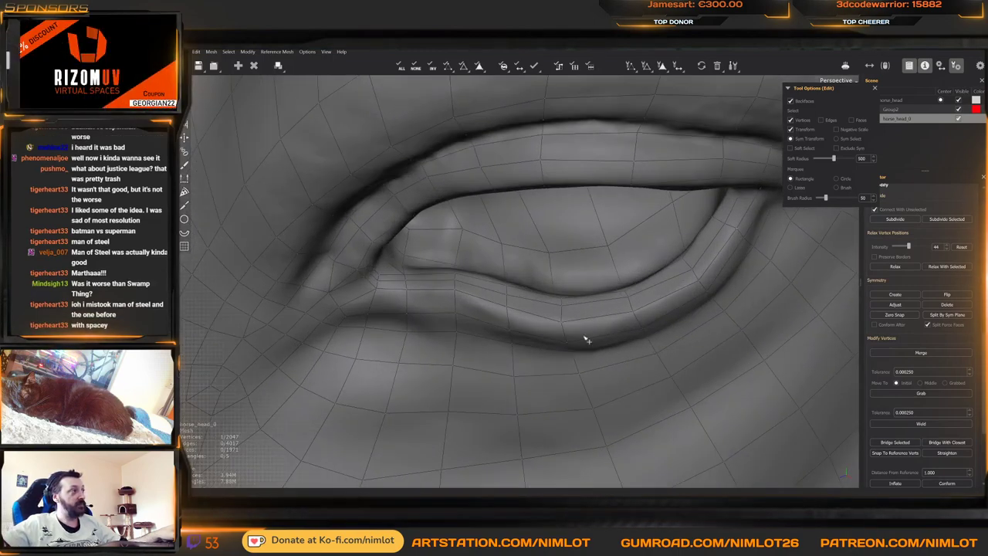
{"action": "middle_click_drag", "start_coordinate": [637, 318], "coordinate": [625, 317]}
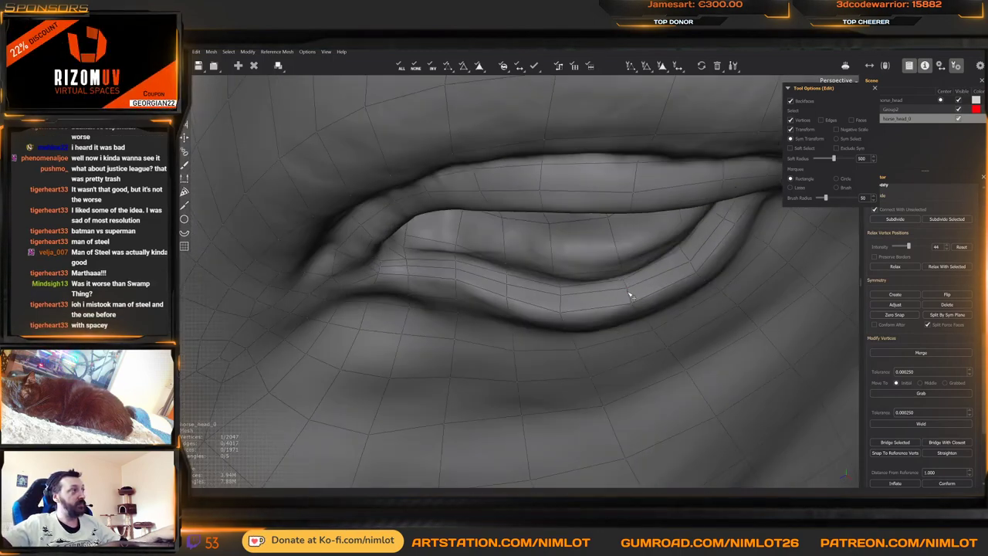
{"action": "middle_click_drag", "start_coordinate": [564, 304], "coordinate": [558, 260]}
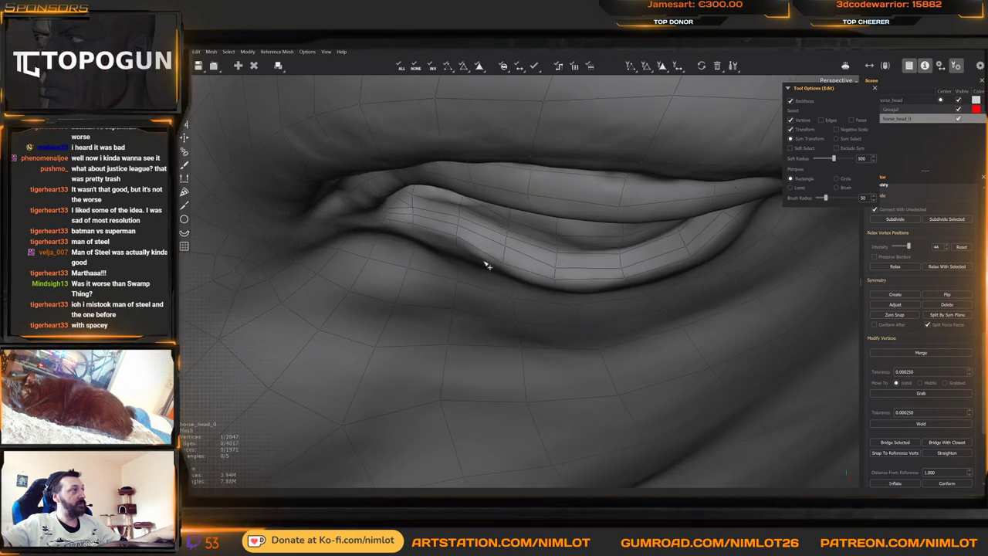
{"action": "middle_click_drag", "start_coordinate": [486, 265], "coordinate": [551, 269]}
Examine the edge flow around the eye's front corner and the small pole beside it
{"action": "scroll", "coordinate": [507, 288], "scroll_direction": "down", "scroll_amount": 3}
{"action": "scroll", "coordinate": [512, 289], "scroll_direction": "down", "scroll_amount": 5}
{"action": "scroll", "coordinate": [541, 286], "scroll_direction": "up", "scroll_amount": 4}
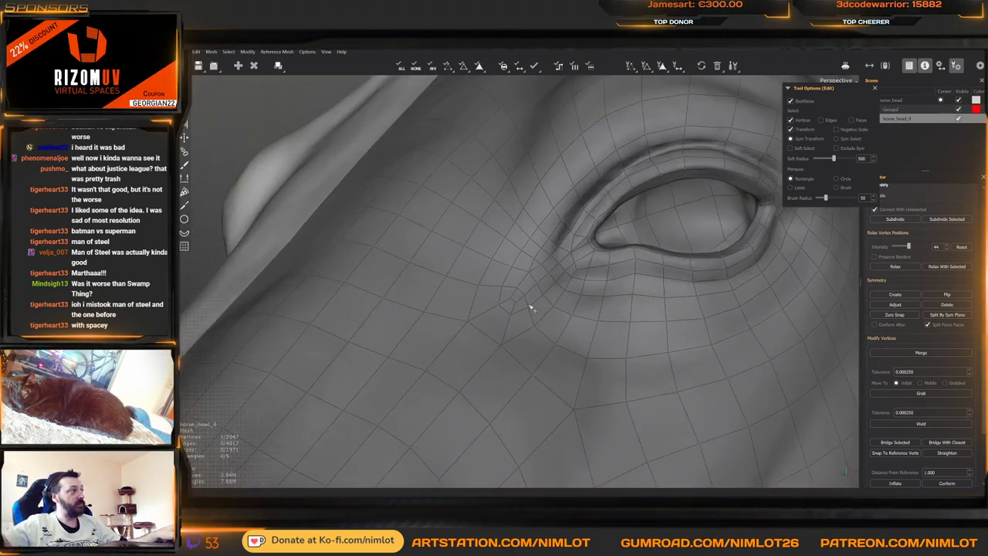
{"action": "middle_click_drag", "start_coordinate": [530, 306], "coordinate": [510, 304]}
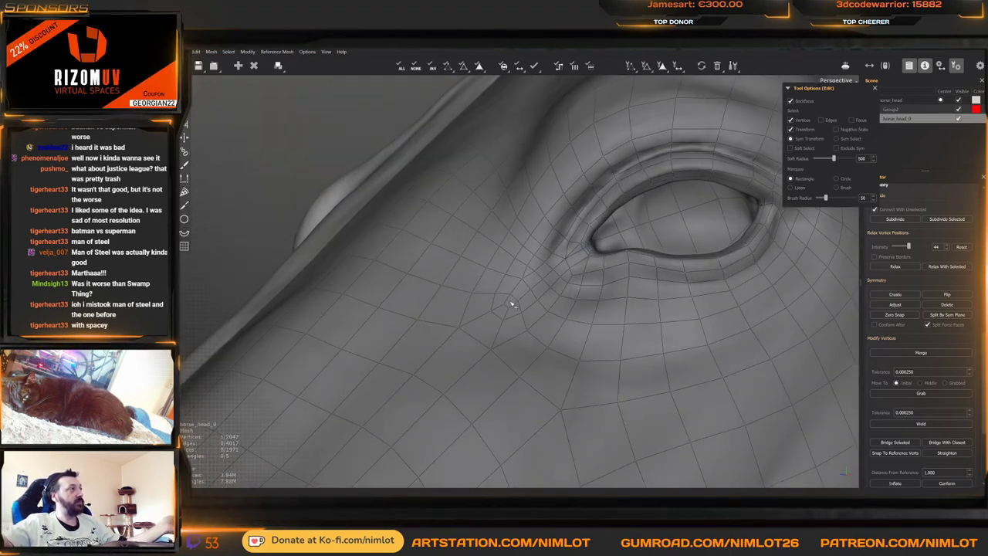
{"action": "scroll", "coordinate": [512, 305], "scroll_direction": "down", "scroll_amount": 2}
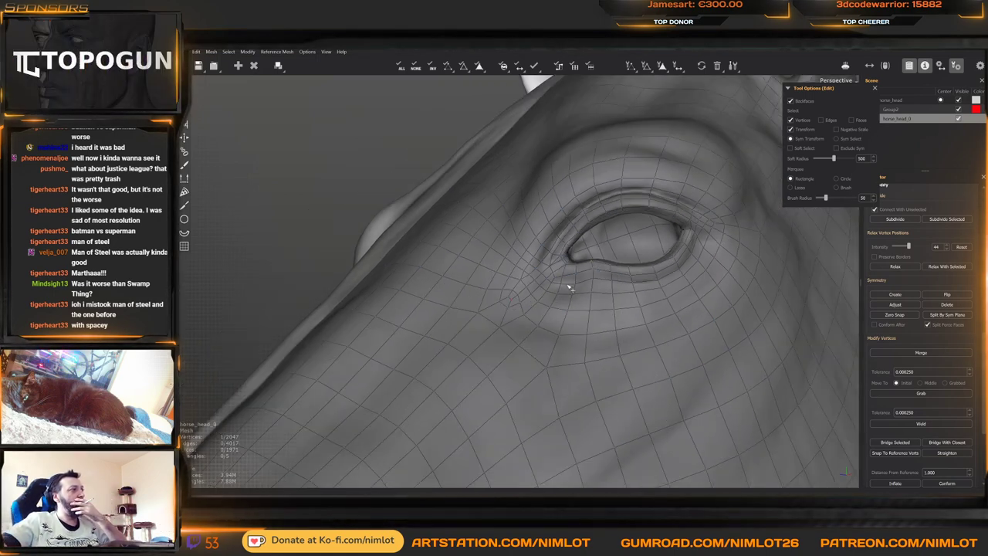
{"action": "scroll", "coordinate": [552, 285], "scroll_direction": "down", "scroll_amount": 2}
{"action": "scroll", "coordinate": [551, 285], "scroll_direction": "up", "scroll_amount": 3}
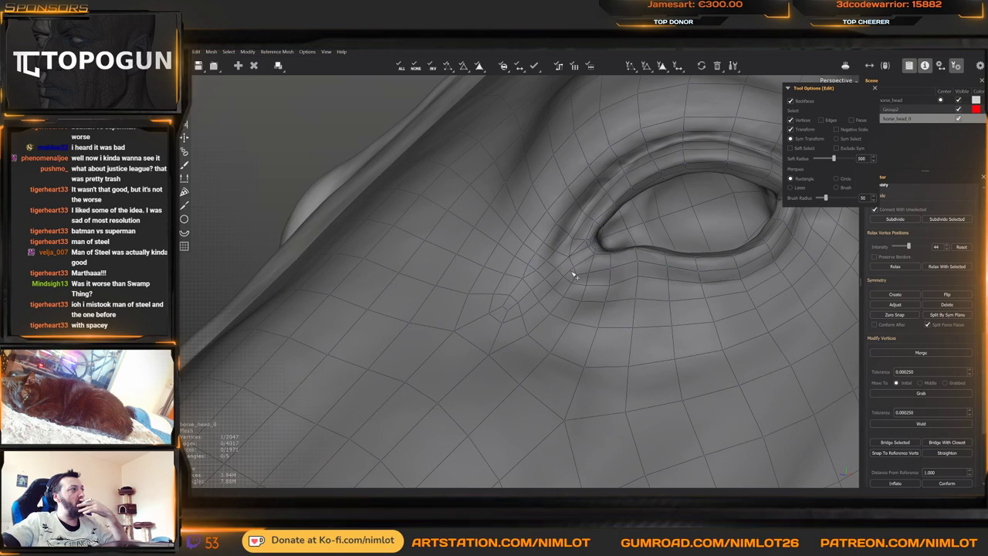
{"action": "scroll", "coordinate": [573, 277], "scroll_direction": "down", "scroll_amount": 1}
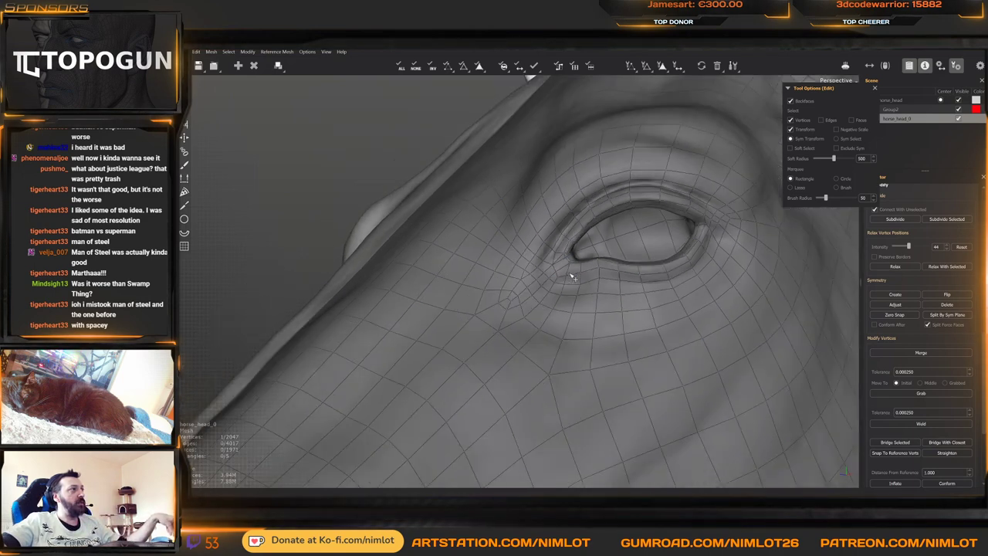
{"action": "middle_click_drag", "start_coordinate": [675, 259], "coordinate": [545, 314], "text": "alt"}
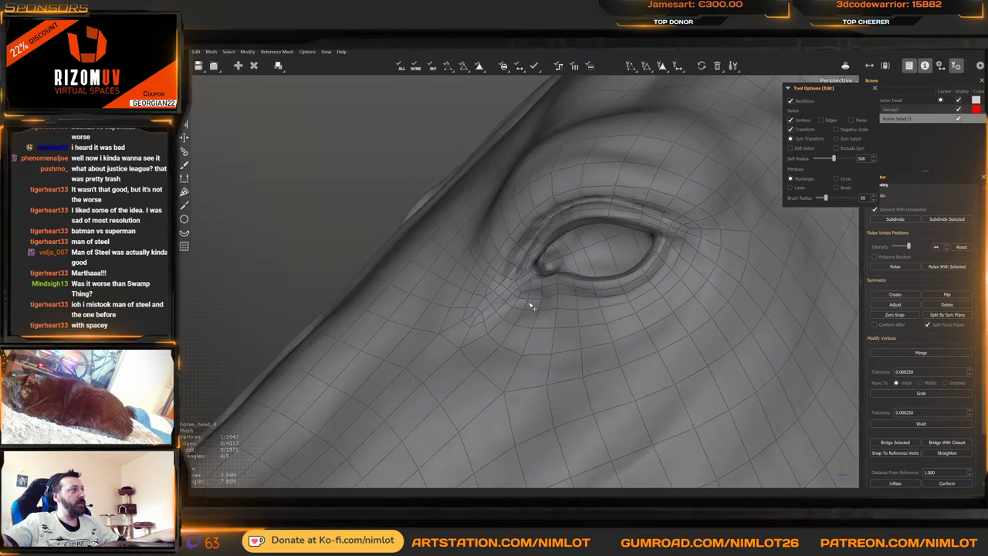
Select the edge rings crossing the lower eyelid and trace their path across the head to the ear and forehead
{"action": "key", "text": "2"}
{"action": "double_click", "coordinate": [535, 287]}
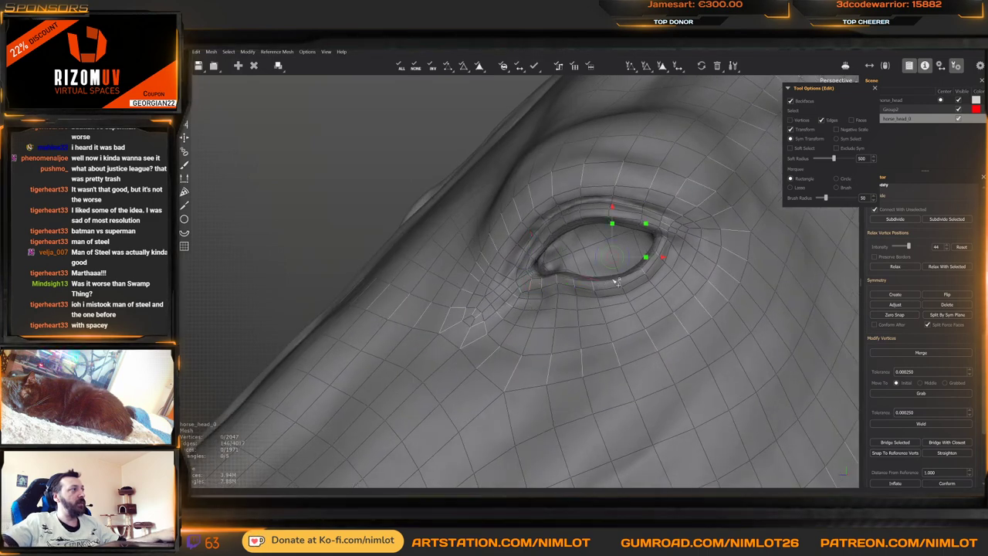
{"action": "left_click", "coordinate": [541, 308]}
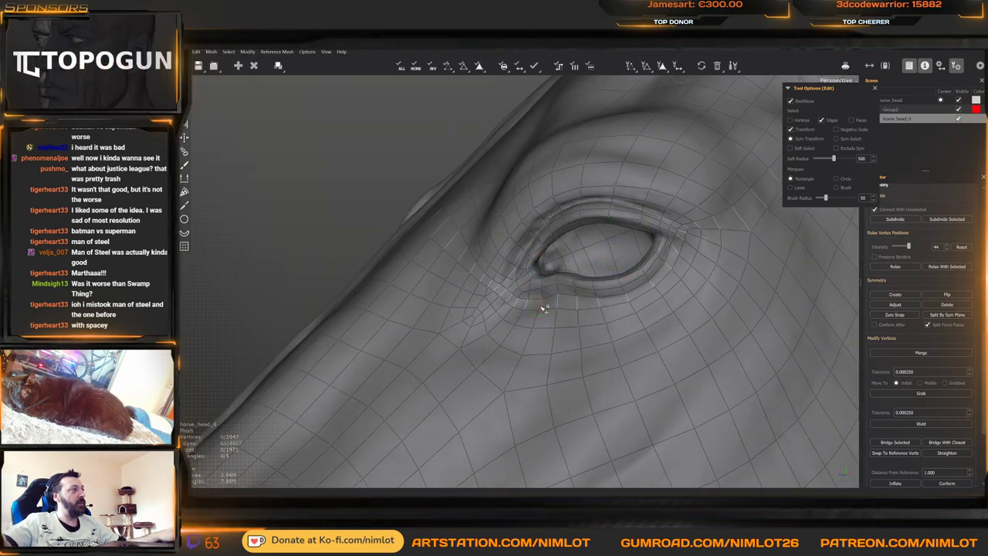
{"action": "left_click_drag", "start_coordinate": [583, 302], "coordinate": [567, 305], "text": "alt"}
{"action": "right_click_drag", "start_coordinate": [566, 305], "coordinate": [563, 265], "text": "alt"}
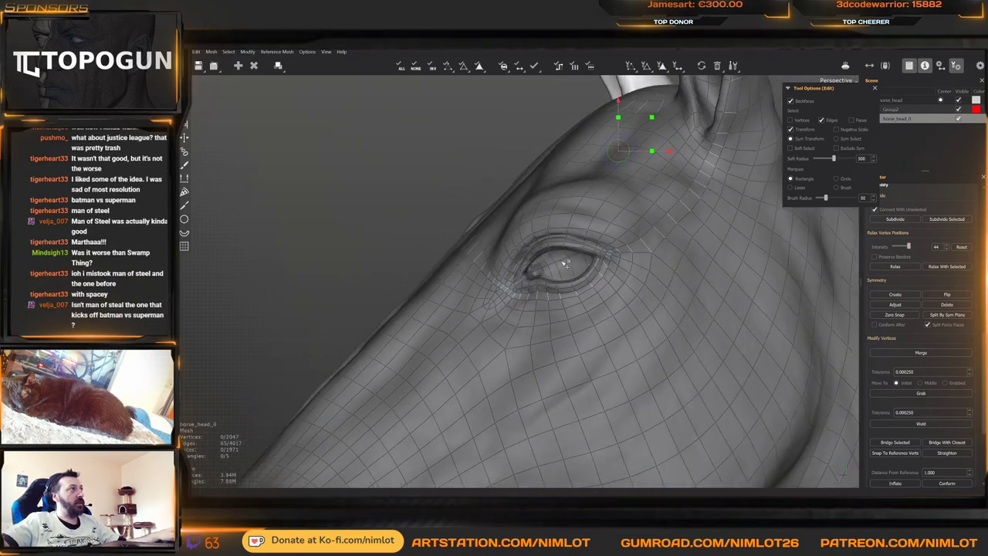
{"action": "middle_click_drag", "start_coordinate": [575, 253], "coordinate": [573, 342], "text": "alt"}
{"action": "middle_click_drag", "start_coordinate": [600, 304], "coordinate": [692, 301]}
{"action": "left_click_drag", "start_coordinate": [692, 301], "coordinate": [567, 286], "text": "alt"}
{"action": "right_click_drag", "start_coordinate": [566, 286], "coordinate": [525, 377], "text": "alt"}
{"action": "middle_click_drag", "start_coordinate": [525, 378], "coordinate": [536, 273], "text": "alt"}
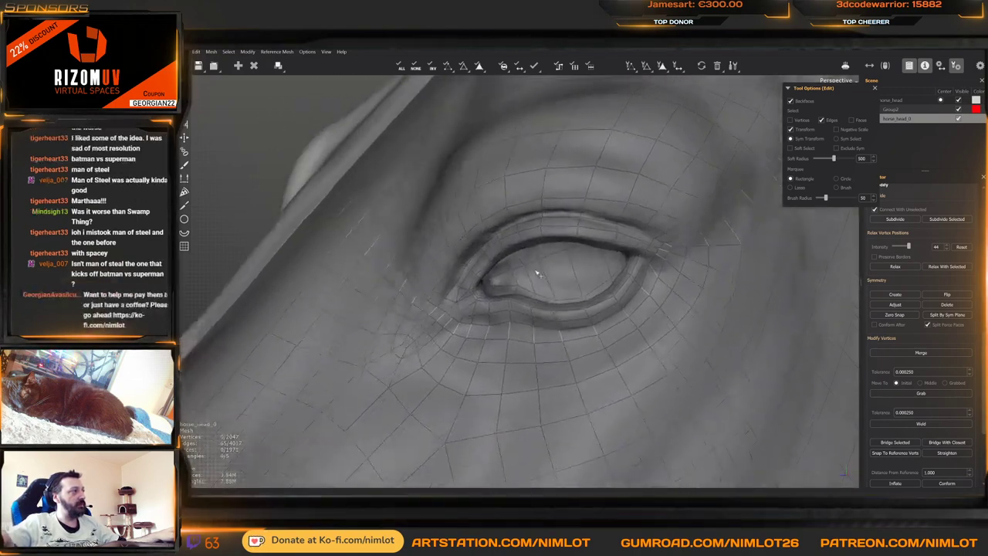
Delete the edge between the adjoining triangles at the eye's front corner to turn them into one quad
{"action": "right_click_drag", "start_coordinate": [536, 273], "coordinate": [497, 329], "text": "alt"}
{"action": "scroll", "coordinate": [494, 308], "scroll_direction": "up", "scroll_amount": 6}
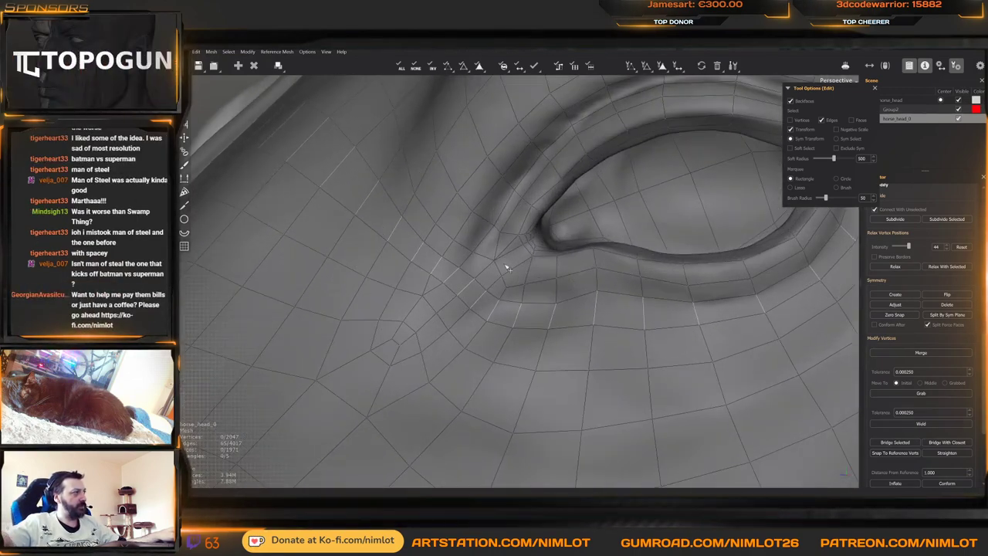
{"action": "key", "text": "Delete"}
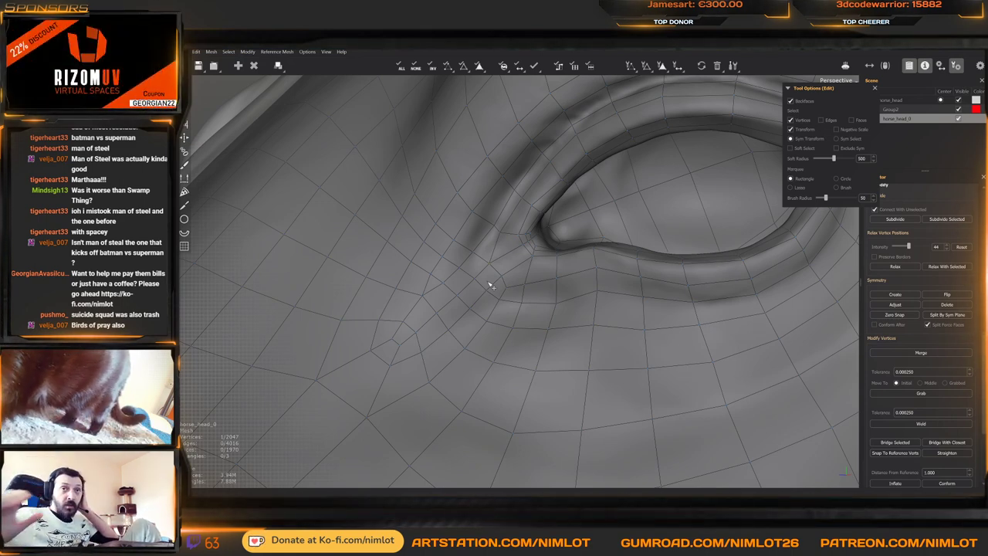
{"action": "left_click_drag", "start_coordinate": [540, 282], "coordinate": [556, 256], "text": "alt"}
{"action": "right_click_drag", "start_coordinate": [555, 257], "coordinate": [519, 269]}
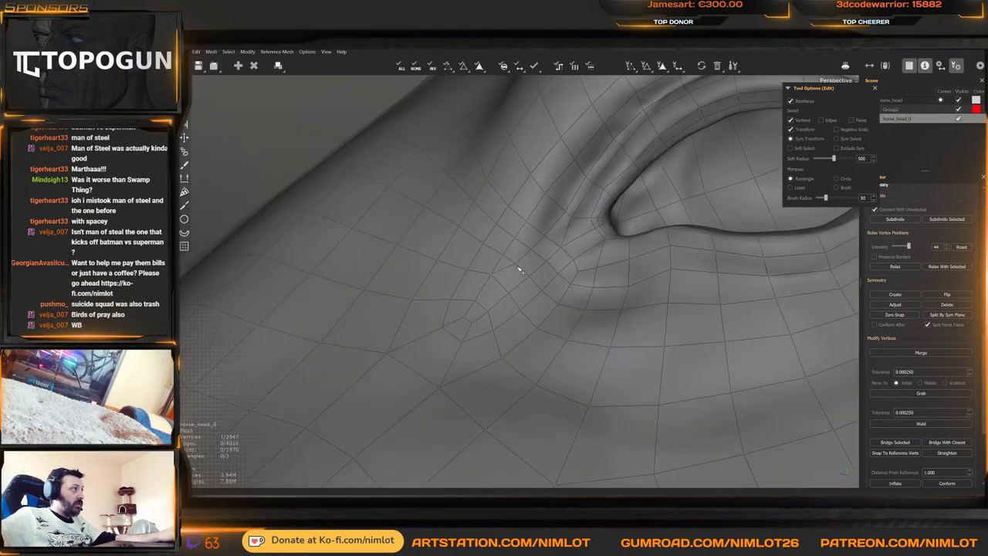
Try to rebuild the small faces in front of the eye's front corner, reworking their edges and vertices
{"action": "left_click_drag", "start_coordinate": [518, 280], "coordinate": [515, 280], "text": "alt"}
{"action": "key", "text": "c"}
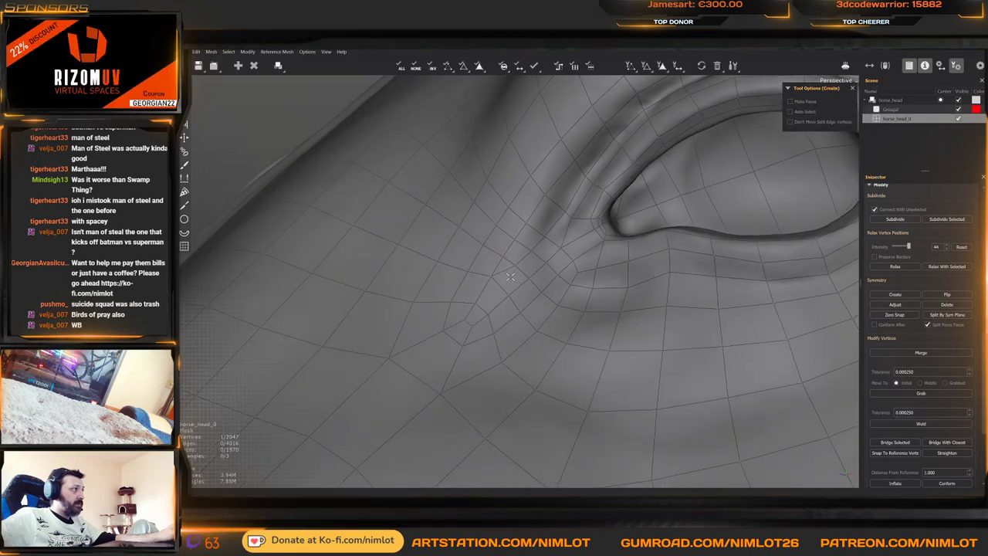
{"action": "right_click_drag", "start_coordinate": [526, 284], "coordinate": [503, 295]}
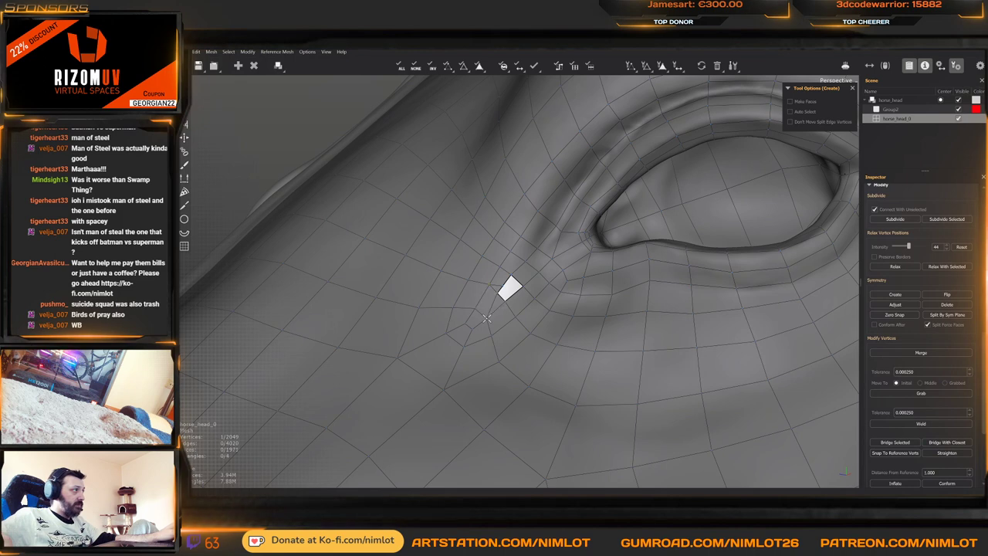
{"action": "key", "text": "e"}
{"action": "mouse_move", "coordinate": [497, 298]}
{"action": "right_mouse_down"}
{"action": "mouse_move", "coordinate": [481, 326]}
{"action": "mouse_move", "coordinate": [489, 335]}
{"action": "mouse_move", "coordinate": [523, 309]}
{"action": "mouse_move", "coordinate": [475, 330]}
{"action": "mouse_move", "coordinate": [475, 312]}
{"action": "mouse_move", "coordinate": [498, 304]}
{"action": "mouse_move", "coordinate": [478, 313]}
{"action": "right_mouse_up"}
{"action": "key", "text": "b"}
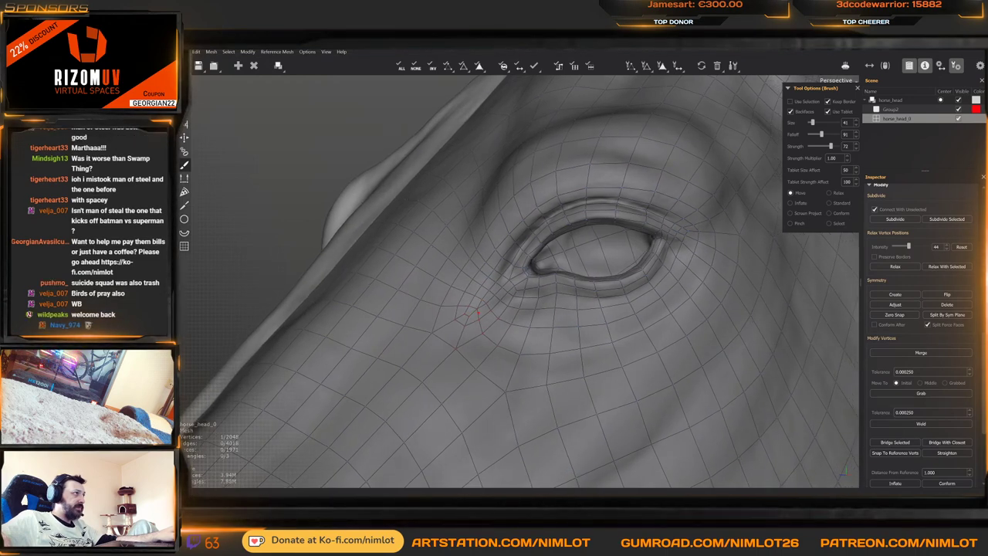
Select the edge ring circling the eye to trace how it passes the small pole at the front corner
{"action": "key", "text": "w"}
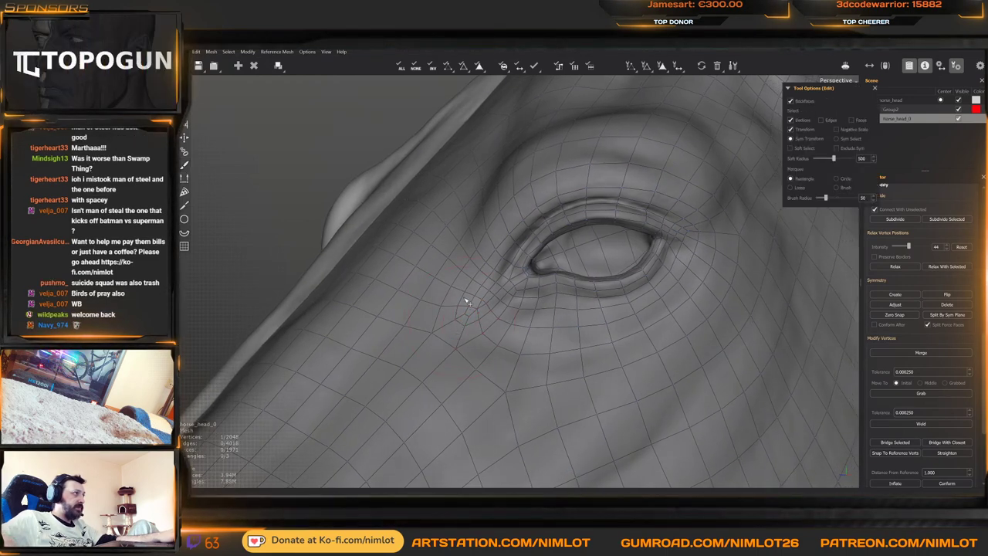
{"action": "left_click", "coordinate": [452, 309]}
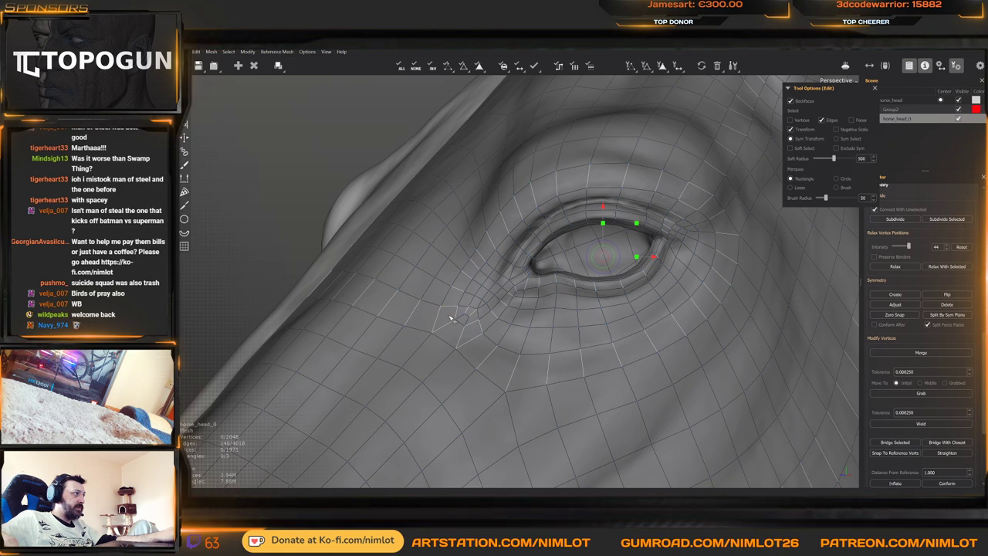
{"action": "left_click", "coordinate": [450, 317]}
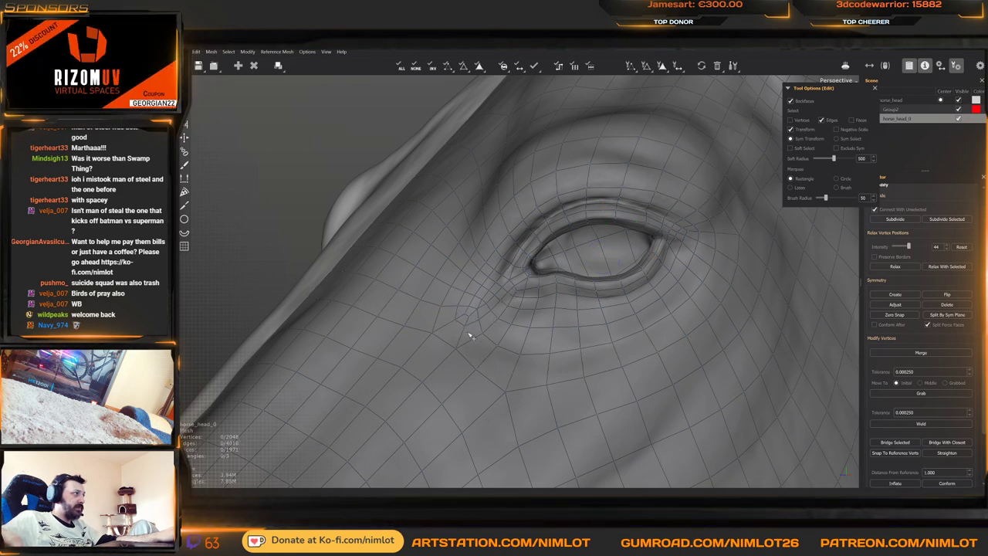
Try to simplify the small pole in front of the eye's corner by removing vertices and reconnecting its edges
{"action": "scroll", "coordinate": [468, 339], "scroll_direction": "up", "scroll_amount": 2}
{"action": "middle_click_drag", "start_coordinate": [468, 344], "coordinate": [527, 317], "text": "alt"}
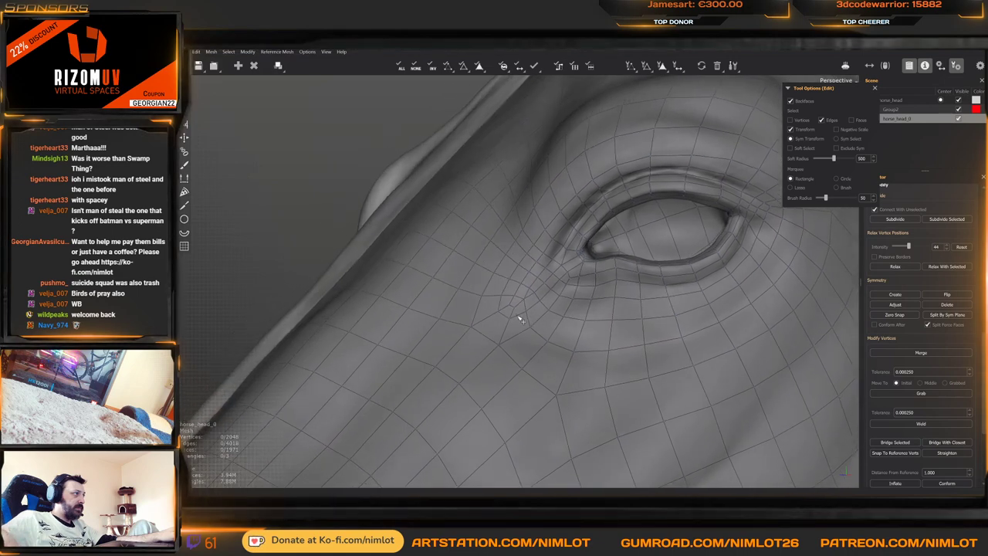
{"action": "left_click_drag", "start_coordinate": [518, 317], "coordinate": [514, 316], "text": "alt"}
{"action": "key", "text": "1"}
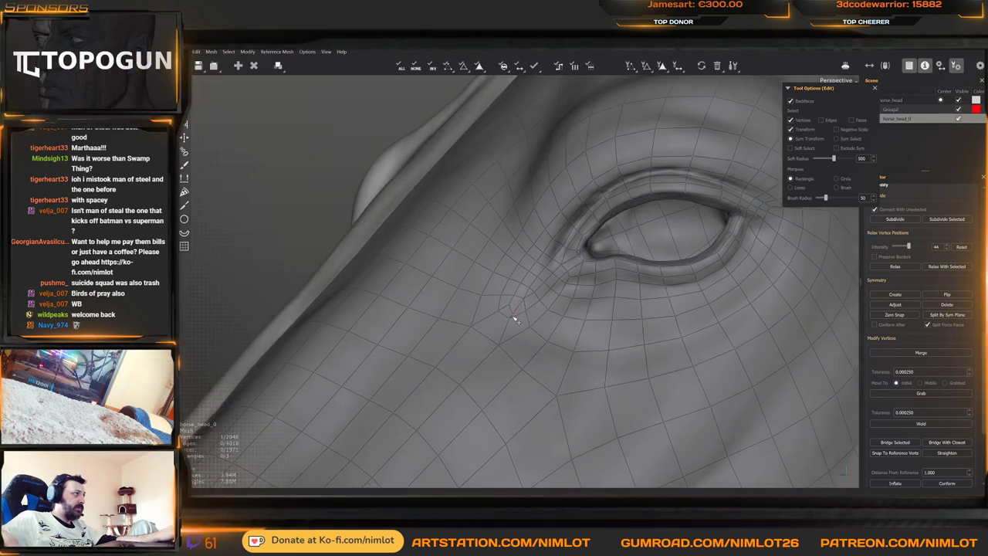
{"action": "middle_click_drag", "start_coordinate": [504, 315], "coordinate": [533, 304]}
{"action": "key", "text": "q"}
{"action": "left_click", "coordinate": [537, 298]}
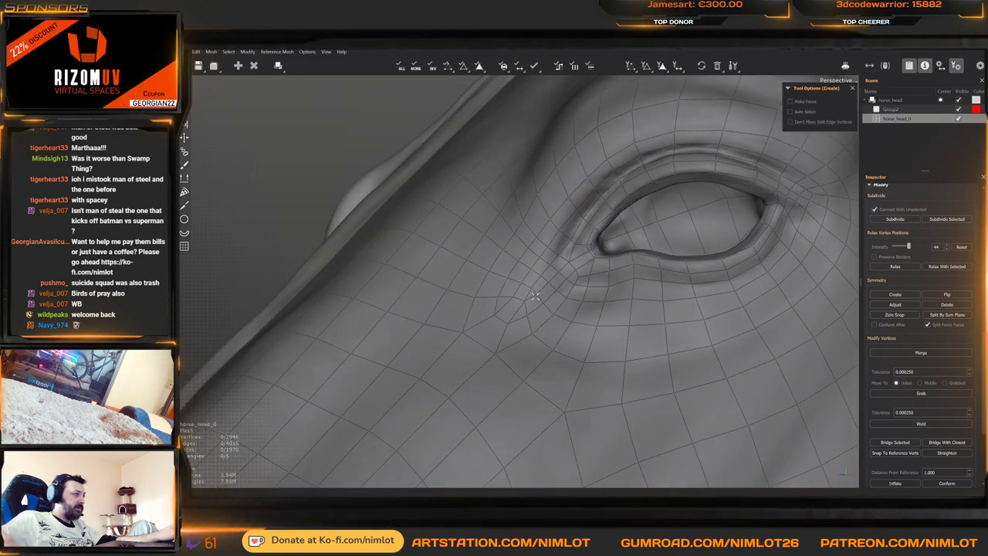
{"action": "left_click", "coordinate": [529, 312]}
{"action": "left_click_drag", "start_coordinate": [531, 311], "coordinate": [539, 292], "text": "alt"}
{"action": "mouse_move", "coordinate": [538, 293]}
{"action": "middle_mouse_down"}
{"action": "mouse_move", "coordinate": [540, 255]}
{"action": "mouse_move", "coordinate": [546, 293]}
{"action": "middle_mouse_up"}
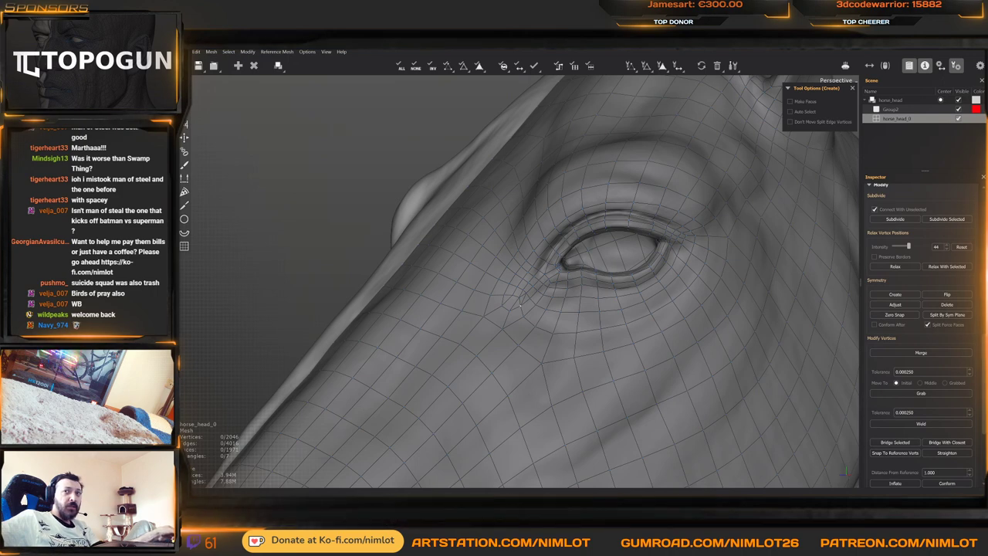
Try to reroute the edges between the pole and the eye's front corner into cleaner quads
{"action": "middle_click_drag", "start_coordinate": [521, 306], "coordinate": [539, 314]}
{"action": "right_click_drag", "start_coordinate": [539, 314], "coordinate": [578, 321], "text": "alt"}
{"action": "key", "text": "w"}
{"action": "left_click_drag", "start_coordinate": [569, 306], "coordinate": [595, 287], "text": "alt"}
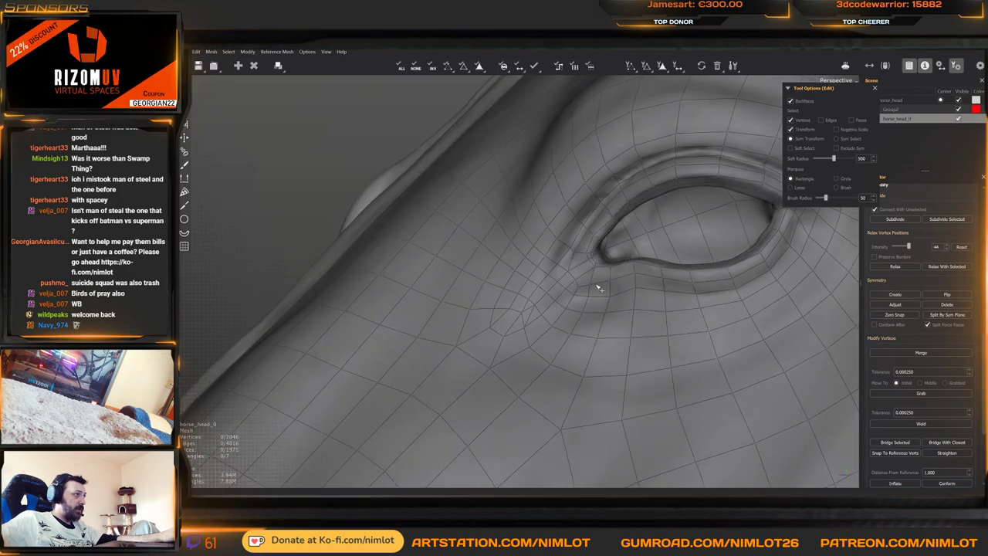
{"action": "right_click_drag", "start_coordinate": [595, 287], "coordinate": [604, 311], "text": "alt"}
{"action": "middle_click_drag", "start_coordinate": [605, 312], "coordinate": [588, 258]}
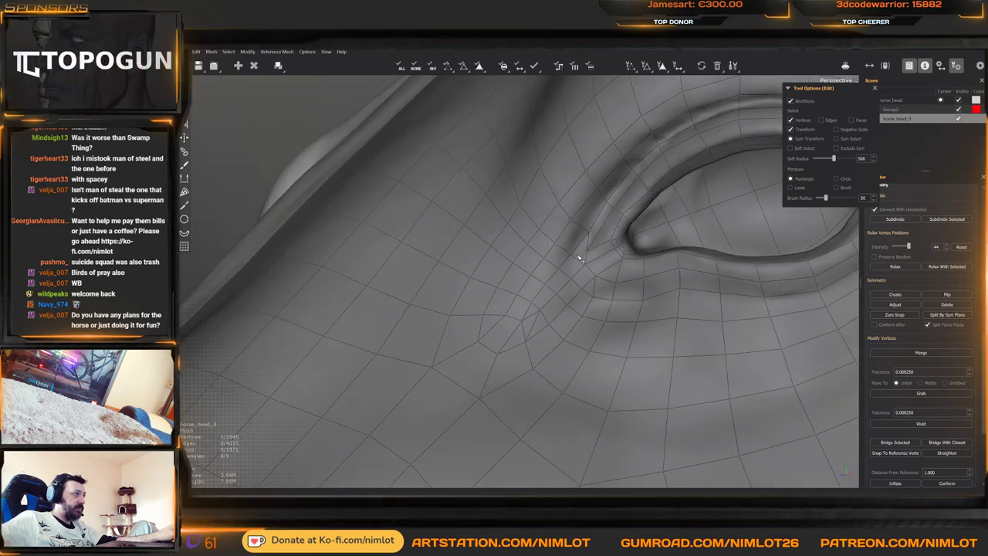
{"action": "key", "text": "w"}
{"action": "left_click", "coordinate": [587, 250]}
{"action": "middle_click_drag", "start_coordinate": [588, 250], "coordinate": [581, 257]}
{"action": "key", "text": "q"}
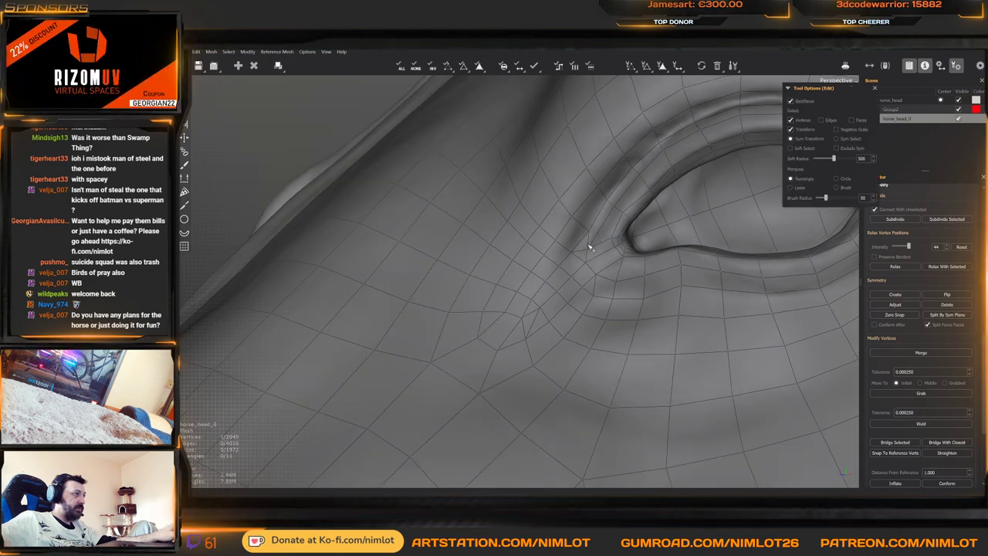
Delete the tangled patch of faces in front of the eye's front corner, clearing the pole and its surrounding vertices
{"action": "middle_click_drag", "start_coordinate": [588, 247], "coordinate": [499, 268]}
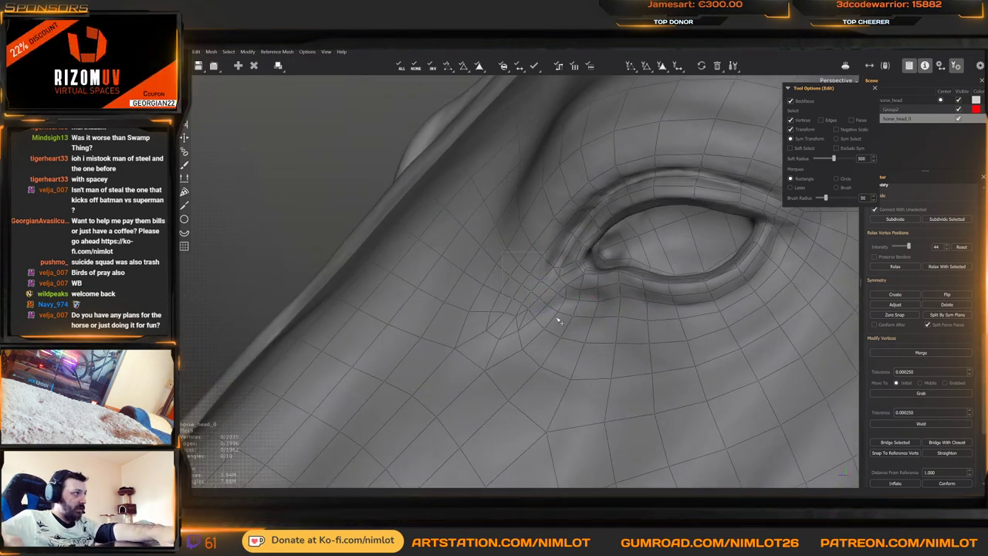
{"action": "mouse_move", "coordinate": [537, 289]}
{"action": "left_mouse_down"}
{"action": "mouse_move", "coordinate": [543, 302]}
{"action": "mouse_move", "coordinate": [540, 283]}
{"action": "mouse_move", "coordinate": [522, 273]}
{"action": "left_mouse_up"}
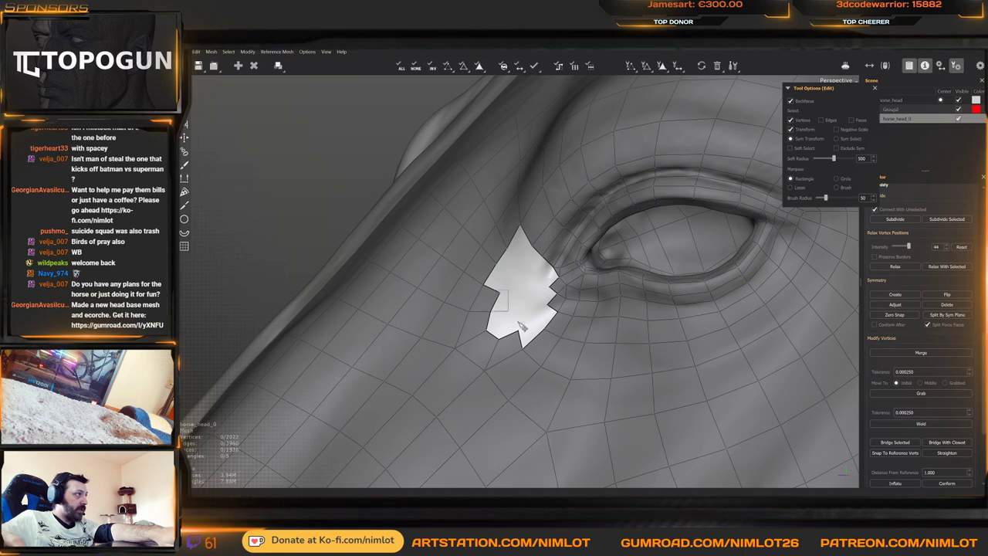
{"action": "left_click_drag", "start_coordinate": [519, 322], "coordinate": [482, 307]}
{"action": "key", "text": "Delete"}
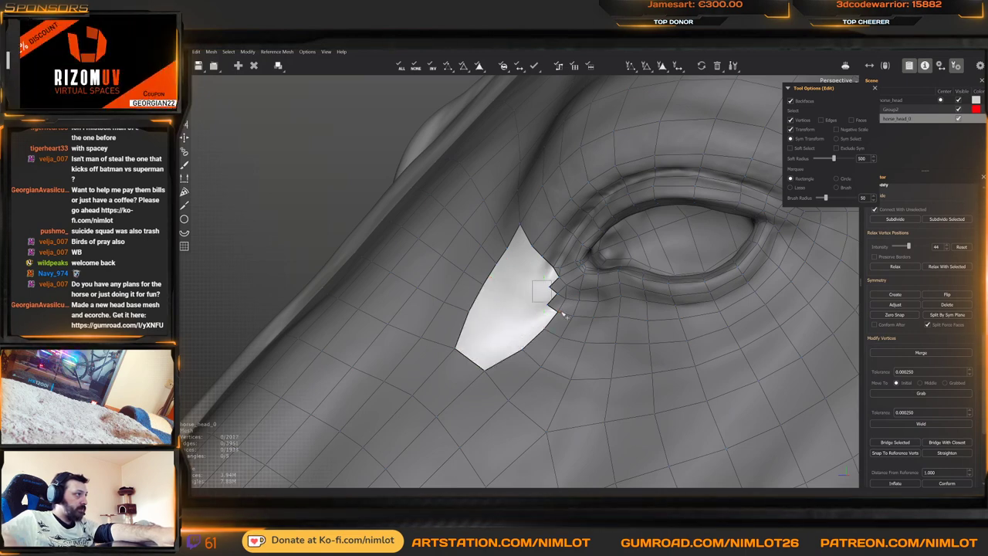
{"action": "left_click_drag", "start_coordinate": [563, 314], "coordinate": [544, 285]}
{"action": "key", "text": "Delete"}
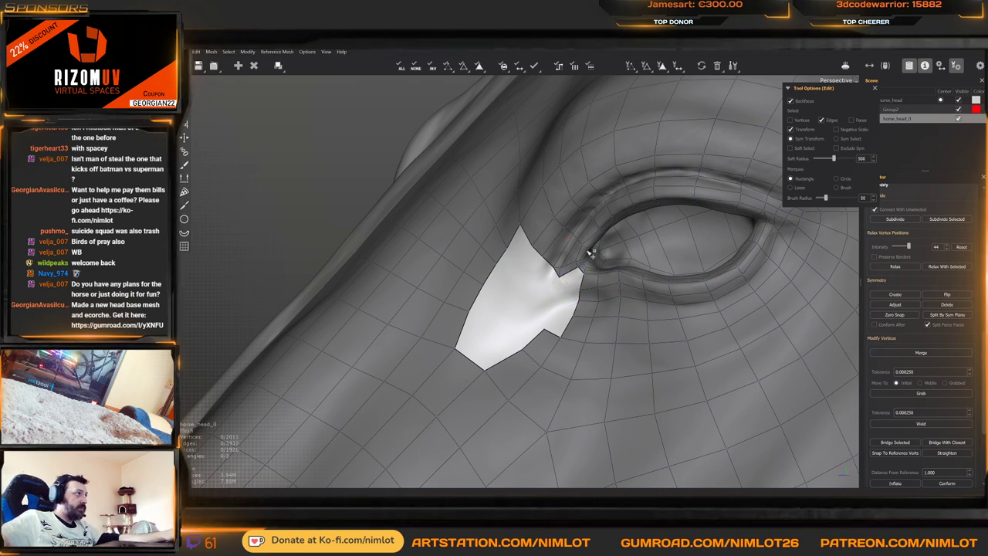
Create new quads along the hole's edge beside the eye's front corner and adjust their vertices
{"action": "scroll", "coordinate": [585, 291], "scroll_direction": "up", "scroll_amount": 3}
{"action": "left_click_drag", "start_coordinate": [585, 292], "coordinate": [578, 284], "text": "alt"}
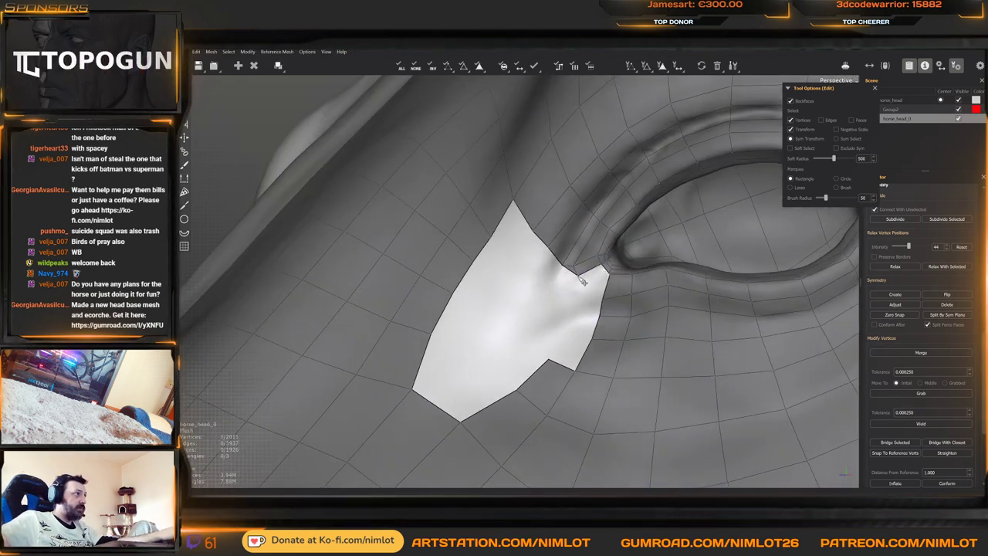
{"action": "key", "text": "w"}
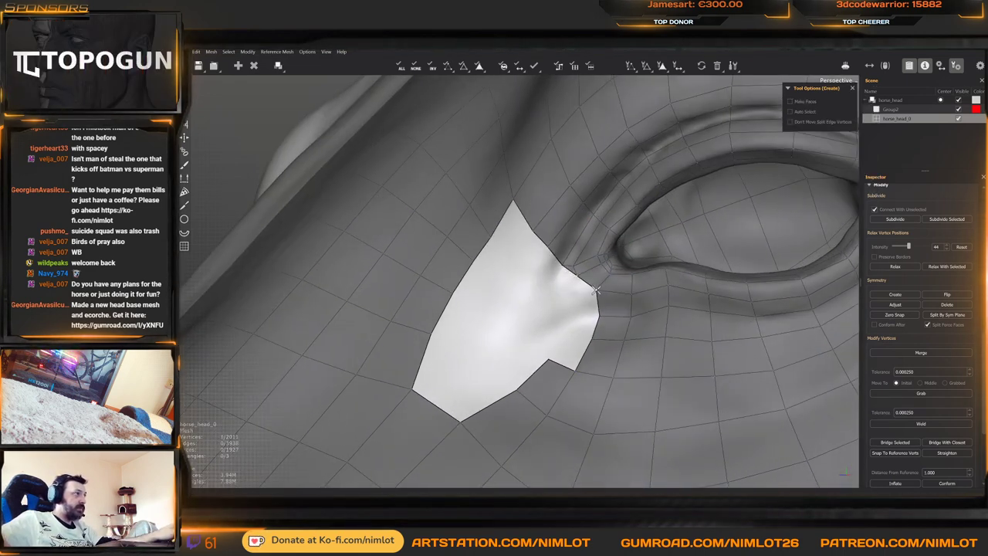
{"action": "key", "text": "e"}
{"action": "left_click_drag", "start_coordinate": [624, 286], "coordinate": [589, 275], "text": "alt"}
{"action": "key", "text": "w"}
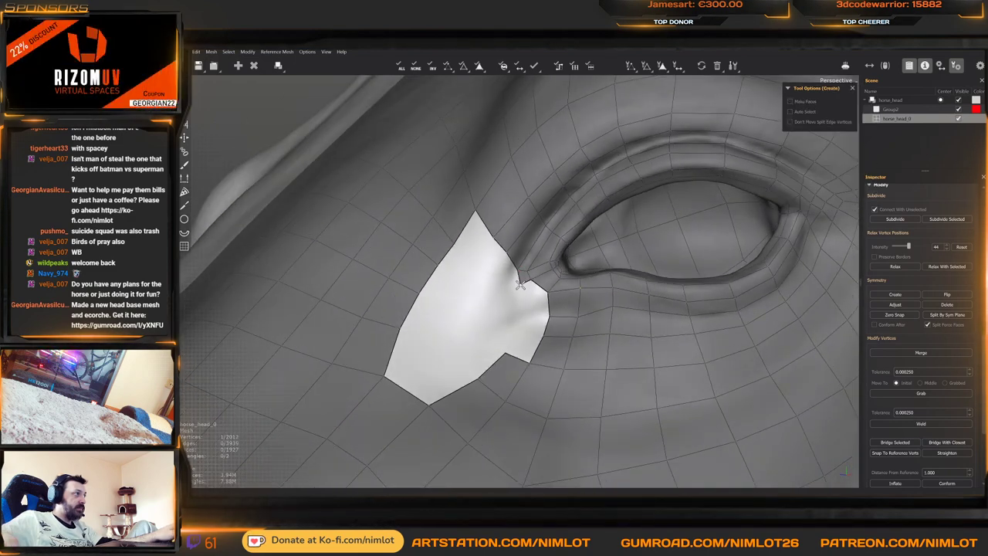
{"action": "left_click", "coordinate": [518, 286]}
{"action": "left_click", "coordinate": [548, 316]}
{"action": "left_click_drag", "start_coordinate": [548, 316], "coordinate": [540, 309]}
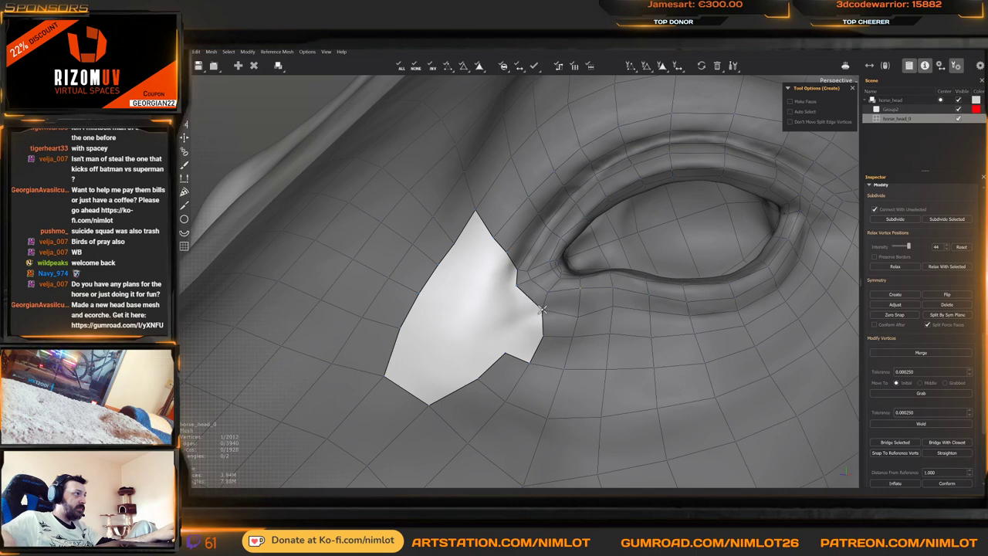
Examine the open hole and the edge flow around it, from the eyelid's front corner to the surrounding head
{"action": "key", "text": "e"}
{"action": "middle_click_drag", "start_coordinate": [577, 312], "coordinate": [544, 296]}
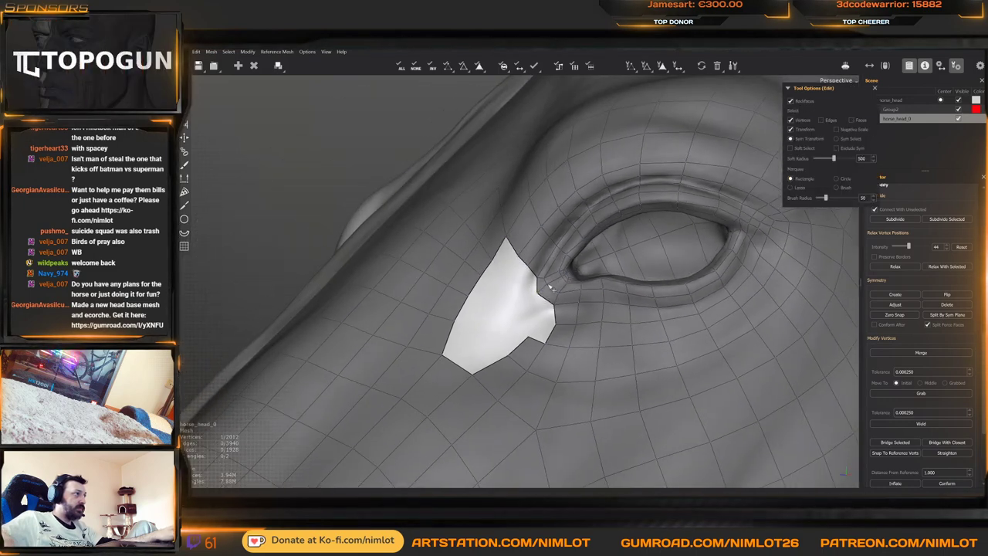
{"action": "mouse_move", "coordinate": [551, 290]}
{"action": "left_mouse_down", "text": "alt"}
{"action": "mouse_move", "coordinate": [556, 299]}
{"action": "mouse_move", "coordinate": [551, 284]}
{"action": "left_mouse_up", "text": "alt"}
{"action": "middle_click_drag", "start_coordinate": [551, 285], "coordinate": [537, 296], "text": "alt"}
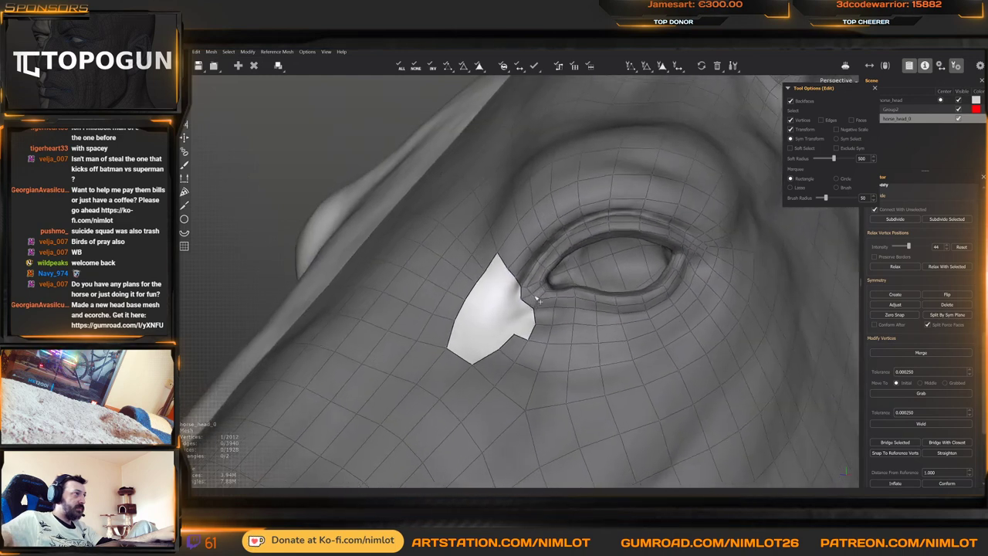
{"action": "right_click_drag", "start_coordinate": [536, 296], "coordinate": [504, 252], "text": "alt"}
{"action": "middle_click_drag", "start_coordinate": [502, 251], "coordinate": [475, 259]}
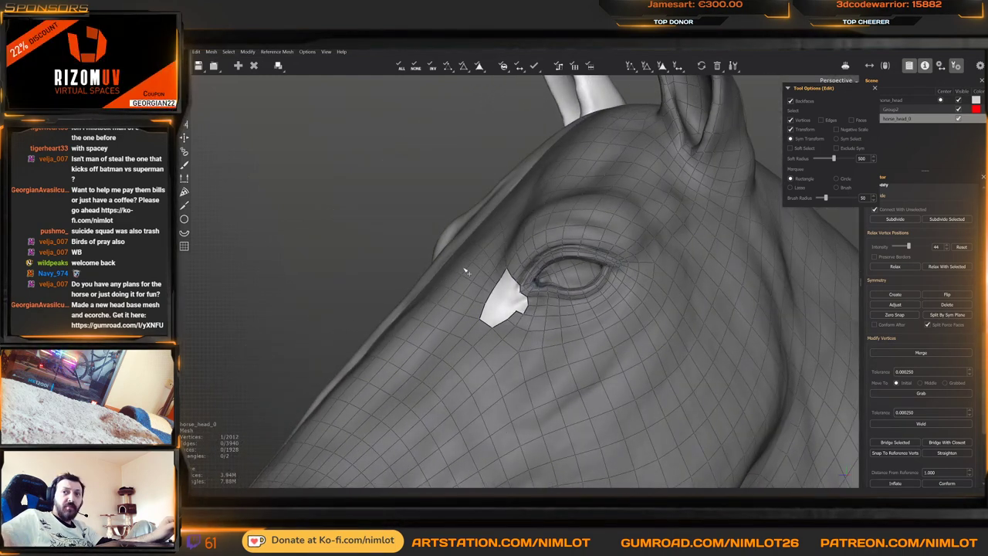
{"action": "scroll", "coordinate": [466, 271], "scroll_direction": "up", "scroll_amount": 5}
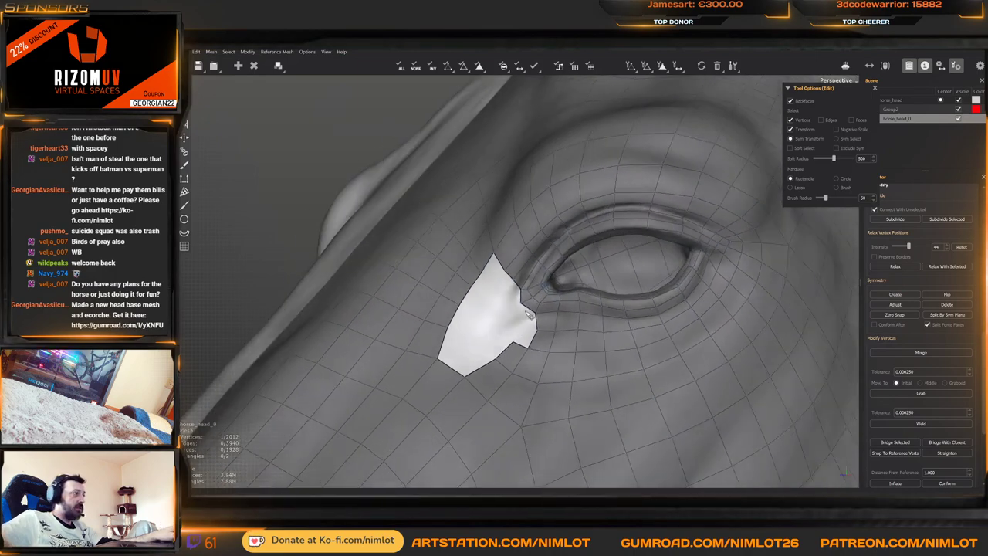
{"action": "middle_click_drag", "start_coordinate": [529, 313], "coordinate": [537, 329]}
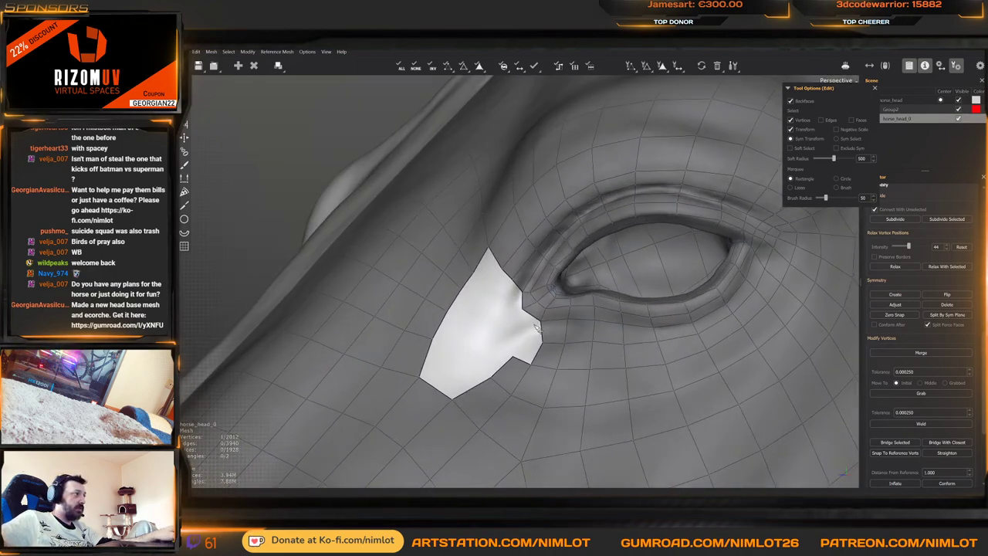
{"action": "scroll", "coordinate": [522, 299], "scroll_direction": "up", "scroll_amount": 2}
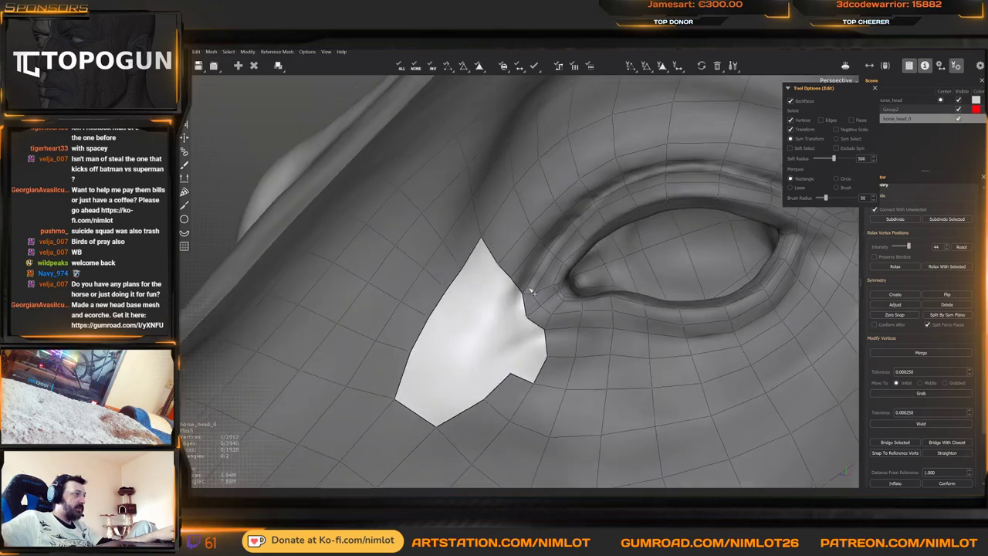
{"action": "scroll", "coordinate": [500, 277], "scroll_direction": "down", "scroll_amount": 3}
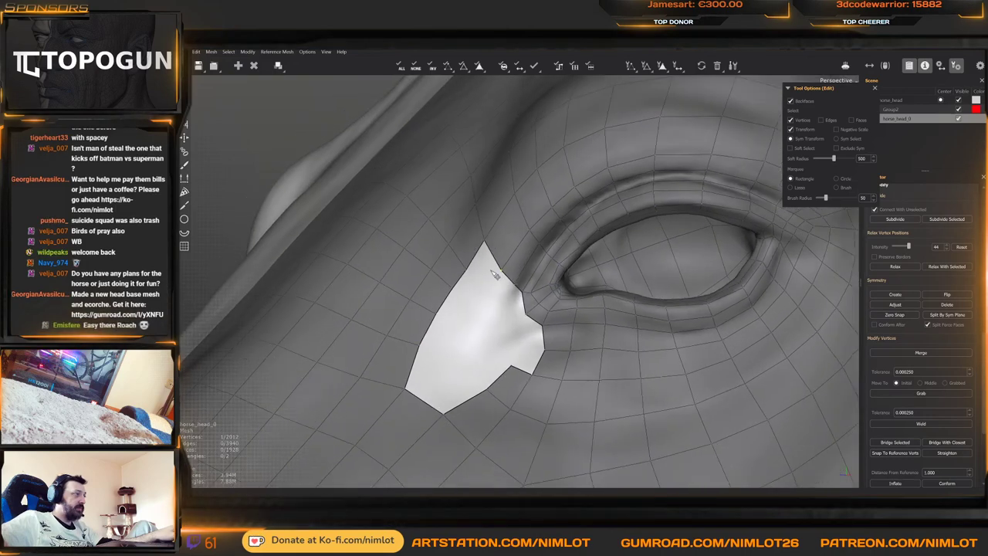
{"action": "middle_click_drag", "start_coordinate": [484, 277], "coordinate": [475, 302], "text": "alt"}
{"action": "left_click_drag", "start_coordinate": [477, 304], "coordinate": [511, 331], "text": "alt"}
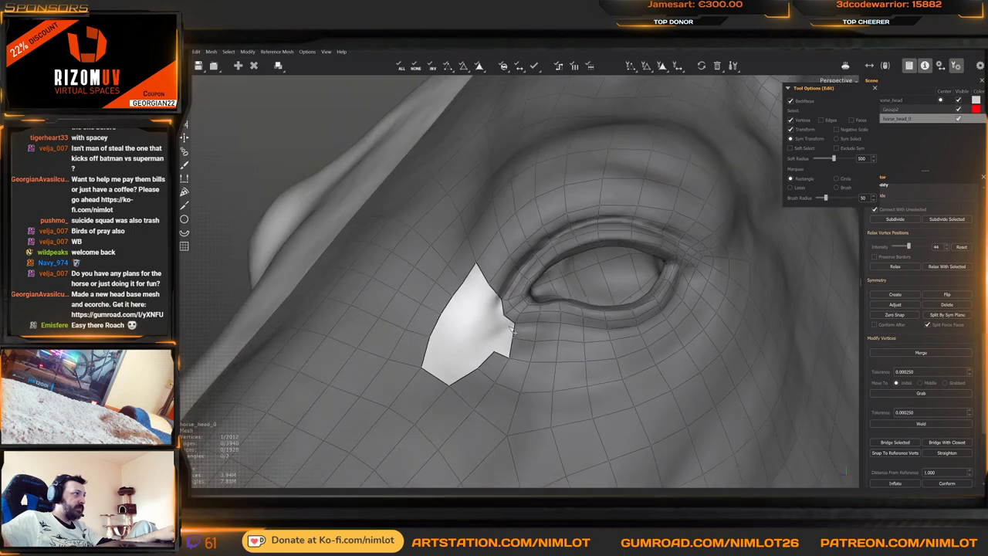
Fill the hole in front of the eye with new quads, leaving only a small gap beside the front corner
{"action": "key", "text": "q"}
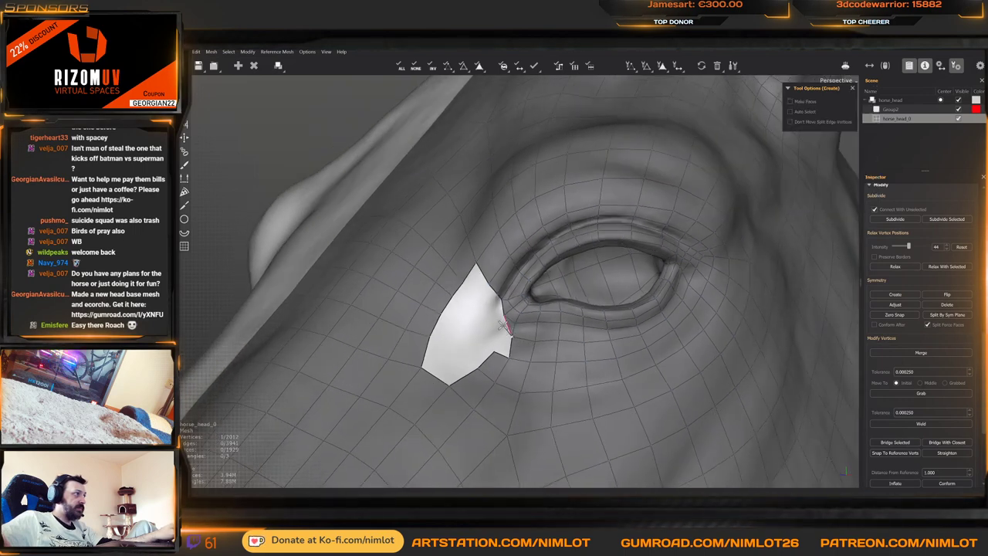
{"action": "left_click_drag", "start_coordinate": [489, 348], "coordinate": [523, 283], "text": "alt"}
{"action": "right_click_drag", "start_coordinate": [522, 283], "coordinate": [476, 286], "text": "alt"}
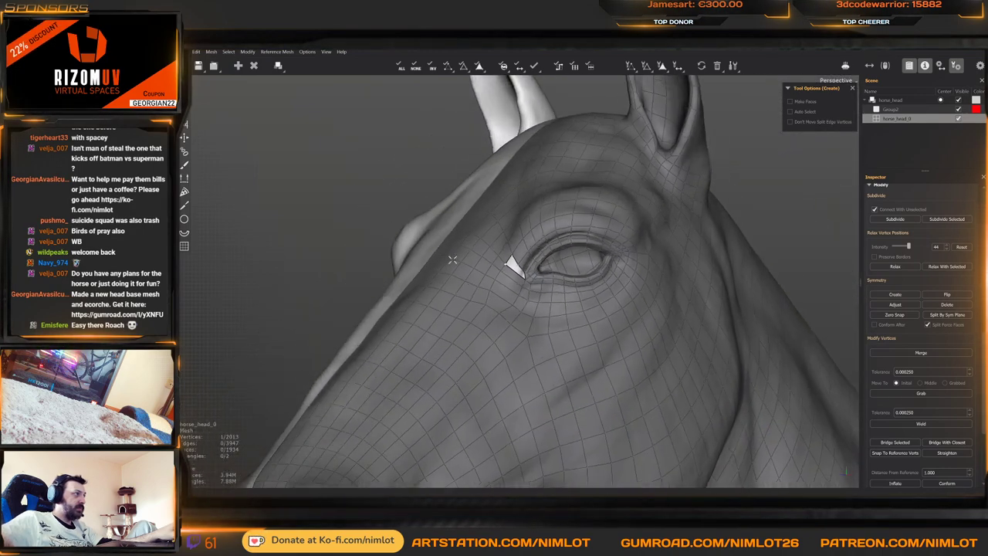
Insert an edge loop from the remaining gap at the eye's front corner down the muzzle to the nostril
{"action": "middle_click_drag", "start_coordinate": [475, 287], "coordinate": [525, 214], "text": "alt"}
{"action": "right_click_drag", "start_coordinate": [526, 214], "coordinate": [546, 214], "text": "alt"}
{"action": "key", "text": "e"}
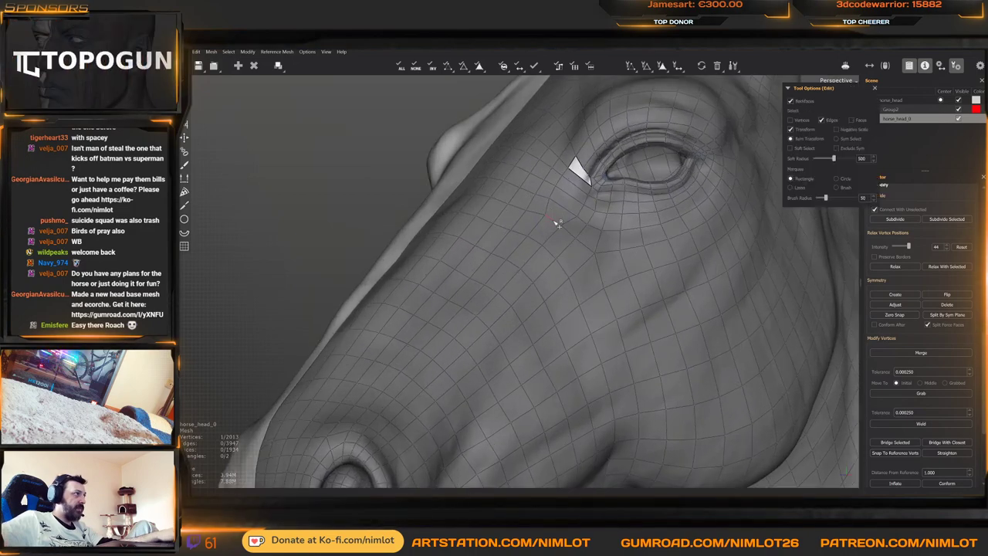
{"action": "left_click_drag", "start_coordinate": [547, 230], "coordinate": [565, 249], "text": "alt"}
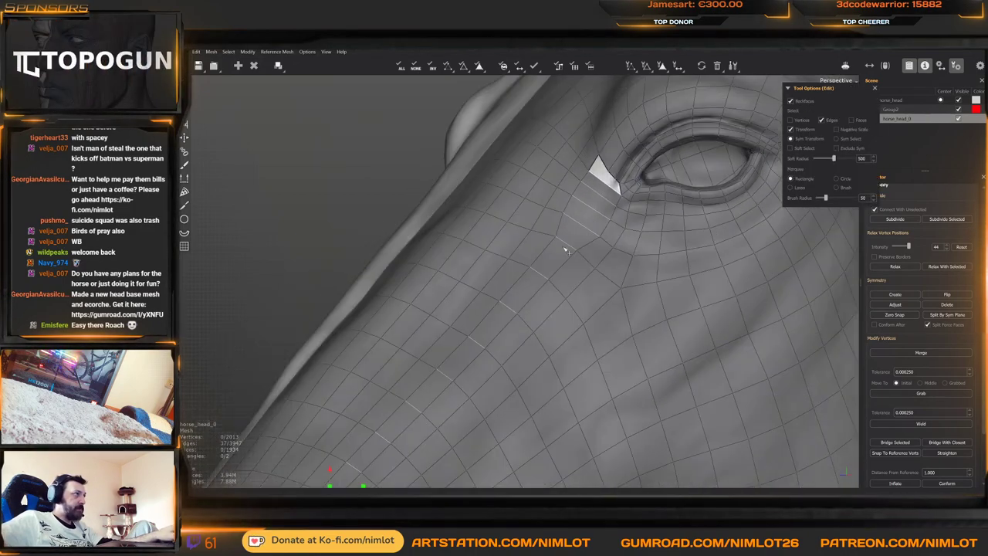
{"action": "key", "text": "w"}
{"action": "left_click", "coordinate": [603, 183]}
{"action": "left_click_drag", "start_coordinate": [597, 189], "coordinate": [554, 203], "text": "alt"}
{"action": "key", "text": "e"}
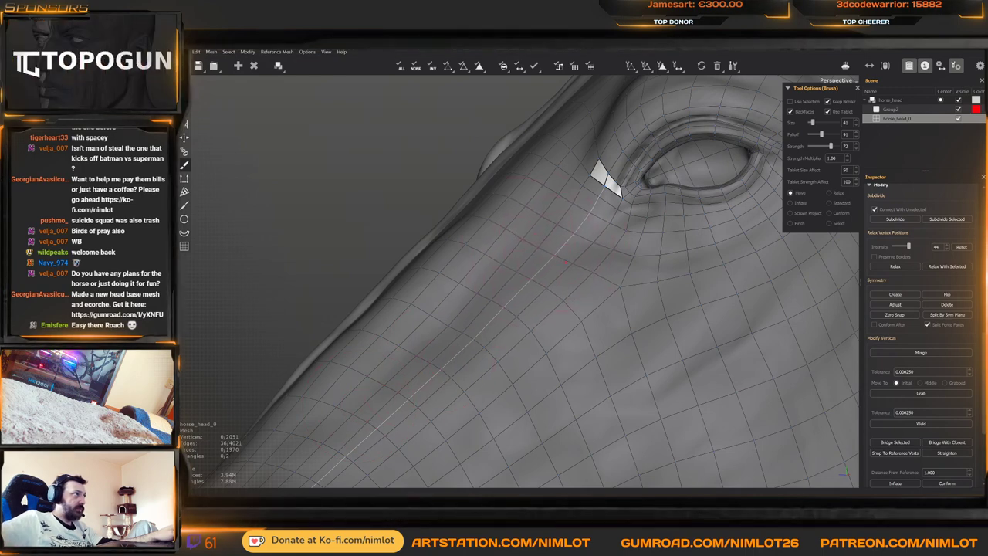
{"action": "scroll", "coordinate": [606, 189], "scroll_direction": "down", "scroll_amount": 5}
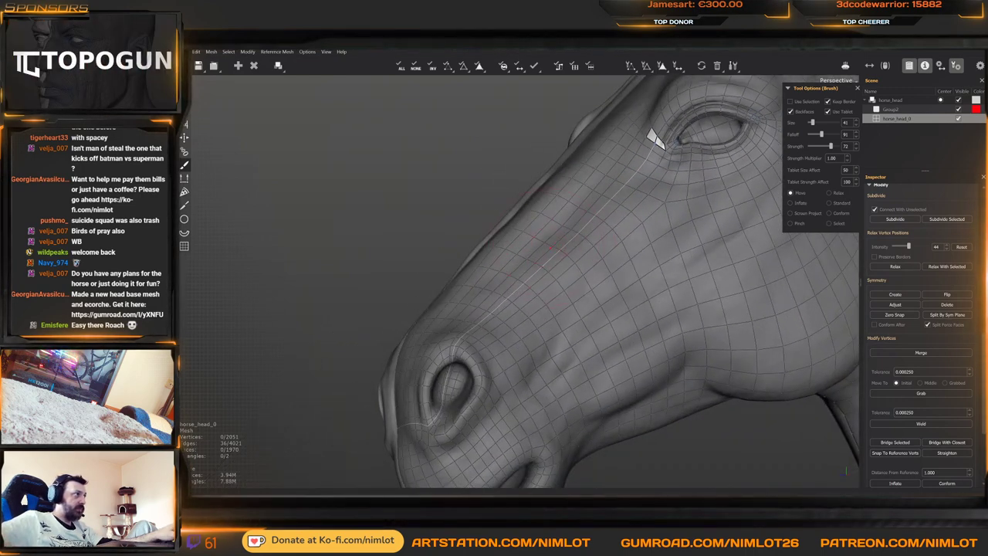
Examine the new edge loop around the nostril, along the muzzle's border and back up to the eye
{"action": "left_click_drag", "start_coordinate": [463, 345], "coordinate": [483, 332], "text": "alt"}
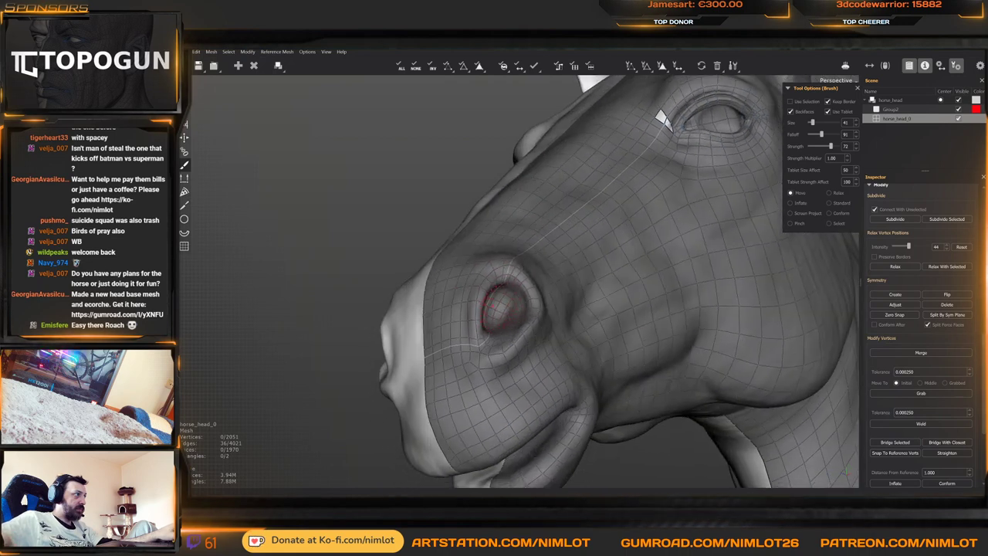
{"action": "middle_click_drag", "start_coordinate": [471, 330], "coordinate": [502, 301], "text": "alt"}
{"action": "left_click_drag", "start_coordinate": [472, 351], "coordinate": [515, 356], "text": "alt"}
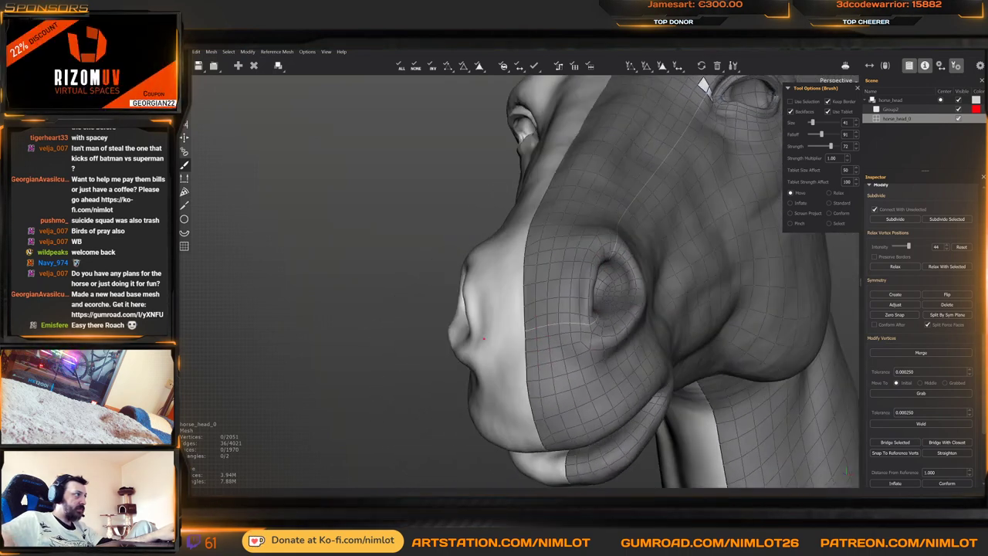
{"action": "scroll", "coordinate": [516, 359], "scroll_direction": "up", "scroll_amount": 4}
{"action": "key", "text": "q"}
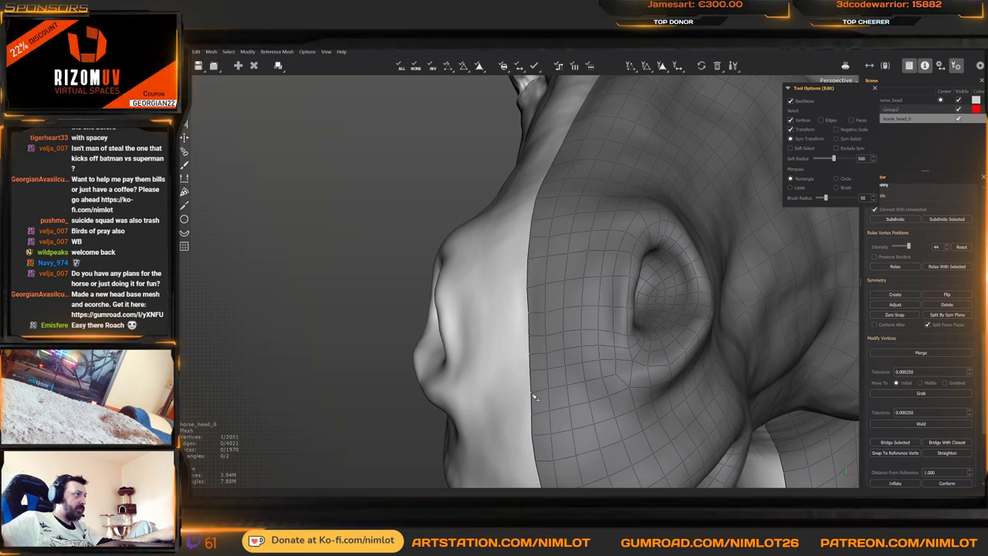
{"action": "key", "text": "b"}
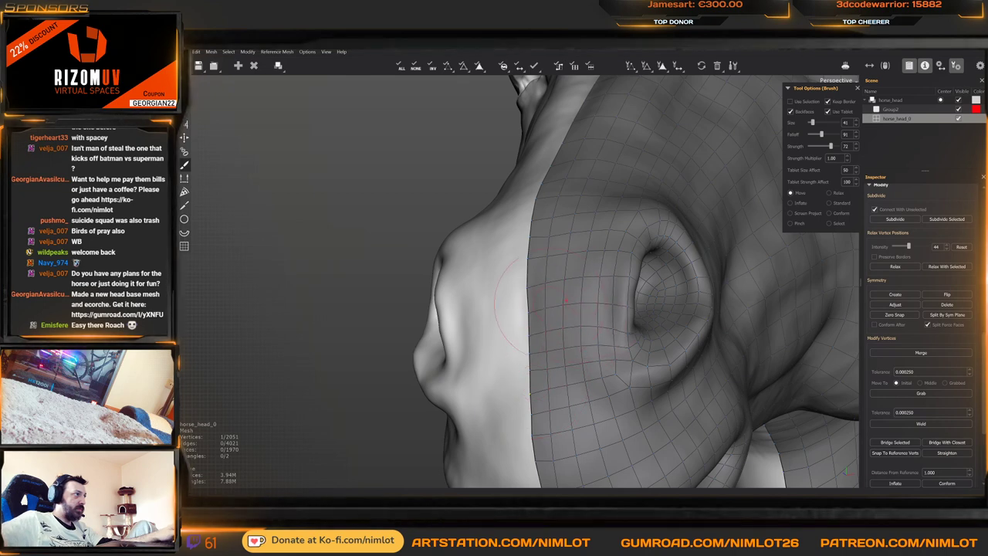
{"action": "left_click_drag", "start_coordinate": [620, 312], "coordinate": [467, 361], "text": "alt"}
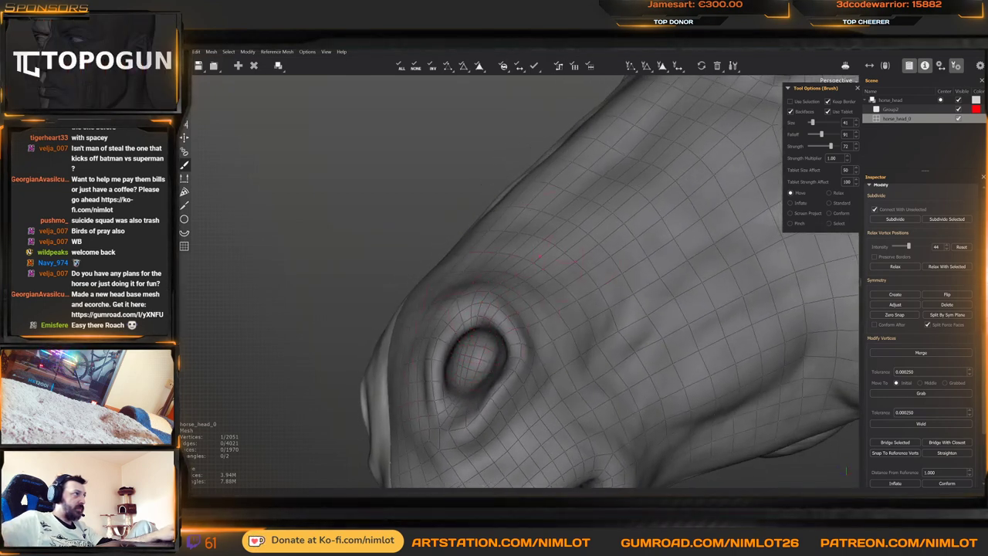
{"action": "right_click_drag", "start_coordinate": [592, 263], "coordinate": [649, 207], "text": "alt"}
{"action": "left_click_drag", "start_coordinate": [648, 206], "coordinate": [625, 217], "text": "alt"}
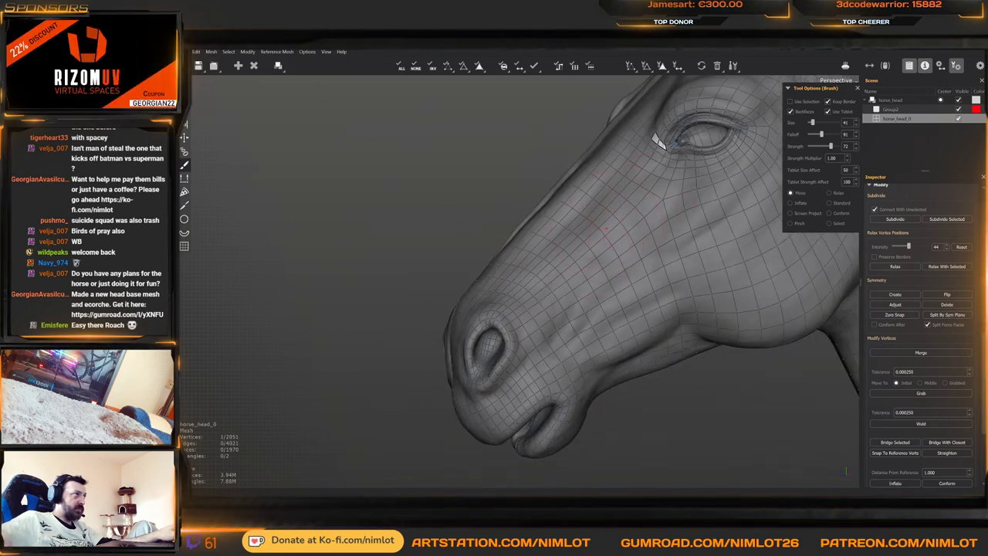
Close the lower of the two open cells beside the eye's front corner, leaving a single open quad
{"action": "scroll", "coordinate": [656, 141], "scroll_direction": "up", "scroll_amount": 4}
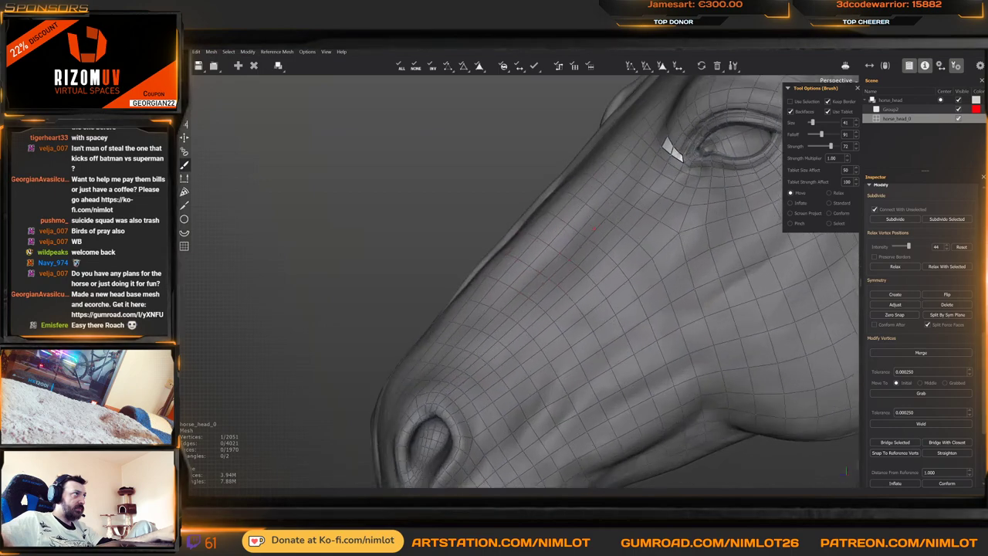
{"action": "key", "text": "e"}
{"action": "scroll", "coordinate": [674, 154], "scroll_direction": "up", "scroll_amount": 6}
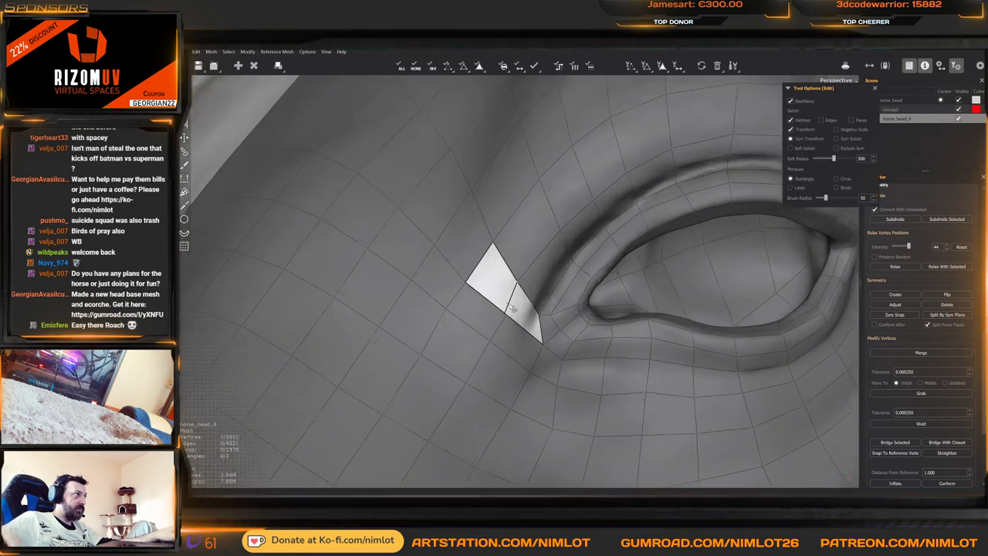
{"action": "scroll", "coordinate": [517, 323], "scroll_direction": "down", "scroll_amount": 6}
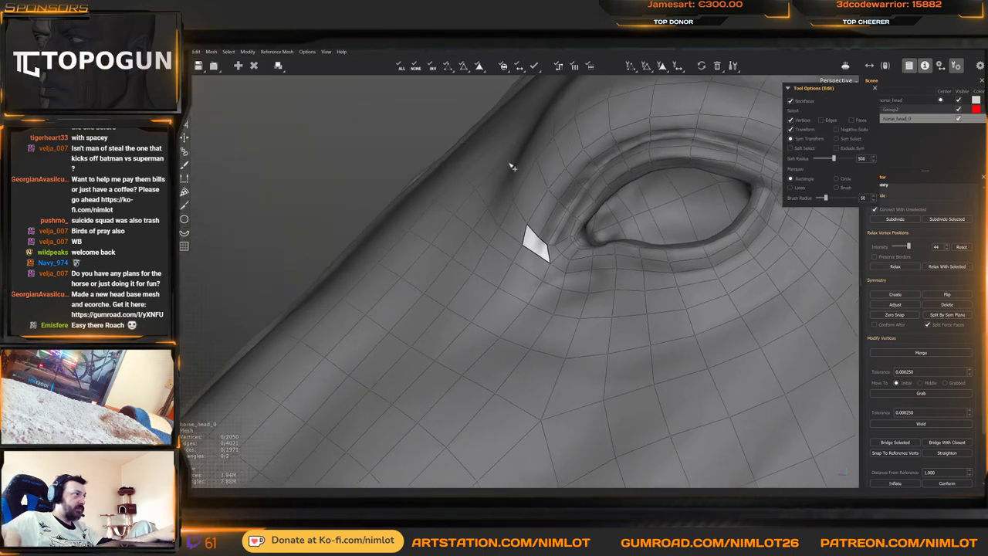
{"action": "scroll", "coordinate": [538, 146], "scroll_direction": "down", "scroll_amount": 6}
{"action": "scroll", "coordinate": [510, 238], "scroll_direction": "up", "scroll_amount": 5}
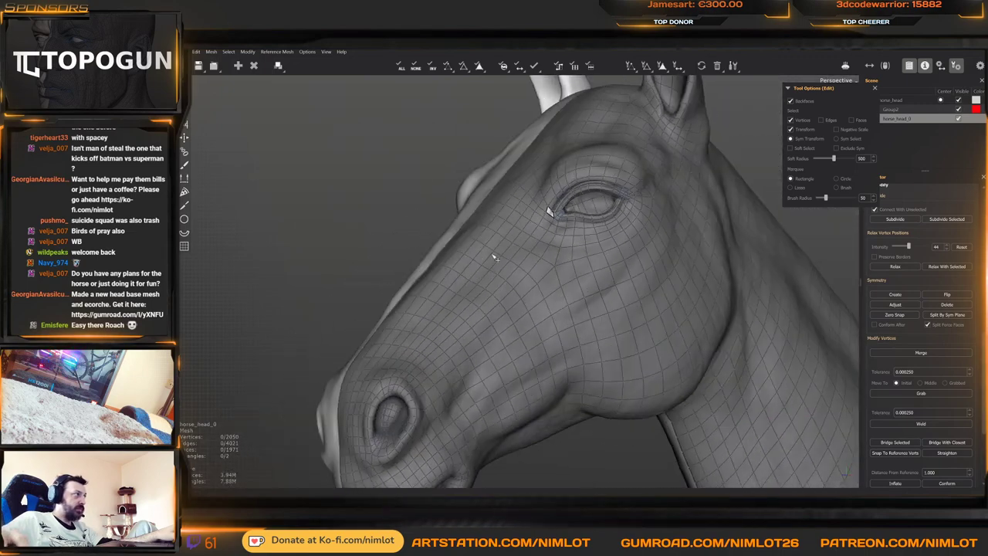
Select the row of edges from the gap beside the eye down the muzzle and trace it into the nostril
{"action": "left_click_drag", "start_coordinate": [511, 239], "coordinate": [531, 220], "text": "alt"}
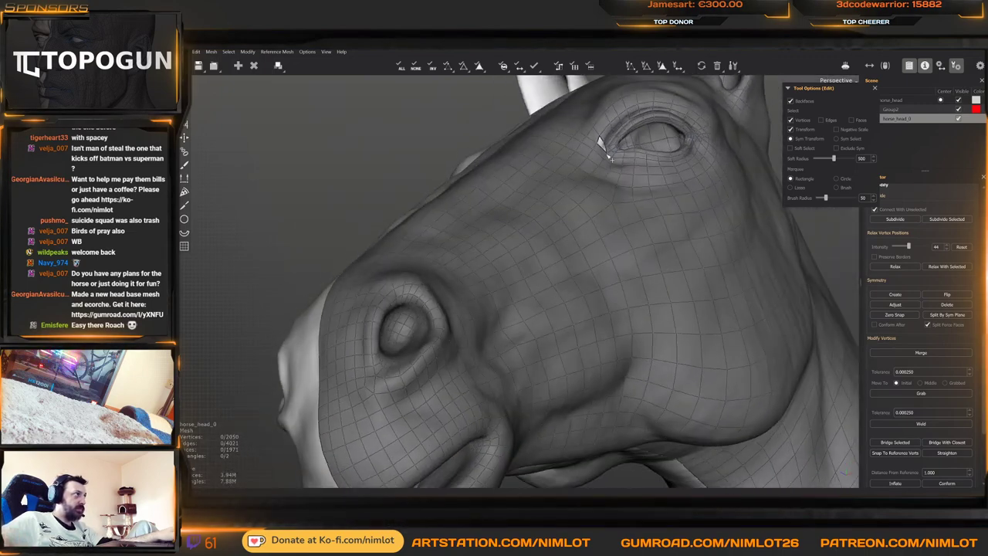
{"action": "key", "text": "2"}
{"action": "double_click", "coordinate": [600, 162]}
{"action": "middle_click_drag", "start_coordinate": [469, 261], "coordinate": [527, 196], "text": "alt"}
{"action": "scroll", "coordinate": [464, 282], "scroll_direction": "up", "scroll_amount": 5}
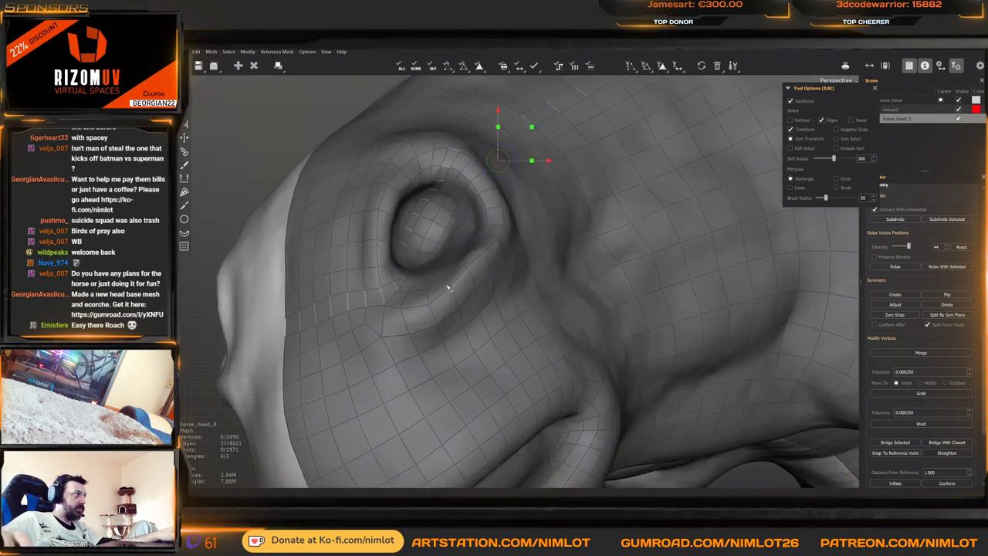
{"action": "left_click_drag", "start_coordinate": [445, 286], "coordinate": [394, 218], "text": "alt"}
{"action": "scroll", "coordinate": [394, 219], "scroll_direction": "down", "scroll_amount": 4}
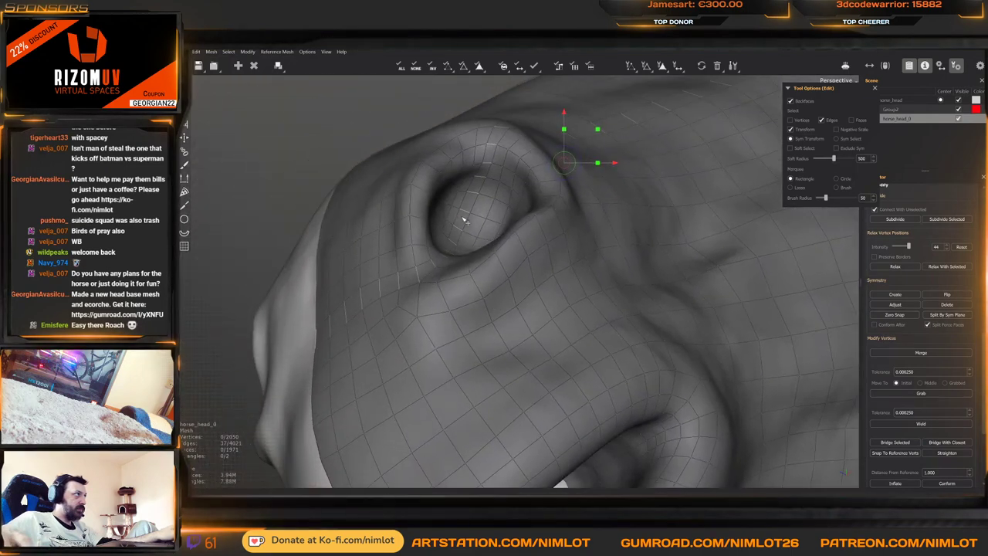
Open two quads inside the nostril, insert an edge loop from there up to the eye's gap, and refill the nostril opening
{"action": "key", "text": "w"}
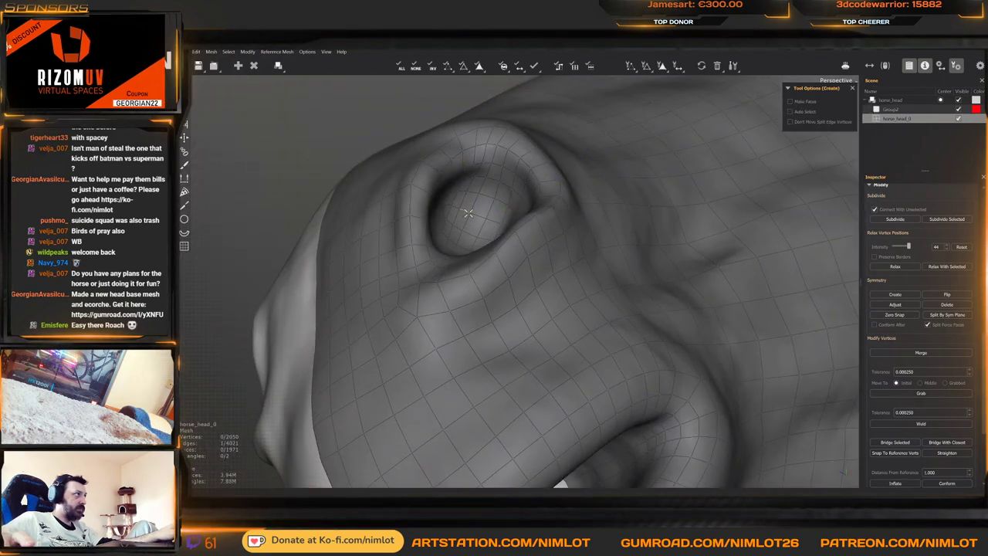
{"action": "key", "text": "e"}
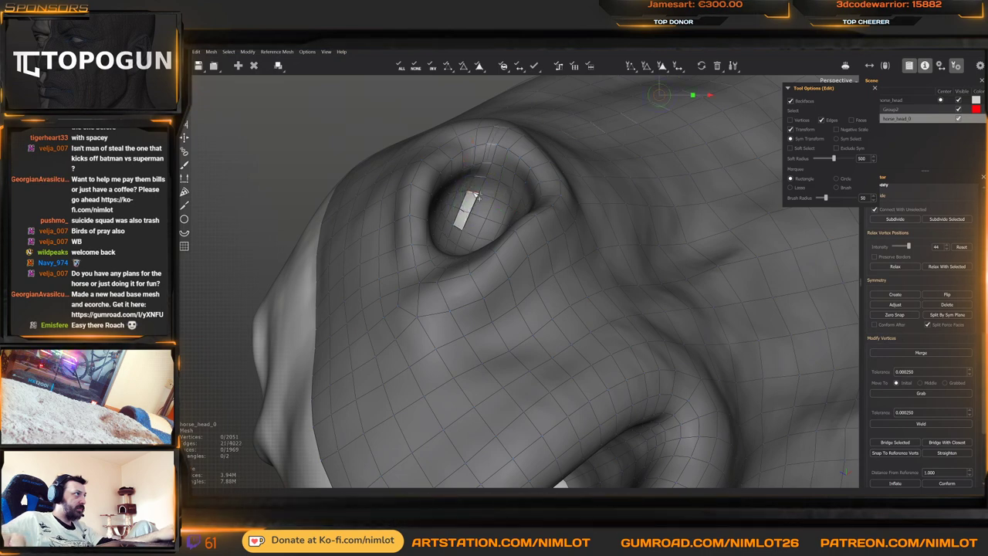
{"action": "key", "text": "q"}
{"action": "key", "text": "w"}
{"action": "key", "text": "q"}
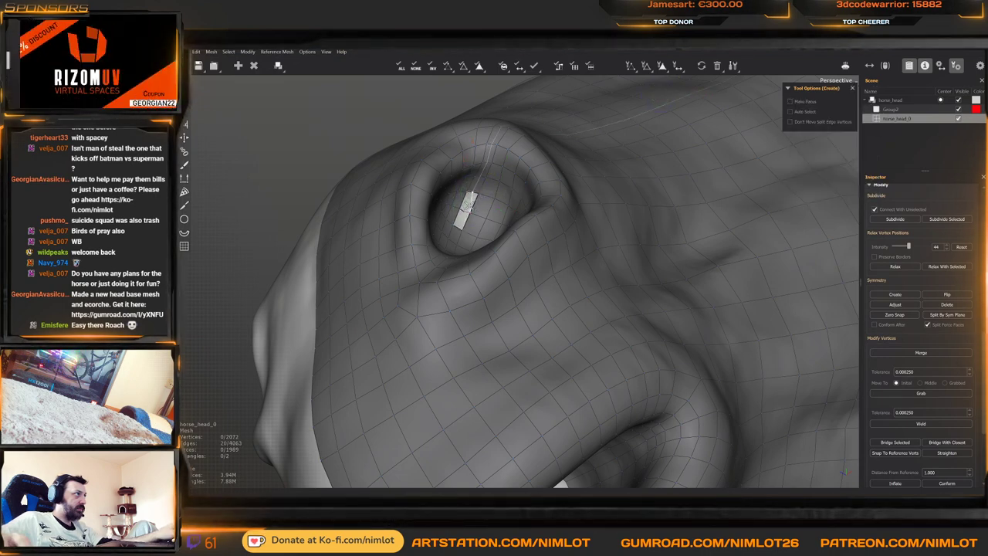
{"action": "left_click", "coordinate": [469, 203]}
Fill the remaining gap in front of the eye's front corner with new faces
{"action": "right_click_drag", "start_coordinate": [482, 210], "coordinate": [443, 255], "text": "alt"}
{"action": "left_click_drag", "start_coordinate": [443, 255], "coordinate": [463, 225], "text": "alt"}
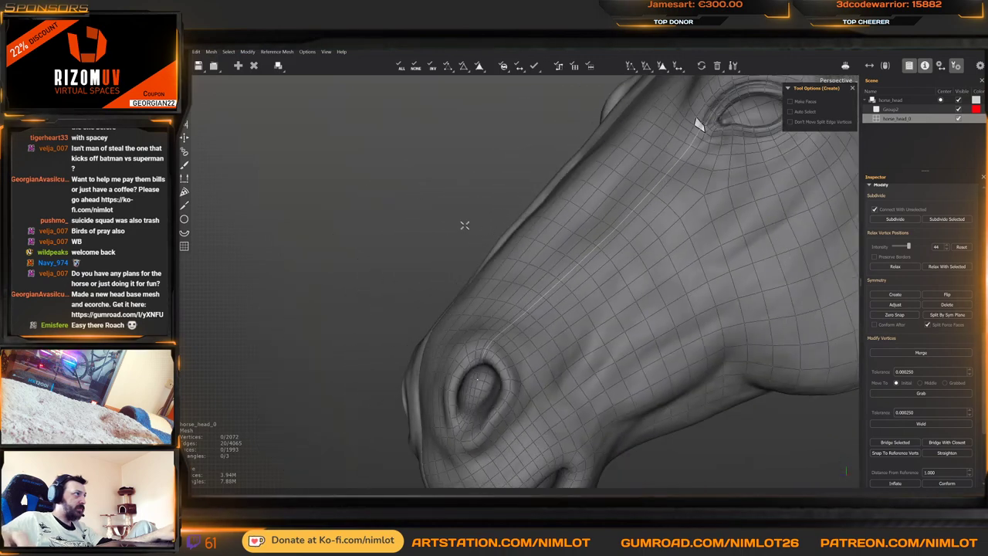
{"action": "middle_click_drag", "start_coordinate": [463, 224], "coordinate": [446, 247], "text": "alt"}
{"action": "left_click_drag", "start_coordinate": [446, 247], "coordinate": [502, 238], "text": "alt"}
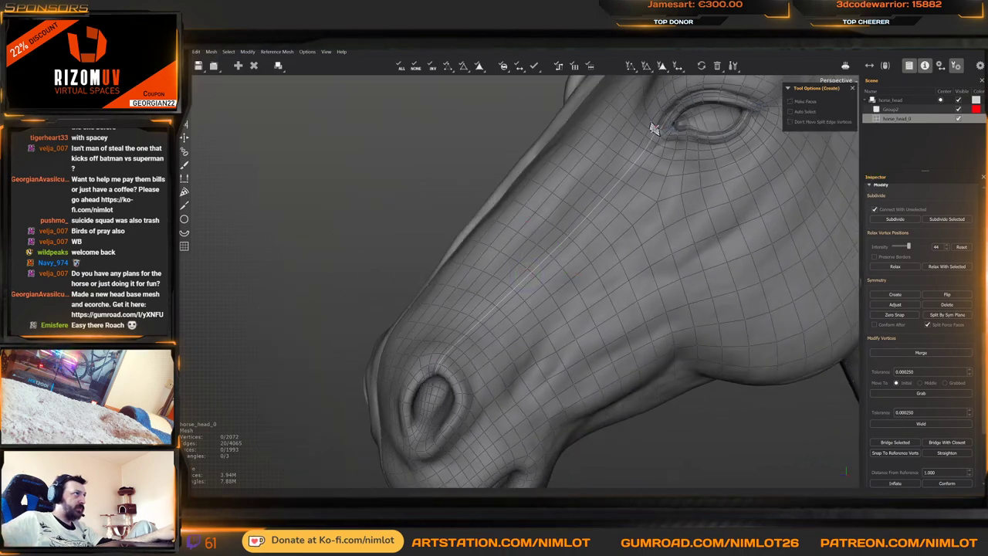
{"action": "key", "text": "b"}
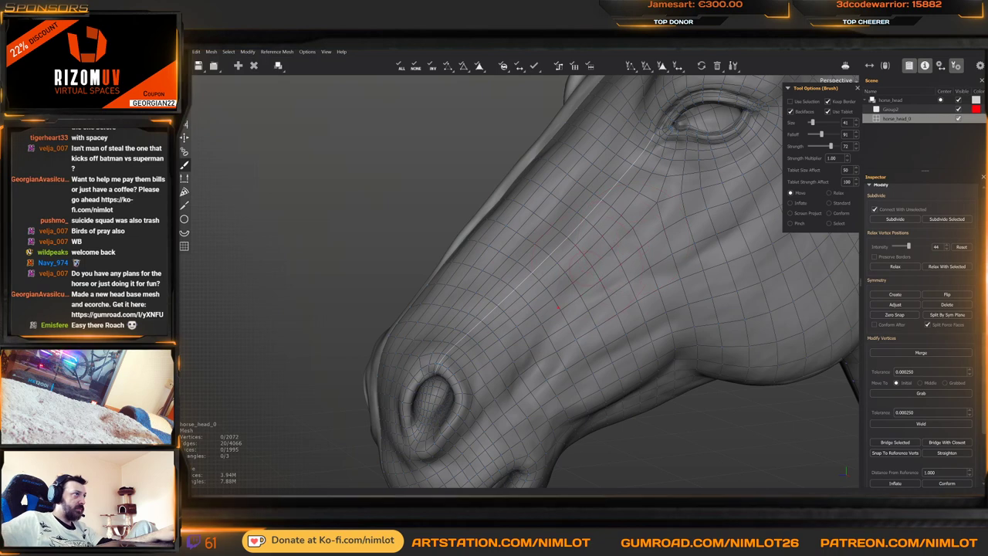
Examine the topology of the whole head from several sides, including the muzzle and the area around the nostril
{"action": "right_click_drag", "start_coordinate": [558, 307], "coordinate": [591, 278], "text": "alt"}
{"action": "left_click_drag", "start_coordinate": [618, 272], "coordinate": [560, 268], "text": "alt"}
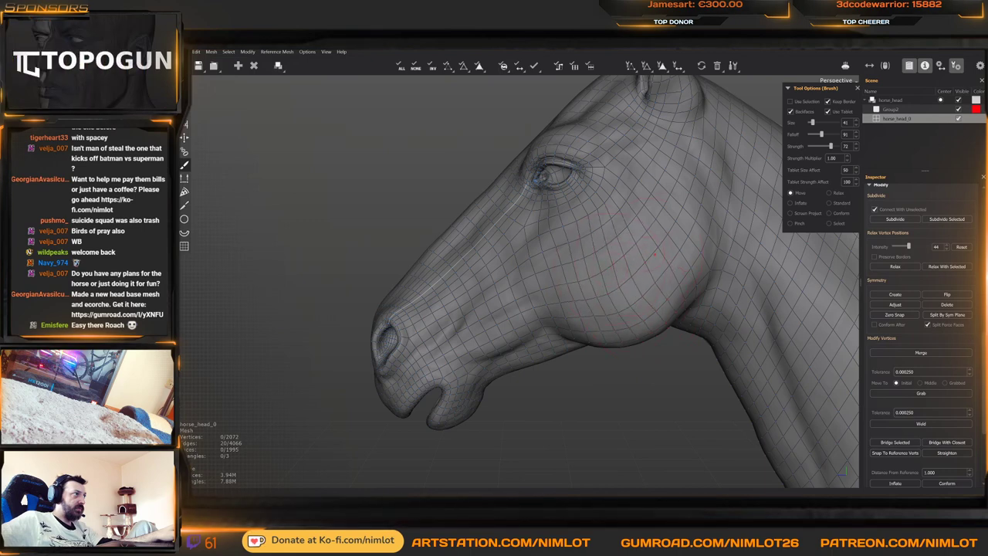
{"action": "middle_click_drag", "start_coordinate": [672, 228], "coordinate": [571, 232]}
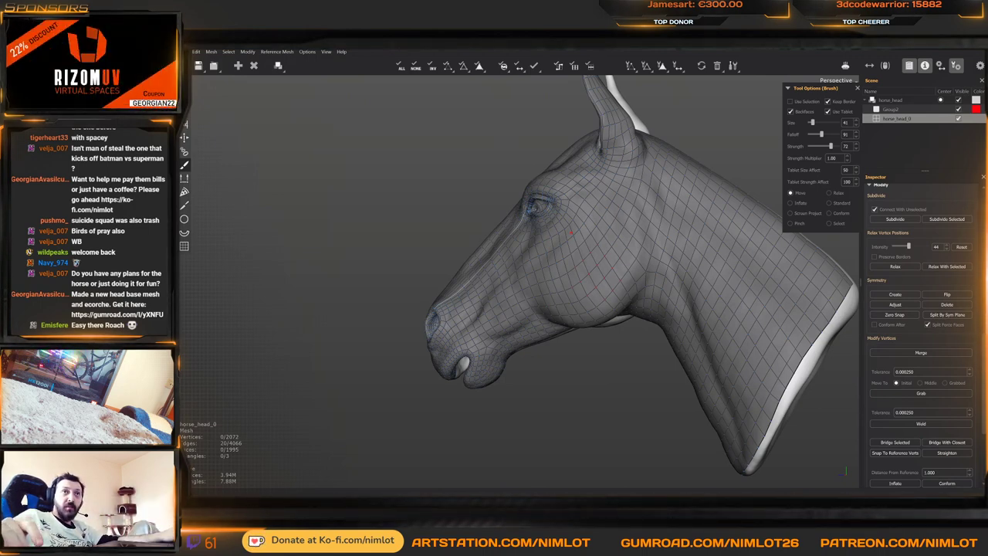
{"action": "scroll", "coordinate": [550, 212], "scroll_direction": "up", "scroll_amount": 3}
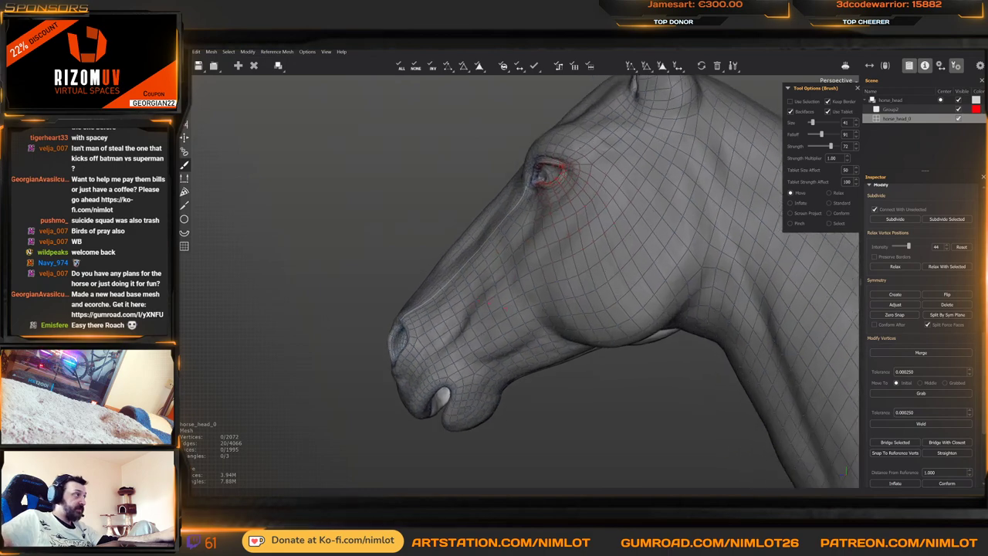
{"action": "middle_click_drag", "start_coordinate": [550, 212], "coordinate": [598, 209]}
{"action": "middle_click_drag", "start_coordinate": [436, 286], "coordinate": [507, 227], "text": "alt"}
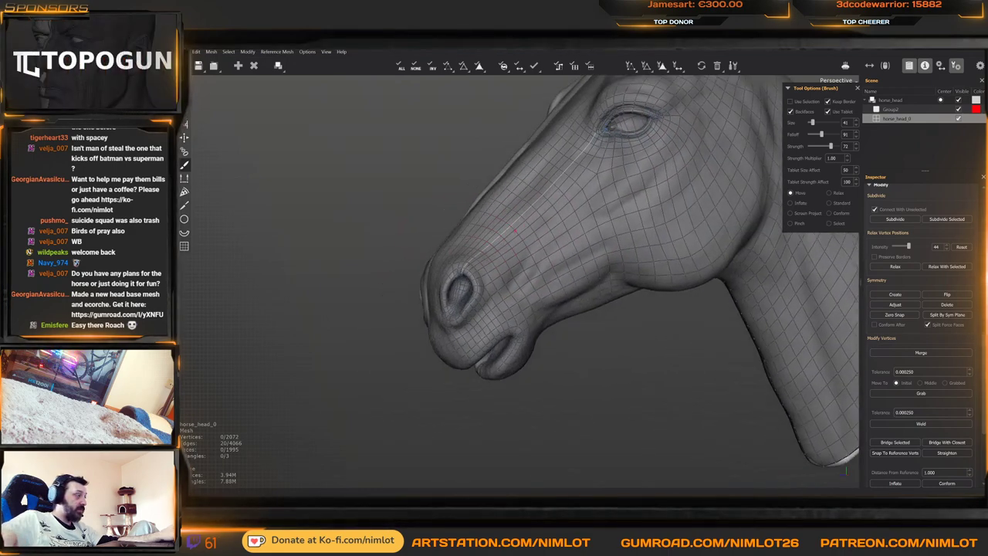
{"action": "right_click_drag", "start_coordinate": [508, 227], "coordinate": [463, 266], "text": "alt"}
{"action": "left_click_drag", "start_coordinate": [463, 267], "coordinate": [480, 239], "text": "alt"}
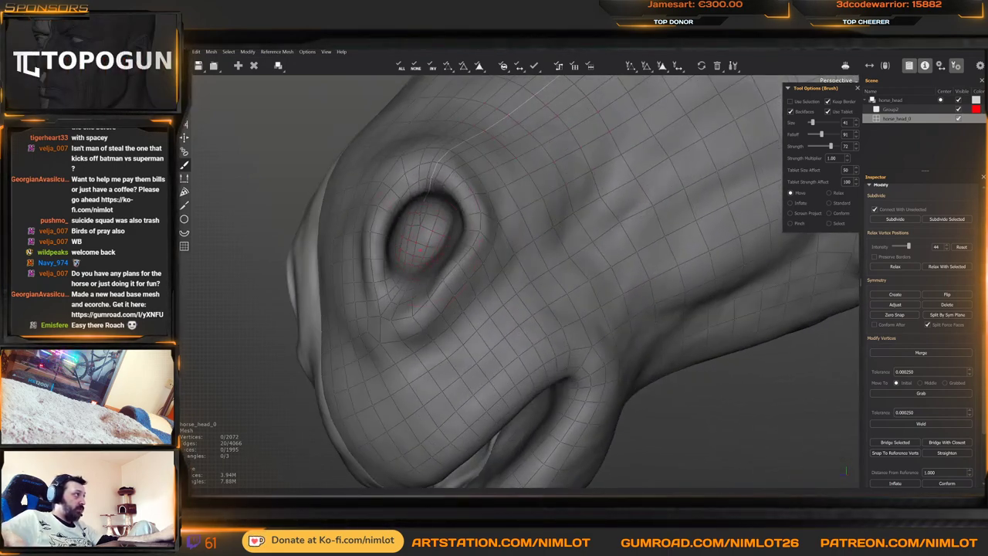
Select a vertex just below the nostril's lower rim for editing
{"action": "key", "text": "q"}
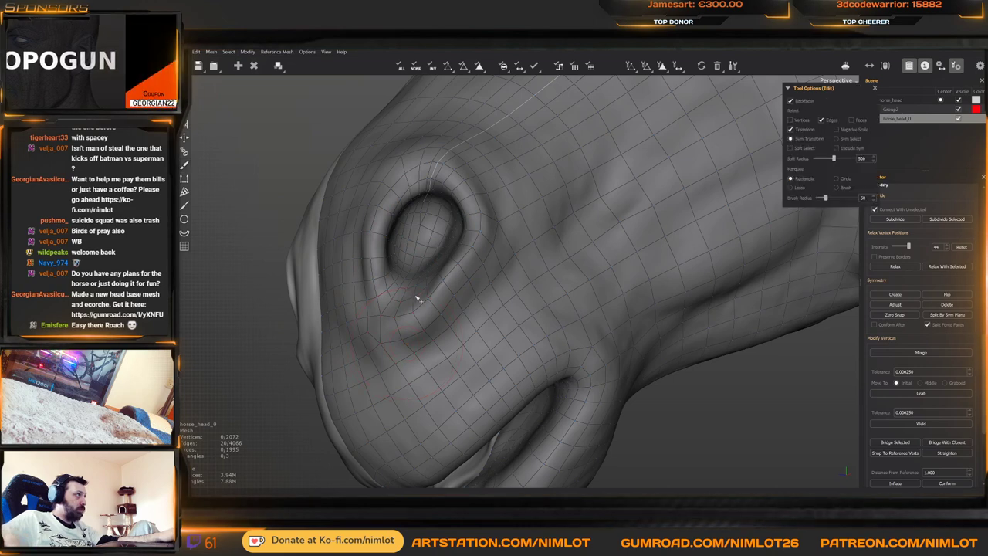
{"action": "mouse_move", "coordinate": [417, 298]}
{"action": "left_mouse_down", "text": "alt"}
{"action": "mouse_move", "coordinate": [461, 314]}
{"action": "mouse_move", "coordinate": [453, 301]}
{"action": "left_mouse_up", "text": "alt"}
{"action": "middle_click_drag", "start_coordinate": [455, 302], "coordinate": [453, 325]}
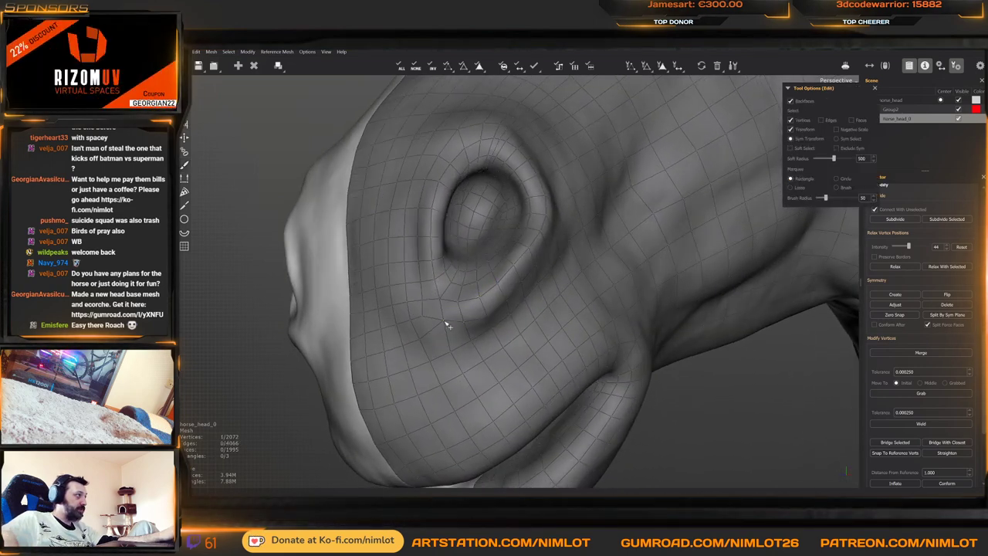
Delete the patch of faces on the side of the head between the ear base and the back of the jaw
{"action": "mouse_move", "coordinate": [425, 326]}
{"action": "middle_mouse_down"}
{"action": "mouse_move", "coordinate": [425, 307]}
{"action": "mouse_move", "coordinate": [465, 282]}
{"action": "middle_mouse_up"}
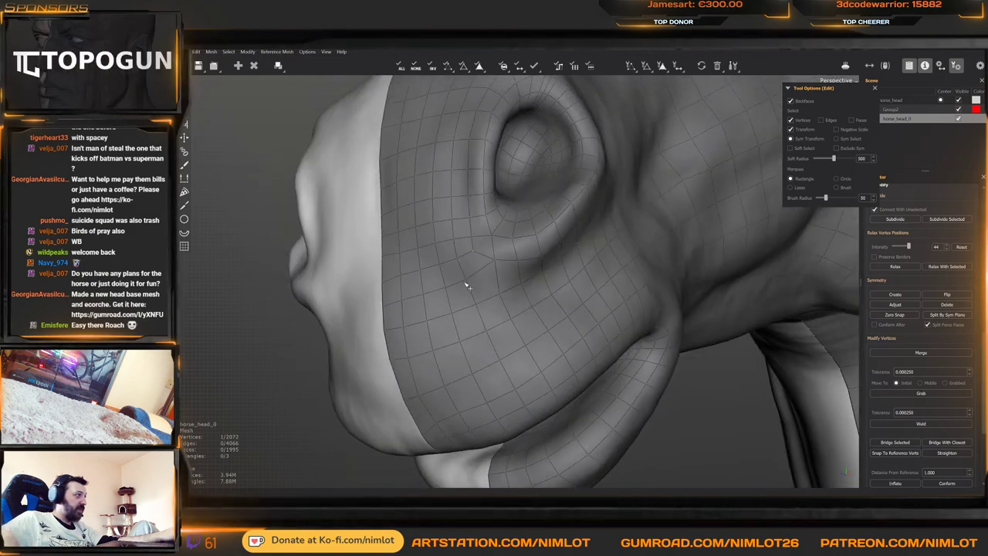
{"action": "key", "text": "b"}
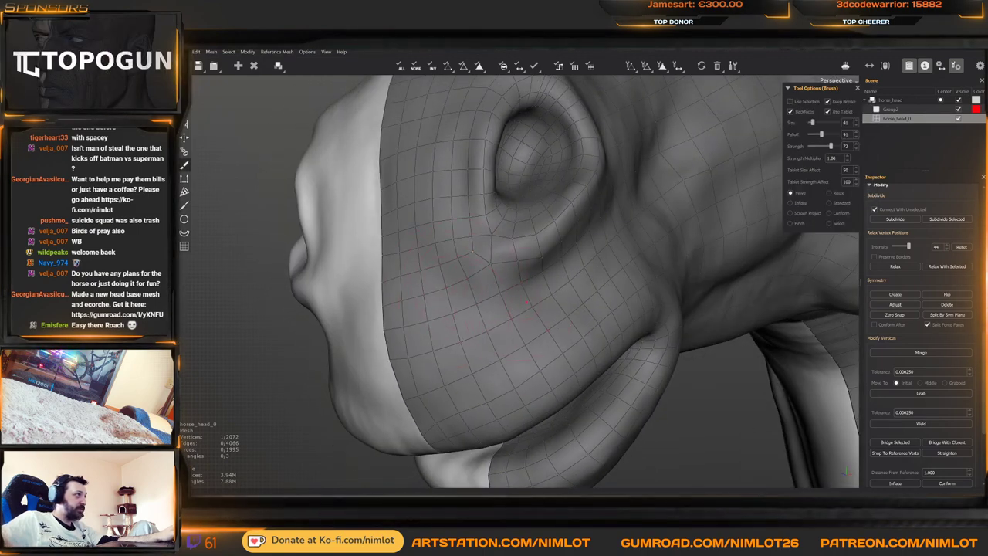
{"action": "scroll", "coordinate": [527, 302], "scroll_direction": "down", "scroll_amount": 5}
{"action": "middle_click_drag", "start_coordinate": [527, 302], "coordinate": [463, 294]}
{"action": "scroll", "coordinate": [533, 262], "scroll_direction": "down", "scroll_amount": 4}
{"action": "mouse_move", "coordinate": [550, 251]}
{"action": "middle_mouse_down"}
{"action": "mouse_move", "coordinate": [509, 298]}
{"action": "mouse_move", "coordinate": [571, 254]}
{"action": "mouse_move", "coordinate": [533, 271]}
{"action": "mouse_move", "coordinate": [601, 295]}
{"action": "mouse_move", "coordinate": [579, 280]}
{"action": "mouse_move", "coordinate": [600, 286]}
{"action": "middle_mouse_up"}
{"action": "scroll", "coordinate": [550, 280], "scroll_direction": "up", "scroll_amount": 2}
{"action": "key", "text": "w"}
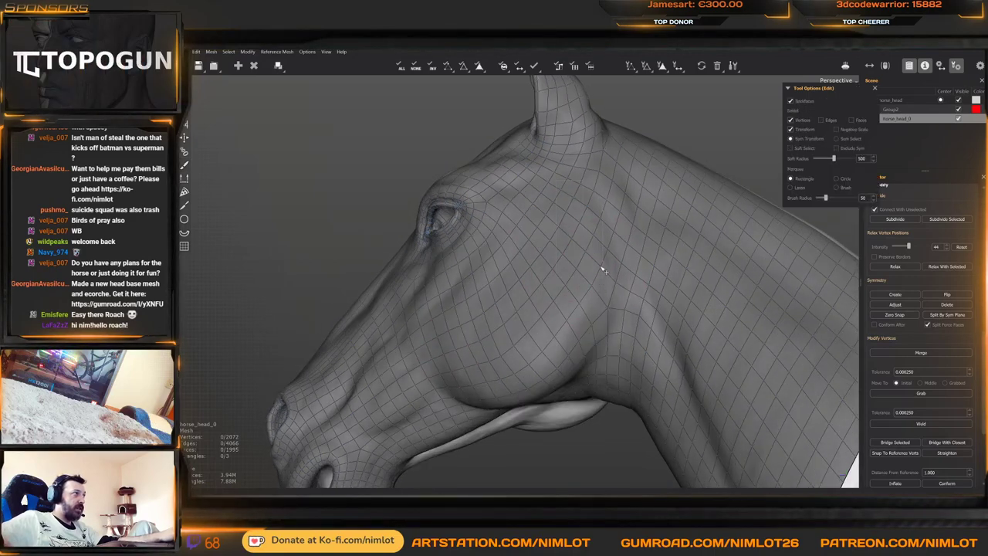
{"action": "left_click_drag", "start_coordinate": [602, 268], "coordinate": [605, 272]}
{"action": "middle_click_drag", "start_coordinate": [605, 271], "coordinate": [582, 311]}
{"action": "key", "text": "Delete"}
Build a strip of new quads through the hole, from behind the jaw up to the ear base
{"action": "key", "text": "c"}
{"action": "key", "text": "e"}
{"action": "key", "text": "c"}
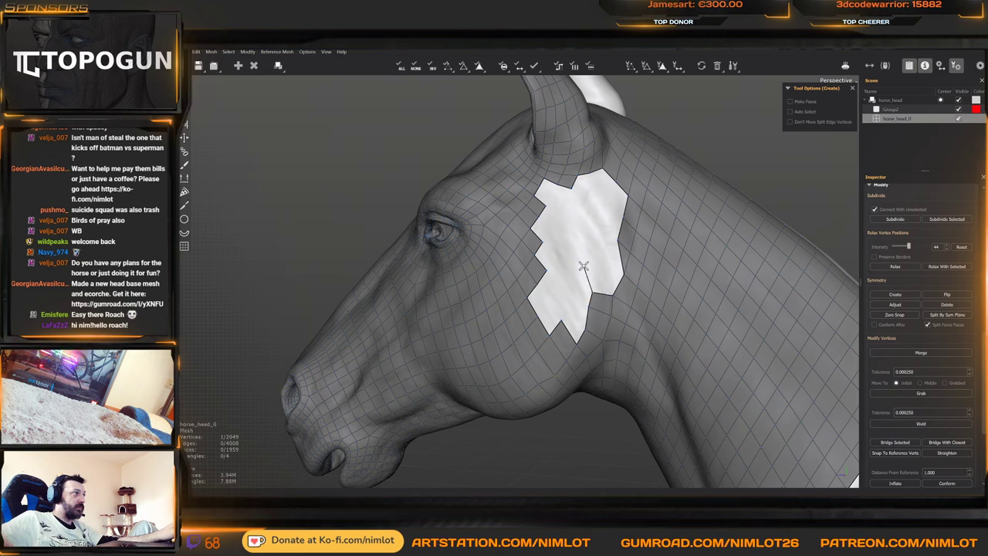
{"action": "middle_click_drag", "start_coordinate": [607, 261], "coordinate": [602, 293]}
{"action": "left_click", "coordinate": [603, 280]}
{"action": "left_click", "coordinate": [585, 282]}
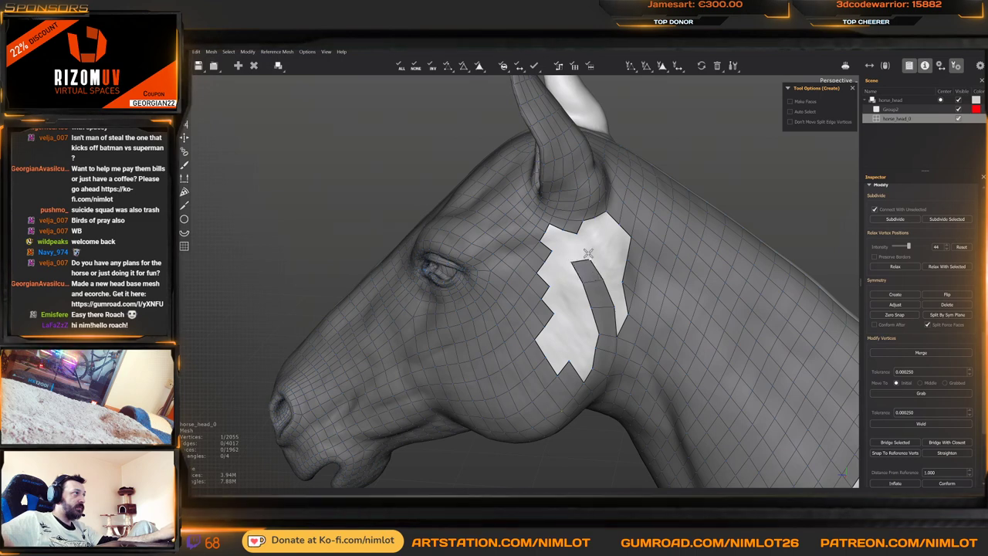
{"action": "scroll", "coordinate": [582, 249], "scroll_direction": "up", "scroll_amount": 5}
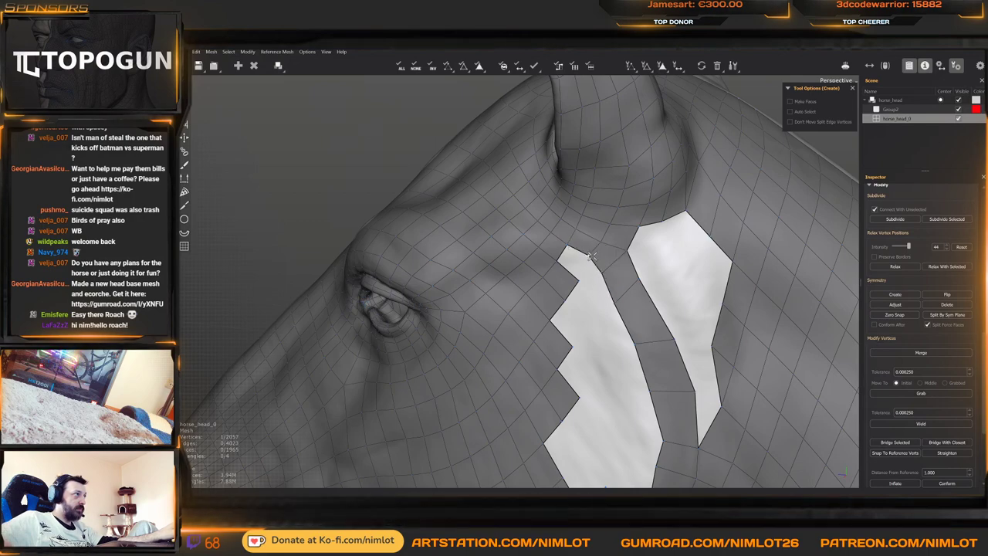
{"action": "scroll", "coordinate": [577, 288], "scroll_direction": "down", "scroll_amount": 6}
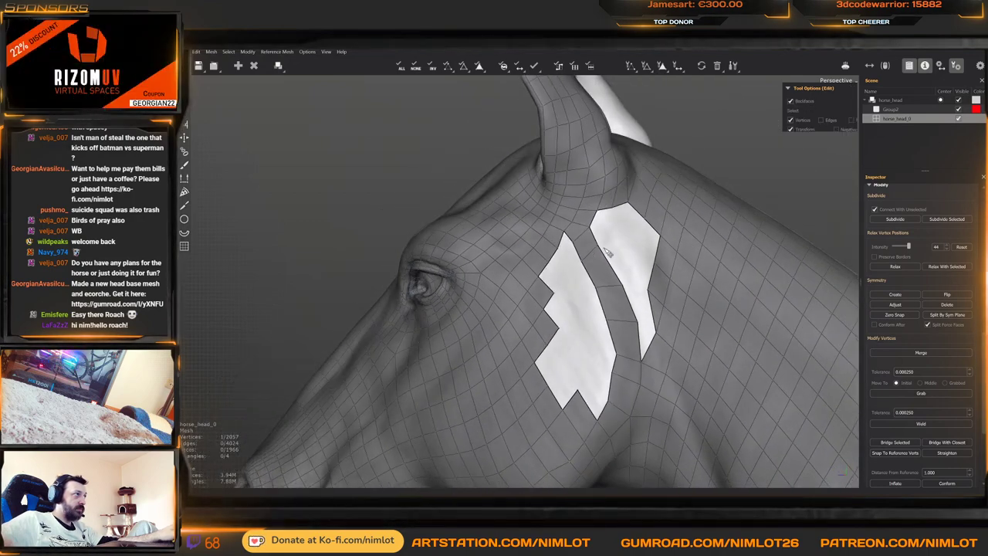
Add new faces at the upper end of the rear hole below the ear and bridge the gap to its back edge
{"action": "key", "text": "e"}
{"action": "scroll", "coordinate": [590, 264], "scroll_direction": "down", "scroll_amount": 5}
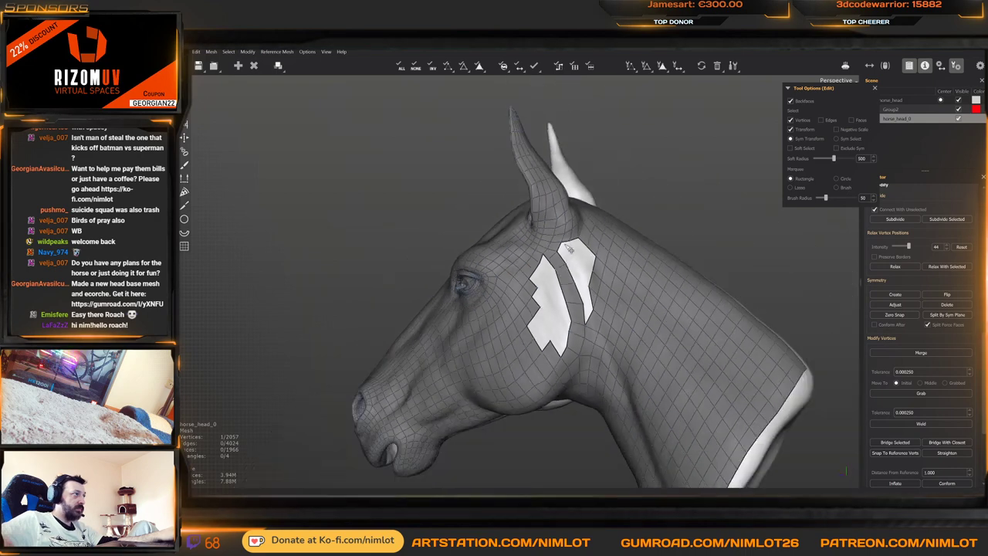
{"action": "left_click_drag", "start_coordinate": [577, 255], "coordinate": [604, 290], "text": "alt"}
{"action": "scroll", "coordinate": [591, 288], "scroll_direction": "up", "scroll_amount": 4}
{"action": "key", "text": "q"}
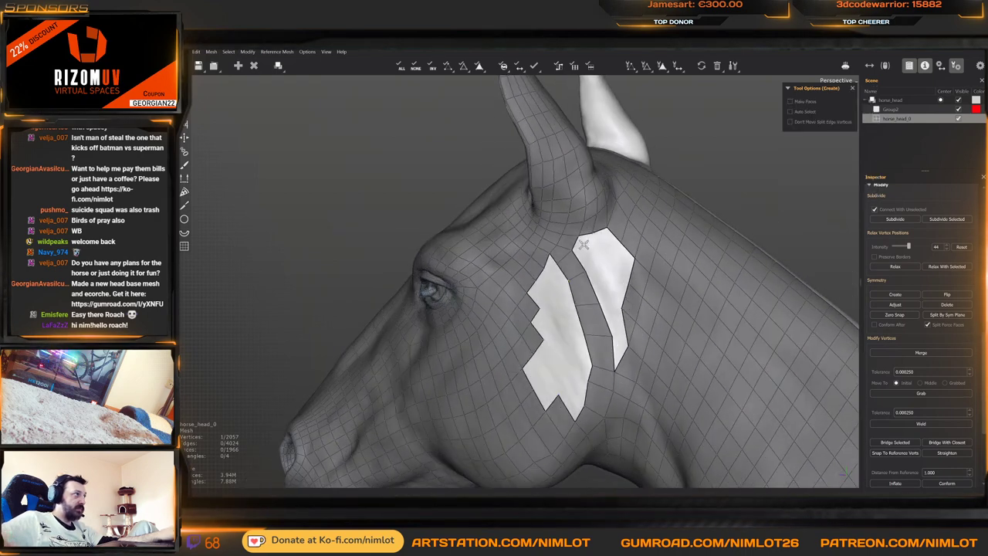
{"action": "left_click", "coordinate": [601, 246]}
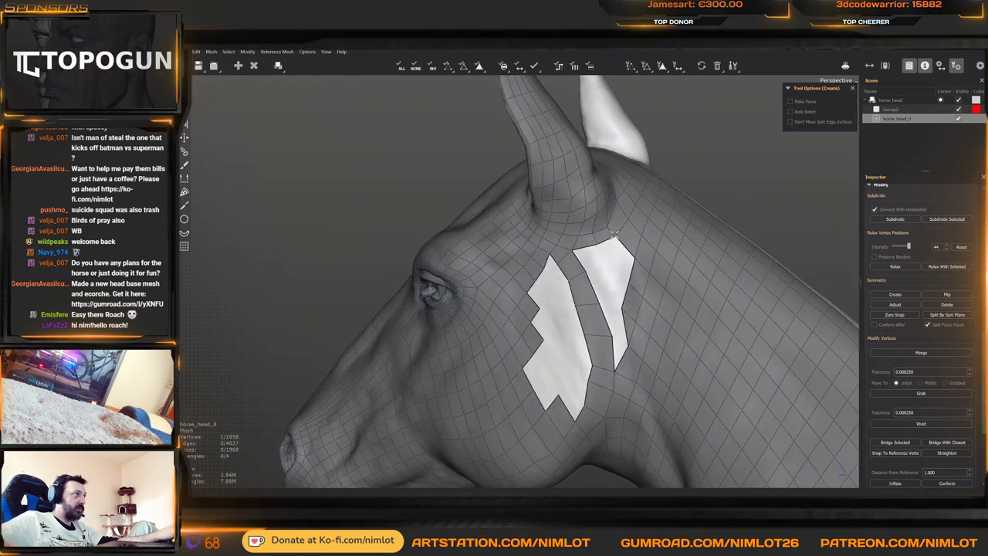
{"action": "left_click_drag", "start_coordinate": [613, 239], "coordinate": [597, 254], "text": "alt"}
{"action": "key", "text": "e"}
{"action": "key", "text": "w"}
{"action": "left_click", "coordinate": [586, 260]}
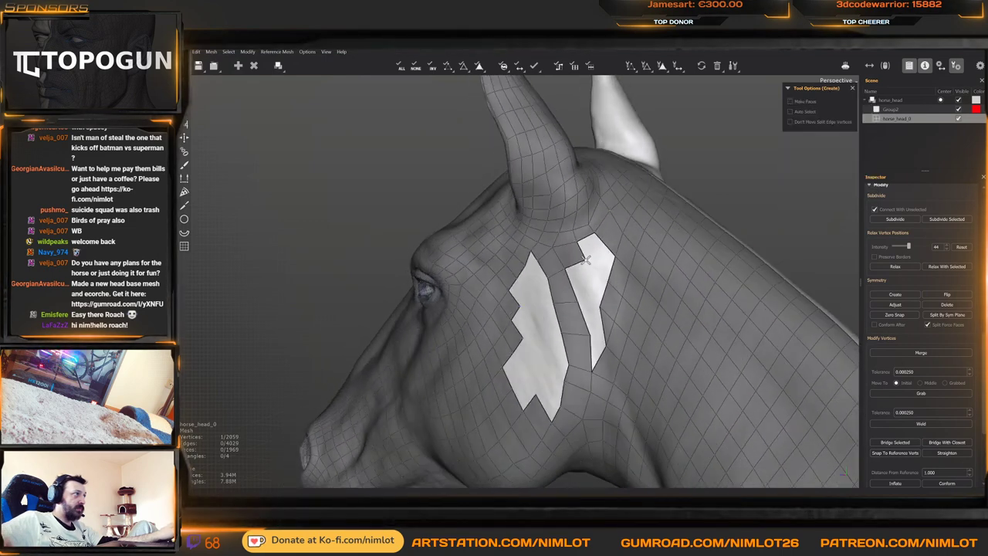
{"action": "left_click", "coordinate": [604, 278]}
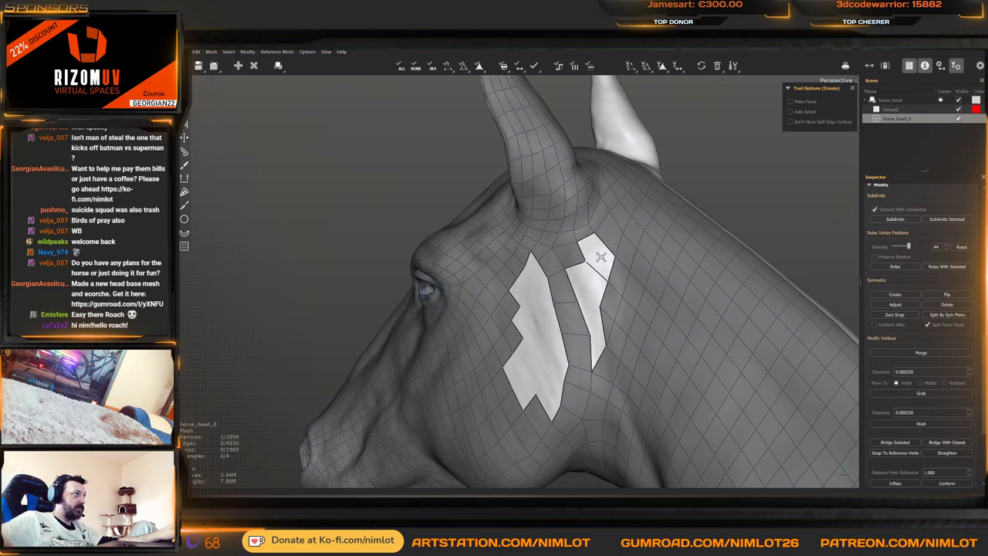
{"action": "left_click_drag", "start_coordinate": [601, 257], "coordinate": [687, 257], "text": "alt"}
Split the row of edges between the small hole and the neck crest, and fill the small hole with faces
{"action": "key", "text": "e"}
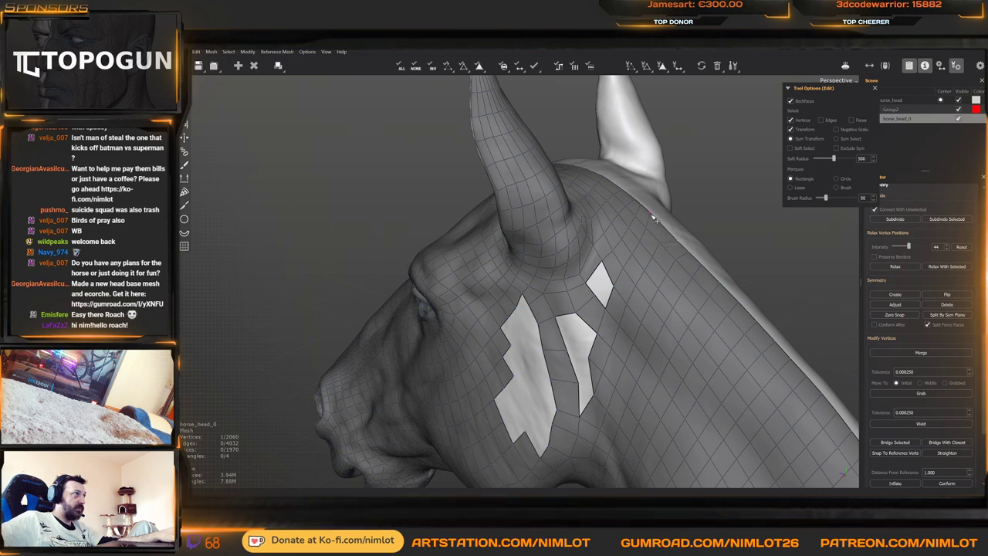
{"action": "key", "text": "q"}
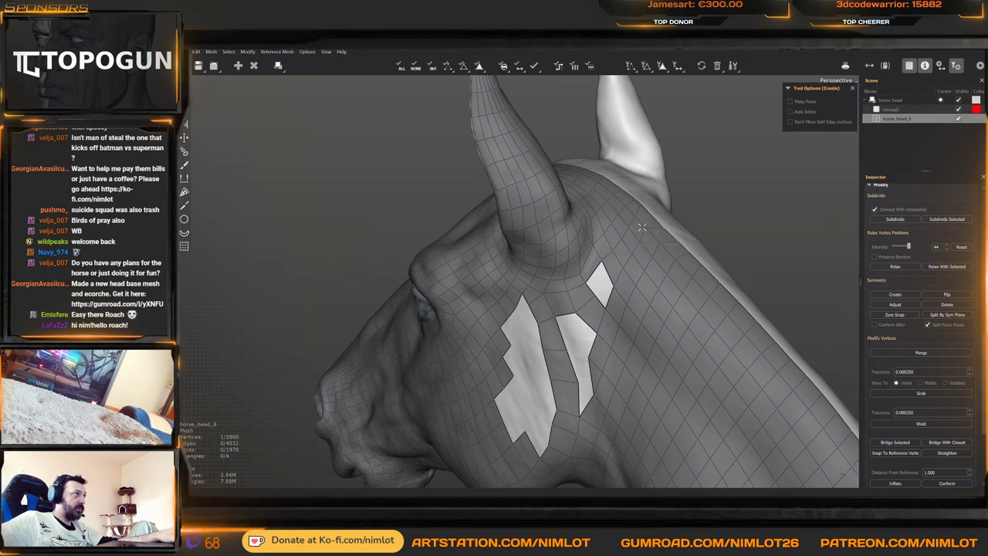
{"action": "key", "text": "e"}
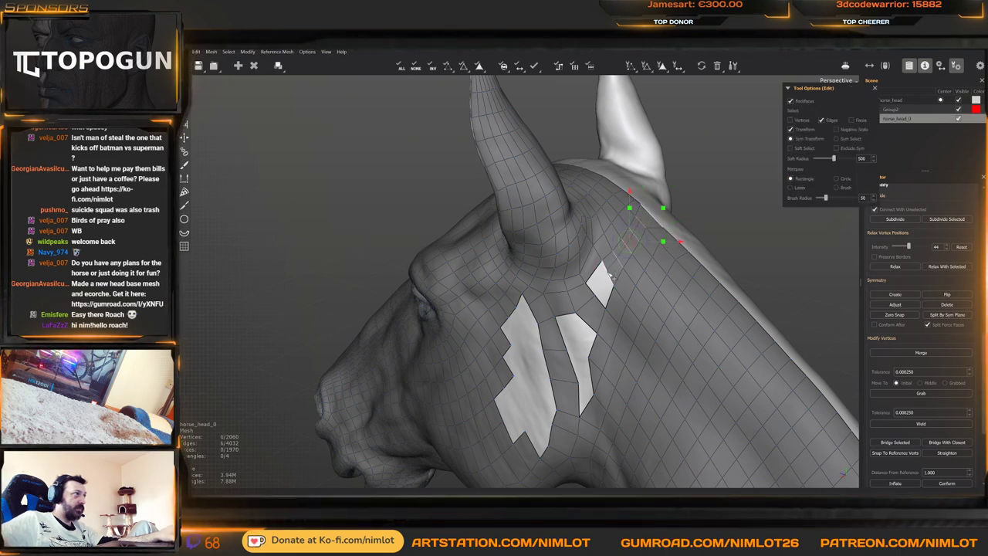
{"action": "key", "text": "ctrl+d"}
{"action": "key", "text": "q"}
{"action": "left_click", "coordinate": [606, 281]}
Connect an edge across the rear hole and close its narrow lower part, merging the vertices along the strip
{"action": "left_click_drag", "start_coordinate": [546, 289], "coordinate": [591, 259], "text": "alt"}
{"action": "key", "text": "e"}
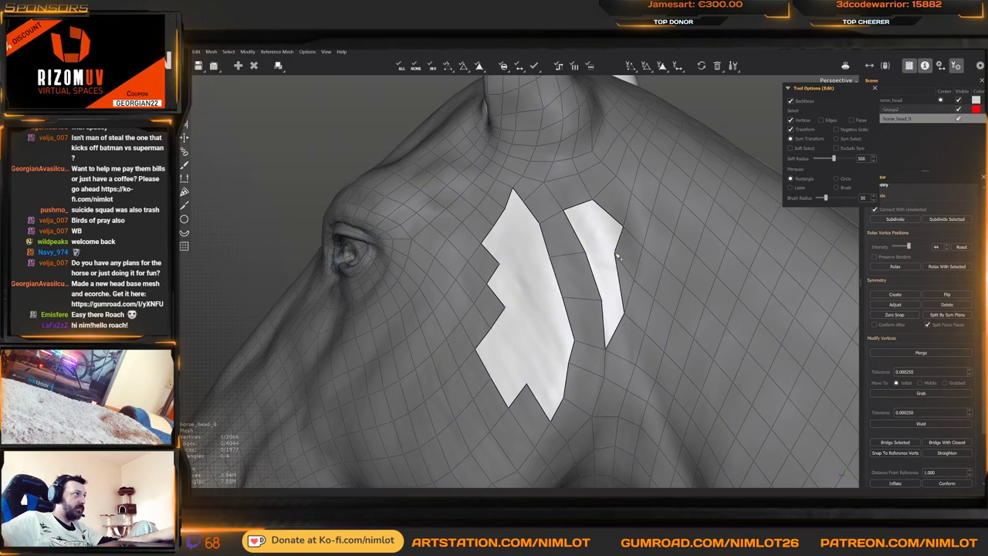
{"action": "key", "text": "c"}
{"action": "mouse_move", "coordinate": [610, 308]}
{"action": "left_mouse_down", "text": "alt"}
{"action": "mouse_move", "coordinate": [627, 310]}
{"action": "mouse_move", "coordinate": [595, 274]}
{"action": "mouse_move", "coordinate": [610, 286]}
{"action": "mouse_move", "coordinate": [603, 307]}
{"action": "left_mouse_up", "text": "alt"}
{"action": "key", "text": "e"}
{"action": "scroll", "coordinate": [620, 301], "scroll_direction": "down", "scroll_amount": 3}
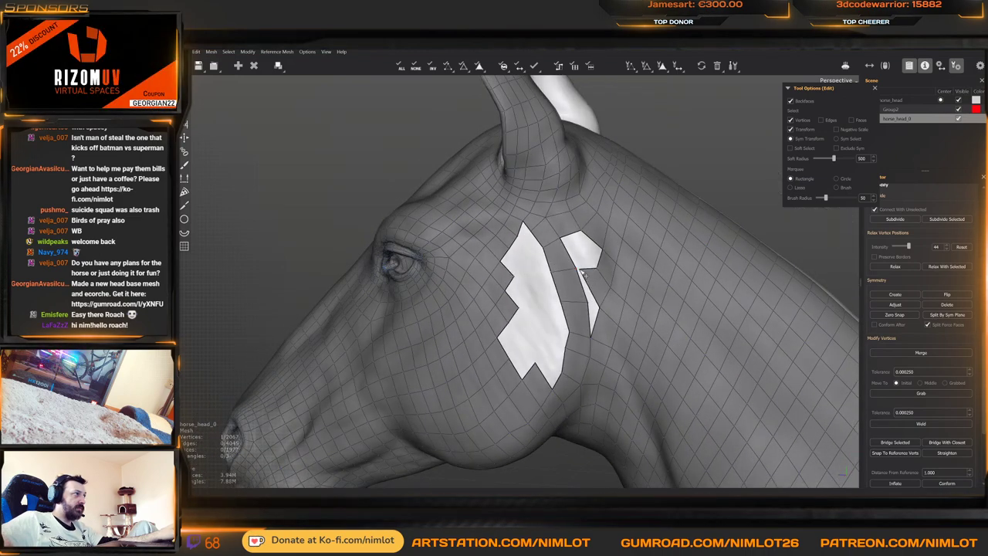
{"action": "left_click_drag", "start_coordinate": [595, 308], "coordinate": [603, 273], "text": "alt"}
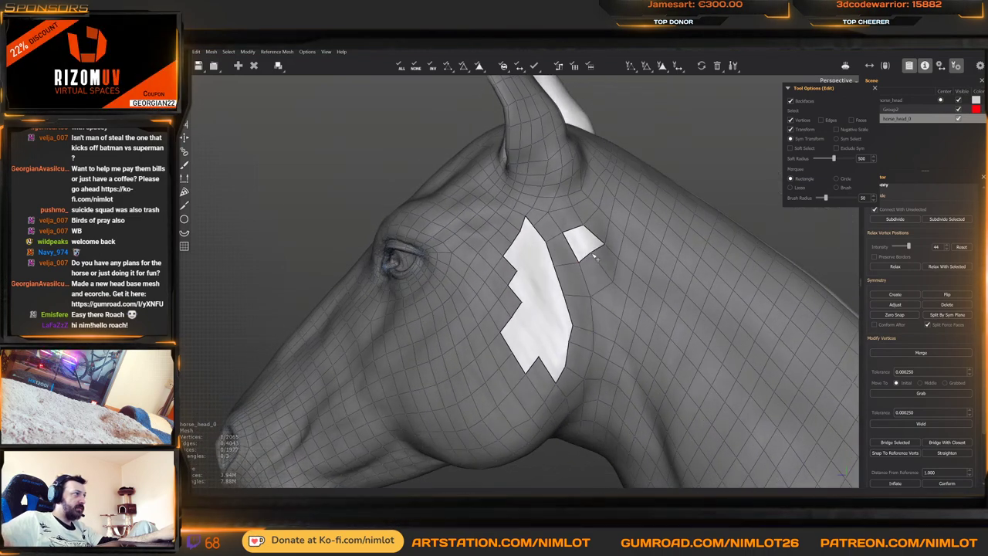
Fill the remaining small opening below the ear with new quads
{"action": "middle_click_drag", "start_coordinate": [594, 257], "coordinate": [555, 292]}
{"action": "key", "text": "q"}
{"action": "left_click", "coordinate": [557, 292]}
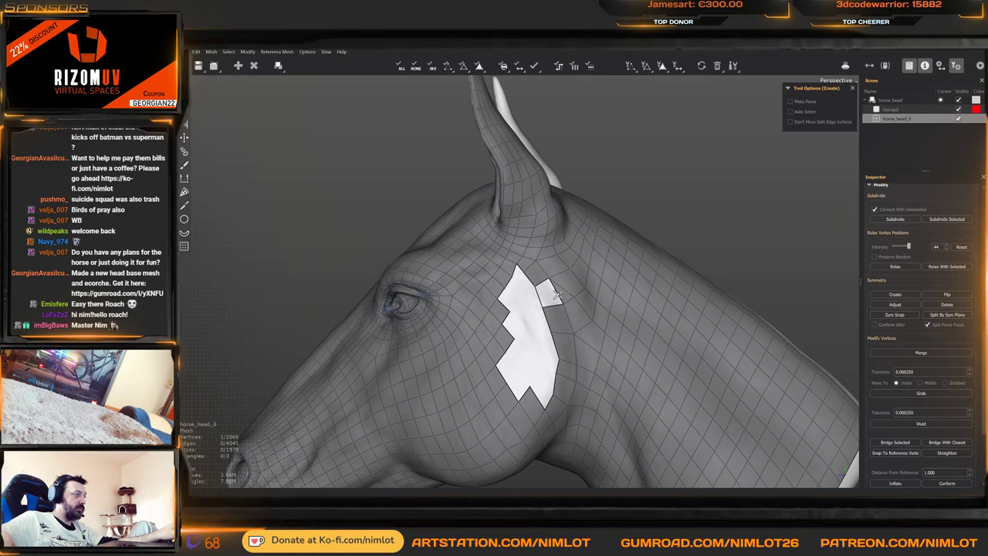
{"action": "left_click", "coordinate": [556, 293]}
{"action": "left_click", "coordinate": [556, 270]}
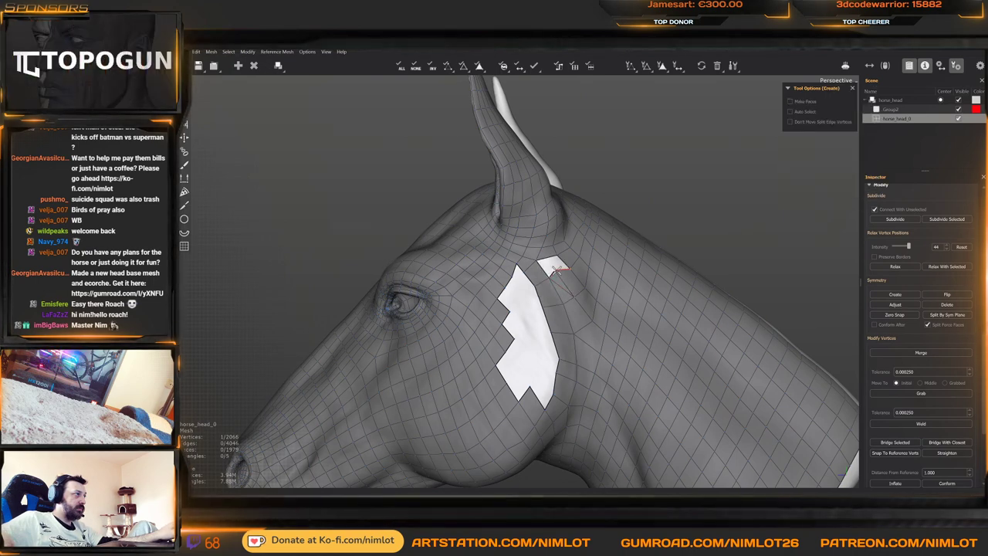
{"action": "middle_click_drag", "start_coordinate": [558, 268], "coordinate": [571, 303]}
{"action": "key", "text": "e"}
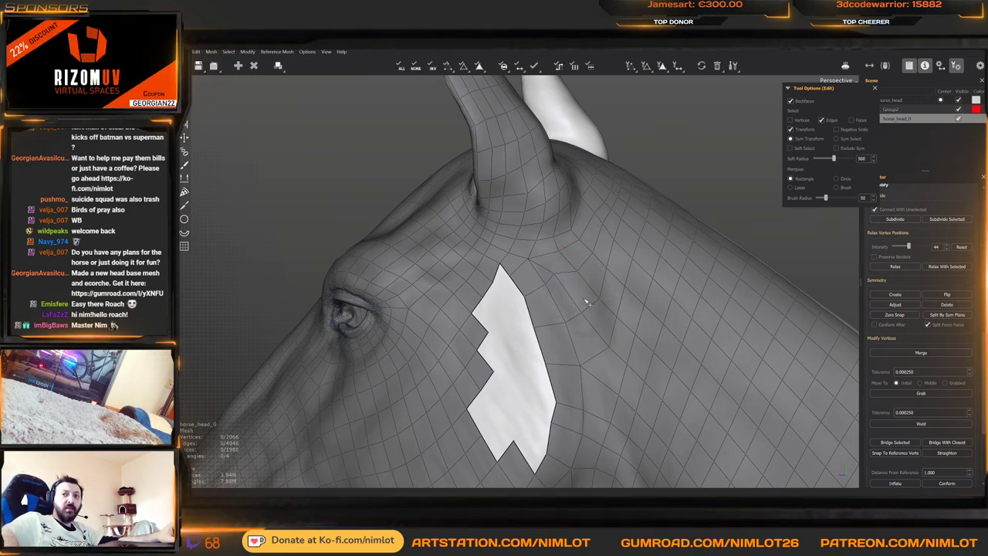
Even out the mesh behind the ear and along the neck crest with the Brush tool
{"action": "key", "text": "b"}
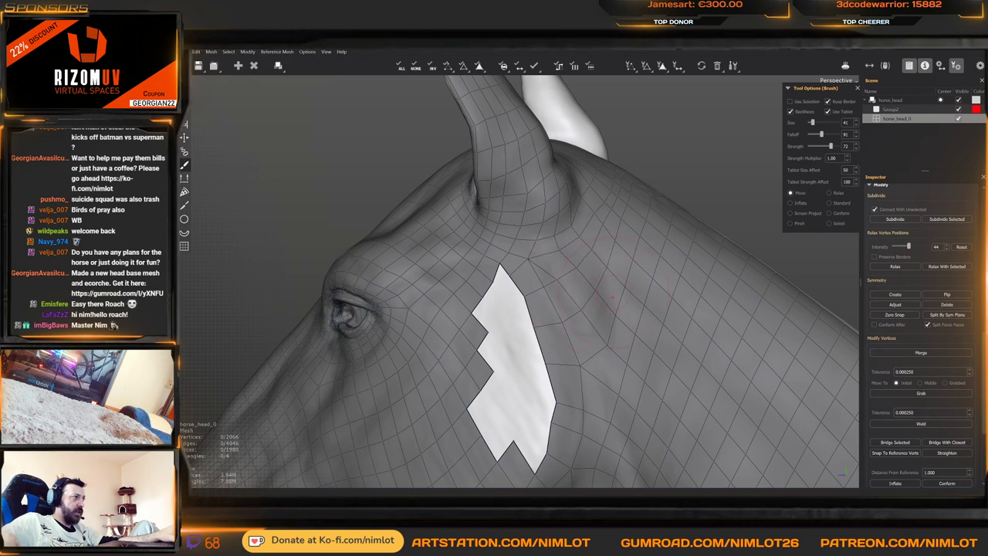
{"action": "middle_click_drag", "start_coordinate": [623, 251], "coordinate": [594, 323]}
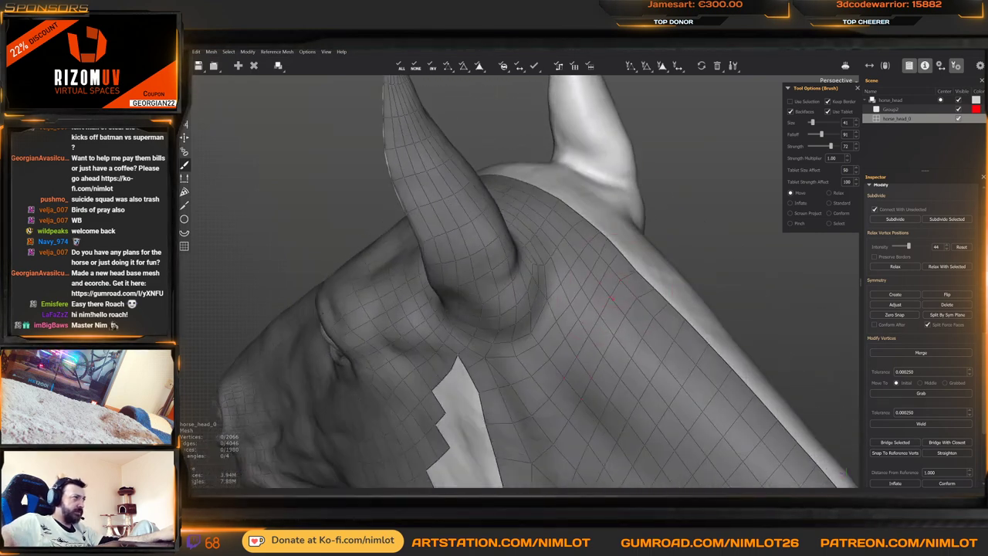
{"action": "key", "text": "e"}
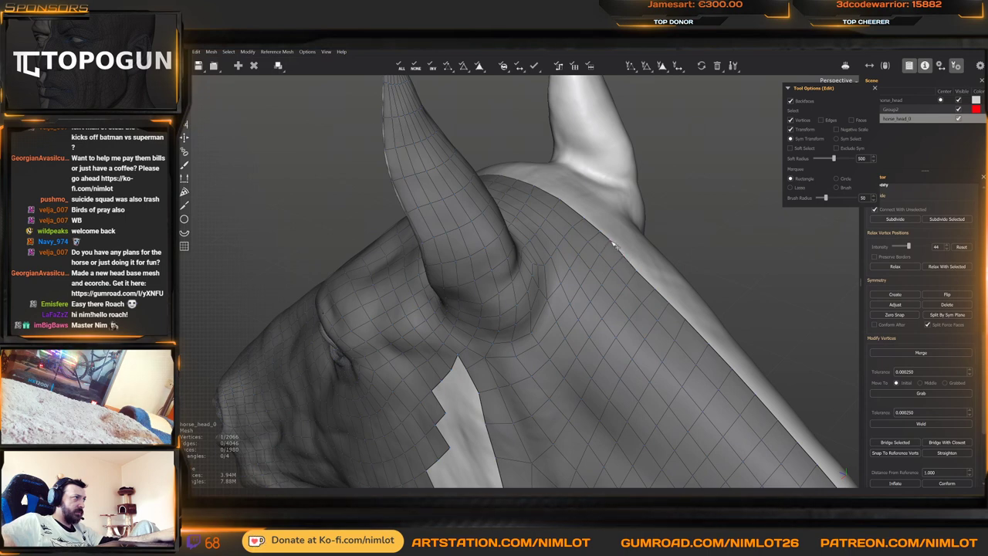
{"action": "key", "text": "b"}
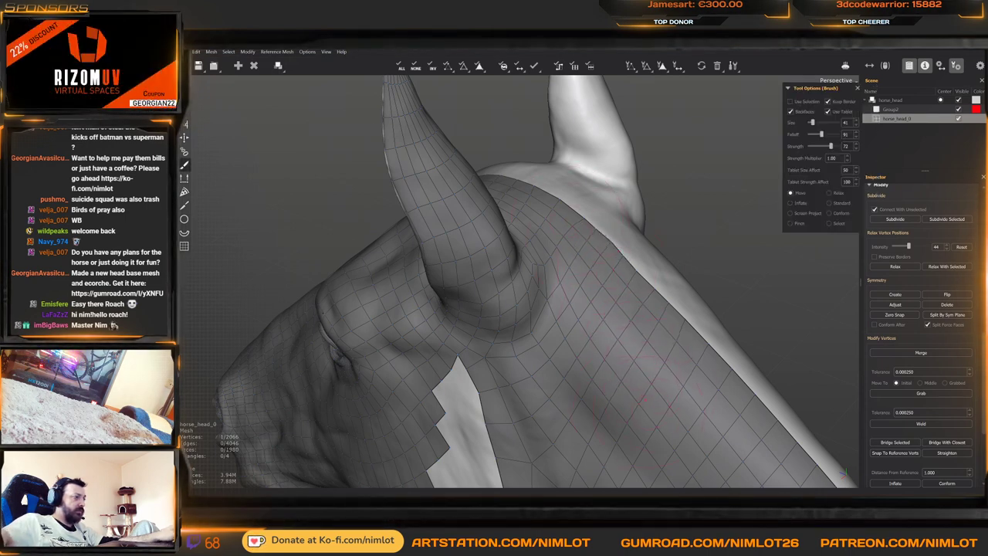
{"action": "right_click_drag", "start_coordinate": [671, 364], "coordinate": [540, 340], "text": "alt"}
{"action": "left_click_drag", "start_coordinate": [540, 340], "coordinate": [579, 293], "text": "alt"}
{"action": "middle_click_drag", "start_coordinate": [579, 293], "coordinate": [577, 263], "text": "alt"}
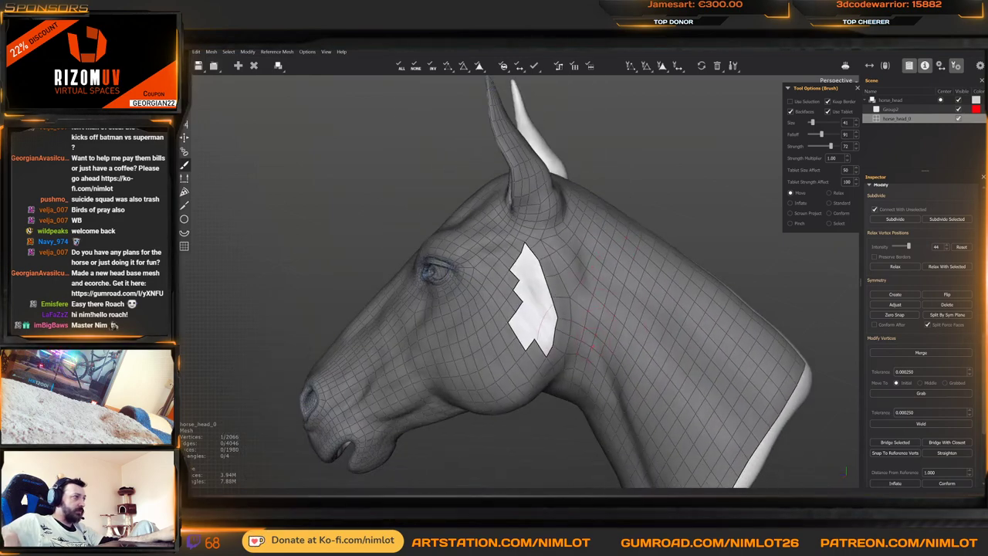
Brush the vertices behind the jaw and at the throat into a smoother edge flow
{"action": "middle_click_drag", "start_coordinate": [592, 345], "coordinate": [619, 278]}
{"action": "left_click_drag", "start_coordinate": [598, 332], "coordinate": [549, 324], "text": "alt"}
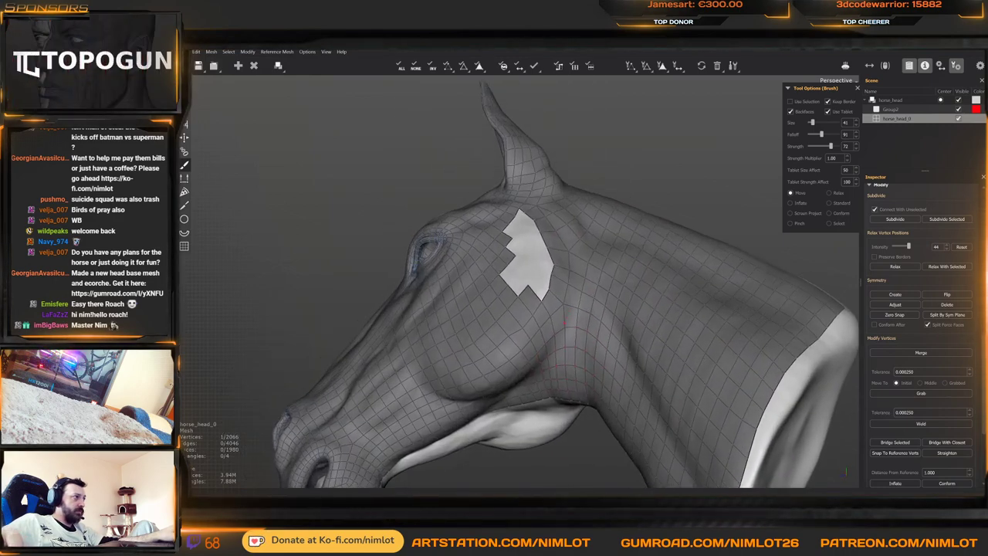
{"action": "right_click_drag", "start_coordinate": [550, 324], "coordinate": [571, 336], "text": "alt"}
{"action": "left_click_drag", "start_coordinate": [571, 336], "coordinate": [547, 343], "text": "alt"}
{"action": "left_click_drag", "start_coordinate": [539, 311], "coordinate": [550, 321], "text": "alt"}
{"action": "right_click_drag", "start_coordinate": [550, 322], "coordinate": [559, 324], "text": "alt"}
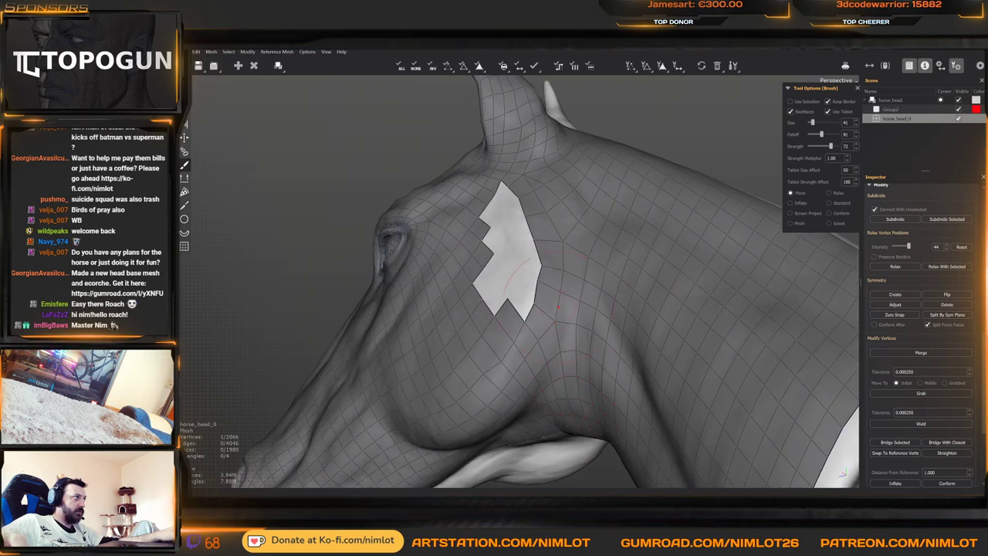
Cut and rebuild the faces behind the jaw with new edges running up towards the ear
{"action": "key", "text": "w"}
{"action": "key", "text": "c"}
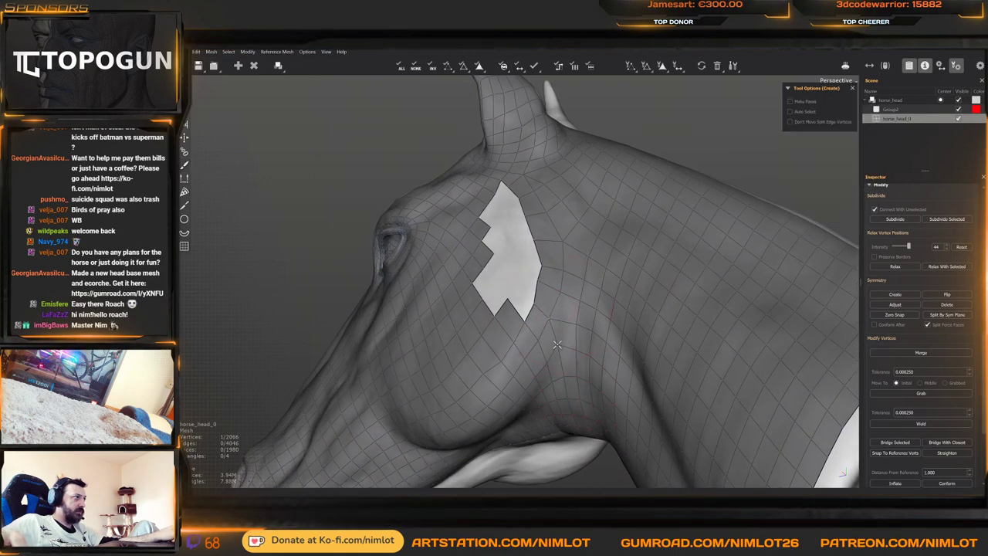
{"action": "left_click", "coordinate": [564, 322]}
{"action": "left_click_drag", "start_coordinate": [565, 320], "coordinate": [572, 338], "text": "alt"}
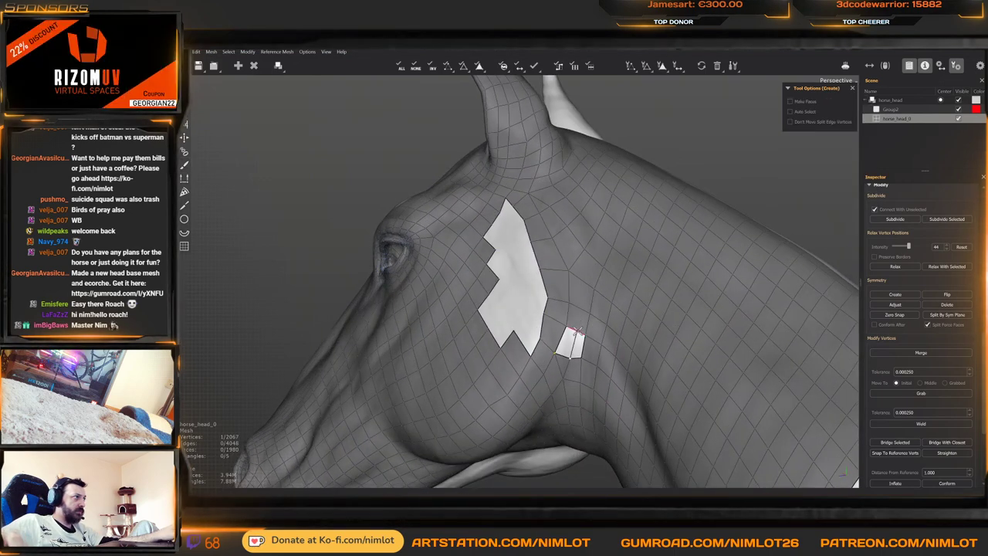
{"action": "left_click", "coordinate": [579, 331]}
{"action": "left_click", "coordinate": [580, 311]}
{"action": "left_click", "coordinate": [584, 277]}
{"action": "left_click", "coordinate": [578, 263]}
{"action": "left_click_drag", "start_coordinate": [577, 264], "coordinate": [574, 296], "text": "alt"}
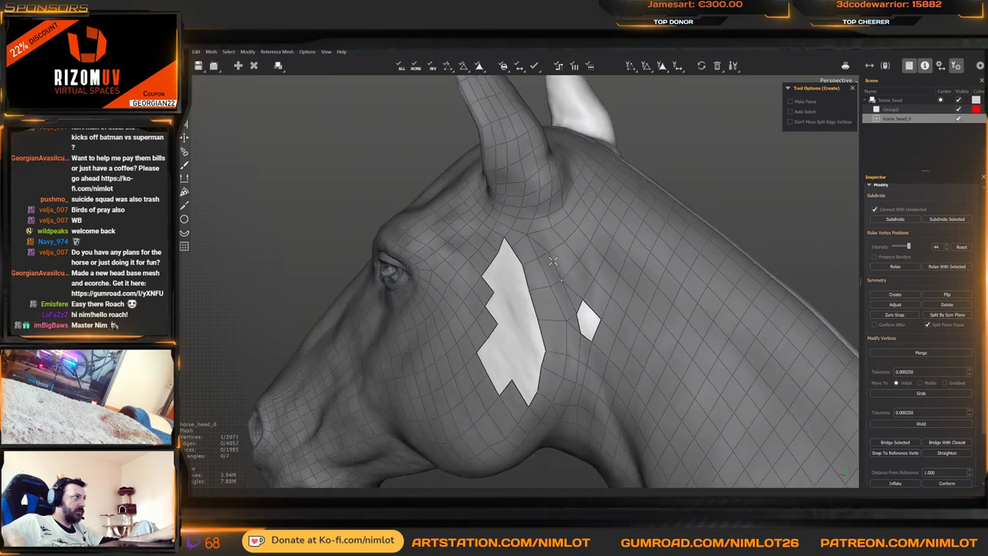
Close the small diamond-shaped hole by merging its vertices, and collapse the selected row of edges along the neck
{"action": "key", "text": "e"}
{"action": "middle_click_drag", "start_coordinate": [553, 261], "coordinate": [546, 233]}
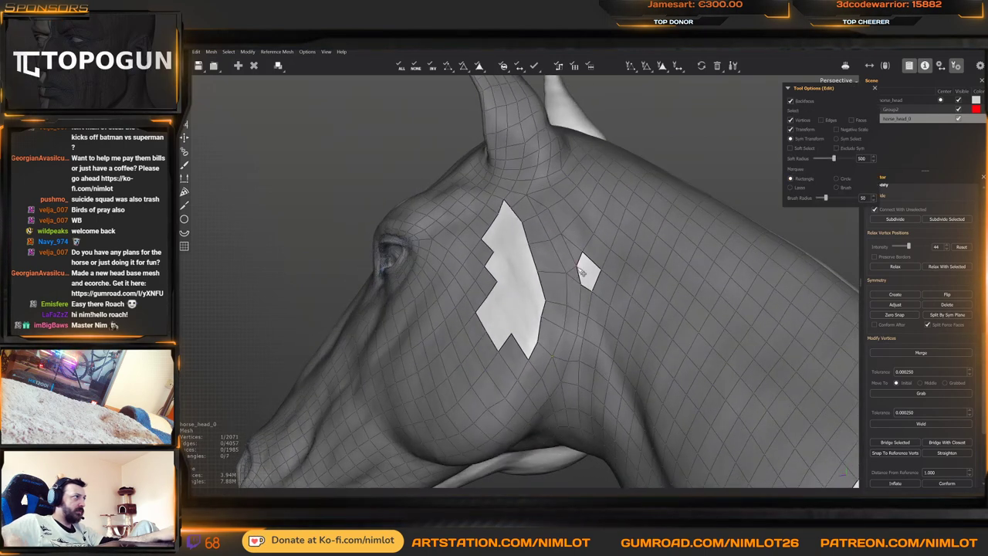
{"action": "middle_click_drag", "start_coordinate": [578, 292], "coordinate": [569, 270]}
{"action": "left_click", "coordinate": [576, 252]}
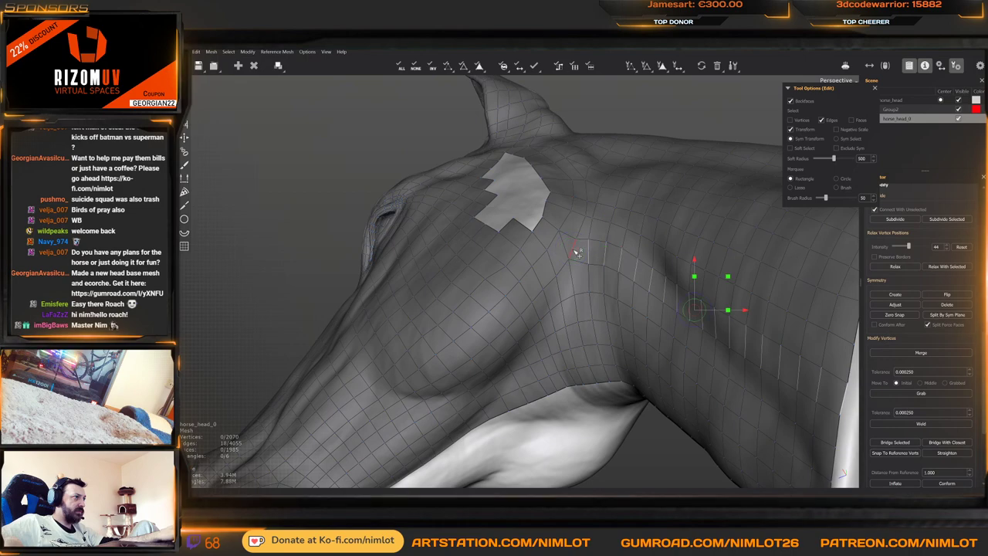
{"action": "key", "text": "c"}
{"action": "scroll", "coordinate": [570, 269], "scroll_direction": "down", "scroll_amount": 2}
Smooth the faces behind the jaw with the Brush tool and collapse another row of edges along the neck
{"action": "key", "text": "b"}
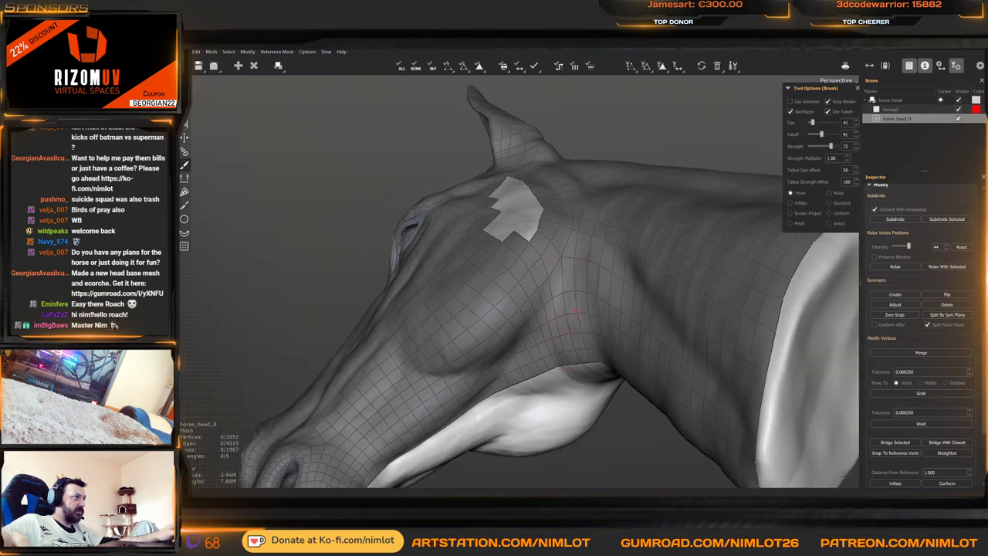
{"action": "mouse_move", "coordinate": [579, 266]}
{"action": "middle_mouse_down"}
{"action": "mouse_move", "coordinate": [575, 292]}
{"action": "mouse_move", "coordinate": [622, 288]}
{"action": "mouse_move", "coordinate": [626, 280]}
{"action": "mouse_move", "coordinate": [580, 287]}
{"action": "mouse_move", "coordinate": [596, 229]}
{"action": "mouse_move", "coordinate": [601, 262]}
{"action": "middle_mouse_up"}
{"action": "key", "text": "e"}
{"action": "key", "text": "1"}
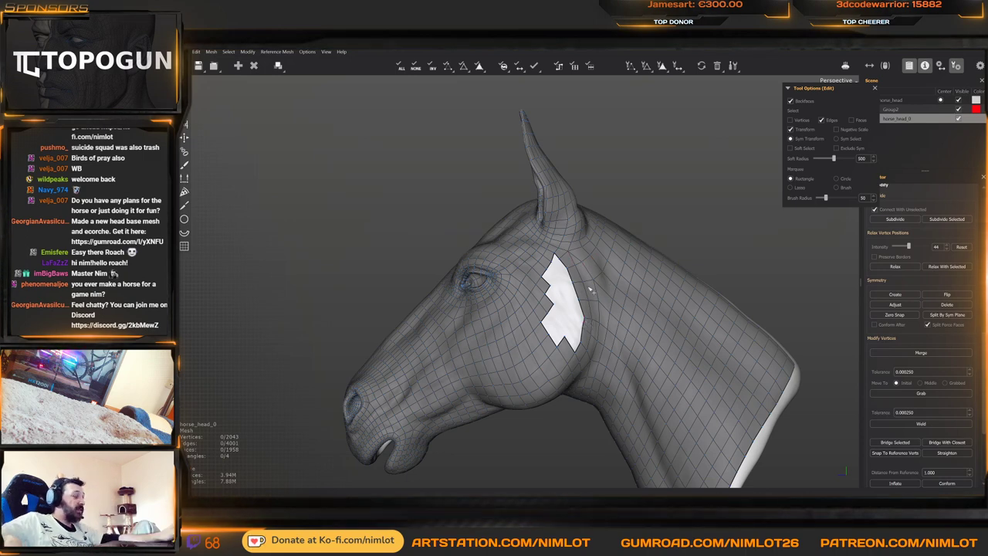
Cut a new edge from the upper tip of the white hole across the neighbouring faces below the ear
{"action": "scroll", "coordinate": [589, 290], "scroll_direction": "up", "scroll_amount": 5}
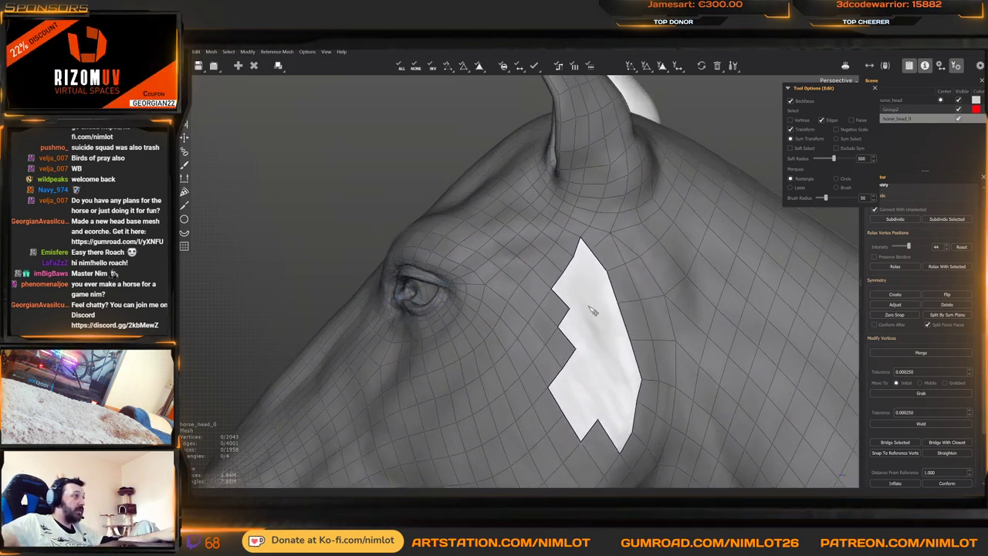
{"action": "middle_click_drag", "start_coordinate": [592, 311], "coordinate": [568, 361], "text": "alt"}
{"action": "scroll", "coordinate": [568, 359], "scroll_direction": "up", "scroll_amount": 3}
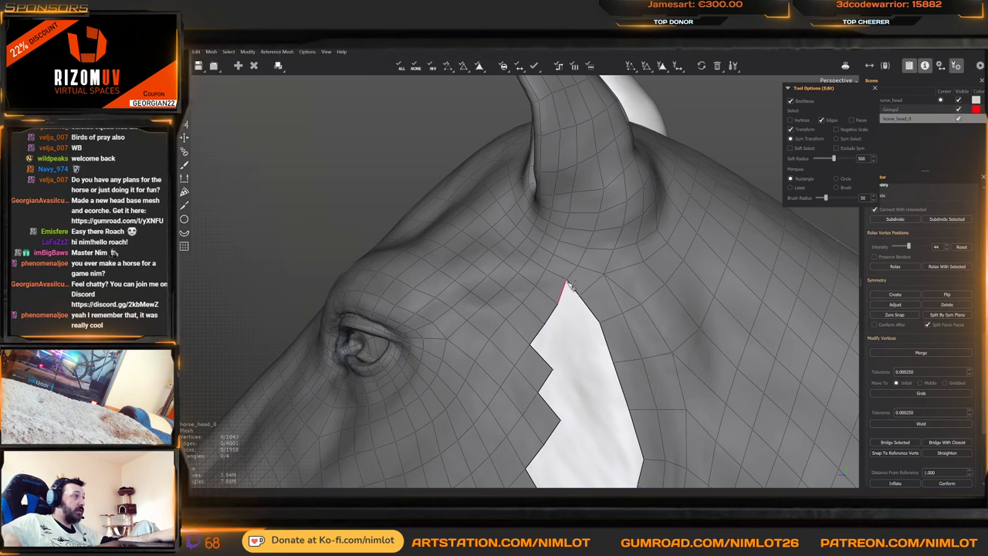
{"action": "left_click", "coordinate": [572, 286]}
{"action": "key", "text": "1"}
{"action": "key", "text": "q"}
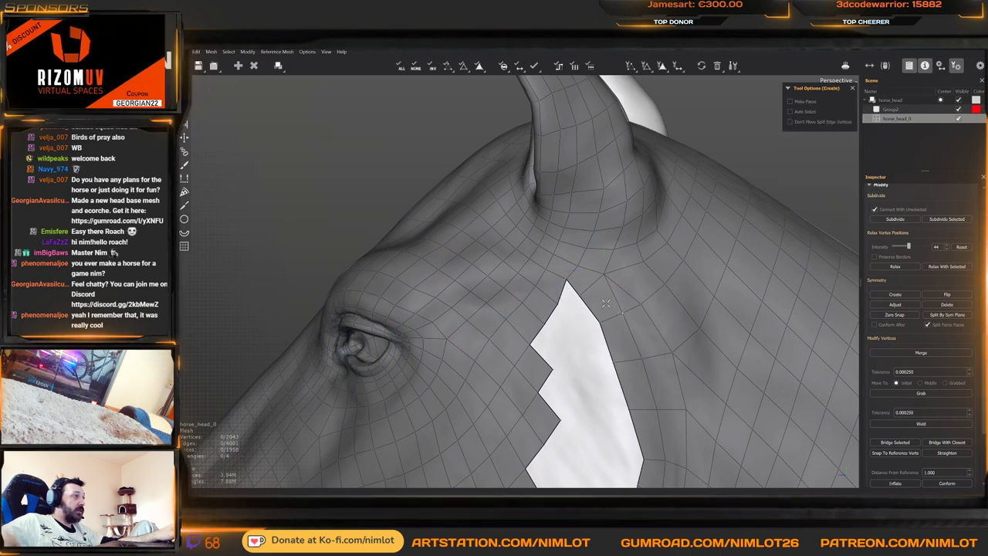
{"action": "left_click", "coordinate": [582, 284]}
{"action": "left_click_drag", "start_coordinate": [611, 287], "coordinate": [593, 280], "text": "alt"}
{"action": "key", "text": "e"}
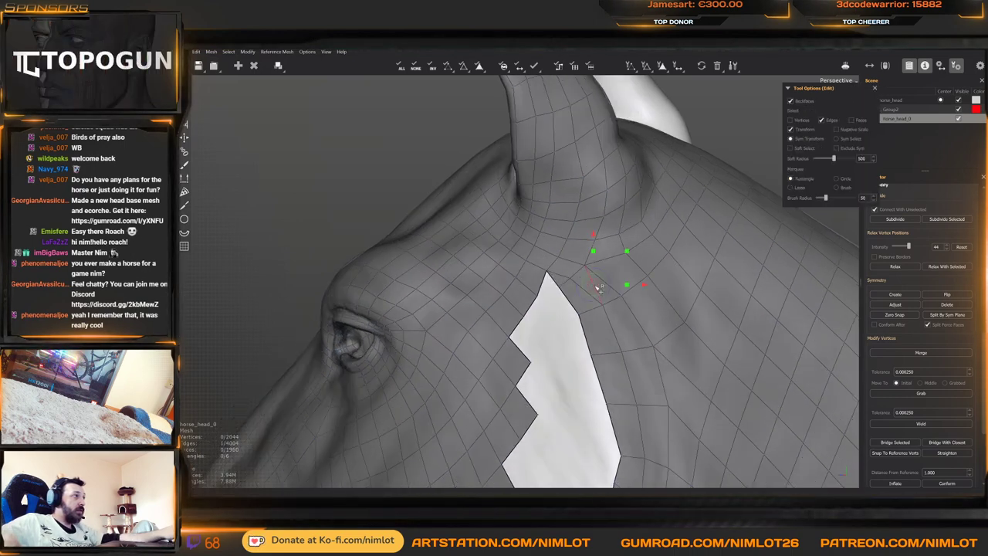
Delete the selected edge below the ear and insert a vertex on the hole's rear border near its tip
{"action": "key", "text": "q"}
{"action": "left_click", "coordinate": [556, 292]}
{"action": "key", "text": "e"}
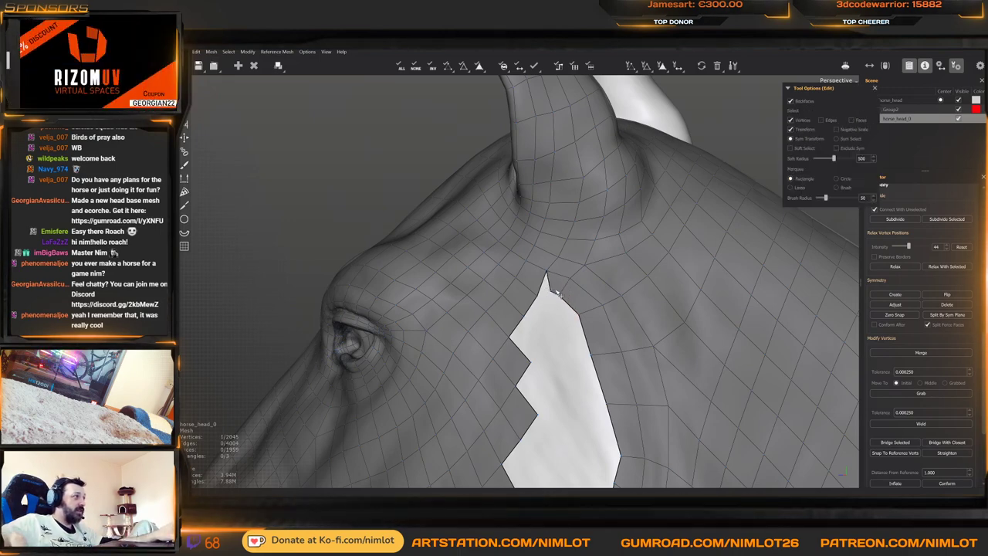
{"action": "mouse_move", "coordinate": [541, 298]}
{"action": "left_mouse_down"}
{"action": "mouse_move", "coordinate": [551, 289]}
{"action": "mouse_move", "coordinate": [542, 284]}
{"action": "left_mouse_up"}
{"action": "scroll", "coordinate": [535, 284], "scroll_direction": "down", "scroll_amount": 3}
{"action": "middle_click_drag", "start_coordinate": [545, 287], "coordinate": [538, 324]}
Fill the lower end and the rear side of the hole with new faces
{"action": "key", "text": "c"}
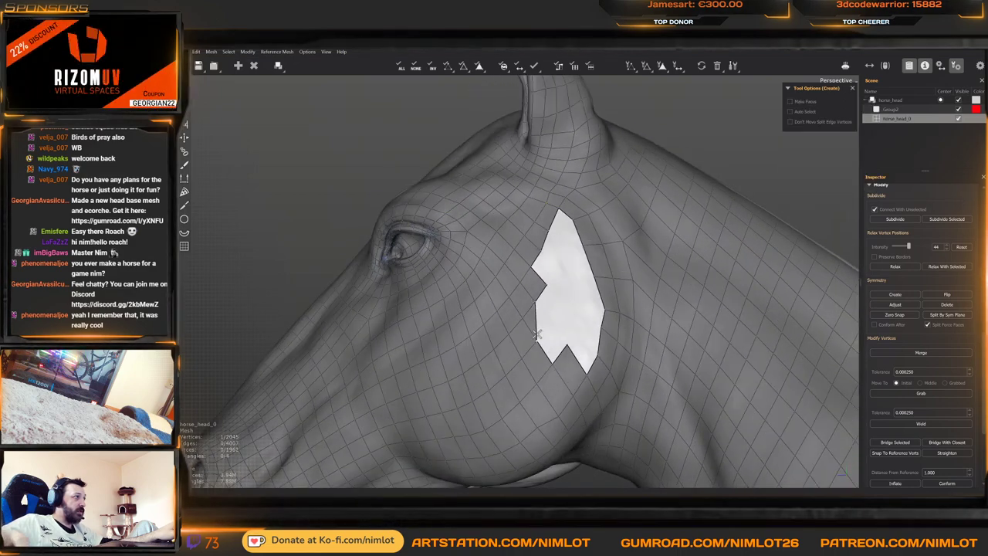
{"action": "left_click_drag", "start_coordinate": [537, 332], "coordinate": [553, 323]}
{"action": "left_click", "coordinate": [568, 345]}
{"action": "middle_click_drag", "start_coordinate": [568, 346], "coordinate": [563, 346]}
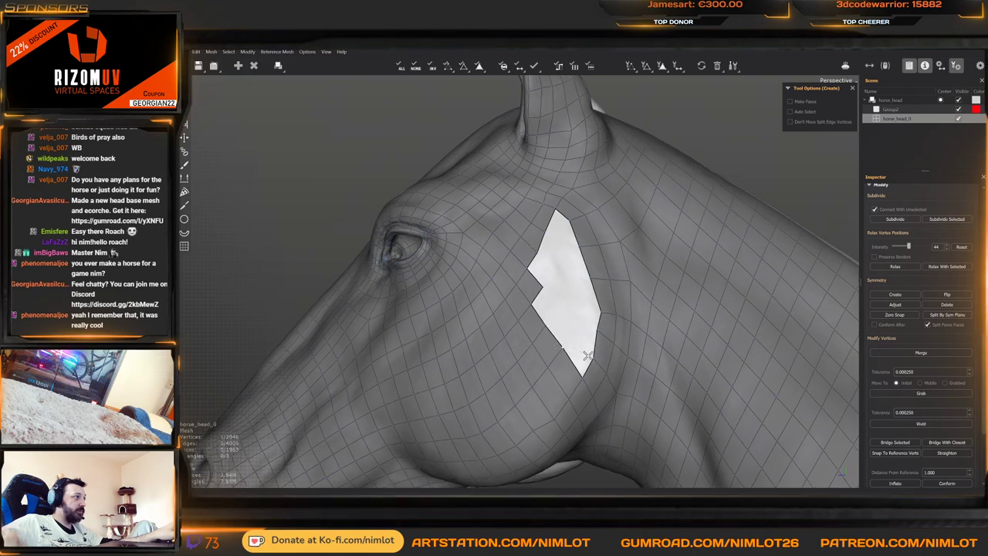
{"action": "left_click", "coordinate": [587, 356]}
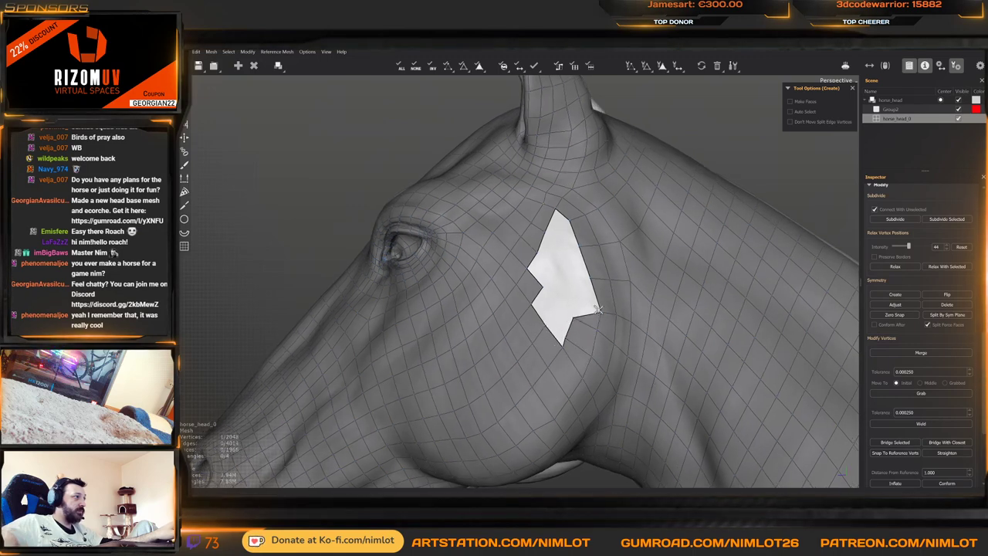
{"action": "left_click", "coordinate": [568, 282]}
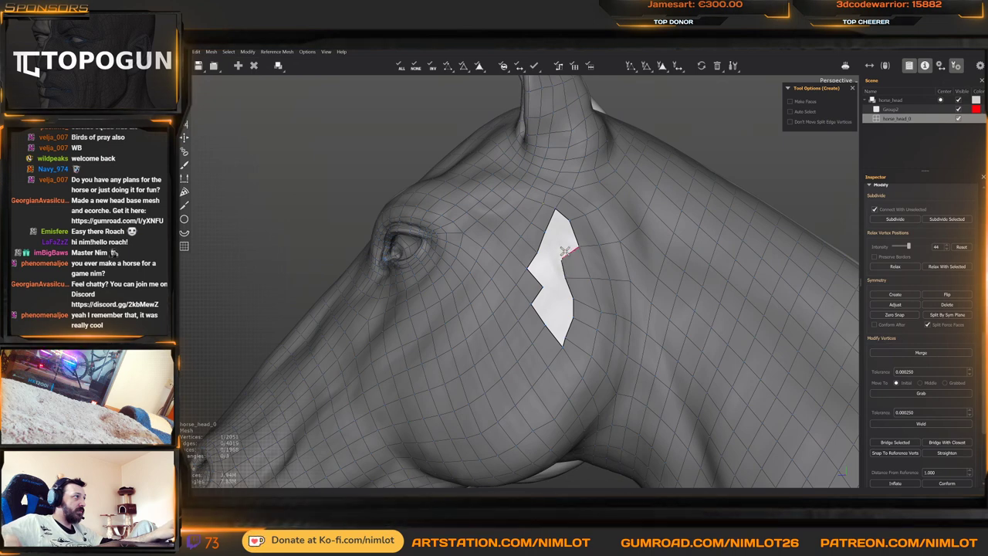
Bridge the upper part of the hole with a new edge and close its tip with faces
{"action": "middle_click_drag", "start_coordinate": [554, 235], "coordinate": [557, 283]}
{"action": "left_click", "coordinate": [567, 272]}
{"action": "key", "text": "w"}
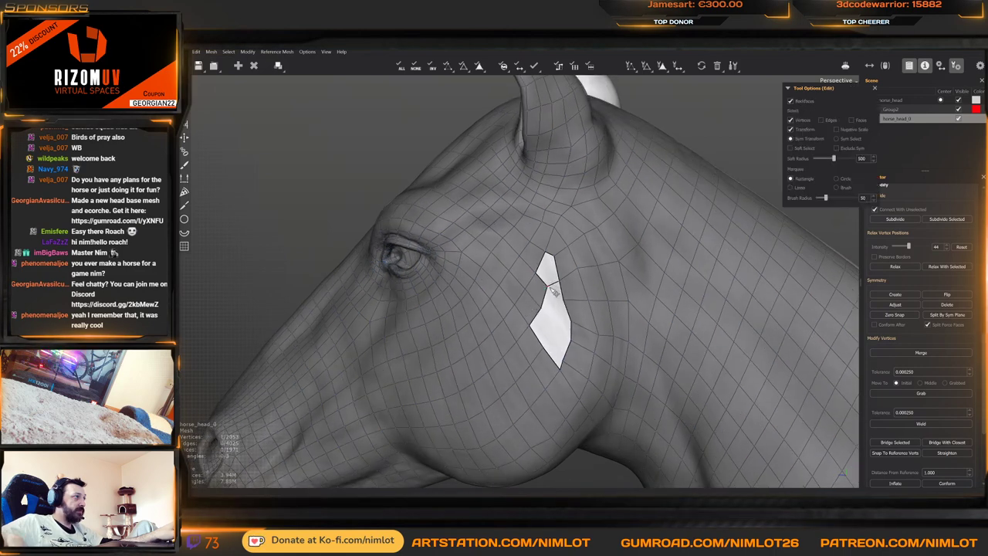
{"action": "left_click_drag", "start_coordinate": [550, 288], "coordinate": [547, 286]}
{"action": "key", "text": "q"}
{"action": "middle_click_drag", "start_coordinate": [545, 298], "coordinate": [556, 292]}
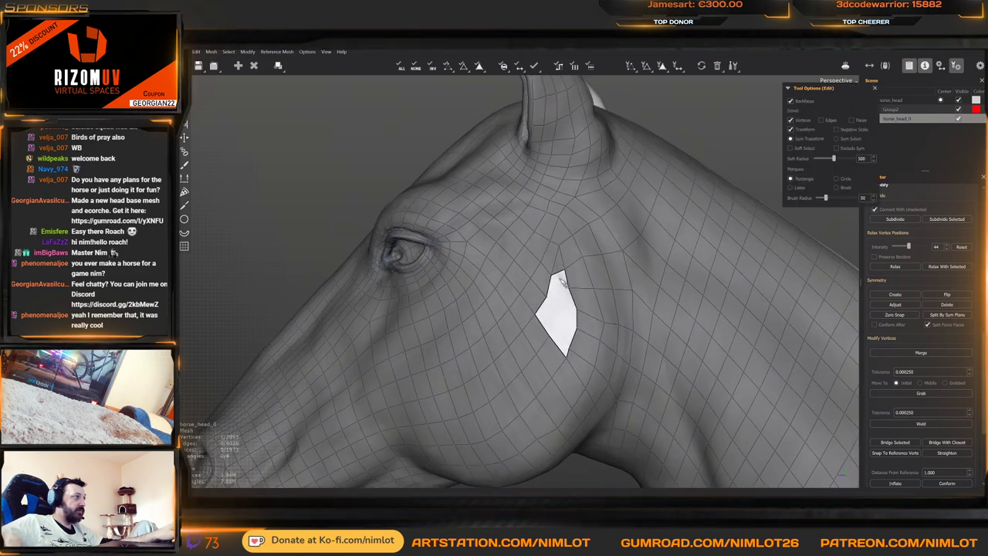
Adjust the vertex at the hole's upper end and add a new face along its front side
{"action": "key", "text": "w"}
{"action": "left_click_drag", "start_coordinate": [560, 287], "coordinate": [569, 288]}
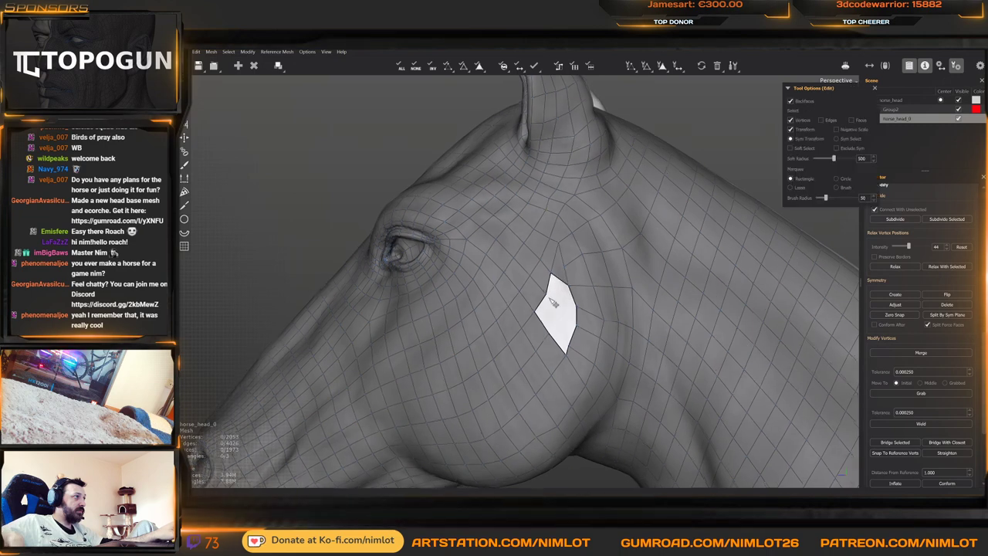
{"action": "middle_click_drag", "start_coordinate": [555, 302], "coordinate": [562, 290]}
{"action": "key", "text": "q"}
{"action": "left_click", "coordinate": [563, 287]}
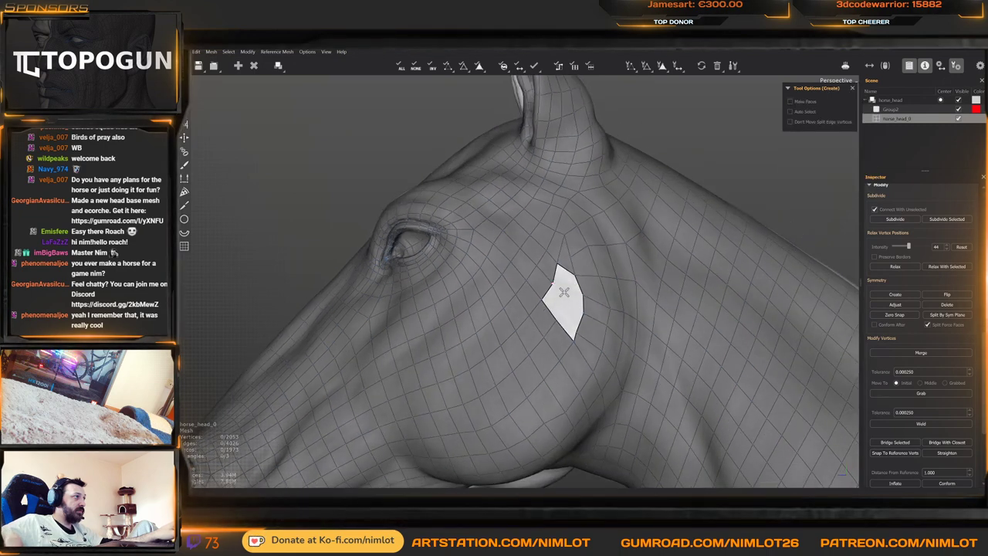
{"action": "left_click", "coordinate": [568, 293]}
{"action": "middle_click_drag", "start_coordinate": [569, 282], "coordinate": [580, 282]}
Brush the hole's rear border outward and insert an edge loop from its top up over the neck behind the ear
{"action": "key", "text": "b"}
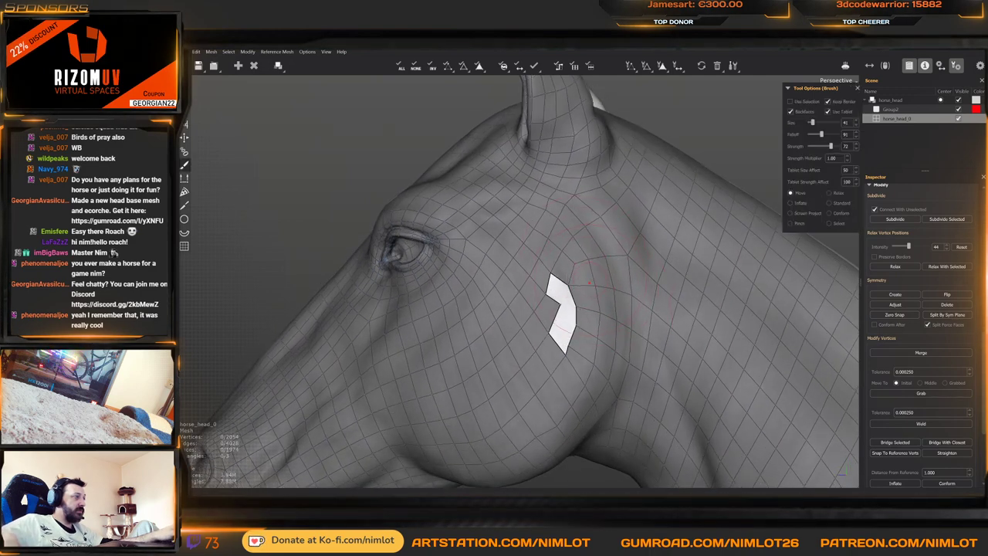
{"action": "key", "text": "e"}
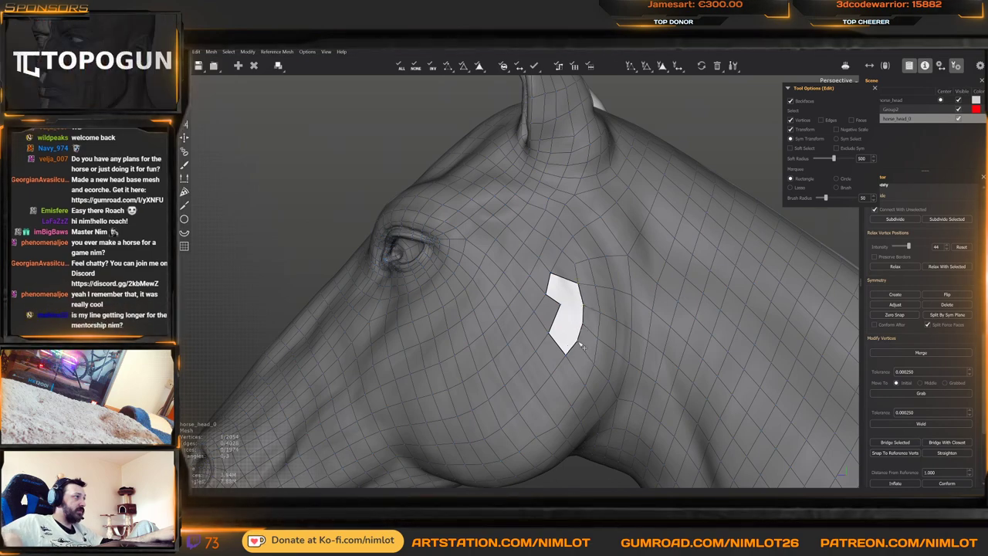
{"action": "middle_click_drag", "start_coordinate": [585, 330], "coordinate": [554, 292]}
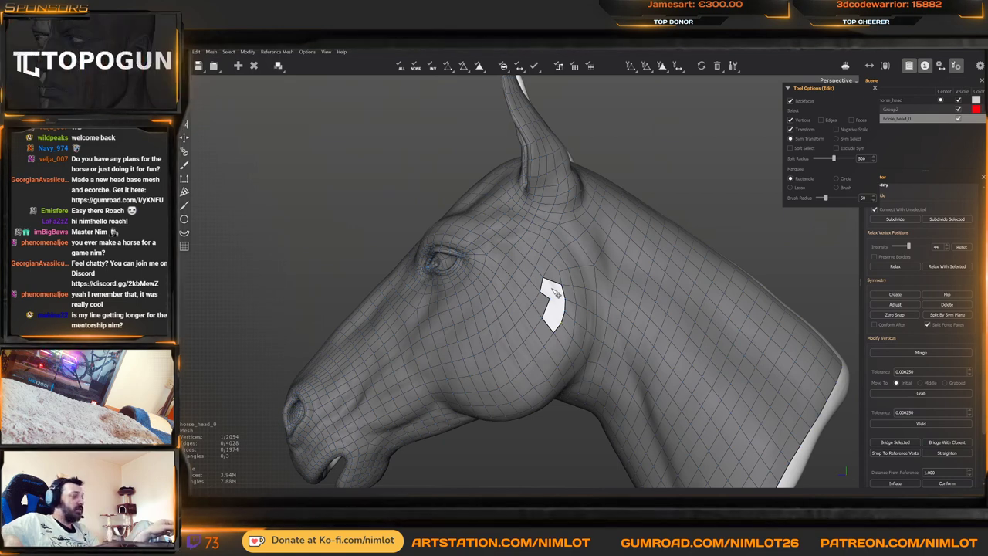
{"action": "scroll", "coordinate": [552, 302], "scroll_direction": "up", "scroll_amount": 3}
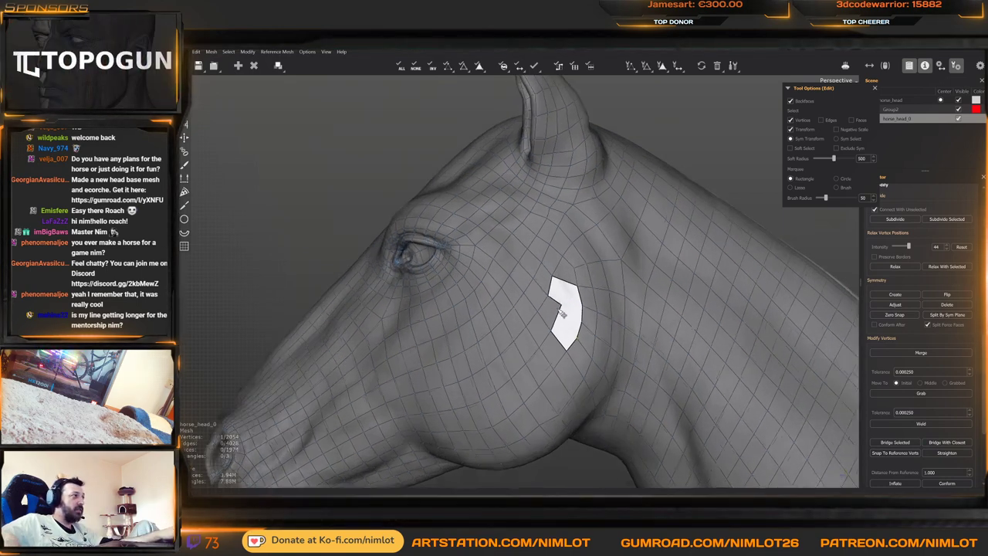
{"action": "left_click_drag", "start_coordinate": [596, 313], "coordinate": [570, 314], "text": "alt"}
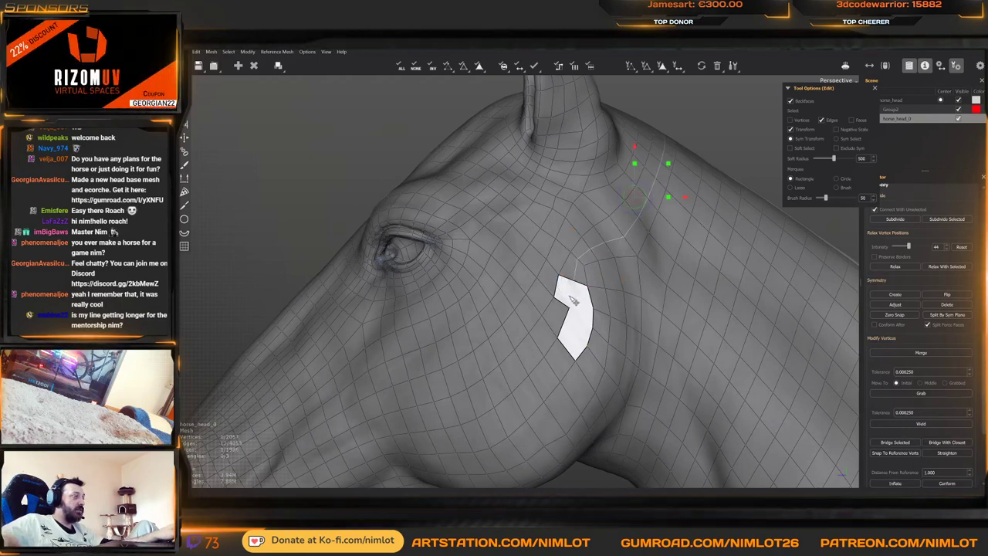
Fill the notch on the hole's front side and its lower end with new faces
{"action": "key", "text": "w"}
{"action": "right_click_drag", "start_coordinate": [572, 305], "coordinate": [566, 306]}
{"action": "key", "text": "q"}
{"action": "left_click", "coordinate": [564, 316]}
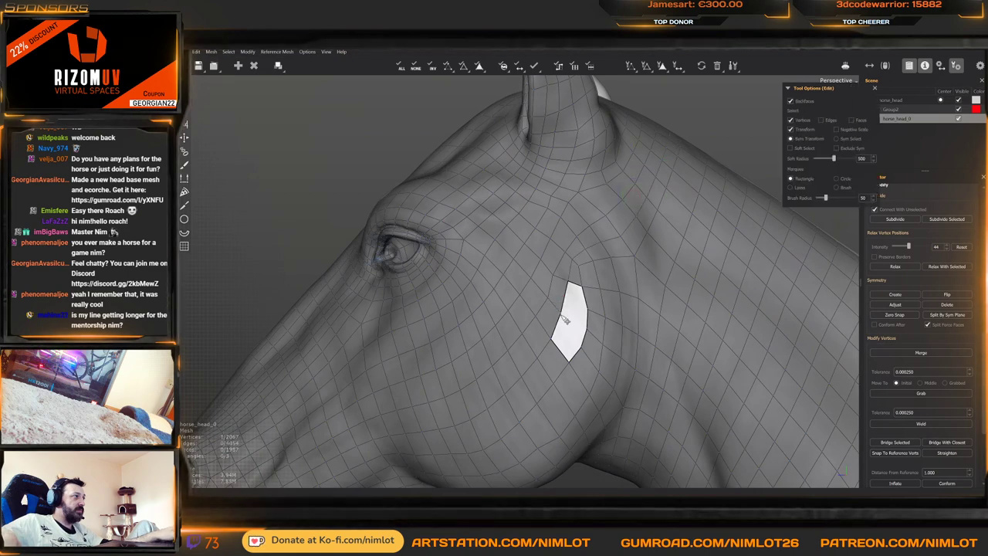
{"action": "key", "text": "w"}
{"action": "right_click_drag", "start_coordinate": [577, 349], "coordinate": [577, 316]}
{"action": "key", "text": "w"}
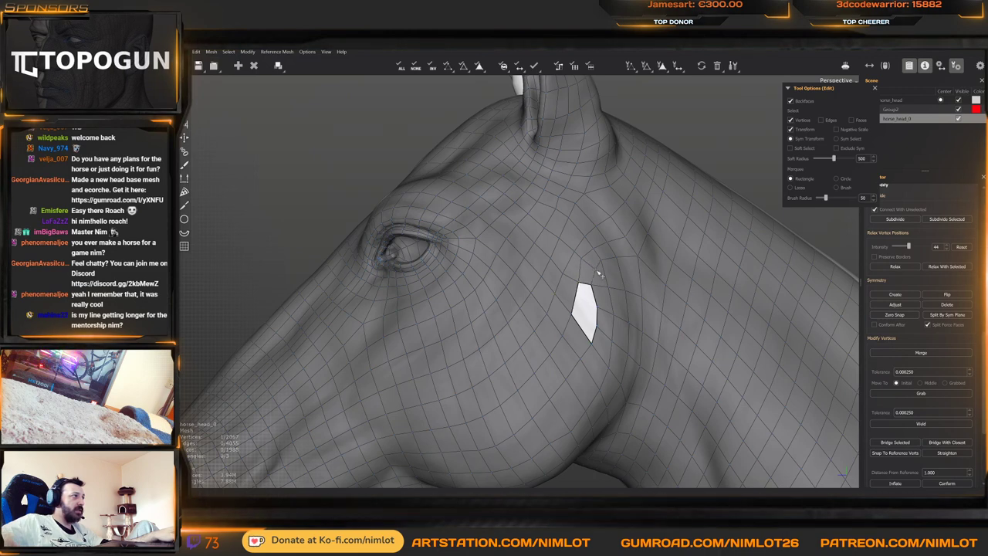
Collapse the row of edges running from the hole's rear side across the neck
{"action": "right_click_drag", "start_coordinate": [625, 266], "coordinate": [558, 300]}
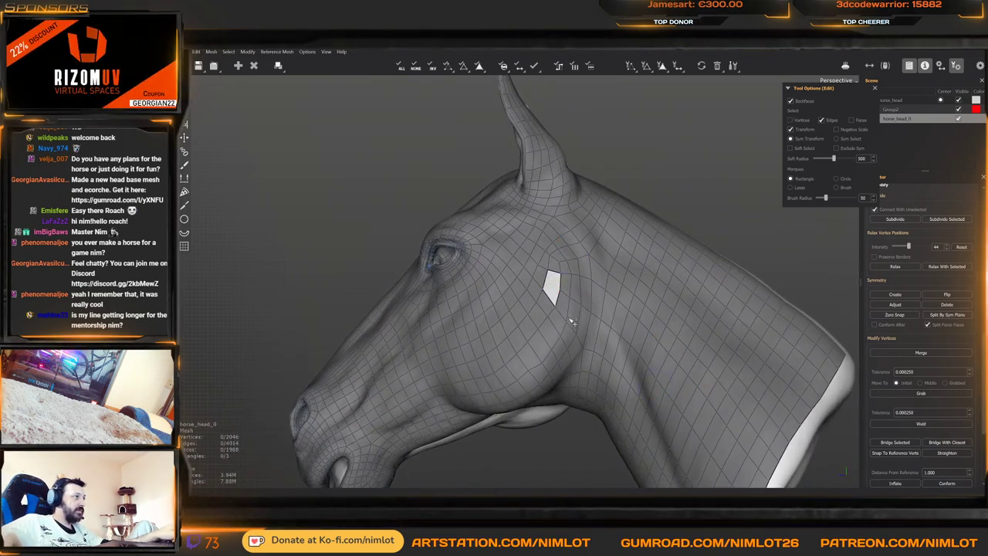
{"action": "right_click_drag", "start_coordinate": [594, 332], "coordinate": [566, 311]}
{"action": "scroll", "coordinate": [567, 314], "scroll_direction": "up", "scroll_amount": 3}
{"action": "scroll", "coordinate": [558, 325], "scroll_direction": "up", "scroll_amount": 2}
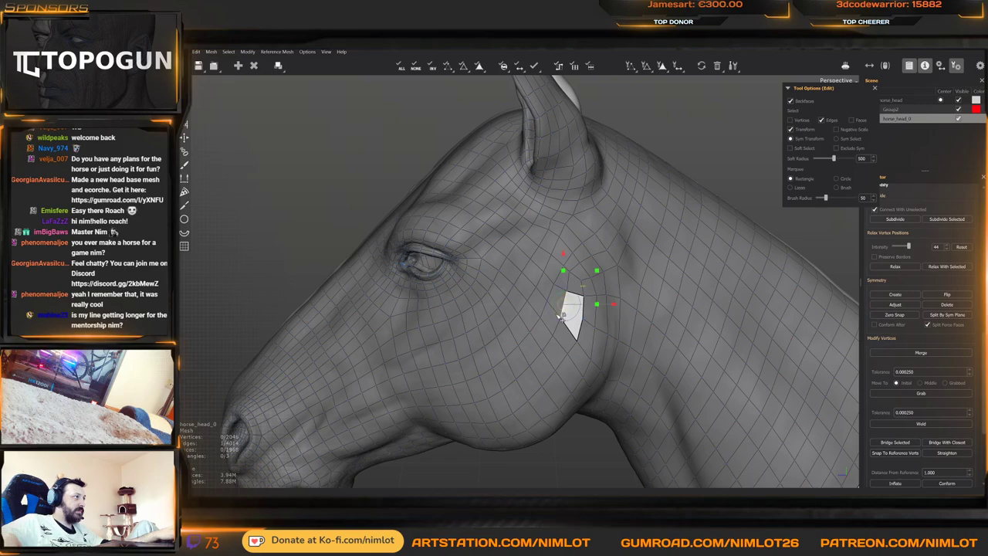
Insert a new edge loop from the hole over the brow, along the nose and around the muzzle by subdividing the edge ring
{"action": "scroll", "coordinate": [543, 284], "scroll_direction": "down", "scroll_amount": 2}
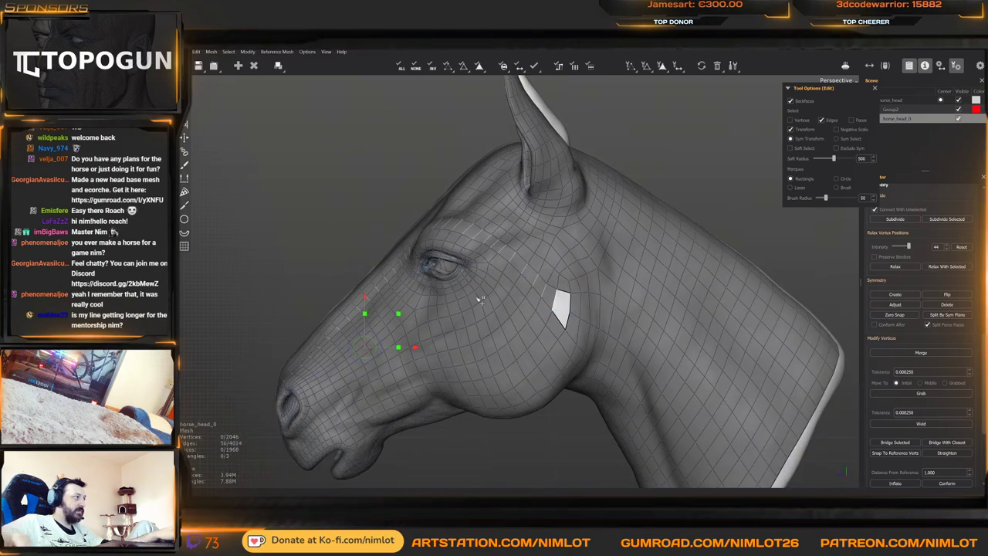
{"action": "key", "text": "f"}
{"action": "left_click_drag", "start_coordinate": [443, 331], "coordinate": [483, 332], "text": "alt"}
{"action": "scroll", "coordinate": [503, 313], "scroll_direction": "down", "scroll_amount": 4}
{"action": "middle_click_drag", "start_coordinate": [502, 312], "coordinate": [588, 333]}
{"action": "left_click_drag", "start_coordinate": [588, 334], "coordinate": [512, 291], "text": "alt"}
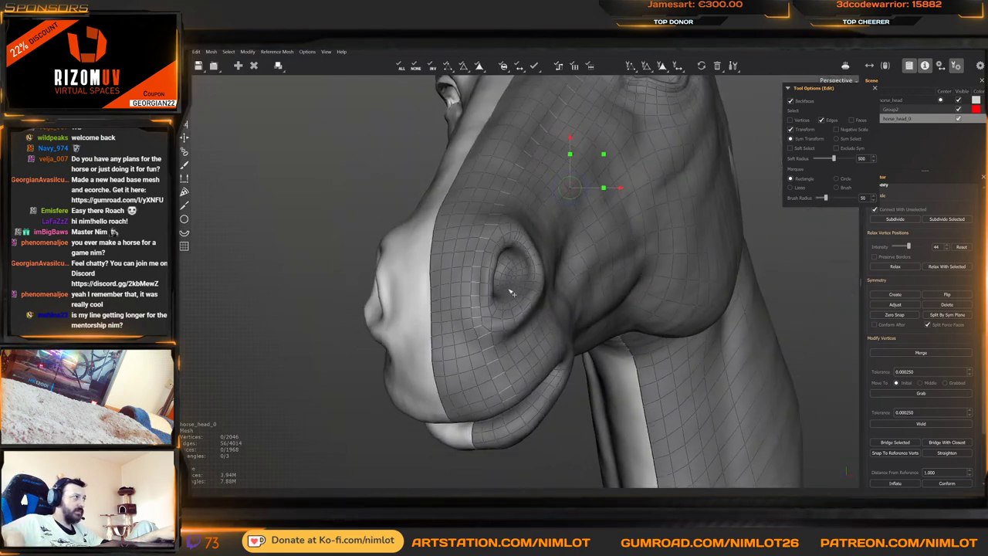
{"action": "middle_click_drag", "start_coordinate": [497, 233], "coordinate": [517, 287], "text": "alt"}
{"action": "scroll", "coordinate": [510, 292], "scroll_direction": "up", "scroll_amount": 3}
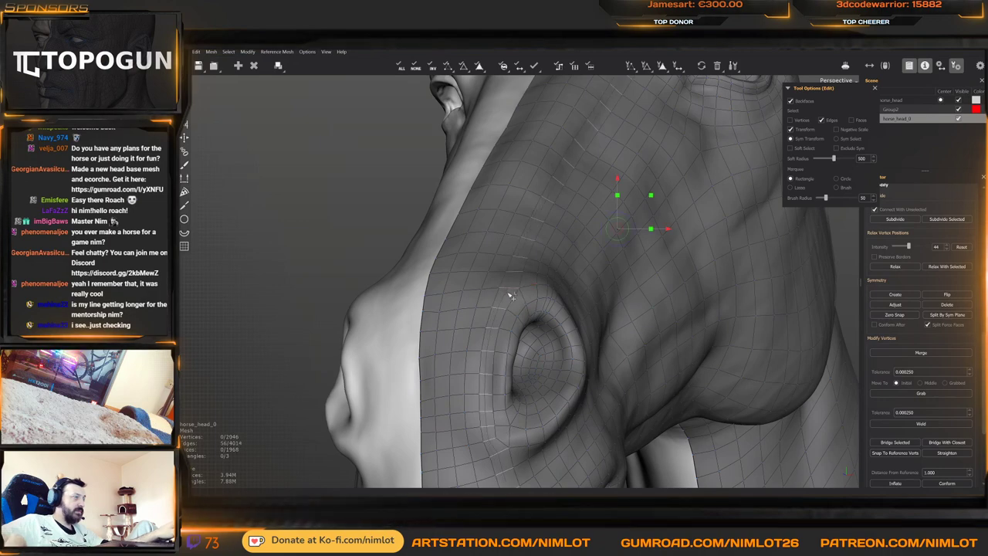
{"action": "scroll", "coordinate": [532, 310], "scroll_direction": "down", "scroll_amount": 1}
{"action": "left_click_drag", "start_coordinate": [547, 302], "coordinate": [428, 324], "text": "alt"}
{"action": "scroll", "coordinate": [440, 321], "scroll_direction": "down", "scroll_amount": 3}
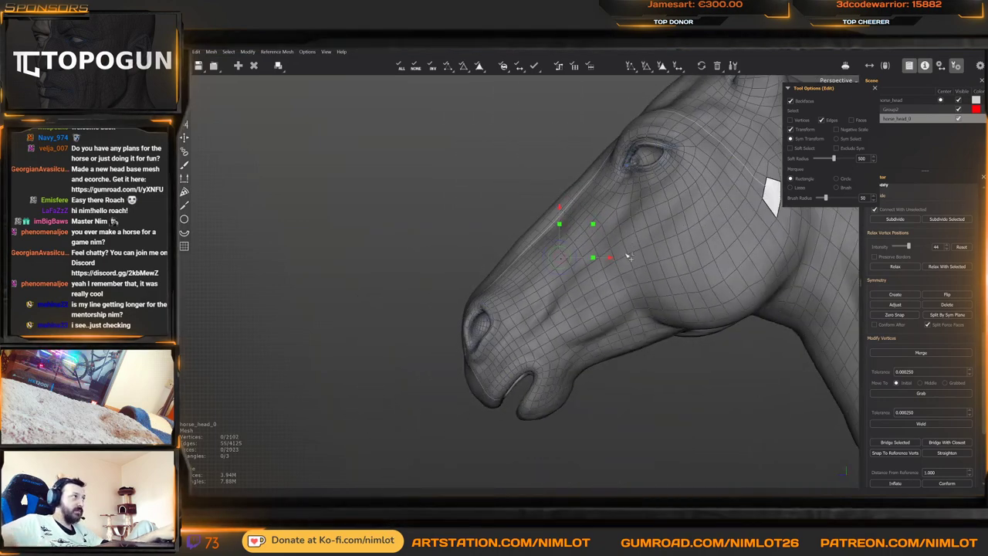
Close the remaining hole behind the cheek with two quads joined to the new edge loop
{"action": "middle_click_drag", "start_coordinate": [740, 203], "coordinate": [550, 317], "text": "alt"}
{"action": "left_click_drag", "start_coordinate": [549, 316], "coordinate": [501, 312], "text": "alt"}
{"action": "scroll", "coordinate": [538, 318], "scroll_direction": "up", "scroll_amount": 2}
{"action": "key", "text": "w"}
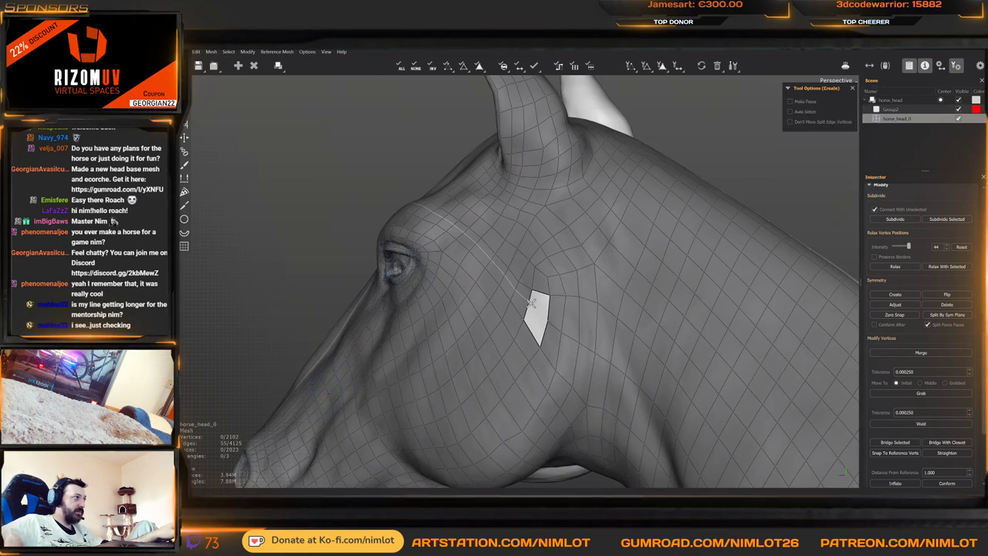
{"action": "middle_click_drag", "start_coordinate": [550, 321], "coordinate": [554, 328]}
Smooth the rebuilt faces behind the cheek and below the ear with the Brush tool in Move mode
{"action": "key", "text": "b"}
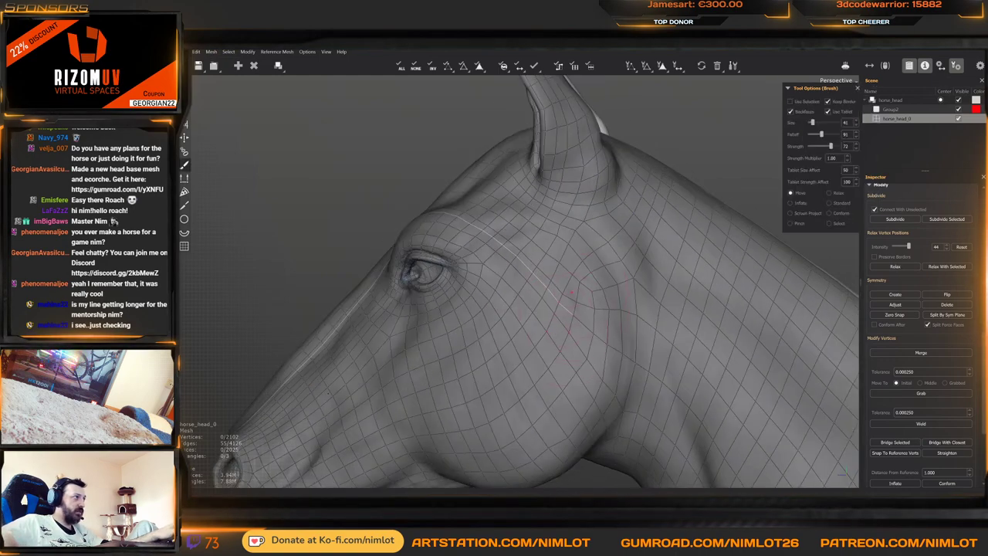
{"action": "scroll", "coordinate": [564, 371], "scroll_direction": "down", "scroll_amount": 2}
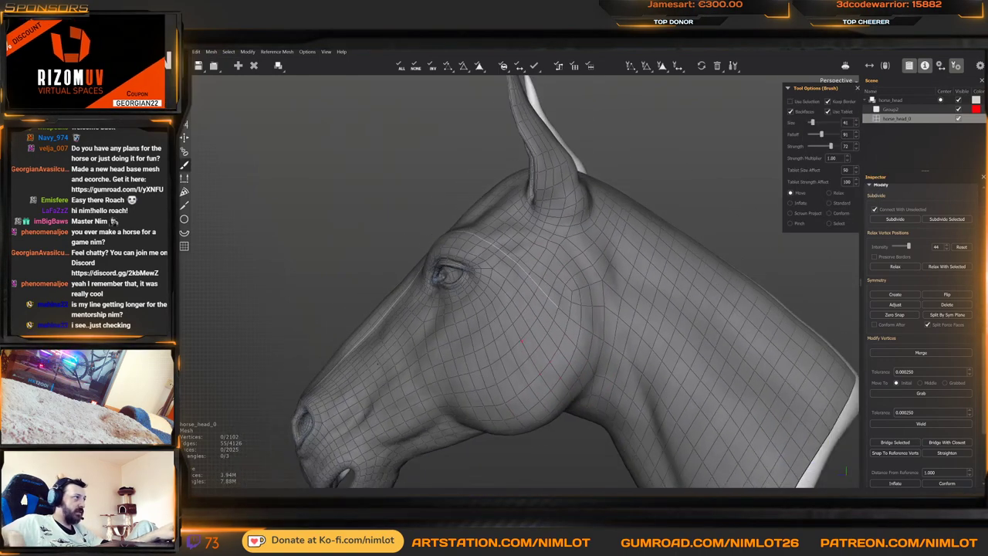
{"action": "left_click_drag", "start_coordinate": [536, 321], "coordinate": [567, 318], "text": "alt"}
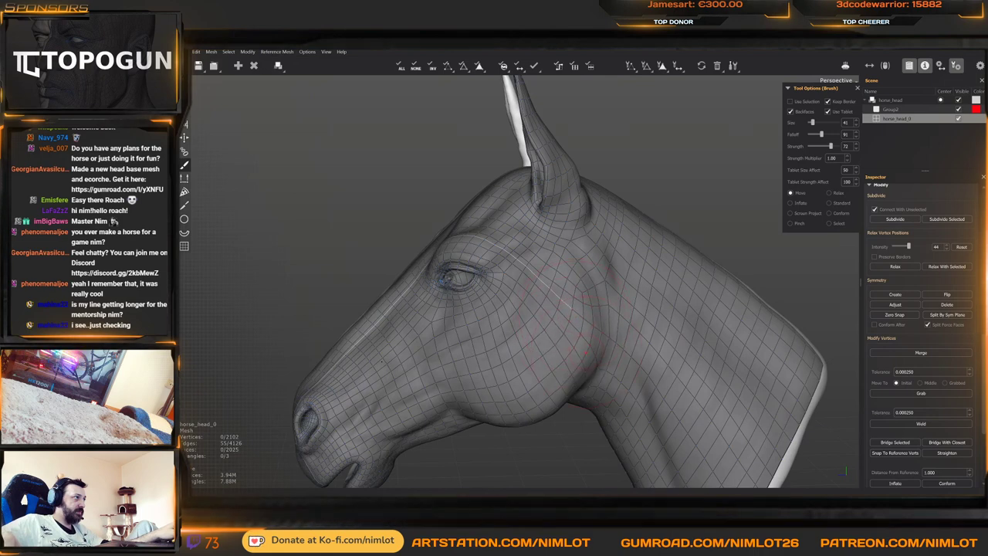
{"action": "middle_click_drag", "start_coordinate": [566, 317], "coordinate": [569, 303]}
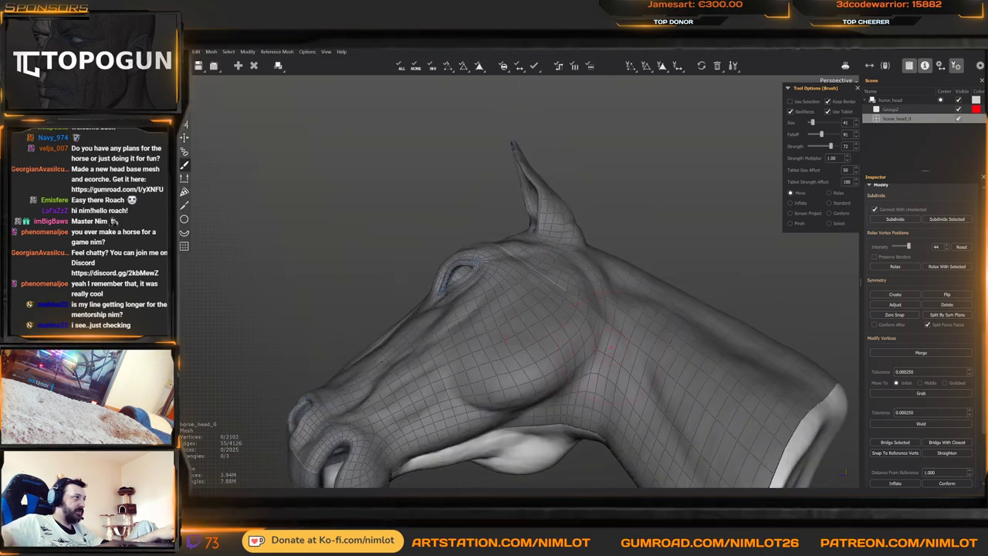
{"action": "left_click_drag", "start_coordinate": [580, 310], "coordinate": [556, 338], "text": "alt"}
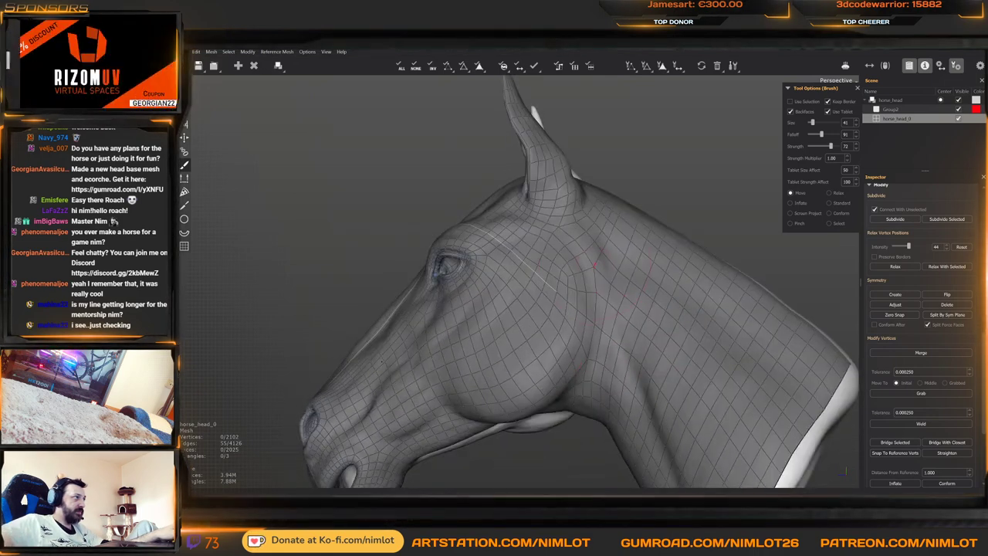
Examine how the new edge loop runs over the brow, down the nose bridge and past the nostril
{"action": "left_click_drag", "start_coordinate": [574, 294], "coordinate": [582, 291], "text": "alt"}
{"action": "left_click_drag", "start_coordinate": [533, 266], "coordinate": [603, 270], "text": "alt"}
{"action": "right_click_drag", "start_coordinate": [494, 270], "coordinate": [556, 270], "text": "alt"}
{"action": "middle_click_drag", "start_coordinate": [432, 262], "coordinate": [537, 270], "text": "alt"}
{"action": "left_click_drag", "start_coordinate": [536, 270], "coordinate": [540, 280], "text": "alt"}
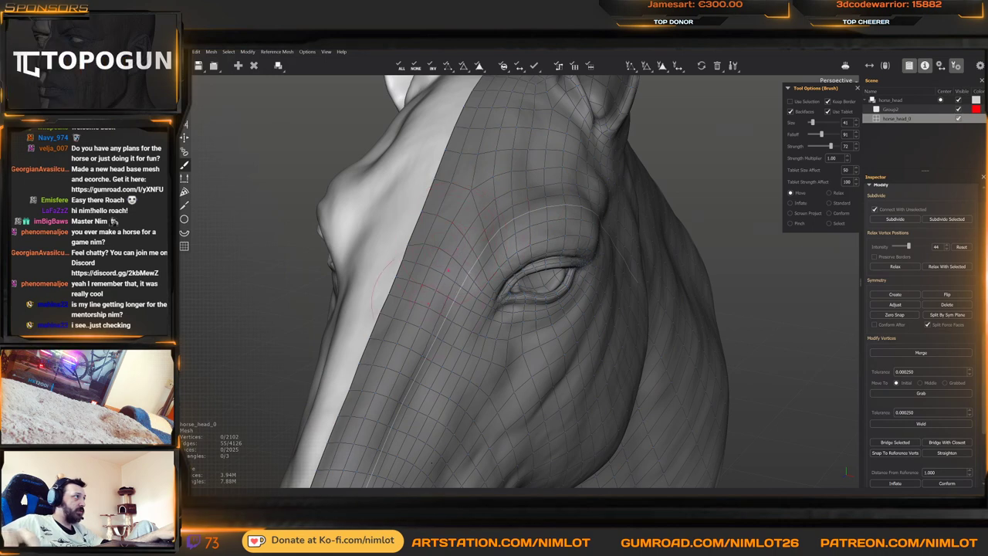
{"action": "middle_click_drag", "start_coordinate": [405, 390], "coordinate": [446, 249]}
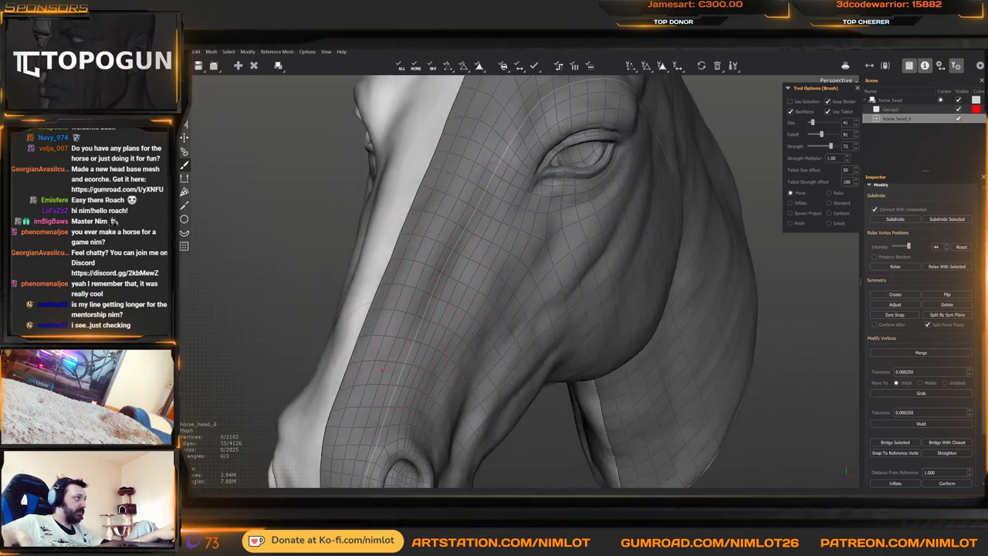
{"action": "middle_click_drag", "start_coordinate": [382, 402], "coordinate": [466, 262], "text": "alt"}
{"action": "right_click_drag", "start_coordinate": [467, 261], "coordinate": [438, 238], "text": "alt"}
{"action": "left_click_drag", "start_coordinate": [439, 238], "coordinate": [468, 232], "text": "alt"}
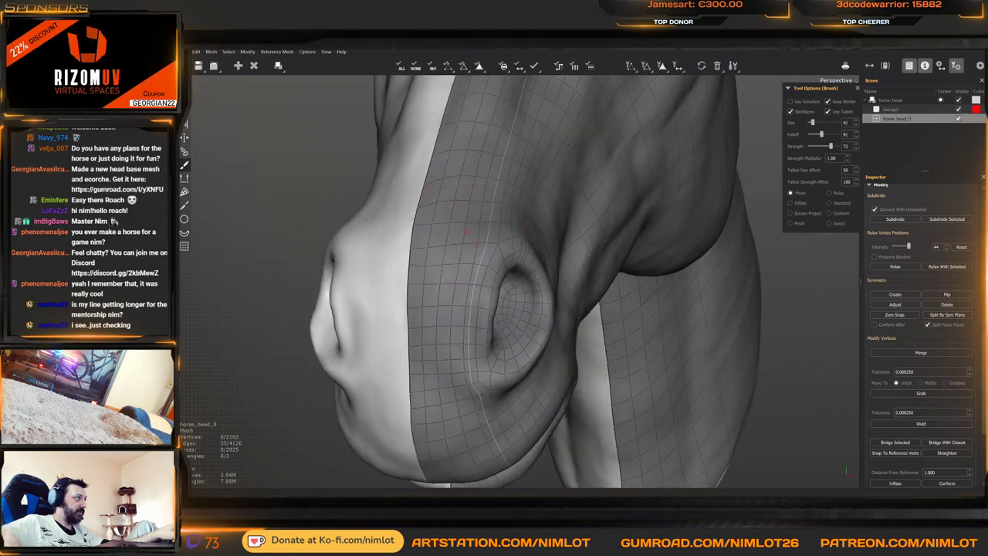
Examine the edge flow around the muzzle, lips and chin, including the centre border from the front
{"action": "middle_click_drag", "start_coordinate": [440, 400], "coordinate": [436, 247]}
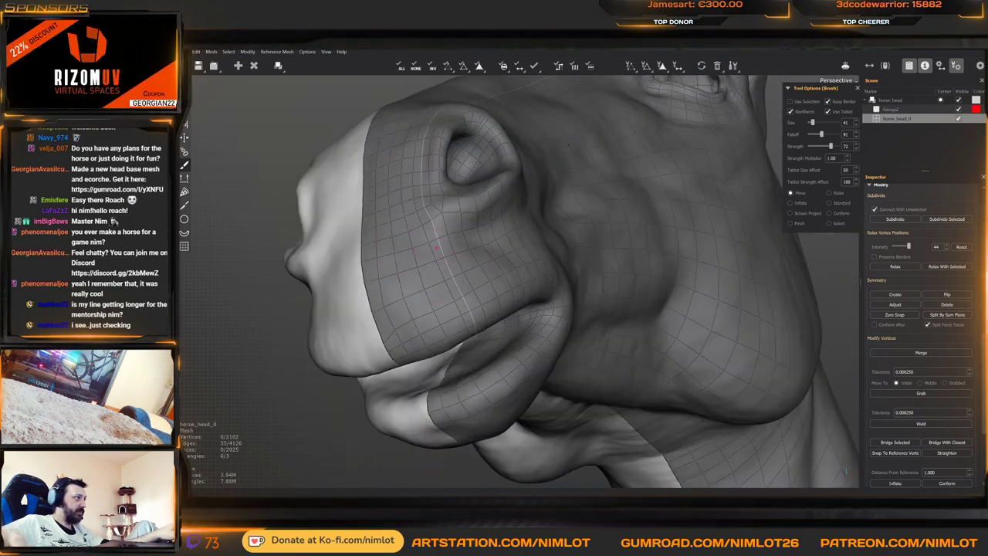
{"action": "left_click_drag", "start_coordinate": [433, 301], "coordinate": [409, 182], "text": "alt"}
{"action": "left_click_drag", "start_coordinate": [463, 308], "coordinate": [472, 243], "text": "alt"}
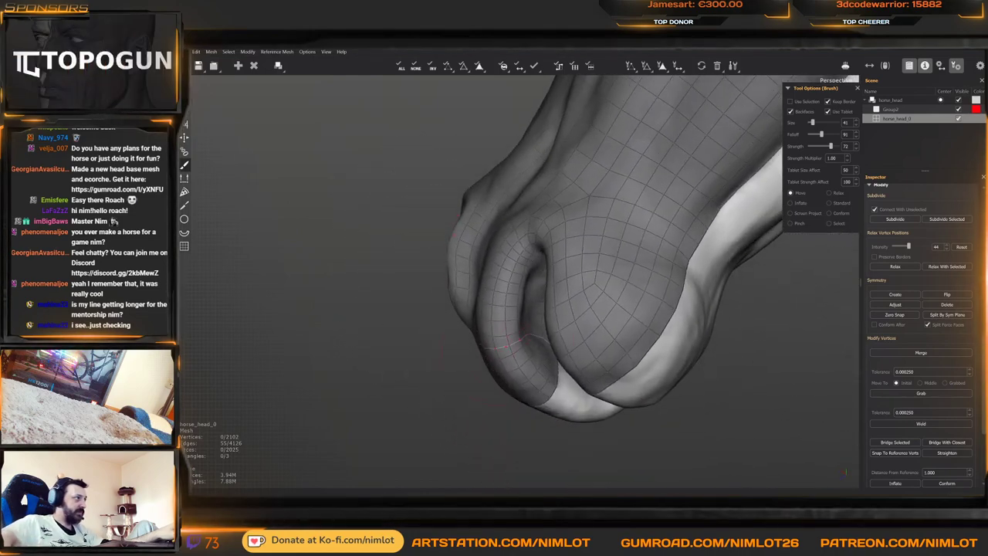
{"action": "left_click_drag", "start_coordinate": [473, 309], "coordinate": [448, 271], "text": "alt"}
{"action": "middle_click_drag", "start_coordinate": [562, 338], "coordinate": [483, 206]}
{"action": "key", "text": "w"}
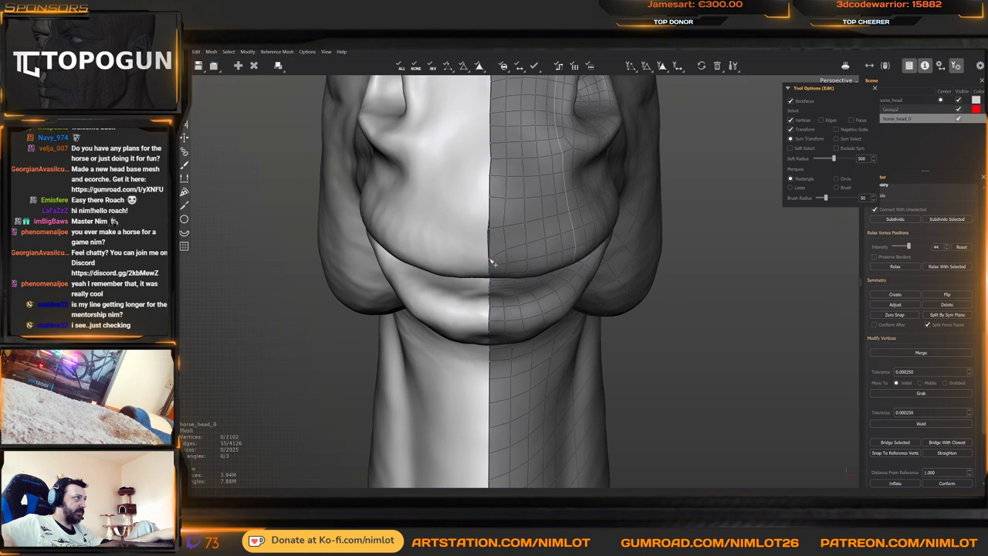
{"action": "left_click", "coordinate": [490, 261]}
{"action": "right_click_drag", "start_coordinate": [491, 256], "coordinate": [525, 212], "text": "alt"}
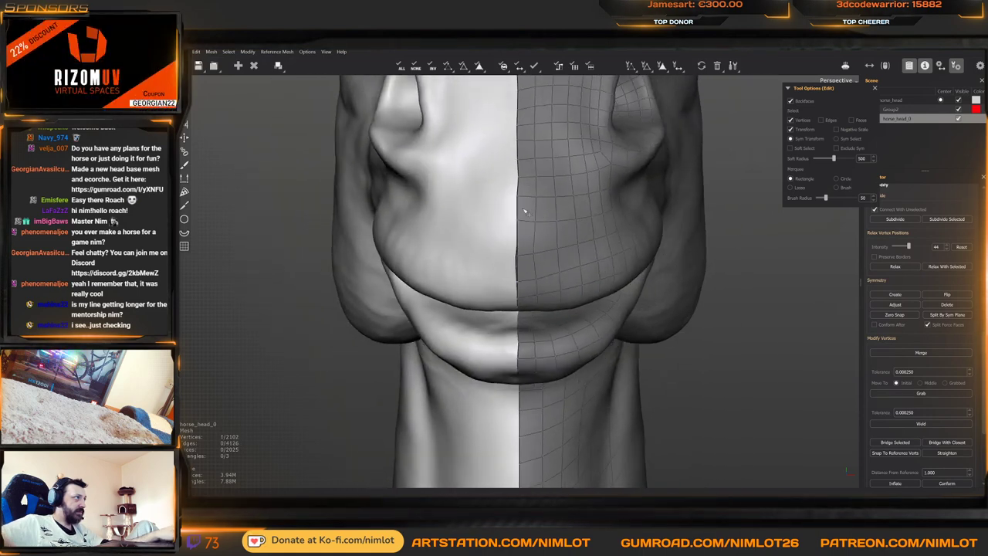
{"action": "middle_click_drag", "start_coordinate": [525, 210], "coordinate": [524, 272]}
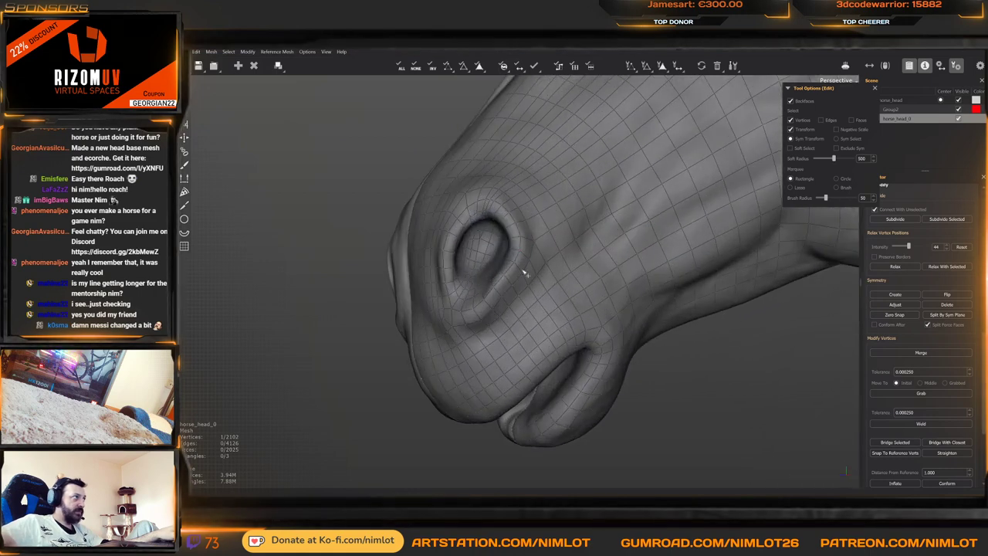
Smooth the faces above and around the nostril with the Brush tool
{"action": "key", "text": "b"}
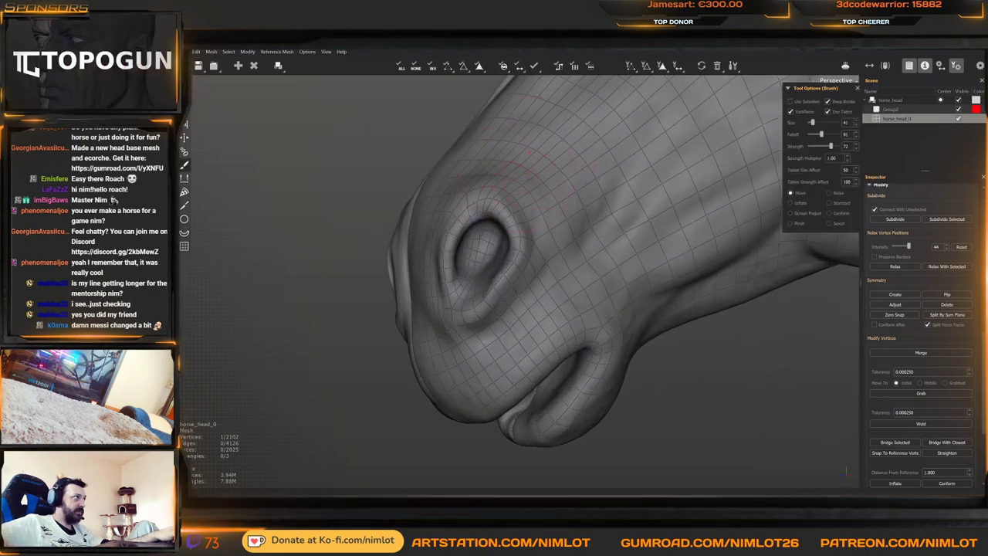
{"action": "middle_click_drag", "start_coordinate": [575, 193], "coordinate": [583, 262]}
{"action": "scroll", "coordinate": [583, 262], "scroll_direction": "up", "scroll_amount": 5}
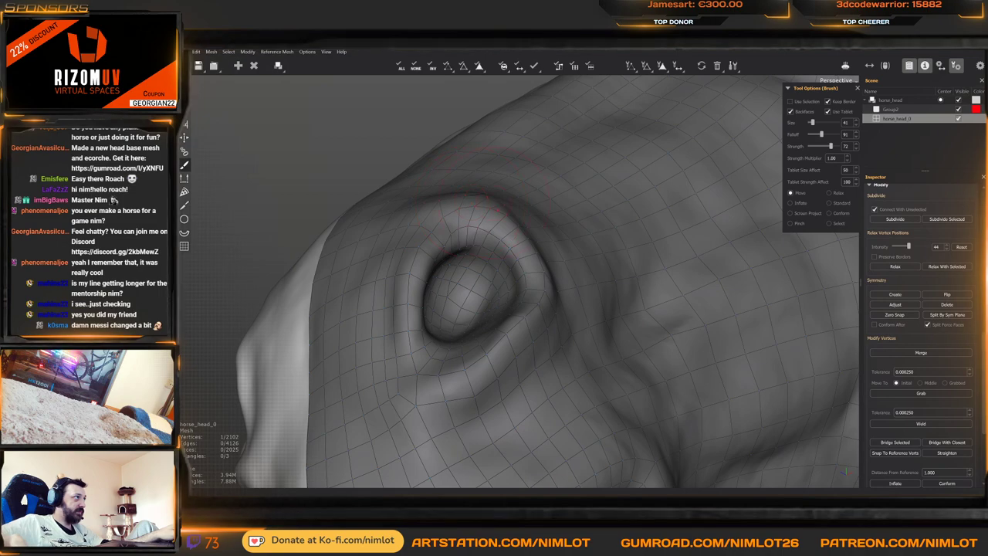
{"action": "mouse_move", "coordinate": [480, 207]}
{"action": "middle_mouse_down"}
{"action": "mouse_move", "coordinate": [470, 241]}
{"action": "mouse_move", "coordinate": [447, 228]}
{"action": "mouse_move", "coordinate": [571, 216]}
{"action": "mouse_move", "coordinate": [487, 266]}
{"action": "middle_mouse_up"}
Subdivide the edge ring encircling the nostril to insert an additional edge loop around its rim
{"action": "key", "text": "e"}
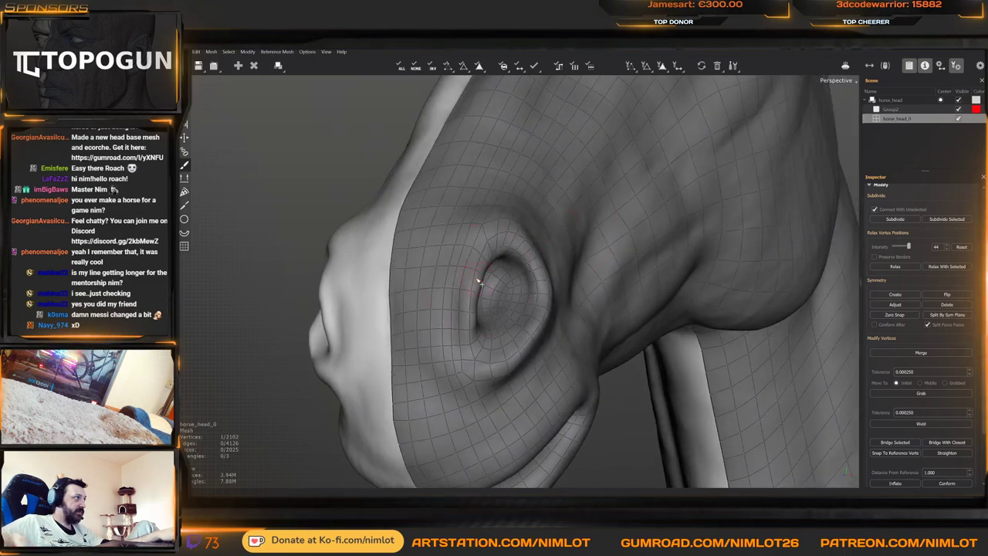
{"action": "key", "text": "2"}
{"action": "left_click", "coordinate": [473, 274]}
{"action": "key", "text": "r"}
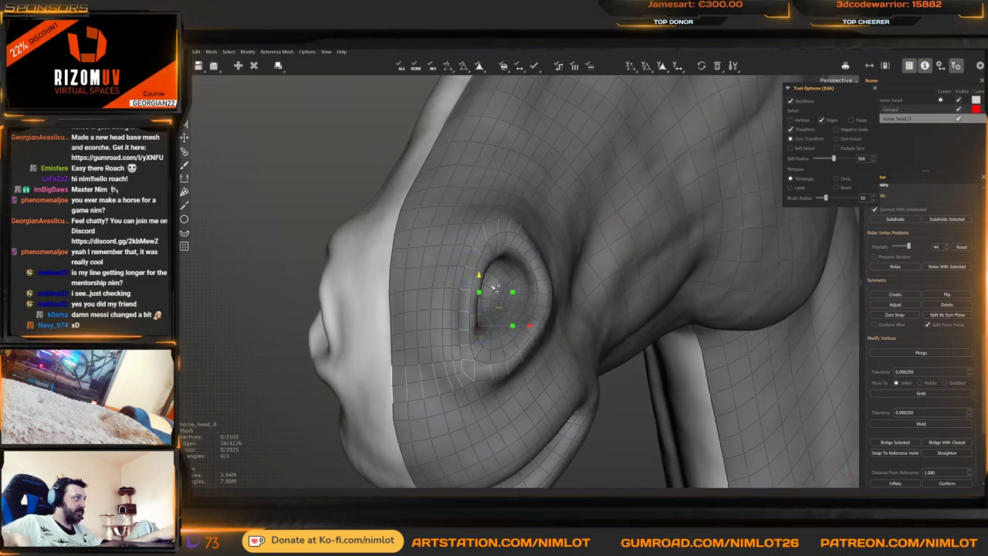
{"action": "middle_click_drag", "start_coordinate": [473, 272], "coordinate": [448, 337]}
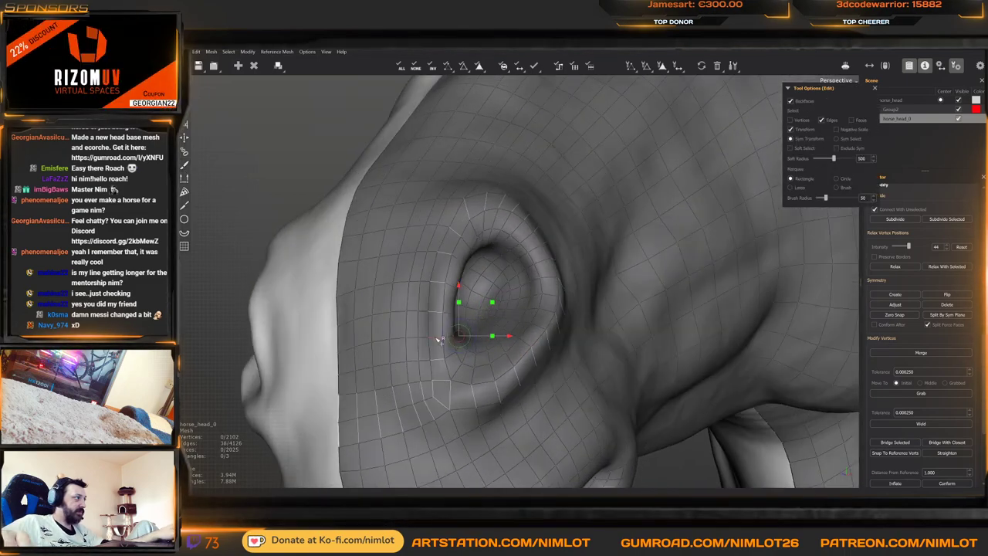
{"action": "key", "text": "c"}
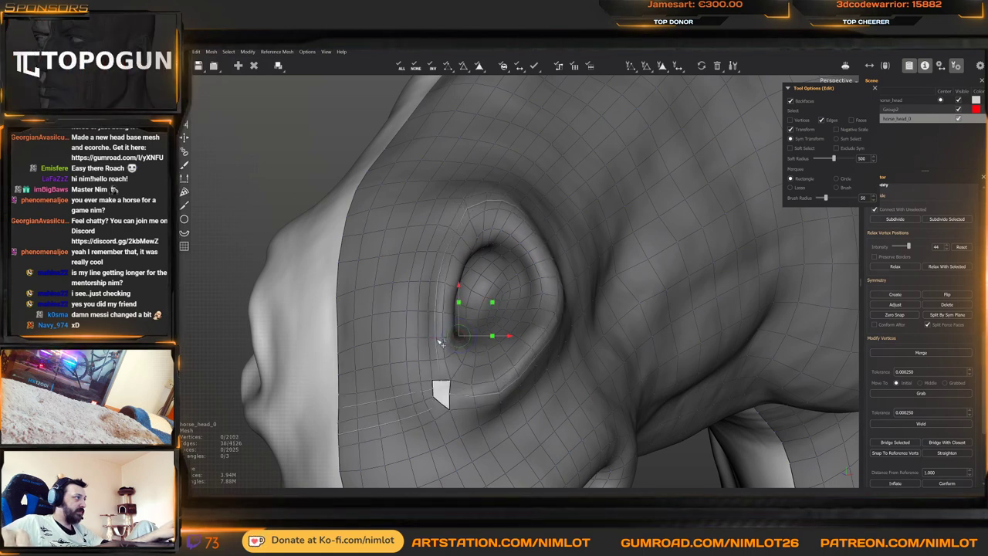
{"action": "key", "text": "ctrl+z"}
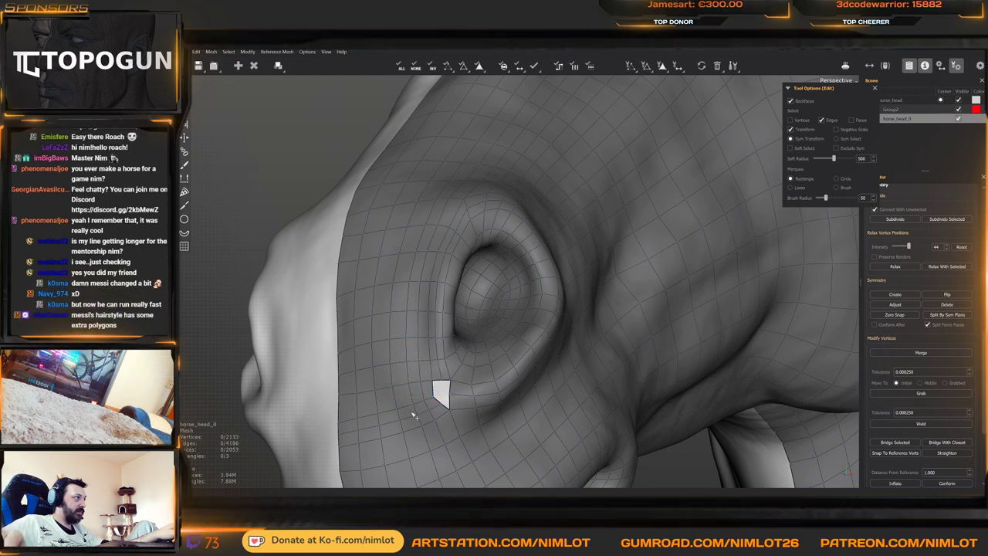
Delete the surplus edge loop running from beneath the nostril to the centre border and fill the gap at the nostril's lower corner
{"action": "double_click", "coordinate": [427, 414]}
{"action": "key", "text": "BackSpace"}
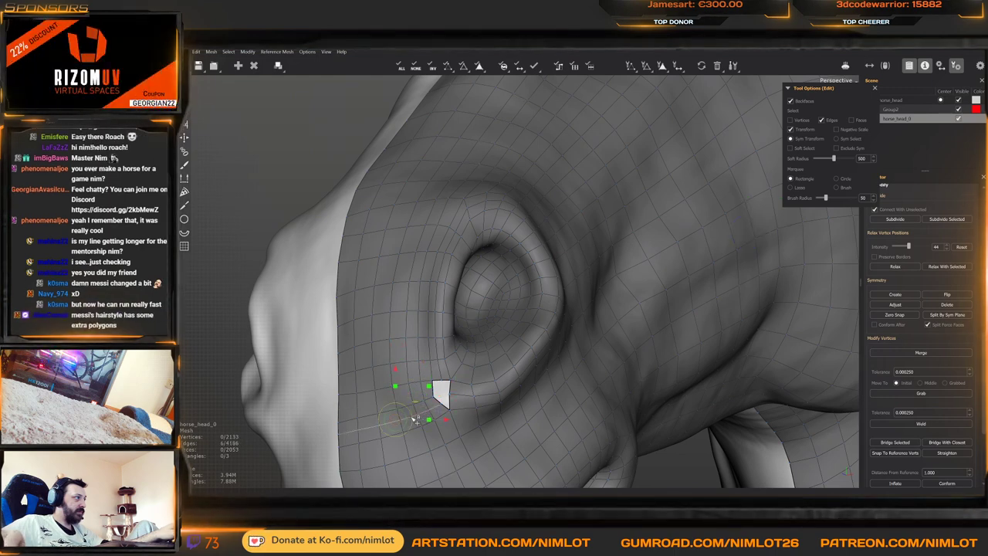
{"action": "left_click_drag", "start_coordinate": [413, 419], "coordinate": [424, 397], "text": "alt"}
{"action": "key", "text": "c"}
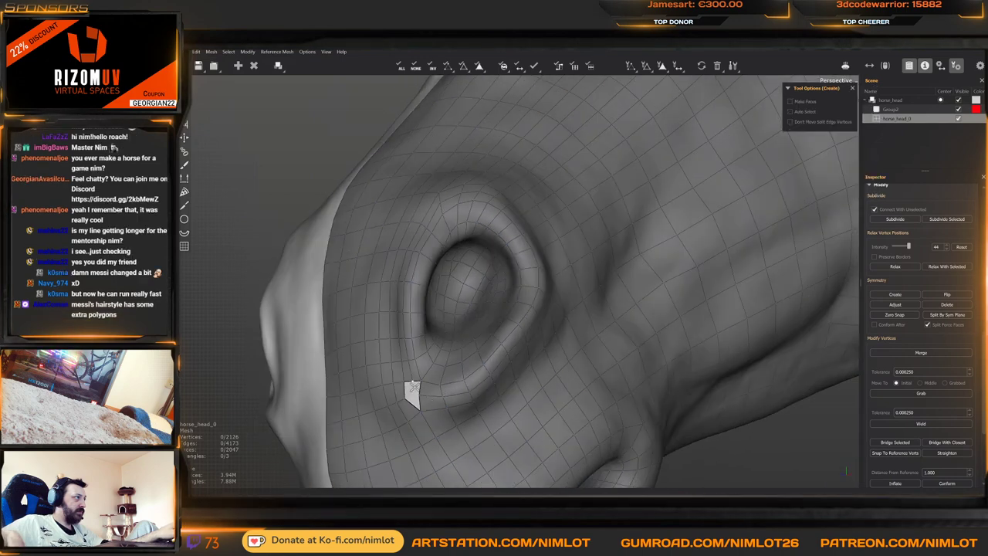
{"action": "left_click", "coordinate": [412, 392]}
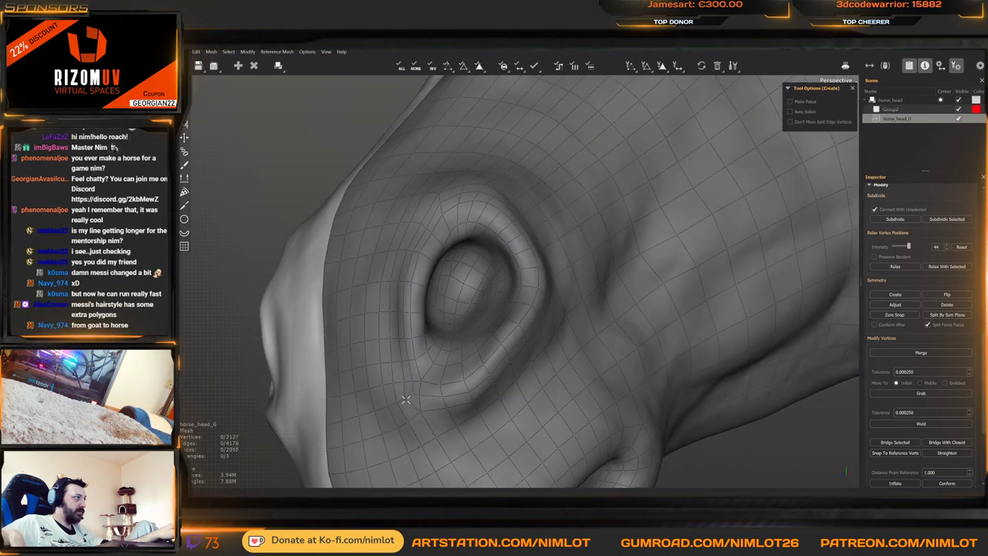
Even out the new edge loops around the nostril rim and the area behind it with the Brush tool
{"action": "left_click_drag", "start_coordinate": [406, 399], "coordinate": [418, 393], "text": "alt"}
{"action": "key", "text": "b"}
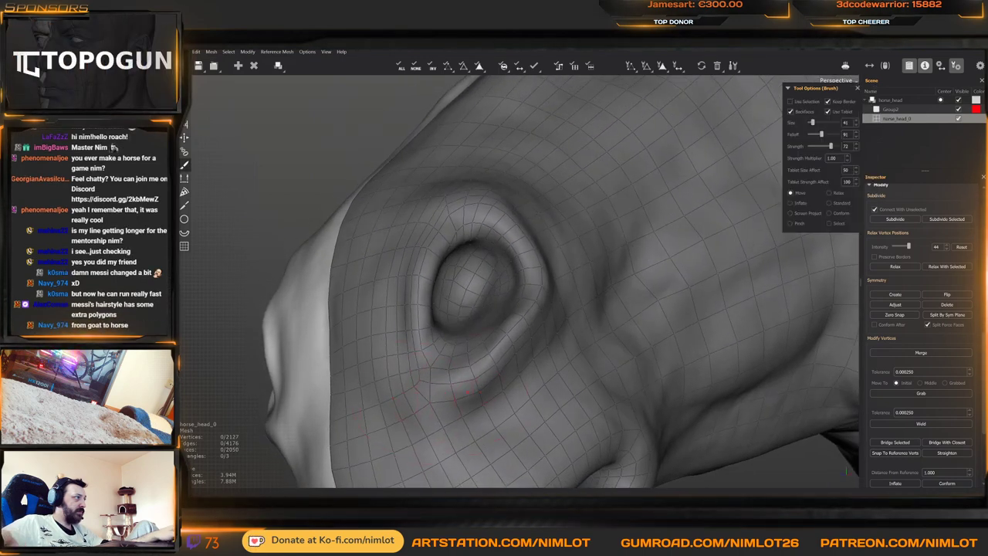
{"action": "middle_click_drag", "start_coordinate": [456, 390], "coordinate": [471, 309]}
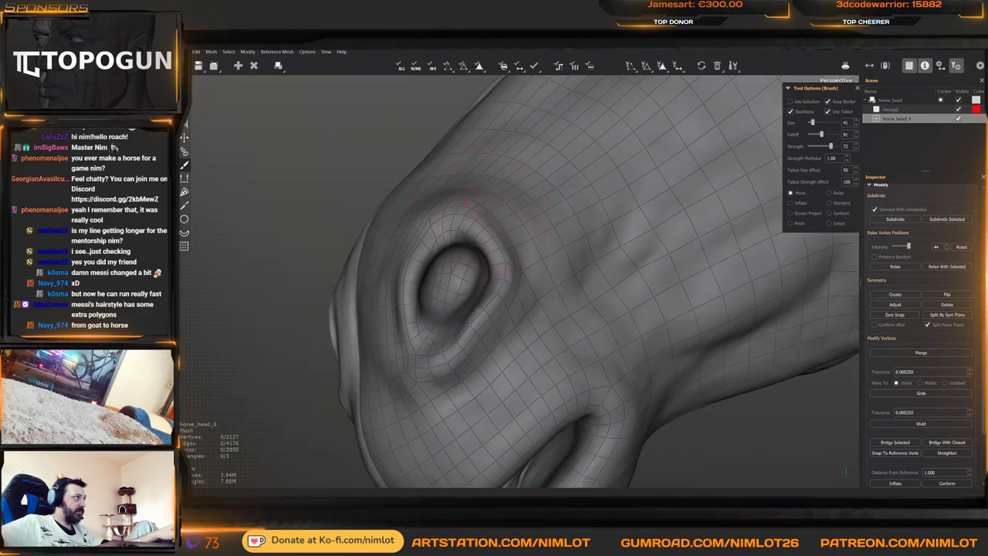
{"action": "middle_click_drag", "start_coordinate": [479, 207], "coordinate": [461, 275]}
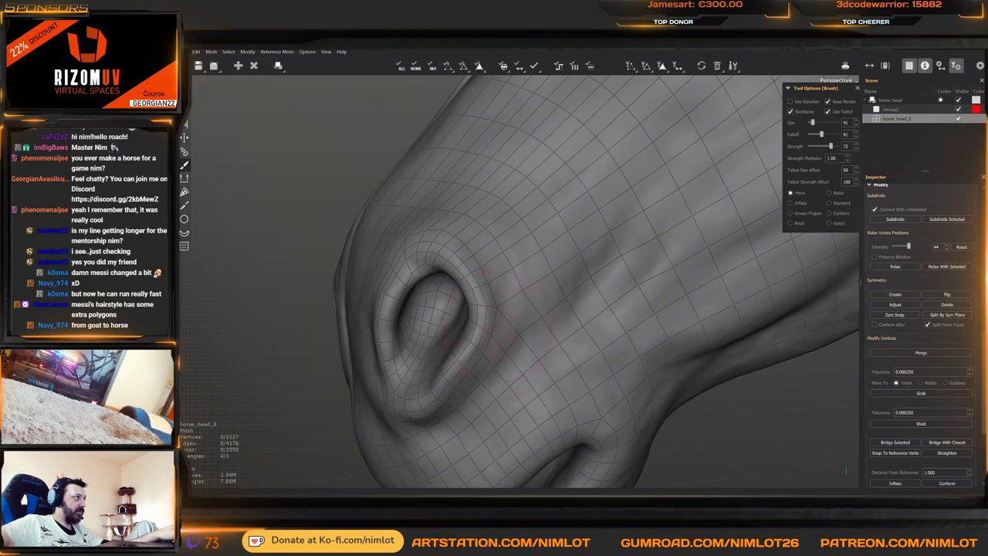
Relax the mesh over the cheek and along the side of the neck with the Brush tool
{"action": "scroll", "coordinate": [502, 330], "scroll_direction": "down", "scroll_amount": 5}
{"action": "key", "text": "w"}
{"action": "scroll", "coordinate": [536, 329], "scroll_direction": "down", "scroll_amount": 3}
{"action": "middle_click_drag", "start_coordinate": [536, 329], "coordinate": [486, 304]}
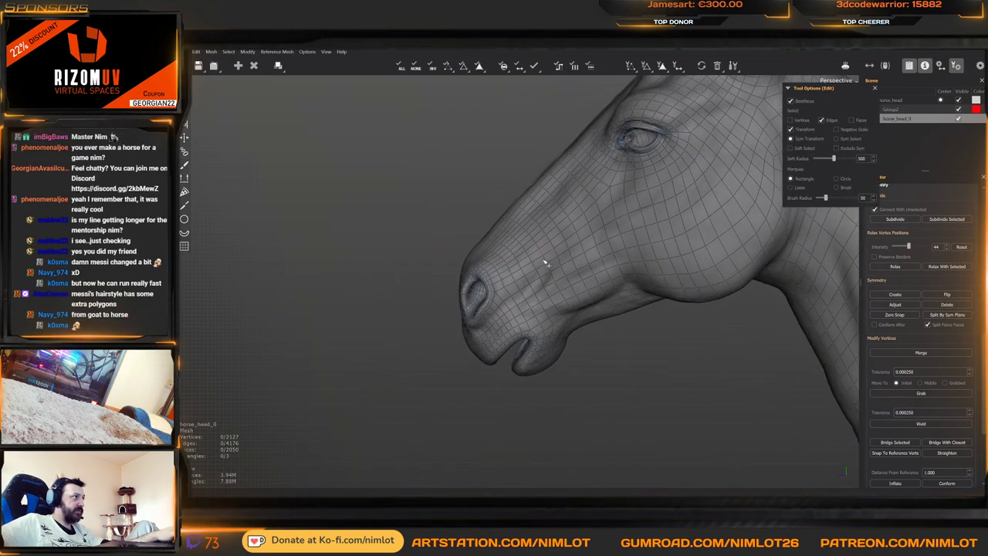
{"action": "key", "text": "r"}
{"action": "scroll", "coordinate": [618, 251], "scroll_direction": "down", "scroll_amount": 3}
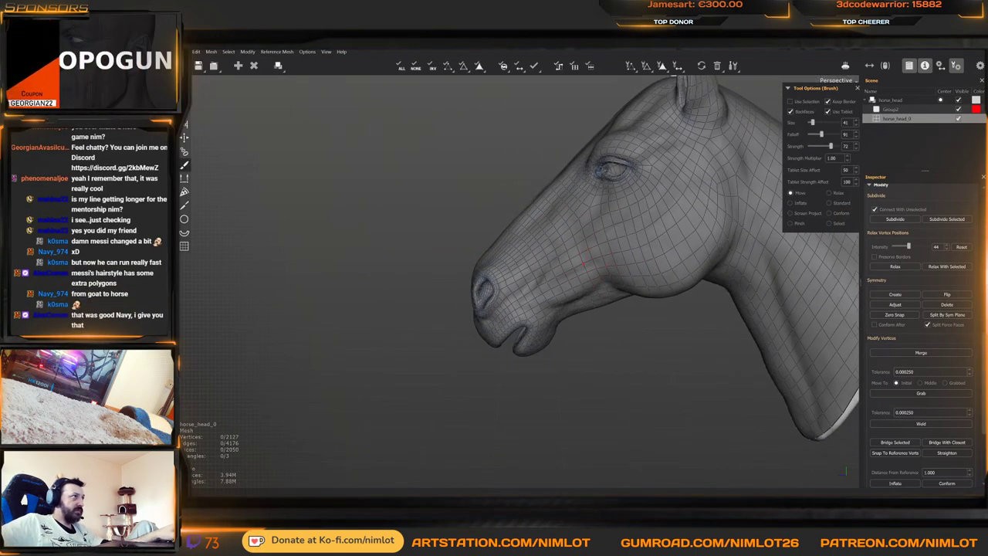
{"action": "middle_click_drag", "start_coordinate": [655, 243], "coordinate": [593, 282], "text": "alt"}
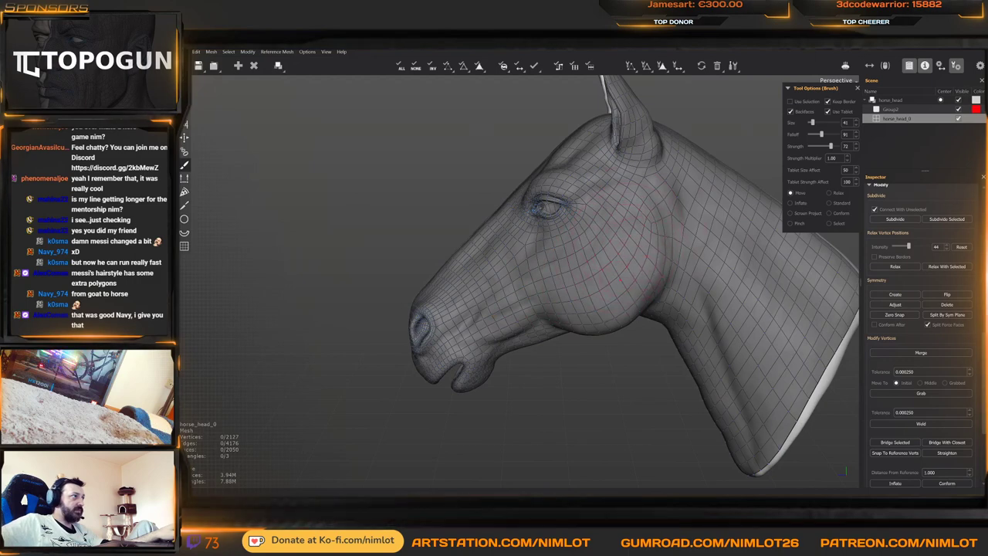
{"action": "middle_click_drag", "start_coordinate": [656, 255], "coordinate": [640, 228]}
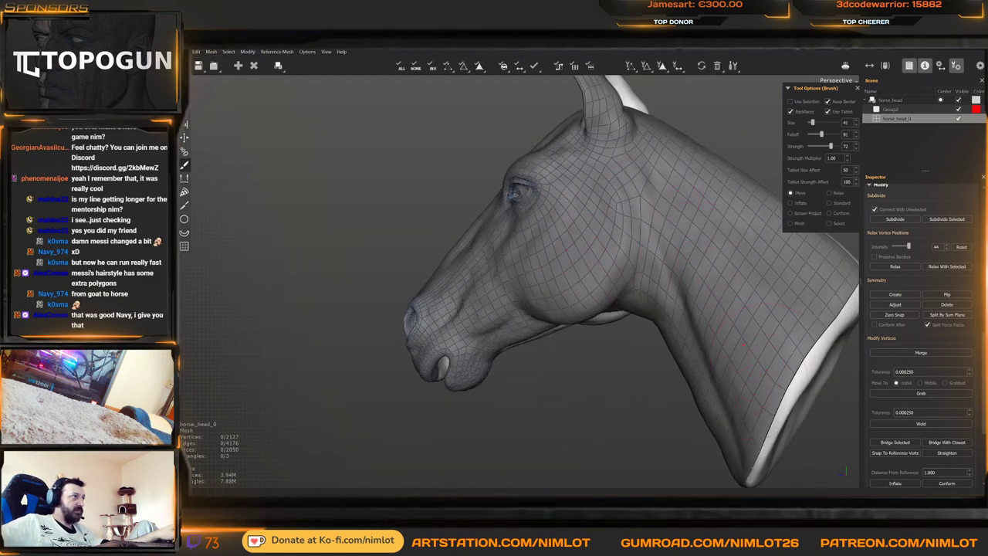
{"action": "middle_click_drag", "start_coordinate": [699, 301], "coordinate": [668, 246]}
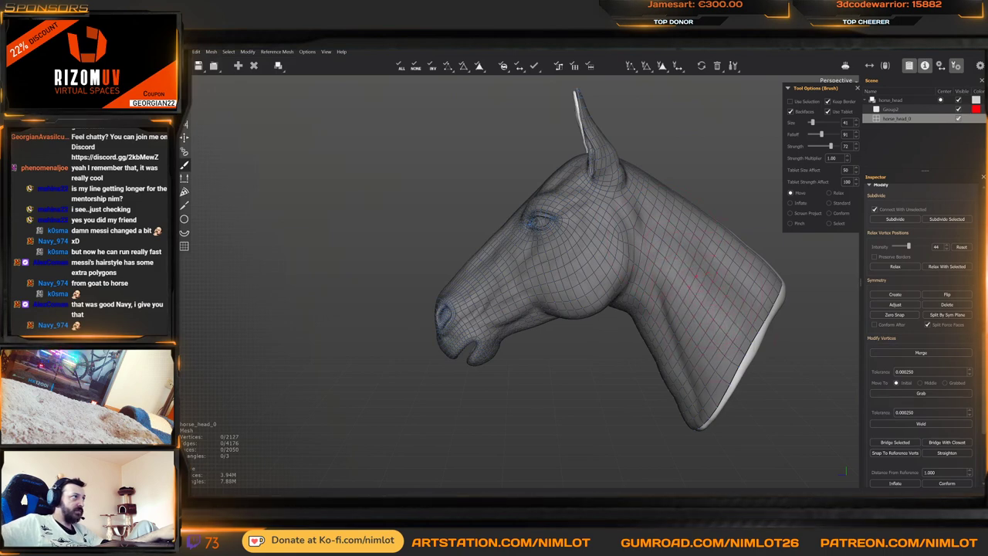
{"action": "mouse_move", "coordinate": [667, 231]}
{"action": "middle_mouse_down"}
{"action": "mouse_move", "coordinate": [559, 318]}
{"action": "mouse_move", "coordinate": [551, 347]}
{"action": "middle_mouse_up"}
{"action": "key", "text": "q"}
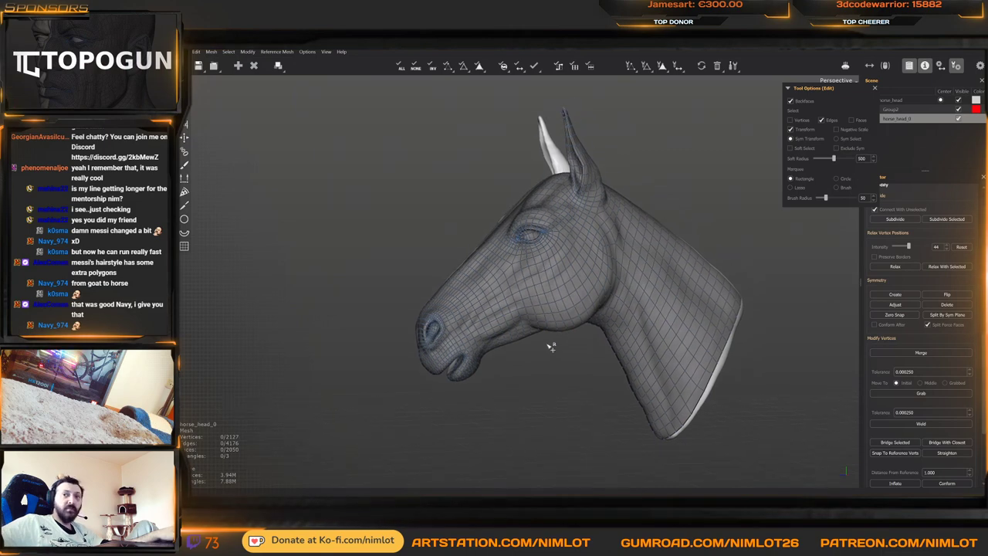
{"action": "right_click_drag", "start_coordinate": [556, 330], "coordinate": [555, 356], "text": "alt"}
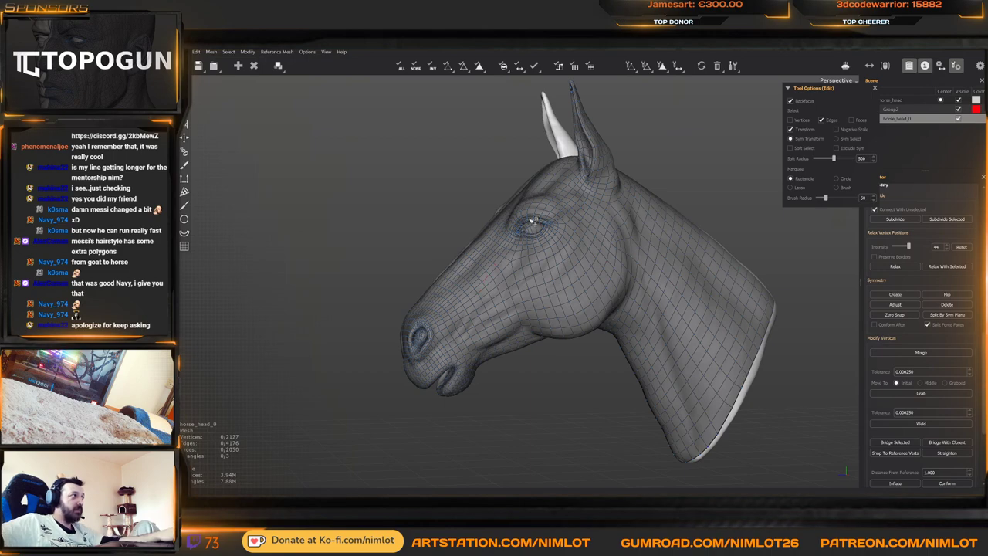
Focus on the eye and split the crosswise eyeball edges near the inner corner with the Create tool
{"action": "left_click", "coordinate": [531, 220]}
{"action": "key", "text": "f"}
{"action": "left_click_drag", "start_coordinate": [527, 306], "coordinate": [503, 316], "text": "alt"}
{"action": "key", "text": "e"}
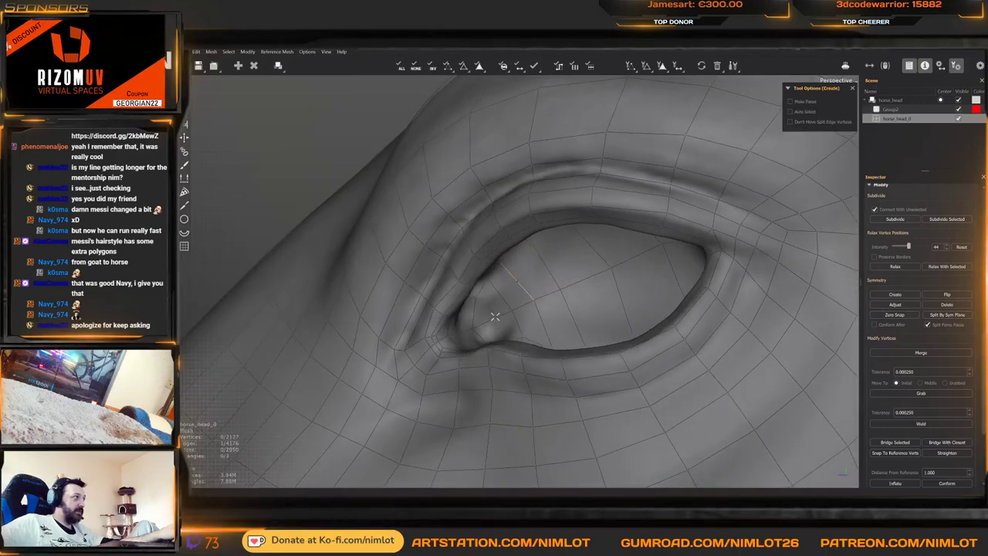
{"action": "left_click", "coordinate": [495, 317]}
{"action": "left_click", "coordinate": [499, 294]}
{"action": "left_click_drag", "start_coordinate": [521, 280], "coordinate": [535, 268], "text": "alt"}
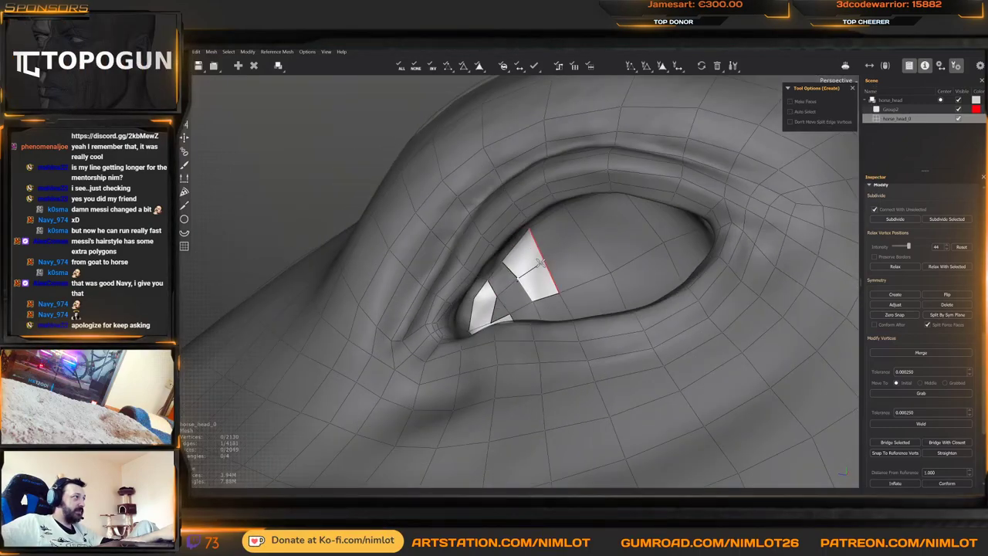
Continue splitting the crosswise edges over the eyeball toward the outer corner to form a lengthwise edge line
{"action": "left_click", "coordinate": [543, 263]}
{"action": "left_click", "coordinate": [589, 247]}
{"action": "left_click_drag", "start_coordinate": [598, 246], "coordinate": [658, 293], "text": "alt"}
{"action": "left_click", "coordinate": [641, 240]}
{"action": "left_click", "coordinate": [663, 279]}
{"action": "left_click", "coordinate": [661, 293]}
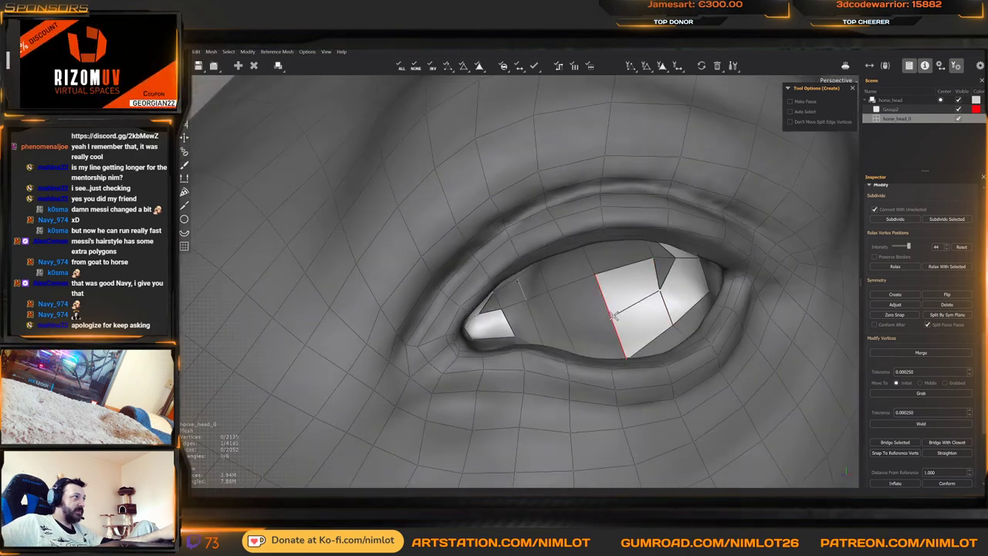
Connect the split points across the middle of the eyeball and rebuild the open faces at its corners
{"action": "left_click", "coordinate": [610, 310]}
{"action": "left_click", "coordinate": [562, 319]}
{"action": "left_click_drag", "start_coordinate": [533, 332], "coordinate": [493, 356], "text": "alt"}
{"action": "left_click", "coordinate": [541, 319]}
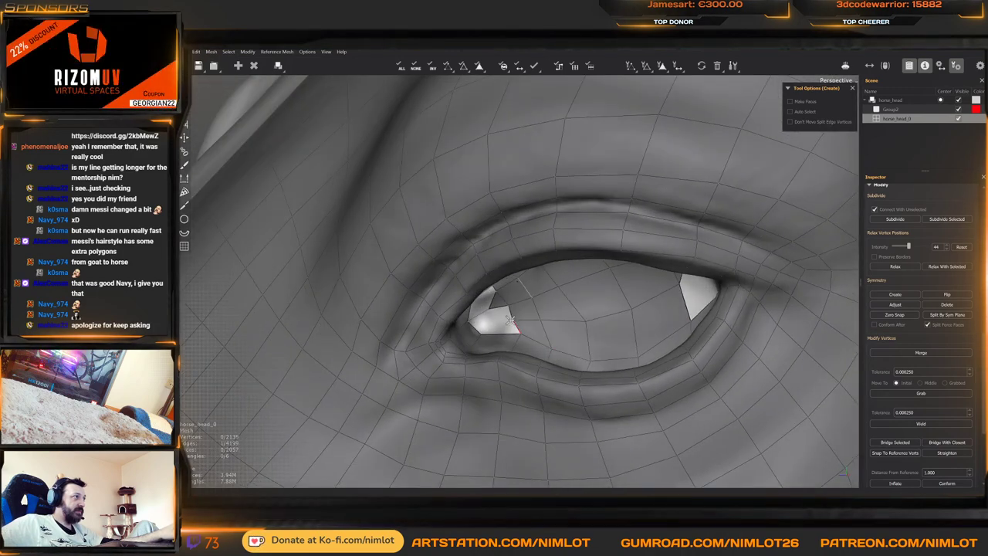
{"action": "left_click_drag", "start_coordinate": [493, 311], "coordinate": [609, 319], "text": "alt"}
{"action": "left_click", "coordinate": [487, 335]}
{"action": "left_click", "coordinate": [497, 309]}
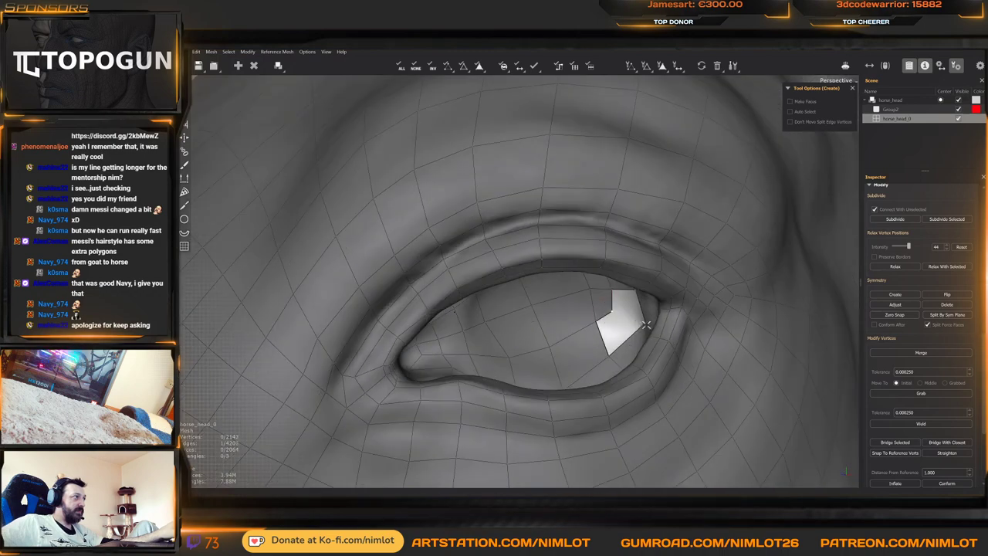
Examine the whole head mesh from the side, above and behind, following the edge flow along the neck and crest
{"action": "right_click_drag", "start_coordinate": [606, 333], "coordinate": [494, 233], "text": "alt"}
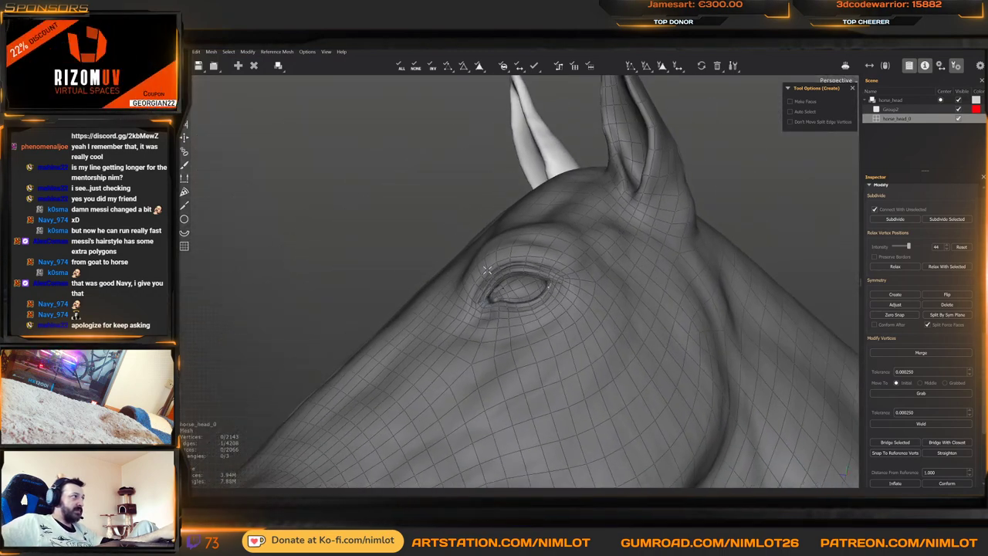
{"action": "key", "text": "q"}
{"action": "right_click_drag", "start_coordinate": [568, 327], "coordinate": [534, 316], "text": "alt"}
{"action": "left_click_drag", "start_coordinate": [533, 316], "coordinate": [507, 309], "text": "alt"}
{"action": "middle_click_drag", "start_coordinate": [508, 309], "coordinate": [461, 254], "text": "alt"}
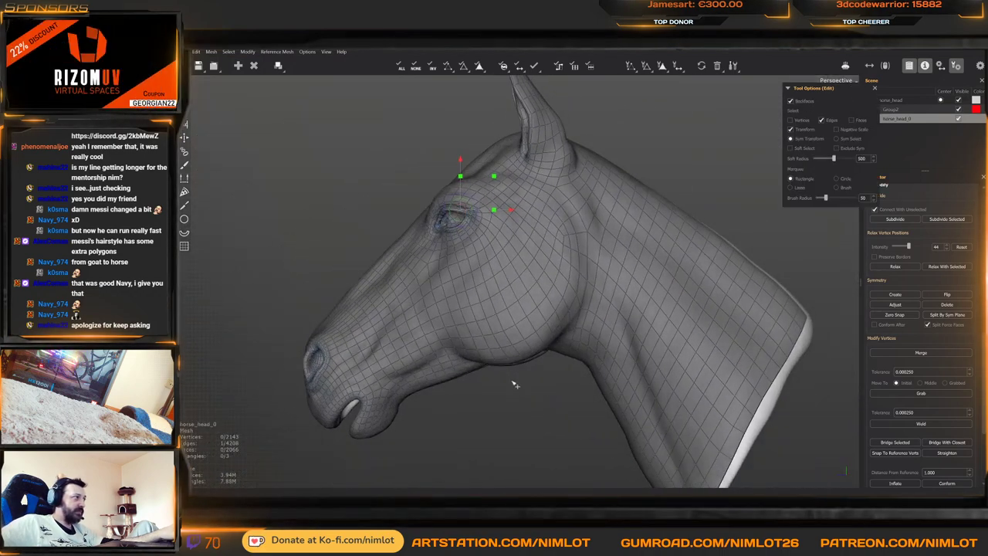
{"action": "left_click", "coordinate": [515, 383]}
{"action": "left_click_drag", "start_coordinate": [515, 384], "coordinate": [522, 363], "text": "alt"}
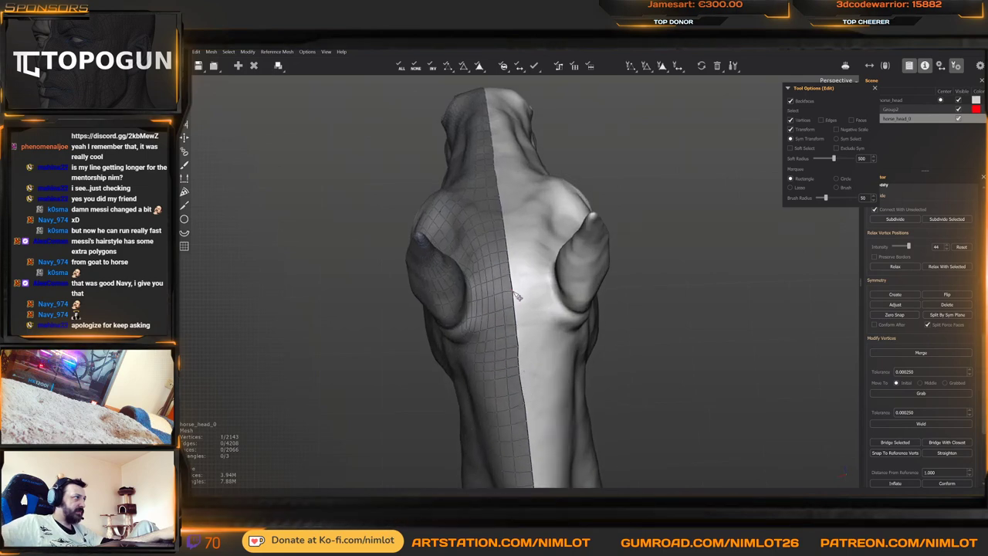
{"action": "left_click_drag", "start_coordinate": [517, 296], "coordinate": [461, 255], "text": "alt"}
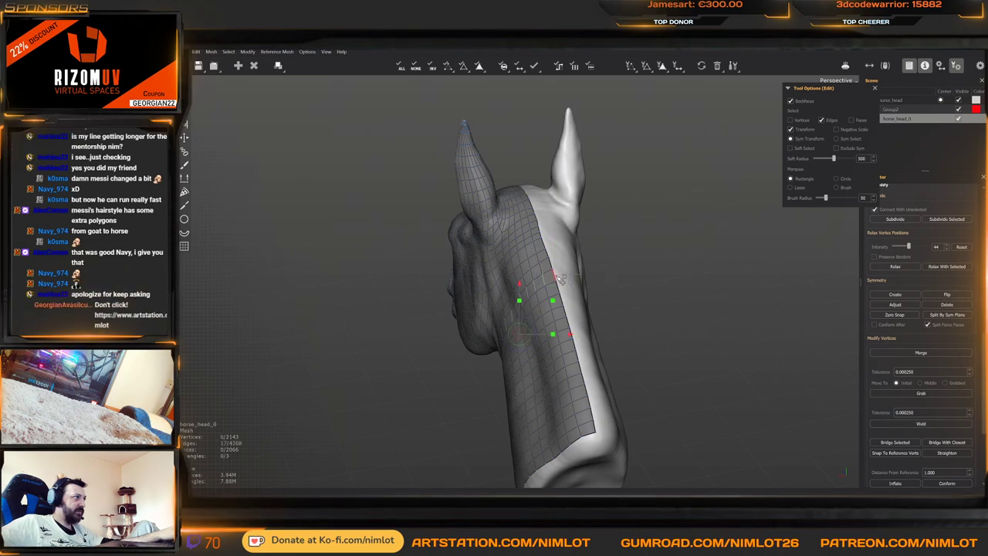
{"action": "left_click_drag", "start_coordinate": [561, 280], "coordinate": [535, 274], "text": "alt"}
{"action": "middle_click_drag", "start_coordinate": [536, 273], "coordinate": [457, 275], "text": "alt"}
{"action": "right_click_drag", "start_coordinate": [457, 276], "coordinate": [559, 300], "text": "alt"}
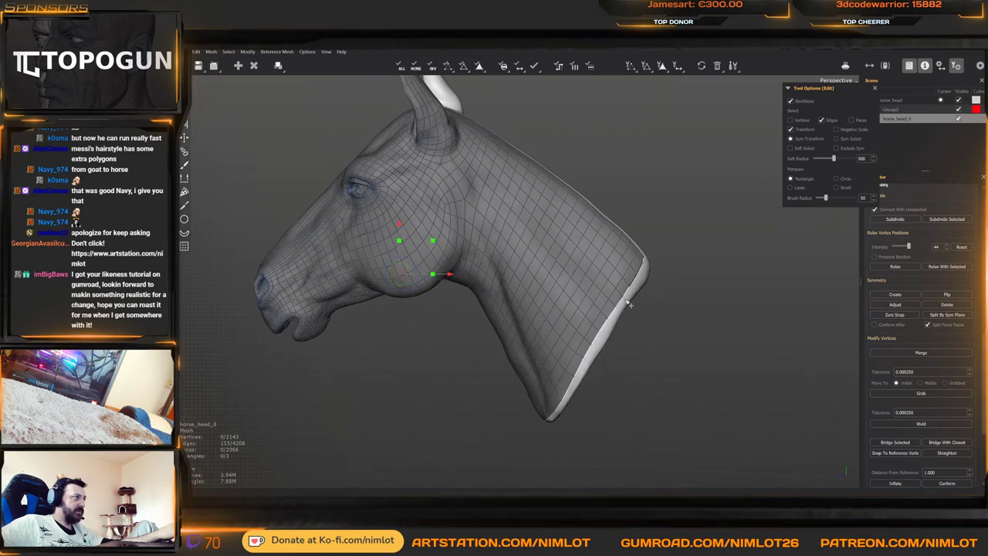
Clear the edge selection, select the whole half-head mesh and set the Merge tolerance to 0.000001
{"action": "left_click_drag", "start_coordinate": [657, 282], "coordinate": [703, 329], "text": "alt"}
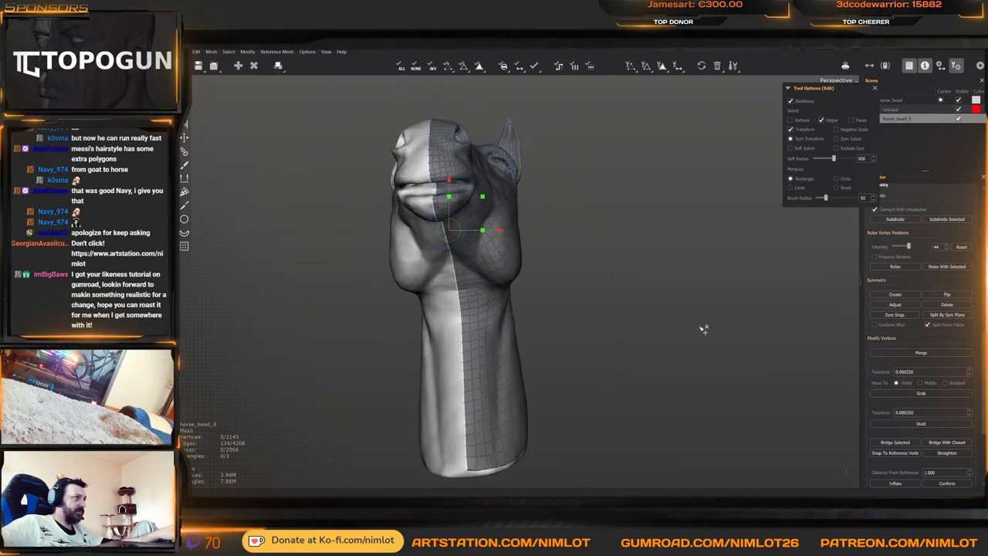
{"action": "left_click_drag", "start_coordinate": [605, 337], "coordinate": [734, 221], "text": "alt"}
{"action": "left_click", "coordinate": [602, 319]}
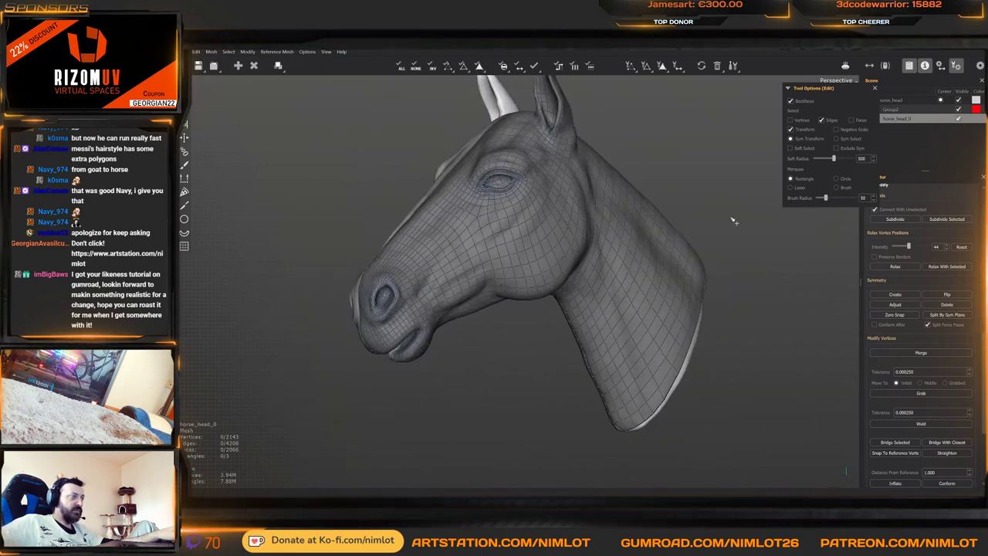
{"action": "key", "text": "ctrl+a"}
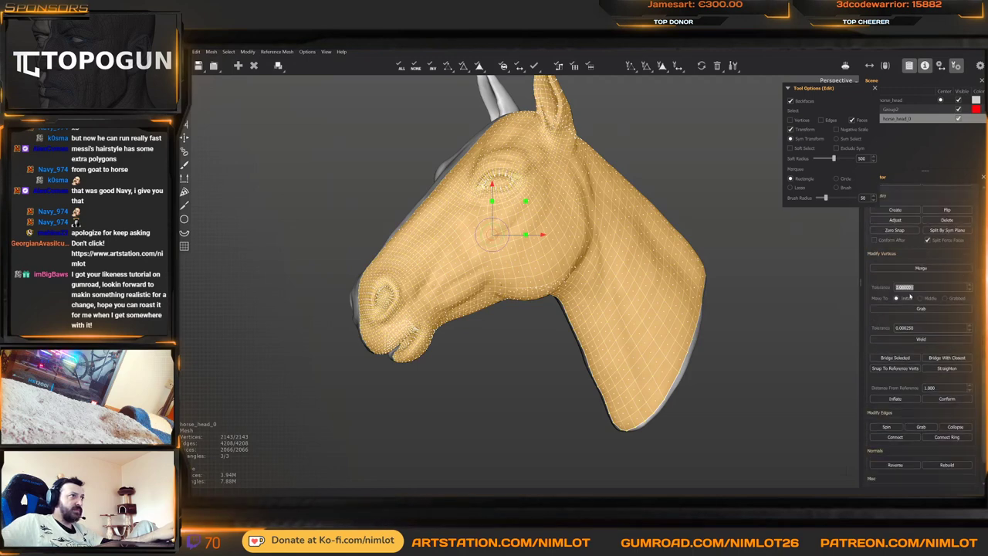
{"action": "scroll", "coordinate": [910, 300], "scroll_direction": "down", "scroll_amount": 4}
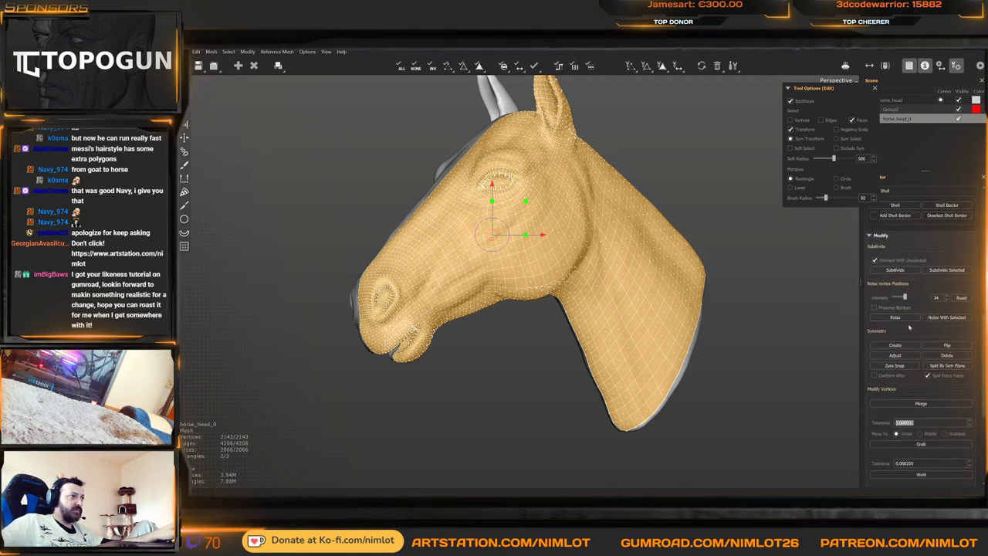
{"action": "scroll", "coordinate": [910, 349], "scroll_direction": "down", "scroll_amount": 3}
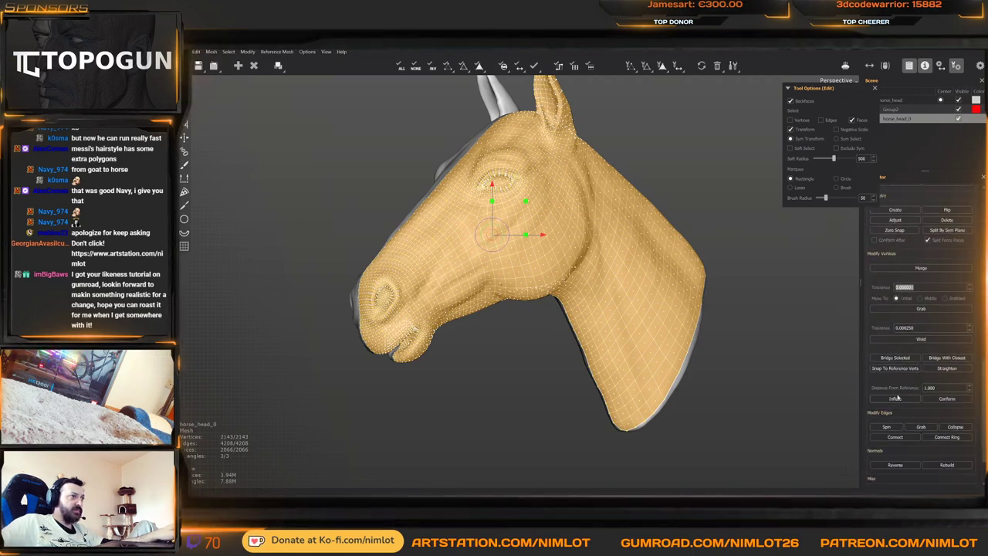
{"action": "scroll", "coordinate": [897, 398], "scroll_direction": "down", "scroll_amount": 2}
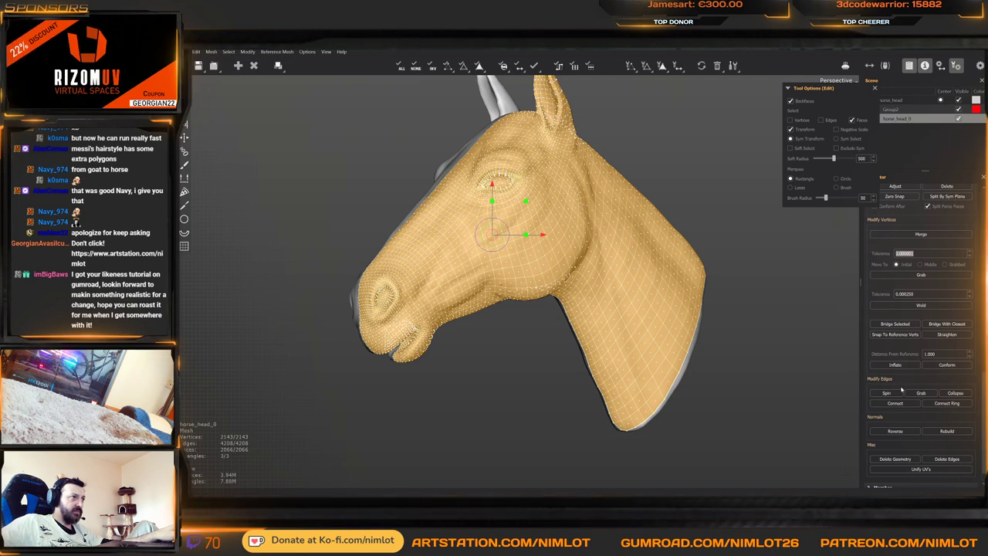
{"action": "scroll", "coordinate": [901, 389], "scroll_direction": "down", "scroll_amount": 1}
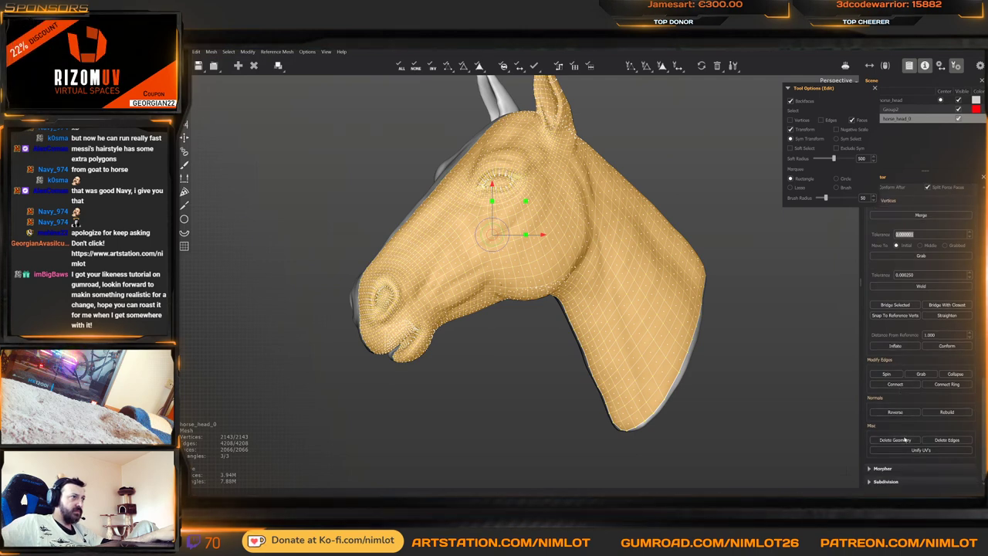
Set the Weld tolerance to 0.004250 and mirror the selected half-mesh onto the other side with symmetry Create
{"action": "scroll", "coordinate": [905, 440], "scroll_direction": "up", "scroll_amount": 5}
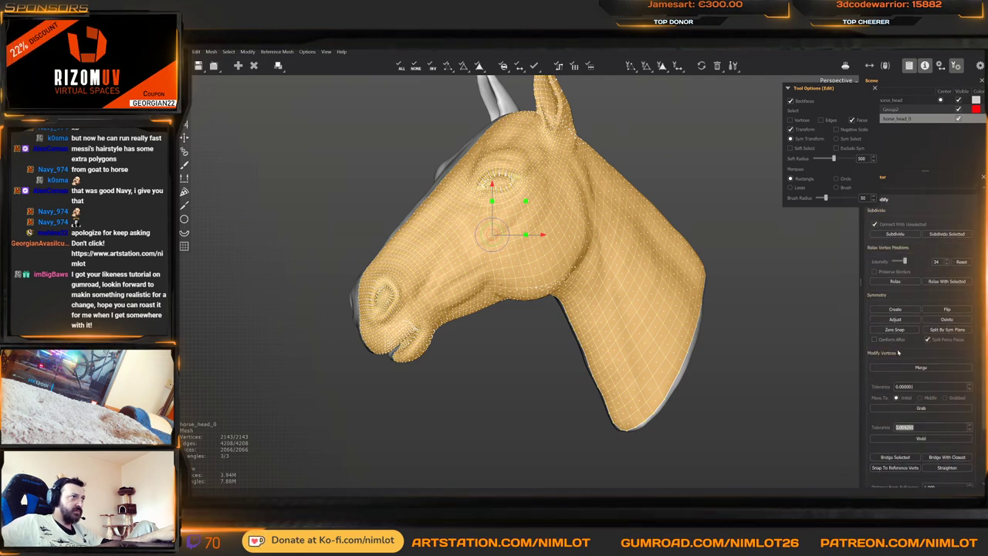
{"action": "scroll", "coordinate": [899, 352], "scroll_direction": "up", "scroll_amount": 8}
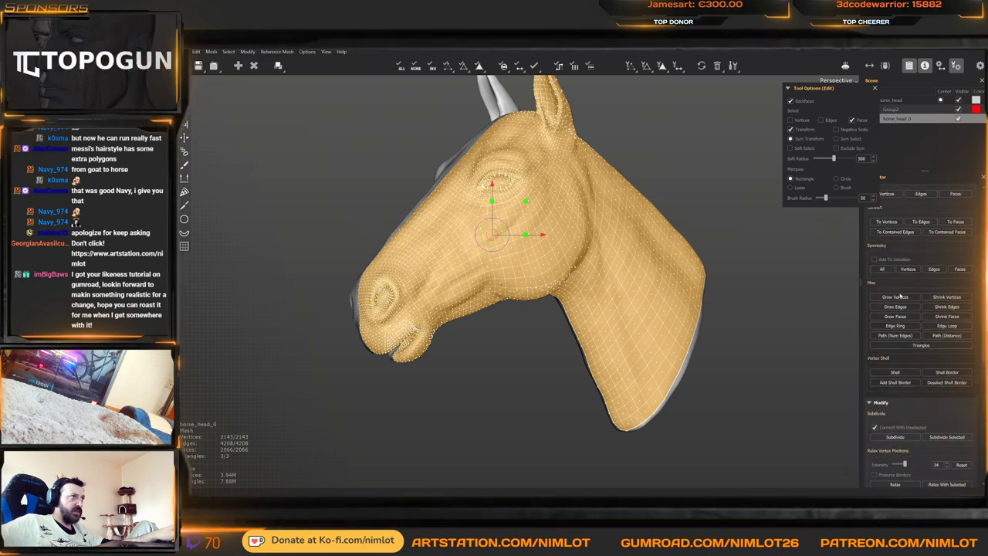
{"action": "scroll", "coordinate": [899, 309], "scroll_direction": "up", "scroll_amount": 5}
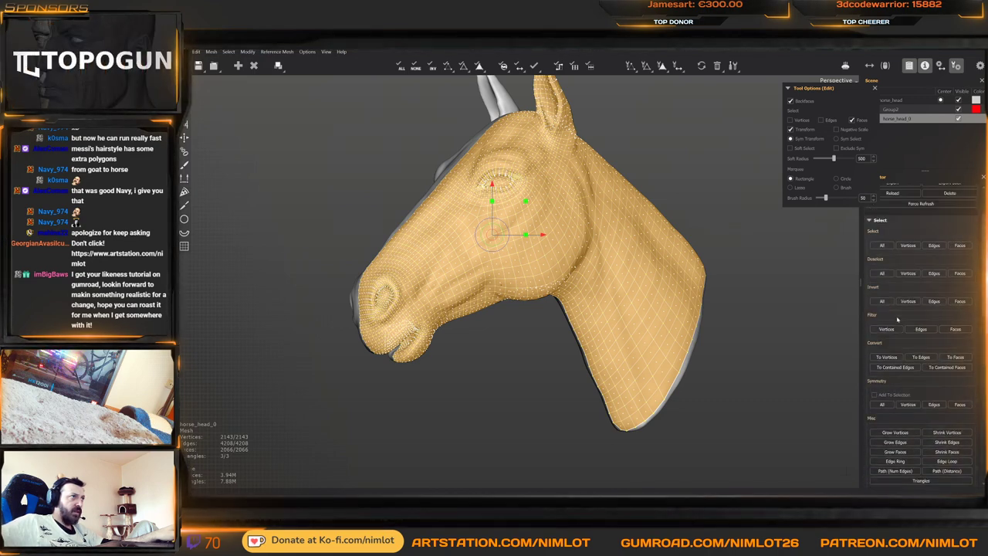
{"action": "scroll", "coordinate": [898, 319], "scroll_direction": "up", "scroll_amount": 3}
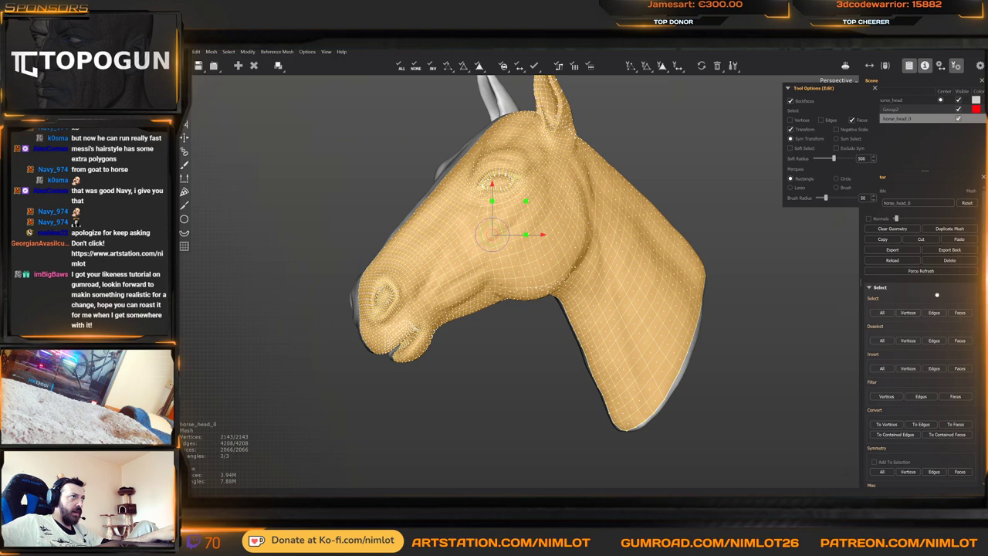
{"action": "scroll", "coordinate": [949, 311], "scroll_direction": "down", "scroll_amount": 4}
{"action": "scroll", "coordinate": [941, 324], "scroll_direction": "down", "scroll_amount": 2}
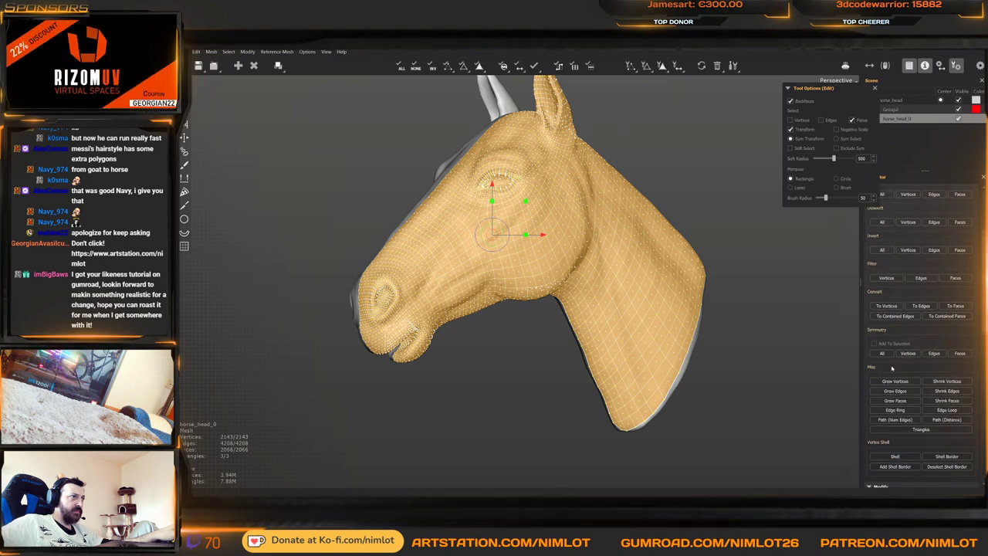
{"action": "scroll", "coordinate": [892, 368], "scroll_direction": "down", "scroll_amount": 6}
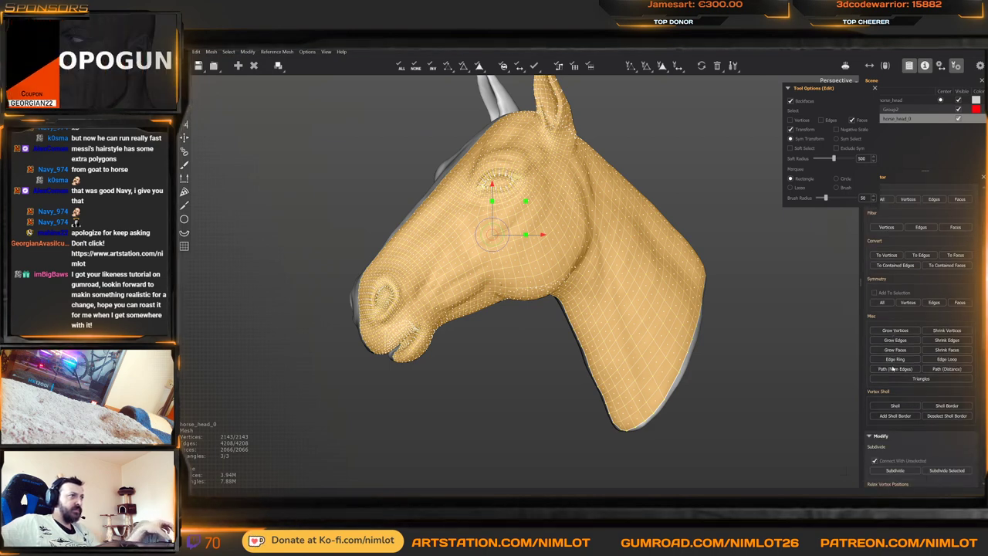
{"action": "scroll", "coordinate": [895, 369], "scroll_direction": "down", "scroll_amount": 3}
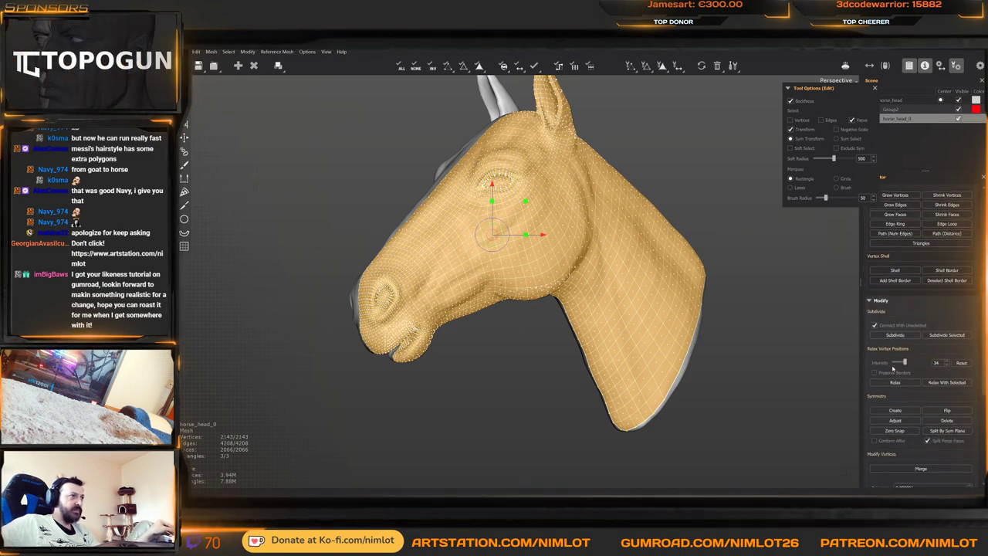
{"action": "scroll", "coordinate": [907, 371], "scroll_direction": "down", "scroll_amount": 2}
{"action": "scroll", "coordinate": [909, 372], "scroll_direction": "down", "scroll_amount": 1}
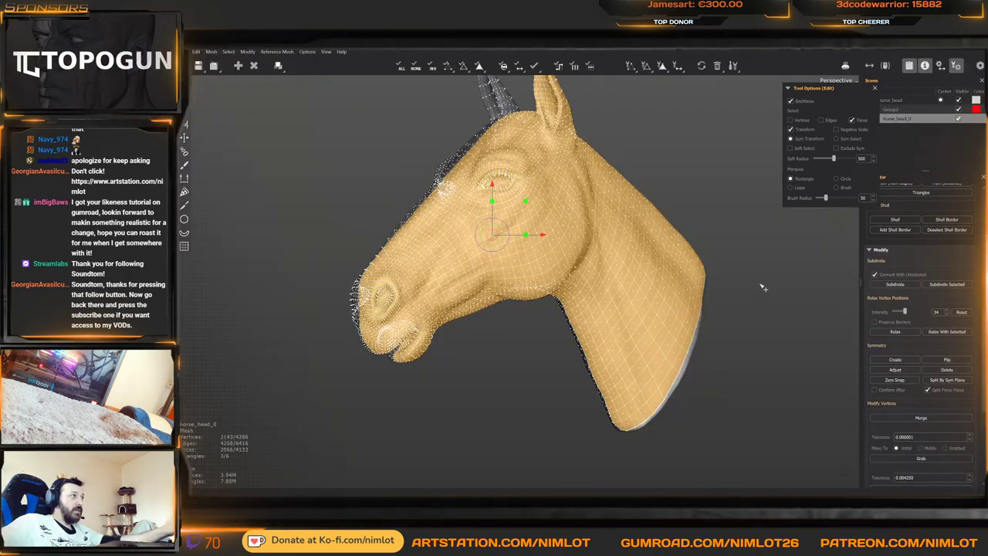
Examine the open centre seam of the mirrored head from the front and select its edge loop over the nose
{"action": "key", "text": "1"}
{"action": "left_click_drag", "start_coordinate": [692, 306], "coordinate": [759, 308], "text": "alt"}
{"action": "key", "text": "2"}
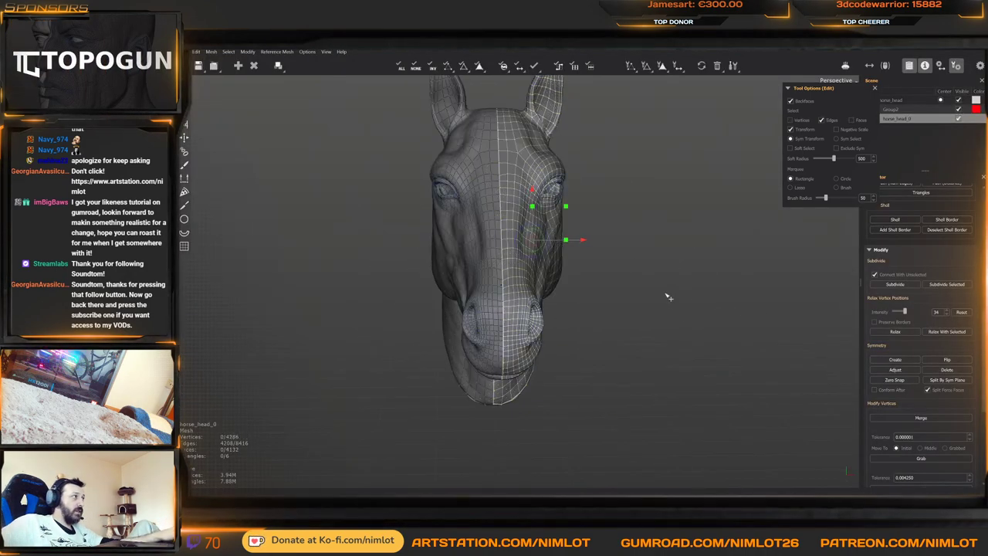
{"action": "left_click", "coordinate": [669, 298]}
{"action": "left_click_drag", "start_coordinate": [677, 305], "coordinate": [664, 319], "text": "alt"}
{"action": "scroll", "coordinate": [597, 326], "scroll_direction": "up", "scroll_amount": 4}
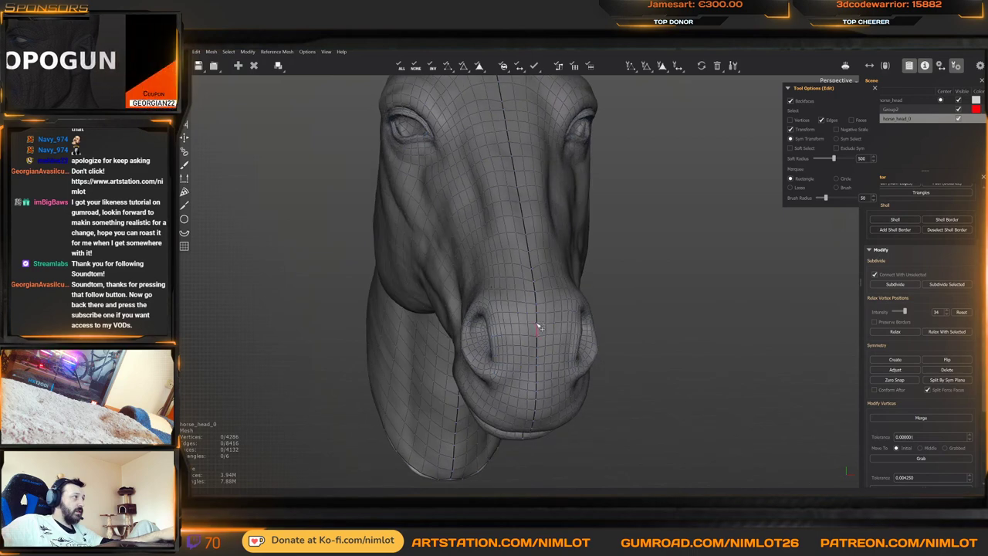
{"action": "scroll", "coordinate": [542, 323], "scroll_direction": "up", "scroll_amount": 6}
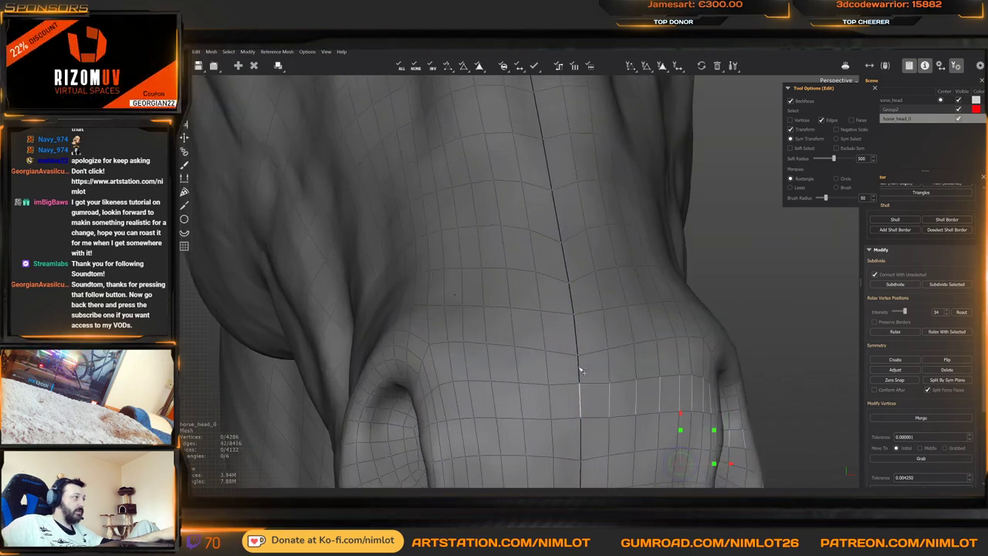
{"action": "left_click", "coordinate": [581, 369]}
{"action": "double_click", "coordinate": [582, 361]}
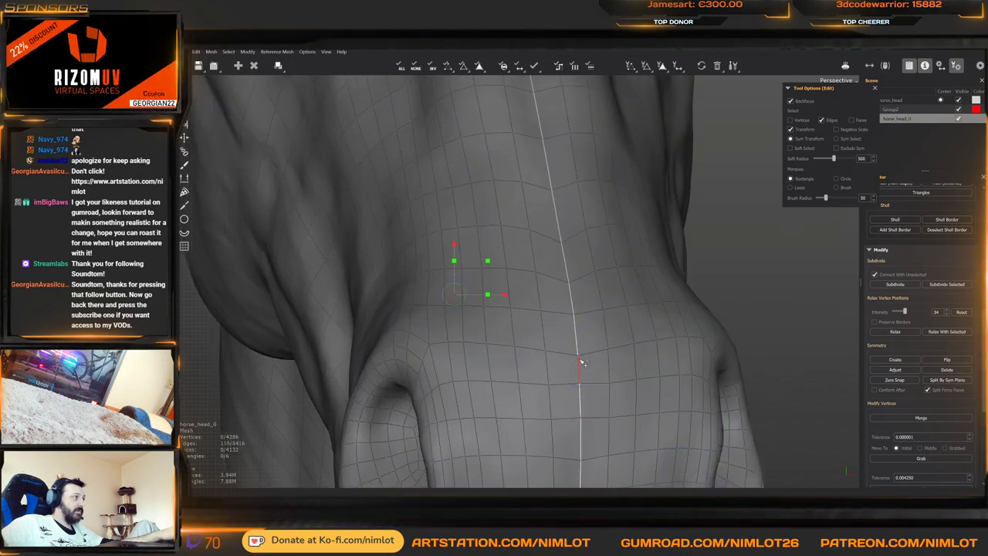
{"action": "left_click_drag", "start_coordinate": [582, 361], "coordinate": [545, 326], "text": "alt"}
{"action": "scroll", "coordinate": [546, 327], "scroll_direction": "down", "scroll_amount": 6}
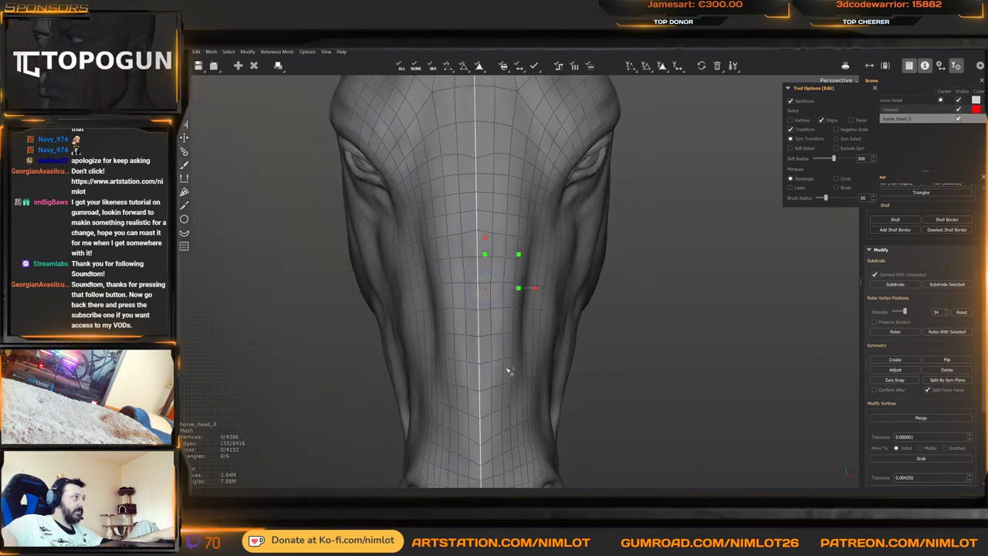
Switch to the Top view and select all vertices along the head's centre line
{"action": "left_click_drag", "start_coordinate": [844, 88], "coordinate": [839, 172]}
{"action": "left_click", "coordinate": [837, 80]}
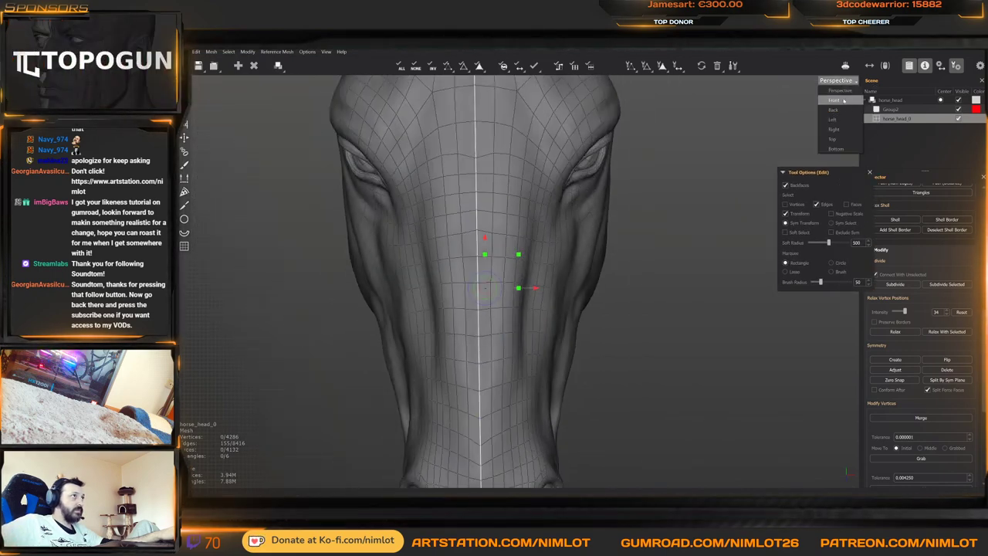
{"action": "left_click", "coordinate": [833, 138]}
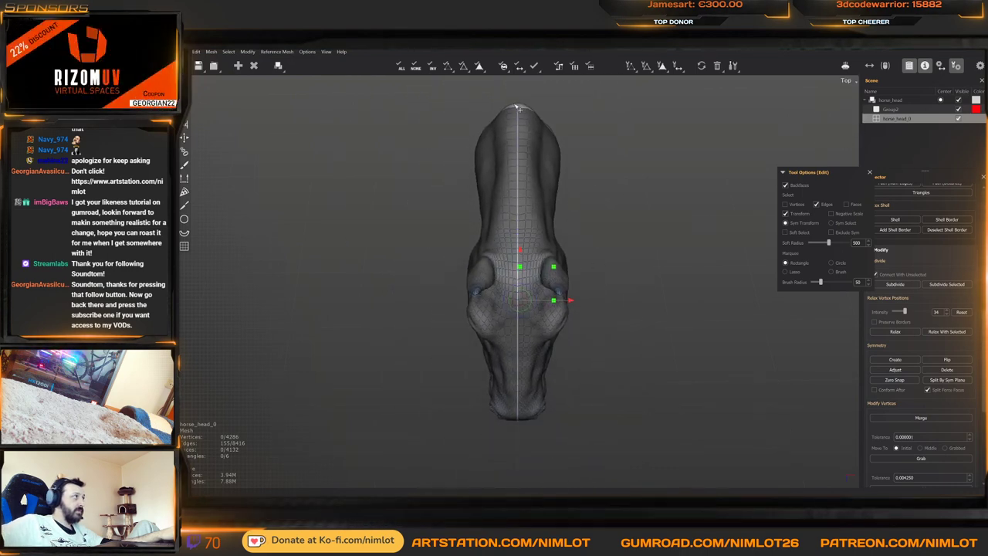
{"action": "left_click_drag", "start_coordinate": [517, 357], "coordinate": [525, 437]}
{"action": "scroll", "coordinate": [566, 381], "scroll_direction": "up", "scroll_amount": 1}
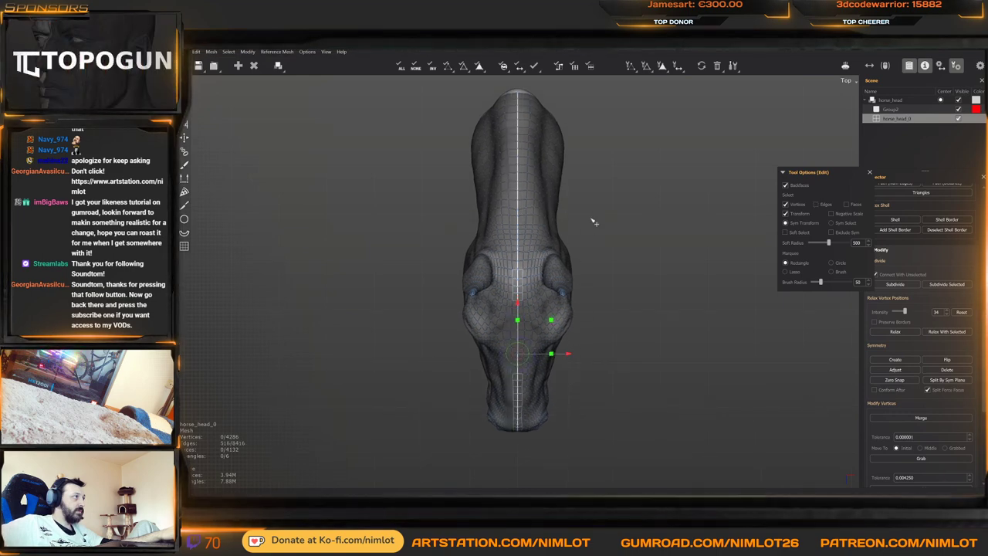
{"action": "left_click", "coordinate": [615, 202]}
{"action": "key", "text": "1"}
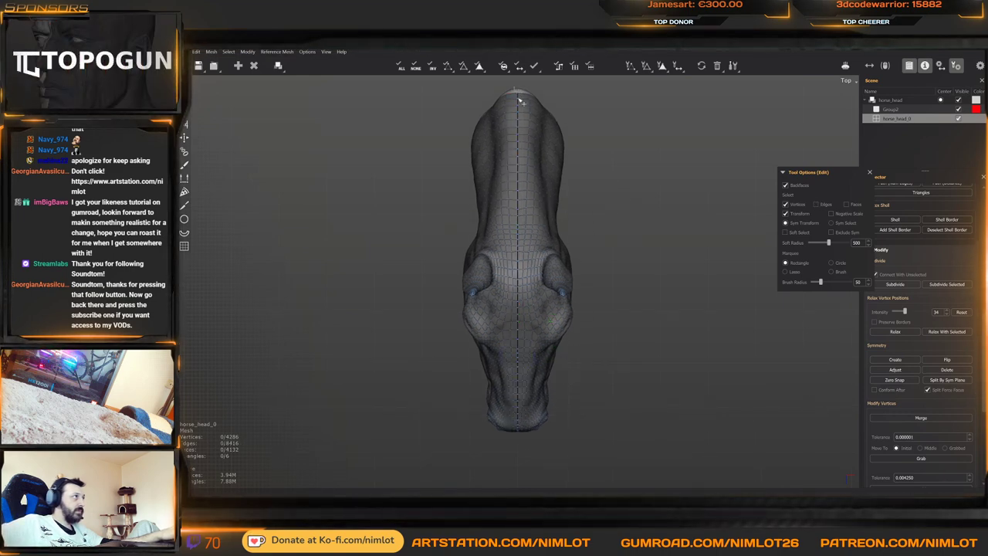
{"action": "left_click_drag", "start_coordinate": [523, 282], "coordinate": [525, 444]}
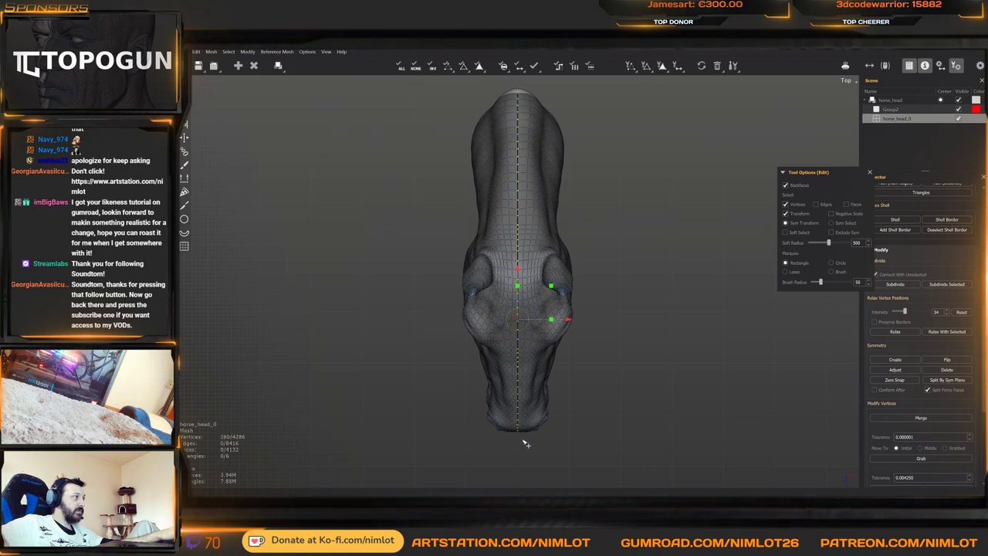
Return to the Perspective view and weld the selected centre-line vertices with a tolerance of 0.004250
{"action": "left_click", "coordinate": [847, 81]}
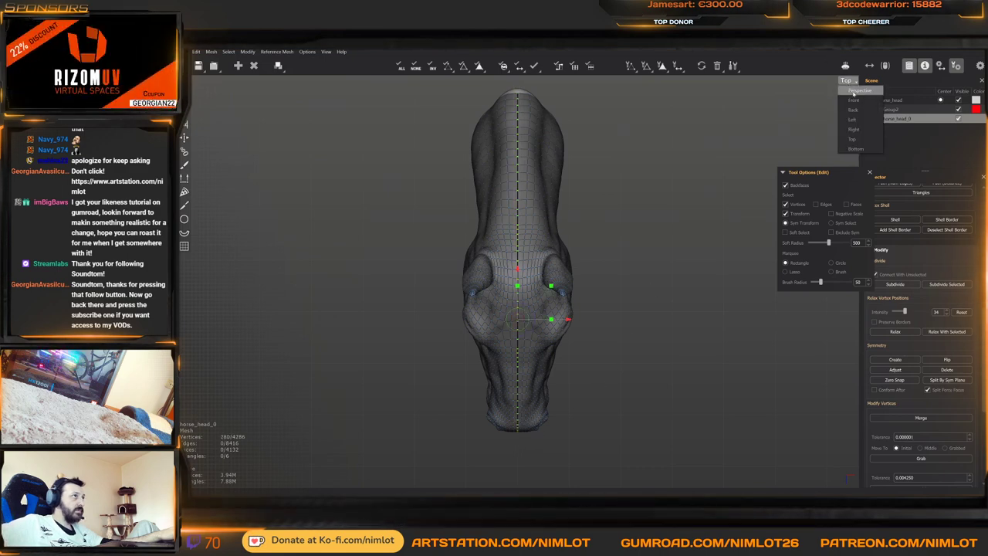
{"action": "left_click", "coordinate": [859, 91]}
{"action": "middle_click_drag", "start_coordinate": [643, 304], "coordinate": [615, 132]}
{"action": "scroll", "coordinate": [906, 363], "scroll_direction": "down", "scroll_amount": 2}
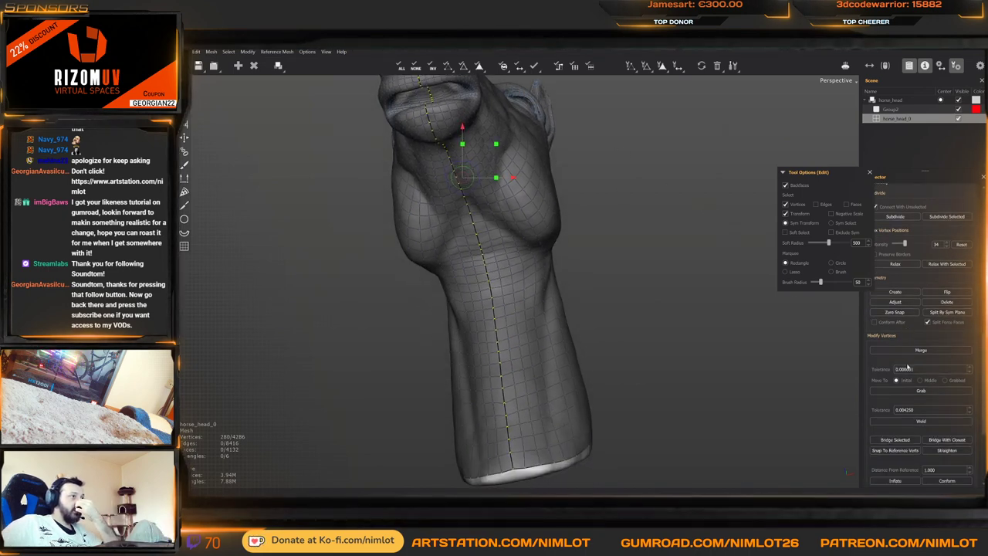
{"action": "left_click", "coordinate": [924, 422]}
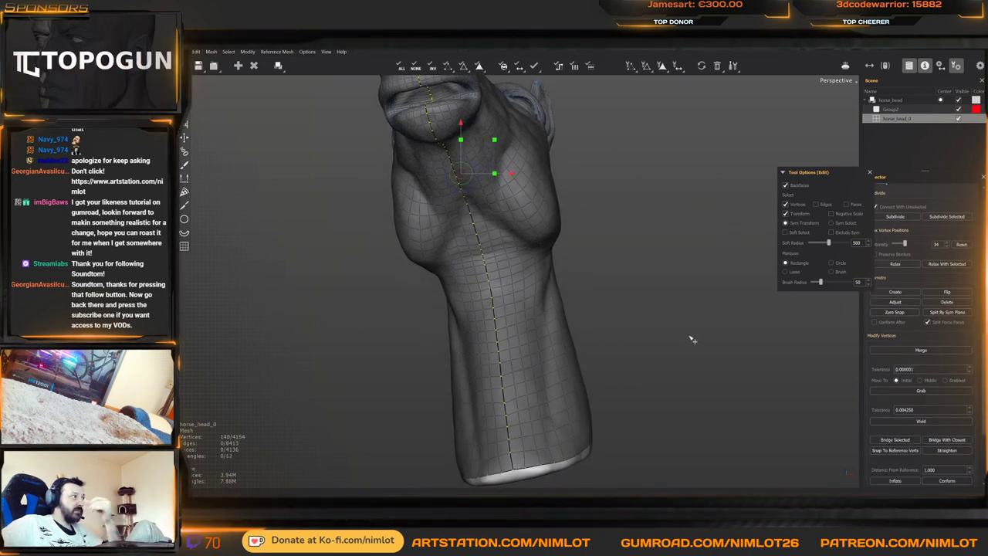
Inspect the welded seam beneath the jaw and throat, and undo the weld to restore the vertex selection
{"action": "left_click", "coordinate": [662, 296]}
{"action": "right_click_drag", "start_coordinate": [617, 266], "coordinate": [640, 302], "text": "alt"}
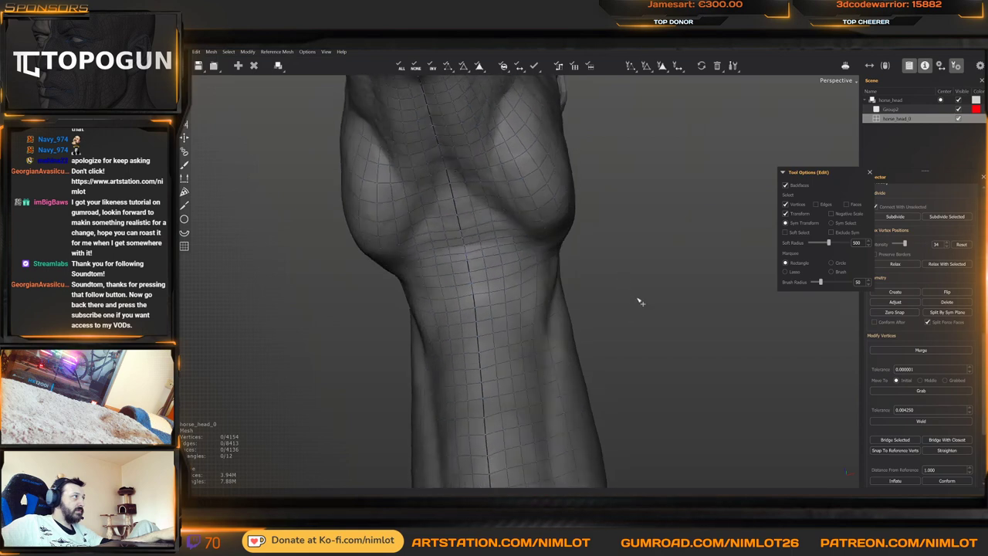
{"action": "middle_click_drag", "start_coordinate": [640, 301], "coordinate": [592, 295]}
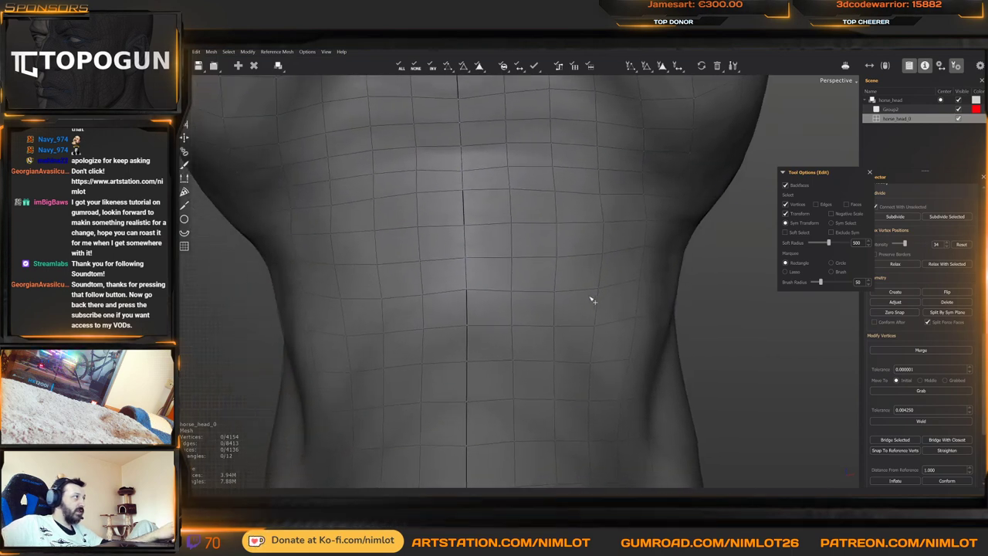
{"action": "key", "text": "ctrl+z"}
{"action": "key", "text": "ctrl+z"}
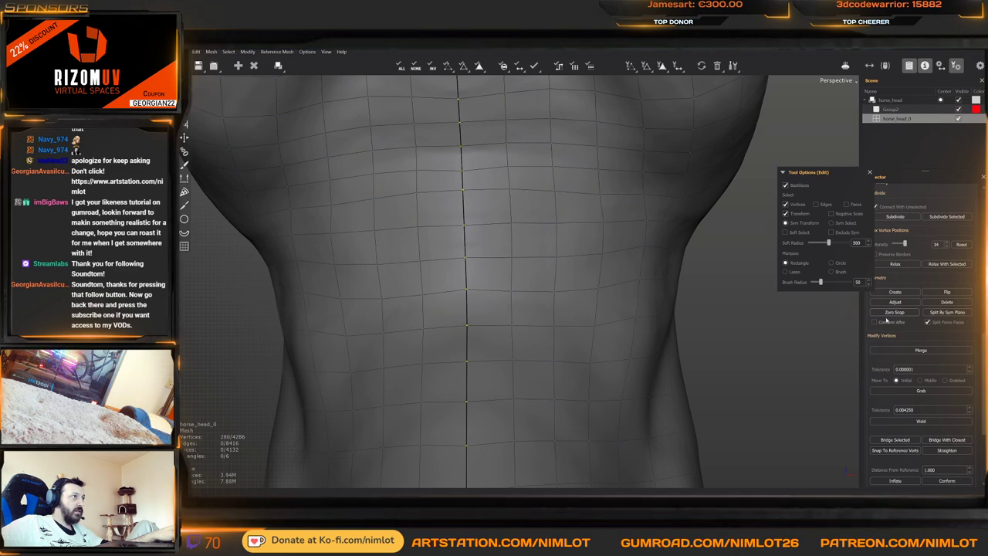
Weld the centre-line vertices again and try a wider weld tolerance of 0.009250 on the throat seam
{"action": "middle_click_drag", "start_coordinate": [791, 338], "coordinate": [741, 371]}
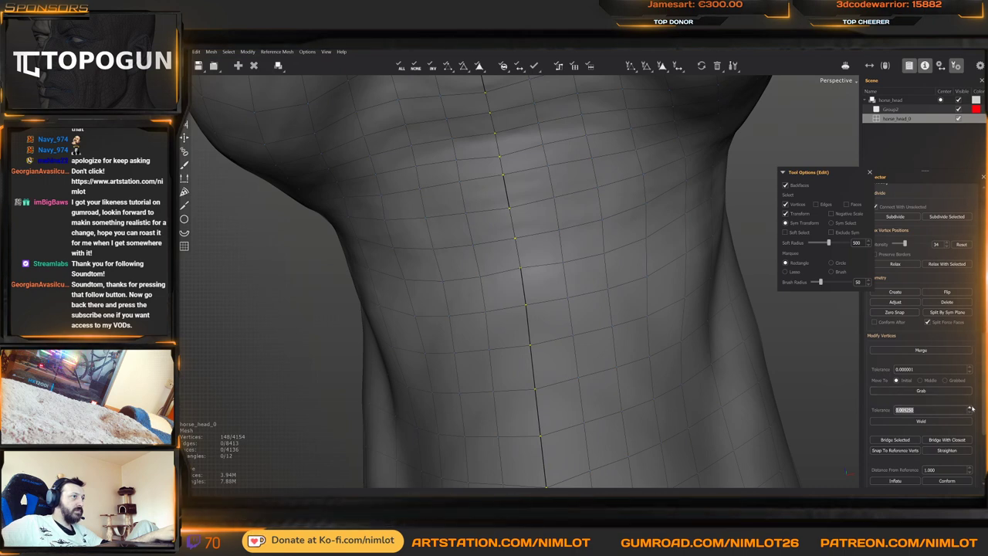
{"action": "left_click", "coordinate": [950, 421]}
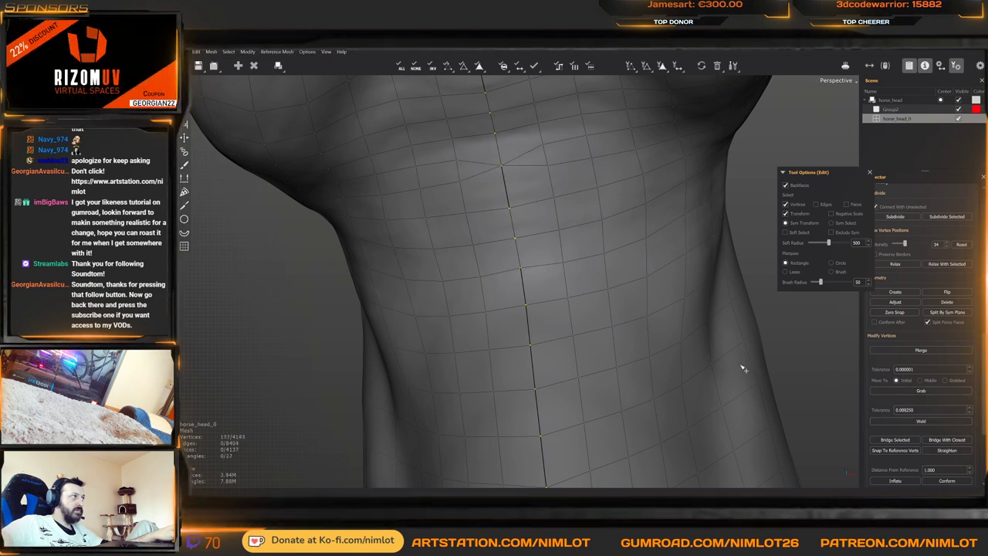
{"action": "scroll", "coordinate": [721, 326], "scroll_direction": "down", "scroll_amount": 3}
{"action": "middle_click_drag", "start_coordinate": [681, 307], "coordinate": [538, 193]}
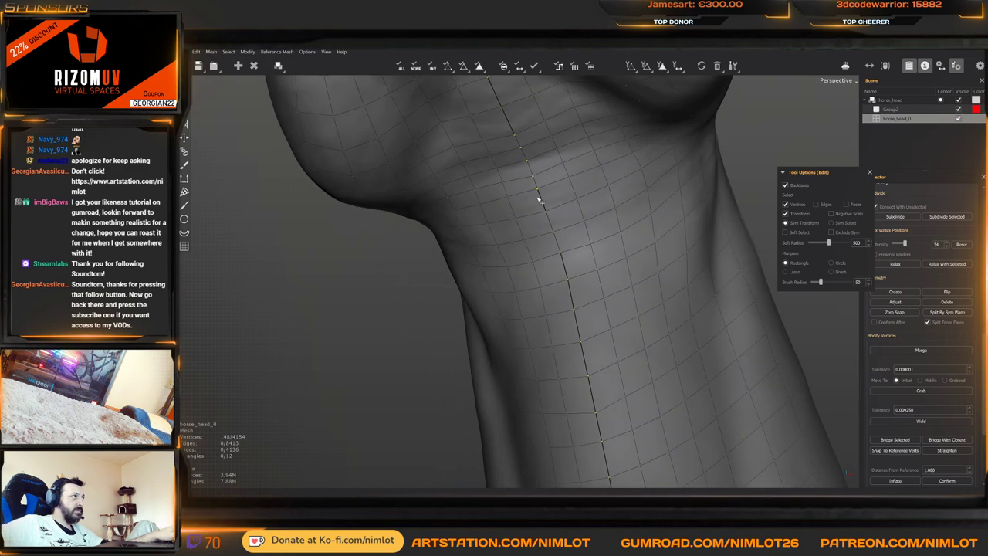
Switch to edge selection and delete the leftover edge on the centre seam below the throat
{"action": "key", "text": "2"}
{"action": "left_click", "coordinate": [544, 199]}
{"action": "key", "text": "Delete"}
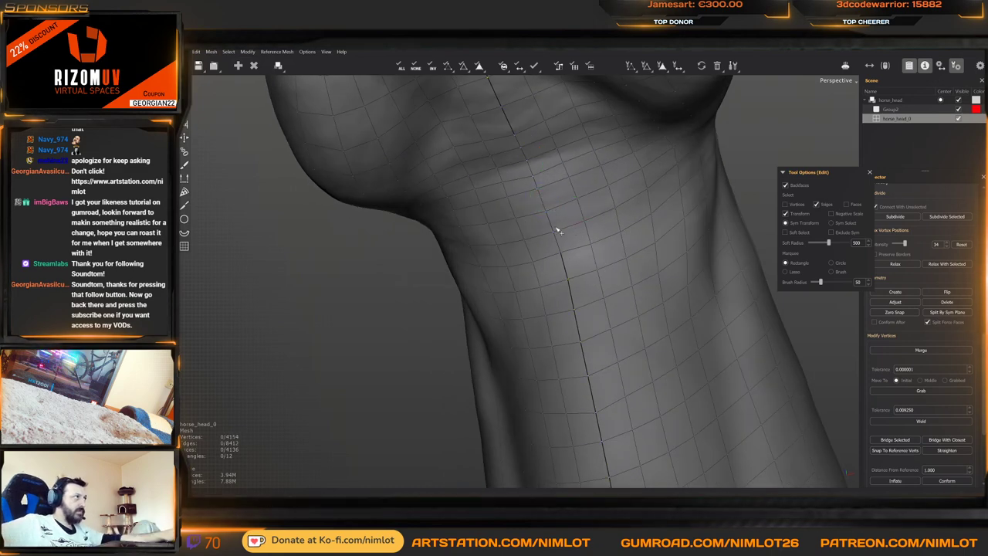
Delete the leftover duplicate edges one after another on the centre seam along the throat and upper front of the neck
{"action": "left_click", "coordinate": [572, 287]}
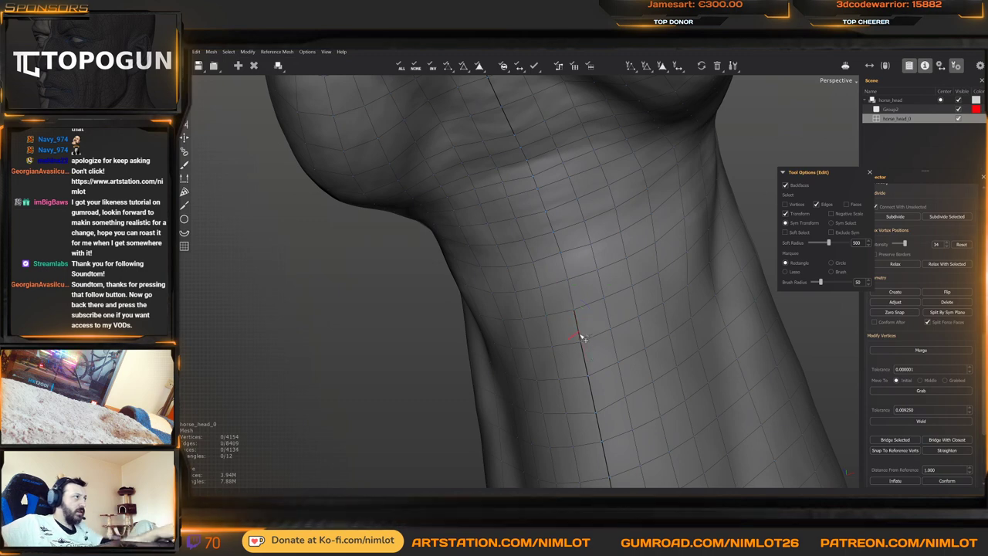
{"action": "middle_click_drag", "start_coordinate": [583, 340], "coordinate": [549, 293]}
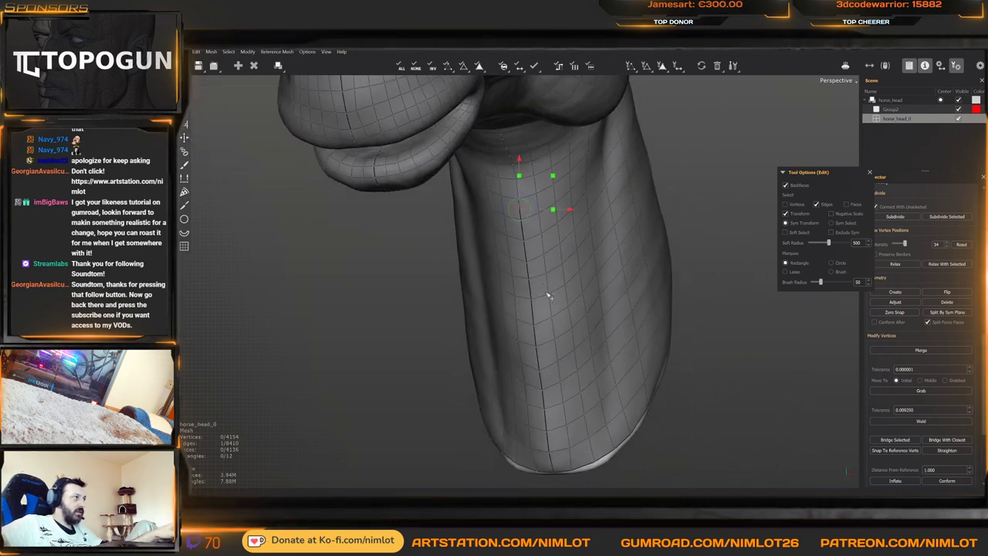
{"action": "key", "text": "b"}
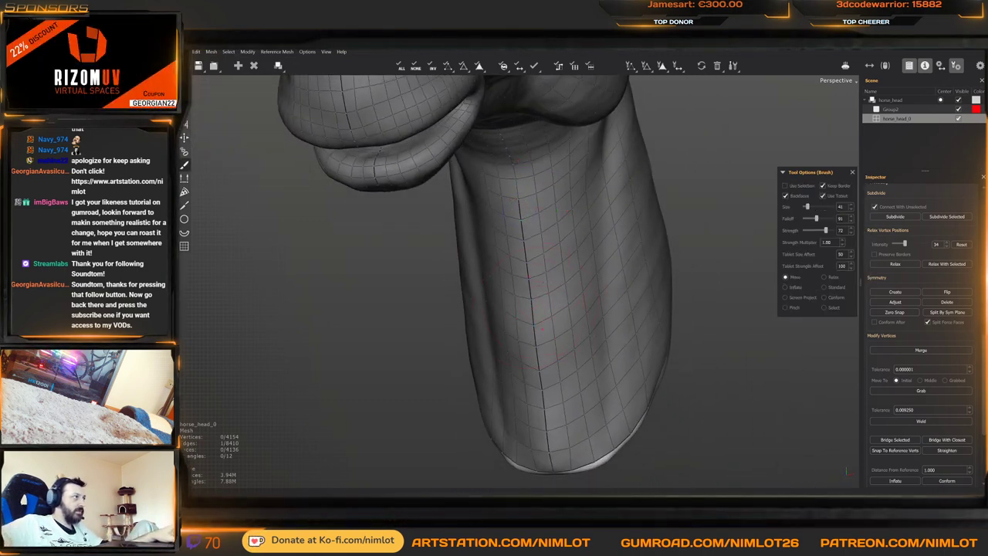
{"action": "middle_click_drag", "start_coordinate": [542, 327], "coordinate": [543, 267]}
{"action": "key", "text": "q"}
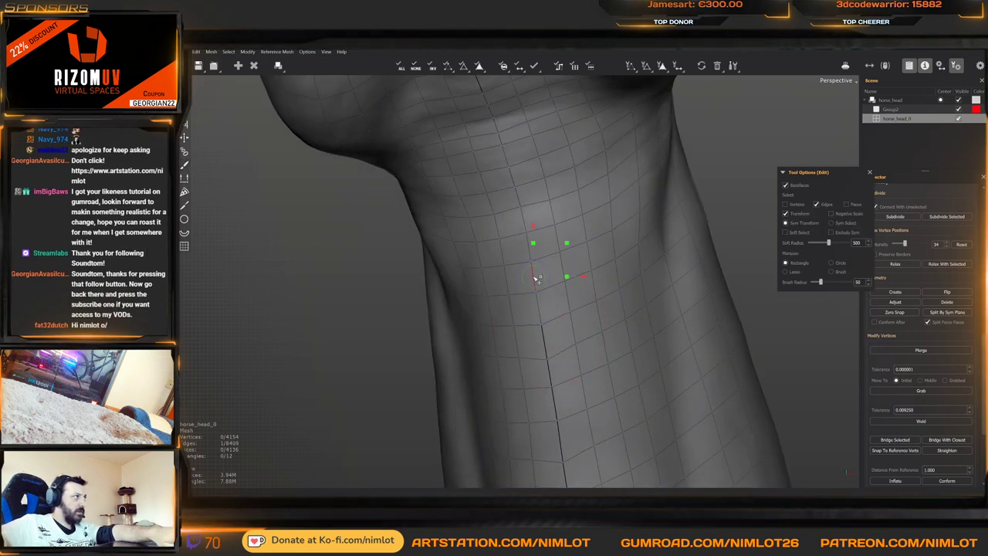
{"action": "key", "text": "Delete"}
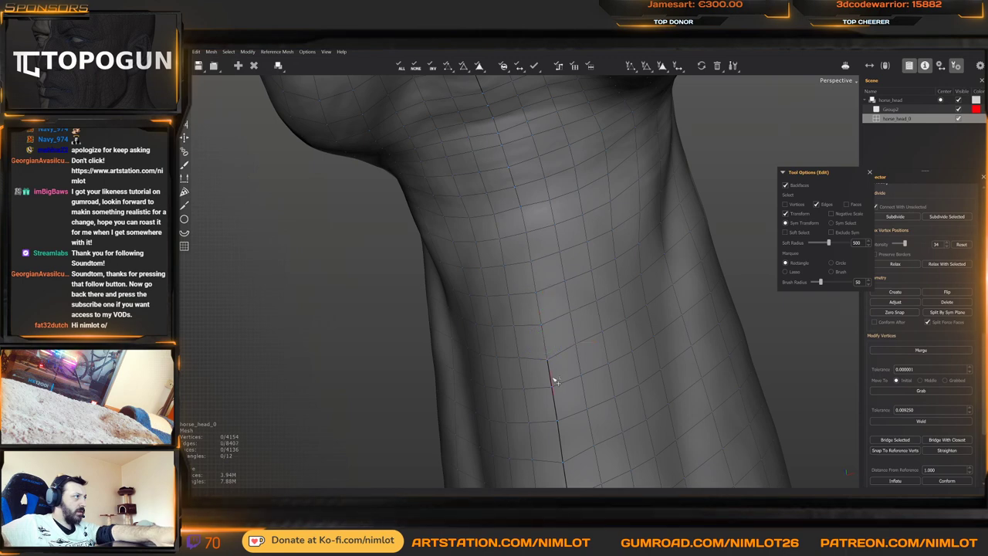
{"action": "left_click", "coordinate": [556, 406]}
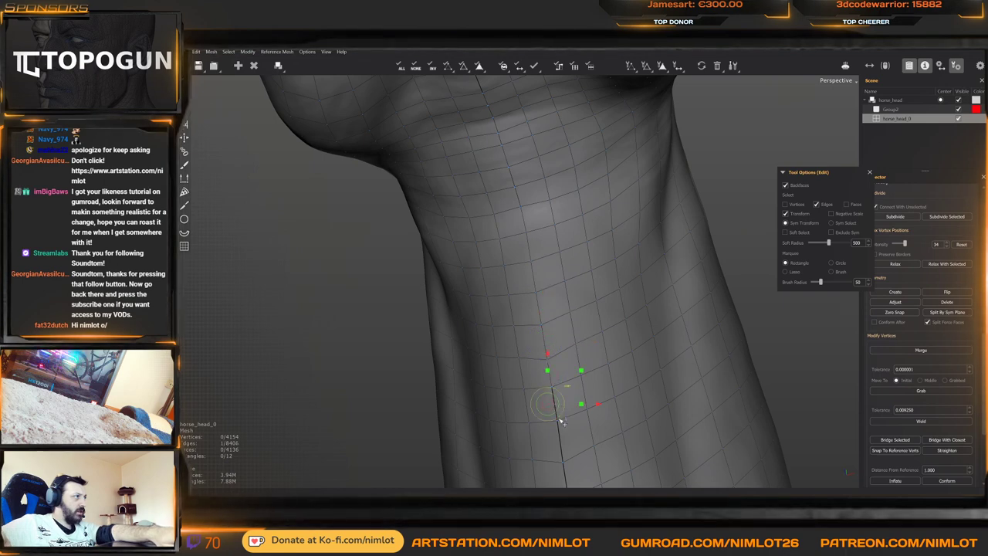
{"action": "key", "text": "Delete"}
{"action": "left_click", "coordinate": [563, 434]}
{"action": "key", "text": "Delete"}
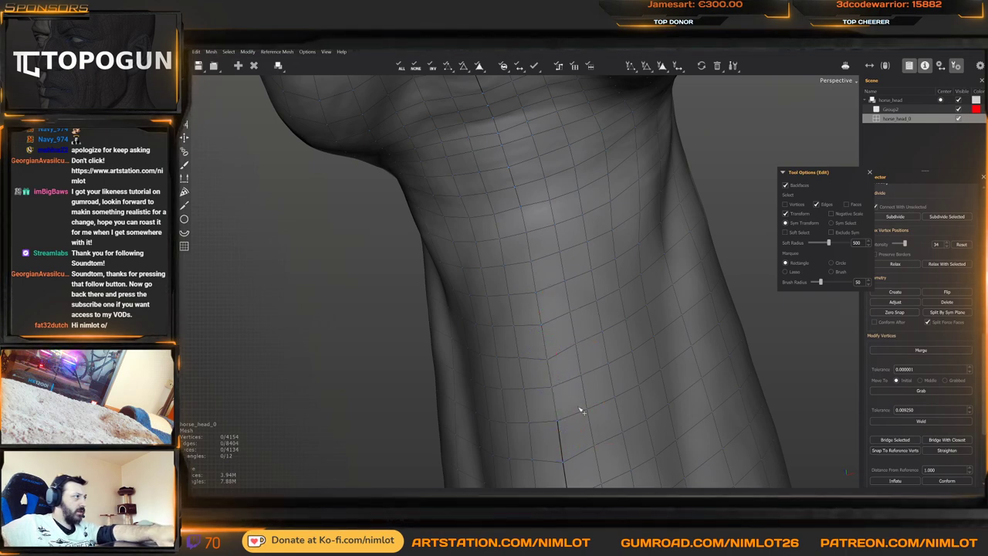
Delete the leftover centre-seam edges midway down the front of the neck
{"action": "middle_click_drag", "start_coordinate": [567, 409], "coordinate": [383, 272]}
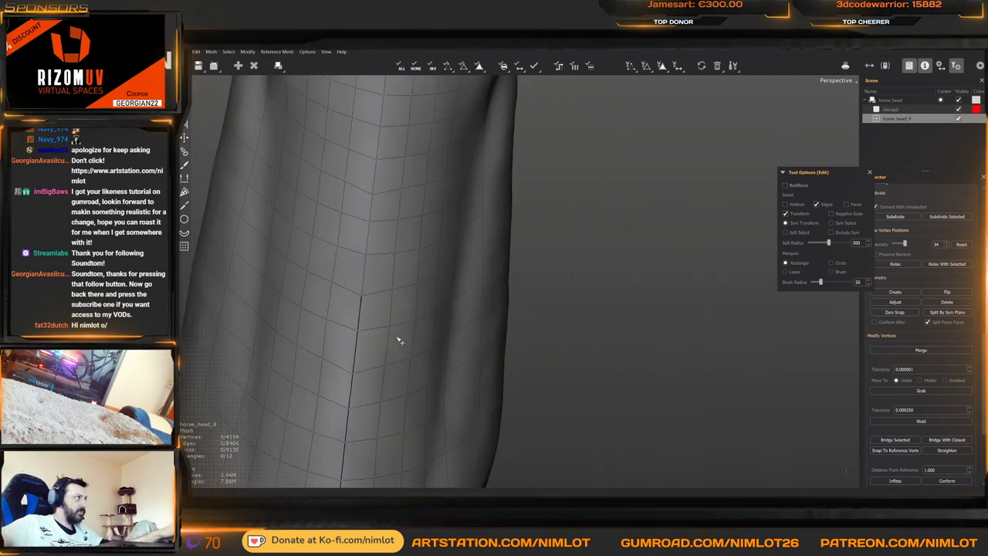
{"action": "middle_click_drag", "start_coordinate": [396, 342], "coordinate": [545, 203]}
{"action": "left_click", "coordinate": [500, 205]}
{"action": "key", "text": "Delete"}
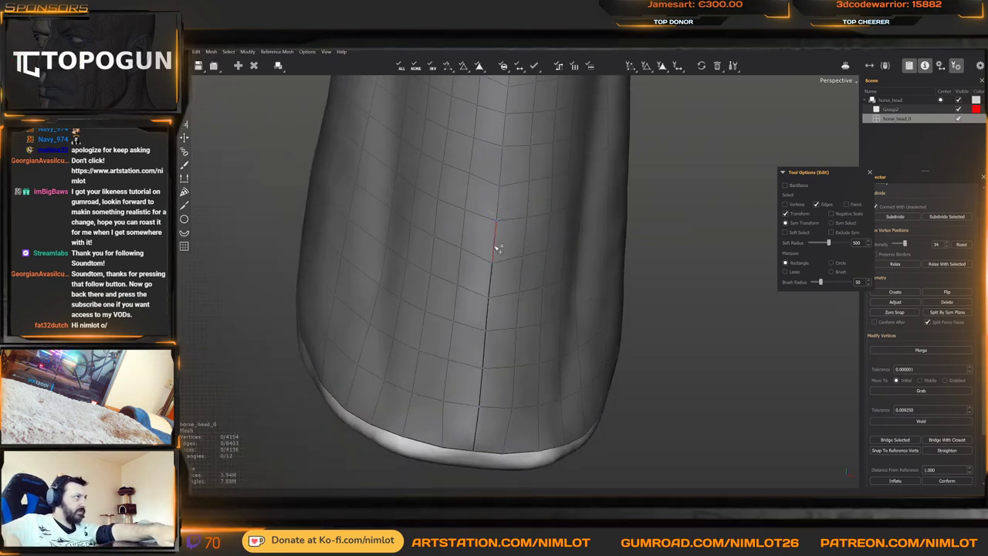
{"action": "left_click", "coordinate": [495, 236]}
{"action": "key", "text": "Delete"}
{"action": "left_click", "coordinate": [492, 268]}
{"action": "key", "text": "Delete"}
Delete the remaining leftover seam edges on the front of the neck down to its open base
{"action": "left_click", "coordinate": [492, 318]}
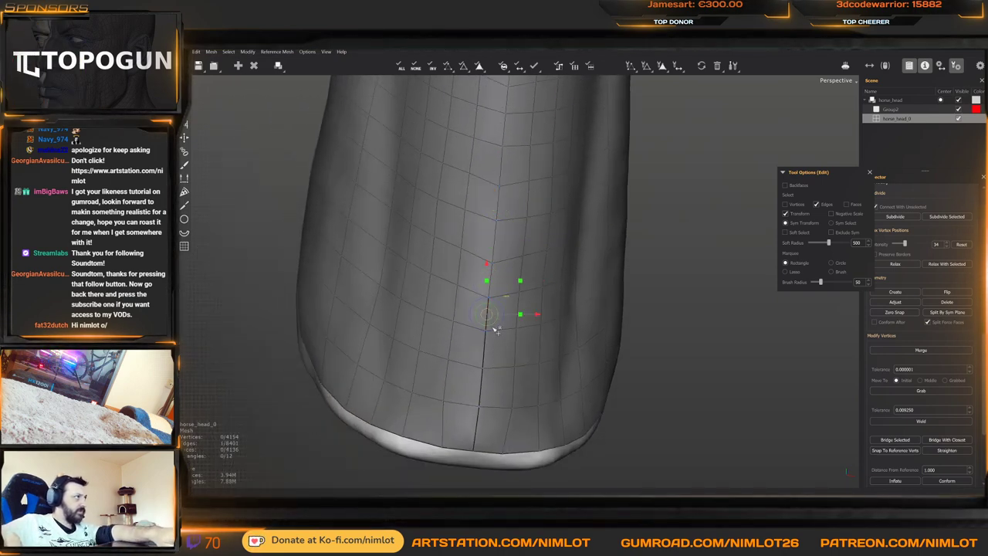
{"action": "key", "text": "Delete"}
{"action": "left_click", "coordinate": [484, 349]}
{"action": "key", "text": "Delete"}
{"action": "key", "text": "Delete"}
{"action": "left_click", "coordinate": [479, 416]}
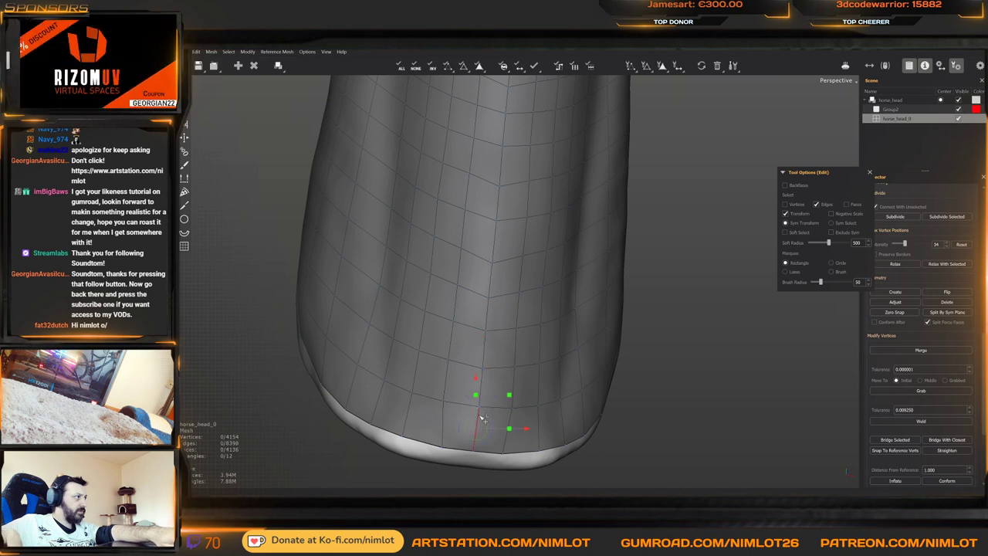
{"action": "key", "text": "Delete"}
Go round to the back of the neck and delete the leftover seam edges from the base upwards
{"action": "right_click_drag", "start_coordinate": [640, 360], "coordinate": [597, 179], "text": "alt"}
{"action": "left_click_drag", "start_coordinate": [597, 178], "coordinate": [582, 183], "text": "alt"}
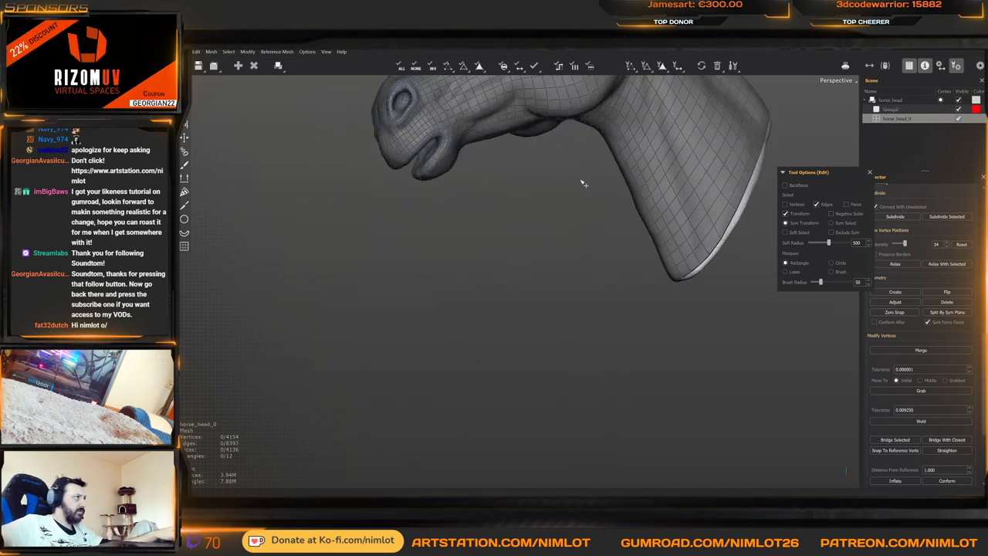
{"action": "middle_click_drag", "start_coordinate": [582, 183], "coordinate": [515, 309], "text": "alt"}
{"action": "left_click_drag", "start_coordinate": [515, 309], "coordinate": [491, 313], "text": "alt"}
{"action": "key", "text": "Delete"}
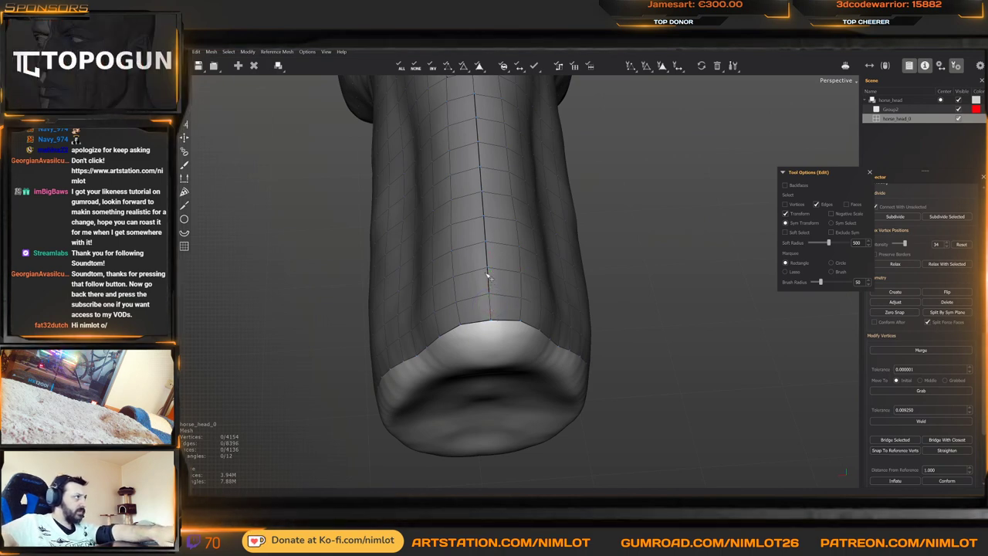
{"action": "left_click", "coordinate": [489, 275]}
{"action": "key", "text": "Delete"}
{"action": "left_click", "coordinate": [488, 253]}
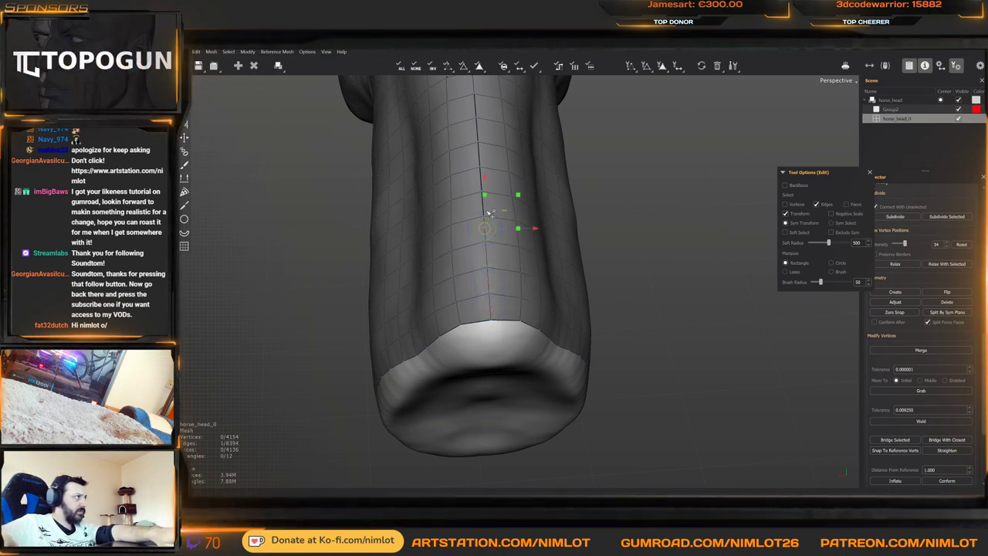
{"action": "key", "text": "Delete"}
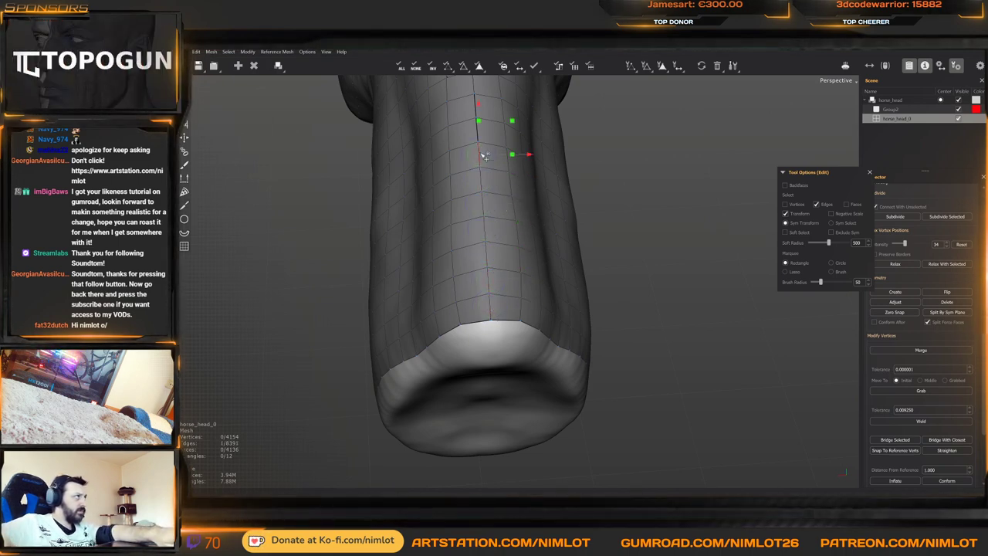
{"action": "left_click", "coordinate": [478, 105]}
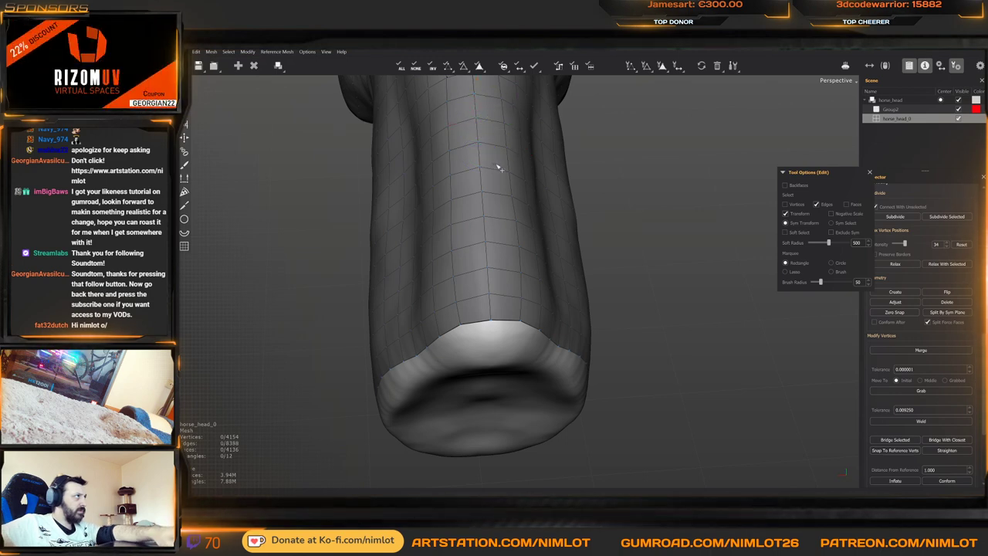
Delete the leftover seam edges on the upper back of the neck and between the ears
{"action": "left_click_drag", "start_coordinate": [548, 146], "coordinate": [534, 263], "text": "alt"}
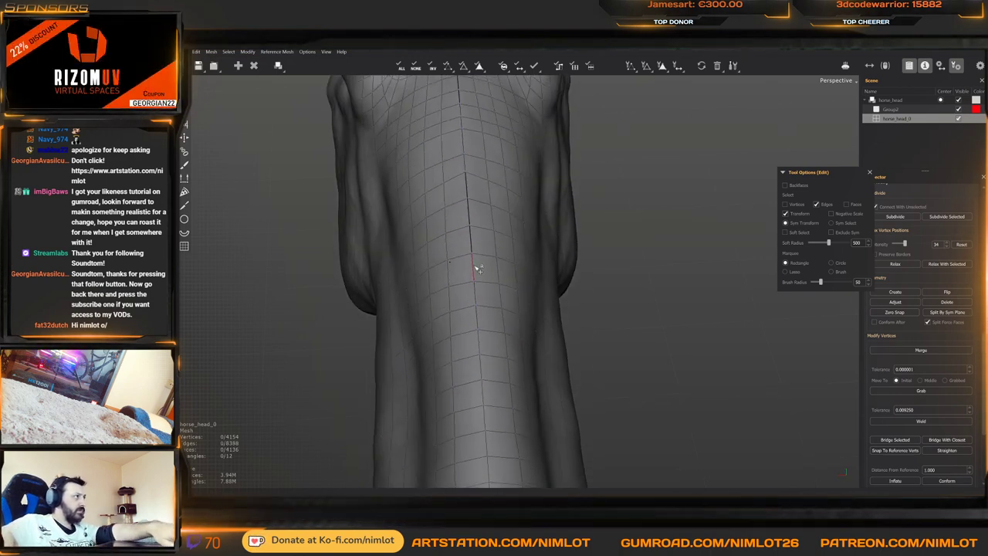
{"action": "key", "text": "Delete"}
{"action": "left_click", "coordinate": [471, 207]}
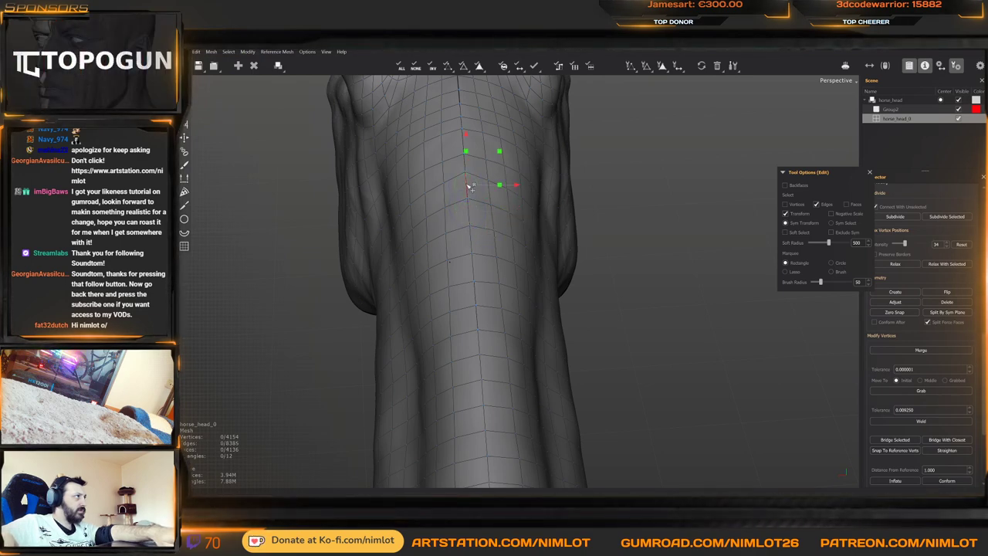
{"action": "middle_click_drag", "start_coordinate": [463, 177], "coordinate": [469, 261]}
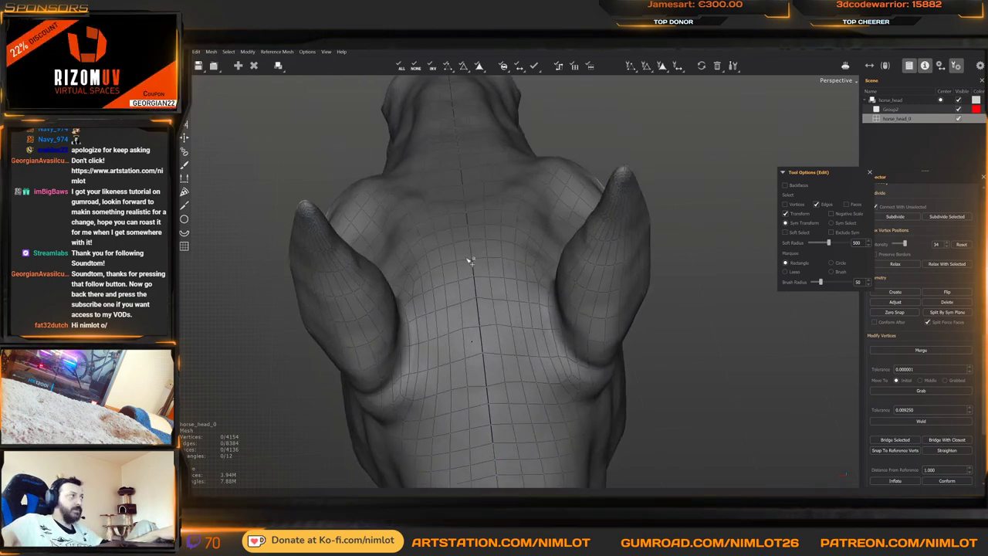
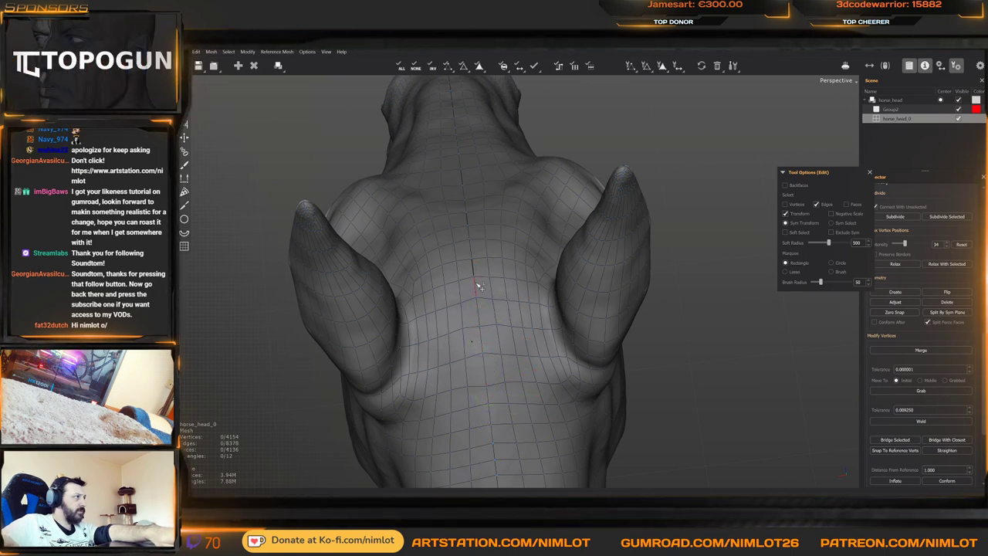
Delete the leftover centre-seam edges on the forehead and down the bridge of the nose
{"action": "left_click_drag", "start_coordinate": [423, 196], "coordinate": [454, 146], "text": "alt"}
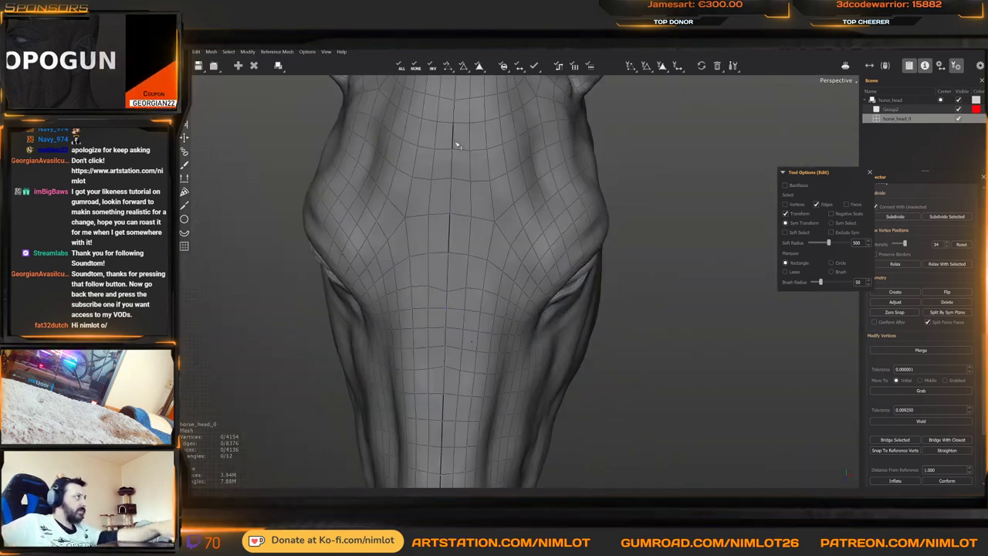
{"action": "left_click", "coordinate": [456, 144]}
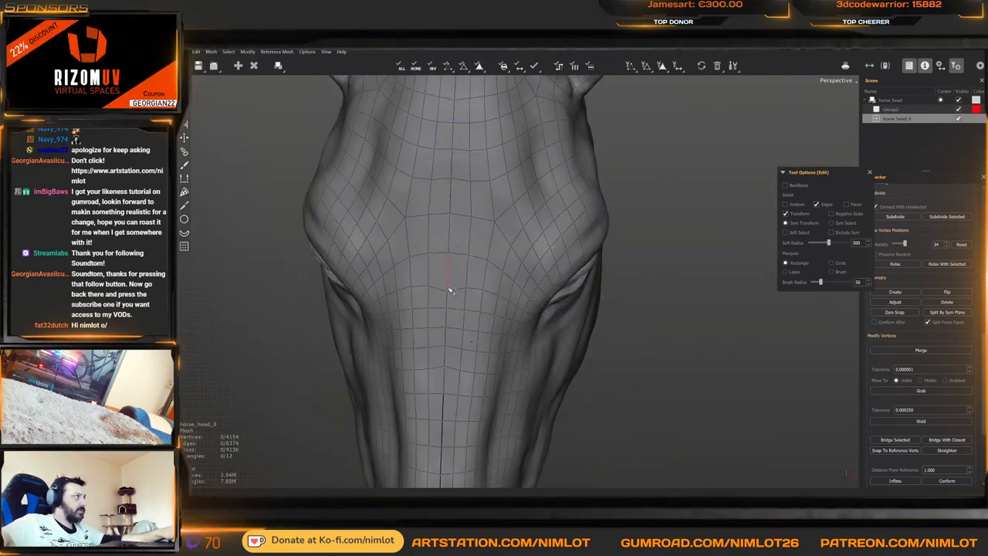
{"action": "left_click_drag", "start_coordinate": [447, 289], "coordinate": [448, 211], "text": "alt"}
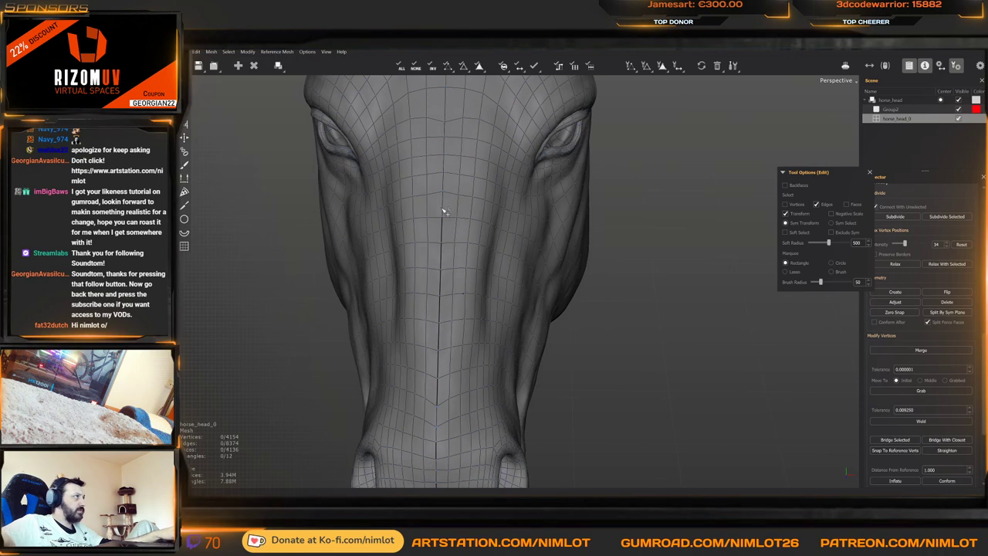
{"action": "left_click", "coordinate": [444, 266]}
{"action": "double_click", "coordinate": [444, 266]}
{"action": "left_click", "coordinate": [444, 268]}
{"action": "double_click", "coordinate": [444, 269]}
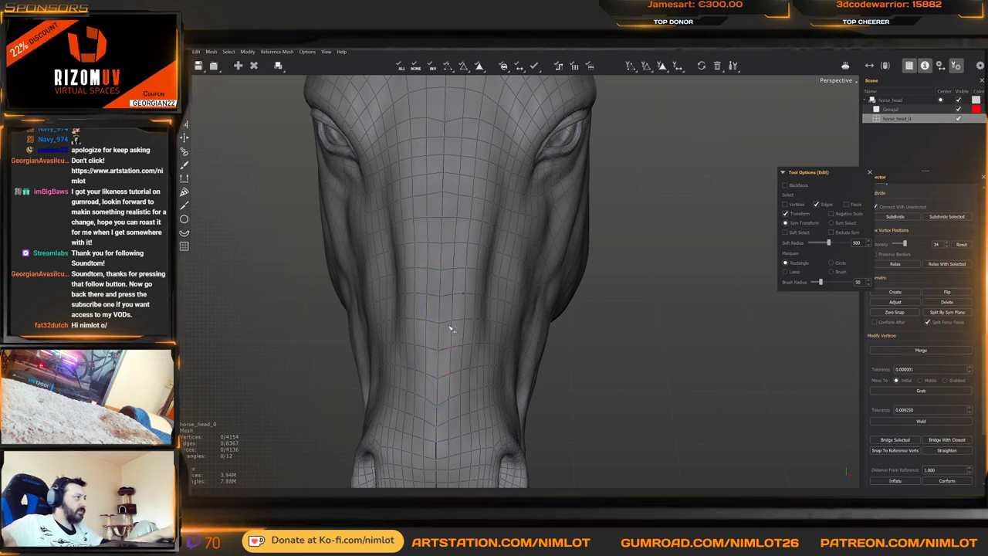
Delete the leftover centre-seam edges between the nostrils and down to the tip of the muzzle
{"action": "left_click_drag", "start_coordinate": [452, 331], "coordinate": [456, 176], "text": "alt"}
{"action": "middle_click_drag", "start_coordinate": [457, 176], "coordinate": [463, 178], "text": "alt"}
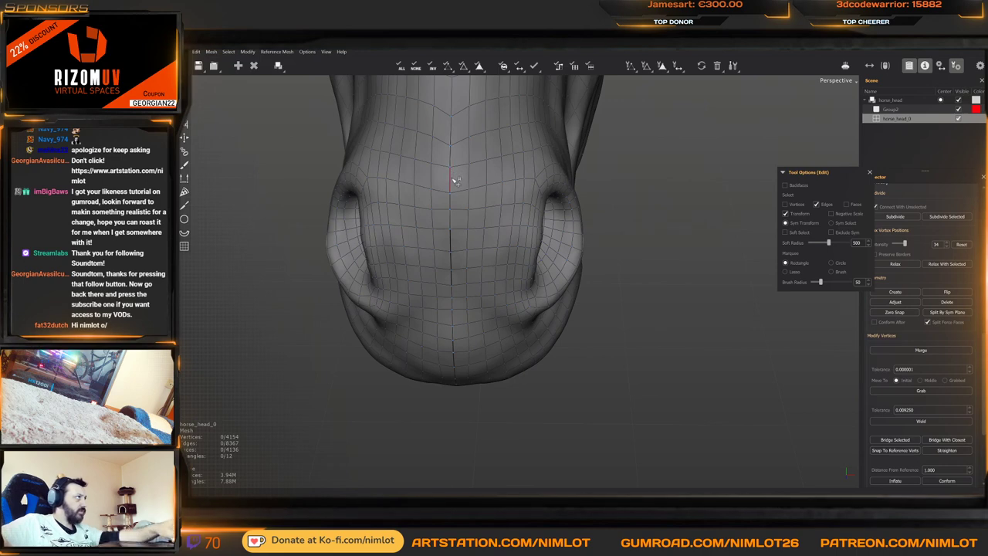
{"action": "left_click", "coordinate": [455, 182]}
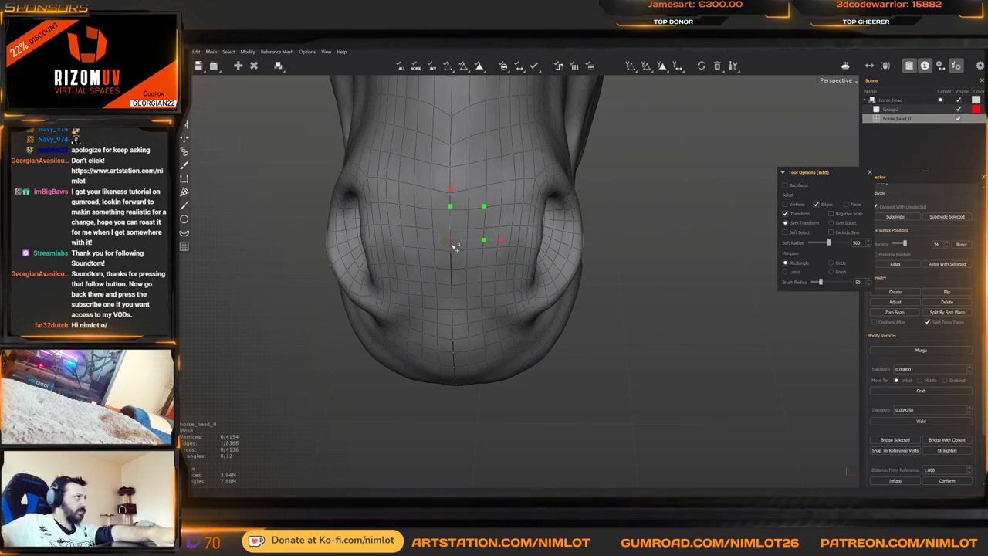
{"action": "left_click", "coordinate": [454, 268]}
{"action": "key", "text": "Delete"}
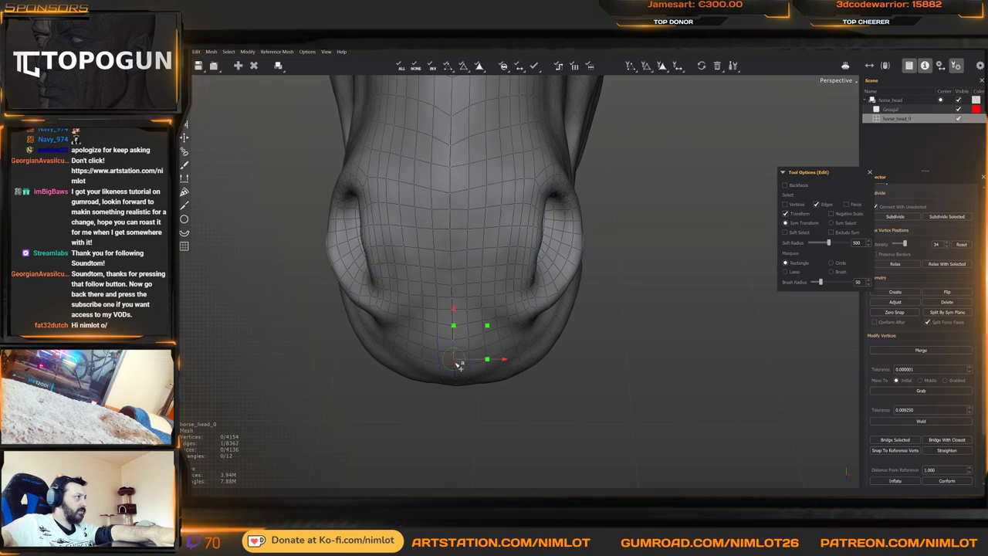
Delete the leftover centre-seam edges on the upper lip down to the rim of the mouth
{"action": "left_click_drag", "start_coordinate": [459, 295], "coordinate": [449, 183], "text": "alt"}
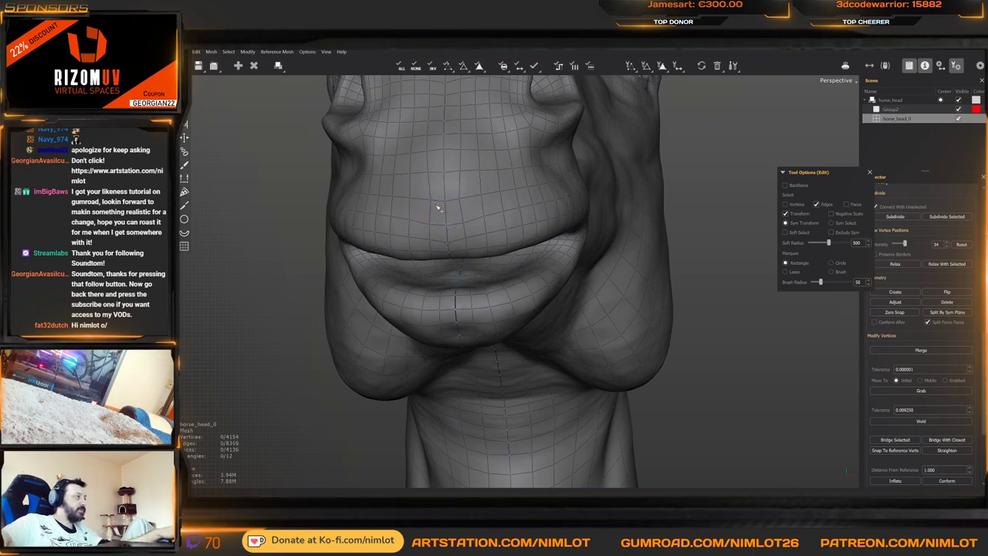
{"action": "left_click_drag", "start_coordinate": [439, 209], "coordinate": [447, 240], "text": "alt"}
{"action": "scroll", "coordinate": [448, 240], "scroll_direction": "up", "scroll_amount": 4}
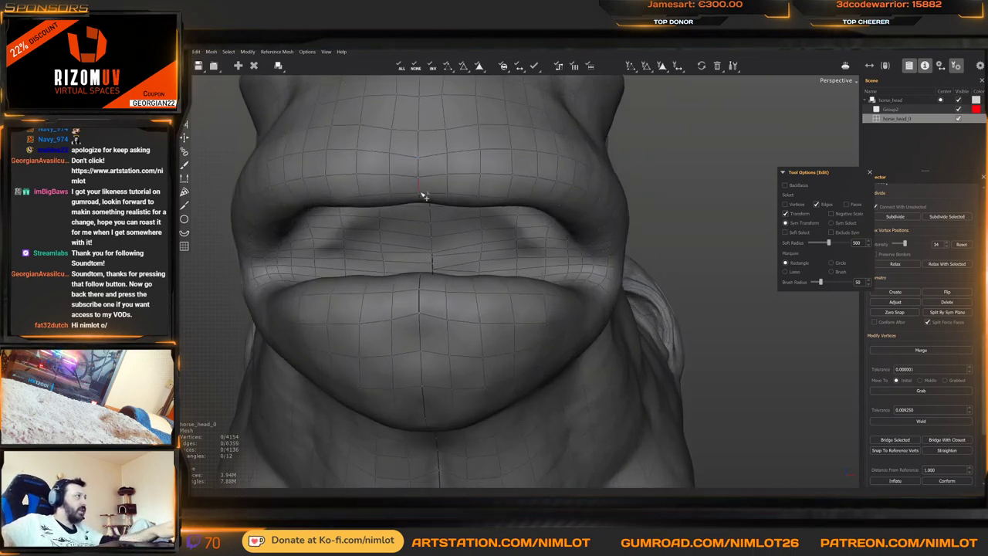
{"action": "left_click_drag", "start_coordinate": [421, 194], "coordinate": [411, 251], "text": "alt"}
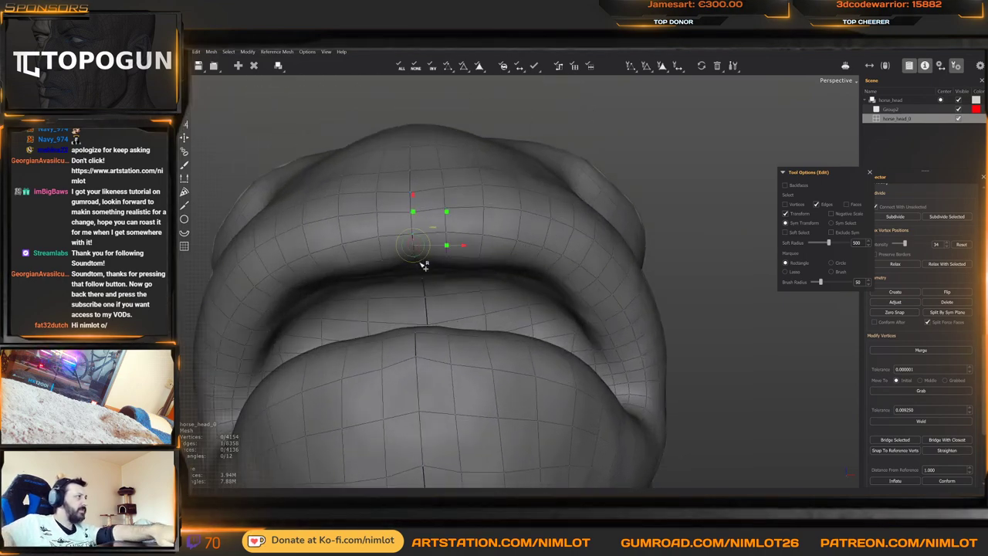
{"action": "key", "text": "Delete"}
{"action": "left_click", "coordinate": [421, 265]}
Switch to vertex selection and delete the faulty seam vertex inside the mouth behind the lip
{"action": "key", "text": "f"}
{"action": "left_click_drag", "start_coordinate": [496, 266], "coordinate": [449, 267], "text": "alt"}
{"action": "right_click_drag", "start_coordinate": [449, 267], "coordinate": [515, 335], "text": "alt"}
{"action": "left_click_drag", "start_coordinate": [513, 334], "coordinate": [518, 334], "text": "alt"}
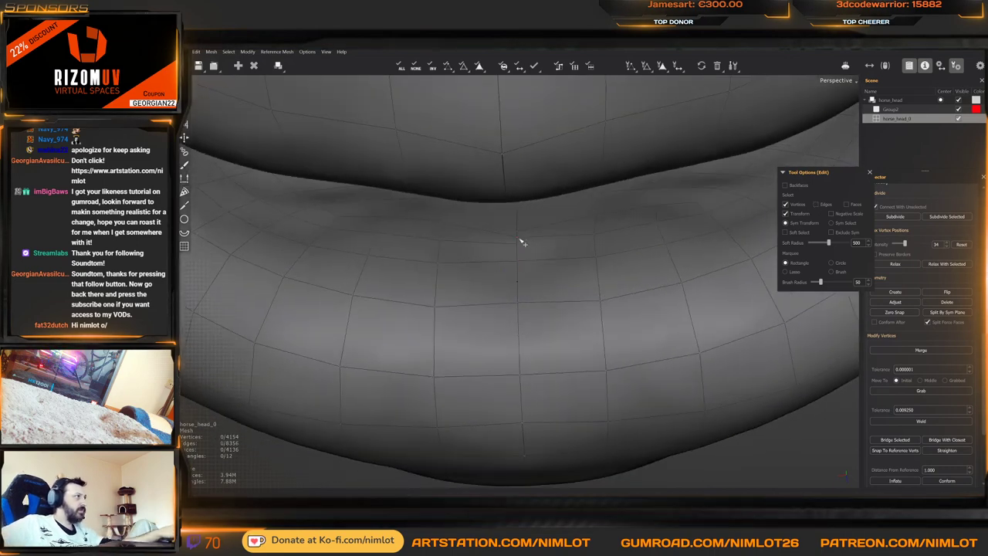
{"action": "key", "text": "Delete"}
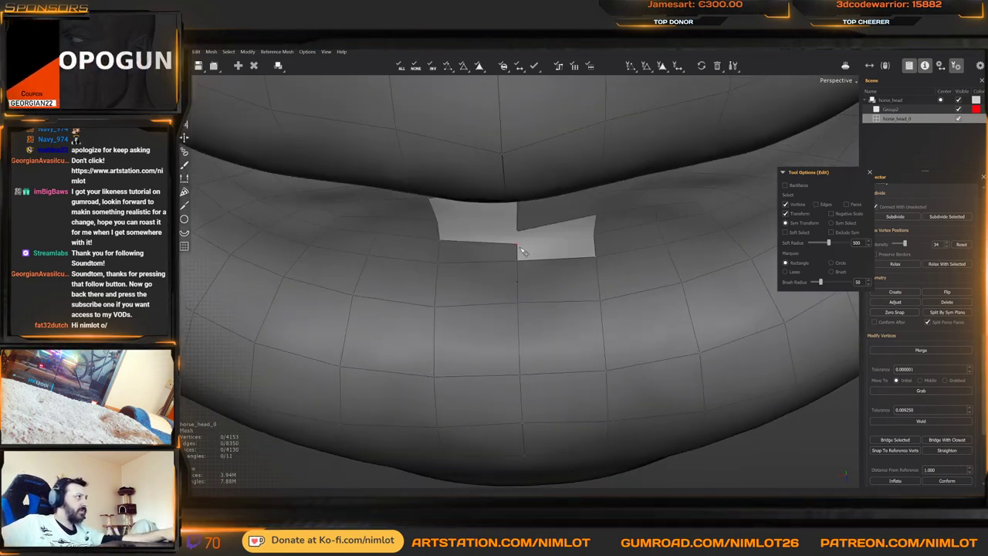
Rebuild the missing faces in the hole on the centre seam inside the mouth with the Create tool
{"action": "key", "text": "q"}
{"action": "left_click_drag", "start_coordinate": [523, 243], "coordinate": [589, 236]}
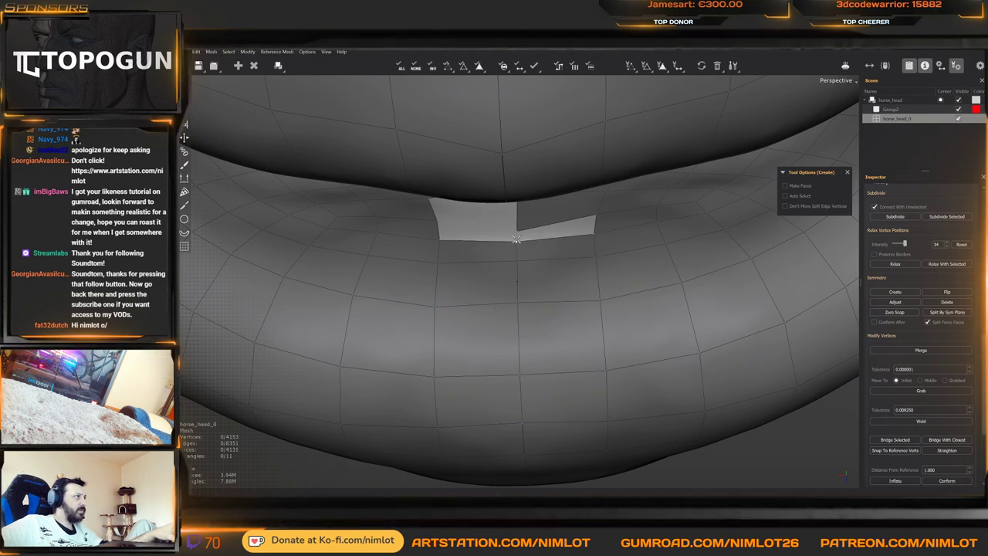
{"action": "left_click_drag", "start_coordinate": [517, 241], "coordinate": [517, 230]}
{"action": "mouse_move", "coordinate": [517, 231]}
{"action": "left_mouse_down"}
{"action": "mouse_move", "coordinate": [433, 218]}
{"action": "mouse_move", "coordinate": [465, 203]}
{"action": "mouse_move", "coordinate": [504, 216]}
{"action": "left_mouse_up"}
{"action": "key", "text": "w"}
{"action": "key", "text": "q"}
{"action": "left_click", "coordinate": [501, 210]}
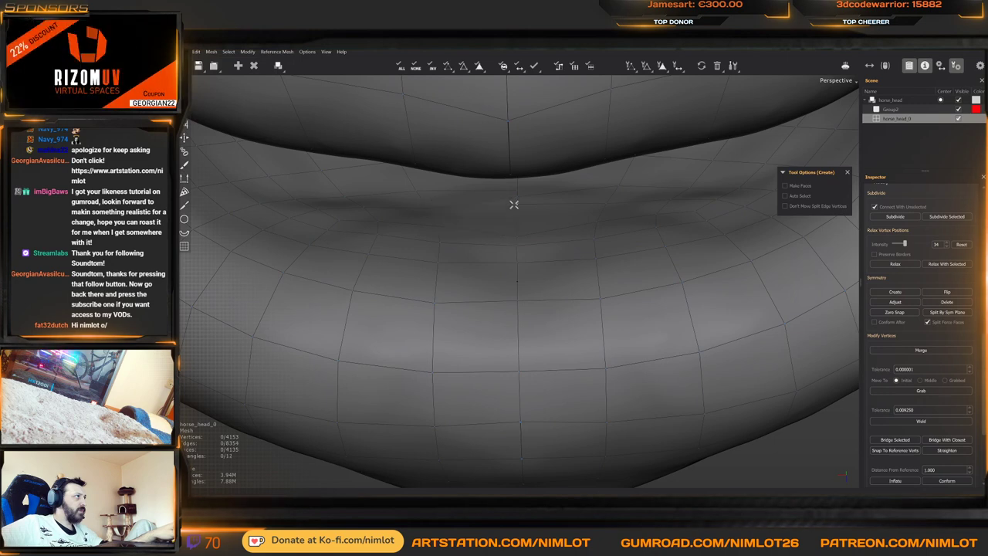
{"action": "key", "text": "e"}
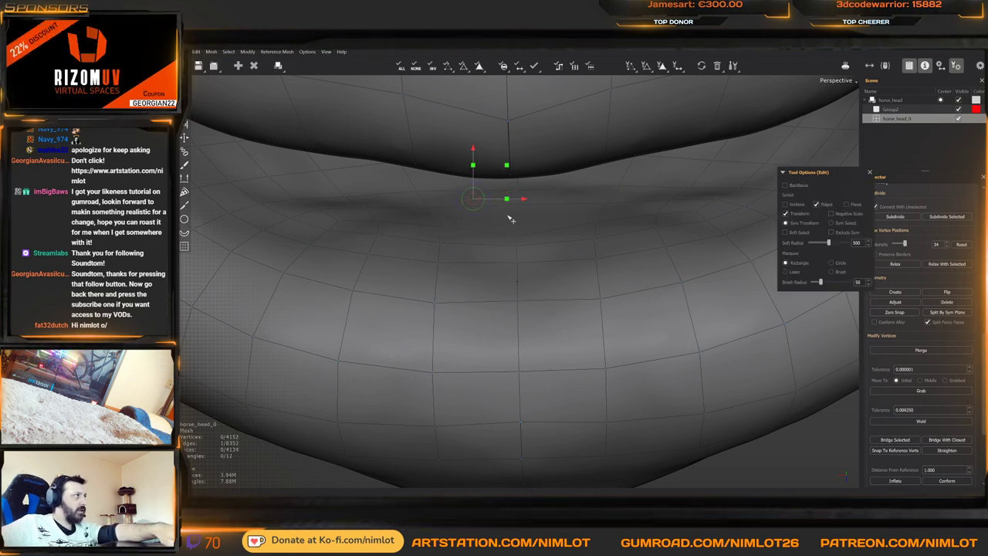
Delete the leftover centre-seam edges just inside the mouth behind the upper lip
{"action": "left_click_drag", "start_coordinate": [508, 176], "coordinate": [520, 155], "text": "alt"}
{"action": "left_click", "coordinate": [518, 191]}
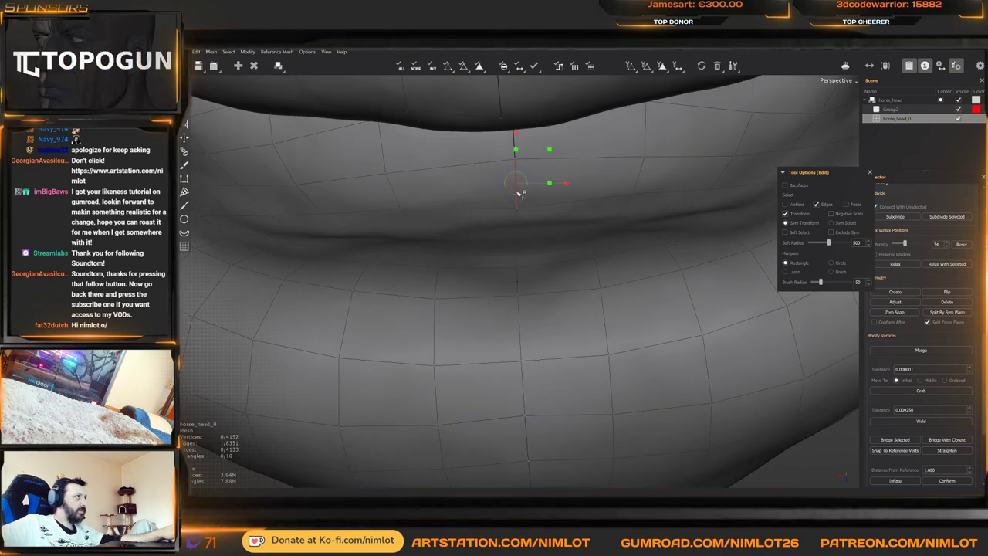
{"action": "key", "text": "Delete"}
{"action": "left_click", "coordinate": [517, 149]}
{"action": "key", "text": "Delete"}
Connect the neighbouring vertex to the centre seam deeper in the mouth and delete the sliver edges around it
{"action": "left_click_drag", "start_coordinate": [488, 209], "coordinate": [305, 190], "text": "alt"}
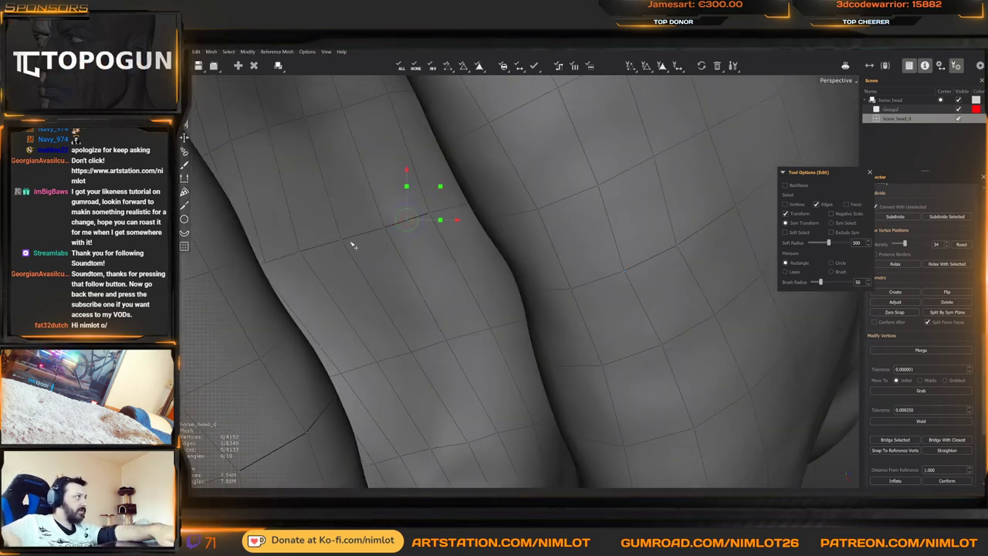
{"action": "left_click_drag", "start_coordinate": [432, 242], "coordinate": [466, 330], "text": "alt"}
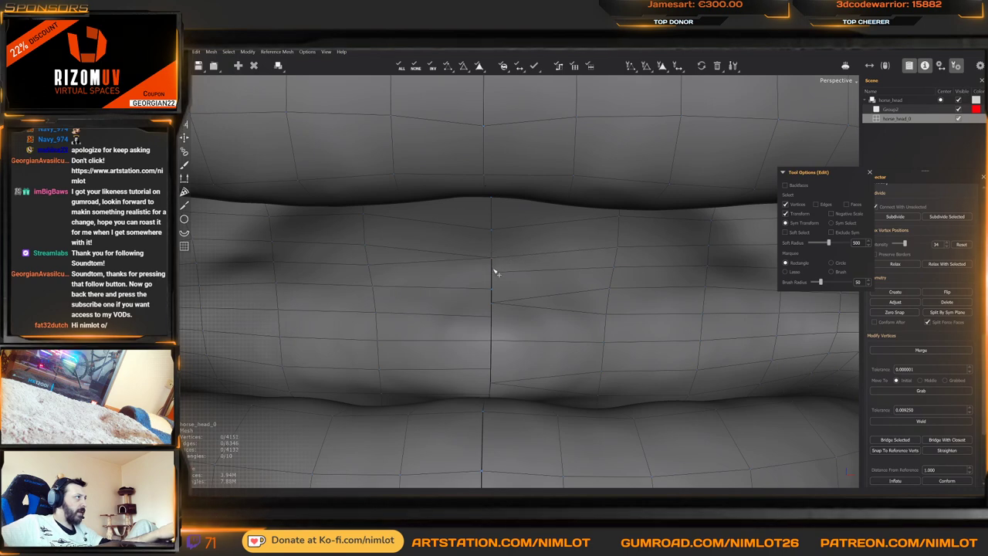
{"action": "key", "text": "c"}
{"action": "left_click", "coordinate": [367, 265]}
{"action": "left_click", "coordinate": [492, 273]}
{"action": "key", "text": "q"}
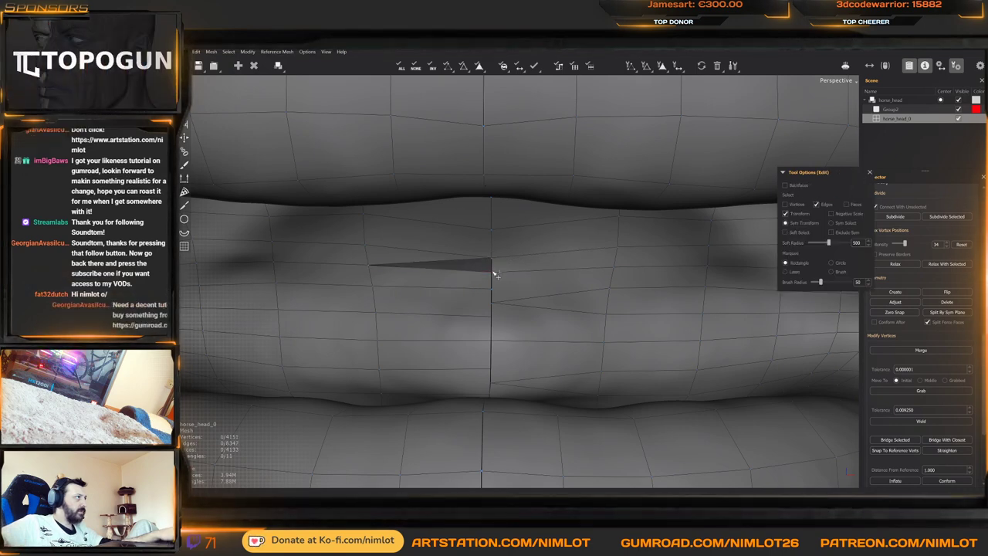
{"action": "left_click", "coordinate": [493, 271]}
{"action": "key", "text": "Delete"}
{"action": "left_click", "coordinate": [493, 269]}
{"action": "key", "text": "Delete"}
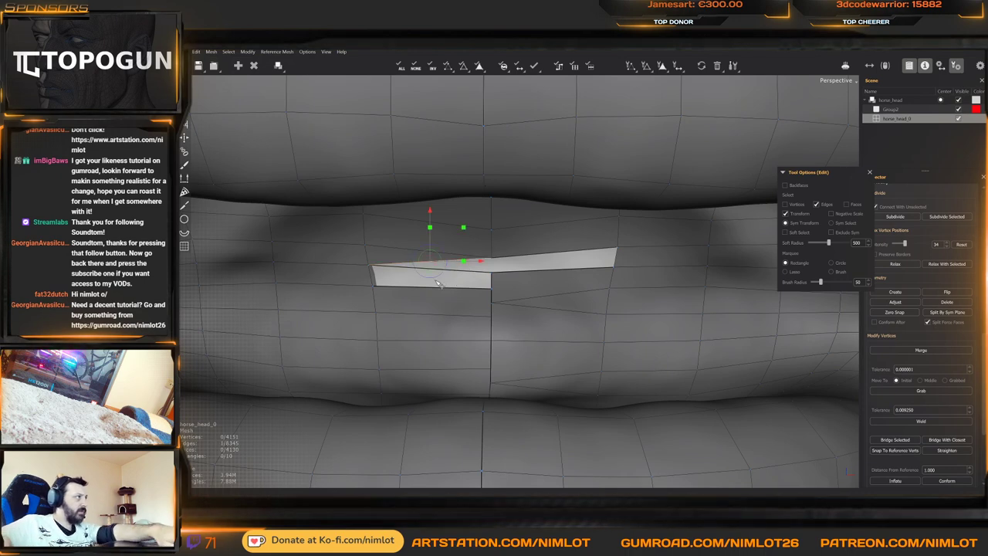
{"action": "key", "text": "Delete"}
Connect the two seam vertices at the opened gap with the Create tool to close its narrow strip
{"action": "key", "text": "c"}
{"action": "left_click", "coordinate": [492, 272]}
{"action": "left_click", "coordinate": [491, 258]}
{"action": "left_click_drag", "start_coordinate": [492, 267], "coordinate": [481, 306], "text": "alt"}
Delete the skewed edges running from the centre seam beside the gap inside the mouth
{"action": "key", "text": "e"}
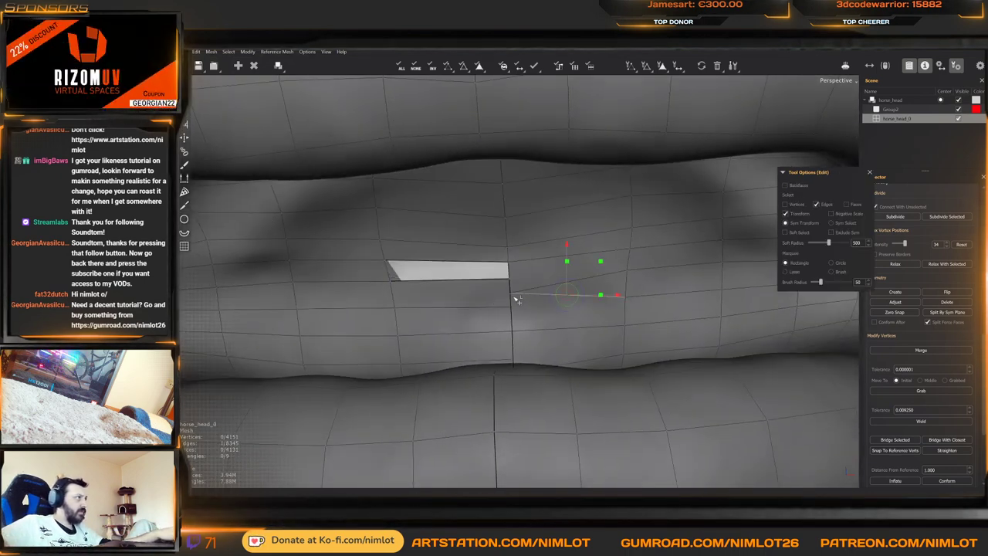
{"action": "left_click", "coordinate": [518, 292]}
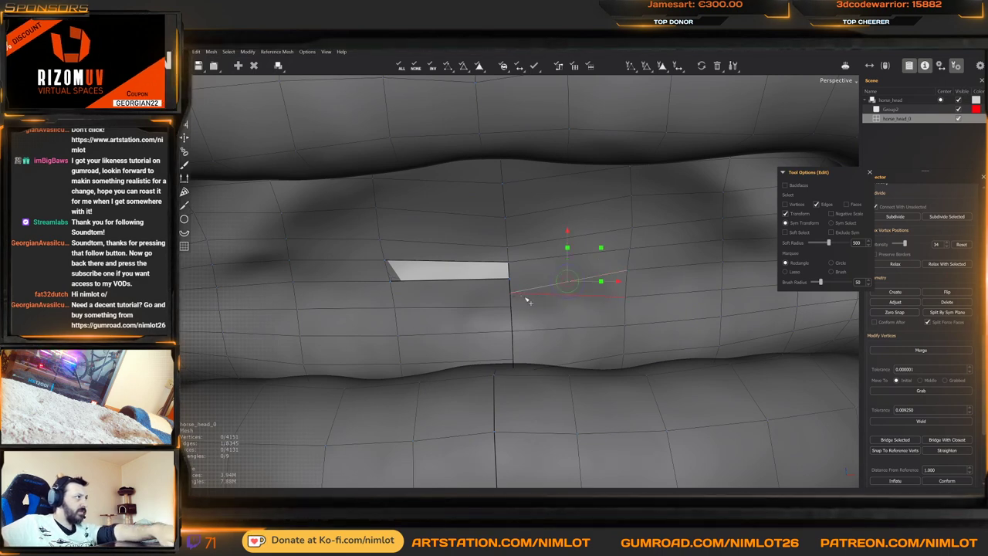
{"action": "key", "text": "Delete"}
{"action": "left_click", "coordinate": [530, 295]}
{"action": "key", "text": "Delete"}
Clean up the seam border of the hole inside the mouth and rebuild edges across it with the Create tool
{"action": "key", "text": "c"}
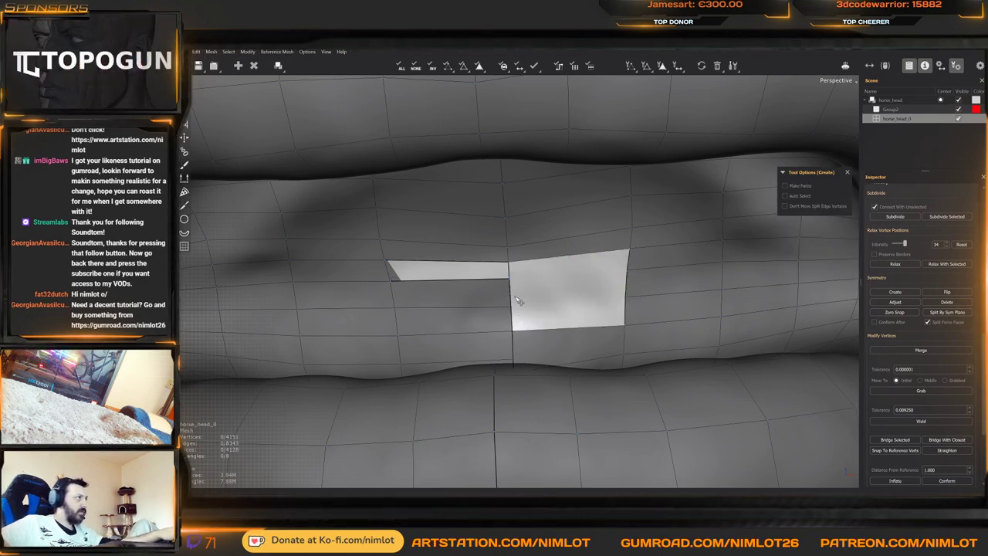
{"action": "key", "text": "e"}
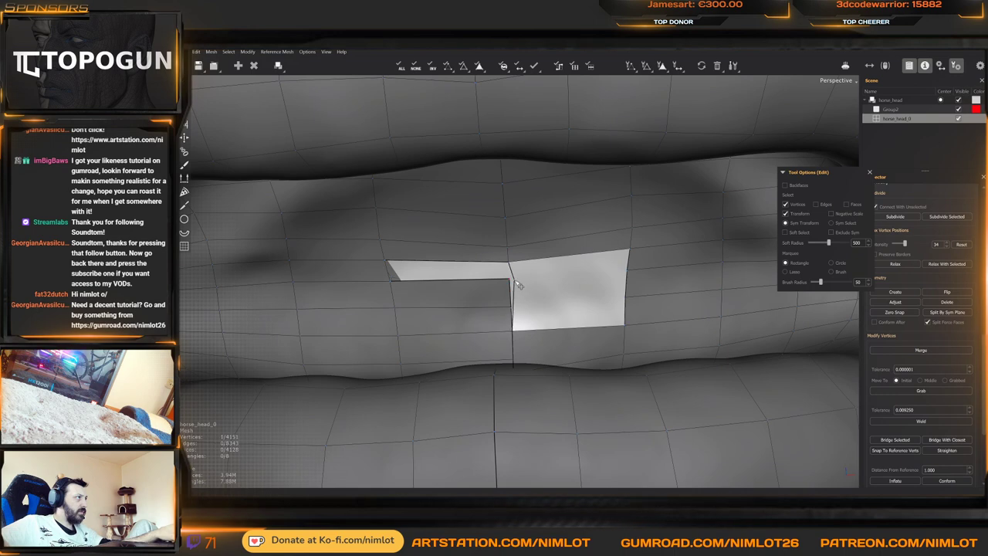
{"action": "key", "text": "ctrl+z"}
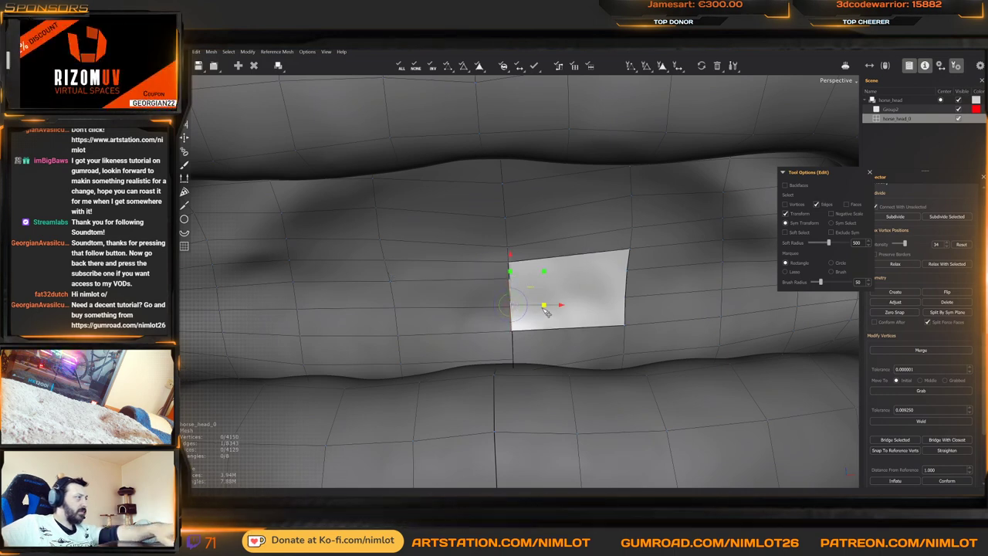
{"action": "key", "text": "c"}
{"action": "left_click", "coordinate": [627, 271]}
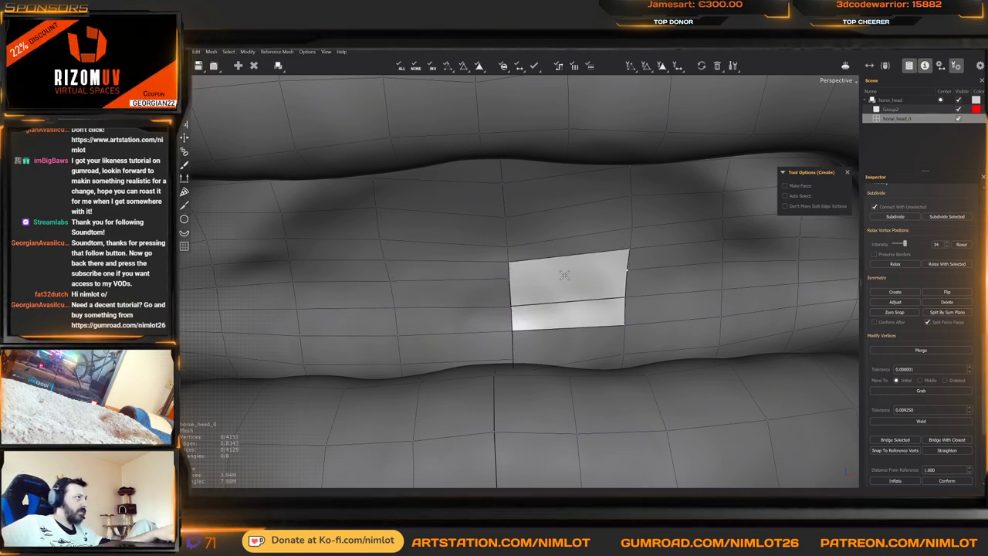
{"action": "left_click", "coordinate": [510, 280]}
Delete the faulty seam vertices and edges next to the remaining hole inside the mouth
{"action": "left_click_drag", "start_coordinate": [510, 287], "coordinate": [524, 359], "text": "alt"}
{"action": "key", "text": "e"}
{"action": "key", "text": "1"}
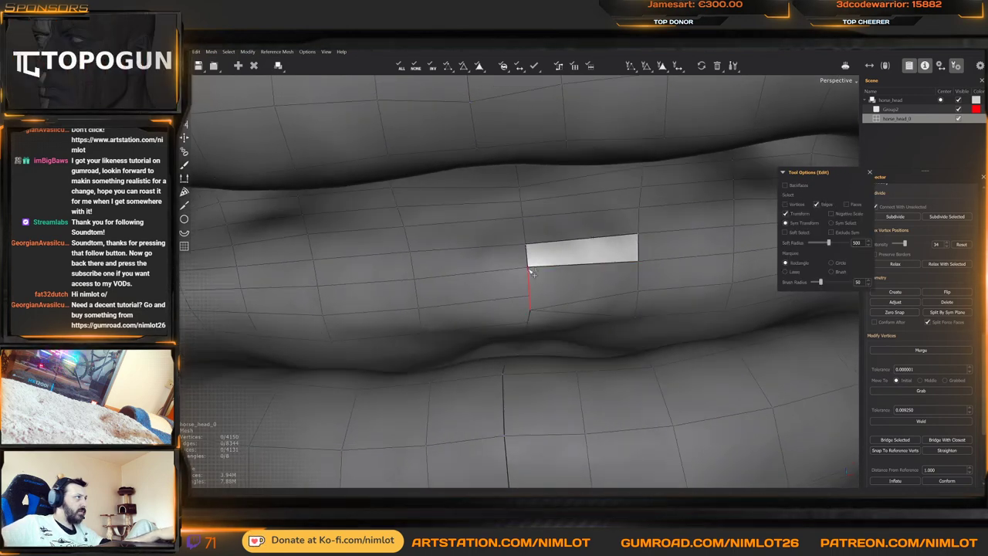
{"action": "left_click_drag", "start_coordinate": [510, 279], "coordinate": [551, 283]}
{"action": "key", "text": "Delete"}
Rebuild the missing faces in the enlarged hole beside the seam by creating an edge across it
{"action": "key", "text": "q"}
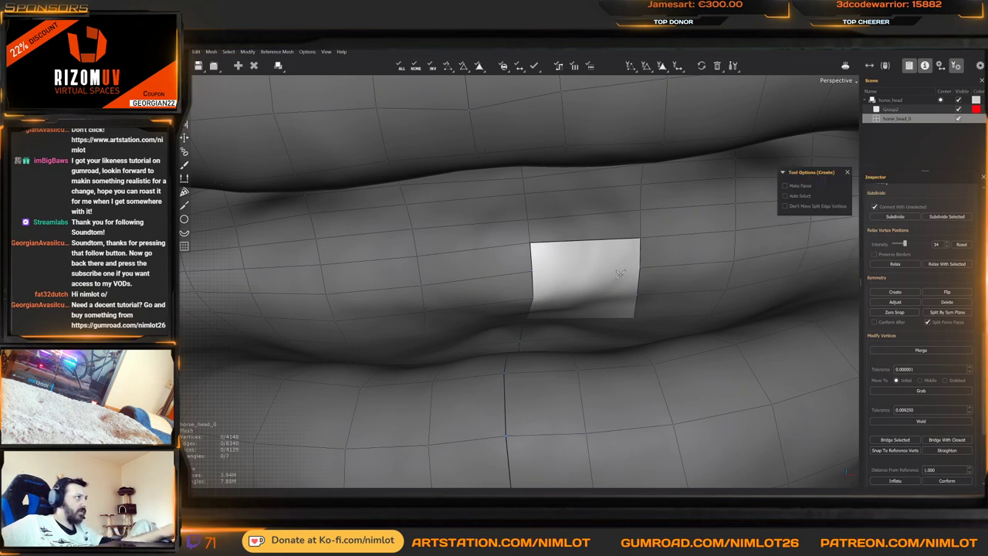
{"action": "left_click", "coordinate": [638, 270]}
{"action": "left_click", "coordinate": [532, 272]}
{"action": "left_click", "coordinate": [652, 296]}
Delete the leftover seam edges and a faulty vertex on the mouth floor behind the lower lip
{"action": "left_click_drag", "start_coordinate": [588, 307], "coordinate": [591, 335], "text": "alt"}
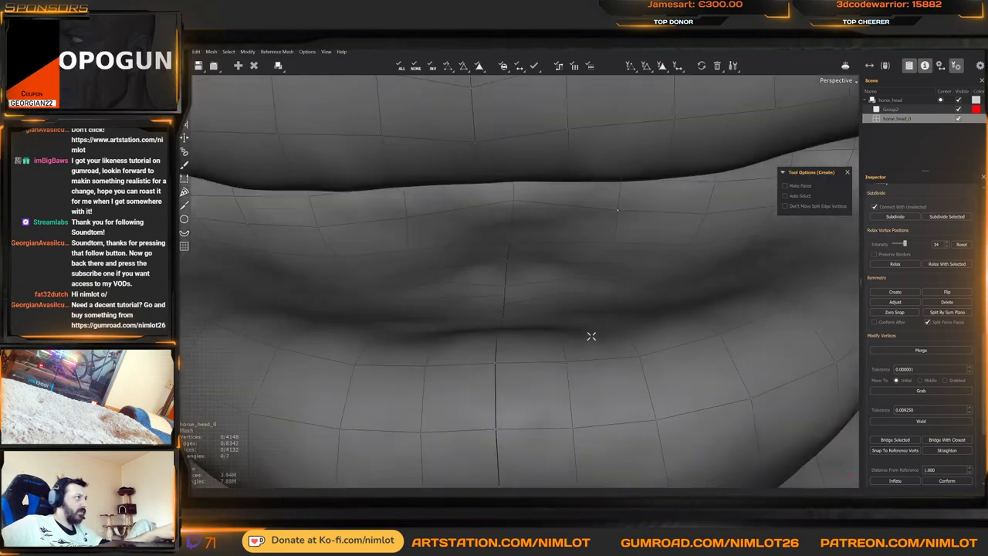
{"action": "key", "text": "e"}
{"action": "left_click", "coordinate": [509, 255]}
{"action": "left_click", "coordinate": [508, 278]}
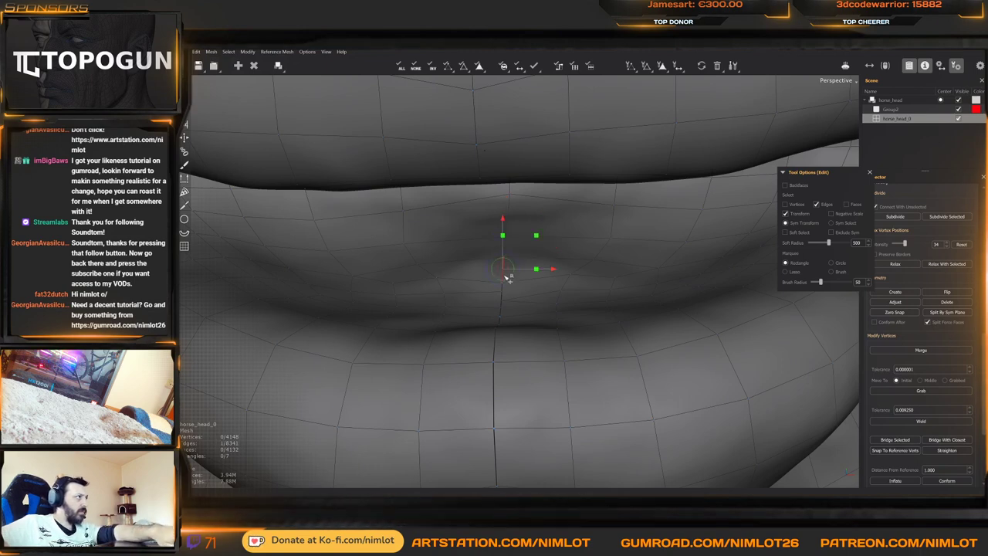
{"action": "left_click", "coordinate": [503, 307]}
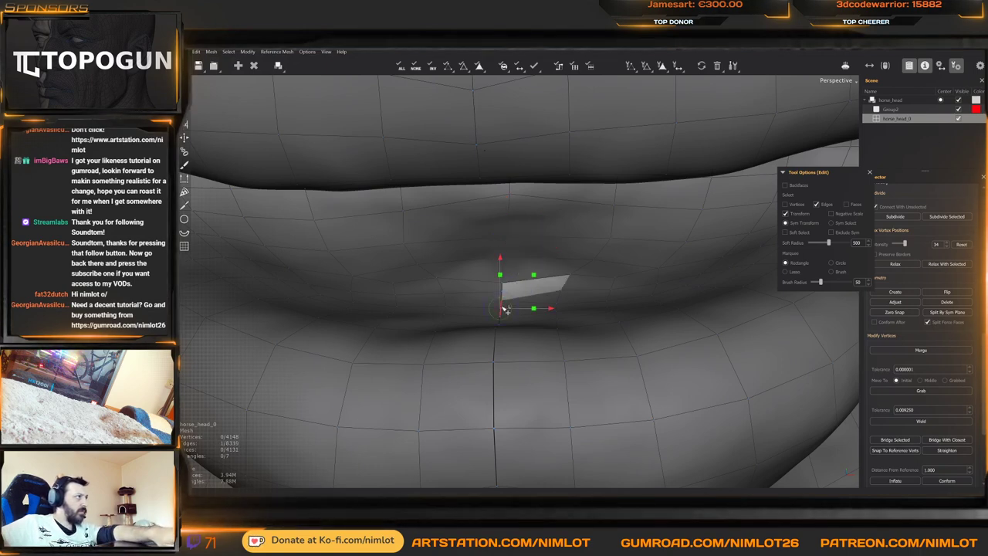
{"action": "key", "text": "Delete"}
{"action": "key", "text": "1"}
{"action": "left_click", "coordinate": [506, 306]}
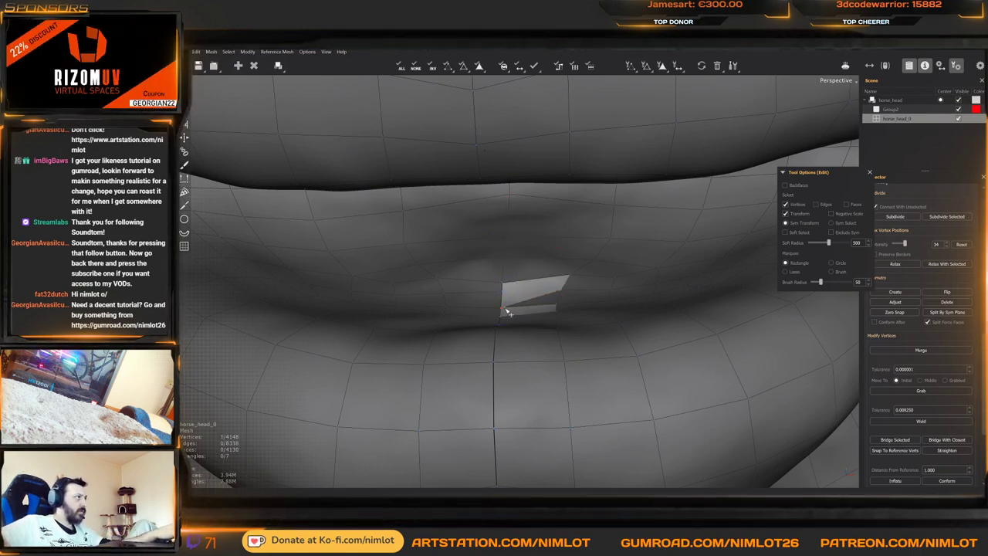
{"action": "key", "text": "Delete"}
Delete the next faulty seam vertex behind the lower lip and rebuild the missing faces there with the Create tool
{"action": "left_click_drag", "start_coordinate": [509, 312], "coordinate": [517, 311], "text": "alt"}
{"action": "key", "text": "q"}
{"action": "key", "text": "w"}
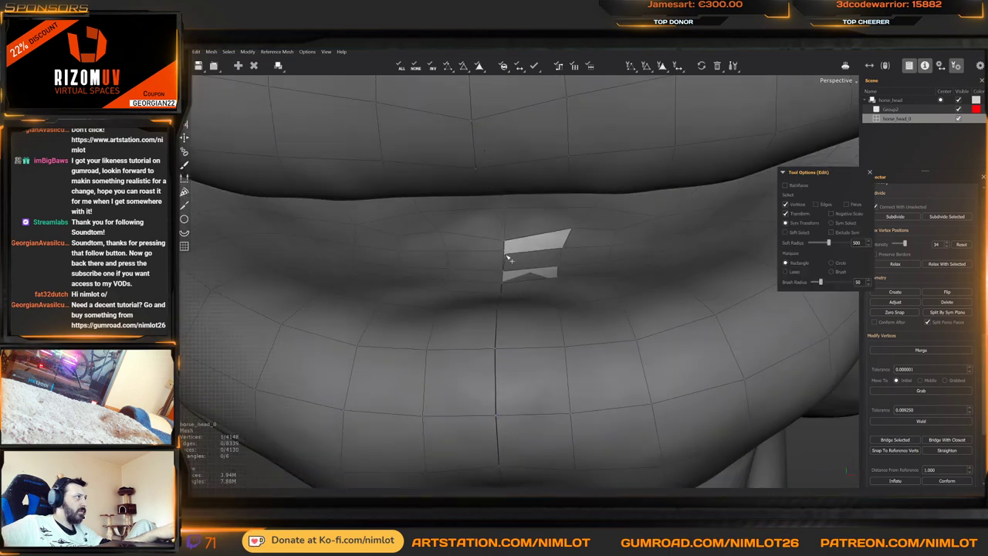
{"action": "left_click", "coordinate": [506, 258]}
{"action": "key", "text": "Delete"}
{"action": "mouse_move", "coordinate": [505, 262]}
{"action": "left_mouse_down", "text": "alt"}
{"action": "mouse_move", "coordinate": [499, 297]}
{"action": "mouse_move", "coordinate": [515, 265]}
{"action": "left_mouse_up", "text": "alt"}
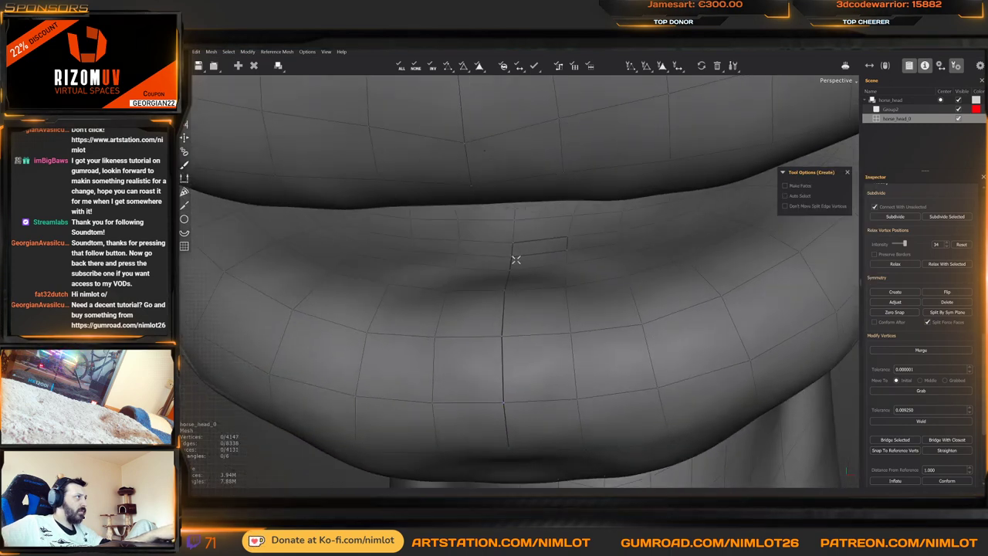
{"action": "left_click", "coordinate": [516, 260]}
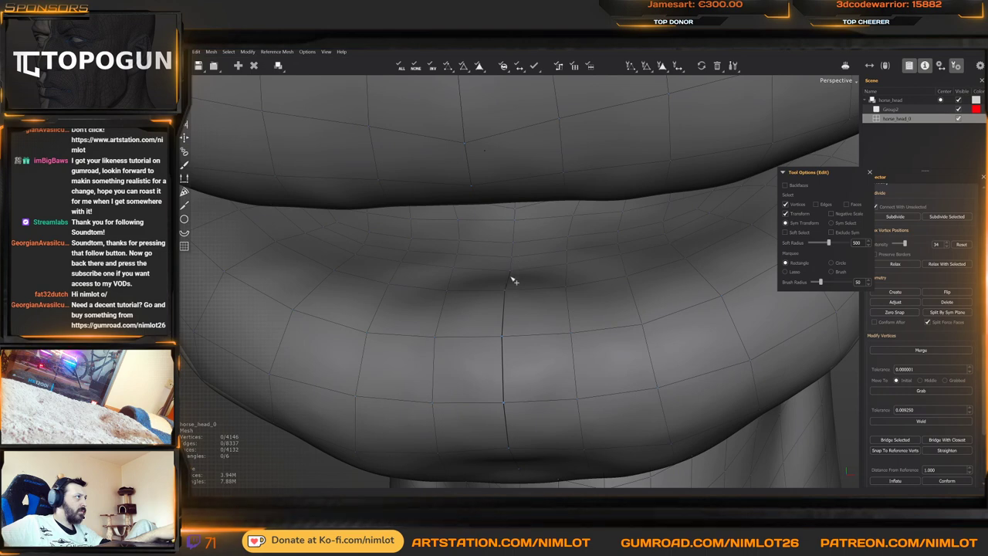
Switch to edge selection and delete the leftover centre-seam edges on the inner side of the lower lip
{"action": "left_click_drag", "start_coordinate": [519, 295], "coordinate": [508, 296]}
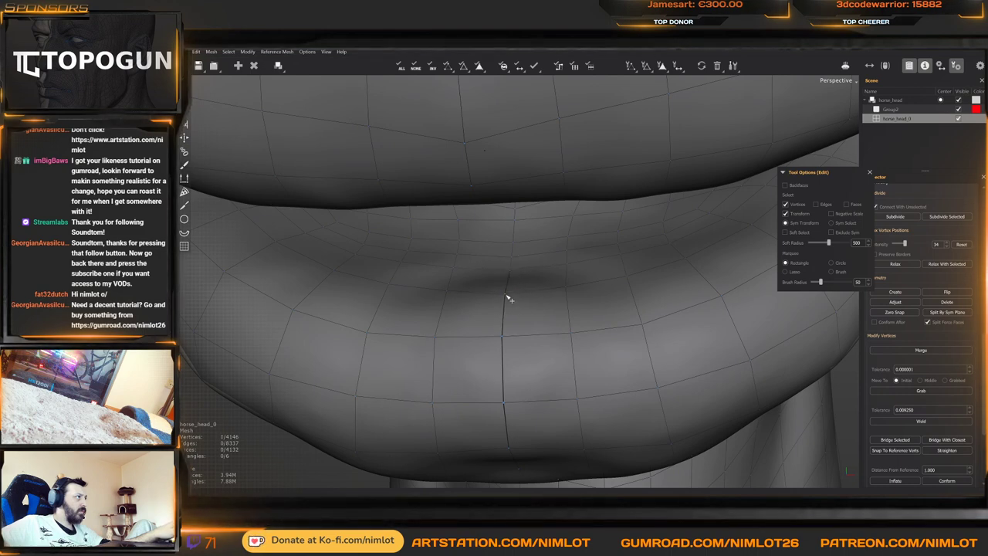
{"action": "key", "text": "2"}
{"action": "left_click", "coordinate": [510, 283]}
{"action": "key", "text": "Delete"}
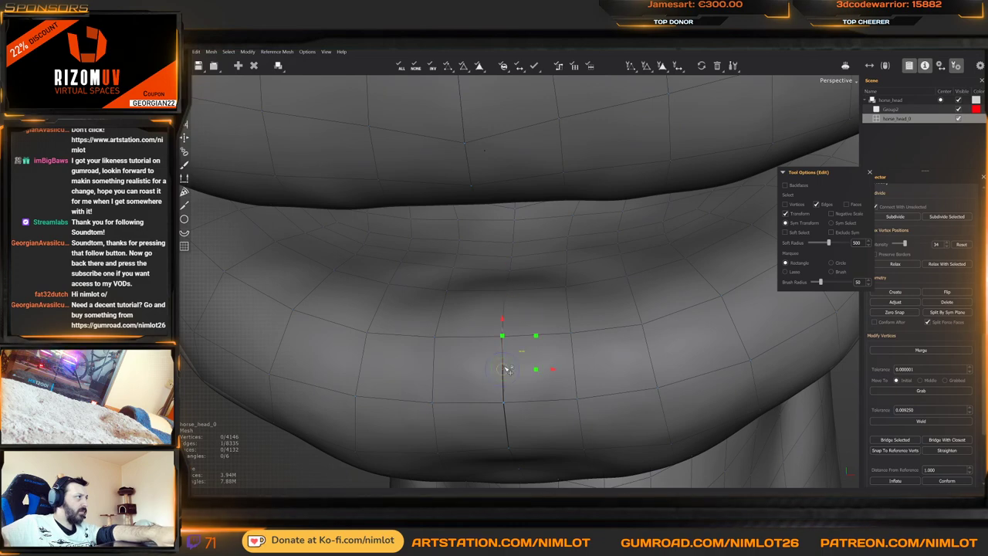
Delete the leftover centre-seam edges from the front of the lower lip down under the chin
{"action": "scroll", "coordinate": [530, 357], "scroll_direction": "down", "scroll_amount": 10}
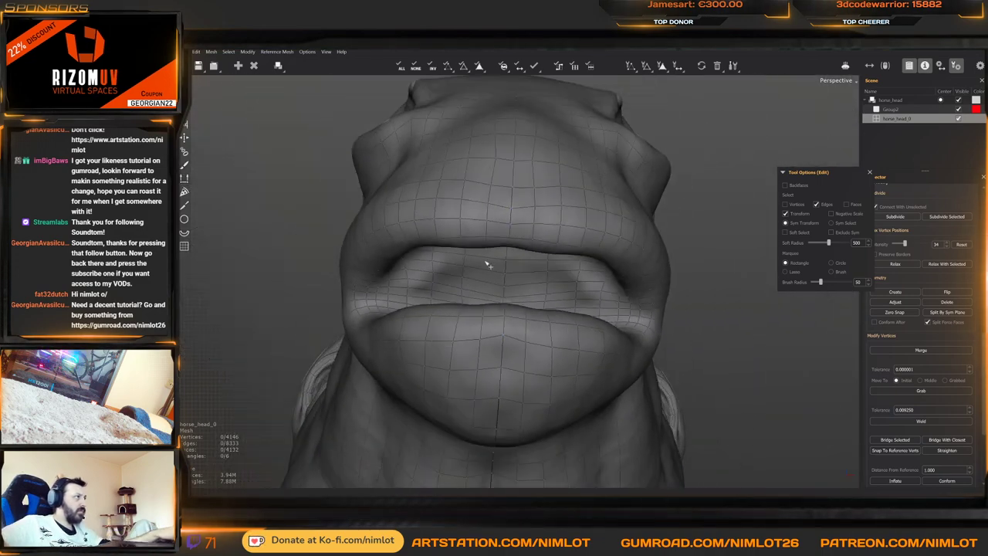
{"action": "right_click_drag", "start_coordinate": [487, 264], "coordinate": [578, 180]}
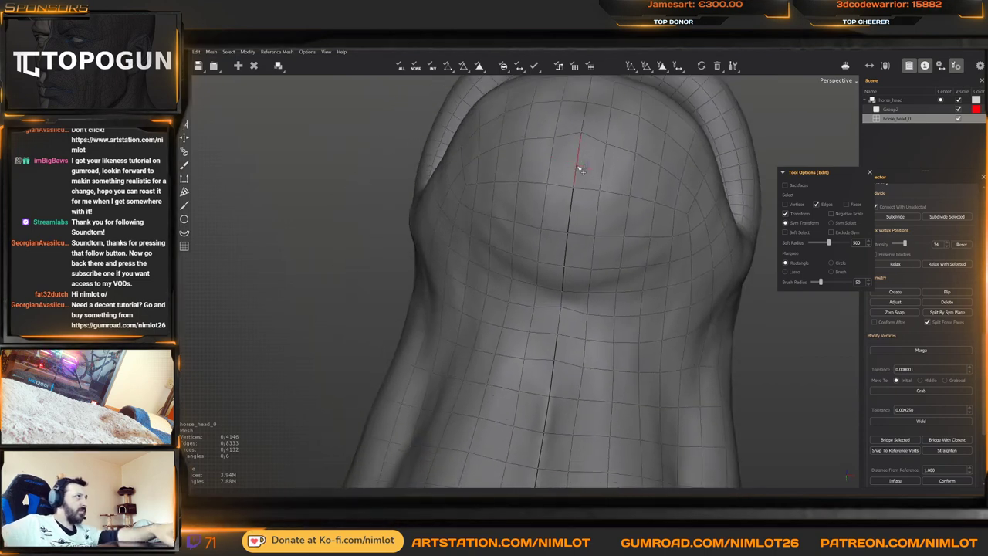
{"action": "left_click", "coordinate": [577, 164]}
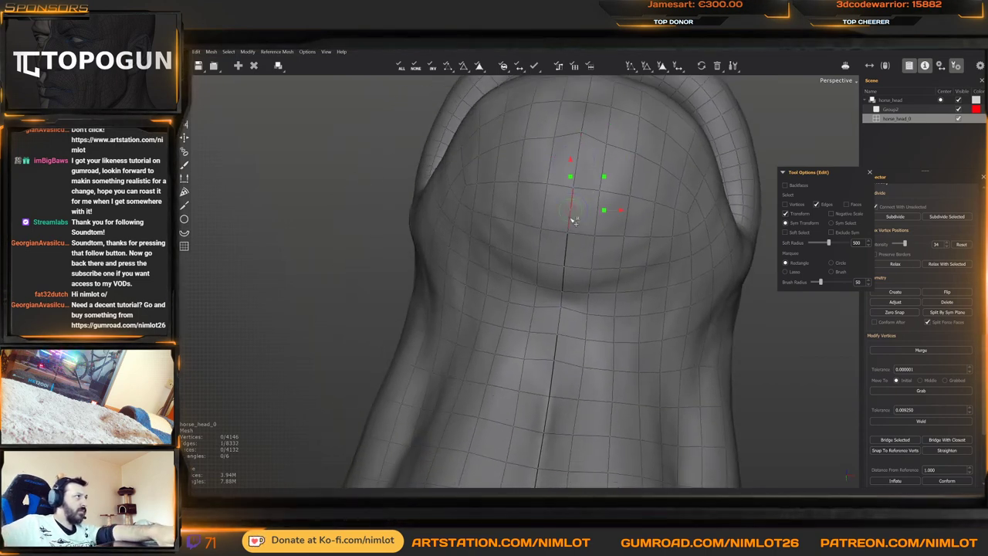
{"action": "key", "text": "Delete"}
{"action": "key", "text": "Delete"}
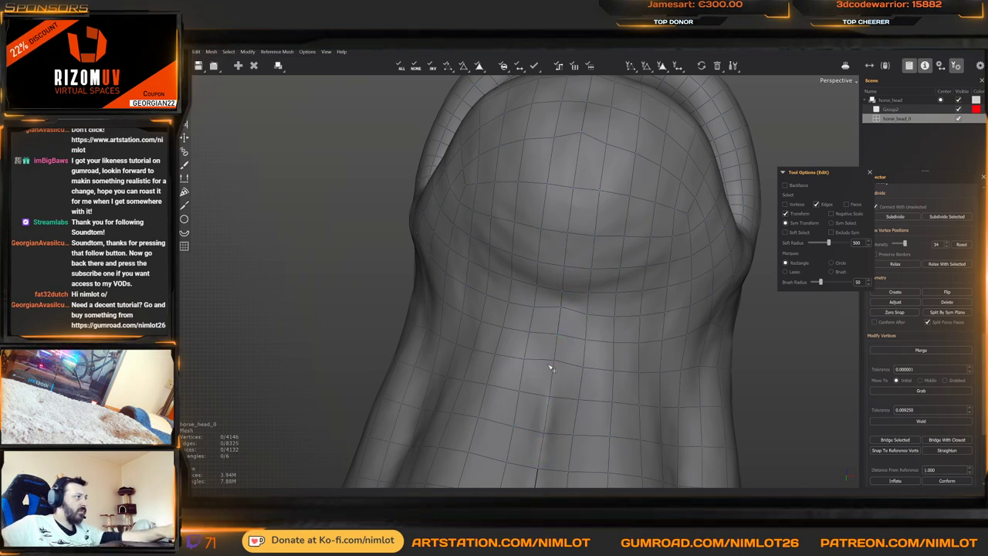
Delete the remaining leftover centre-seam edges along the underside of the jaw to the throat
{"action": "middle_click_drag", "start_coordinate": [550, 367], "coordinate": [560, 172], "text": "alt"}
{"action": "left_click_drag", "start_coordinate": [561, 172], "coordinate": [511, 346], "text": "alt"}
{"action": "left_click", "coordinate": [574, 272]}
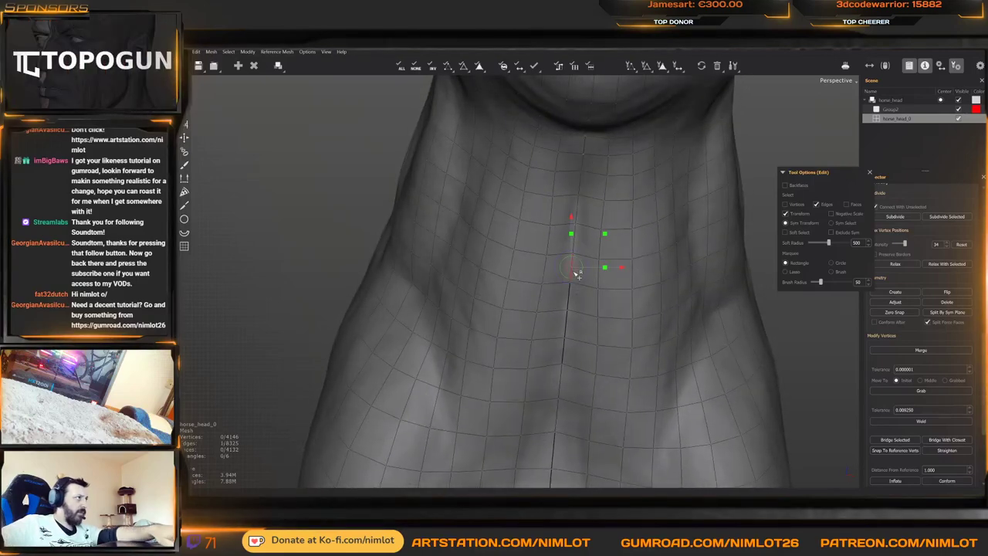
{"action": "left_click", "coordinate": [567, 338]}
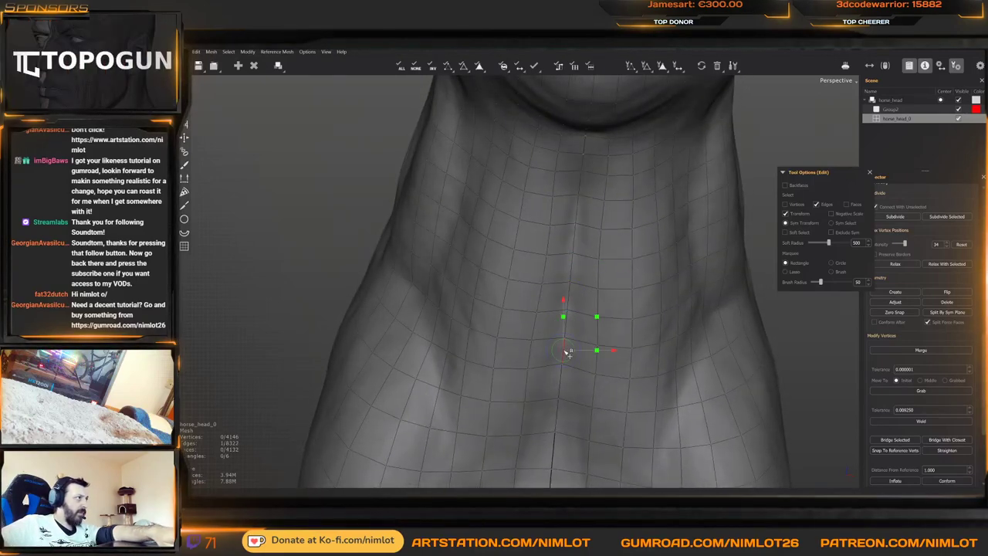
{"action": "key", "text": "Delete"}
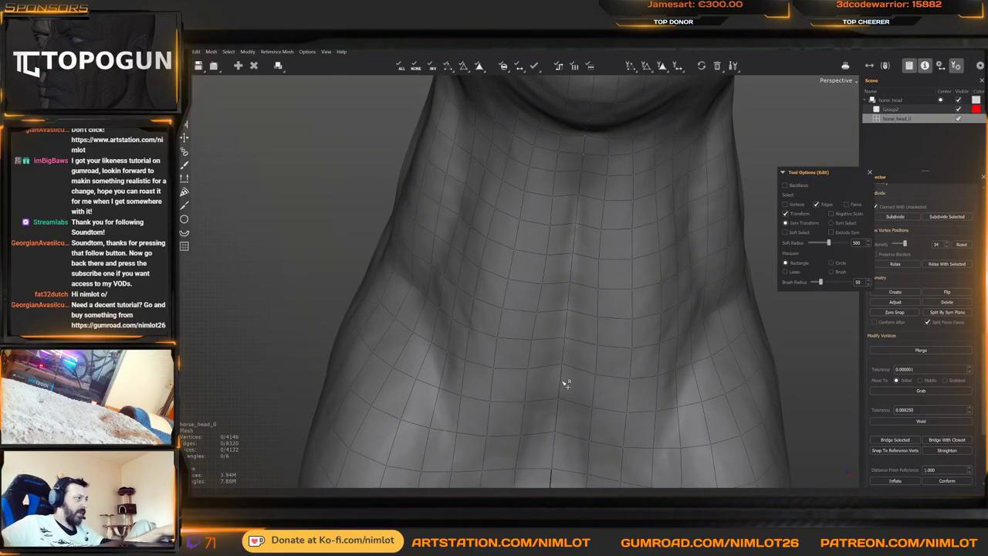
{"action": "middle_click_drag", "start_coordinate": [566, 382], "coordinate": [564, 216]}
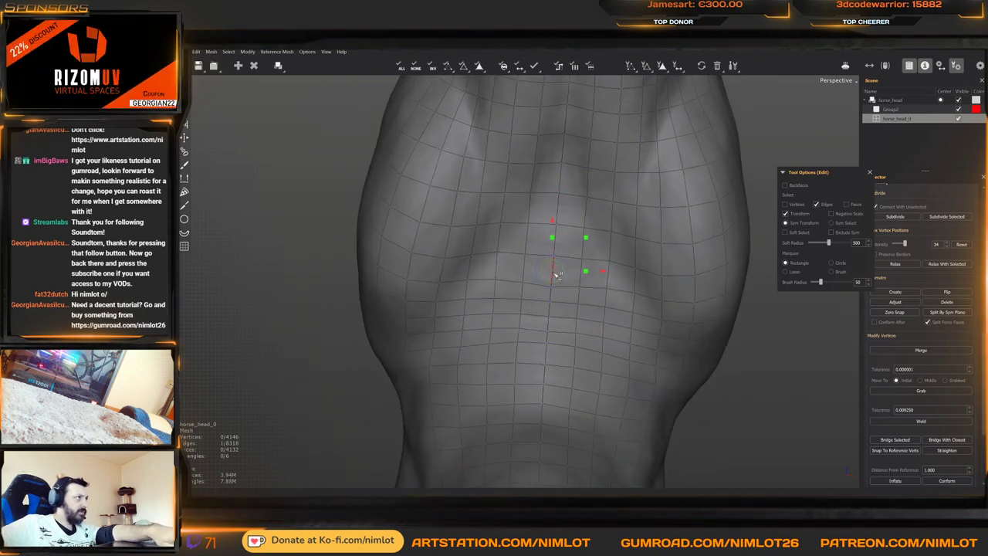
{"action": "right_click_drag", "start_coordinate": [551, 323], "coordinate": [536, 208], "text": "alt"}
{"action": "left_click_drag", "start_coordinate": [536, 208], "coordinate": [497, 282], "text": "alt"}
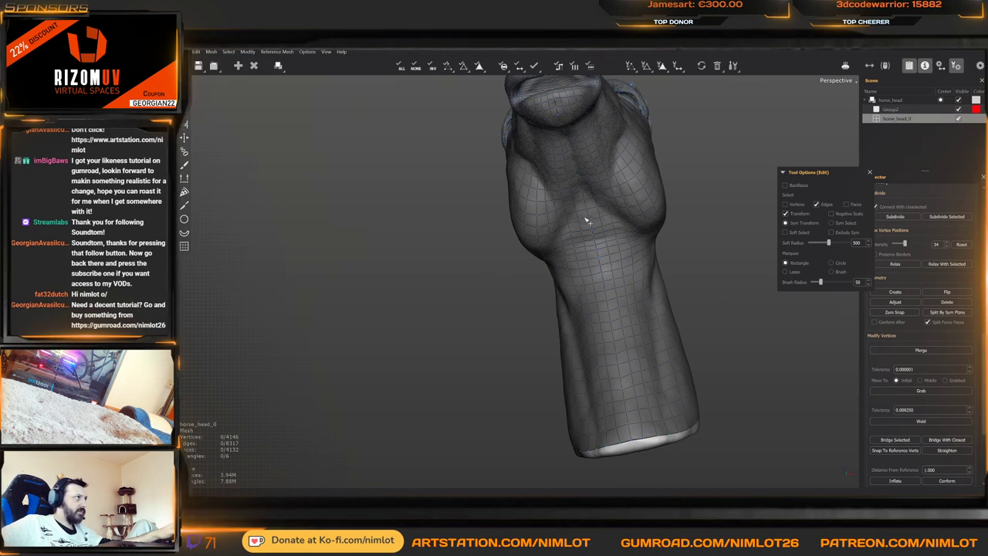
Examine the centre-seam vertices at the throat and upper neck, and view the overall head for remaining faults
{"action": "key", "text": "b"}
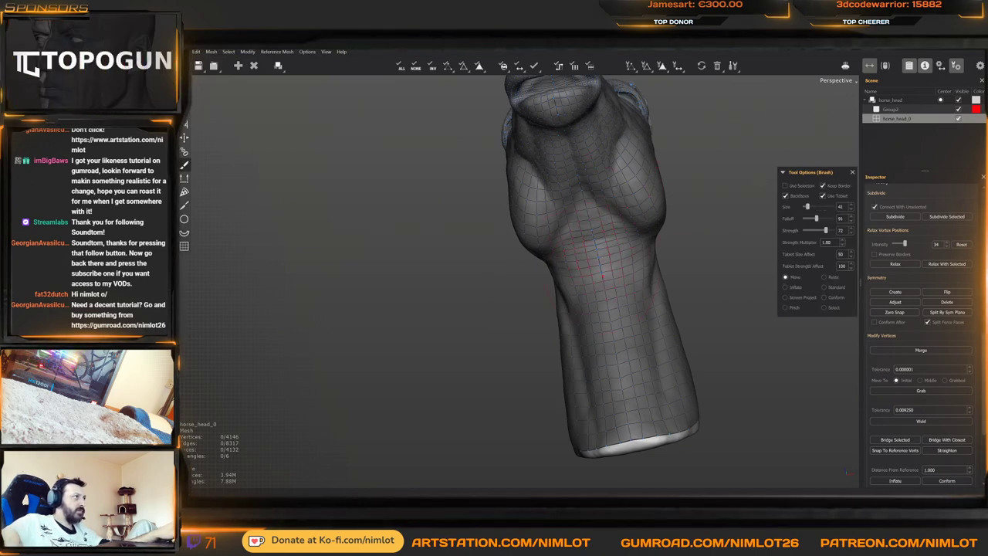
{"action": "right_click_drag", "start_coordinate": [594, 241], "coordinate": [672, 214], "text": "alt"}
{"action": "key", "text": "w"}
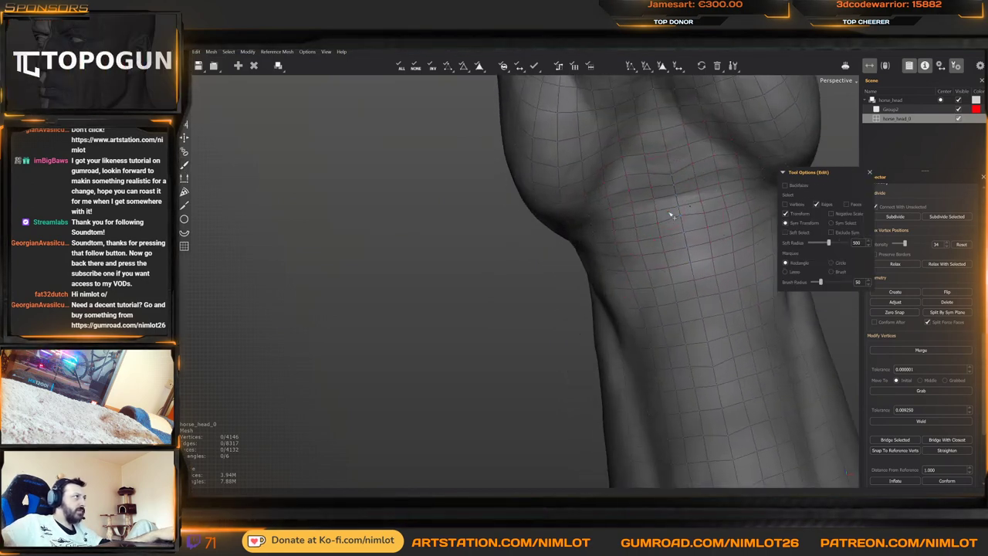
{"action": "middle_click_drag", "start_coordinate": [672, 214], "coordinate": [622, 234], "text": "alt"}
{"action": "right_click_drag", "start_coordinate": [622, 234], "coordinate": [645, 254], "text": "alt"}
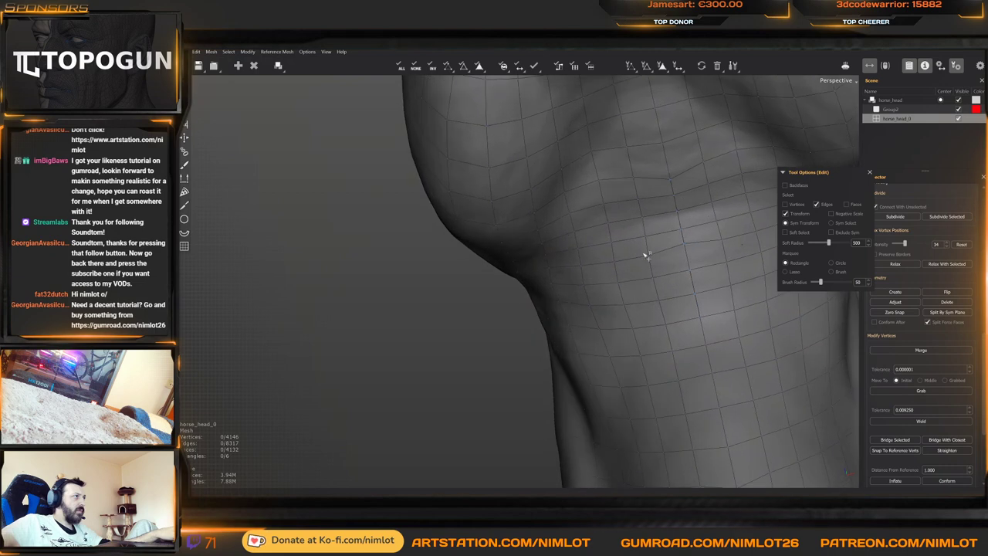
{"action": "left_click", "coordinate": [669, 173]}
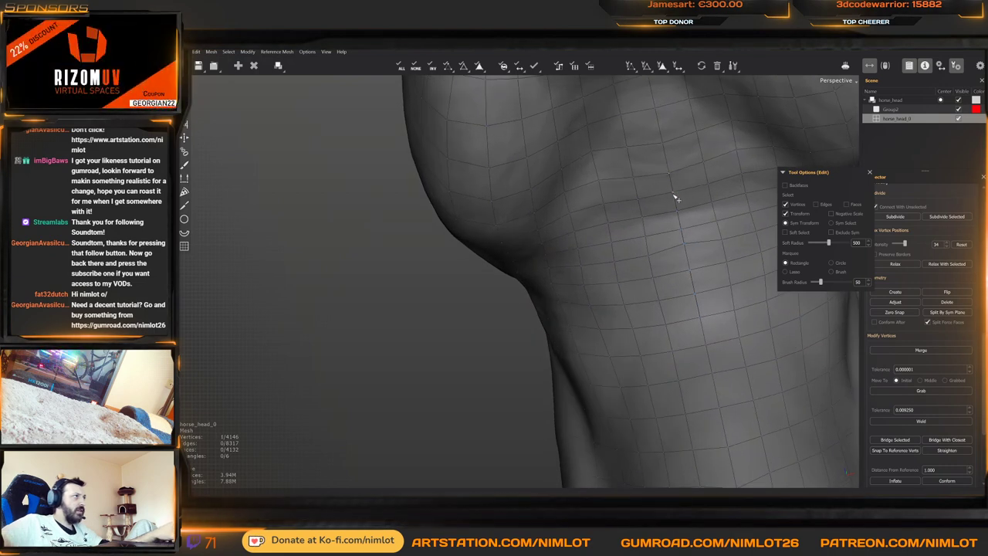
{"action": "key", "text": "b"}
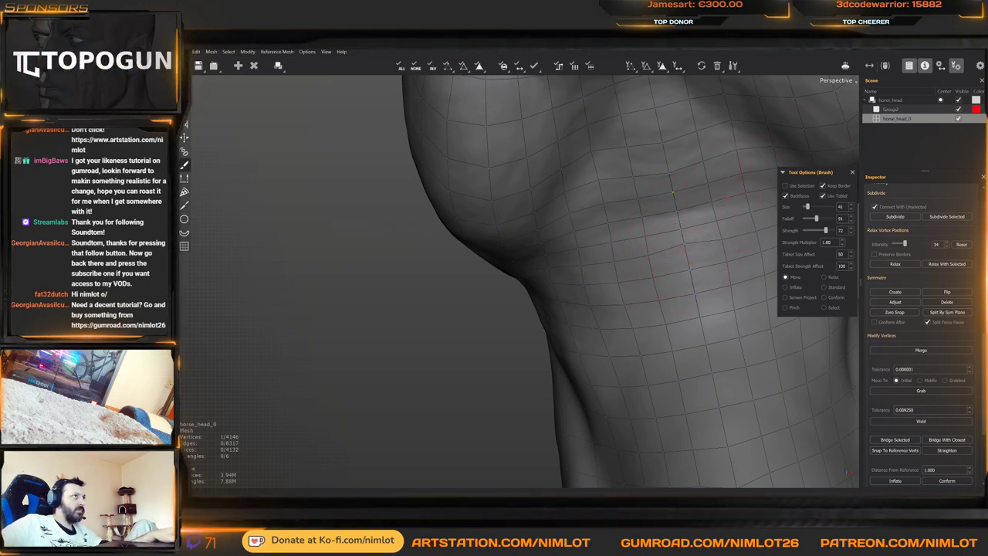
{"action": "key", "text": "e"}
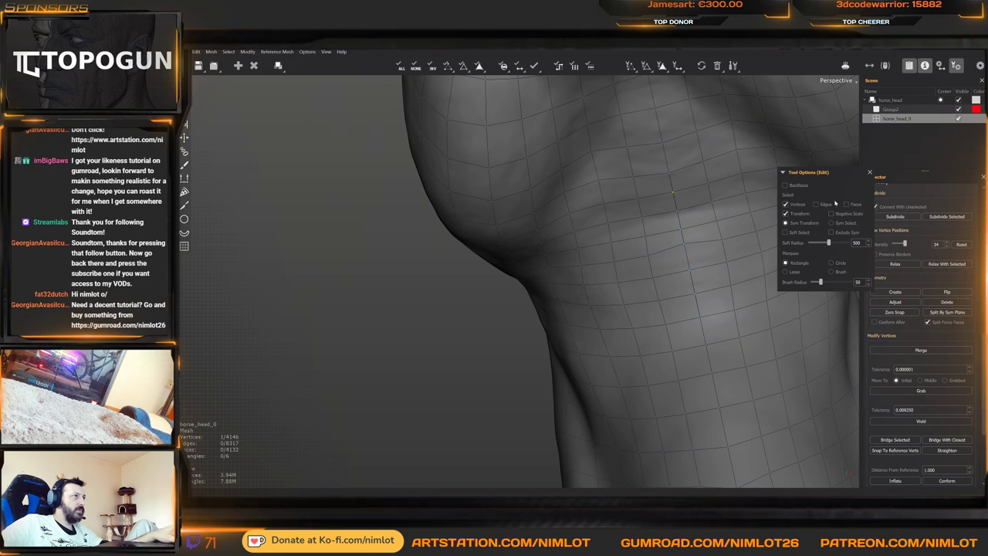
{"action": "key", "text": "b"}
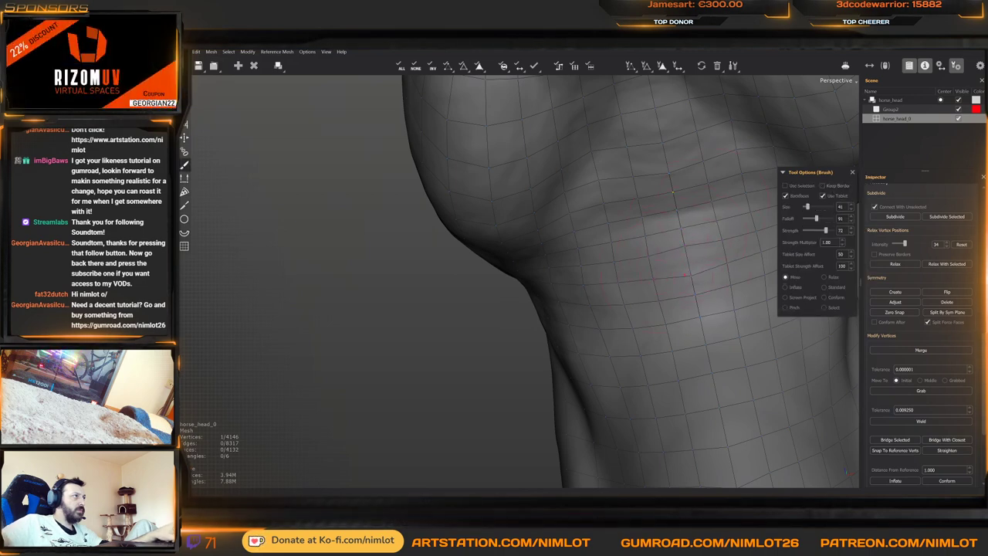
{"action": "key", "text": "e"}
{"action": "mouse_move", "coordinate": [705, 310]}
{"action": "left_mouse_down"}
{"action": "mouse_move", "coordinate": [701, 319]}
{"action": "mouse_move", "coordinate": [635, 289]}
{"action": "left_mouse_up"}
{"action": "middle_click_drag", "start_coordinate": [637, 292], "coordinate": [668, 302]}
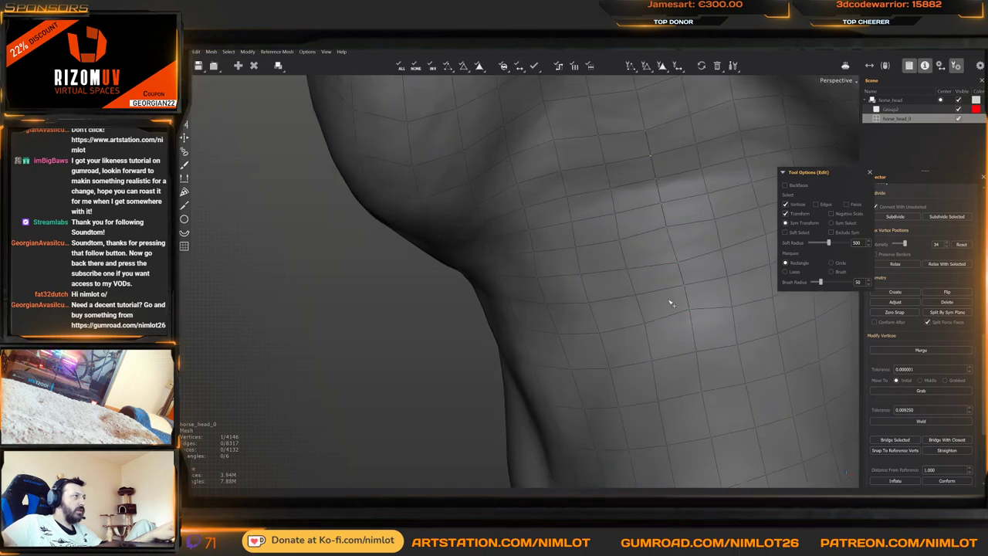
{"action": "left_click_drag", "start_coordinate": [649, 286], "coordinate": [620, 265], "text": "alt"}
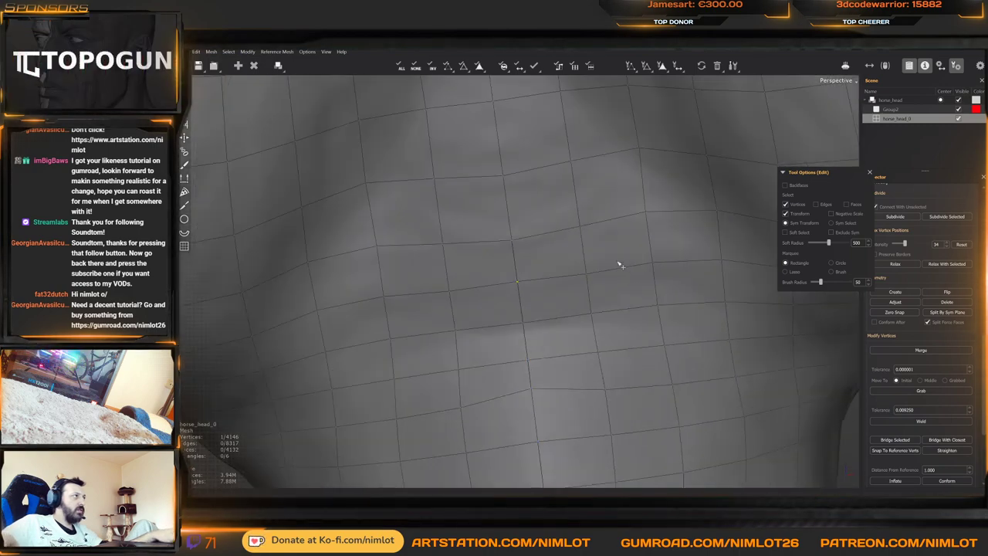
{"action": "right_click_drag", "start_coordinate": [620, 265], "coordinate": [607, 124], "text": "alt"}
{"action": "left_click_drag", "start_coordinate": [607, 123], "coordinate": [552, 332], "text": "alt"}
{"action": "right_click_drag", "start_coordinate": [552, 333], "coordinate": [535, 227], "text": "alt"}
{"action": "left_click_drag", "start_coordinate": [536, 227], "coordinate": [693, 258], "text": "alt"}
{"action": "middle_click_drag", "start_coordinate": [692, 258], "coordinate": [785, 161]}
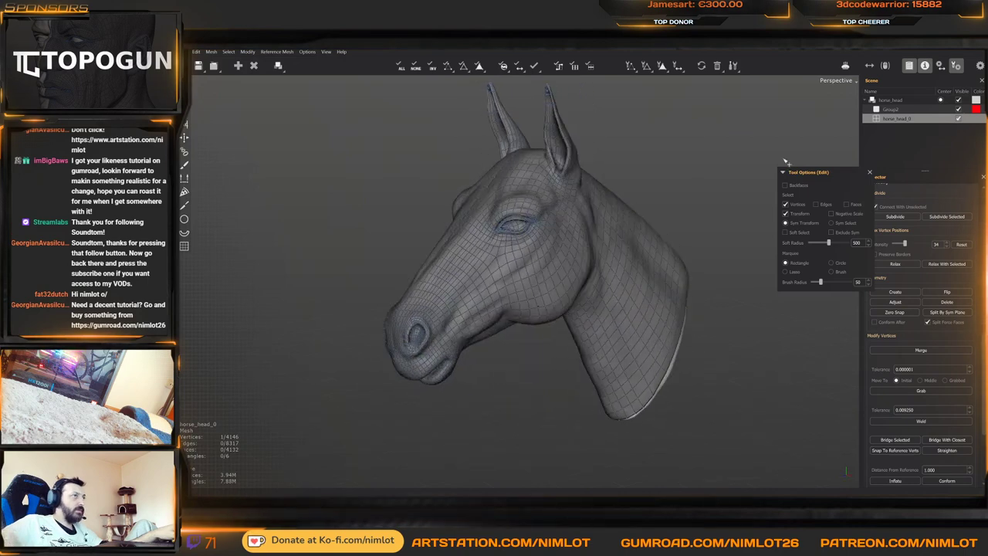
Export the horse_head_0 mesh as an OBJ file named horse_head_l1 in the Horse folder
{"action": "right_click", "coordinate": [901, 121]}
{"action": "left_click", "coordinate": [916, 115]}
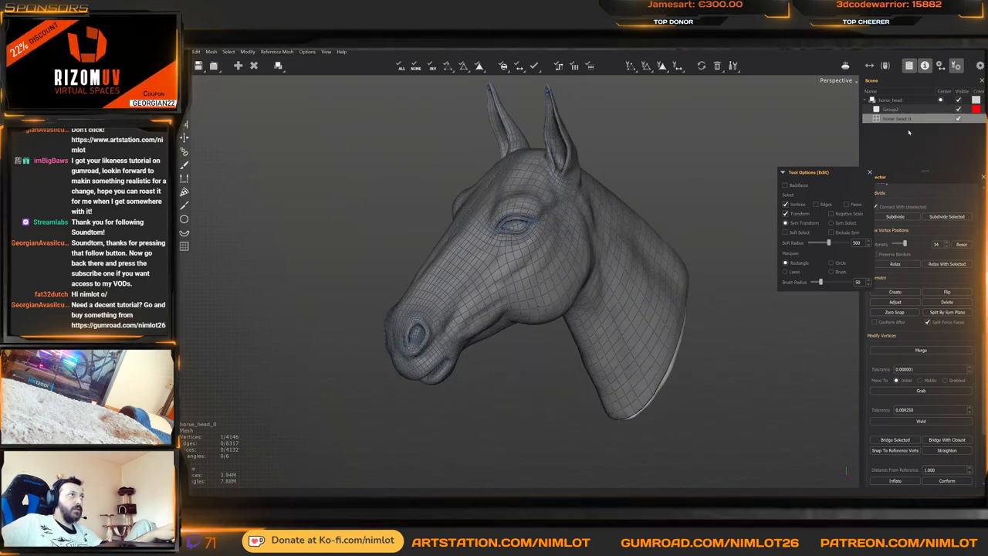
{"action": "key", "text": "ctrl+s"}
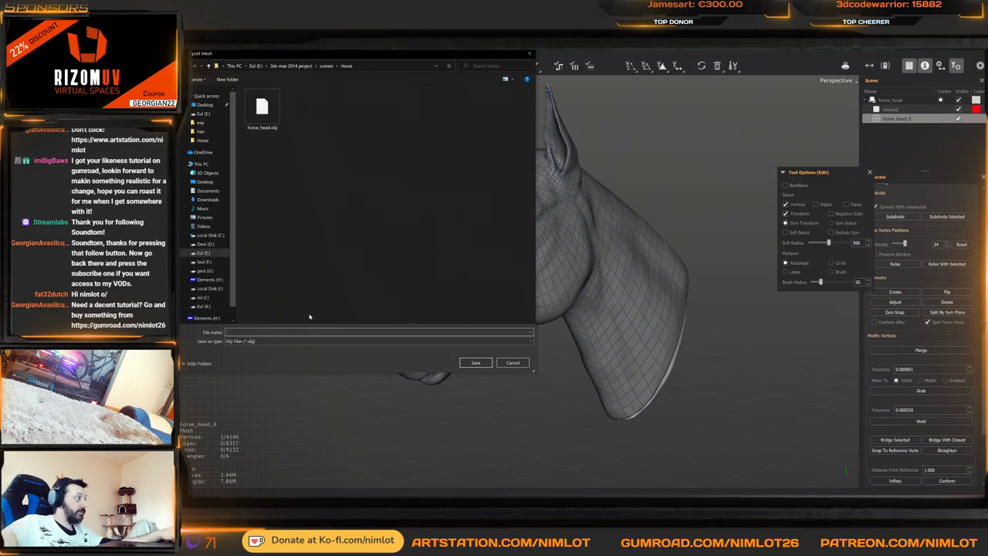
{"action": "type", "text": "horse_"}
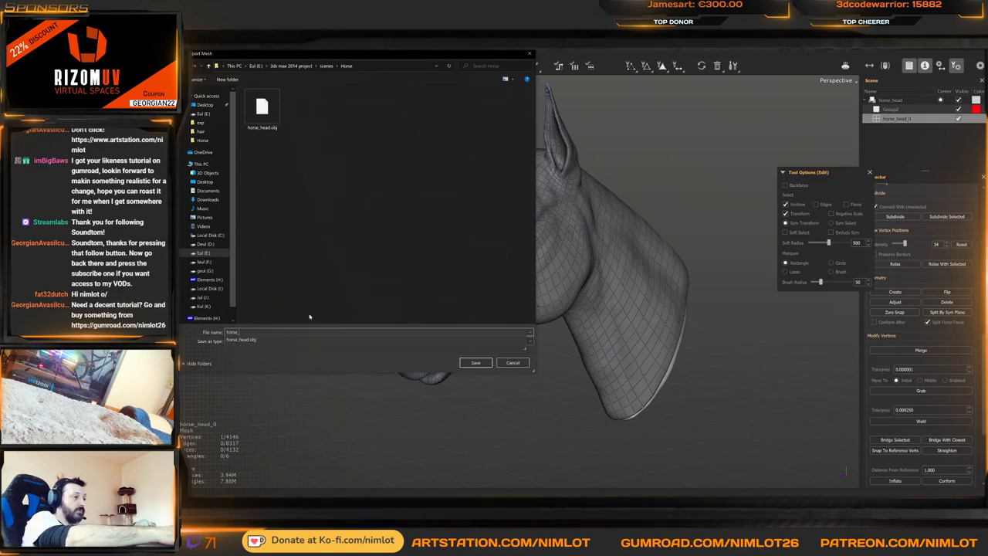
{"action": "type", "text": "head_"}
{"action": "key", "text": "Return"}
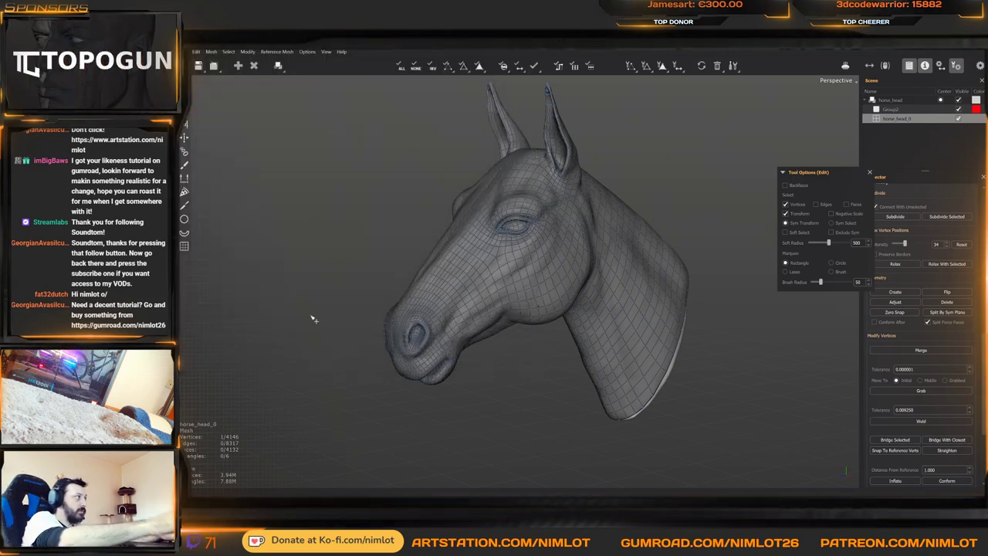
Load the exported horse_head_l1.obj as a mesh in the scene, select it and hide horse_head_0
{"action": "left_click", "coordinate": [214, 65]}
{"action": "left_click", "coordinate": [234, 118]}
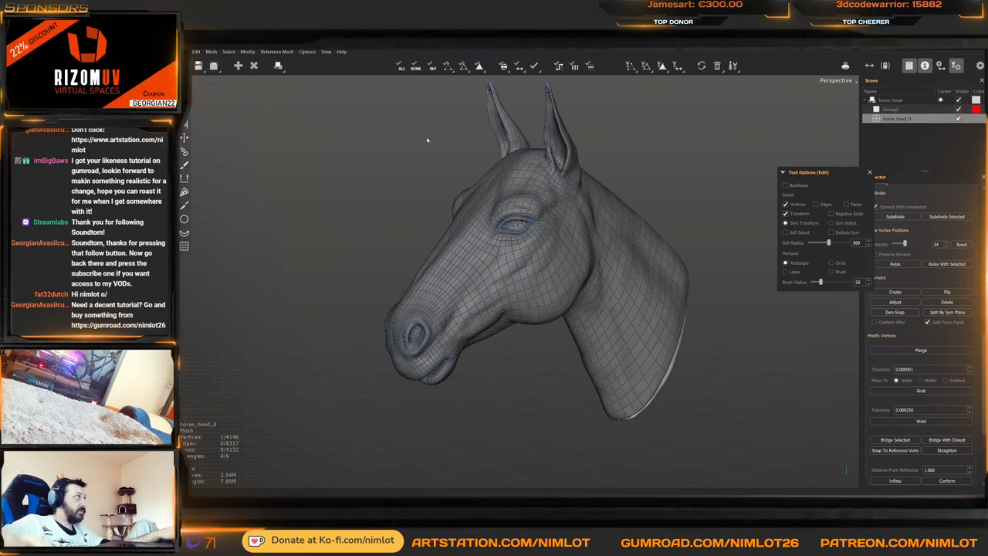
{"action": "double_click", "coordinate": [344, 111]}
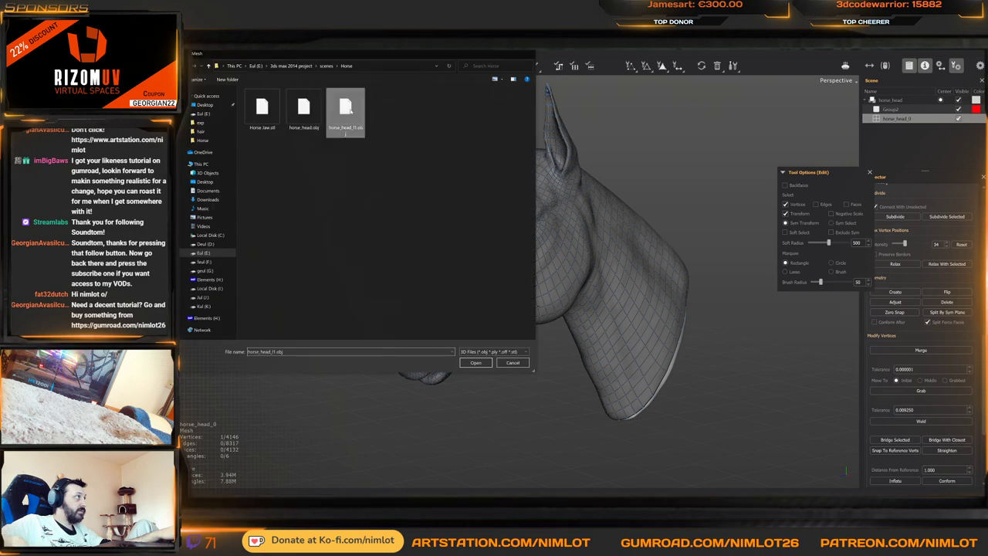
{"action": "left_click", "coordinate": [883, 127]}
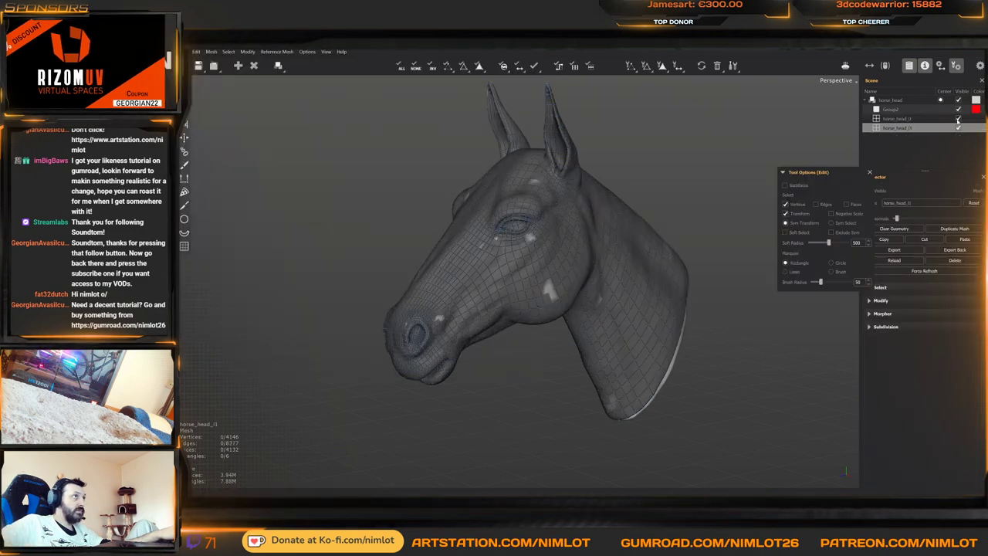
{"action": "left_click", "coordinate": [958, 118]}
Examine the imported mesh's topology under the jaw, along the throat, and over the face and muzzle
{"action": "left_click_drag", "start_coordinate": [683, 224], "coordinate": [761, 116], "text": "alt"}
{"action": "scroll", "coordinate": [640, 306], "scroll_direction": "up", "scroll_amount": 3}
{"action": "mouse_move", "coordinate": [640, 307]}
{"action": "middle_mouse_down"}
{"action": "mouse_move", "coordinate": [637, 283]}
{"action": "mouse_move", "coordinate": [589, 229]}
{"action": "middle_mouse_up"}
{"action": "key", "text": "b"}
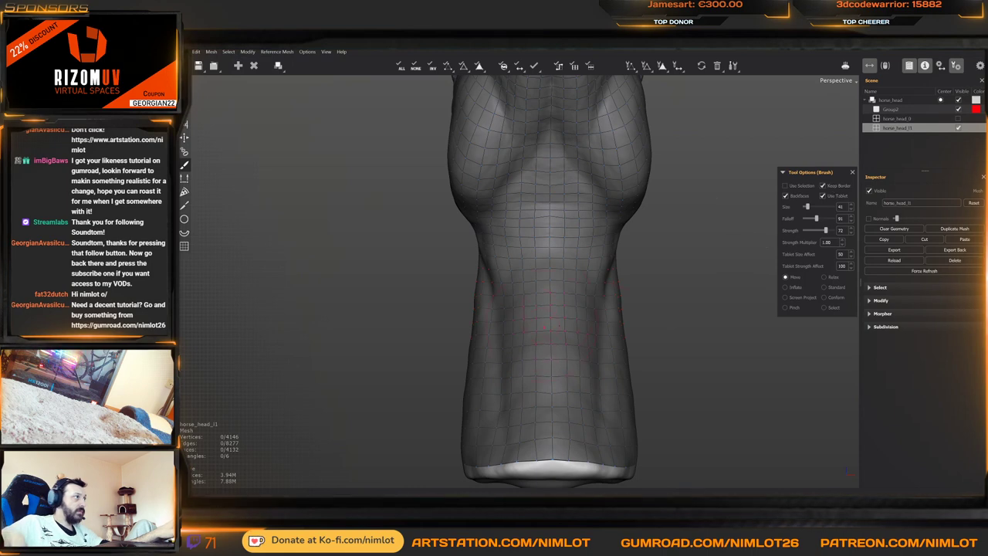
{"action": "left_click_drag", "start_coordinate": [540, 303], "coordinate": [539, 310], "text": "alt"}
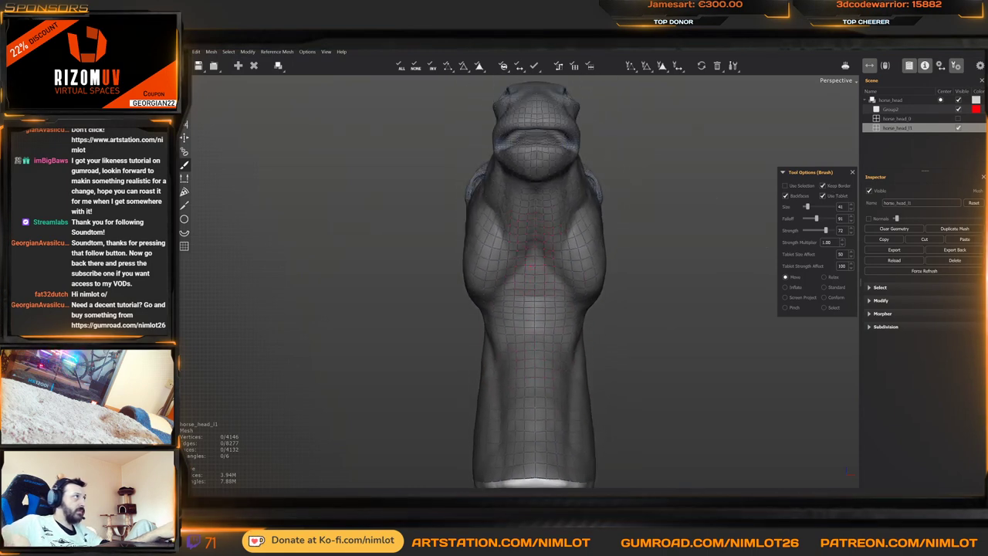
{"action": "middle_click_drag", "start_coordinate": [544, 292], "coordinate": [571, 210]}
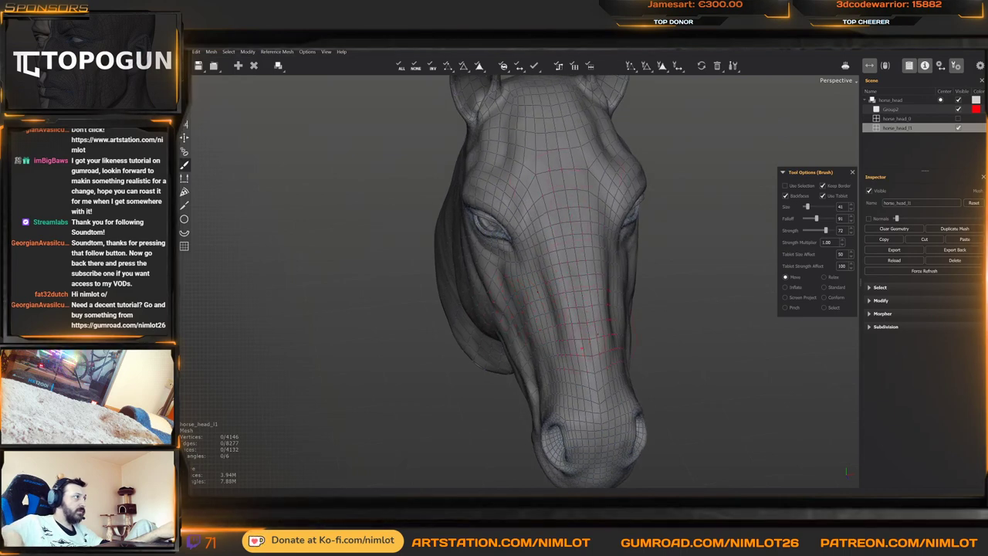
{"action": "left_click_drag", "start_coordinate": [583, 344], "coordinate": [525, 284], "text": "alt"}
{"action": "middle_click_drag", "start_coordinate": [563, 304], "coordinate": [590, 261], "text": "alt"}
{"action": "right_click_drag", "start_coordinate": [591, 261], "coordinate": [637, 269], "text": "alt"}
{"action": "left_click_drag", "start_coordinate": [545, 345], "coordinate": [540, 281], "text": "alt"}
{"action": "middle_click_drag", "start_coordinate": [542, 284], "coordinate": [533, 334]}
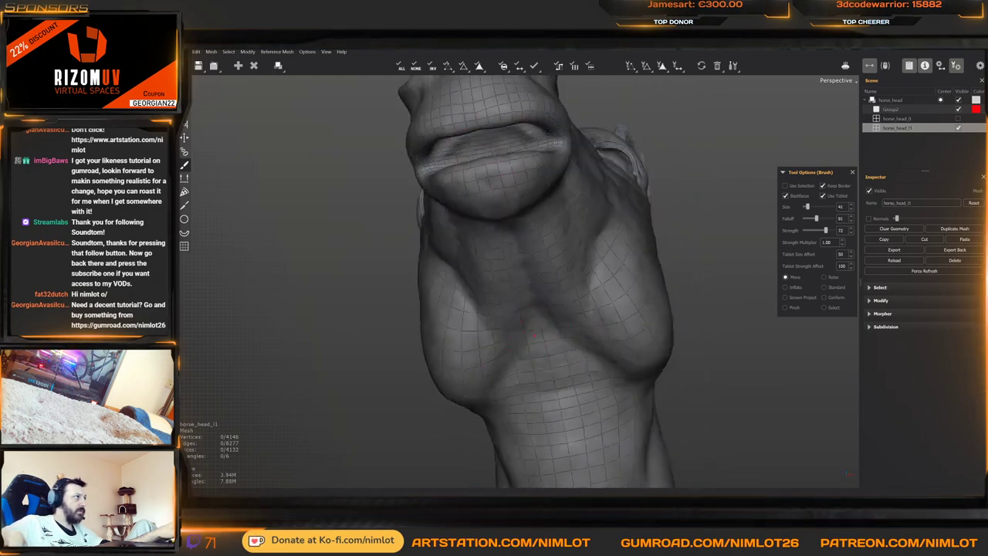
{"action": "left_click_drag", "start_coordinate": [534, 335], "coordinate": [527, 277], "text": "alt"}
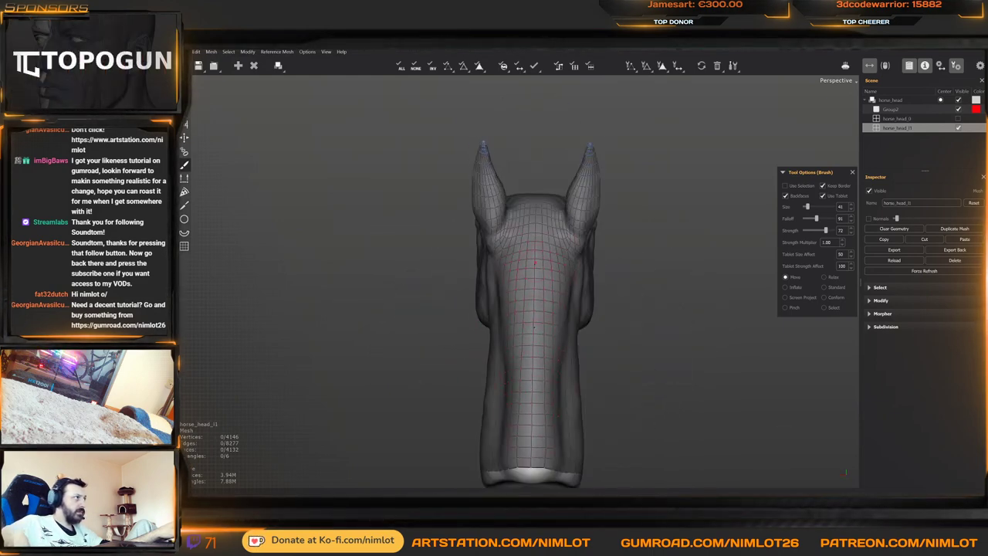
Examine the back of the neck, the side of the head and the lower neck border for uneven topology
{"action": "middle_click_drag", "start_coordinate": [533, 326], "coordinate": [542, 226]}
{"action": "left_click_drag", "start_coordinate": [537, 277], "coordinate": [498, 259], "text": "alt"}
{"action": "right_click_drag", "start_coordinate": [498, 258], "coordinate": [533, 270], "text": "alt"}
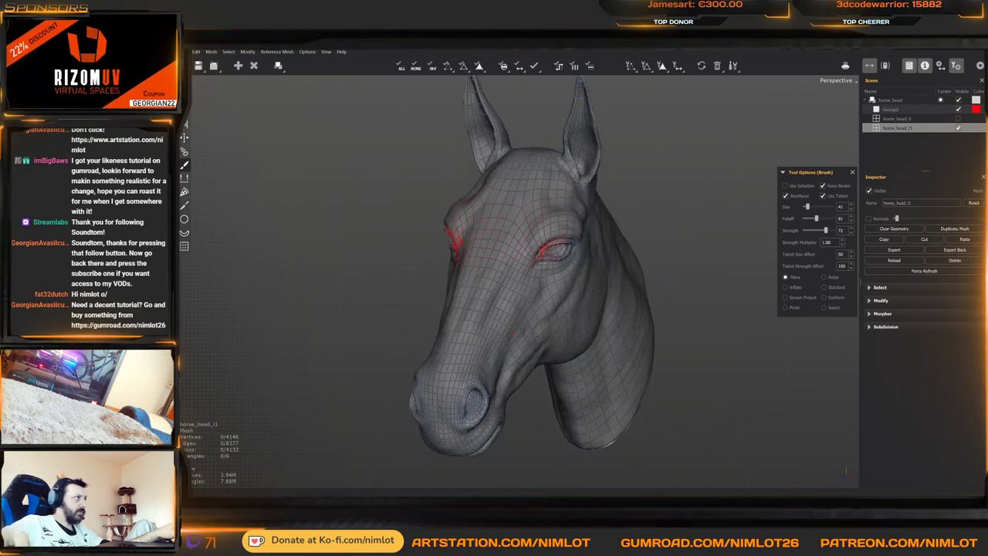
{"action": "left_click_drag", "start_coordinate": [533, 270], "coordinate": [455, 309], "text": "alt"}
{"action": "middle_click_drag", "start_coordinate": [463, 247], "coordinate": [440, 252]}
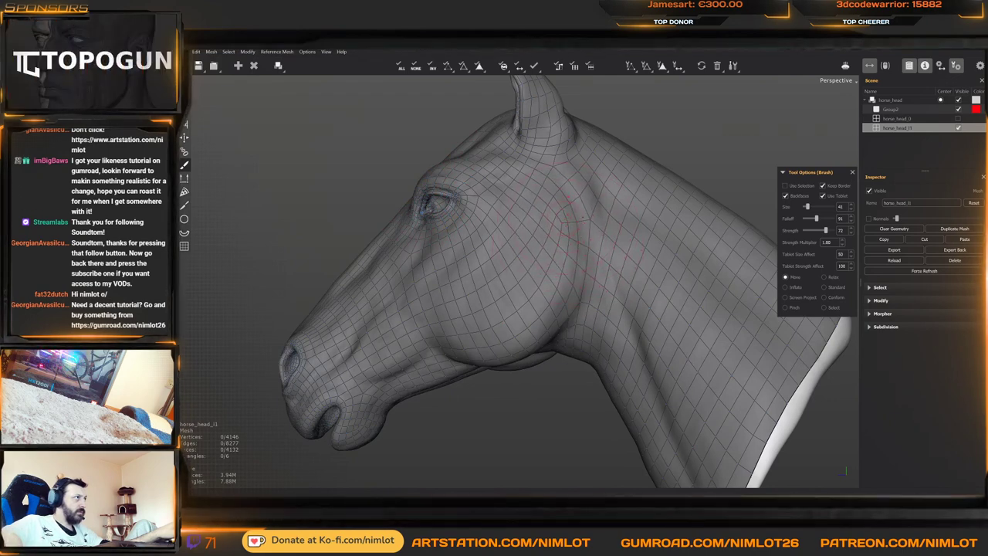
{"action": "left_click_drag", "start_coordinate": [650, 373], "coordinate": [666, 372], "text": "alt"}
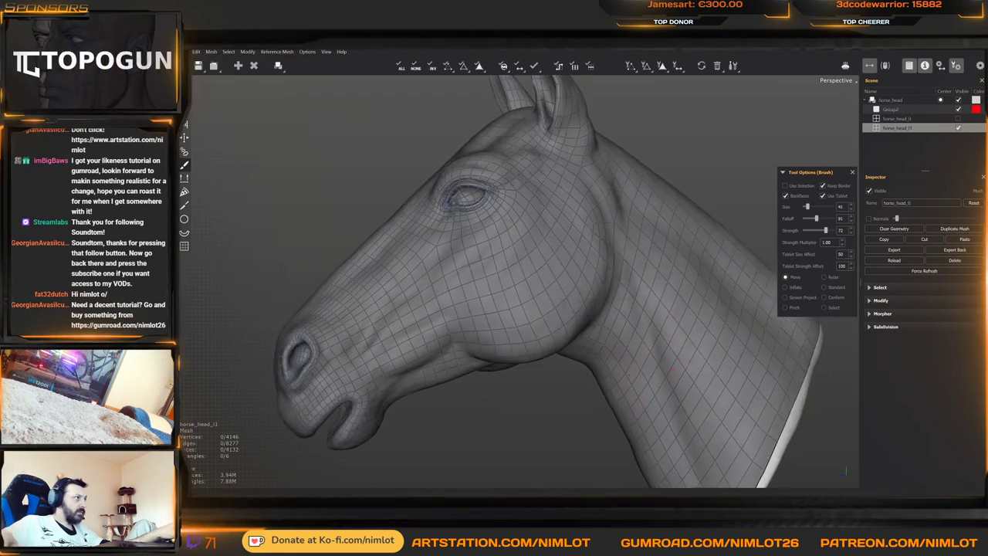
{"action": "middle_click_drag", "start_coordinate": [665, 372], "coordinate": [630, 241], "text": "alt"}
{"action": "right_click_drag", "start_coordinate": [629, 241], "coordinate": [624, 213], "text": "alt"}
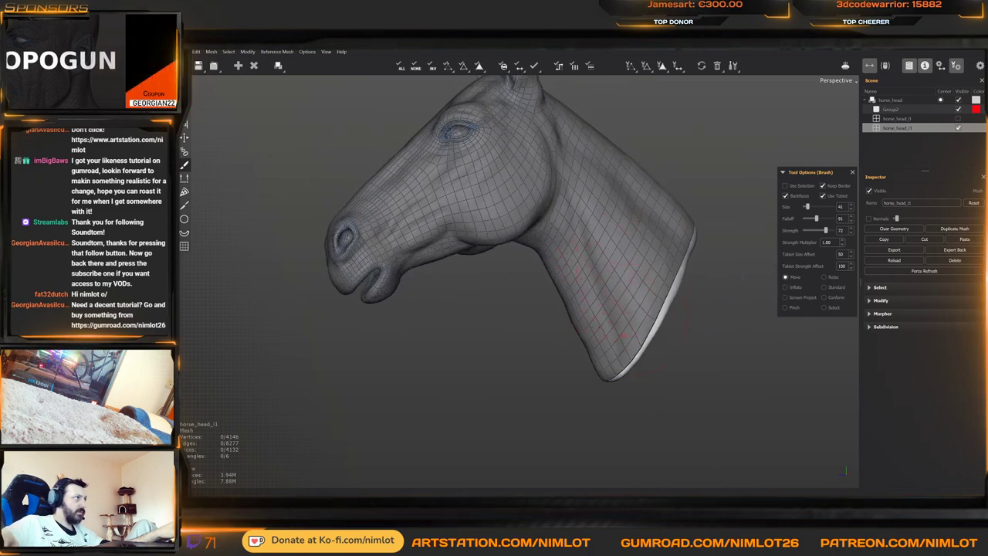
{"action": "middle_click_drag", "start_coordinate": [562, 315], "coordinate": [672, 254]}
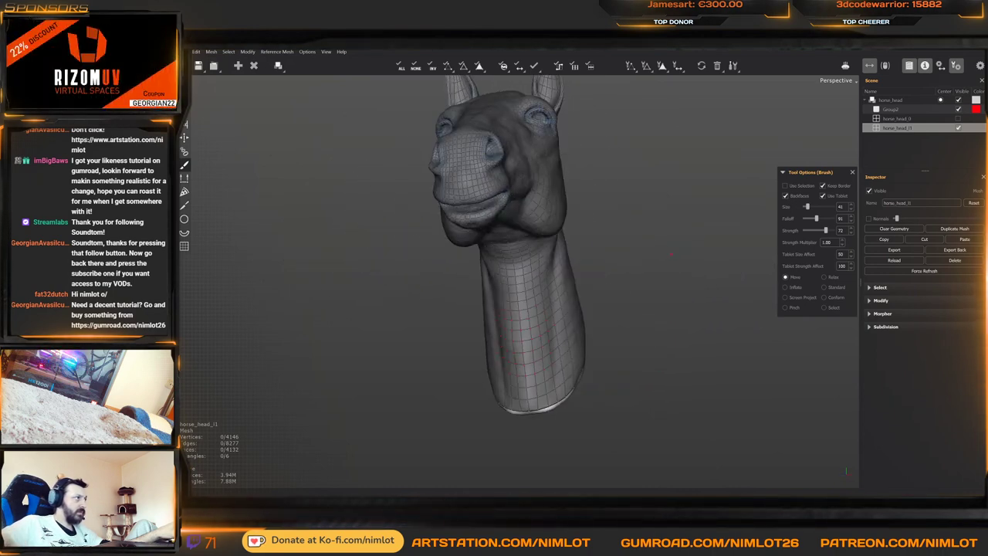
{"action": "left_click_drag", "start_coordinate": [551, 317], "coordinate": [455, 282], "text": "alt"}
{"action": "left_click_drag", "start_coordinate": [718, 297], "coordinate": [657, 327], "text": "alt"}
{"action": "key", "text": "q"}
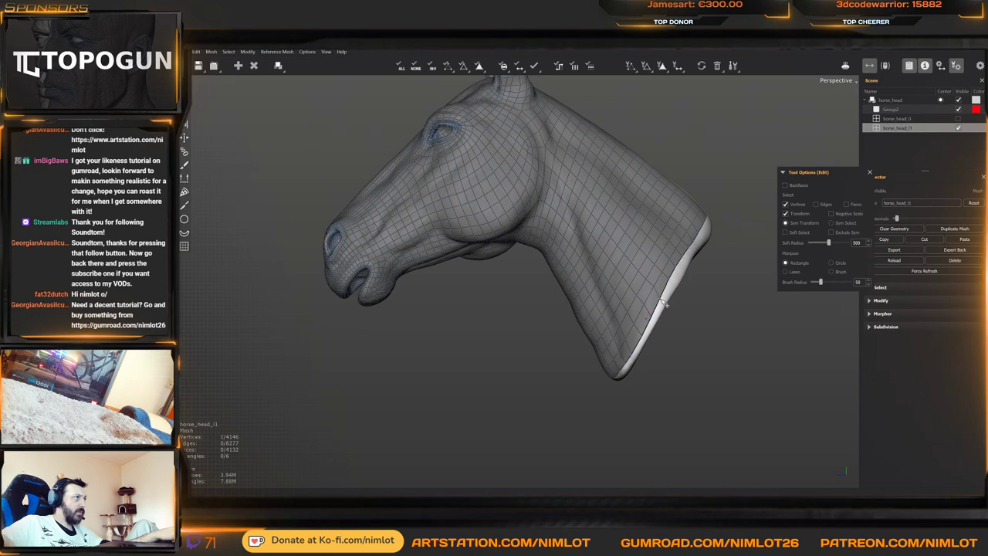
{"action": "key", "text": "b"}
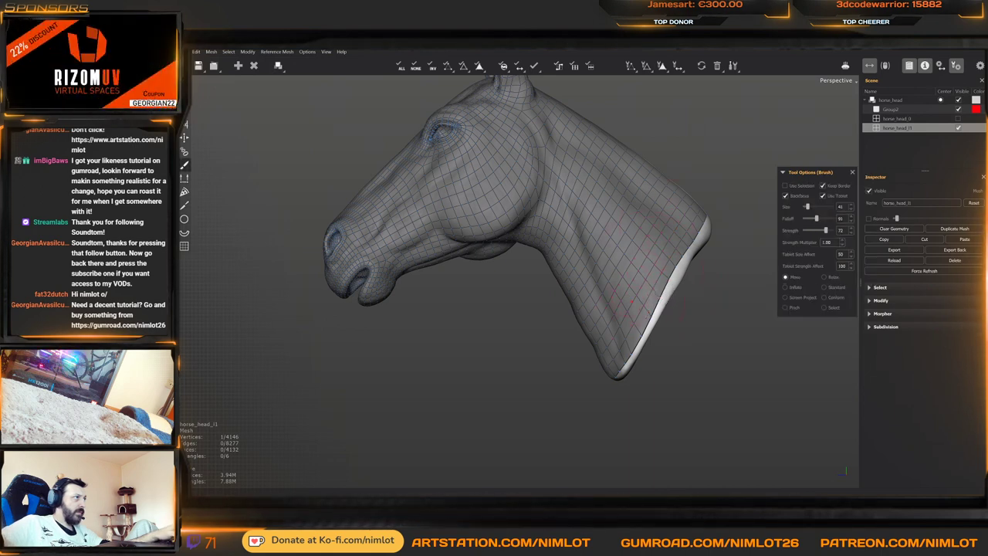
{"action": "key", "text": "q"}
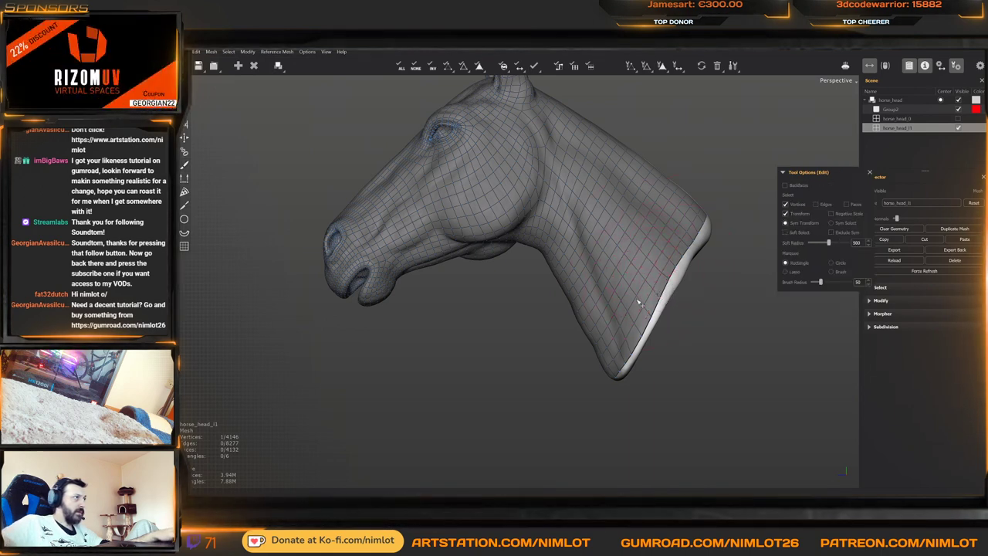
Select the ring of edges running from the muzzle across the cheek and insert a new edge loop through it
{"action": "right_click_drag", "start_coordinate": [640, 302], "coordinate": [607, 223], "text": "alt"}
{"action": "mouse_move", "coordinate": [607, 223]}
{"action": "left_mouse_down", "text": "alt"}
{"action": "mouse_move", "coordinate": [653, 283]}
{"action": "mouse_move", "coordinate": [668, 281]}
{"action": "left_mouse_up", "text": "alt"}
{"action": "middle_click_drag", "start_coordinate": [533, 266], "coordinate": [536, 327]}
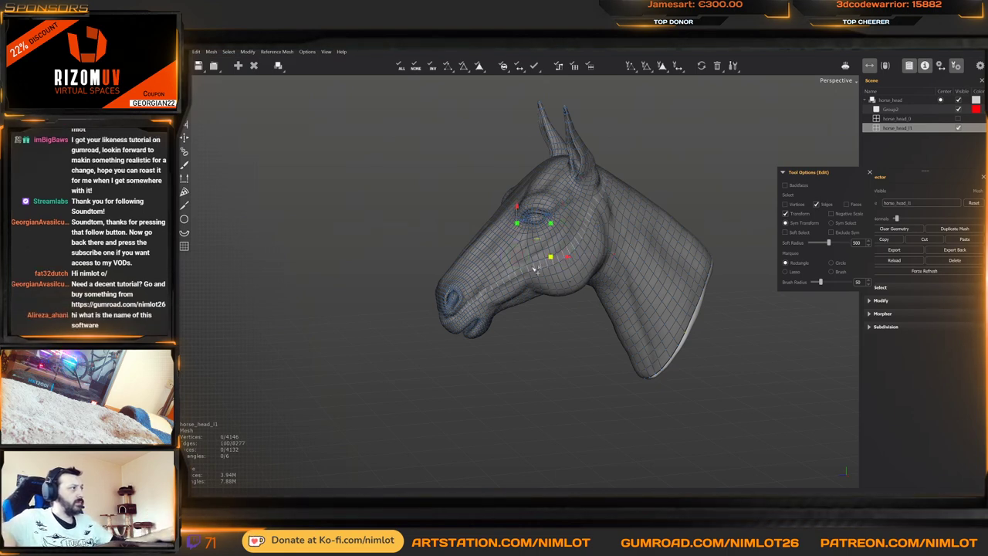
{"action": "scroll", "coordinate": [529, 290], "scroll_direction": "up", "scroll_amount": 2}
{"action": "left_click_drag", "start_coordinate": [525, 308], "coordinate": [530, 232], "text": "alt"}
{"action": "scroll", "coordinate": [508, 256], "scroll_direction": "up", "scroll_amount": 5}
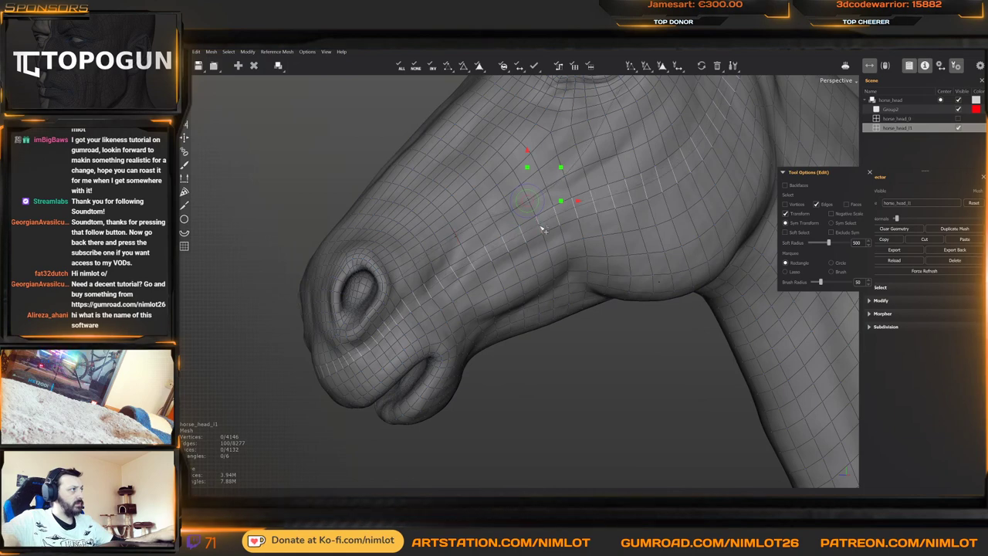
{"action": "double_click", "coordinate": [543, 230]}
{"action": "key", "text": "c"}
Examine the new edge loop along the muzzle, over the cheek and up toward the base of the ear
{"action": "mouse_move", "coordinate": [502, 278]}
{"action": "left_mouse_down", "text": "alt"}
{"action": "mouse_move", "coordinate": [445, 289]}
{"action": "mouse_move", "coordinate": [461, 284]}
{"action": "left_mouse_up", "text": "alt"}
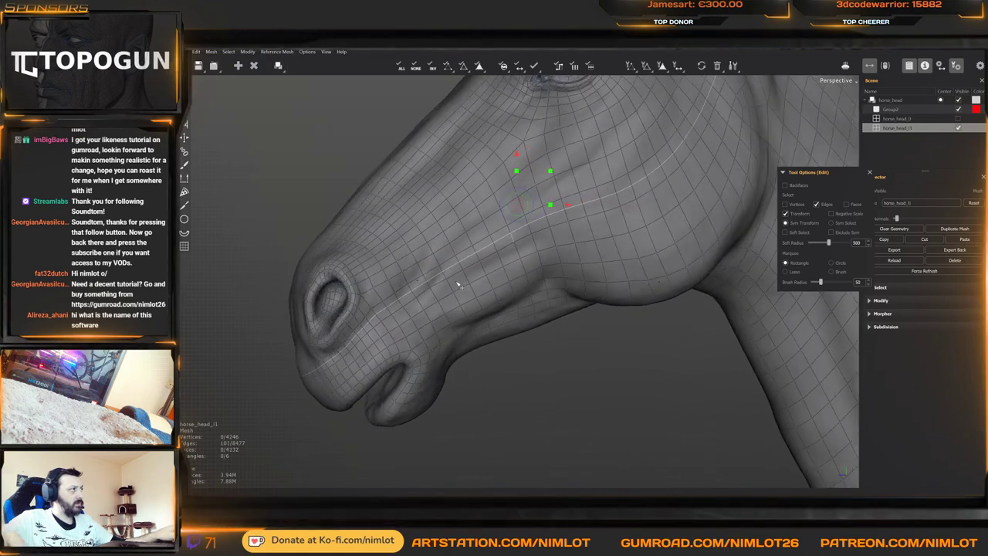
{"action": "key", "text": "b"}
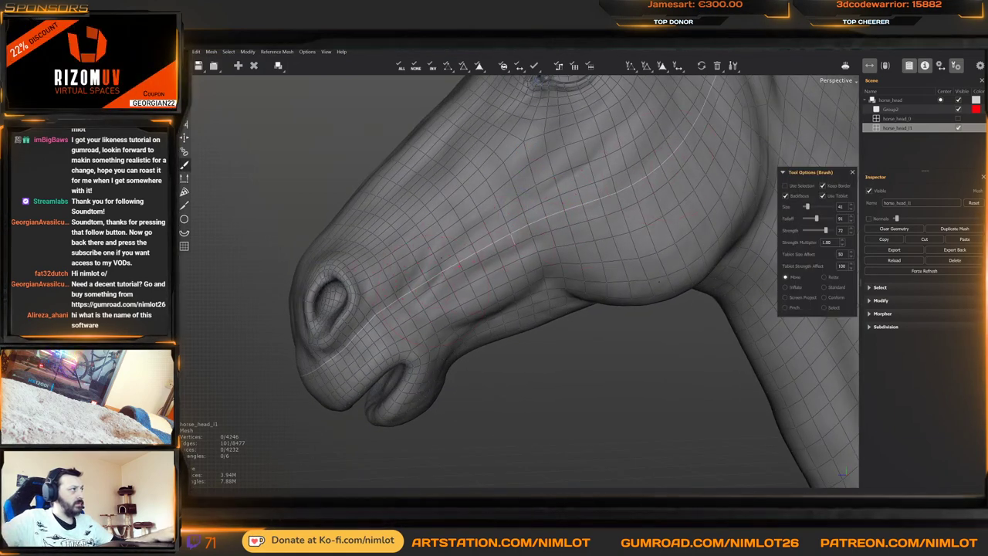
{"action": "left_click_drag", "start_coordinate": [446, 269], "coordinate": [423, 276], "text": "alt"}
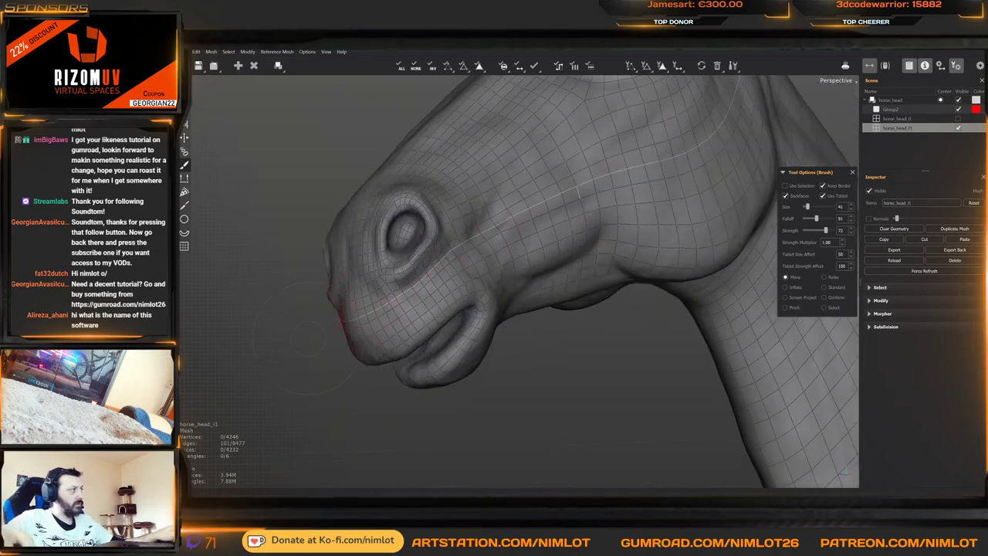
{"action": "right_click_drag", "start_coordinate": [311, 339], "coordinate": [432, 301], "text": "alt"}
{"action": "middle_click_drag", "start_coordinate": [461, 289], "coordinate": [285, 419], "text": "alt"}
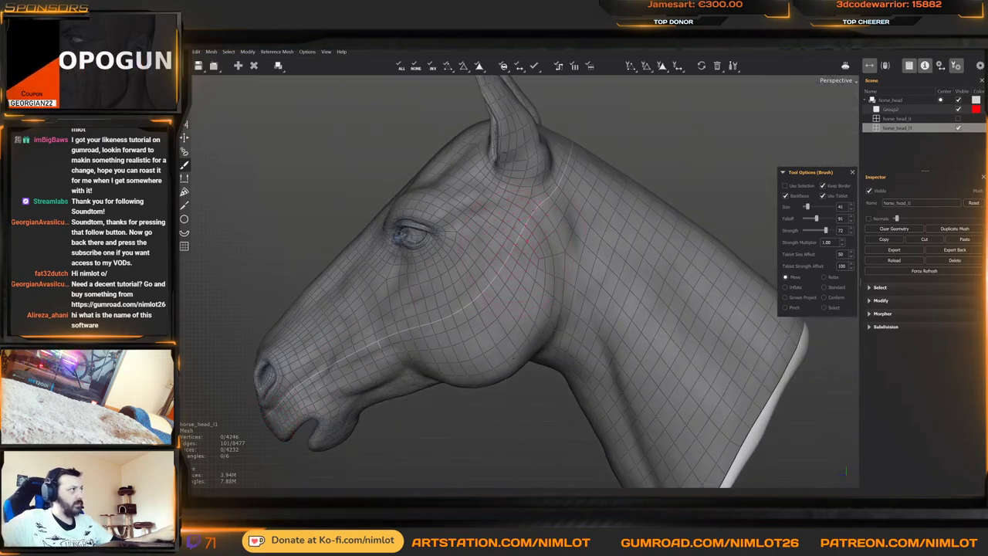
{"action": "left_click_drag", "start_coordinate": [510, 231], "coordinate": [563, 219], "text": "alt"}
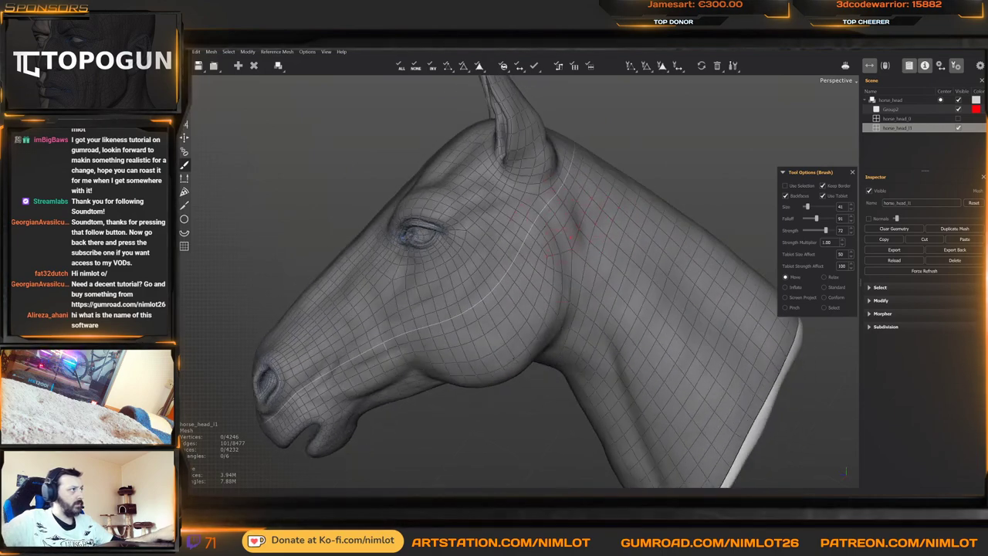
{"action": "mouse_move", "coordinate": [468, 287]}
{"action": "left_mouse_down", "text": "alt"}
{"action": "mouse_move", "coordinate": [498, 276]}
{"action": "mouse_move", "coordinate": [473, 270]}
{"action": "left_mouse_up", "text": "alt"}
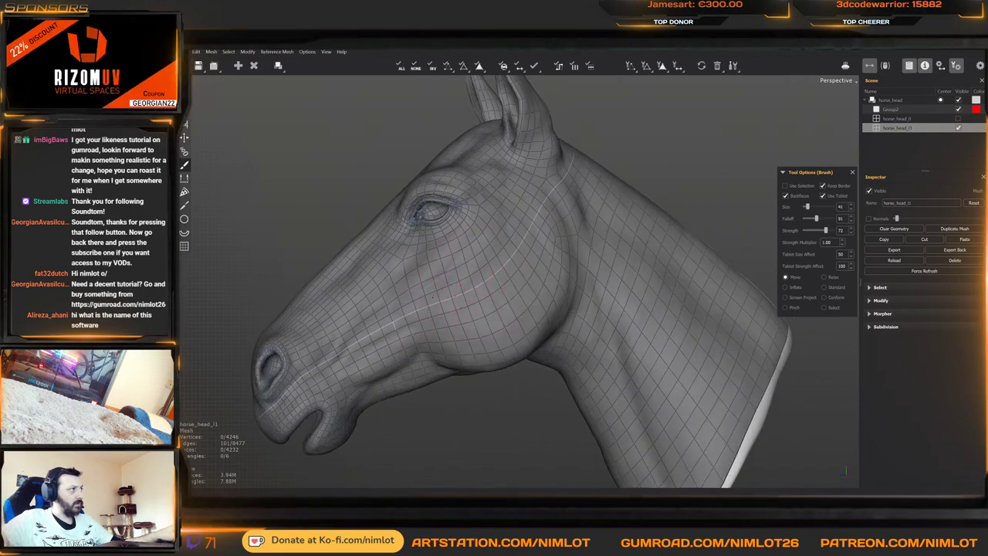
Select the neighbouring ring of edges running from the muzzle around the cheek to the neck and insert an edge loop through it
{"action": "key", "text": "w"}
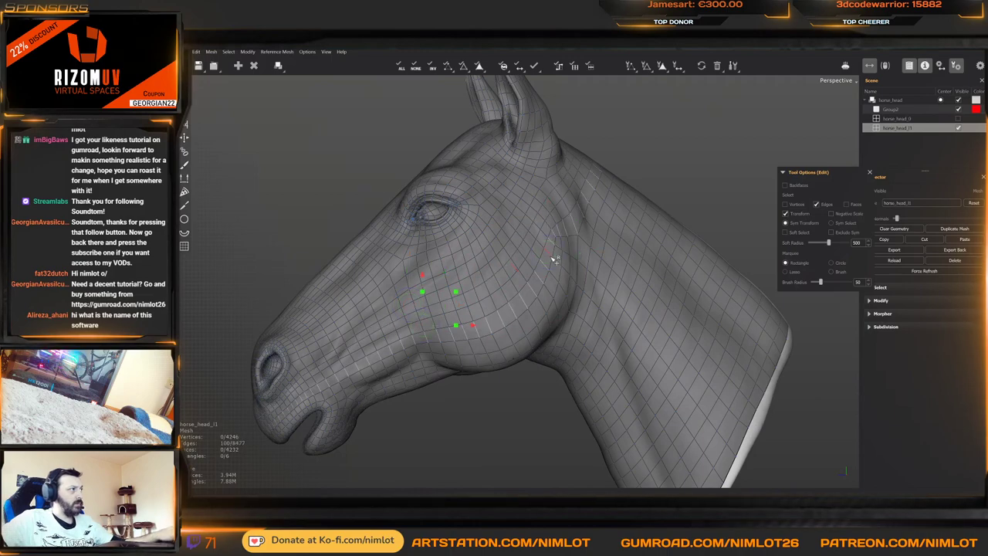
{"action": "scroll", "coordinate": [522, 307], "scroll_direction": "up", "scroll_amount": 5}
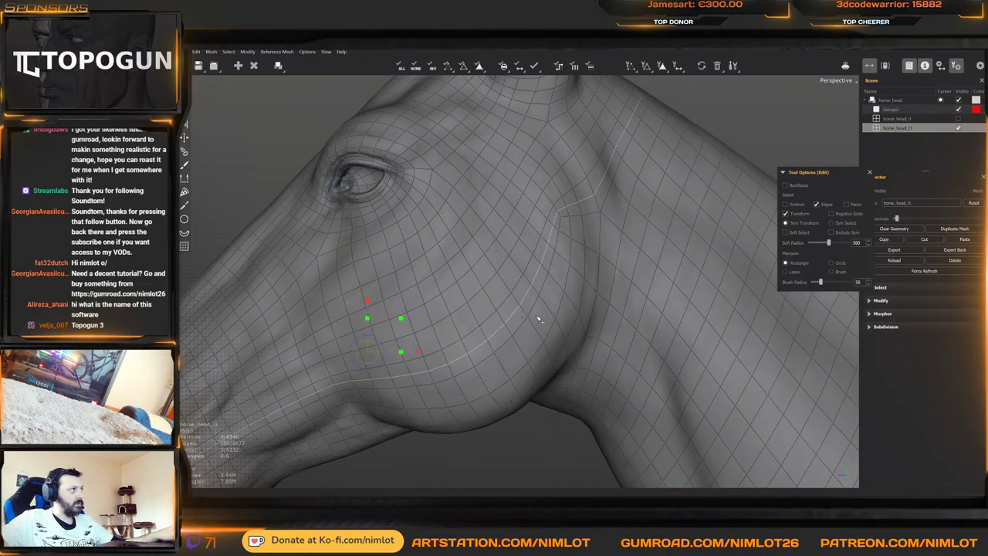
{"action": "scroll", "coordinate": [527, 302], "scroll_direction": "down", "scroll_amount": 5}
{"action": "key", "text": "b"}
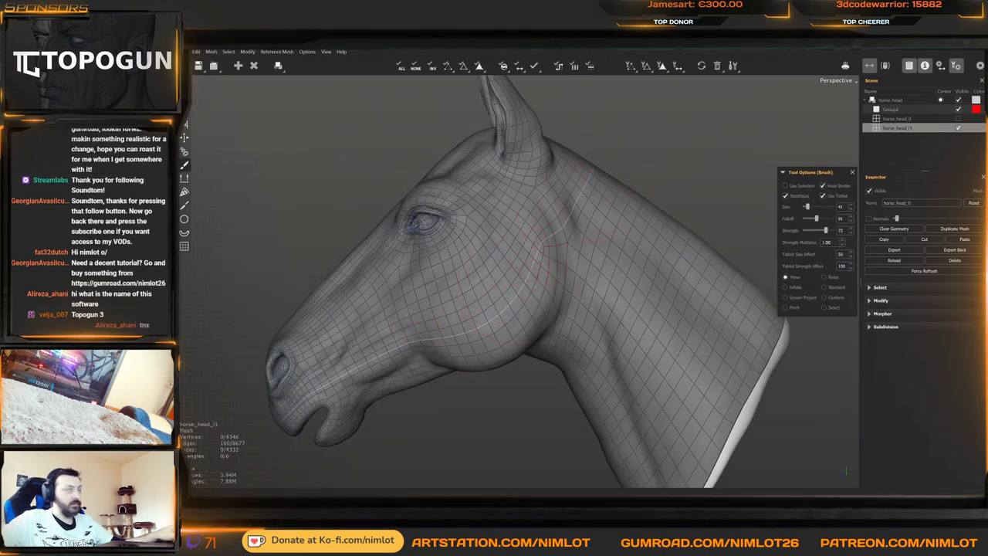
Examine the second cheek loop from the side, the muzzle and the front of the head, and clear the edge selection
{"action": "left_click_drag", "start_coordinate": [579, 216], "coordinate": [512, 294], "text": "alt"}
{"action": "right_click_drag", "start_coordinate": [550, 258], "coordinate": [648, 240]}
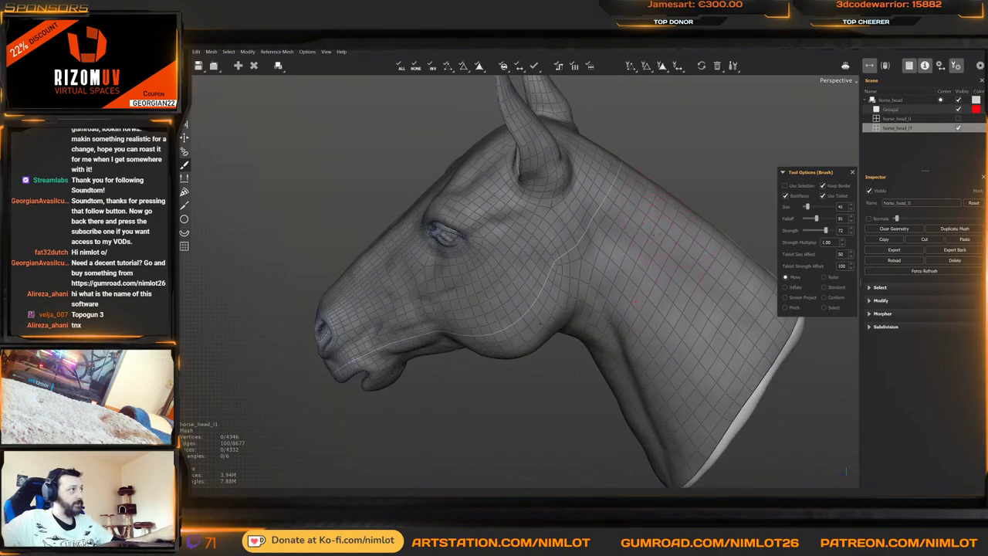
{"action": "left_click_drag", "start_coordinate": [654, 234], "coordinate": [677, 210], "text": "alt"}
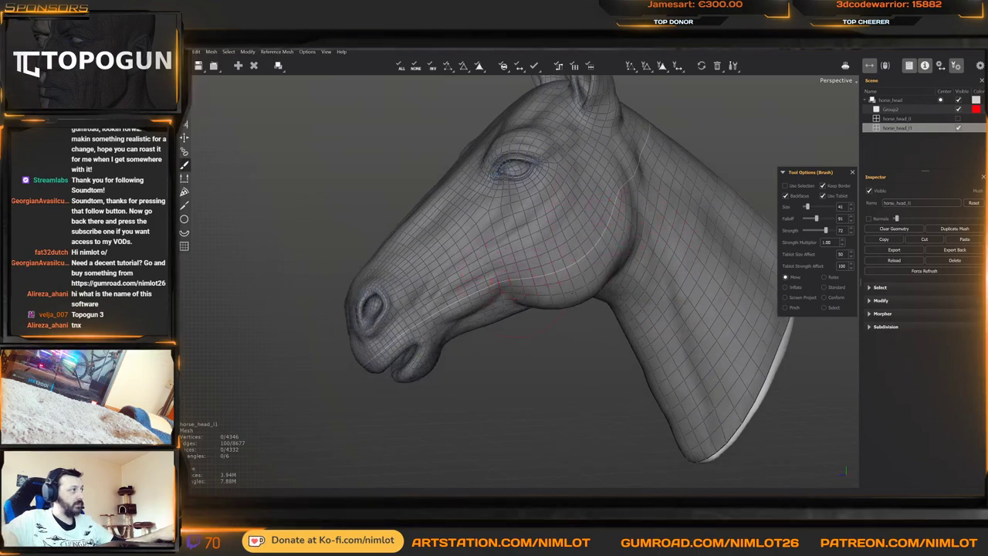
{"action": "left_click_drag", "start_coordinate": [533, 269], "coordinate": [575, 246], "text": "alt"}
{"action": "right_click_drag", "start_coordinate": [509, 270], "coordinate": [587, 270], "text": "alt"}
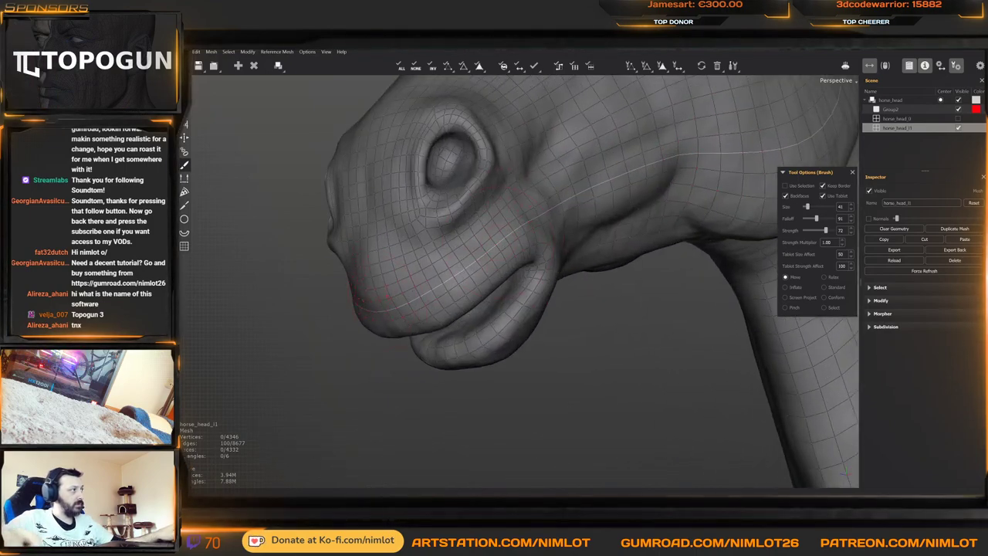
{"action": "left_click_drag", "start_coordinate": [479, 271], "coordinate": [664, 262], "text": "alt"}
{"action": "right_click_drag", "start_coordinate": [602, 271], "coordinate": [525, 270], "text": "alt"}
{"action": "left_click_drag", "start_coordinate": [571, 270], "coordinate": [494, 258], "text": "alt"}
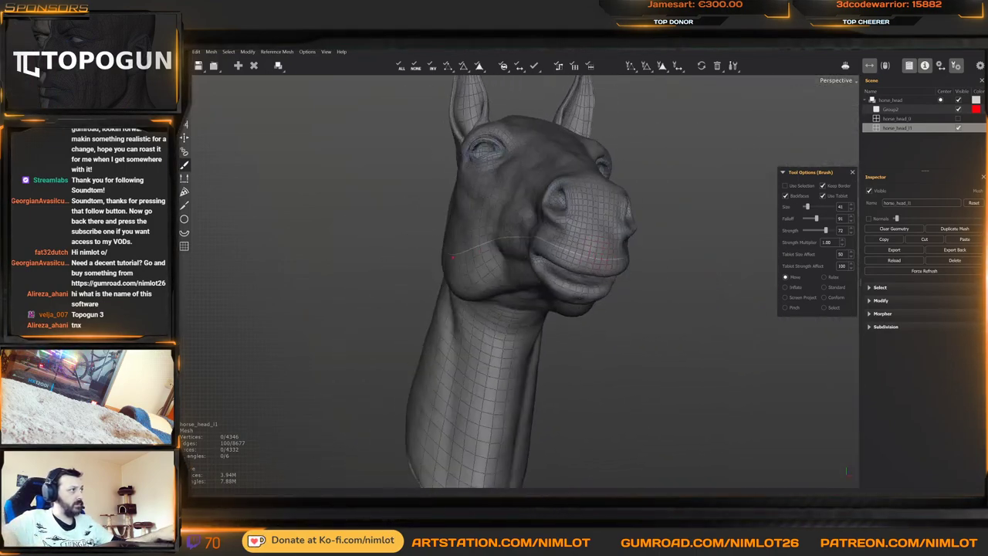
{"action": "left_click_drag", "start_coordinate": [609, 309], "coordinate": [475, 371], "text": "alt"}
{"action": "key", "text": "w"}
Examine the topology between the nostril, mouth corner and eye for areas that need more crosswise loops
{"action": "mouse_move", "coordinate": [496, 405]}
{"action": "left_mouse_down", "text": "alt"}
{"action": "mouse_move", "coordinate": [443, 353]}
{"action": "mouse_move", "coordinate": [510, 282]}
{"action": "left_mouse_up", "text": "alt"}
{"action": "right_click_drag", "start_coordinate": [509, 283], "coordinate": [579, 283], "text": "alt"}
{"action": "middle_click_drag", "start_coordinate": [434, 294], "coordinate": [551, 278], "text": "alt"}
{"action": "key", "text": "b"}
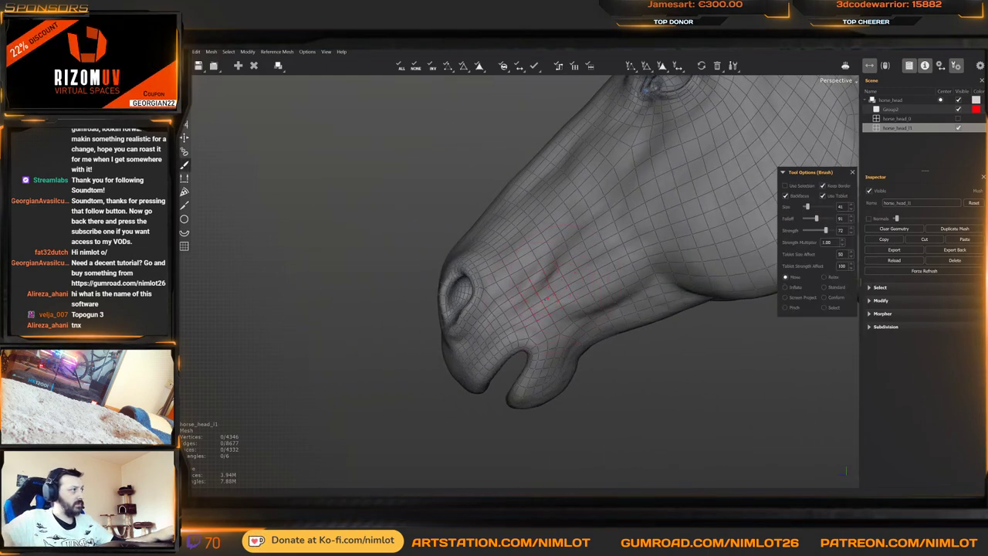
{"action": "right_click_drag", "start_coordinate": [528, 271], "coordinate": [525, 309]}
{"action": "mouse_move", "coordinate": [534, 309]}
{"action": "left_mouse_down", "text": "alt"}
{"action": "mouse_move", "coordinate": [471, 297]}
{"action": "mouse_move", "coordinate": [448, 309]}
{"action": "left_mouse_up", "text": "alt"}
{"action": "middle_click_drag", "start_coordinate": [590, 349], "coordinate": [567, 272], "text": "alt"}
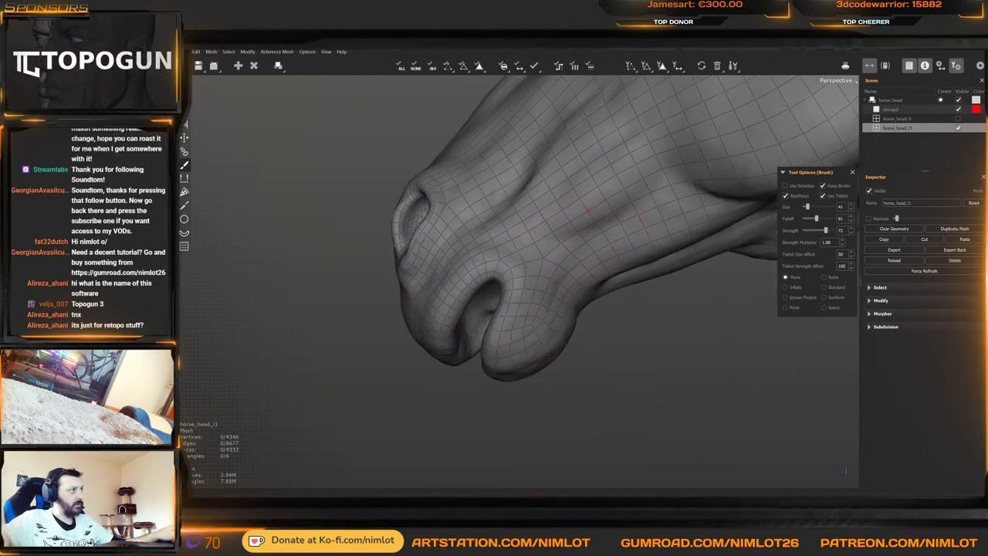
{"action": "right_click_drag", "start_coordinate": [633, 229], "coordinate": [568, 232], "text": "alt"}
{"action": "left_click_drag", "start_coordinate": [568, 232], "coordinate": [538, 226], "text": "alt"}
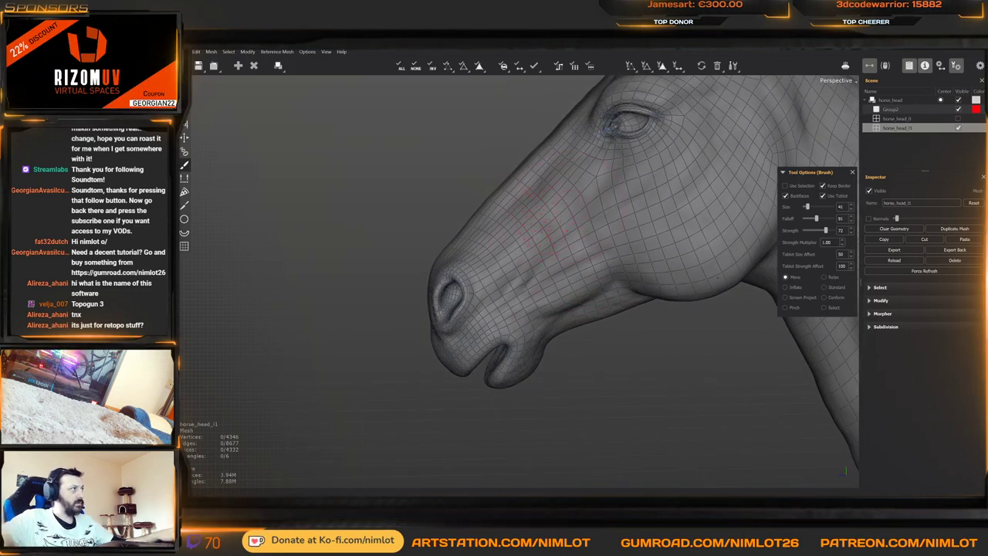
Select edge rings around the snout between the nostrils and the eyes and insert three edge loops through them
{"action": "key", "text": "w"}
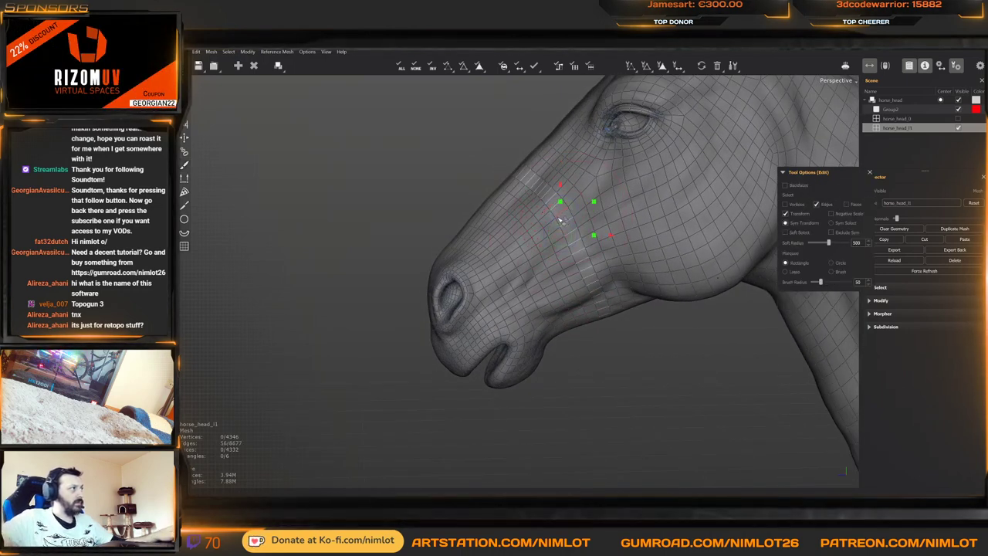
{"action": "key", "text": "c"}
{"action": "left_click", "coordinate": [534, 252]}
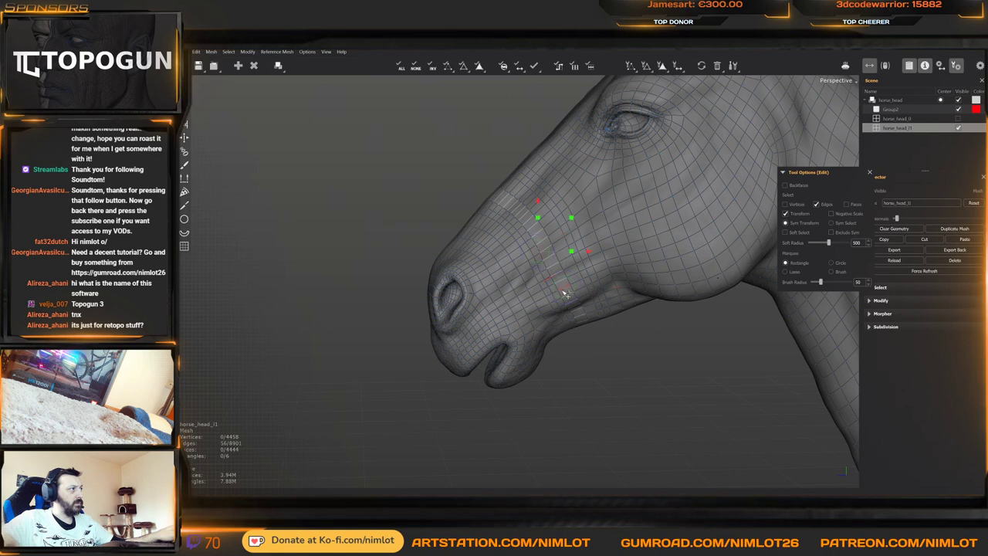
{"action": "key", "text": "c"}
{"action": "key", "text": "b"}
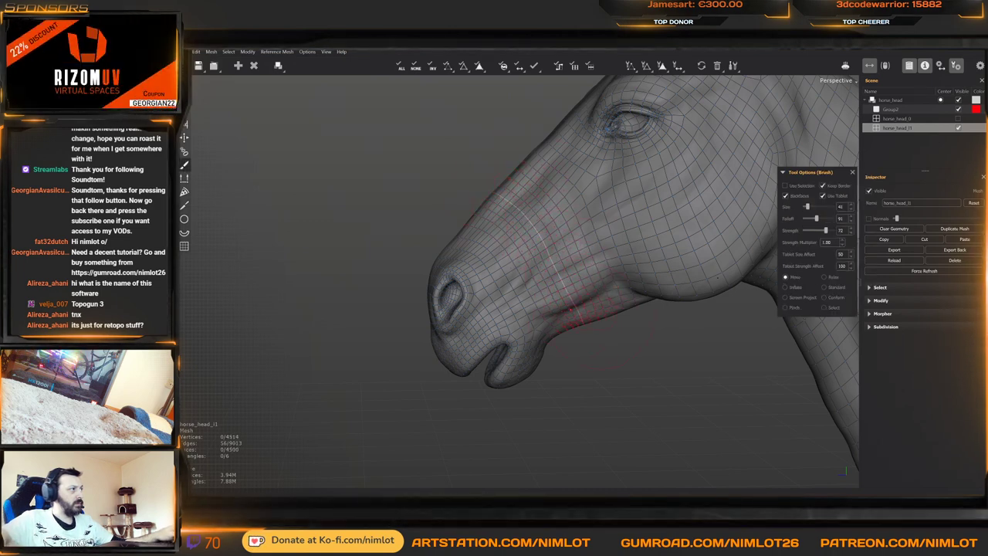
Examine the added snout loops from below and from the front, and clear the edge selection
{"action": "left_click_drag", "start_coordinate": [505, 179], "coordinate": [551, 248], "text": "alt"}
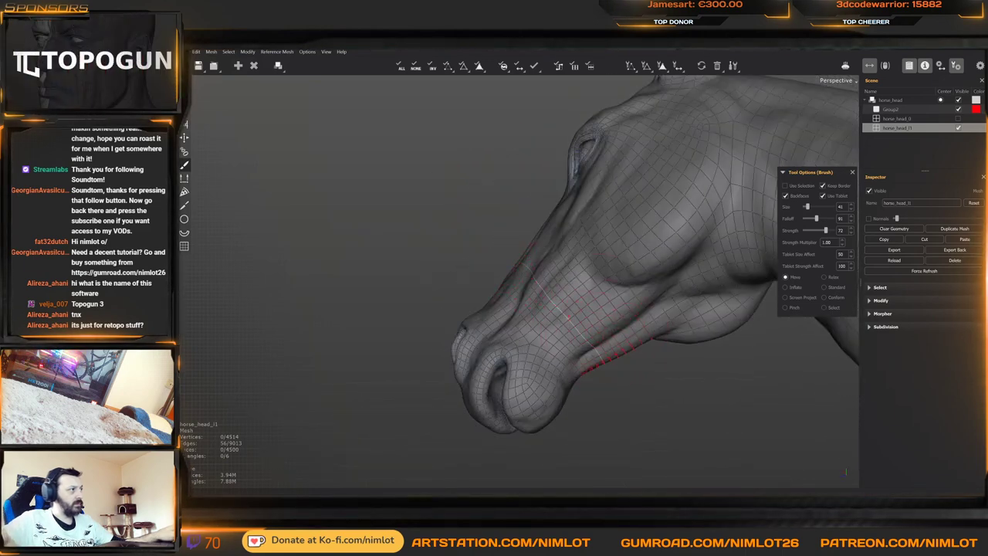
{"action": "mouse_move", "coordinate": [587, 370]}
{"action": "right_mouse_down"}
{"action": "mouse_move", "coordinate": [611, 328]}
{"action": "mouse_move", "coordinate": [629, 324]}
{"action": "mouse_move", "coordinate": [602, 247]}
{"action": "right_mouse_up"}
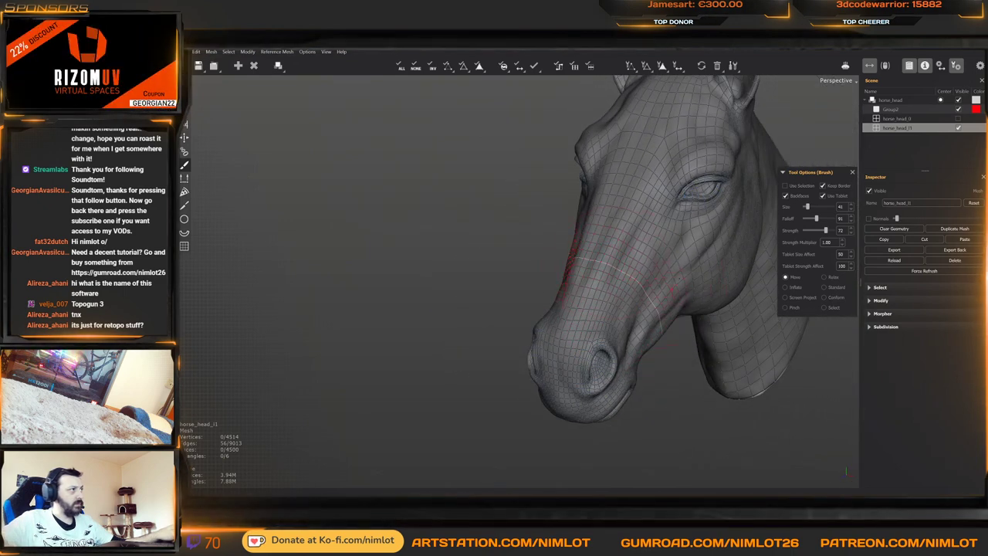
{"action": "mouse_move", "coordinate": [670, 309]}
{"action": "left_mouse_down", "text": "alt"}
{"action": "mouse_move", "coordinate": [606, 332]}
{"action": "mouse_move", "coordinate": [622, 365]}
{"action": "left_mouse_up", "text": "alt"}
{"action": "key", "text": "q"}
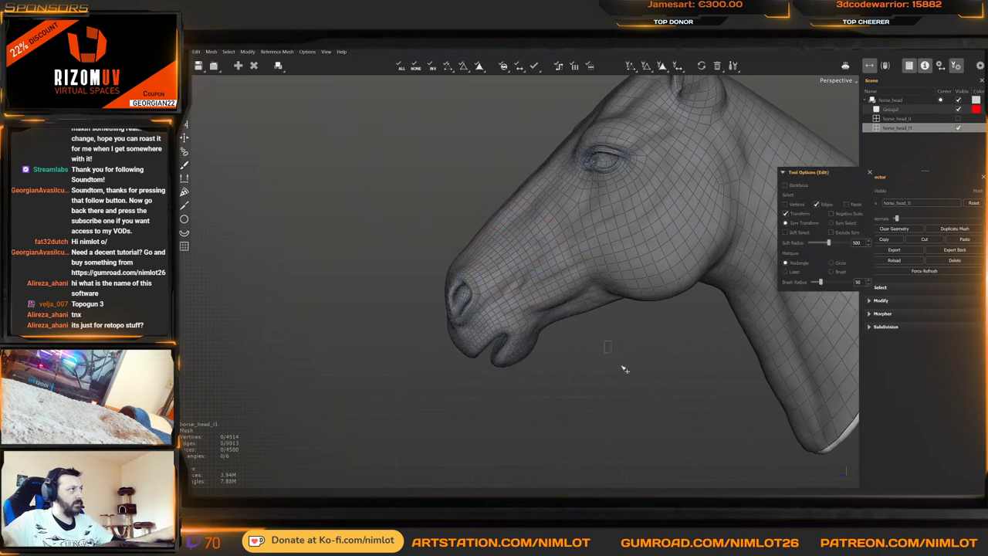
Select the ring of edges running from the lower lip along the jaw and around the cheek, and insert an edge loop through it
{"action": "right_click_drag", "start_coordinate": [625, 369], "coordinate": [606, 263]}
{"action": "scroll", "coordinate": [606, 278], "scroll_direction": "up", "scroll_amount": 3}
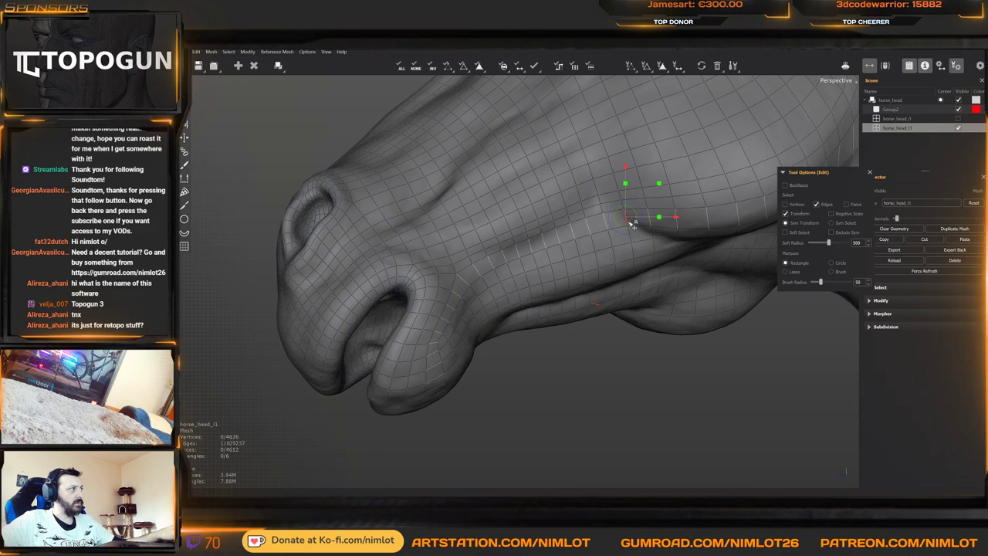
{"action": "right_click_drag", "start_coordinate": [523, 298], "coordinate": [544, 258]}
{"action": "scroll", "coordinate": [584, 174], "scroll_direction": "down", "scroll_amount": 4}
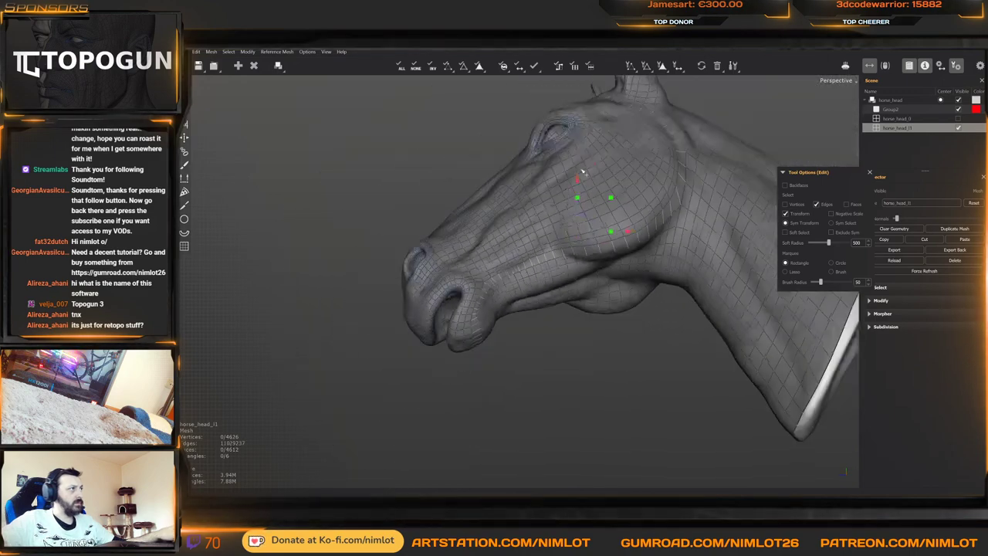
{"action": "left_click_drag", "start_coordinate": [582, 171], "coordinate": [589, 330], "text": "alt"}
{"action": "scroll", "coordinate": [591, 332], "scroll_direction": "up", "scroll_amount": 4}
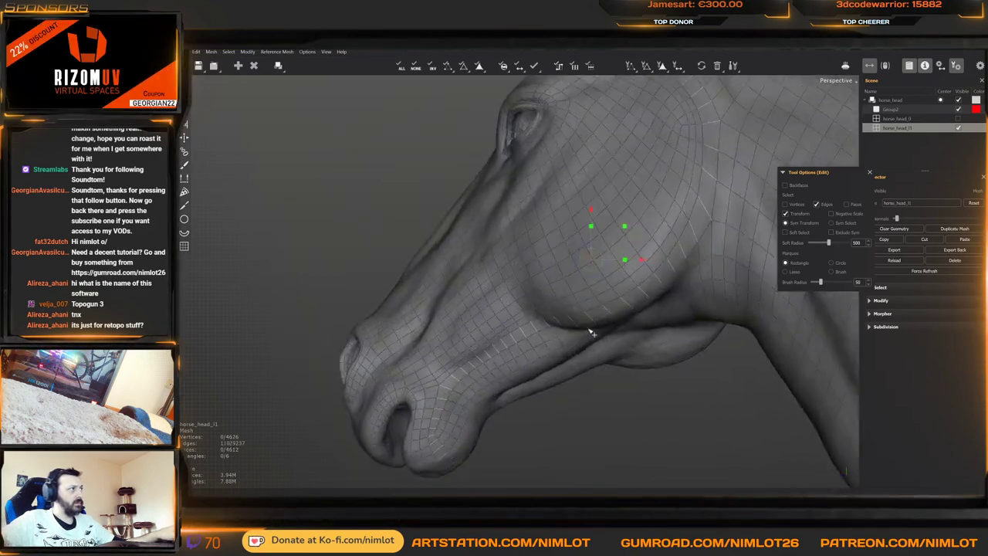
{"action": "right_click_drag", "start_coordinate": [592, 332], "coordinate": [624, 274]}
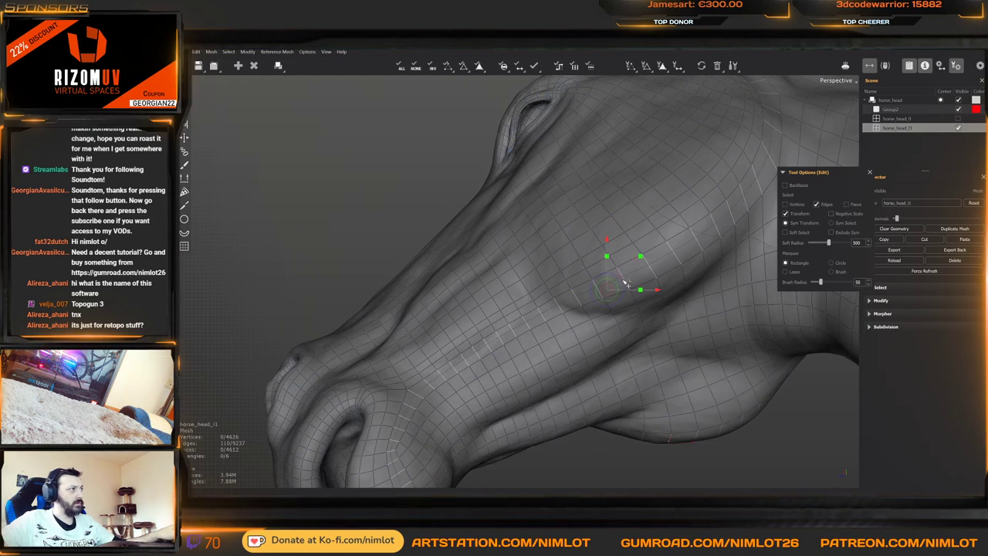
{"action": "key", "text": "b"}
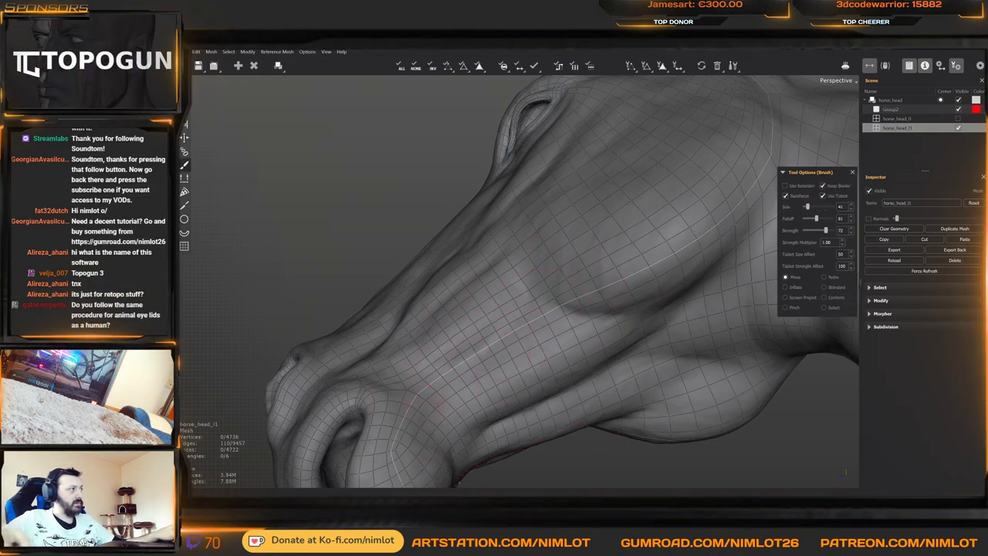
Examine the jaw loop from the lower lip over the cheek and forehead, and the overall mesh density of the head
{"action": "middle_click_drag", "start_coordinate": [564, 372], "coordinate": [605, 253]}
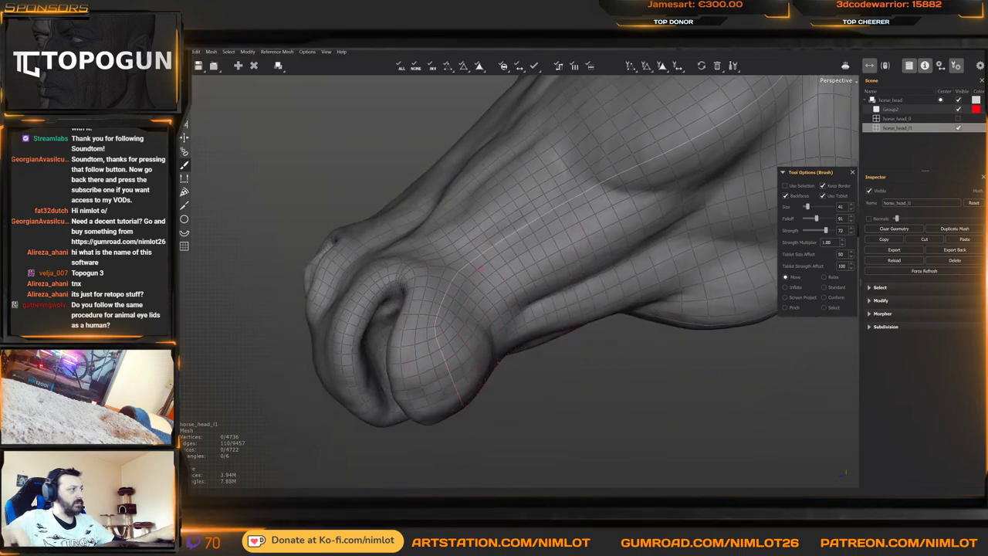
{"action": "scroll", "coordinate": [525, 282], "scroll_direction": "down", "scroll_amount": 3}
{"action": "left_click_drag", "start_coordinate": [556, 239], "coordinate": [583, 266], "text": "alt"}
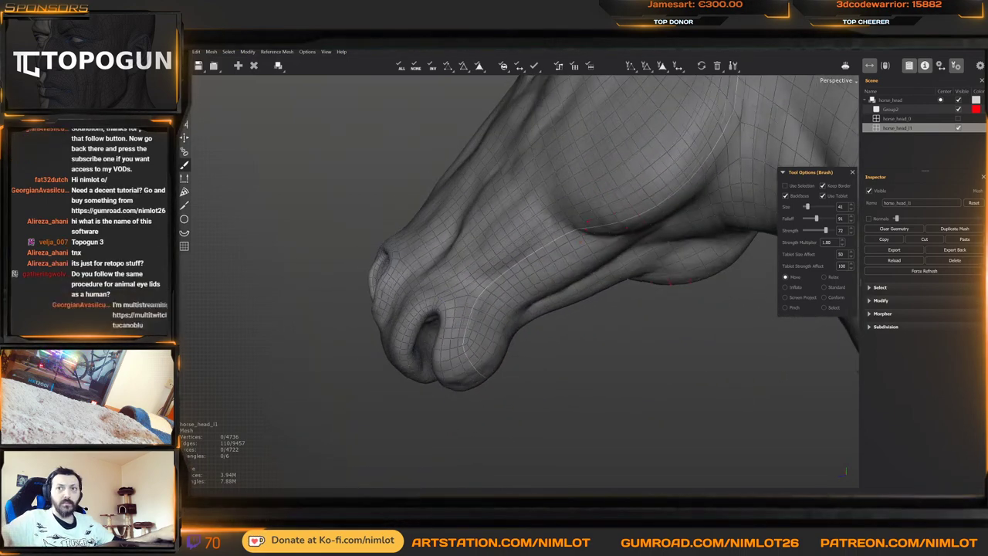
{"action": "right_click_drag", "start_coordinate": [587, 222], "coordinate": [603, 220]}
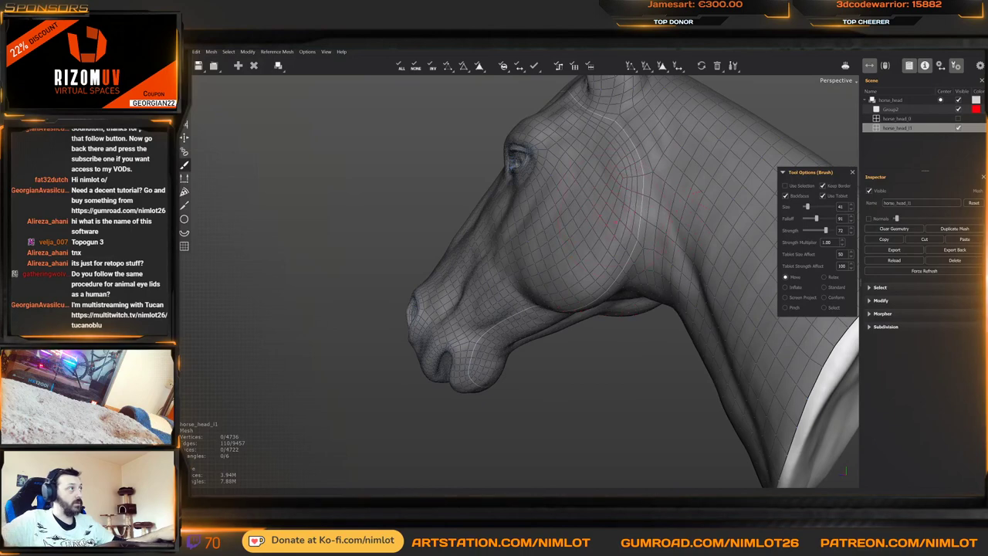
{"action": "left_click_drag", "start_coordinate": [610, 169], "coordinate": [639, 194], "text": "alt"}
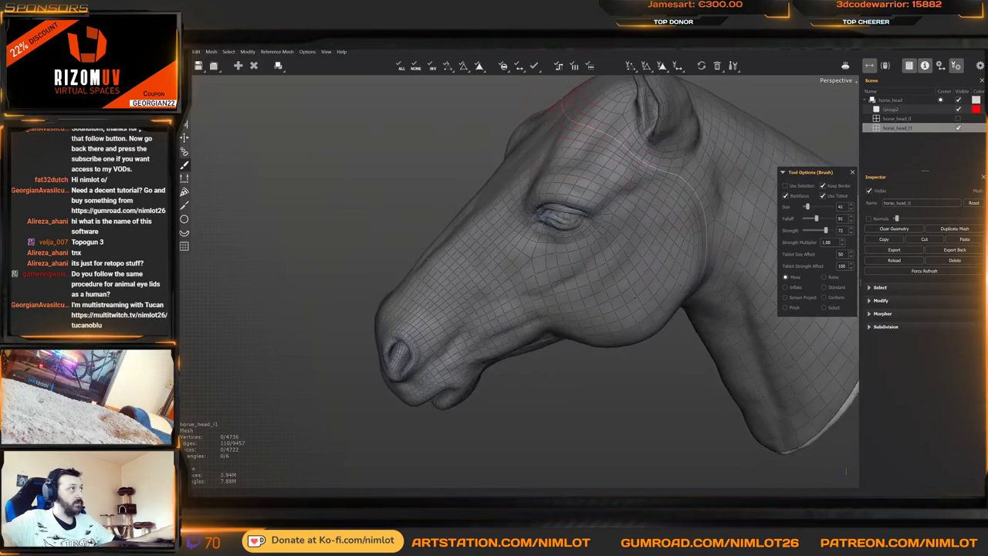
{"action": "scroll", "coordinate": [662, 200], "scroll_direction": "down", "scroll_amount": 3}
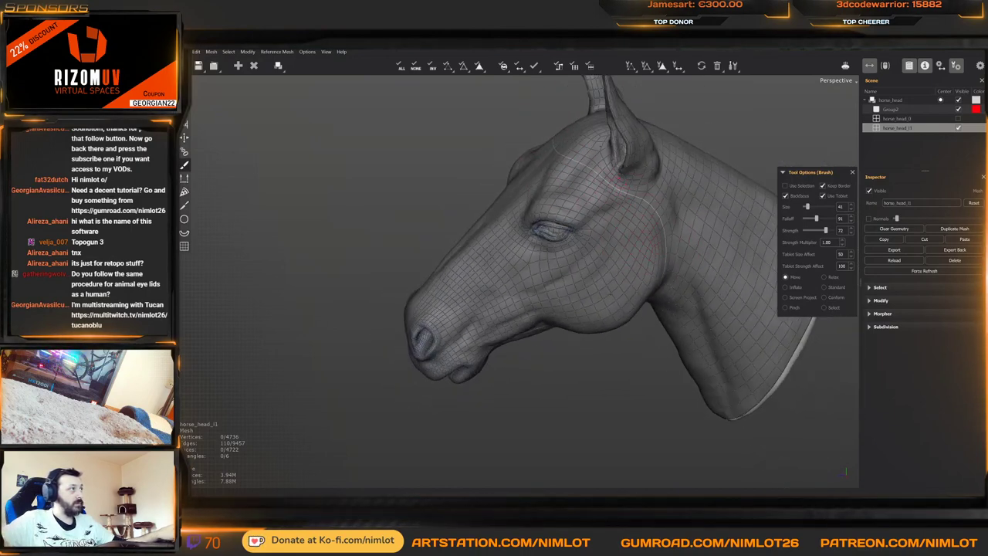
{"action": "left_click_drag", "start_coordinate": [471, 207], "coordinate": [551, 209], "text": "alt"}
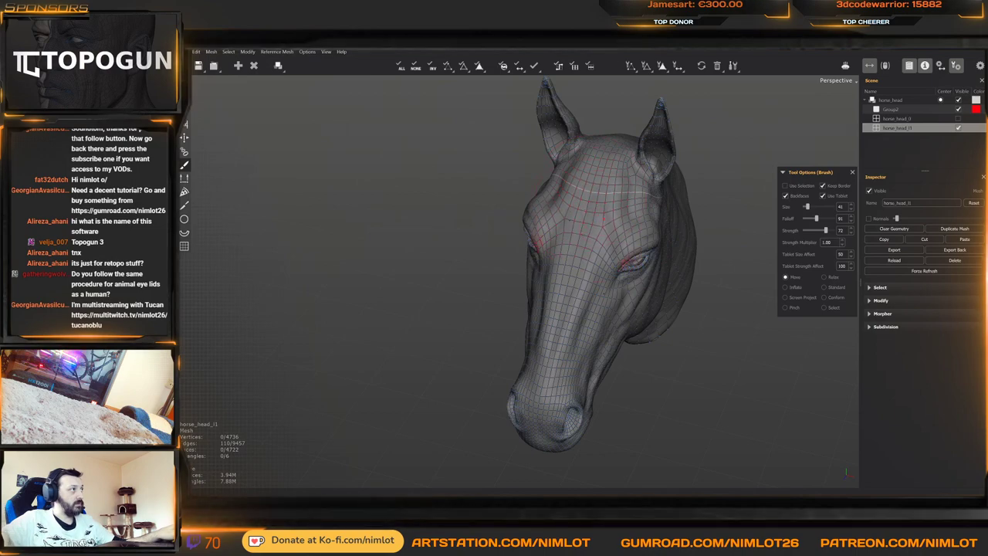
{"action": "left_click_drag", "start_coordinate": [604, 294], "coordinate": [533, 296], "text": "alt"}
{"action": "right_click_drag", "start_coordinate": [532, 297], "coordinate": [667, 302], "text": "alt"}
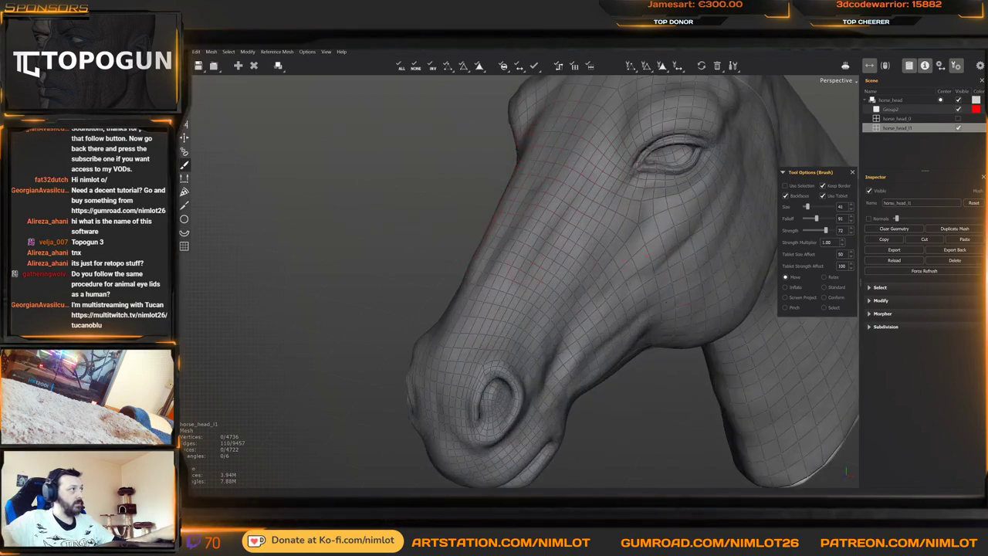
{"action": "left_click_drag", "start_coordinate": [653, 266], "coordinate": [606, 258], "text": "alt"}
{"action": "right_click_drag", "start_coordinate": [606, 259], "coordinate": [611, 220], "text": "alt"}
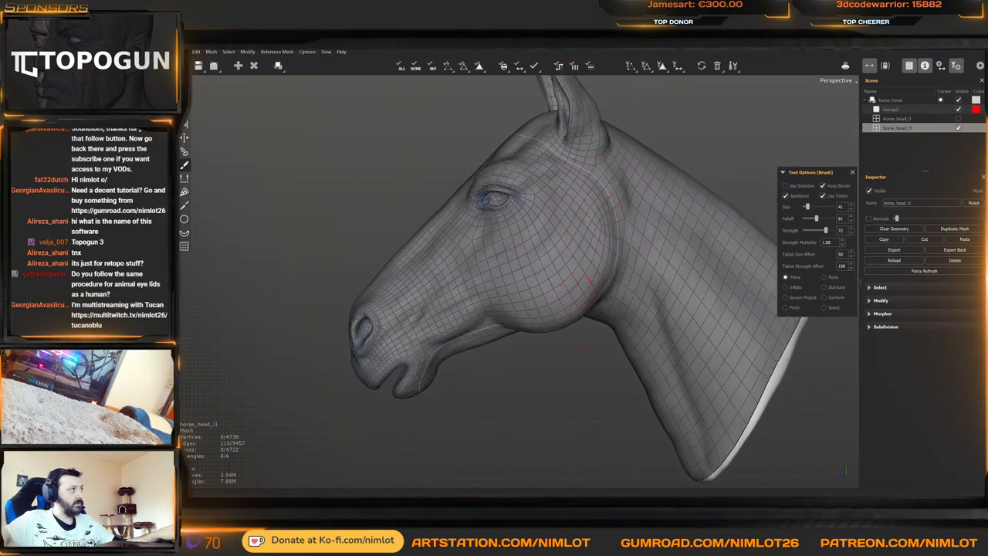
Switch from the Brush tool to the Edit tool, clear the edge selection, and check the head from below and from the side
{"action": "left_click_drag", "start_coordinate": [554, 272], "coordinate": [547, 209], "text": "alt"}
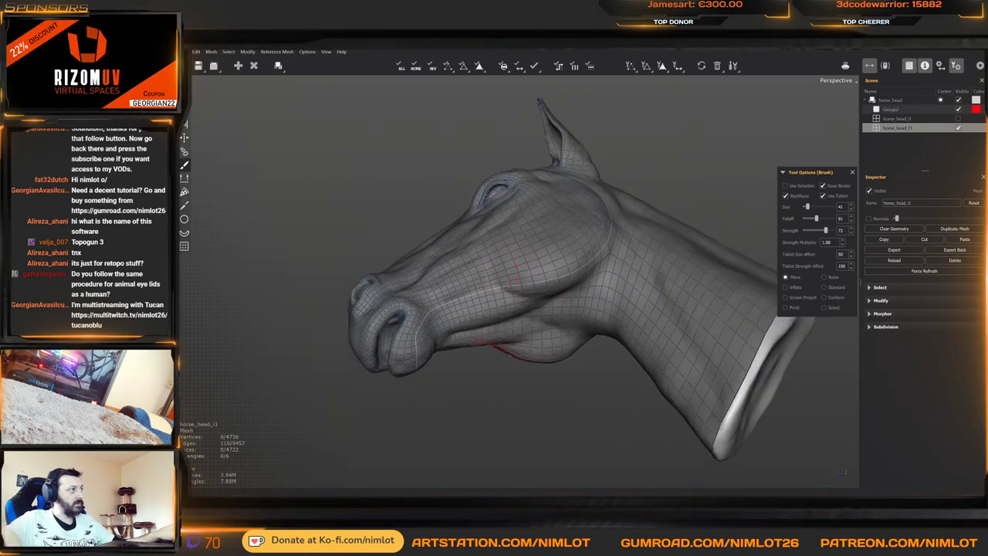
{"action": "key", "text": "w"}
{"action": "left_click", "coordinate": [703, 178]}
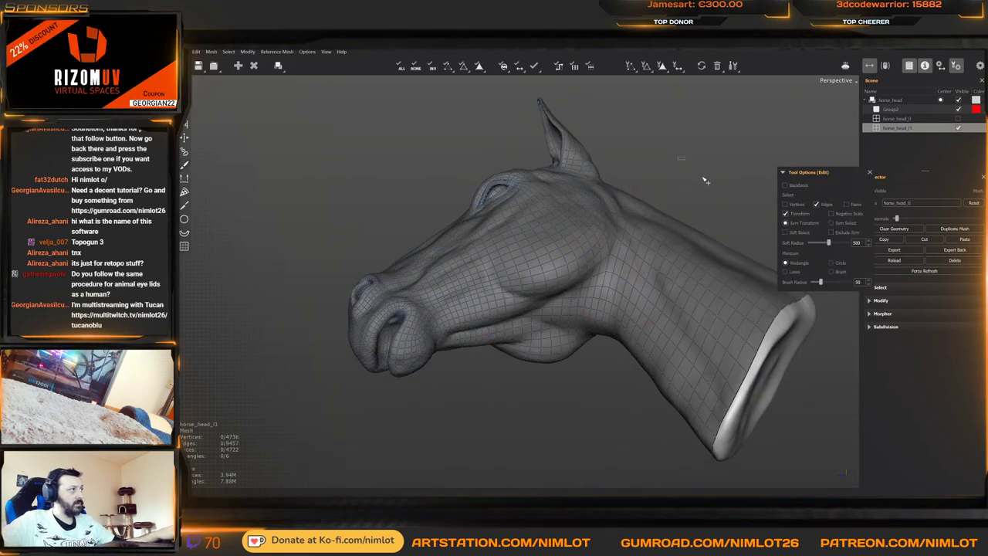
{"action": "left_click_drag", "start_coordinate": [703, 178], "coordinate": [681, 258], "text": "alt"}
{"action": "right_click_drag", "start_coordinate": [681, 258], "coordinate": [624, 223], "text": "alt"}
{"action": "left_click_drag", "start_coordinate": [625, 223], "coordinate": [694, 232], "text": "alt"}
{"action": "right_click_drag", "start_coordinate": [694, 233], "coordinate": [688, 193]}
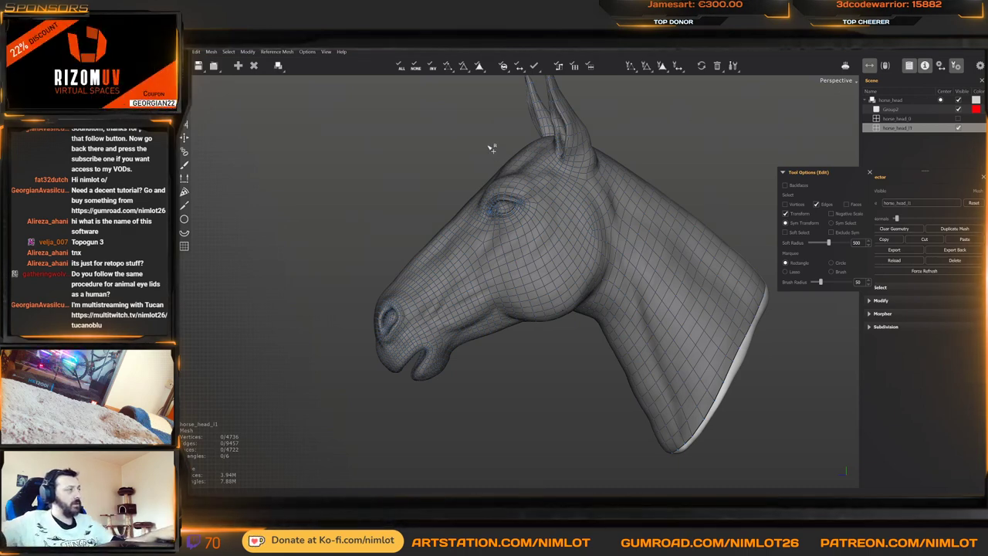
Examine the edge flow around the eye, including the eyelids, both corners and brow, from several close angles
{"action": "right_click_drag", "start_coordinate": [490, 147], "coordinate": [507, 192], "text": "alt"}
{"action": "middle_click_drag", "start_coordinate": [508, 192], "coordinate": [529, 254], "text": "alt"}
{"action": "left_click_drag", "start_coordinate": [529, 254], "coordinate": [557, 233], "text": "alt"}
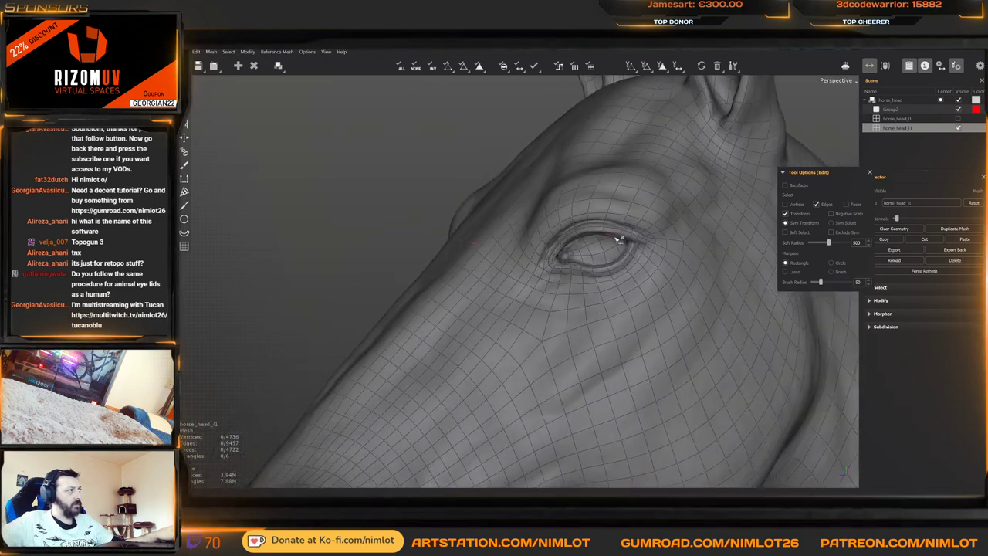
{"action": "scroll", "coordinate": [619, 240], "scroll_direction": "up", "scroll_amount": 3}
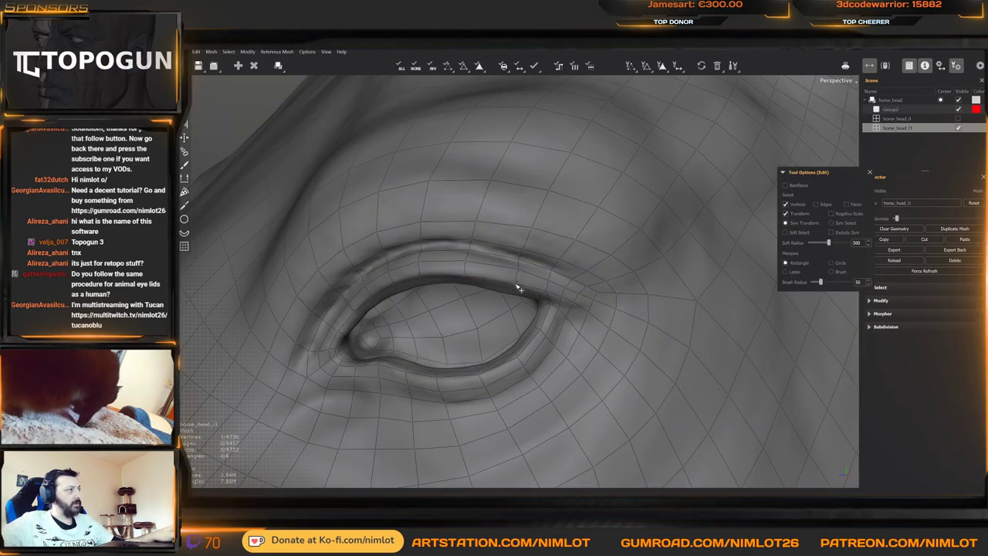
{"action": "middle_click_drag", "start_coordinate": [517, 287], "coordinate": [437, 270]}
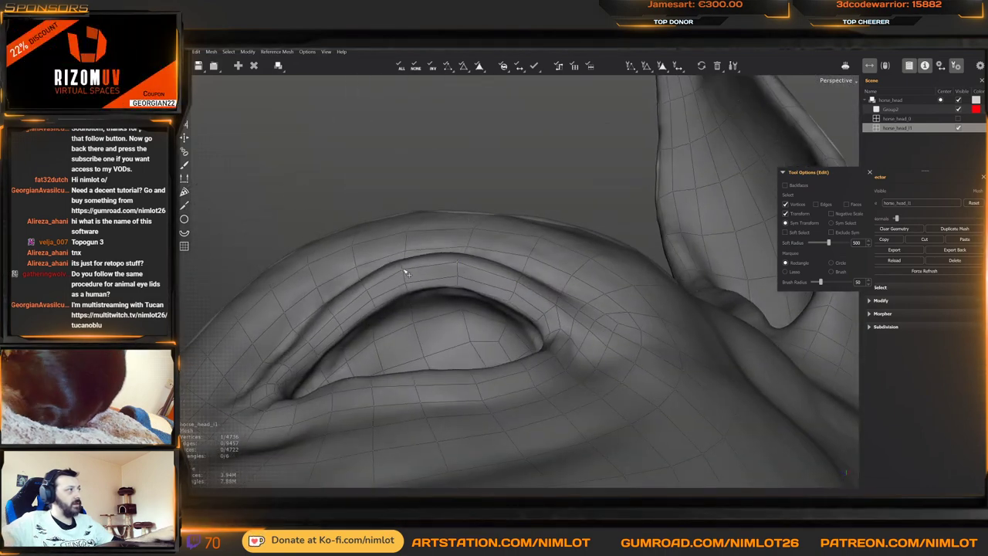
{"action": "middle_click_drag", "start_coordinate": [360, 287], "coordinate": [533, 268]}
{"action": "scroll", "coordinate": [496, 260], "scroll_direction": "down", "scroll_amount": 3}
{"action": "scroll", "coordinate": [470, 273], "scroll_direction": "up", "scroll_amount": 5}
{"action": "middle_click_drag", "start_coordinate": [470, 273], "coordinate": [390, 275]}
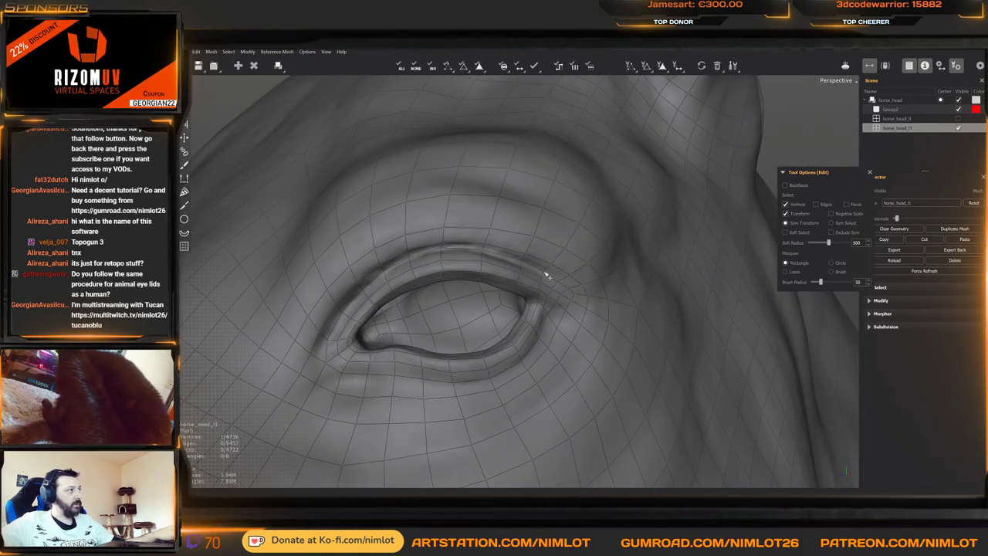
{"action": "middle_click_drag", "start_coordinate": [545, 276], "coordinate": [446, 262]}
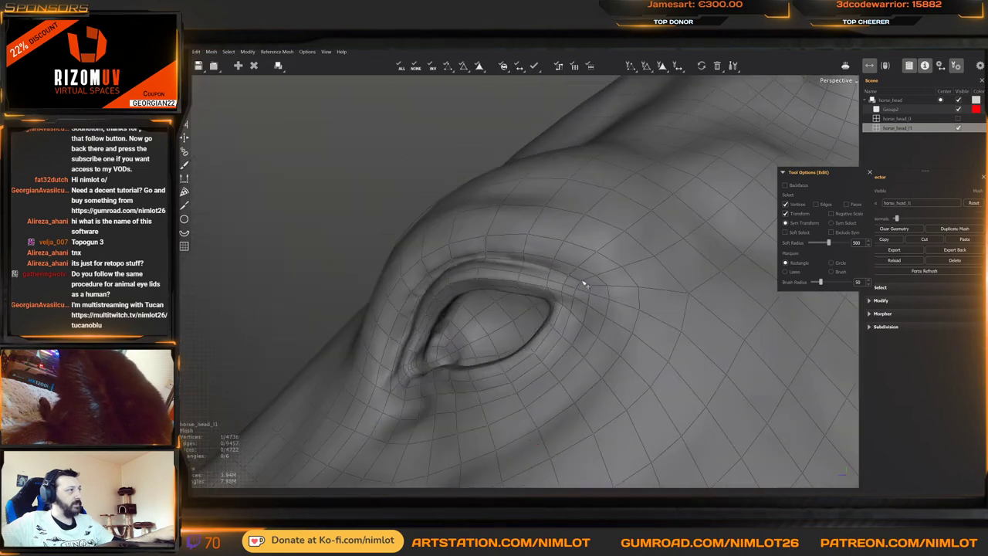
{"action": "middle_click_drag", "start_coordinate": [585, 284], "coordinate": [516, 290]}
{"action": "scroll", "coordinate": [522, 280], "scroll_direction": "down", "scroll_amount": 6}
{"action": "scroll", "coordinate": [452, 256], "scroll_direction": "up", "scroll_amount": 4}
{"action": "scroll", "coordinate": [516, 290], "scroll_direction": "up", "scroll_amount": 4}
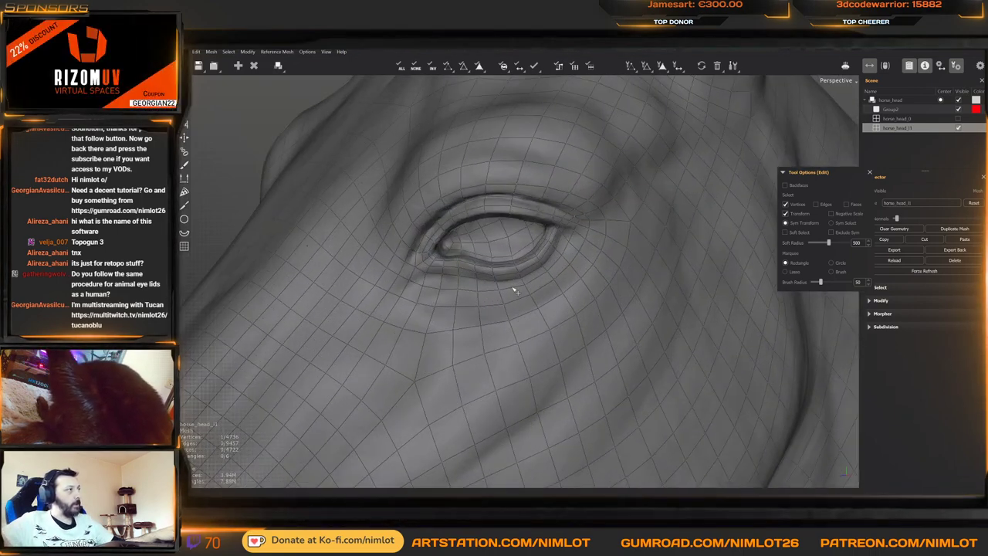
{"action": "scroll", "coordinate": [488, 286], "scroll_direction": "down", "scroll_amount": 5}
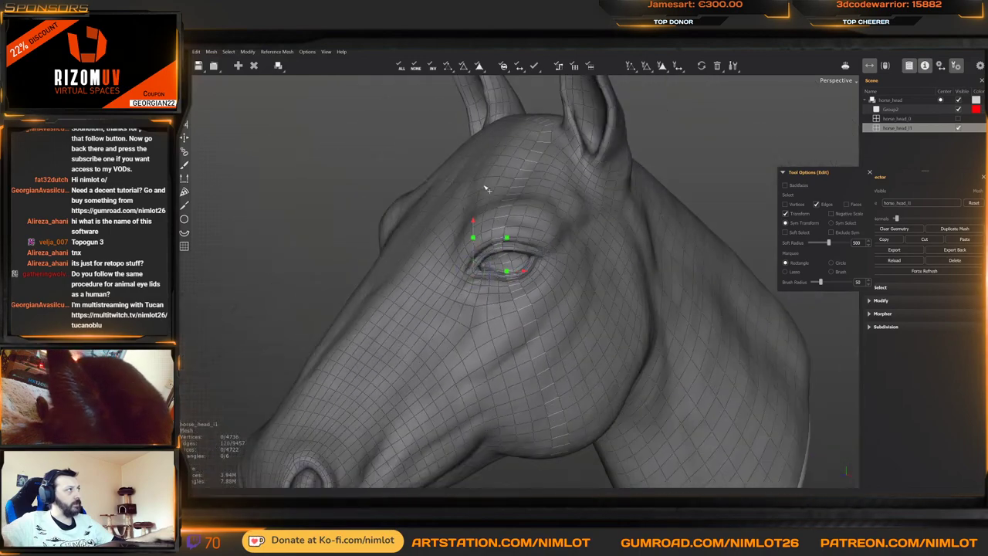
Inspect the edges running over the forehead and eye area up close, and clear the resulting edge selection
{"action": "middle_click_drag", "start_coordinate": [488, 286], "coordinate": [519, 188]}
{"action": "scroll", "coordinate": [503, 275], "scroll_direction": "up", "scroll_amount": 5}
{"action": "left_click", "coordinate": [519, 191]}
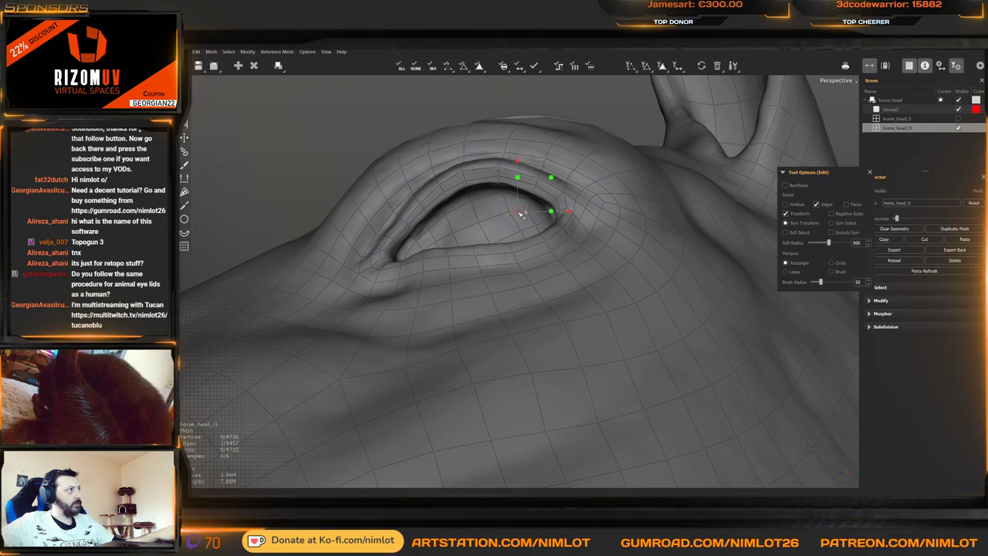
{"action": "middle_click_drag", "start_coordinate": [523, 214], "coordinate": [590, 156]}
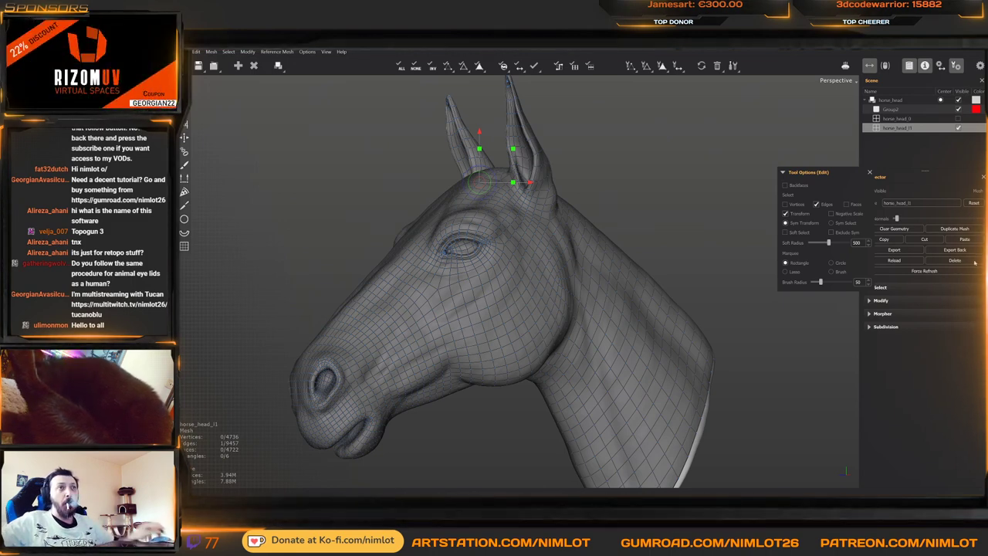
{"action": "left_click", "coordinate": [708, 258]}
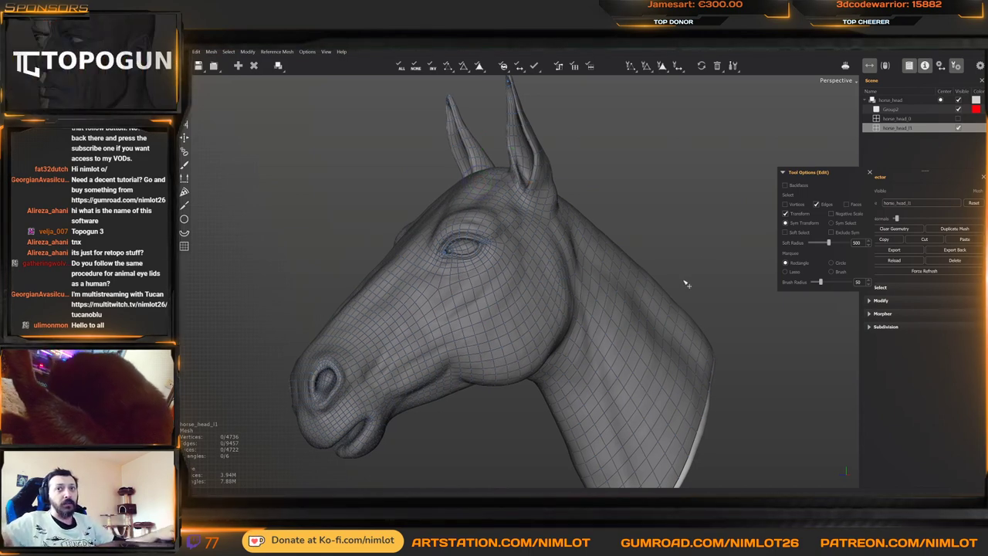
Examine the overall mesh density and edge flow of the whole head, cheek and neck
{"action": "middle_click_drag", "start_coordinate": [684, 282], "coordinate": [707, 249], "text": "alt"}
{"action": "right_click_drag", "start_coordinate": [708, 248], "coordinate": [679, 268], "text": "alt"}
{"action": "left_click_drag", "start_coordinate": [679, 267], "coordinate": [661, 278], "text": "alt"}
{"action": "middle_click_drag", "start_coordinate": [661, 278], "coordinate": [679, 255], "text": "alt"}
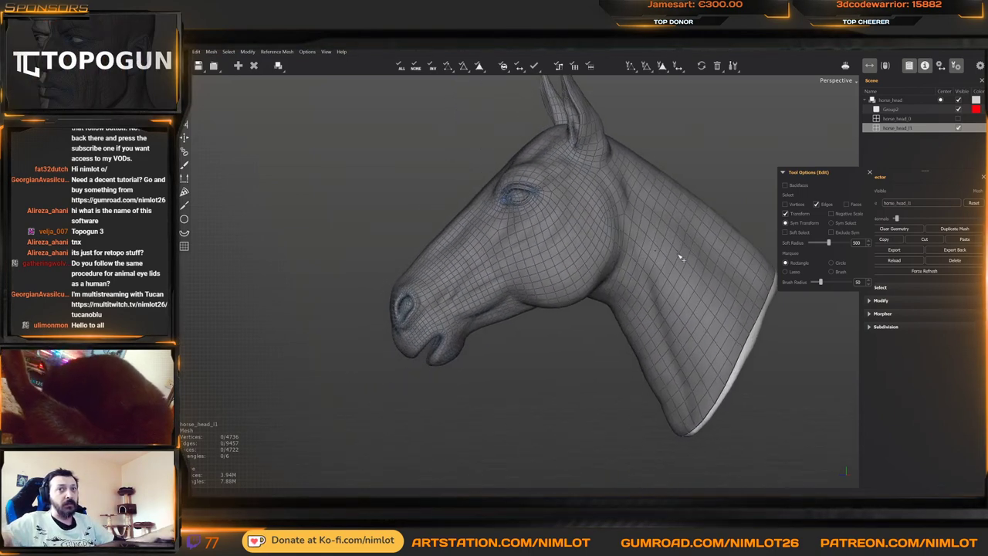
{"action": "scroll", "coordinate": [680, 258], "scroll_direction": "up", "scroll_amount": 5}
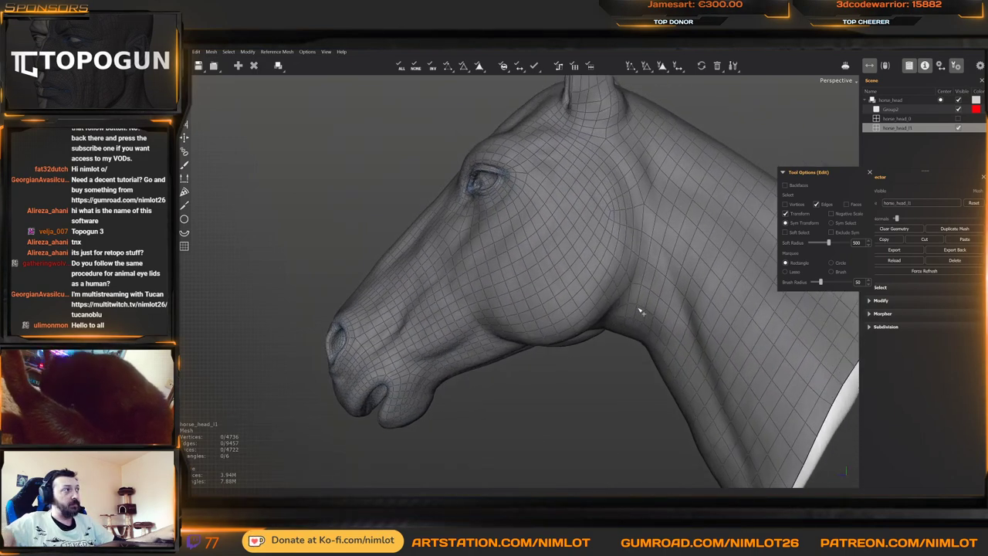
{"action": "scroll", "coordinate": [648, 285], "scroll_direction": "down", "scroll_amount": 5}
{"action": "middle_click_drag", "start_coordinate": [662, 258], "coordinate": [695, 272]}
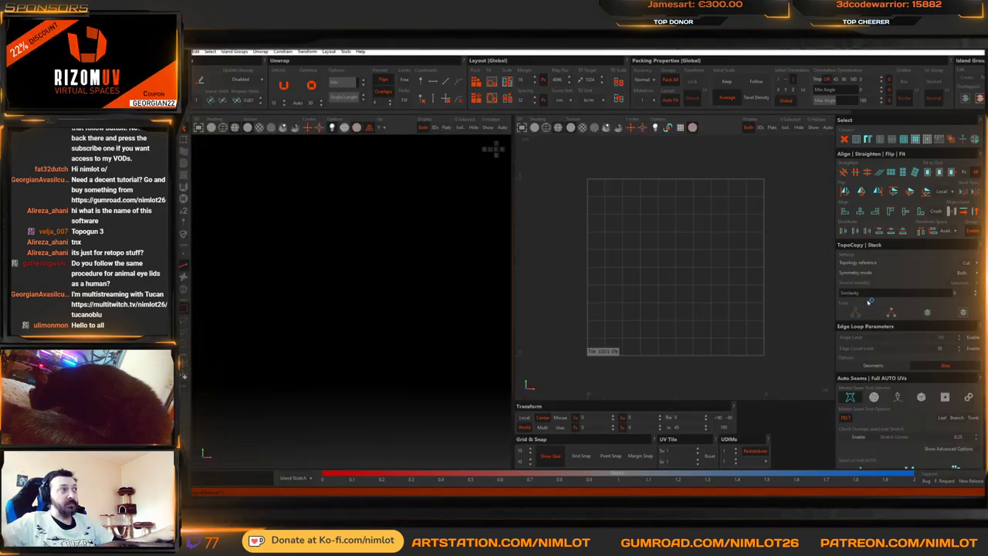
Switch to RizomUV, load the retopologized horse head mesh, and view it from the neck opening and from below
{"action": "left_click", "coordinate": [186, 53]}
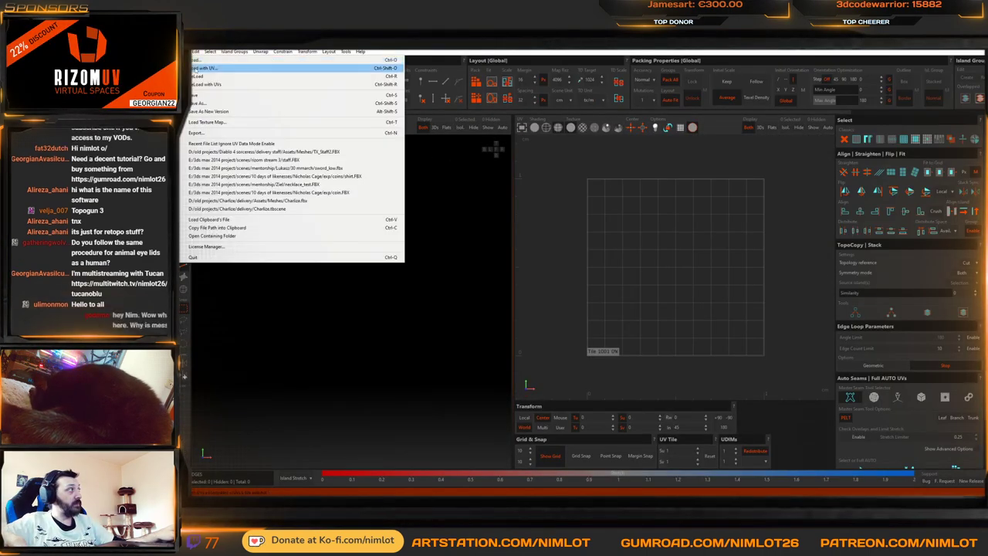
{"action": "left_click", "coordinate": [203, 67]}
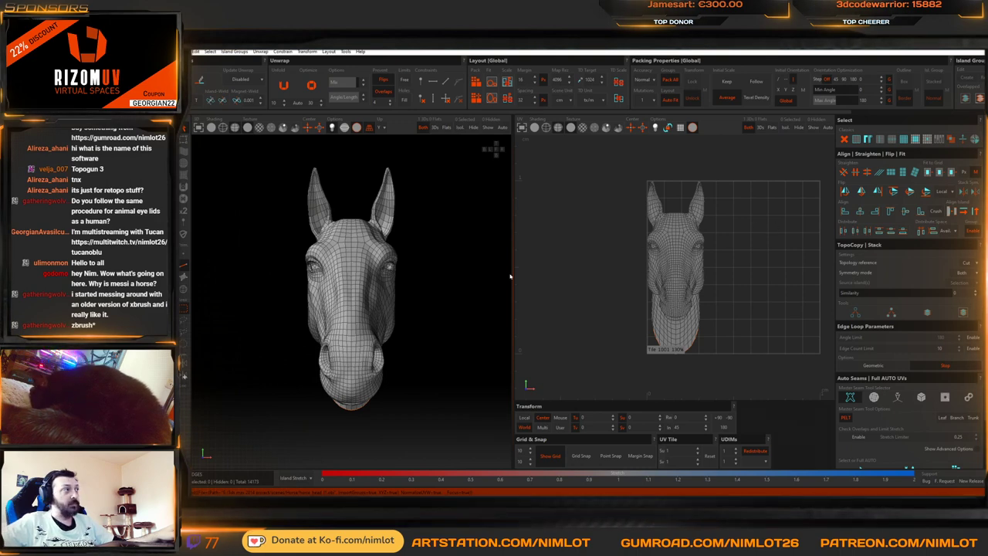
{"action": "left_click_drag", "start_coordinate": [471, 279], "coordinate": [296, 230], "text": "alt"}
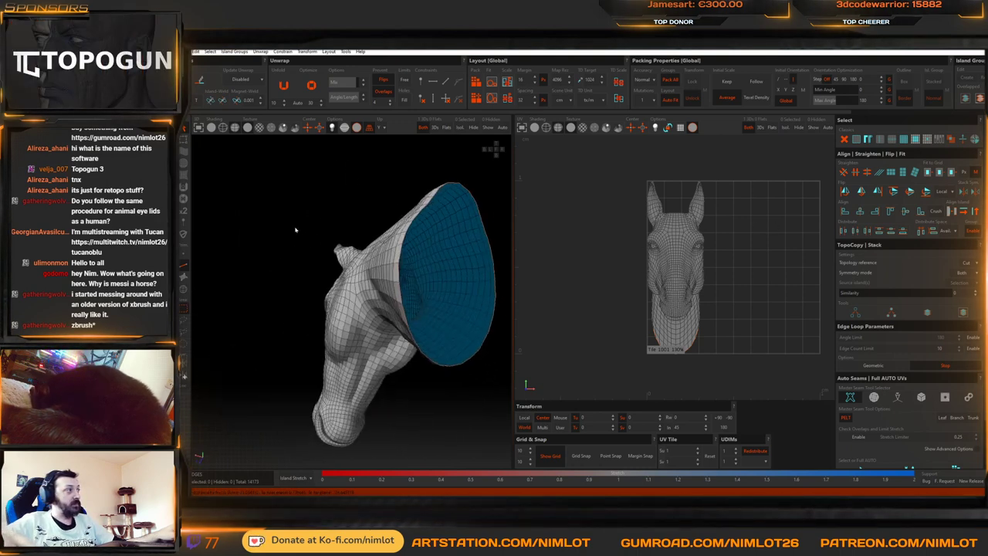
{"action": "middle_click_drag", "start_coordinate": [295, 229], "coordinate": [390, 259]}
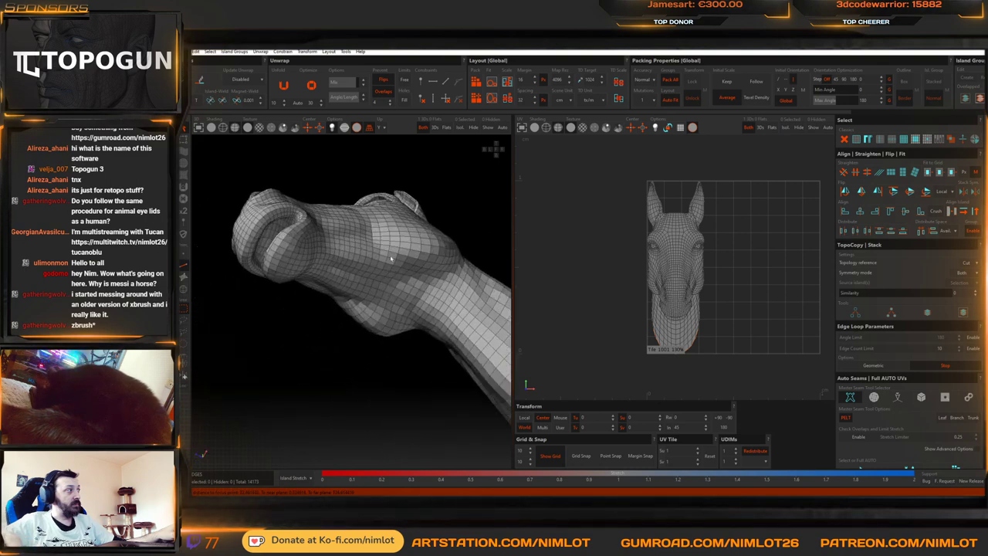
Select the centre edge loop of the head and cut a UV seam along the underside of the neck and jaw
{"action": "double_click", "coordinate": [401, 299]}
{"action": "mouse_move", "coordinate": [402, 298]}
{"action": "left_mouse_down", "text": "alt"}
{"action": "mouse_move", "coordinate": [421, 288]}
{"action": "mouse_move", "coordinate": [413, 340]}
{"action": "mouse_move", "coordinate": [401, 297]}
{"action": "left_mouse_up", "text": "alt"}
{"action": "double_click", "coordinate": [422, 304]}
{"action": "scroll", "coordinate": [401, 293], "scroll_direction": "down", "scroll_amount": 5}
{"action": "scroll", "coordinate": [400, 286], "scroll_direction": "up", "scroll_amount": 3}
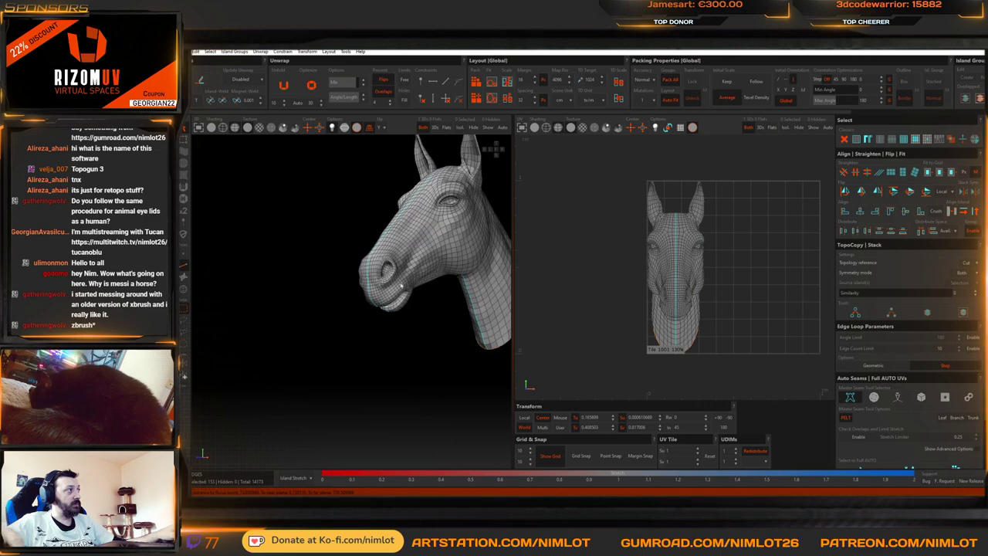
{"action": "middle_click_drag", "start_coordinate": [402, 287], "coordinate": [335, 276]}
{"action": "scroll", "coordinate": [354, 313], "scroll_direction": "down", "scroll_amount": 5}
{"action": "scroll", "coordinate": [352, 207], "scroll_direction": "down", "scroll_amount": 5}
{"action": "middle_click_drag", "start_coordinate": [369, 214], "coordinate": [378, 256]}
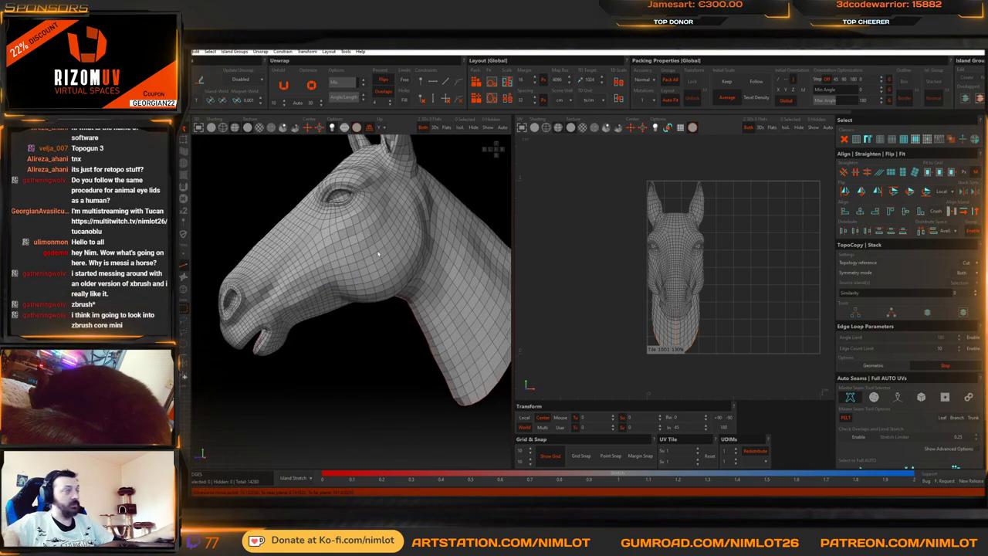
Select the edge loops around the base of both ears and cut them as UV seams
{"action": "scroll", "coordinate": [378, 259], "scroll_direction": "up", "scroll_amount": 2}
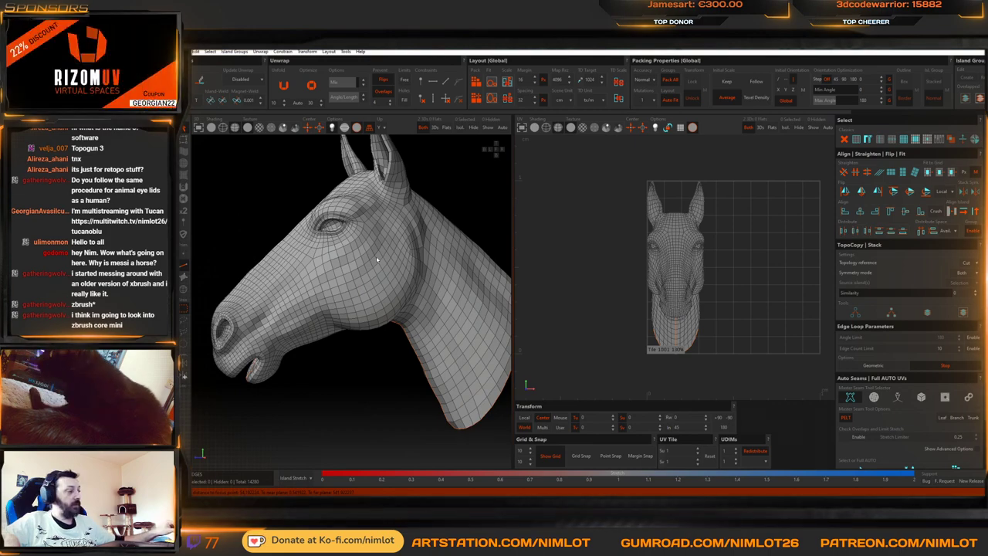
{"action": "middle_click_drag", "start_coordinate": [395, 213], "coordinate": [414, 265]}
{"action": "left_click_drag", "start_coordinate": [414, 265], "coordinate": [385, 269], "text": "alt"}
{"action": "scroll", "coordinate": [404, 286], "scroll_direction": "up", "scroll_amount": 3}
{"action": "double_click", "coordinate": [415, 277]}
{"action": "middle_click_drag", "start_coordinate": [384, 268], "coordinate": [388, 293]}
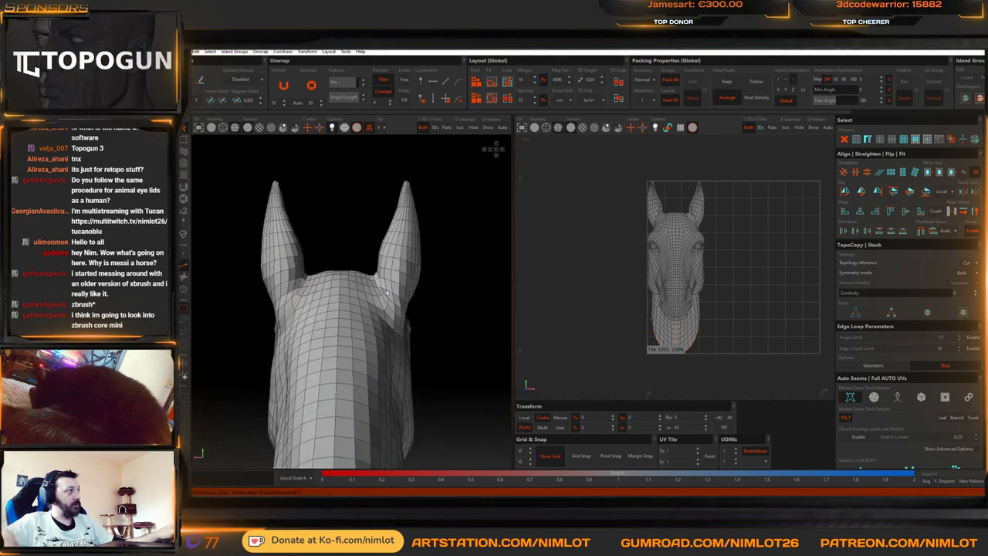
{"action": "left_click_drag", "start_coordinate": [410, 299], "coordinate": [258, 284], "text": "alt"}
{"action": "middle_click_drag", "start_coordinate": [383, 293], "coordinate": [323, 300]}
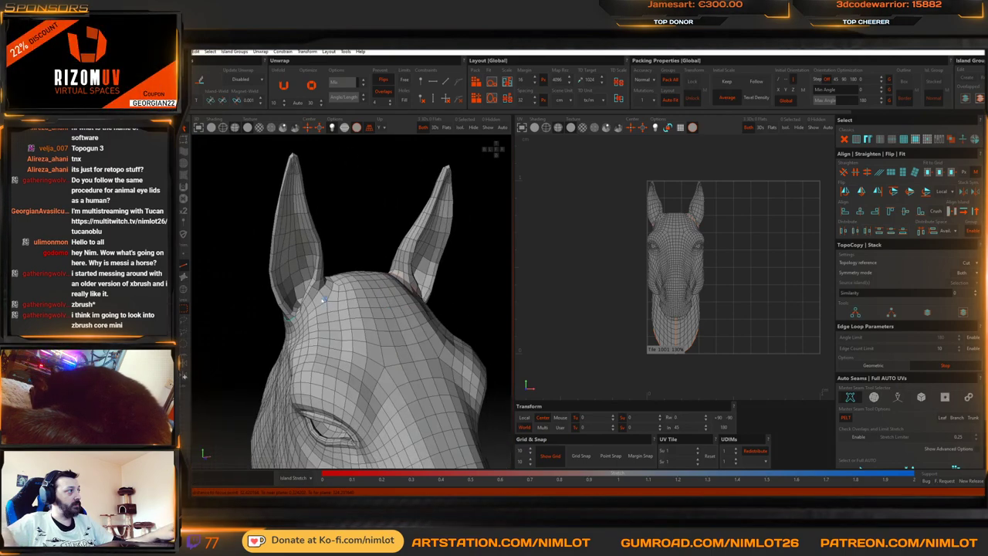
{"action": "left_click_drag", "start_coordinate": [391, 294], "coordinate": [306, 294], "text": "alt"}
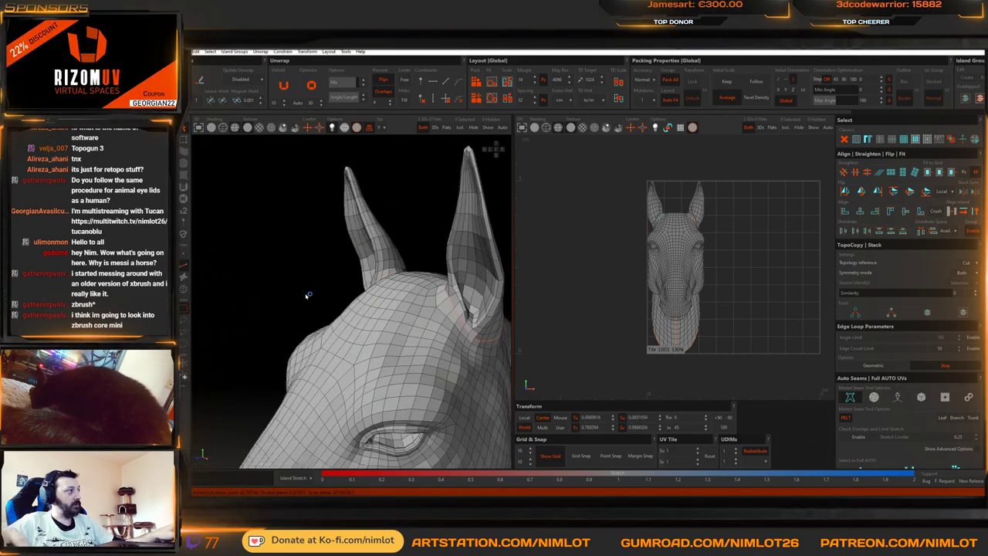
{"action": "scroll", "coordinate": [307, 293], "scroll_direction": "down", "scroll_amount": 2}
{"action": "left_click_drag", "start_coordinate": [402, 289], "coordinate": [370, 281], "text": "alt"}
{"action": "scroll", "coordinate": [374, 297], "scroll_direction": "up", "scroll_amount": 4}
{"action": "middle_click_drag", "start_coordinate": [378, 316], "coordinate": [380, 331]}
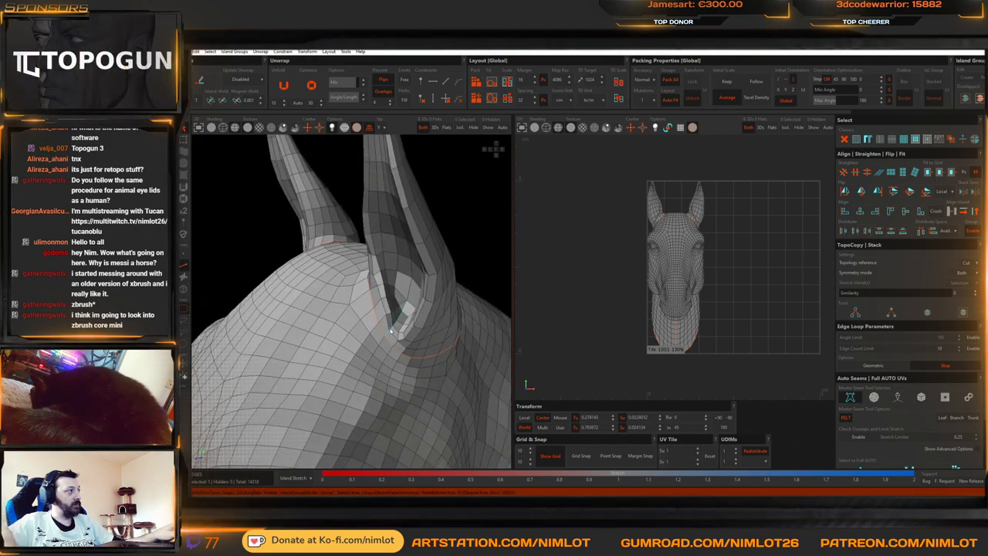
{"action": "middle_click_drag", "start_coordinate": [391, 332], "coordinate": [355, 354]}
Cut a lengthwise UV seam along the ear from its base toward the tip
{"action": "double_click", "coordinate": [396, 225]}
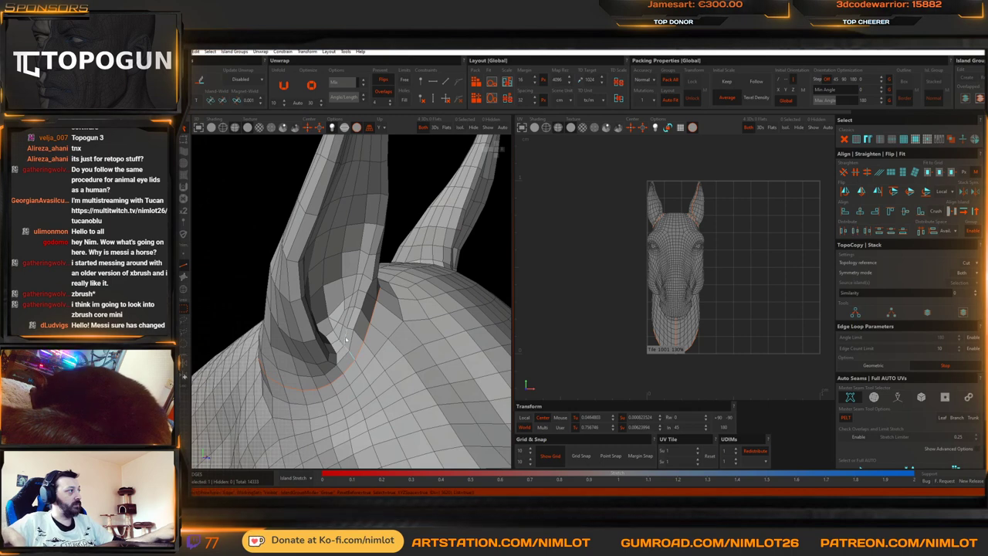
{"action": "middle_click_drag", "start_coordinate": [362, 279], "coordinate": [393, 230]}
{"action": "left_click", "coordinate": [362, 198], "text": "shift"}
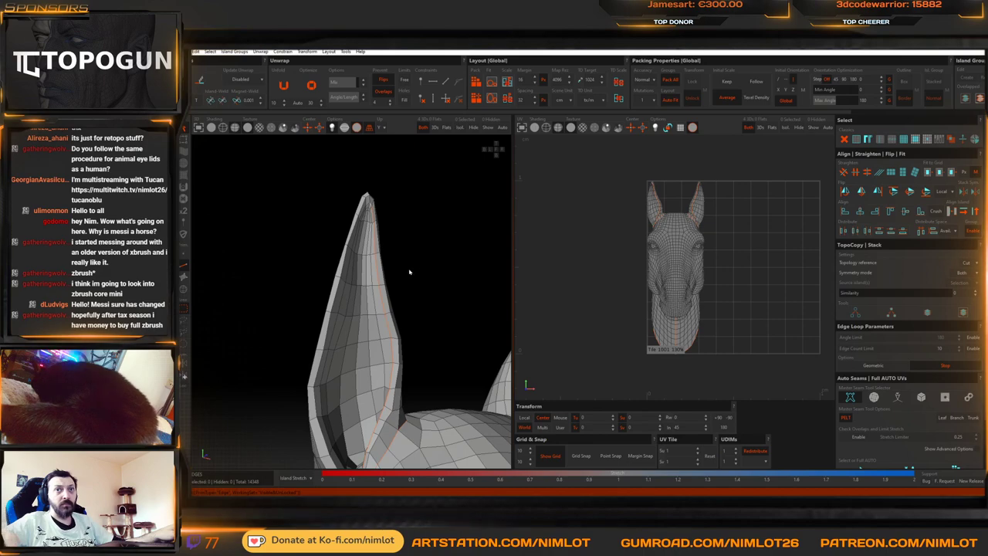
{"action": "left_click_drag", "start_coordinate": [434, 304], "coordinate": [463, 340], "text": "alt"}
{"action": "scroll", "coordinate": [404, 263], "scroll_direction": "down", "scroll_amount": 4}
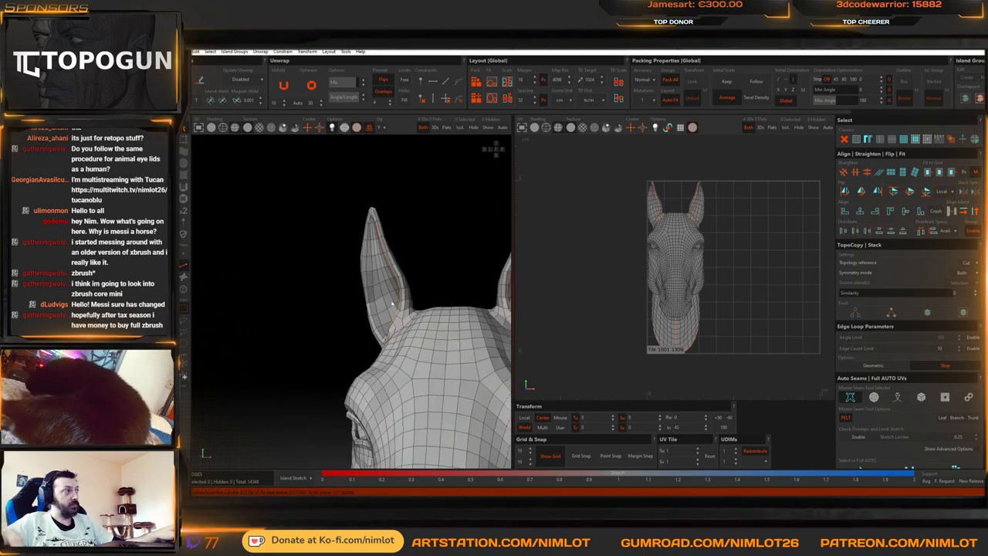
Select the edge loop inside the eyelids and cut a UV seam around the eye
{"action": "middle_click_drag", "start_coordinate": [463, 339], "coordinate": [380, 283], "text": "alt"}
{"action": "scroll", "coordinate": [380, 284], "scroll_direction": "down", "scroll_amount": 4}
{"action": "left_click_drag", "start_coordinate": [380, 283], "coordinate": [332, 285], "text": "alt"}
{"action": "scroll", "coordinate": [398, 289], "scroll_direction": "up", "scroll_amount": 6}
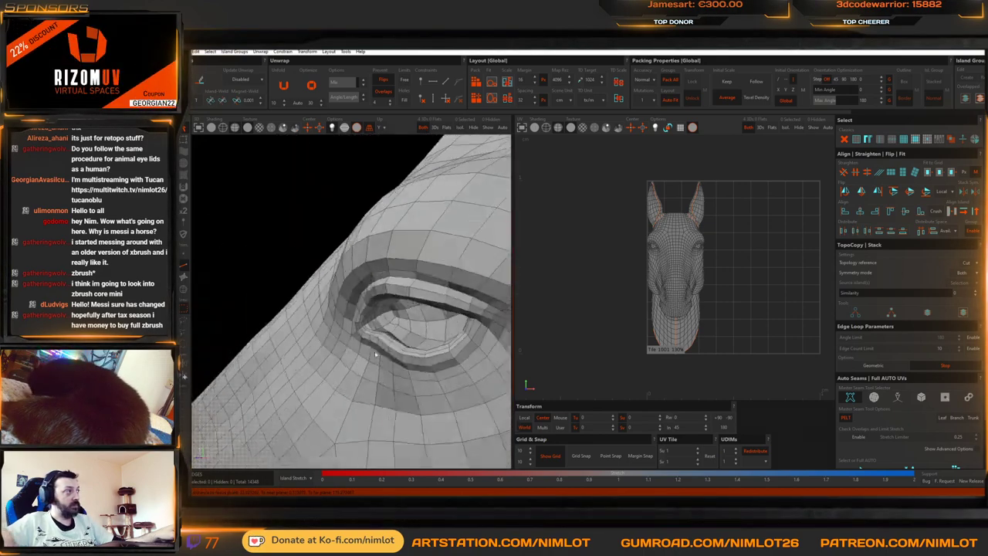
{"action": "left_click_drag", "start_coordinate": [416, 305], "coordinate": [377, 332], "text": "alt"}
{"action": "middle_click_drag", "start_coordinate": [377, 332], "coordinate": [489, 292]}
{"action": "left_click_drag", "start_coordinate": [449, 278], "coordinate": [365, 241], "text": "alt"}
{"action": "scroll", "coordinate": [445, 294], "scroll_direction": "down", "scroll_amount": 3}
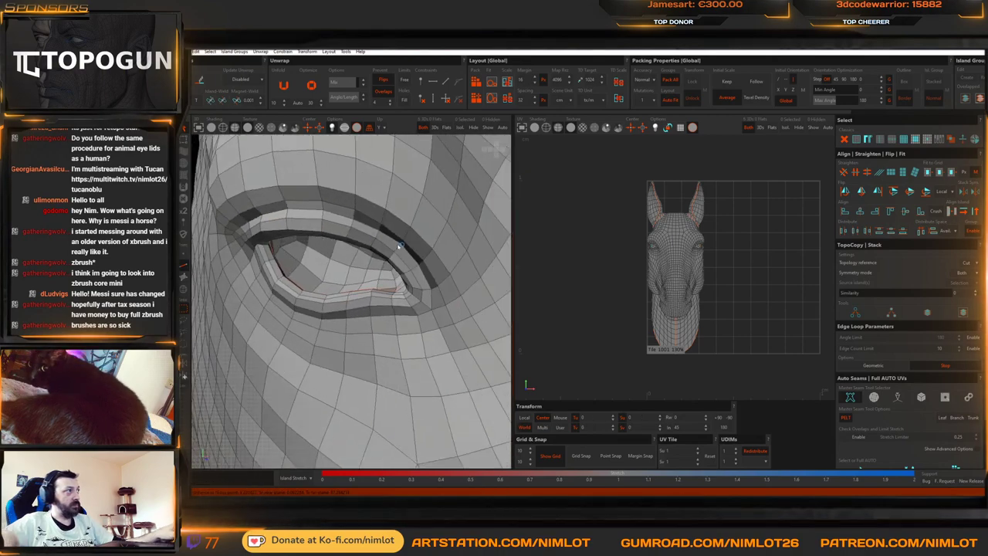
Unfold and pack the horse head's UV islands in the UV tile
{"action": "scroll", "coordinate": [364, 240], "scroll_direction": "down", "scroll_amount": 3}
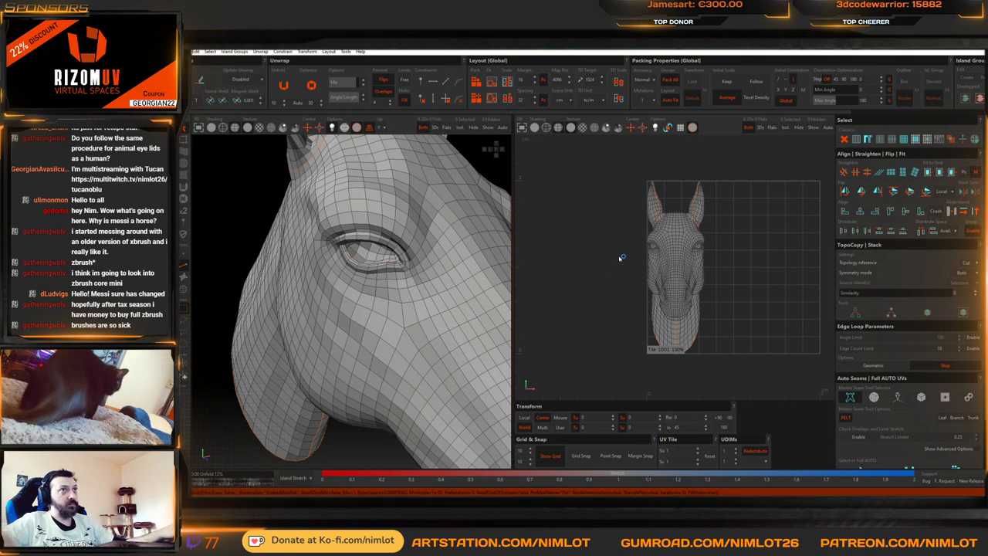
{"action": "key", "text": "u"}
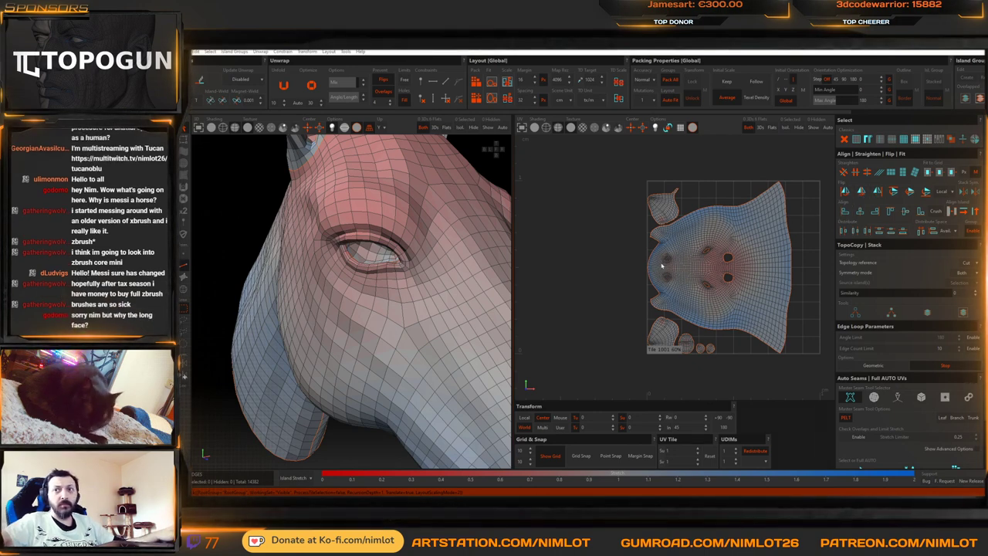
{"action": "middle_click_drag", "start_coordinate": [685, 267], "coordinate": [660, 270]}
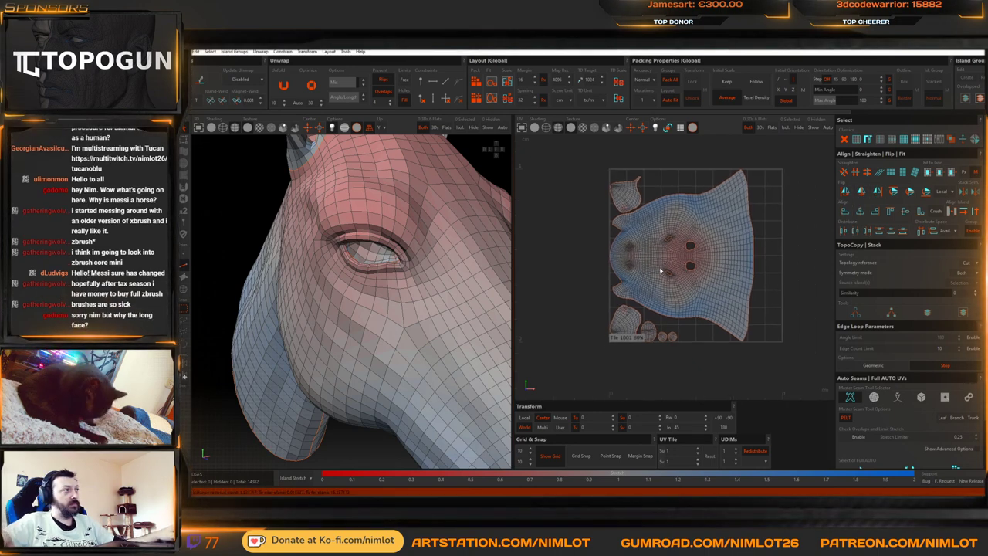
Examine the stretch colouring across the horse head's UV islands and the matching areas of the 3D face, ears and neck
{"action": "scroll", "coordinate": [571, 266], "scroll_direction": "up", "scroll_amount": 4}
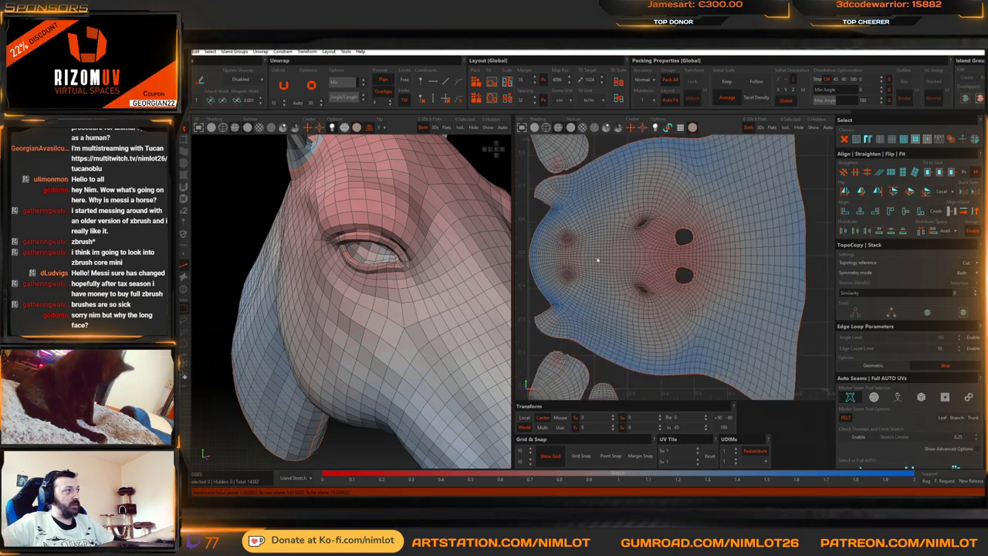
{"action": "left_click_drag", "start_coordinate": [494, 263], "coordinate": [362, 281], "text": "alt"}
{"action": "scroll", "coordinate": [362, 280], "scroll_direction": "down", "scroll_amount": 5}
{"action": "middle_click_drag", "start_coordinate": [471, 253], "coordinate": [404, 234], "text": "alt"}
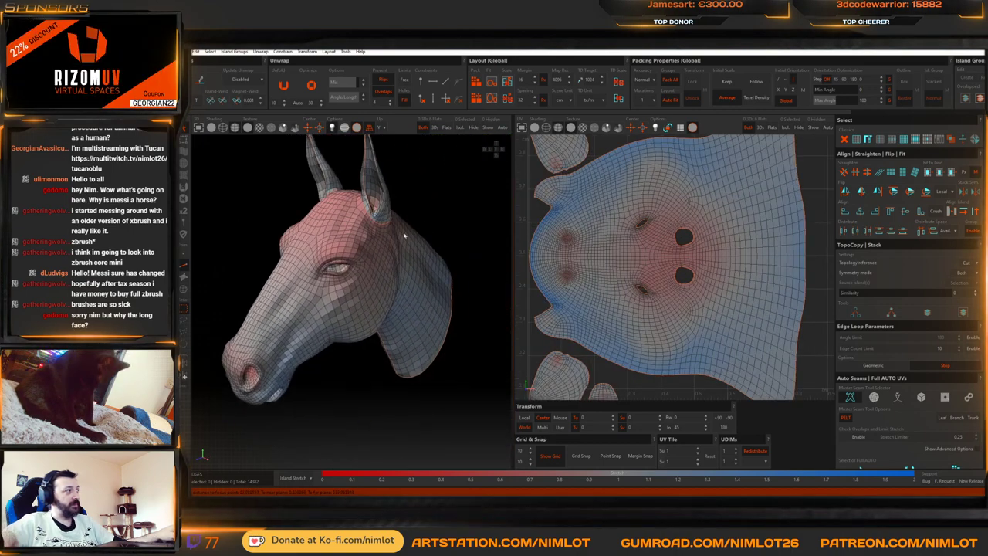
{"action": "left_click_drag", "start_coordinate": [403, 234], "coordinate": [349, 230], "text": "alt"}
{"action": "scroll", "coordinate": [350, 230], "scroll_direction": "up", "scroll_amount": 5}
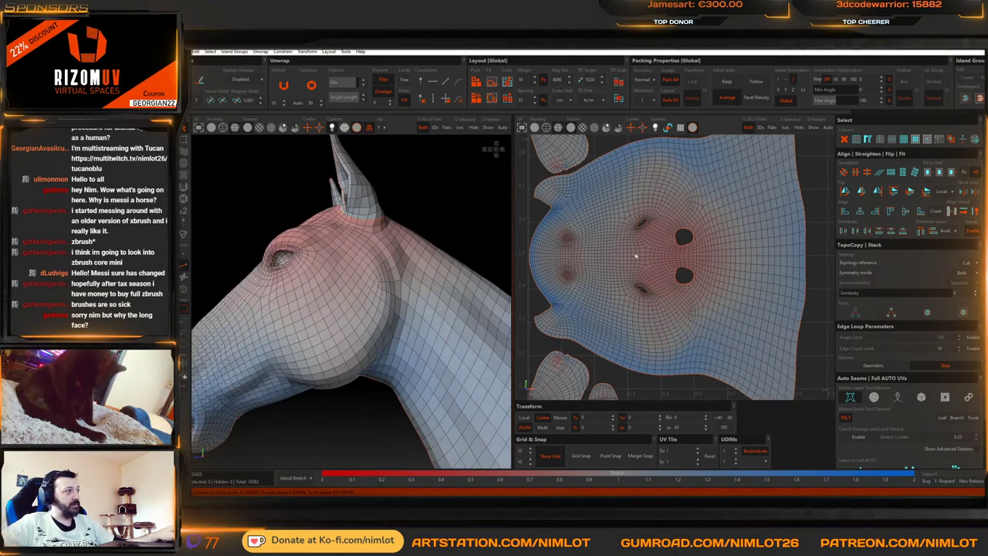
{"action": "middle_click_drag", "start_coordinate": [657, 266], "coordinate": [669, 224]}
{"action": "middle_click_drag", "start_coordinate": [432, 208], "coordinate": [495, 300]}
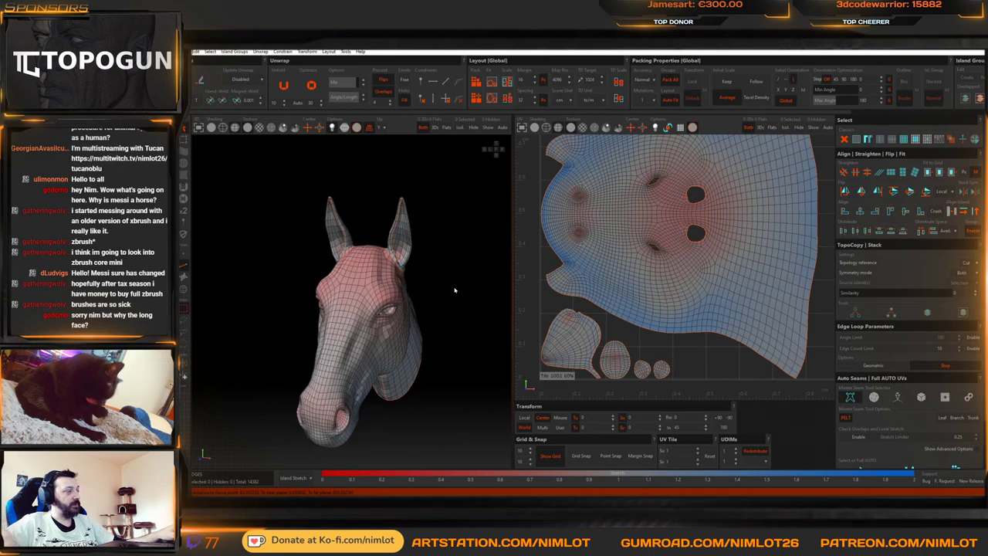
{"action": "scroll", "coordinate": [457, 288], "scroll_direction": "up", "scroll_amount": 1}
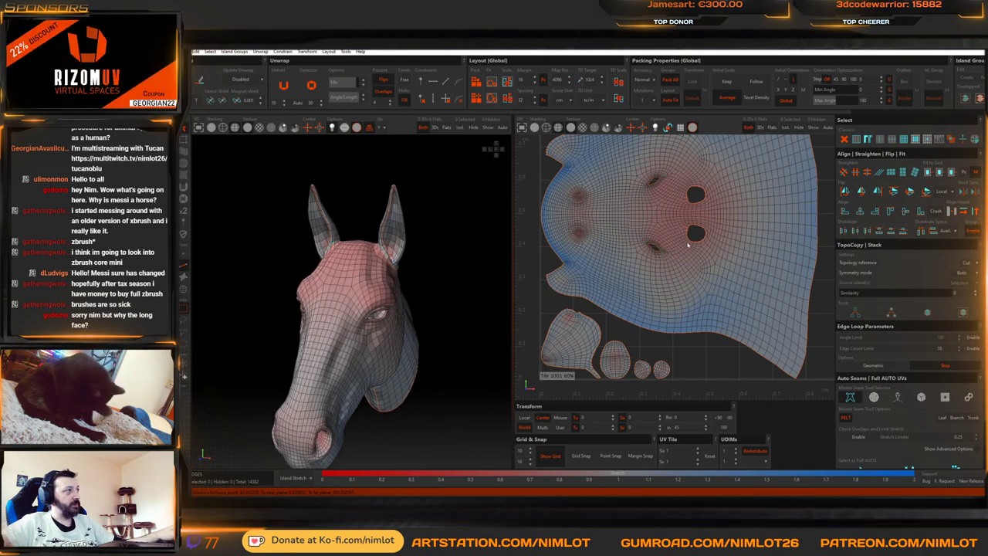
{"action": "scroll", "coordinate": [694, 238], "scroll_direction": "down", "scroll_amount": 3}
{"action": "middle_click_drag", "start_coordinate": [697, 237], "coordinate": [690, 250]}
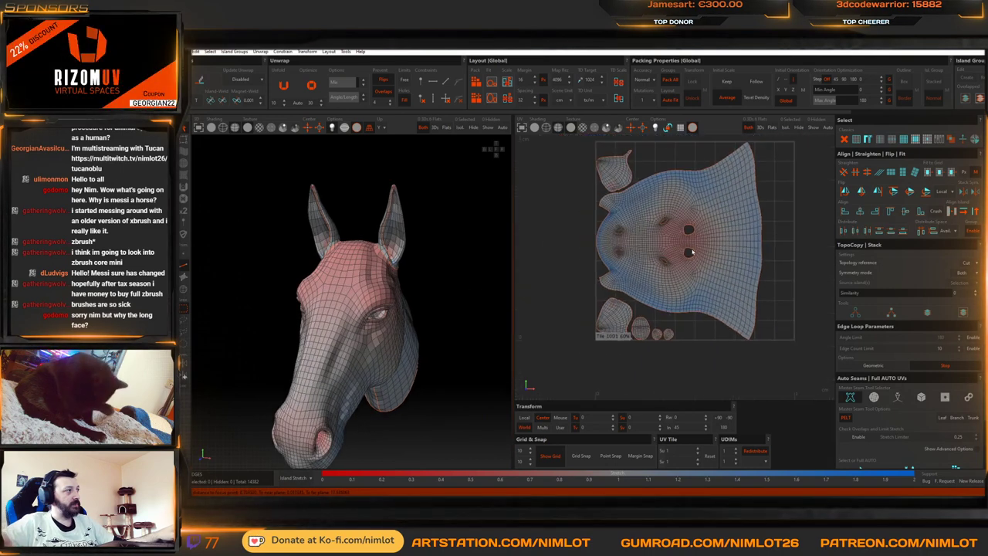
{"action": "middle_click_drag", "start_coordinate": [472, 271], "coordinate": [479, 241]}
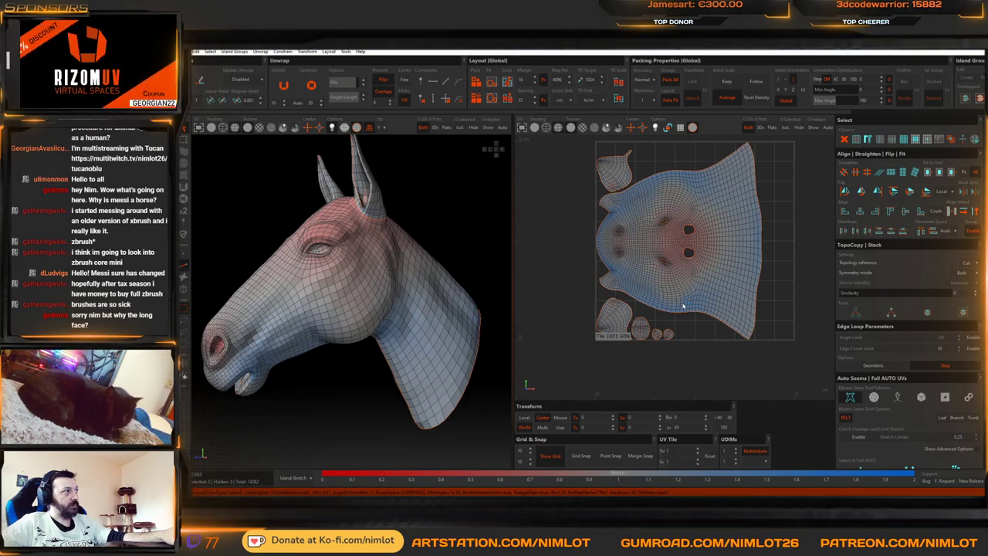
{"action": "scroll", "coordinate": [633, 255], "scroll_direction": "up", "scroll_amount": 5}
{"action": "scroll", "coordinate": [677, 260], "scroll_direction": "down", "scroll_amount": 4}
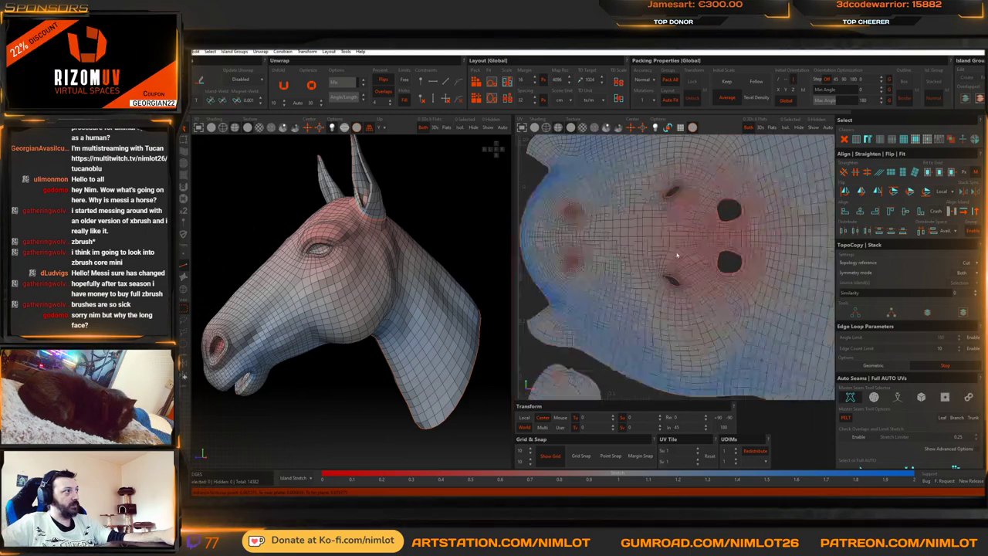
{"action": "middle_click_drag", "start_coordinate": [644, 260], "coordinate": [655, 257]}
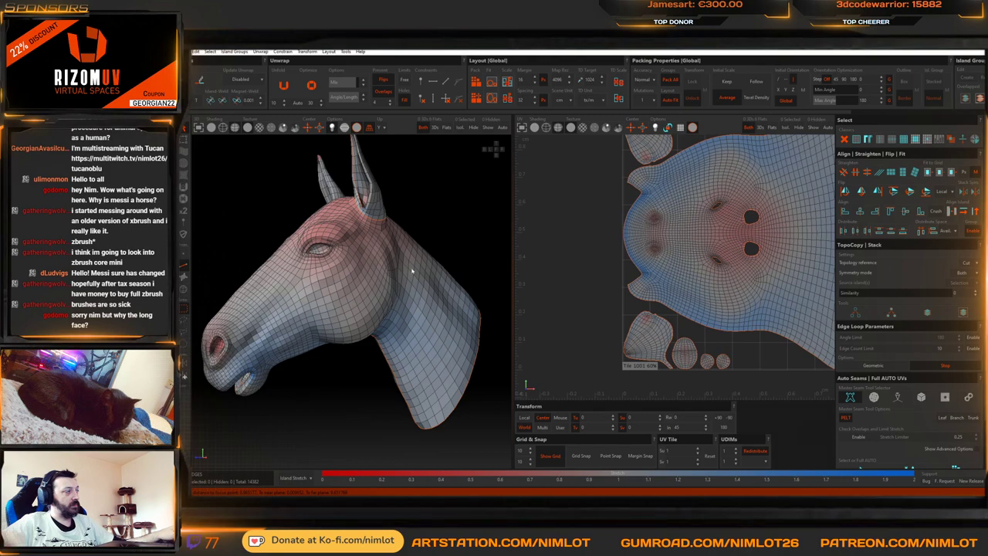
{"action": "left_click_drag", "start_coordinate": [412, 270], "coordinate": [459, 237], "text": "alt"}
{"action": "right_click_drag", "start_coordinate": [459, 236], "coordinate": [428, 254], "text": "alt"}
{"action": "left_click_drag", "start_coordinate": [427, 254], "coordinate": [221, 309], "text": "alt"}
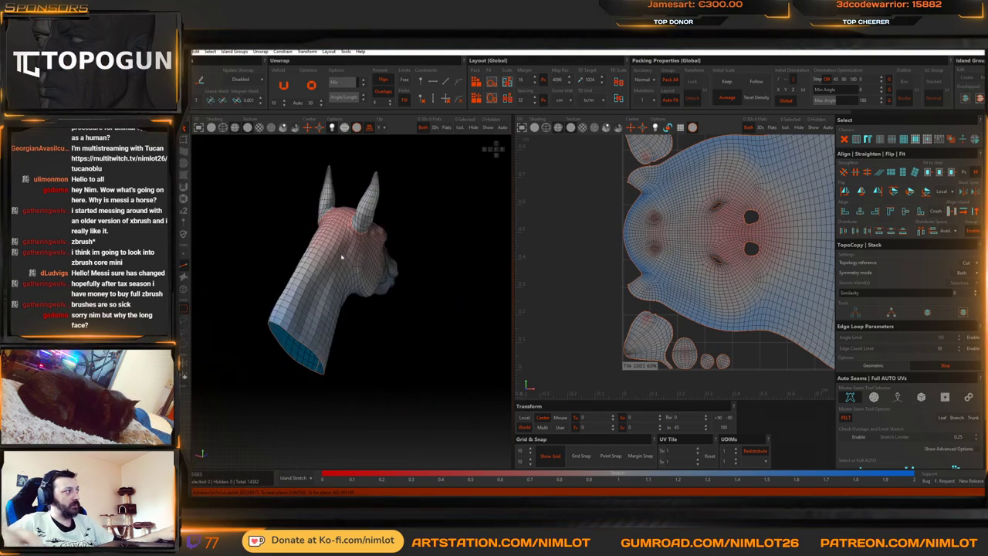
{"action": "mouse_move", "coordinate": [341, 257]}
{"action": "middle_mouse_down"}
{"action": "mouse_move", "coordinate": [366, 266]}
{"action": "mouse_move", "coordinate": [340, 267]}
{"action": "middle_mouse_up"}
{"action": "scroll", "coordinate": [359, 265], "scroll_direction": "up", "scroll_amount": 3}
{"action": "scroll", "coordinate": [704, 223], "scroll_direction": "down", "scroll_amount": 2}
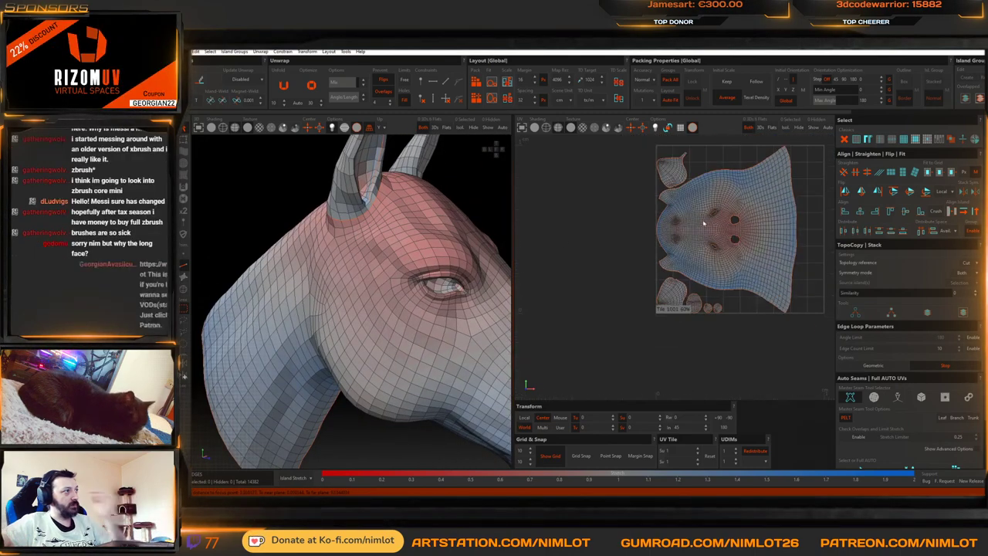
{"action": "scroll", "coordinate": [739, 219], "scroll_direction": "up", "scroll_amount": 3}
{"action": "scroll", "coordinate": [738, 219], "scroll_direction": "down", "scroll_amount": 2}
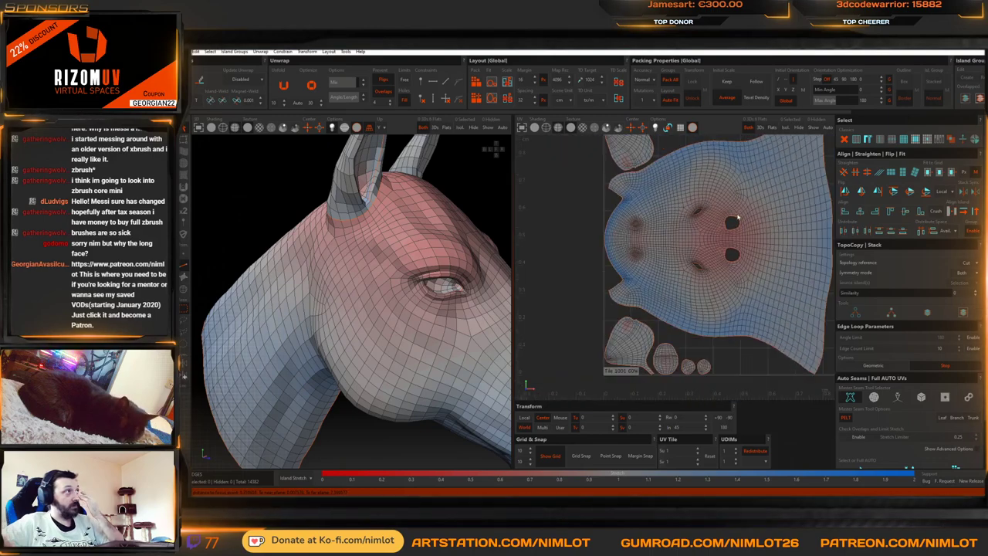
Select the edge paths from both ear bases down behind the jaw to the throat and cut them as UV seams
{"action": "middle_click_drag", "start_coordinate": [363, 232], "coordinate": [369, 285]}
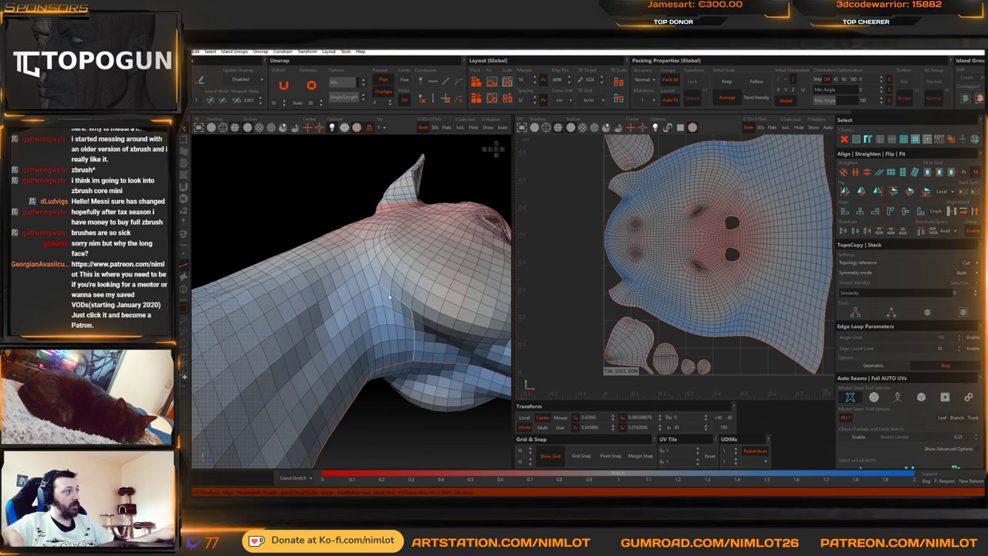
{"action": "middle_click_drag", "start_coordinate": [390, 295], "coordinate": [380, 247]}
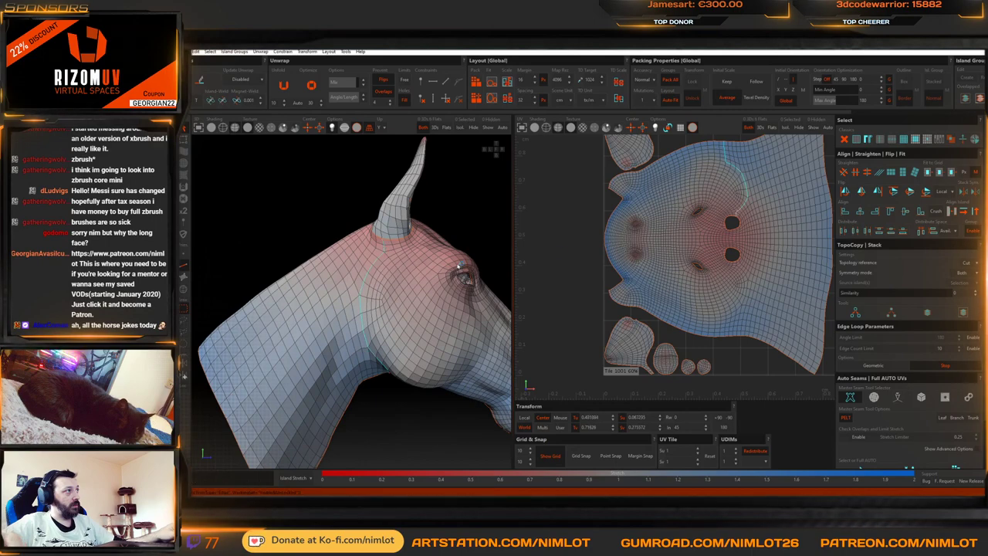
{"action": "scroll", "coordinate": [739, 233], "scroll_direction": "up", "scroll_amount": 3}
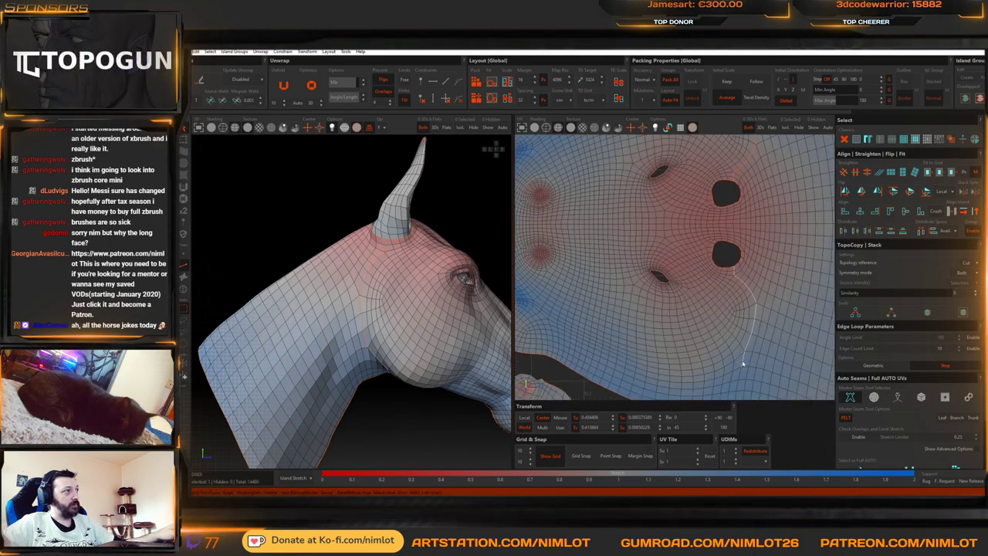
{"action": "scroll", "coordinate": [740, 319], "scroll_direction": "down", "scroll_amount": 5}
{"action": "scroll", "coordinate": [683, 312], "scroll_direction": "up", "scroll_amount": 4}
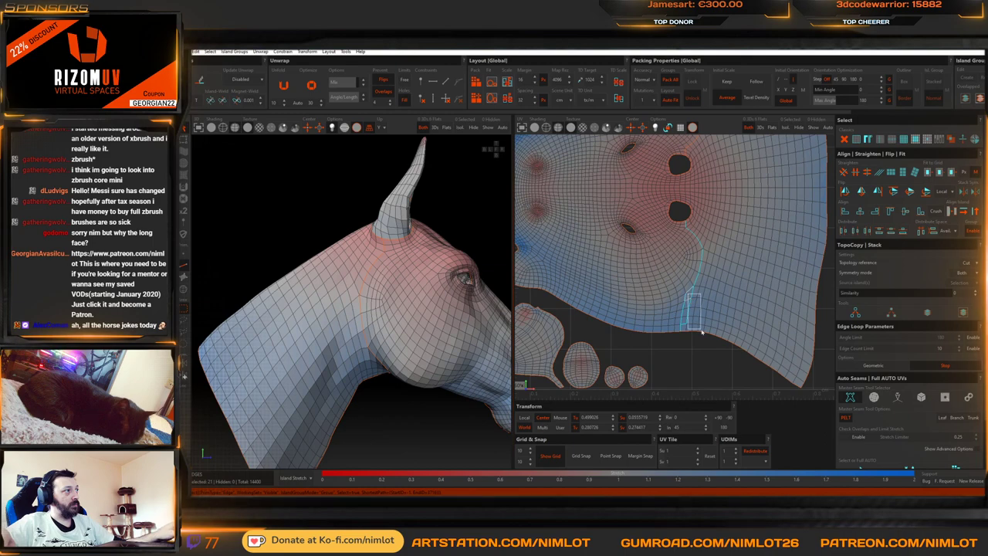
{"action": "scroll", "coordinate": [687, 320], "scroll_direction": "down", "scroll_amount": 4}
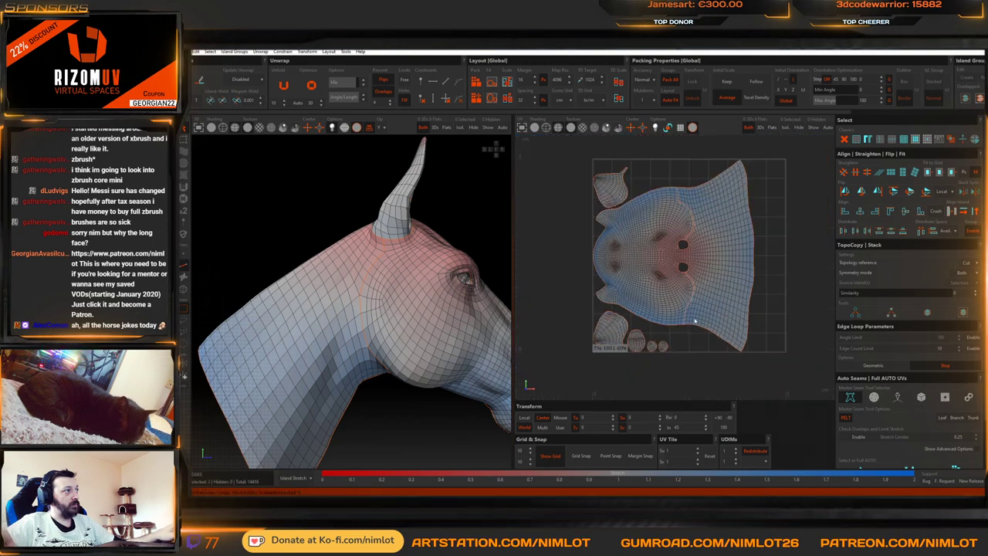
Select the main head island to check whether the new seams separate the neck from the face
{"action": "key", "text": "F4"}
{"action": "left_click", "coordinate": [706, 271]}
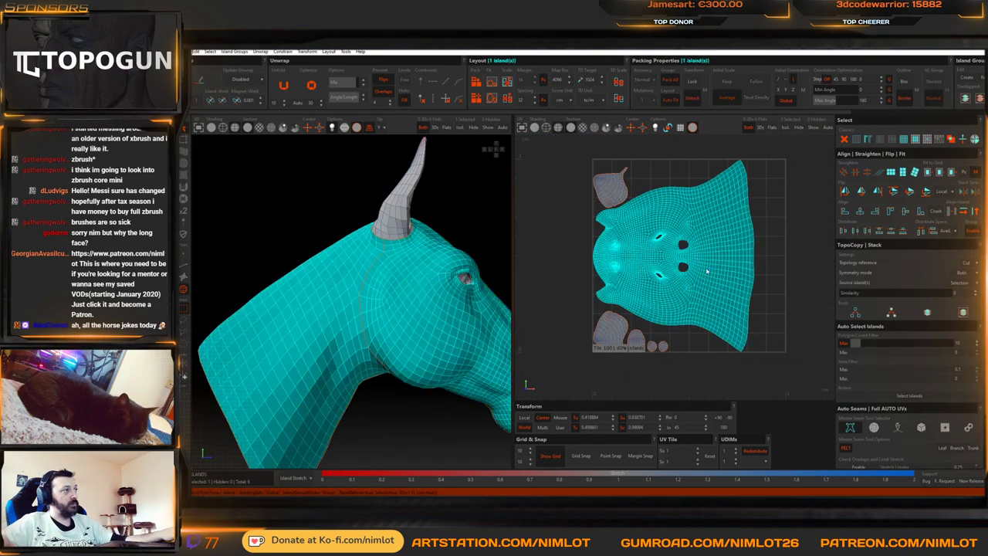
{"action": "left_click", "coordinate": [760, 266]}
{"action": "left_click", "coordinate": [720, 267]}
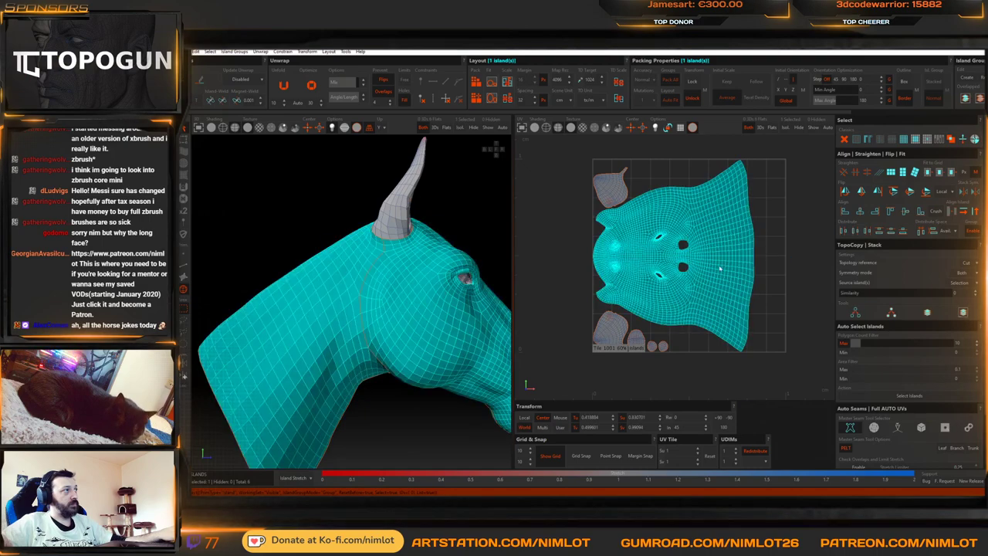
Cut a UV seam across the top of the head between the two ear openings to detach the neck
{"action": "scroll", "coordinate": [692, 295], "scroll_direction": "up", "scroll_amount": 4}
{"action": "left_click", "coordinate": [706, 378]}
{"action": "scroll", "coordinate": [699, 332], "scroll_direction": "down", "scroll_amount": 3}
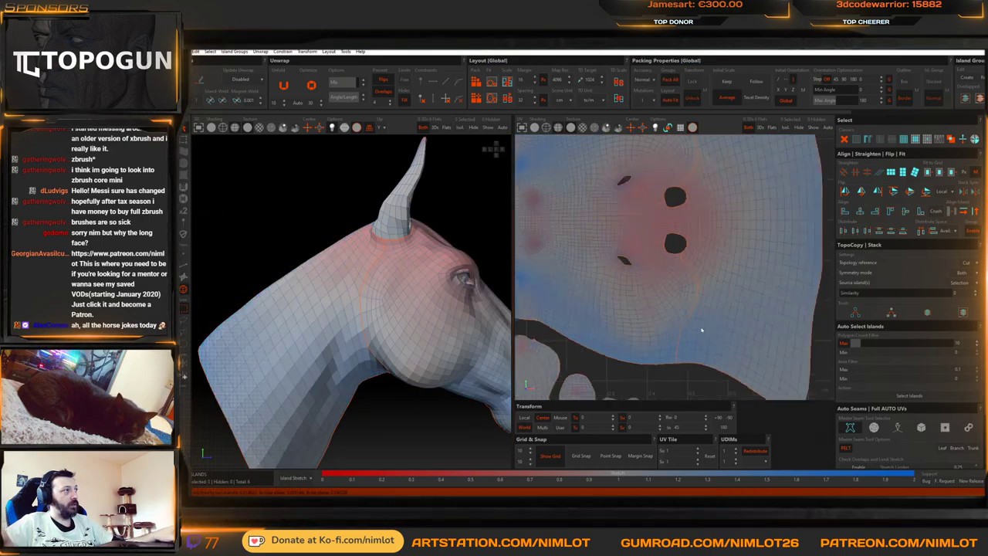
{"action": "scroll", "coordinate": [681, 262], "scroll_direction": "up", "scroll_amount": 4}
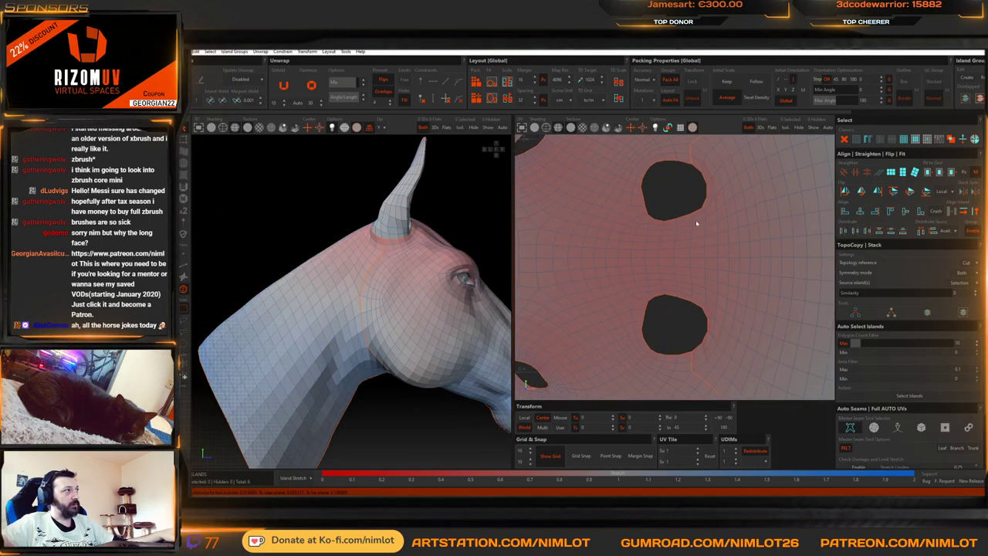
{"action": "key", "text": "F2"}
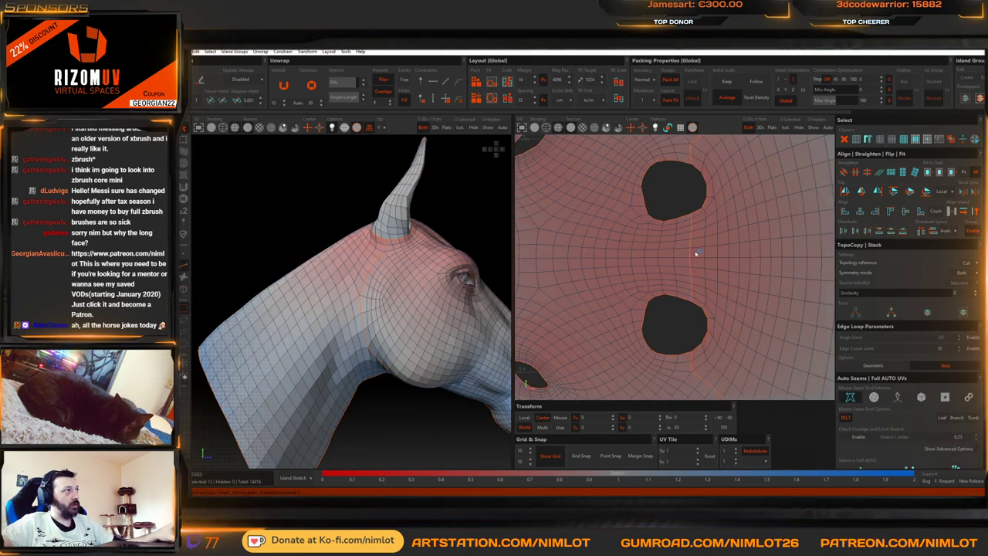
Unfold the neck island and the face island separately
{"action": "scroll", "coordinate": [697, 252], "scroll_direction": "down", "scroll_amount": 4}
{"action": "key", "text": "F4"}
{"action": "left_click", "coordinate": [726, 264]}
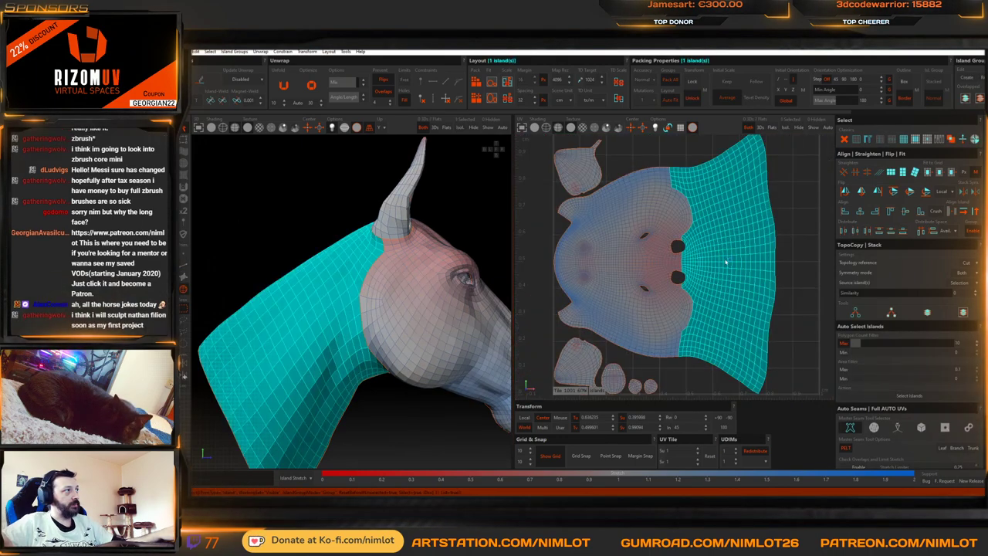
{"action": "key", "text": "u"}
{"action": "key", "text": "u"}
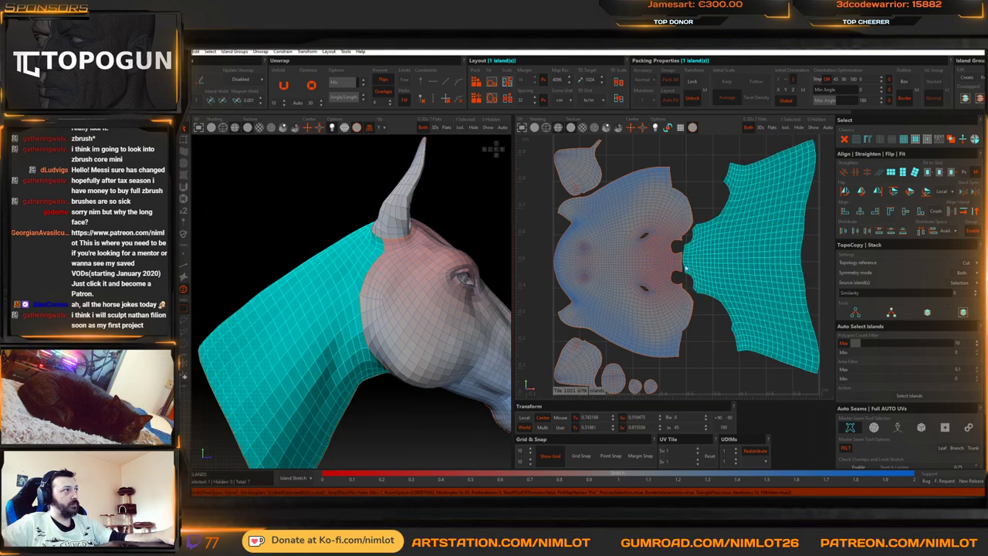
{"action": "left_click", "coordinate": [668, 266]}
{"action": "key", "text": "u"}
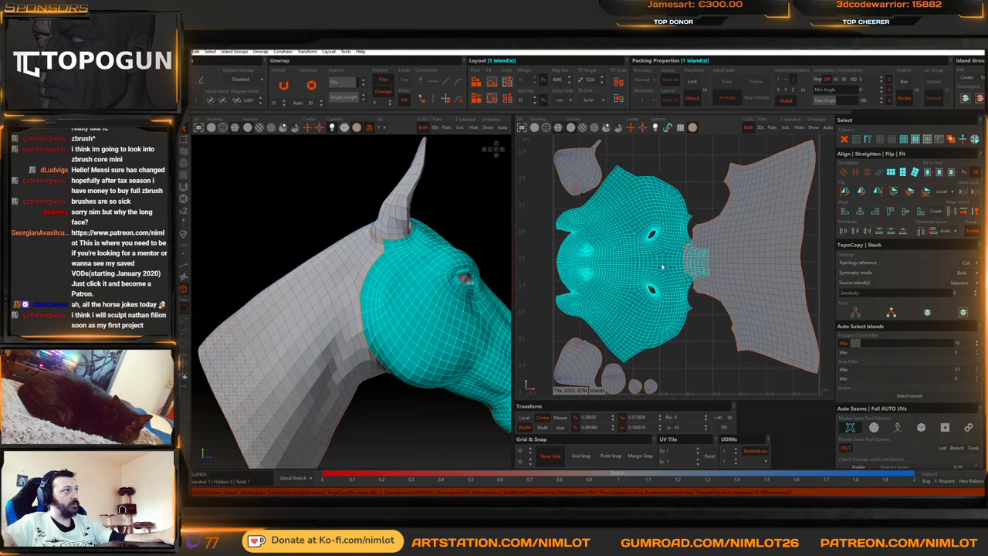
{"action": "left_click", "coordinate": [703, 195]}
Inspect the seams and stretch around the face, the ears, the back of the neck and the throat
{"action": "scroll", "coordinate": [498, 255], "scroll_direction": "down", "scroll_amount": 3}
{"action": "left_click_drag", "start_coordinate": [498, 255], "coordinate": [440, 243], "text": "alt"}
{"action": "middle_click_drag", "start_coordinate": [441, 243], "coordinate": [414, 249], "text": "alt"}
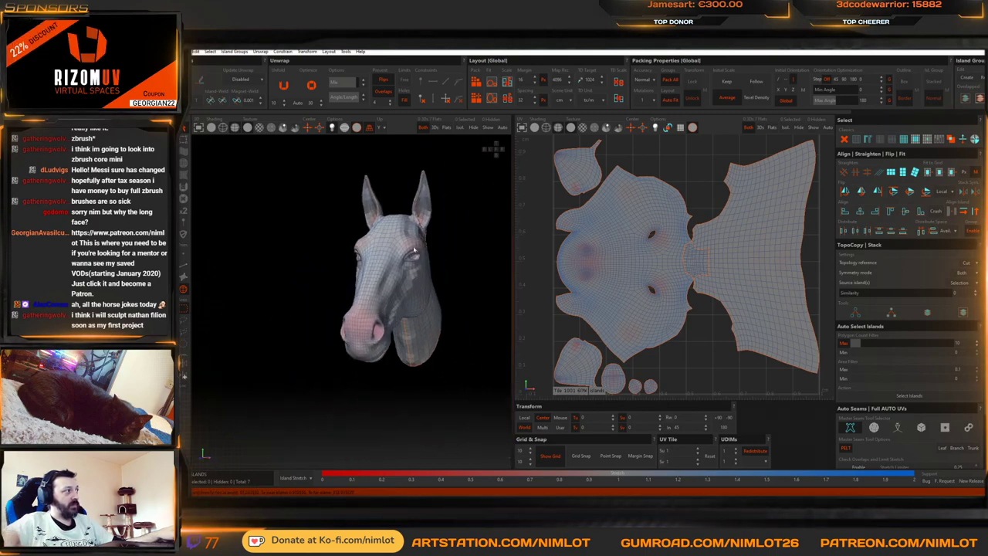
{"action": "left_click_drag", "start_coordinate": [414, 249], "coordinate": [348, 255], "text": "alt"}
{"action": "scroll", "coordinate": [416, 262], "scroll_direction": "up", "scroll_amount": 3}
{"action": "left_click_drag", "start_coordinate": [421, 266], "coordinate": [460, 274], "text": "alt"}
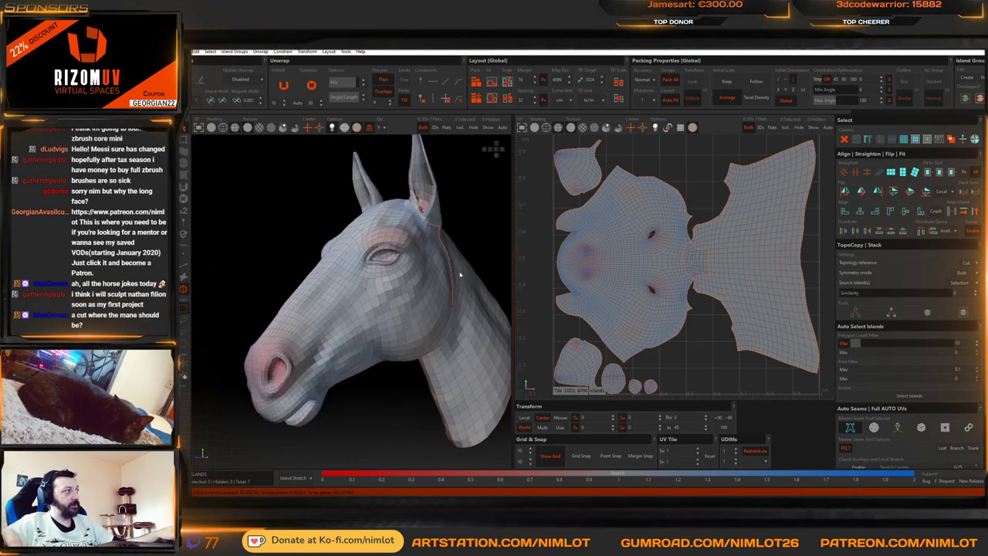
{"action": "middle_click_drag", "start_coordinate": [459, 274], "coordinate": [455, 269]}
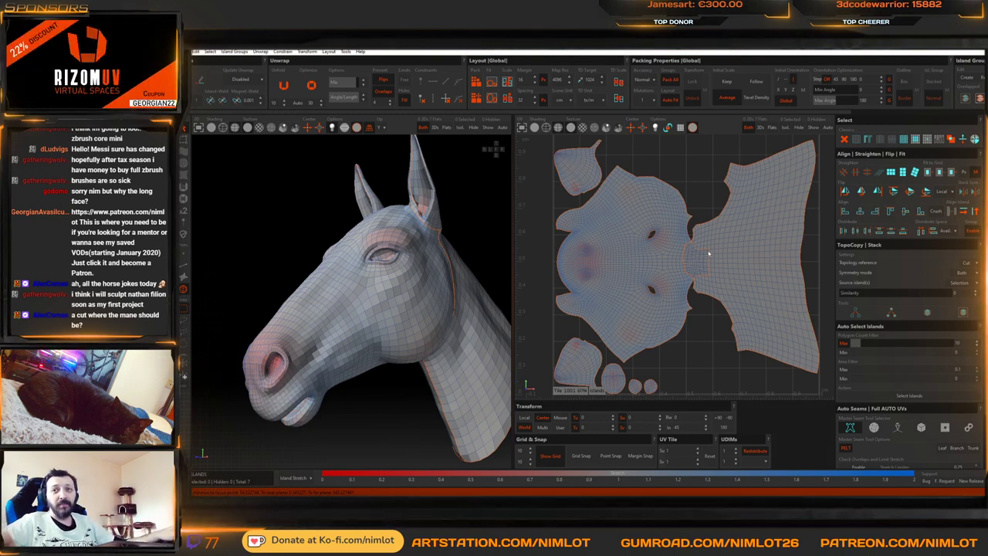
{"action": "left_click_drag", "start_coordinate": [487, 248], "coordinate": [413, 258], "text": "alt"}
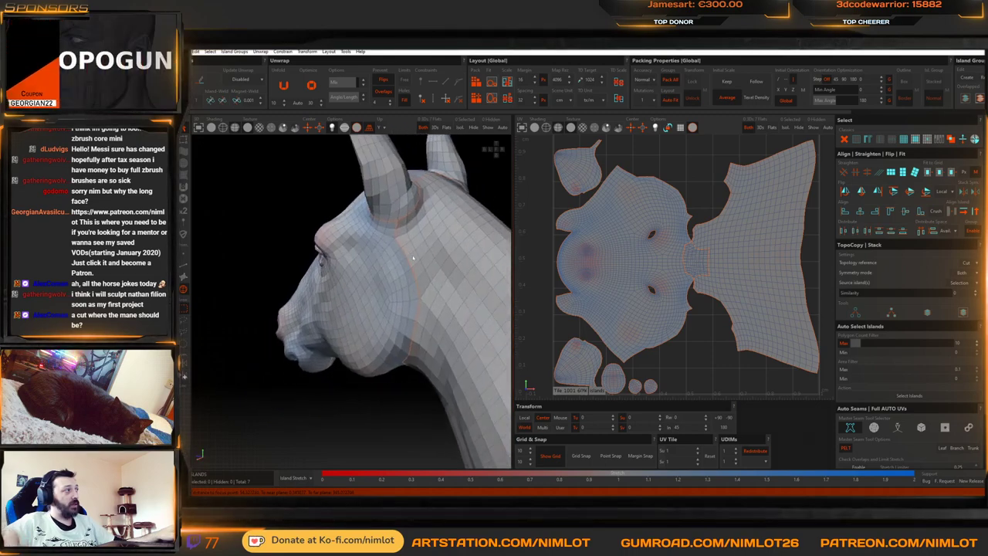
{"action": "middle_click_drag", "start_coordinate": [413, 257], "coordinate": [402, 258]}
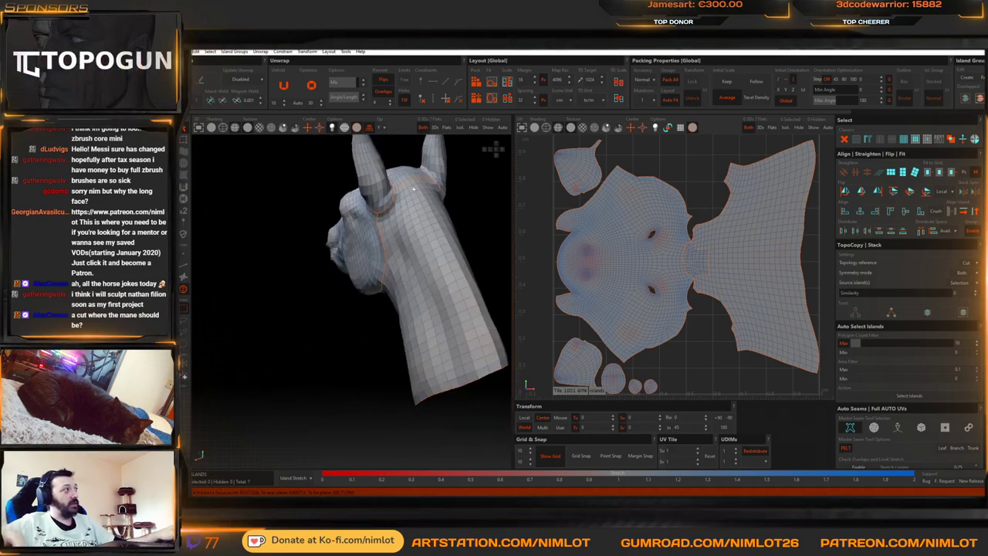
{"action": "middle_click_drag", "start_coordinate": [414, 187], "coordinate": [589, 271]}
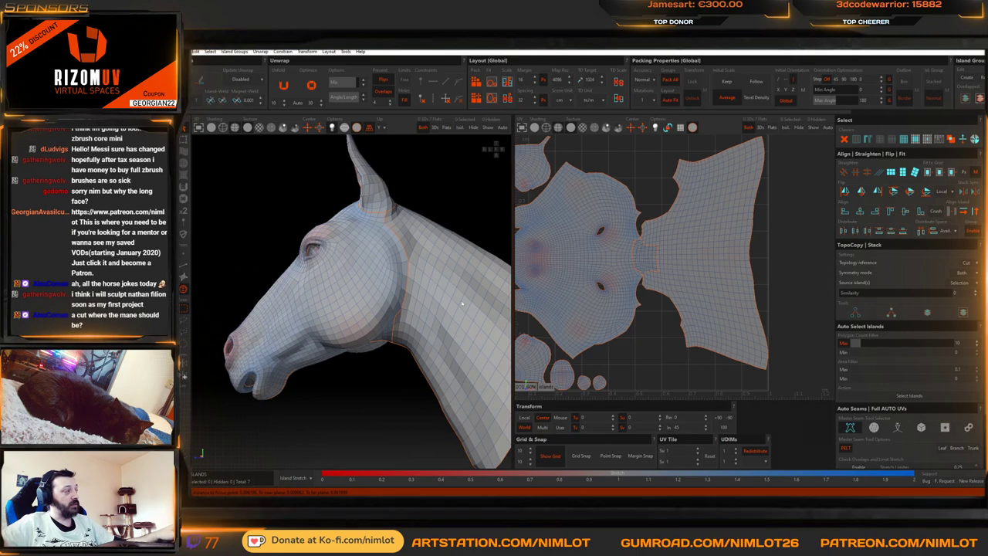
{"action": "middle_click_drag", "start_coordinate": [462, 304], "coordinate": [479, 257]}
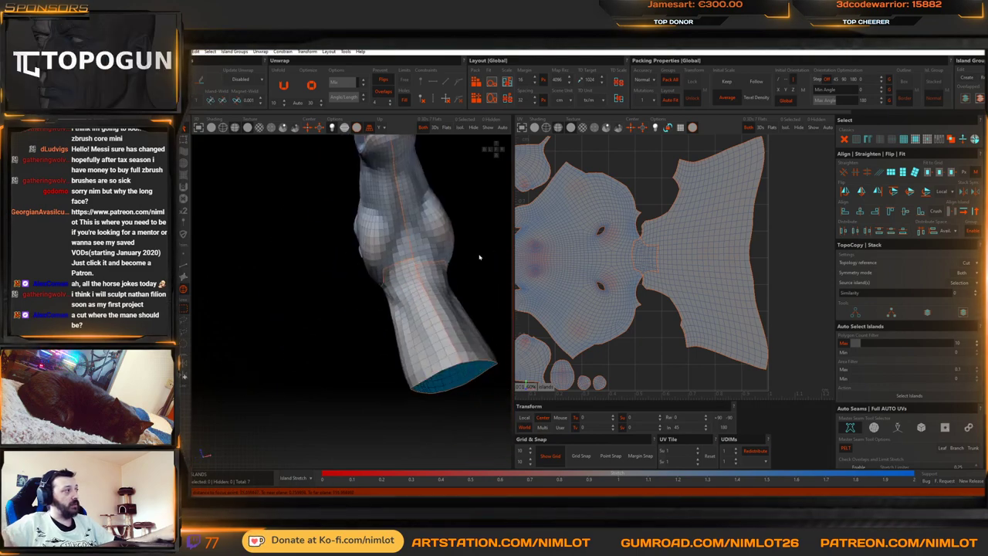
Select an edge path rising from the throat just in front of the seam behind the jaw and cut it
{"action": "scroll", "coordinate": [478, 257], "scroll_direction": "up", "scroll_amount": 5}
{"action": "left_click", "coordinate": [396, 266]}
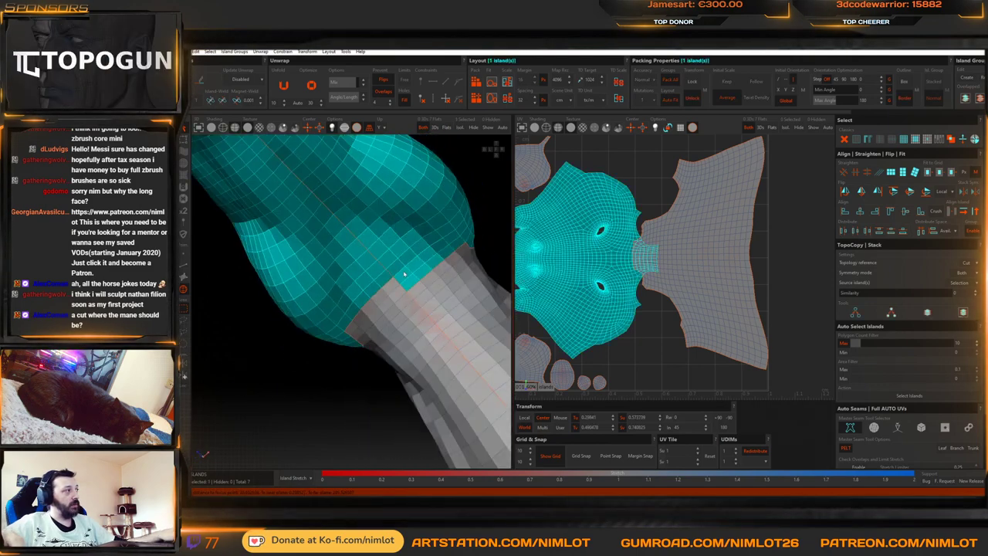
{"action": "key", "text": "F2"}
{"action": "middle_click_drag", "start_coordinate": [452, 237], "coordinate": [444, 227]}
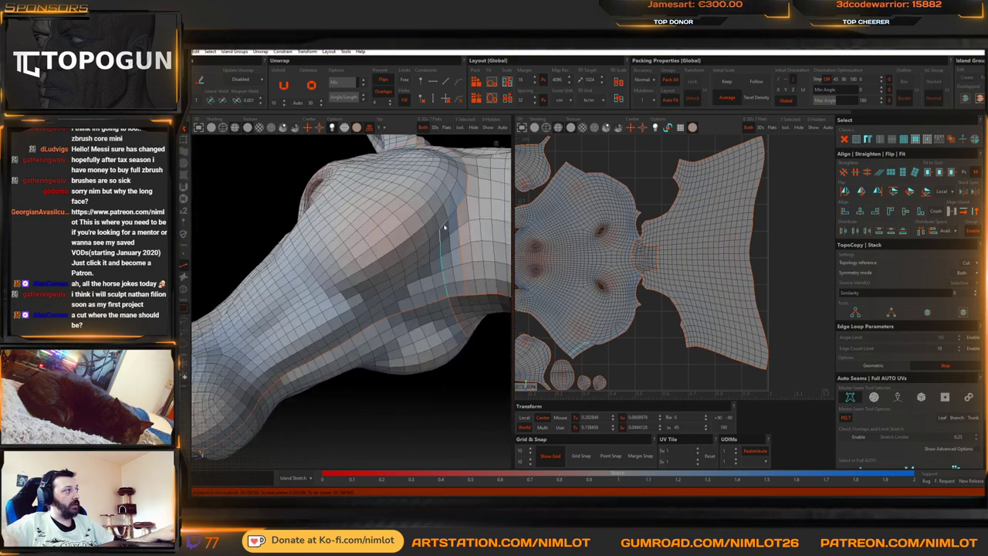
{"action": "key", "text": "c"}
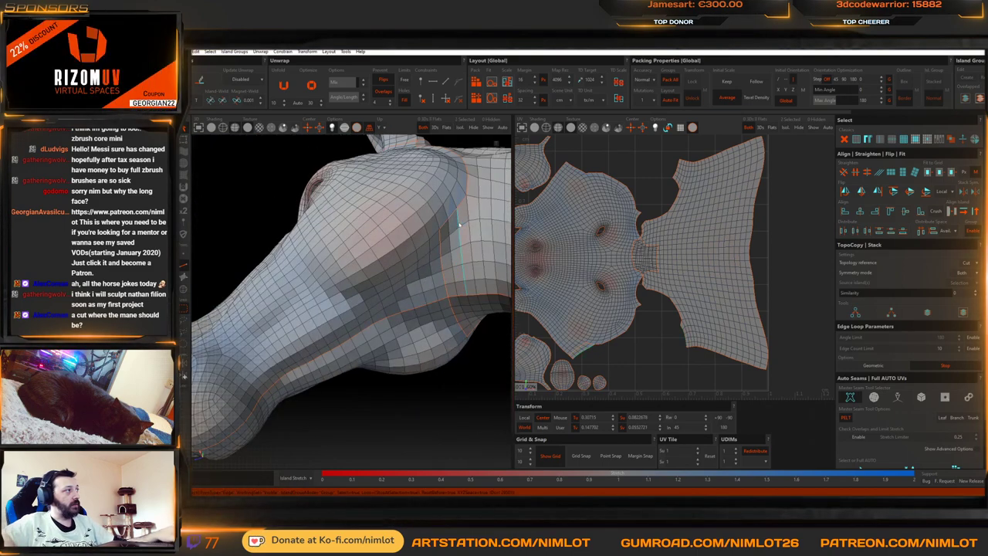
Weld the selected edge path in front of the jaw seam and unfold the neck island
{"action": "key", "text": "w"}
{"action": "key", "text": "F4"}
{"action": "left_click", "coordinate": [693, 314]}
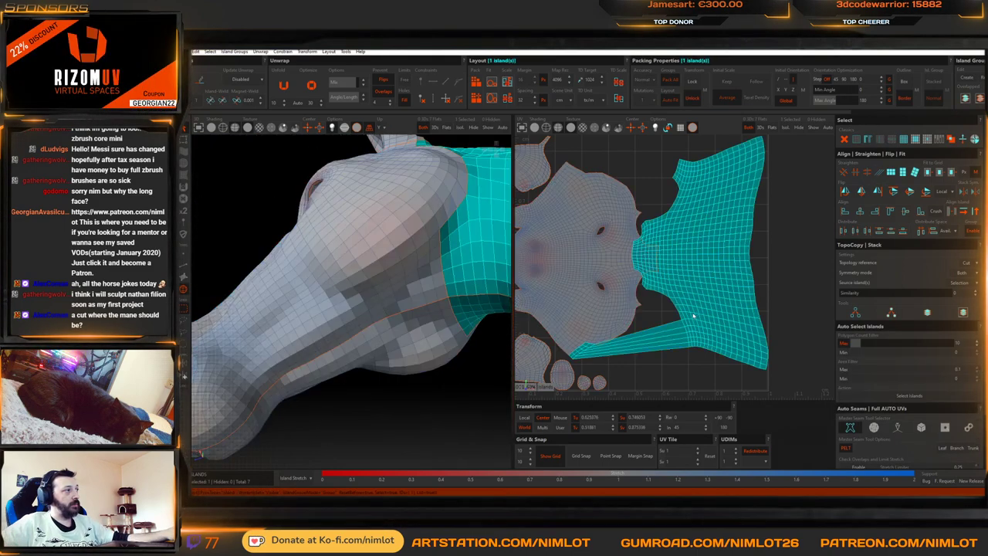
{"action": "key", "text": "u"}
{"action": "left_click", "coordinate": [639, 328]}
{"action": "scroll", "coordinate": [639, 329], "scroll_direction": "down", "scroll_amount": 3}
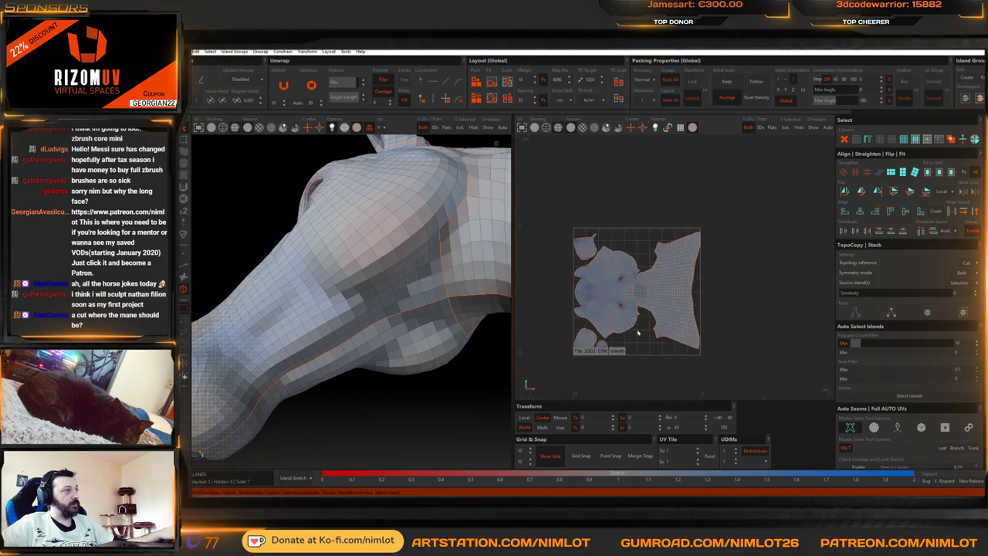
{"action": "scroll", "coordinate": [453, 256], "scroll_direction": "down", "scroll_amount": 3}
Cut a UV seam down the middle of the back of the neck, where the mane would be
{"action": "left_click_drag", "start_coordinate": [453, 255], "coordinate": [412, 260], "text": "alt"}
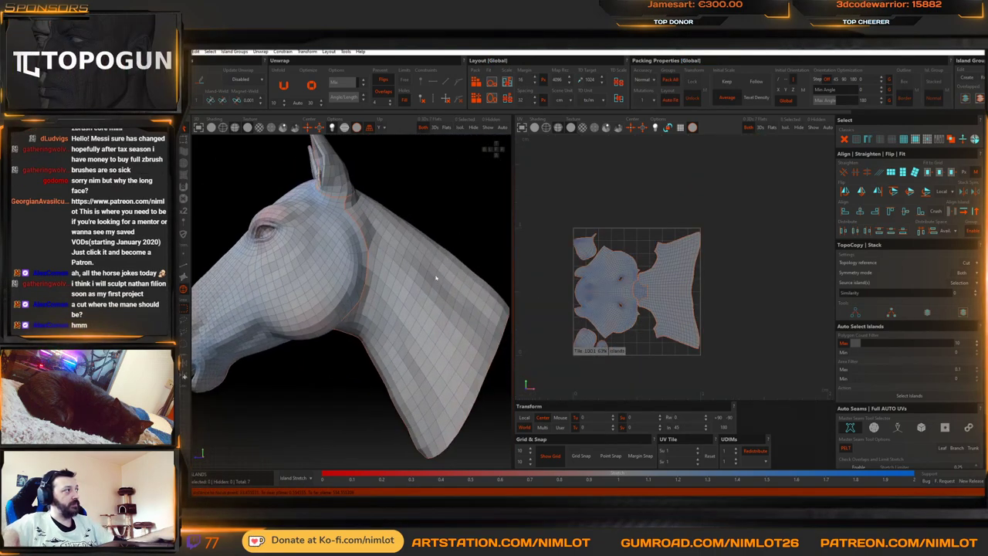
{"action": "scroll", "coordinate": [411, 259], "scroll_direction": "down", "scroll_amount": 3}
{"action": "middle_click_drag", "start_coordinate": [411, 260], "coordinate": [434, 235]}
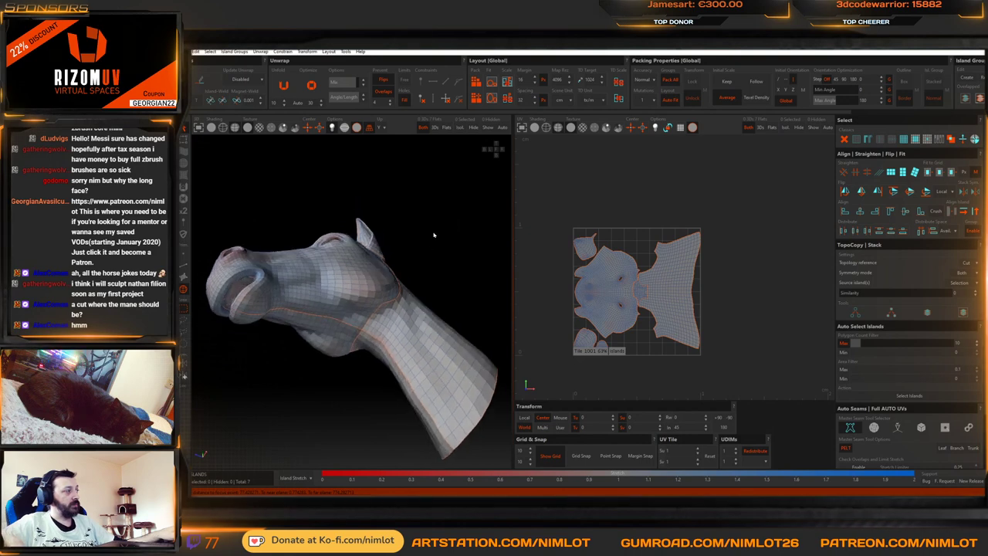
{"action": "scroll", "coordinate": [618, 281], "scroll_direction": "up", "scroll_amount": 5}
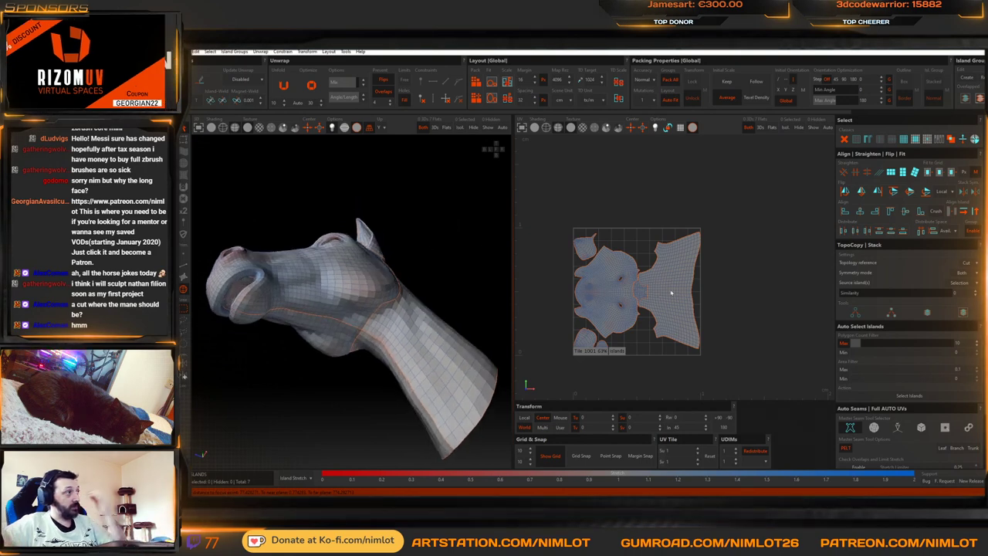
{"action": "left_click", "coordinate": [648, 294]}
{"action": "key", "text": "F2"}
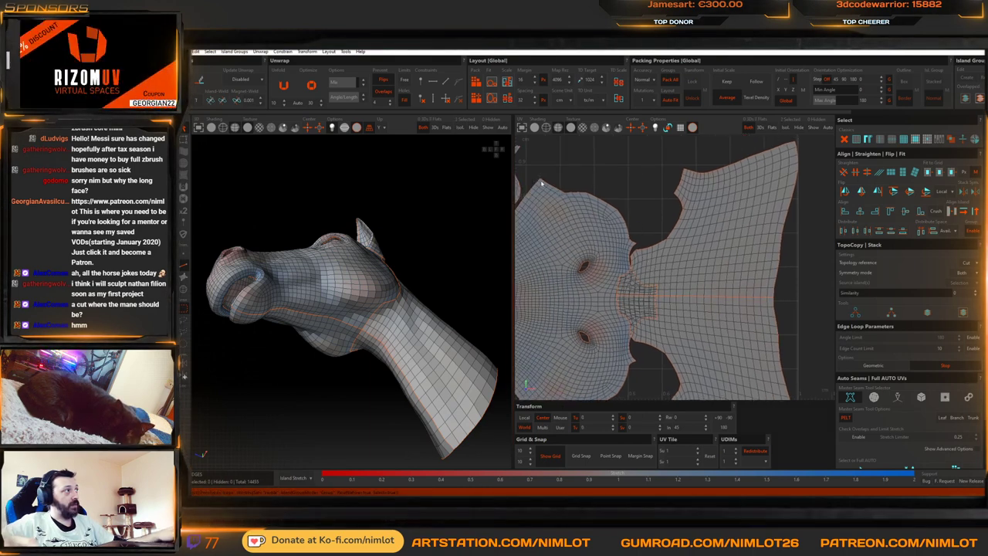
Weld the neck to the face along the seams behind the jaw on both sides and unfold the merged island
{"action": "key", "text": "w"}
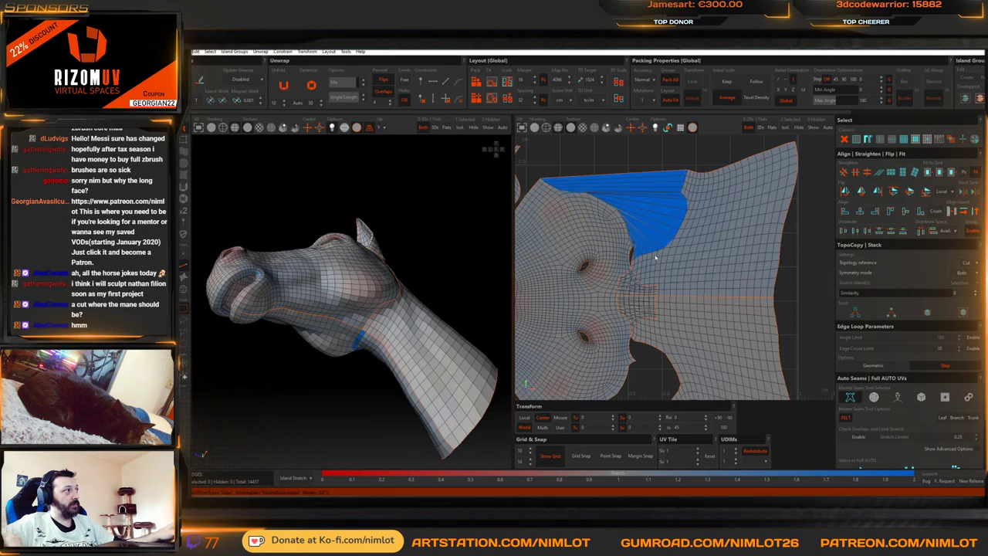
{"action": "middle_click_drag", "start_coordinate": [643, 342], "coordinate": [666, 267]}
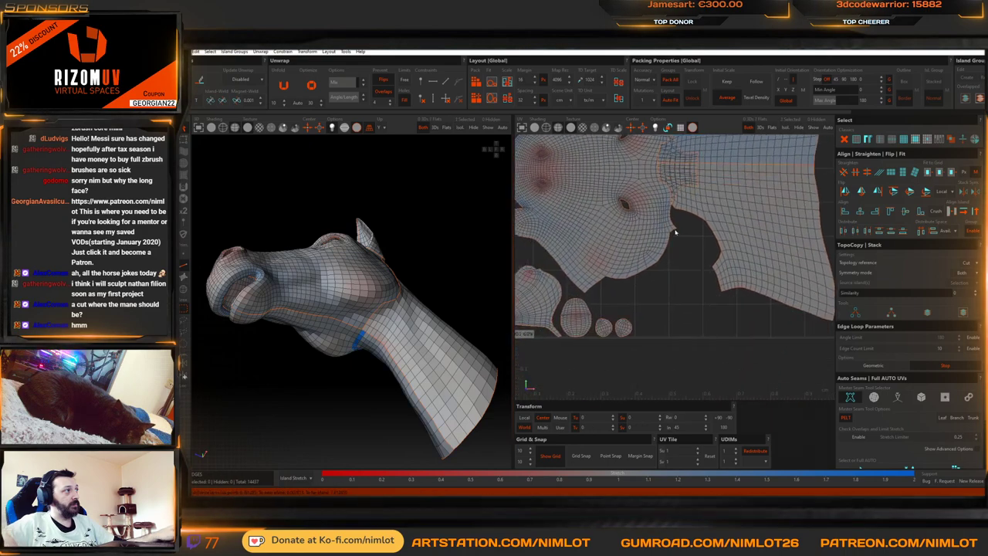
{"action": "key", "text": "w"}
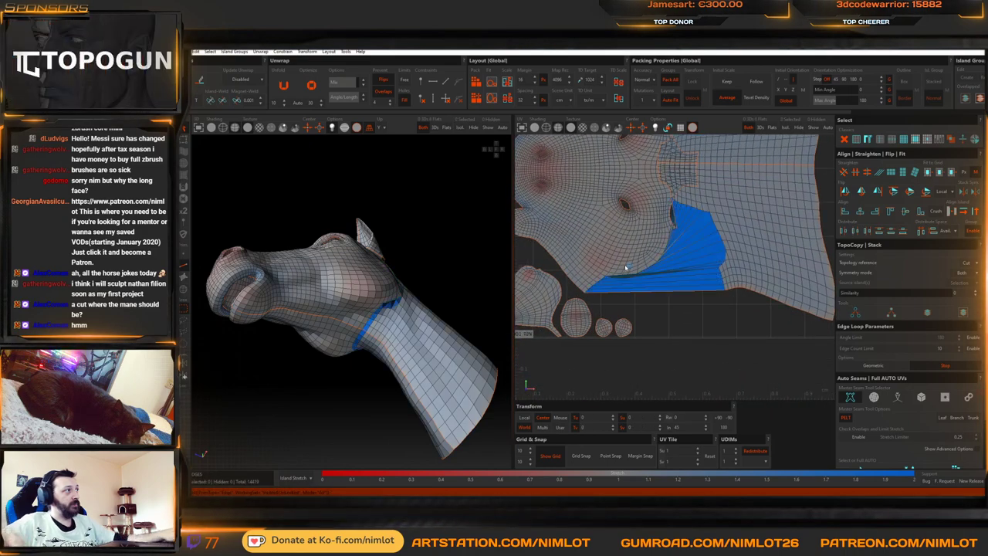
{"action": "key", "text": "F4"}
{"action": "left_click", "coordinate": [620, 259]}
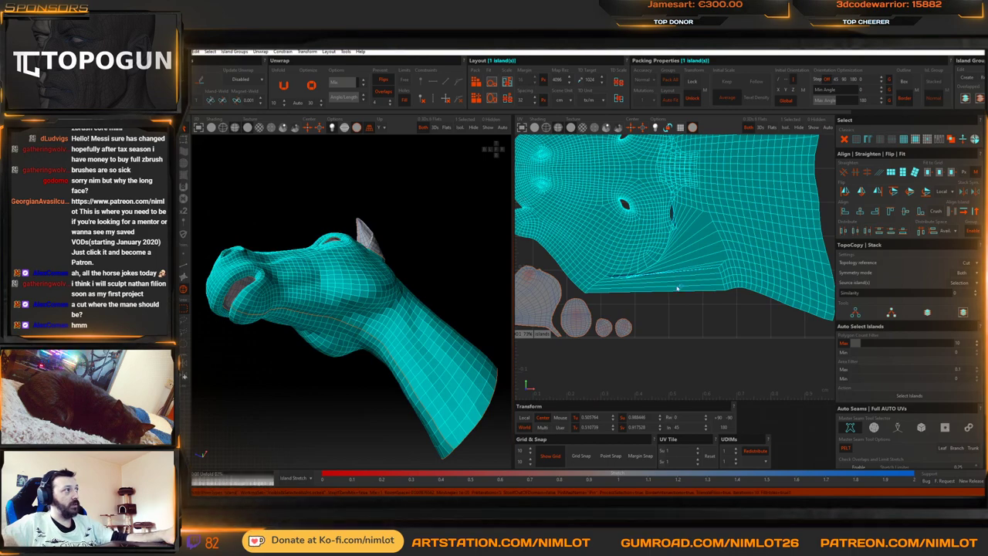
{"action": "scroll", "coordinate": [687, 287], "scroll_direction": "down", "scroll_amount": 4}
{"action": "left_click", "coordinate": [750, 256]}
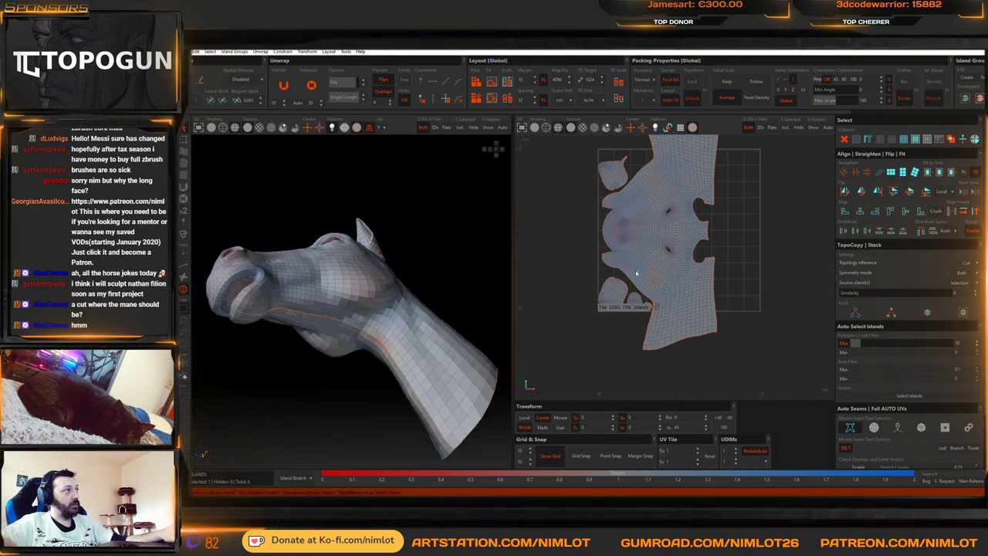
Inspect the UV stretch on the merged head island and at the tip of an ear island
{"action": "middle_click_drag", "start_coordinate": [451, 283], "coordinate": [551, 264]}
{"action": "scroll", "coordinate": [694, 278], "scroll_direction": "up", "scroll_amount": 2}
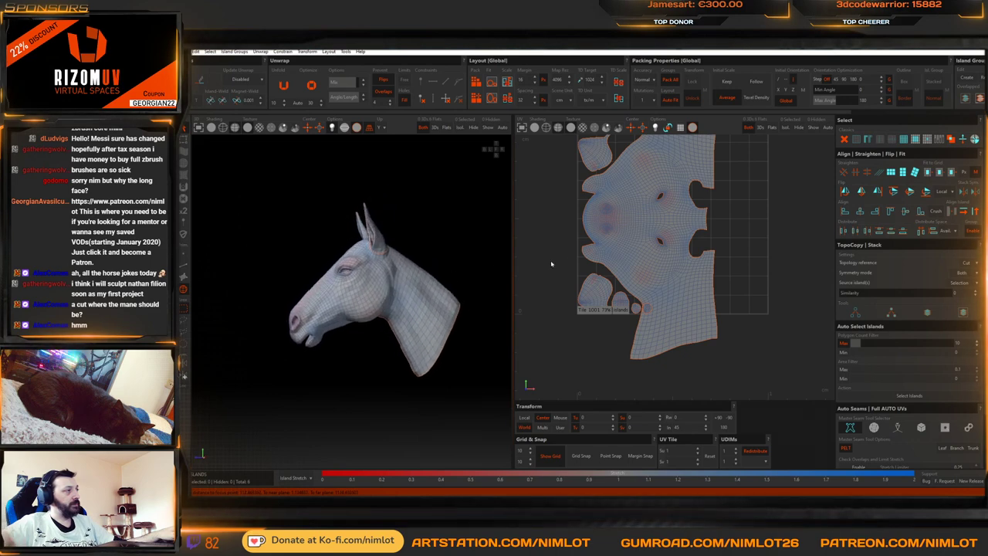
{"action": "scroll", "coordinate": [663, 272], "scroll_direction": "down", "scroll_amount": 3}
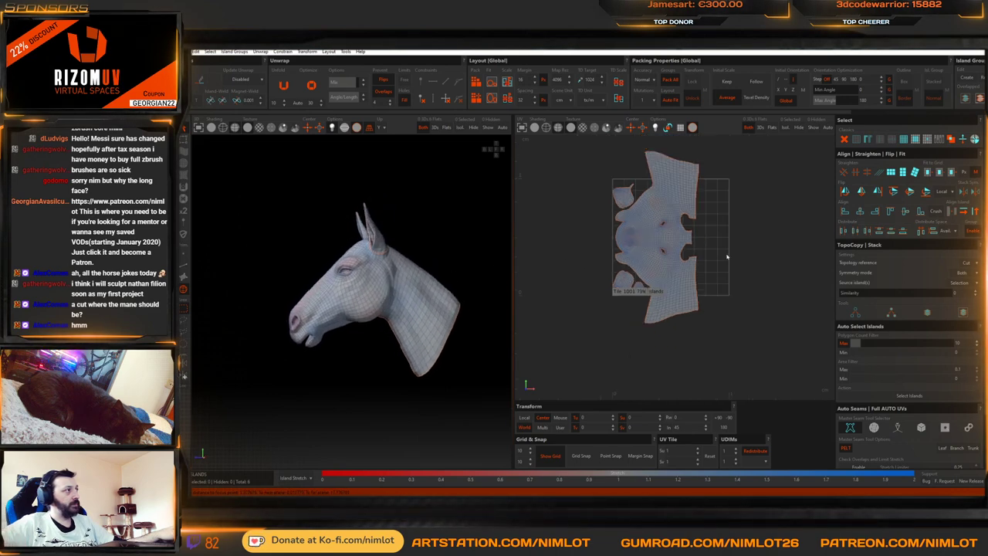
{"action": "scroll", "coordinate": [634, 200], "scroll_direction": "up", "scroll_amount": 4}
{"action": "scroll", "coordinate": [651, 210], "scroll_direction": "up", "scroll_amount": 2}
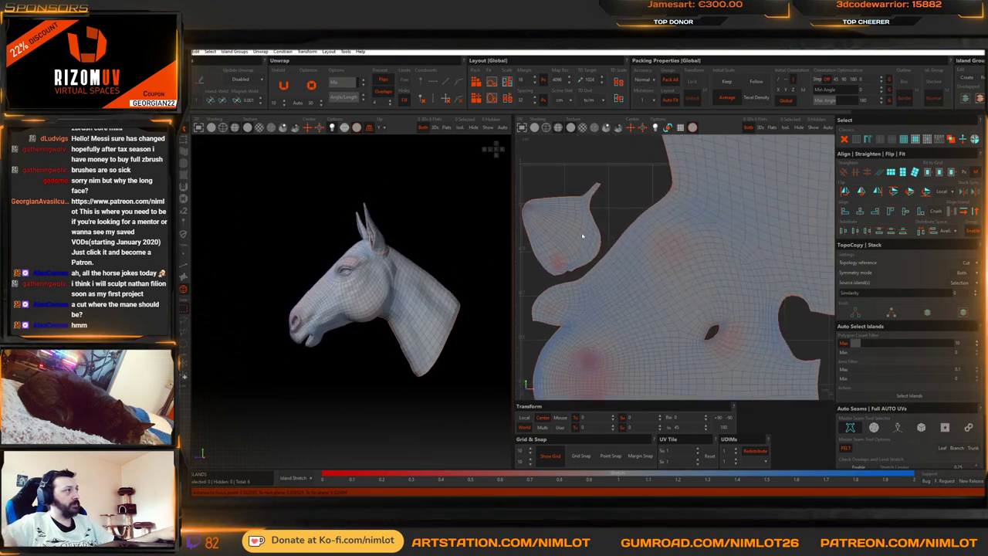
{"action": "scroll", "coordinate": [582, 235], "scroll_direction": "up", "scroll_amount": 5}
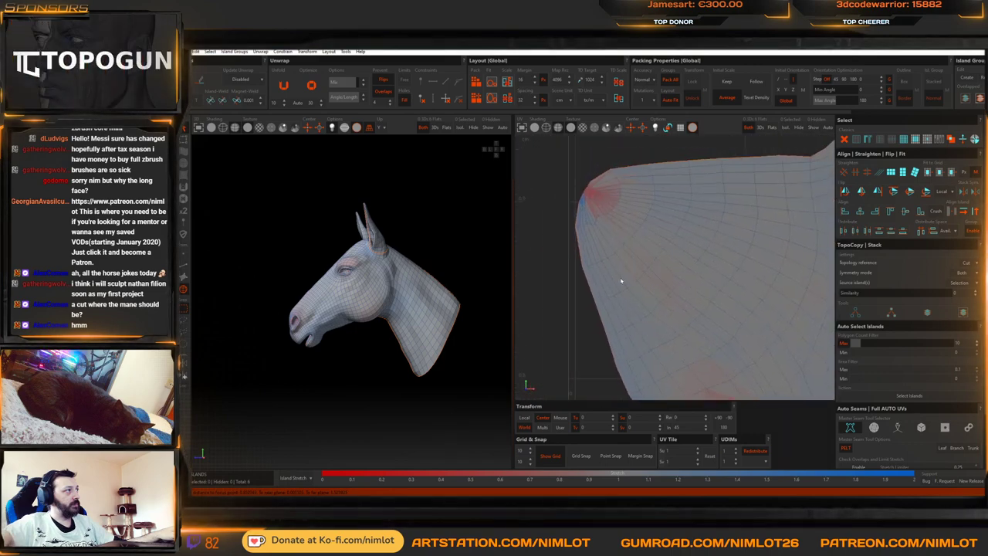
Cut a short seam over the tip of the first ear and unfold that ear island
{"action": "left_click", "coordinate": [571, 228]}
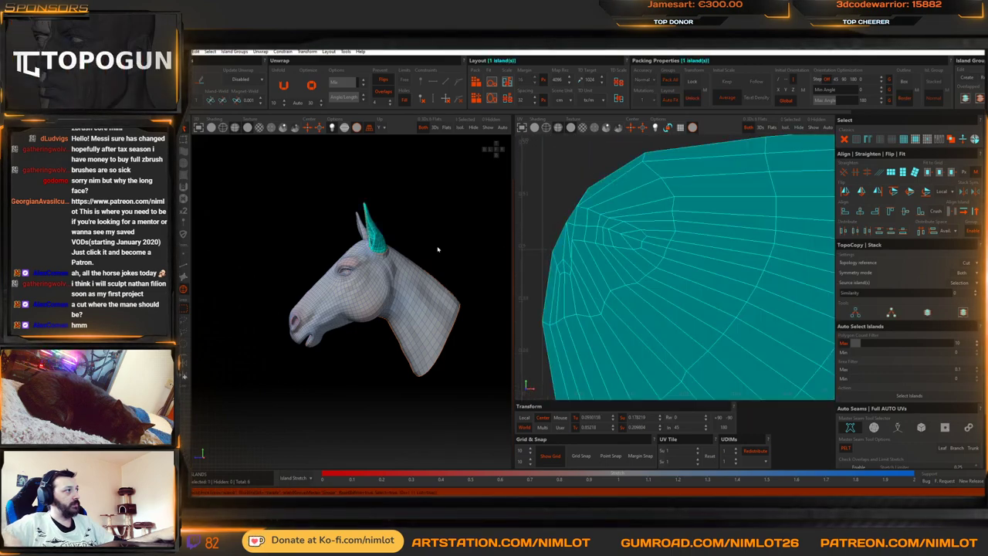
{"action": "key", "text": "f"}
{"action": "key", "text": "F2"}
{"action": "left_click_drag", "start_coordinate": [398, 204], "coordinate": [381, 237], "text": "alt"}
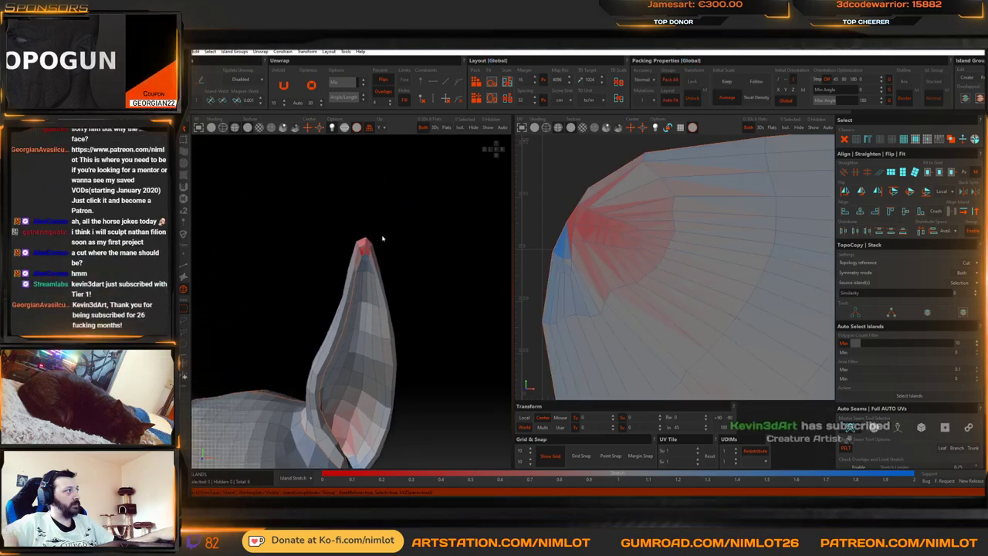
{"action": "scroll", "coordinate": [381, 238], "scroll_direction": "up", "scroll_amount": 3}
{"action": "left_click_drag", "start_coordinate": [349, 278], "coordinate": [329, 316], "text": "alt"}
{"action": "middle_click_drag", "start_coordinate": [330, 315], "coordinate": [355, 286]}
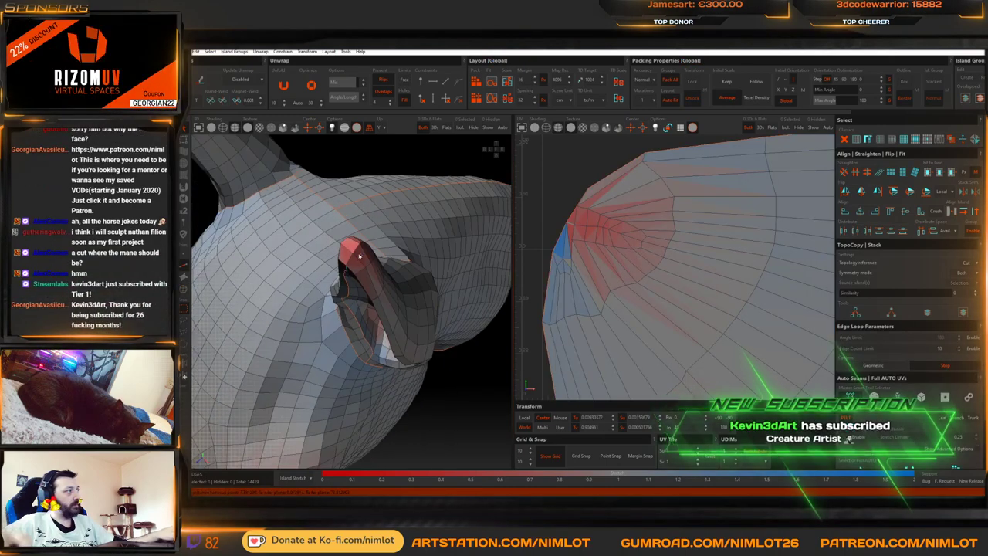
{"action": "scroll", "coordinate": [595, 246], "scroll_direction": "down", "scroll_amount": 3}
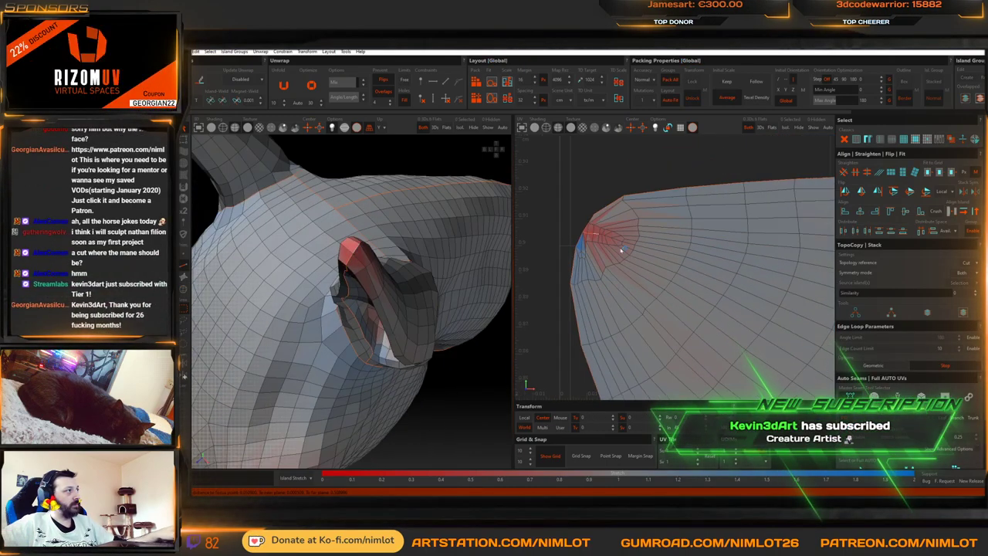
{"action": "key", "text": "F4"}
{"action": "left_click", "coordinate": [629, 259]}
{"action": "key", "text": "u"}
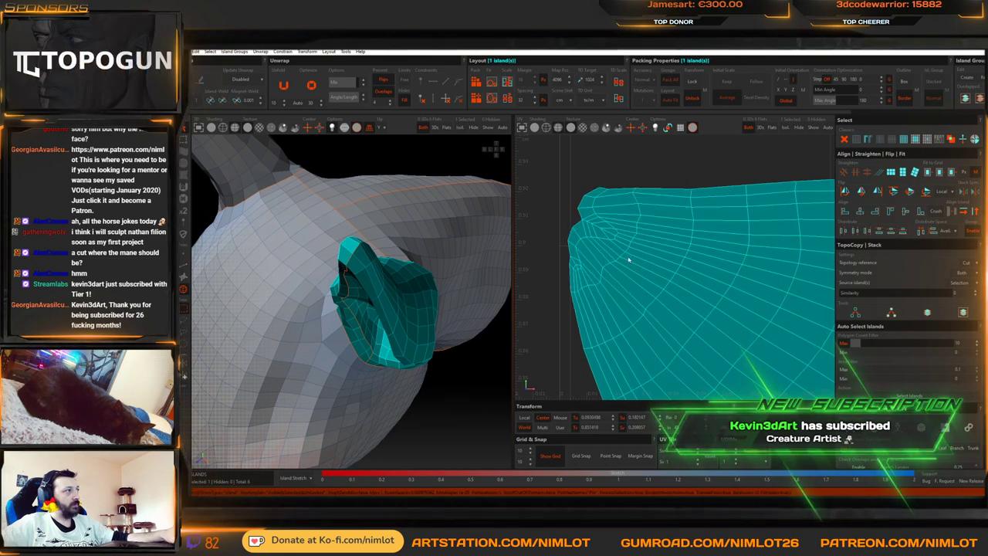
{"action": "left_click", "coordinate": [565, 208]}
{"action": "scroll", "coordinate": [577, 212], "scroll_direction": "down", "scroll_amount": 4}
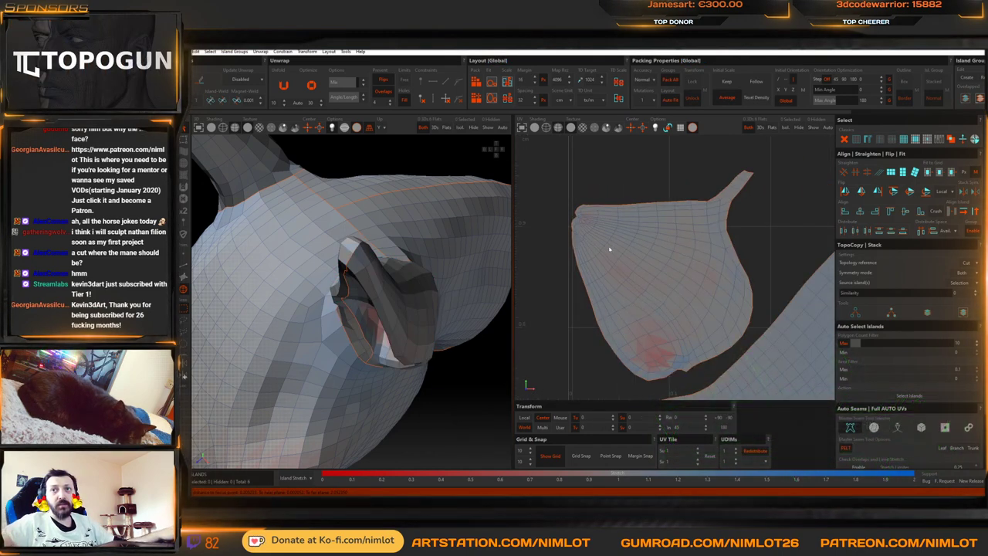
Cut a matching short seam over the tip of the other ear and unfold its island
{"action": "middle_click_drag", "start_coordinate": [486, 254], "coordinate": [458, 211]}
{"action": "scroll", "coordinate": [379, 216], "scroll_direction": "up", "scroll_amount": 5}
{"action": "key", "text": "F2"}
{"action": "left_click", "coordinate": [460, 248]}
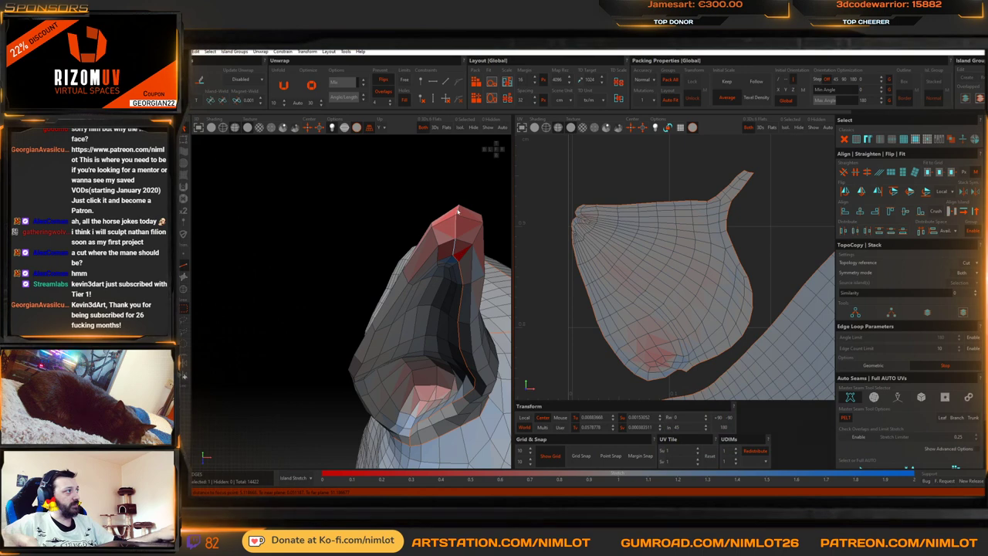
{"action": "key", "text": "F4"}
{"action": "left_click", "coordinate": [462, 251]}
{"action": "scroll", "coordinate": [653, 258], "scroll_direction": "down", "scroll_amount": 10}
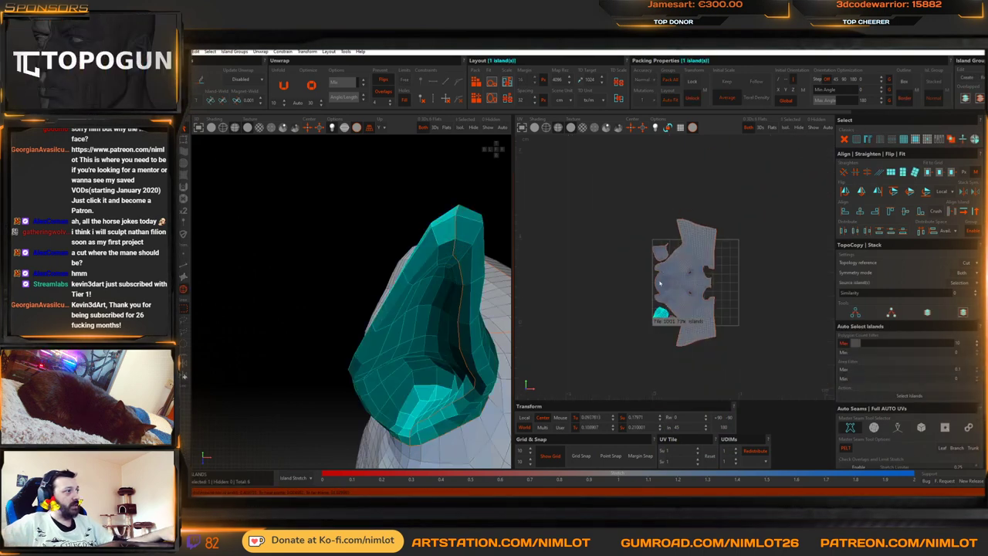
{"action": "scroll", "coordinate": [658, 312], "scroll_direction": "up", "scroll_amount": 6}
{"action": "scroll", "coordinate": [657, 295], "scroll_direction": "up", "scroll_amount": 4}
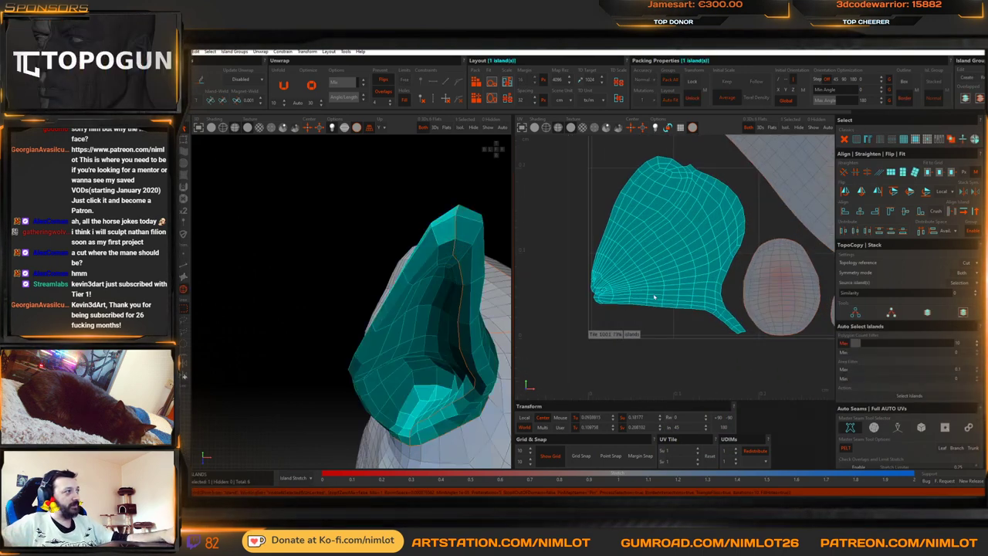
{"action": "left_click", "coordinate": [653, 324]}
Pack all UV islands into the tile
{"action": "scroll", "coordinate": [639, 303], "scroll_direction": "down", "scroll_amount": 9}
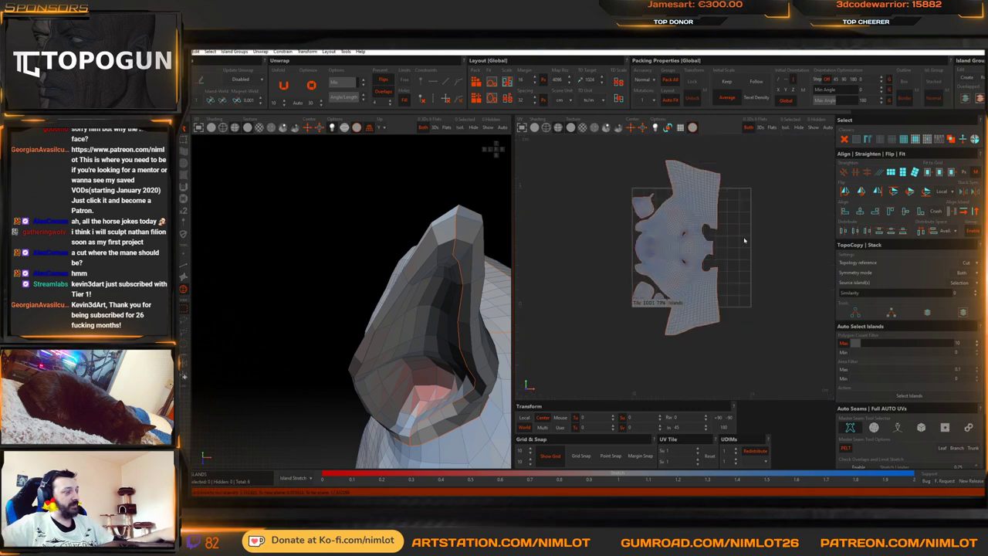
{"action": "key", "text": "p"}
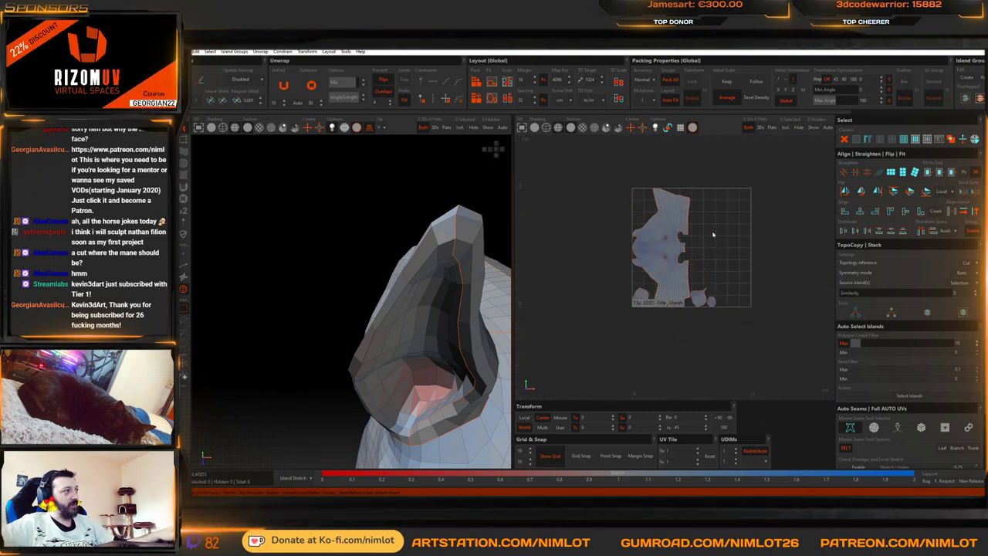
{"action": "scroll", "coordinate": [657, 247], "scroll_direction": "up", "scroll_amount": 4}
{"action": "scroll", "coordinate": [644, 252], "scroll_direction": "down", "scroll_amount": 4}
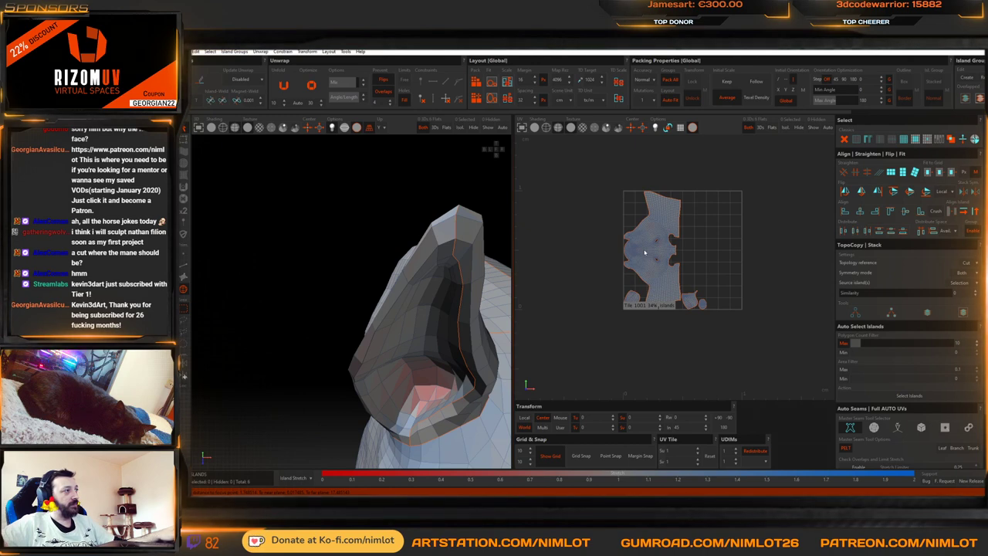
Rotate the large head island by 90 and then 180 degrees and move it to the upper part of the UV tile
{"action": "left_click", "coordinate": [646, 248]}
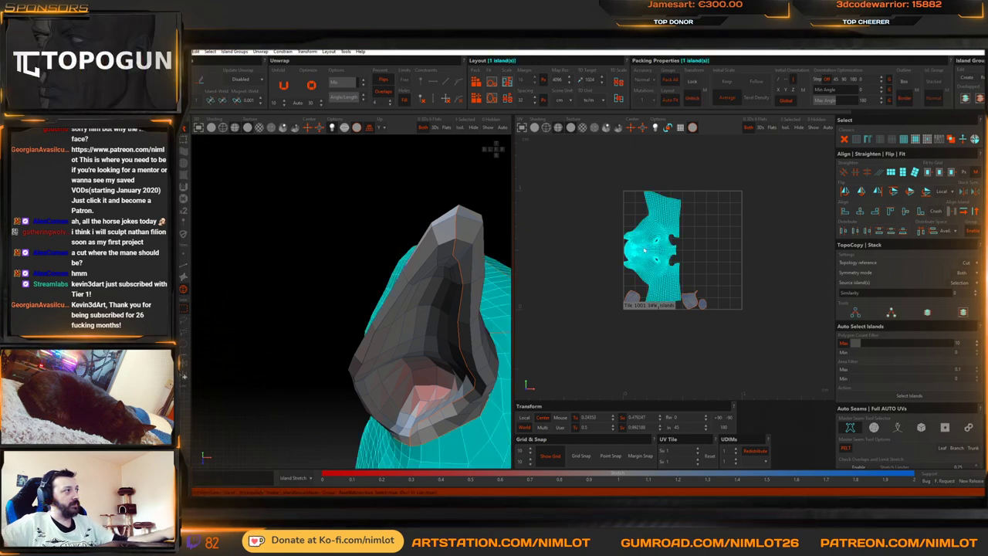
{"action": "left_click", "coordinate": [722, 418]}
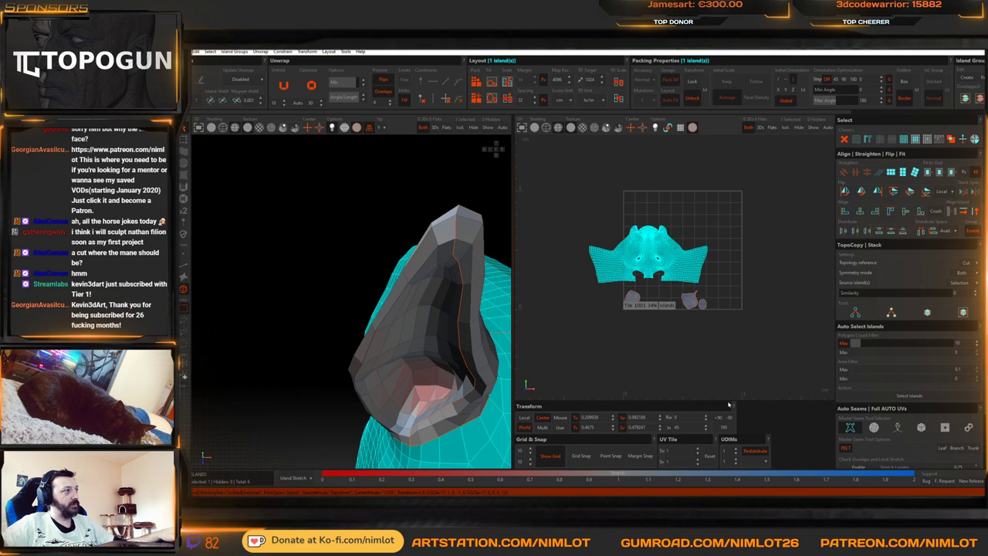
{"action": "left_click", "coordinate": [728, 428]}
{"action": "left_click", "coordinate": [662, 267]}
{"action": "left_click", "coordinate": [667, 247]}
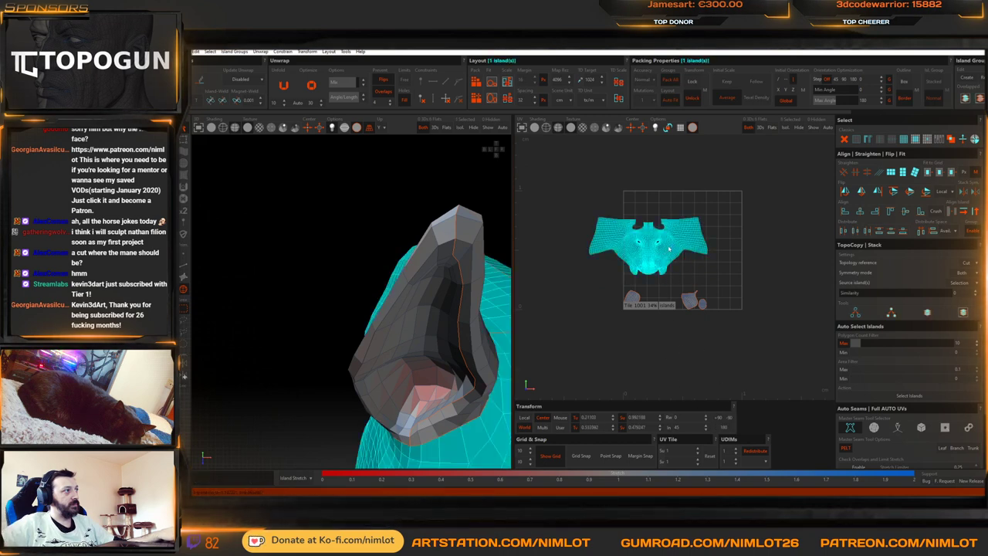
{"action": "left_click_drag", "start_coordinate": [668, 246], "coordinate": [687, 232]}
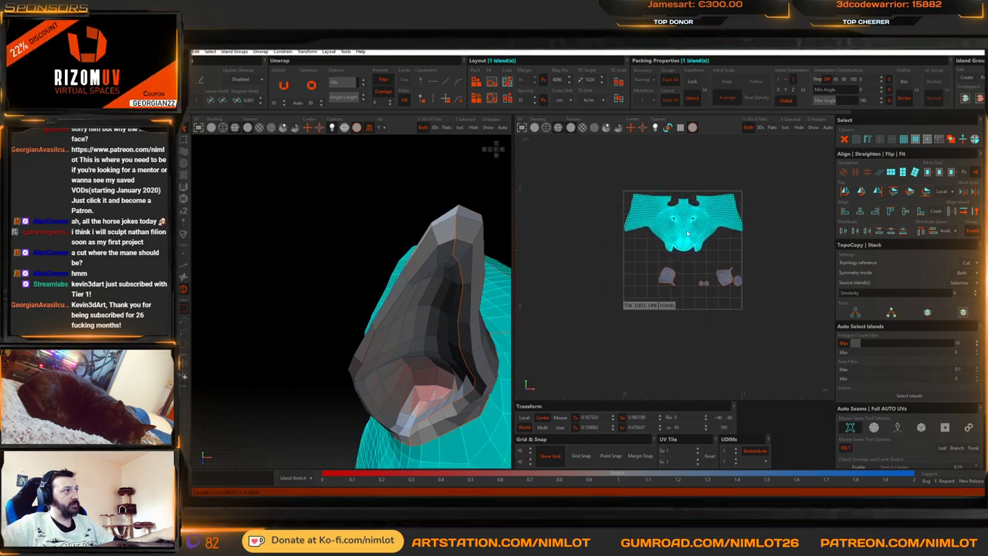
{"action": "scroll", "coordinate": [745, 239], "scroll_direction": "up", "scroll_amount": 4}
{"action": "left_click", "coordinate": [740, 248]}
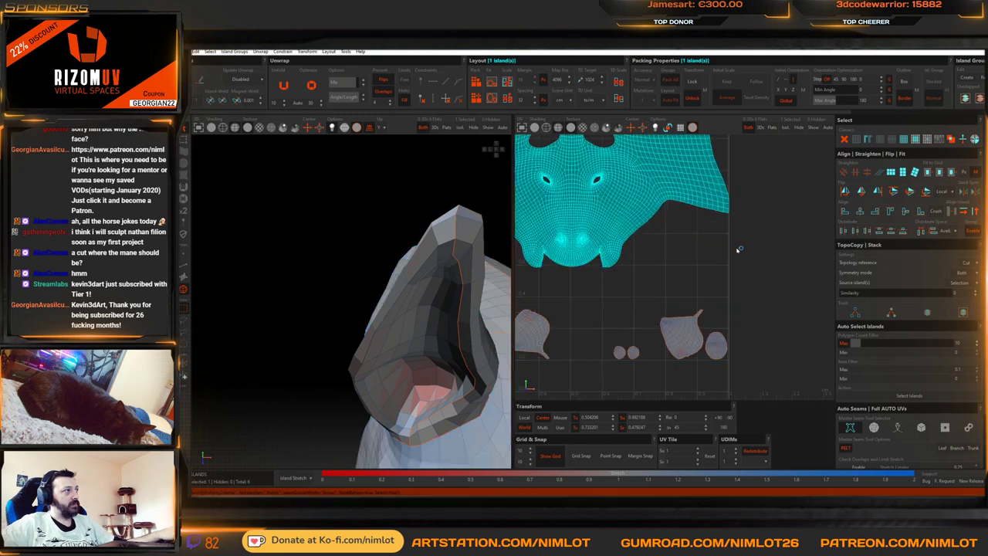
Move the two ear islands, the tiny round pair and the oval island into the space beneath the head island
{"action": "scroll", "coordinate": [725, 247], "scroll_direction": "down", "scroll_amount": 2}
{"action": "left_click_drag", "start_coordinate": [628, 329], "coordinate": [564, 244]}
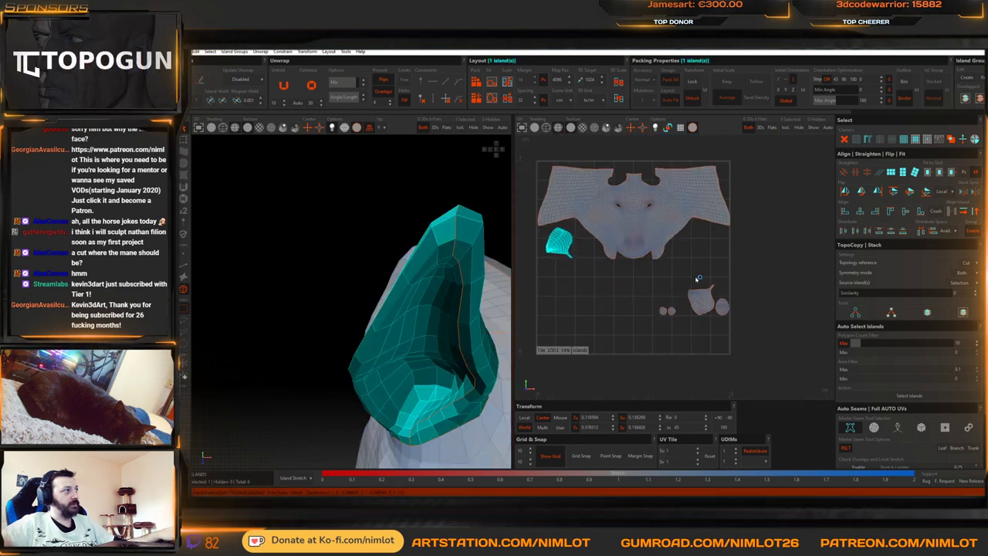
{"action": "left_click_drag", "start_coordinate": [699, 297], "coordinate": [704, 245]}
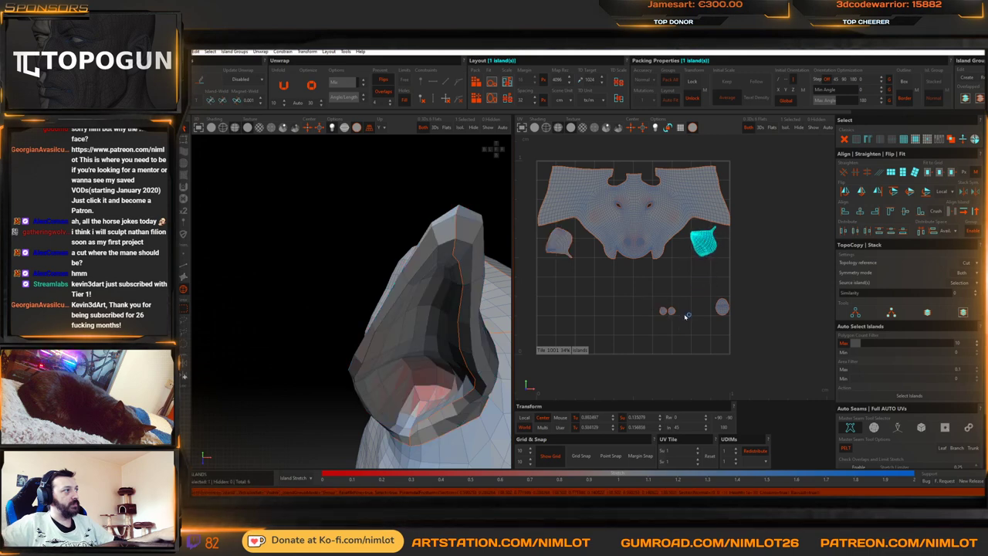
{"action": "left_click_drag", "start_coordinate": [685, 317], "coordinate": [663, 309]}
{"action": "left_click_drag", "start_coordinate": [663, 310], "coordinate": [555, 266]}
{"action": "left_click_drag", "start_coordinate": [695, 283], "coordinate": [683, 264]}
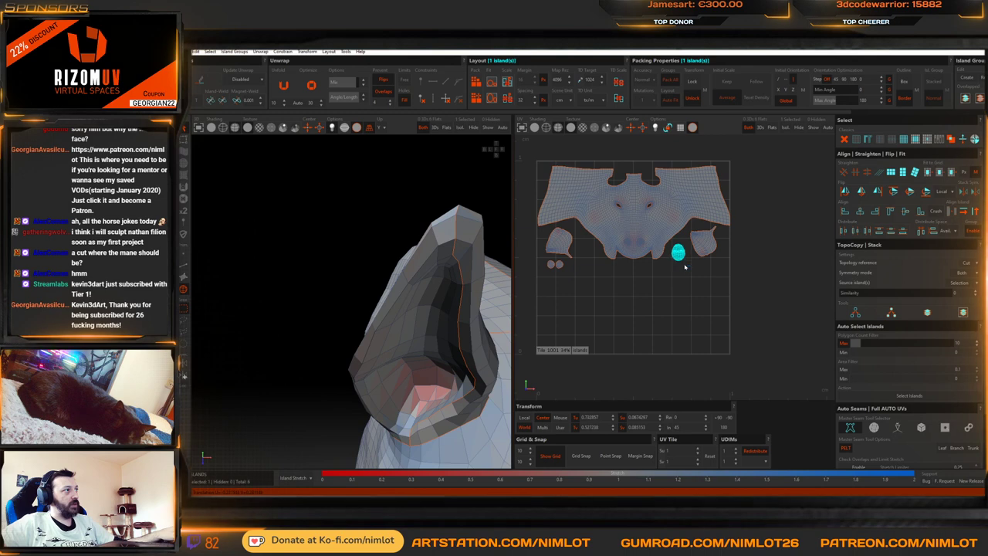
Nudge the tiny round pair and the oval island higher so they sit closer to the islands around them
{"action": "scroll", "coordinate": [682, 258], "scroll_direction": "up", "scroll_amount": 2}
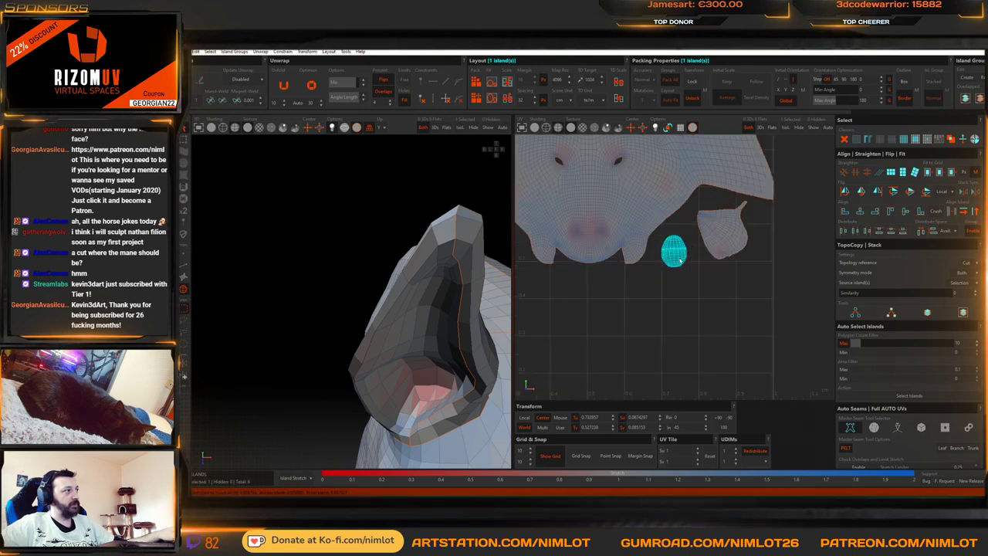
{"action": "scroll", "coordinate": [689, 265], "scroll_direction": "down", "scroll_amount": 2}
{"action": "scroll", "coordinate": [586, 257], "scroll_direction": "up", "scroll_amount": 3}
{"action": "left_click", "coordinate": [568, 259]}
{"action": "left_click_drag", "start_coordinate": [568, 260], "coordinate": [593, 246]}
{"action": "left_click_drag", "start_coordinate": [533, 283], "coordinate": [533, 261]}
{"action": "scroll", "coordinate": [572, 277], "scroll_direction": "down", "scroll_amount": 4}
{"action": "scroll", "coordinate": [591, 285], "scroll_direction": "up", "scroll_amount": 4}
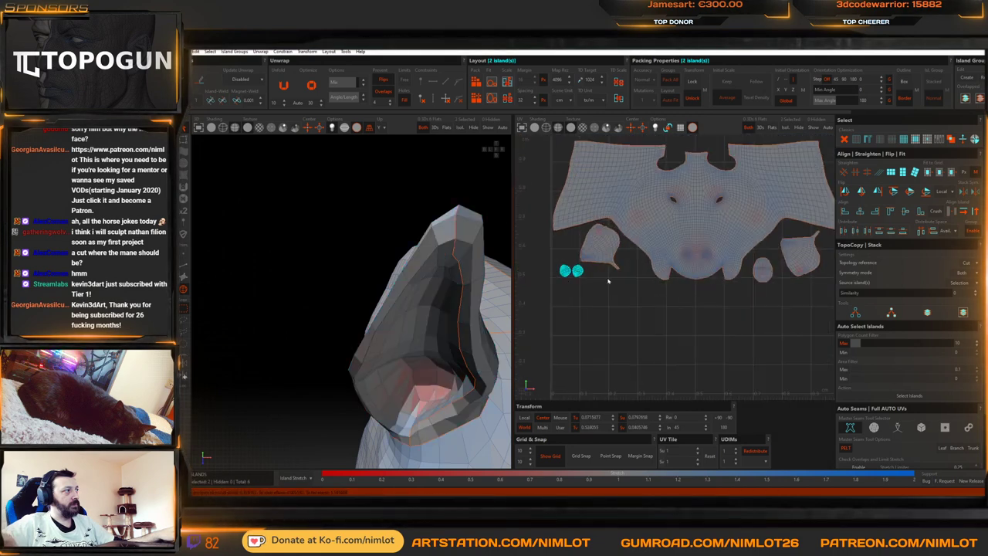
{"action": "left_click", "coordinate": [761, 266]}
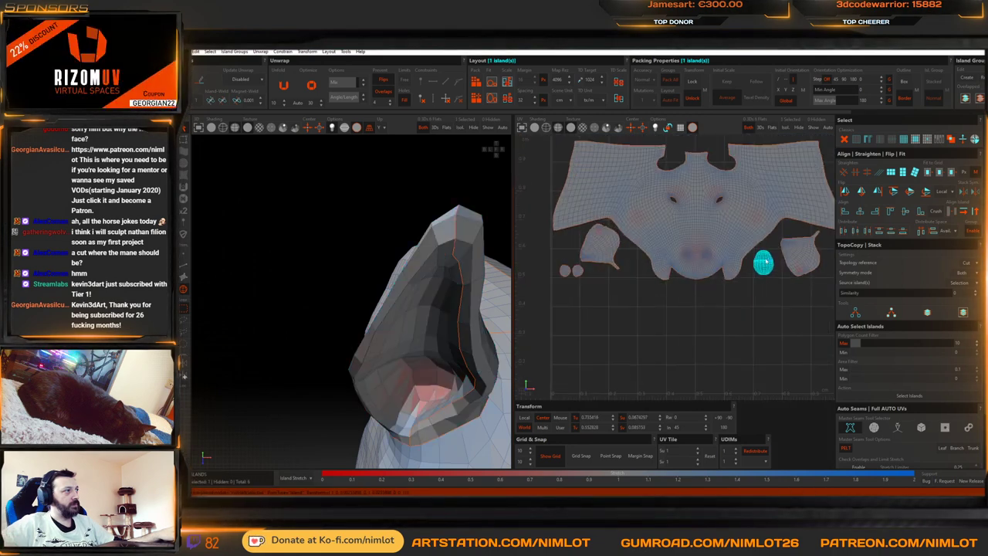
Set the UV tile's horizontal scale to 2 and repack all islands with nothing selected
{"action": "scroll", "coordinate": [762, 262], "scroll_direction": "down", "scroll_amount": 2}
{"action": "left_click", "coordinate": [709, 215]}
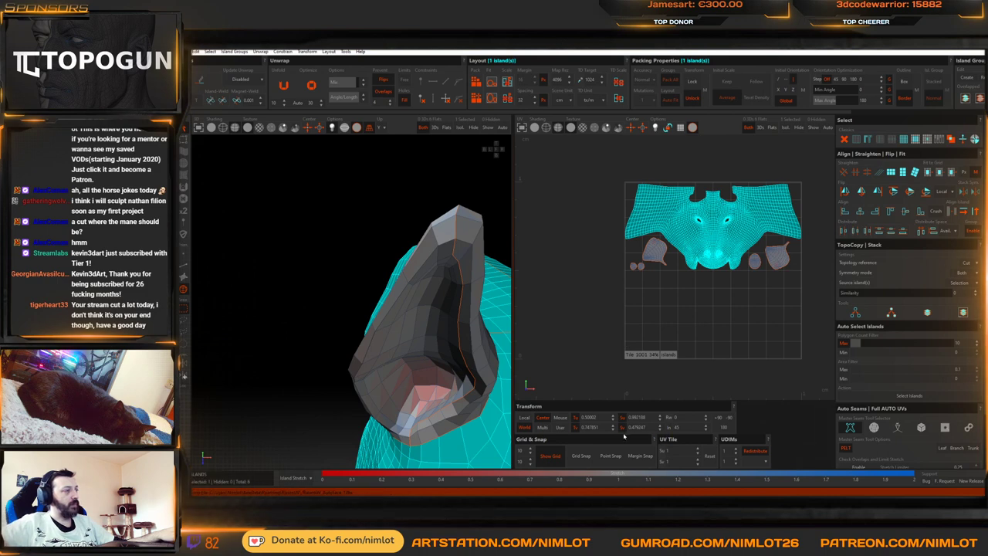
{"action": "left_click", "coordinate": [697, 449]}
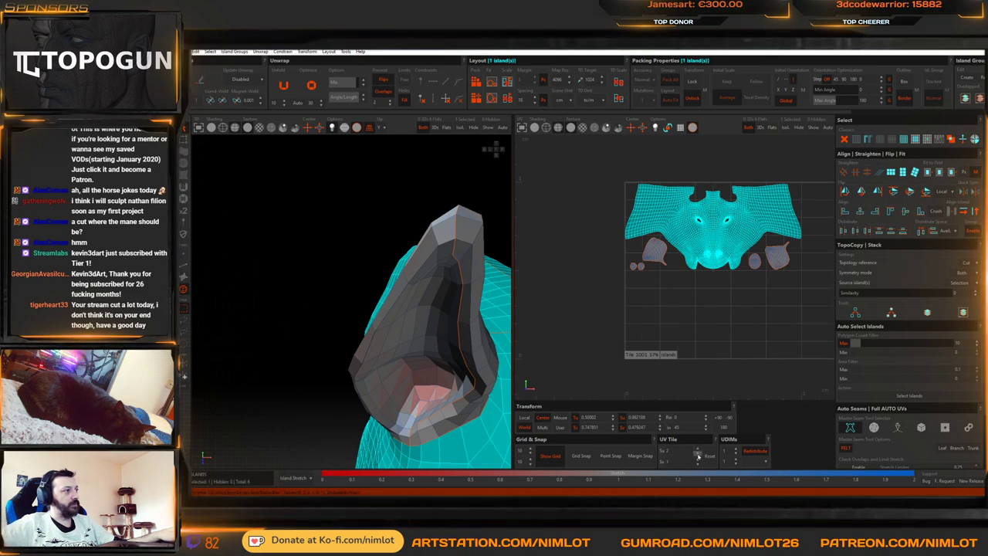
{"action": "left_click", "coordinate": [698, 456]}
{"action": "left_click", "coordinate": [629, 332]}
{"action": "key", "text": "p"}
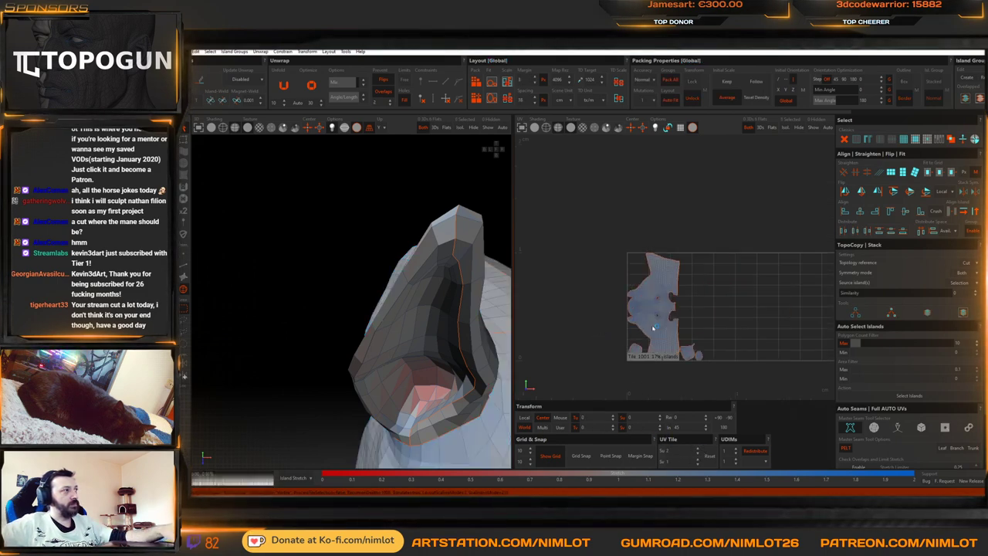
Repack all islands across the double-width tile with high packing accuracy and 8 mutations
{"action": "scroll", "coordinate": [589, 329], "scroll_direction": "down", "scroll_amount": 5}
{"action": "scroll", "coordinate": [620, 321], "scroll_direction": "up", "scroll_amount": 3}
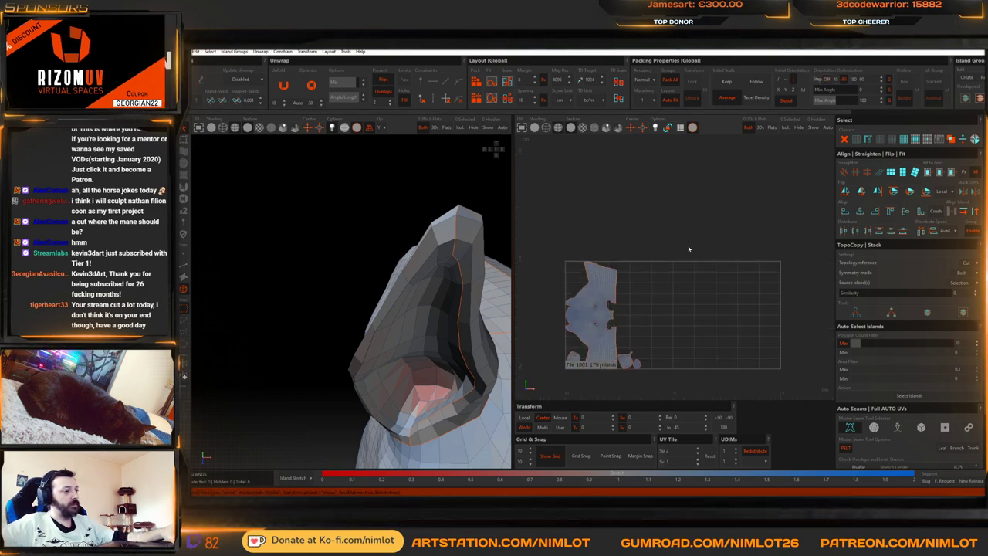
{"action": "key", "text": "p"}
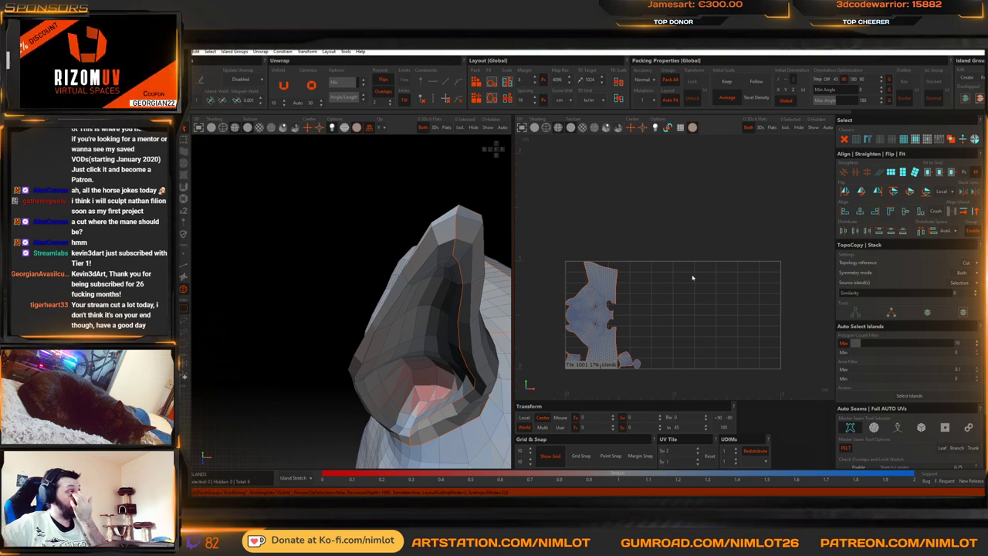
{"action": "left_click", "coordinate": [651, 101]}
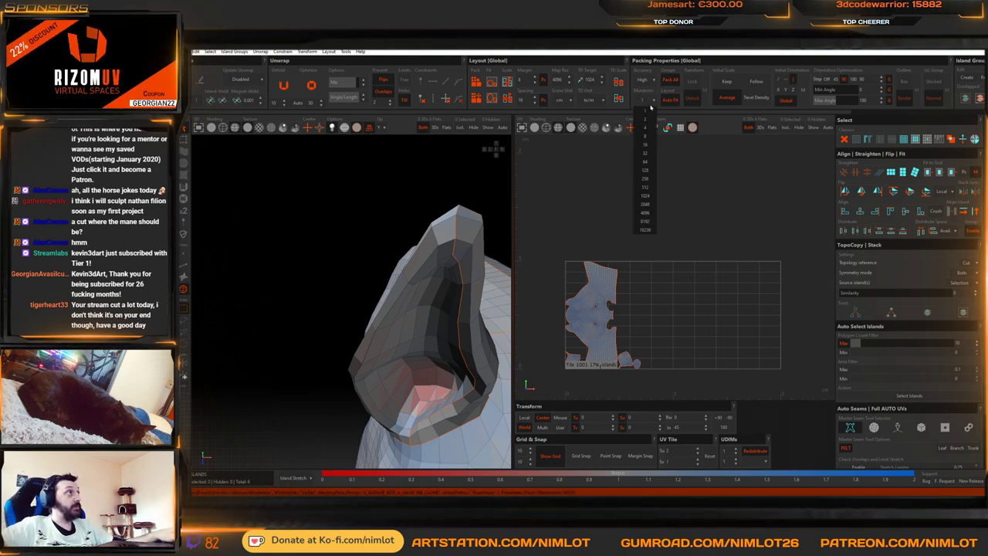
{"action": "left_click", "coordinate": [647, 136]}
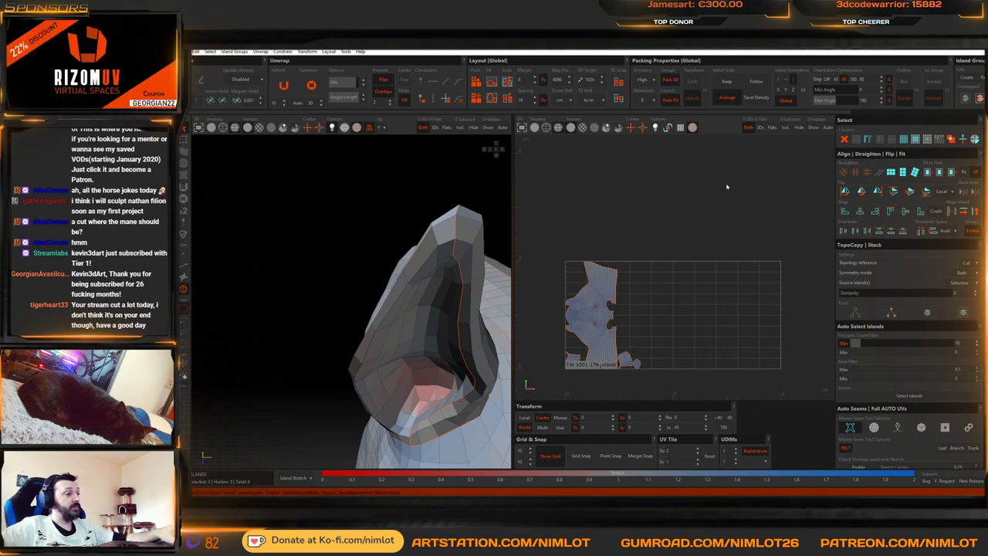
{"action": "key", "text": "p"}
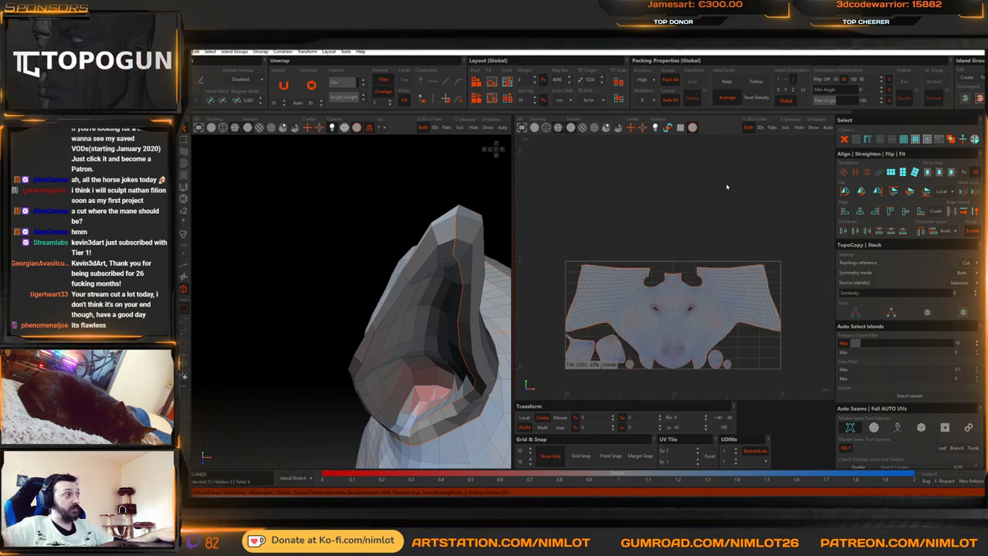
Return the UV tile's horizontal scale to 1, select all islands and squeeze them horizontally to fit the square tile
{"action": "scroll", "coordinate": [670, 183], "scroll_direction": "down", "scroll_amount": 4}
{"action": "scroll", "coordinate": [680, 229], "scroll_direction": "up", "scroll_amount": 8}
{"action": "scroll", "coordinate": [700, 203], "scroll_direction": "down", "scroll_amount": 5}
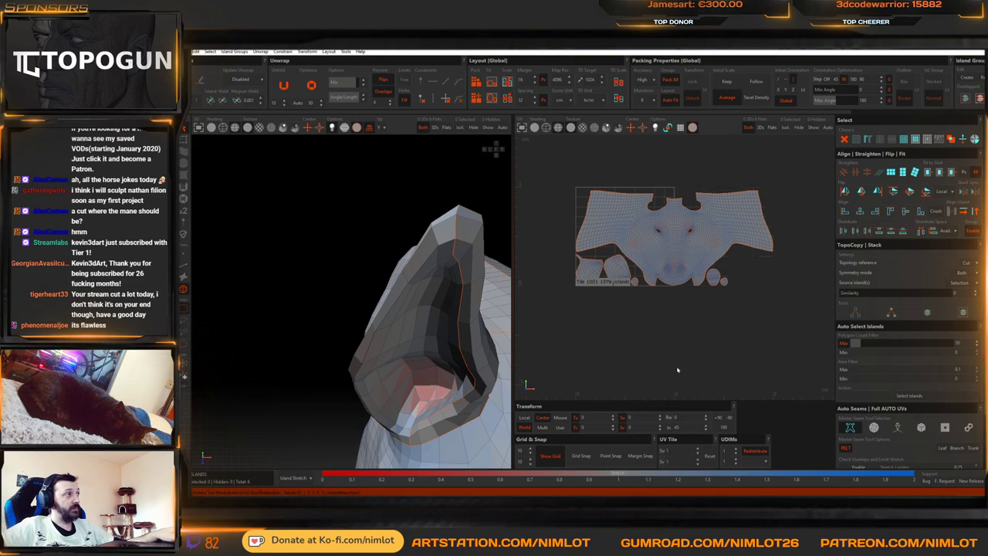
{"action": "left_click_drag", "start_coordinate": [553, 164], "coordinate": [774, 305]}
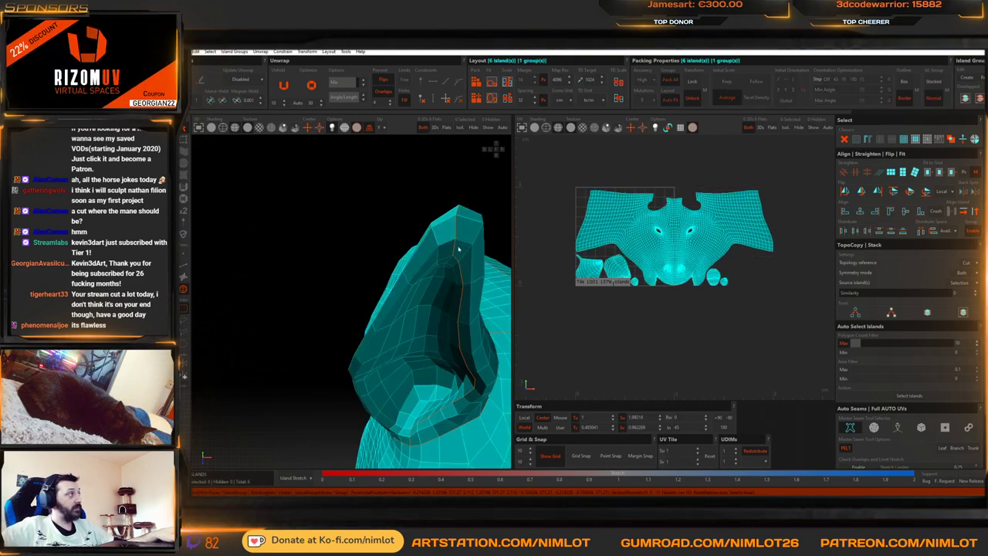
{"action": "left_click_drag", "start_coordinate": [774, 238], "coordinate": [683, 239]}
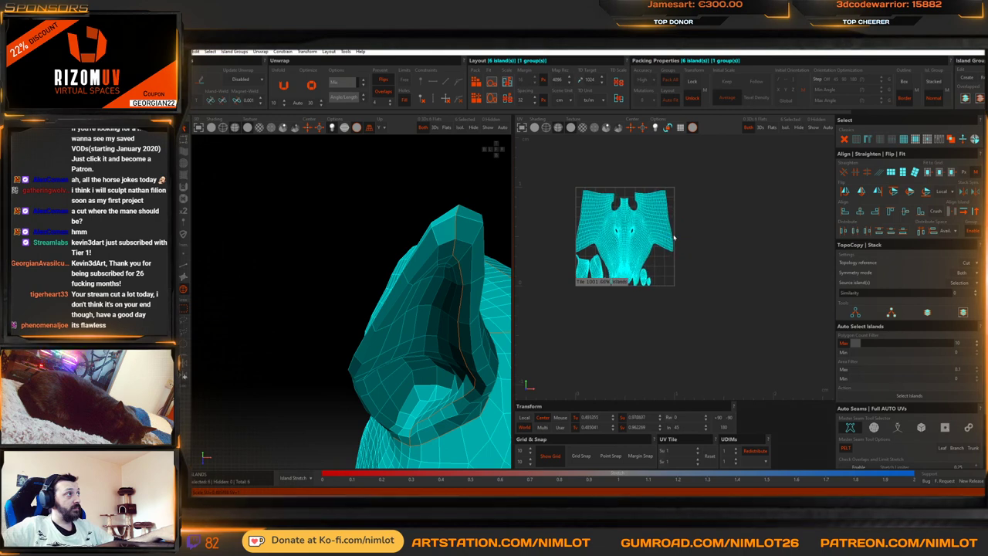
{"action": "left_click", "coordinate": [685, 243]}
{"action": "scroll", "coordinate": [649, 235], "scroll_direction": "up", "scroll_amount": 3}
{"action": "scroll", "coordinate": [741, 264], "scroll_direction": "down", "scroll_amount": 4}
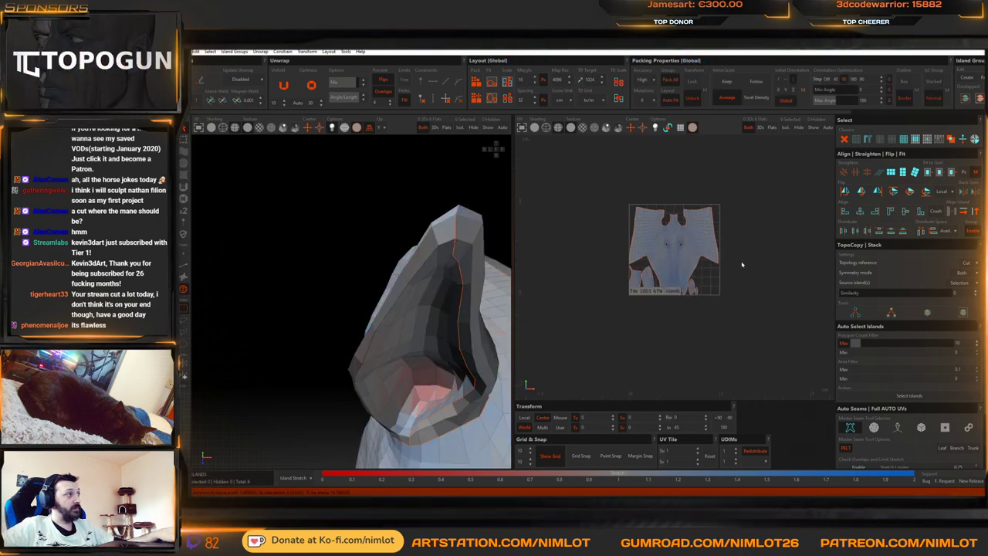
Select all islands and shift them slightly towards the tile's right border, leaving a narrow margin
{"action": "scroll", "coordinate": [723, 259], "scroll_direction": "up", "scroll_amount": 2}
{"action": "key", "text": "ctrl+a"}
{"action": "scroll", "coordinate": [714, 260], "scroll_direction": "up", "scroll_amount": 2}
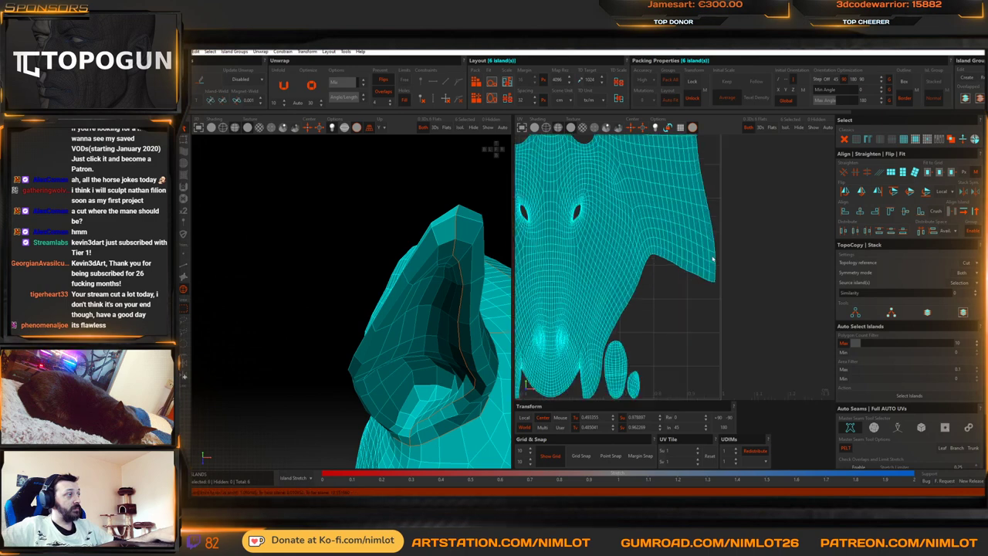
{"action": "left_click_drag", "start_coordinate": [717, 239], "coordinate": [721, 238]}
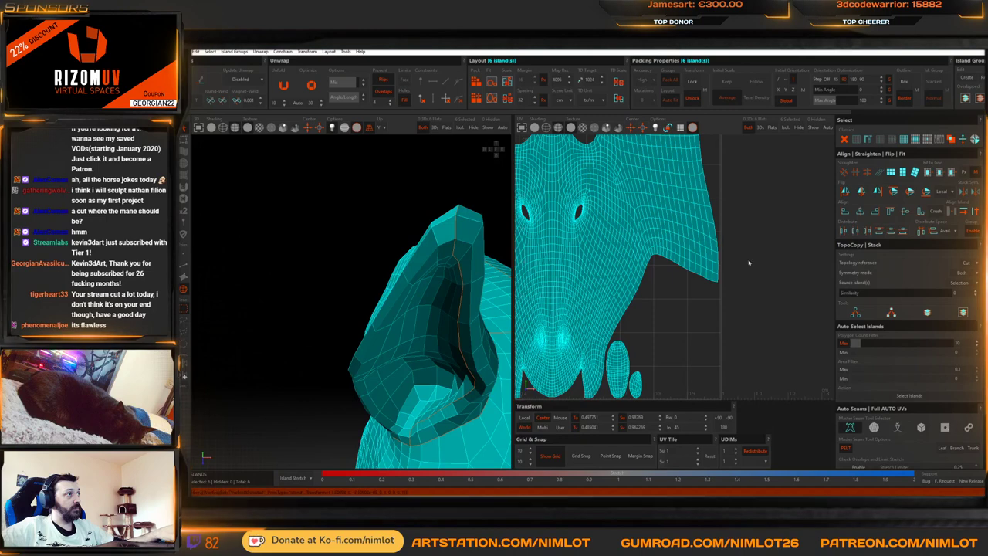
{"action": "left_click", "coordinate": [748, 262]}
{"action": "scroll", "coordinate": [744, 258], "scroll_direction": "down", "scroll_amount": 4}
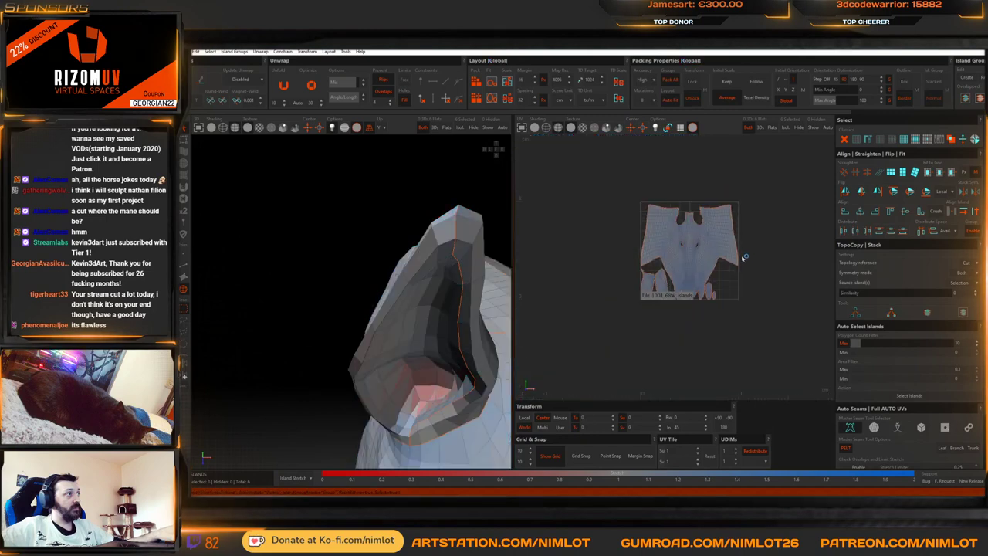
{"action": "scroll", "coordinate": [680, 281], "scroll_direction": "down", "scroll_amount": 1}
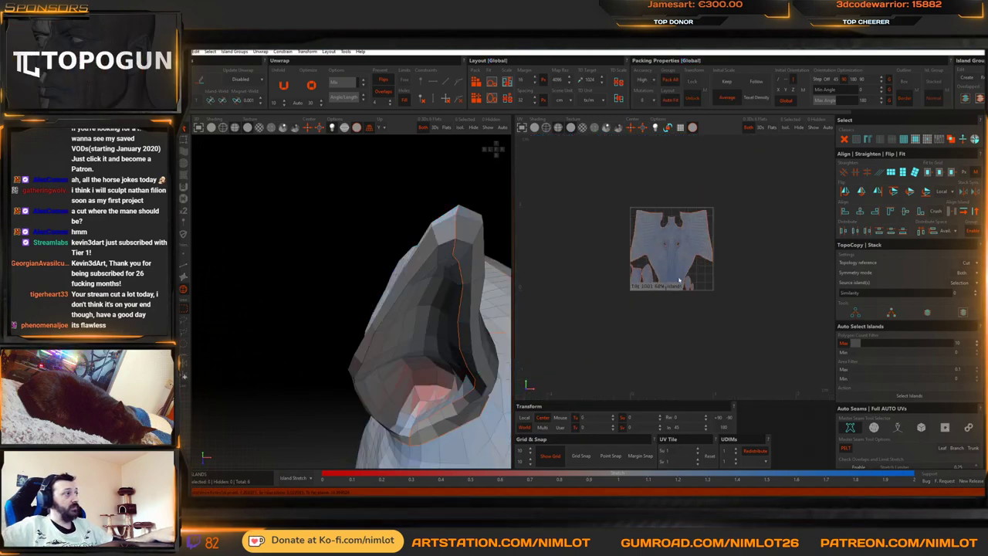
{"action": "key", "text": "f"}
{"action": "left_click_drag", "start_coordinate": [440, 309], "coordinate": [382, 309], "text": "alt"}
{"action": "scroll", "coordinate": [389, 319], "scroll_direction": "up", "scroll_amount": 3}
{"action": "middle_click_drag", "start_coordinate": [389, 319], "coordinate": [417, 280]}
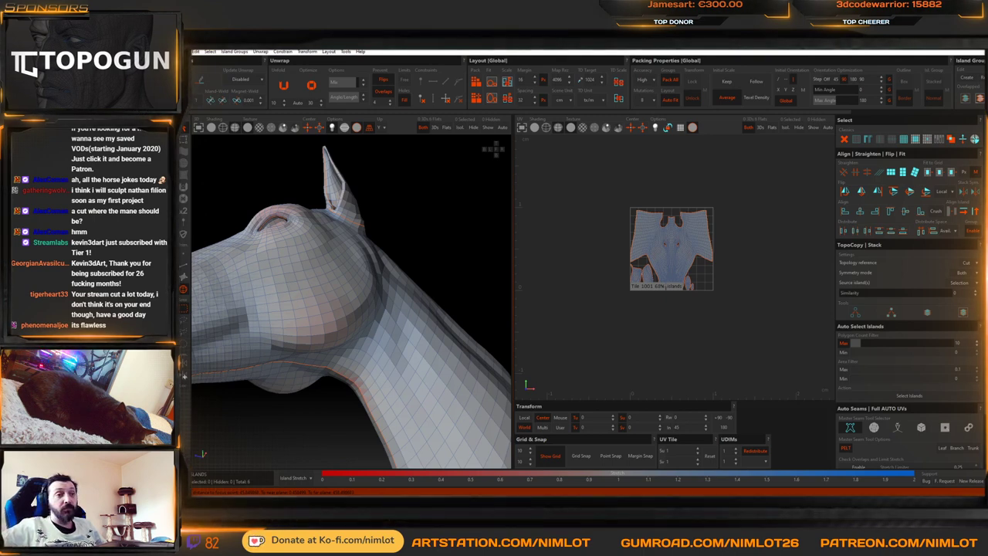
Switch to ZBrush, append a Sphere3D subtool to the horse head tool and select it
{"action": "key", "text": "alt+Tab"}
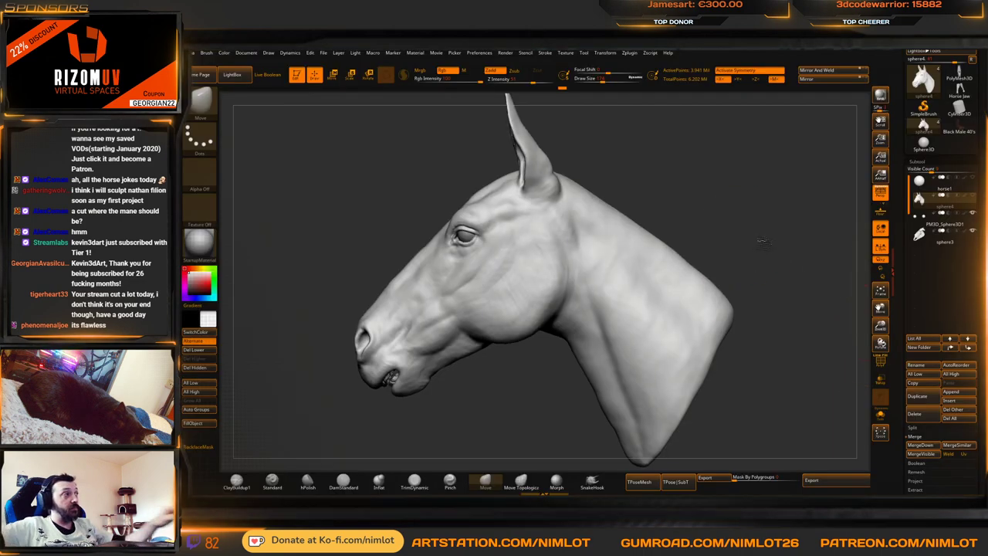
{"action": "left_click_drag", "start_coordinate": [765, 243], "coordinate": [739, 285]}
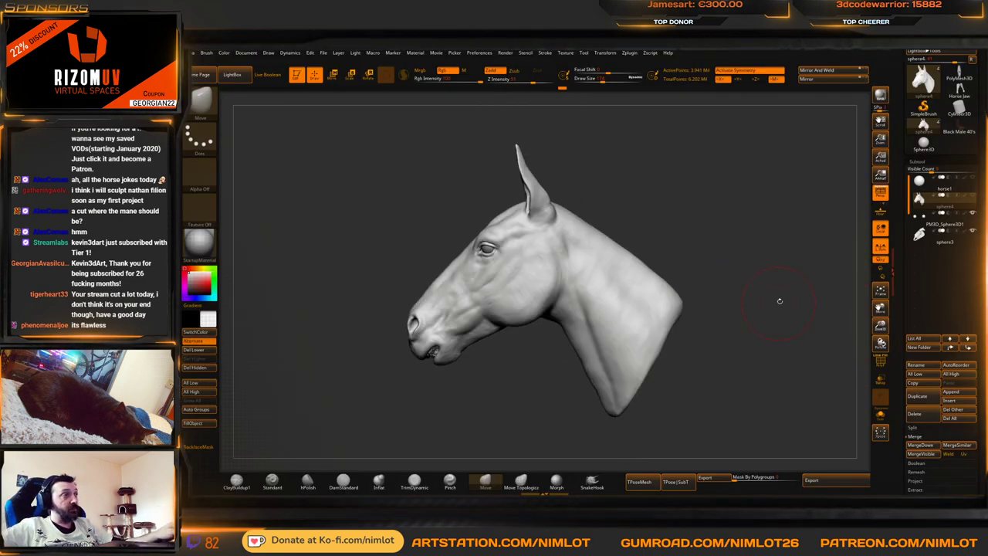
{"action": "left_click", "coordinate": [951, 392]}
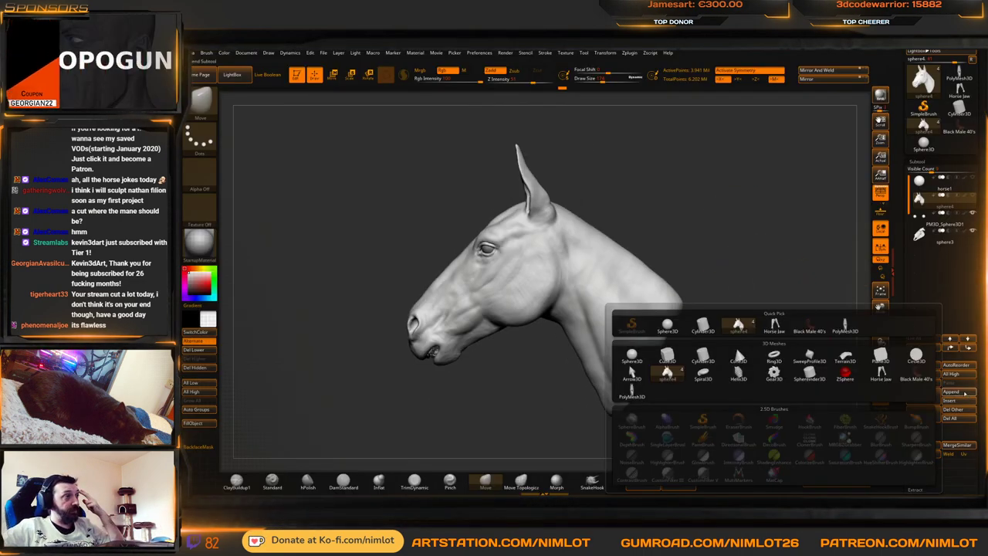
{"action": "left_click", "coordinate": [953, 393]}
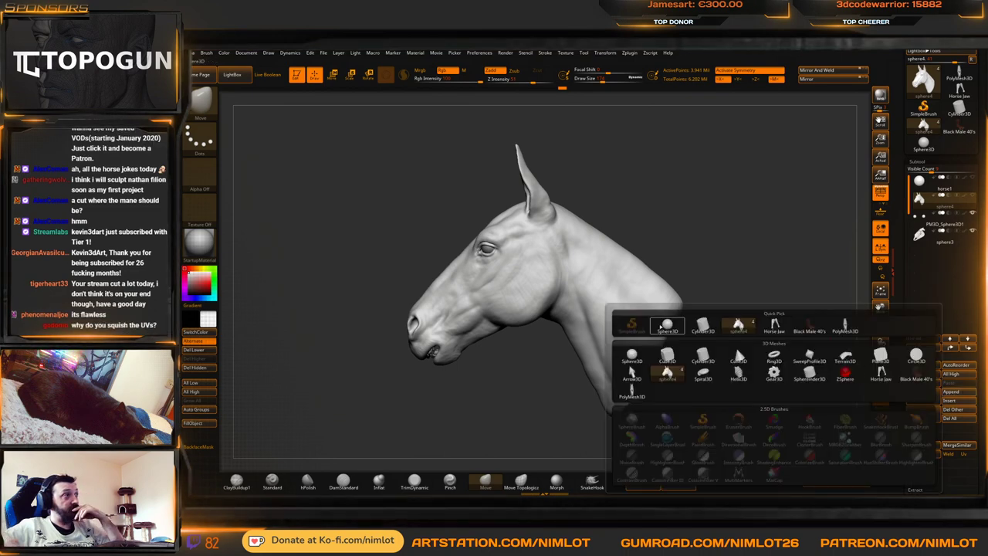
{"action": "left_click", "coordinate": [635, 354]}
{"action": "left_click", "coordinate": [925, 251]}
Import the horse_head_l1 mesh in place of the new sphere and show the sculpted sphere4 head together with it
{"action": "scroll", "coordinate": [899, 52], "scroll_direction": "up", "scroll_amount": 3}
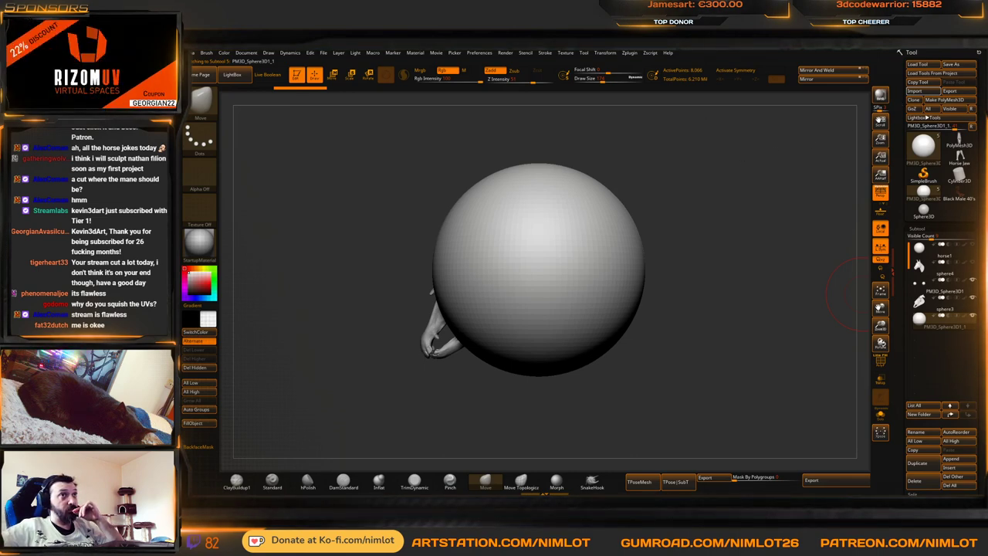
{"action": "mouse_move", "coordinate": [763, 203]}
{"action": "left_mouse_down"}
{"action": "mouse_move", "coordinate": [726, 227]}
{"action": "mouse_move", "coordinate": [772, 255]}
{"action": "mouse_move", "coordinate": [748, 234]}
{"action": "mouse_move", "coordinate": [763, 270]}
{"action": "mouse_move", "coordinate": [621, 261]}
{"action": "left_mouse_up"}
{"action": "left_click", "coordinate": [973, 262]}
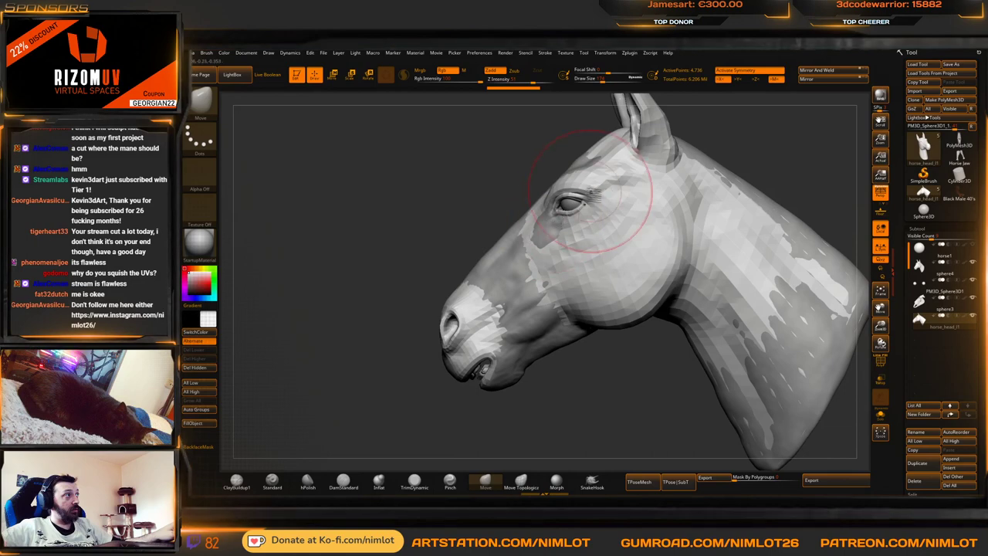
{"action": "left_click_drag", "start_coordinate": [523, 194], "coordinate": [524, 203]}
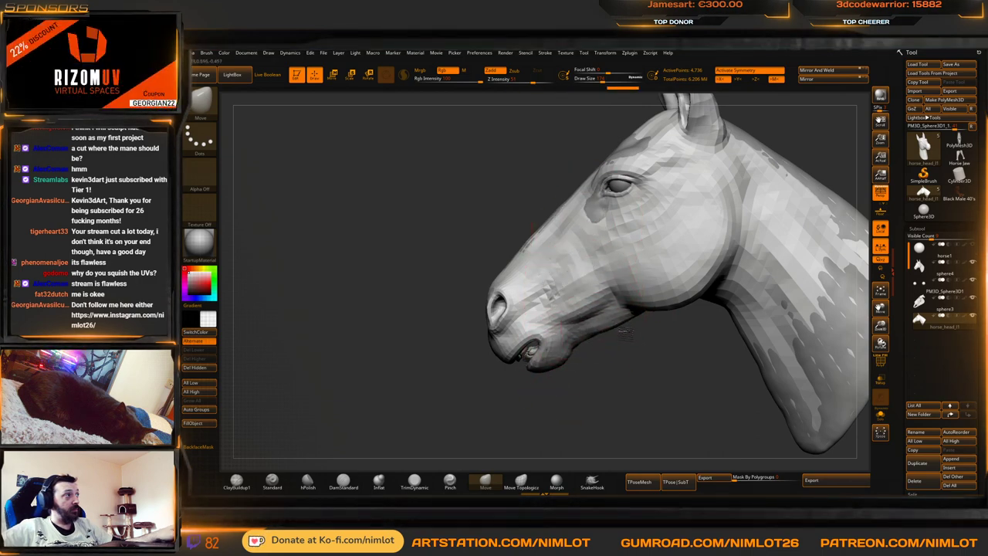
Examine from several sides how the imported low-poly head lies over the sculpted head, especially around the forehead, eye and neck
{"action": "left_click_drag", "start_coordinate": [625, 334], "coordinate": [598, 215]}
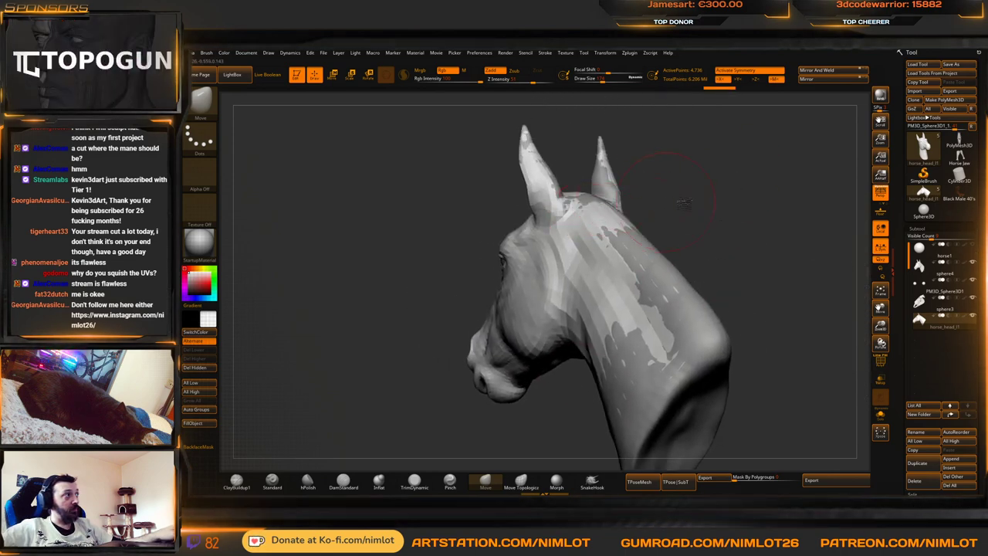
{"action": "left_click_drag", "start_coordinate": [683, 203], "coordinate": [590, 221]}
{"action": "mouse_move", "coordinate": [640, 220]}
{"action": "right_mouse_down"}
{"action": "mouse_move", "coordinate": [690, 214]}
{"action": "mouse_move", "coordinate": [772, 176]}
{"action": "mouse_move", "coordinate": [741, 255]}
{"action": "right_mouse_up"}
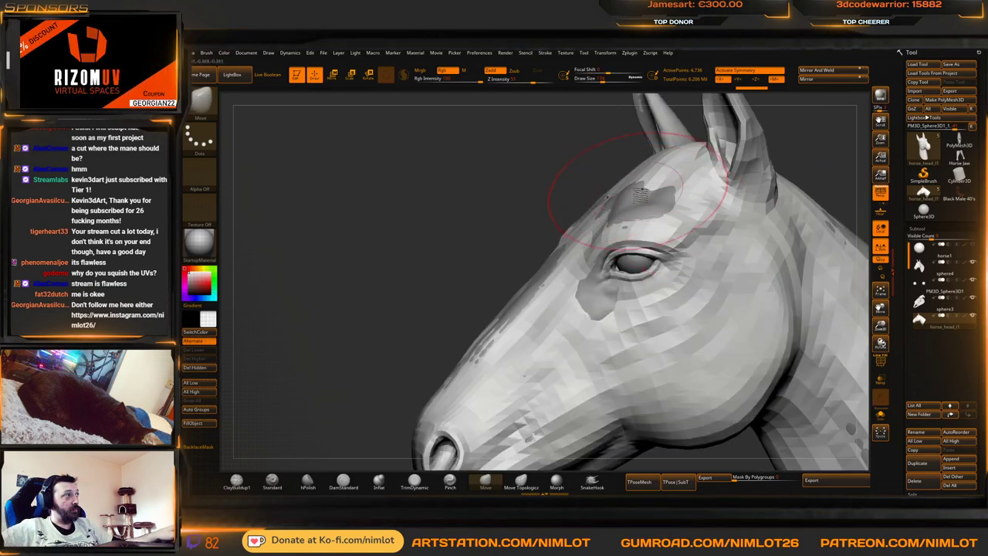
{"action": "left_click_drag", "start_coordinate": [640, 195], "coordinate": [671, 155]}
{"action": "right_click_drag", "start_coordinate": [570, 172], "coordinate": [547, 170]}
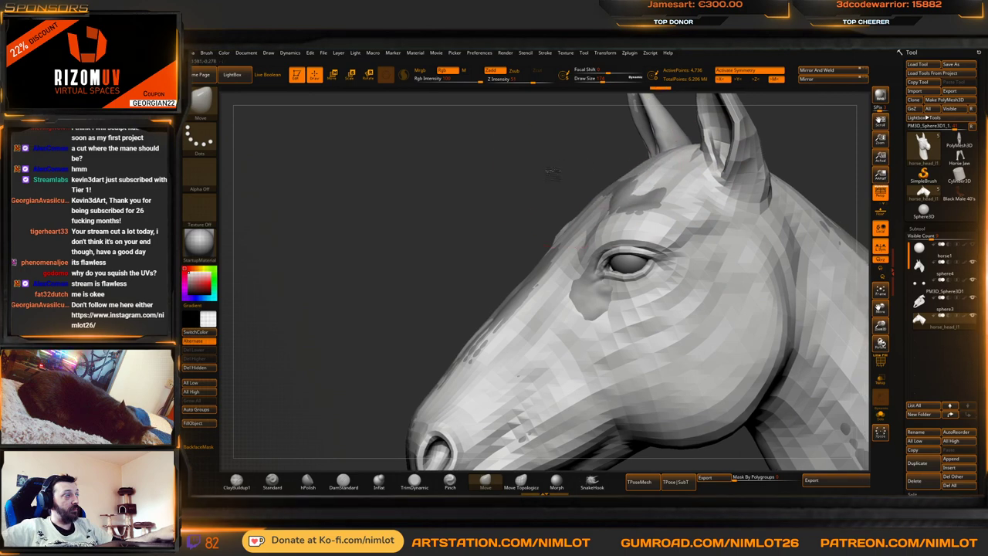
{"action": "left_click_drag", "start_coordinate": [552, 173], "coordinate": [777, 164]}
{"action": "mouse_move", "coordinate": [743, 178]}
{"action": "left_mouse_down"}
{"action": "mouse_move", "coordinate": [756, 152]}
{"action": "mouse_move", "coordinate": [764, 204]}
{"action": "left_mouse_up"}
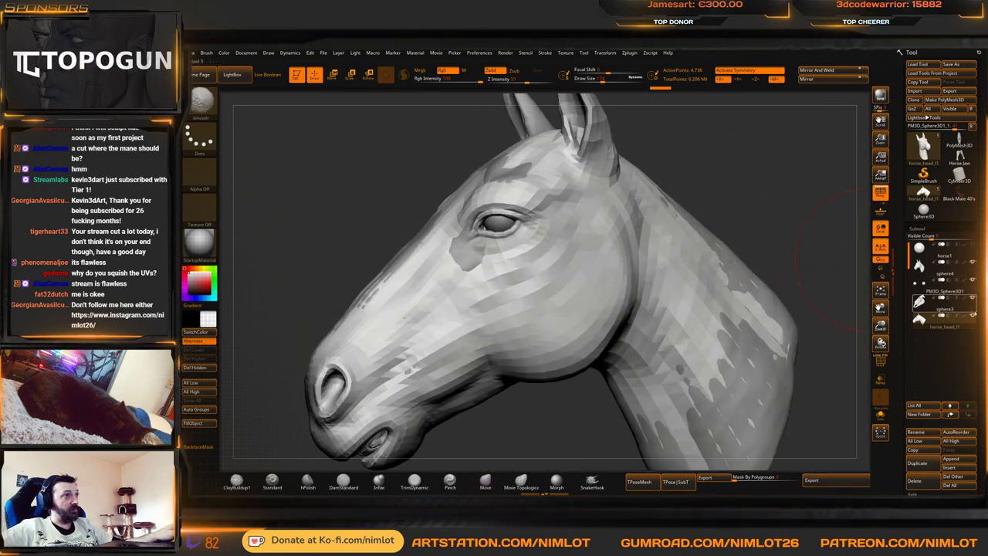
Hide the eye and jaw subtools, keeping only the sphere4 sculpt and the horse_head_l1 mesh visible
{"action": "left_click", "coordinate": [938, 318]}
{"action": "left_click", "coordinate": [974, 264]}
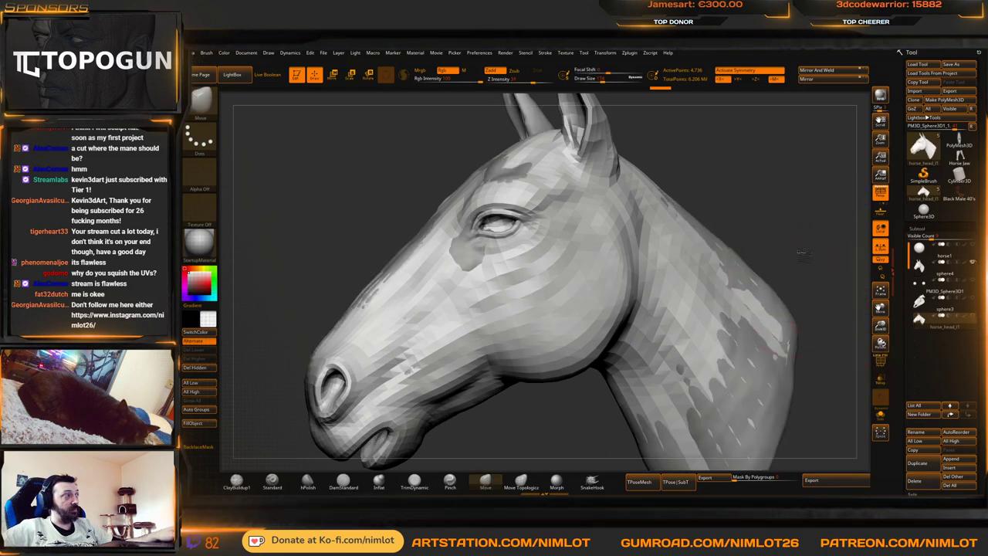
{"action": "left_click_drag", "start_coordinate": [804, 253], "coordinate": [801, 207], "text": "alt"}
{"action": "left_click_drag", "start_coordinate": [943, 423], "coordinate": [943, 315]}
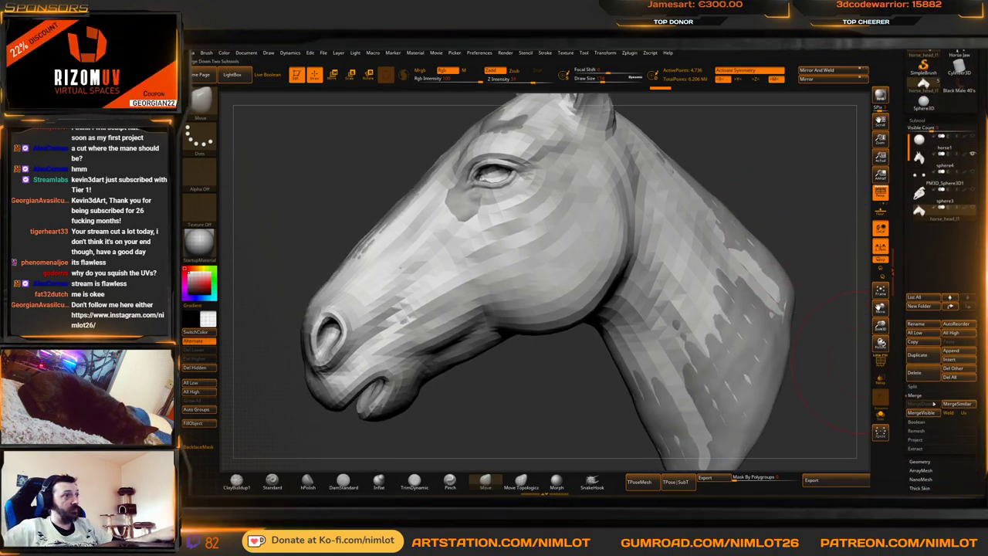
Try projecting the sculpt onto the low-poly mesh with ProjectAll, check the cheek and neck, and undo the projection
{"action": "left_click", "coordinate": [915, 439]}
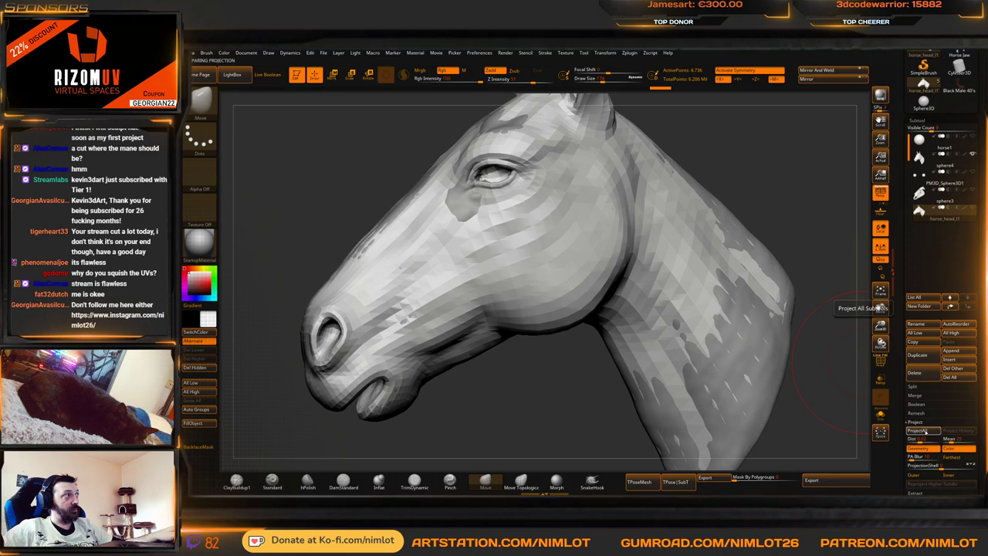
{"action": "left_click_drag", "start_coordinate": [835, 368], "coordinate": [814, 349]}
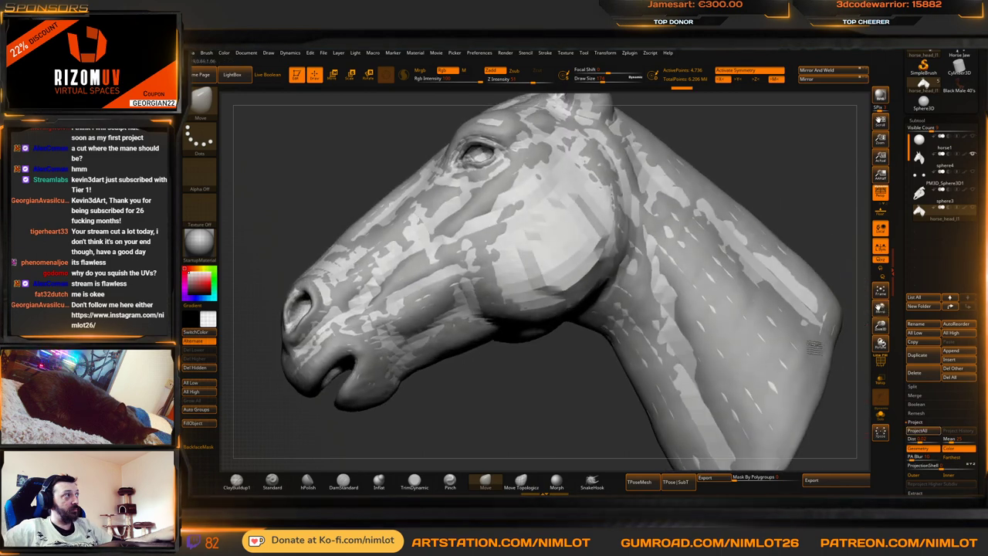
{"action": "key", "text": "ctrl+z"}
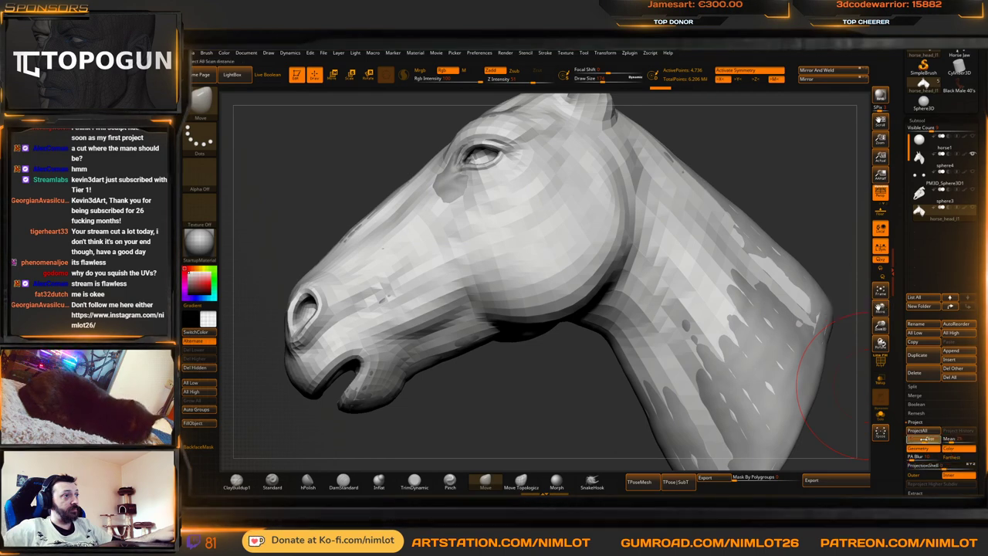
Reduce the projection distance, restrict the projection to Inner, try ProjectAll again, and display the wireframe close to the eye
{"action": "left_click_drag", "start_coordinate": [927, 438], "coordinate": [924, 439]}
{"action": "left_click", "coordinate": [919, 431]}
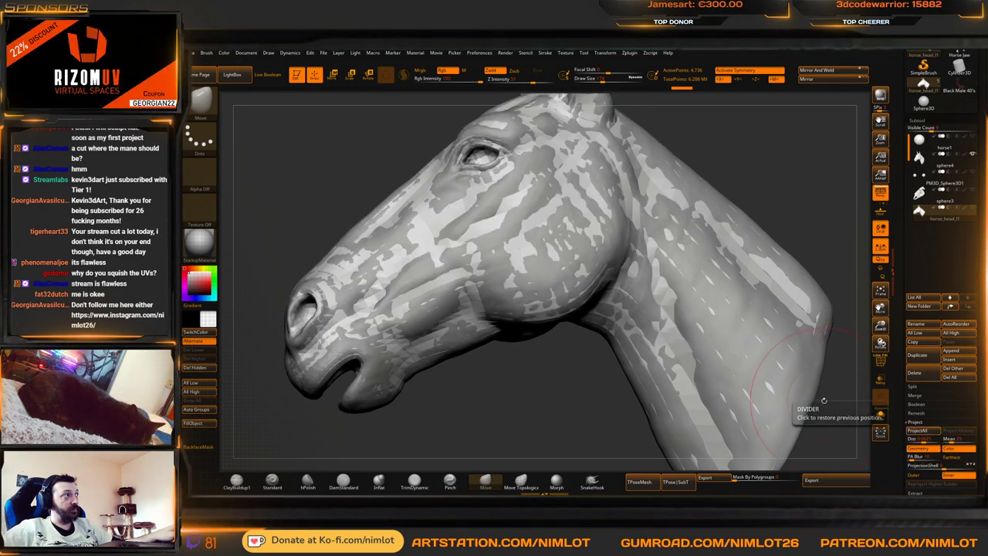
{"action": "left_click_drag", "start_coordinate": [825, 401], "coordinate": [794, 366], "text": "alt"}
{"action": "left_click_drag", "start_coordinate": [758, 293], "coordinate": [806, 216], "text": "alt"}
{"action": "key", "text": "shift+f"}
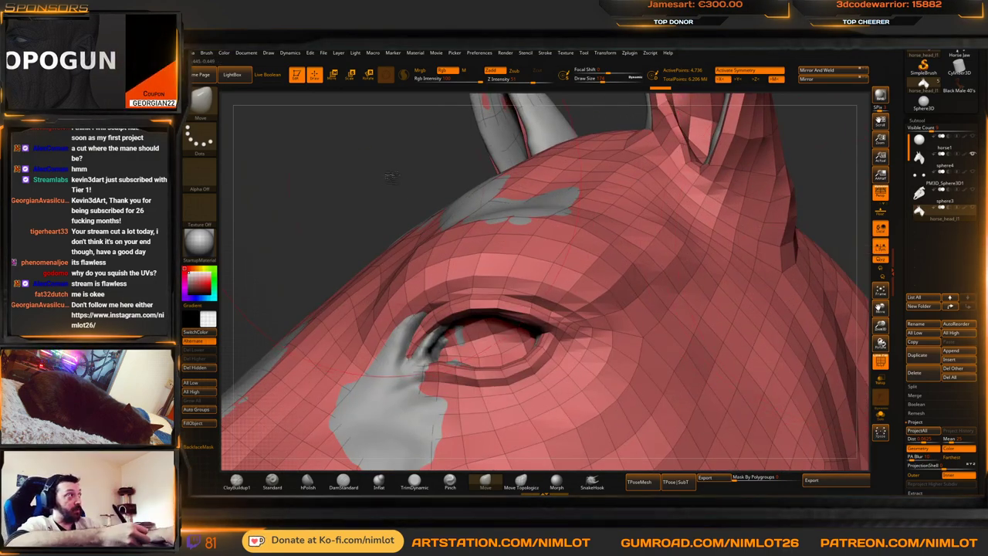
Pull the low-poly surface around the eyelids and inner eye corner towards the sculpt with the Move brush
{"action": "left_click_drag", "start_coordinate": [391, 177], "coordinate": [473, 176]}
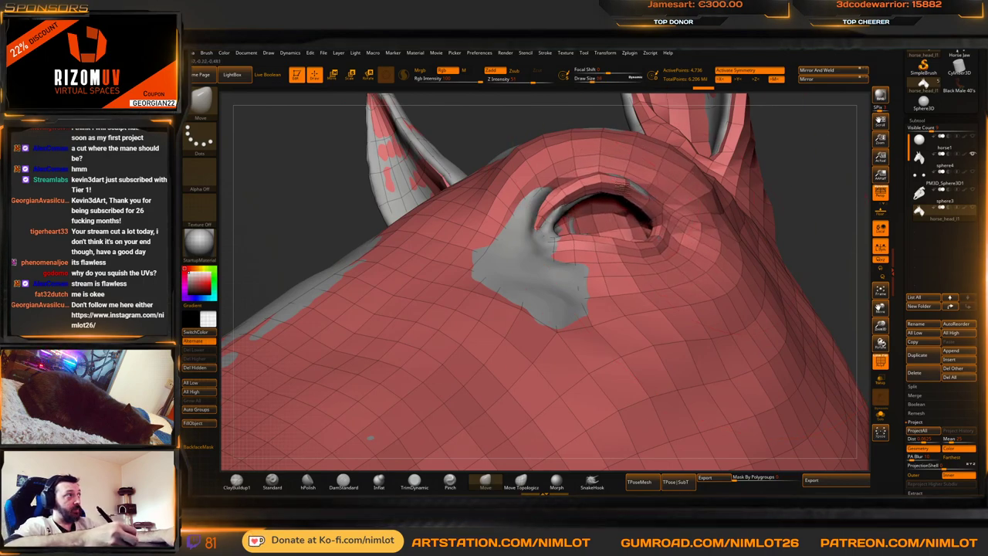
{"action": "right_click_drag", "start_coordinate": [619, 183], "coordinate": [594, 133]}
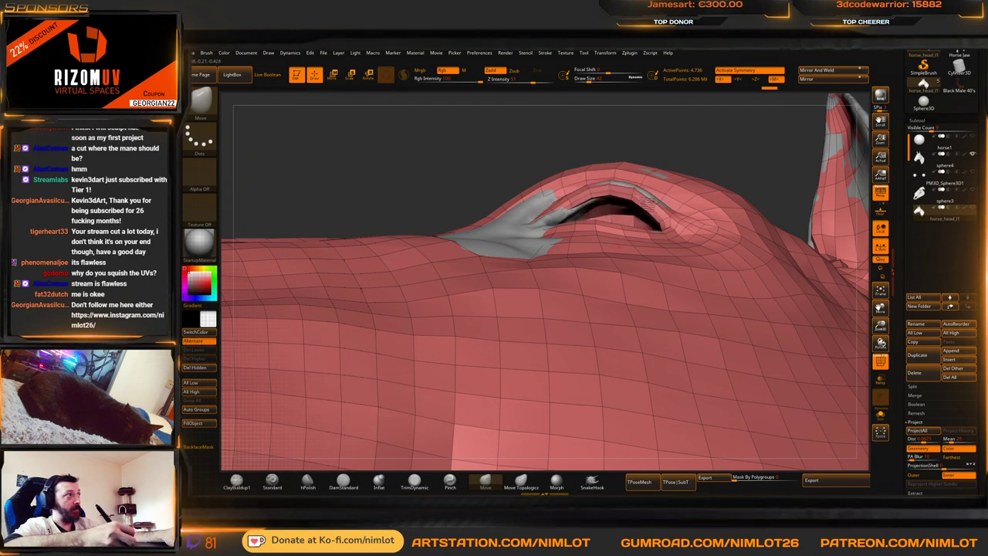
{"action": "right_click_drag", "start_coordinate": [579, 143], "coordinate": [563, 208]}
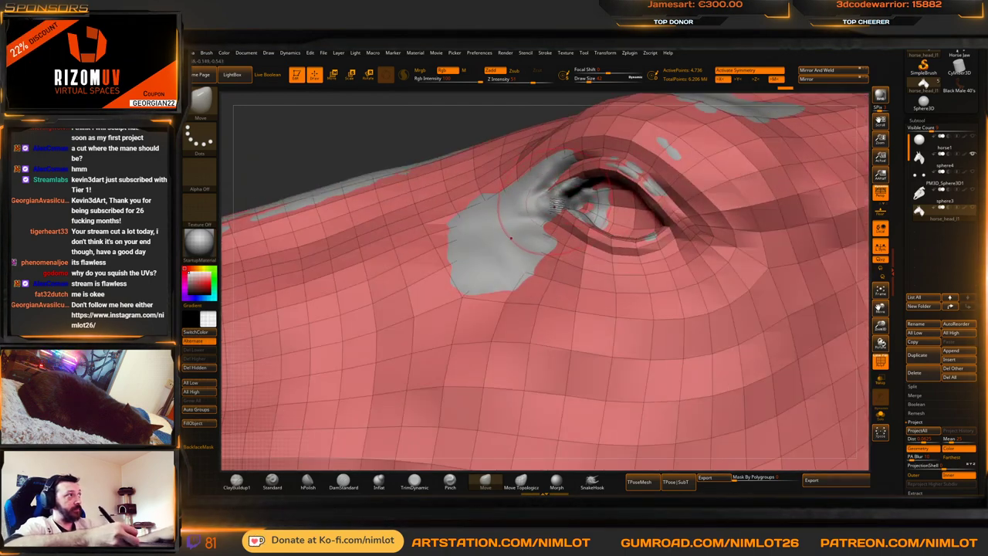
{"action": "right_click_drag", "start_coordinate": [512, 237], "coordinate": [575, 262]}
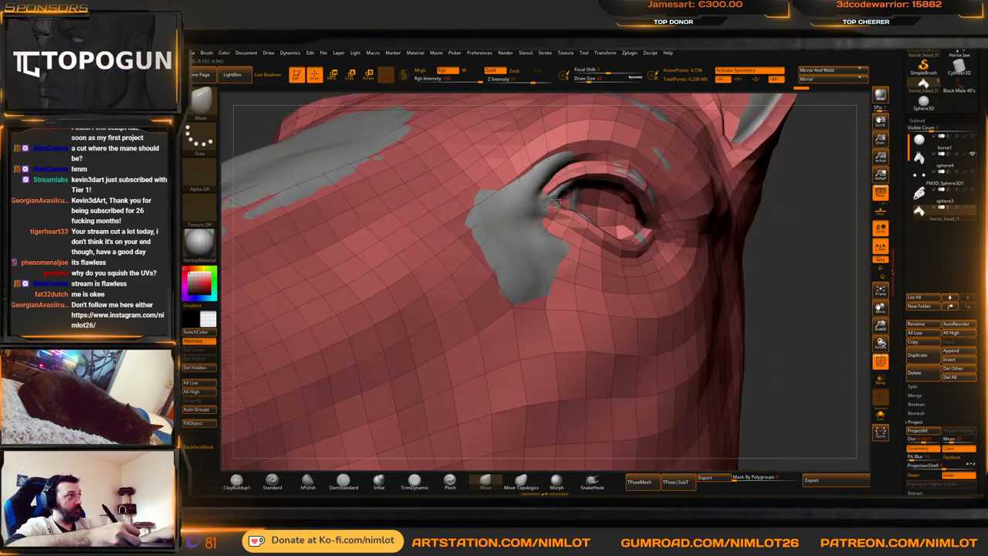
{"action": "right_click_drag", "start_coordinate": [648, 231], "coordinate": [772, 251]}
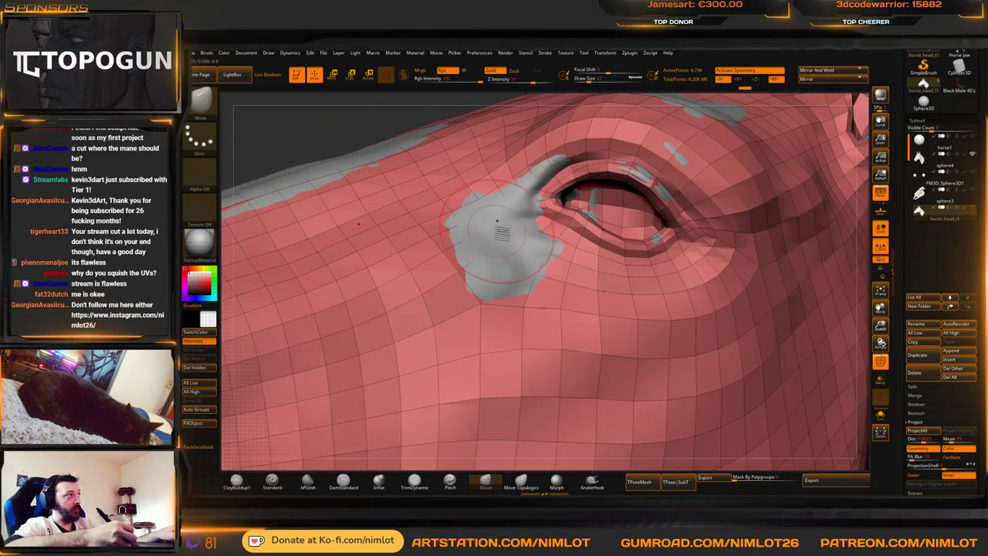
{"action": "left_click_drag", "start_coordinate": [516, 228], "coordinate": [497, 273]}
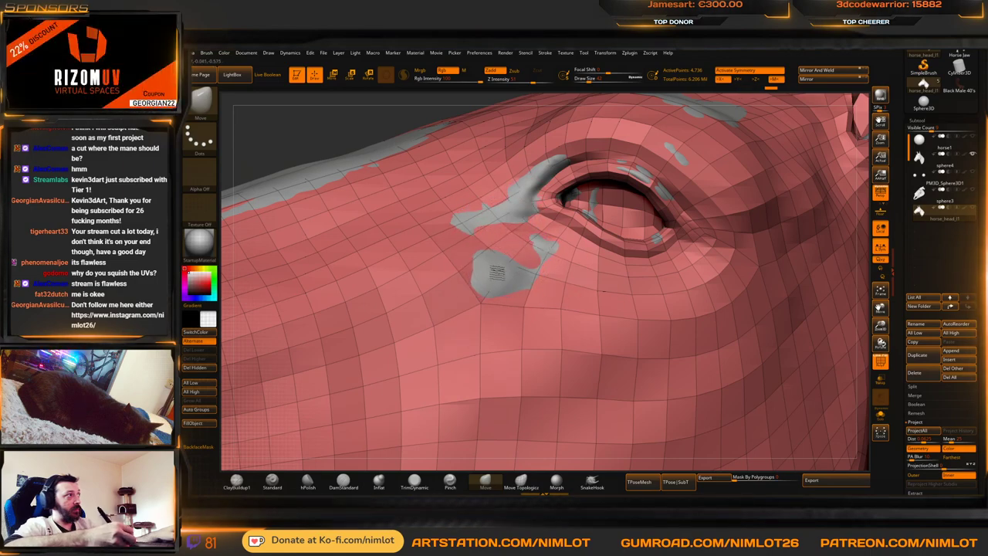
Try projecting the sculpt onto the adjusted low-poly mesh, check the eye and ears, and undo the projection
{"action": "key", "text": "f"}
{"action": "right_click_drag", "start_coordinate": [714, 258], "coordinate": [867, 380]}
{"action": "key", "text": "d"}
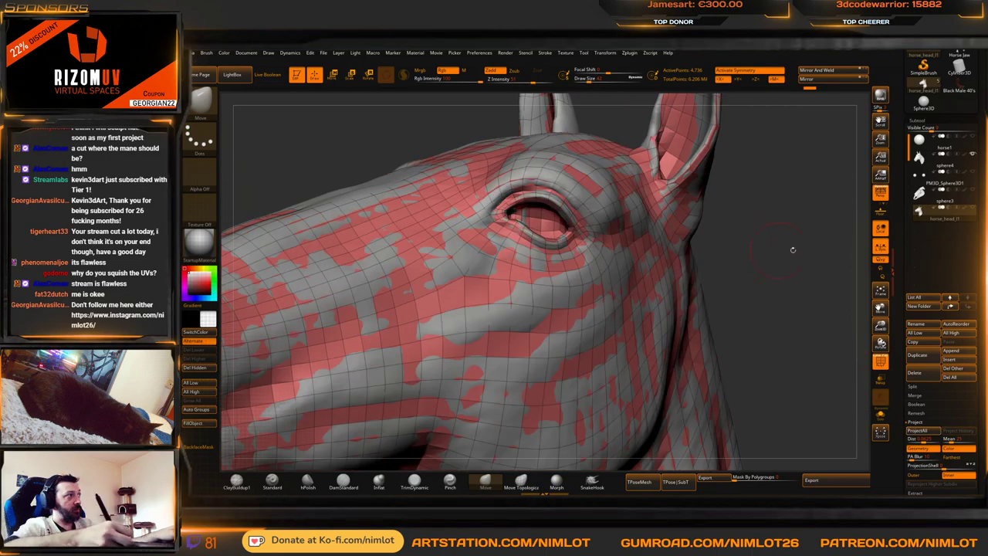
{"action": "right_click_drag", "start_coordinate": [793, 249], "coordinate": [771, 288]}
{"action": "key", "text": "f"}
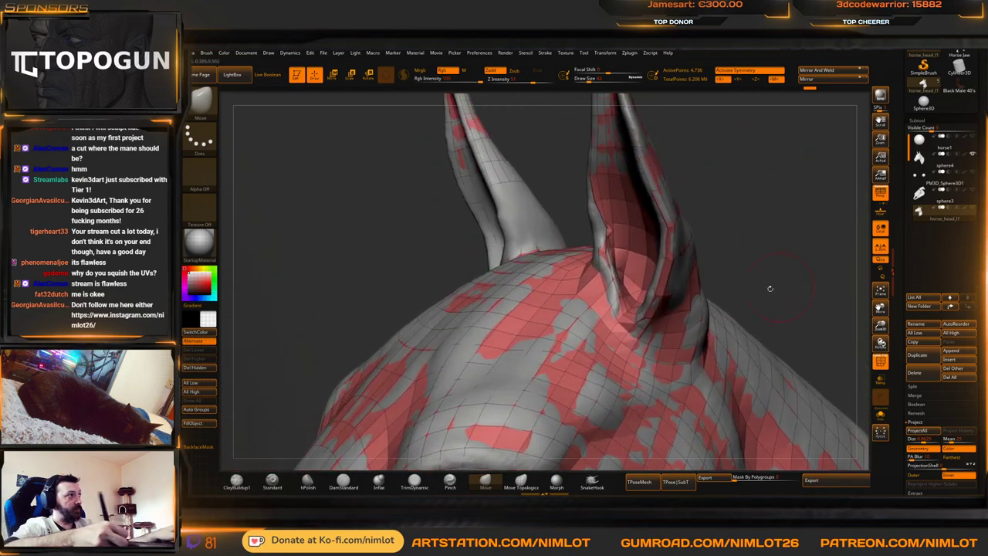
{"action": "key", "text": "ctrl+z"}
Adjust the low-poly mesh at the base and inner edge of the ears with the Move brush
{"action": "mouse_move", "coordinate": [779, 225]}
{"action": "right_mouse_down"}
{"action": "mouse_move", "coordinate": [803, 224]}
{"action": "mouse_move", "coordinate": [704, 269]}
{"action": "right_mouse_up"}
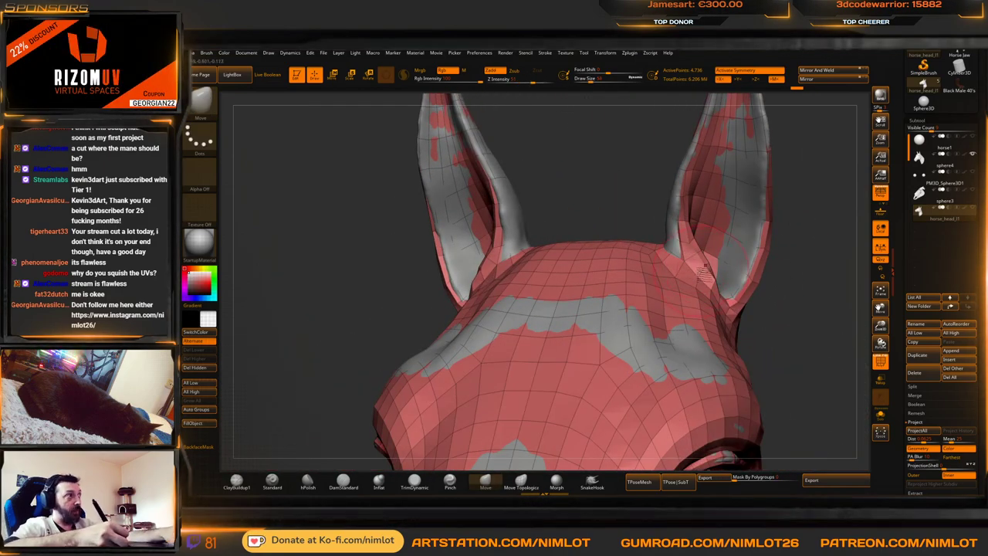
{"action": "mouse_move", "coordinate": [705, 280]}
{"action": "left_mouse_down"}
{"action": "mouse_move", "coordinate": [713, 275]}
{"action": "mouse_move", "coordinate": [698, 253]}
{"action": "left_mouse_up"}
{"action": "left_click_drag", "start_coordinate": [686, 202], "coordinate": [678, 195]}
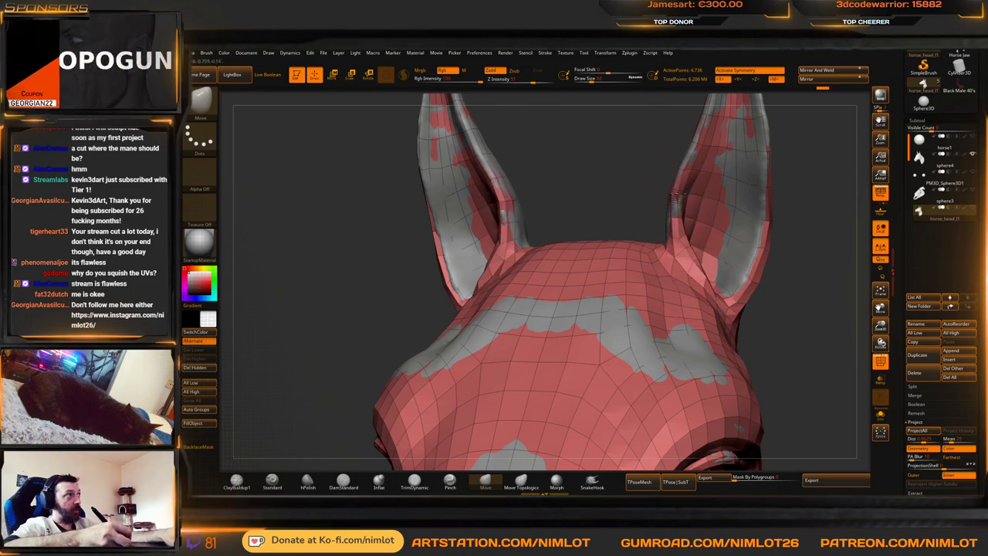
{"action": "mouse_move", "coordinate": [675, 195]}
{"action": "right_mouse_down"}
{"action": "mouse_move", "coordinate": [687, 264]}
{"action": "mouse_move", "coordinate": [617, 267]}
{"action": "right_mouse_up"}
{"action": "left_click_drag", "start_coordinate": [755, 272], "coordinate": [763, 268]}
Select the horse_head_l1 mesh, subdivide it once and project the sculpt detail onto it with ProjectAll
{"action": "mouse_move", "coordinate": [795, 193]}
{"action": "right_mouse_down"}
{"action": "mouse_move", "coordinate": [853, 183]}
{"action": "mouse_move", "coordinate": [816, 141]}
{"action": "mouse_move", "coordinate": [777, 223]}
{"action": "mouse_move", "coordinate": [810, 206]}
{"action": "mouse_move", "coordinate": [704, 267]}
{"action": "mouse_move", "coordinate": [773, 310]}
{"action": "right_mouse_up"}
{"action": "left_click", "coordinate": [919, 212]}
{"action": "key", "text": "f"}
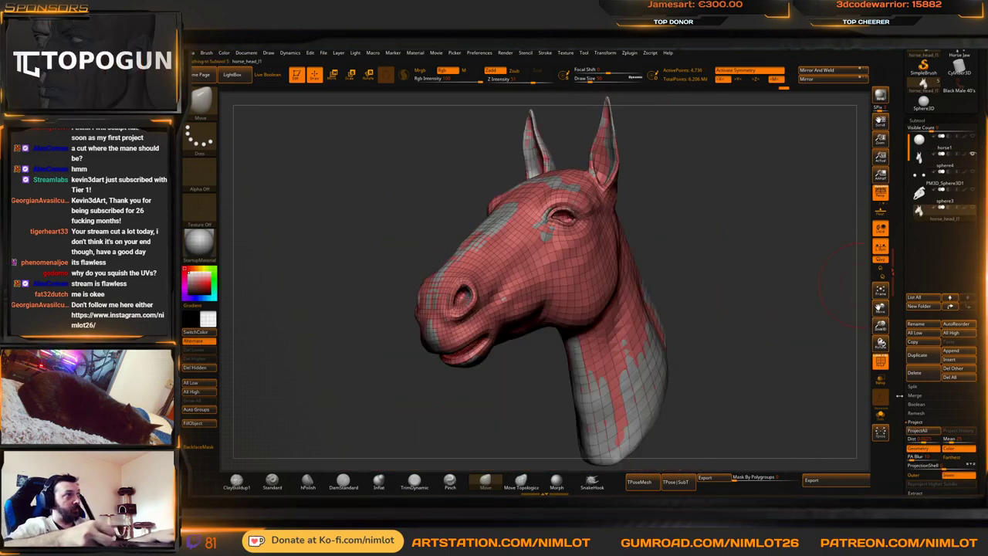
{"action": "right_click_drag", "start_coordinate": [840, 278], "coordinate": [746, 247]}
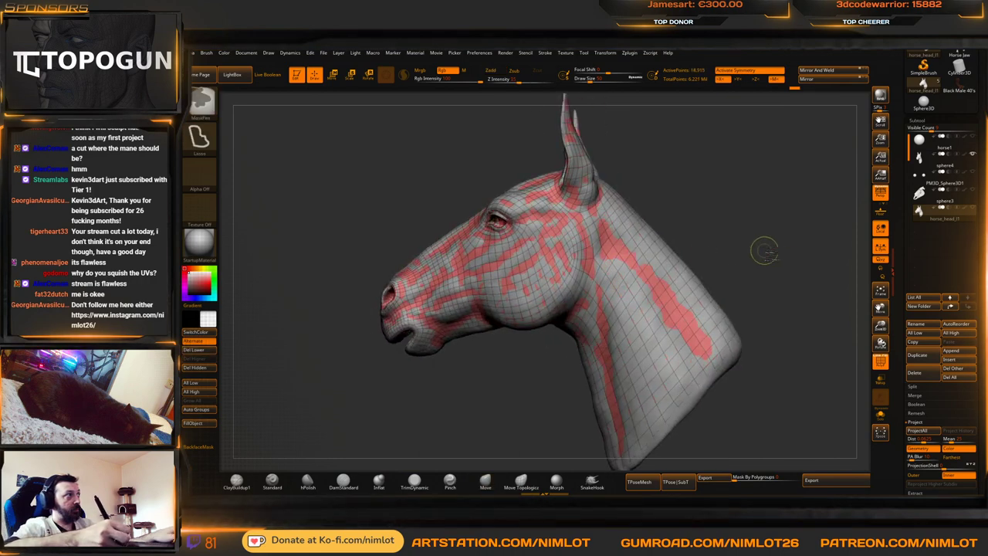
{"action": "left_click_drag", "start_coordinate": [764, 251], "coordinate": [775, 259], "text": "ctrl"}
{"action": "right_click_drag", "start_coordinate": [775, 259], "coordinate": [786, 263], "text": "shift"}
Hide the sphere4 sculpt and inspect the subdivided horse_head_l1 mesh on its own
{"action": "left_click", "coordinate": [972, 153]}
{"action": "right_click_drag", "start_coordinate": [704, 225], "coordinate": [760, 227]}
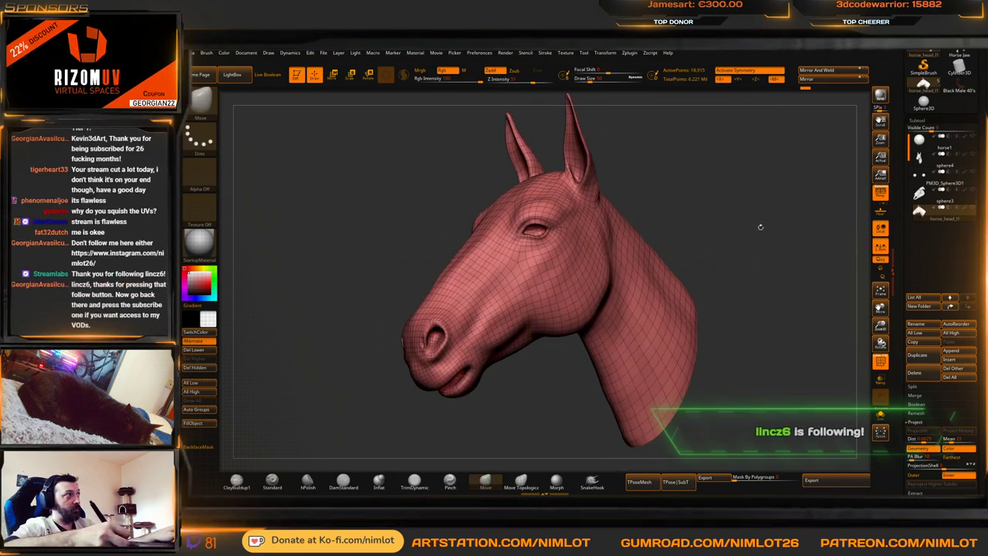
{"action": "key", "text": "shift+f"}
{"action": "right_click_drag", "start_coordinate": [767, 283], "coordinate": [739, 298]}
Show the sphere4 sculpt again, subdivide horse_head_l1 once more and project the sculpt detail onto the denser mesh
{"action": "left_click", "coordinate": [973, 153]}
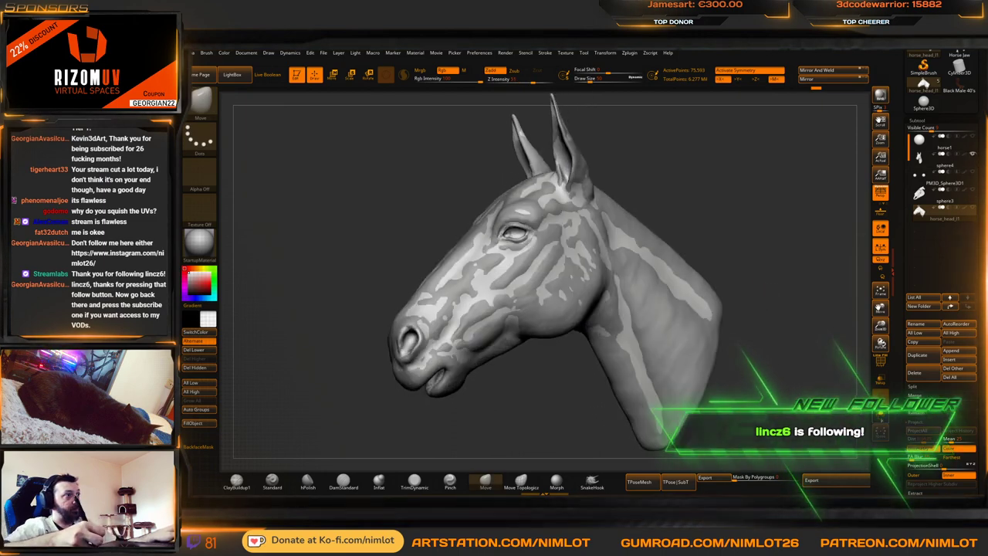
{"action": "key", "text": "shift+f"}
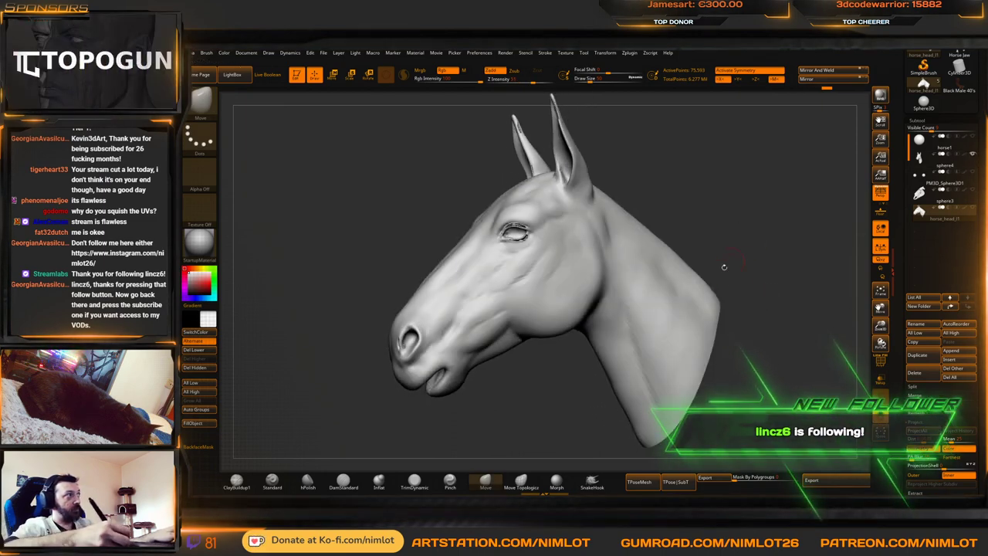
{"action": "right_click_drag", "start_coordinate": [750, 251], "coordinate": [808, 272]}
{"action": "key", "text": "d"}
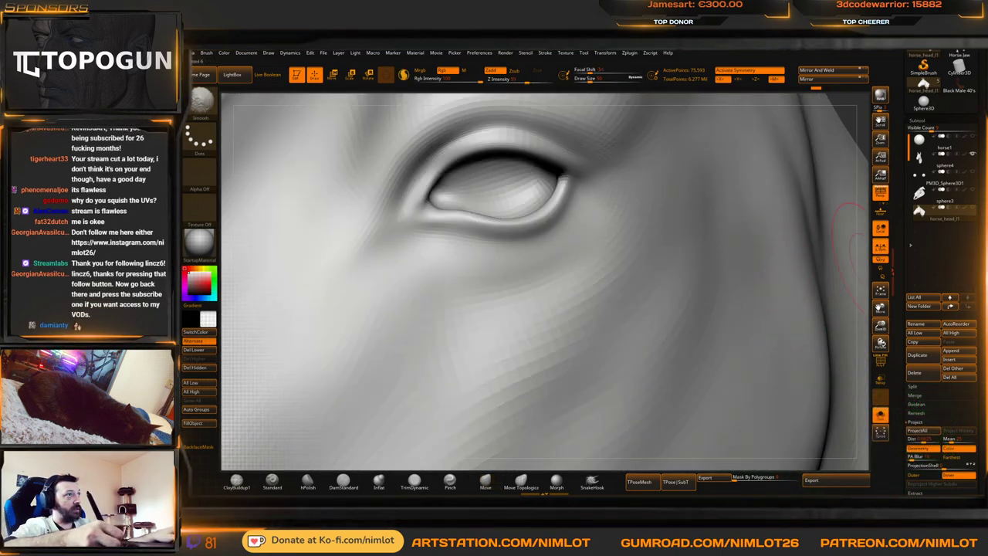
Display the wireframe, return the mesh to the previous subdivision level and project the sculpt with a changed projection distance
{"action": "key", "text": "shift+f"}
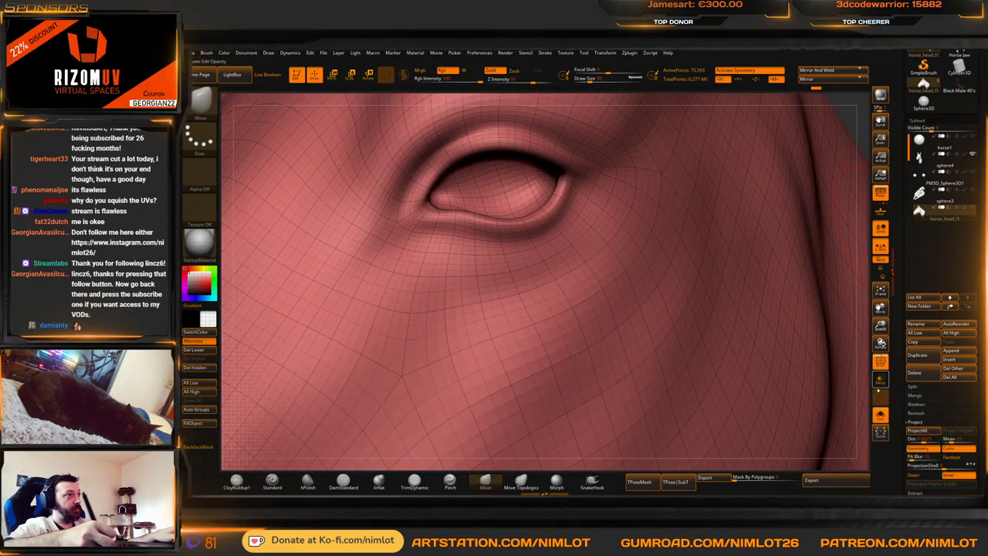
{"action": "left_click", "coordinate": [880, 380]}
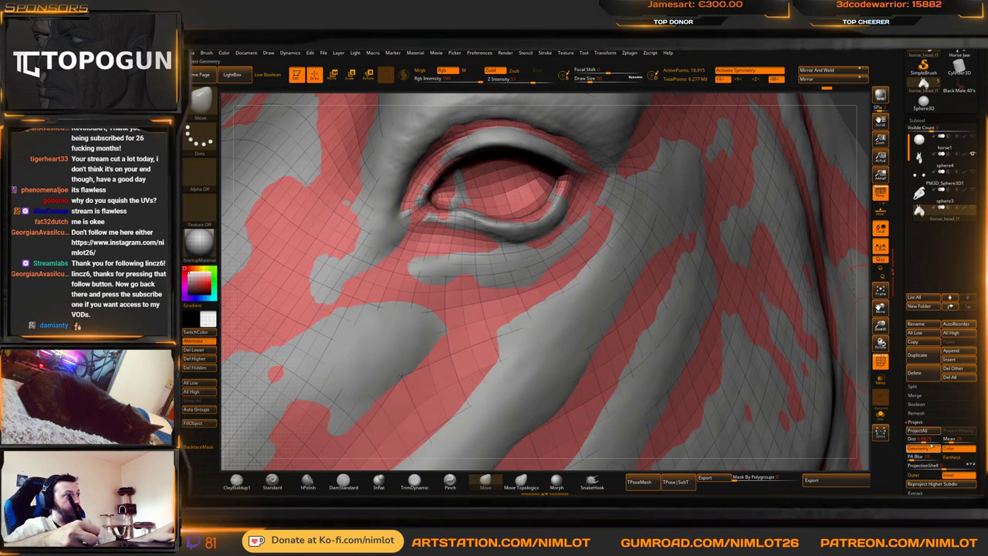
{"action": "left_click", "coordinate": [924, 432]}
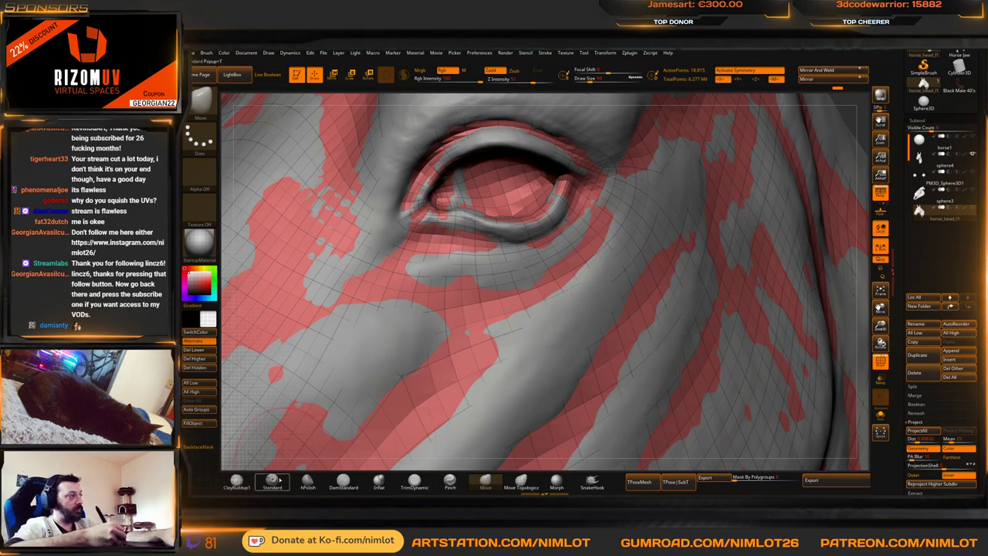
Build up the lower eyelid and the brow above the eye on horse_head_l1 with the ClayBuildup brush, enlarging the brush for the brow
{"action": "left_click", "coordinate": [237, 480]}
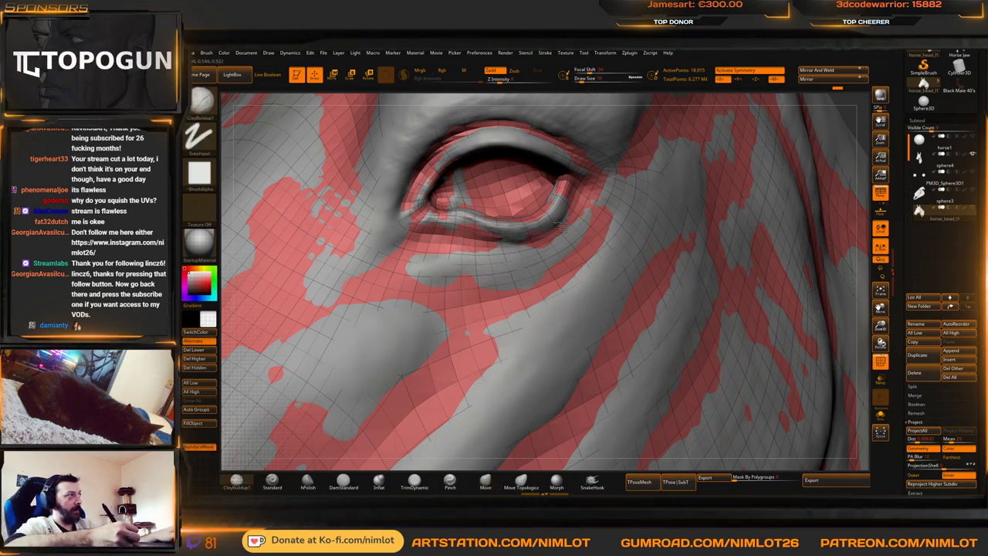
{"action": "left_click_drag", "start_coordinate": [565, 205], "coordinate": [540, 224]}
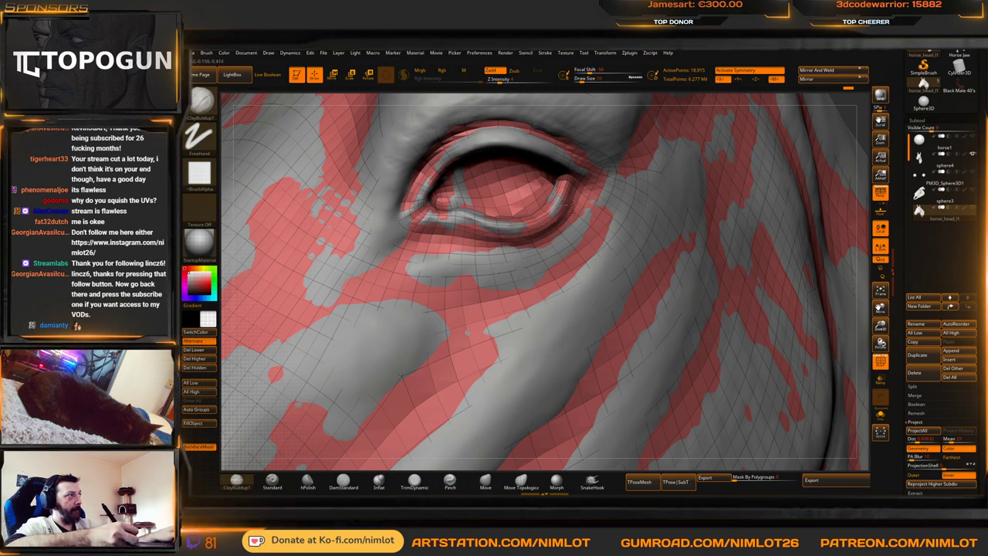
{"action": "key", "text": "ctrl+shift+z"}
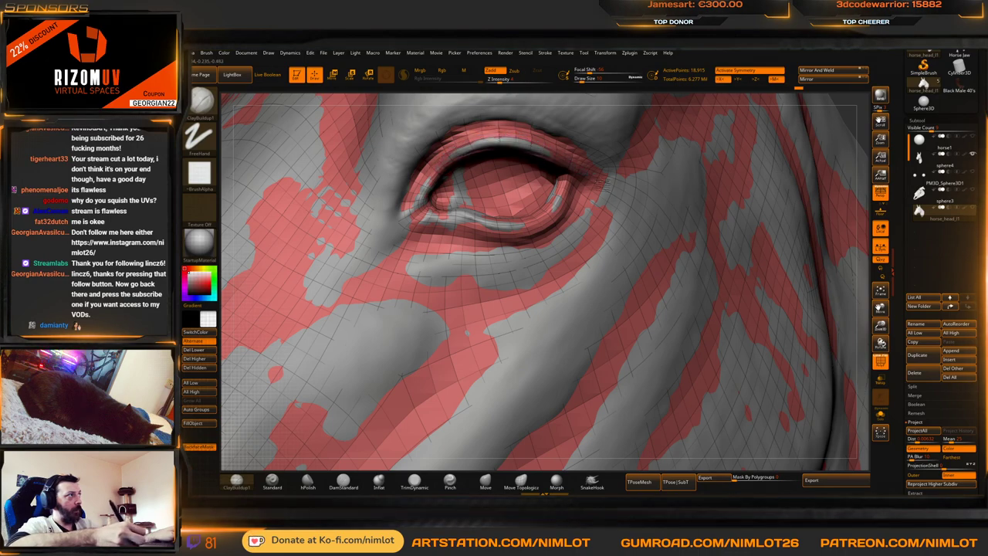
{"action": "left_click_drag", "start_coordinate": [864, 245], "coordinate": [774, 216], "text": "alt"}
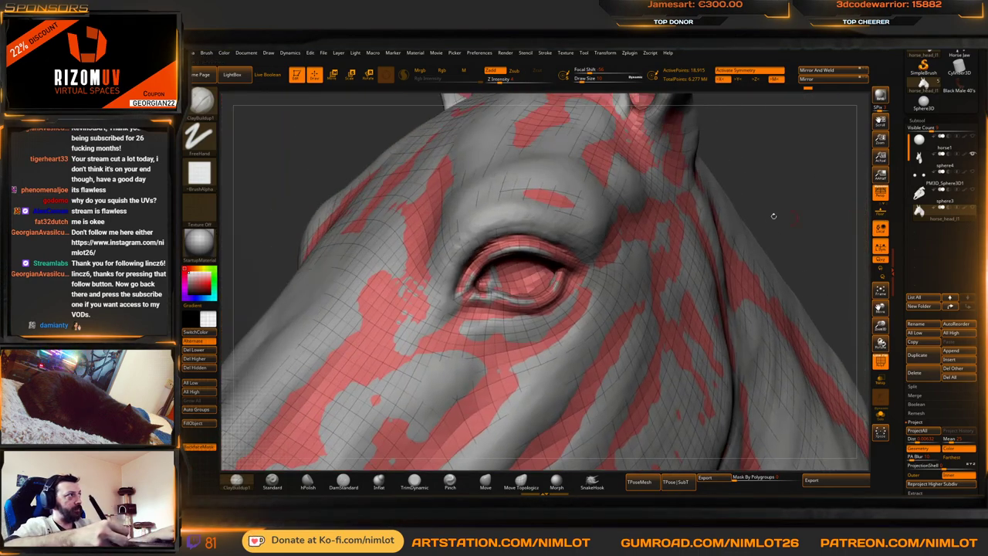
{"action": "key", "text": "bracketright"}
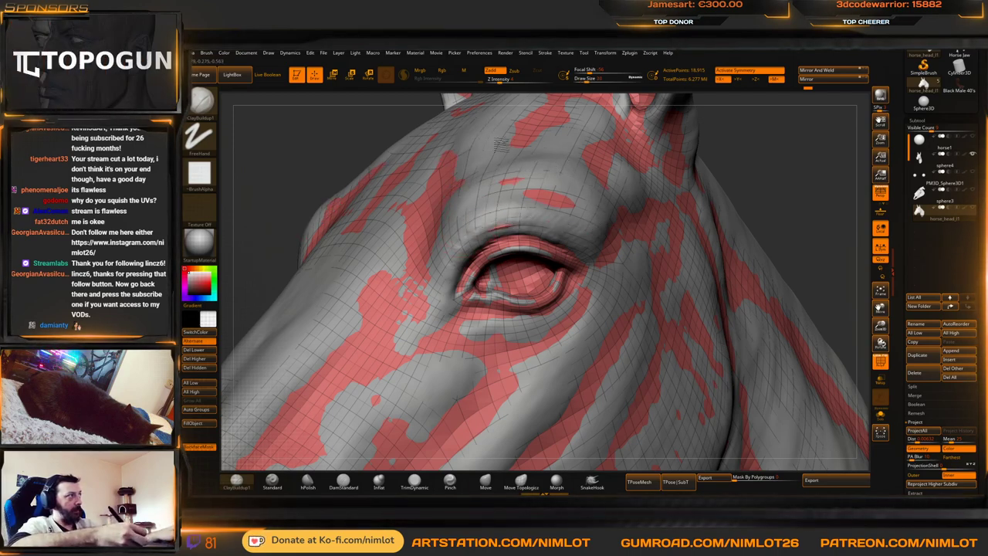
{"action": "key", "text": "bracketright"}
Examine the overlap of horse_head_l1 and the sphere4 sculpt along the cheek, muzzle, mouth and underside of the jaw
{"action": "mouse_move", "coordinate": [789, 137]}
{"action": "left_mouse_down", "text": "alt"}
{"action": "mouse_move", "coordinate": [761, 196]}
{"action": "mouse_move", "coordinate": [699, 195]}
{"action": "left_mouse_up", "text": "alt"}
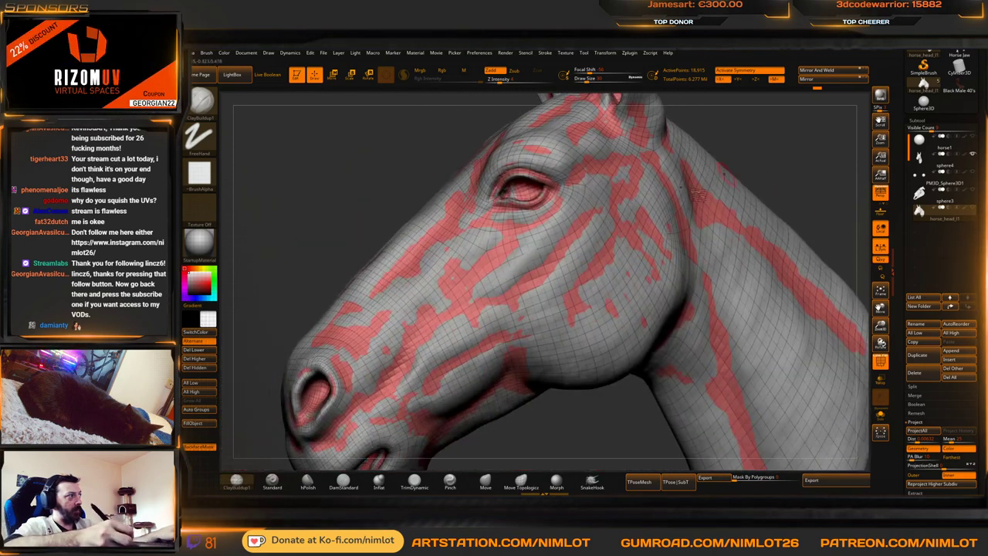
{"action": "left_click_drag", "start_coordinate": [771, 155], "coordinate": [757, 159]}
{"action": "left_click_drag", "start_coordinate": [532, 260], "coordinate": [518, 263]}
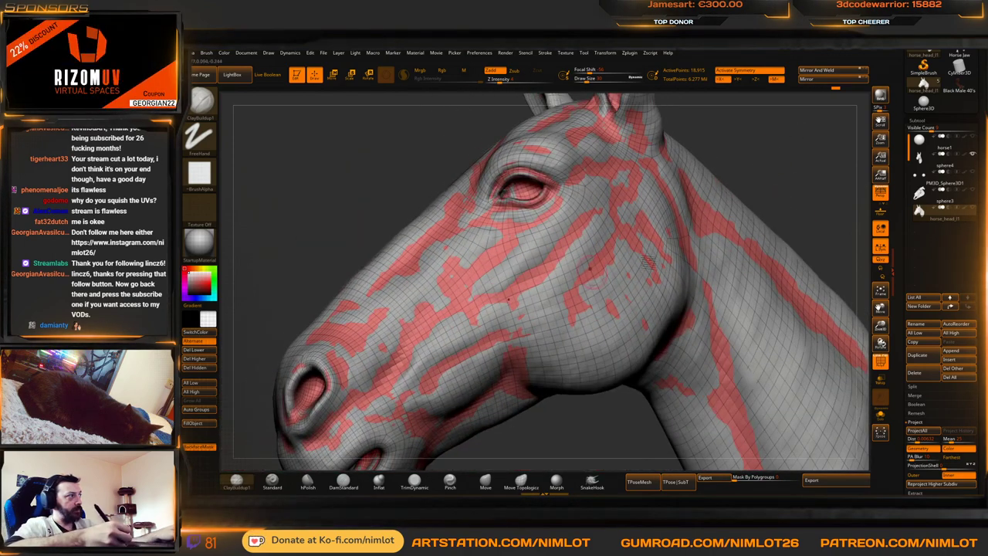
{"action": "mouse_move", "coordinate": [612, 425]}
{"action": "right_mouse_down"}
{"action": "mouse_move", "coordinate": [640, 316]}
{"action": "mouse_move", "coordinate": [465, 307]}
{"action": "right_mouse_up"}
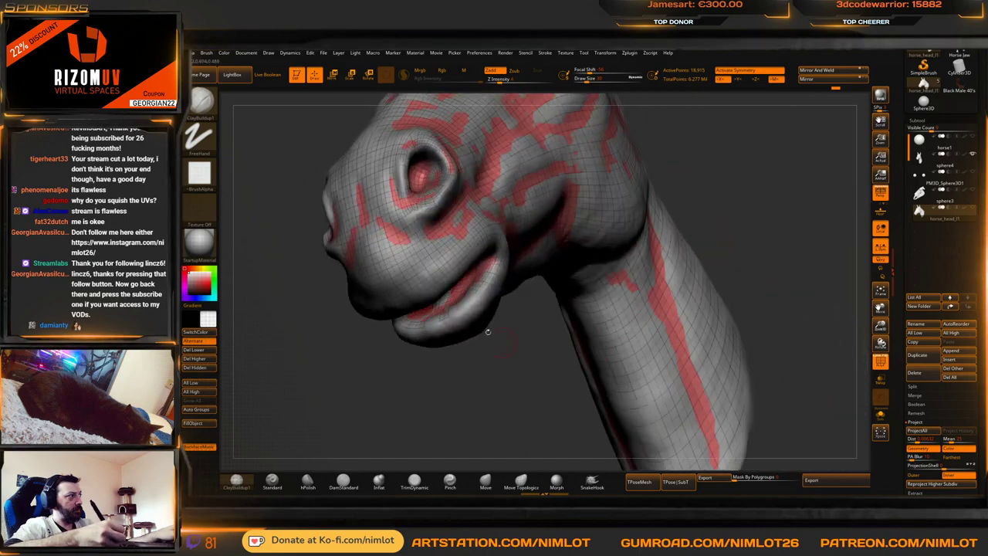
{"action": "right_click_drag", "start_coordinate": [413, 352], "coordinate": [446, 284]}
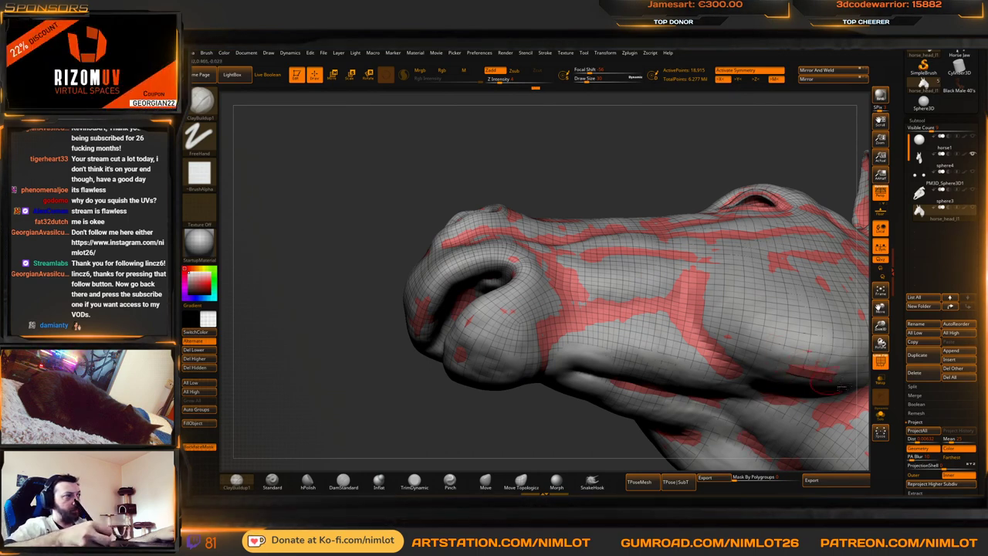
{"action": "right_click_drag", "start_coordinate": [623, 448], "coordinate": [605, 348]}
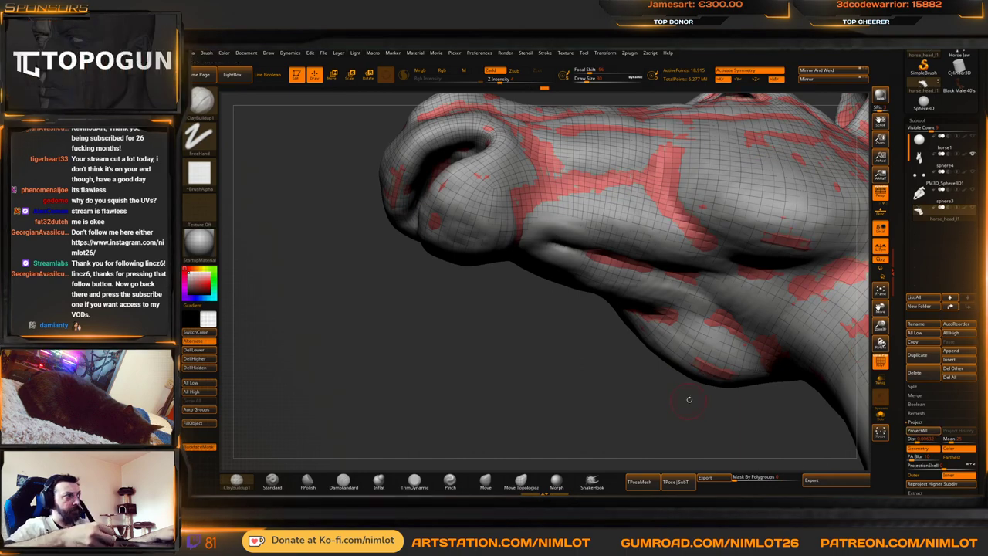
{"action": "mouse_move", "coordinate": [705, 420]}
{"action": "right_mouse_down", "text": "ctrl"}
{"action": "mouse_move", "coordinate": [705, 432]}
{"action": "mouse_move", "coordinate": [714, 254]}
{"action": "mouse_move", "coordinate": [761, 308]}
{"action": "mouse_move", "coordinate": [762, 207]}
{"action": "mouse_move", "coordinate": [786, 156]}
{"action": "mouse_move", "coordinate": [754, 226]}
{"action": "mouse_move", "coordinate": [766, 218]}
{"action": "mouse_move", "coordinate": [743, 206]}
{"action": "mouse_move", "coordinate": [741, 214]}
{"action": "mouse_move", "coordinate": [782, 262]}
{"action": "right_mouse_up", "text": "ctrl"}
Turn off the wireframe display and hide the sphere4 sculpt
{"action": "key", "text": "shift+f"}
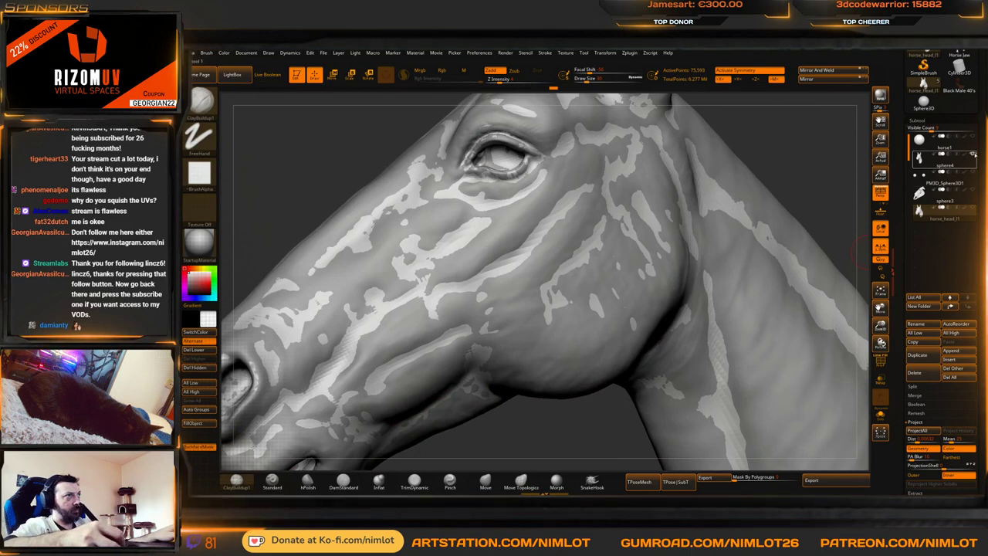
{"action": "left_click", "coordinate": [973, 155]}
{"action": "mouse_move", "coordinate": [812, 190]}
{"action": "right_mouse_down", "text": "ctrl"}
{"action": "mouse_move", "coordinate": [761, 192]}
{"action": "mouse_move", "coordinate": [759, 244]}
{"action": "mouse_move", "coordinate": [775, 238]}
{"action": "mouse_move", "coordinate": [619, 233]}
{"action": "right_mouse_up", "text": "ctrl"}
Smooth the rough projected areas on the forehead, brow and around the eye of horse_head_l1 with the Smooth brush
{"action": "left_click_drag", "start_coordinate": [624, 254], "coordinate": [627, 261], "text": "shift"}
{"action": "left_click_drag", "start_coordinate": [600, 242], "coordinate": [597, 256]}
{"action": "right_click_drag", "start_coordinate": [733, 209], "coordinate": [780, 210]}
{"action": "mouse_move", "coordinate": [780, 209]}
{"action": "right_mouse_down", "text": "ctrl"}
{"action": "mouse_move", "coordinate": [757, 212]}
{"action": "mouse_move", "coordinate": [805, 270]}
{"action": "mouse_move", "coordinate": [821, 272]}
{"action": "mouse_move", "coordinate": [790, 269]}
{"action": "mouse_move", "coordinate": [793, 229]}
{"action": "mouse_move", "coordinate": [781, 331]}
{"action": "right_mouse_up", "text": "ctrl"}
{"action": "left_click_drag", "start_coordinate": [607, 406], "coordinate": [616, 410], "text": "shift"}
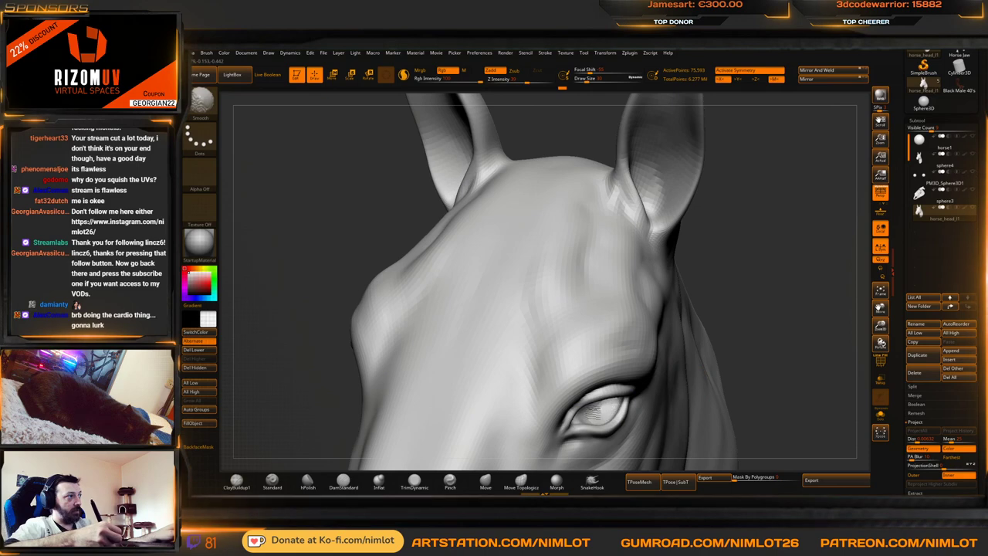
{"action": "mouse_move", "coordinate": [772, 393]}
{"action": "right_mouse_down", "text": "alt"}
{"action": "mouse_move", "coordinate": [798, 249]}
{"action": "mouse_move", "coordinate": [746, 221]}
{"action": "right_mouse_up", "text": "alt"}
{"action": "left_click_drag", "start_coordinate": [594, 270], "coordinate": [600, 261], "text": "shift"}
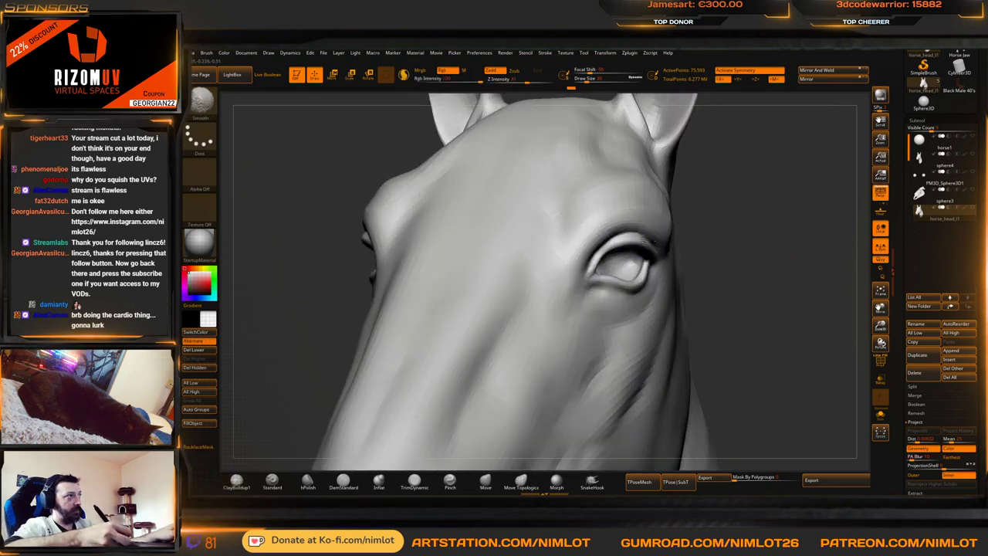
{"action": "left_click_drag", "start_coordinate": [649, 241], "coordinate": [634, 236], "text": "shift"}
{"action": "right_click_drag", "start_coordinate": [796, 243], "coordinate": [795, 202], "text": "ctrl"}
{"action": "mouse_move", "coordinate": [795, 202]}
{"action": "right_mouse_down"}
{"action": "mouse_move", "coordinate": [777, 219]}
{"action": "mouse_move", "coordinate": [779, 180]}
{"action": "mouse_move", "coordinate": [720, 190]}
{"action": "right_mouse_up"}
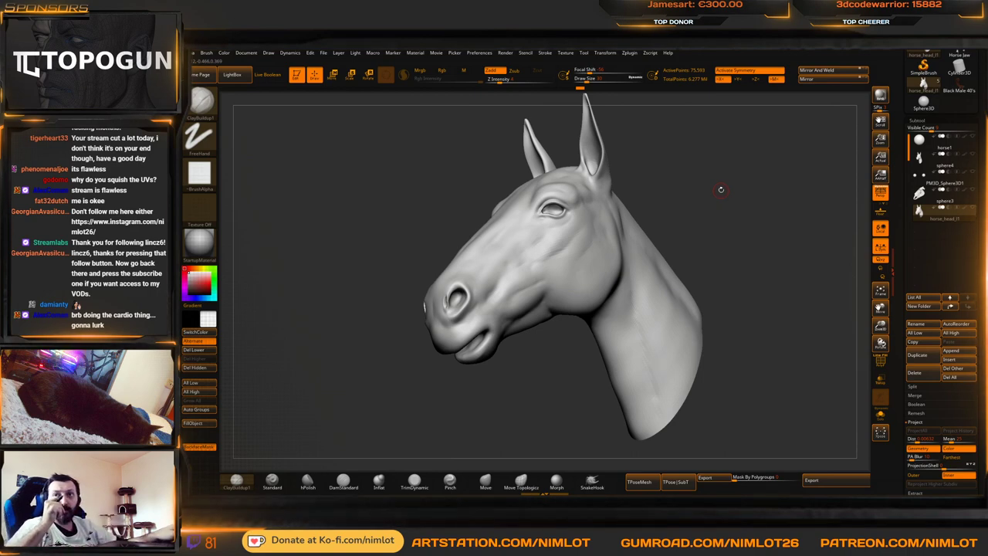
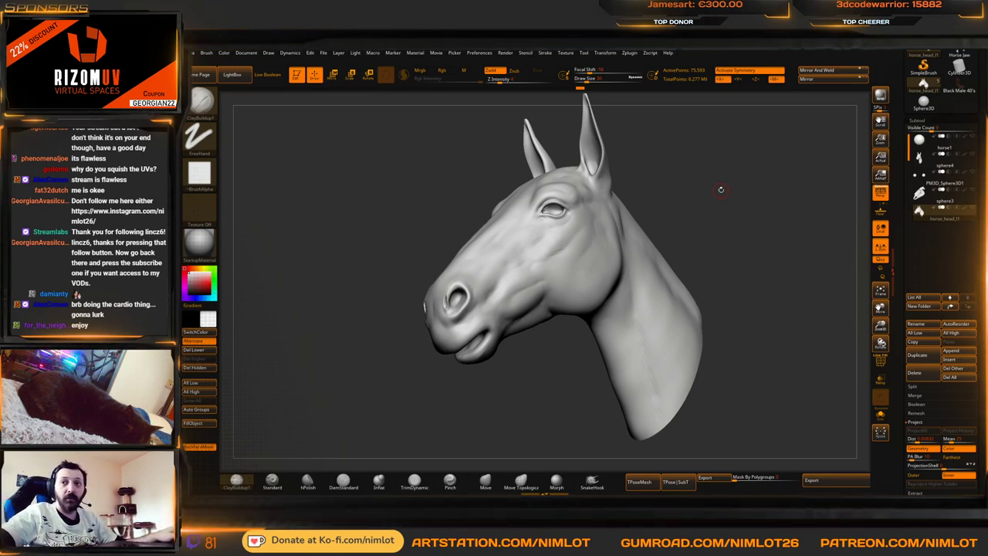
Turn on transparency, examine the sphere3 skull for reference and reselect horse_head_l1
{"action": "left_click_drag", "start_coordinate": [746, 216], "coordinate": [851, 325], "text": "shift"}
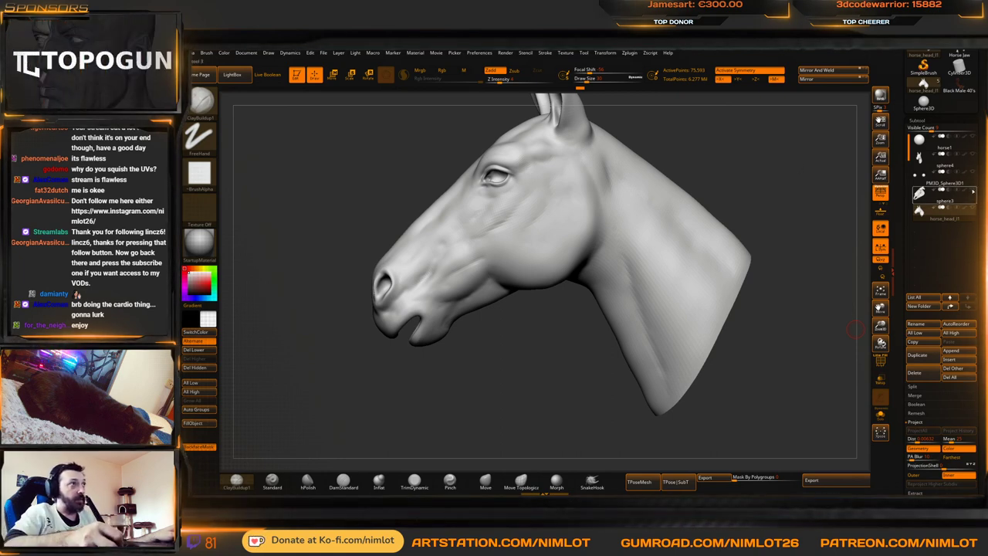
{"action": "left_click_drag", "start_coordinate": [800, 250], "coordinate": [847, 347]}
{"action": "left_click", "coordinate": [878, 384]}
{"action": "left_click_drag", "start_coordinate": [818, 236], "coordinate": [772, 251]}
{"action": "left_click", "coordinate": [961, 200]}
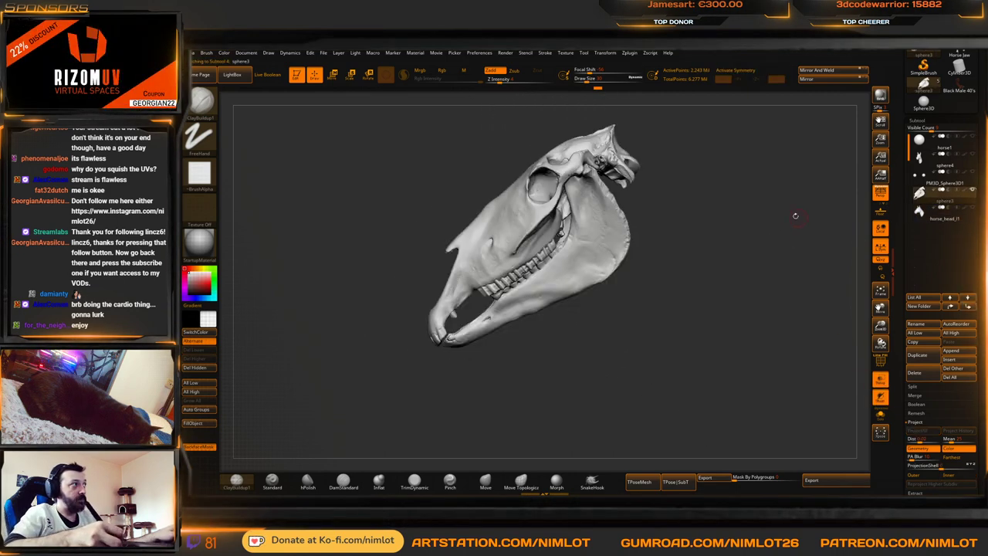
{"action": "left_click", "coordinate": [974, 208]}
{"action": "mouse_move", "coordinate": [794, 263]}
{"action": "left_mouse_down"}
{"action": "mouse_move", "coordinate": [818, 229]}
{"action": "mouse_move", "coordinate": [835, 246]}
{"action": "mouse_move", "coordinate": [804, 240]}
{"action": "mouse_move", "coordinate": [748, 287]}
{"action": "mouse_move", "coordinate": [814, 224]}
{"action": "mouse_move", "coordinate": [806, 202]}
{"action": "mouse_move", "coordinate": [770, 204]}
{"action": "mouse_move", "coordinate": [780, 180]}
{"action": "mouse_move", "coordinate": [777, 187]}
{"action": "mouse_move", "coordinate": [805, 194]}
{"action": "mouse_move", "coordinate": [783, 212]}
{"action": "mouse_move", "coordinate": [789, 255]}
{"action": "left_mouse_up"}
{"action": "left_click", "coordinate": [963, 217]}
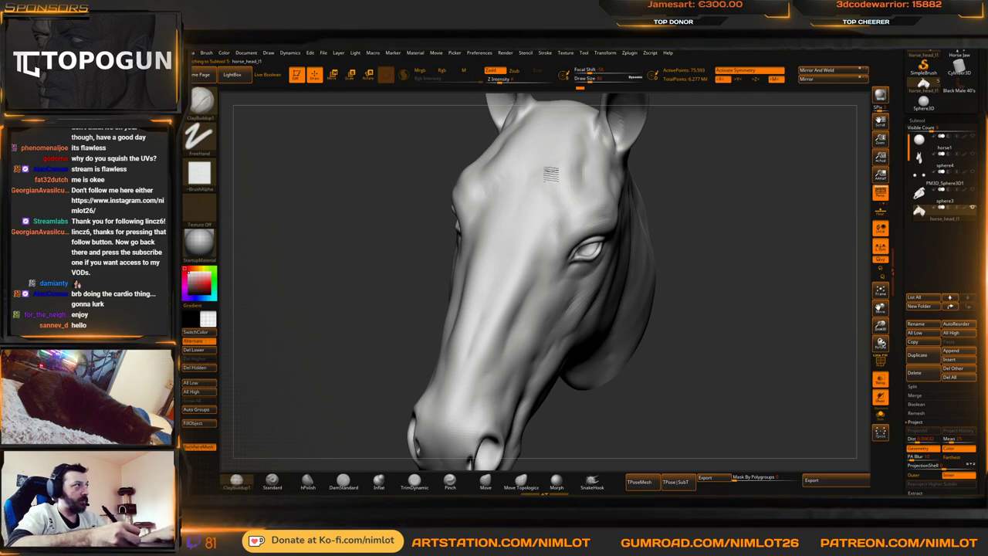
Smooth the center of the forehead between the eyes on horse_head_l1
{"action": "key", "text": "shift"}
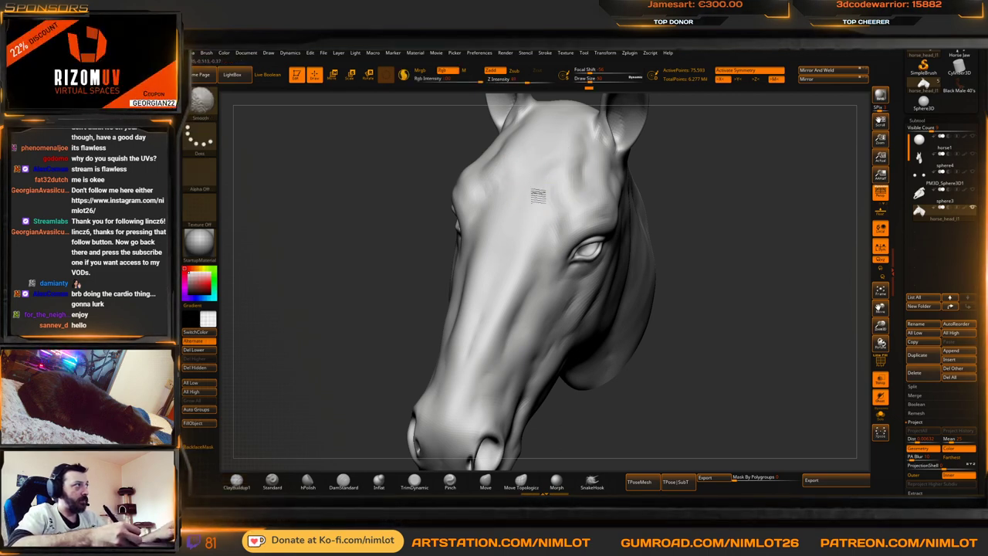
{"action": "mouse_move", "coordinate": [672, 201]}
{"action": "left_mouse_down"}
{"action": "mouse_move", "coordinate": [701, 203]}
{"action": "mouse_move", "coordinate": [731, 161]}
{"action": "mouse_move", "coordinate": [814, 157]}
{"action": "mouse_move", "coordinate": [751, 205]}
{"action": "left_mouse_up"}
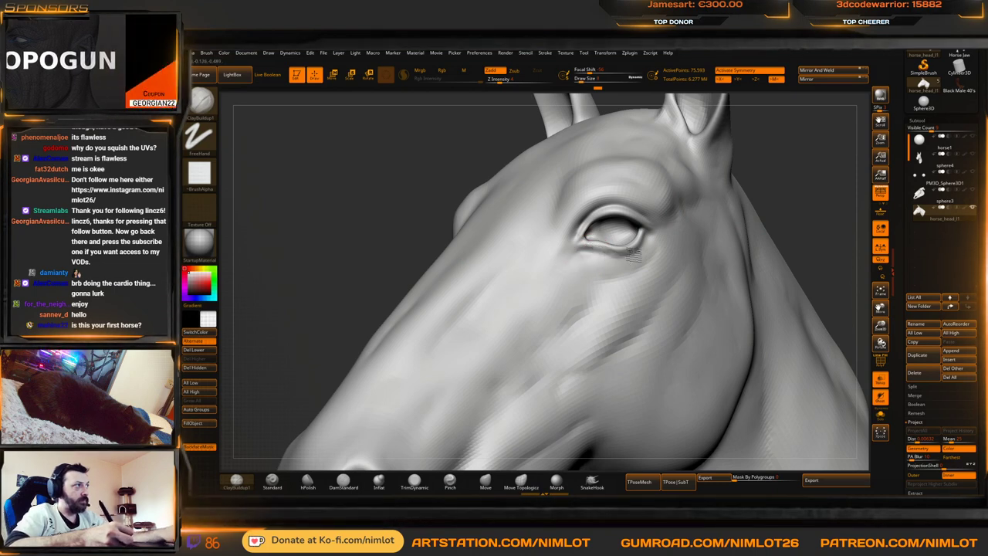
{"action": "left_click_drag", "start_coordinate": [824, 176], "coordinate": [774, 216], "text": "alt"}
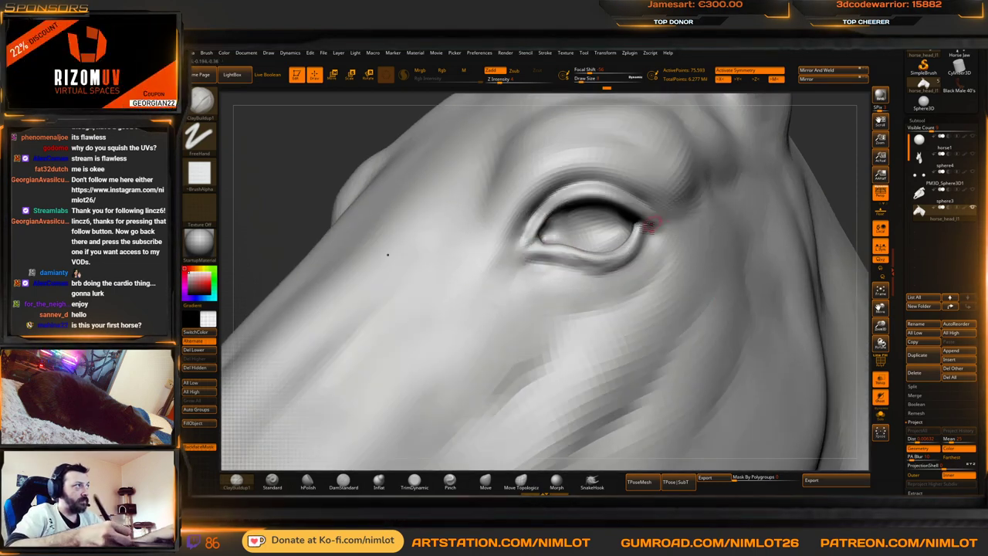
Define the crease along the upper eyelid with a small Standard brush and soften it with the Smooth brush
{"action": "left_click_drag", "start_coordinate": [836, 154], "coordinate": [757, 241]}
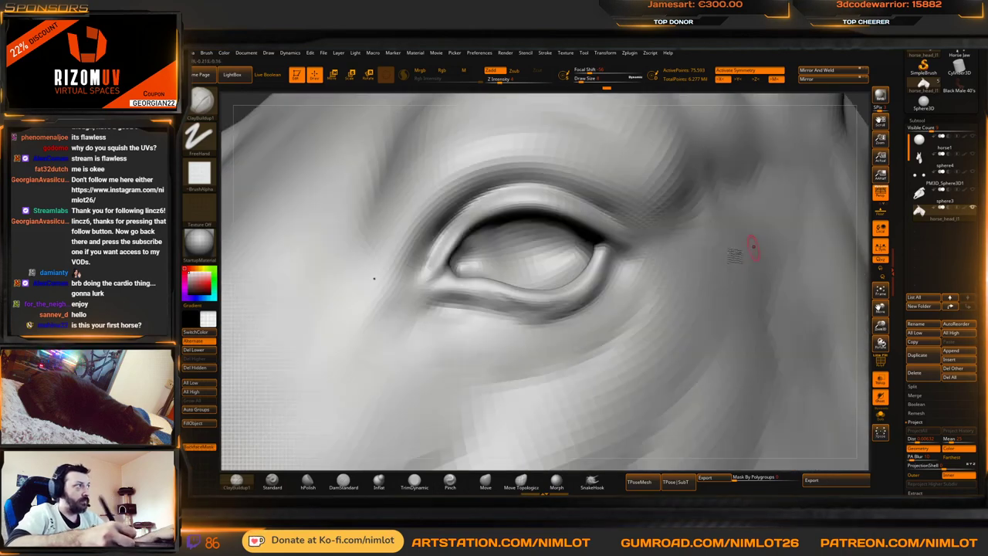
{"action": "left_click", "coordinate": [272, 480]}
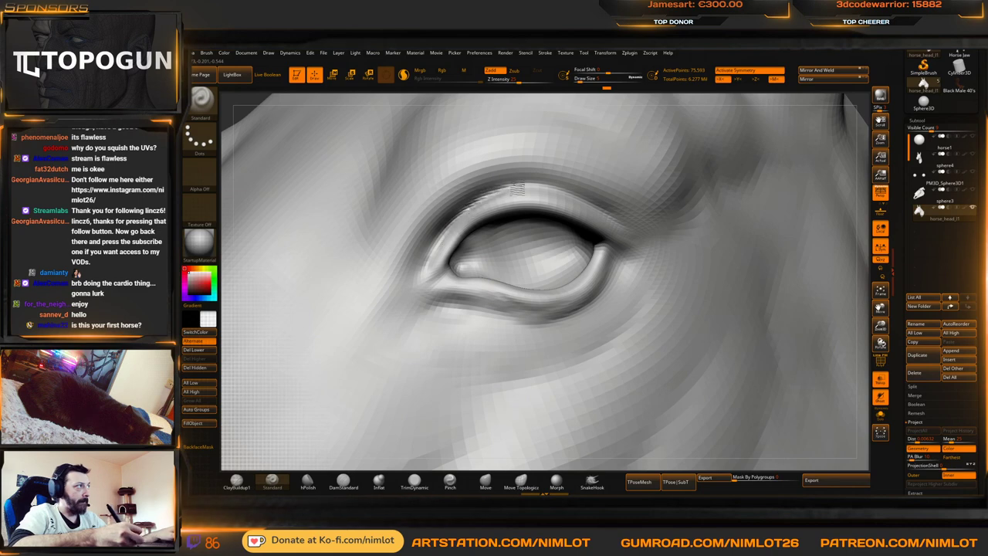
{"action": "mouse_move", "coordinate": [535, 188]}
{"action": "left_mouse_down"}
{"action": "mouse_move", "coordinate": [647, 234]}
{"action": "mouse_move", "coordinate": [490, 194]}
{"action": "mouse_move", "coordinate": [433, 223]}
{"action": "left_mouse_up"}
{"action": "key", "text": "shift"}
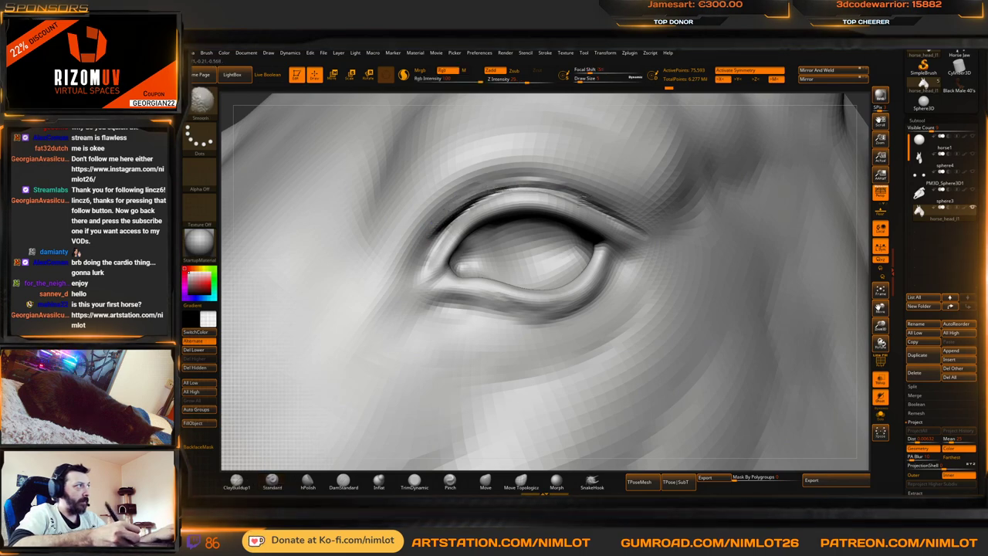
{"action": "key", "text": "f"}
{"action": "mouse_move", "coordinate": [723, 203]}
{"action": "left_mouse_down"}
{"action": "mouse_move", "coordinate": [783, 212]}
{"action": "mouse_move", "coordinate": [774, 258]}
{"action": "mouse_move", "coordinate": [743, 187]}
{"action": "left_mouse_up"}
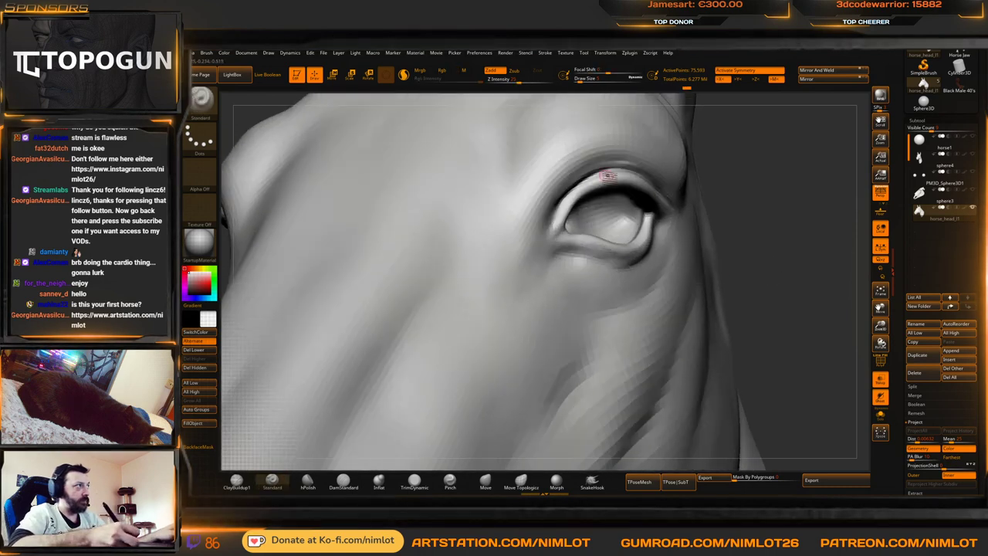
Smooth the upper eyelid fold and refine the eye's outer corner on horse_head_l1
{"action": "key", "text": "shift"}
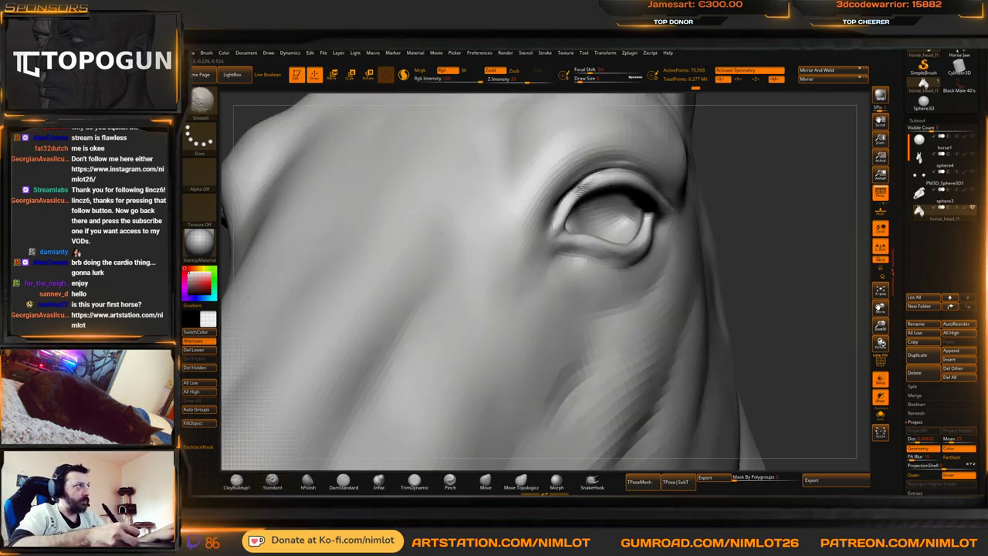
{"action": "left_click_drag", "start_coordinate": [803, 197], "coordinate": [746, 190]}
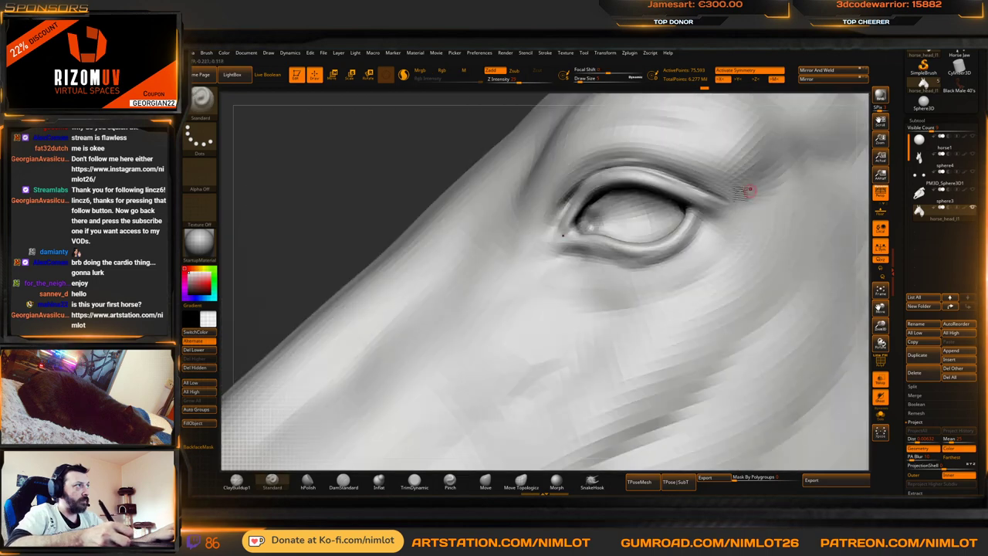
{"action": "key", "text": "shift"}
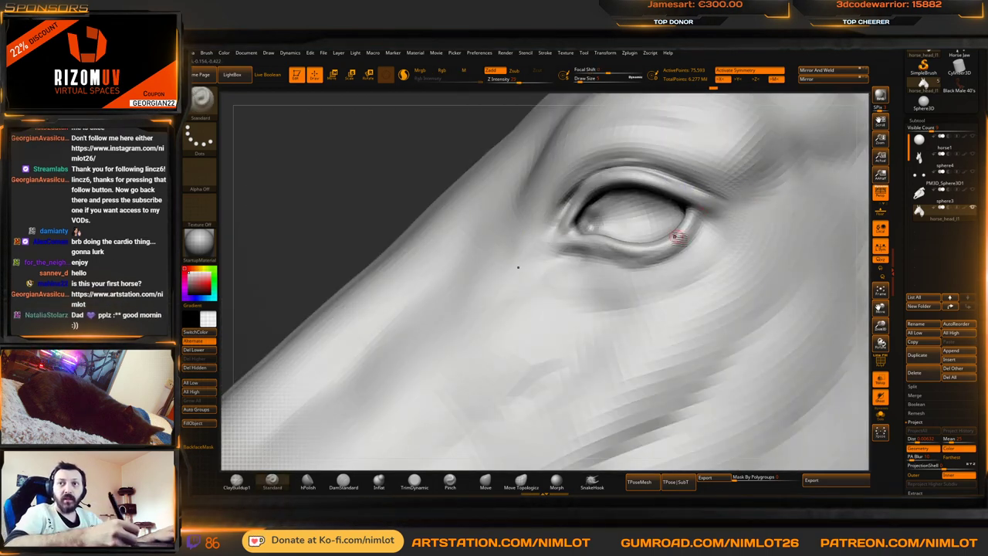
{"action": "key", "text": "f"}
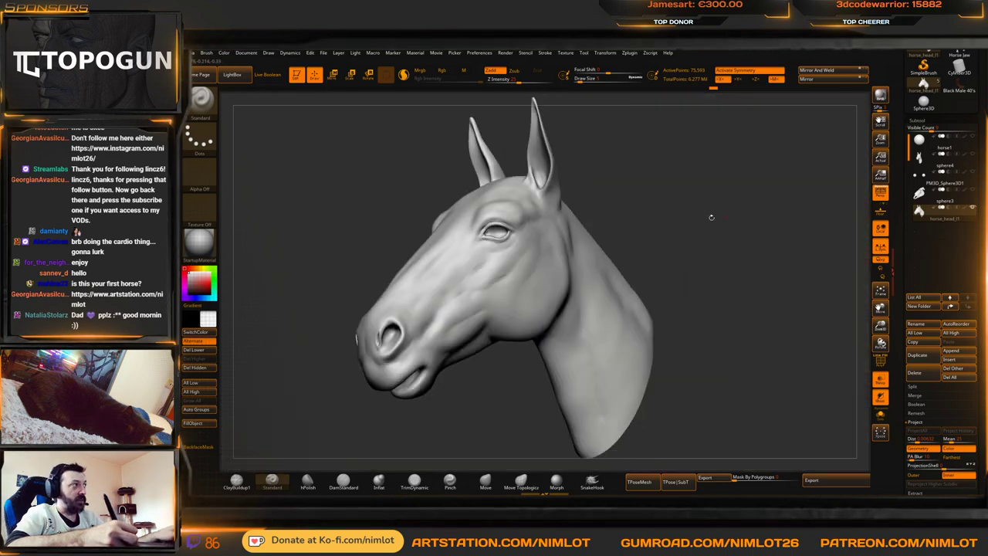
Build up the area behind the eye's outer corner with the ClayBuildup brush, smooth it and check the whole head
{"action": "left_click_drag", "start_coordinate": [712, 218], "coordinate": [761, 220], "text": "alt"}
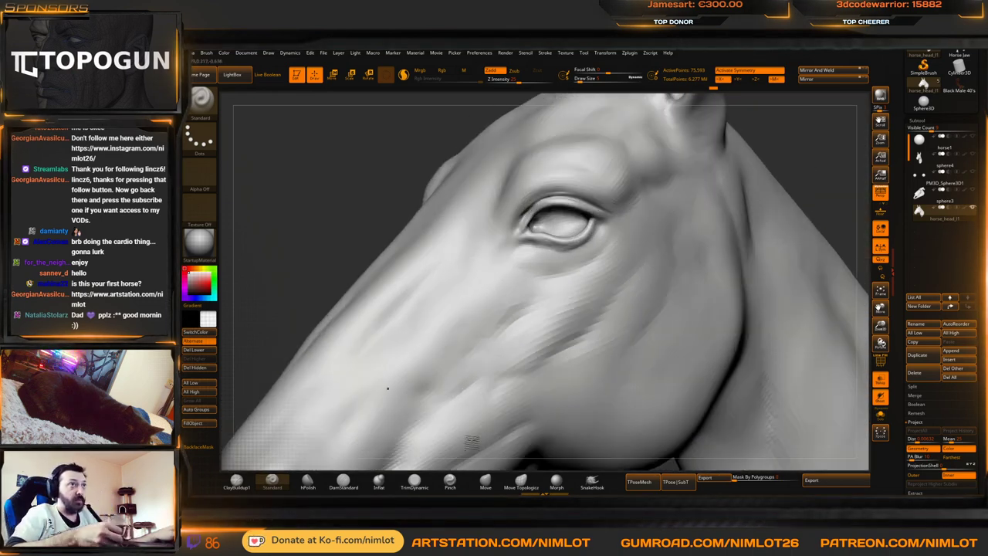
{"action": "key", "text": "1"}
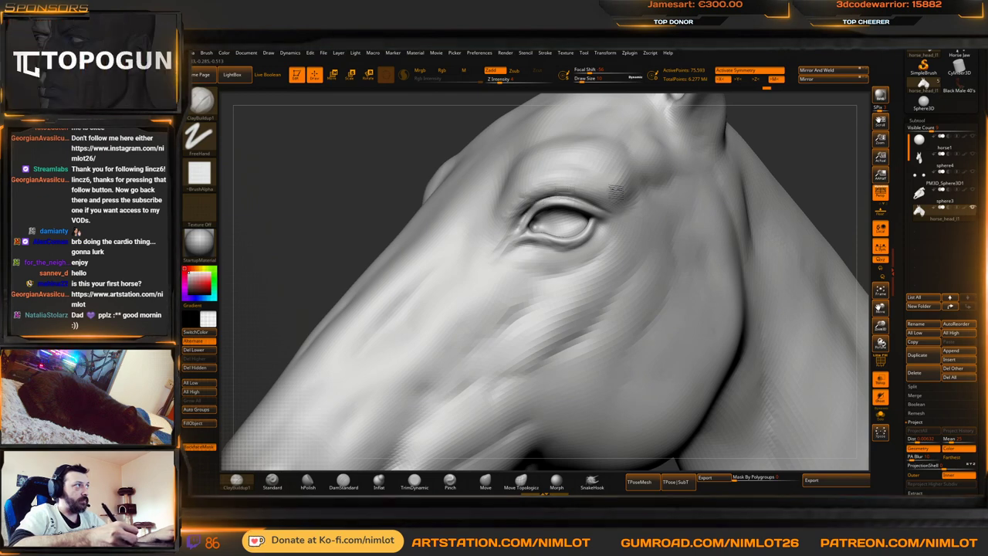
{"action": "key", "text": "shift"}
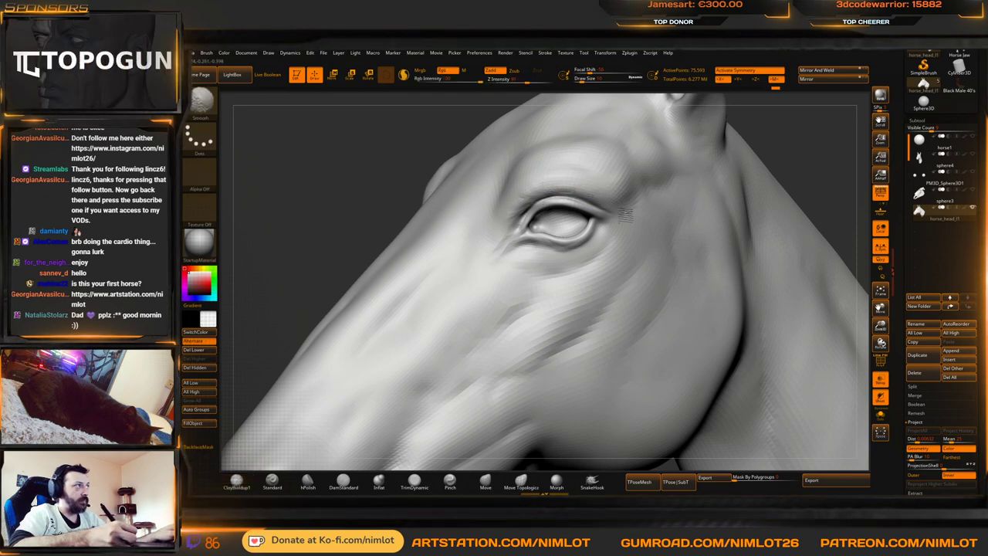
{"action": "key", "text": "f"}
{"action": "left_click_drag", "start_coordinate": [730, 221], "coordinate": [719, 182]}
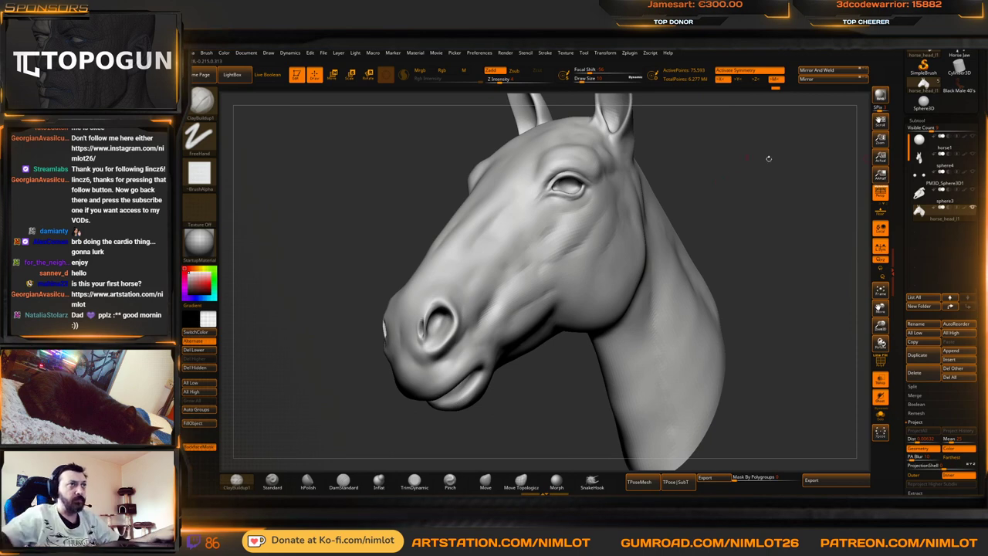
{"action": "mouse_move", "coordinate": [932, 159]}
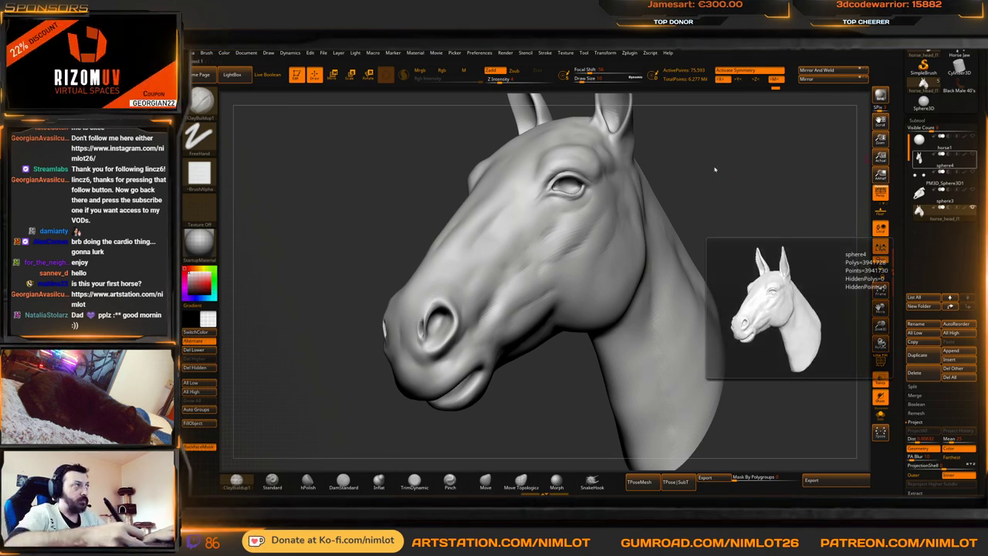
{"action": "left_click_drag", "start_coordinate": [714, 168], "coordinate": [698, 177]}
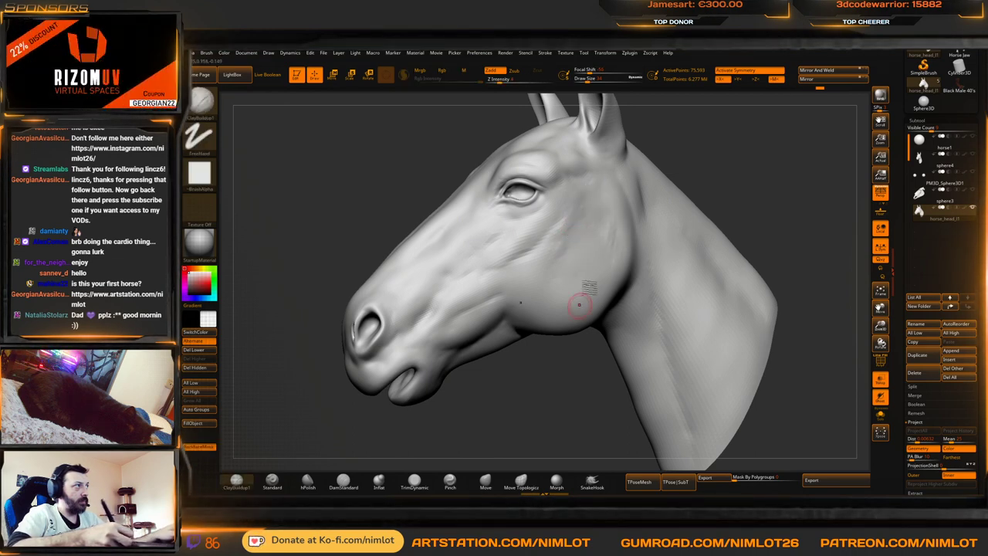
Smooth the lower front edge of the neck and check the head from the side and three-quarter views
{"action": "left_click_drag", "start_coordinate": [749, 190], "coordinate": [744, 161], "text": "alt"}
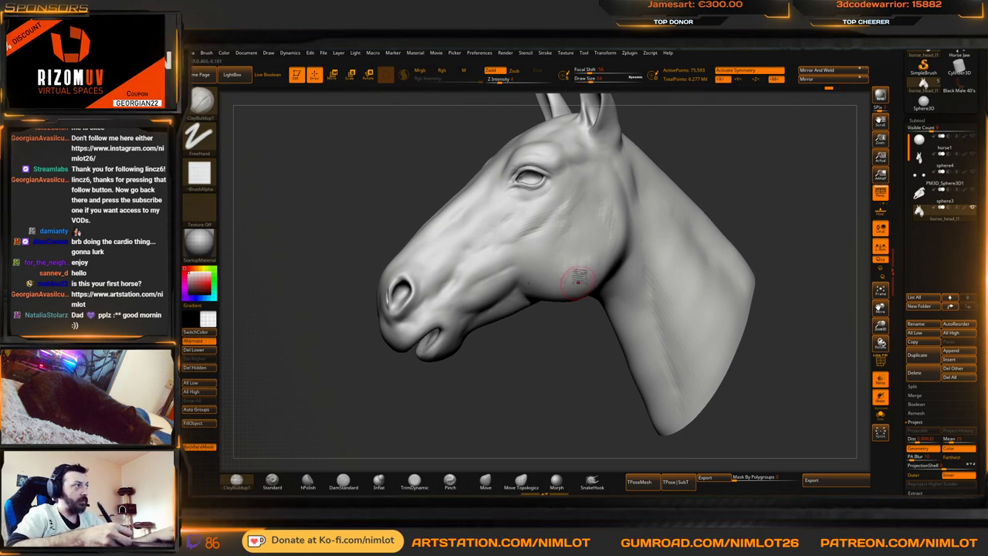
{"action": "left_click_drag", "start_coordinate": [795, 164], "coordinate": [687, 178]}
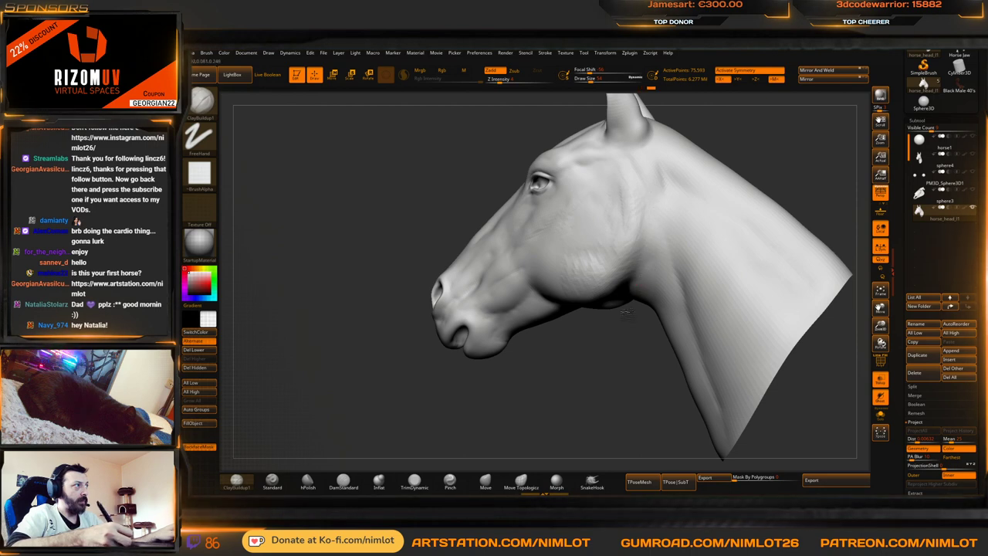
{"action": "left_click_drag", "start_coordinate": [613, 379], "coordinate": [655, 300]}
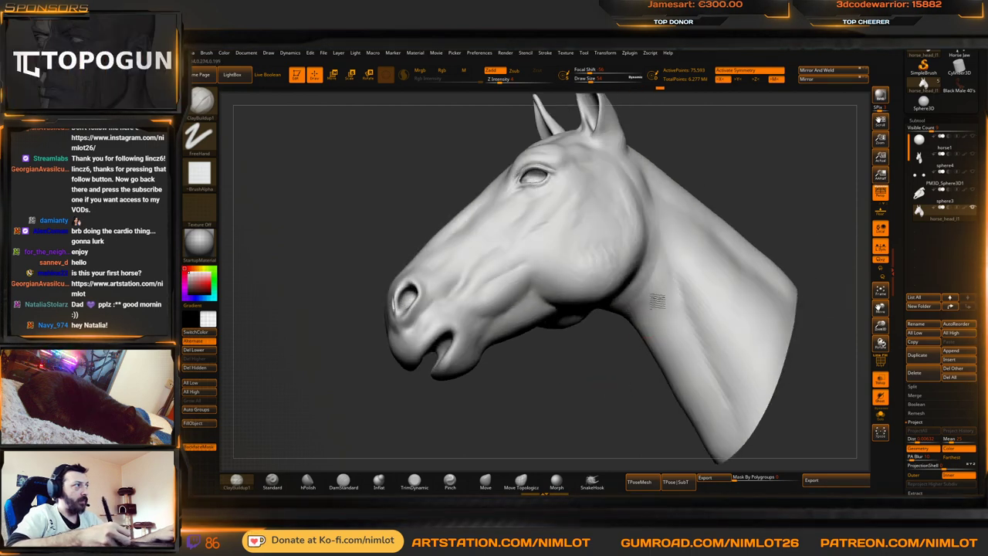
{"action": "left_click_drag", "start_coordinate": [699, 430], "coordinate": [674, 411]}
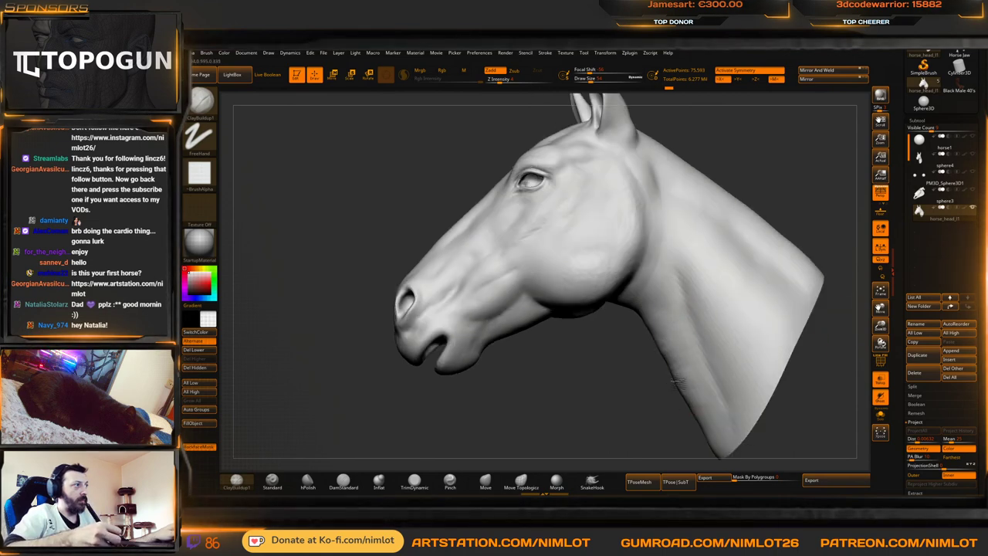
{"action": "key", "text": "shift"}
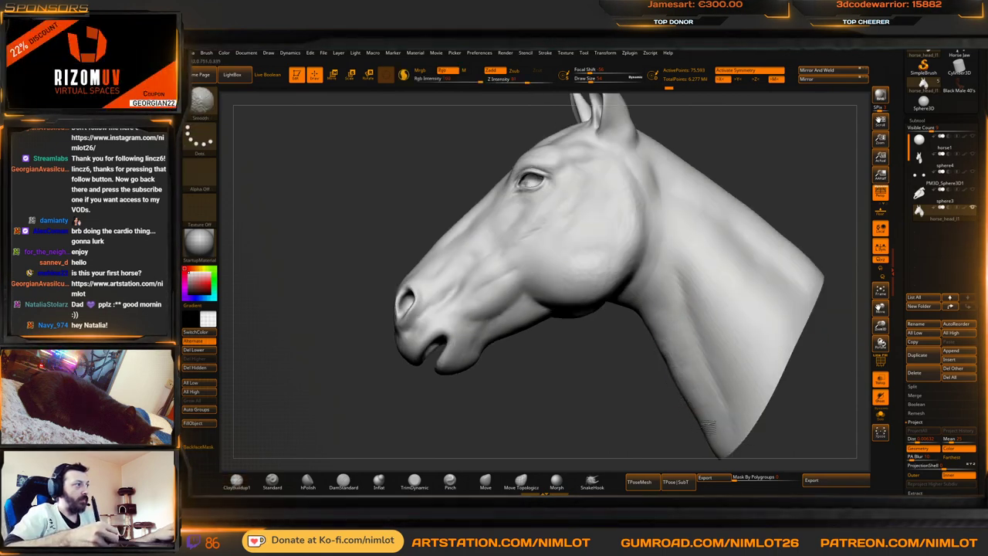
{"action": "mouse_move", "coordinate": [507, 391]}
{"action": "left_mouse_down", "text": "alt"}
{"action": "mouse_move", "coordinate": [630, 384]}
{"action": "mouse_move", "coordinate": [644, 419]}
{"action": "mouse_move", "coordinate": [624, 362]}
{"action": "mouse_move", "coordinate": [655, 408]}
{"action": "mouse_move", "coordinate": [720, 377]}
{"action": "left_mouse_up", "text": "alt"}
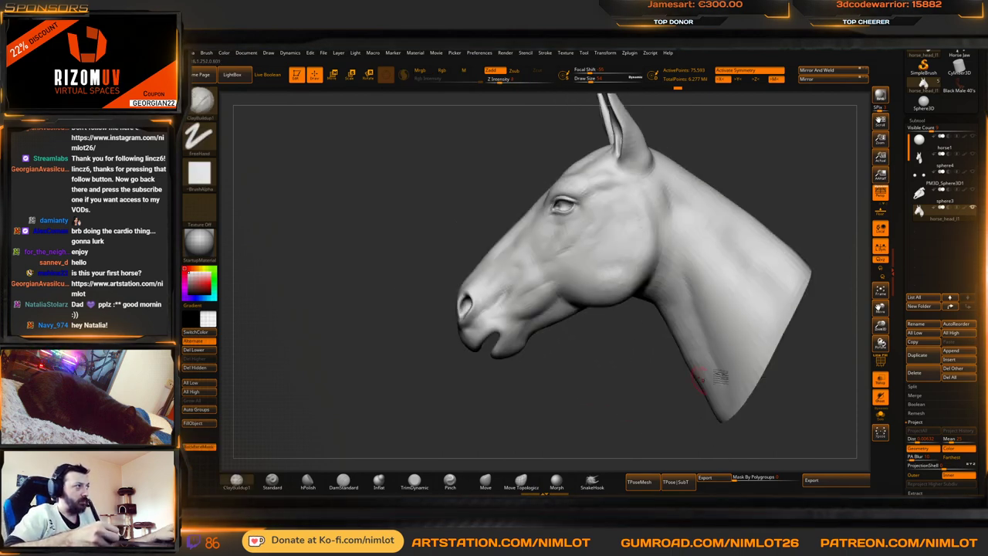
Show the eyeball subtool PM3D_Sphere3D1 in the eye socket and turn transparency off
{"action": "left_click_drag", "start_coordinate": [741, 158], "coordinate": [762, 179]}
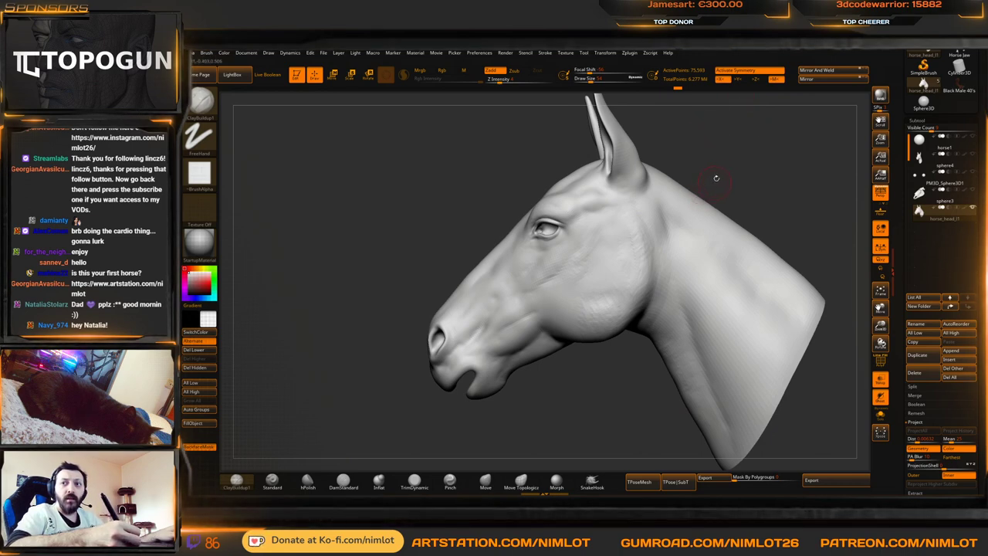
{"action": "left_click_drag", "start_coordinate": [735, 133], "coordinate": [783, 172]}
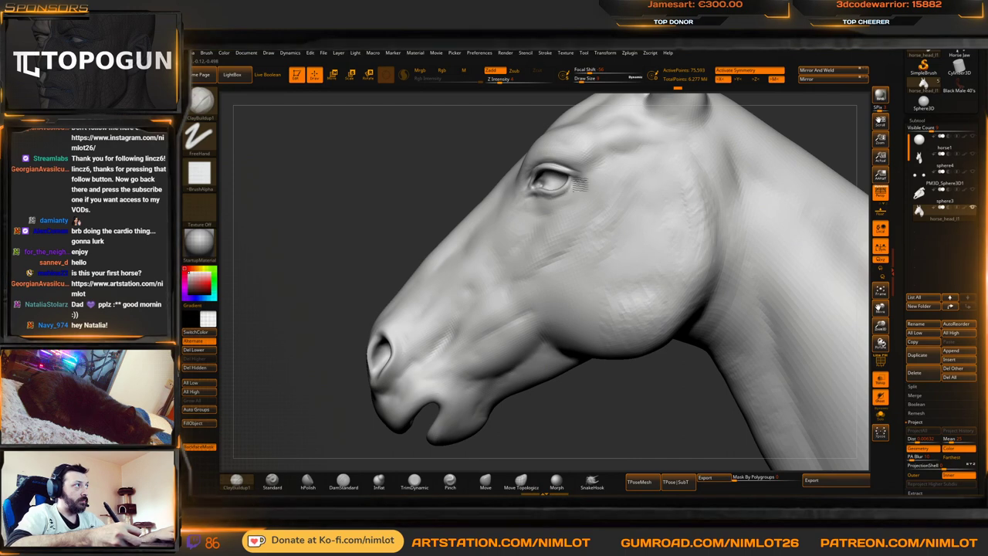
{"action": "left_click_drag", "start_coordinate": [419, 193], "coordinate": [490, 185]}
{"action": "left_click_drag", "start_coordinate": [755, 139], "coordinate": [788, 197]}
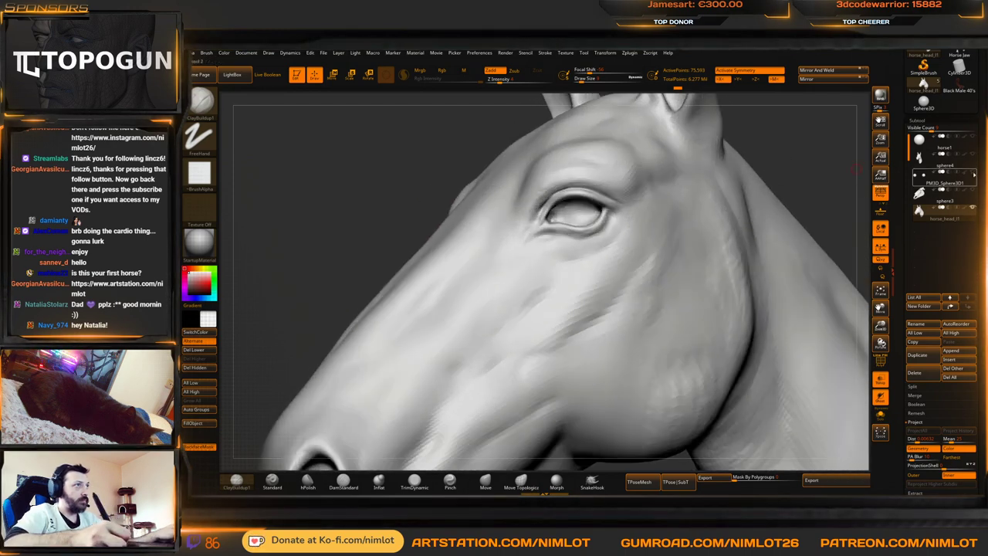
{"action": "left_click_drag", "start_coordinate": [856, 169], "coordinate": [846, 179]}
{"action": "left_click", "coordinate": [880, 380]}
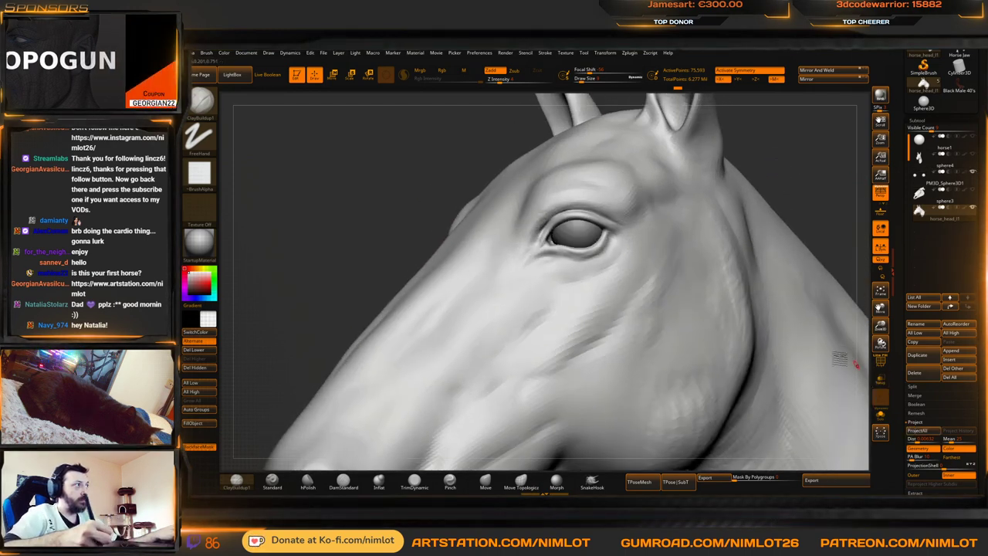
Fit the eyelid rim around the eyeball with the Move Topological brush and check the eye from several angles
{"action": "left_click_drag", "start_coordinate": [840, 340], "coordinate": [810, 247]}
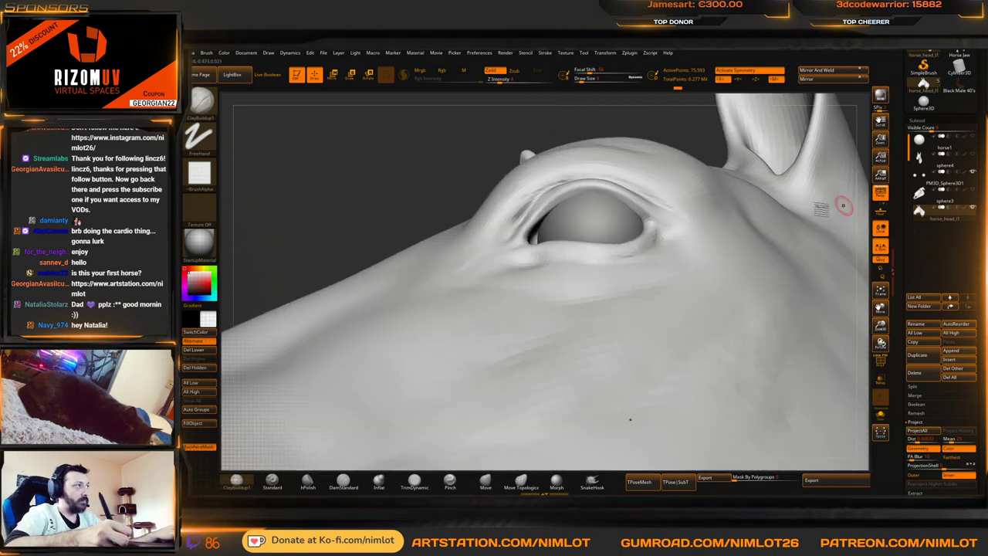
{"action": "left_click_drag", "start_coordinate": [842, 205], "coordinate": [827, 154]}
{"action": "left_click", "coordinate": [522, 483]}
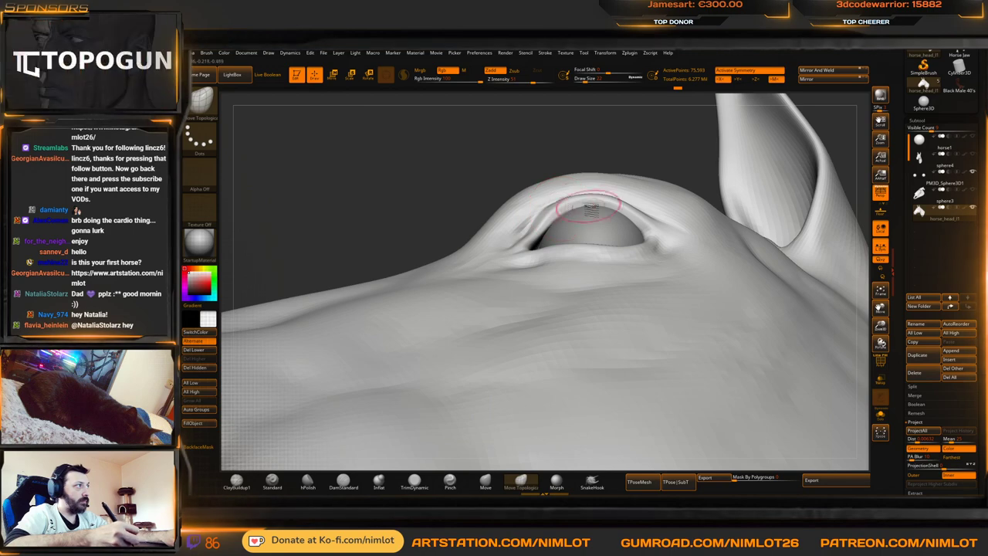
{"action": "left_click_drag", "start_coordinate": [591, 207], "coordinate": [633, 206]}
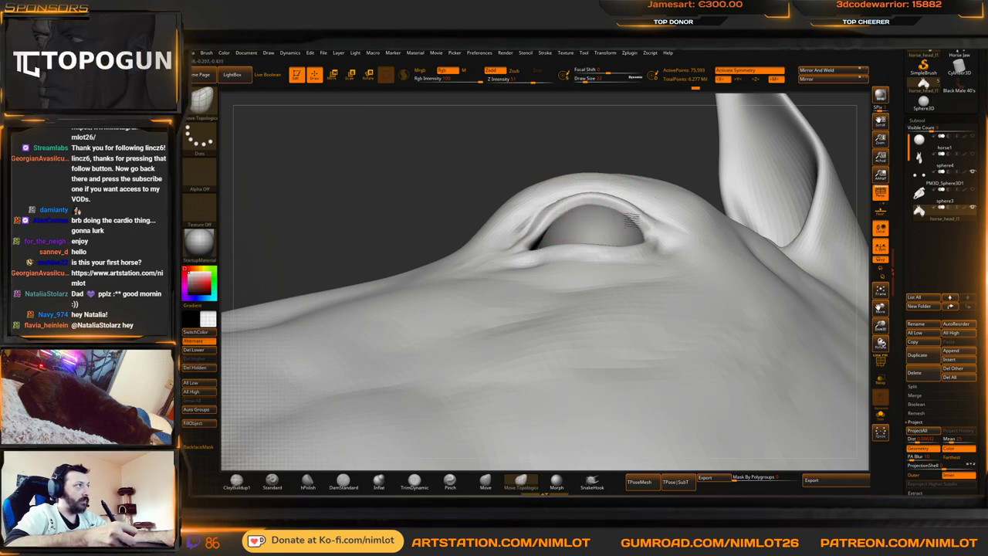
{"action": "mouse_move", "coordinate": [494, 155]}
{"action": "left_mouse_down"}
{"action": "mouse_move", "coordinate": [617, 181]}
{"action": "mouse_move", "coordinate": [641, 203]}
{"action": "left_mouse_up"}
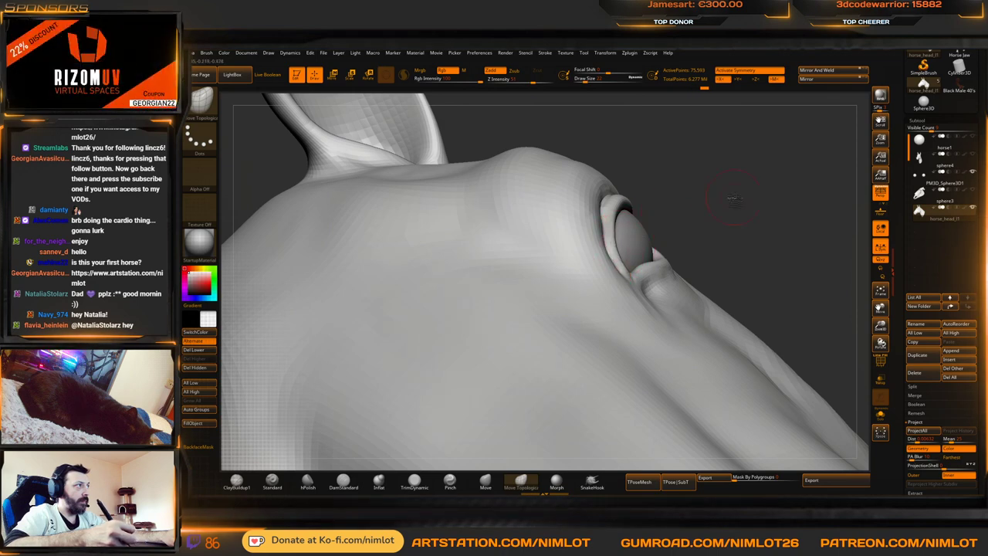
{"action": "mouse_move", "coordinate": [624, 241]}
{"action": "right_mouse_down"}
{"action": "mouse_move", "coordinate": [641, 212]}
{"action": "mouse_move", "coordinate": [710, 222]}
{"action": "right_mouse_up"}
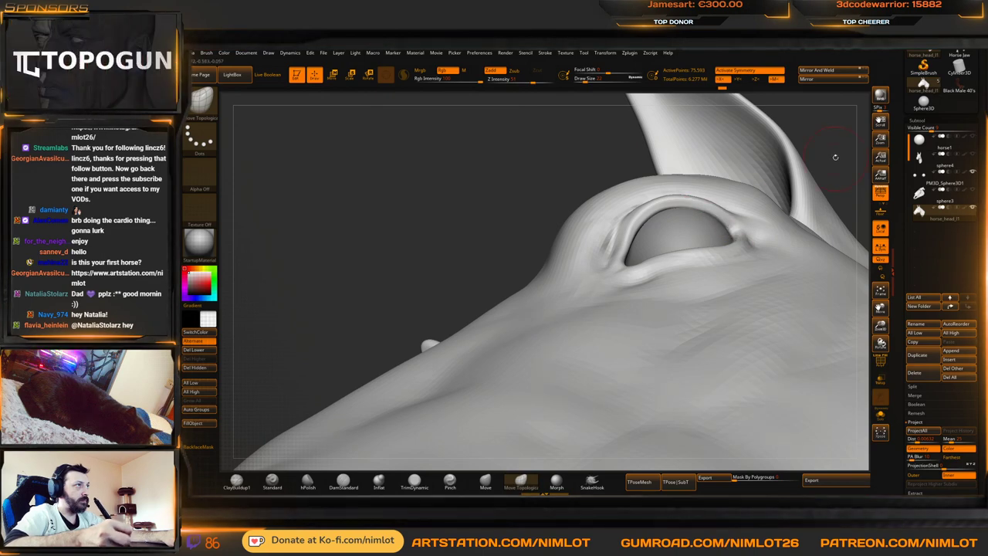
{"action": "mouse_move", "coordinate": [831, 157]}
{"action": "right_mouse_down"}
{"action": "mouse_move", "coordinate": [853, 197]}
{"action": "mouse_move", "coordinate": [748, 258]}
{"action": "right_mouse_up"}
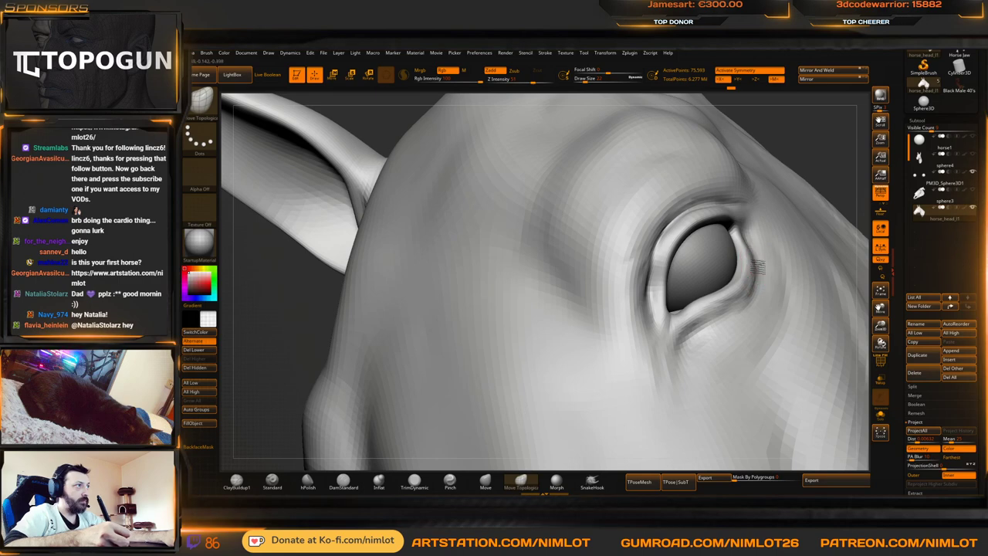
{"action": "mouse_move", "coordinate": [818, 155]}
{"action": "right_mouse_down"}
{"action": "mouse_move", "coordinate": [846, 210]}
{"action": "mouse_move", "coordinate": [829, 206]}
{"action": "mouse_move", "coordinate": [824, 249]}
{"action": "mouse_move", "coordinate": [800, 231]}
{"action": "mouse_move", "coordinate": [816, 225]}
{"action": "mouse_move", "coordinate": [803, 224]}
{"action": "mouse_move", "coordinate": [797, 242]}
{"action": "right_mouse_up"}
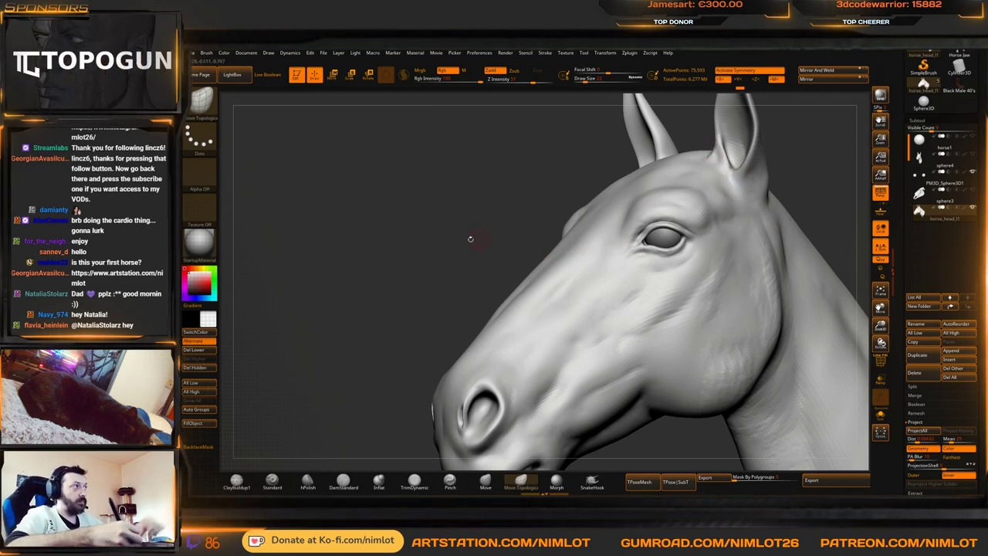
{"action": "mouse_move", "coordinate": [470, 238]}
{"action": "left_mouse_down"}
{"action": "mouse_move", "coordinate": [761, 236]}
{"action": "mouse_move", "coordinate": [757, 214]}
{"action": "mouse_move", "coordinate": [755, 229]}
{"action": "mouse_move", "coordinate": [747, 226]}
{"action": "left_mouse_up"}
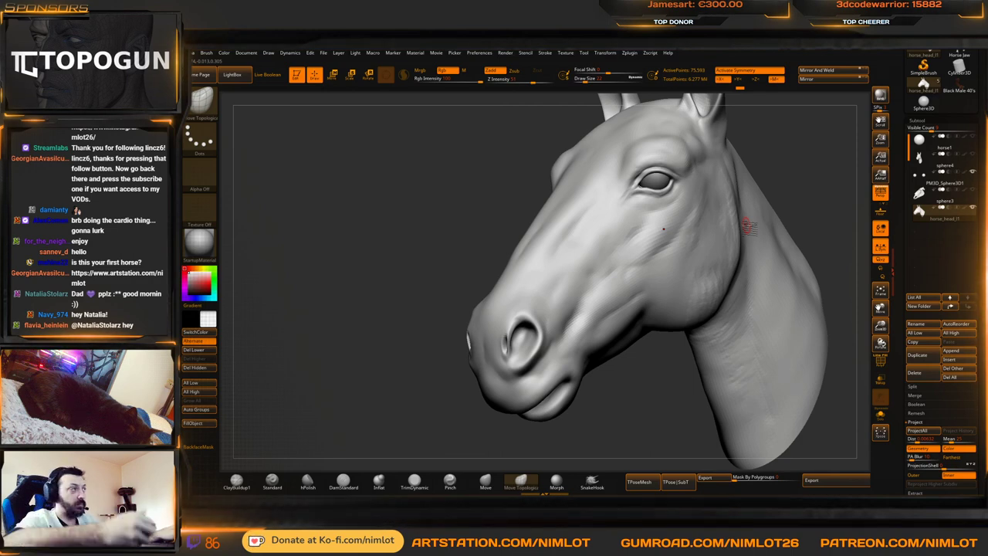
{"action": "left_click_drag", "start_coordinate": [432, 234], "coordinate": [406, 267]}
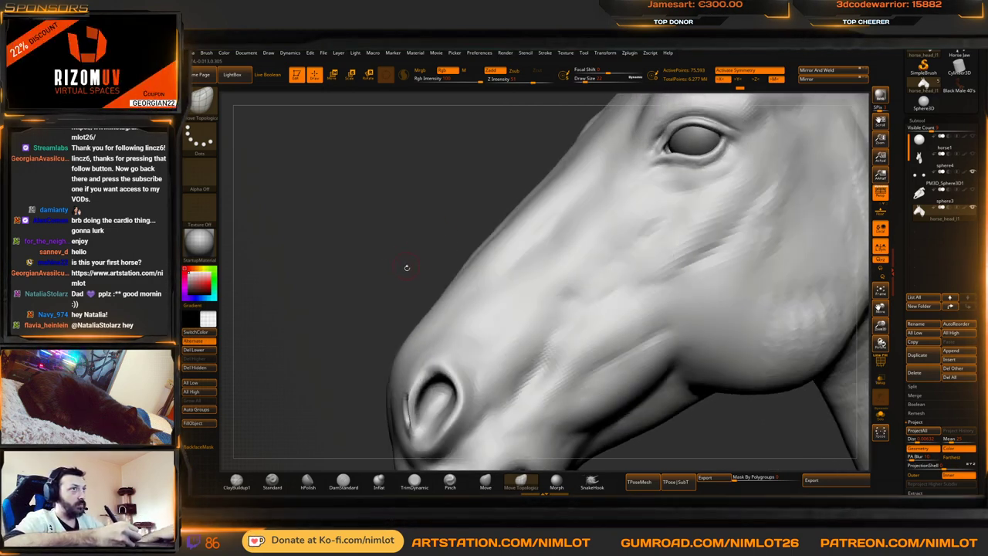
Refine the ridge between the eye and the nostril with the ClayBuildup brush and check the face from the front
{"action": "left_click", "coordinate": [236, 481]}
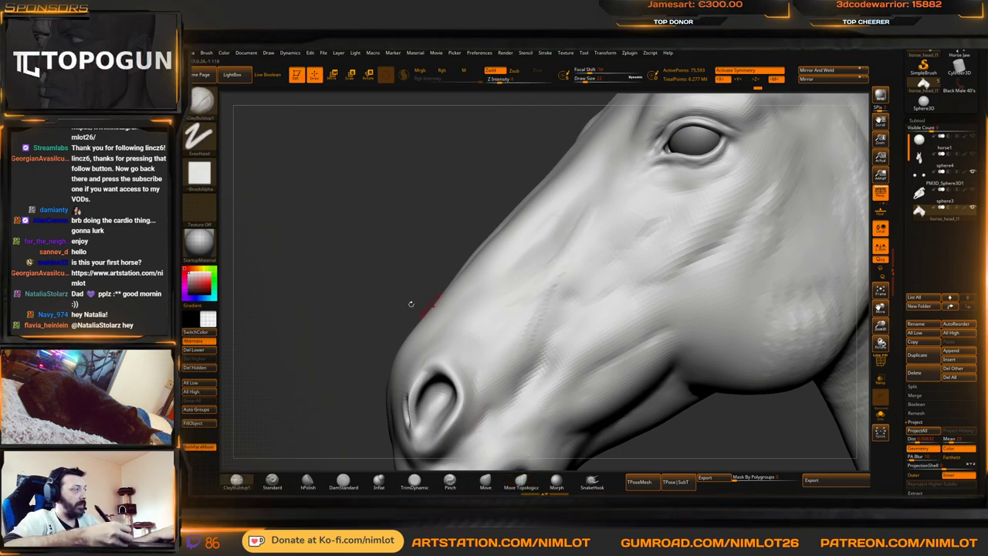
{"action": "left_click_drag", "start_coordinate": [412, 305], "coordinate": [457, 263], "text": "alt"}
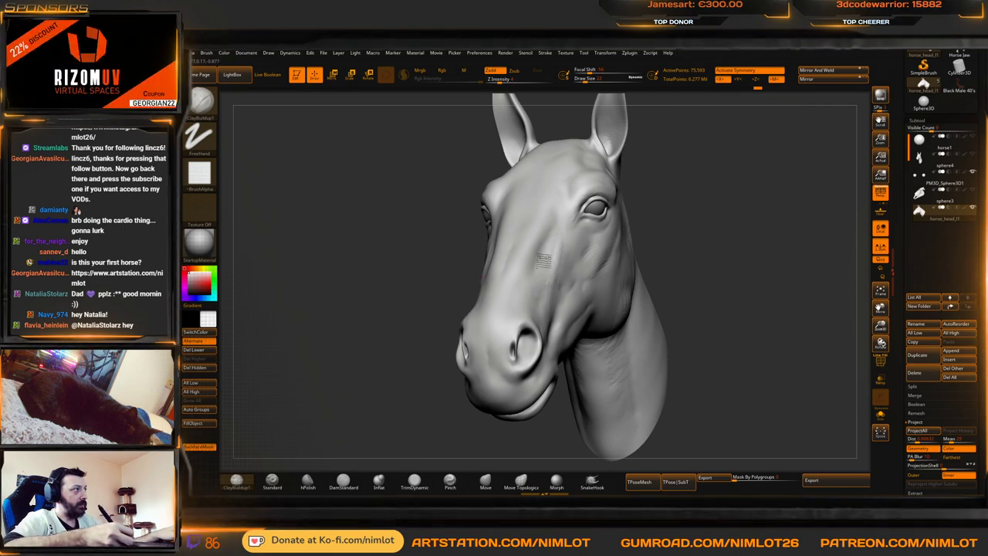
{"action": "left_click_drag", "start_coordinate": [711, 218], "coordinate": [558, 240]}
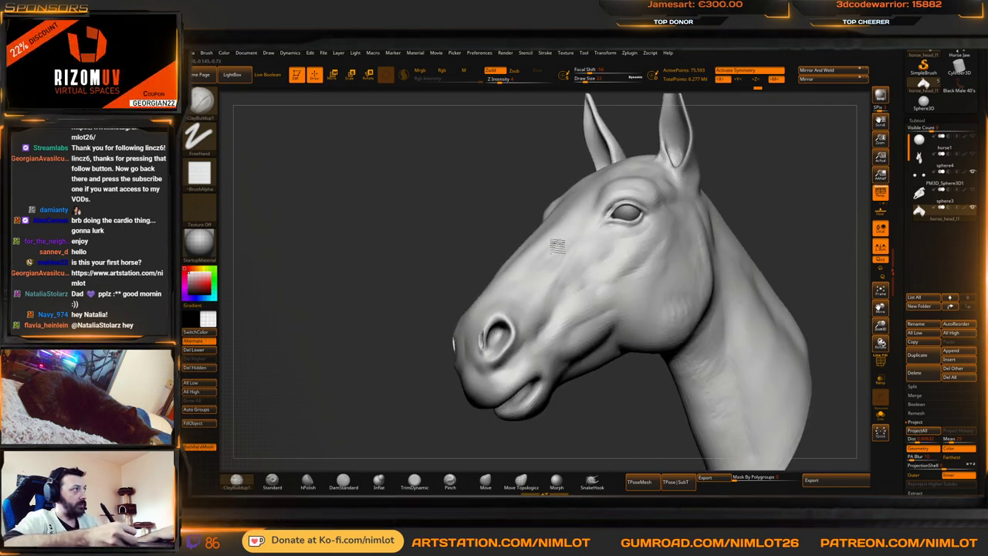
{"action": "left_click_drag", "start_coordinate": [455, 266], "coordinate": [495, 292]}
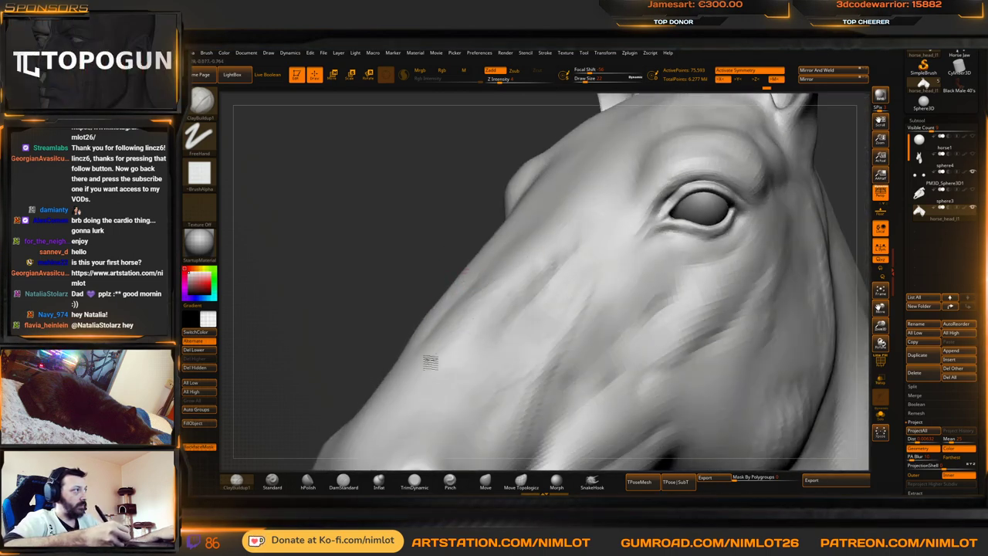
{"action": "left_click_drag", "start_coordinate": [417, 286], "coordinate": [467, 235], "text": "alt"}
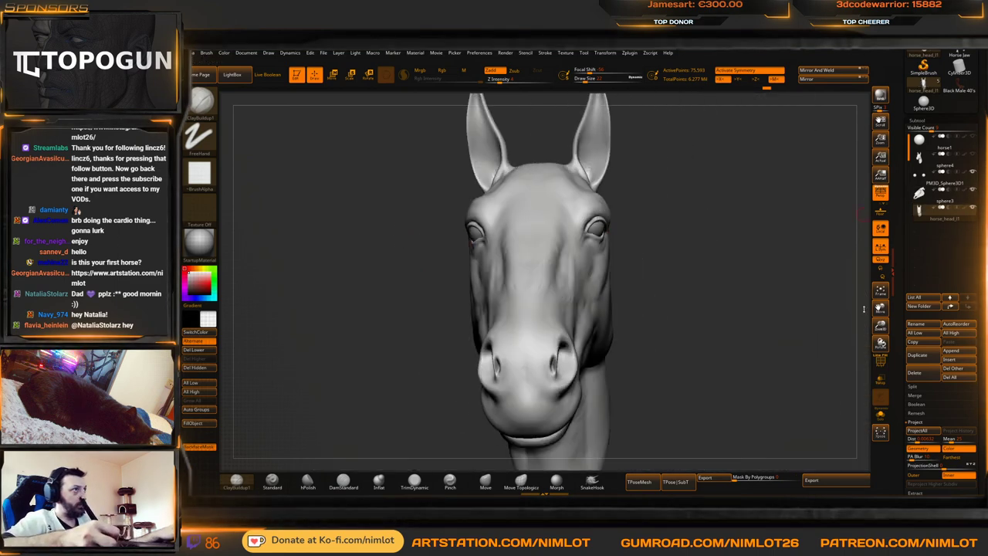
{"action": "mouse_move", "coordinate": [752, 330]}
{"action": "left_mouse_down"}
{"action": "mouse_move", "coordinate": [716, 338]}
{"action": "mouse_move", "coordinate": [734, 334]}
{"action": "left_mouse_up"}
Turn transparency on and reshape the nose bridge's profile and the nostrils with a large Move Topological brush
{"action": "left_click_drag", "start_coordinate": [821, 308], "coordinate": [690, 452]}
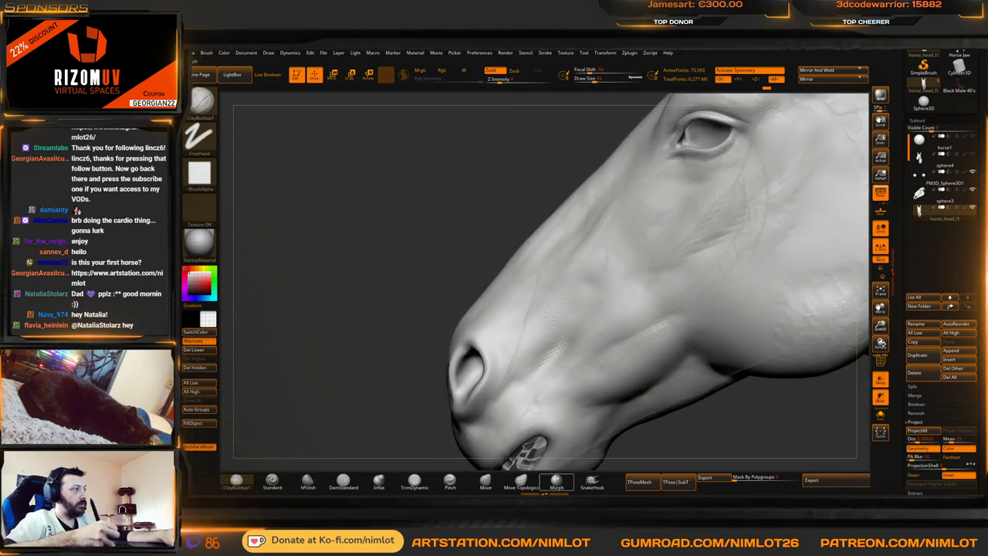
{"action": "left_click", "coordinate": [521, 480]}
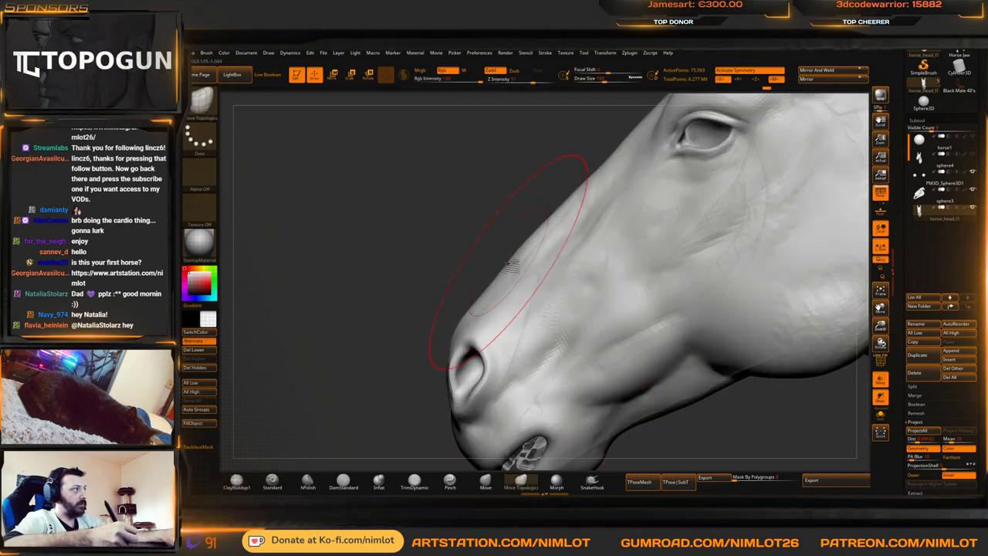
{"action": "mouse_move", "coordinate": [508, 263]}
{"action": "left_mouse_down"}
{"action": "mouse_move", "coordinate": [519, 268]}
{"action": "mouse_move", "coordinate": [547, 234]}
{"action": "left_mouse_up"}
{"action": "key", "text": "bracketright"}
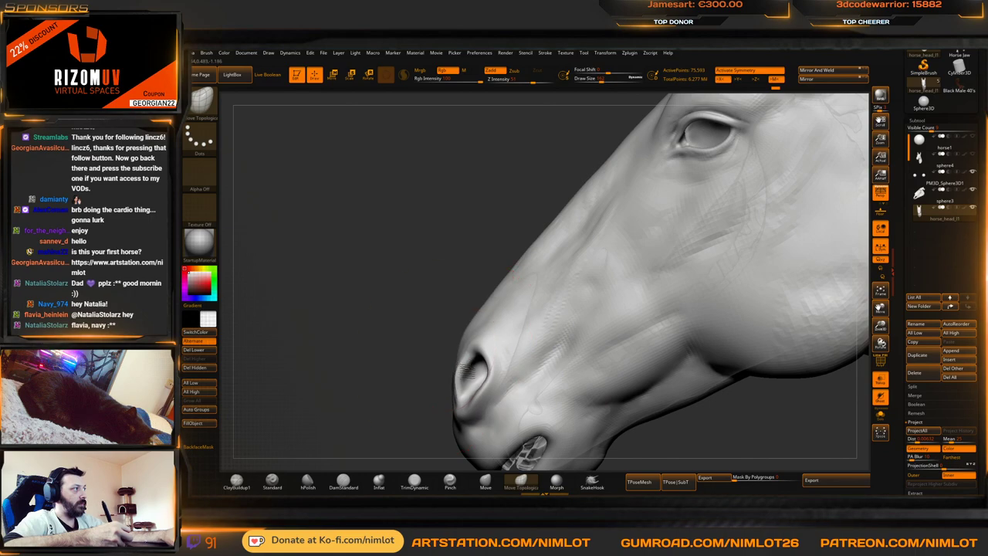
{"action": "left_click_drag", "start_coordinate": [421, 382], "coordinate": [681, 288]}
{"action": "left_click_drag", "start_coordinate": [438, 227], "coordinate": [615, 288]}
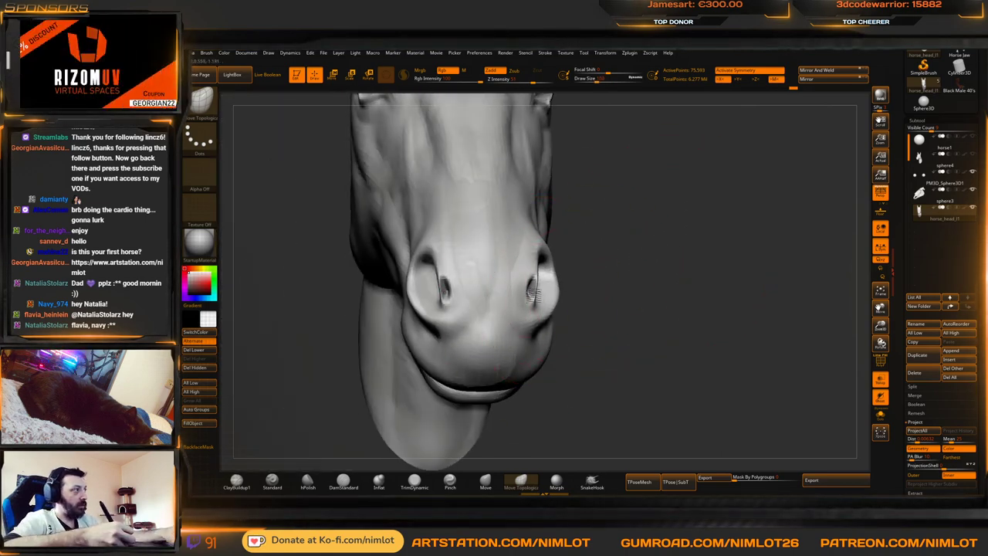
{"action": "left_click_drag", "start_coordinate": [543, 300], "coordinate": [494, 344]}
Drop horse_head_l1 to a lower subdivision level and build up the nostril's rim with the ClayBuildup brush
{"action": "key", "text": "shift+d"}
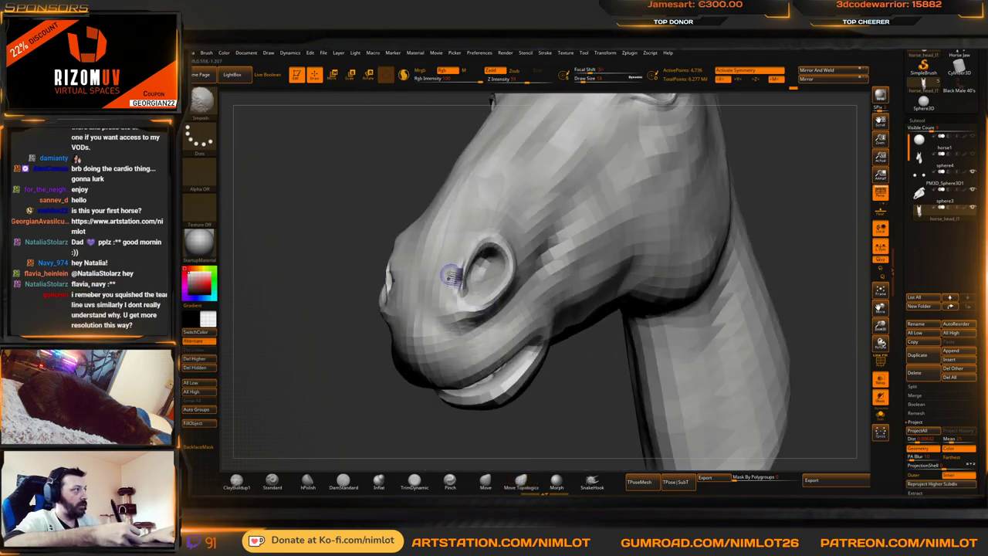
{"action": "mouse_move", "coordinate": [332, 395]}
{"action": "left_mouse_down", "text": "alt"}
{"action": "mouse_move", "coordinate": [388, 344]}
{"action": "mouse_move", "coordinate": [360, 381]}
{"action": "mouse_move", "coordinate": [397, 319]}
{"action": "left_mouse_up", "text": "alt"}
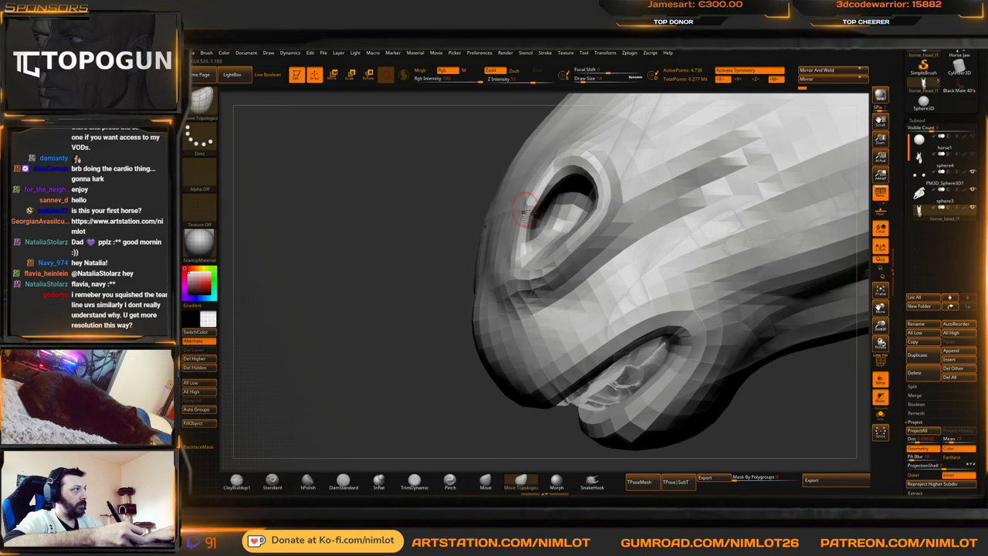
{"action": "left_click", "coordinate": [236, 480]}
{"action": "left_click_drag", "start_coordinate": [289, 426], "coordinate": [355, 386]}
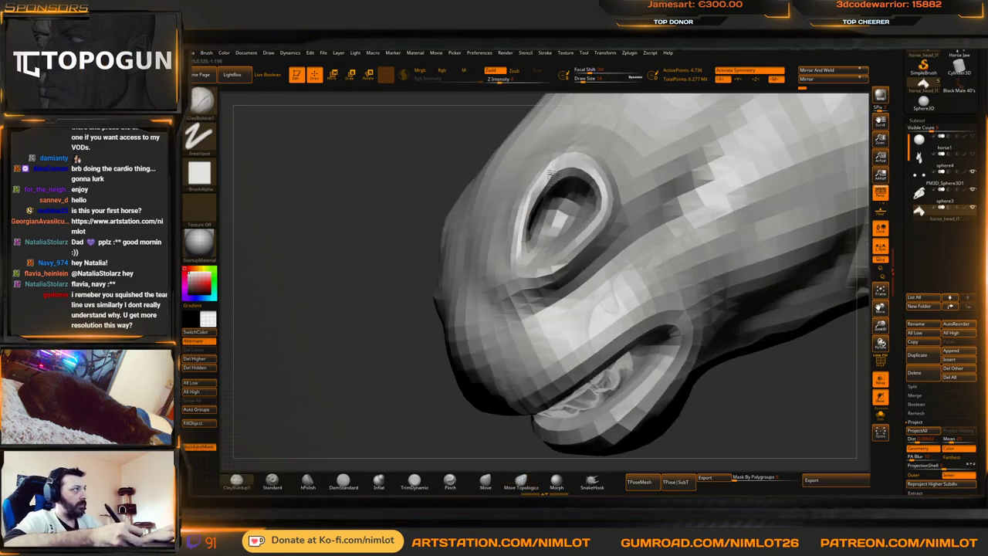
Step horse_head_l1 back up through its subdivision levels while smoothing the nostril's rim
{"action": "key", "text": "d"}
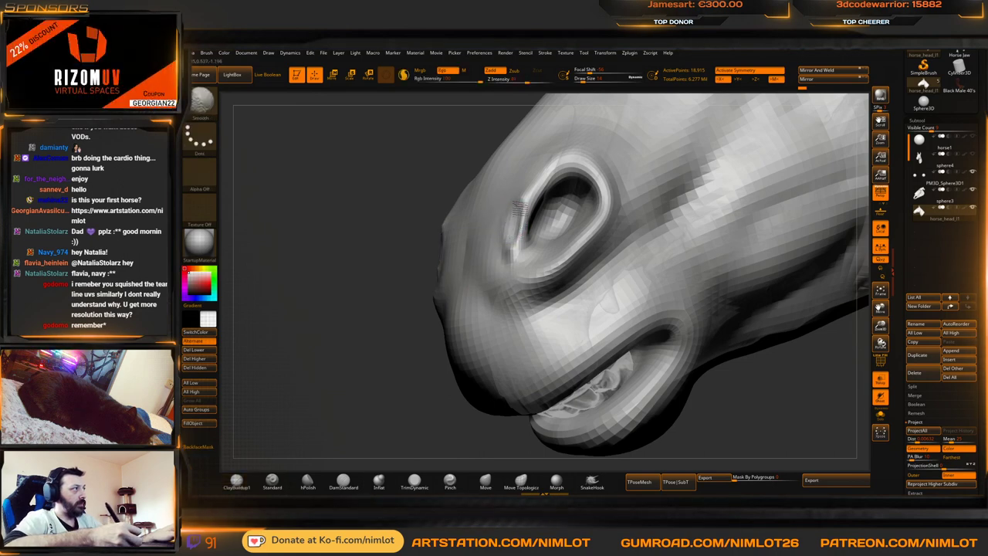
{"action": "left_click_drag", "start_coordinate": [520, 208], "coordinate": [500, 268], "text": "shift"}
{"action": "key", "text": "shift"}
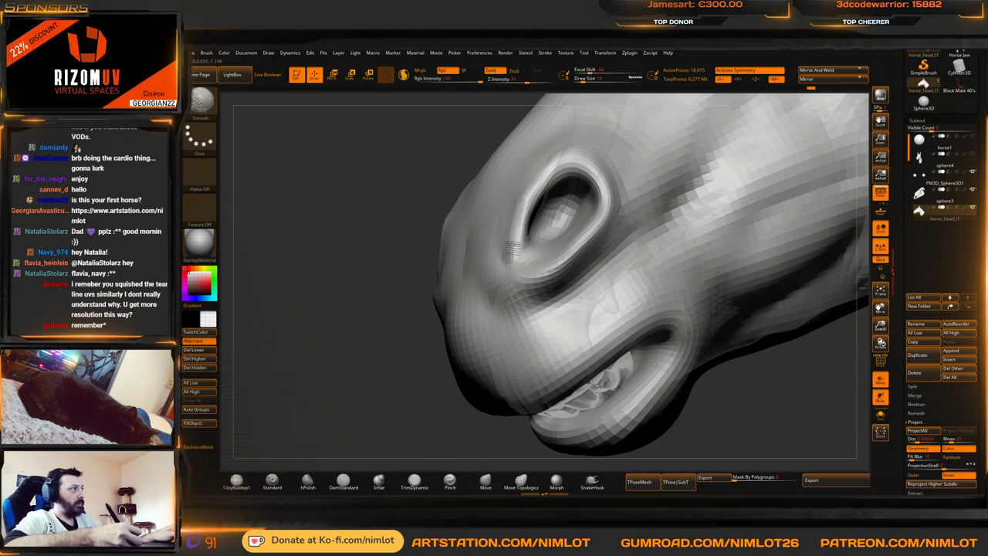
{"action": "left_click_drag", "start_coordinate": [377, 352], "coordinate": [432, 273]}
{"action": "key", "text": "shift"}
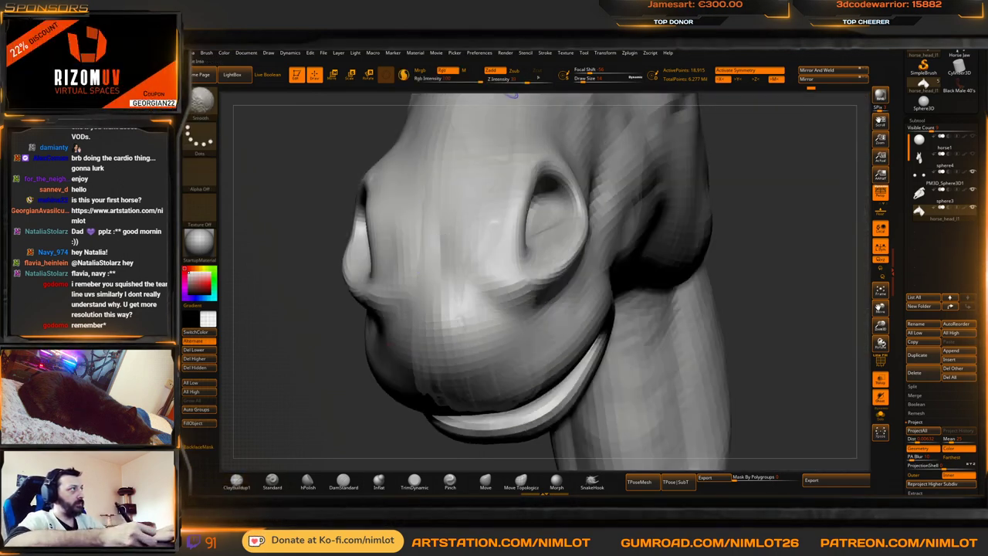
{"action": "key", "text": "d"}
{"action": "key", "text": "shift"}
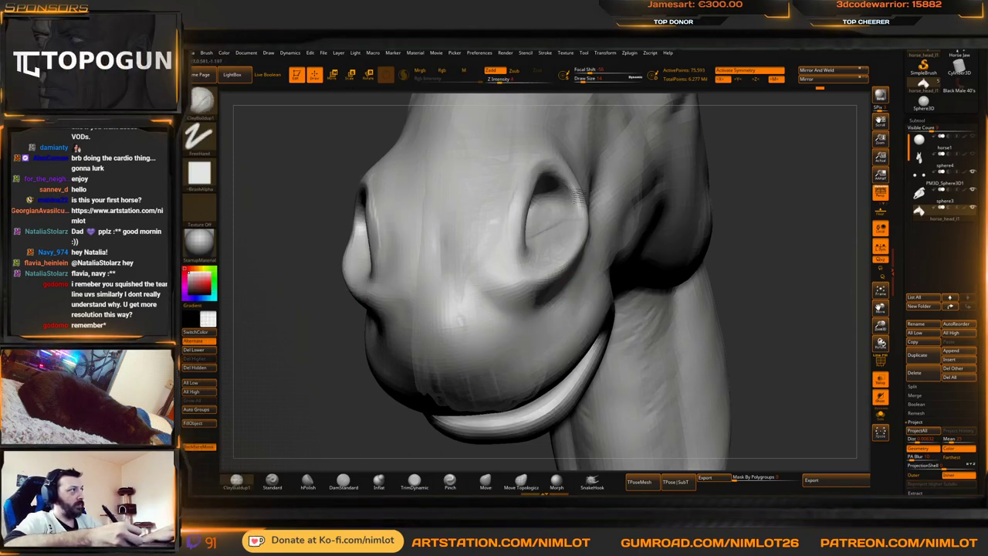
Build up the nostril's inner wall and upper rim with the ClayBuildup brush and smooth the strokes
{"action": "left_click_drag", "start_coordinate": [693, 210], "coordinate": [722, 200]}
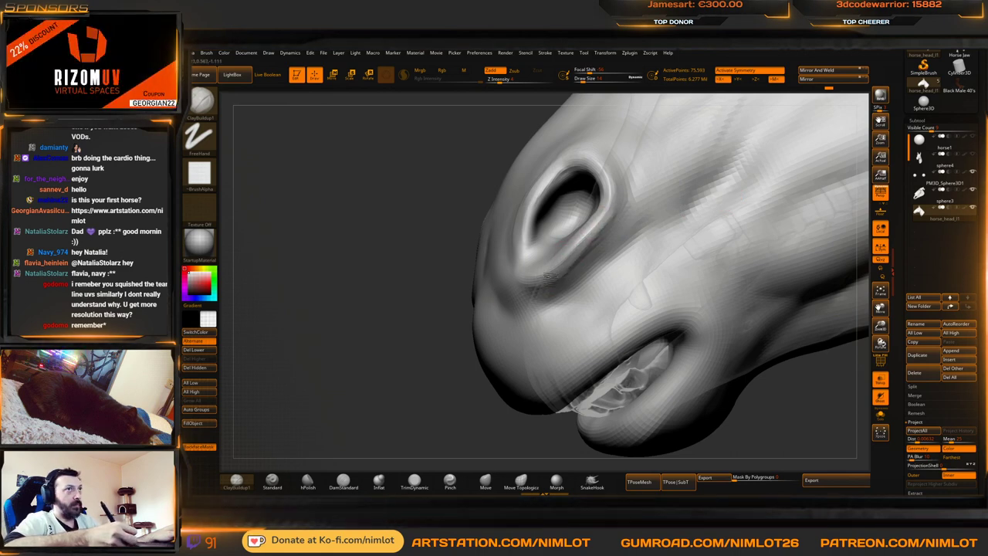
{"action": "left_click_drag", "start_coordinate": [422, 283], "coordinate": [452, 280]}
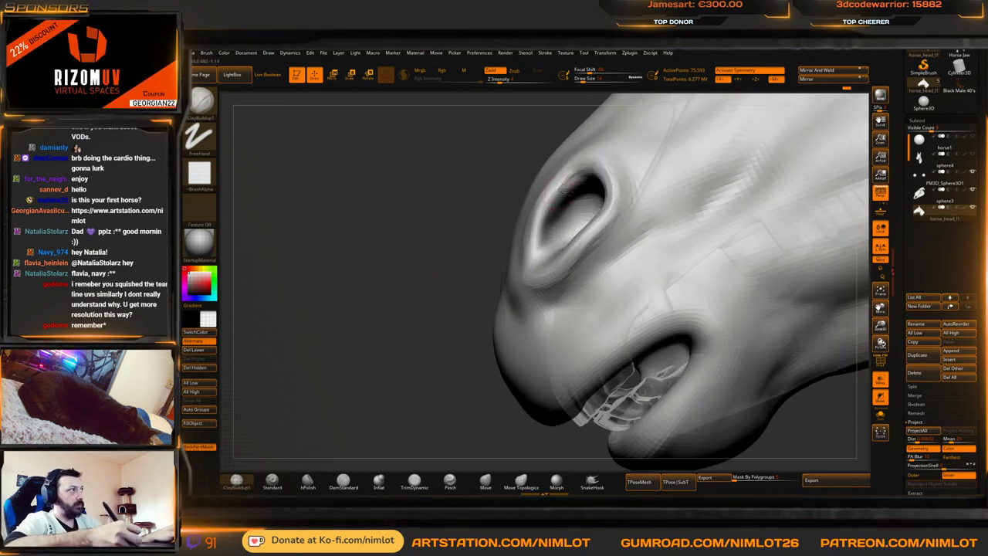
{"action": "left_click_drag", "start_coordinate": [564, 190], "coordinate": [586, 186]}
{"action": "left_click_drag", "start_coordinate": [410, 286], "coordinate": [455, 270]}
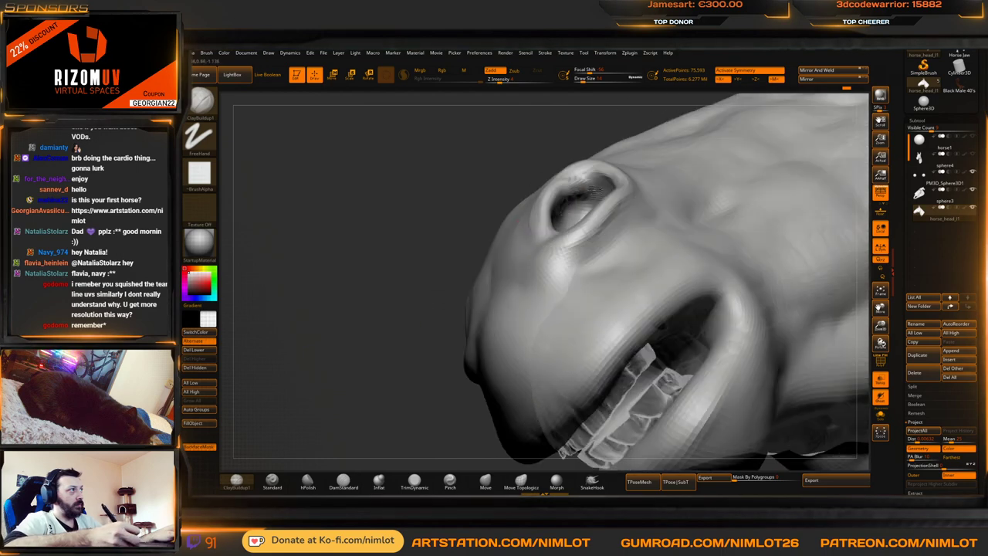
{"action": "left_click_drag", "start_coordinate": [567, 187], "coordinate": [599, 182]}
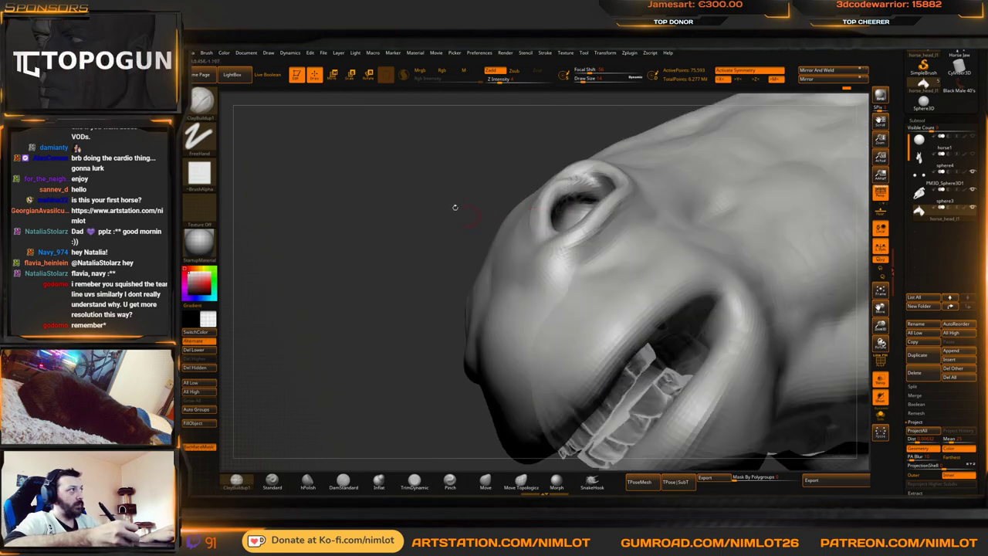
{"action": "left_click_drag", "start_coordinate": [455, 207], "coordinate": [505, 204]}
{"action": "key", "text": "shift"}
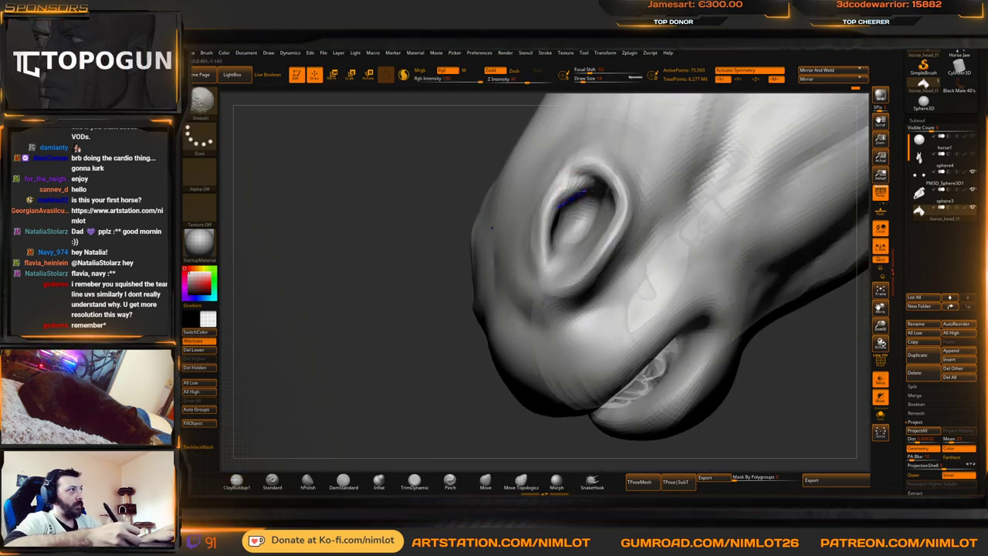
{"action": "mouse_move", "coordinate": [417, 312]}
{"action": "left_mouse_down"}
{"action": "mouse_move", "coordinate": [433, 328]}
{"action": "mouse_move", "coordinate": [461, 294]}
{"action": "mouse_move", "coordinate": [453, 337]}
{"action": "mouse_move", "coordinate": [432, 350]}
{"action": "mouse_move", "coordinate": [440, 386]}
{"action": "left_mouse_up"}
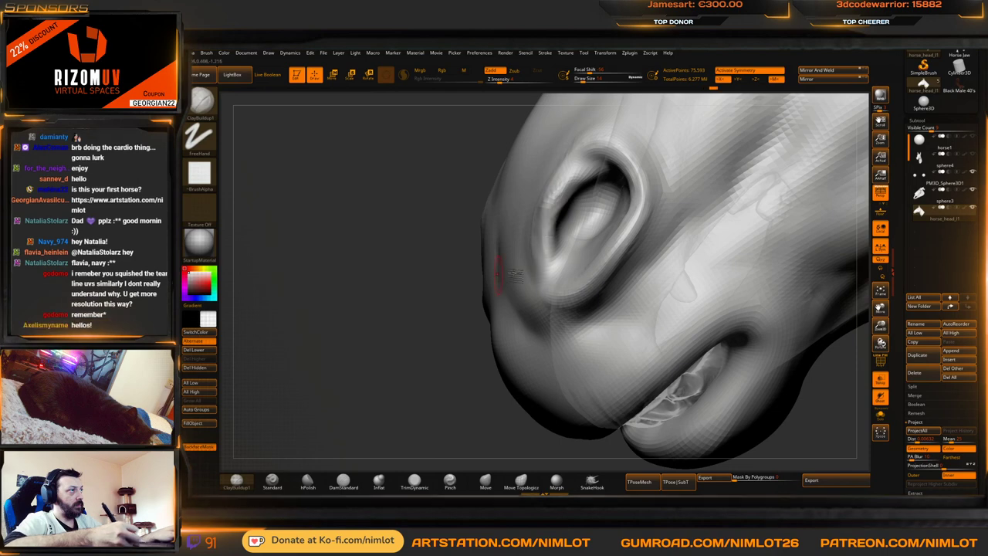
Turn transparency off, smooth the area in front of the nostril and check the muzzle from the front and side
{"action": "left_click", "coordinate": [879, 376]}
{"action": "mouse_move", "coordinate": [396, 322]}
{"action": "left_mouse_down"}
{"action": "mouse_move", "coordinate": [371, 315]}
{"action": "mouse_move", "coordinate": [483, 318]}
{"action": "left_mouse_up"}
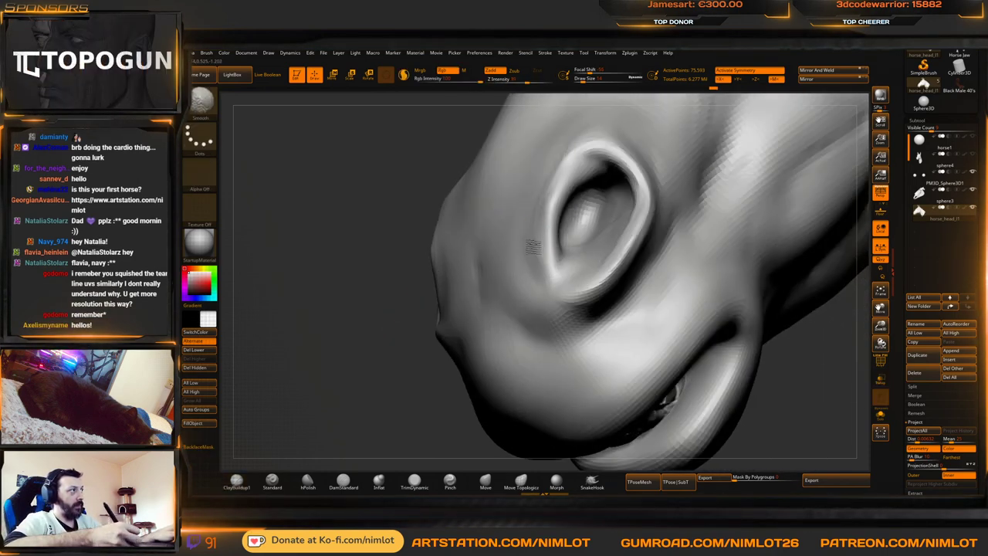
{"action": "mouse_move", "coordinate": [492, 244]}
{"action": "left_mouse_down", "text": "shift"}
{"action": "mouse_move", "coordinate": [489, 287]}
{"action": "mouse_move", "coordinate": [483, 271]}
{"action": "left_mouse_up", "text": "shift"}
{"action": "mouse_move", "coordinate": [422, 349]}
{"action": "left_mouse_down", "text": "alt"}
{"action": "mouse_move", "coordinate": [414, 337]}
{"action": "mouse_move", "coordinate": [462, 318]}
{"action": "left_mouse_up", "text": "alt"}
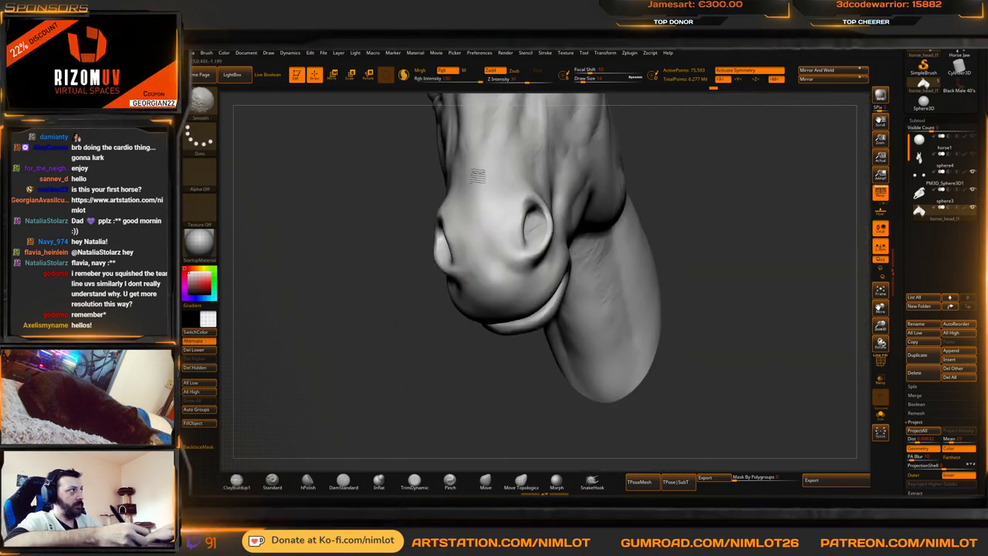
{"action": "left_click_drag", "start_coordinate": [718, 226], "coordinate": [556, 245]}
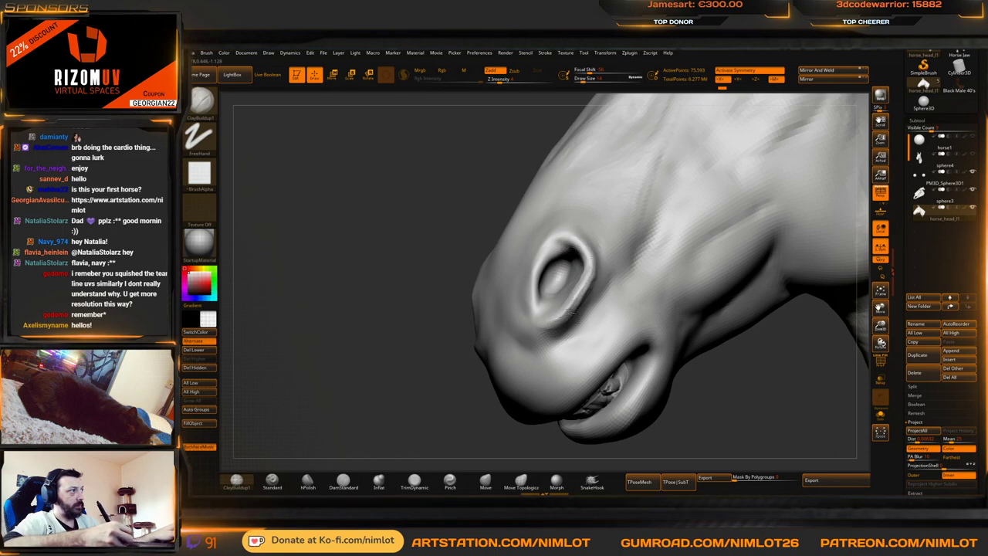
{"action": "mouse_move", "coordinate": [441, 360]}
{"action": "left_mouse_down"}
{"action": "mouse_move", "coordinate": [478, 415]}
{"action": "mouse_move", "coordinate": [511, 371]}
{"action": "mouse_move", "coordinate": [487, 347]}
{"action": "mouse_move", "coordinate": [489, 386]}
{"action": "left_mouse_up"}
{"action": "left_click_drag", "start_coordinate": [516, 285], "coordinate": [511, 308]}
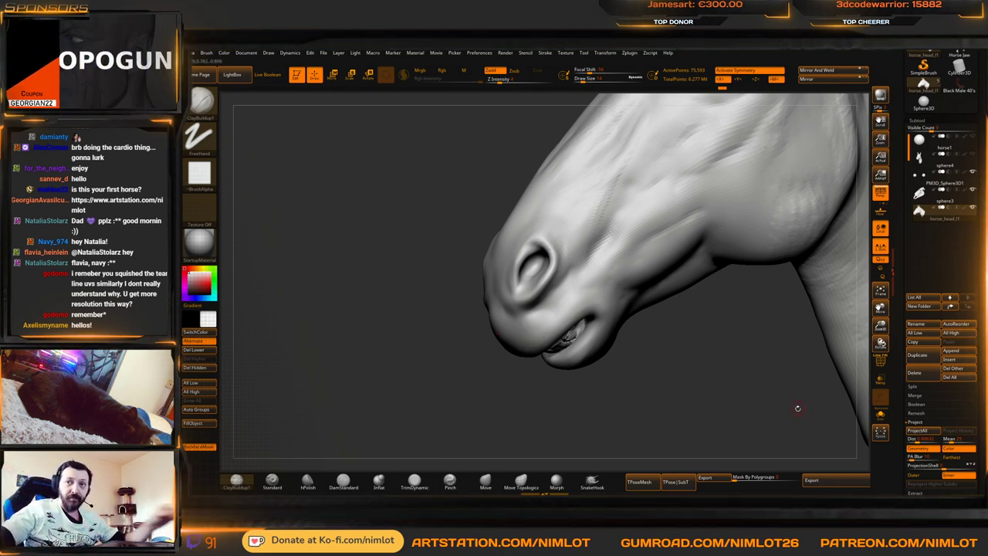
Switch to RizomUV and squash all UV islands vertically to about half their height
{"action": "key", "text": "alt+Tab"}
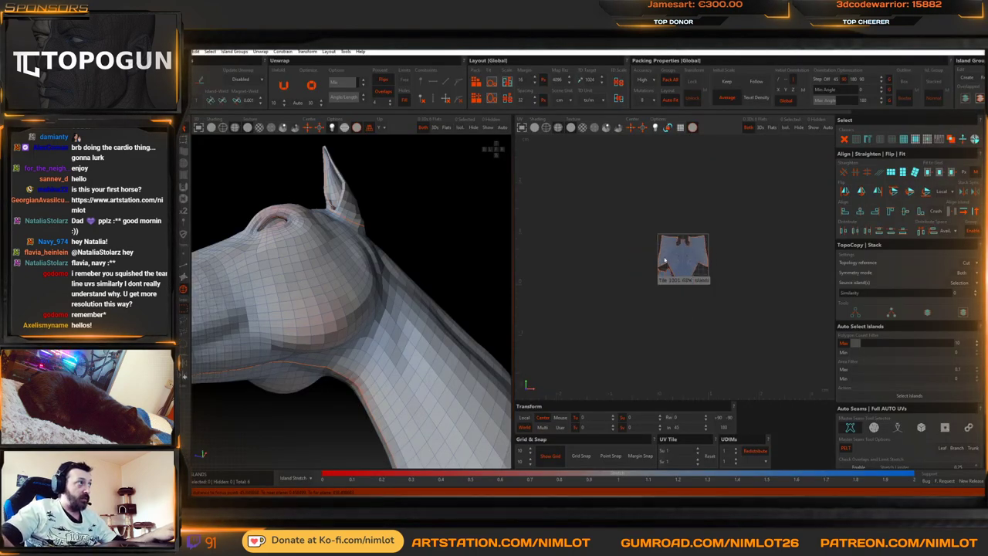
{"action": "key", "text": "ctrl+a"}
{"action": "scroll", "coordinate": [696, 284], "scroll_direction": "up", "scroll_amount": 3}
{"action": "scroll", "coordinate": [697, 284], "scroll_direction": "down", "scroll_amount": 3}
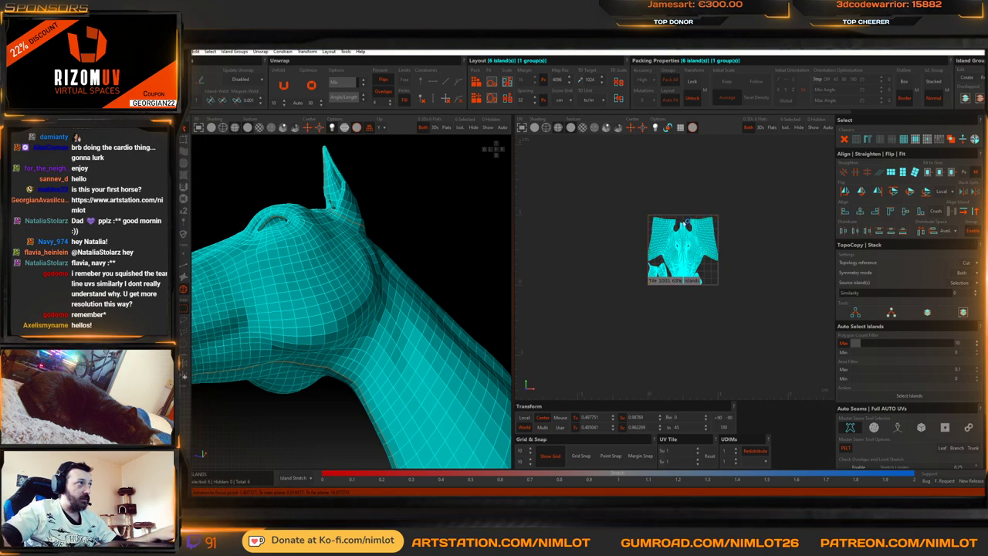
{"action": "left_click_drag", "start_coordinate": [687, 221], "coordinate": [687, 251]}
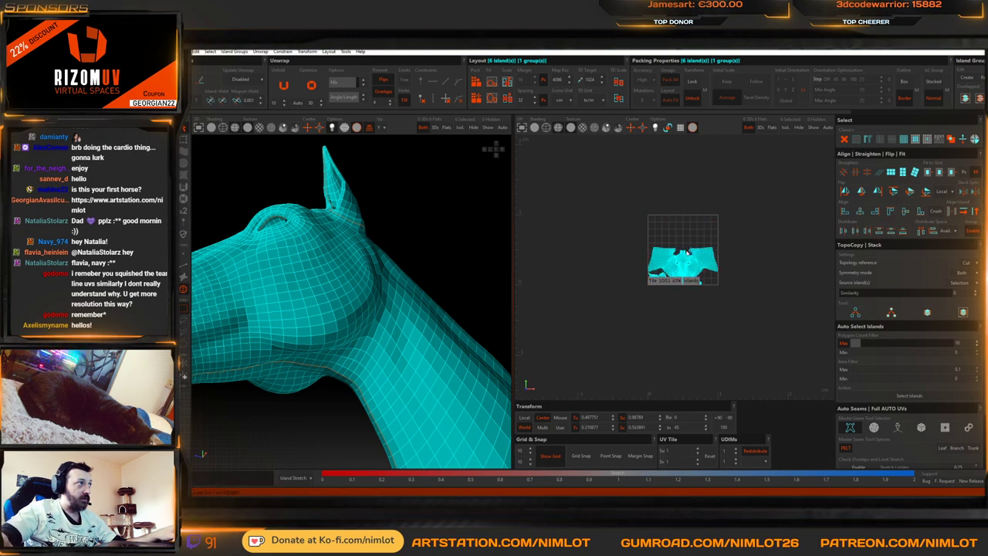
{"action": "left_click", "coordinate": [731, 260]}
{"action": "scroll", "coordinate": [681, 281], "scroll_direction": "up", "scroll_amount": 7}
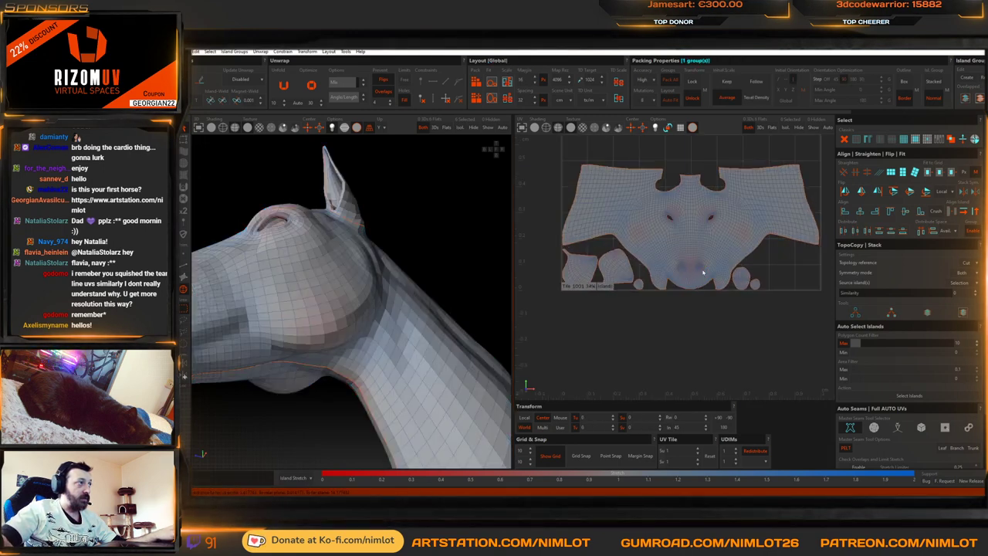
Show the checker texture on the horse head and examine its stretching on the cheek and neck against the UV layout
{"action": "left_click", "coordinate": [260, 129]}
{"action": "scroll", "coordinate": [409, 203], "scroll_direction": "down", "scroll_amount": 5}
{"action": "left_click_drag", "start_coordinate": [409, 203], "coordinate": [368, 296], "text": "alt"}
{"action": "scroll", "coordinate": [366, 299], "scroll_direction": "up", "scroll_amount": 4}
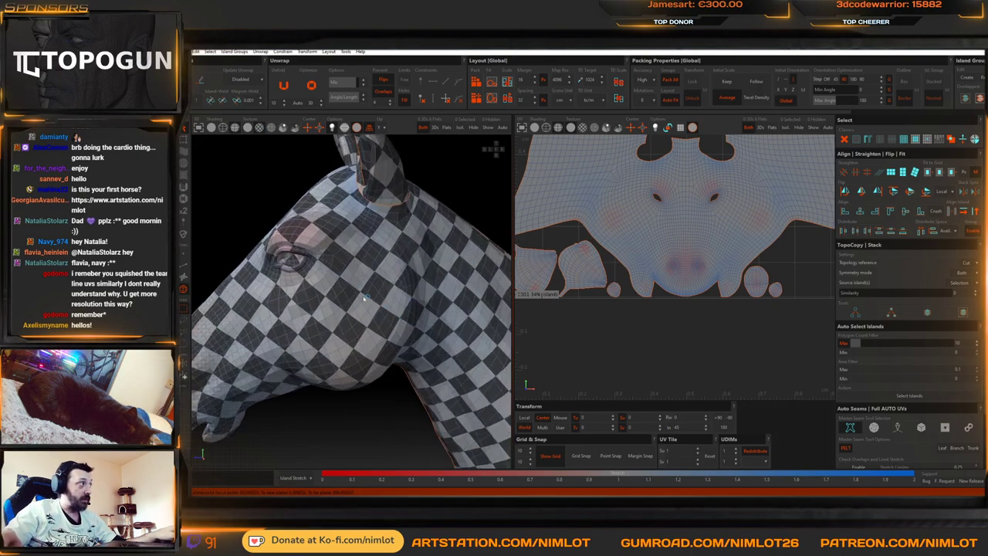
{"action": "middle_click_drag", "start_coordinate": [364, 298], "coordinate": [433, 262]}
{"action": "scroll", "coordinate": [624, 221], "scroll_direction": "down", "scroll_amount": 6}
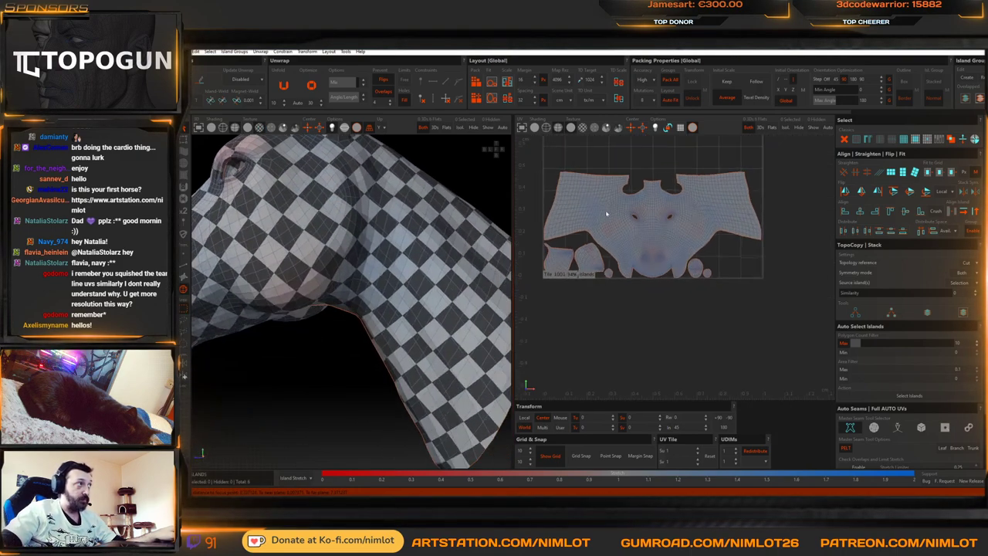
{"action": "middle_click_drag", "start_coordinate": [619, 216], "coordinate": [604, 232]}
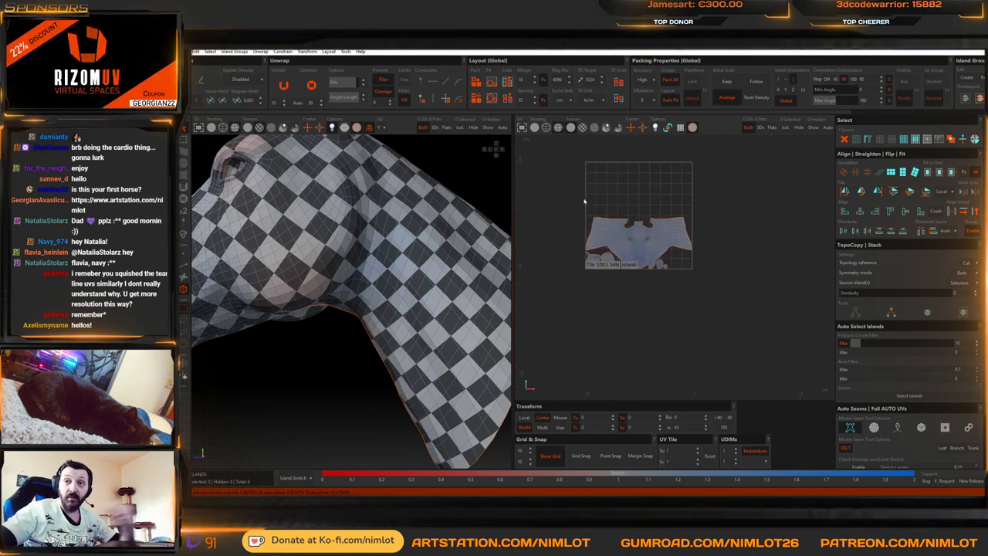
{"action": "middle_click_drag", "start_coordinate": [706, 246], "coordinate": [733, 266]}
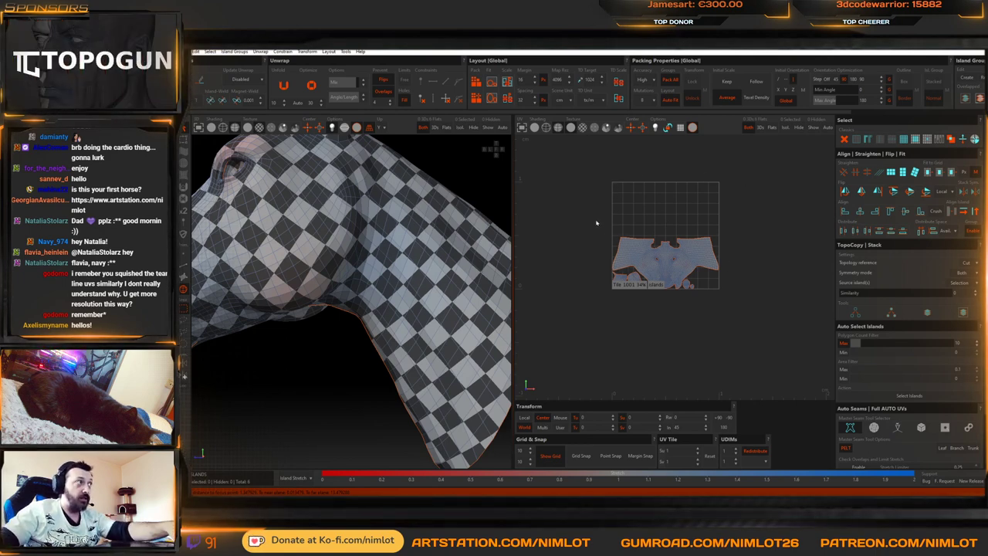
Start a screen capture of the UV tile, outline the squashed islands with a red rectangle and discard the capture
{"action": "key", "text": "Print"}
{"action": "left_click_drag", "start_coordinate": [596, 159], "coordinate": [774, 330]}
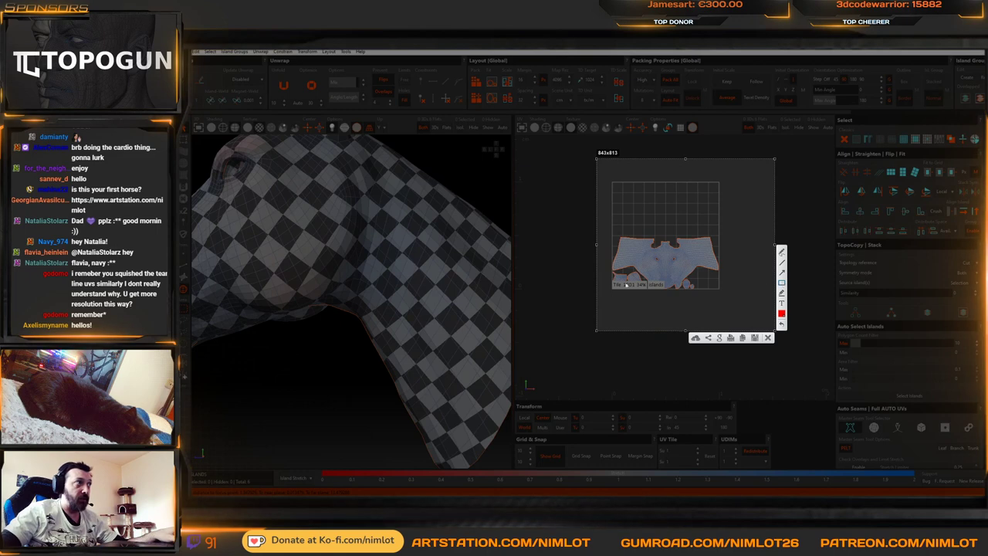
{"action": "left_click_drag", "start_coordinate": [613, 289], "coordinate": [637, 237]}
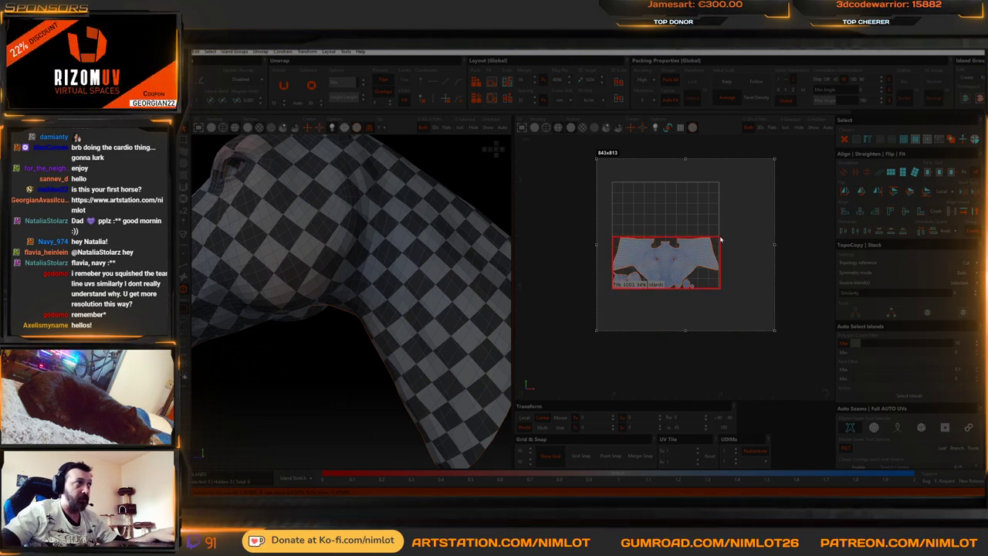
{"action": "left_click_drag", "start_coordinate": [719, 240], "coordinate": [719, 239]}
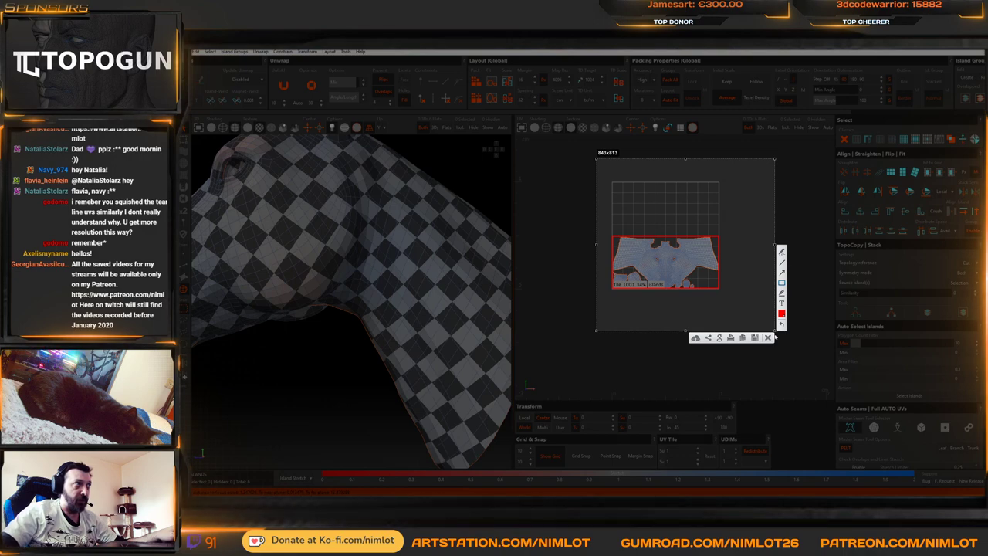
{"action": "left_click", "coordinate": [768, 337]}
Undo the vertical squash of the UV islands and inspect the checker pattern on the neck
{"action": "key", "text": "ctrl+z"}
{"action": "key", "text": "ctrl+z"}
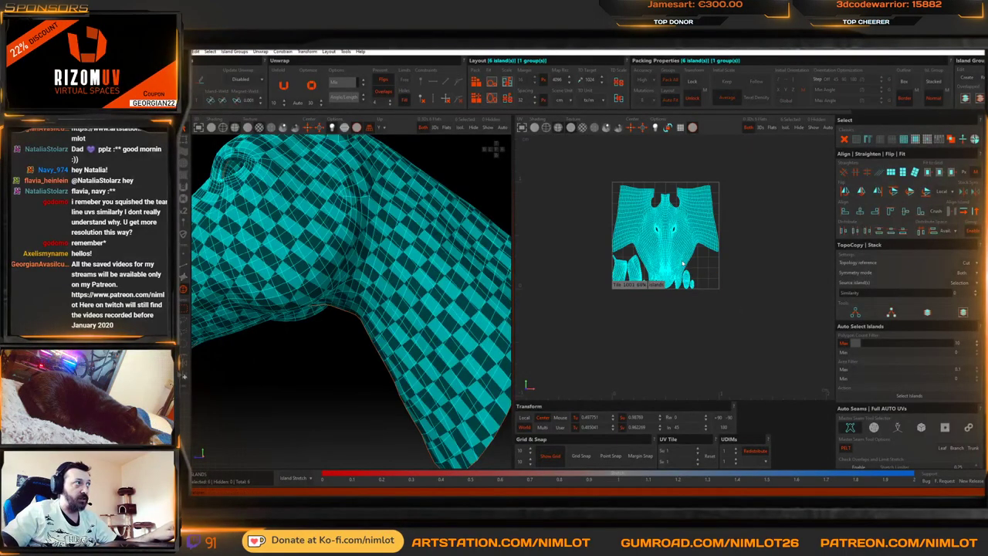
{"action": "left_click_drag", "start_coordinate": [388, 245], "coordinate": [418, 242], "text": "alt"}
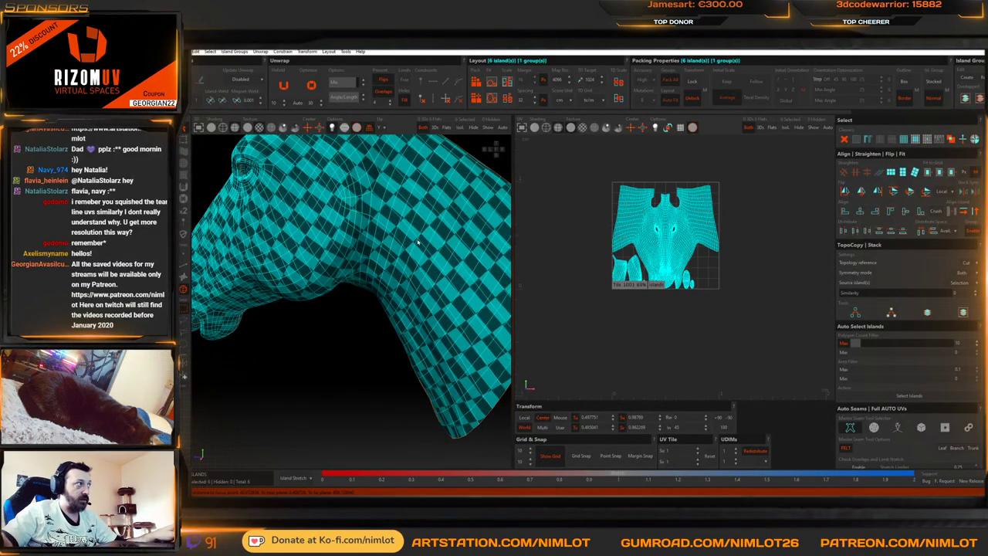
{"action": "scroll", "coordinate": [428, 246], "scroll_direction": "up", "scroll_amount": 3}
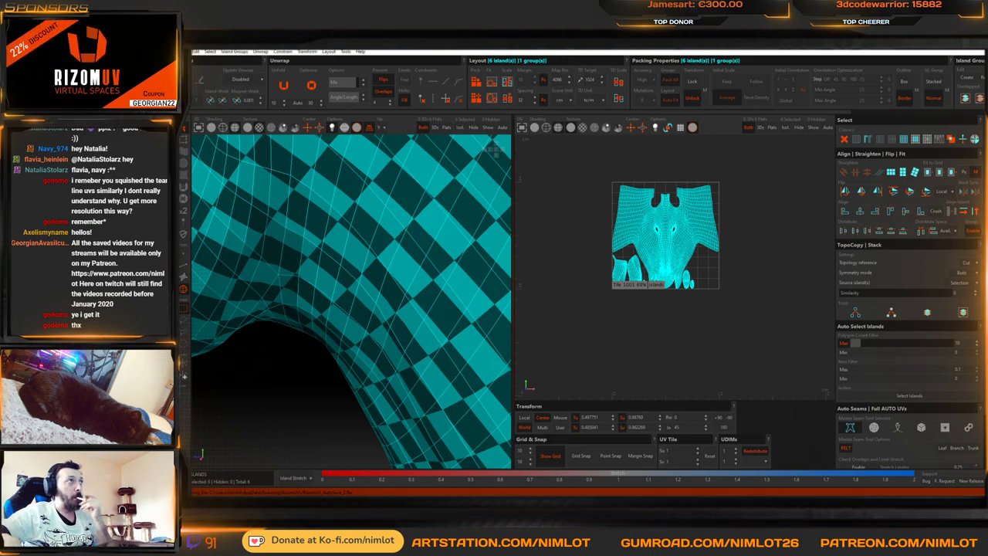
Switch back to ZBrush, turn transparency on and adjust the nose bridge's profile with the Move Topological brush
{"action": "key", "text": "alt+Tab"}
{"action": "mouse_move", "coordinate": [726, 347]}
{"action": "left_mouse_down"}
{"action": "mouse_move", "coordinate": [649, 293]}
{"action": "mouse_move", "coordinate": [633, 293]}
{"action": "mouse_move", "coordinate": [535, 366]}
{"action": "mouse_move", "coordinate": [549, 337]}
{"action": "mouse_move", "coordinate": [741, 298]}
{"action": "mouse_move", "coordinate": [707, 352]}
{"action": "mouse_move", "coordinate": [661, 364]}
{"action": "mouse_move", "coordinate": [728, 390]}
{"action": "left_mouse_up"}
{"action": "left_click", "coordinate": [882, 381]}
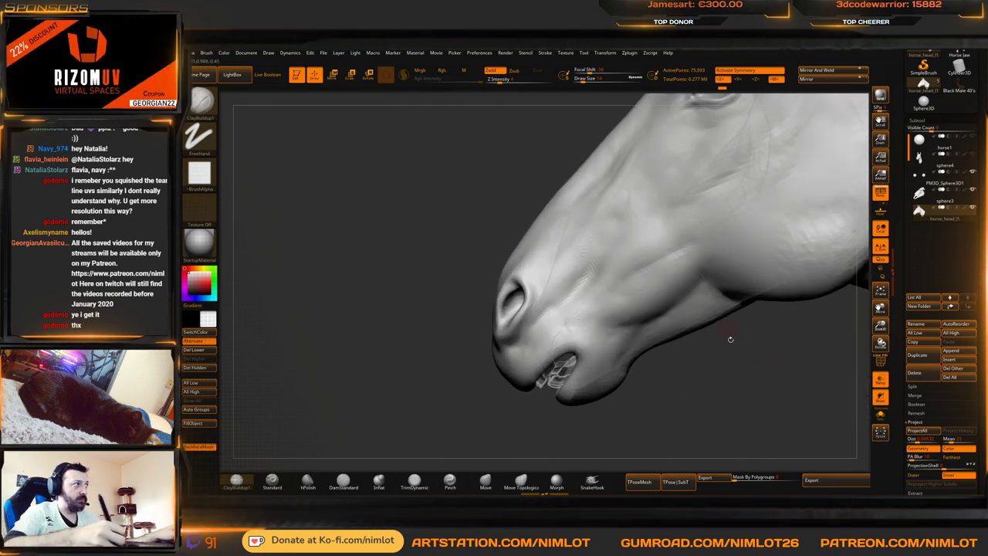
{"action": "mouse_move", "coordinate": [730, 338]}
{"action": "left_mouse_down"}
{"action": "mouse_move", "coordinate": [815, 229]}
{"action": "mouse_move", "coordinate": [715, 287]}
{"action": "left_mouse_up"}
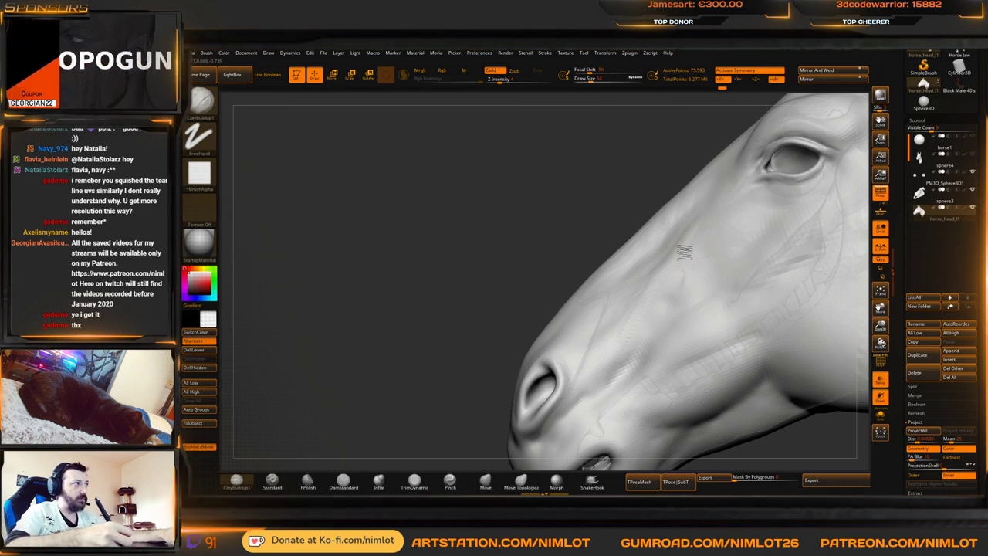
{"action": "left_click", "coordinate": [521, 482]}
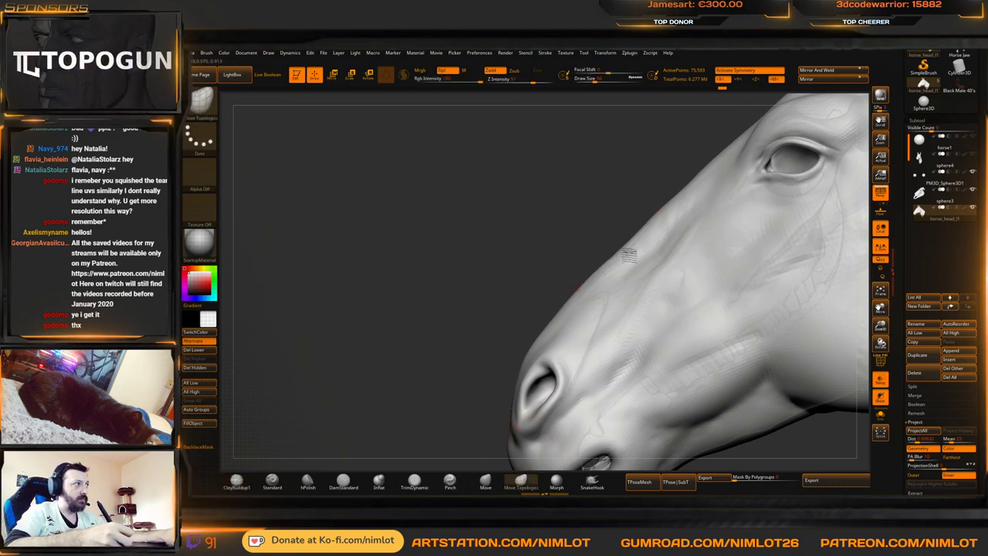
{"action": "left_click_drag", "start_coordinate": [643, 185], "coordinate": [717, 212]}
{"action": "left_click_drag", "start_coordinate": [730, 262], "coordinate": [738, 264]}
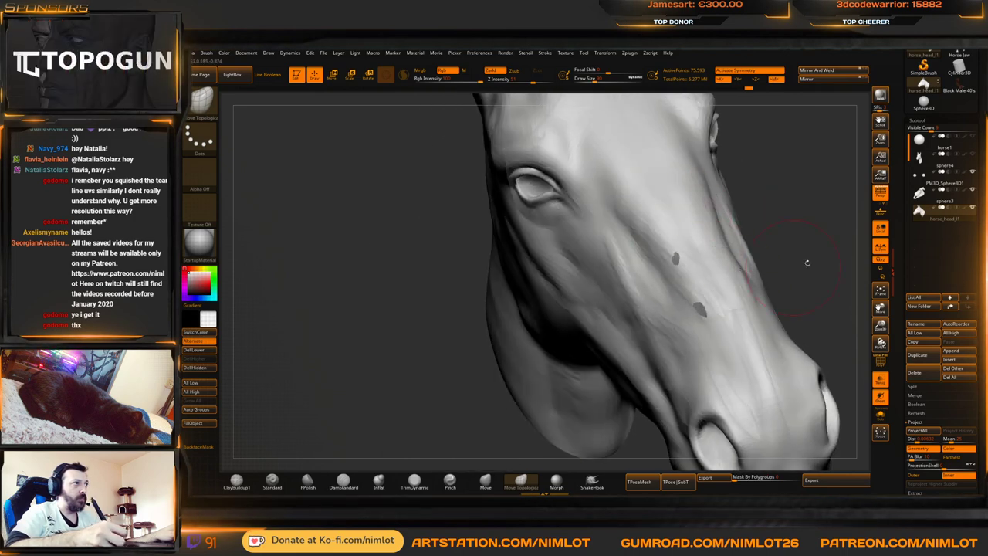
Drop horse_head_l1 to its lowest subdivision level and adjust the back of the head and the ears with a large Move Topological brush
{"action": "mouse_move", "coordinate": [802, 260]}
{"action": "left_mouse_down"}
{"action": "mouse_move", "coordinate": [758, 253]}
{"action": "mouse_move", "coordinate": [796, 260]}
{"action": "mouse_move", "coordinate": [772, 276]}
{"action": "mouse_move", "coordinate": [805, 267]}
{"action": "mouse_move", "coordinate": [805, 243]}
{"action": "mouse_move", "coordinate": [741, 243]}
{"action": "left_mouse_up"}
{"action": "key", "text": "f"}
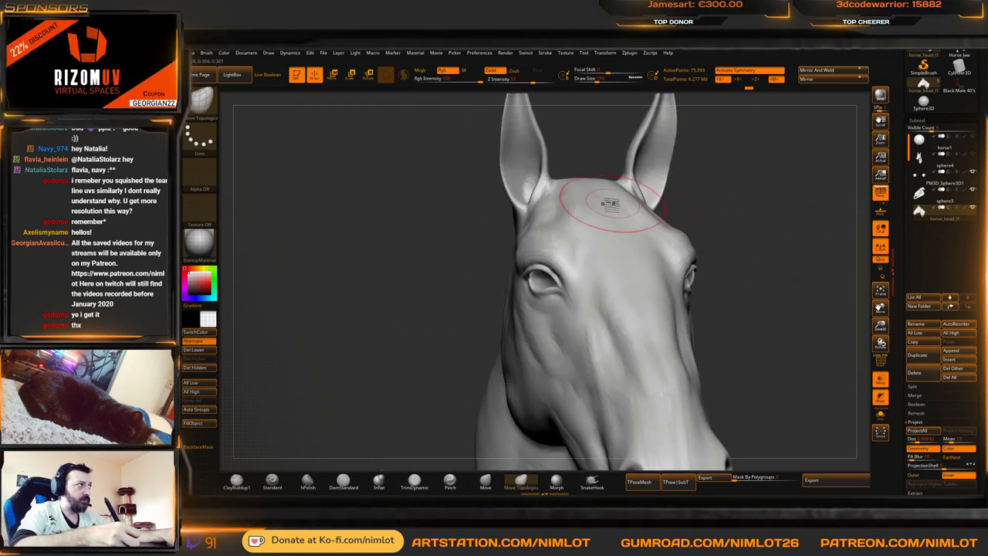
{"action": "mouse_move", "coordinate": [722, 197]}
{"action": "left_mouse_down"}
{"action": "mouse_move", "coordinate": [641, 197]}
{"action": "mouse_move", "coordinate": [675, 232]}
{"action": "left_mouse_up"}
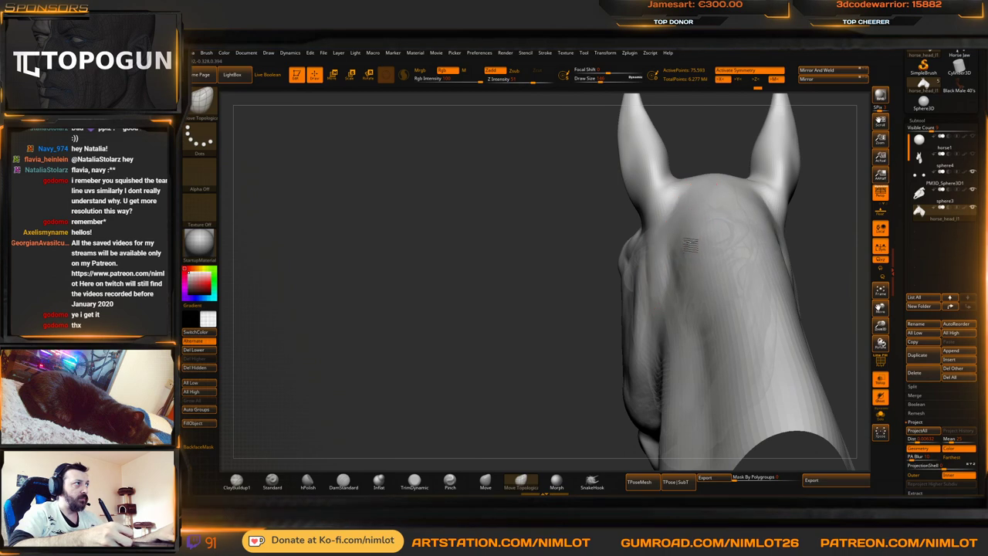
{"action": "mouse_move", "coordinate": [691, 244]}
{"action": "left_mouse_down"}
{"action": "mouse_move", "coordinate": [772, 193]}
{"action": "mouse_move", "coordinate": [741, 189]}
{"action": "mouse_move", "coordinate": [764, 185]}
{"action": "mouse_move", "coordinate": [677, 241]}
{"action": "left_mouse_up"}
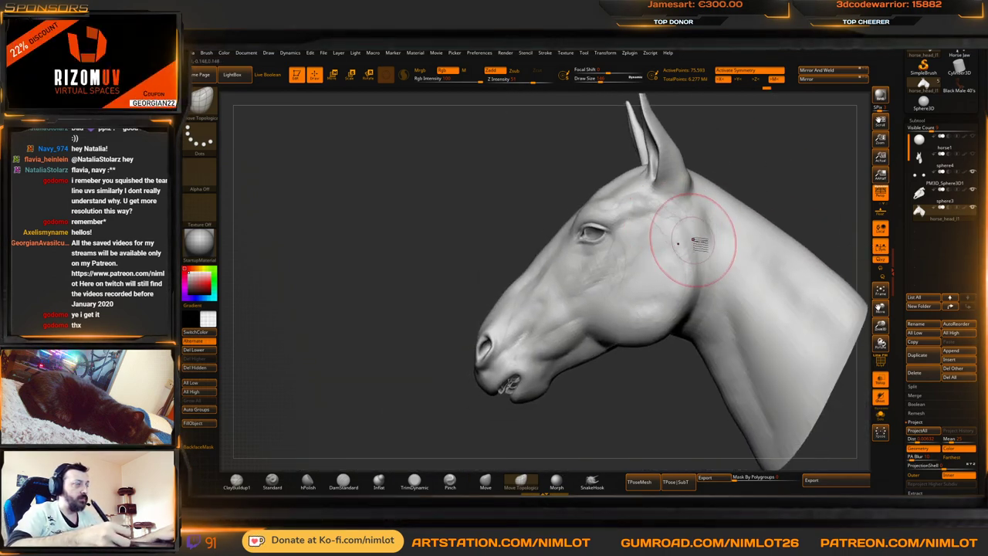
{"action": "key", "text": "shift+d"}
{"action": "key", "text": "shift+d"}
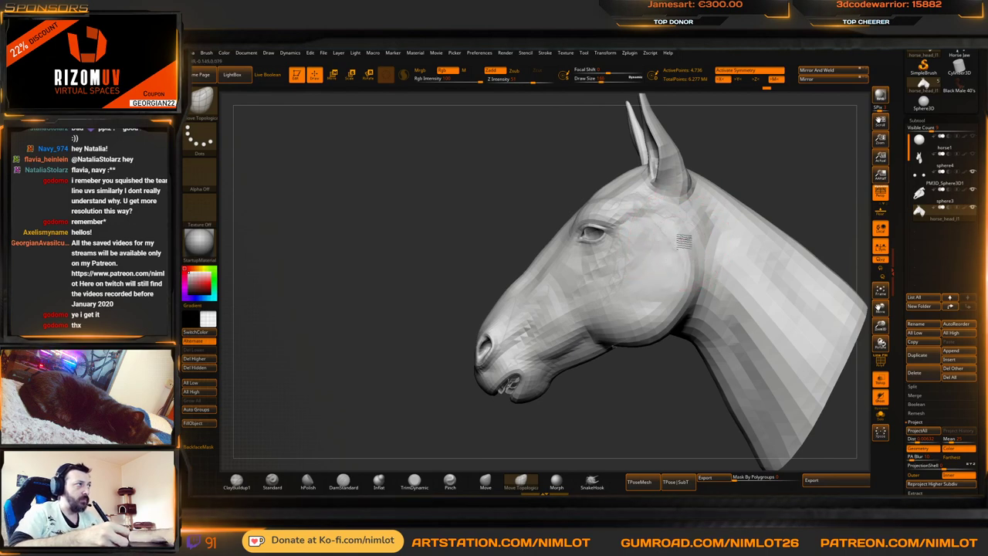
{"action": "left_click_drag", "start_coordinate": [688, 255], "coordinate": [696, 252]}
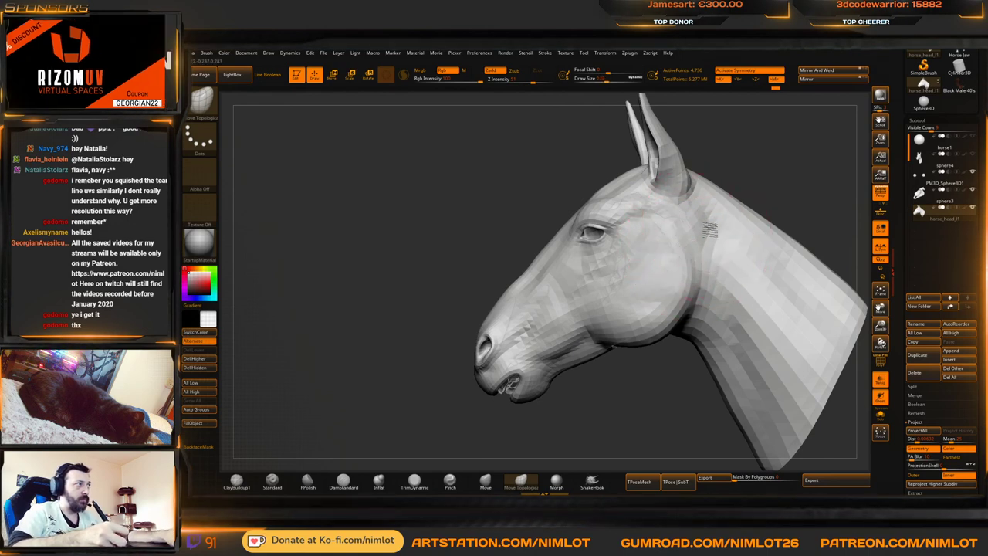
{"action": "left_click_drag", "start_coordinate": [733, 186], "coordinate": [717, 187]}
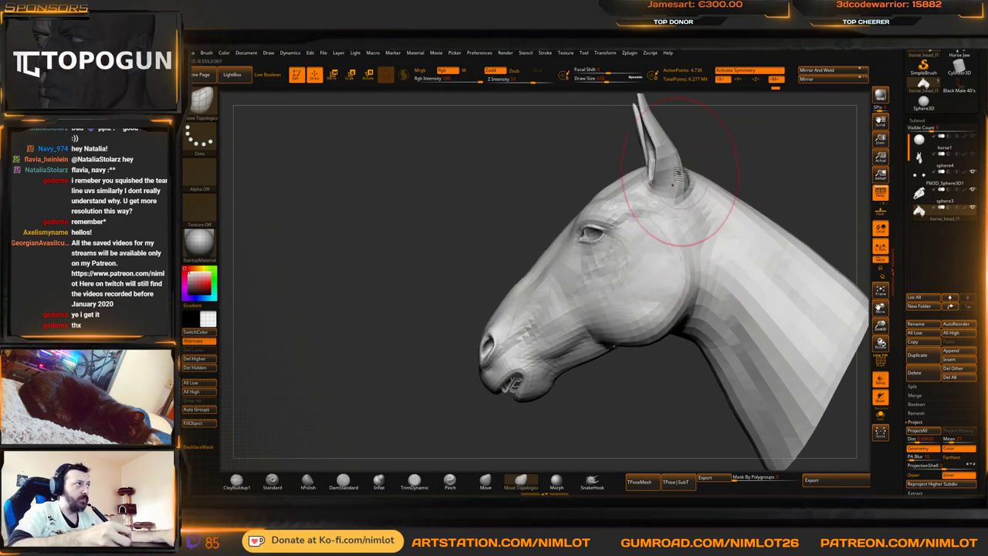
{"action": "mouse_move", "coordinate": [735, 145]}
{"action": "left_mouse_down"}
{"action": "mouse_move", "coordinate": [727, 144]}
{"action": "mouse_move", "coordinate": [759, 137]}
{"action": "mouse_move", "coordinate": [741, 149]}
{"action": "left_mouse_up"}
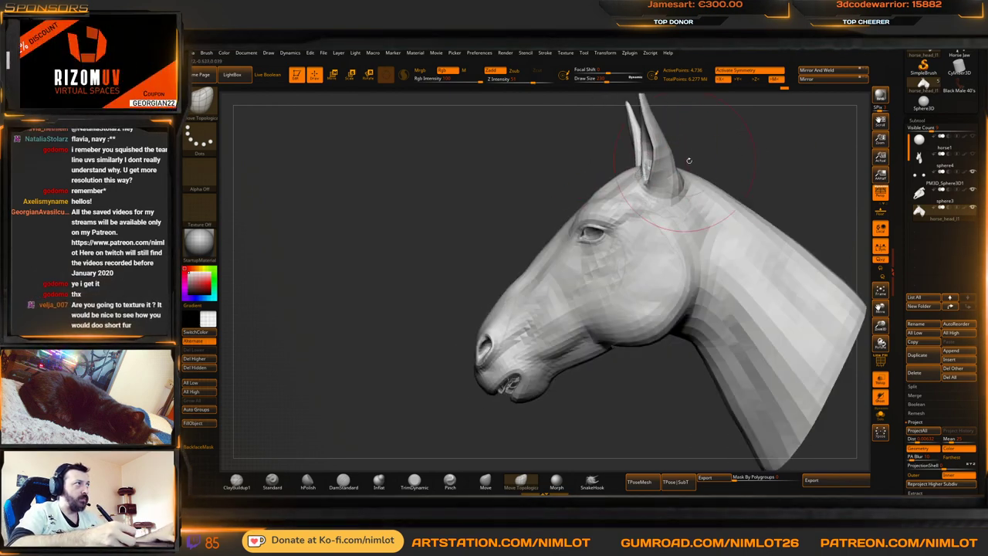
Finish adjusting the head and neck at the lowest subdivision level, turn transparency off and return horse_head_l1 to its higher subdivision level
{"action": "left_click_drag", "start_coordinate": [638, 173], "coordinate": [631, 371]}
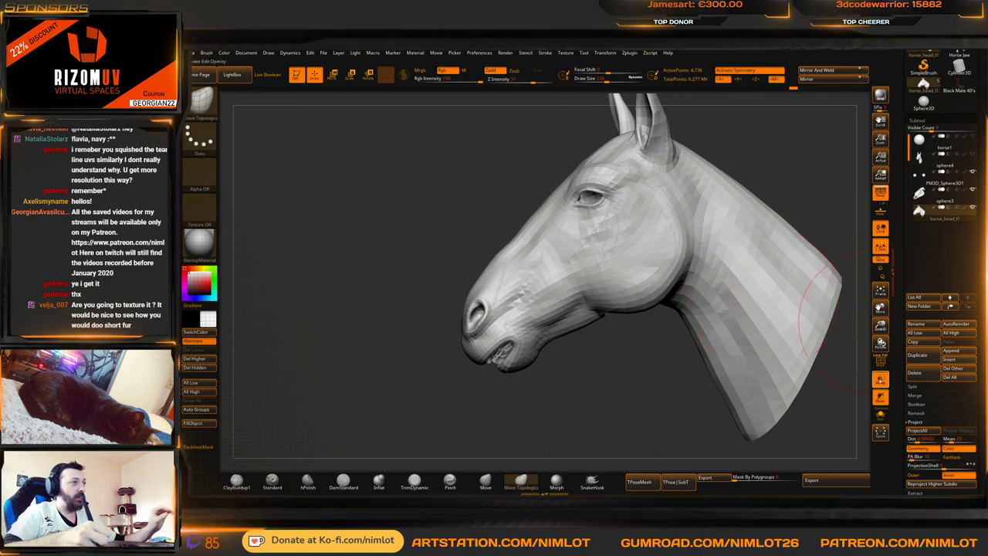
{"action": "left_click", "coordinate": [881, 380]}
{"action": "left_click_drag", "start_coordinate": [789, 148], "coordinate": [791, 156]}
{"action": "key", "text": "d"}
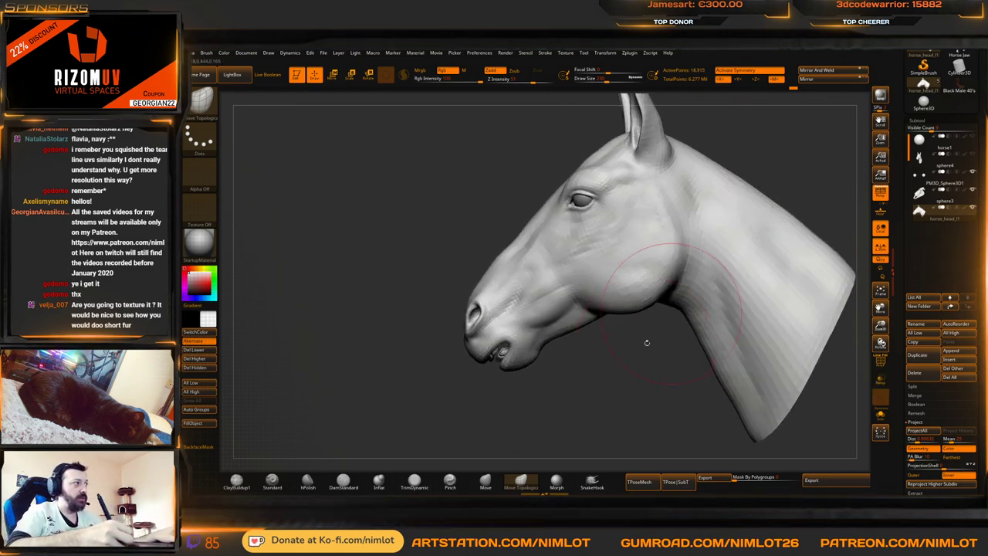
{"action": "left_click_drag", "start_coordinate": [604, 400], "coordinate": [622, 386]}
{"action": "left_click_drag", "start_coordinate": [315, 372], "coordinate": [788, 163]}
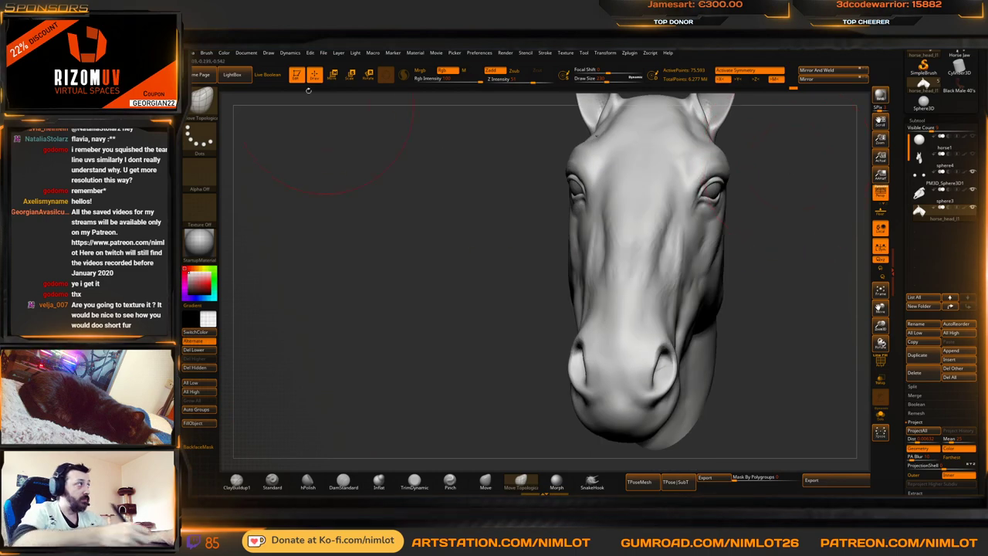
Adjust the camera's focal length and compare the horse head's front view with perspective toggled
{"action": "left_click", "coordinate": [272, 54]}
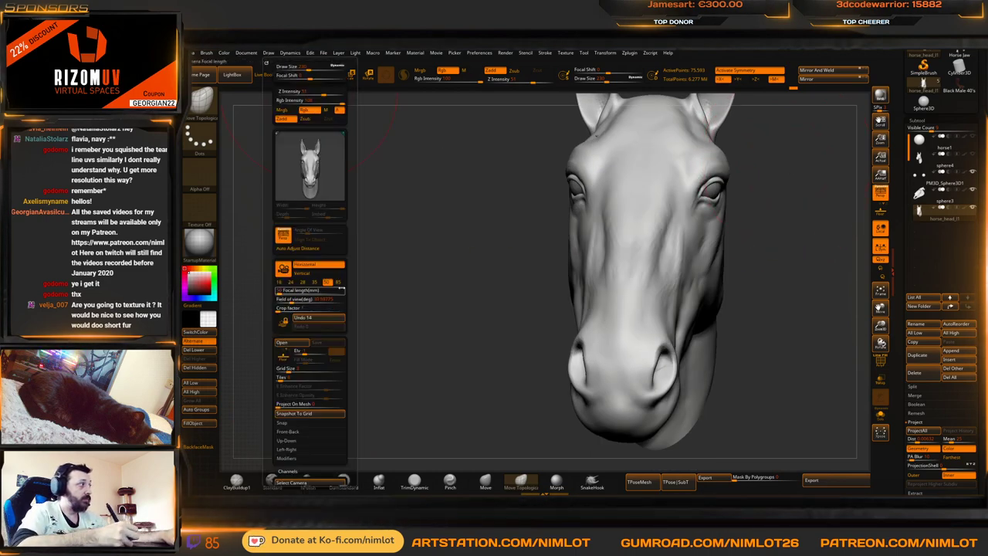
{"action": "left_click_drag", "start_coordinate": [342, 289], "coordinate": [397, 281]}
{"action": "left_click_drag", "start_coordinate": [810, 198], "coordinate": [810, 196]}
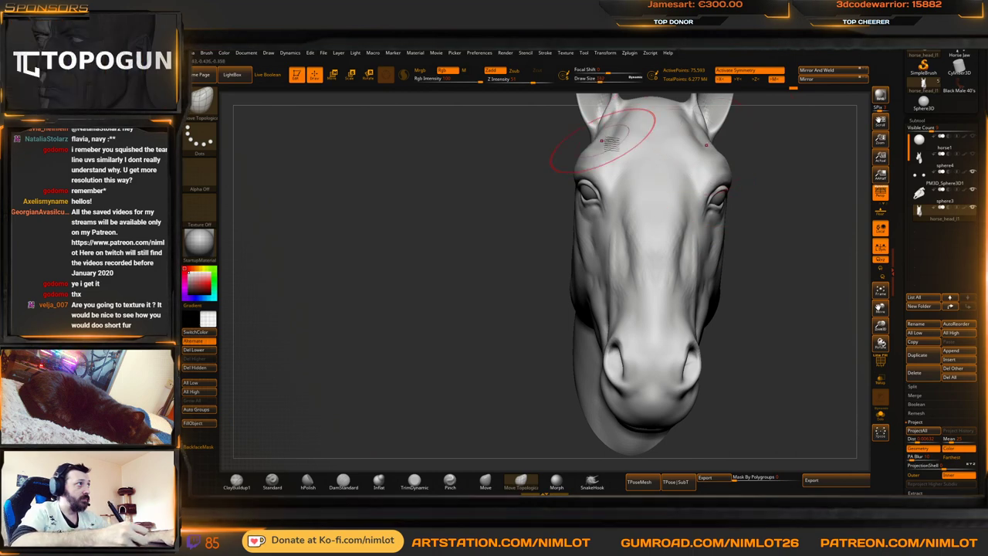
{"action": "left_click_drag", "start_coordinate": [795, 177], "coordinate": [742, 166]}
{"action": "key", "text": "p"}
{"action": "key", "text": "p"}
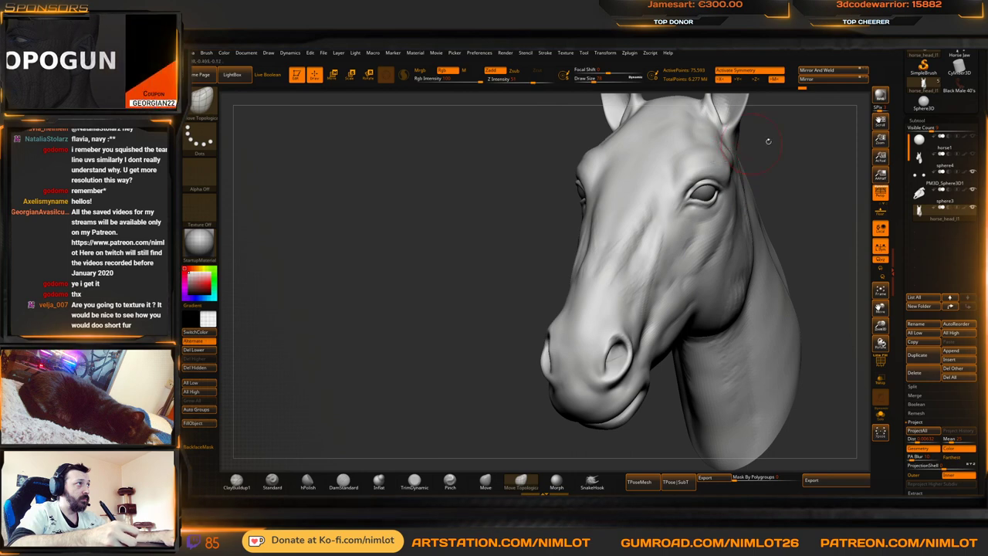
Refine the brow, temple and base of the ears with a smaller Move Topological brush
{"action": "left_click_drag", "start_coordinate": [767, 141], "coordinate": [730, 163]}
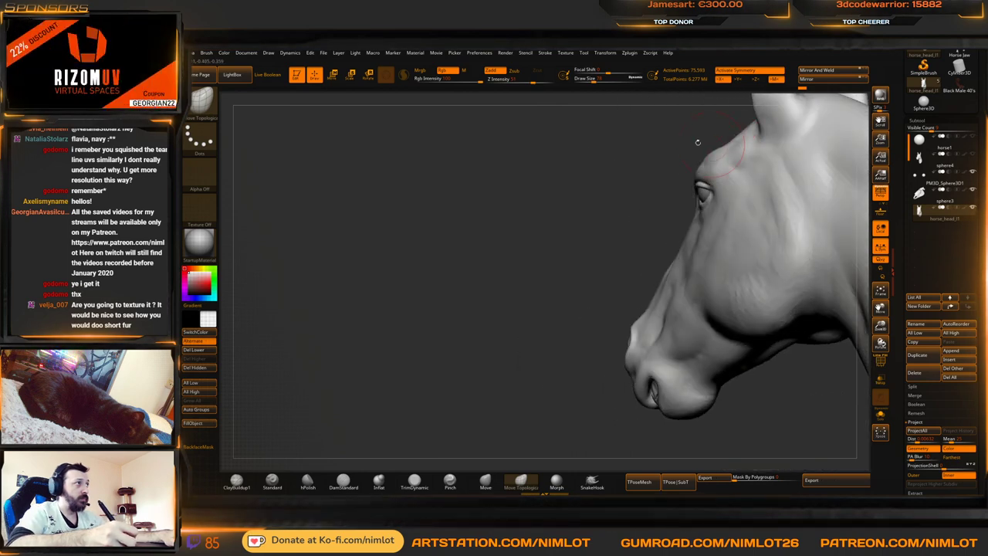
{"action": "mouse_move", "coordinate": [697, 143]}
{"action": "right_mouse_down"}
{"action": "mouse_move", "coordinate": [705, 155]}
{"action": "mouse_move", "coordinate": [780, 164]}
{"action": "mouse_move", "coordinate": [692, 158]}
{"action": "mouse_move", "coordinate": [795, 155]}
{"action": "mouse_move", "coordinate": [799, 182]}
{"action": "mouse_move", "coordinate": [804, 166]}
{"action": "right_mouse_up"}
{"action": "mouse_move", "coordinate": [804, 166]}
{"action": "right_mouse_down"}
{"action": "mouse_move", "coordinate": [831, 147]}
{"action": "mouse_move", "coordinate": [858, 151]}
{"action": "right_mouse_up"}
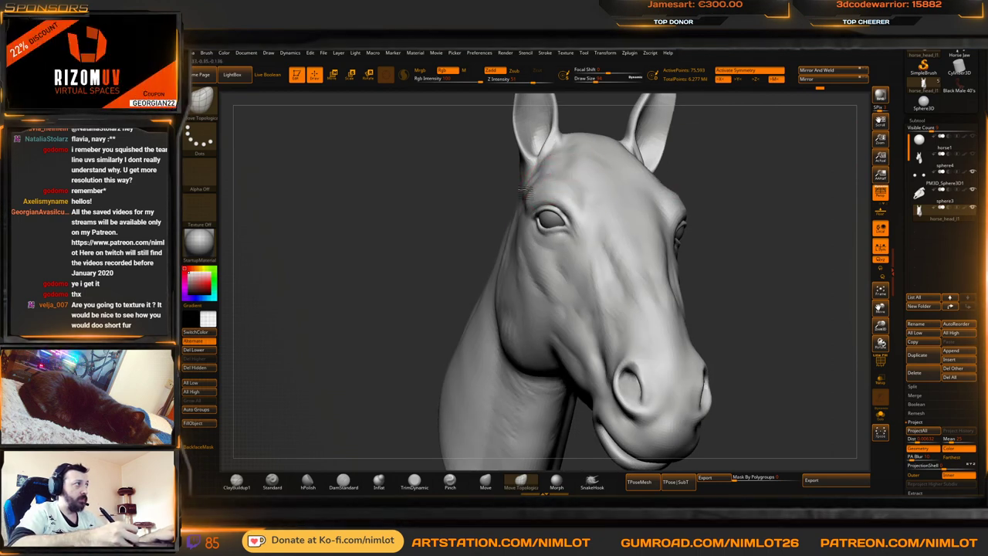
{"action": "mouse_move", "coordinate": [541, 176]}
{"action": "right_mouse_down"}
{"action": "mouse_move", "coordinate": [733, 179]}
{"action": "mouse_move", "coordinate": [631, 190]}
{"action": "mouse_move", "coordinate": [618, 182]}
{"action": "mouse_move", "coordinate": [629, 179]}
{"action": "right_mouse_up"}
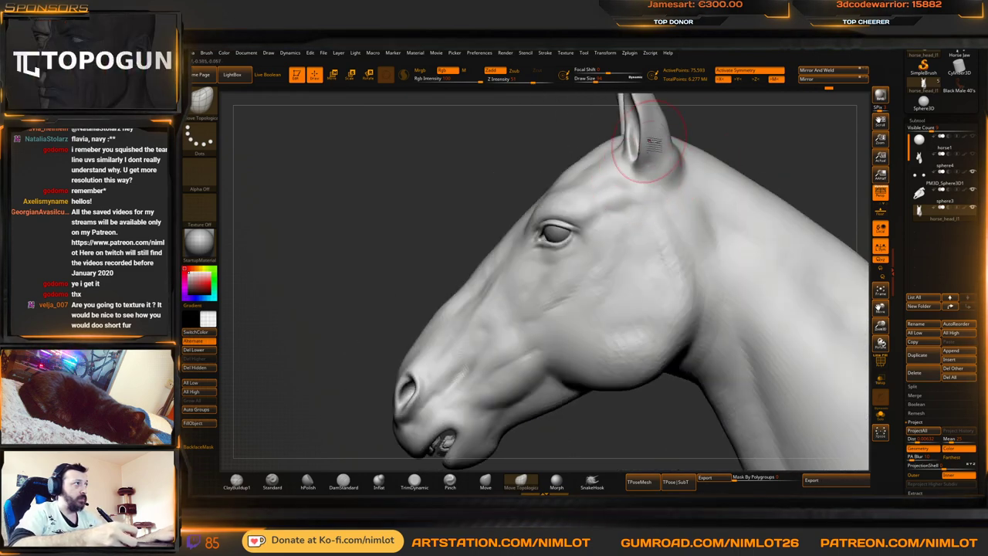
{"action": "right_click_drag", "start_coordinate": [647, 141], "coordinate": [726, 135], "text": "ctrl"}
{"action": "right_click_drag", "start_coordinate": [726, 135], "coordinate": [716, 200]}
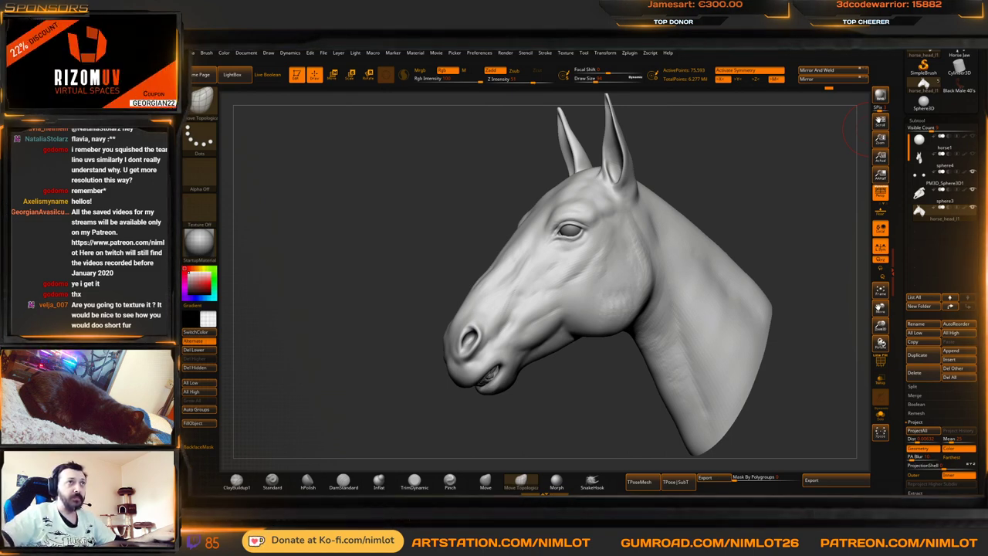
Nudge the nose bridge's contour with the Move Topological brush, judging it from the side and front
{"action": "left_click_drag", "start_coordinate": [787, 205], "coordinate": [770, 254]}
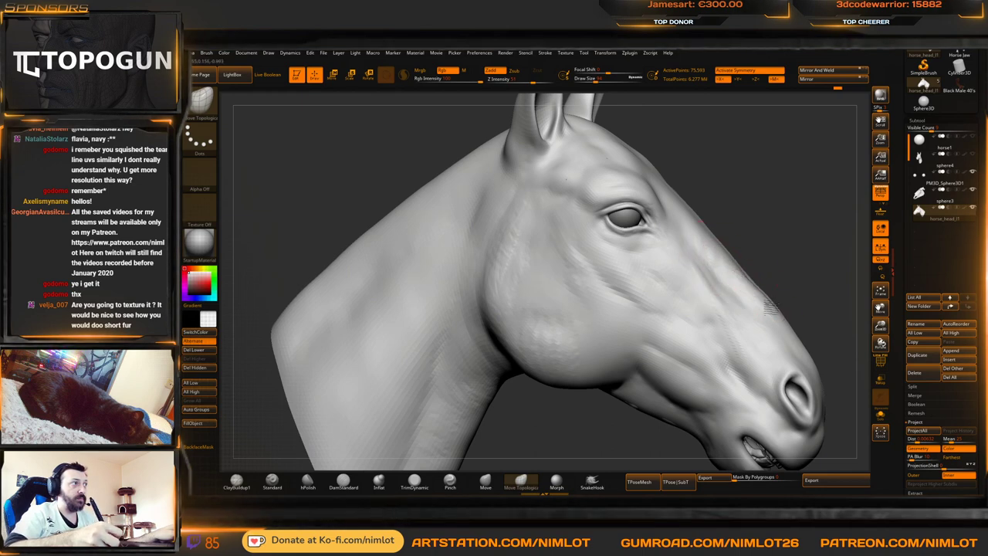
{"action": "left_click_drag", "start_coordinate": [841, 297], "coordinate": [788, 309]}
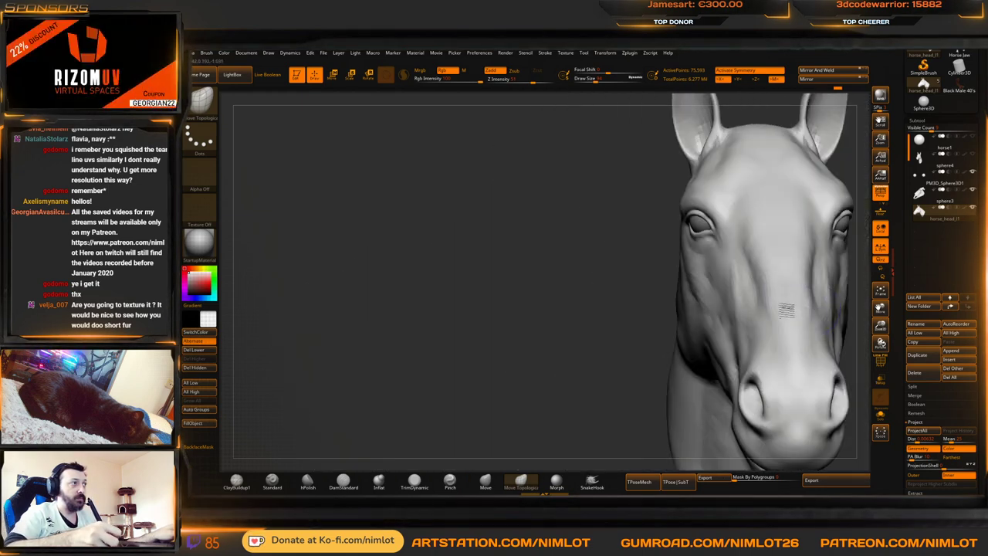
{"action": "left_click_drag", "start_coordinate": [730, 342], "coordinate": [595, 341]}
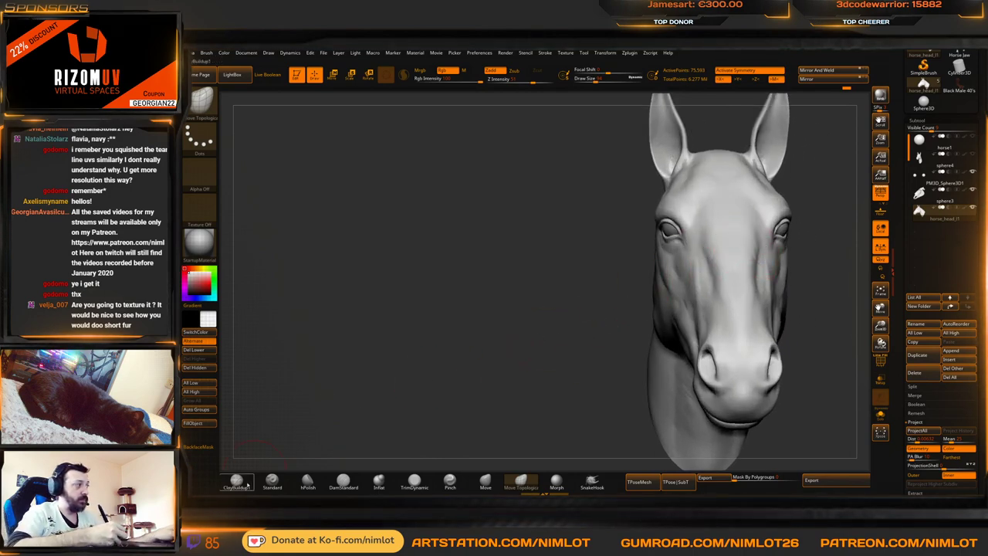
Build up and carve the forms along the side of the nose with the ClayBuildup brush, smoothing the strokes
{"action": "left_click", "coordinate": [241, 482]}
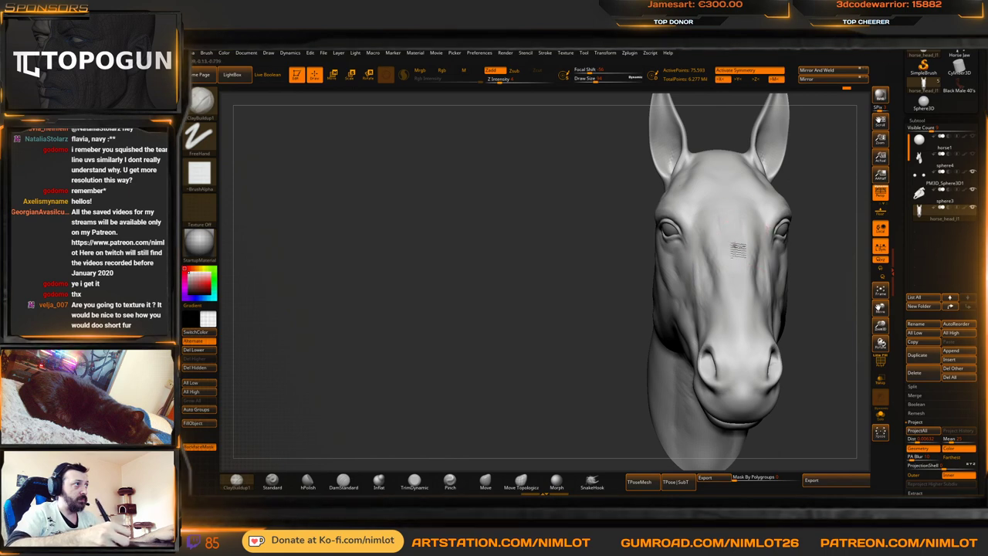
{"action": "left_click_drag", "start_coordinate": [847, 285], "coordinate": [795, 283]}
{"action": "mouse_move", "coordinate": [598, 284]}
{"action": "left_mouse_down", "text": "alt"}
{"action": "mouse_move", "coordinate": [551, 298]}
{"action": "mouse_move", "coordinate": [649, 254]}
{"action": "left_mouse_up", "text": "alt"}
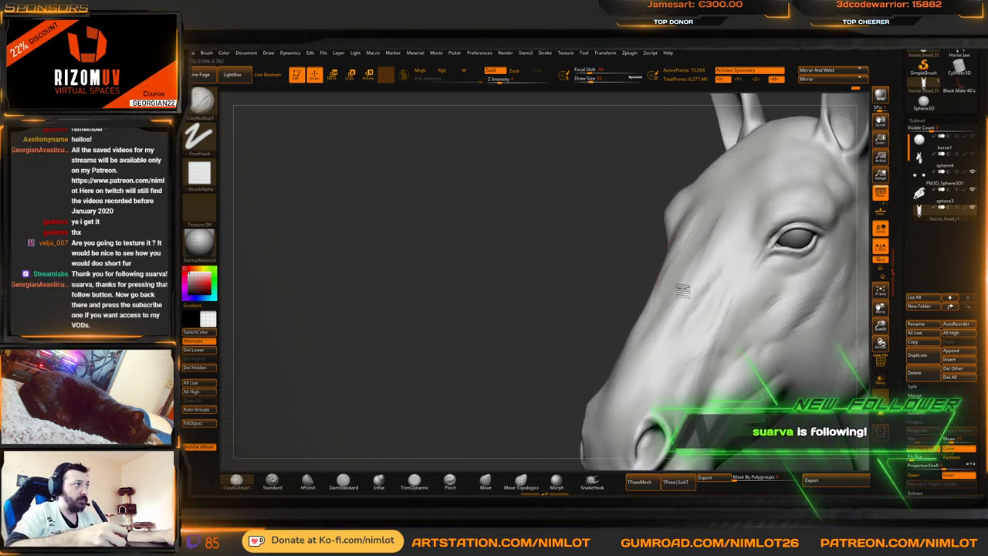
{"action": "left_click_drag", "start_coordinate": [693, 274], "coordinate": [730, 209], "text": "shift"}
{"action": "mouse_move", "coordinate": [598, 306]}
{"action": "left_mouse_down", "text": "alt"}
{"action": "mouse_move", "coordinate": [605, 276]}
{"action": "mouse_move", "coordinate": [774, 199]}
{"action": "mouse_move", "coordinate": [786, 203]}
{"action": "left_mouse_up", "text": "alt"}
{"action": "left_click_drag", "start_coordinate": [657, 279], "coordinate": [657, 295], "text": "shift"}
{"action": "mouse_move", "coordinate": [563, 270]}
{"action": "left_mouse_down"}
{"action": "mouse_move", "coordinate": [792, 258]}
{"action": "mouse_move", "coordinate": [776, 250]}
{"action": "mouse_move", "coordinate": [787, 258]}
{"action": "mouse_move", "coordinate": [796, 215]}
{"action": "left_mouse_up"}
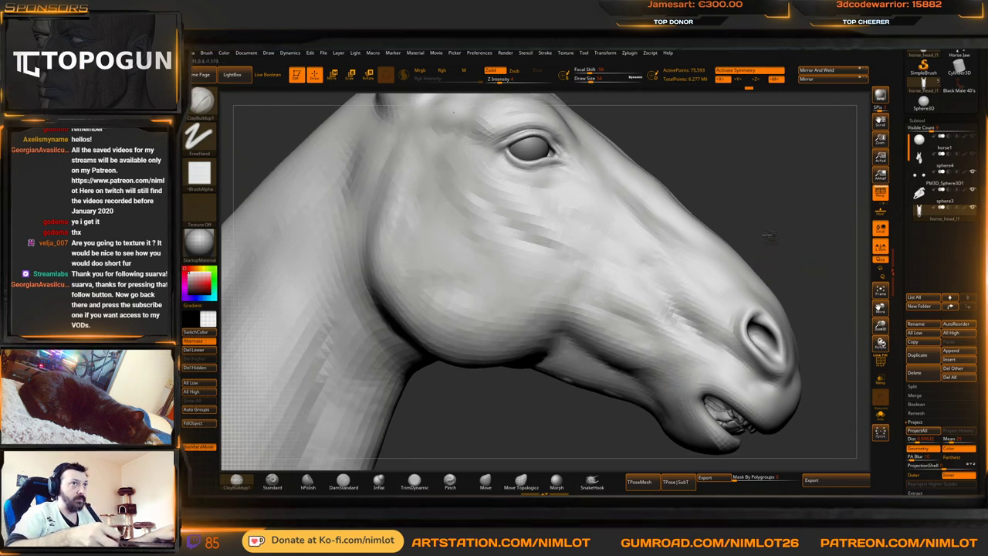
Sculpt the muscle forms behind the nostril and around the corner of the mouth with the ClayBuildup brush
{"action": "right_click_drag", "start_coordinate": [672, 378], "coordinate": [627, 332], "text": "alt"}
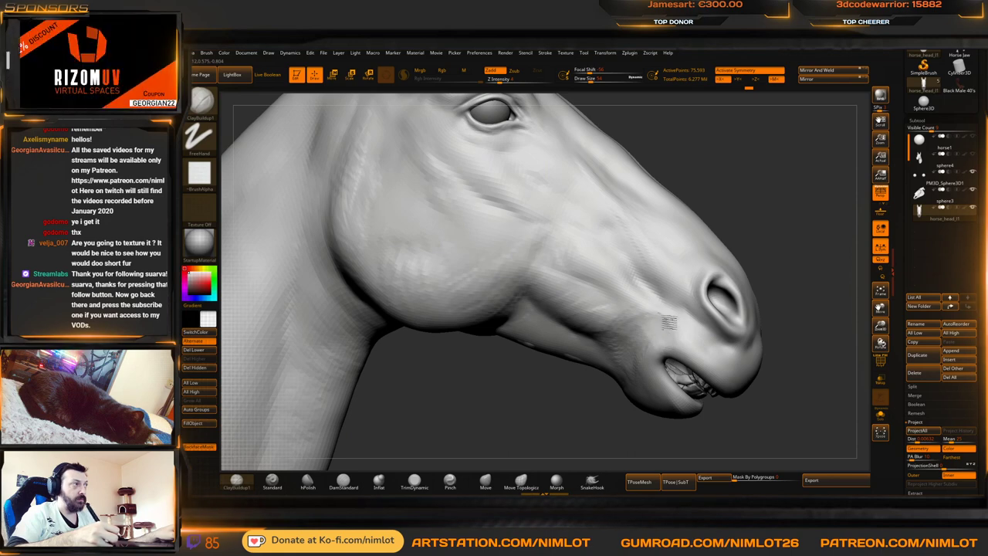
{"action": "mouse_move", "coordinate": [674, 320]}
{"action": "right_mouse_down"}
{"action": "mouse_move", "coordinate": [716, 328]}
{"action": "mouse_move", "coordinate": [717, 337]}
{"action": "right_mouse_up"}
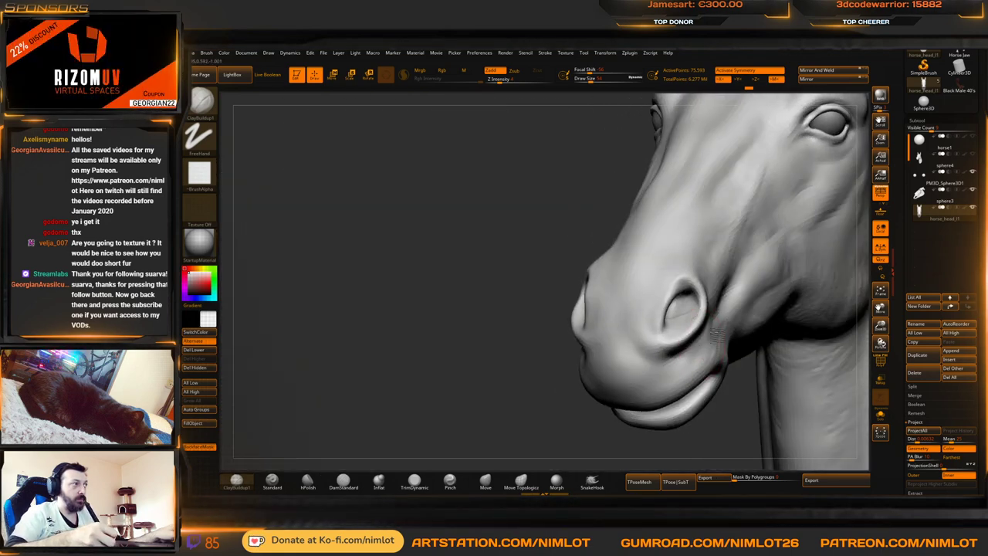
{"action": "right_click_drag", "start_coordinate": [739, 418], "coordinate": [728, 309]}
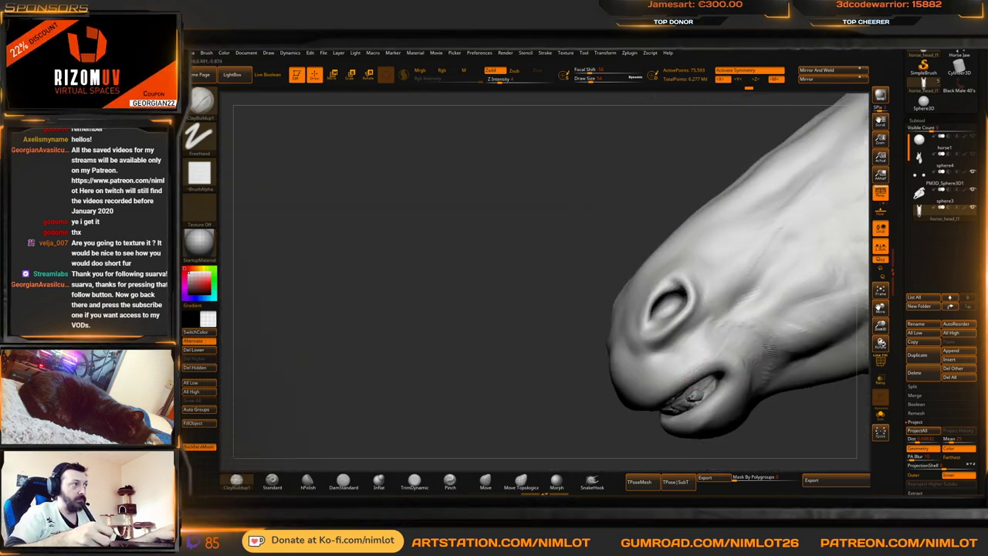
{"action": "right_click_drag", "start_coordinate": [757, 387], "coordinate": [682, 363]}
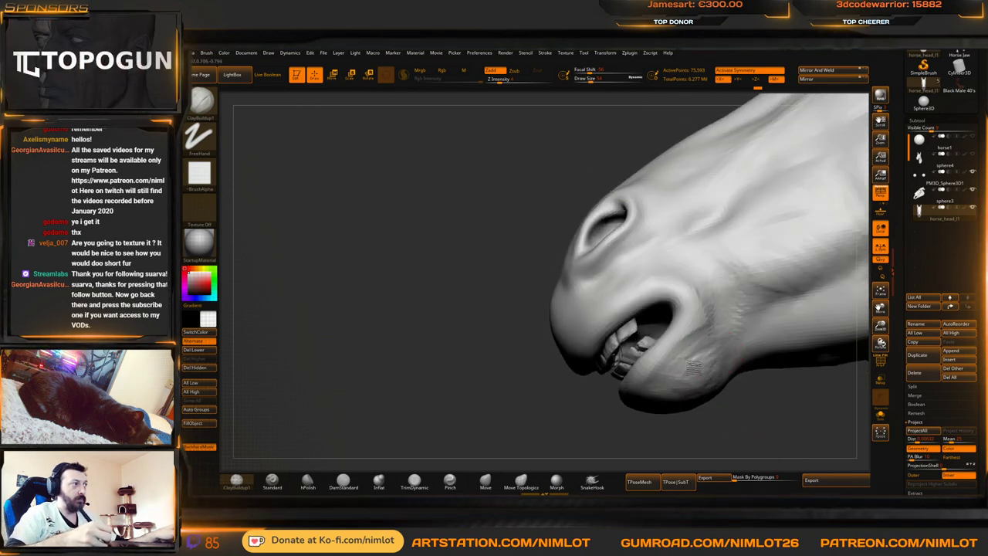
{"action": "left_click_drag", "start_coordinate": [665, 429], "coordinate": [669, 281]}
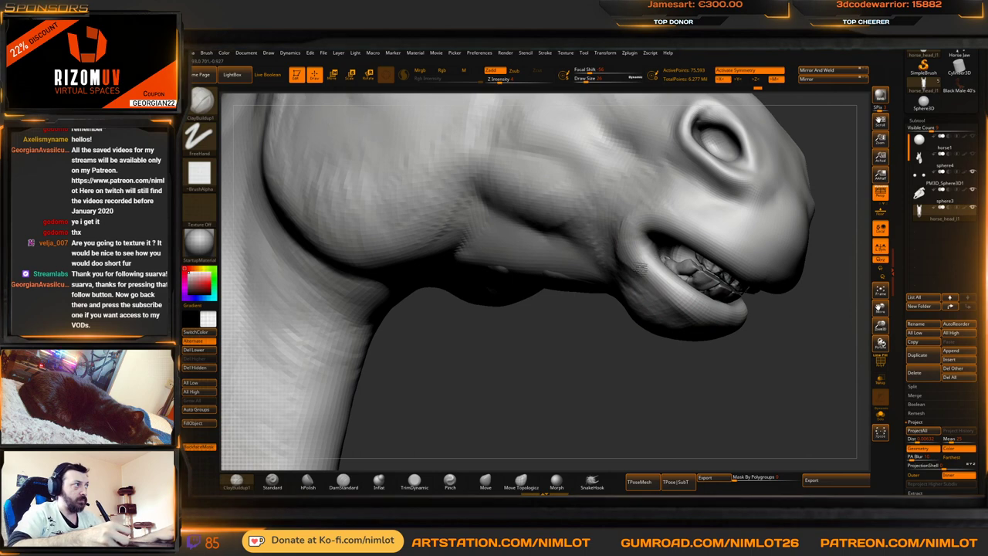
Sculpt the underside of the lower jaw behind the chin with a smaller ClayBuildup brush and smooth it
{"action": "left_click_drag", "start_coordinate": [650, 379], "coordinate": [550, 311]}
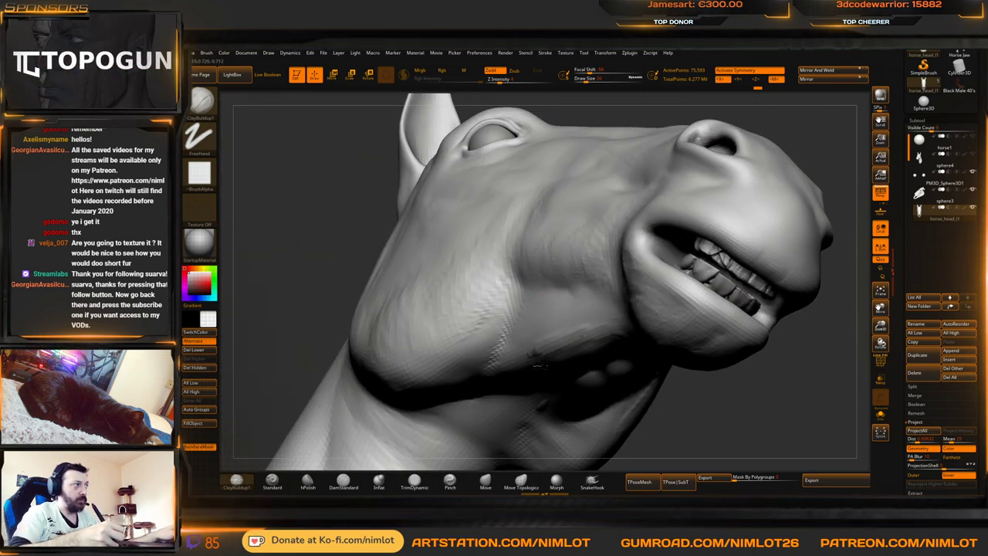
{"action": "left_click_drag", "start_coordinate": [538, 365], "coordinate": [607, 364]}
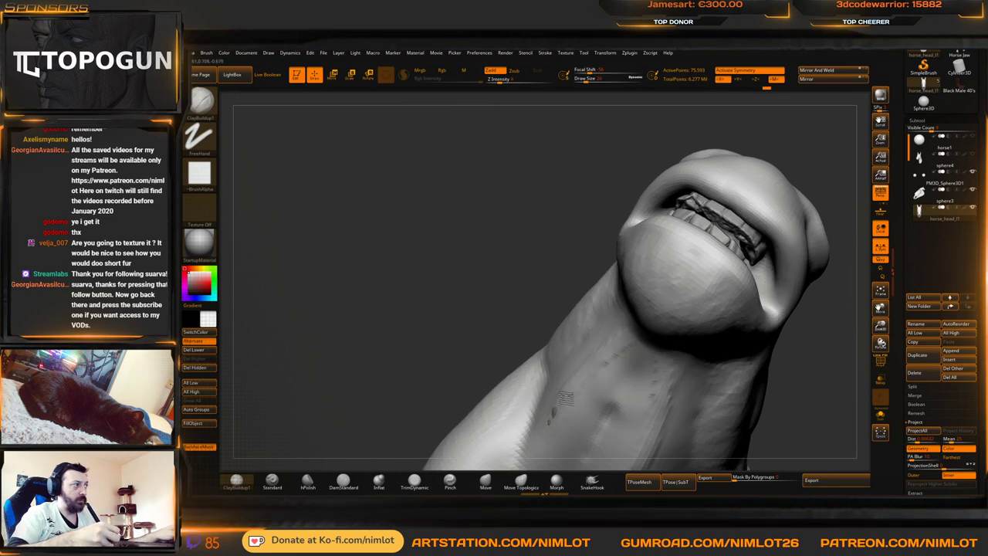
{"action": "key", "text": "shift"}
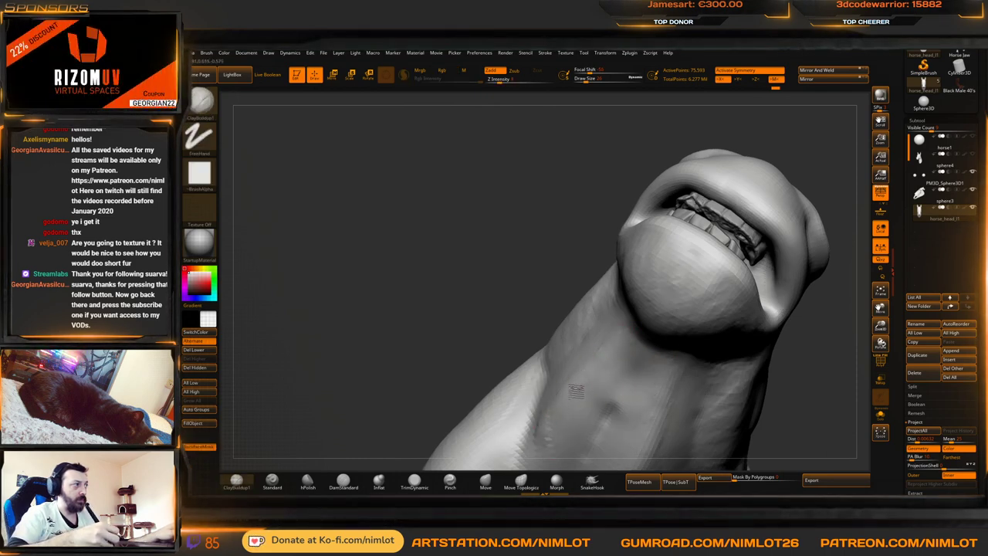
{"action": "key", "text": "shift"}
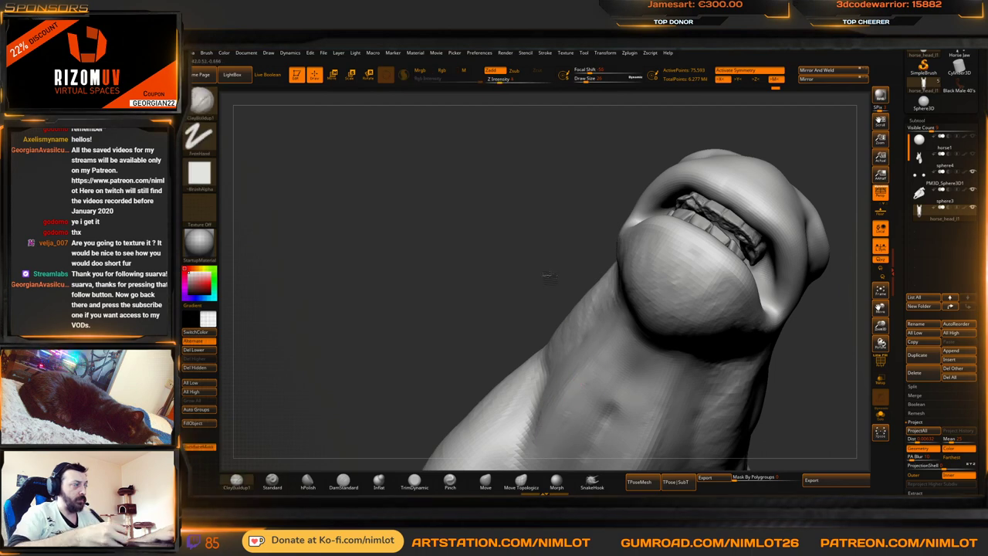
{"action": "left_click_drag", "start_coordinate": [546, 276], "coordinate": [553, 390]}
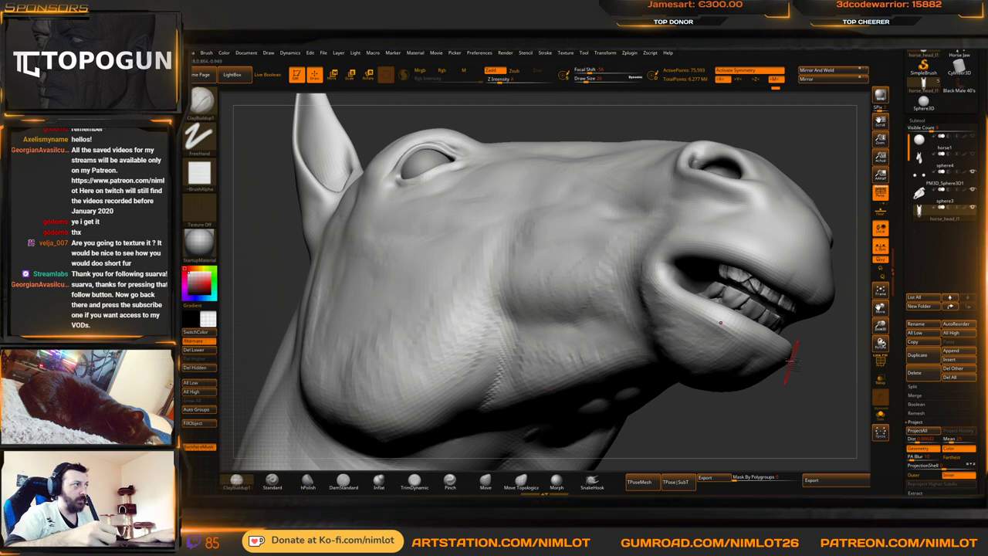
Build up the side of the lower jaw and the area behind the mouth corner with the ClayBuildup brush
{"action": "key", "text": "f"}
{"action": "mouse_move", "coordinate": [782, 320]}
{"action": "left_mouse_down"}
{"action": "mouse_move", "coordinate": [769, 265]}
{"action": "mouse_move", "coordinate": [759, 392]}
{"action": "mouse_move", "coordinate": [635, 406]}
{"action": "left_mouse_up"}
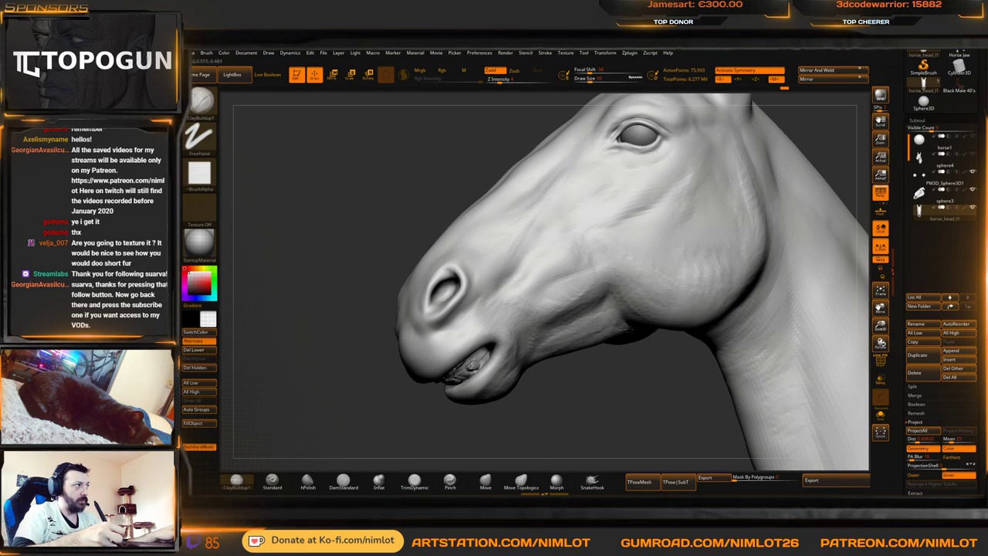
{"action": "left_click_drag", "start_coordinate": [623, 380], "coordinate": [640, 336]}
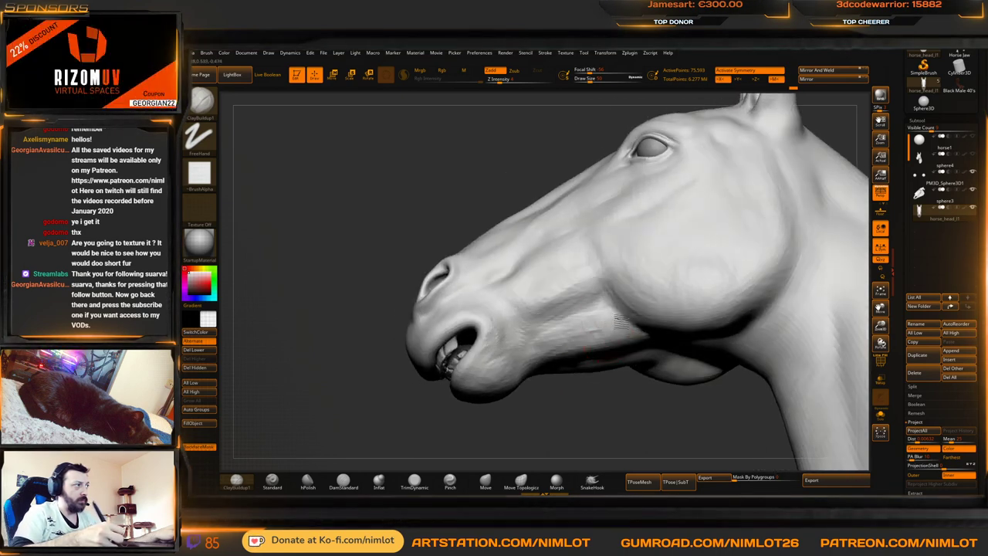
{"action": "mouse_move", "coordinate": [552, 392]}
{"action": "left_mouse_down"}
{"action": "mouse_move", "coordinate": [551, 418]}
{"action": "mouse_move", "coordinate": [541, 386]}
{"action": "mouse_move", "coordinate": [467, 349]}
{"action": "left_mouse_up"}
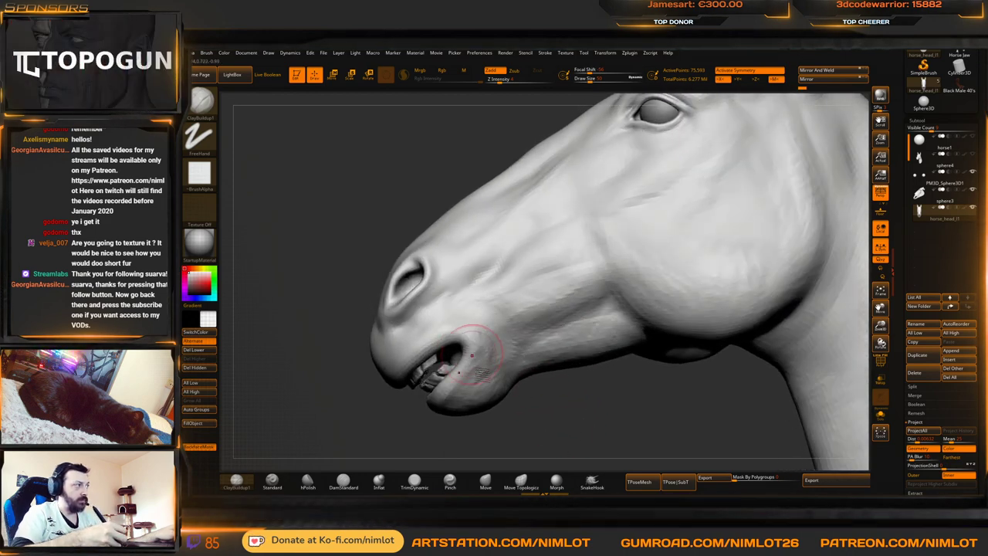
Reshape the corner of the mouth and the lower lip's edge with the Move Topological brush
{"action": "left_click", "coordinate": [521, 482]}
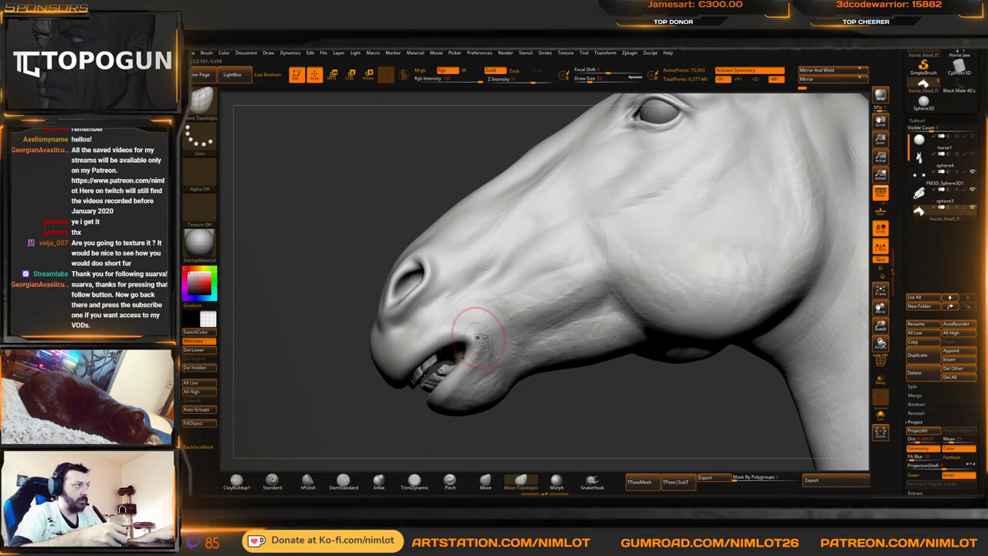
{"action": "left_click_drag", "start_coordinate": [455, 332], "coordinate": [444, 354]}
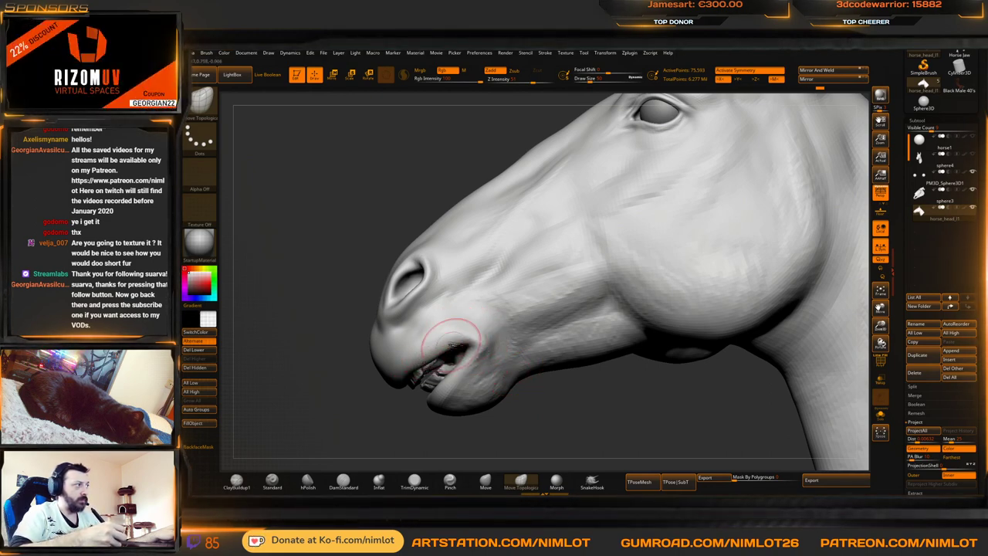
{"action": "mouse_move", "coordinate": [601, 400]}
{"action": "left_mouse_down", "text": "alt"}
{"action": "mouse_move", "coordinate": [584, 395]}
{"action": "mouse_move", "coordinate": [613, 378]}
{"action": "mouse_move", "coordinate": [640, 328]}
{"action": "mouse_move", "coordinate": [684, 286]}
{"action": "left_mouse_up", "text": "alt"}
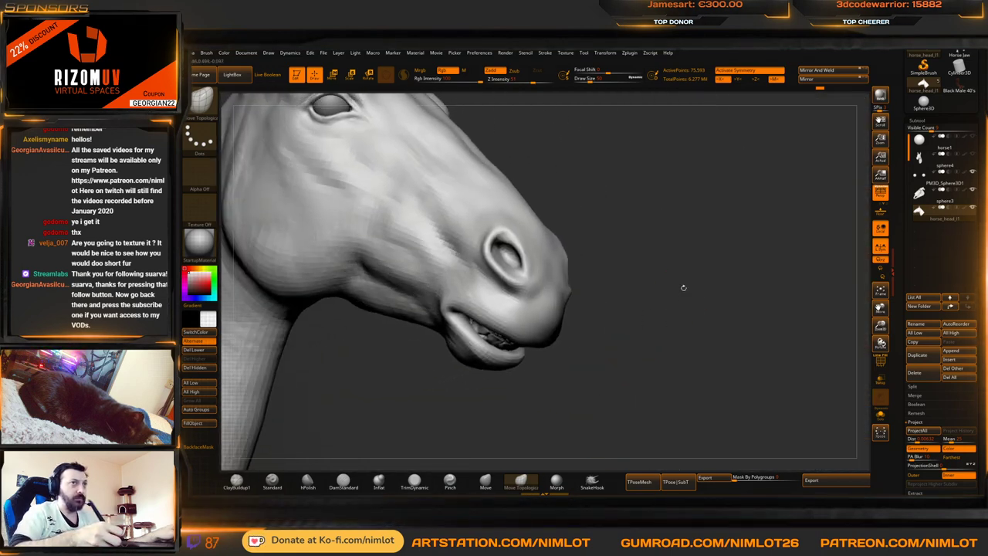
{"action": "left_click_drag", "start_coordinate": [665, 327], "coordinate": [705, 273]}
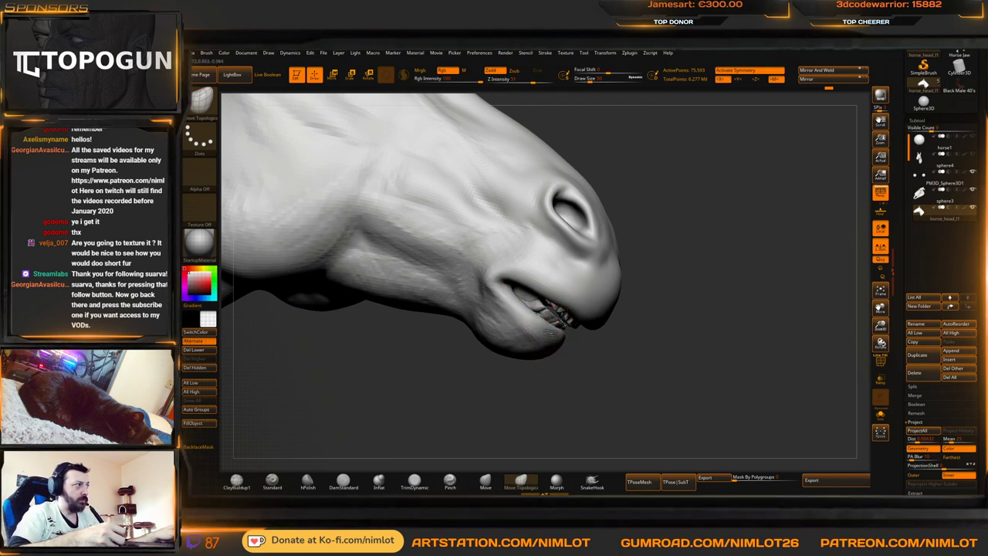
{"action": "mouse_move", "coordinate": [670, 340]}
{"action": "left_mouse_down"}
{"action": "mouse_move", "coordinate": [533, 352]}
{"action": "mouse_move", "coordinate": [578, 369]}
{"action": "mouse_move", "coordinate": [596, 363]}
{"action": "left_mouse_up"}
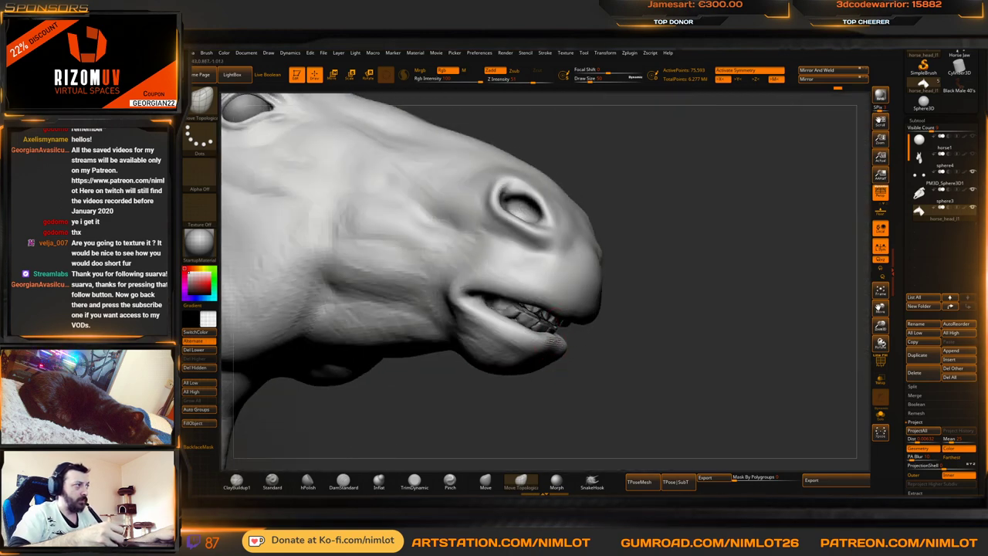
{"action": "right_click_drag", "start_coordinate": [622, 332], "coordinate": [567, 355]}
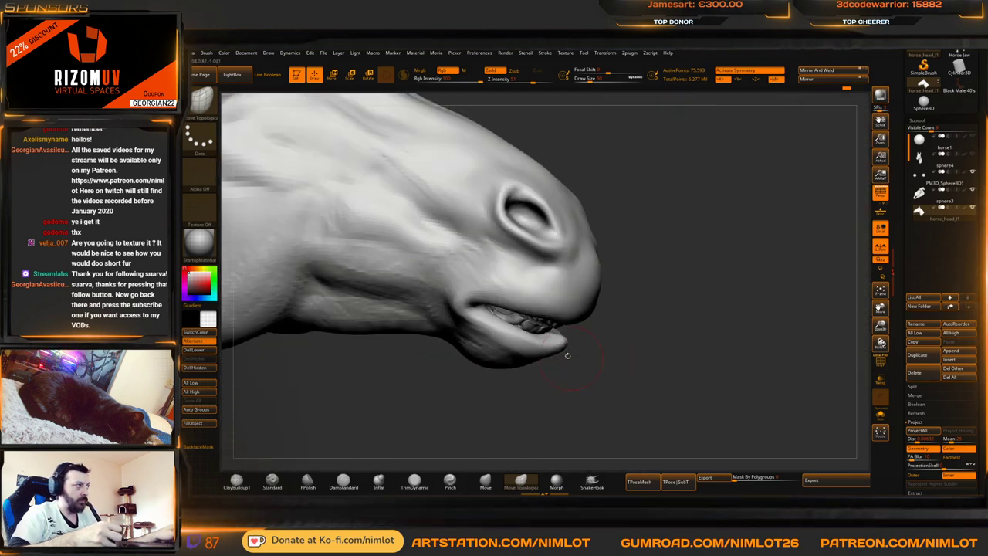
Drop the horse head two subdivision levels and reshape the chin and lower lip with the Move Topological brush
{"action": "key", "text": "shift+d"}
{"action": "key", "text": "shift+d"}
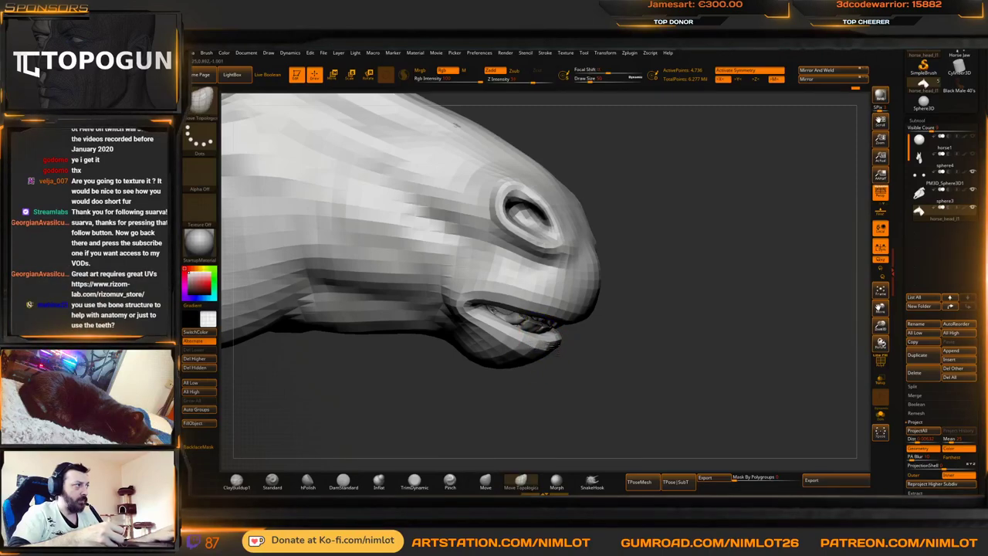
{"action": "right_click_drag", "start_coordinate": [638, 334], "coordinate": [585, 325]}
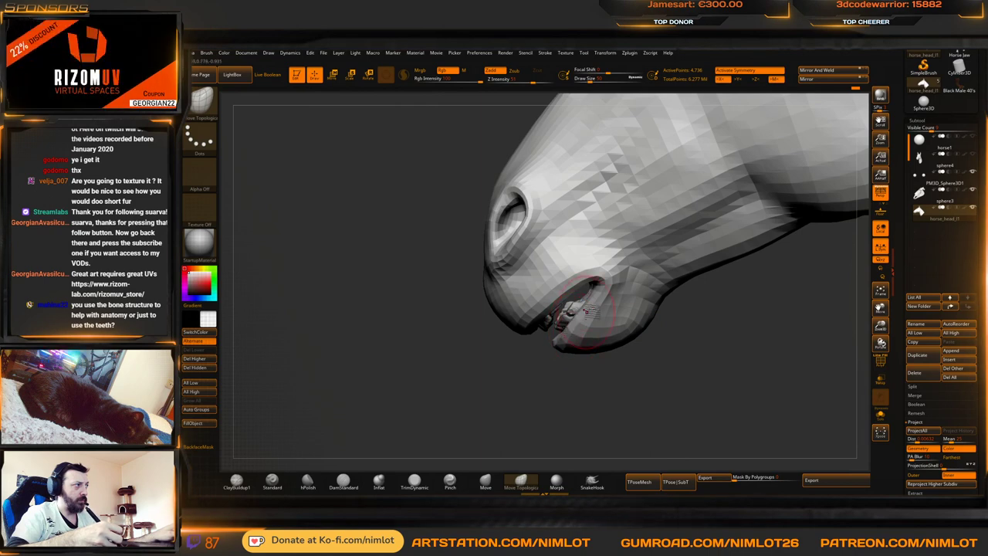
{"action": "right_click_drag", "start_coordinate": [626, 364], "coordinate": [594, 349]}
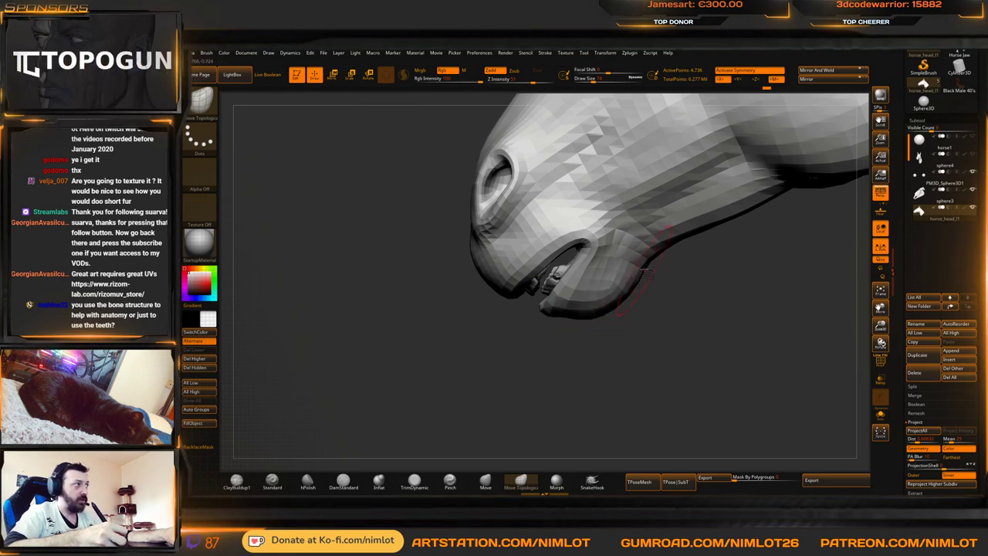
{"action": "mouse_move", "coordinate": [649, 270]}
{"action": "right_mouse_down"}
{"action": "mouse_move", "coordinate": [668, 247]}
{"action": "mouse_move", "coordinate": [663, 255]}
{"action": "mouse_move", "coordinate": [691, 258]}
{"action": "mouse_move", "coordinate": [705, 285]}
{"action": "right_mouse_up"}
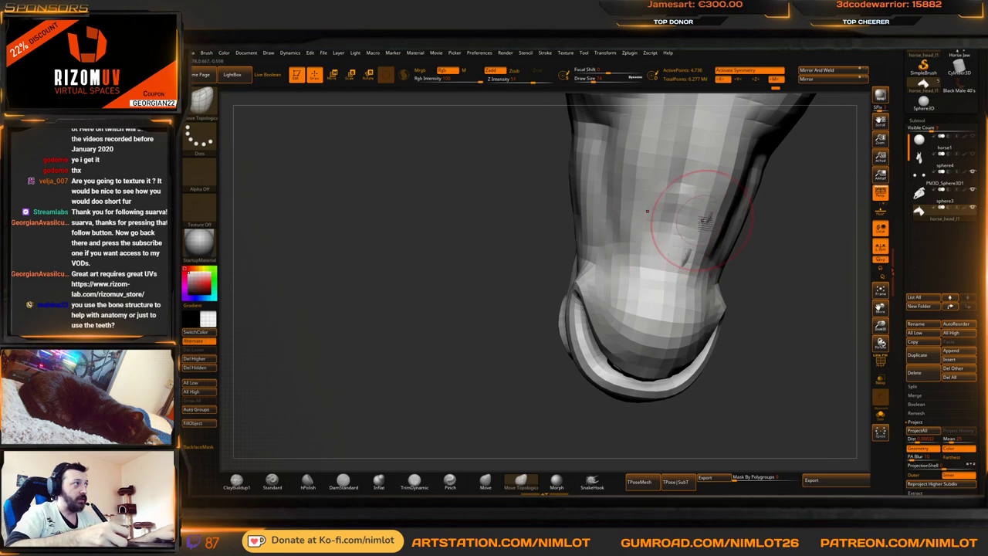
Reshape the throat and neck outline with a larger Move Topological brush and return to the highest subdivision level
{"action": "right_click_drag", "start_coordinate": [771, 303], "coordinate": [565, 398]}
{"action": "key", "text": "f"}
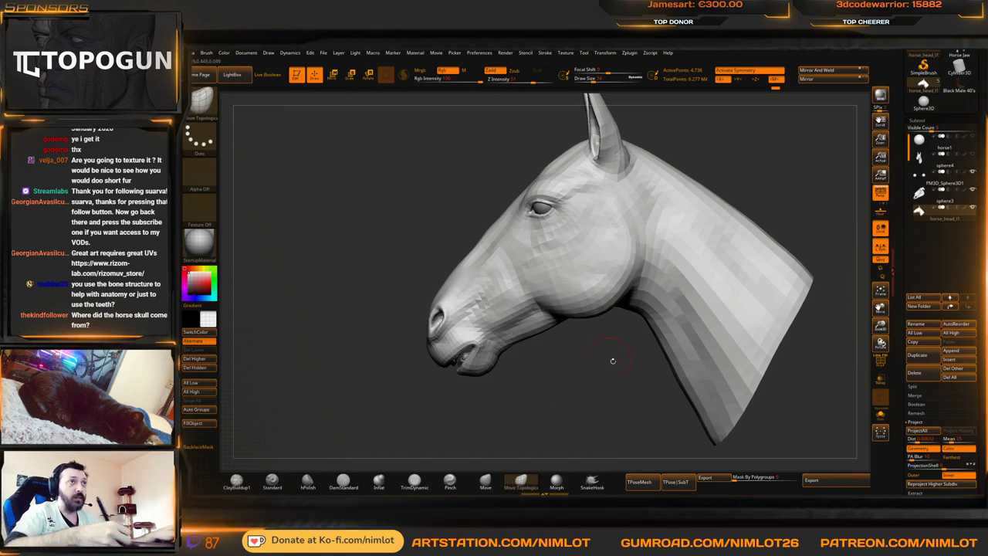
{"action": "right_click_drag", "start_coordinate": [613, 361], "coordinate": [634, 255]}
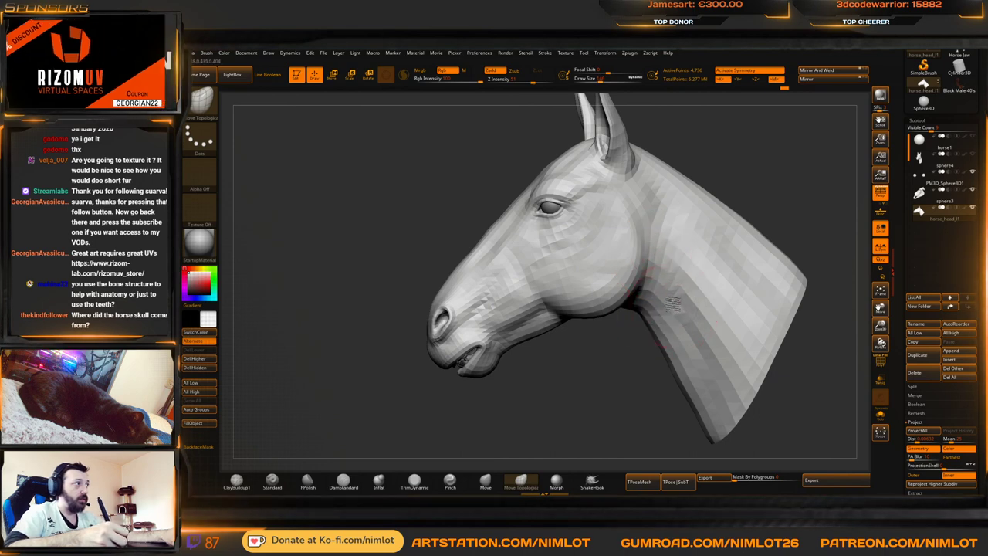
{"action": "key", "text": "d"}
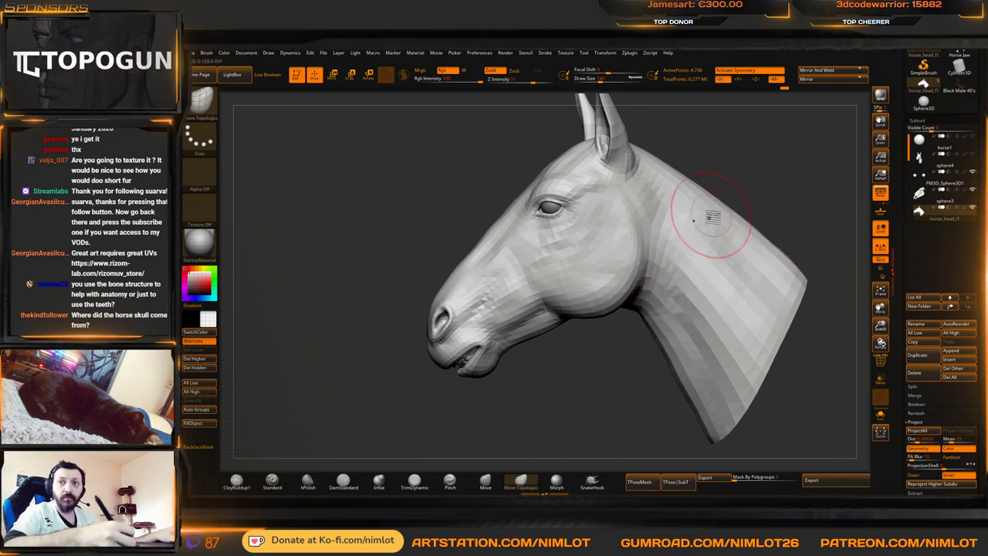
{"action": "mouse_move", "coordinate": [772, 182]}
{"action": "left_mouse_down"}
{"action": "mouse_move", "coordinate": [793, 181]}
{"action": "mouse_move", "coordinate": [792, 224]}
{"action": "left_mouse_up"}
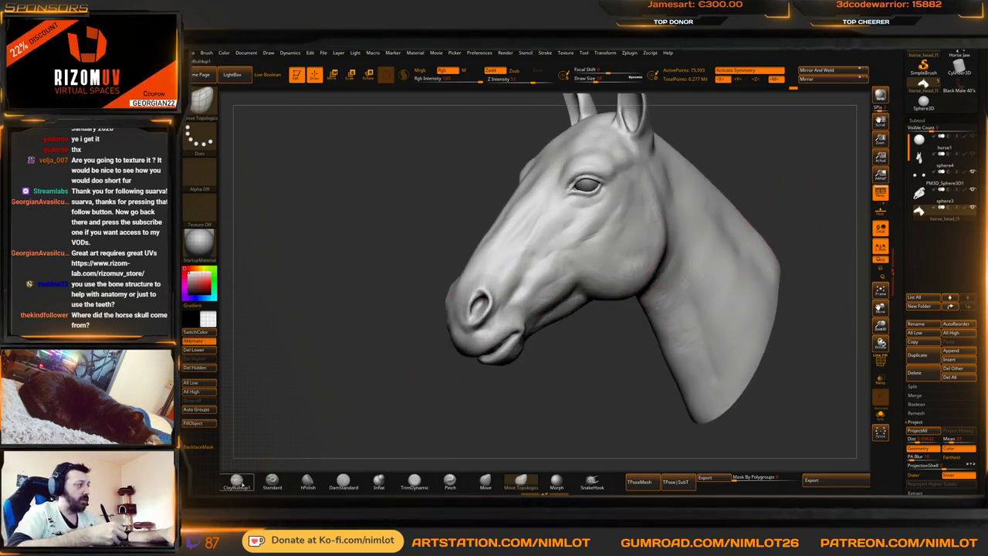
Sculpt the muscle forms between the eye and the nostril with the ClayBuildup brush
{"action": "left_click", "coordinate": [239, 483]}
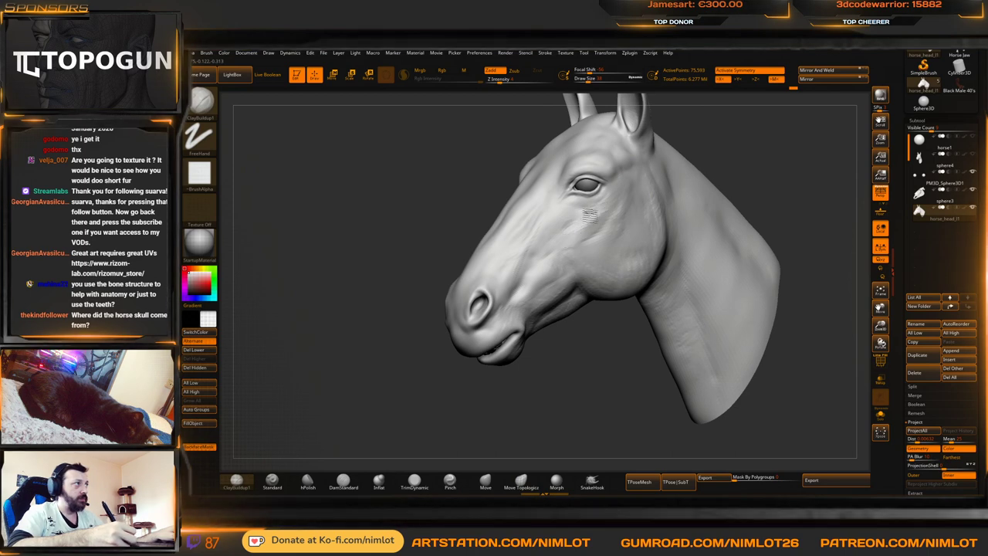
{"action": "left_click_drag", "start_coordinate": [772, 147], "coordinate": [741, 197], "text": "alt"}
{"action": "mouse_move", "coordinate": [746, 159]}
{"action": "left_mouse_down"}
{"action": "mouse_move", "coordinate": [777, 164]}
{"action": "mouse_move", "coordinate": [760, 157]}
{"action": "mouse_move", "coordinate": [753, 185]}
{"action": "left_mouse_up"}
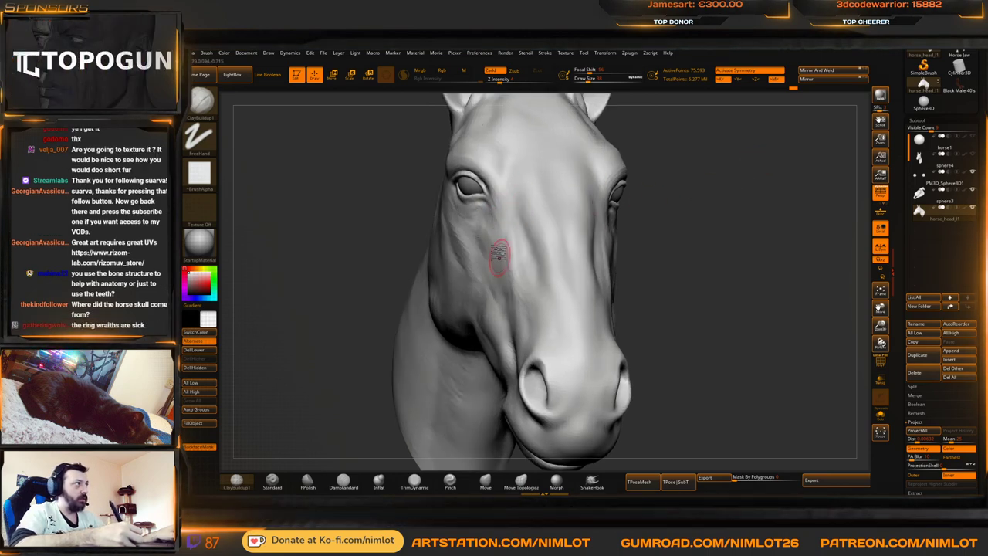
{"action": "left_click_drag", "start_coordinate": [737, 203], "coordinate": [664, 207]}
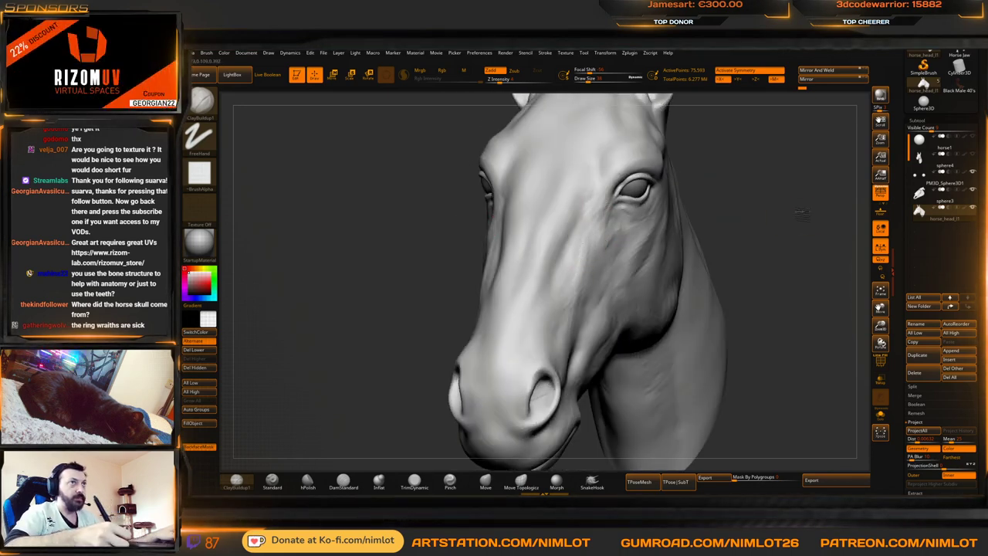
{"action": "mouse_move", "coordinate": [803, 214]}
{"action": "left_mouse_down"}
{"action": "mouse_move", "coordinate": [756, 202]}
{"action": "mouse_move", "coordinate": [777, 168]}
{"action": "mouse_move", "coordinate": [750, 193]}
{"action": "left_mouse_up"}
{"action": "mouse_move", "coordinate": [641, 325]}
{"action": "left_mouse_down", "text": "alt"}
{"action": "mouse_move", "coordinate": [609, 355]}
{"action": "mouse_move", "coordinate": [631, 357]}
{"action": "mouse_move", "coordinate": [629, 382]}
{"action": "left_mouse_up", "text": "alt"}
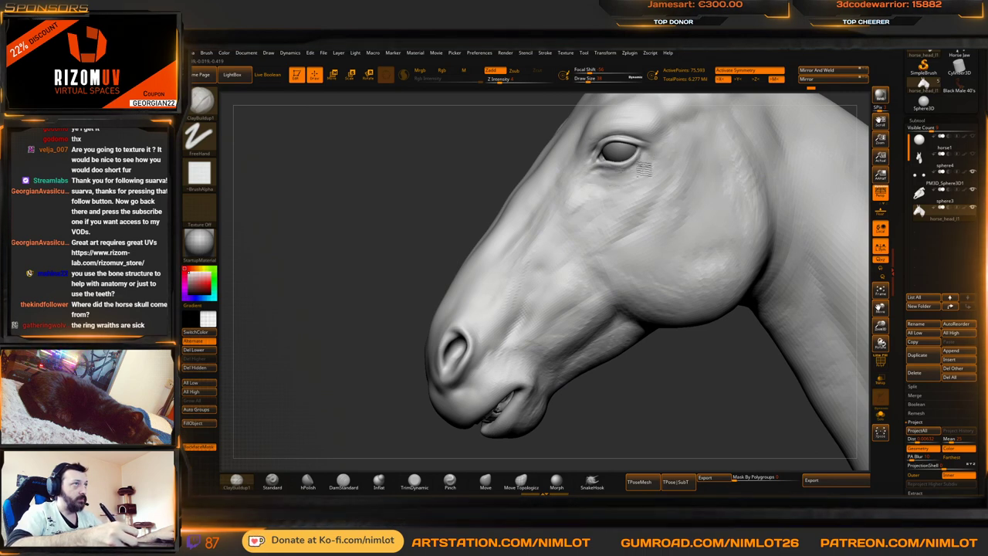
Build up the cheek and the rounded lower edge of the jaw with the ClayBuildup brush
{"action": "left_click_drag", "start_coordinate": [453, 194], "coordinate": [442, 221], "text": "alt"}
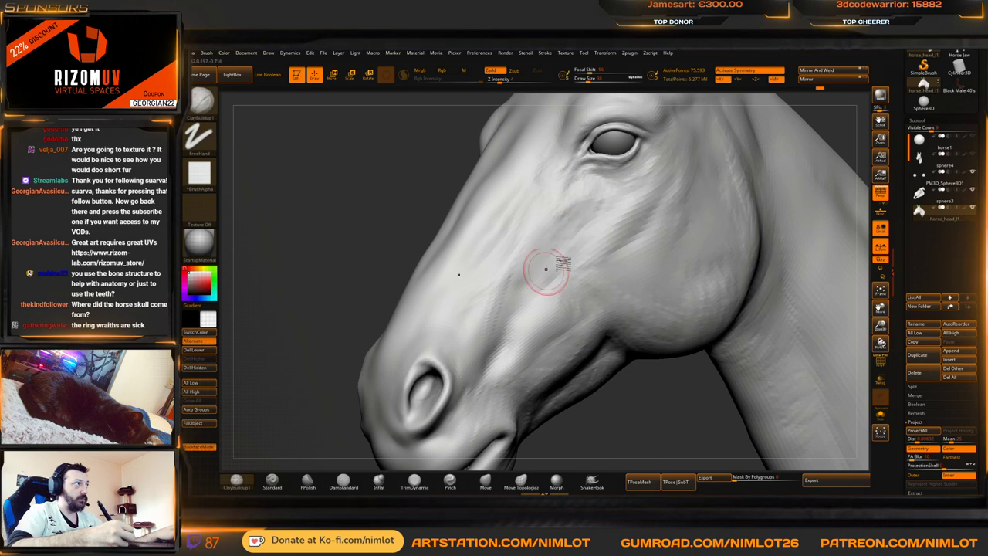
{"action": "key", "text": "f"}
{"action": "right_click_drag", "start_coordinate": [610, 370], "coordinate": [543, 309]}
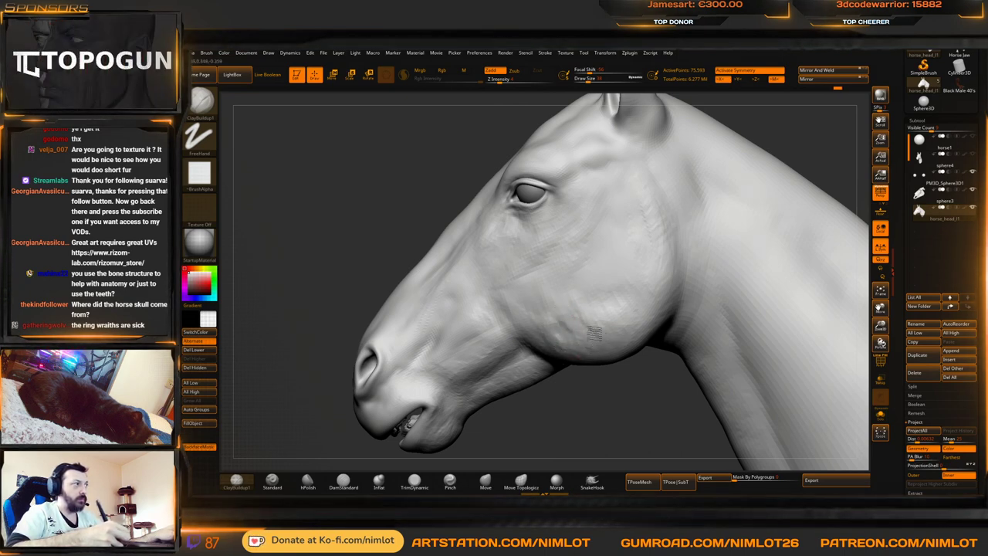
{"action": "key", "text": "f"}
{"action": "right_click_drag", "start_coordinate": [609, 360], "coordinate": [598, 355]}
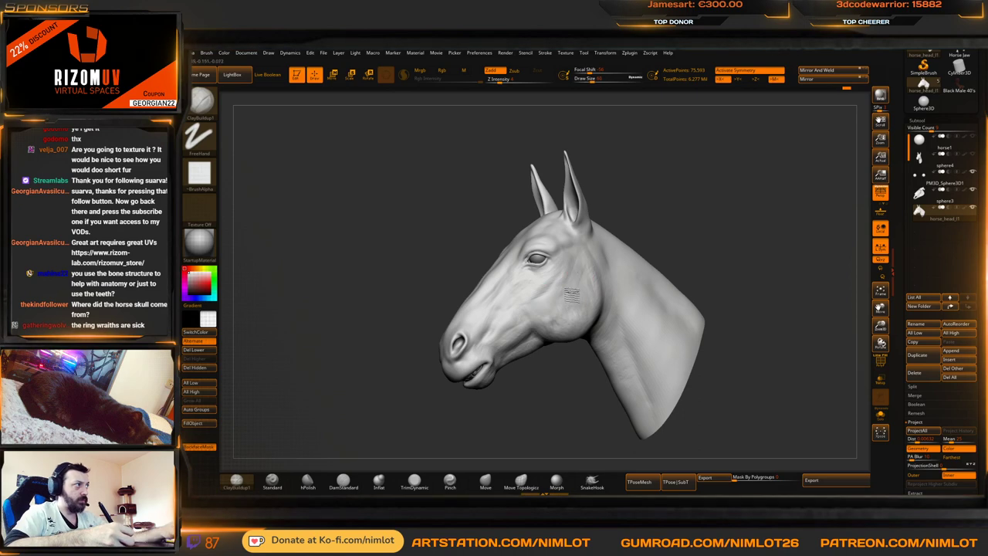
Refine the forehead and brow with a larger ClayBuildup brush, working from front and three-quarter angles
{"action": "mouse_move", "coordinate": [591, 305]}
{"action": "right_mouse_down"}
{"action": "mouse_move", "coordinate": [684, 239]}
{"action": "mouse_move", "coordinate": [626, 305]}
{"action": "right_mouse_up"}
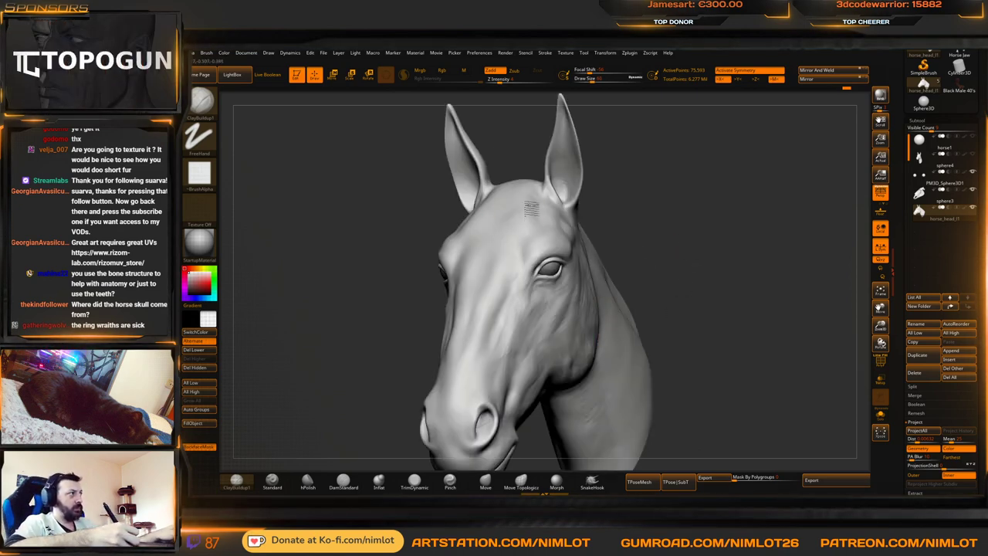
{"action": "right_click_drag", "start_coordinate": [655, 219], "coordinate": [701, 245]}
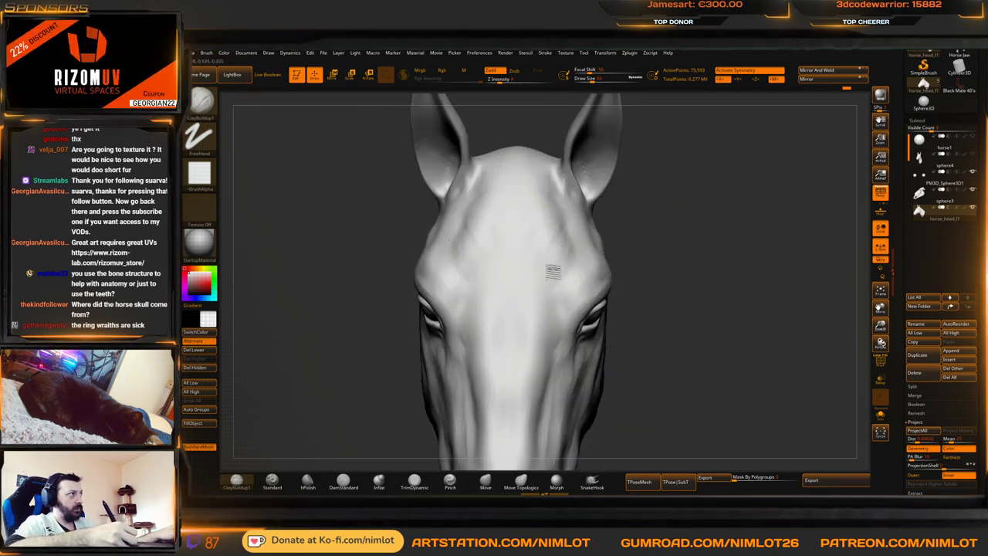
{"action": "right_click_drag", "start_coordinate": [573, 235], "coordinate": [547, 238]}
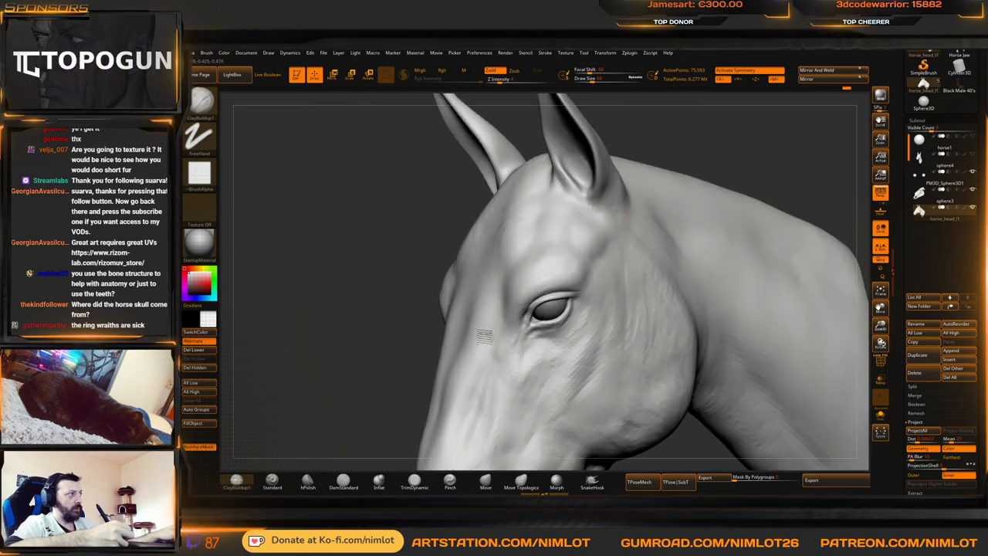
{"action": "right_click_drag", "start_coordinate": [377, 404], "coordinate": [488, 230]}
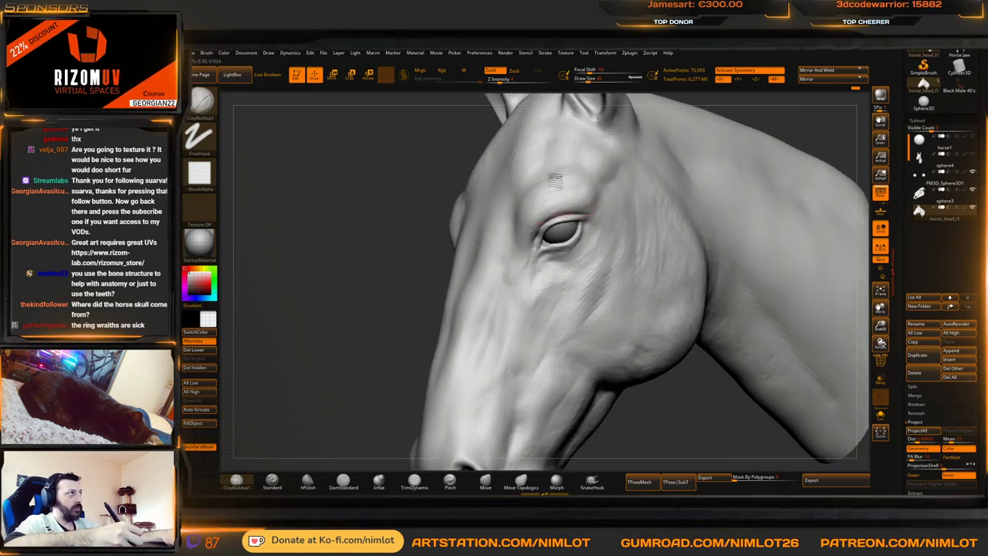
{"action": "left_click_drag", "start_coordinate": [759, 123], "coordinate": [746, 197], "text": "shift"}
{"action": "right_click_drag", "start_coordinate": [745, 195], "coordinate": [789, 199]}
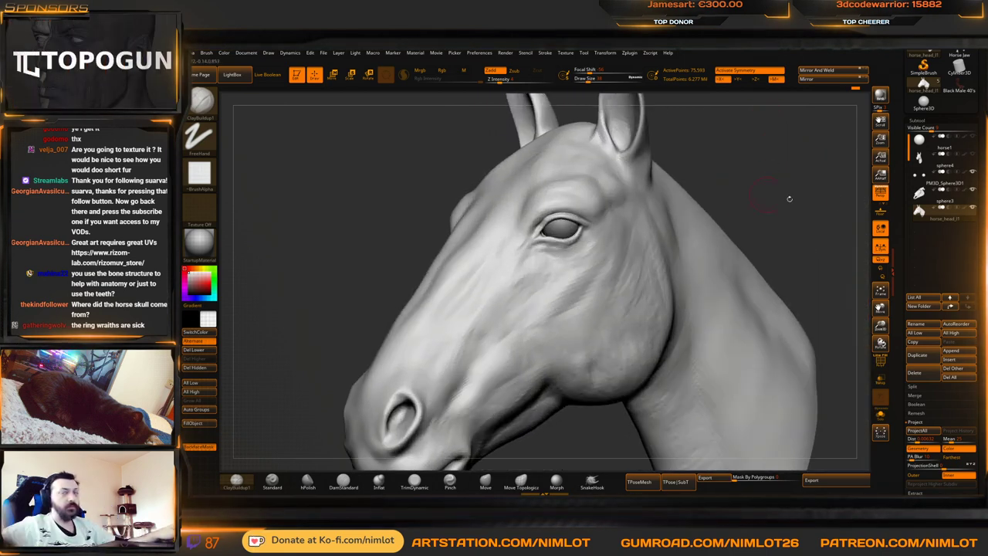
Sculpt the brow ridge above the eye and the temple leading towards the ear with the ClayBuildup brush
{"action": "mouse_move", "coordinate": [944, 179]}
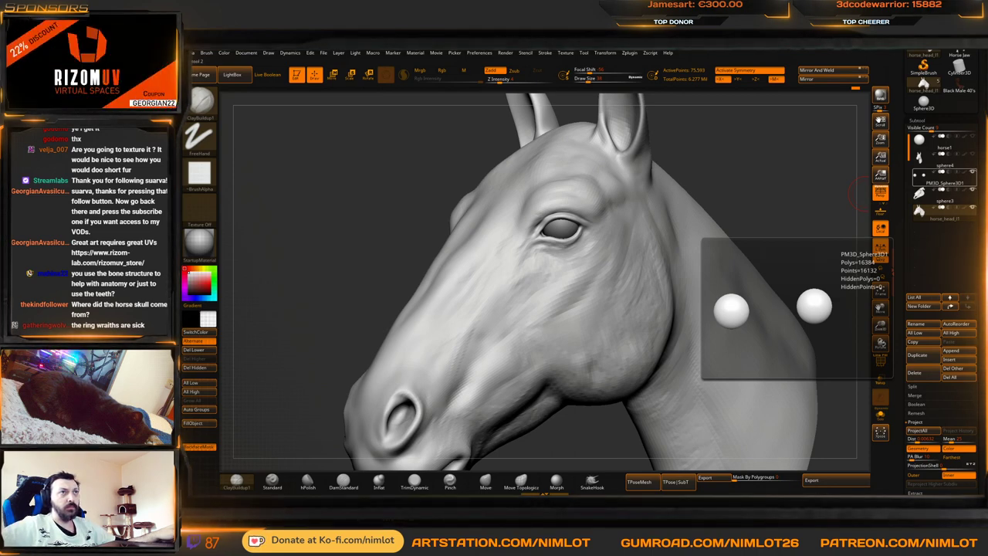
{"action": "left_click_drag", "start_coordinate": [741, 173], "coordinate": [737, 207], "text": "alt"}
{"action": "left_click_drag", "start_coordinate": [550, 214], "coordinate": [568, 207]}
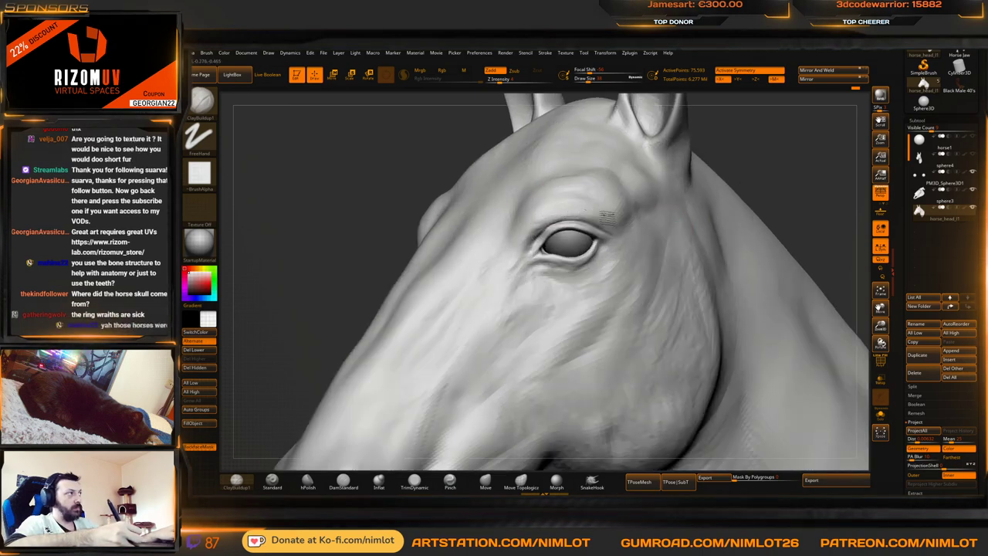
{"action": "left_click_drag", "start_coordinate": [764, 171], "coordinate": [736, 181], "text": "shift"}
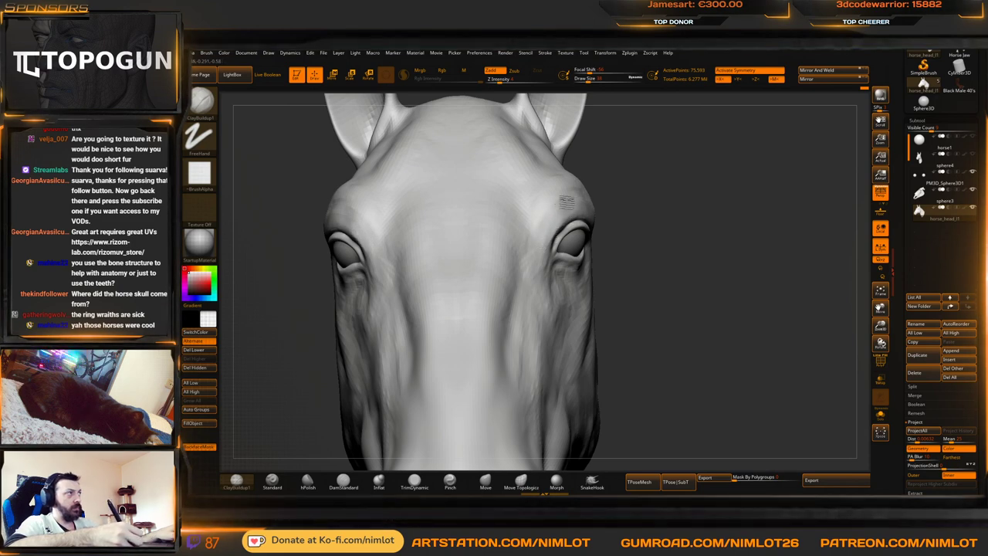
{"action": "right_click_drag", "start_coordinate": [565, 202], "coordinate": [582, 155]}
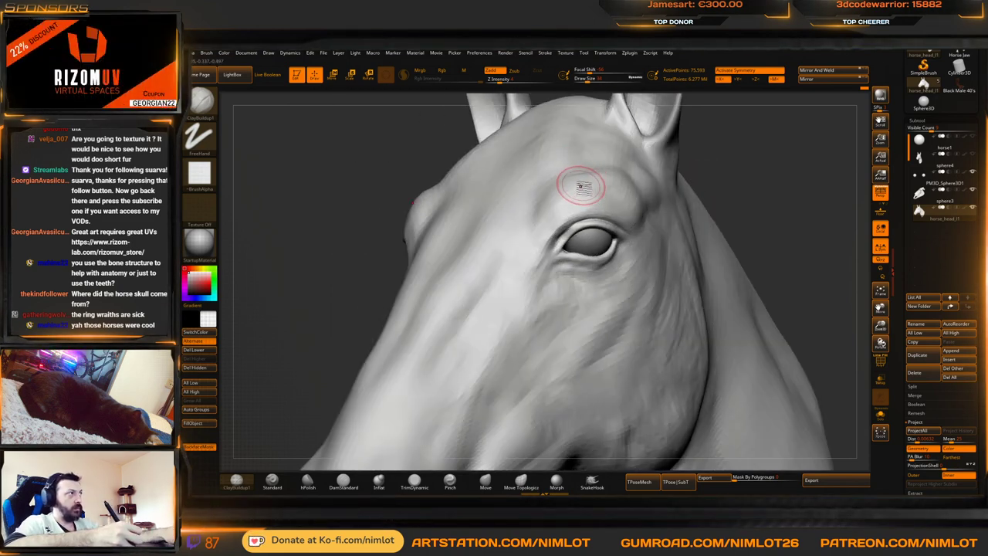
{"action": "right_click_drag", "start_coordinate": [657, 197], "coordinate": [636, 179]}
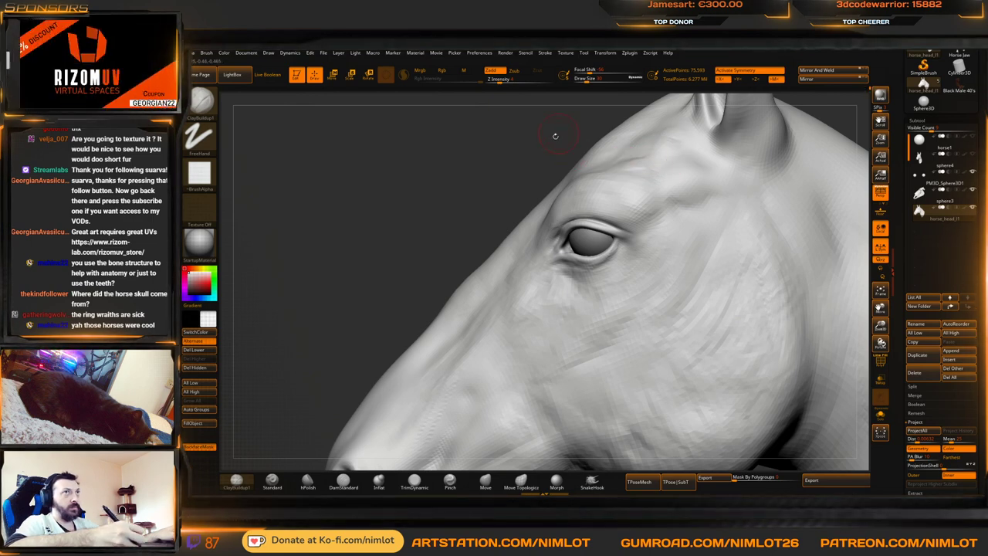
{"action": "left_click_drag", "start_coordinate": [555, 136], "coordinate": [580, 216]}
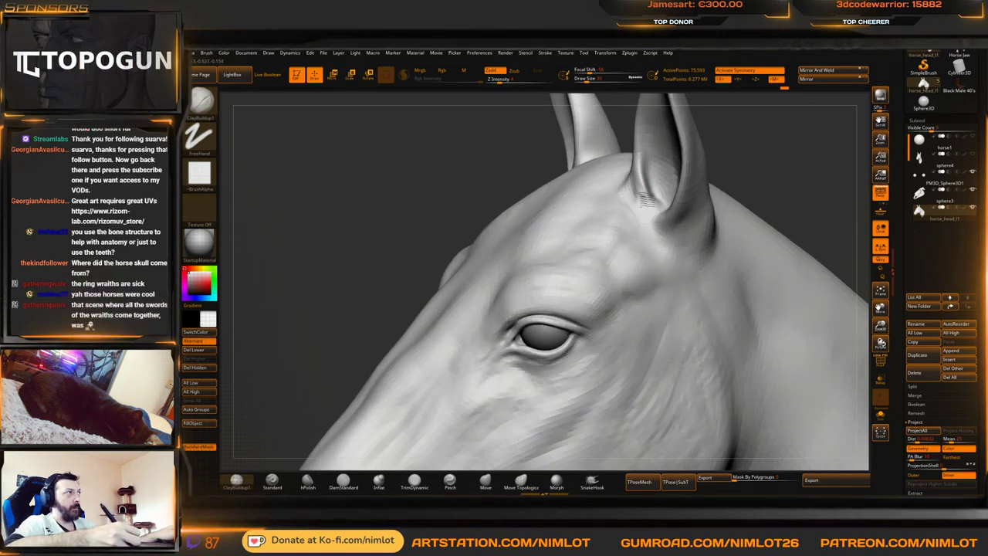
Build up the inner rims of the ears with a small ClayBuildup brush and smooth the inside of the ear base
{"action": "left_click_drag", "start_coordinate": [777, 137], "coordinate": [772, 231], "text": "alt"}
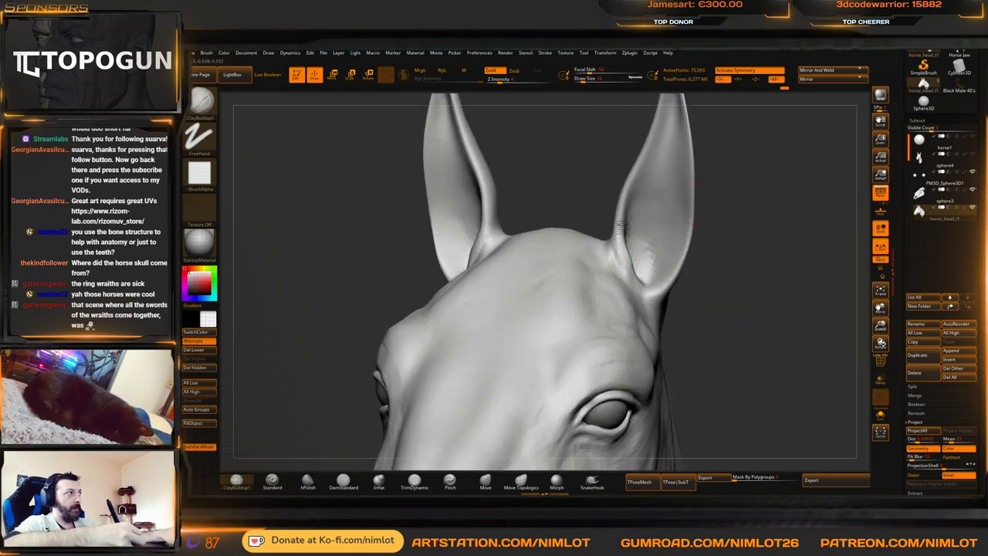
{"action": "left_click_drag", "start_coordinate": [627, 217], "coordinate": [635, 185]}
{"action": "left_click_drag", "start_coordinate": [690, 105], "coordinate": [657, 185], "text": "alt"}
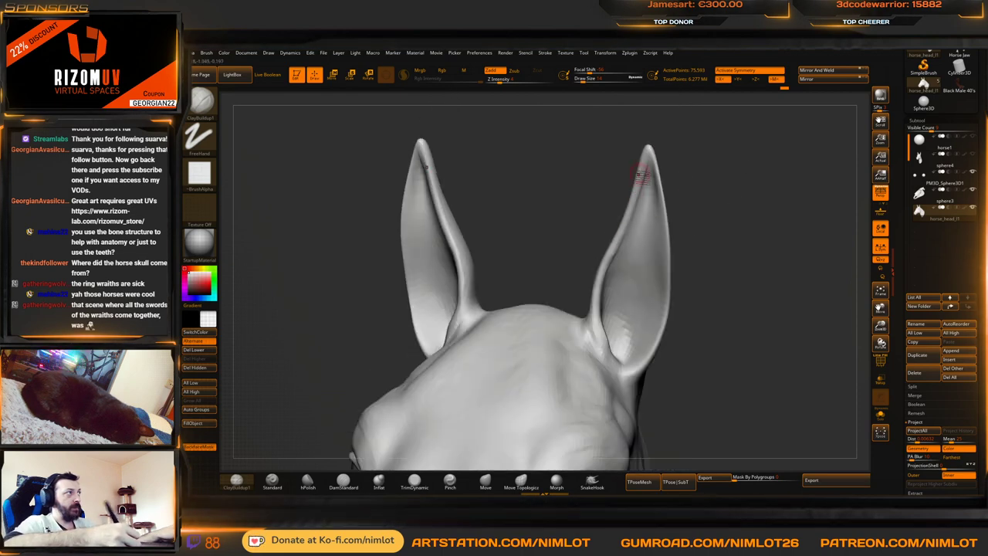
{"action": "left_click_drag", "start_coordinate": [613, 271], "coordinate": [628, 230]}
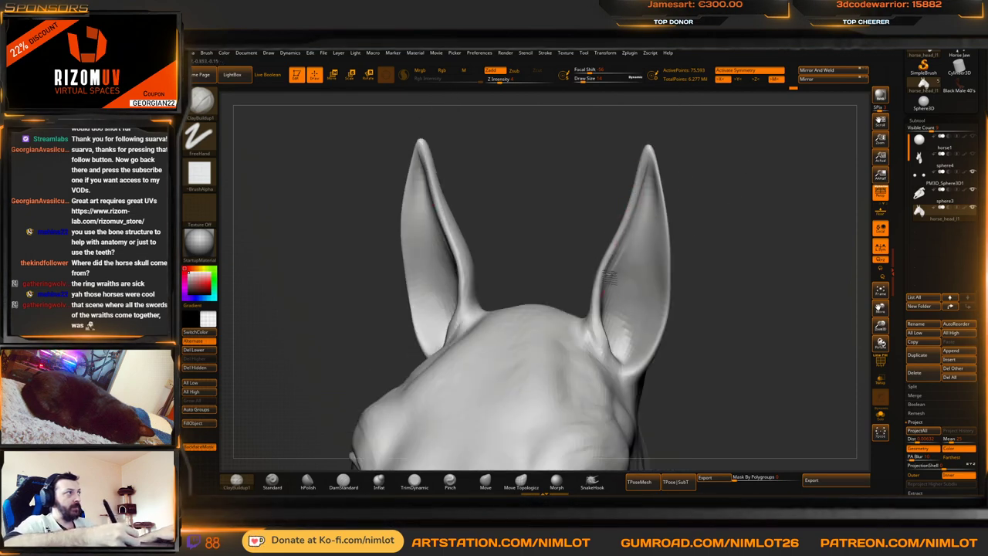
{"action": "mouse_move", "coordinate": [737, 208]}
{"action": "left_mouse_down"}
{"action": "mouse_move", "coordinate": [705, 214]}
{"action": "mouse_move", "coordinate": [708, 225]}
{"action": "left_mouse_up"}
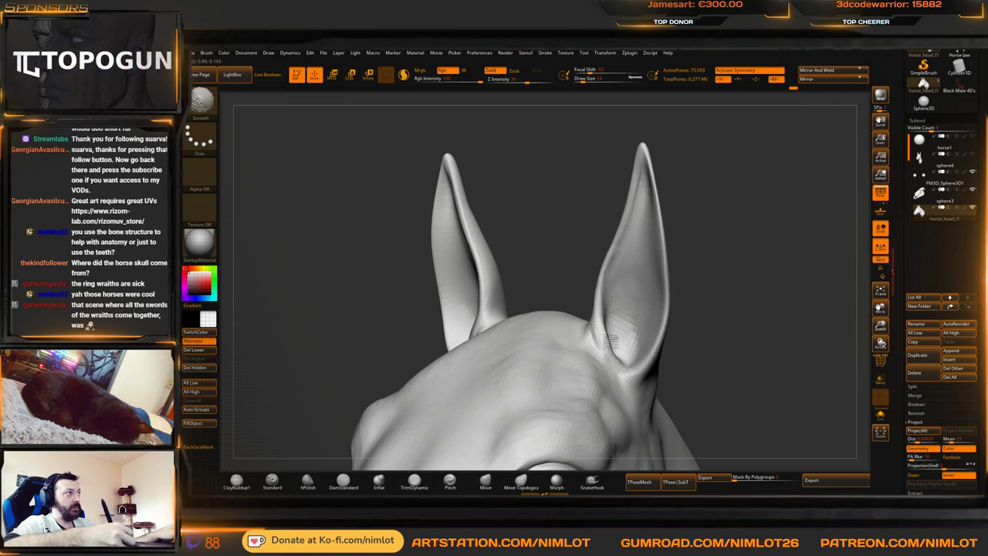
{"action": "key", "text": "f"}
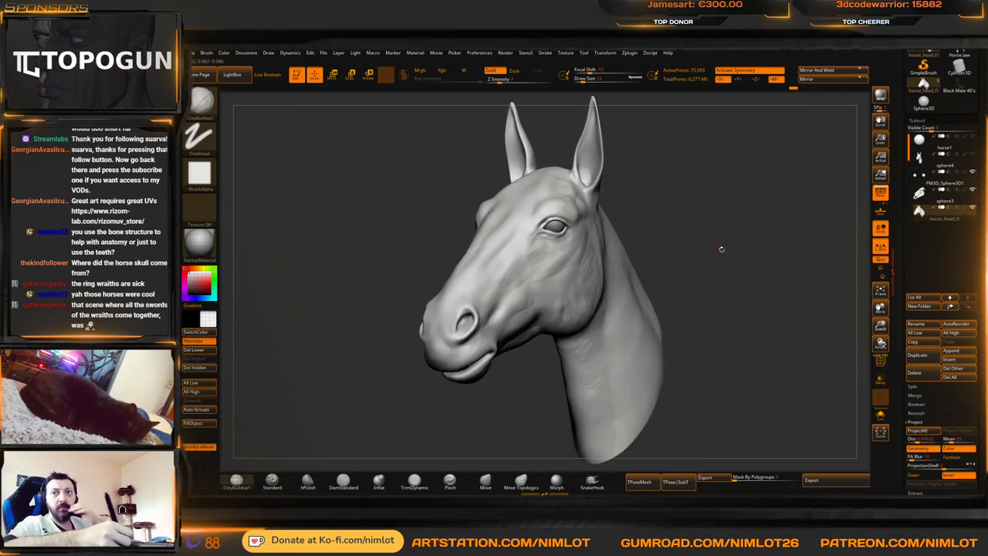
Build up the muscle behind the cheek and around the ear base with the ClayBuildup brush
{"action": "mouse_move", "coordinate": [756, 204]}
{"action": "left_mouse_down"}
{"action": "mouse_move", "coordinate": [733, 232]}
{"action": "mouse_move", "coordinate": [745, 236]}
{"action": "mouse_move", "coordinate": [765, 216]}
{"action": "mouse_move", "coordinate": [754, 210]}
{"action": "left_mouse_up"}
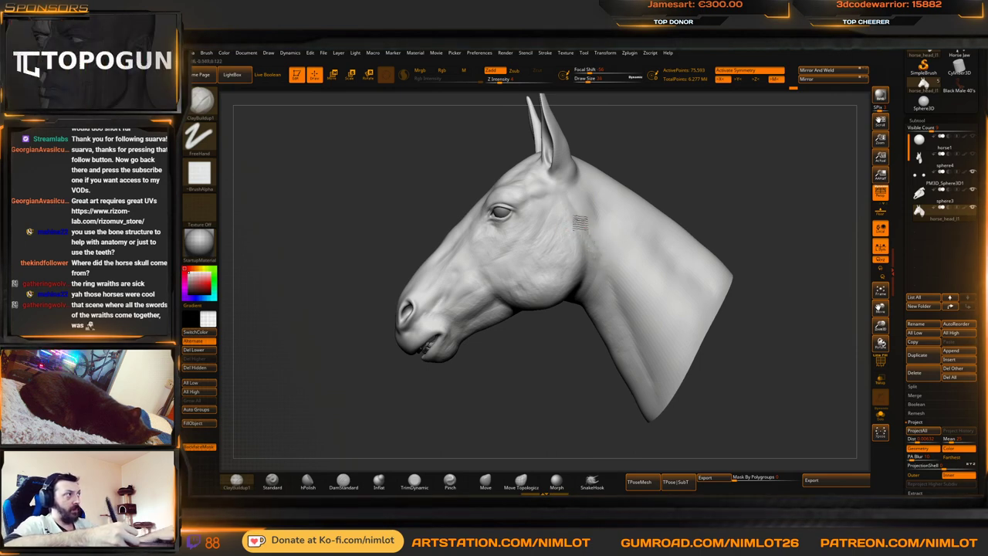
{"action": "mouse_move", "coordinate": [581, 223]}
{"action": "left_mouse_down"}
{"action": "mouse_move", "coordinate": [613, 289]}
{"action": "mouse_move", "coordinate": [597, 257]}
{"action": "mouse_move", "coordinate": [593, 286]}
{"action": "left_mouse_up"}
{"action": "mouse_move", "coordinate": [705, 133]}
{"action": "left_mouse_down", "text": "alt"}
{"action": "mouse_move", "coordinate": [706, 179]}
{"action": "mouse_move", "coordinate": [591, 216]}
{"action": "left_mouse_up", "text": "alt"}
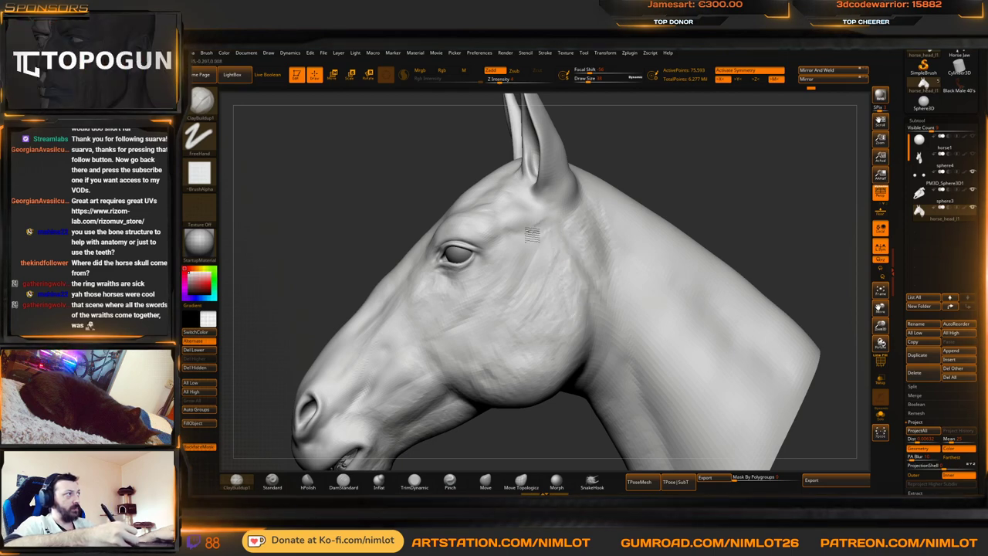
{"action": "left_click_drag", "start_coordinate": [691, 172], "coordinate": [593, 209]}
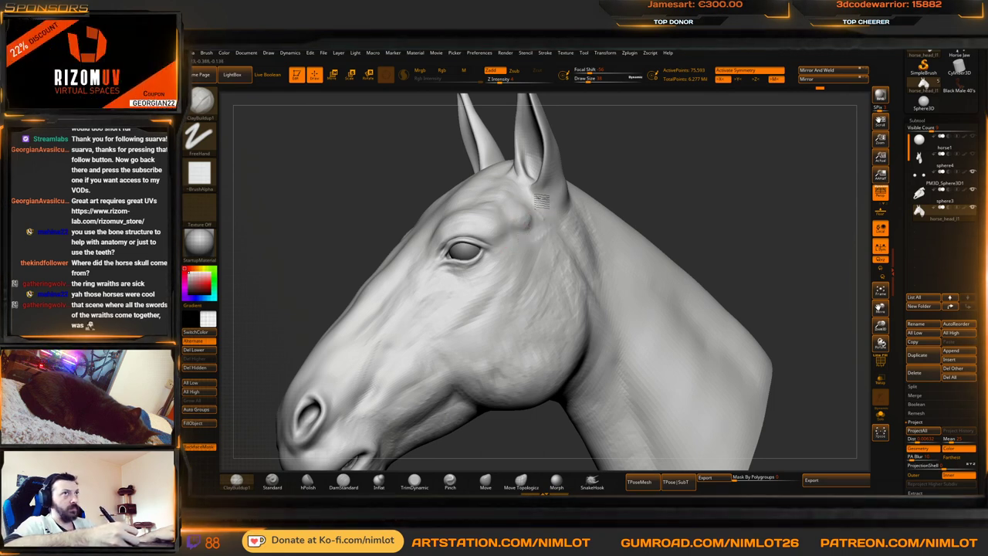
{"action": "mouse_move", "coordinate": [691, 161]}
{"action": "left_mouse_down", "text": "alt"}
{"action": "mouse_move", "coordinate": [677, 206]}
{"action": "mouse_move", "coordinate": [695, 188]}
{"action": "mouse_move", "coordinate": [669, 191]}
{"action": "left_mouse_up", "text": "alt"}
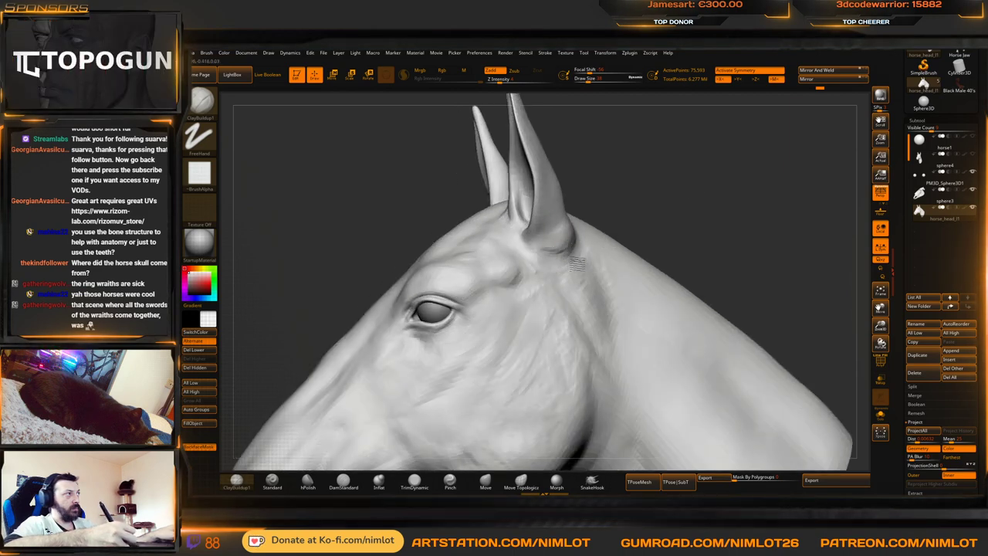
{"action": "mouse_move", "coordinate": [590, 235]}
{"action": "right_mouse_down"}
{"action": "mouse_move", "coordinate": [582, 229]}
{"action": "mouse_move", "coordinate": [580, 240]}
{"action": "right_mouse_up"}
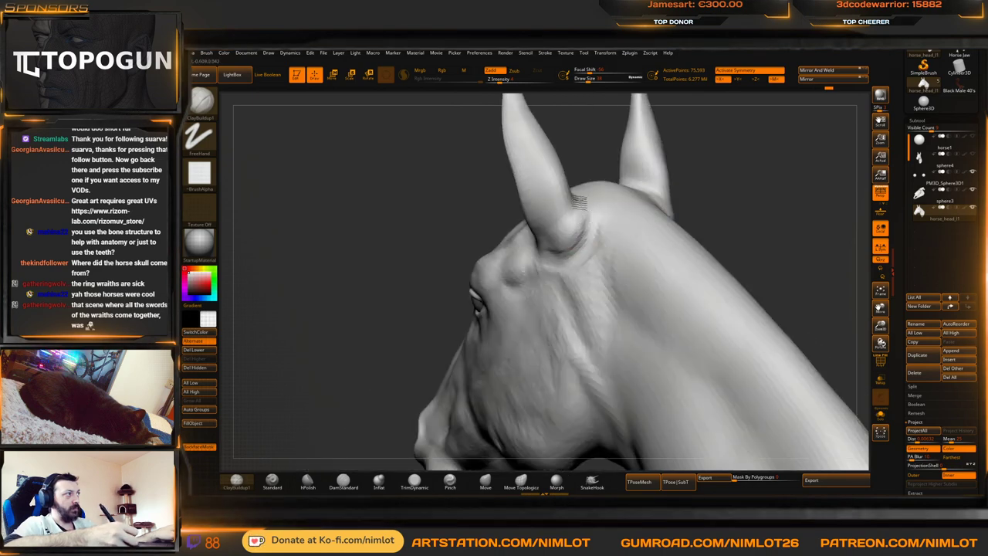
{"action": "left_click_drag", "start_coordinate": [764, 208], "coordinate": [772, 211], "text": "shift"}
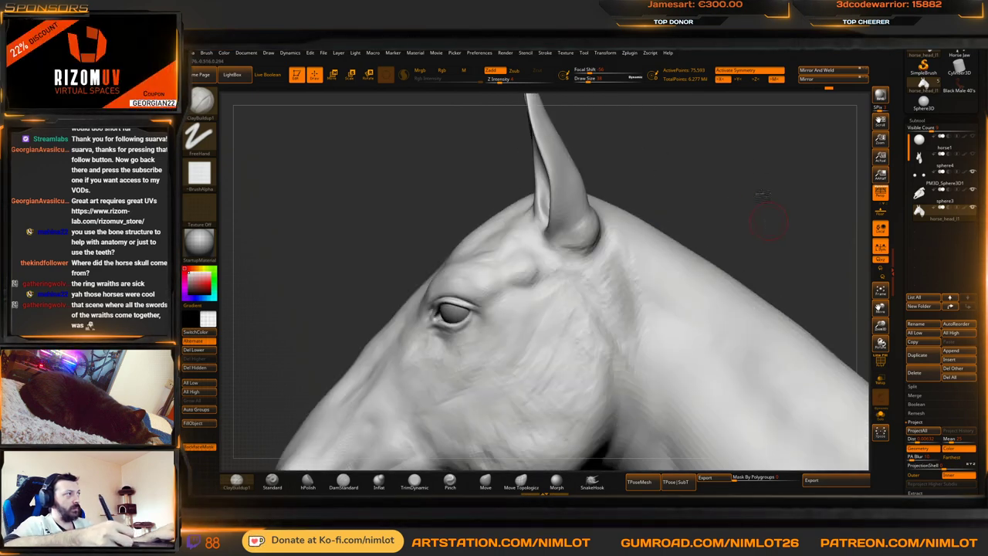
Refine the side of the nose and the muzzle around the nostril with the ClayBuildup brush
{"action": "key", "text": "f"}
{"action": "left_click_drag", "start_coordinate": [663, 204], "coordinate": [738, 170]}
{"action": "right_click_drag", "start_coordinate": [737, 170], "coordinate": [561, 220]}
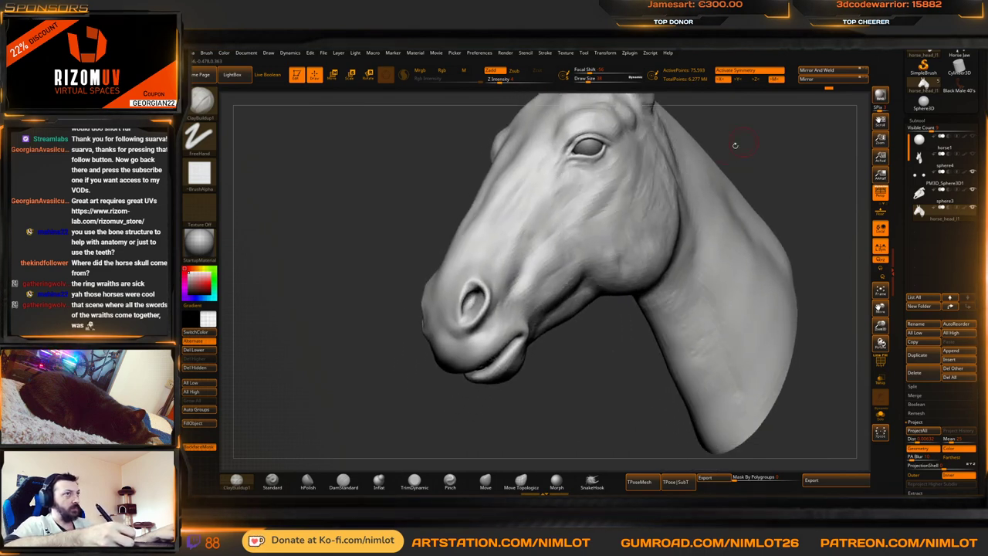
{"action": "right_click_drag", "start_coordinate": [485, 244], "coordinate": [513, 212]}
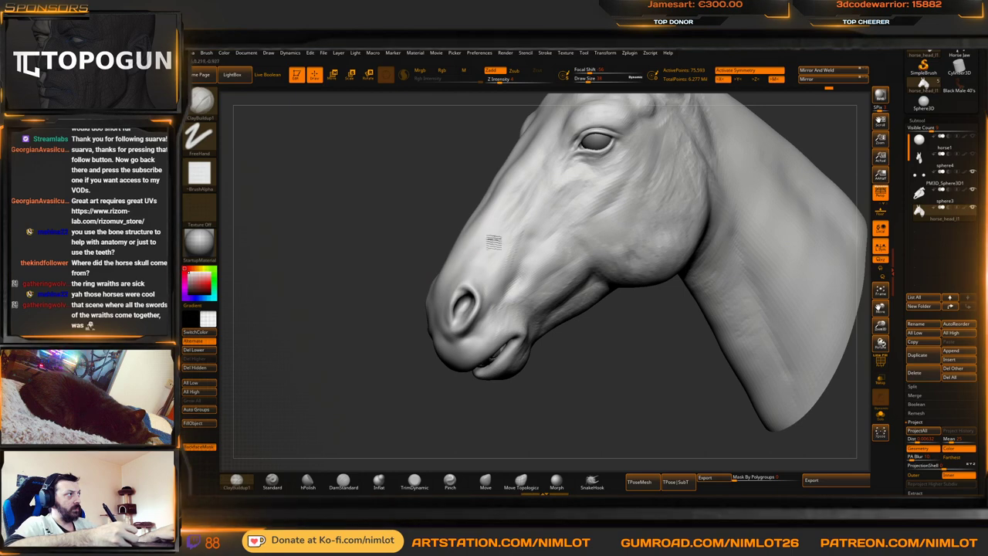
{"action": "right_click_drag", "start_coordinate": [379, 280], "coordinate": [502, 218]}
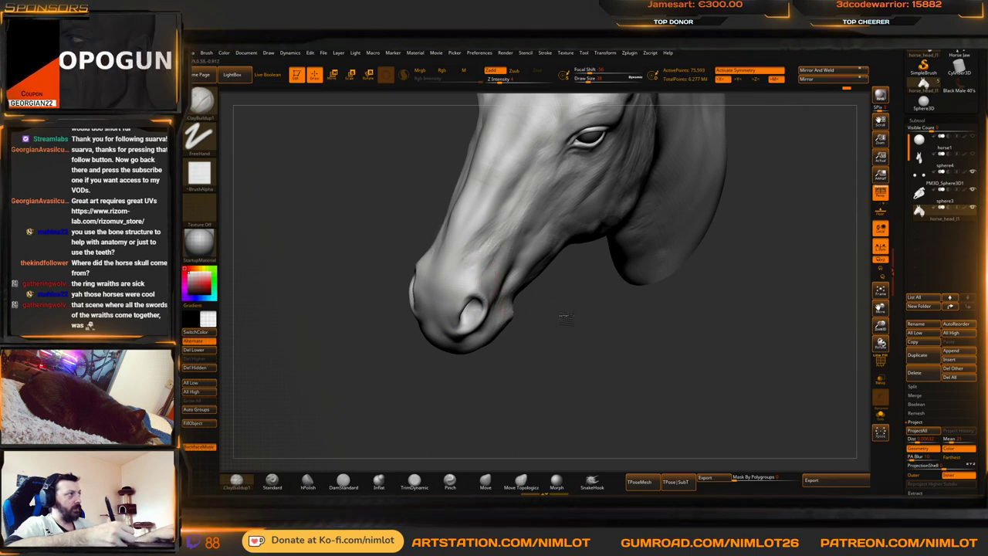
{"action": "right_click_drag", "start_coordinate": [496, 254], "coordinate": [472, 235]}
{"action": "mouse_move", "coordinate": [408, 375]}
{"action": "right_mouse_down"}
{"action": "mouse_move", "coordinate": [410, 300]}
{"action": "mouse_move", "coordinate": [455, 270]}
{"action": "right_mouse_up"}
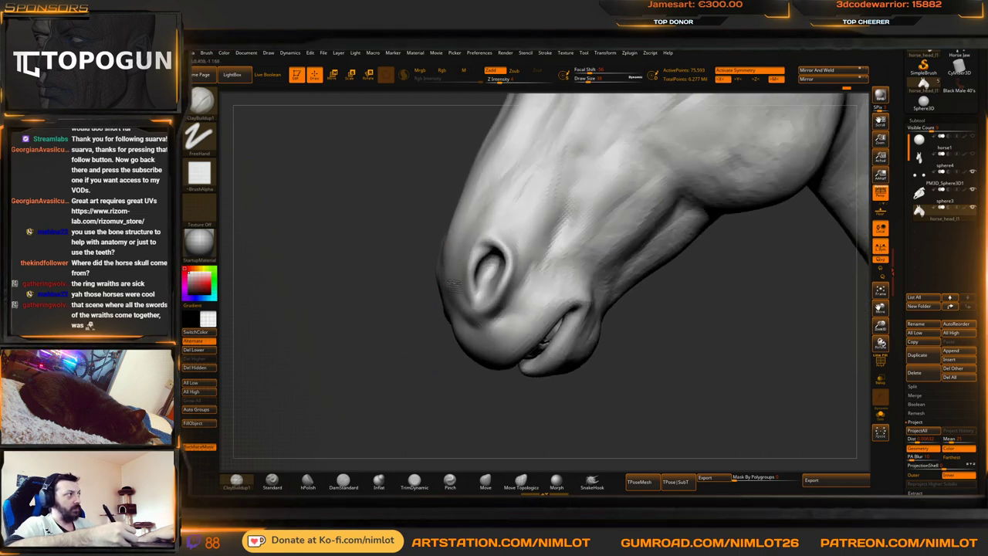
{"action": "right_click_drag", "start_coordinate": [438, 381], "coordinate": [460, 357]}
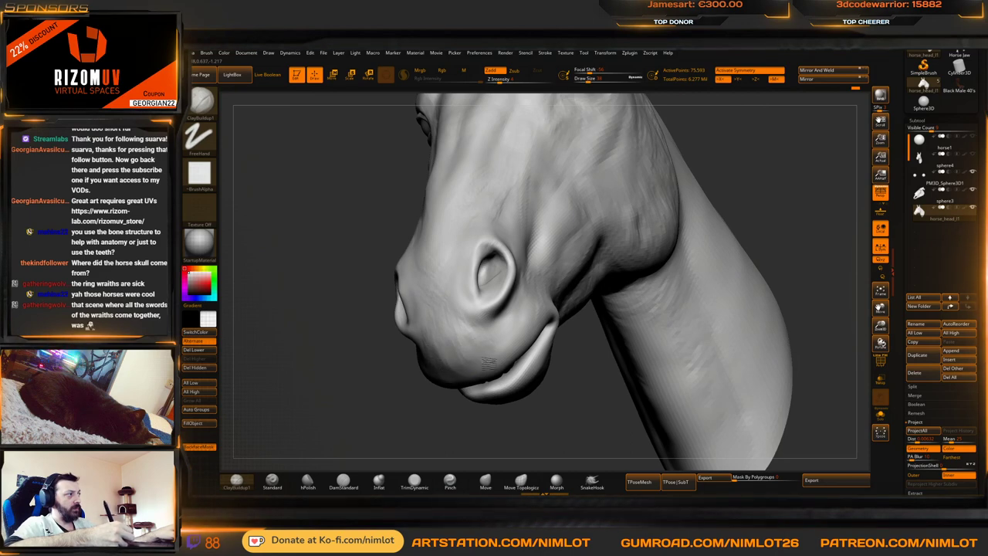
Sculpt the lips, mouth corner and chin with a smaller ClayBuildup brush
{"action": "right_click_drag", "start_coordinate": [530, 326], "coordinate": [497, 331]}
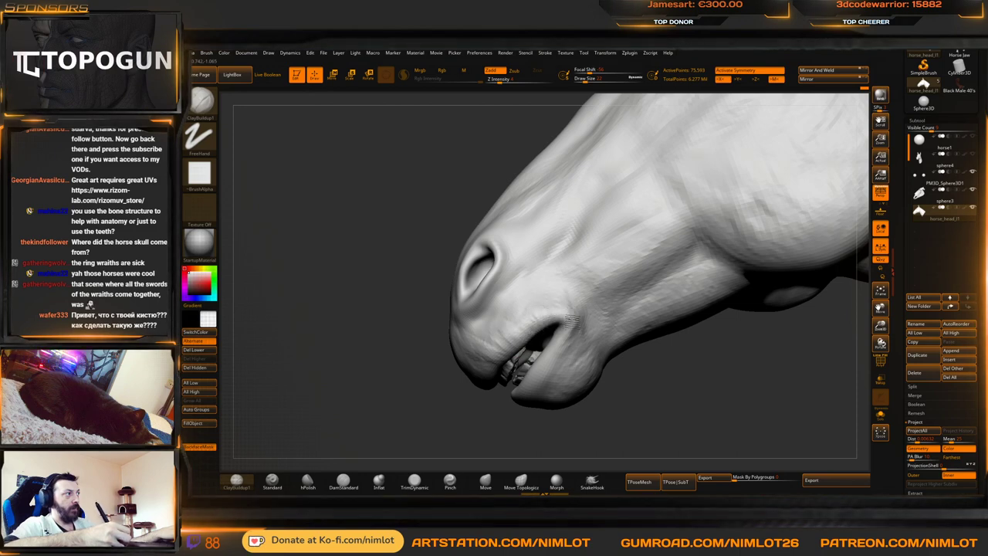
{"action": "left_click_drag", "start_coordinate": [562, 442], "coordinate": [515, 373]}
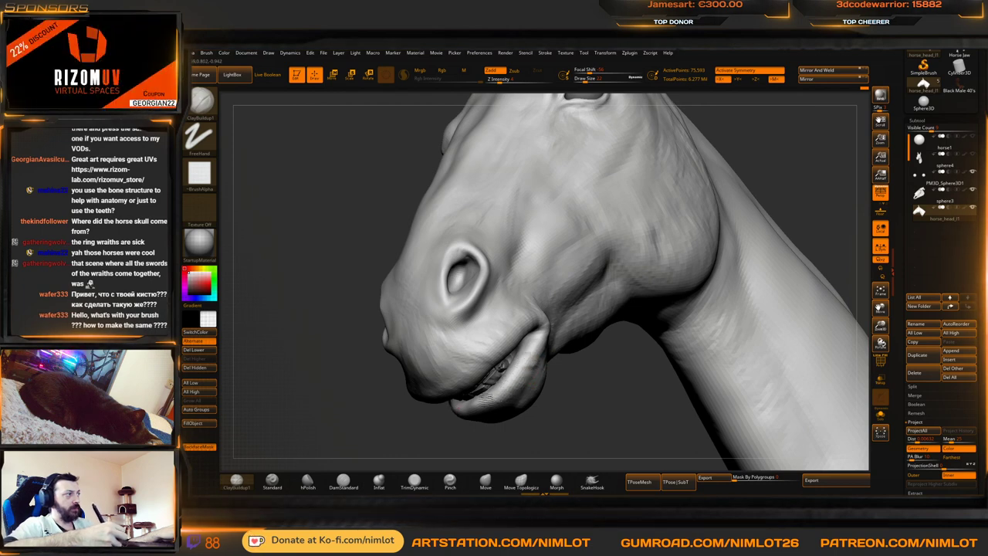
{"action": "left_click_drag", "start_coordinate": [518, 383], "coordinate": [532, 308]}
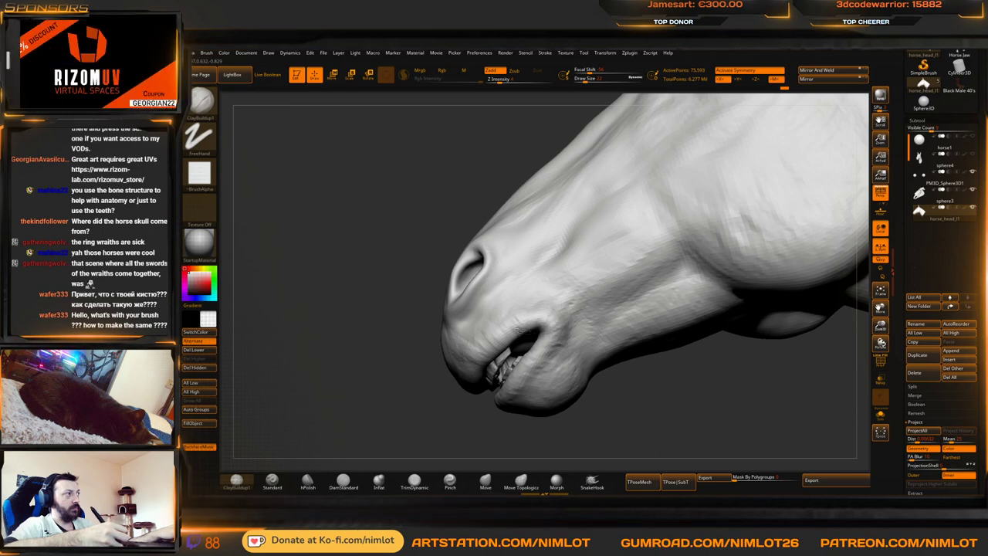
{"action": "left_click_drag", "start_coordinate": [618, 402], "coordinate": [594, 396], "text": "alt"}
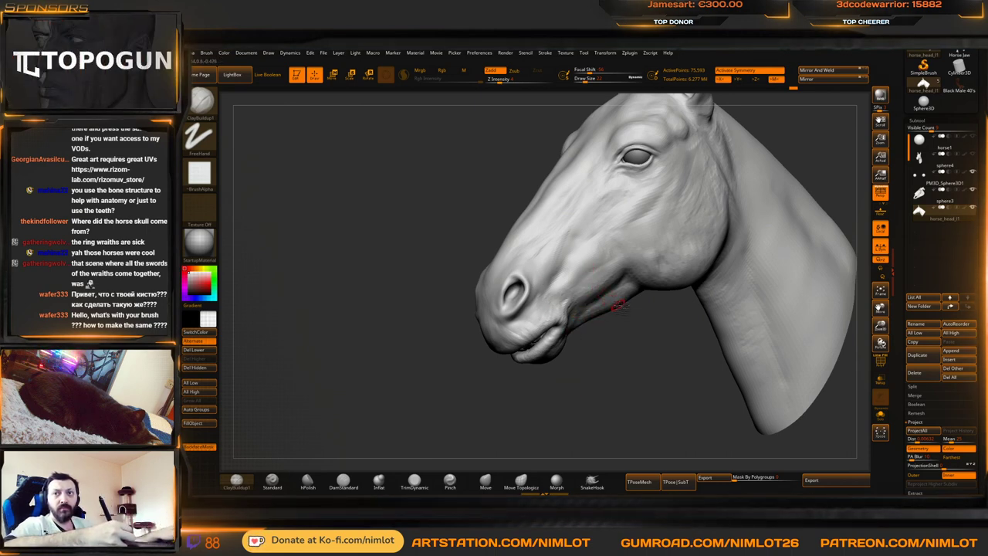
{"action": "left_click_drag", "start_coordinate": [578, 373], "coordinate": [642, 379]}
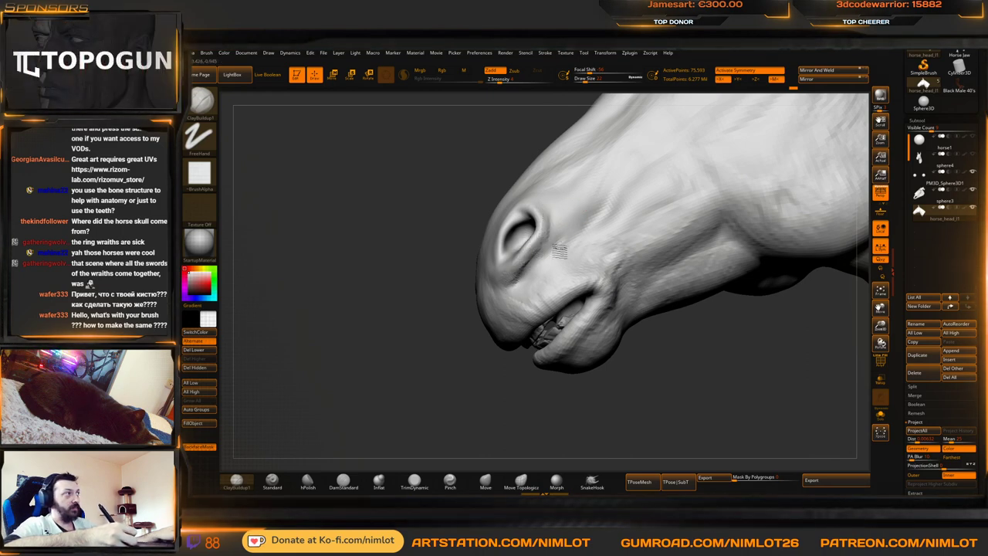
Define the nostril rim and the fold below it with a small ClayBuildup brush
{"action": "left_click_drag", "start_coordinate": [517, 364], "coordinate": [498, 271]}
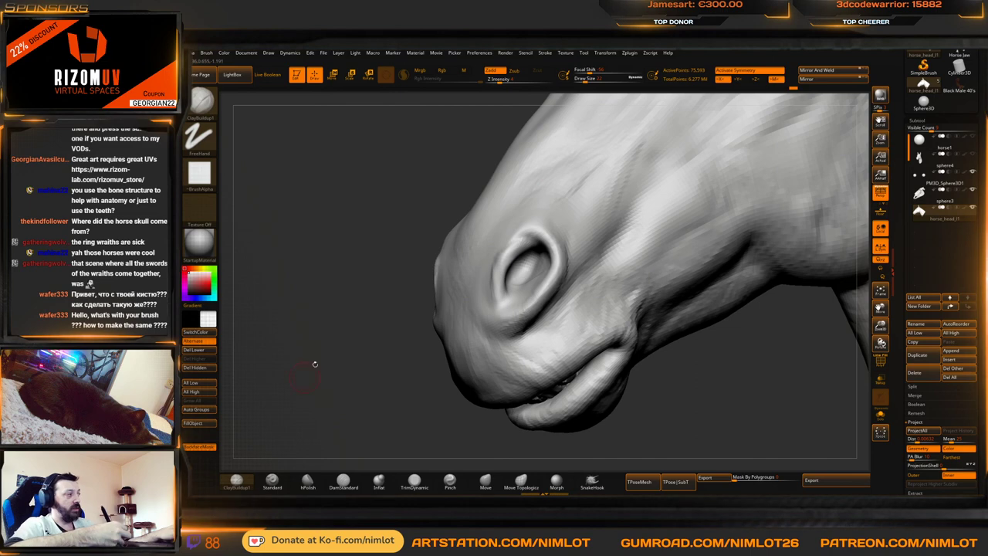
{"action": "left_click_drag", "start_coordinate": [426, 316], "coordinate": [414, 325]}
{"action": "left_click_drag", "start_coordinate": [500, 290], "coordinate": [495, 279]}
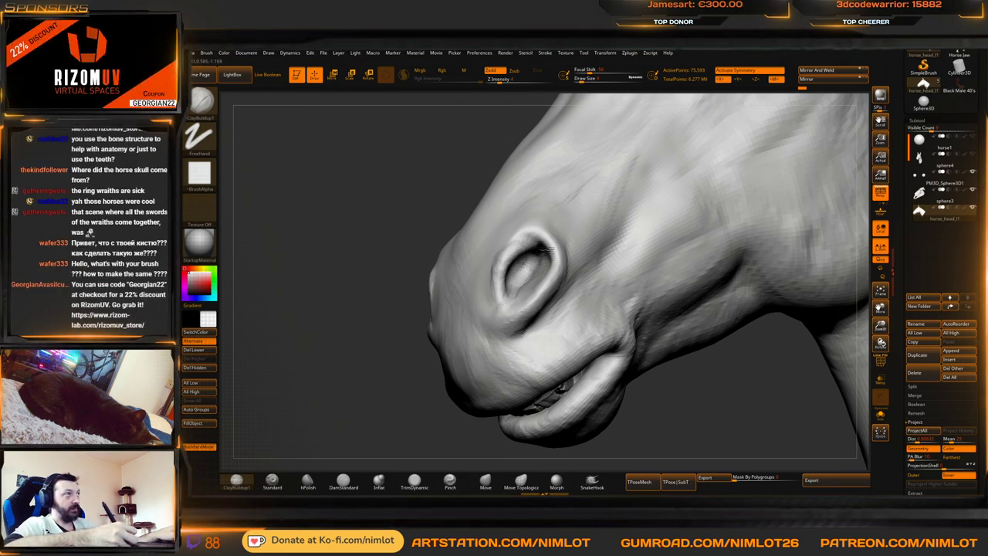
{"action": "right_click_drag", "start_coordinate": [586, 320], "coordinate": [629, 324]}
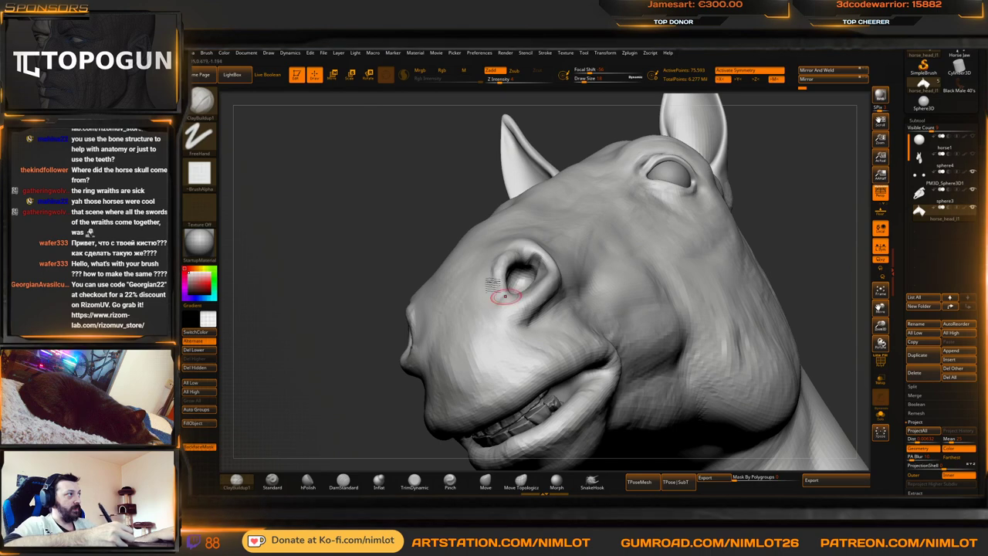
{"action": "right_click_drag", "start_coordinate": [502, 269], "coordinate": [529, 266]}
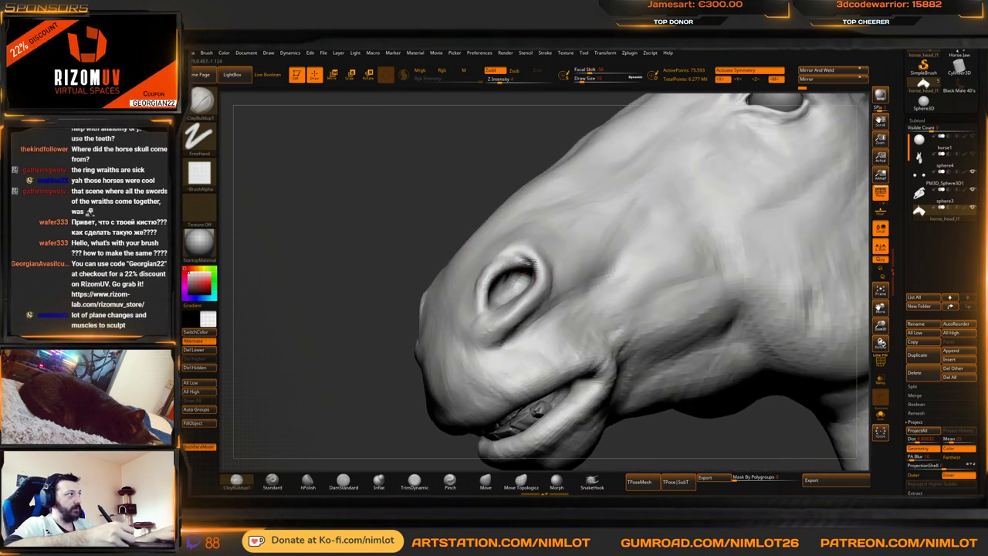
Sculpt the inner nostril edges and the front of the muzzle between them with the ClayBuildup brush
{"action": "right_click_drag", "start_coordinate": [381, 335], "coordinate": [448, 299]}
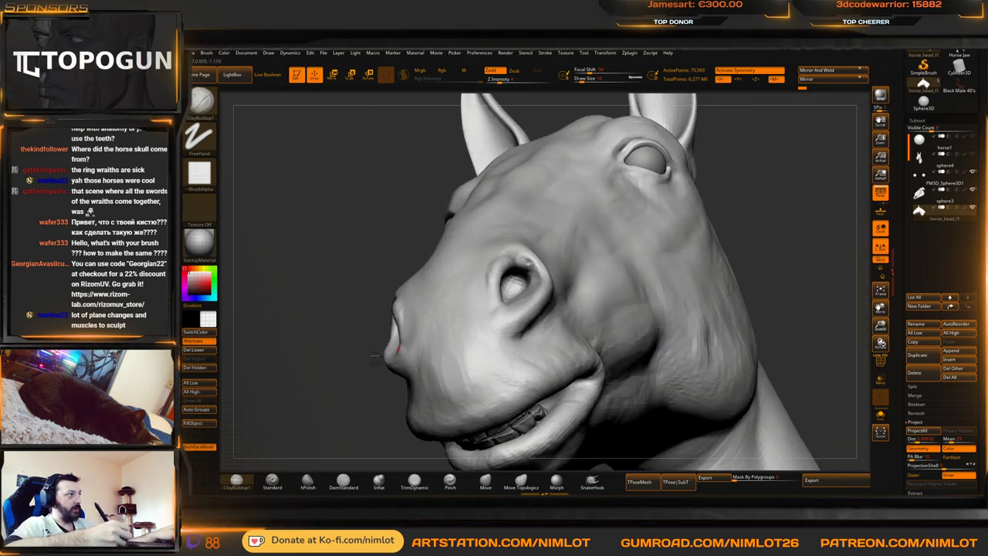
{"action": "right_click_drag", "start_coordinate": [498, 308], "coordinate": [586, 340]}
{"action": "right_click_drag", "start_coordinate": [358, 397], "coordinate": [554, 296]}
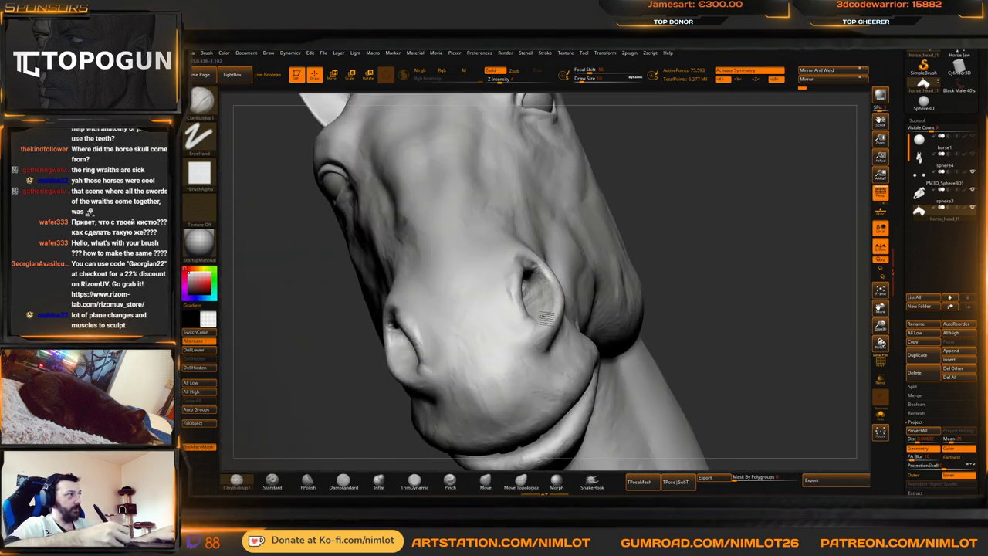
{"action": "right_click_drag", "start_coordinate": [550, 295], "coordinate": [569, 290]}
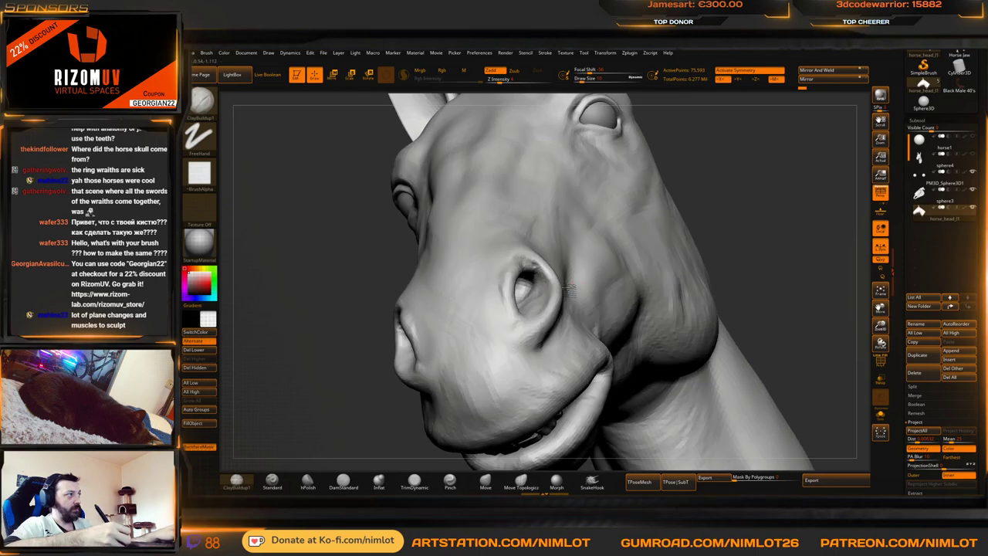
{"action": "mouse_move", "coordinate": [686, 267]}
{"action": "right_mouse_down"}
{"action": "mouse_move", "coordinate": [786, 270]}
{"action": "mouse_move", "coordinate": [787, 320]}
{"action": "right_mouse_up"}
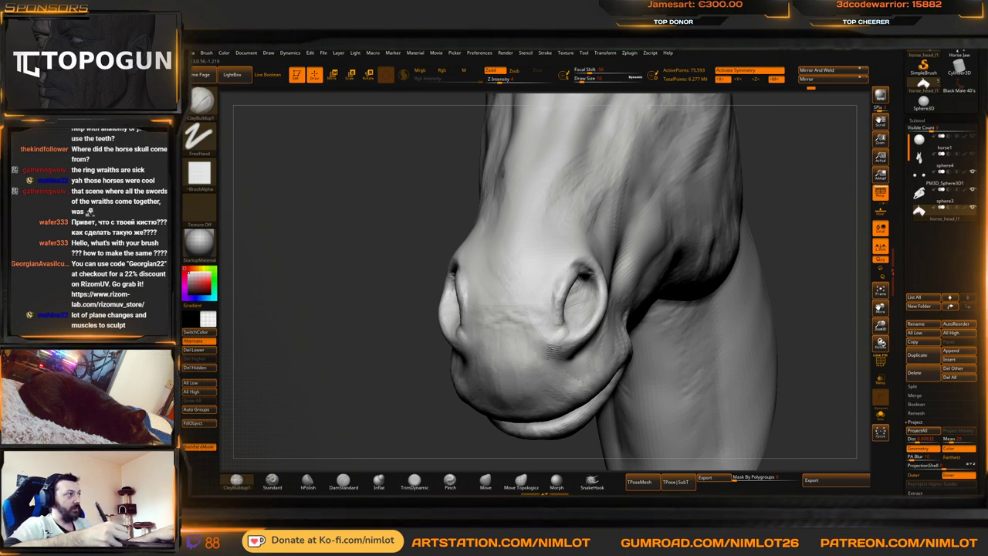
{"action": "mouse_move", "coordinate": [398, 432]}
{"action": "left_mouse_down"}
{"action": "mouse_move", "coordinate": [417, 386]}
{"action": "mouse_move", "coordinate": [525, 346]}
{"action": "left_mouse_up"}
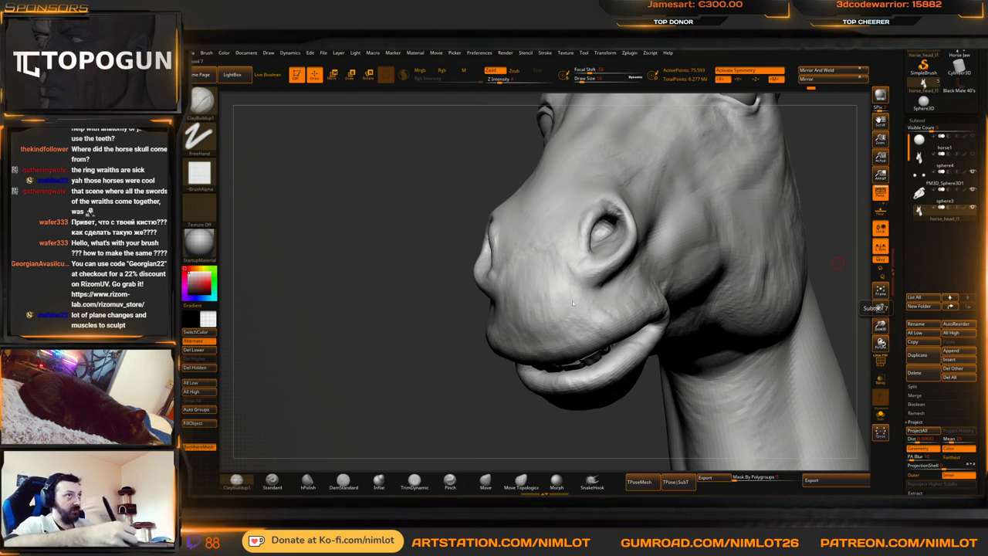
{"action": "left_click_drag", "start_coordinate": [436, 373], "coordinate": [768, 252]}
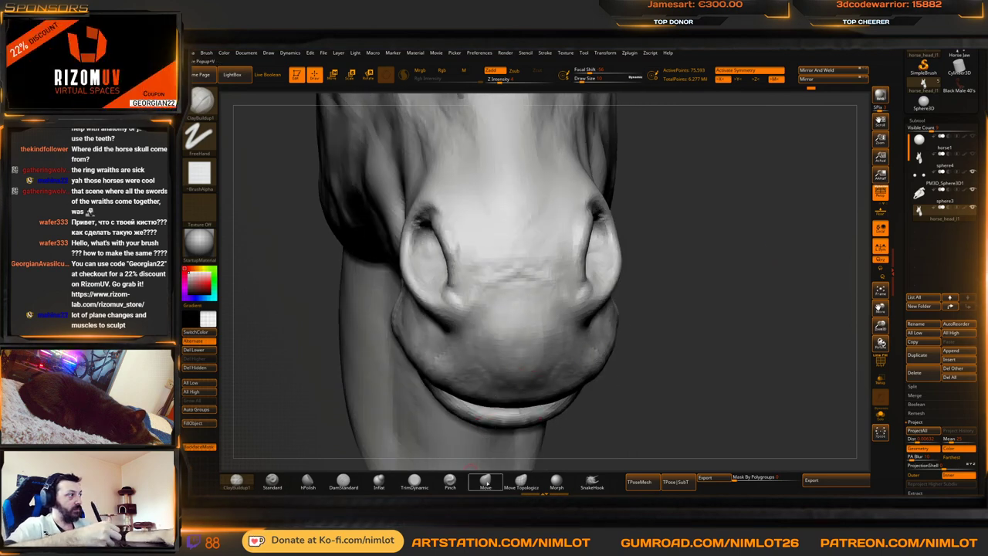
Reshape the inner and upper rims of the nostrils with an enlarged Move Topological brush
{"action": "left_click", "coordinate": [521, 481]}
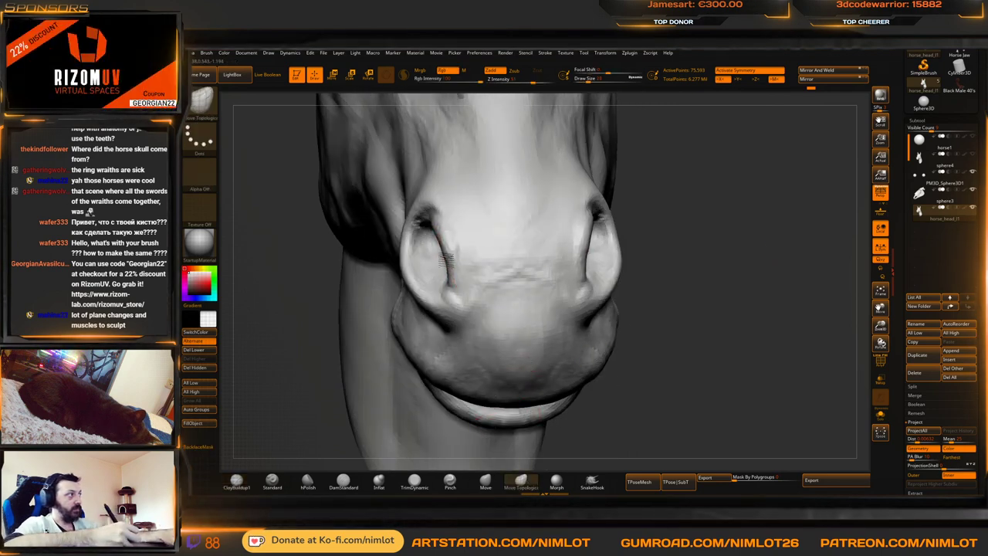
{"action": "mouse_move", "coordinate": [447, 256]}
{"action": "left_mouse_down"}
{"action": "mouse_move", "coordinate": [433, 229]}
{"action": "mouse_move", "coordinate": [450, 247]}
{"action": "left_mouse_up"}
{"action": "key", "text": "bracketright"}
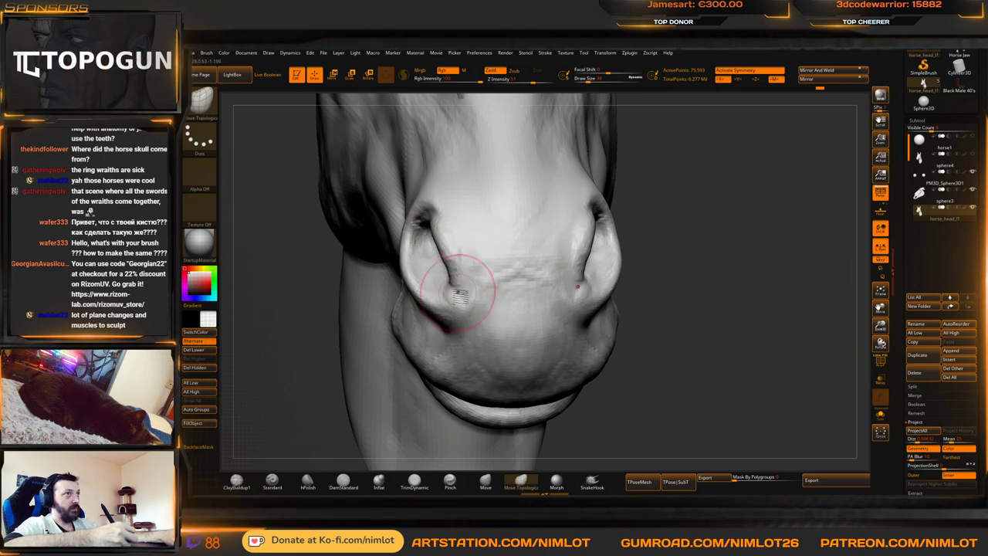
{"action": "key", "text": "bracketright"}
{"action": "left_click_drag", "start_coordinate": [694, 243], "coordinate": [552, 253]}
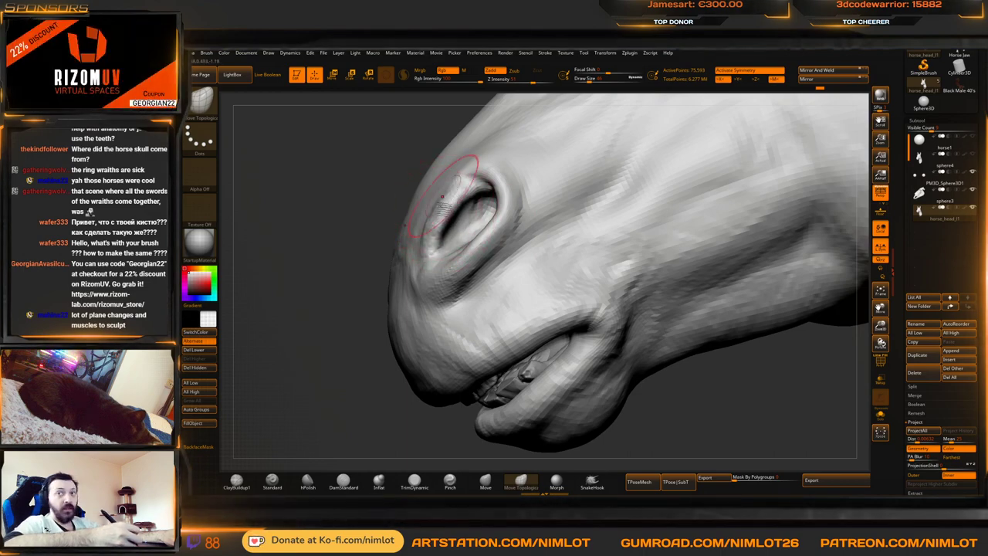
{"action": "mouse_move", "coordinate": [368, 198]}
{"action": "right_mouse_down"}
{"action": "mouse_move", "coordinate": [398, 237]}
{"action": "mouse_move", "coordinate": [467, 205]}
{"action": "right_mouse_up"}
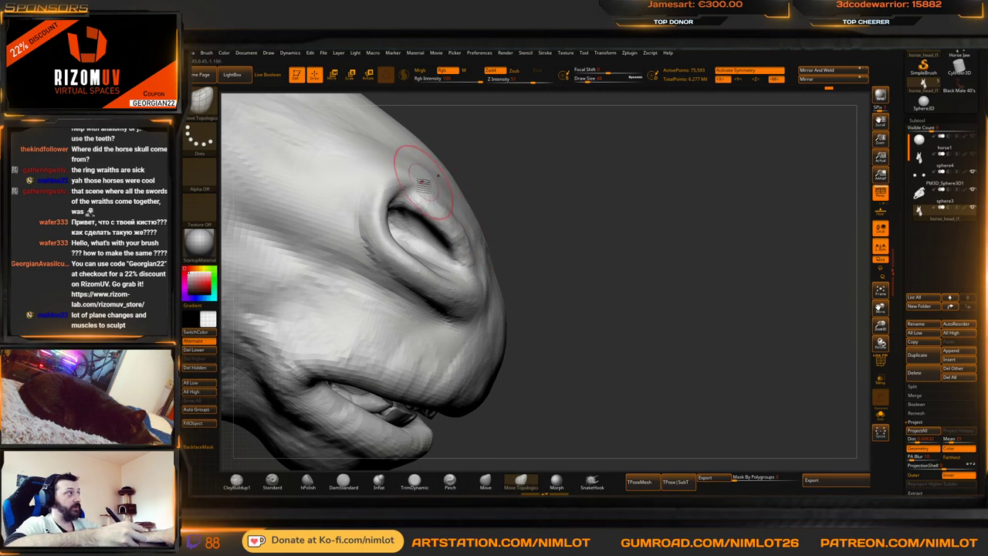
{"action": "right_click_drag", "start_coordinate": [417, 176], "coordinate": [525, 231]}
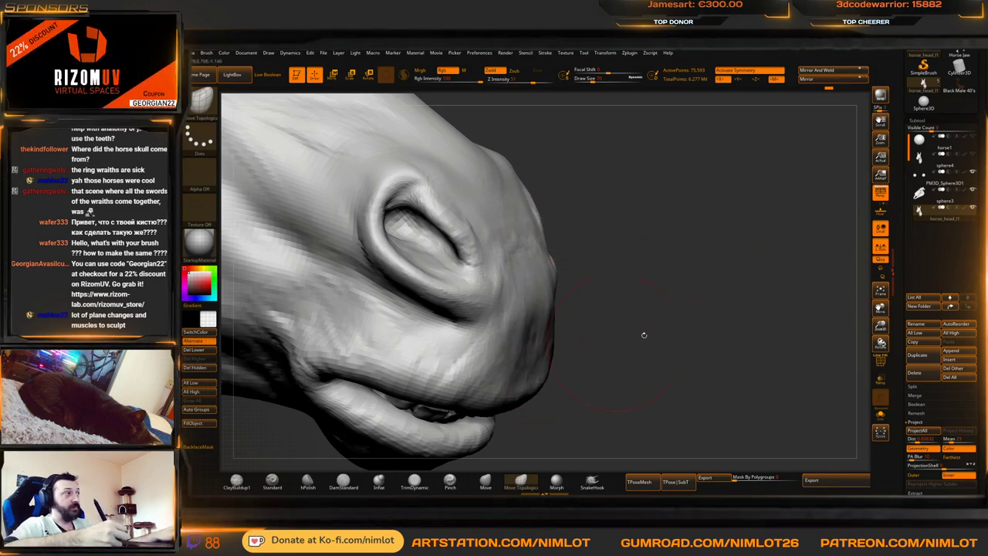
{"action": "mouse_move", "coordinate": [639, 335]}
{"action": "right_mouse_down"}
{"action": "mouse_move", "coordinate": [690, 335]}
{"action": "mouse_move", "coordinate": [675, 300]}
{"action": "mouse_move", "coordinate": [625, 304]}
{"action": "right_mouse_up"}
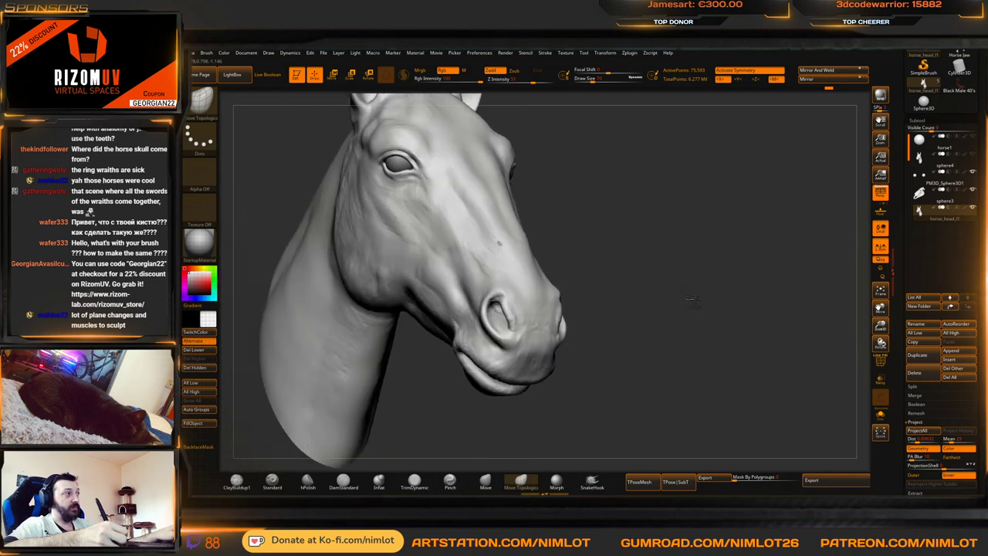
Reshape the mouth corner, lips and front contour of the muzzle with the Move Topological brush
{"action": "mouse_move", "coordinate": [699, 309]}
{"action": "right_mouse_down"}
{"action": "mouse_move", "coordinate": [563, 347]}
{"action": "mouse_move", "coordinate": [507, 399]}
{"action": "mouse_move", "coordinate": [495, 364]}
{"action": "mouse_move", "coordinate": [544, 346]}
{"action": "right_mouse_up"}
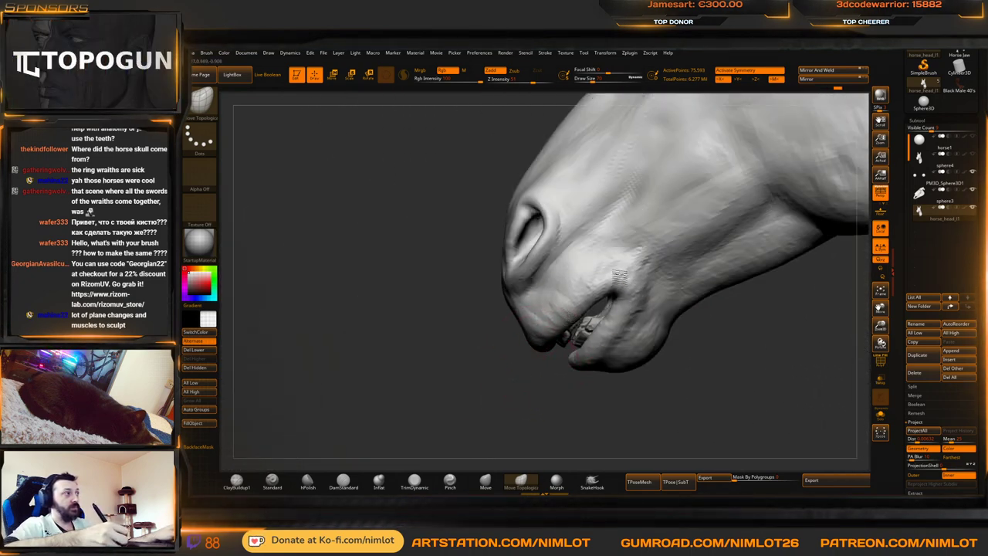
{"action": "left_click_drag", "start_coordinate": [615, 293], "coordinate": [618, 266]}
{"action": "right_click_drag", "start_coordinate": [716, 355], "coordinate": [711, 312], "text": "ctrl"}
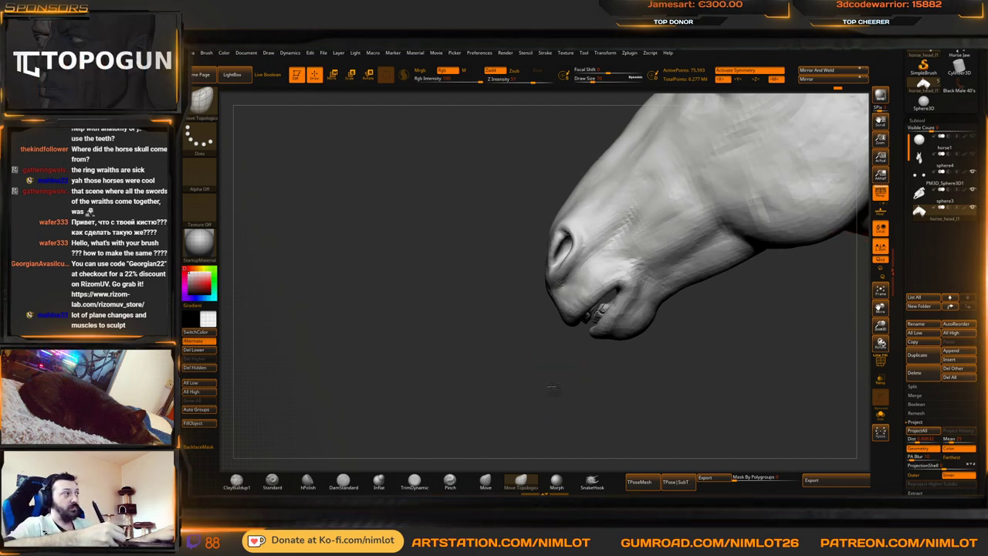
{"action": "mouse_move", "coordinate": [555, 310]}
{"action": "left_mouse_down"}
{"action": "mouse_move", "coordinate": [536, 332]}
{"action": "mouse_move", "coordinate": [518, 392]}
{"action": "mouse_move", "coordinate": [534, 290]}
{"action": "left_mouse_up"}
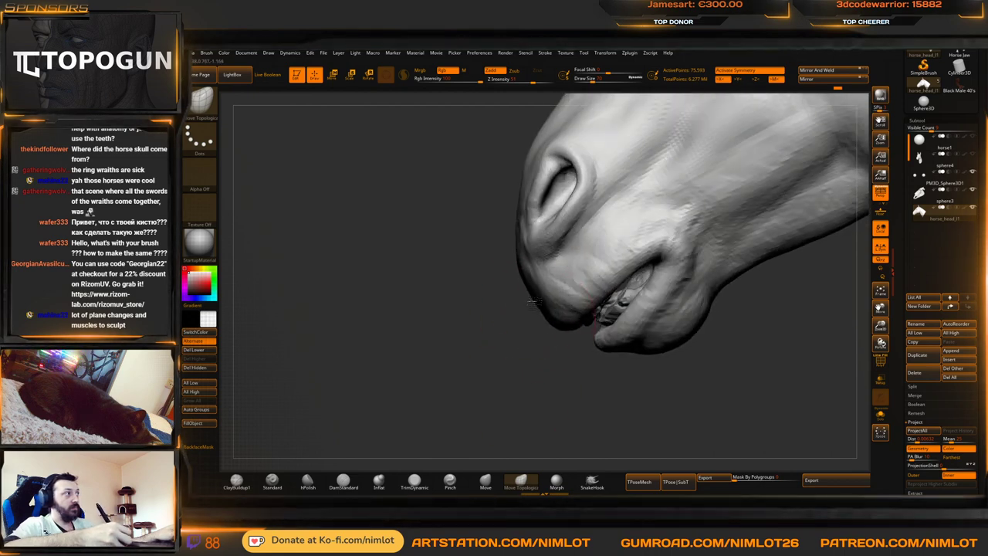
{"action": "left_click_drag", "start_coordinate": [525, 224], "coordinate": [521, 222]}
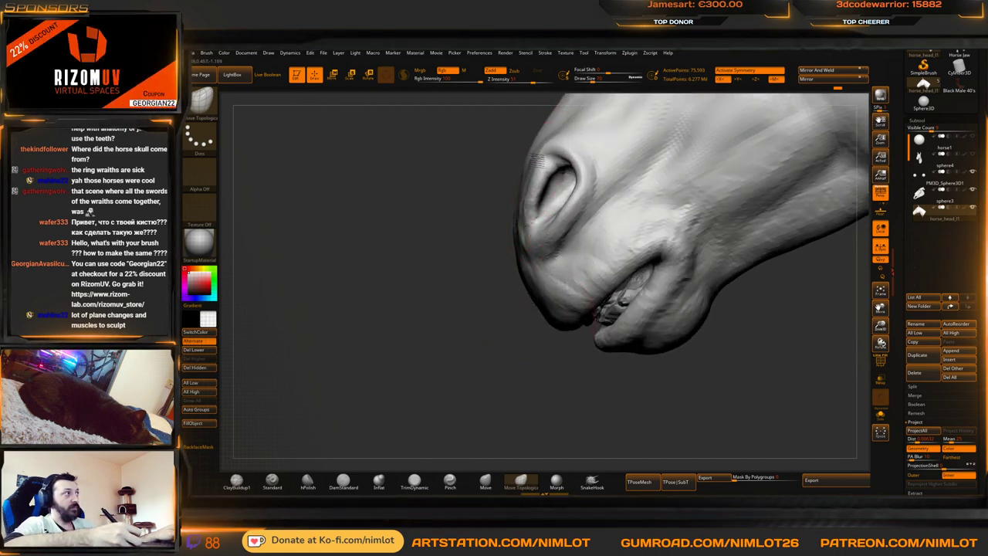
{"action": "right_click_drag", "start_coordinate": [484, 331], "coordinate": [524, 332]}
{"action": "left_click_drag", "start_coordinate": [584, 306], "coordinate": [565, 390]}
Examine the muzzle, nostrils, mouth and underside of the jaw from the front, side and below
{"action": "mouse_move", "coordinate": [564, 391]}
{"action": "right_mouse_down"}
{"action": "mouse_move", "coordinate": [578, 393]}
{"action": "mouse_move", "coordinate": [644, 316]}
{"action": "mouse_move", "coordinate": [754, 283]}
{"action": "mouse_move", "coordinate": [756, 269]}
{"action": "right_mouse_up"}
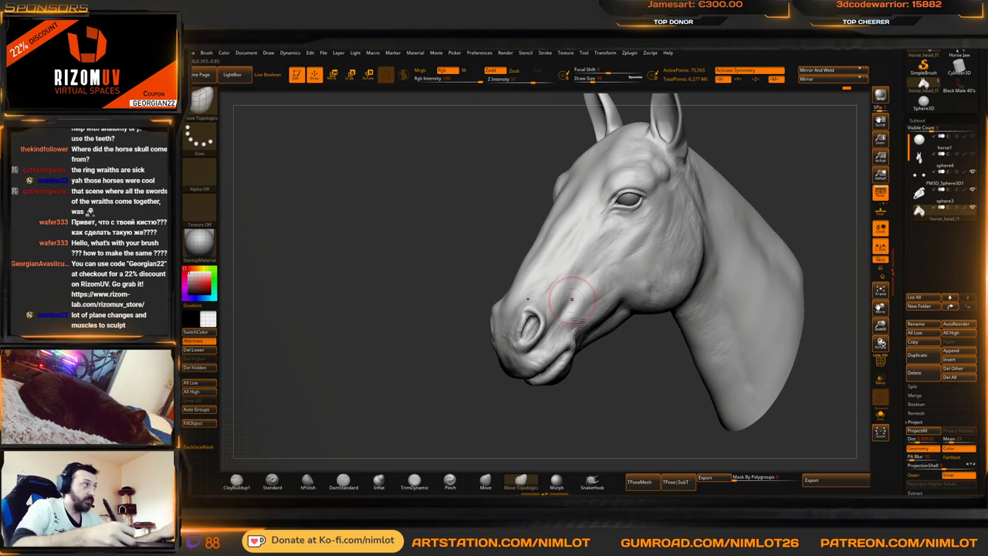
{"action": "mouse_move", "coordinate": [597, 424]}
{"action": "right_mouse_down"}
{"action": "mouse_move", "coordinate": [617, 396]}
{"action": "mouse_move", "coordinate": [611, 404]}
{"action": "mouse_move", "coordinate": [587, 282]}
{"action": "right_mouse_up"}
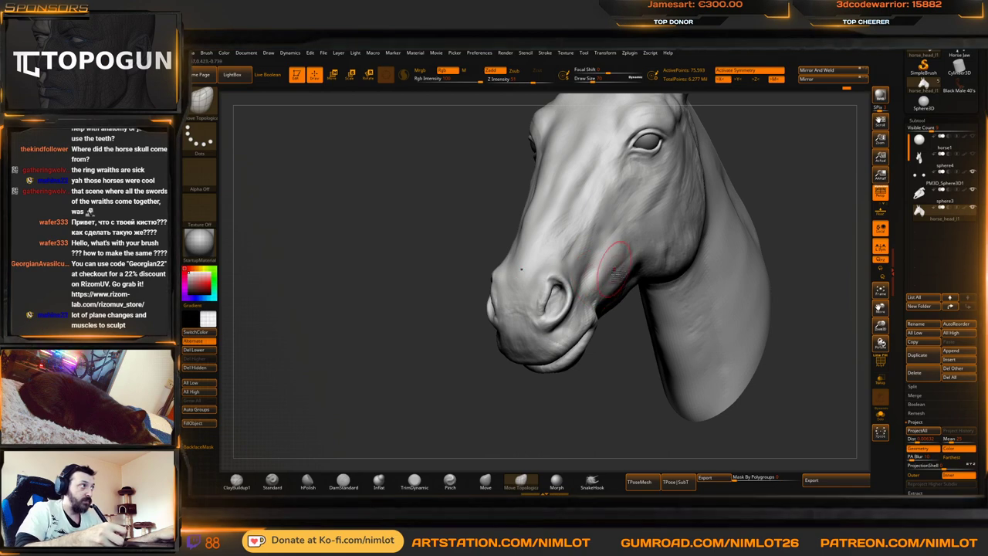
{"action": "right_click_drag", "start_coordinate": [614, 266], "coordinate": [621, 253]}
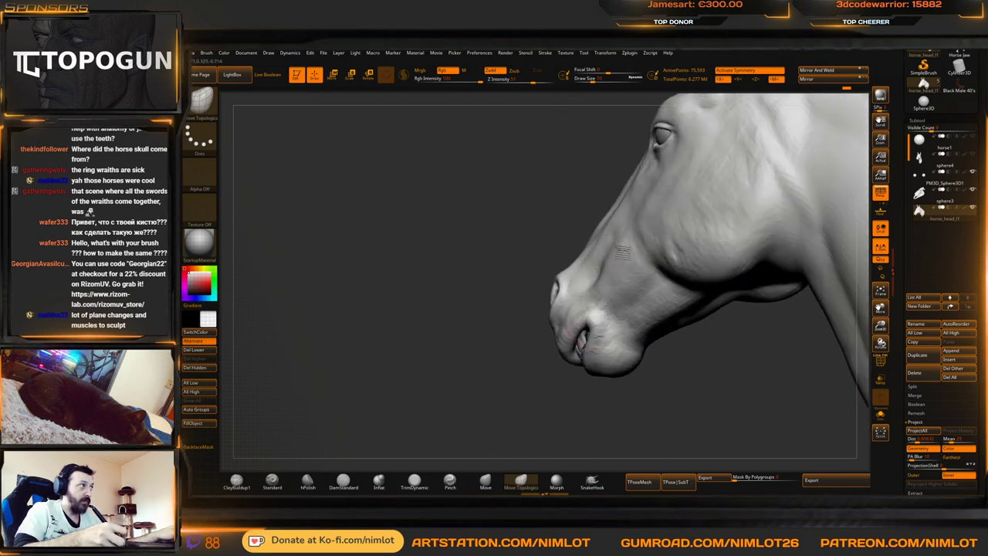
{"action": "right_click_drag", "start_coordinate": [556, 391], "coordinate": [680, 379]}
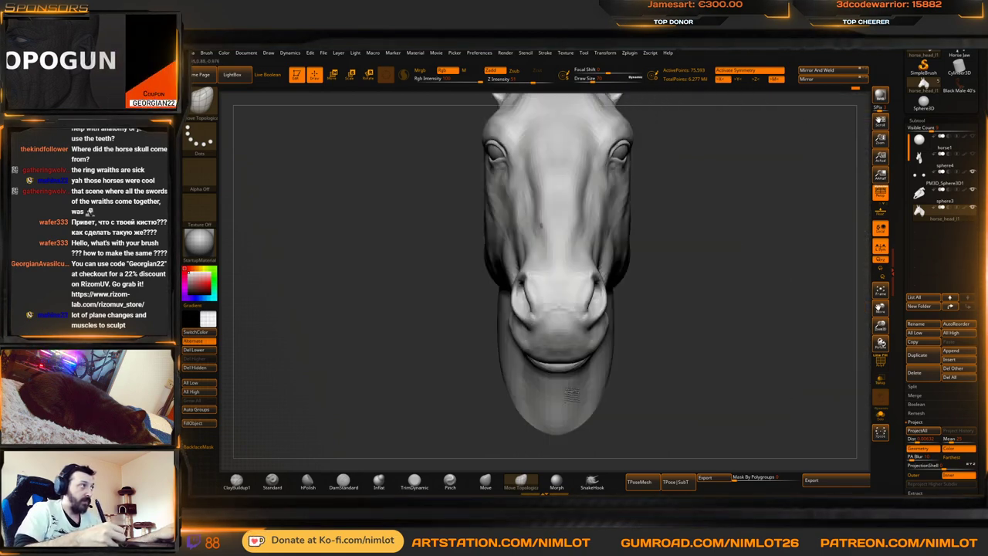
{"action": "mouse_move", "coordinate": [739, 308]}
{"action": "right_mouse_down", "text": "ctrl"}
{"action": "mouse_move", "coordinate": [728, 287]}
{"action": "mouse_move", "coordinate": [725, 377]}
{"action": "mouse_move", "coordinate": [706, 353]}
{"action": "right_mouse_up", "text": "ctrl"}
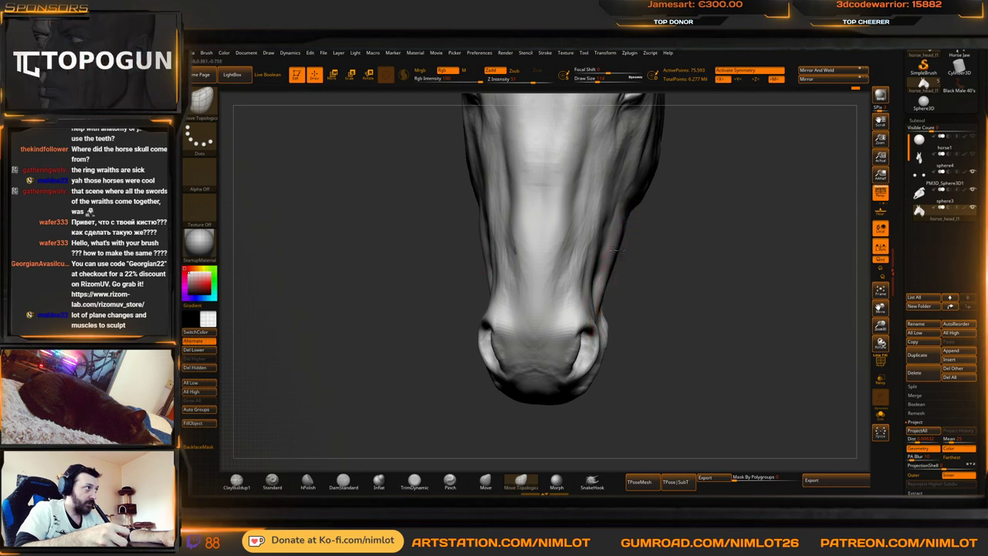
{"action": "left_click_drag", "start_coordinate": [703, 282], "coordinate": [700, 202]}
{"action": "right_click_drag", "start_coordinate": [630, 237], "coordinate": [635, 263]}
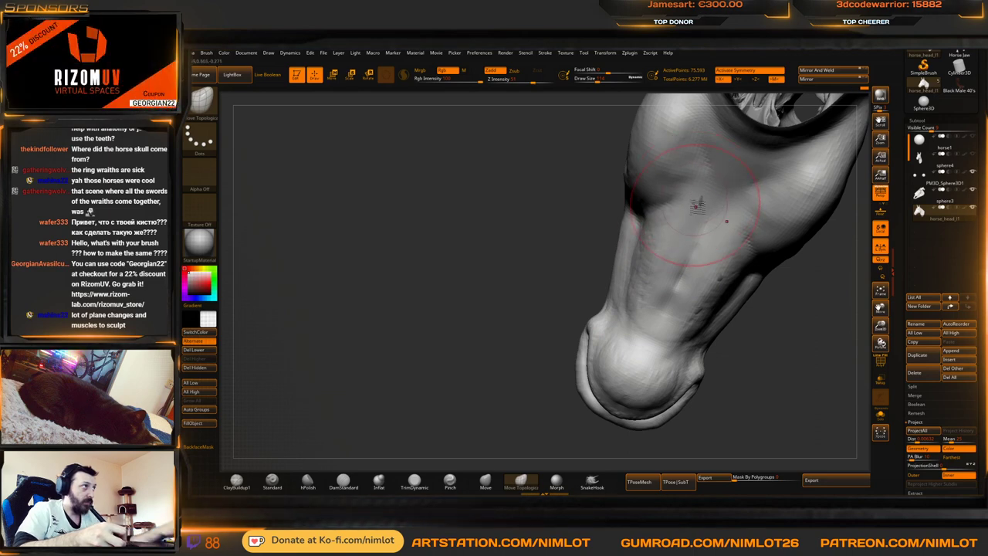
{"action": "right_click_drag", "start_coordinate": [702, 305], "coordinate": [719, 320]}
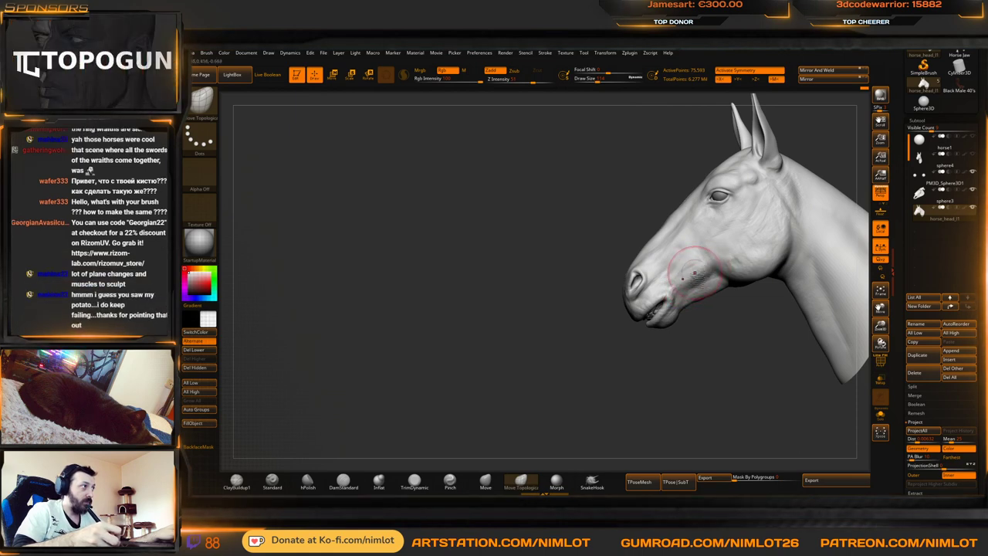
{"action": "right_click_drag", "start_coordinate": [670, 365], "coordinate": [659, 386]}
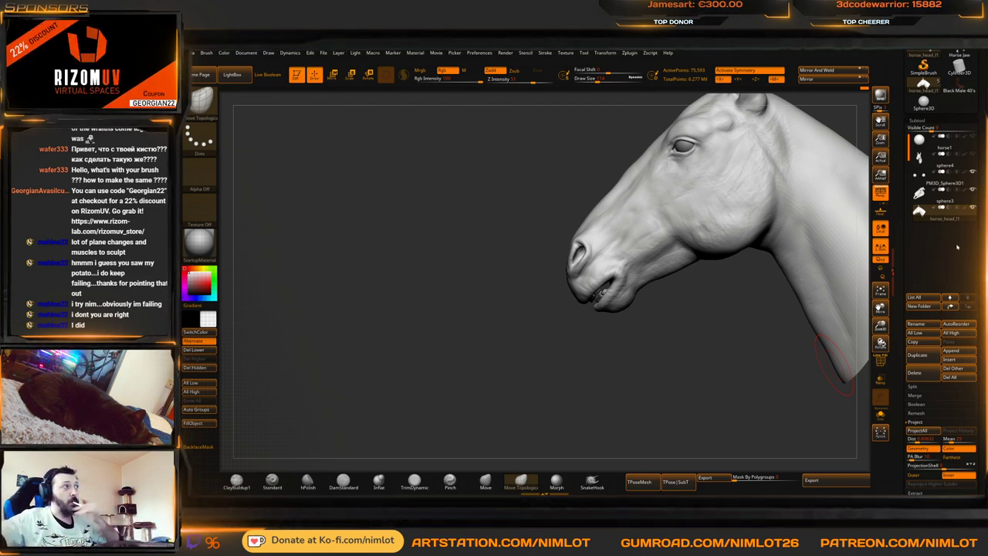
{"action": "left_click_drag", "start_coordinate": [690, 316], "coordinate": [803, 293]}
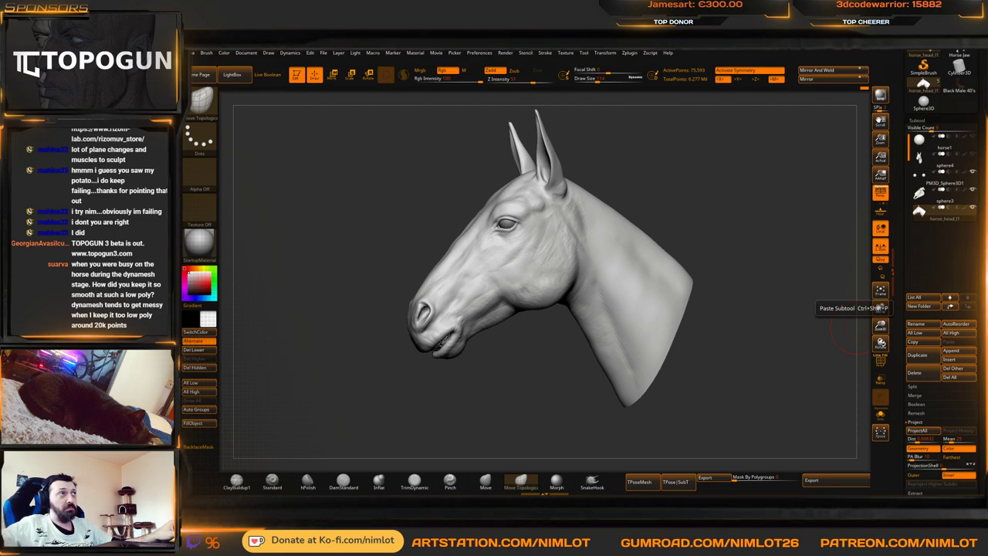
Activate the sphere4 subtool, drop it to its lowest subdivision level and isolate it in Solo mode
{"action": "left_click", "coordinate": [878, 308]}
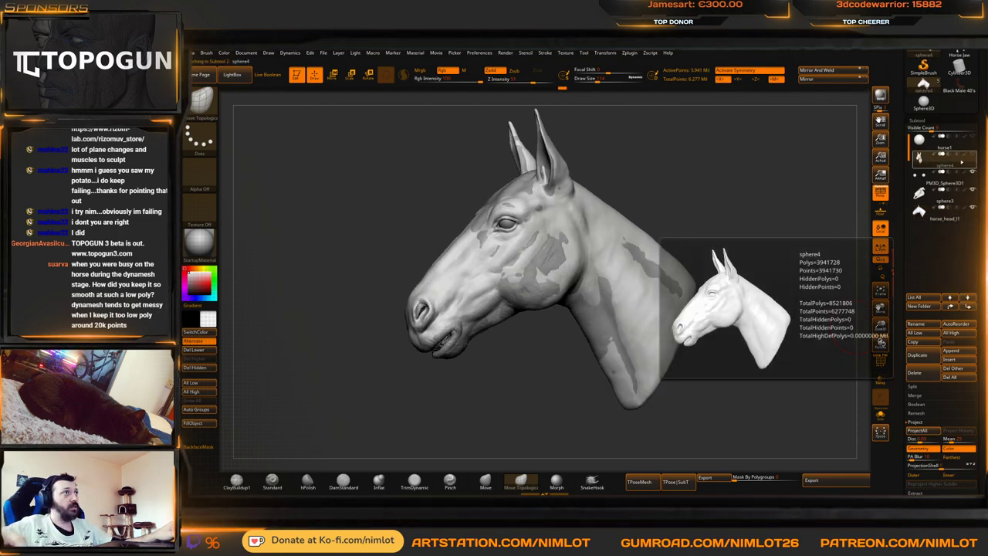
{"action": "left_click", "coordinate": [943, 151]}
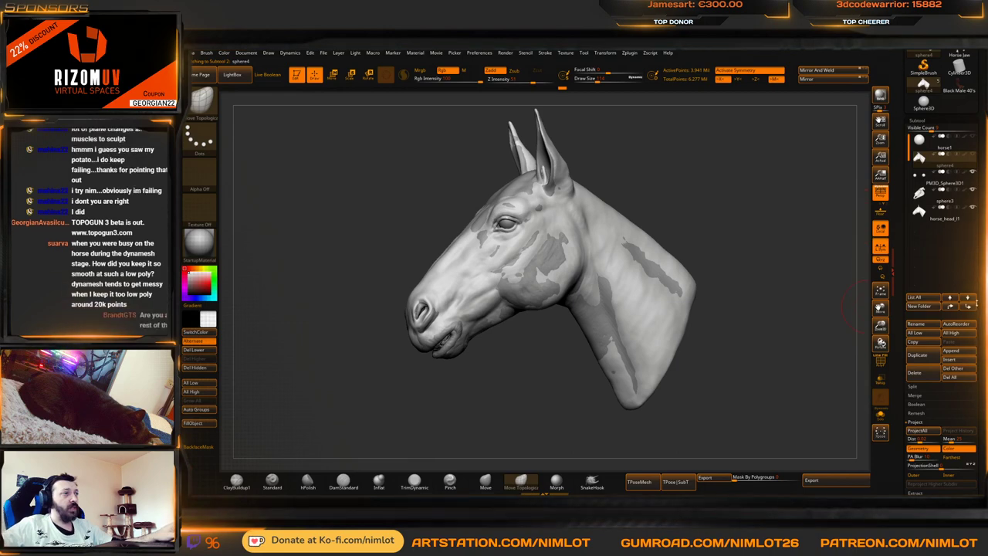
{"action": "scroll", "coordinate": [928, 357], "scroll_direction": "down", "scroll_amount": 4}
{"action": "left_click", "coordinate": [922, 361]}
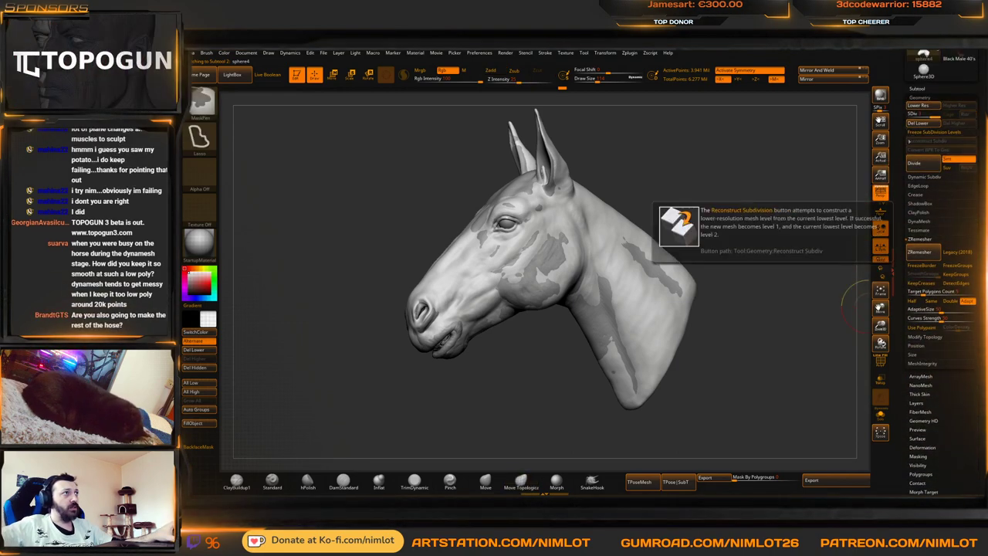
{"action": "key", "text": "shift+d"}
{"action": "left_click_drag", "start_coordinate": [762, 169], "coordinate": [785, 185], "text": "alt"}
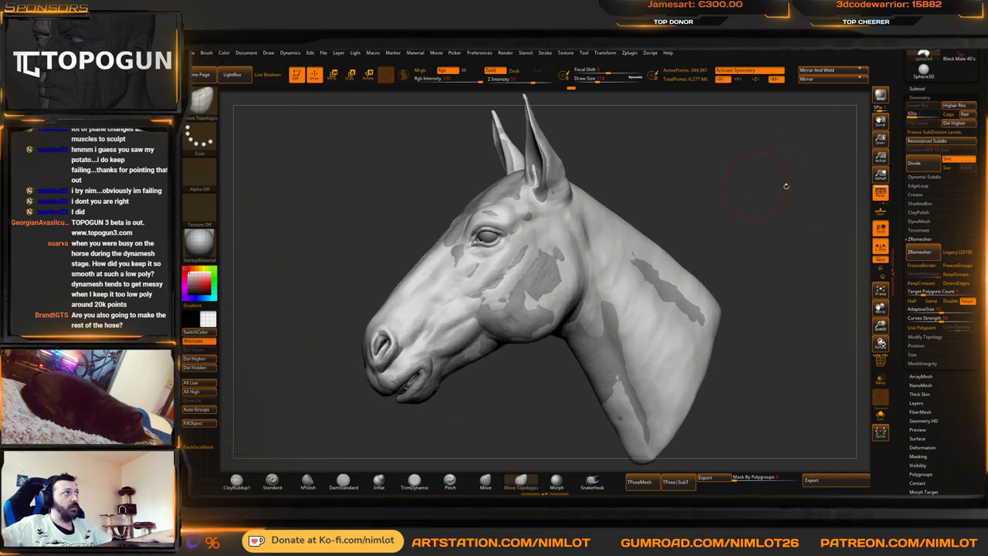
{"action": "scroll", "coordinate": [934, 166], "scroll_direction": "up", "scroll_amount": 4}
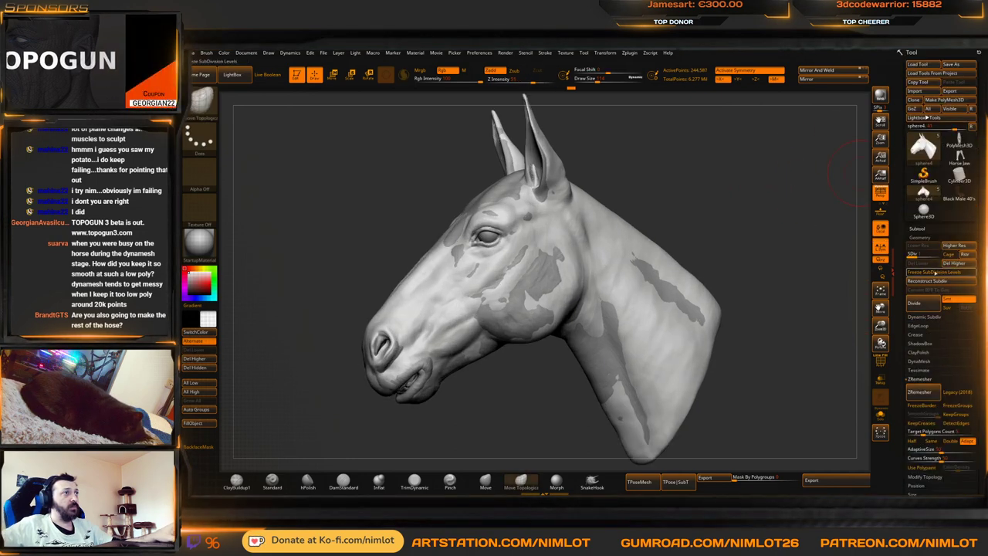
{"action": "left_click", "coordinate": [880, 415]}
{"action": "left_click_drag", "start_coordinate": [832, 301], "coordinate": [778, 259]}
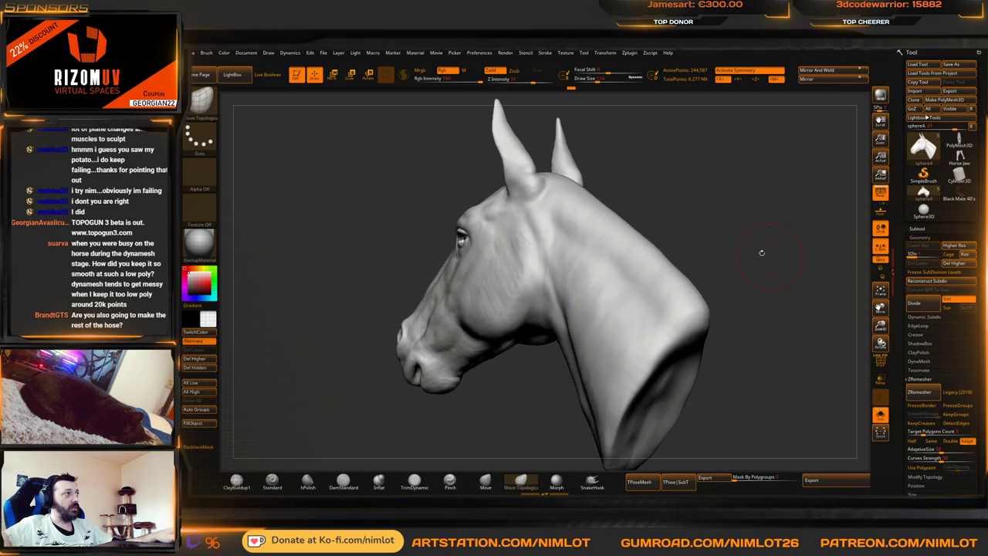
Inspect the polygon density of the sphere4 head with PolyFrame, and check the unwired form from several angles
{"action": "key", "text": "shift+f"}
{"action": "left_click_drag", "start_coordinate": [730, 203], "coordinate": [704, 282]}
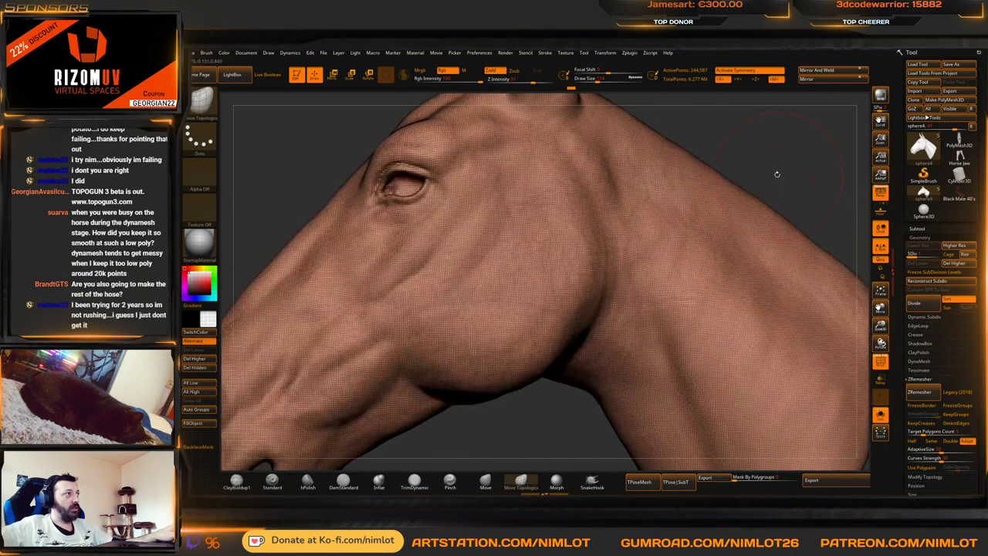
{"action": "left_click_drag", "start_coordinate": [777, 175], "coordinate": [689, 211]}
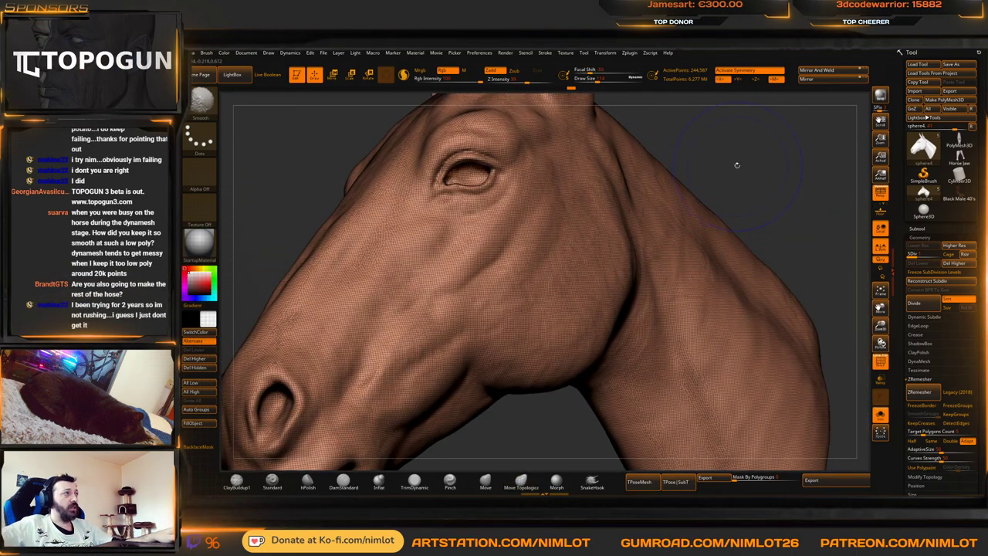
{"action": "key", "text": "shift+f"}
{"action": "left_click_drag", "start_coordinate": [766, 173], "coordinate": [778, 176], "text": "shift"}
{"action": "key", "text": "f"}
{"action": "left_click_drag", "start_coordinate": [788, 141], "coordinate": [753, 166]}
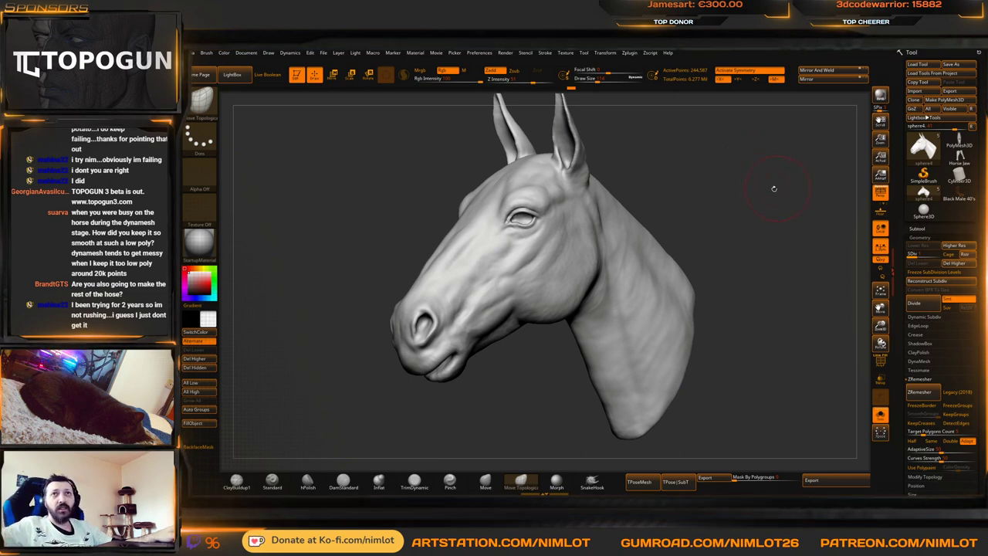
{"action": "left_click_drag", "start_coordinate": [754, 182], "coordinate": [766, 210]}
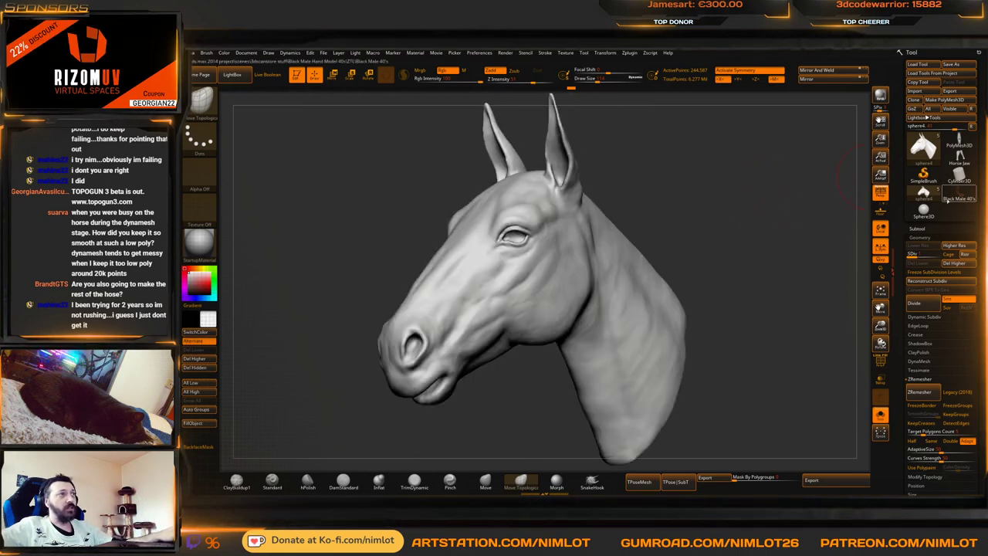
Make the horse_head_l1 subtool active again, leave Solo mode and view the whole head
{"action": "left_click", "coordinate": [918, 229]}
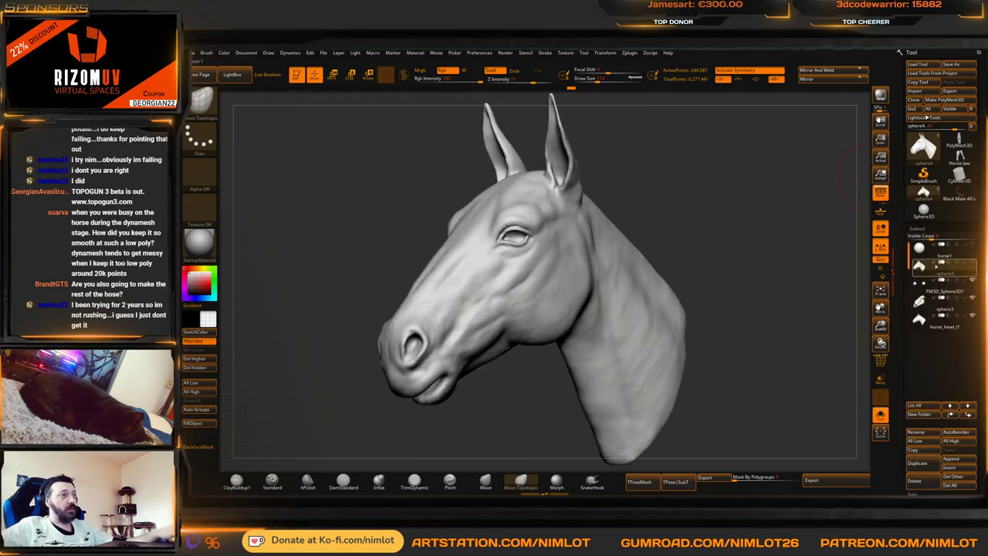
{"action": "left_click", "coordinate": [932, 320]}
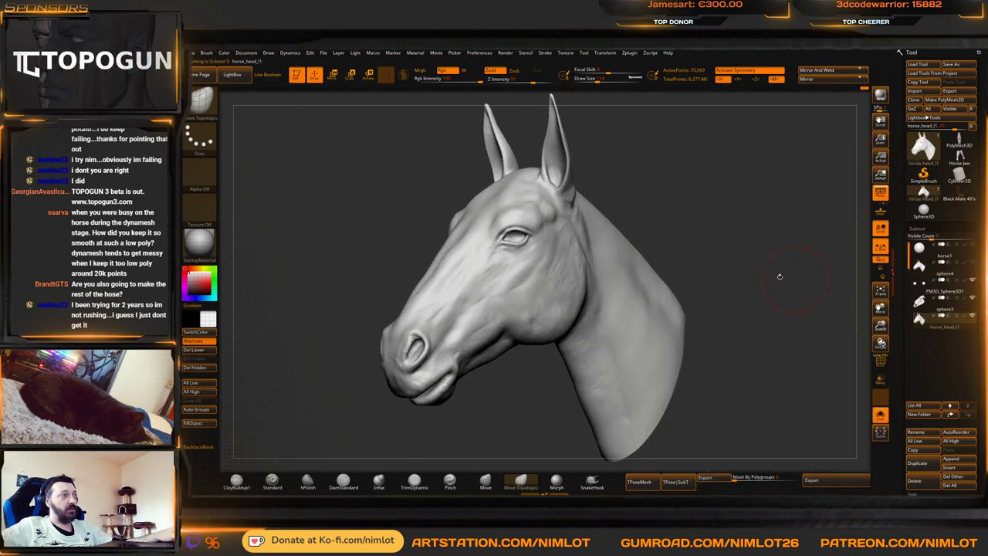
{"action": "mouse_move", "coordinate": [780, 276]}
{"action": "left_mouse_down"}
{"action": "mouse_move", "coordinate": [752, 256]}
{"action": "mouse_move", "coordinate": [751, 241]}
{"action": "mouse_move", "coordinate": [774, 264]}
{"action": "left_mouse_up"}
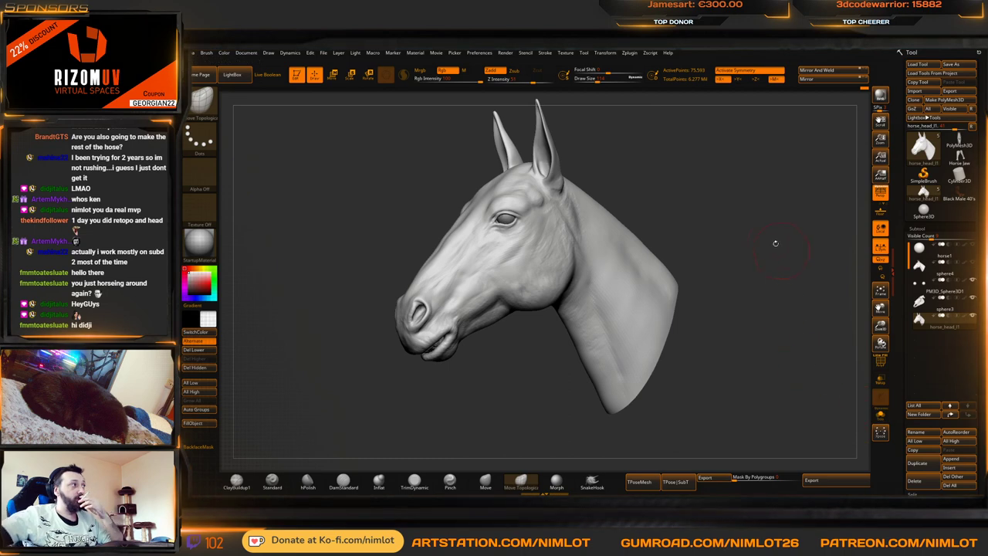
{"action": "left_click_drag", "start_coordinate": [775, 240], "coordinate": [746, 307]}
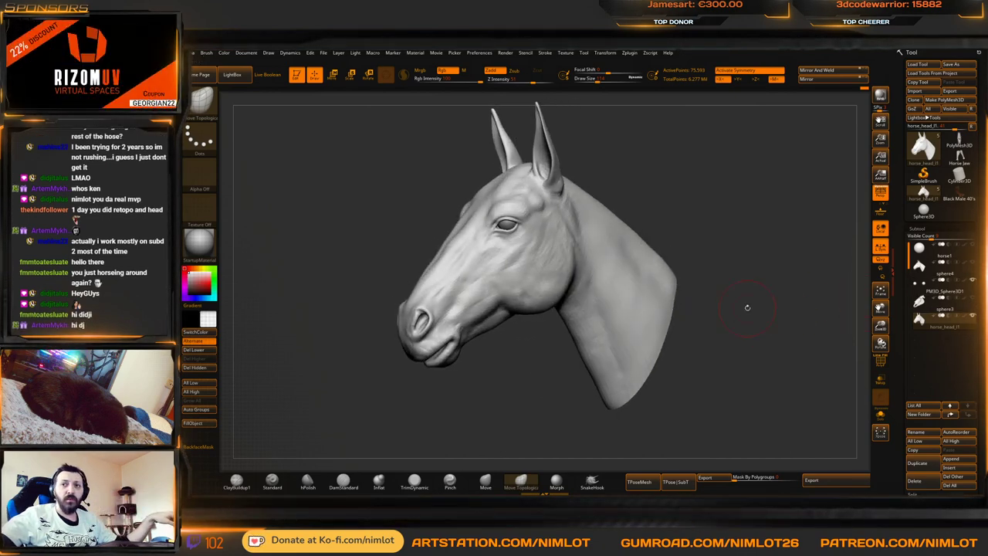
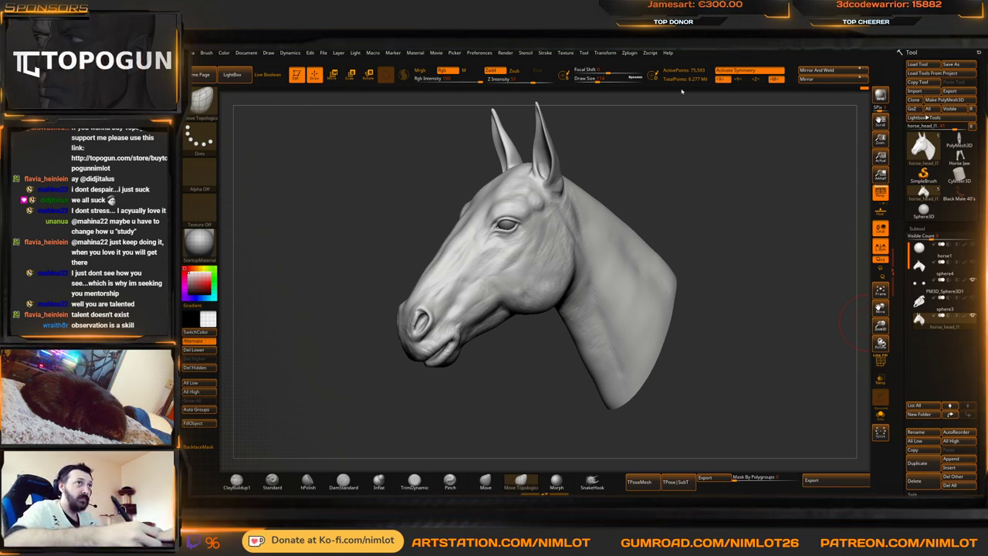
Adjust the eyelid contours around the eyeball with a reduced Move Topological brush
{"action": "mouse_move", "coordinate": [693, 199]}
{"action": "left_mouse_down"}
{"action": "mouse_move", "coordinate": [688, 190]}
{"action": "mouse_move", "coordinate": [741, 161]}
{"action": "mouse_move", "coordinate": [787, 209]}
{"action": "mouse_move", "coordinate": [788, 163]}
{"action": "mouse_move", "coordinate": [851, 181]}
{"action": "mouse_move", "coordinate": [838, 170]}
{"action": "mouse_move", "coordinate": [811, 197]}
{"action": "left_mouse_up"}
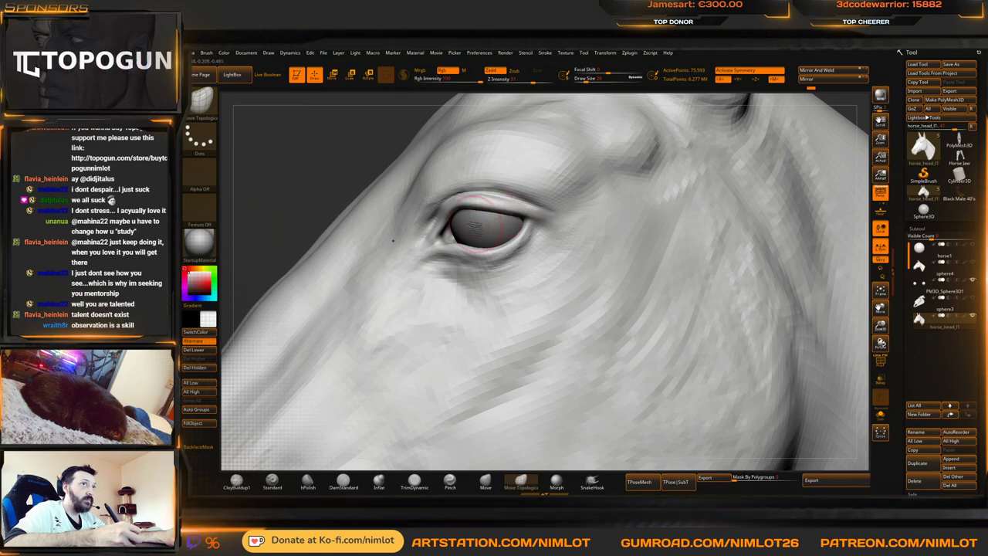
{"action": "left_click_drag", "start_coordinate": [286, 216], "coordinate": [319, 200]}
{"action": "right_click_drag", "start_coordinate": [320, 202], "coordinate": [399, 221]}
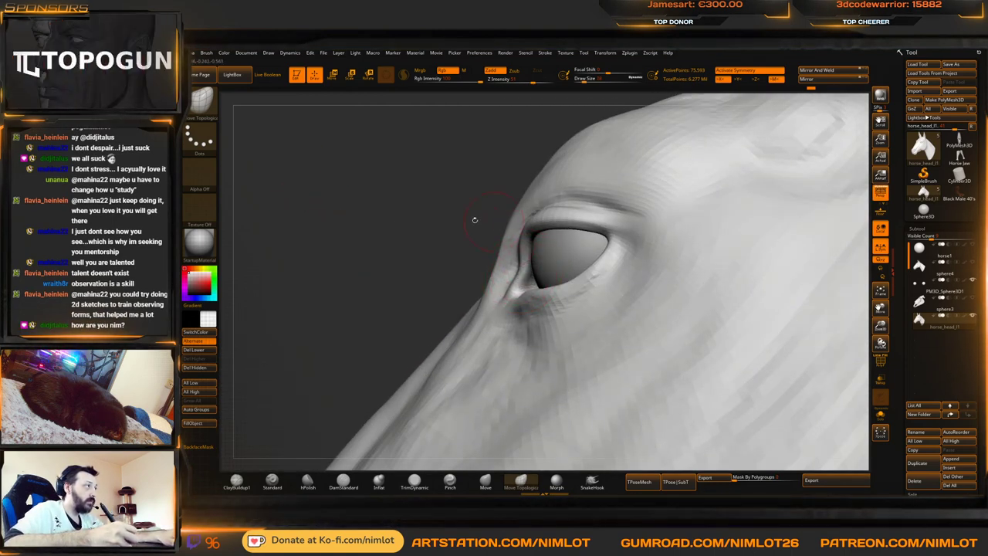
{"action": "right_click_drag", "start_coordinate": [474, 220], "coordinate": [483, 200]}
{"action": "key", "text": "bracketleft"}
{"action": "key", "text": "bracketleft"}
{"action": "left_click_drag", "start_coordinate": [525, 225], "coordinate": [522, 230]}
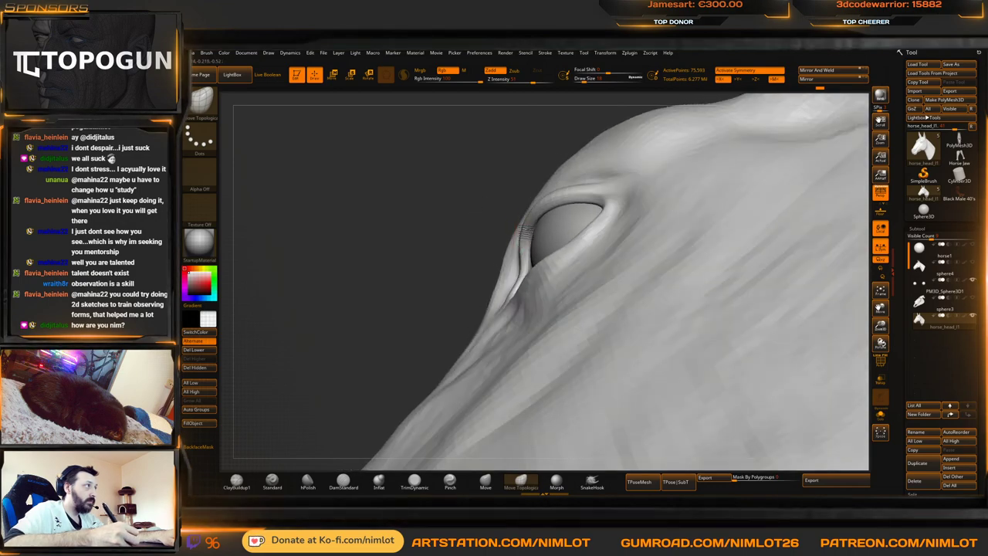
{"action": "mouse_move", "coordinate": [462, 213]}
{"action": "right_mouse_down"}
{"action": "mouse_move", "coordinate": [573, 231]}
{"action": "mouse_move", "coordinate": [494, 238]}
{"action": "right_mouse_up"}
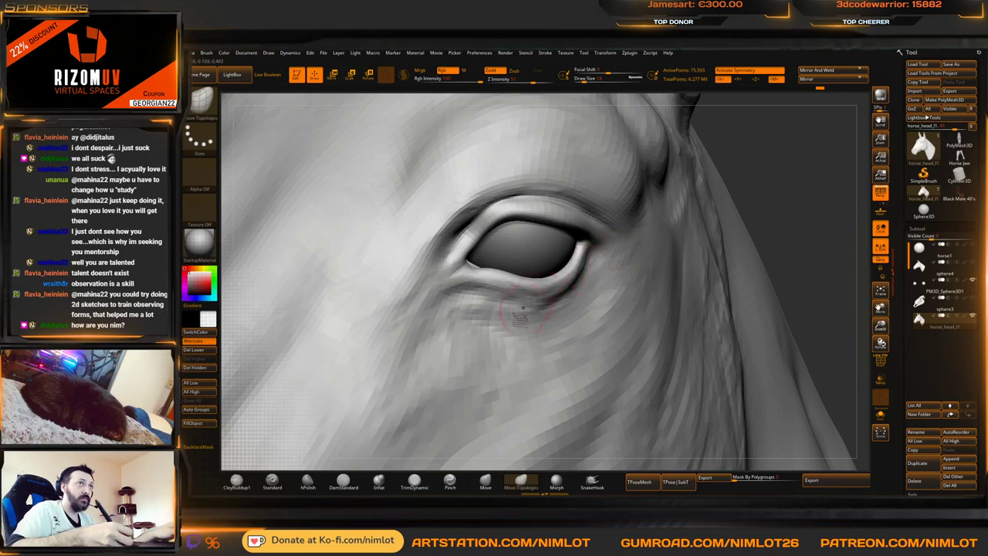
Build up the fold above the upper eyelid with ClayBuildup, and refine and smooth the inner eye corner with the Standard brush
{"action": "left_click", "coordinate": [237, 480]}
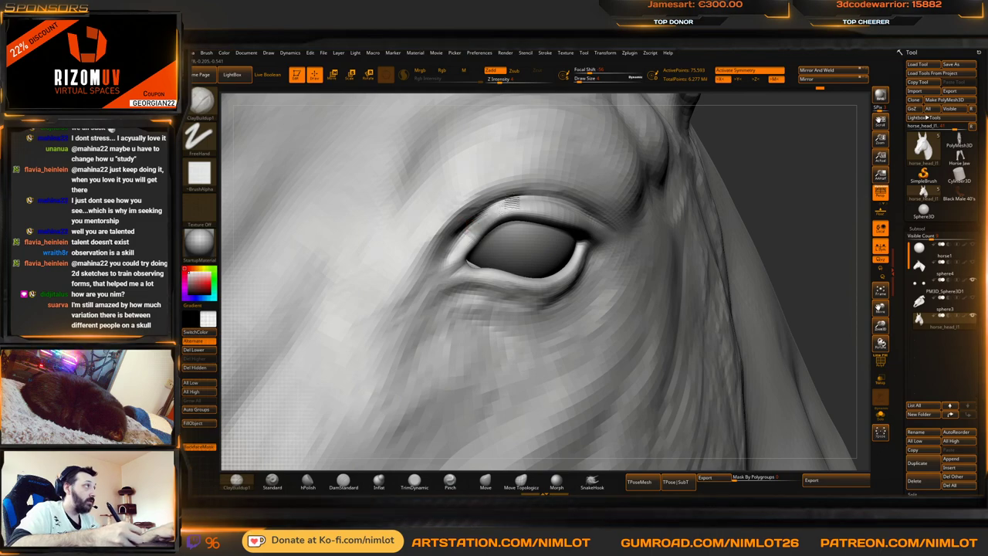
{"action": "left_click_drag", "start_coordinate": [802, 178], "coordinate": [536, 177]}
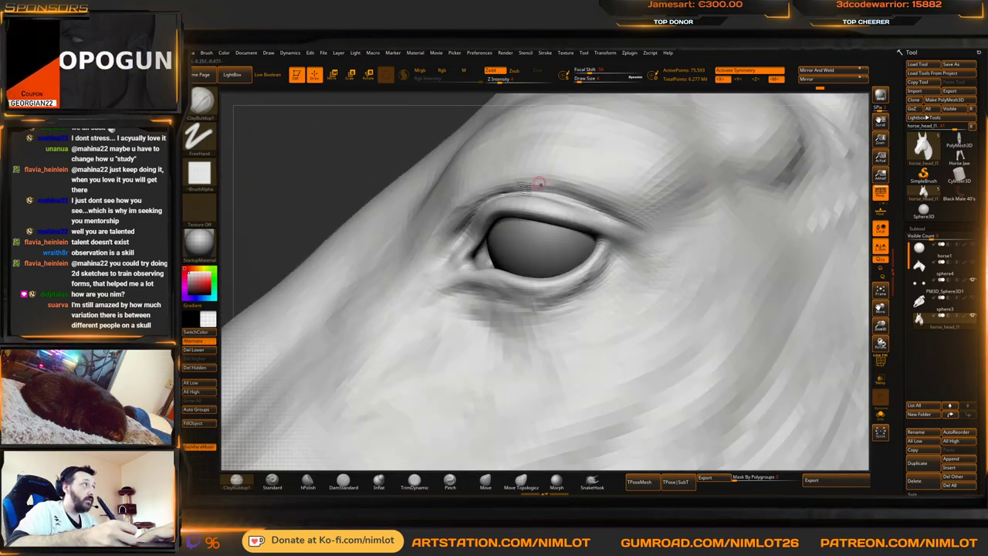
{"action": "left_click", "coordinate": [281, 485]}
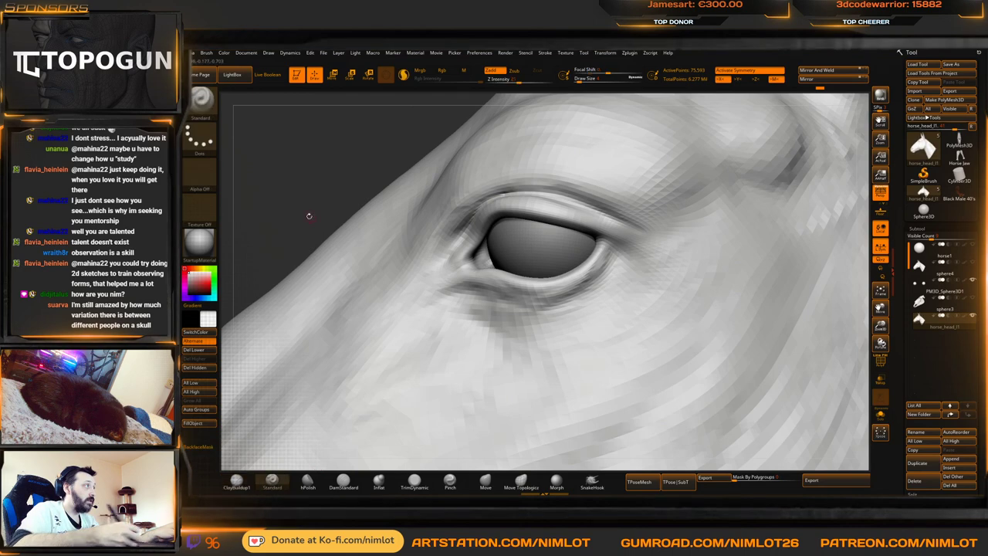
{"action": "left_click_drag", "start_coordinate": [309, 215], "coordinate": [409, 214]}
{"action": "mouse_move", "coordinate": [512, 207]}
{"action": "left_mouse_down"}
{"action": "mouse_move", "coordinate": [486, 209]}
{"action": "mouse_move", "coordinate": [496, 203]}
{"action": "mouse_move", "coordinate": [467, 221]}
{"action": "mouse_move", "coordinate": [457, 243]}
{"action": "left_mouse_up"}
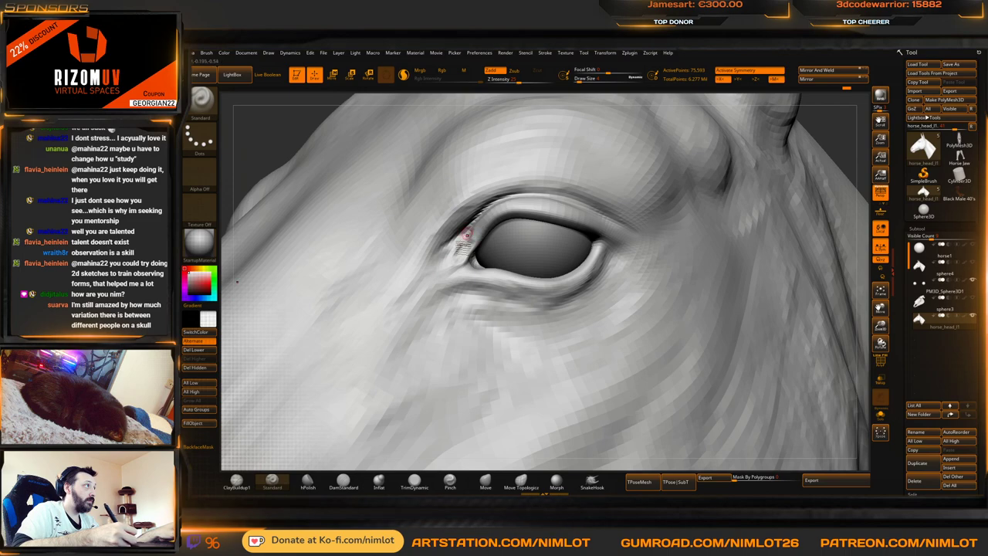
{"action": "key", "text": "shift"}
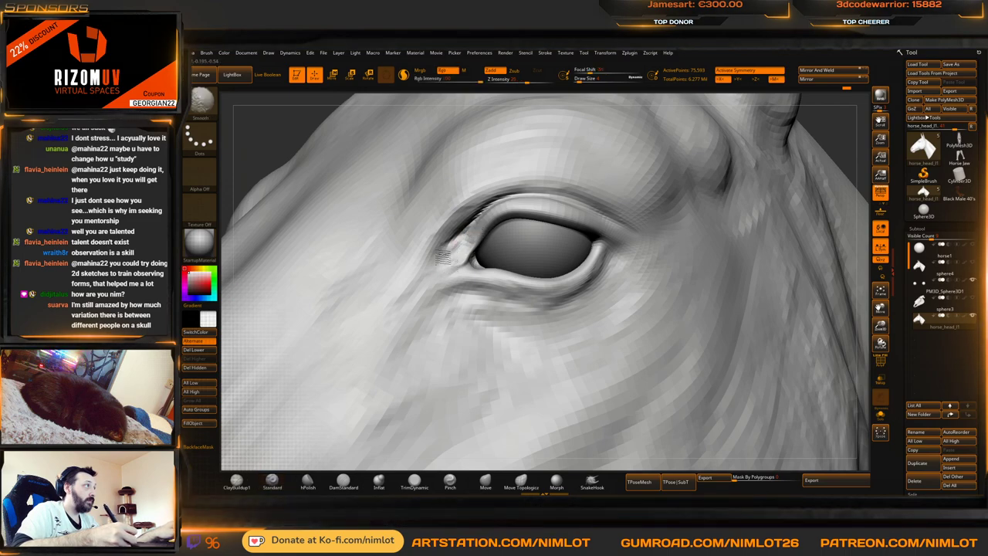
Define the tear duct and the adjoining lower eyelid rim with a small Standard brush
{"action": "mouse_move", "coordinate": [347, 265]}
{"action": "right_mouse_down"}
{"action": "mouse_move", "coordinate": [412, 159]}
{"action": "mouse_move", "coordinate": [695, 171]}
{"action": "mouse_move", "coordinate": [714, 194]}
{"action": "mouse_move", "coordinate": [525, 205]}
{"action": "right_mouse_up"}
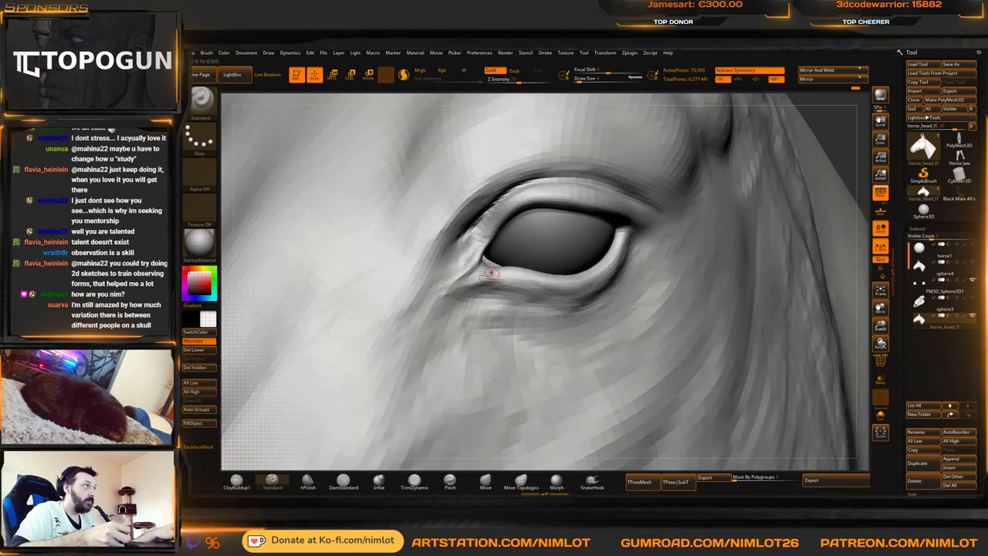
{"action": "right_click_drag", "start_coordinate": [850, 150], "coordinate": [610, 259]}
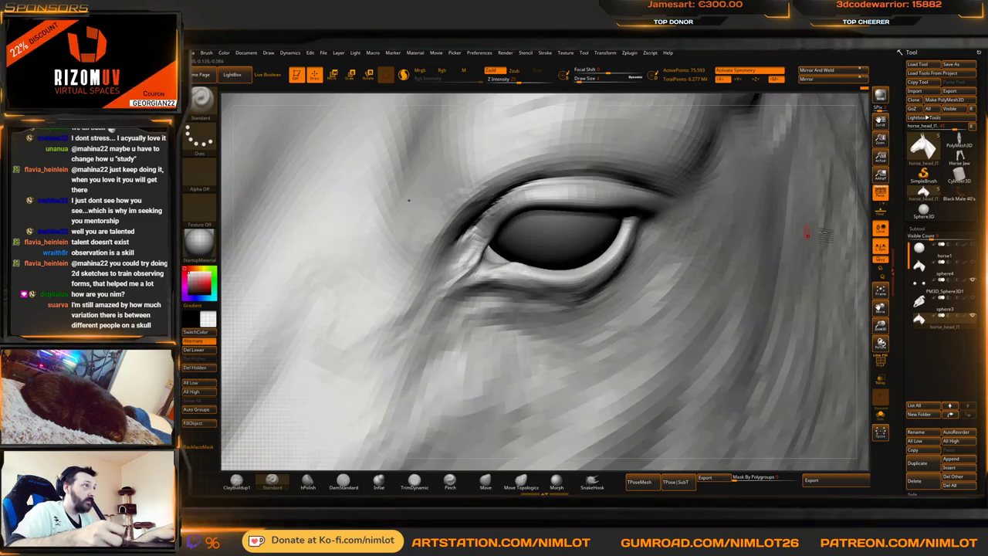
{"action": "right_click_drag", "start_coordinate": [525, 271], "coordinate": [516, 263]}
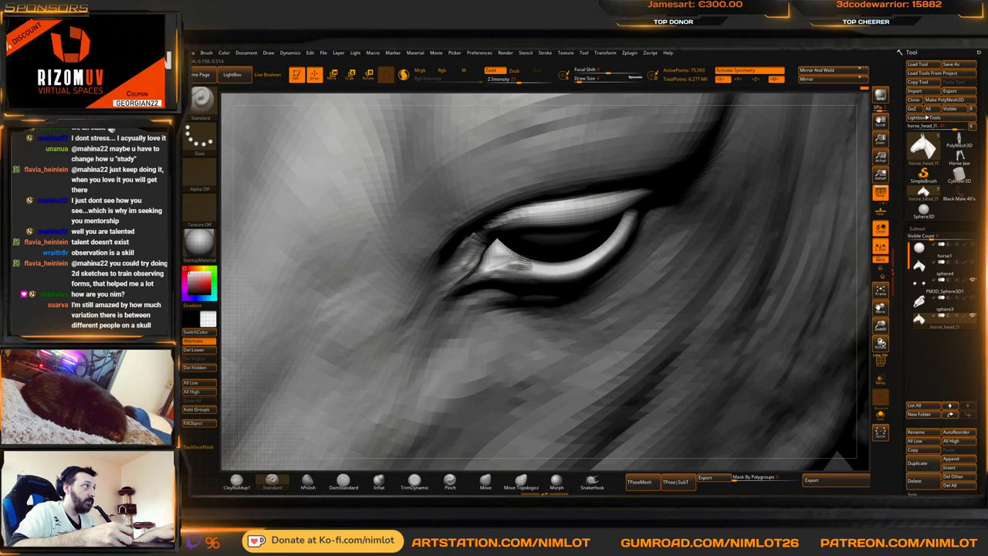
{"action": "key", "text": "shift"}
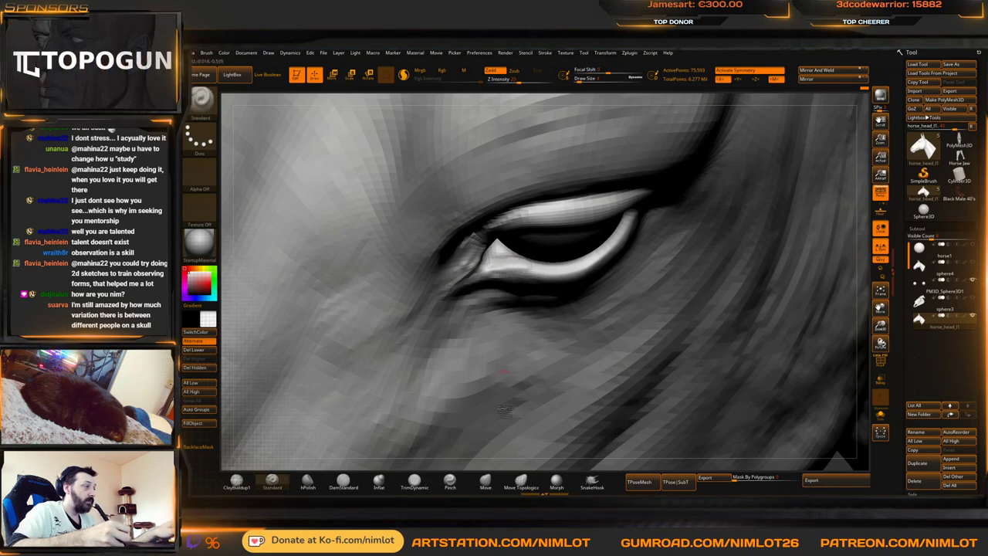
Adjust the lower eyelid contour with the Move Topological brush, checking the eye against the whole head
{"action": "left_click", "coordinate": [521, 480]}
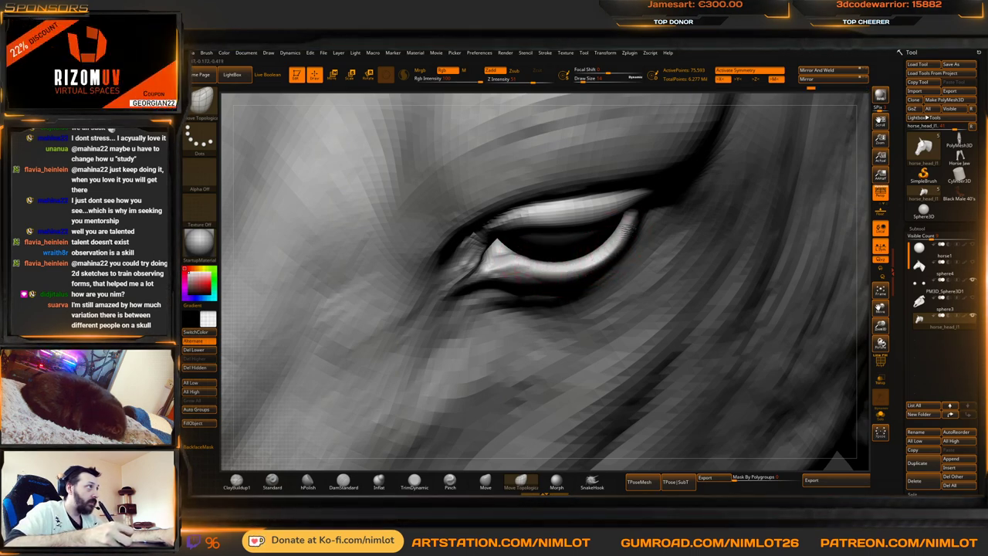
{"action": "key", "text": "f"}
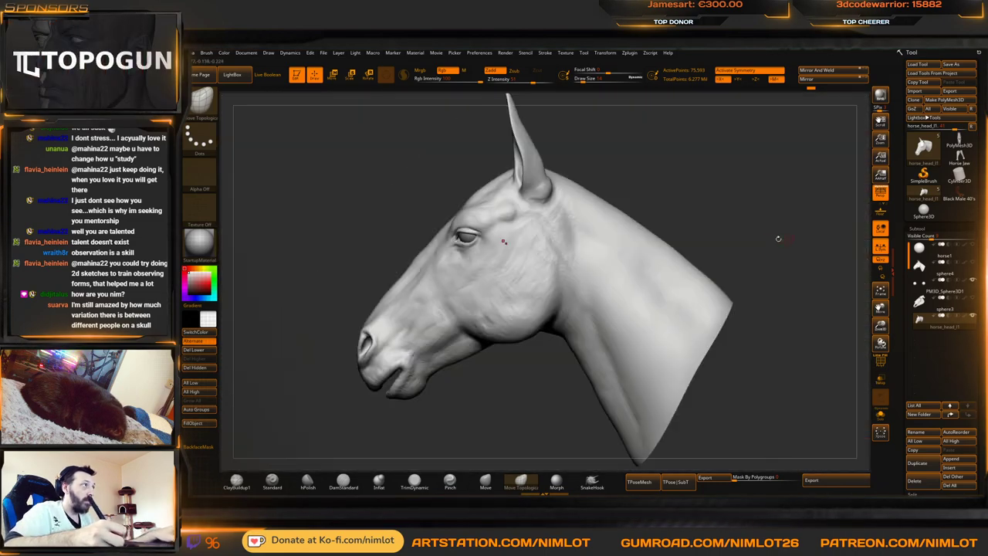
{"action": "left_click_drag", "start_coordinate": [777, 238], "coordinate": [778, 218]}
{"action": "left_click_drag", "start_coordinate": [778, 166], "coordinate": [731, 178]}
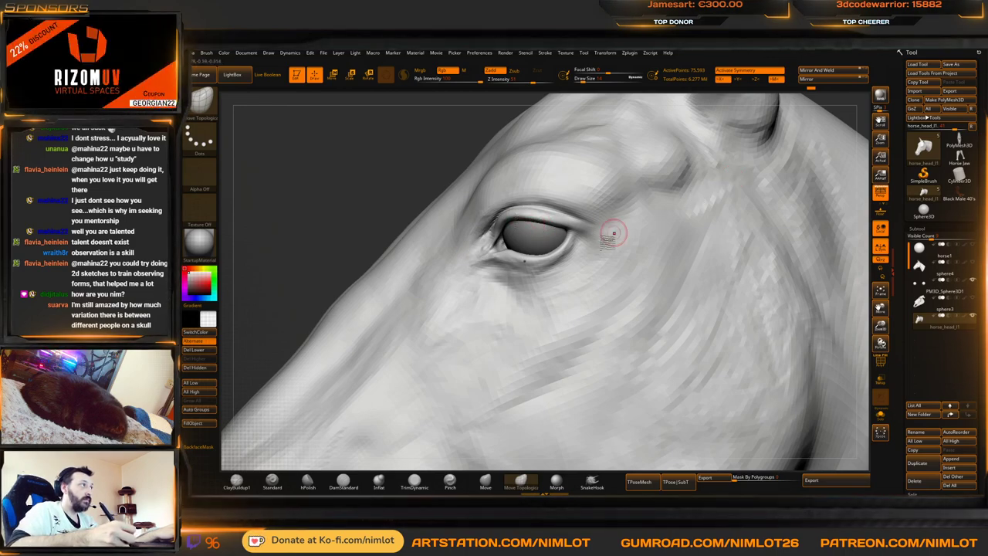
{"action": "left_click_drag", "start_coordinate": [340, 186], "coordinate": [479, 198]}
{"action": "key", "text": "f"}
{"action": "left_click_drag", "start_coordinate": [706, 216], "coordinate": [692, 286]}
{"action": "left_click_drag", "start_coordinate": [738, 176], "coordinate": [750, 245], "text": "alt"}
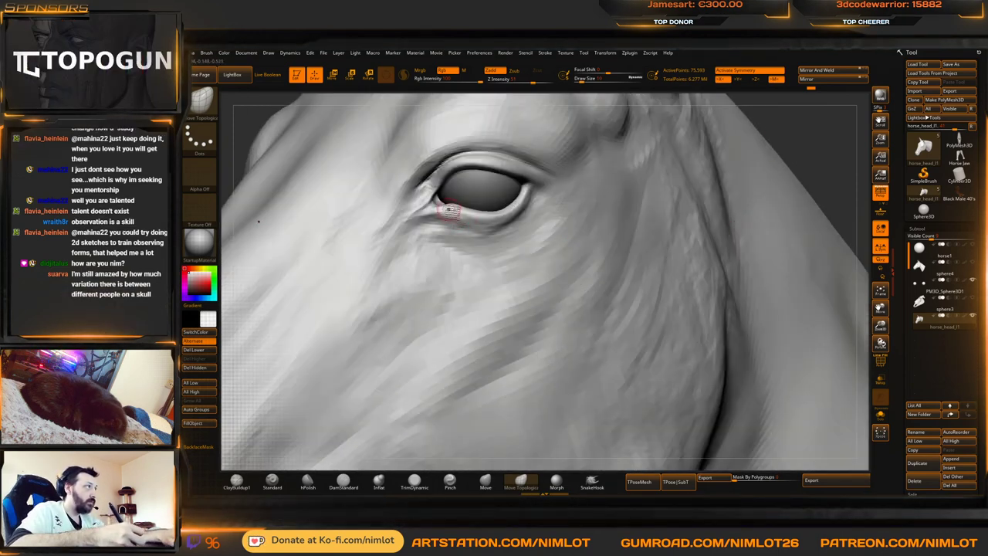
Adjust the facial contour in front of the eye with an enlarged Move Topological brush
{"action": "left_click_drag", "start_coordinate": [827, 149], "coordinate": [683, 160]}
{"action": "key", "text": "]"}
{"action": "key", "text": "]"}
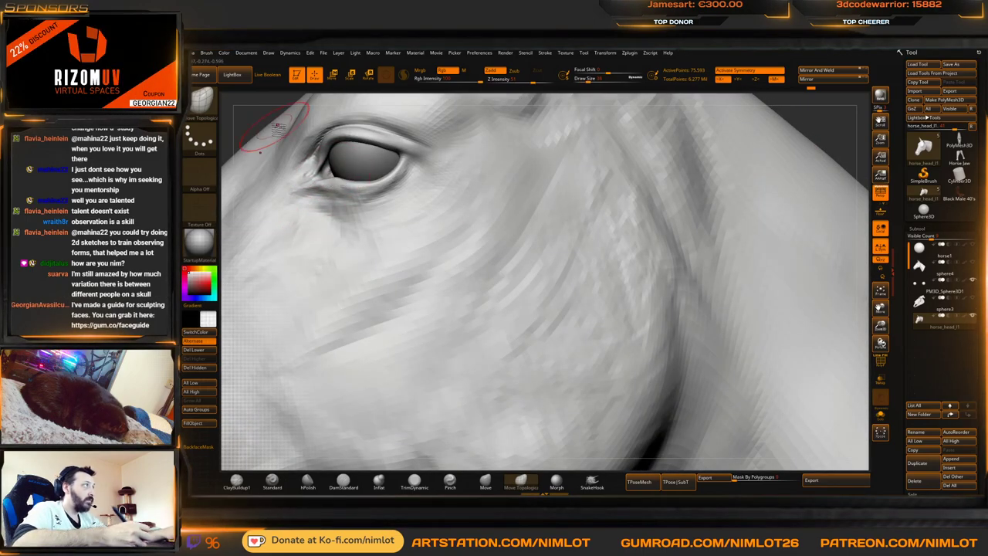
{"action": "key", "text": "f"}
{"action": "mouse_move", "coordinate": [664, 152]}
{"action": "left_mouse_down"}
{"action": "mouse_move", "coordinate": [697, 170]}
{"action": "mouse_move", "coordinate": [693, 191]}
{"action": "mouse_move", "coordinate": [737, 181]}
{"action": "mouse_move", "coordinate": [742, 214]}
{"action": "mouse_move", "coordinate": [772, 189]}
{"action": "mouse_move", "coordinate": [772, 220]}
{"action": "left_mouse_up"}
Sharpen the eyelid creases with a small ClayBuildup brush and smooth the fold at the outer eye corner
{"action": "left_click", "coordinate": [236, 480]}
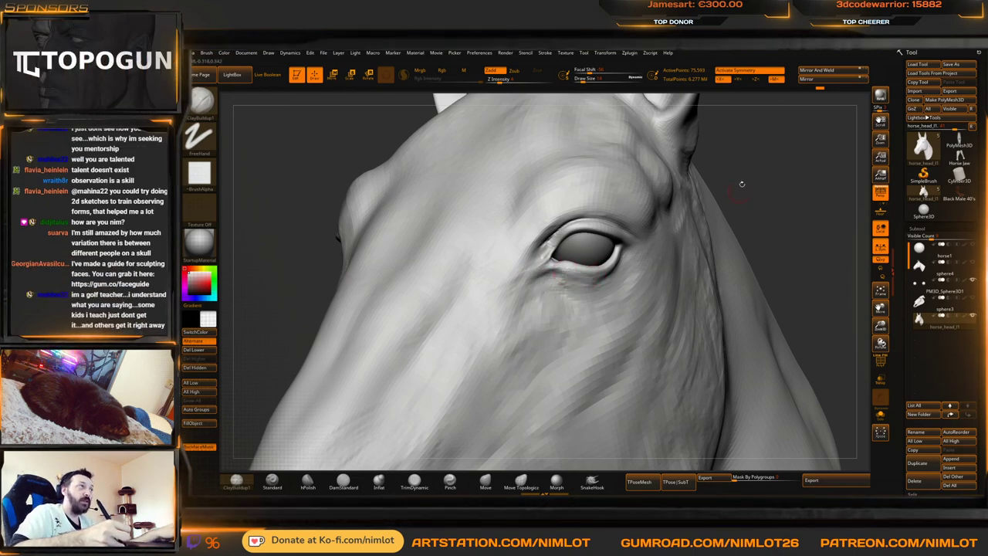
{"action": "left_click_drag", "start_coordinate": [741, 183], "coordinate": [663, 187]}
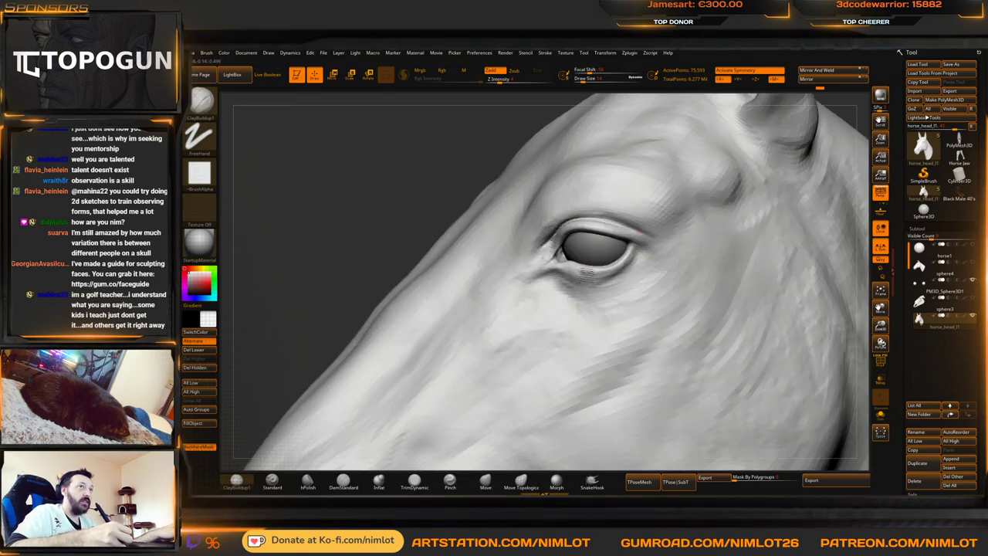
{"action": "left_click_drag", "start_coordinate": [379, 193], "coordinate": [387, 259], "text": "alt"}
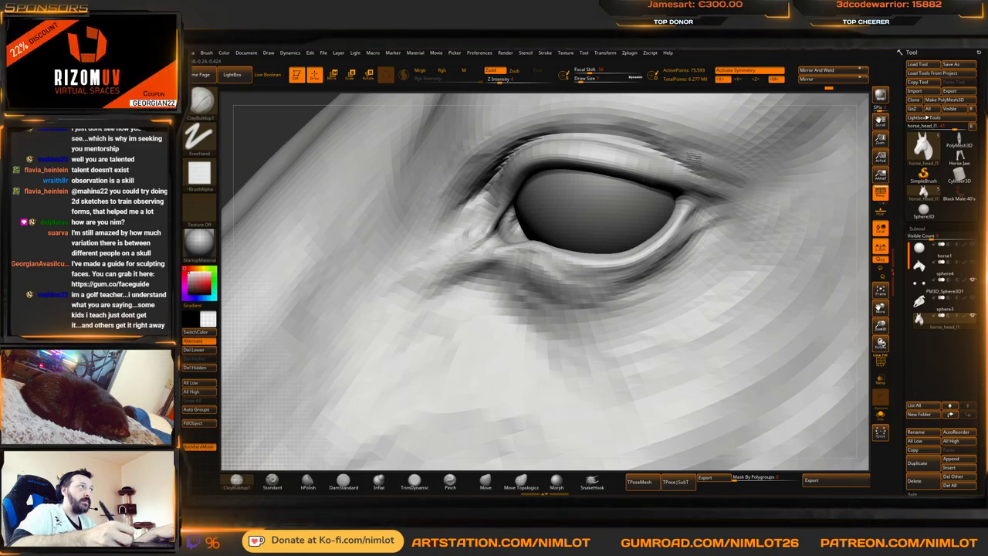
{"action": "key", "text": "shift"}
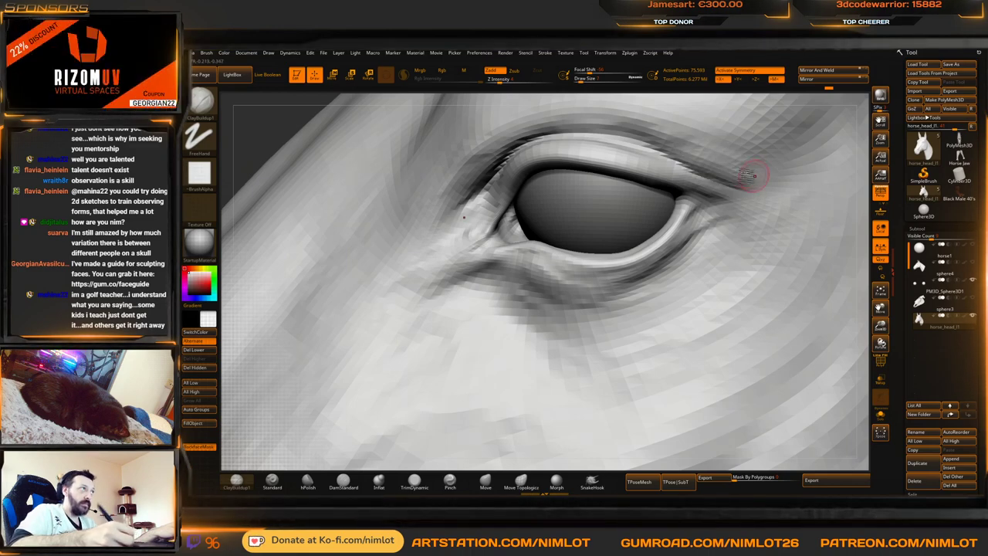
{"action": "left_click_drag", "start_coordinate": [715, 180], "coordinate": [675, 160], "text": "shift"}
Smooth the surface above the inner eye corner and check the brow from the side and front
{"action": "key", "text": "f"}
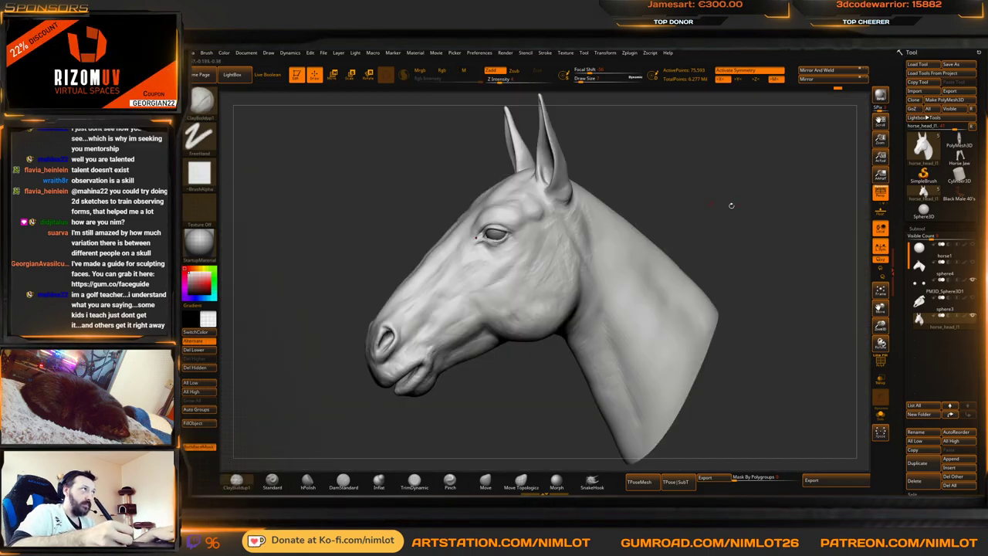
{"action": "mouse_move", "coordinate": [730, 205]}
{"action": "left_mouse_down"}
{"action": "mouse_move", "coordinate": [739, 200]}
{"action": "mouse_move", "coordinate": [763, 223]}
{"action": "mouse_move", "coordinate": [750, 211]}
{"action": "mouse_move", "coordinate": [749, 255]}
{"action": "left_mouse_up"}
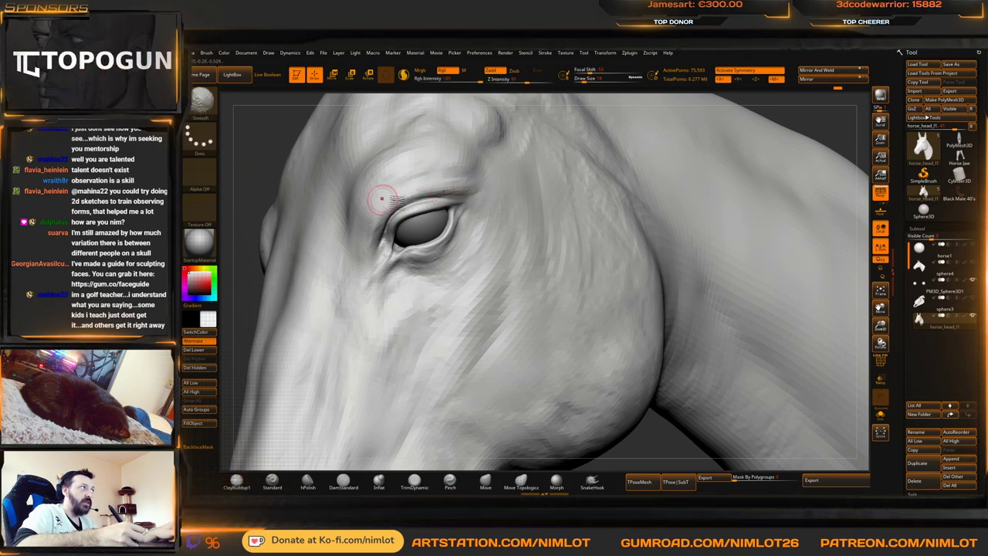
{"action": "key", "text": "f"}
{"action": "mouse_move", "coordinate": [774, 183]}
{"action": "left_mouse_down"}
{"action": "mouse_move", "coordinate": [743, 164]}
{"action": "mouse_move", "coordinate": [704, 174]}
{"action": "mouse_move", "coordinate": [754, 203]}
{"action": "mouse_move", "coordinate": [735, 255]}
{"action": "mouse_move", "coordinate": [755, 184]}
{"action": "left_mouse_up"}
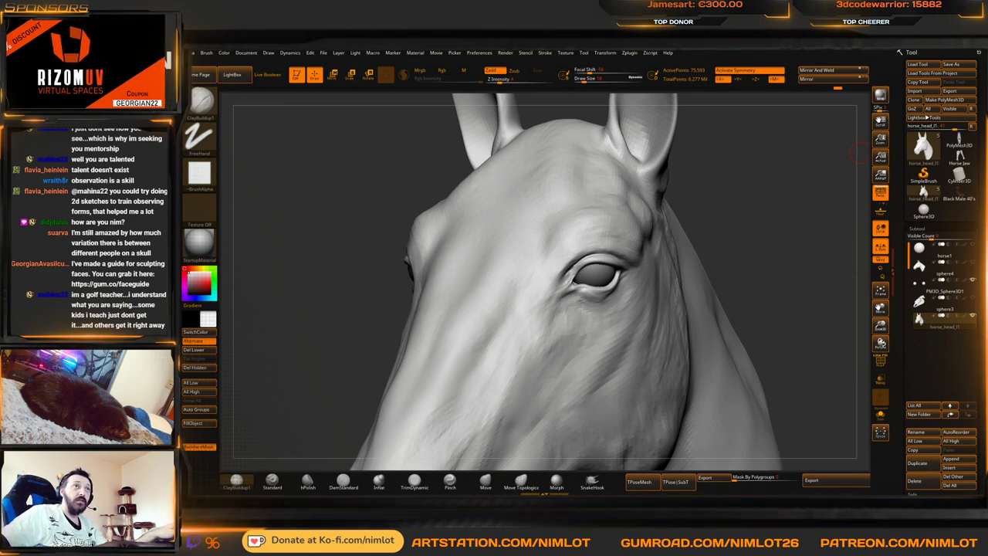
{"action": "mouse_move", "coordinate": [849, 166]}
{"action": "left_mouse_down"}
{"action": "mouse_move", "coordinate": [767, 193]}
{"action": "mouse_move", "coordinate": [449, 214]}
{"action": "mouse_move", "coordinate": [413, 254]}
{"action": "mouse_move", "coordinate": [448, 236]}
{"action": "left_mouse_up"}
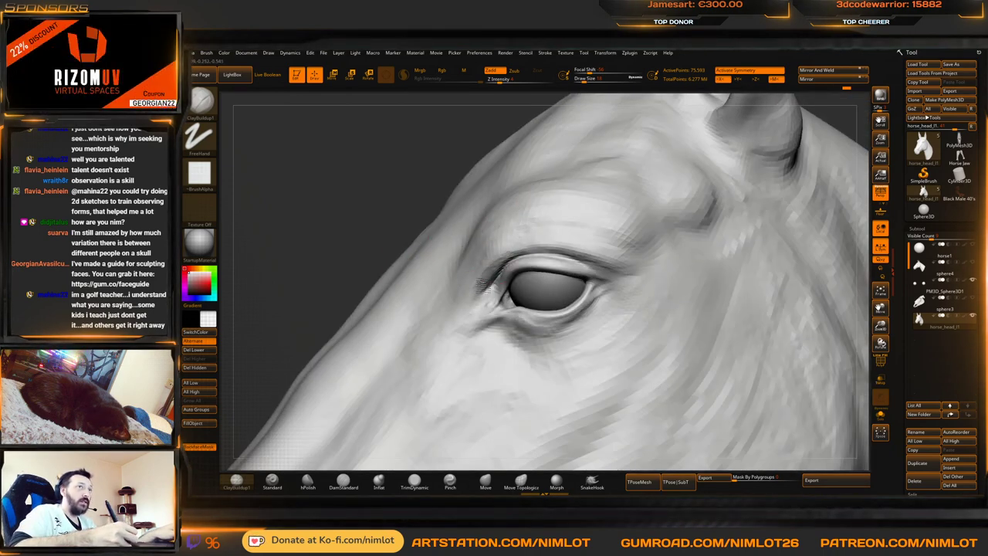
Build up the brow ridge above the eye with ClayBuildup and smooth the strokes
{"action": "left_click_drag", "start_coordinate": [377, 229], "coordinate": [395, 221]}
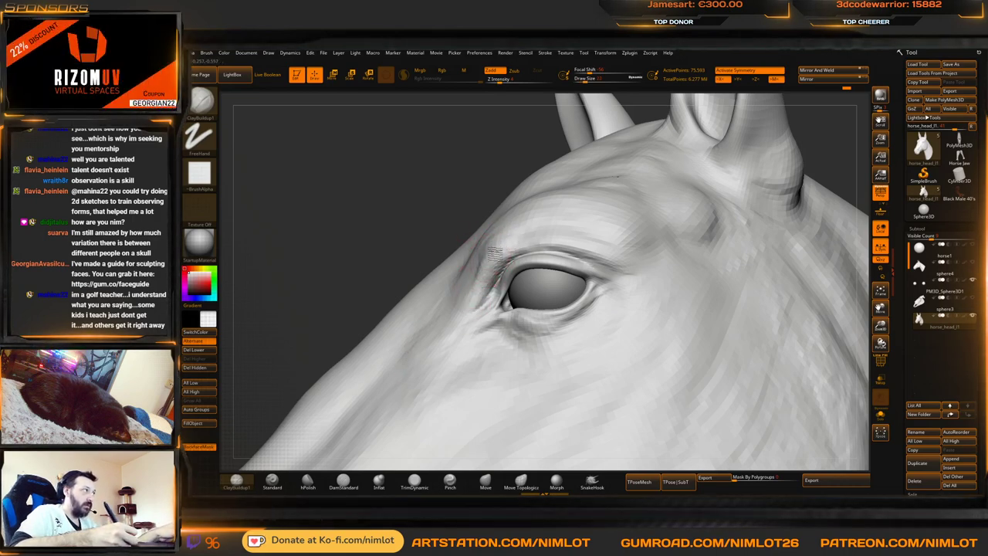
{"action": "mouse_move", "coordinate": [399, 210]}
{"action": "left_mouse_down"}
{"action": "mouse_move", "coordinate": [393, 219]}
{"action": "mouse_move", "coordinate": [420, 197]}
{"action": "mouse_move", "coordinate": [410, 200]}
{"action": "mouse_move", "coordinate": [556, 228]}
{"action": "left_mouse_up"}
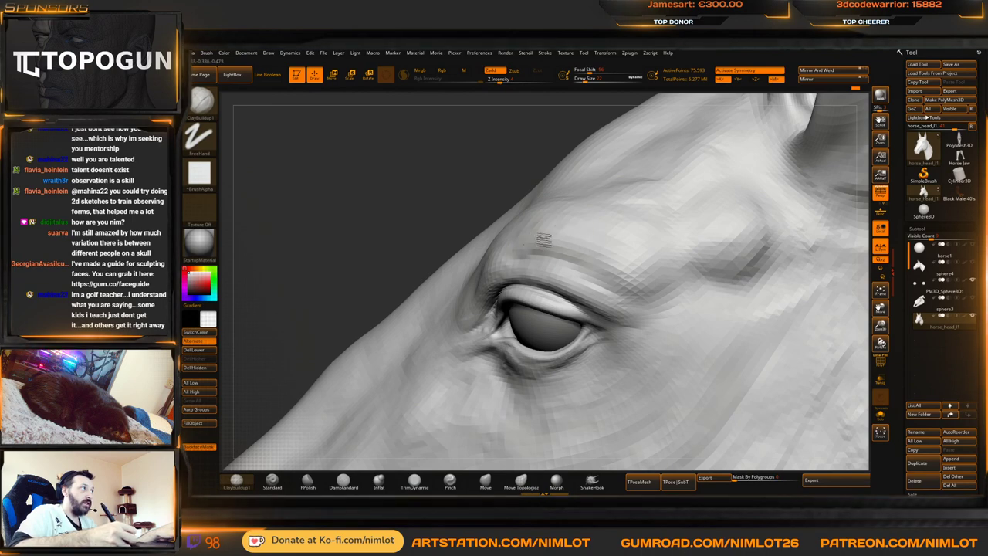
{"action": "left_click_drag", "start_coordinate": [423, 185], "coordinate": [501, 222]}
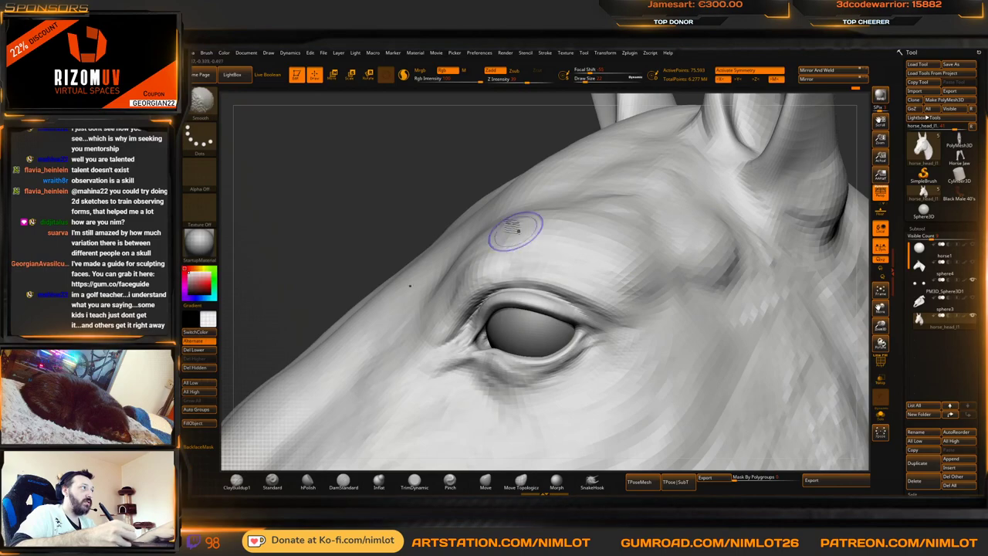
{"action": "left_click_drag", "start_coordinate": [480, 149], "coordinate": [441, 156]}
Sculpt the temple between the eye and the ear base with a larger ClayBuildup brush and smooth it
{"action": "key", "text": "f"}
{"action": "left_click_drag", "start_coordinate": [668, 216], "coordinate": [699, 210]}
{"action": "right_click_drag", "start_coordinate": [737, 201], "coordinate": [683, 156]}
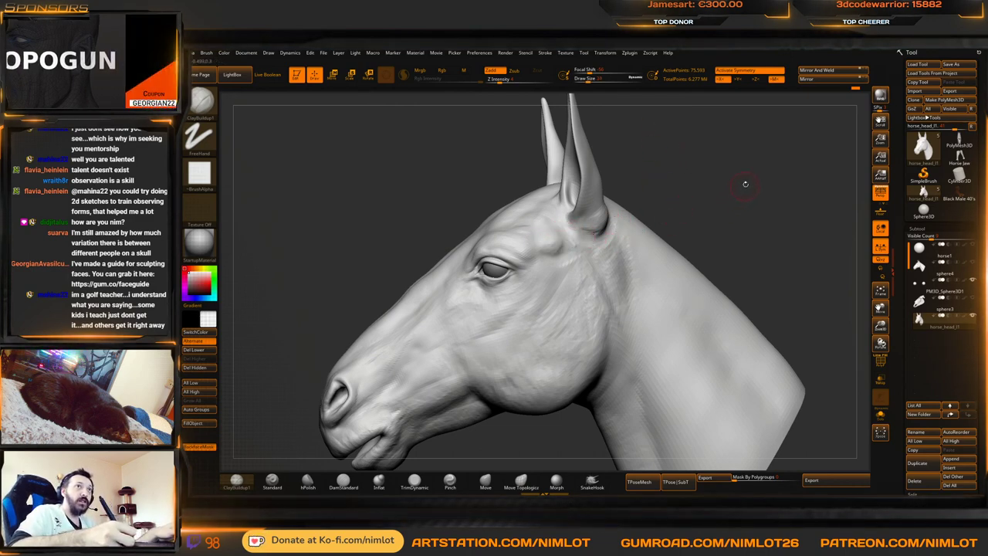
{"action": "left_click_drag", "start_coordinate": [746, 183], "coordinate": [721, 228], "text": "alt"}
{"action": "mouse_move", "coordinate": [551, 233]}
{"action": "left_mouse_down"}
{"action": "mouse_move", "coordinate": [543, 190]}
{"action": "mouse_move", "coordinate": [551, 205]}
{"action": "mouse_move", "coordinate": [553, 193]}
{"action": "left_mouse_up"}
{"action": "left_click_drag", "start_coordinate": [549, 216], "coordinate": [551, 200]}
{"action": "left_click_drag", "start_coordinate": [534, 227], "coordinate": [535, 221]}
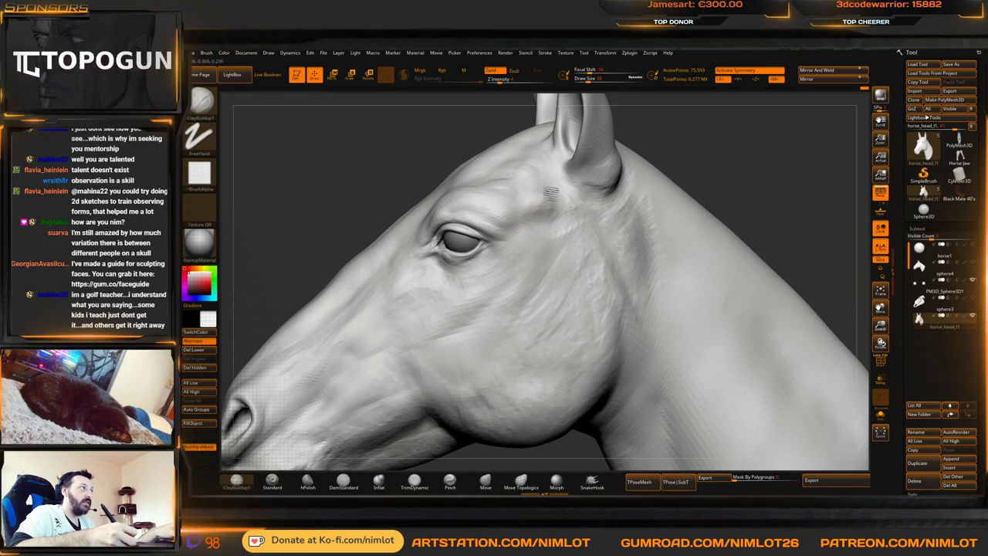
{"action": "key", "text": "shift"}
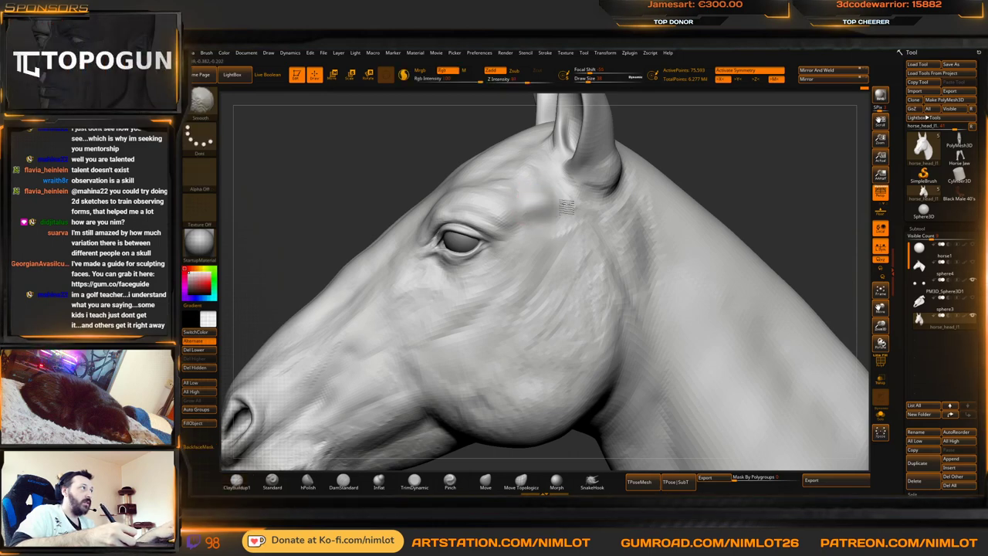
Build up the cheek muscle behind the eye and down to the jaw with ClayBuildup
{"action": "left_click_drag", "start_coordinate": [771, 177], "coordinate": [737, 176]}
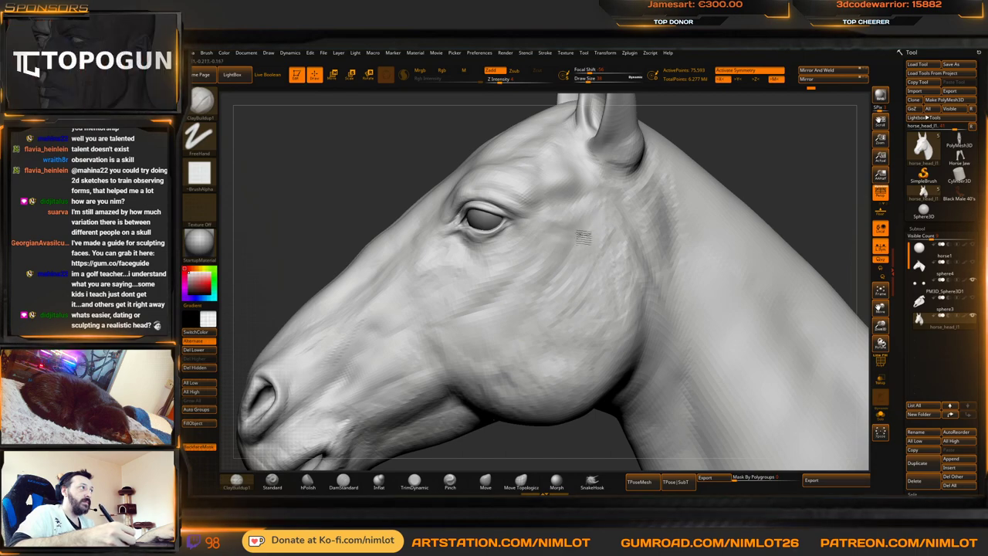
{"action": "left_click_drag", "start_coordinate": [787, 168], "coordinate": [669, 200], "text": "alt"}
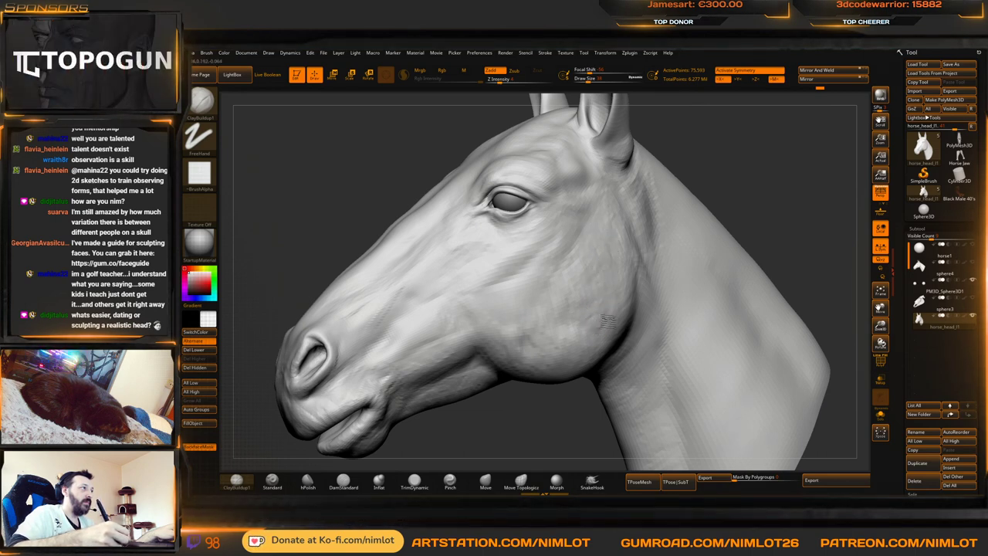
{"action": "left_click_drag", "start_coordinate": [772, 228], "coordinate": [769, 185], "text": "alt"}
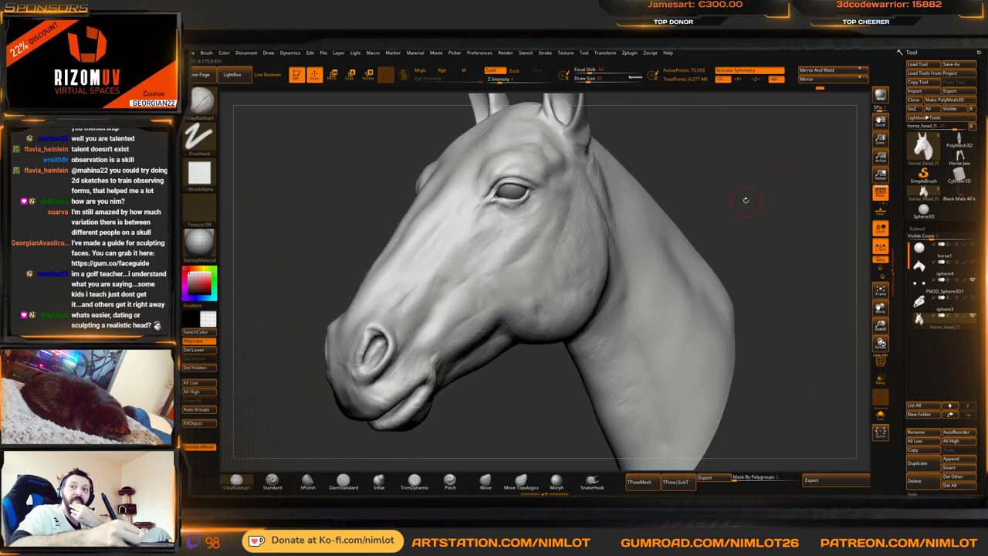
Sculpt the facial planes below the eye and along the side of the nose with ClayBuildup
{"action": "left_click_drag", "start_coordinate": [748, 173], "coordinate": [769, 165]}
{"action": "mouse_move", "coordinate": [414, 196]}
{"action": "left_mouse_down"}
{"action": "mouse_move", "coordinate": [450, 181]}
{"action": "mouse_move", "coordinate": [442, 189]}
{"action": "left_mouse_up"}
{"action": "left_click_drag", "start_coordinate": [536, 225], "coordinate": [533, 232]}
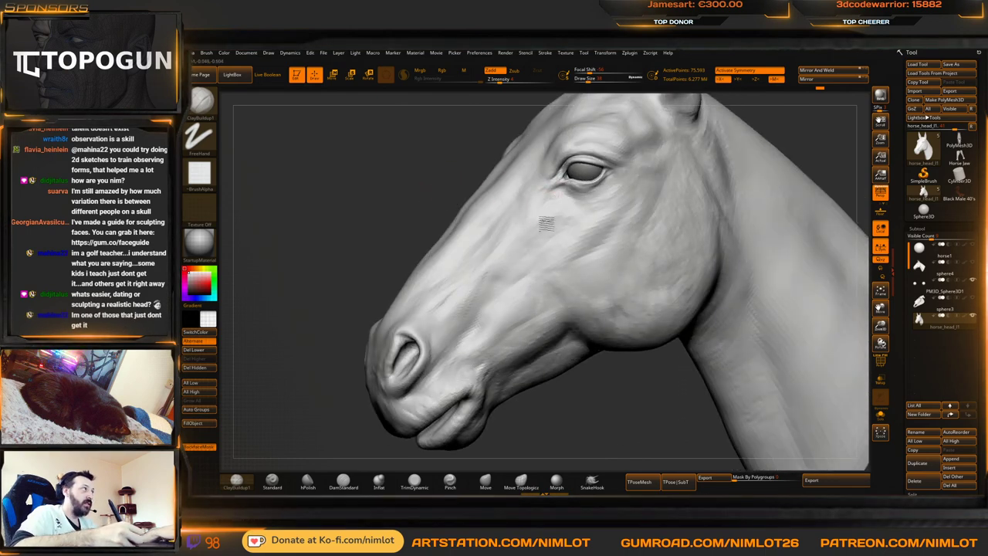
{"action": "mouse_move", "coordinate": [464, 185]}
{"action": "left_mouse_down"}
{"action": "mouse_move", "coordinate": [446, 182]}
{"action": "mouse_move", "coordinate": [453, 188]}
{"action": "left_mouse_up"}
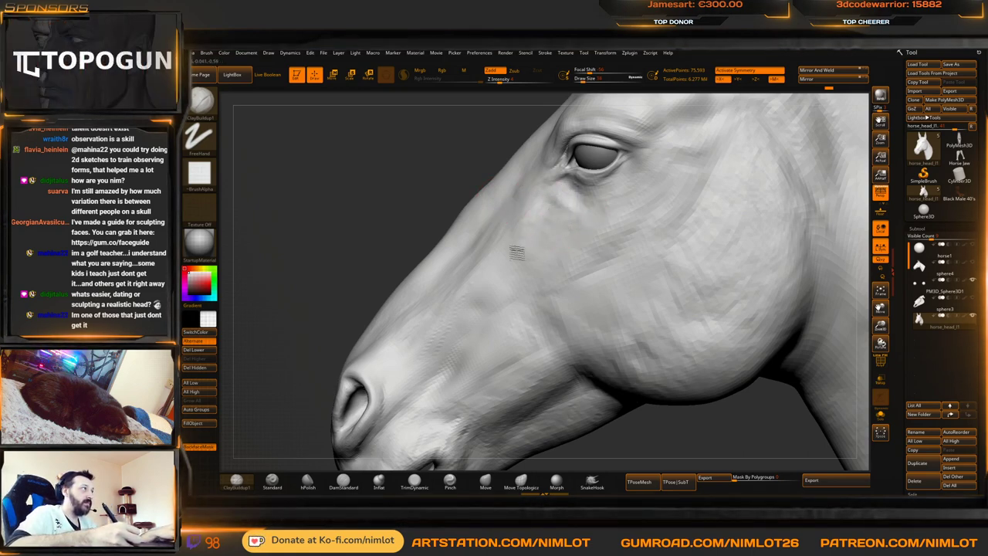
{"action": "right_click_drag", "start_coordinate": [465, 233], "coordinate": [533, 217]}
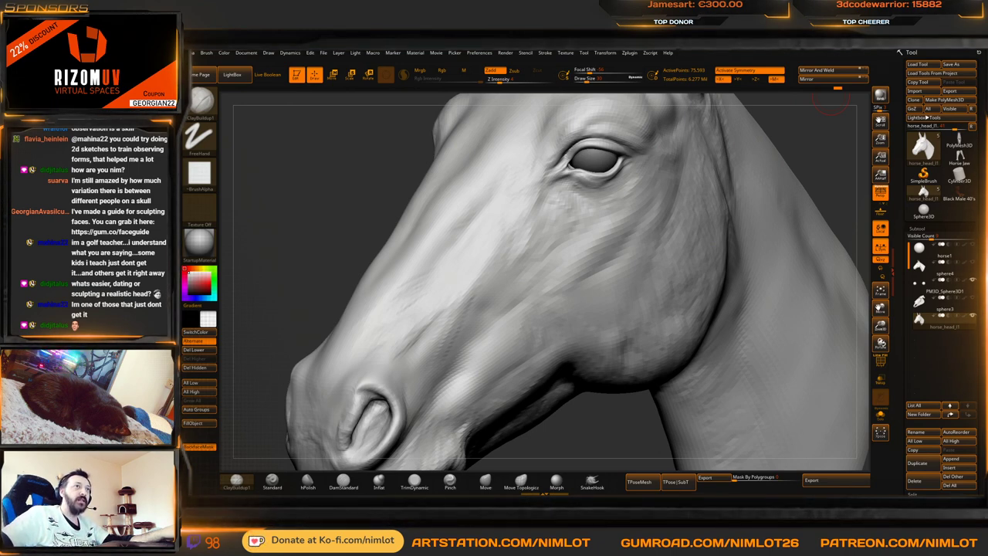
{"action": "left_click_drag", "start_coordinate": [836, 152], "coordinate": [718, 174]}
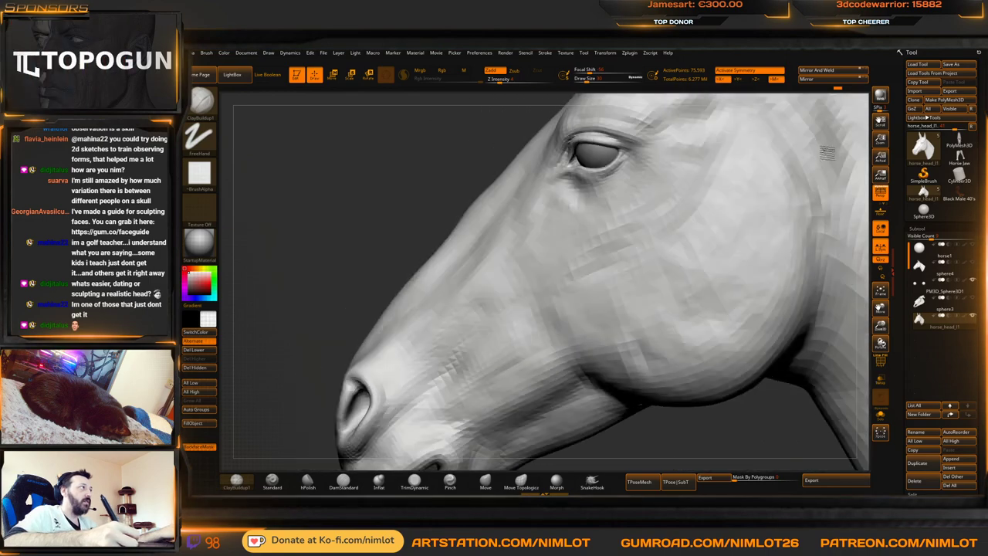
Refine the side of the nose between the eye and nostril with ClayBuildup and smooth the strokes
{"action": "mouse_move", "coordinate": [406, 203]}
{"action": "left_mouse_down"}
{"action": "mouse_move", "coordinate": [393, 183]}
{"action": "mouse_move", "coordinate": [397, 198]}
{"action": "mouse_move", "coordinate": [424, 203]}
{"action": "left_mouse_up"}
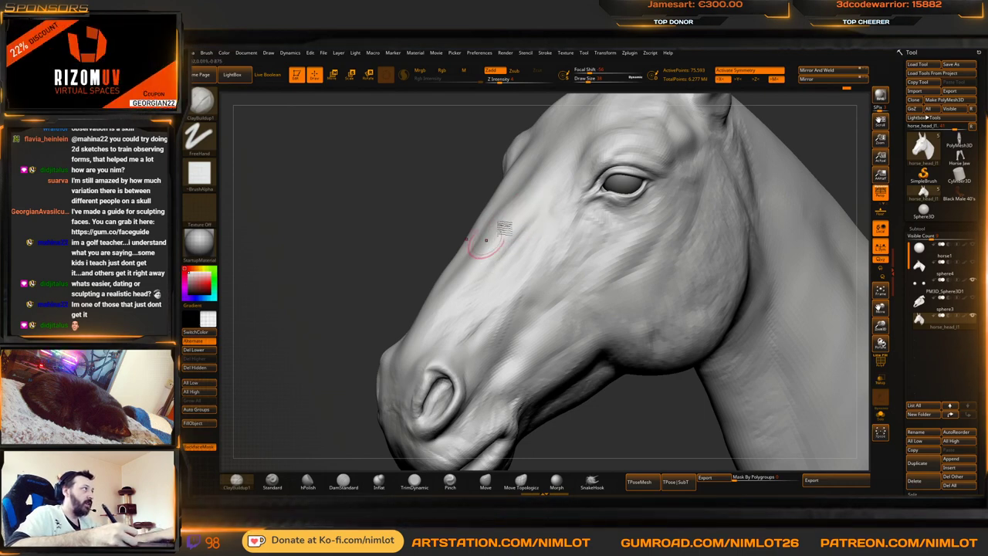
{"action": "left_click_drag", "start_coordinate": [395, 230], "coordinate": [423, 227]}
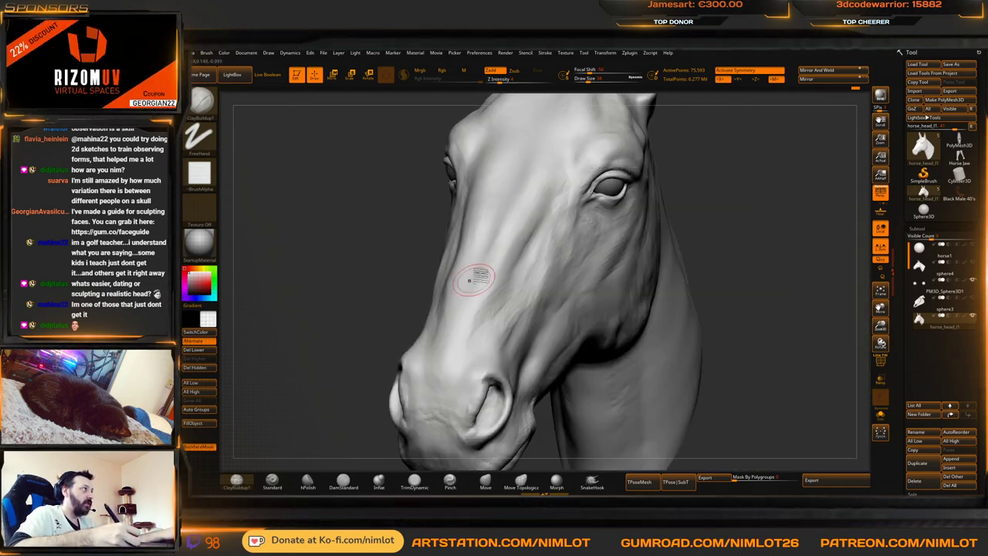
{"action": "key", "text": "shift"}
{"action": "mouse_move", "coordinate": [513, 210]}
{"action": "left_mouse_down"}
{"action": "mouse_move", "coordinate": [486, 255]}
{"action": "mouse_move", "coordinate": [514, 206]}
{"action": "left_mouse_up"}
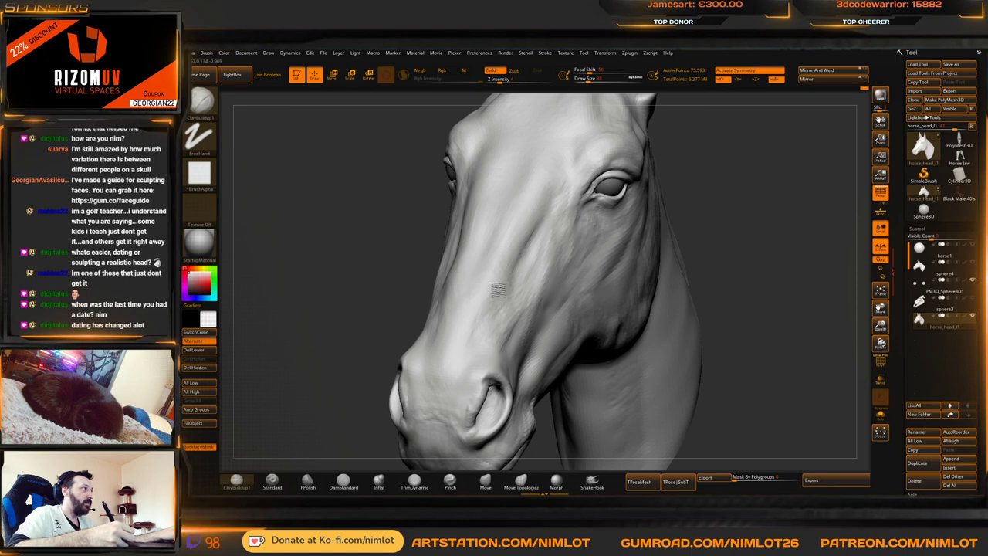
{"action": "left_click_drag", "start_coordinate": [832, 209], "coordinate": [756, 201]}
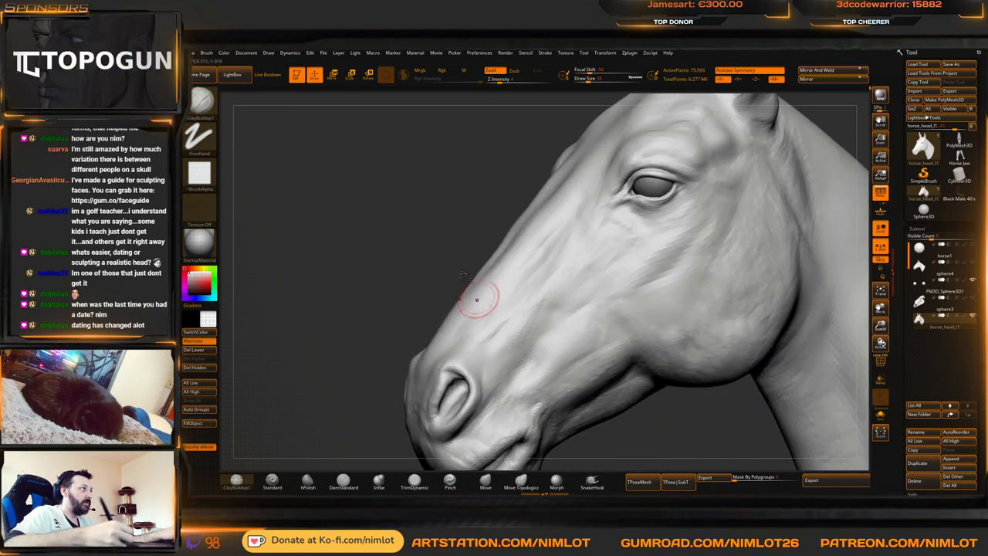
{"action": "left_click_drag", "start_coordinate": [464, 276], "coordinate": [435, 245], "text": "alt"}
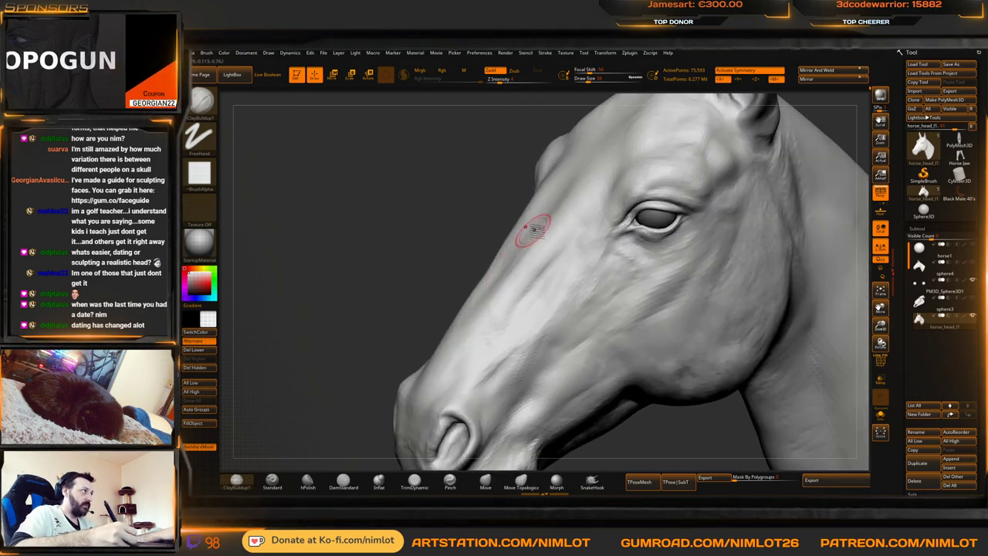
Sculpt the nose bridge and the planes below the eyes with ClayBuildup and smooth them
{"action": "left_click_drag", "start_coordinate": [399, 281], "coordinate": [456, 276]}
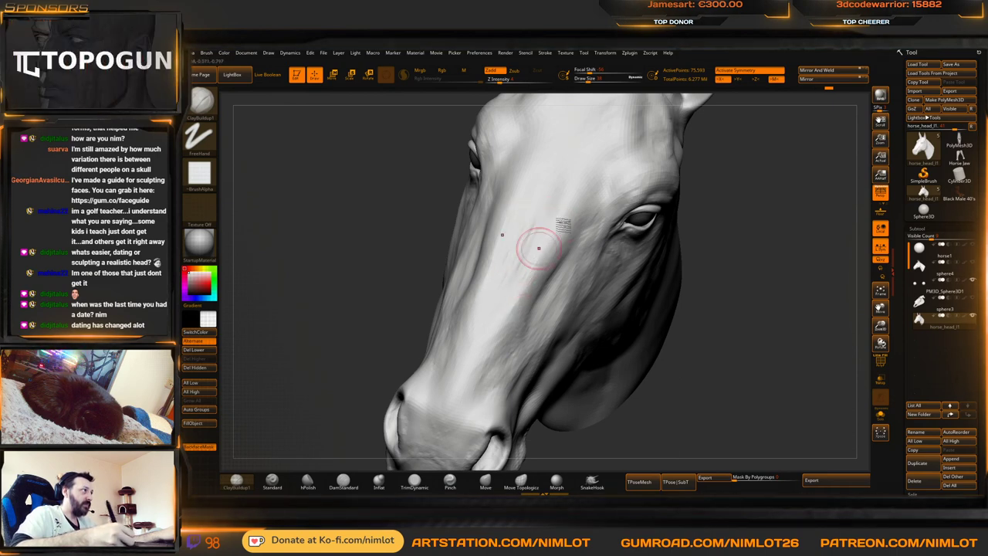
{"action": "right_click_drag", "start_coordinate": [514, 305], "coordinate": [541, 229]}
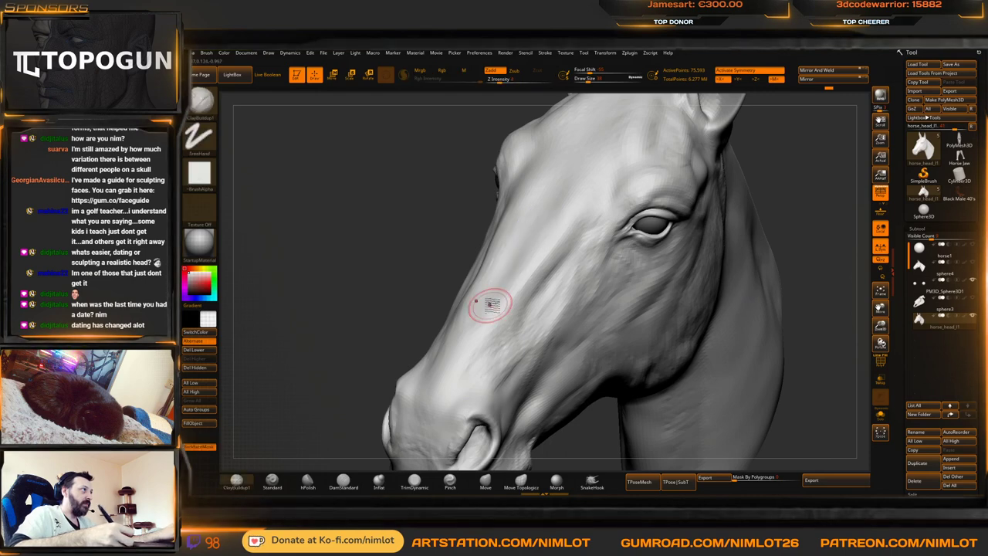
{"action": "right_click_drag", "start_coordinate": [489, 304], "coordinate": [414, 274]}
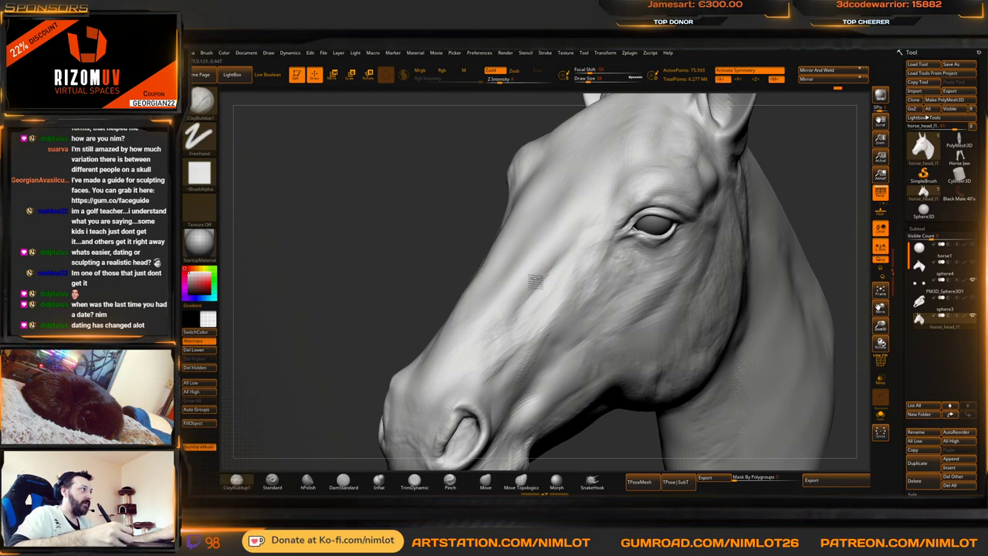
{"action": "left_click_drag", "start_coordinate": [562, 258], "coordinate": [494, 330], "text": "shift"}
{"action": "right_click_drag", "start_coordinate": [455, 208], "coordinate": [547, 189], "text": "shift"}
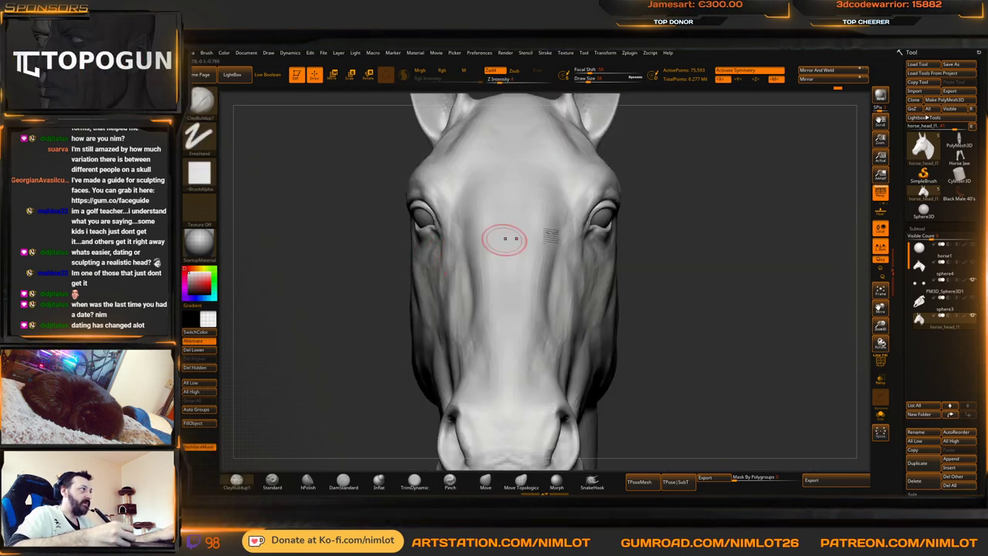
{"action": "right_click_drag", "start_coordinate": [551, 235], "coordinate": [745, 240]}
{"action": "left_click_drag", "start_coordinate": [561, 254], "coordinate": [535, 298], "text": "shift"}
Adjust the profile of the forehead and brow above the eye with the Move Topological brush
{"action": "mouse_move", "coordinate": [687, 232]}
{"action": "right_mouse_down"}
{"action": "mouse_move", "coordinate": [771, 222]}
{"action": "mouse_move", "coordinate": [668, 230]}
{"action": "right_mouse_up"}
{"action": "right_click_drag", "start_coordinate": [633, 332], "coordinate": [558, 366]}
{"action": "right_click_drag", "start_coordinate": [557, 366], "coordinate": [581, 360]}
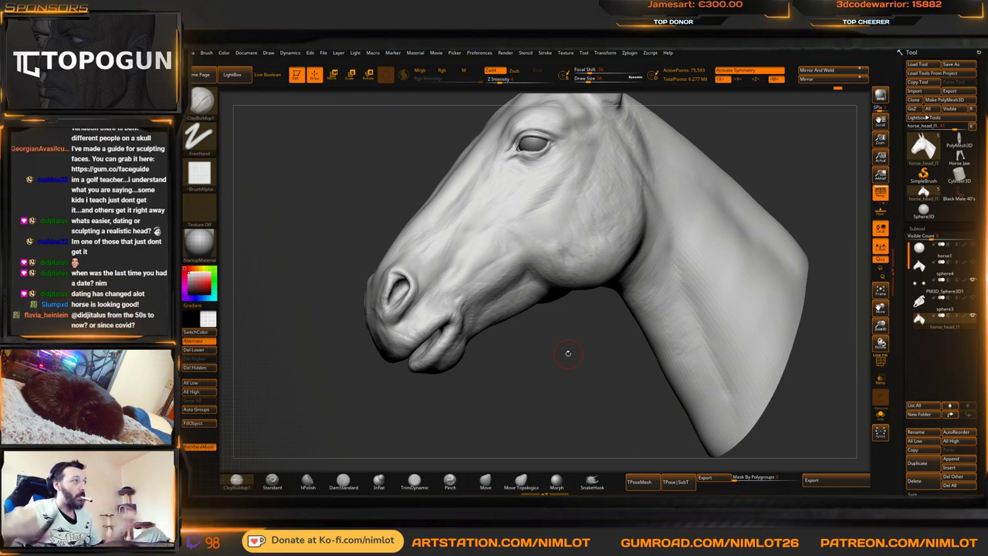
{"action": "left_click_drag", "start_coordinate": [760, 152], "coordinate": [772, 251]}
{"action": "left_click", "coordinate": [525, 481]}
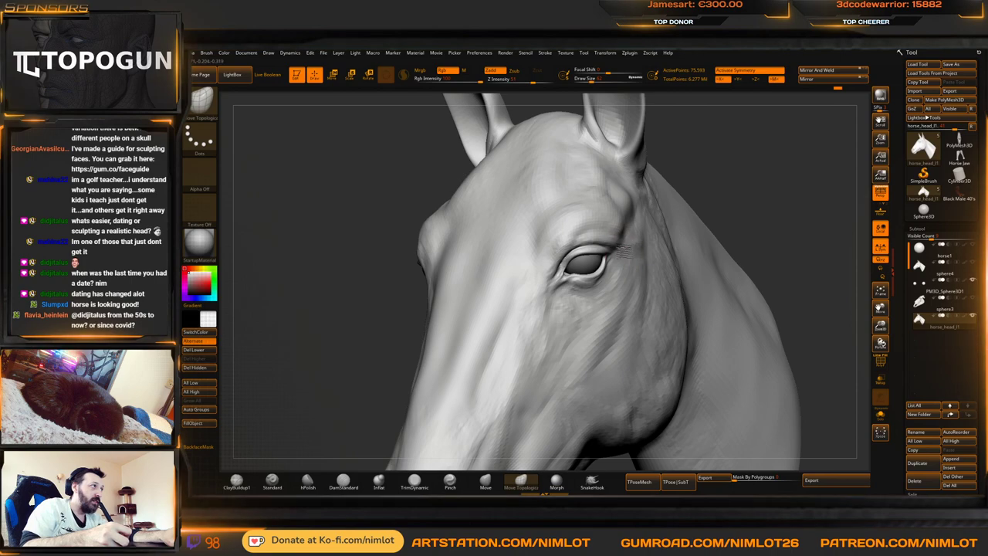
{"action": "right_click_drag", "start_coordinate": [678, 230], "coordinate": [593, 221]}
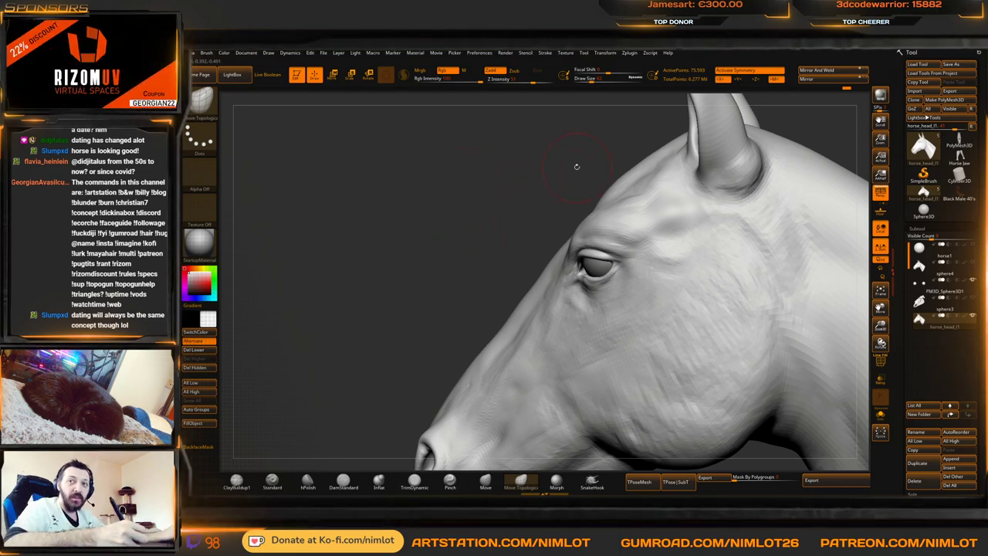
{"action": "left_click_drag", "start_coordinate": [580, 173], "coordinate": [569, 185]}
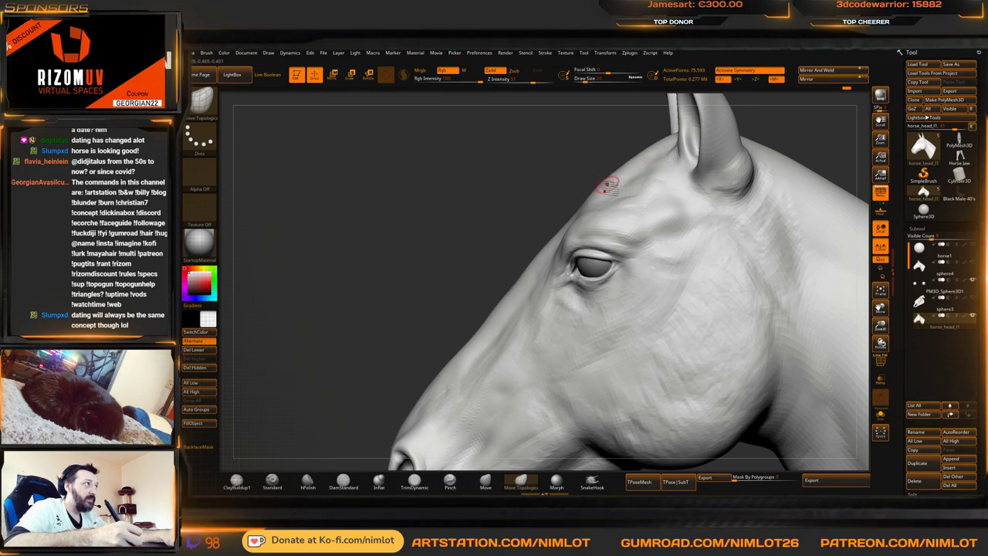
{"action": "mouse_move", "coordinate": [606, 187]}
{"action": "right_mouse_down"}
{"action": "mouse_move", "coordinate": [623, 169]}
{"action": "mouse_move", "coordinate": [619, 184]}
{"action": "right_mouse_up"}
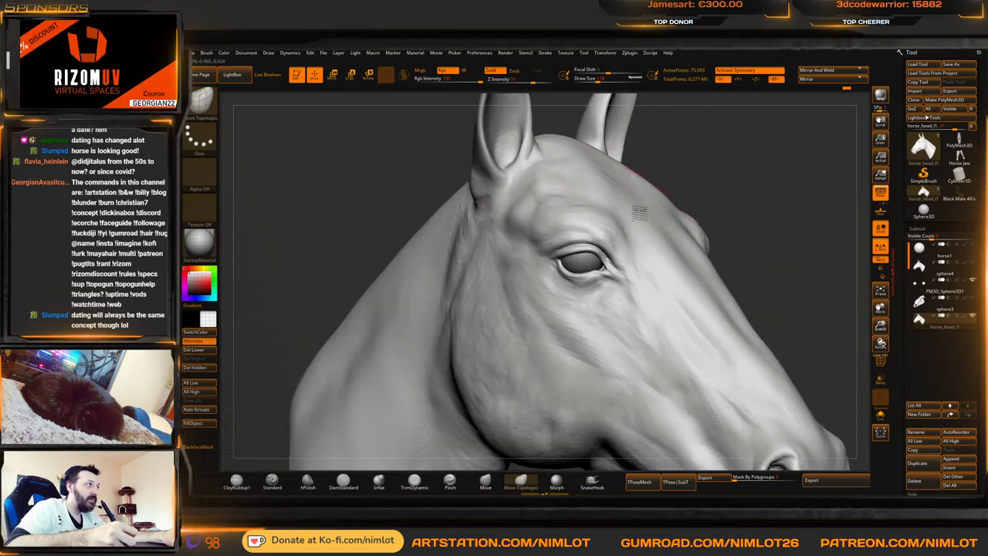
Adjust the overall contour of the nose bridge in front of the eyes with a larger Move Topological brush
{"action": "left_click_drag", "start_coordinate": [842, 189], "coordinate": [738, 217]}
{"action": "key", "text": "f"}
{"action": "right_click_drag", "start_coordinate": [735, 218], "coordinate": [761, 193]}
{"action": "mouse_move", "coordinate": [518, 238]}
{"action": "right_mouse_down"}
{"action": "mouse_move", "coordinate": [525, 231]}
{"action": "mouse_move", "coordinate": [487, 205]}
{"action": "right_mouse_up"}
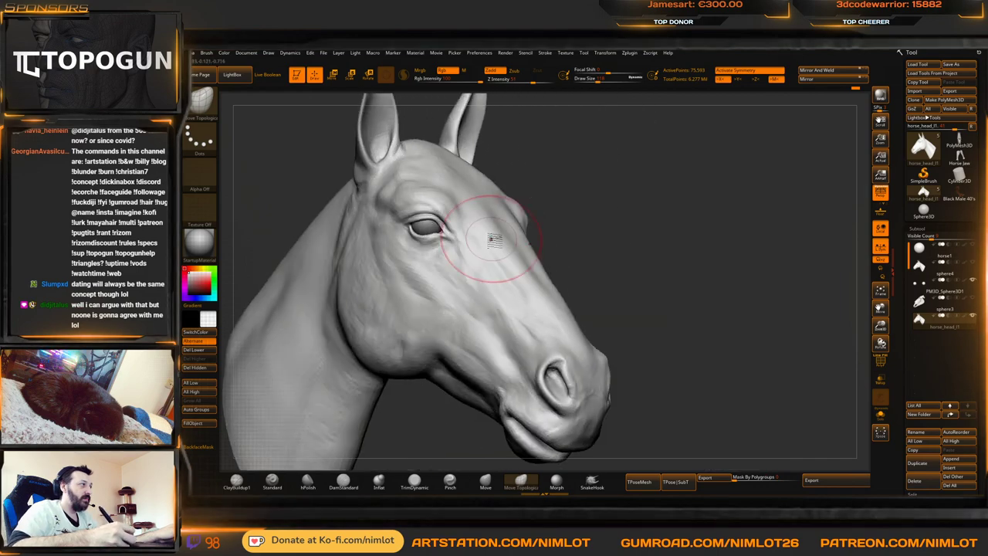
{"action": "right_click_drag", "start_coordinate": [485, 203], "coordinate": [409, 221]}
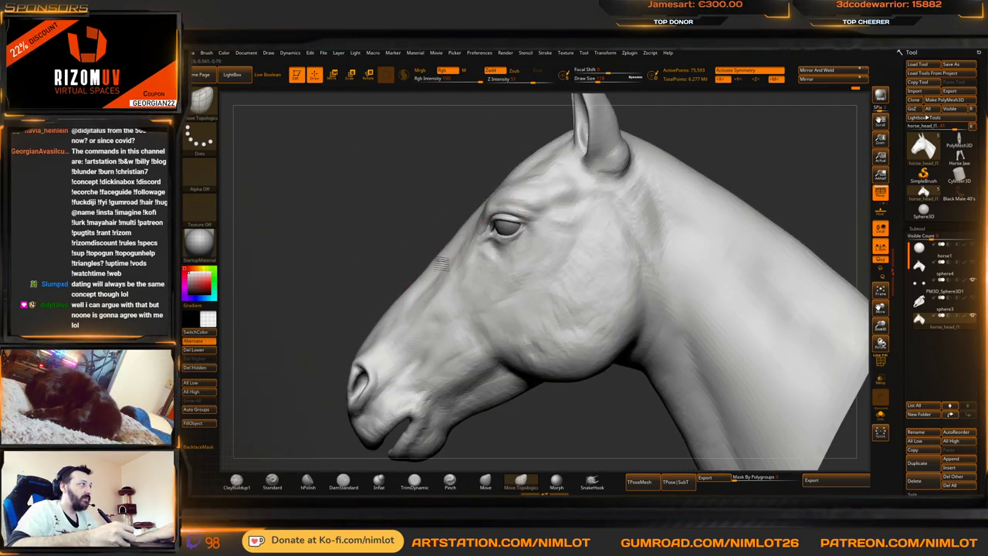
{"action": "mouse_move", "coordinate": [406, 272]}
{"action": "right_mouse_down"}
{"action": "mouse_move", "coordinate": [415, 300]}
{"action": "mouse_move", "coordinate": [402, 289]}
{"action": "mouse_move", "coordinate": [413, 263]}
{"action": "mouse_move", "coordinate": [611, 223]}
{"action": "mouse_move", "coordinate": [695, 247]}
{"action": "right_mouse_up"}
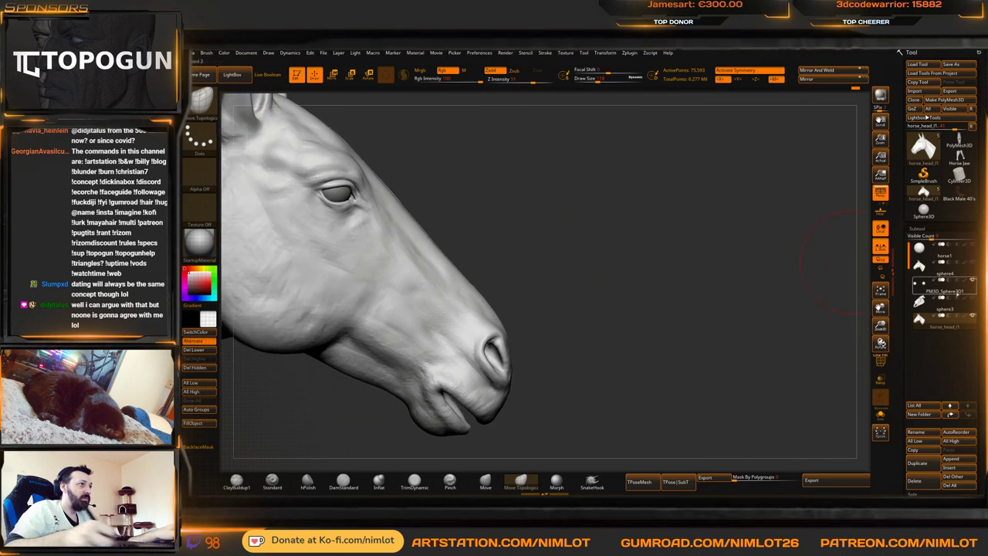
Show the skull subtool sphere3 and pull the nose surface out over it with Move Topological
{"action": "left_click", "coordinate": [973, 299]}
{"action": "right_click_drag", "start_coordinate": [633, 260], "coordinate": [605, 243]}
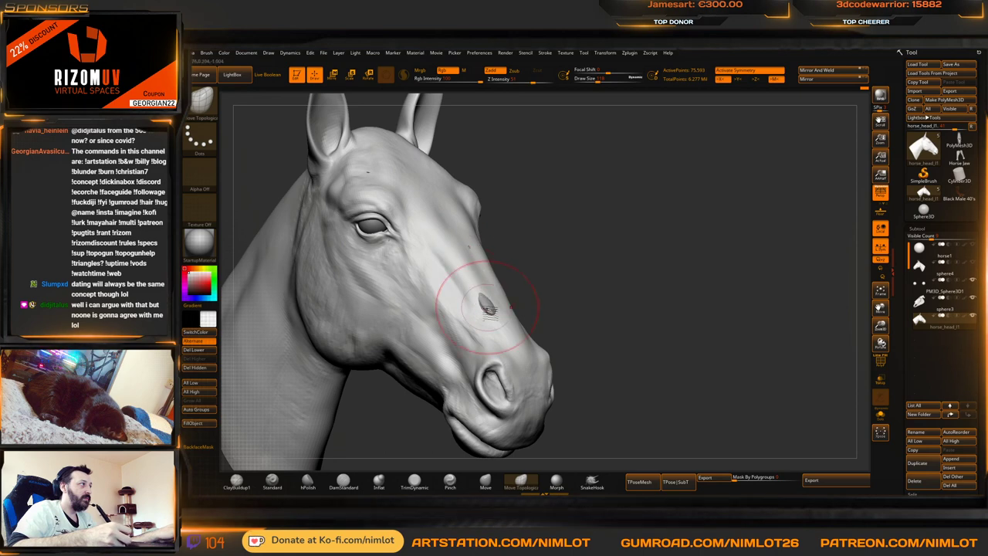
{"action": "right_click_drag", "start_coordinate": [485, 311], "coordinate": [511, 285]}
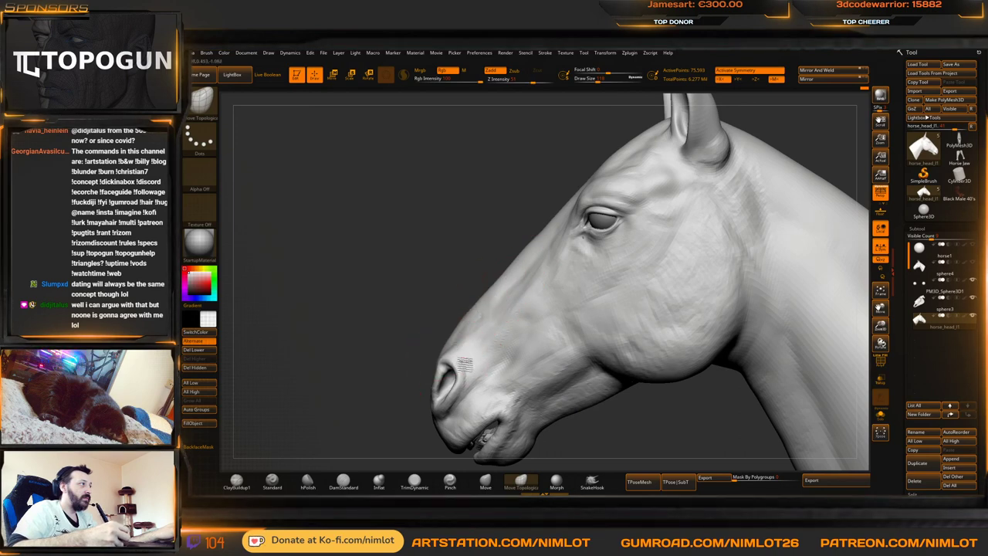
{"action": "right_click_drag", "start_coordinate": [417, 380], "coordinate": [479, 328]}
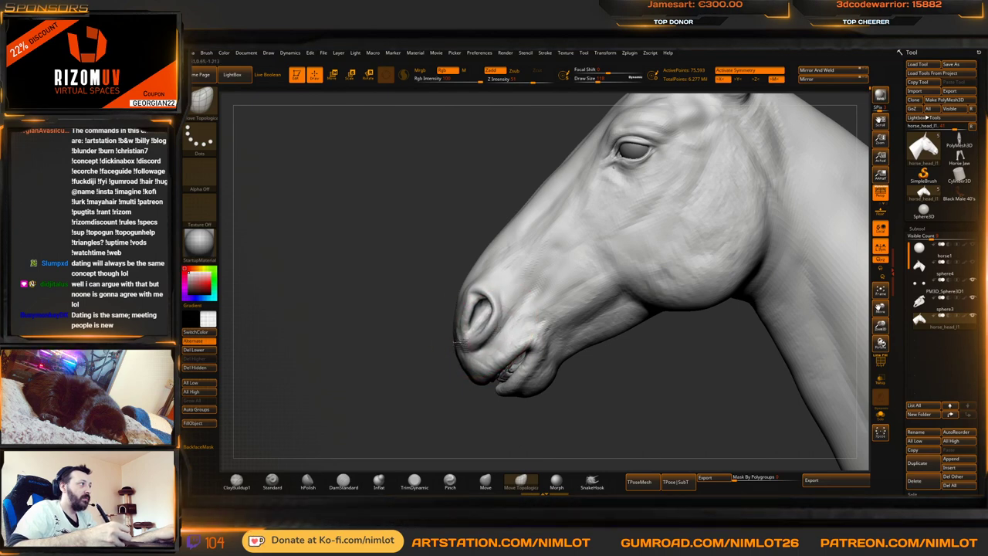
{"action": "left_click_drag", "start_coordinate": [428, 385], "coordinate": [515, 268], "text": "alt"}
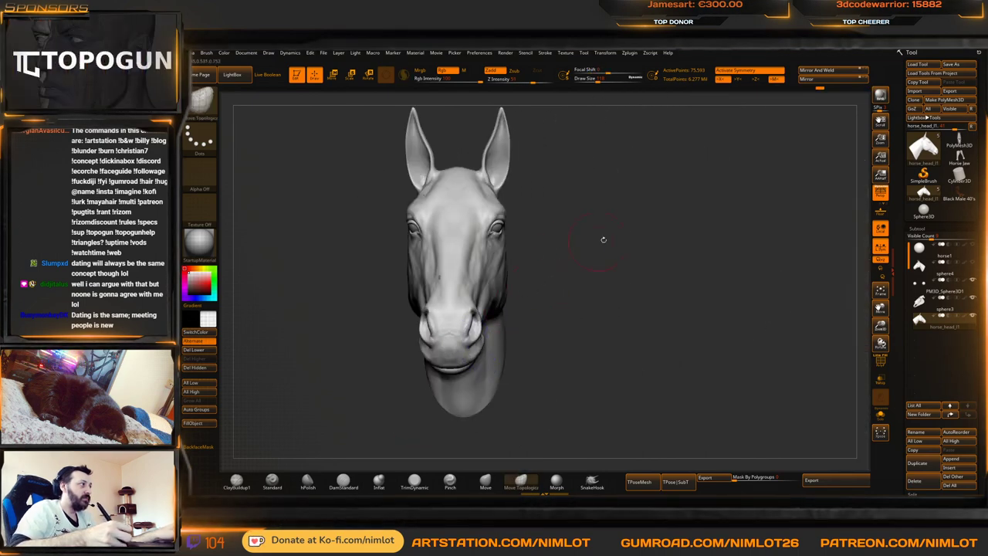
Reshape the surface in front of and below the eye with a smaller Move Topological brush
{"action": "left_click_drag", "start_coordinate": [604, 240], "coordinate": [622, 258], "text": "alt"}
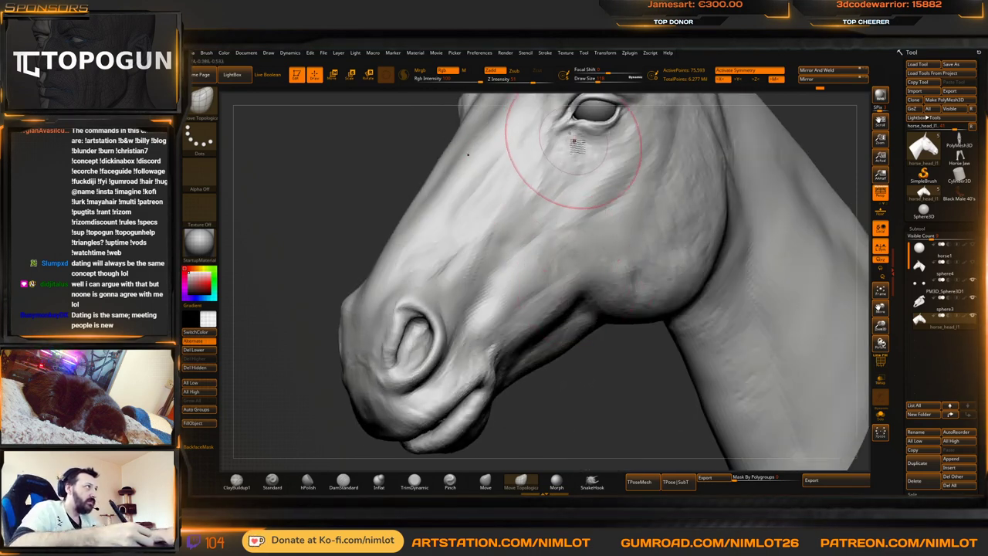
{"action": "key", "text": "bracketleft"}
{"action": "key", "text": "bracketleft"}
{"action": "left_click_drag", "start_coordinate": [554, 131], "coordinate": [558, 130]}
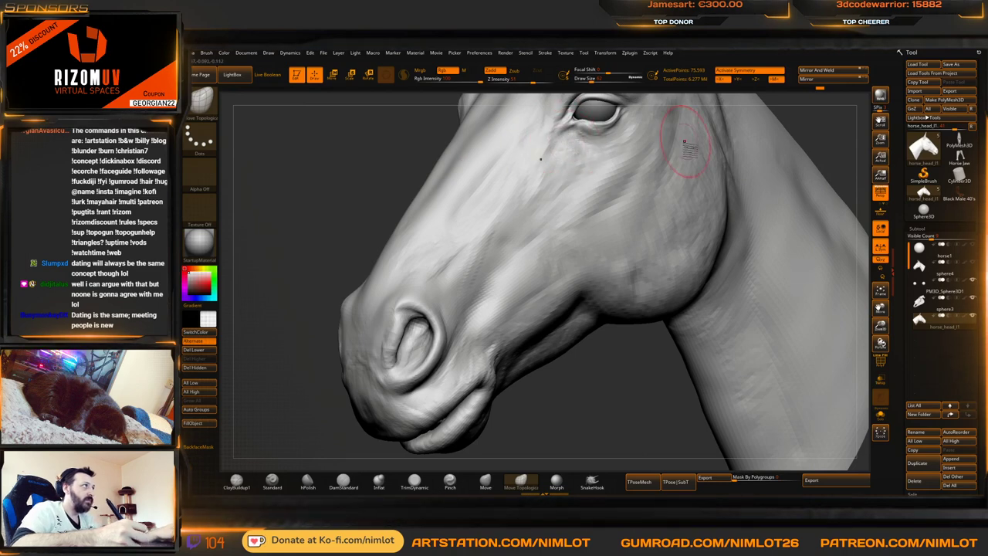
Examine the whole horse head from the side, front three-quarter and below to judge its proportions
{"action": "key", "text": "f"}
{"action": "left_click_drag", "start_coordinate": [668, 168], "coordinate": [718, 151]}
{"action": "left_click_drag", "start_coordinate": [718, 152], "coordinate": [704, 156]}
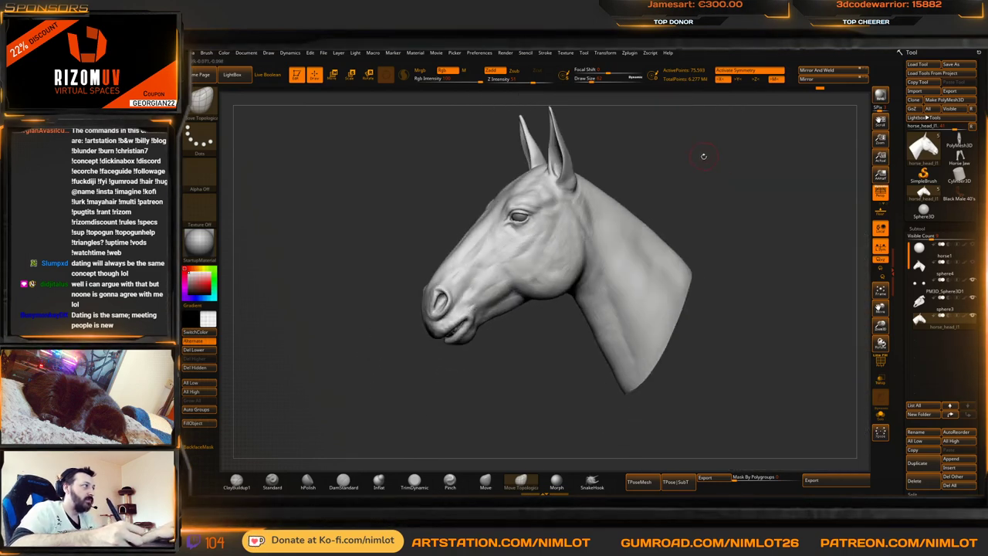
{"action": "right_click_drag", "start_coordinate": [703, 156], "coordinate": [690, 170]}
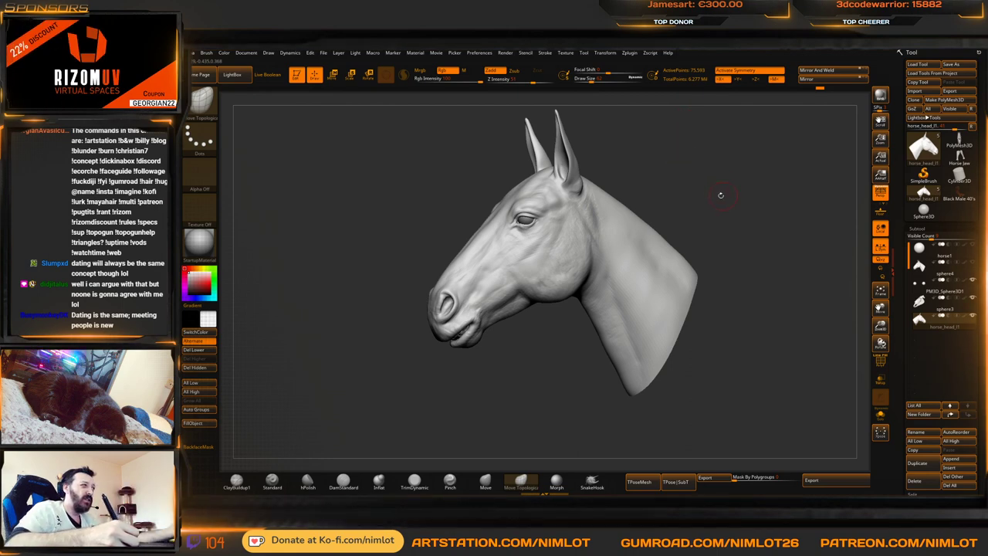
{"action": "right_click_drag", "start_coordinate": [720, 195], "coordinate": [769, 191]}
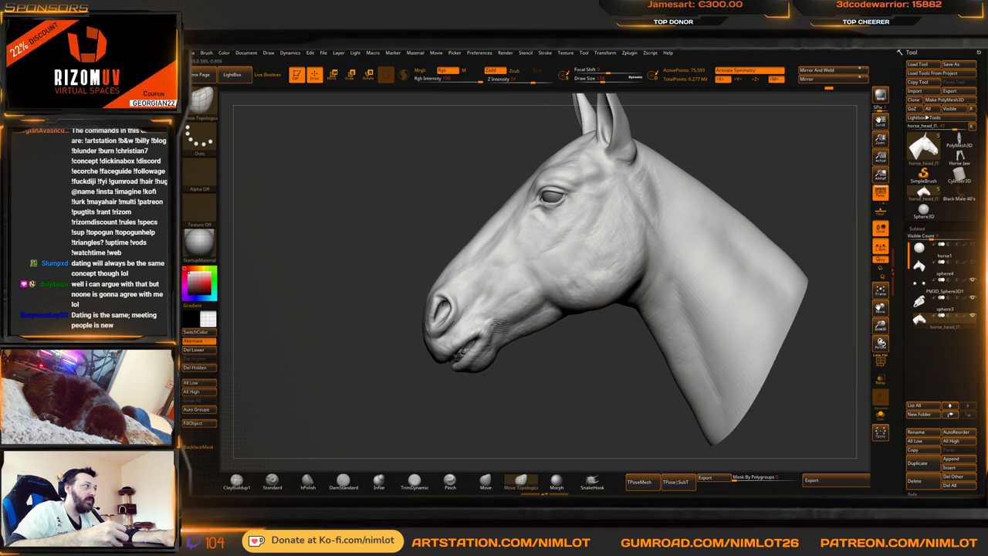
{"action": "mouse_move", "coordinate": [548, 360]}
{"action": "right_mouse_down"}
{"action": "mouse_move", "coordinate": [544, 325]}
{"action": "mouse_move", "coordinate": [545, 344]}
{"action": "right_mouse_up"}
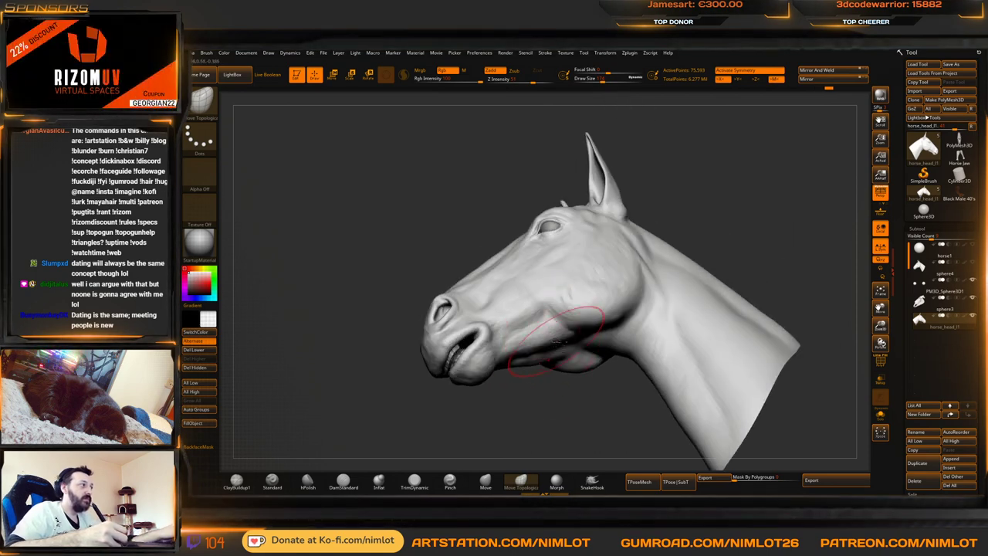
{"action": "mouse_move", "coordinate": [528, 403]}
{"action": "right_mouse_down"}
{"action": "mouse_move", "coordinate": [535, 343]}
{"action": "mouse_move", "coordinate": [605, 375]}
{"action": "mouse_move", "coordinate": [586, 382]}
{"action": "mouse_move", "coordinate": [633, 361]}
{"action": "mouse_move", "coordinate": [674, 335]}
{"action": "mouse_move", "coordinate": [702, 300]}
{"action": "mouse_move", "coordinate": [726, 232]}
{"action": "mouse_move", "coordinate": [737, 229]}
{"action": "mouse_move", "coordinate": [734, 244]}
{"action": "right_mouse_up"}
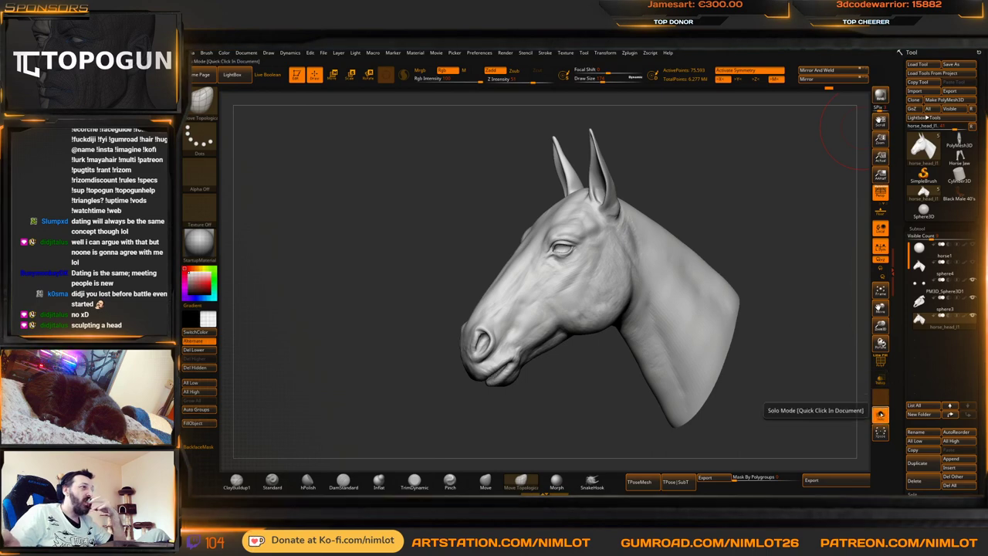
Select the skull subtool sphere3 with the head see-through and examine how the skull fits inside it
{"action": "left_click", "coordinate": [880, 414]}
{"action": "left_click", "coordinate": [939, 311]}
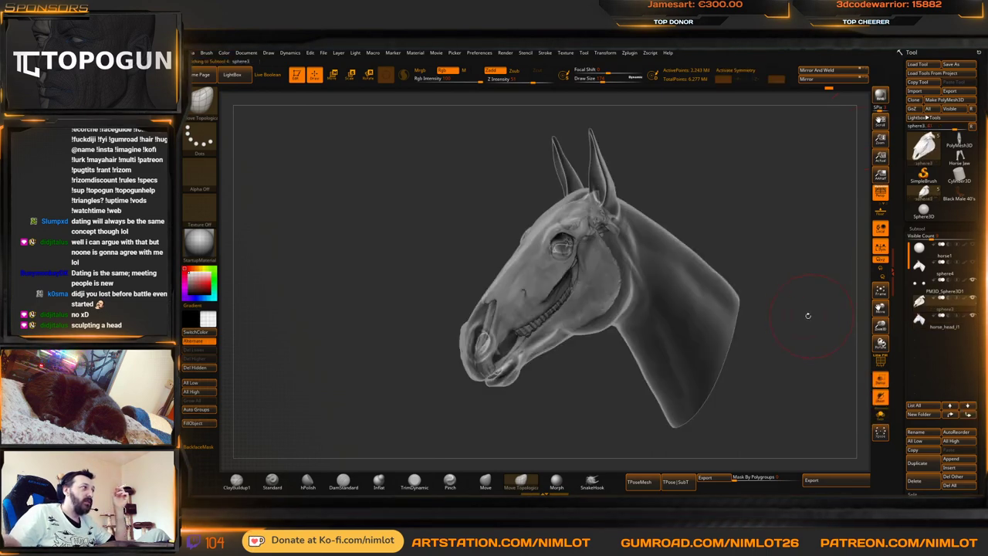
{"action": "mouse_move", "coordinate": [807, 316]}
{"action": "left_mouse_down"}
{"action": "mouse_move", "coordinate": [776, 321]}
{"action": "mouse_move", "coordinate": [816, 318]}
{"action": "mouse_move", "coordinate": [794, 320]}
{"action": "mouse_move", "coordinate": [813, 307]}
{"action": "left_mouse_up"}
{"action": "left_click_drag", "start_coordinate": [727, 272], "coordinate": [762, 305], "text": "alt"}
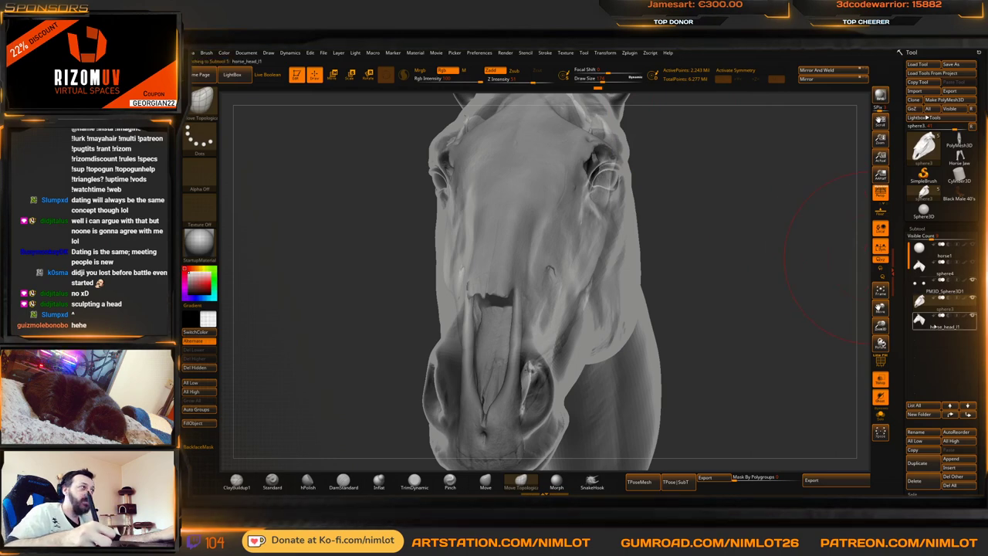
Select the horse head subtool, drop to a lower subdivision level and adjust its cheek and jaw width with Move Topological
{"action": "left_click", "coordinate": [932, 326]}
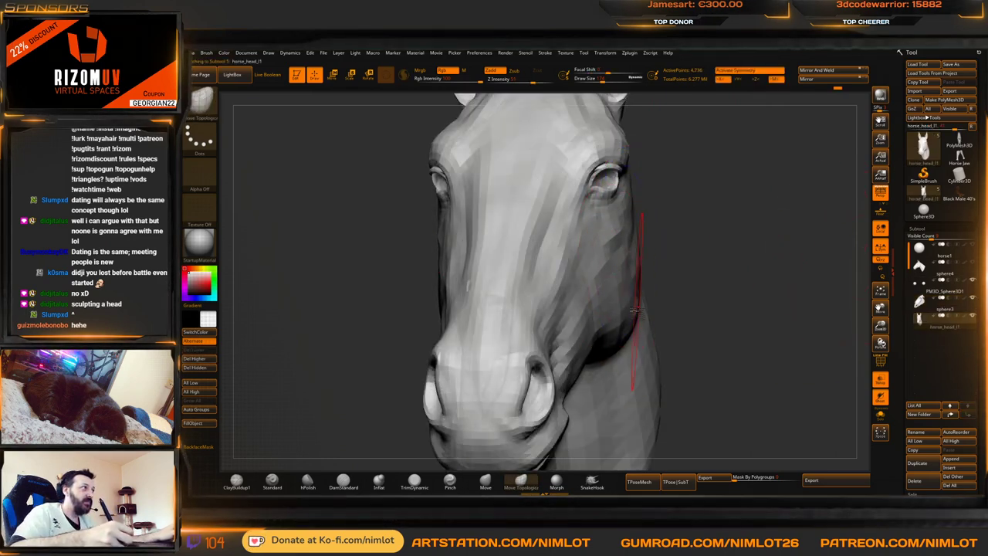
{"action": "key", "text": "f"}
{"action": "left_click_drag", "start_coordinate": [745, 285], "coordinate": [670, 286]}
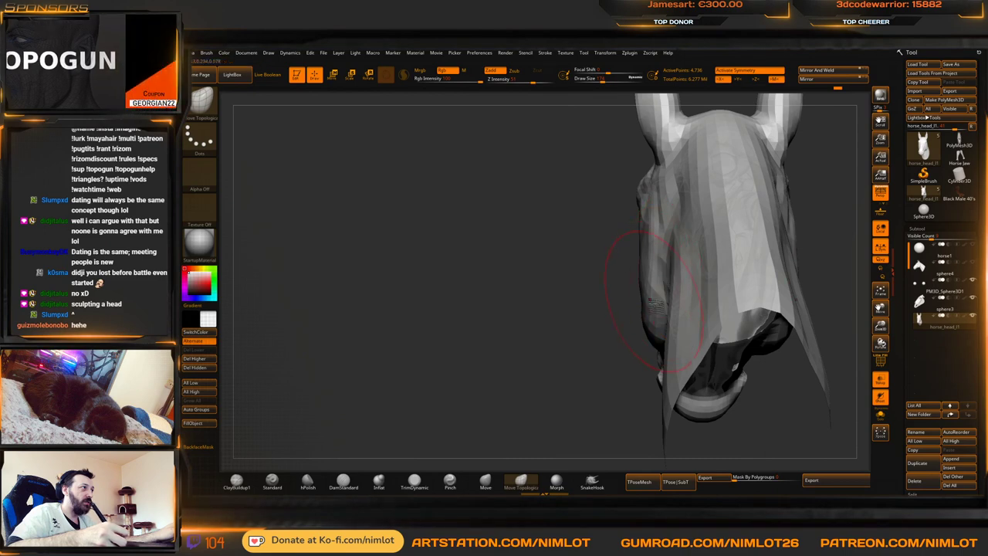
{"action": "left_click_drag", "start_coordinate": [506, 328], "coordinate": [646, 319]}
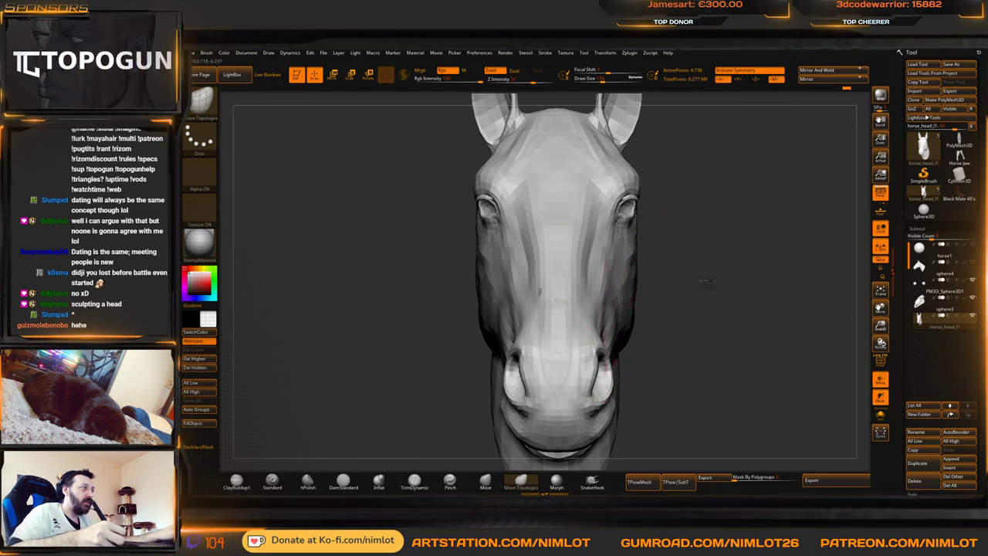
{"action": "left_click_drag", "start_coordinate": [706, 281], "coordinate": [722, 255]}
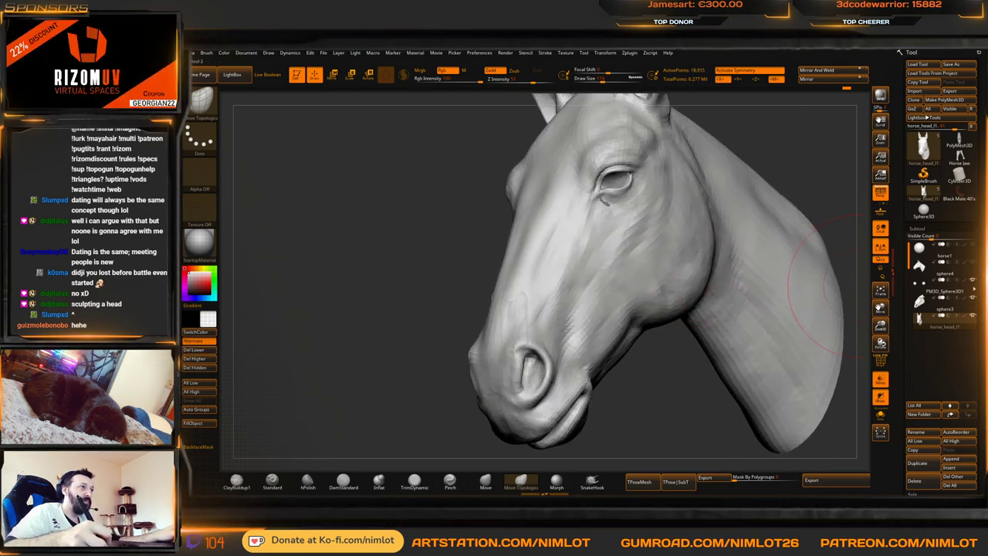
Return the horse head to its highest subdivision level and check the nose profile and whole head
{"action": "mouse_move", "coordinate": [662, 416]}
{"action": "left_mouse_down"}
{"action": "mouse_move", "coordinate": [682, 414]}
{"action": "mouse_move", "coordinate": [702, 379]}
{"action": "left_mouse_up"}
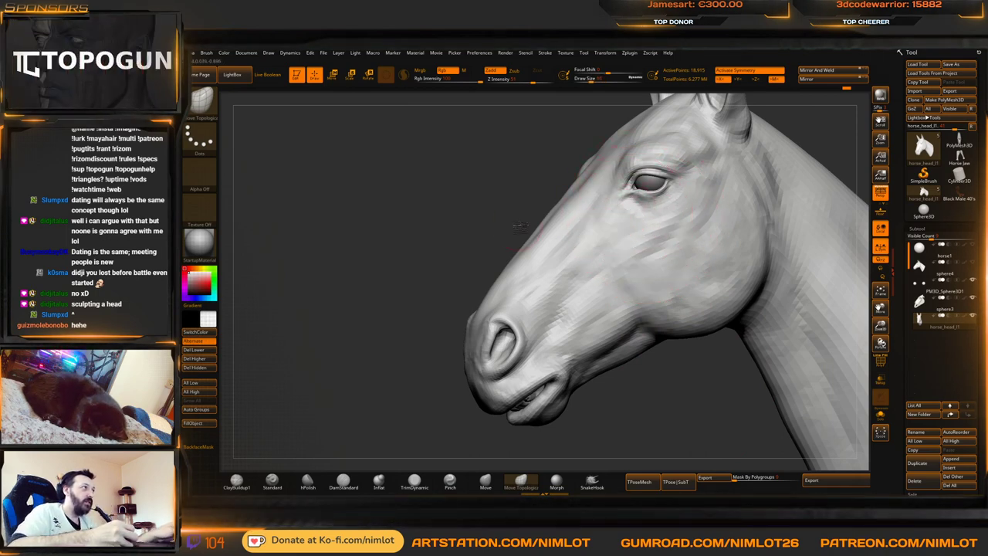
{"action": "key", "text": "d"}
{"action": "left_click_drag", "start_coordinate": [457, 266], "coordinate": [591, 224]}
{"action": "left_click_drag", "start_coordinate": [723, 210], "coordinate": [764, 213]}
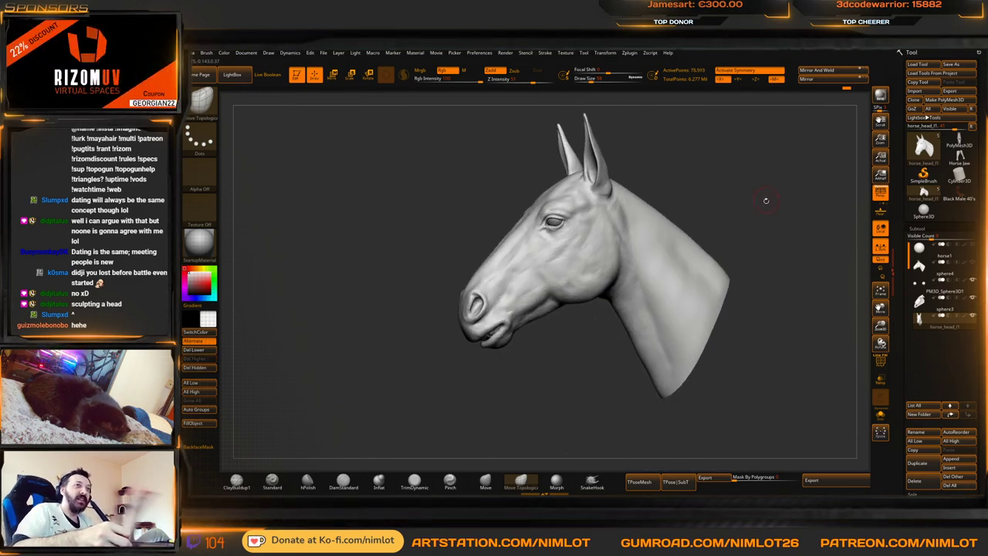
Refine the folds under the horse's eye with the Standard brush, smoothing the skin between strokes
{"action": "mouse_move", "coordinate": [776, 191]}
{"action": "left_mouse_down", "text": "alt"}
{"action": "mouse_move", "coordinate": [789, 228]}
{"action": "mouse_move", "coordinate": [777, 251]}
{"action": "mouse_move", "coordinate": [799, 199]}
{"action": "mouse_move", "coordinate": [792, 226]}
{"action": "left_mouse_up", "text": "alt"}
{"action": "left_click", "coordinate": [273, 481]}
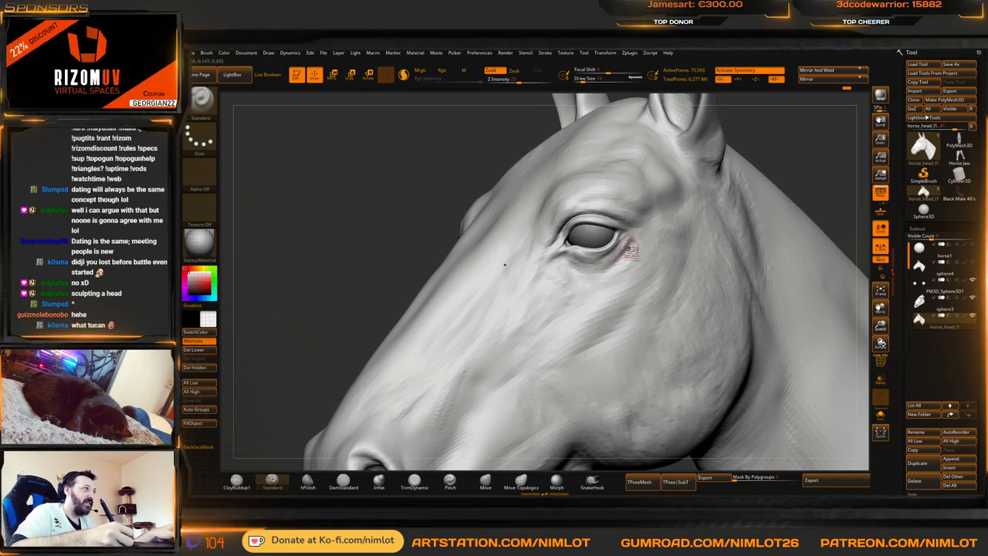
{"action": "key", "text": "shift"}
{"action": "left_click_drag", "start_coordinate": [622, 263], "coordinate": [613, 268], "text": "shift"}
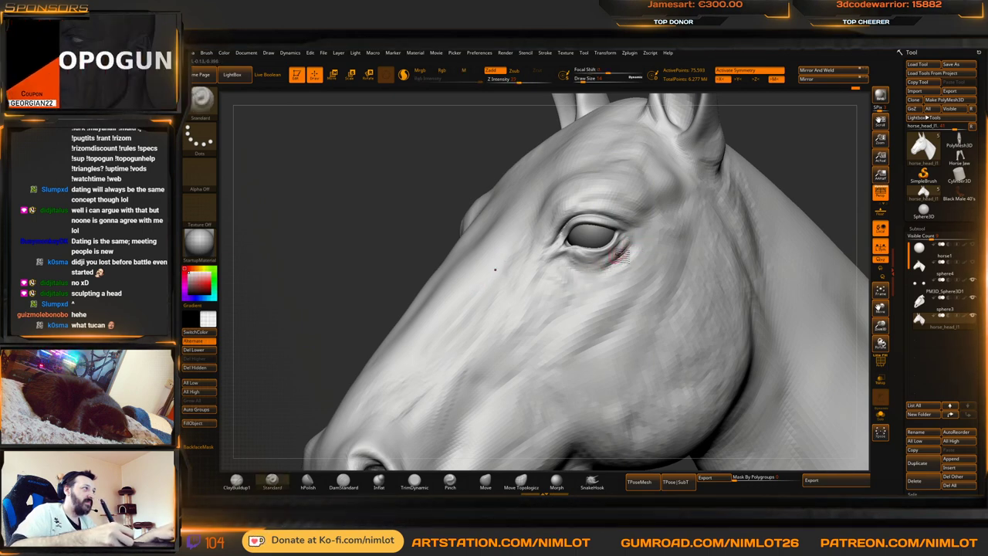
{"action": "key", "text": "shift"}
{"action": "left_click_drag", "start_coordinate": [590, 272], "coordinate": [615, 259]}
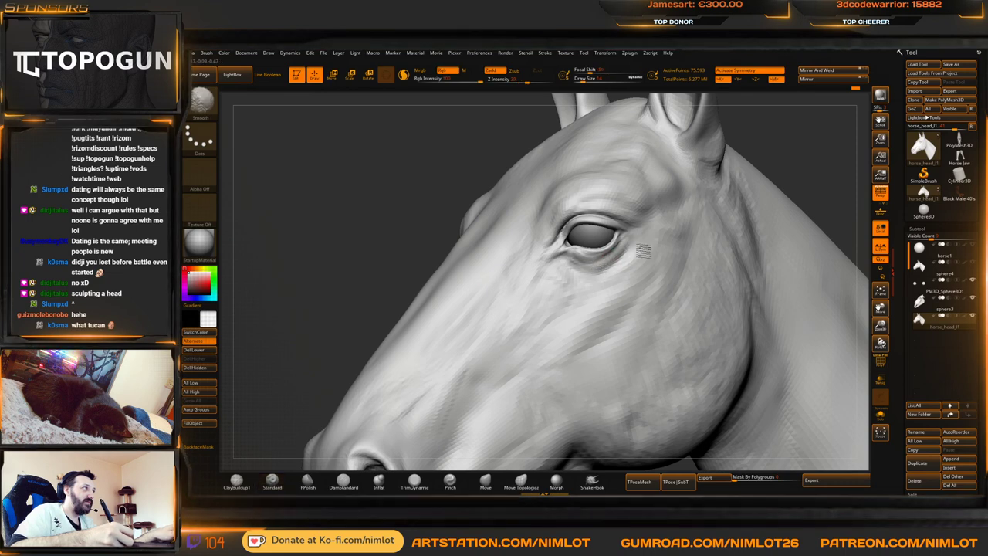
Sculpt the facial crest and cheek below the eye with the Standard brush and smooth the transitions
{"action": "key", "text": "f"}
{"action": "mouse_move", "coordinate": [747, 193]}
{"action": "left_mouse_down"}
{"action": "mouse_move", "coordinate": [718, 204]}
{"action": "mouse_move", "coordinate": [730, 226]}
{"action": "mouse_move", "coordinate": [751, 205]}
{"action": "left_mouse_up"}
{"action": "key", "text": "f"}
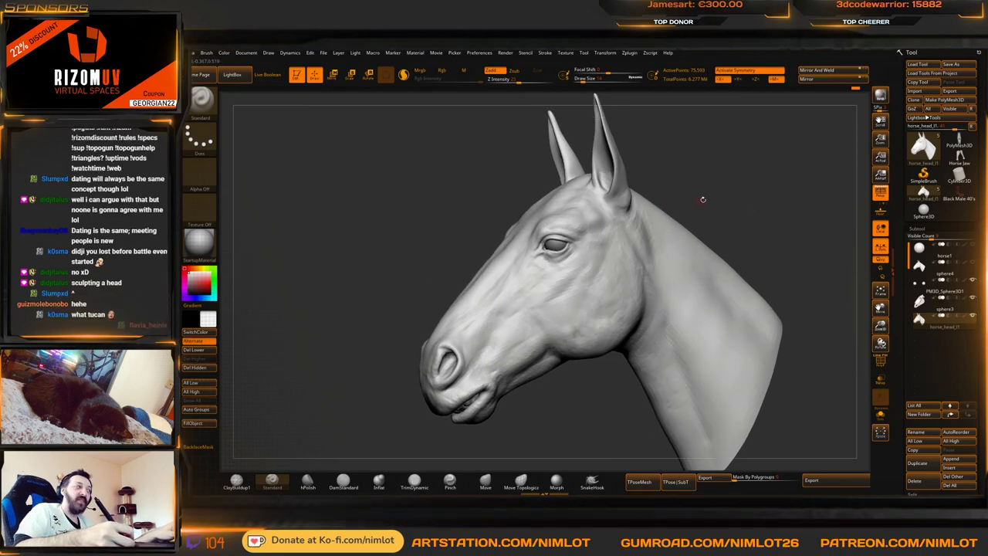
{"action": "left_click_drag", "start_coordinate": [751, 194], "coordinate": [715, 261]}
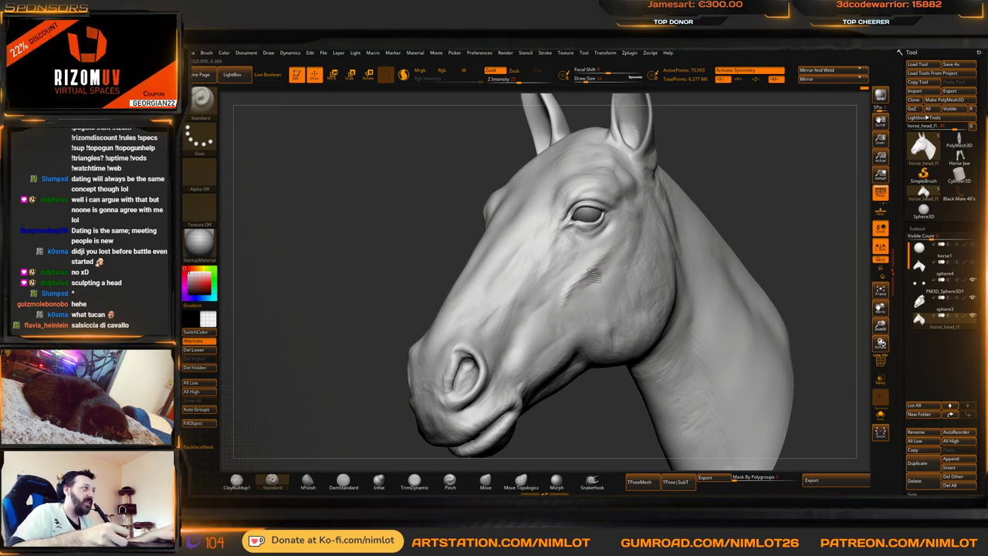
{"action": "key", "text": "shift"}
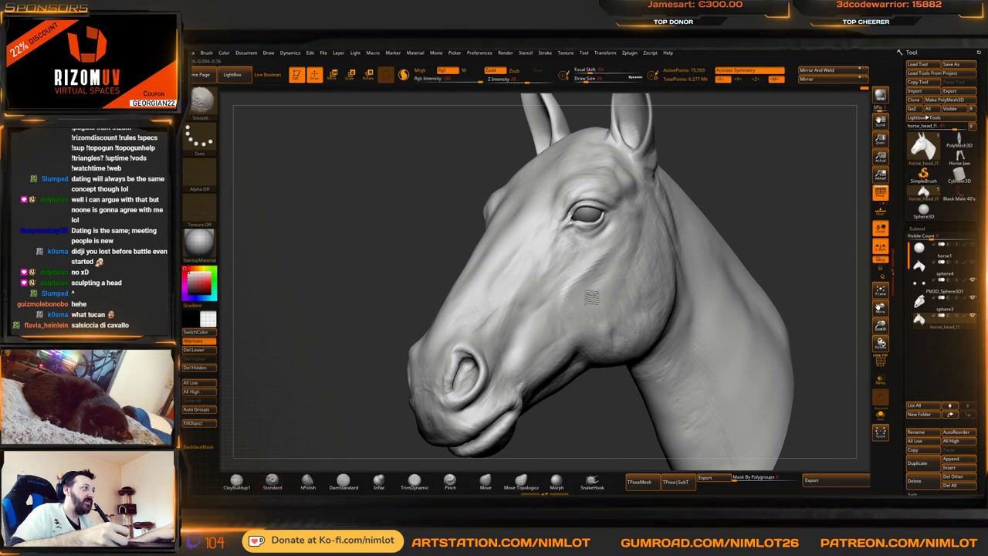
{"action": "left_click_drag", "start_coordinate": [811, 224], "coordinate": [765, 214]}
{"action": "left_click_drag", "start_coordinate": [796, 152], "coordinate": [826, 162]}
{"action": "left_click_drag", "start_coordinate": [826, 162], "coordinate": [654, 297], "text": "alt"}
{"action": "right_click_drag", "start_coordinate": [652, 297], "coordinate": [589, 283]}
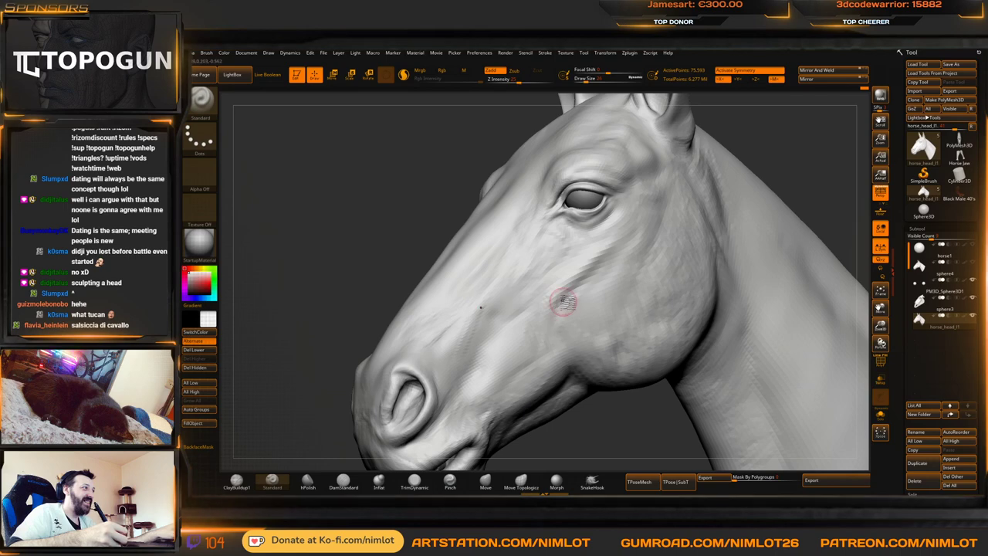
{"action": "key", "text": "shift"}
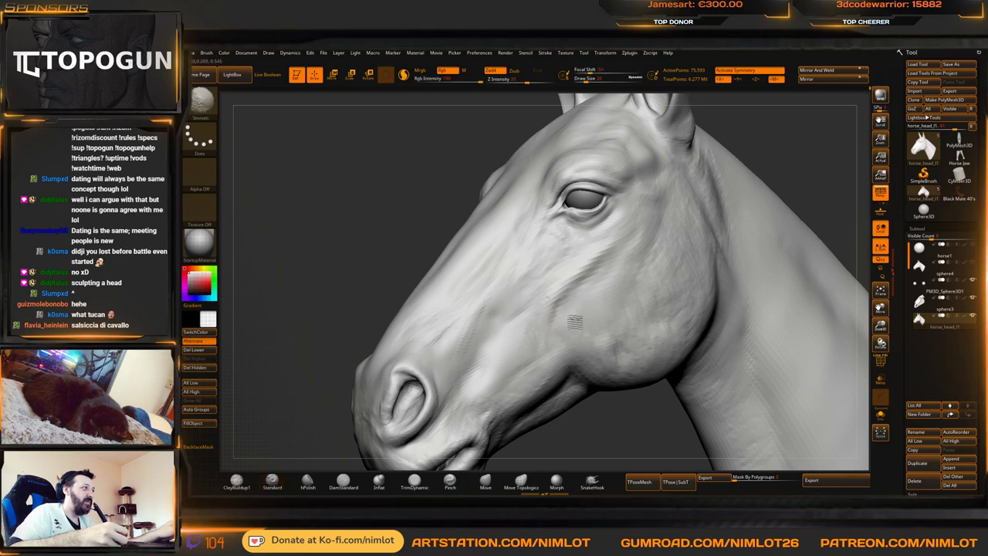
{"action": "mouse_move", "coordinate": [632, 267]}
{"action": "left_mouse_down", "text": "shift"}
{"action": "mouse_move", "coordinate": [610, 276]}
{"action": "mouse_move", "coordinate": [638, 254]}
{"action": "left_mouse_up", "text": "shift"}
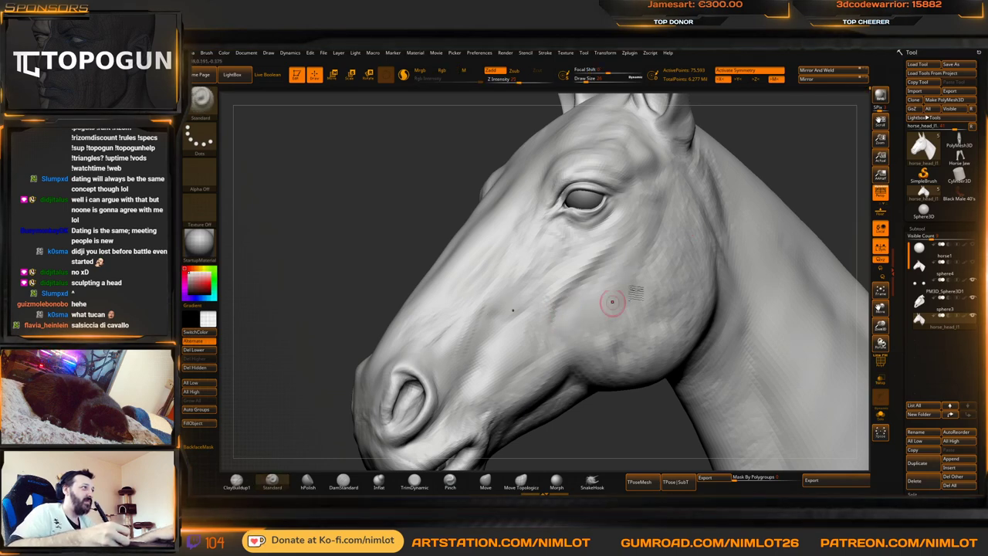
Build up the muscle forms along the cheek below the eye with the ClayBuildup brush
{"action": "key", "text": "f"}
{"action": "mouse_move", "coordinate": [739, 203]}
{"action": "left_mouse_down"}
{"action": "mouse_move", "coordinate": [736, 229]}
{"action": "mouse_move", "coordinate": [757, 225]}
{"action": "mouse_move", "coordinate": [747, 232]}
{"action": "left_mouse_up"}
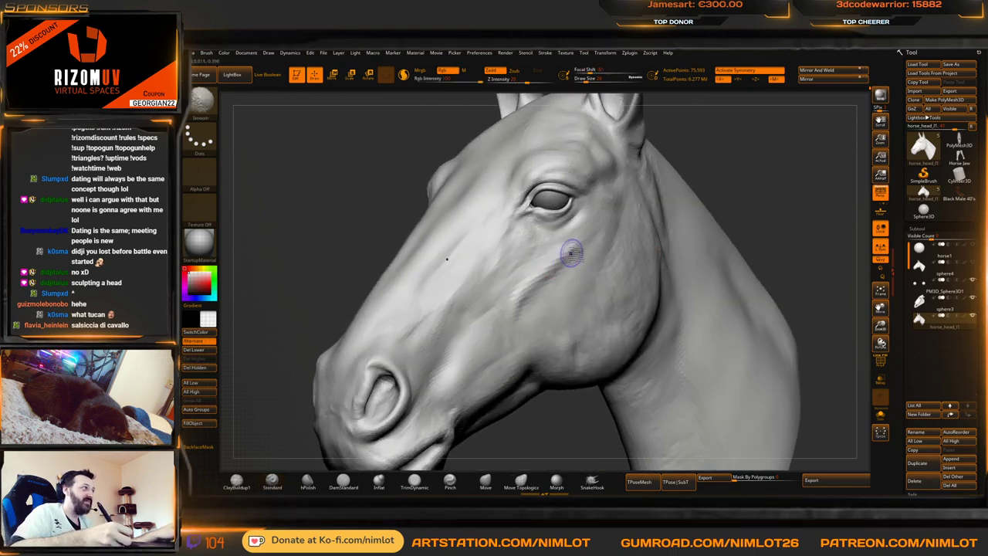
{"action": "left_click", "coordinate": [238, 480]}
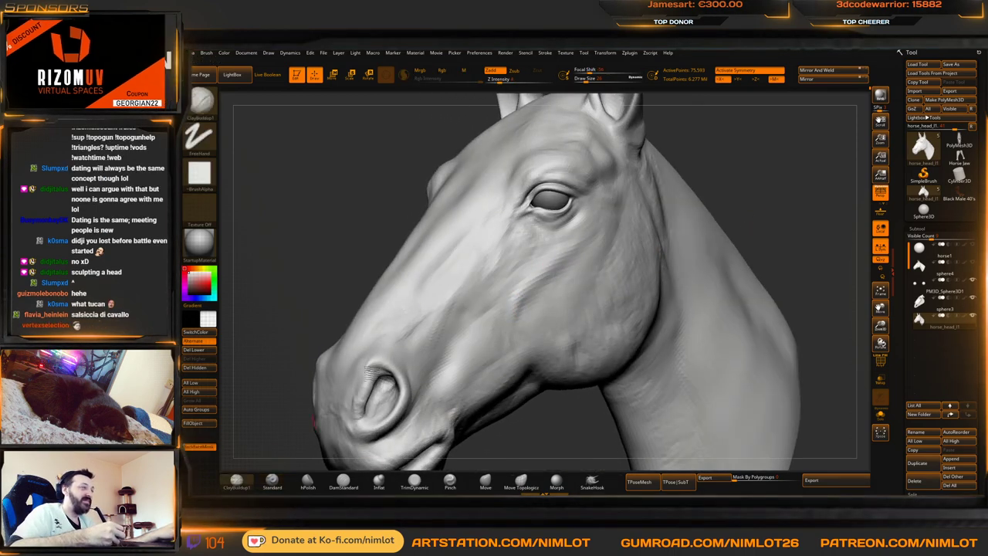
{"action": "left_click_drag", "start_coordinate": [556, 267], "coordinate": [517, 303]}
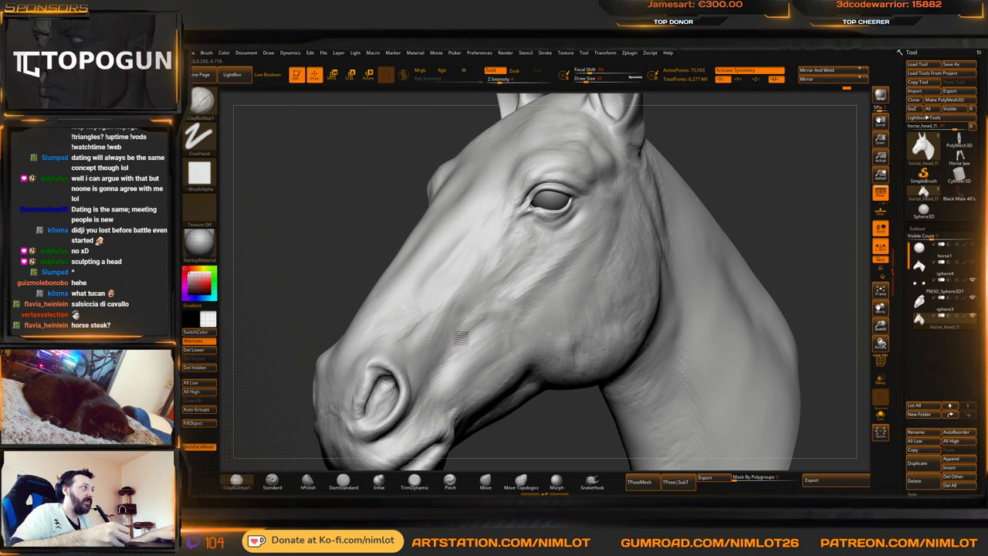
Add ClayBuildup strokes along the side of the muzzle between the cheek and the nostril
{"action": "key", "text": "f"}
{"action": "mouse_move", "coordinate": [734, 212]}
{"action": "left_mouse_down"}
{"action": "mouse_move", "coordinate": [759, 183]}
{"action": "mouse_move", "coordinate": [747, 246]}
{"action": "left_mouse_up"}
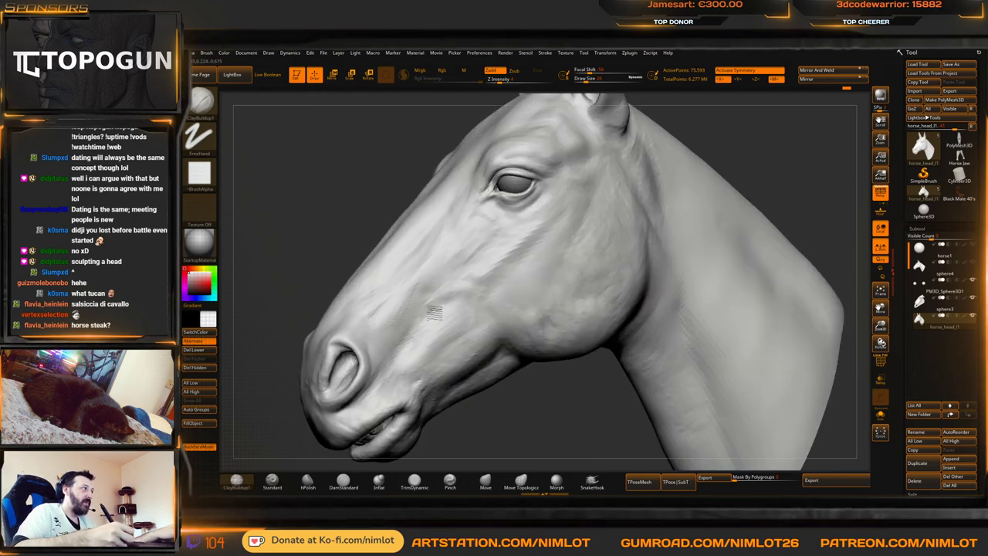
{"action": "left_click_drag", "start_coordinate": [437, 299], "coordinate": [421, 312]}
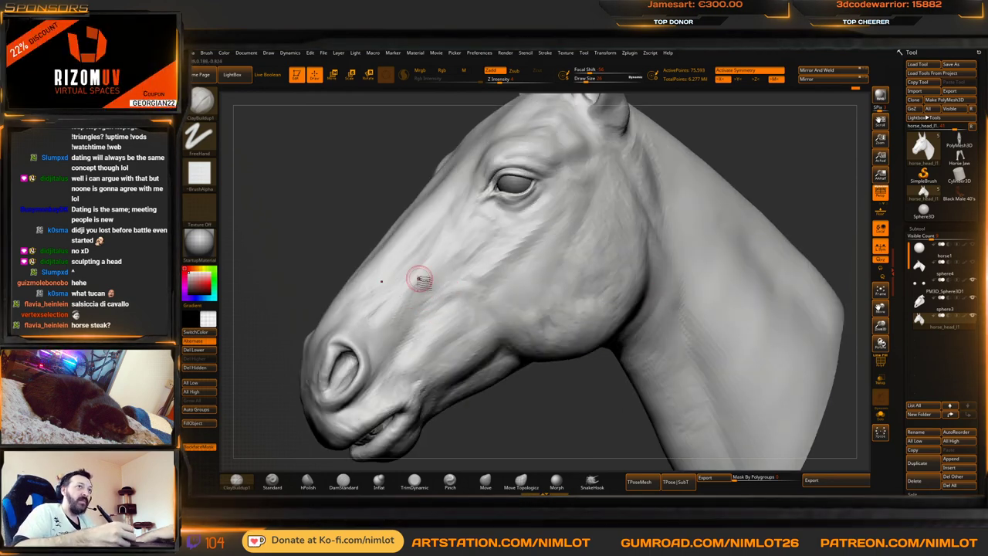
{"action": "mouse_move", "coordinate": [311, 223]}
{"action": "left_mouse_down", "text": "alt"}
{"action": "mouse_move", "coordinate": [347, 208]}
{"action": "mouse_move", "coordinate": [377, 233]}
{"action": "left_mouse_up", "text": "alt"}
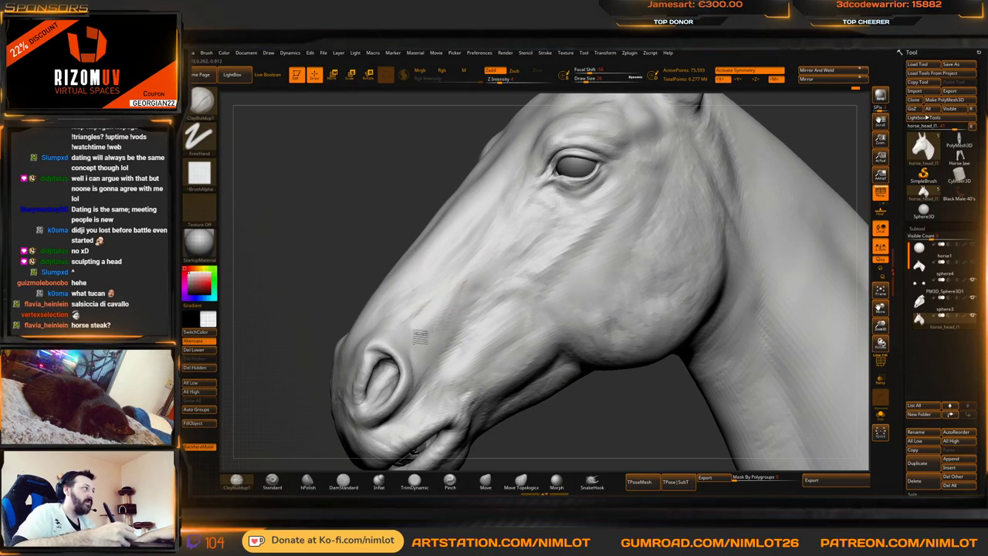
{"action": "left_click_drag", "start_coordinate": [314, 292], "coordinate": [363, 300]}
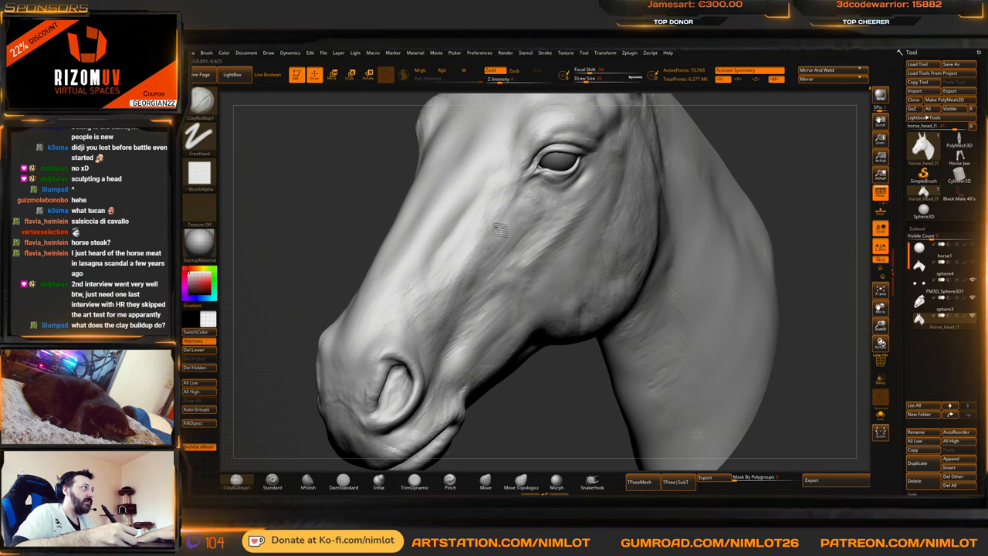
Try two crossing Standard brush strokes on the side of the neck, and undo them
{"action": "left_click_drag", "start_coordinate": [741, 247], "coordinate": [747, 204], "text": "alt"}
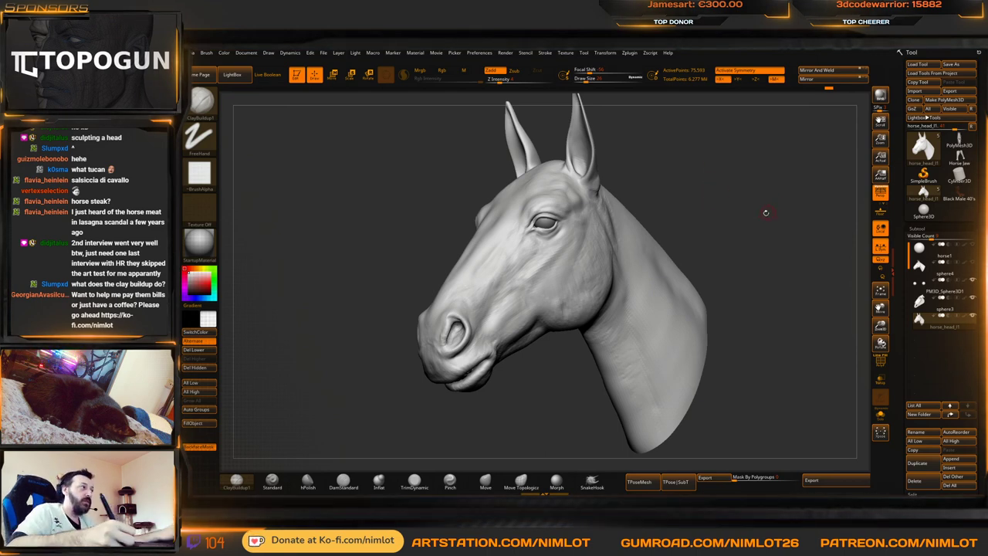
{"action": "left_click_drag", "start_coordinate": [765, 211], "coordinate": [719, 224]}
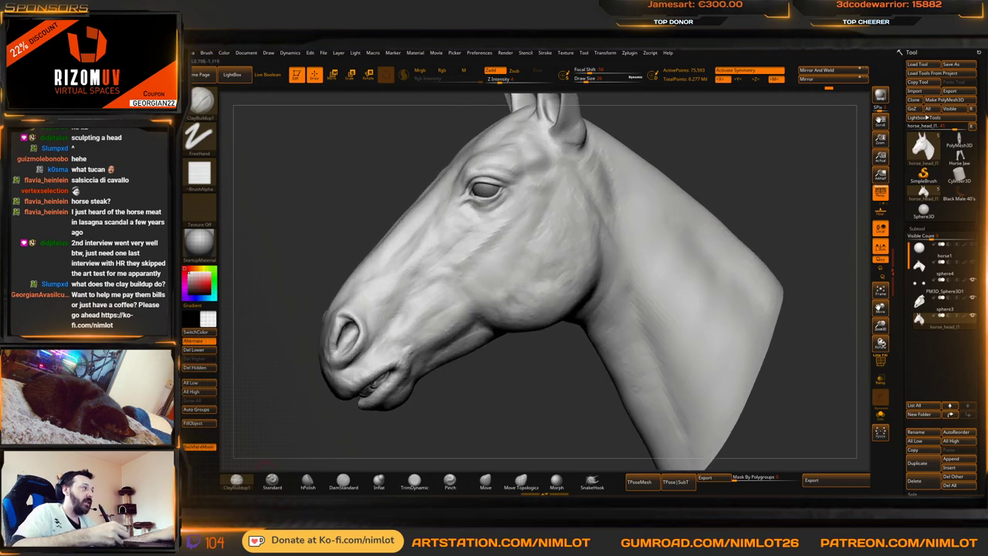
{"action": "left_click", "coordinate": [272, 481]}
{"action": "left_click_drag", "start_coordinate": [669, 269], "coordinate": [712, 376]}
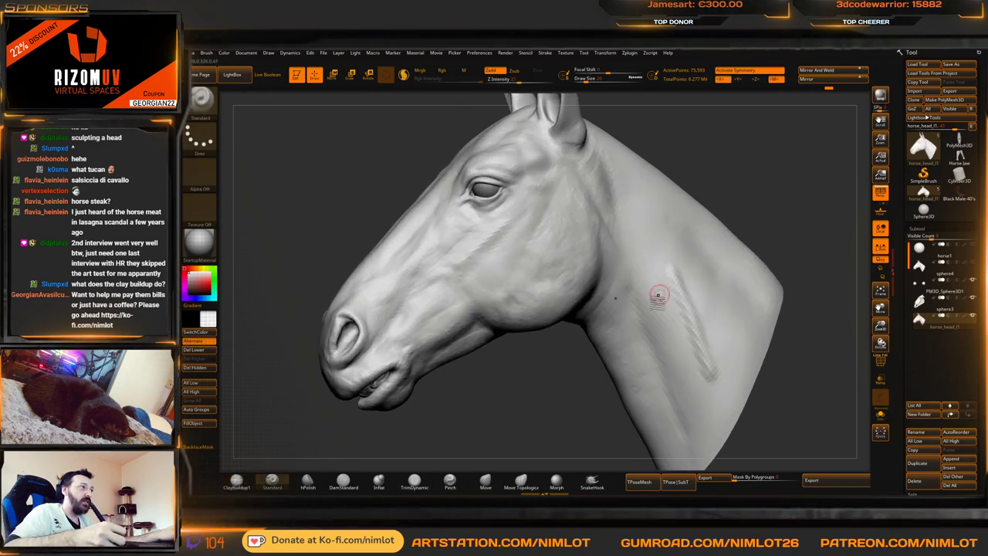
{"action": "left_click_drag", "start_coordinate": [636, 311], "coordinate": [753, 318]}
{"action": "mouse_move", "coordinate": [815, 300]}
{"action": "left_mouse_down", "text": "alt"}
{"action": "mouse_move", "coordinate": [759, 267]}
{"action": "mouse_move", "coordinate": [734, 271]}
{"action": "left_mouse_up", "text": "alt"}
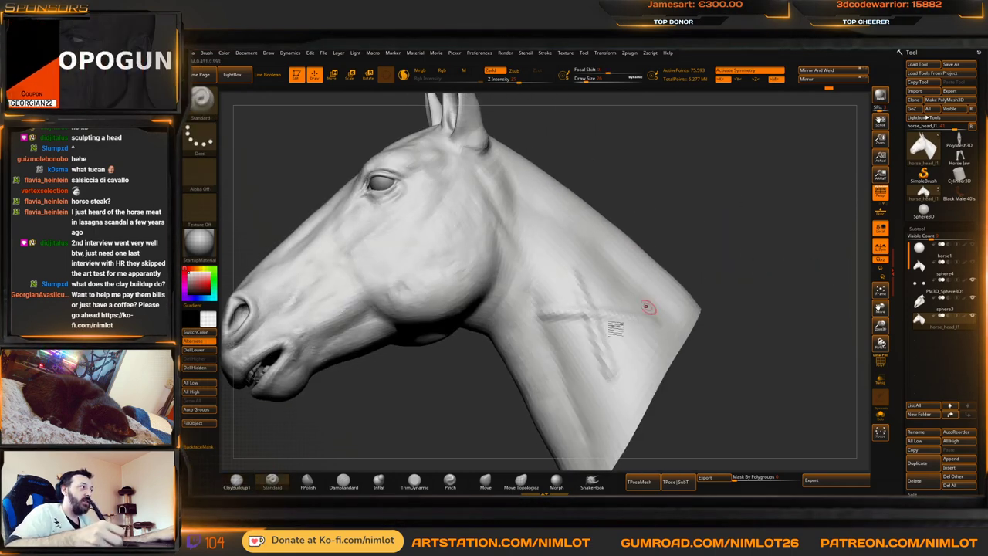
{"action": "mouse_move", "coordinate": [725, 235]}
{"action": "left_mouse_down", "text": "alt"}
{"action": "mouse_move", "coordinate": [780, 190]}
{"action": "mouse_move", "coordinate": [760, 220]}
{"action": "mouse_move", "coordinate": [771, 251]}
{"action": "left_mouse_up", "text": "alt"}
{"action": "key", "text": "ctrl+z"}
{"action": "key", "text": "ctrl+z"}
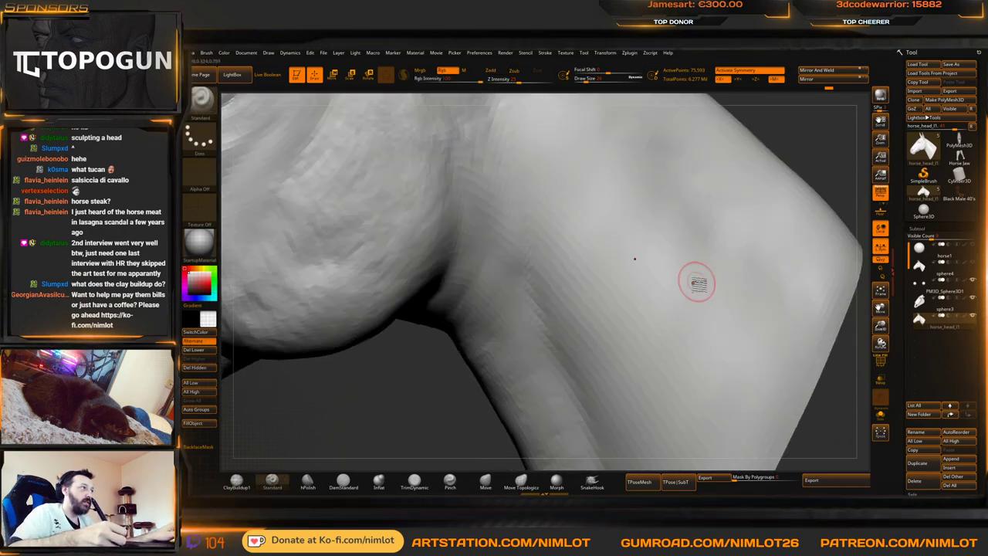
Subdivide the head mesh to 1.208 million polygons and draw two crossing Standard test strokes on the neck
{"action": "key", "text": "ctrl+d"}
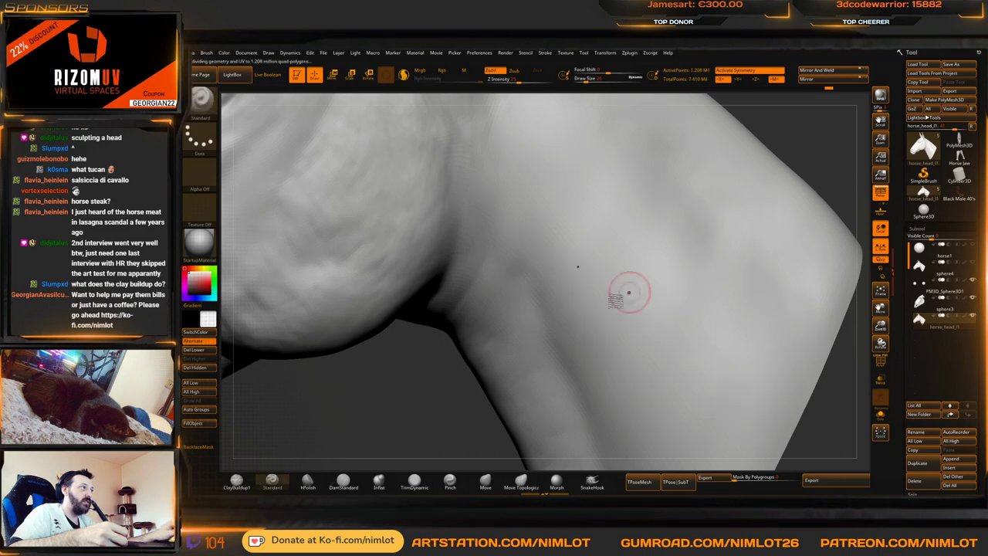
{"action": "left_click_drag", "start_coordinate": [632, 286], "coordinate": [770, 251]}
{"action": "left_click_drag", "start_coordinate": [622, 204], "coordinate": [690, 358]}
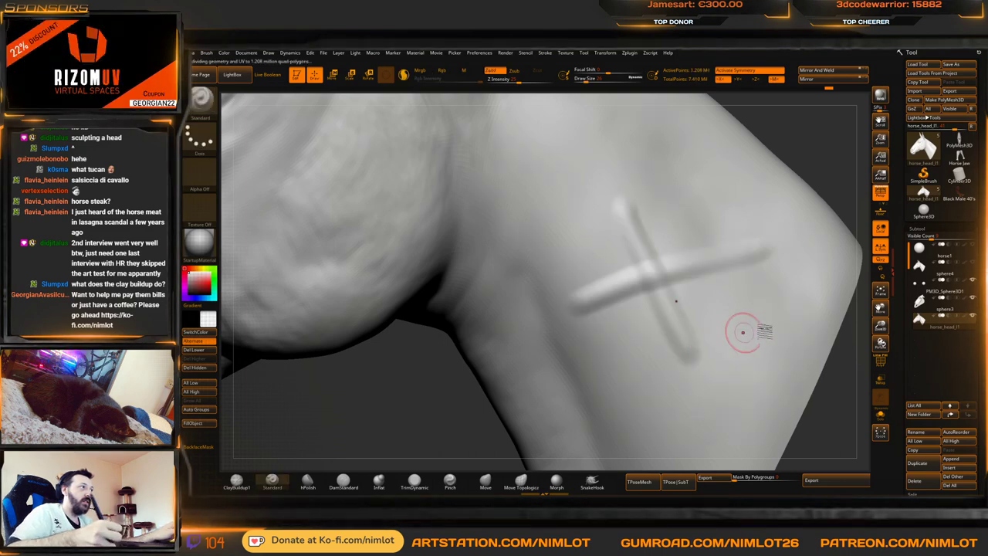
{"action": "left_click_drag", "start_coordinate": [809, 402], "coordinate": [743, 436]}
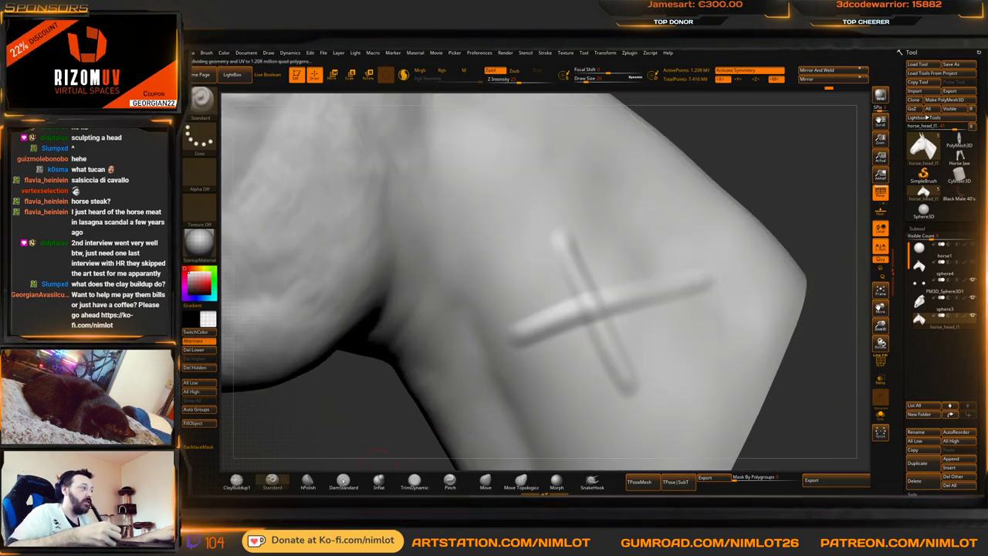
Draw crossing ClayBuildup test strokes on the neck above the Standard strokes to compare both brushes
{"action": "left_click", "coordinate": [237, 483]}
{"action": "left_click_drag", "start_coordinate": [591, 181], "coordinate": [644, 266]}
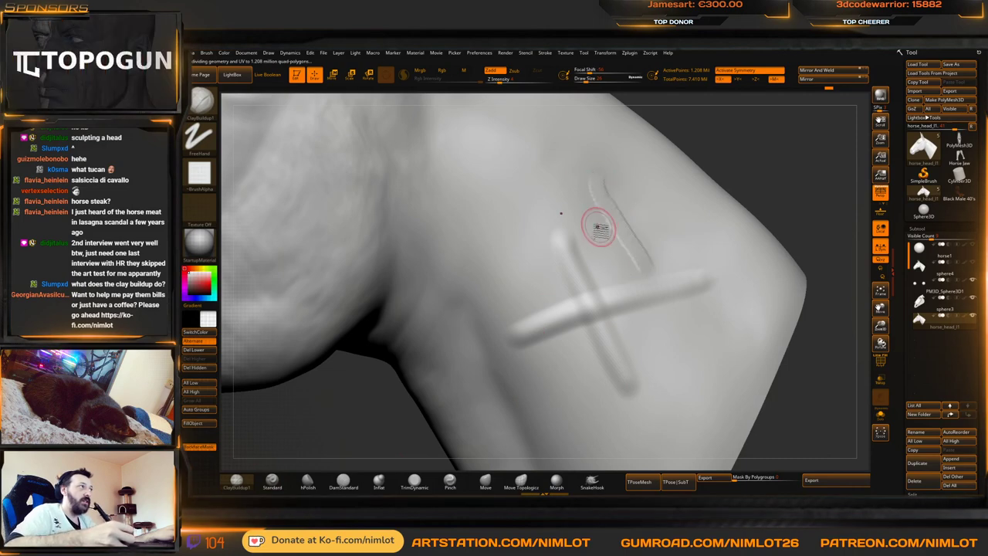
{"action": "mouse_move", "coordinate": [756, 165]}
{"action": "left_mouse_down"}
{"action": "mouse_move", "coordinate": [769, 159]}
{"action": "mouse_move", "coordinate": [760, 220]}
{"action": "left_mouse_up"}
{"action": "left_click_drag", "start_coordinate": [558, 295], "coordinate": [588, 280]}
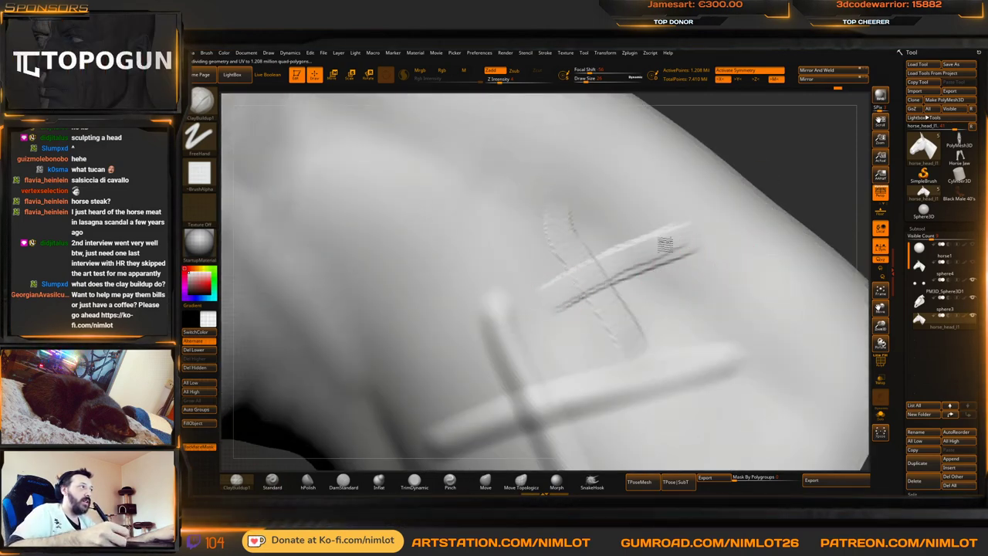
{"action": "mouse_move", "coordinate": [665, 245]}
{"action": "left_mouse_down"}
{"action": "mouse_move", "coordinate": [551, 295]}
{"action": "mouse_move", "coordinate": [662, 244]}
{"action": "left_mouse_up"}
Try a thick Standard stroke beside the ClayBuildup marks on the neck, and undo the test strokes
{"action": "left_click", "coordinate": [272, 480]}
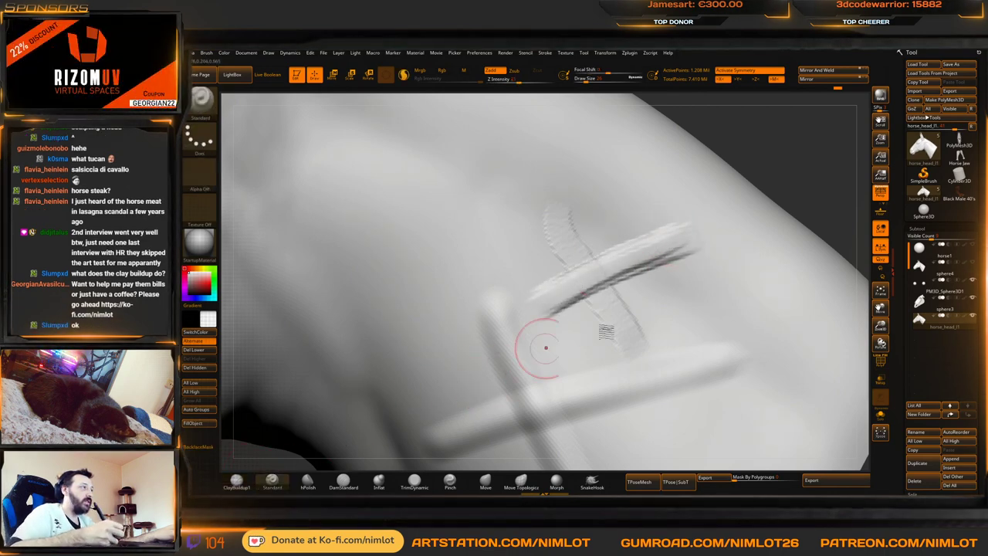
{"action": "mouse_move", "coordinate": [567, 340]}
{"action": "left_mouse_down"}
{"action": "mouse_move", "coordinate": [679, 292]}
{"action": "mouse_move", "coordinate": [561, 347]}
{"action": "left_mouse_up"}
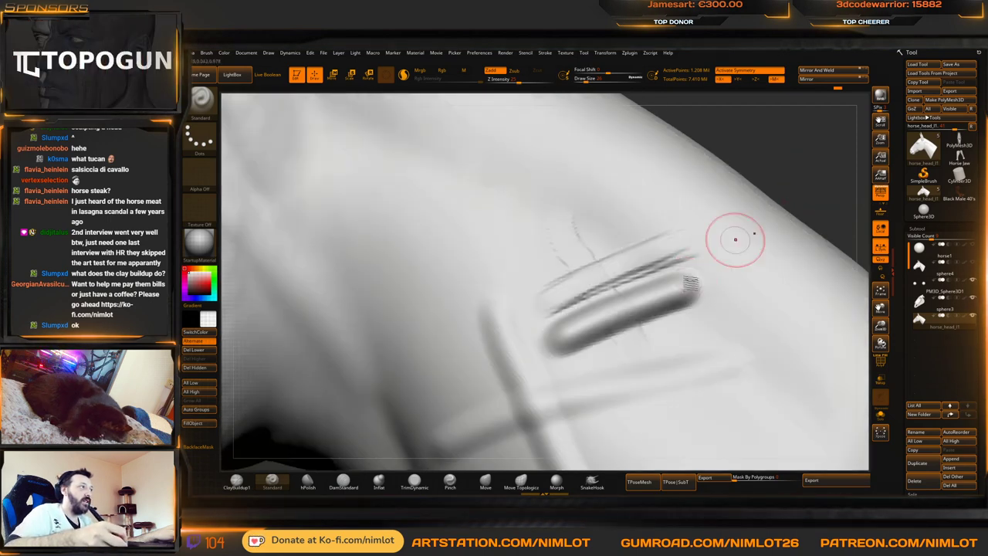
{"action": "key", "text": "ctrl+z"}
{"action": "key", "text": "ctrl+z"}
{"action": "key", "text": "ctrl+z"}
{"action": "key", "text": "ctrl+z"}
{"action": "key", "text": "ctrl+z"}
{"action": "key", "text": "ctrl+z"}
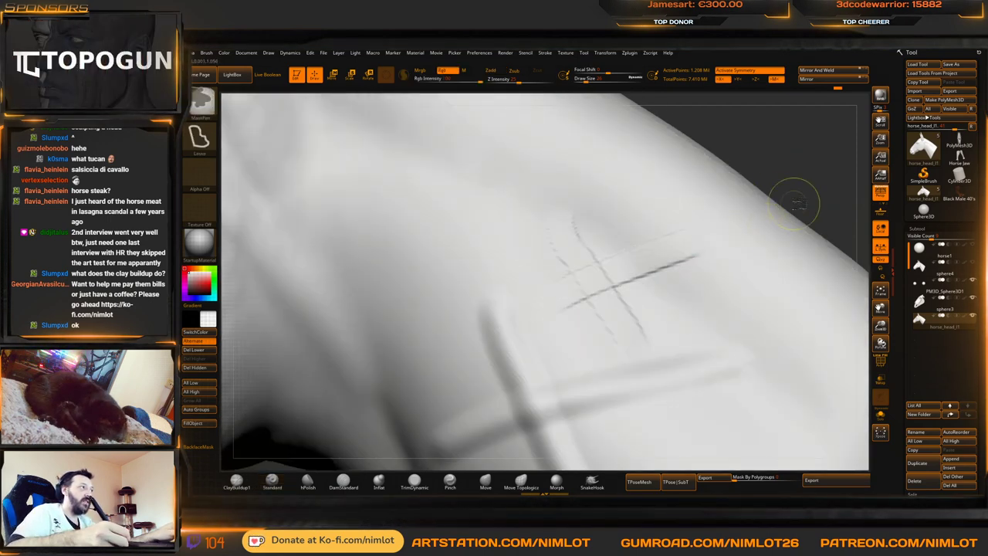
Return the head to a lower subdivision level and refine the cheek below the eye with the Standard brush
{"action": "left_click_drag", "start_coordinate": [806, 208], "coordinate": [839, 187], "text": "alt"}
{"action": "key", "text": "shift+d"}
{"action": "left_click_drag", "start_coordinate": [734, 174], "coordinate": [802, 166]}
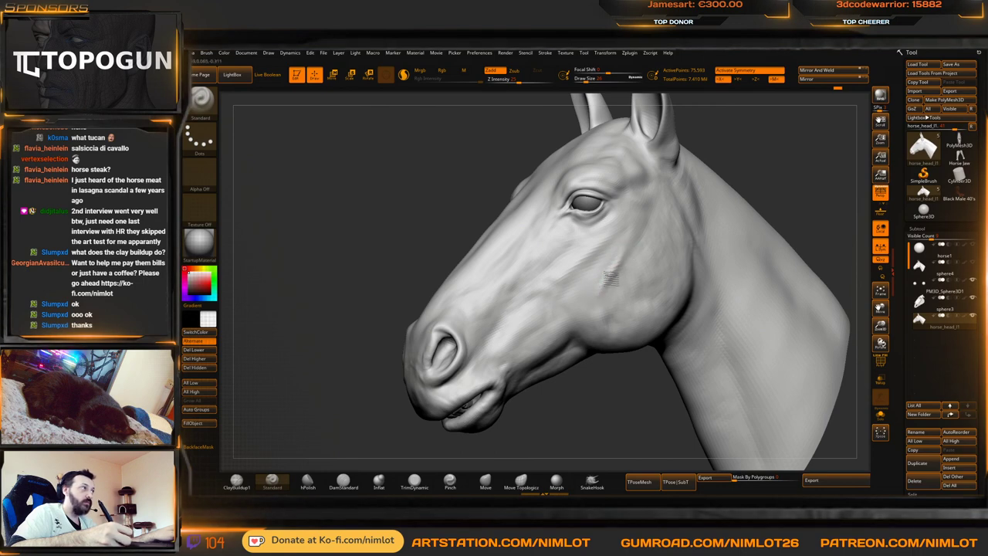
{"action": "mouse_move", "coordinate": [589, 297]}
{"action": "left_mouse_down"}
{"action": "mouse_move", "coordinate": [610, 275]}
{"action": "mouse_move", "coordinate": [591, 304]}
{"action": "mouse_move", "coordinate": [623, 261]}
{"action": "left_mouse_up"}
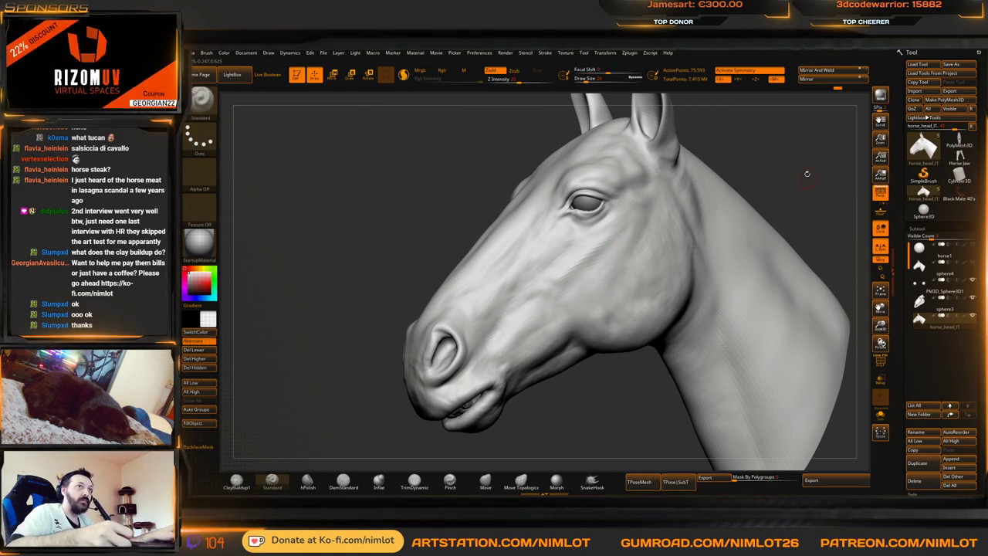
{"action": "left_click_drag", "start_coordinate": [807, 172], "coordinate": [799, 145]}
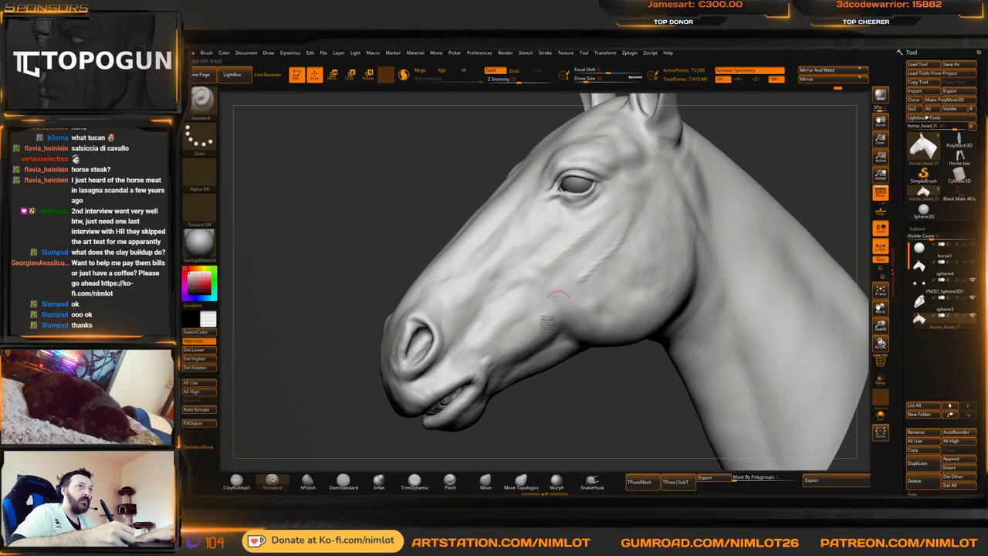
Refine the lower cheek and jaw behind the mouth with the Standard brush, smoothing the forms
{"action": "mouse_move", "coordinate": [569, 407]}
{"action": "left_mouse_down", "text": "alt"}
{"action": "mouse_move", "coordinate": [580, 362]}
{"action": "mouse_move", "coordinate": [582, 388]}
{"action": "left_mouse_up", "text": "alt"}
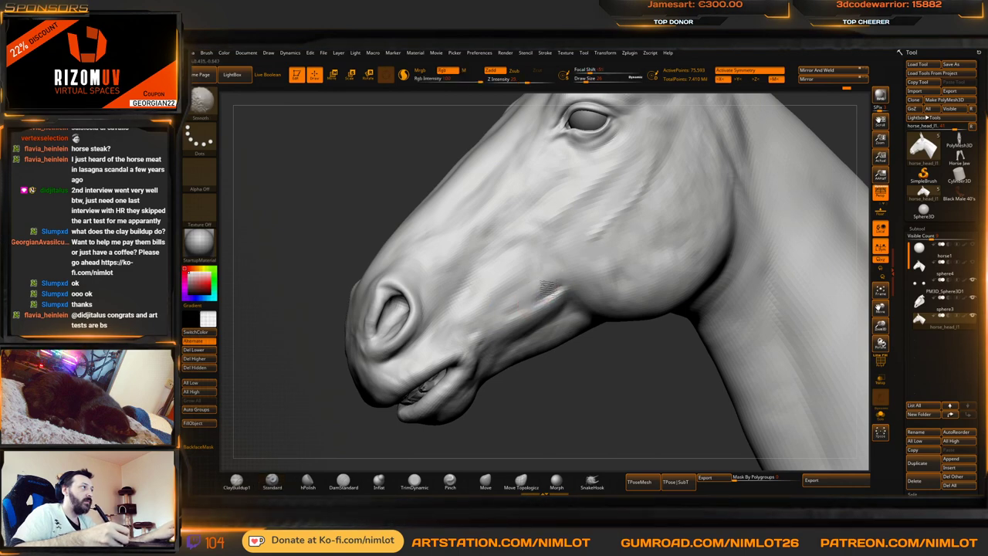
{"action": "mouse_move", "coordinate": [593, 390]}
{"action": "left_mouse_down", "text": "alt"}
{"action": "mouse_move", "coordinate": [584, 373]}
{"action": "mouse_move", "coordinate": [596, 364]}
{"action": "mouse_move", "coordinate": [584, 405]}
{"action": "mouse_move", "coordinate": [589, 368]}
{"action": "mouse_move", "coordinate": [564, 325]}
{"action": "left_mouse_up", "text": "alt"}
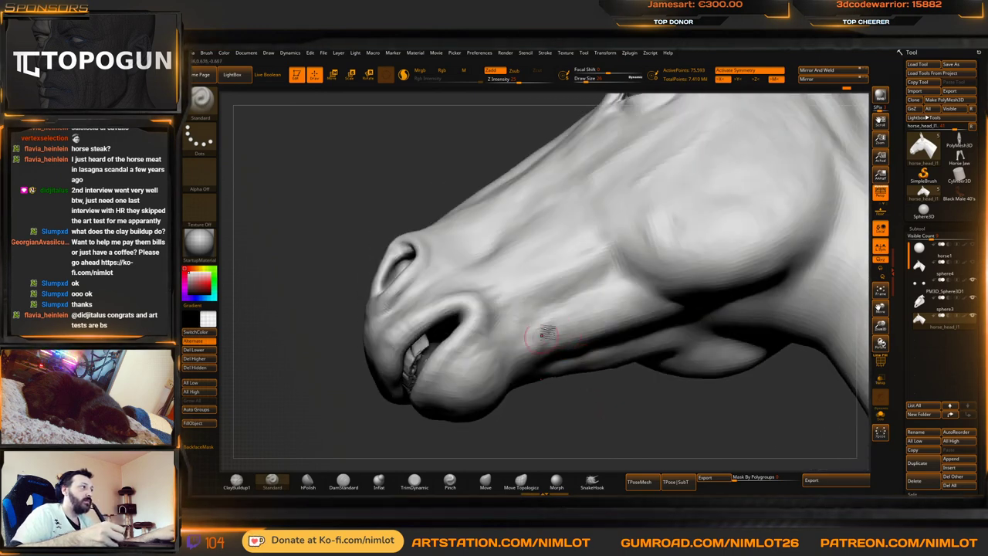
{"action": "mouse_move", "coordinate": [538, 403]}
{"action": "left_mouse_down"}
{"action": "mouse_move", "coordinate": [551, 375]}
{"action": "mouse_move", "coordinate": [600, 406]}
{"action": "mouse_move", "coordinate": [588, 362]}
{"action": "mouse_move", "coordinate": [610, 376]}
{"action": "mouse_move", "coordinate": [607, 399]}
{"action": "left_mouse_up"}
{"action": "key", "text": "shift"}
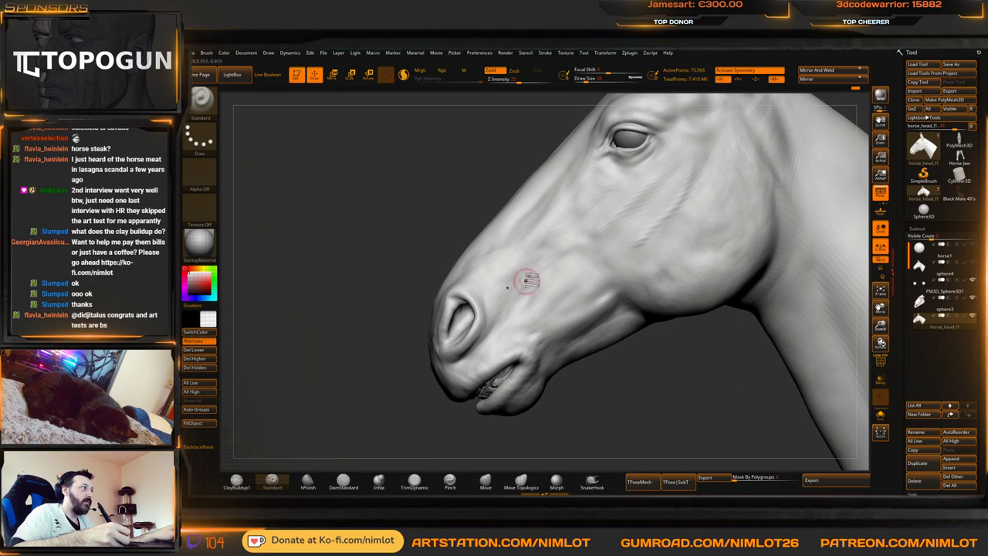
Refine the side of the muzzle between the nostril and the mouth corner with the Standard brush, smoothing the forms
{"action": "mouse_move", "coordinate": [446, 423]}
{"action": "left_mouse_down"}
{"action": "mouse_move", "coordinate": [479, 426]}
{"action": "mouse_move", "coordinate": [423, 432]}
{"action": "left_mouse_up"}
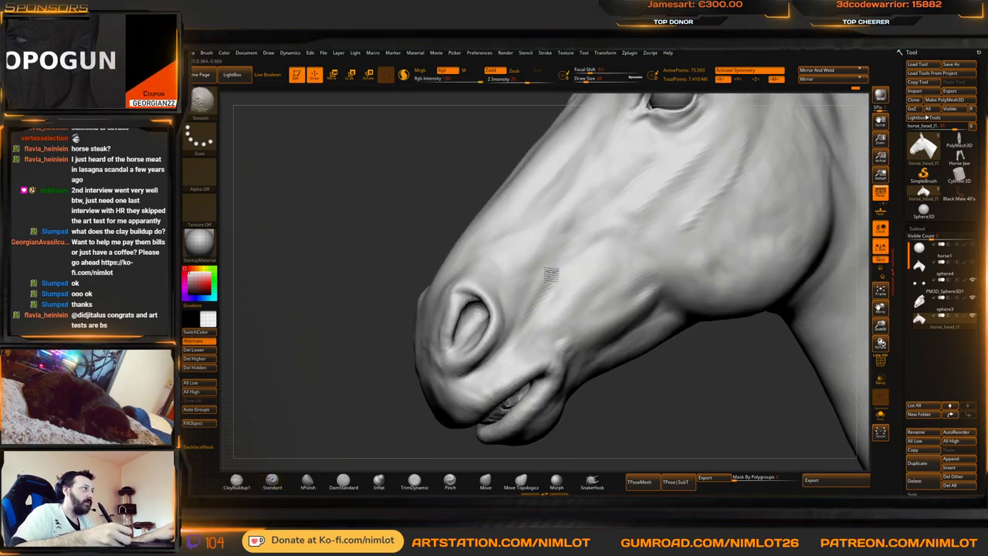
{"action": "mouse_move", "coordinate": [580, 395]}
{"action": "left_mouse_down", "text": "alt"}
{"action": "mouse_move", "coordinate": [592, 343]}
{"action": "mouse_move", "coordinate": [597, 396]}
{"action": "mouse_move", "coordinate": [589, 379]}
{"action": "left_mouse_up", "text": "alt"}
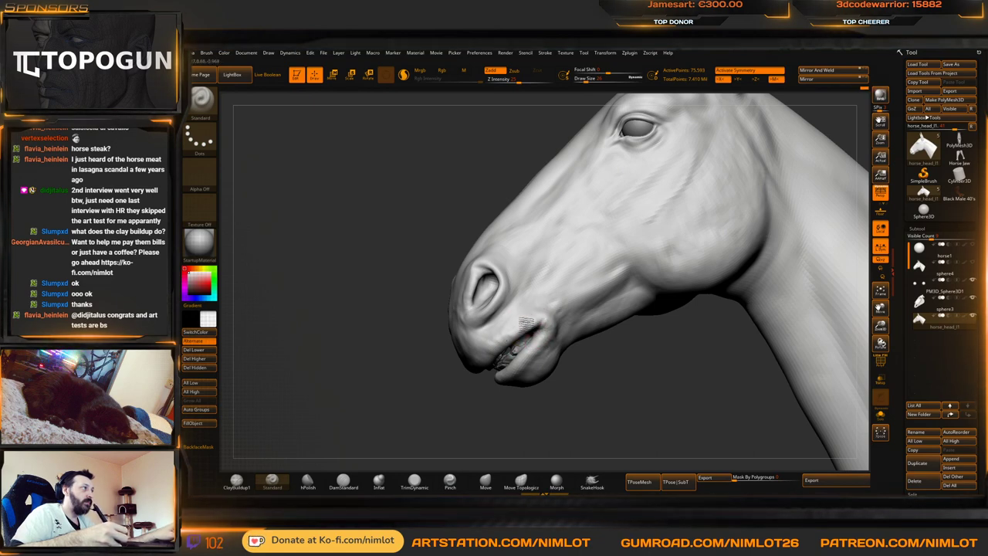
{"action": "key", "text": "shift"}
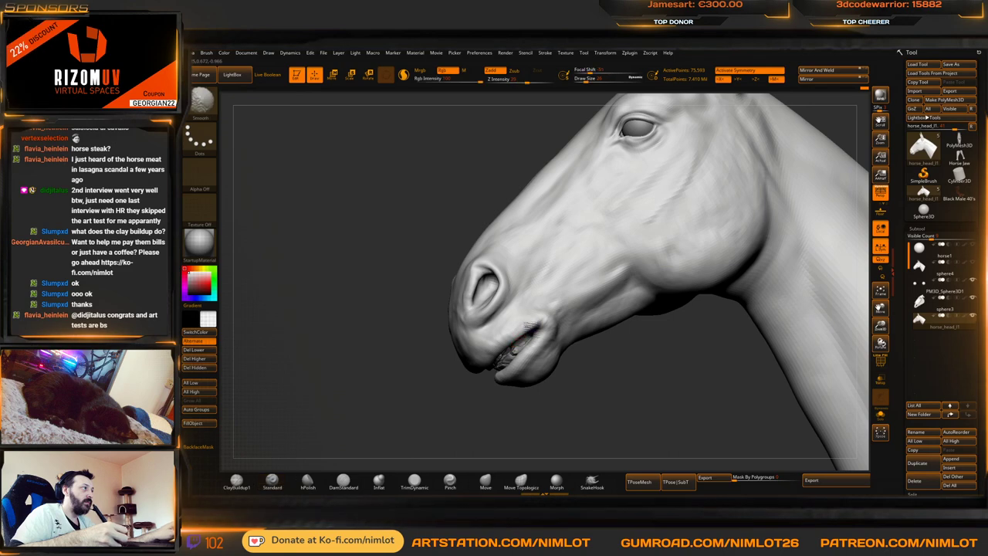
Try a Standard stroke on the nose bridge, undo it, and smooth the side of the nose
{"action": "mouse_move", "coordinate": [642, 397]}
{"action": "left_mouse_down"}
{"action": "mouse_move", "coordinate": [633, 406]}
{"action": "mouse_move", "coordinate": [607, 346]}
{"action": "mouse_move", "coordinate": [588, 374]}
{"action": "left_mouse_up"}
{"action": "right_click_drag", "start_coordinate": [588, 375], "coordinate": [608, 406]}
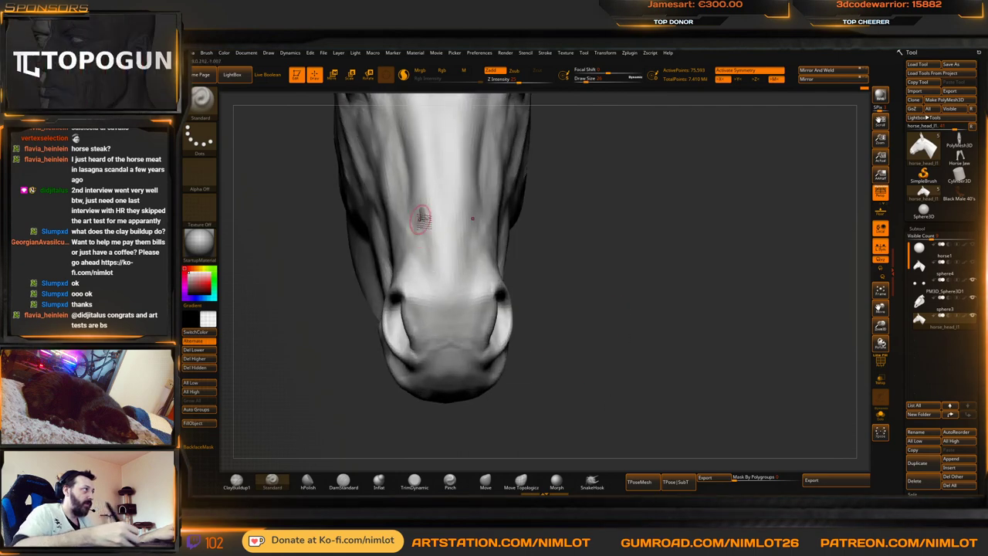
{"action": "left_click_drag", "start_coordinate": [425, 205], "coordinate": [424, 217]}
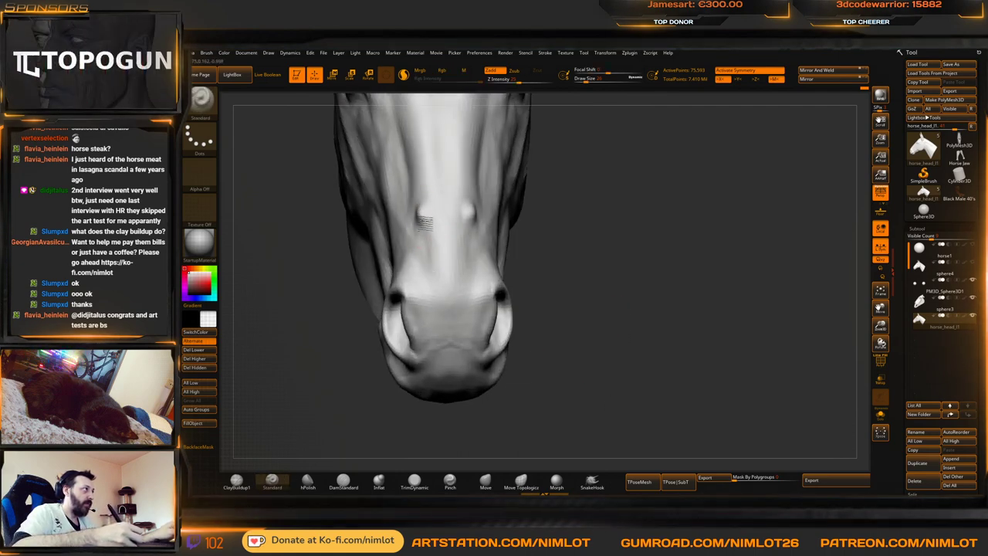
{"action": "key", "text": "ctrl+z"}
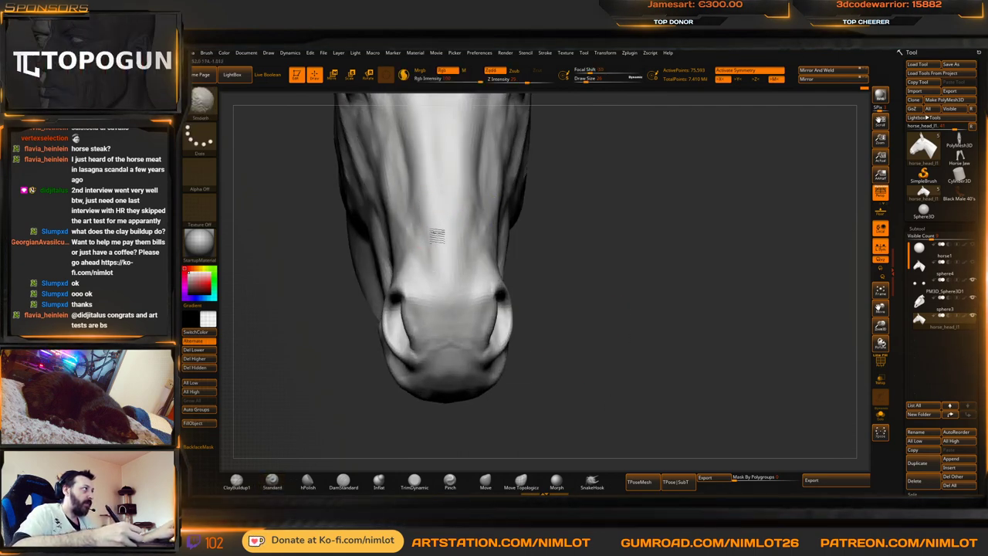
{"action": "right_click_drag", "start_coordinate": [562, 233], "coordinate": [670, 198]}
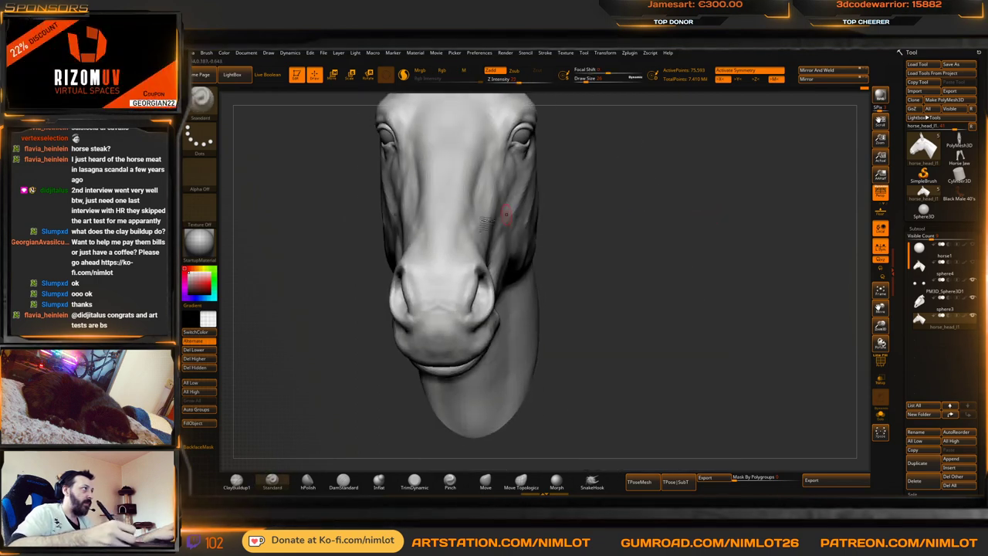
{"action": "key", "text": "shift"}
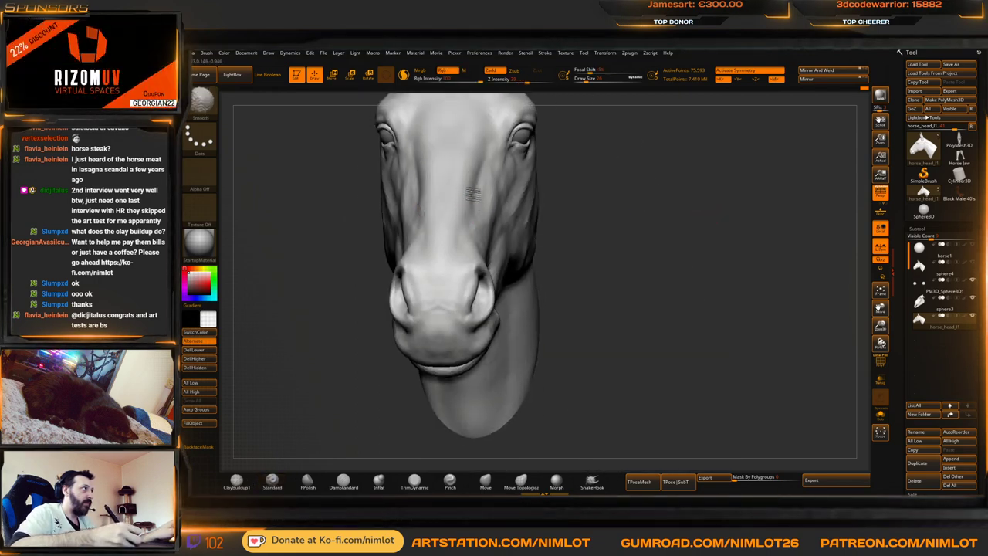
{"action": "mouse_move", "coordinate": [473, 194]}
{"action": "right_mouse_down"}
{"action": "mouse_move", "coordinate": [633, 266]}
{"action": "mouse_move", "coordinate": [677, 206]}
{"action": "mouse_move", "coordinate": [645, 267]}
{"action": "right_mouse_up"}
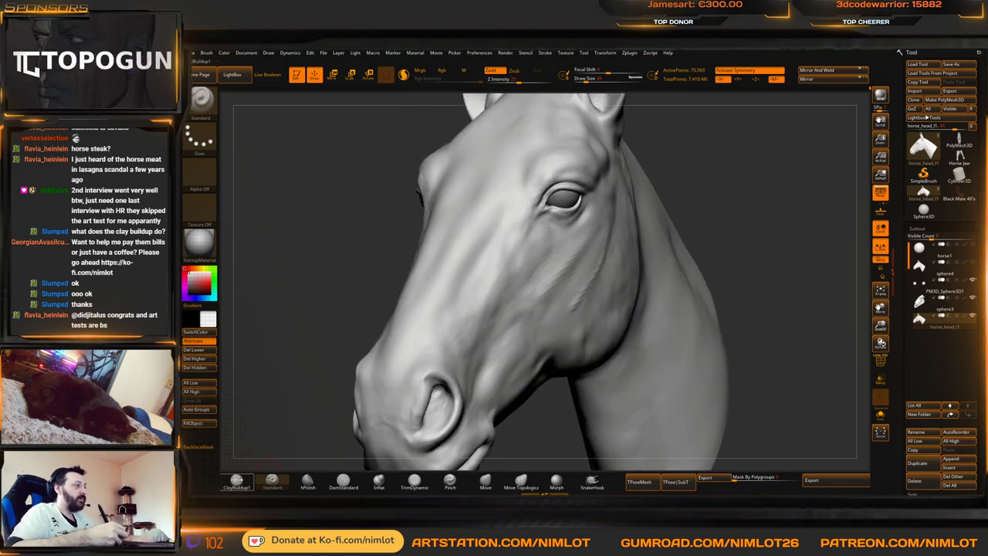
Build up the forehead and nose bridge forms with the ClayBuildup brush
{"action": "left_click", "coordinate": [237, 480]}
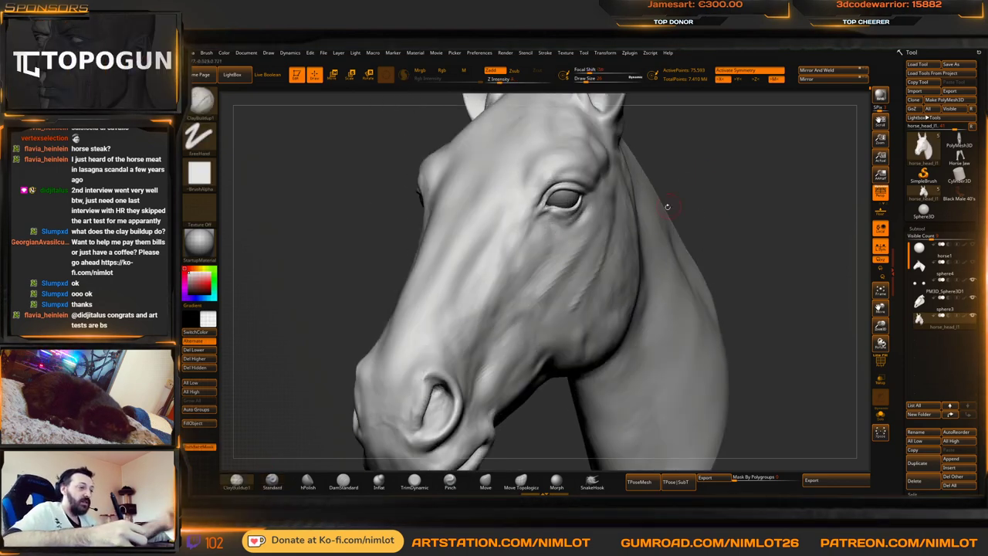
{"action": "left_click_drag", "start_coordinate": [507, 221], "coordinate": [484, 227]}
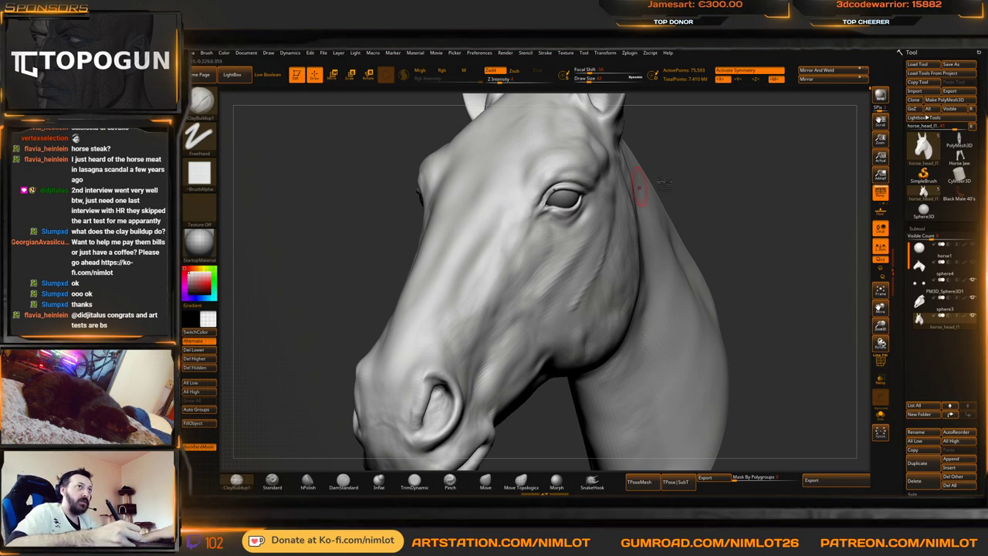
{"action": "mouse_move", "coordinate": [639, 188]}
{"action": "right_mouse_down"}
{"action": "mouse_move", "coordinate": [739, 172]}
{"action": "mouse_move", "coordinate": [737, 191]}
{"action": "right_mouse_up"}
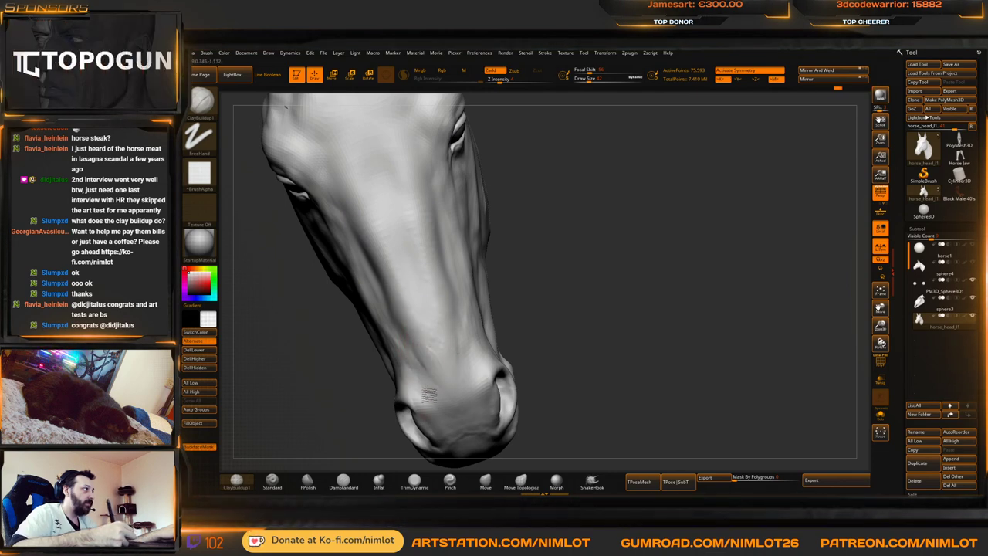
{"action": "left_click_drag", "start_coordinate": [619, 288], "coordinate": [604, 224]}
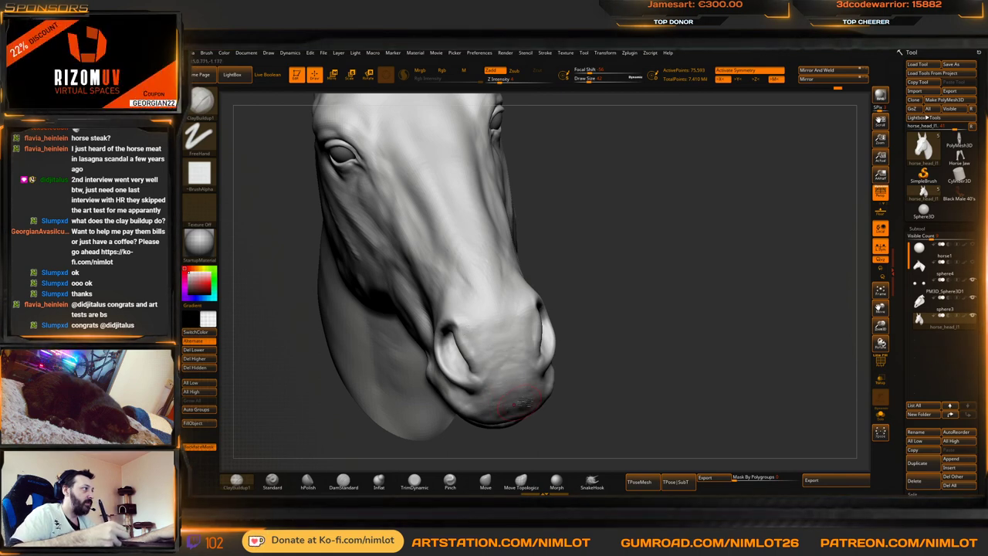
Shape the upper lip and the area below the nostril with the ClayBuildup brush
{"action": "right_click_drag", "start_coordinate": [532, 403], "coordinate": [714, 284]}
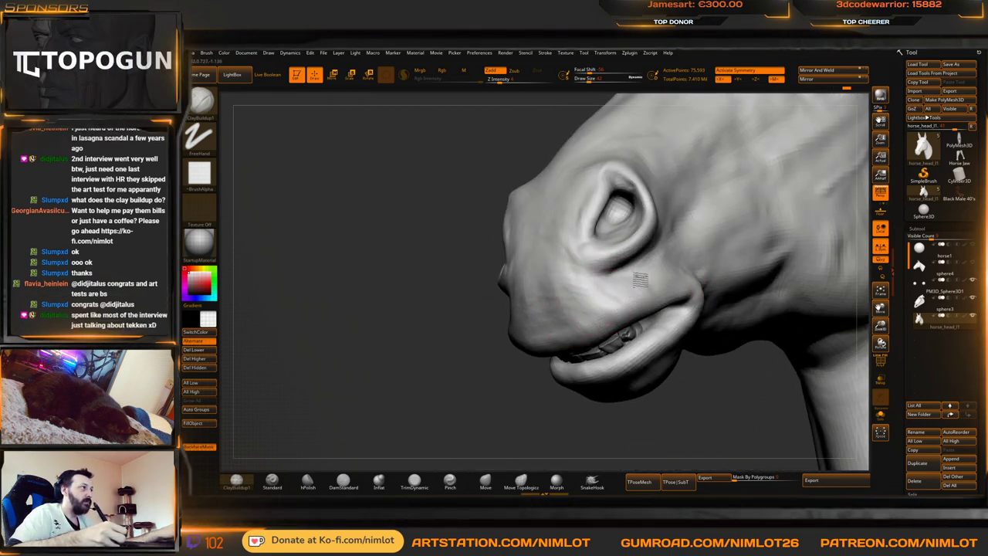
{"action": "right_click_drag", "start_coordinate": [670, 334], "coordinate": [719, 290]}
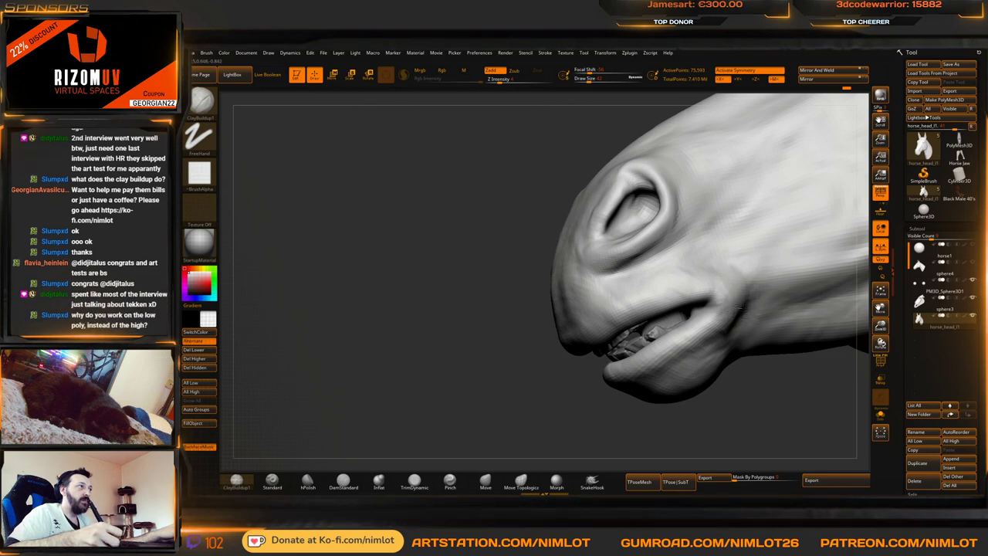
{"action": "right_click_drag", "start_coordinate": [746, 406], "coordinate": [697, 314]}
Refine and smooth the mouth corner with a smaller ClayBuildup brush, and lower the head's subdivision level
{"action": "key", "text": "bracketleft"}
{"action": "key", "text": "bracketleft"}
{"action": "mouse_move", "coordinate": [697, 316]}
{"action": "left_mouse_down"}
{"action": "mouse_move", "coordinate": [689, 322]}
{"action": "mouse_move", "coordinate": [697, 317]}
{"action": "left_mouse_up"}
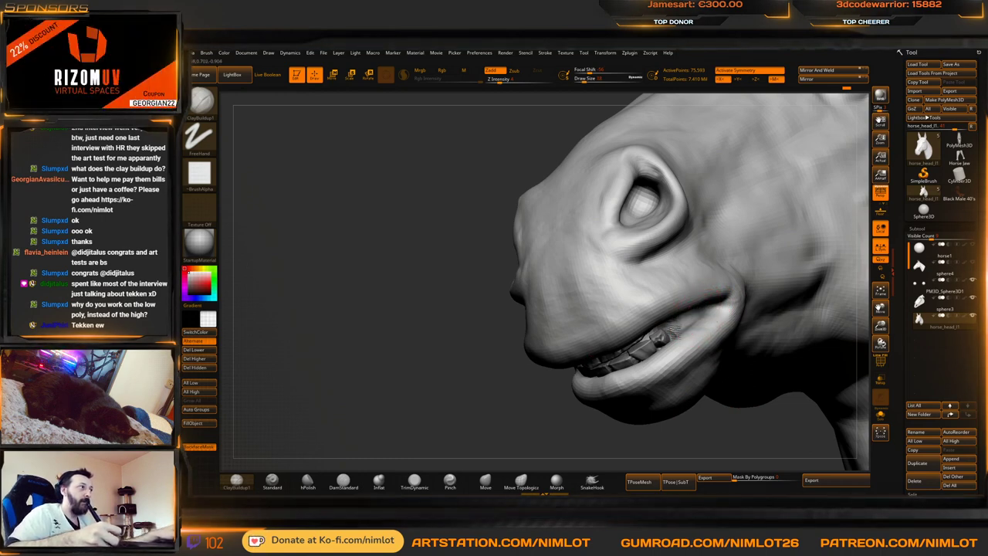
{"action": "mouse_move", "coordinate": [640, 367]}
{"action": "right_mouse_down"}
{"action": "mouse_move", "coordinate": [721, 420]}
{"action": "mouse_move", "coordinate": [708, 363]}
{"action": "right_mouse_up"}
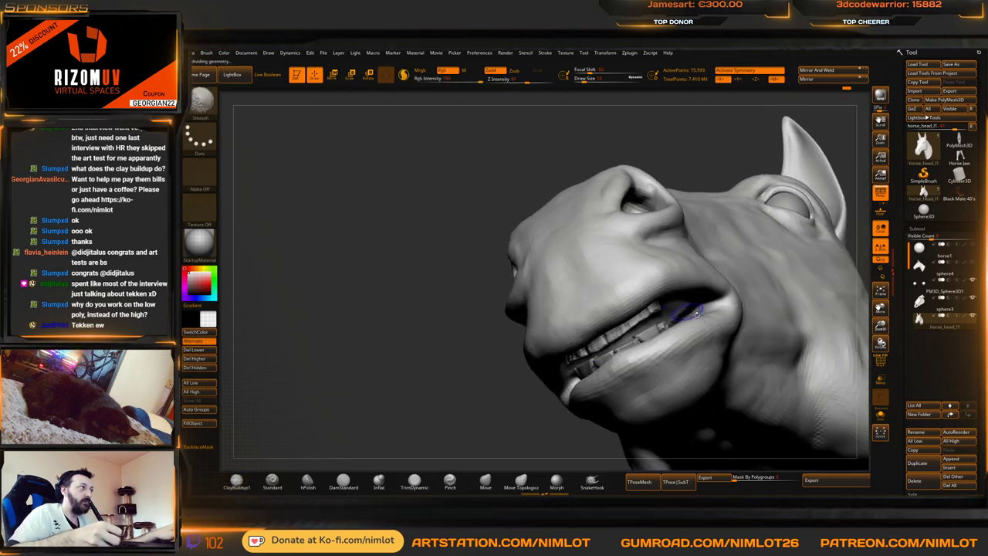
{"action": "right_click_drag", "start_coordinate": [756, 256], "coordinate": [702, 309]}
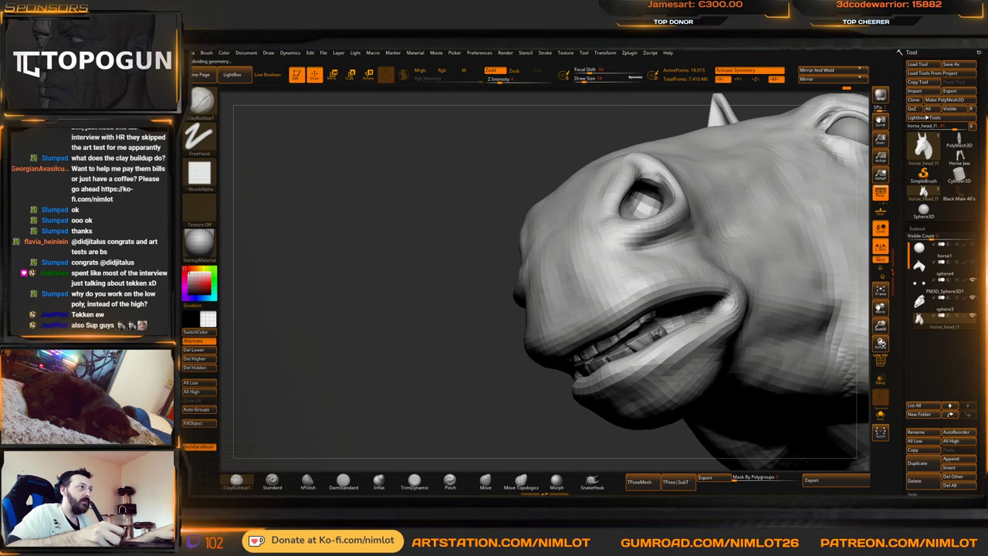
Isolate the lower jaw and mouth area with a Lasso visibility selection and turn on Solo mode
{"action": "mouse_move", "coordinate": [539, 393]}
{"action": "right_mouse_down"}
{"action": "mouse_move", "coordinate": [531, 419]}
{"action": "mouse_move", "coordinate": [666, 410]}
{"action": "mouse_move", "coordinate": [659, 377]}
{"action": "mouse_move", "coordinate": [587, 407]}
{"action": "right_mouse_up"}
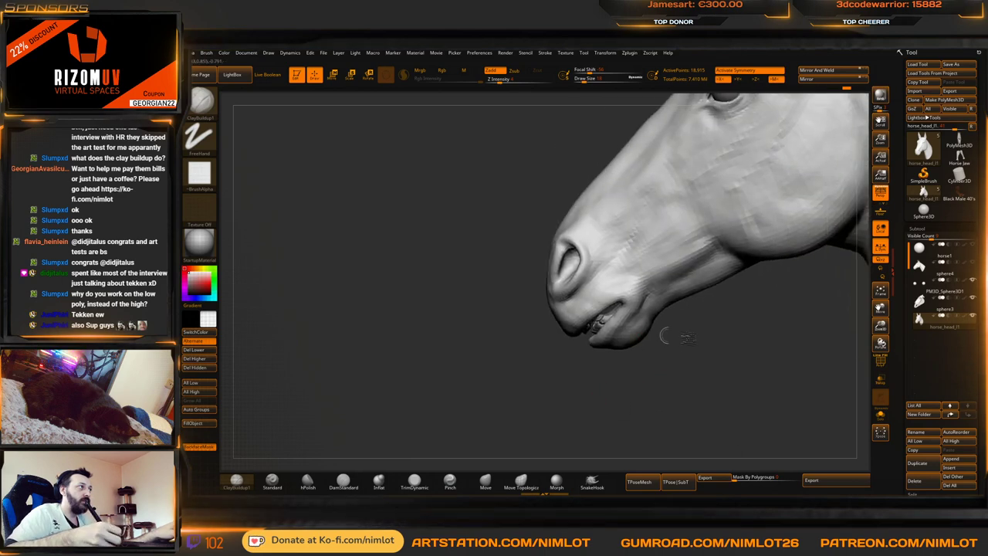
{"action": "mouse_move", "coordinate": [724, 360]}
{"action": "left_mouse_down", "text": "ctrl+shift"}
{"action": "mouse_move", "coordinate": [608, 380]}
{"action": "mouse_move", "coordinate": [582, 329]}
{"action": "left_mouse_up", "text": "ctrl+shift"}
{"action": "left_click", "coordinate": [606, 400], "text": "ctrl+shift"}
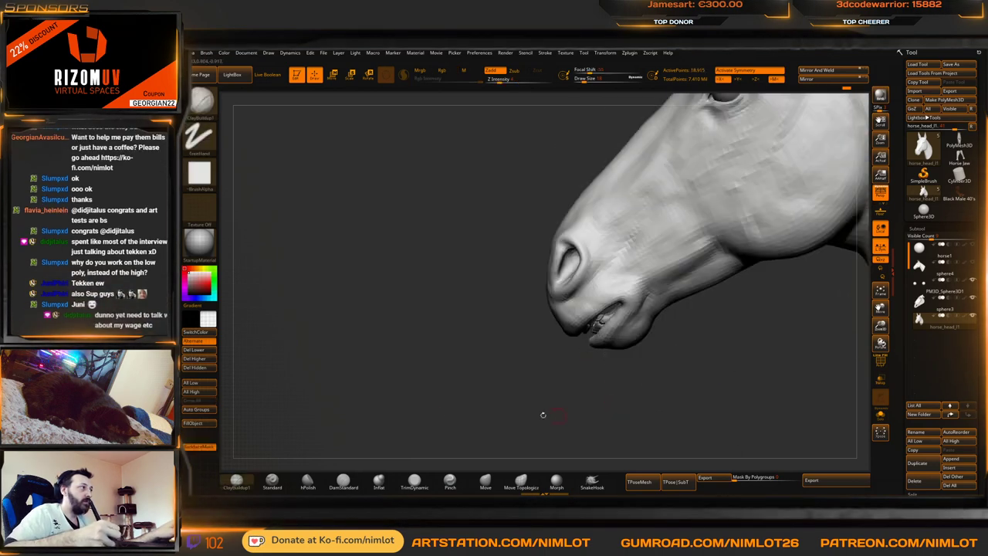
{"action": "left_click", "coordinate": [200, 137], "text": "ctrl+shift"}
{"action": "left_click", "coordinate": [350, 143], "text": "ctrl+shift"}
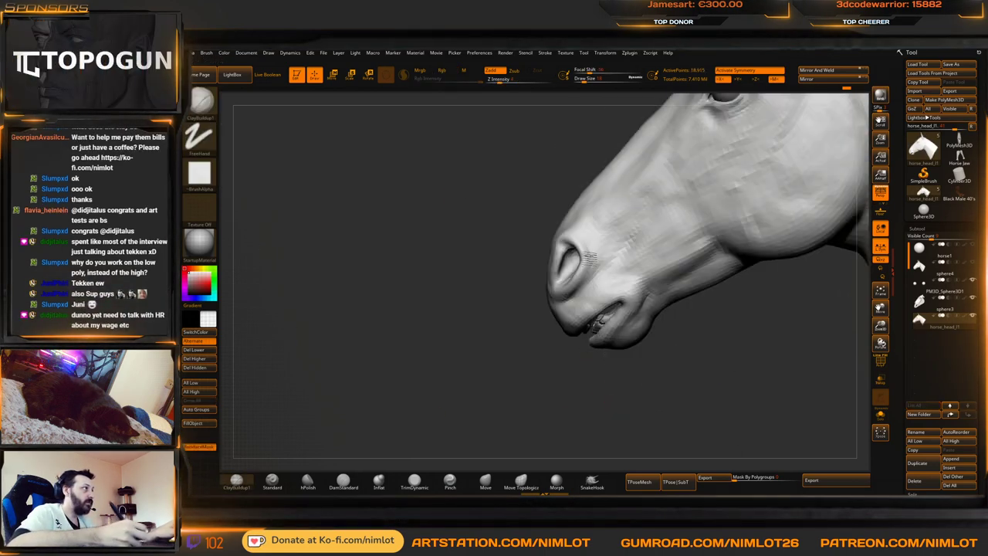
{"action": "mouse_move", "coordinate": [580, 351]}
{"action": "left_mouse_down", "text": "ctrl+shift"}
{"action": "mouse_move", "coordinate": [690, 356]}
{"action": "mouse_move", "coordinate": [690, 312]}
{"action": "mouse_move", "coordinate": [641, 270]}
{"action": "mouse_move", "coordinate": [741, 281]}
{"action": "left_mouse_up", "text": "ctrl+shift"}
{"action": "mouse_move", "coordinate": [734, 360]}
{"action": "left_mouse_down"}
{"action": "mouse_move", "coordinate": [754, 346]}
{"action": "mouse_move", "coordinate": [728, 404]}
{"action": "mouse_move", "coordinate": [706, 369]}
{"action": "left_mouse_up"}
{"action": "left_click", "coordinate": [880, 416]}
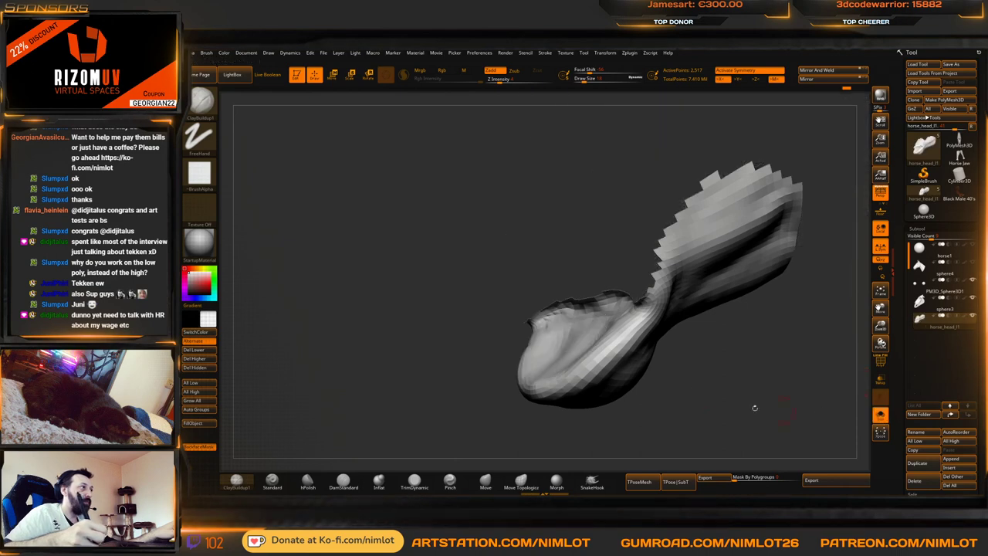
Rework the visible region with lasso selections so that only the muzzle with nostrils and mouth interior stays isolated
{"action": "left_click_drag", "start_coordinate": [754, 407], "coordinate": [713, 406]}
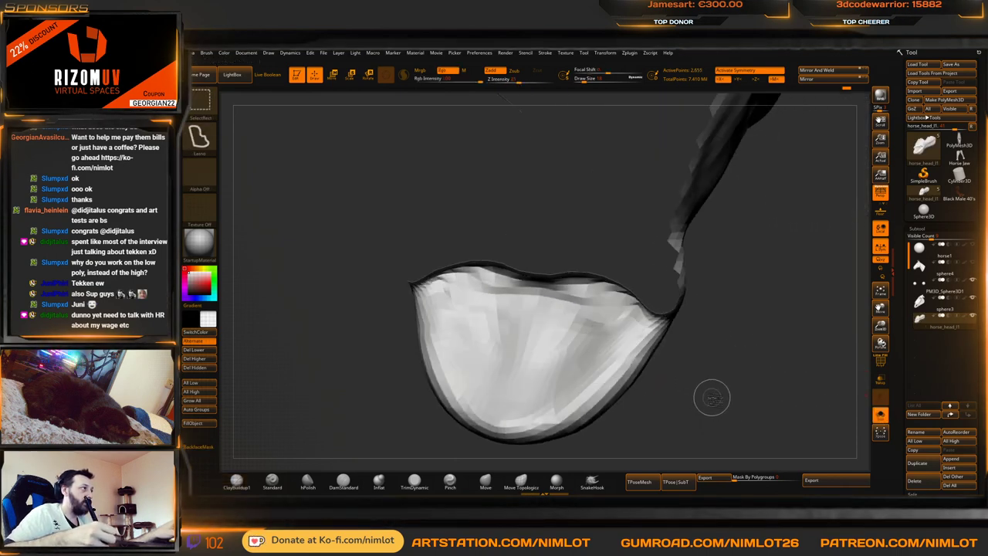
{"action": "left_click", "coordinate": [719, 393], "text": "ctrl+shift"}
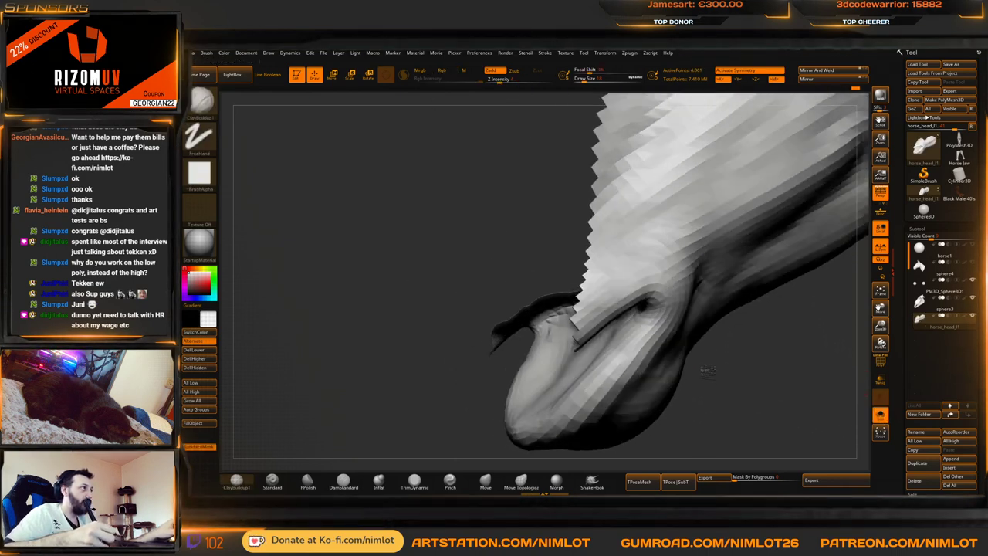
{"action": "left_click_drag", "start_coordinate": [767, 409], "coordinate": [730, 359], "text": "alt"}
{"action": "left_click", "coordinate": [615, 284], "text": "ctrl+shift"}
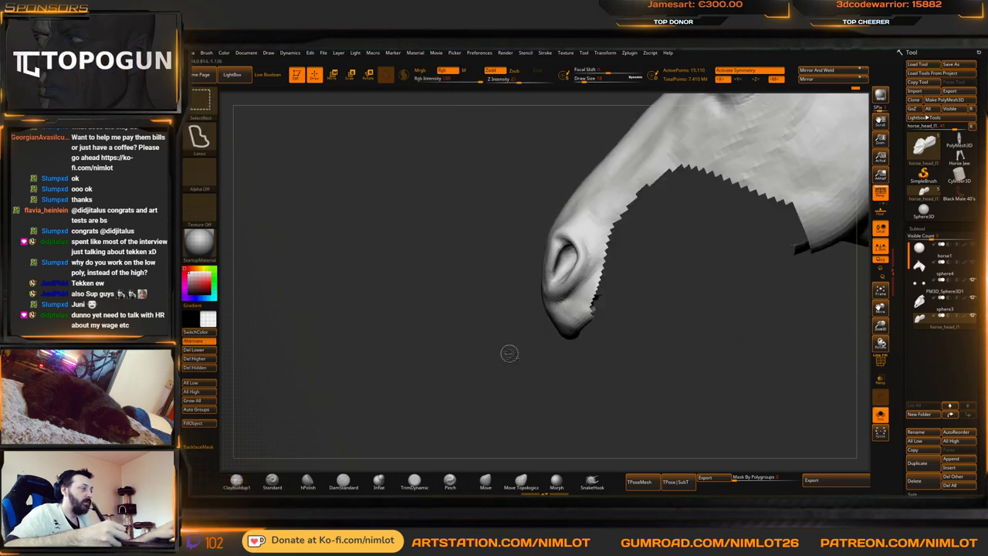
{"action": "mouse_move", "coordinate": [510, 354]}
{"action": "left_mouse_down", "text": "ctrl+shift"}
{"action": "mouse_move", "coordinate": [510, 209]}
{"action": "mouse_move", "coordinate": [730, 335]}
{"action": "mouse_move", "coordinate": [609, 162]}
{"action": "left_mouse_up", "text": "ctrl+shift"}
{"action": "left_click", "coordinate": [496, 266], "text": "ctrl+shift"}
{"action": "mouse_move", "coordinate": [772, 316]}
{"action": "left_mouse_down"}
{"action": "mouse_move", "coordinate": [733, 371]}
{"action": "mouse_move", "coordinate": [762, 315]}
{"action": "mouse_move", "coordinate": [779, 362]}
{"action": "left_mouse_up"}
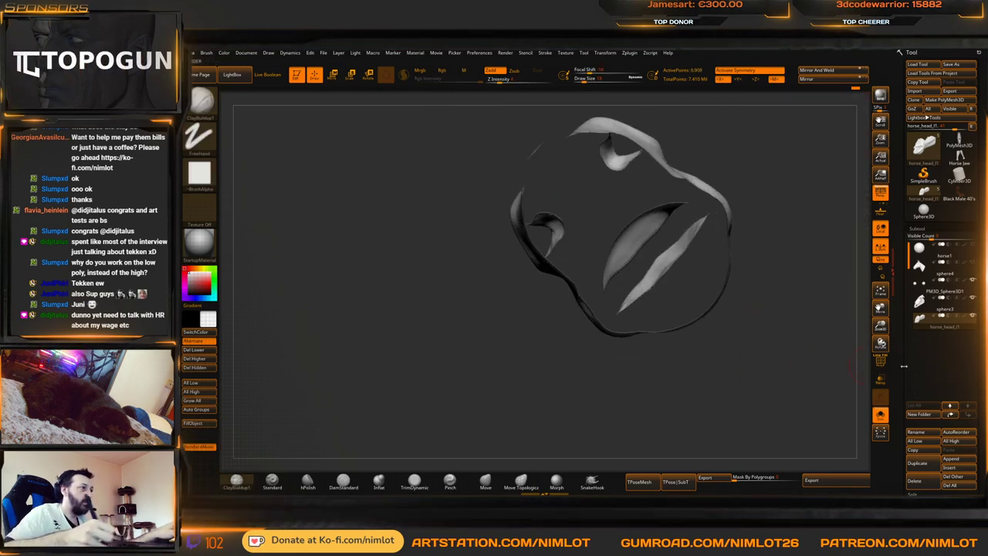
Turn on double-sided display for the isolated muzzle mesh
{"action": "left_click", "coordinate": [917, 229]}
{"action": "left_click", "coordinate": [936, 424]}
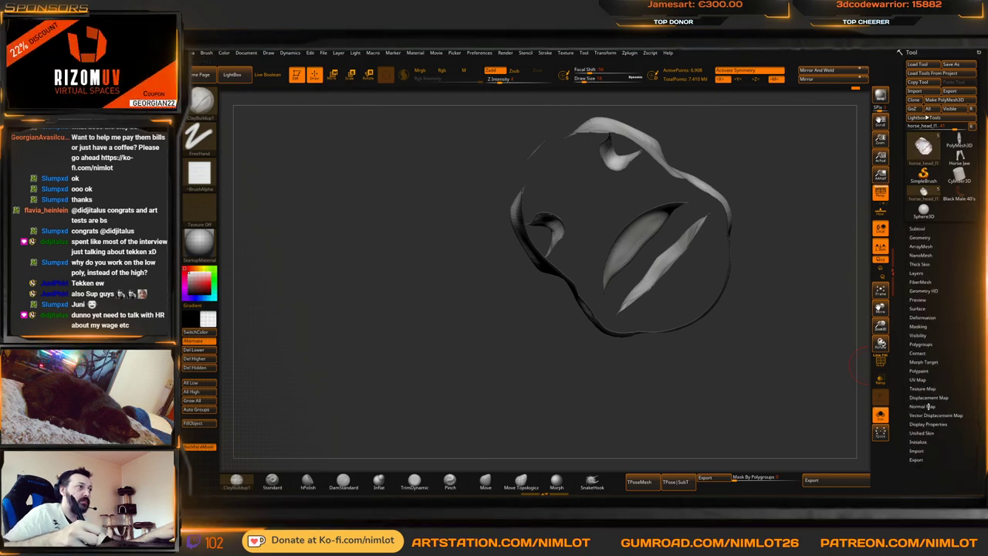
{"action": "left_click", "coordinate": [926, 450]}
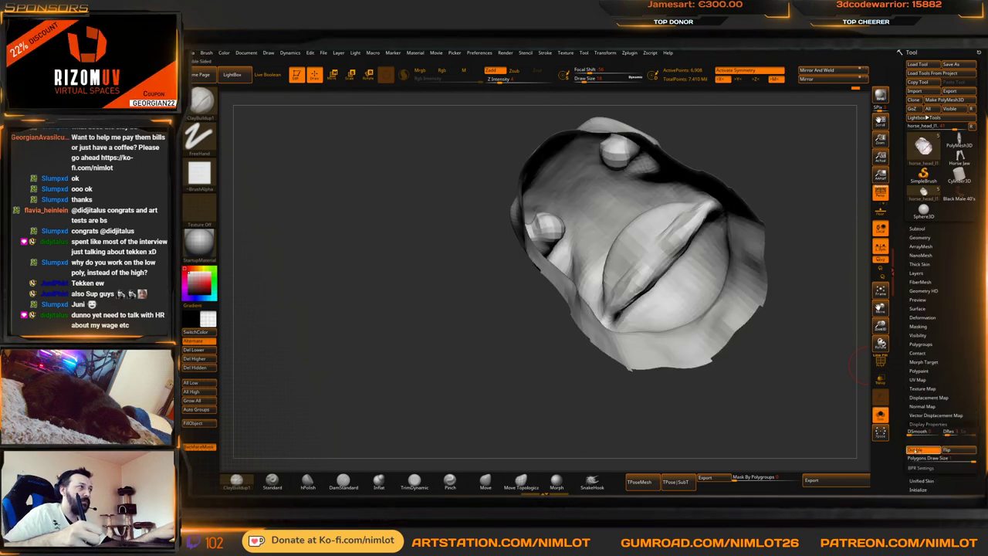
Expand the inner mouth pocket of the isolated muzzle with the Inflat brush
{"action": "left_click_drag", "start_coordinate": [771, 386], "coordinate": [532, 452]}
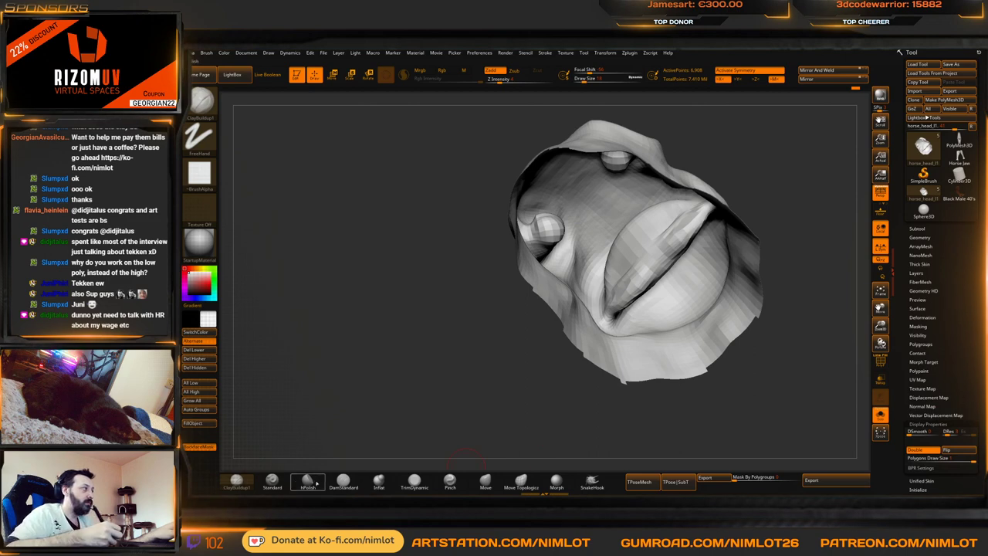
{"action": "left_click", "coordinate": [379, 481]}
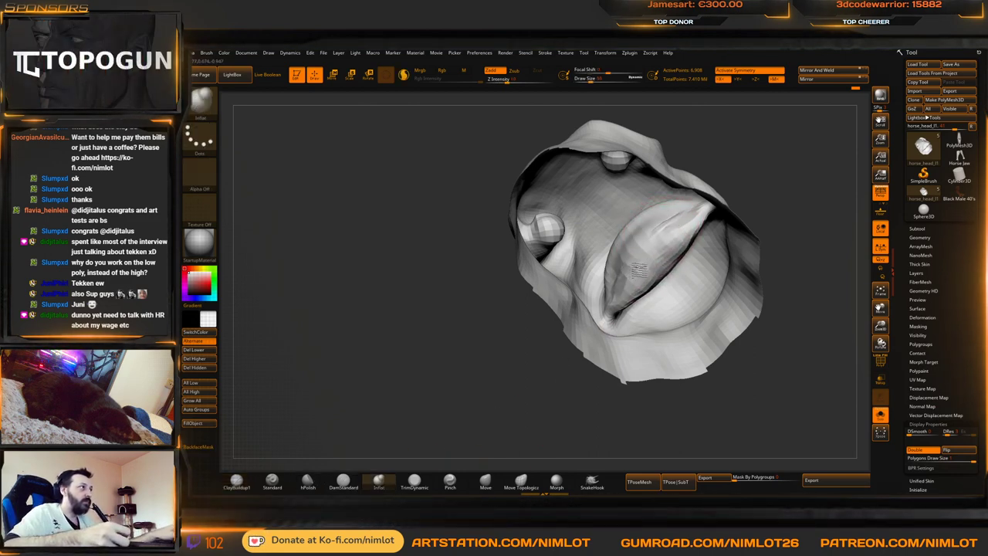
{"action": "mouse_move", "coordinate": [651, 281]}
{"action": "left_mouse_down"}
{"action": "mouse_move", "coordinate": [681, 245]}
{"action": "mouse_move", "coordinate": [652, 286]}
{"action": "mouse_move", "coordinate": [683, 251]}
{"action": "mouse_move", "coordinate": [669, 272]}
{"action": "mouse_move", "coordinate": [637, 279]}
{"action": "mouse_move", "coordinate": [677, 265]}
{"action": "left_mouse_up"}
{"action": "key", "text": "shift"}
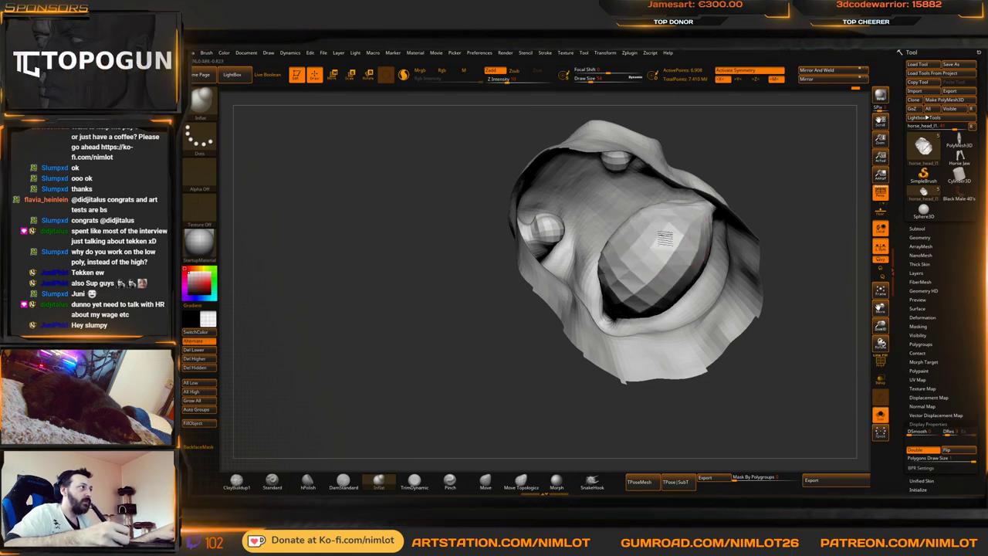
{"action": "mouse_move", "coordinate": [653, 284]}
{"action": "left_mouse_down"}
{"action": "mouse_move", "coordinate": [677, 227]}
{"action": "mouse_move", "coordinate": [679, 240]}
{"action": "left_mouse_up"}
Smooth the inflated inner mouth pocket into an even rounded form
{"action": "mouse_move", "coordinate": [783, 211]}
{"action": "left_mouse_down"}
{"action": "mouse_move", "coordinate": [816, 360]}
{"action": "mouse_move", "coordinate": [779, 378]}
{"action": "mouse_move", "coordinate": [773, 355]}
{"action": "left_mouse_up"}
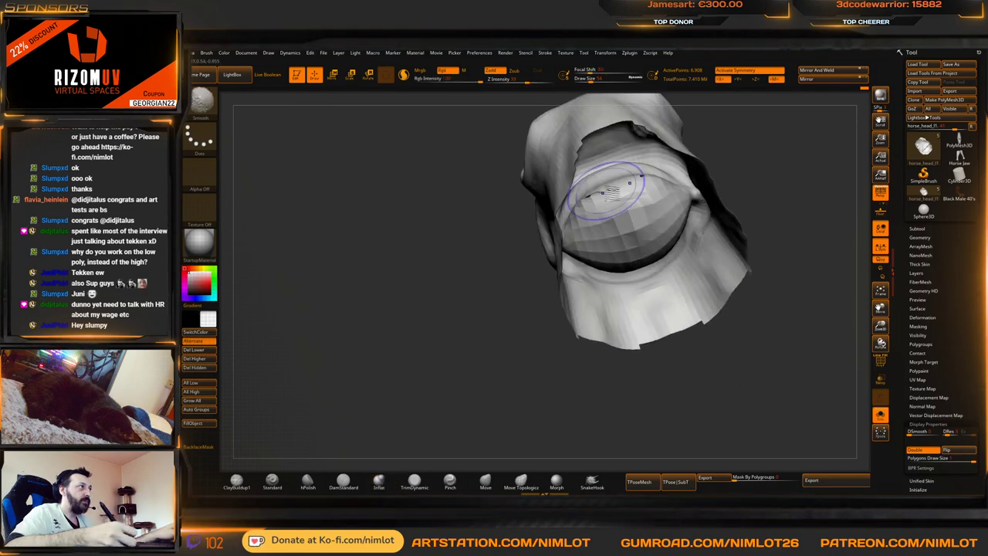
{"action": "left_click_drag", "start_coordinate": [607, 193], "coordinate": [577, 206], "text": "shift"}
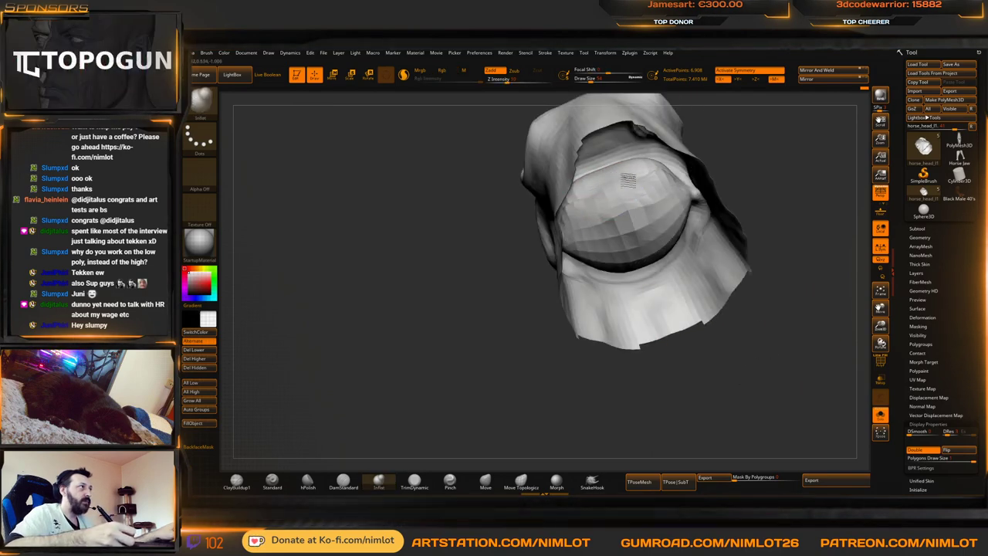
{"action": "mouse_move", "coordinate": [657, 175]}
{"action": "left_mouse_down", "text": "shift"}
{"action": "mouse_move", "coordinate": [665, 193]}
{"action": "mouse_move", "coordinate": [656, 185]}
{"action": "mouse_move", "coordinate": [653, 208]}
{"action": "mouse_move", "coordinate": [618, 229]}
{"action": "mouse_move", "coordinate": [650, 225]}
{"action": "mouse_move", "coordinate": [606, 236]}
{"action": "left_mouse_up", "text": "shift"}
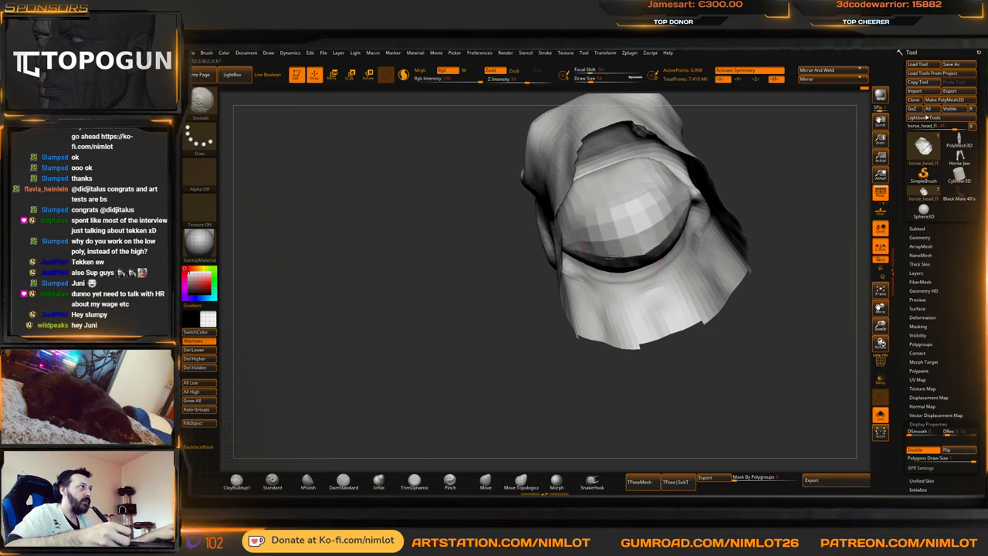
{"action": "mouse_move", "coordinate": [797, 334]}
{"action": "left_mouse_down"}
{"action": "mouse_move", "coordinate": [783, 248]}
{"action": "mouse_move", "coordinate": [765, 356]}
{"action": "mouse_move", "coordinate": [722, 393]}
{"action": "mouse_move", "coordinate": [756, 326]}
{"action": "mouse_move", "coordinate": [775, 327]}
{"action": "mouse_move", "coordinate": [691, 380]}
{"action": "mouse_move", "coordinate": [589, 349]}
{"action": "mouse_move", "coordinate": [609, 344]}
{"action": "mouse_move", "coordinate": [611, 420]}
{"action": "mouse_move", "coordinate": [614, 398]}
{"action": "left_mouse_up"}
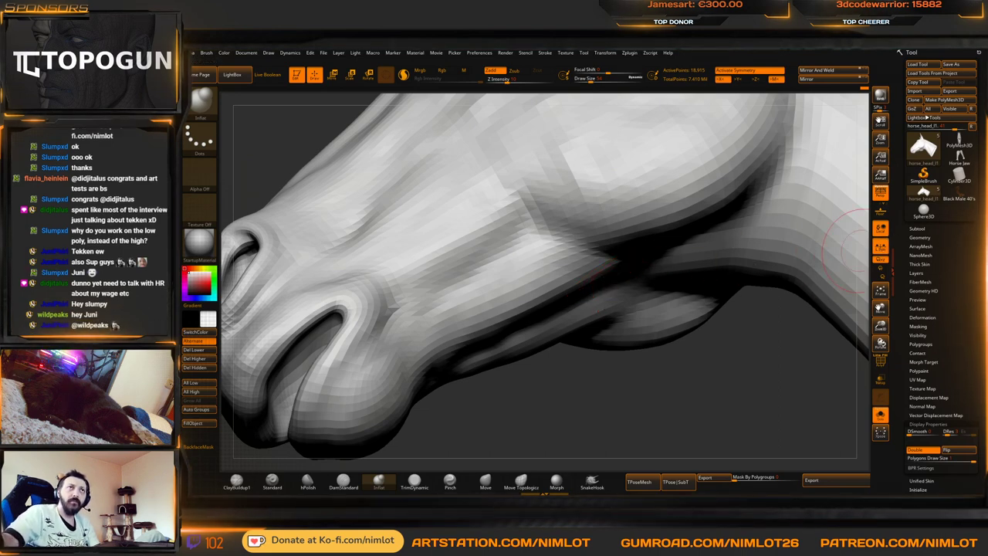
Raise the horse head mesh by two subdivision levels for finer muzzle detailing
{"action": "left_click_drag", "start_coordinate": [805, 287], "coordinate": [686, 414]}
{"action": "key", "text": "f"}
{"action": "left_click_drag", "start_coordinate": [503, 386], "coordinate": [706, 386], "text": "alt"}
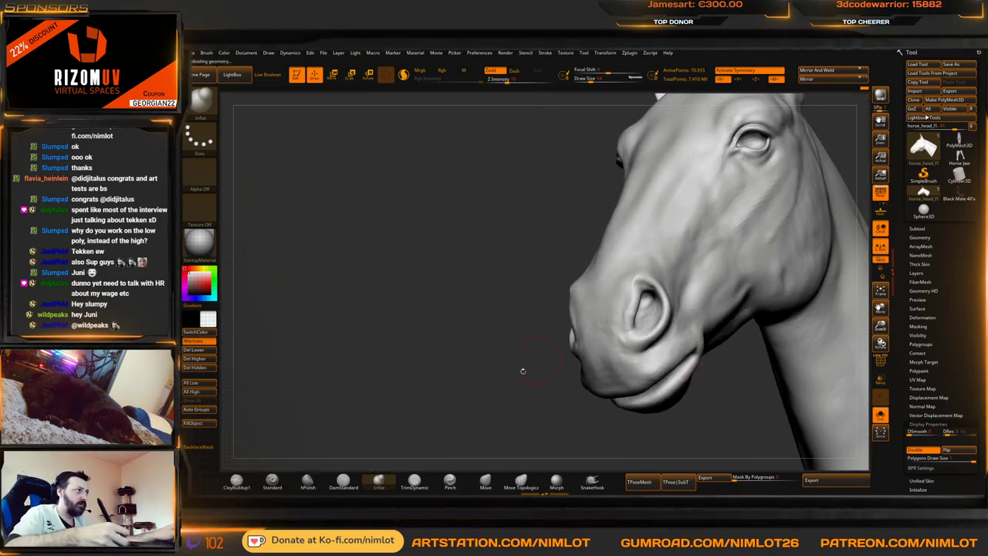
{"action": "mouse_move", "coordinate": [523, 371]}
{"action": "left_mouse_down"}
{"action": "mouse_move", "coordinate": [506, 392]}
{"action": "mouse_move", "coordinate": [536, 371]}
{"action": "left_mouse_up"}
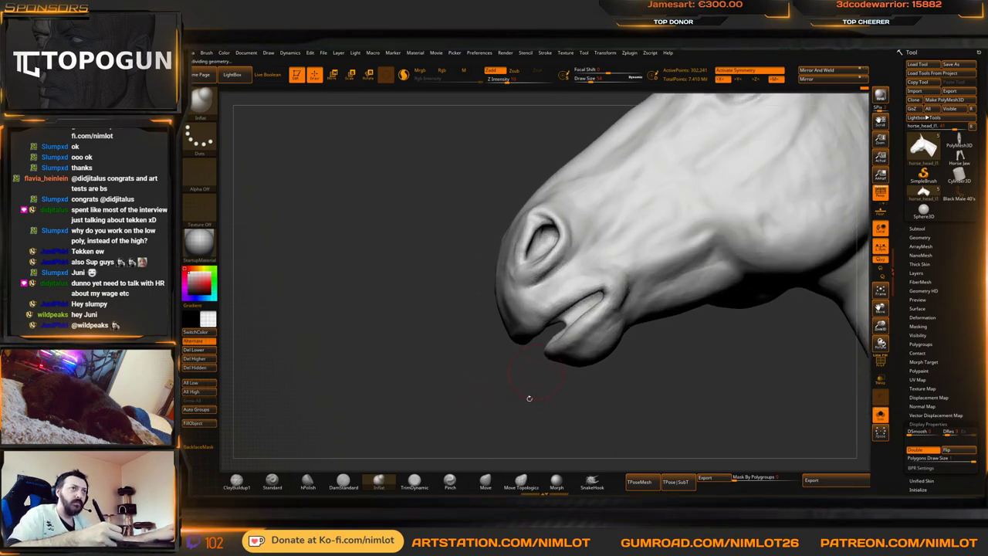
{"action": "mouse_move", "coordinate": [410, 379]}
{"action": "left_mouse_down"}
{"action": "mouse_move", "coordinate": [419, 388]}
{"action": "mouse_move", "coordinate": [412, 397]}
{"action": "mouse_move", "coordinate": [461, 368]}
{"action": "mouse_move", "coordinate": [466, 387]}
{"action": "mouse_move", "coordinate": [417, 418]}
{"action": "left_mouse_up"}
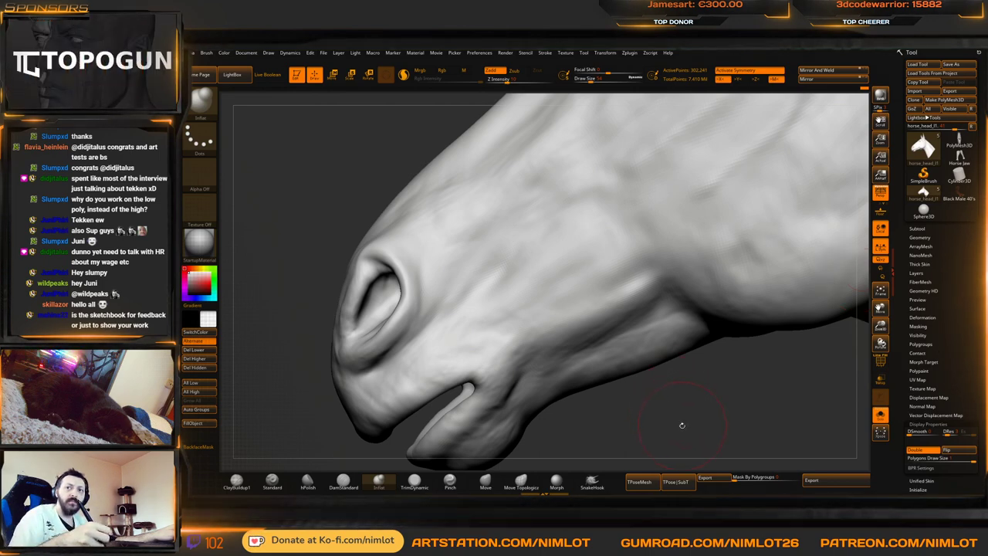
{"action": "mouse_move", "coordinate": [703, 417]}
{"action": "left_mouse_down"}
{"action": "mouse_move", "coordinate": [757, 400]}
{"action": "mouse_move", "coordinate": [750, 404]}
{"action": "left_mouse_up"}
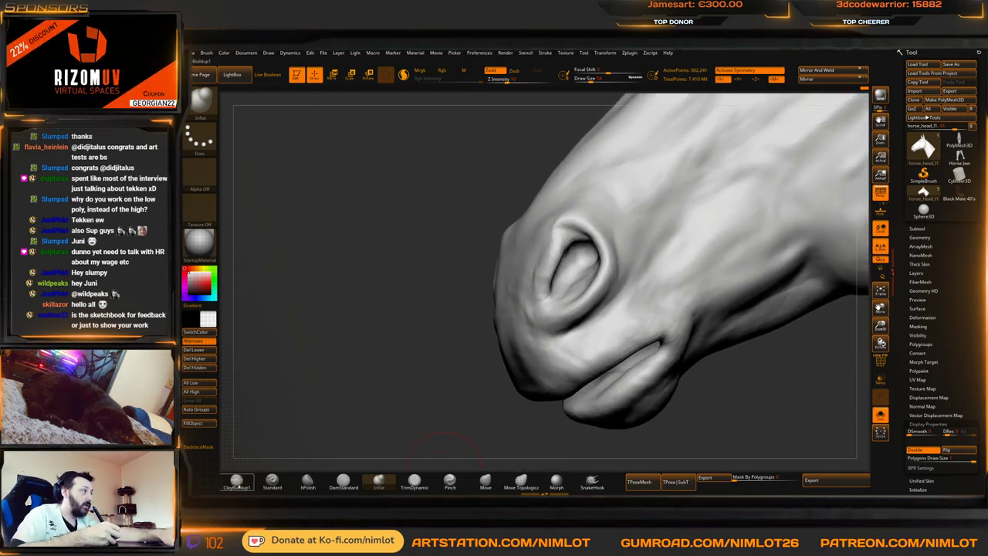
Build up the nostril's rim, its inner wall and the surrounding muzzle surface with the ClayBuildup brush
{"action": "left_click", "coordinate": [238, 481]}
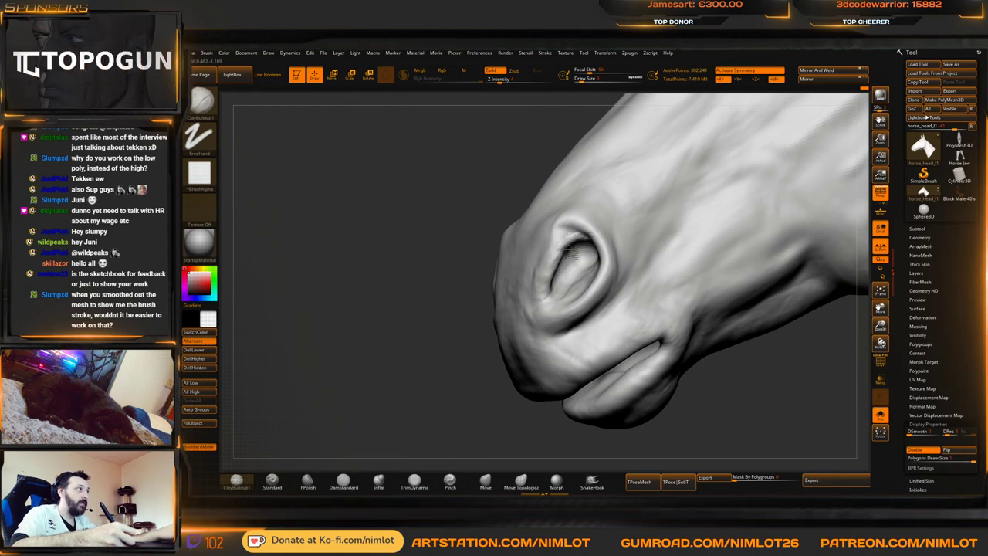
{"action": "left_click_drag", "start_coordinate": [408, 312], "coordinate": [480, 313]}
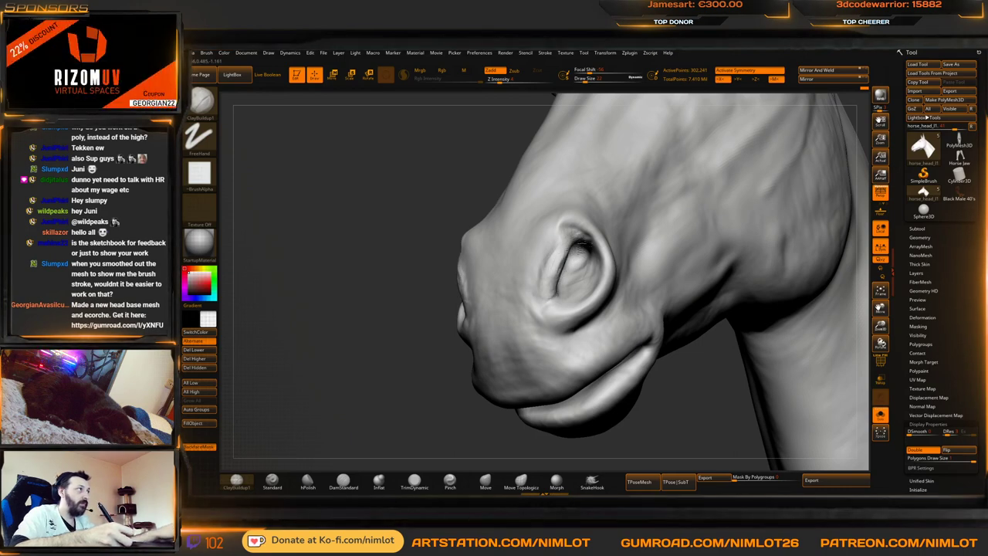
{"action": "left_click_drag", "start_coordinate": [393, 366], "coordinate": [552, 265]}
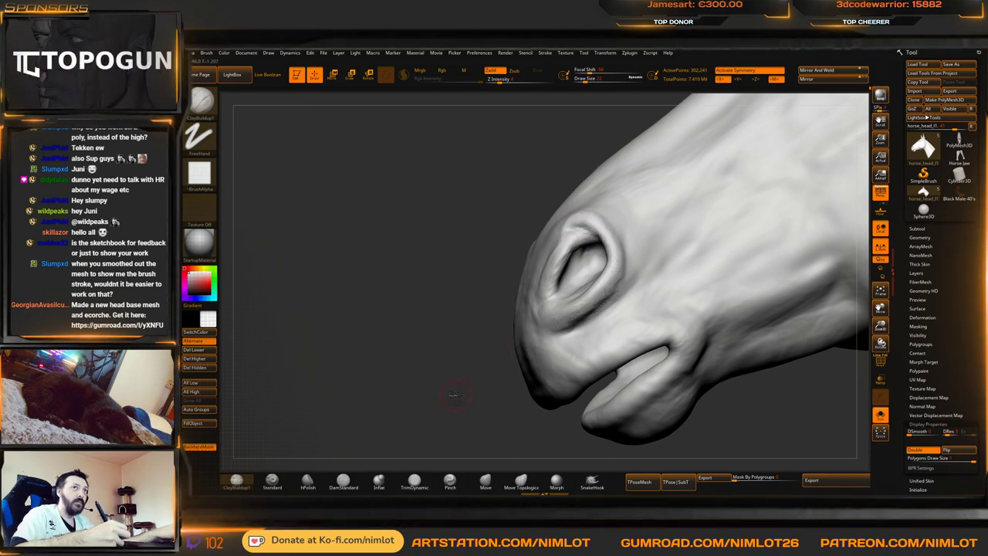
{"action": "mouse_move", "coordinate": [455, 399]}
{"action": "left_mouse_down"}
{"action": "mouse_move", "coordinate": [437, 396]}
{"action": "mouse_move", "coordinate": [423, 429]}
{"action": "left_mouse_up"}
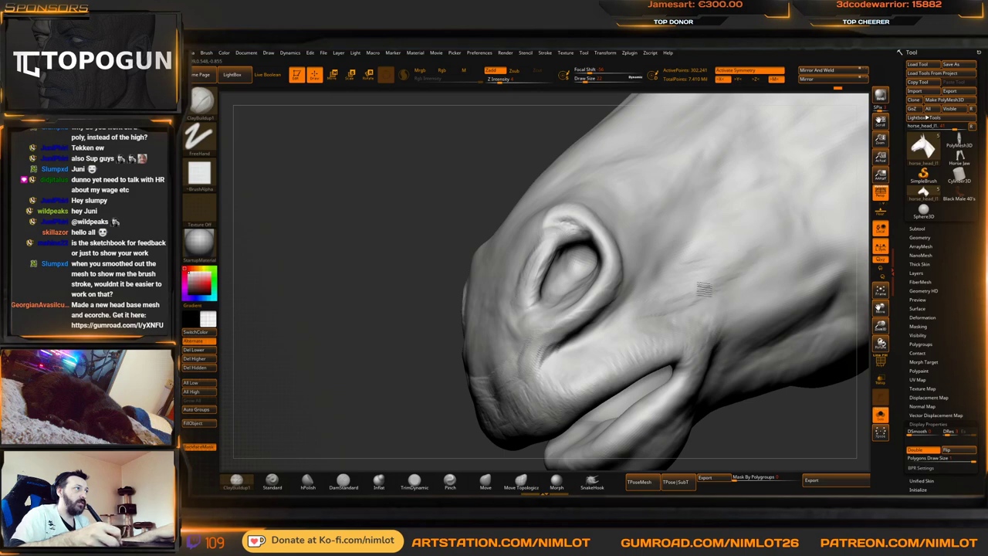
Sculpt the muscle fibres running from the mouth corner across the lower cheek with ClayBuildup strokes
{"action": "key", "text": "f"}
{"action": "mouse_move", "coordinate": [718, 393]}
{"action": "left_mouse_down"}
{"action": "mouse_move", "coordinate": [555, 423]}
{"action": "mouse_move", "coordinate": [613, 364]}
{"action": "mouse_move", "coordinate": [597, 406]}
{"action": "mouse_move", "coordinate": [547, 404]}
{"action": "mouse_move", "coordinate": [545, 312]}
{"action": "left_mouse_up"}
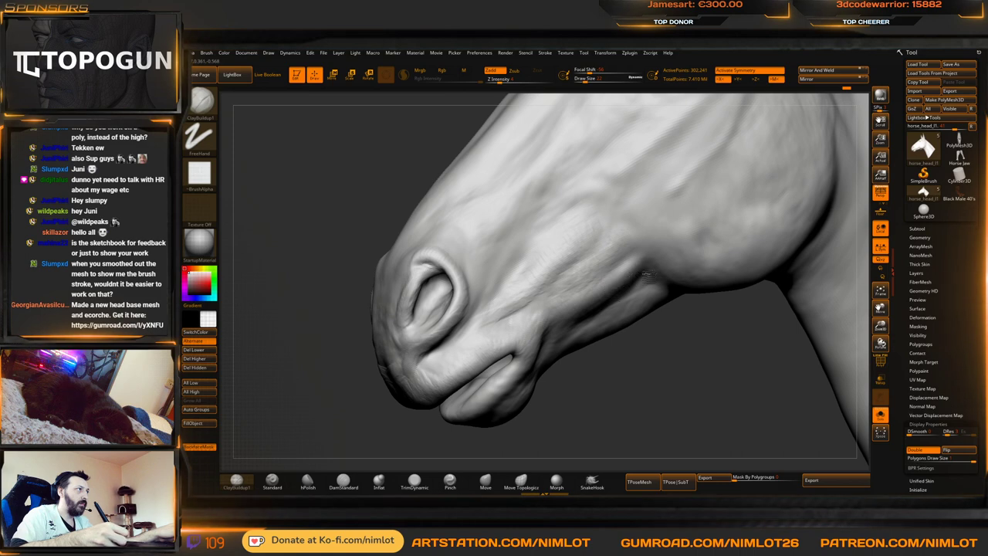
{"action": "right_click_drag", "start_coordinate": [647, 276], "coordinate": [654, 289]}
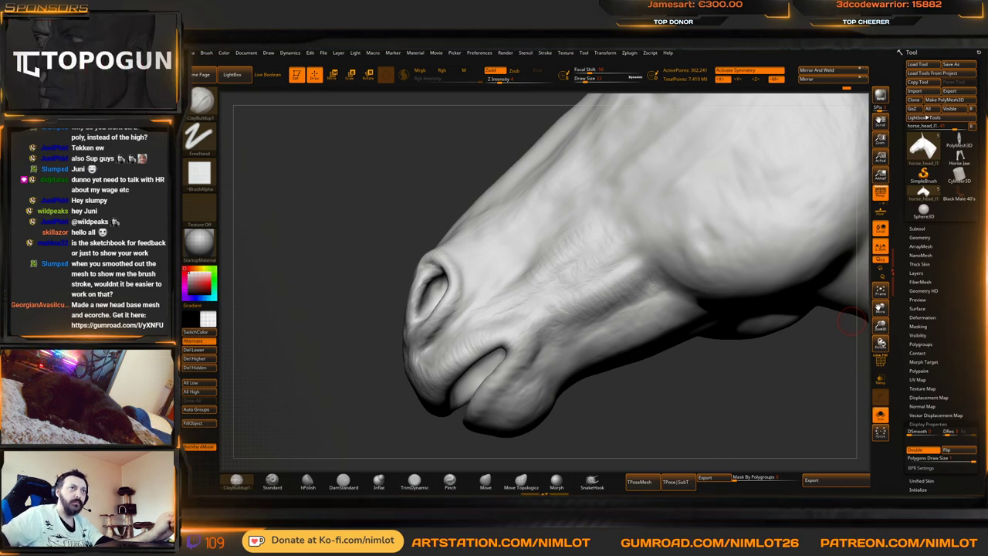
{"action": "mouse_move", "coordinate": [635, 435]}
{"action": "left_mouse_down"}
{"action": "mouse_move", "coordinate": [713, 399]}
{"action": "mouse_move", "coordinate": [736, 363]}
{"action": "mouse_move", "coordinate": [739, 335]}
{"action": "mouse_move", "coordinate": [634, 317]}
{"action": "left_mouse_up"}
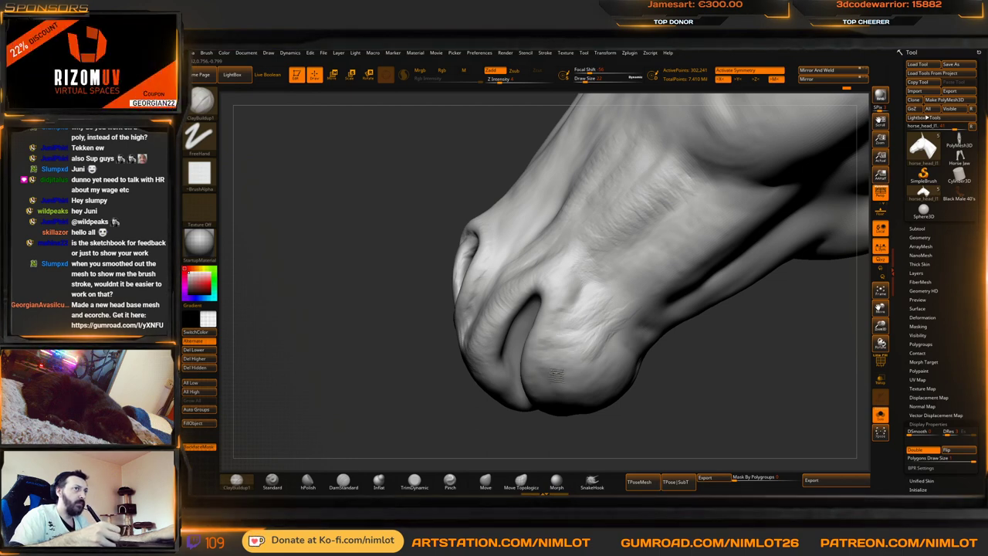
Layer ClayBuildup strokes over the chin and lower lip to give them fuller volume
{"action": "left_click_drag", "start_coordinate": [671, 414], "coordinate": [606, 351]}
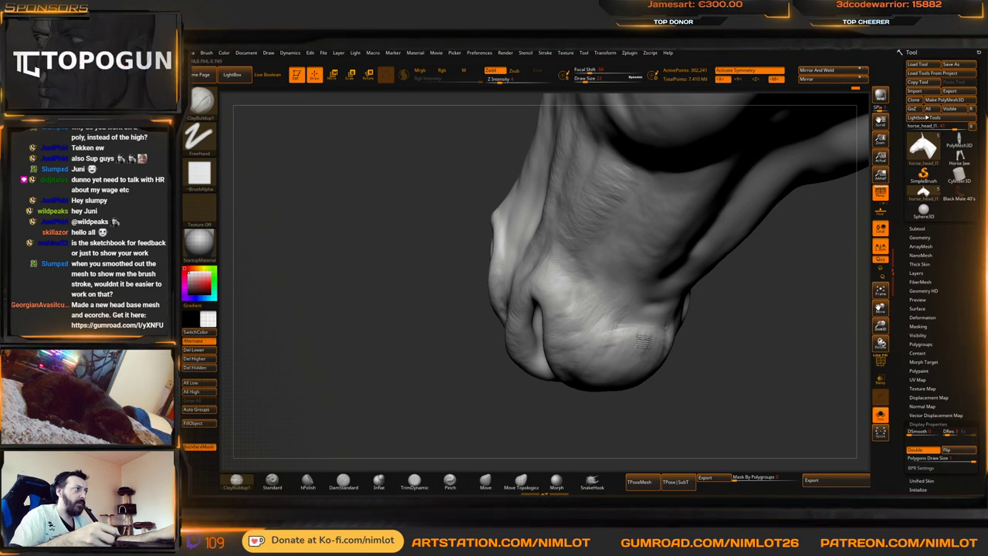
{"action": "left_click_drag", "start_coordinate": [656, 395], "coordinate": [710, 420]}
{"action": "right_click_drag", "start_coordinate": [606, 393], "coordinate": [580, 341]}
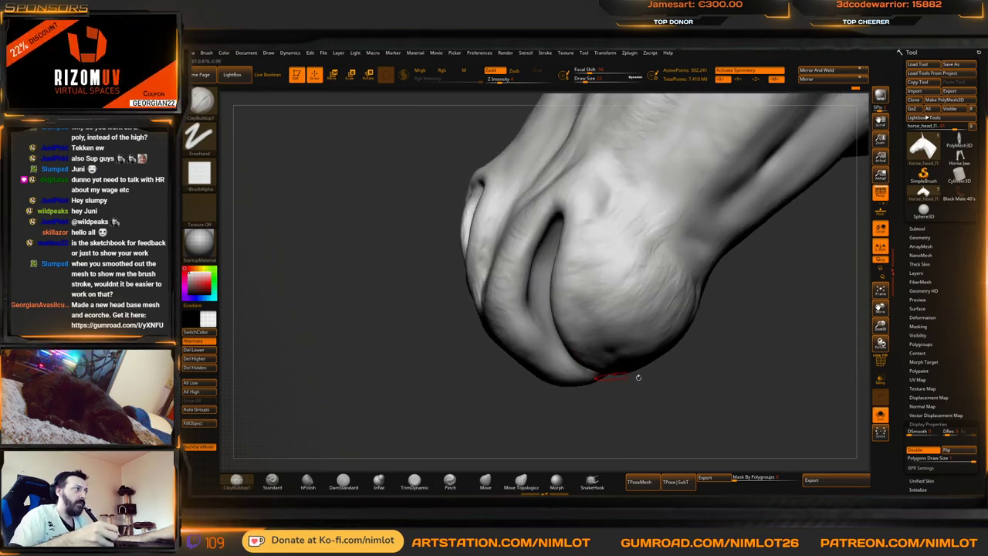
{"action": "right_click_drag", "start_coordinate": [638, 376], "coordinate": [606, 366]}
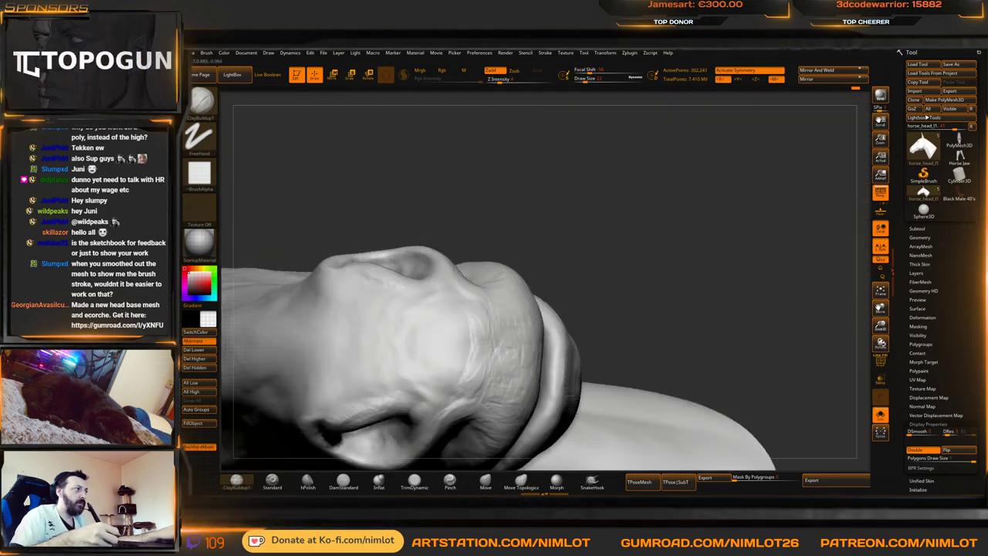
Sculpt wrinkles and folds on the upper lip and the area below the nostril
{"action": "right_click_drag", "start_coordinate": [633, 362], "coordinate": [525, 382]}
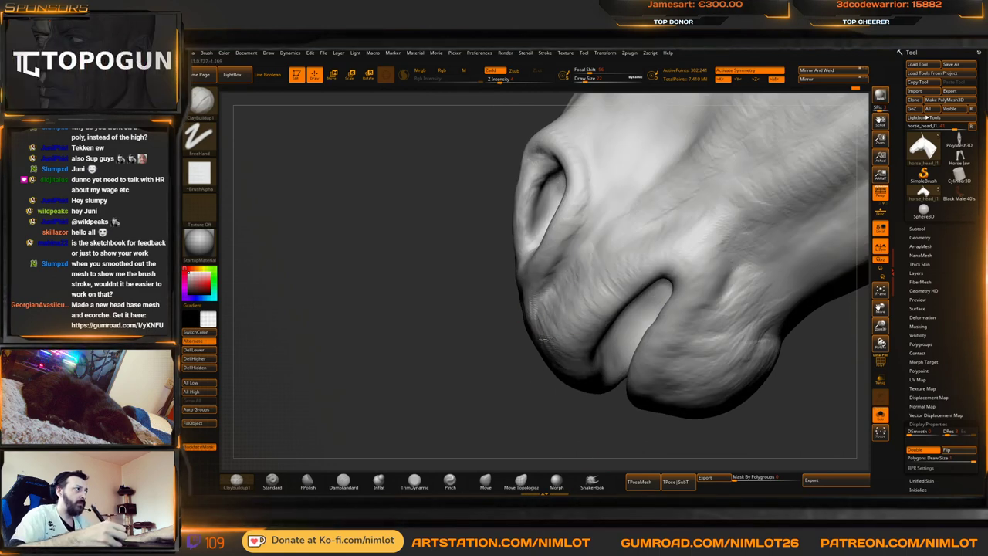
{"action": "mouse_move", "coordinate": [566, 327]}
{"action": "right_mouse_down"}
{"action": "mouse_move", "coordinate": [510, 393]}
{"action": "mouse_move", "coordinate": [557, 316]}
{"action": "right_mouse_up"}
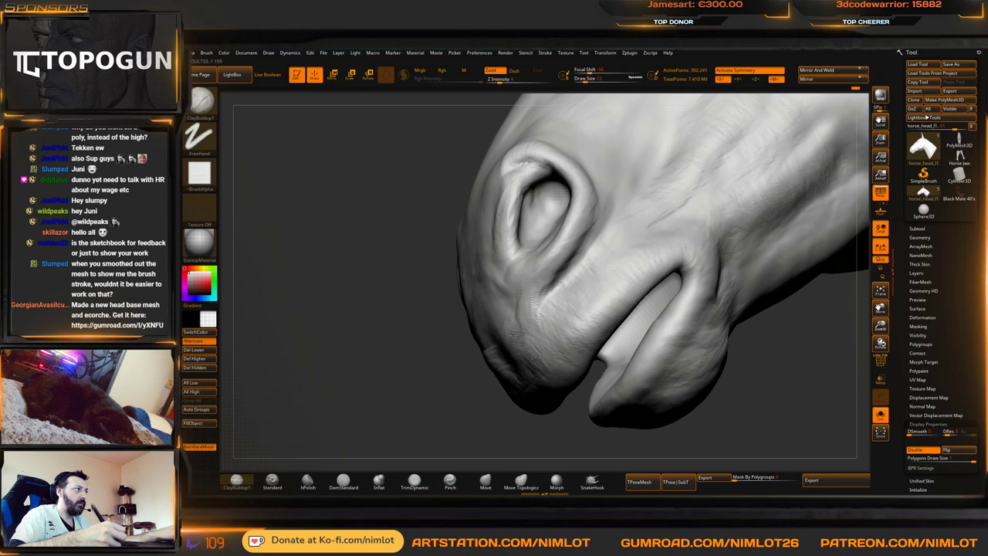
{"action": "right_click_drag", "start_coordinate": [469, 443], "coordinate": [535, 392]}
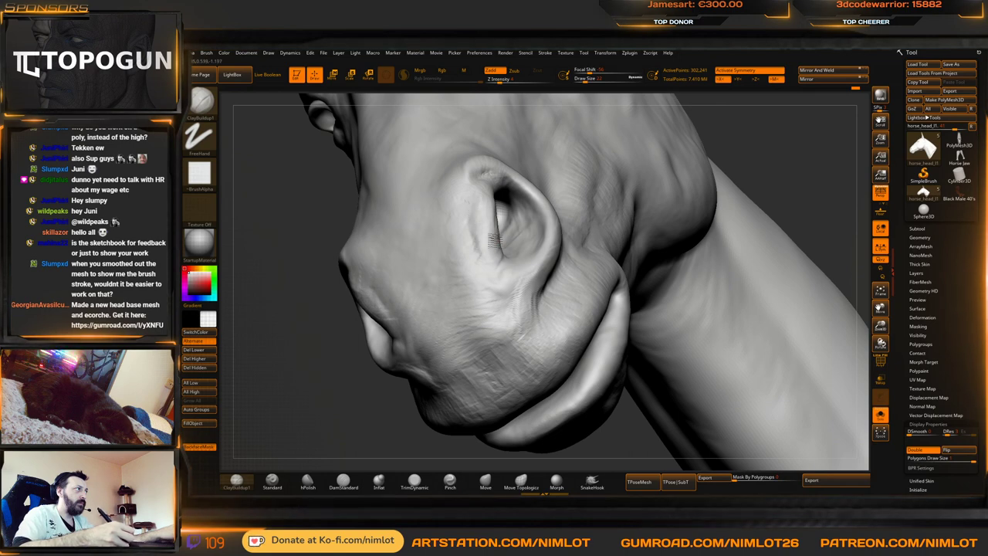
Refine the nostril's rim and inner fold with smaller ClayBuildup strokes
{"action": "key", "text": "f"}
{"action": "mouse_move", "coordinate": [741, 348]}
{"action": "left_mouse_down"}
{"action": "mouse_move", "coordinate": [610, 401]}
{"action": "mouse_move", "coordinate": [645, 409]}
{"action": "left_mouse_up"}
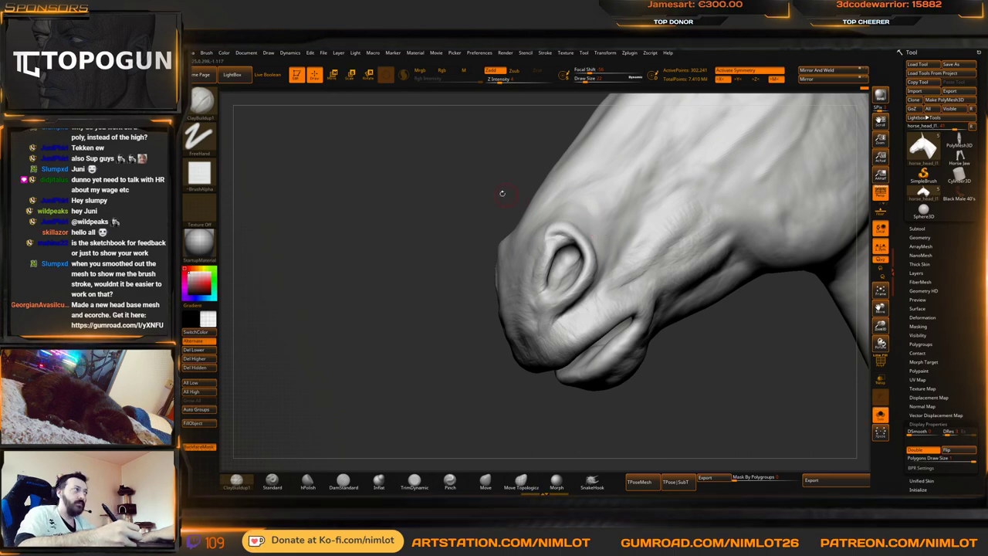
{"action": "mouse_move", "coordinate": [503, 194]}
{"action": "left_mouse_down", "text": "alt"}
{"action": "mouse_move", "coordinate": [517, 221]}
{"action": "mouse_move", "coordinate": [485, 235]}
{"action": "left_mouse_up", "text": "alt"}
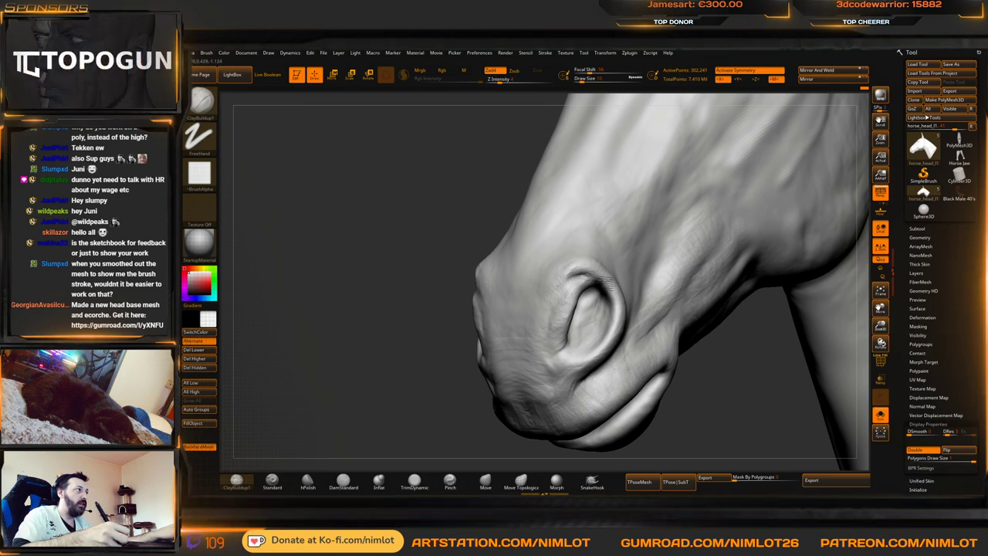
{"action": "right_click_drag", "start_coordinate": [591, 325], "coordinate": [610, 214]}
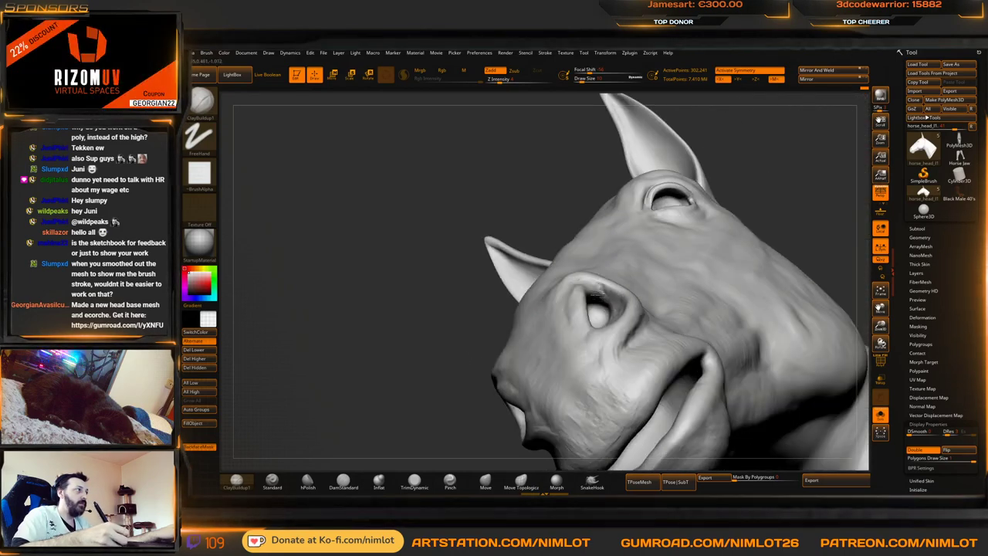
{"action": "right_click_drag", "start_coordinate": [553, 205], "coordinate": [587, 281]}
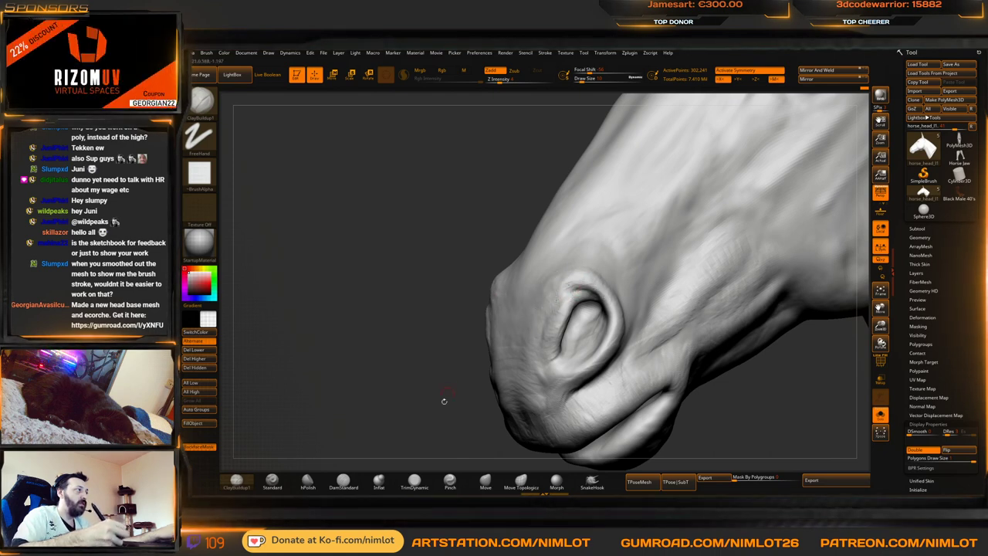
Add surface forms to the front of the muzzle between the nostrils and creases behind the mouth corner
{"action": "right_click_drag", "start_coordinate": [444, 401], "coordinate": [584, 278], "text": "ctrl"}
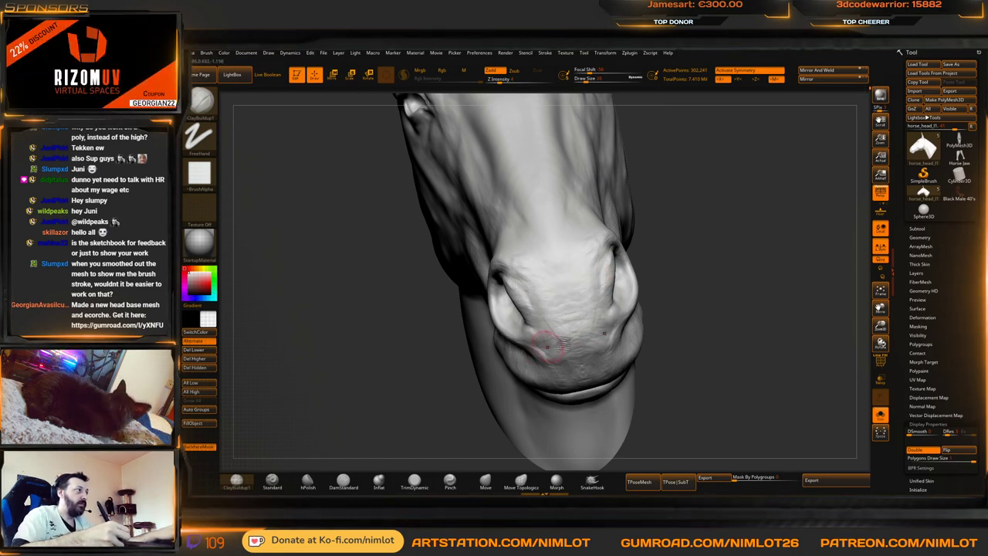
{"action": "right_click_drag", "start_coordinate": [546, 347], "coordinate": [648, 297]}
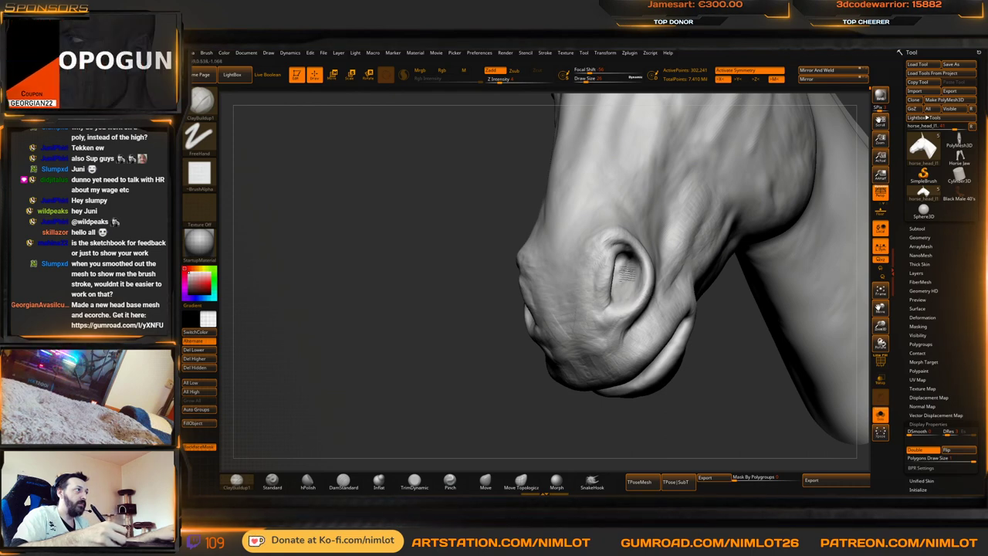
{"action": "right_click_drag", "start_coordinate": [571, 351], "coordinate": [608, 299]}
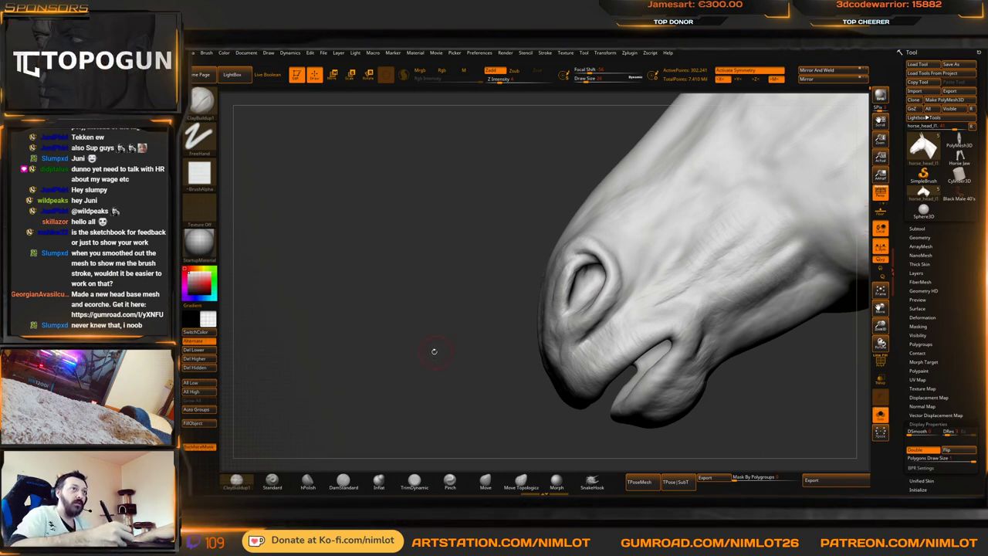
{"action": "mouse_move", "coordinate": [426, 364]}
{"action": "right_mouse_down"}
{"action": "mouse_move", "coordinate": [432, 360]}
{"action": "mouse_move", "coordinate": [412, 347]}
{"action": "mouse_move", "coordinate": [417, 262]}
{"action": "right_mouse_up"}
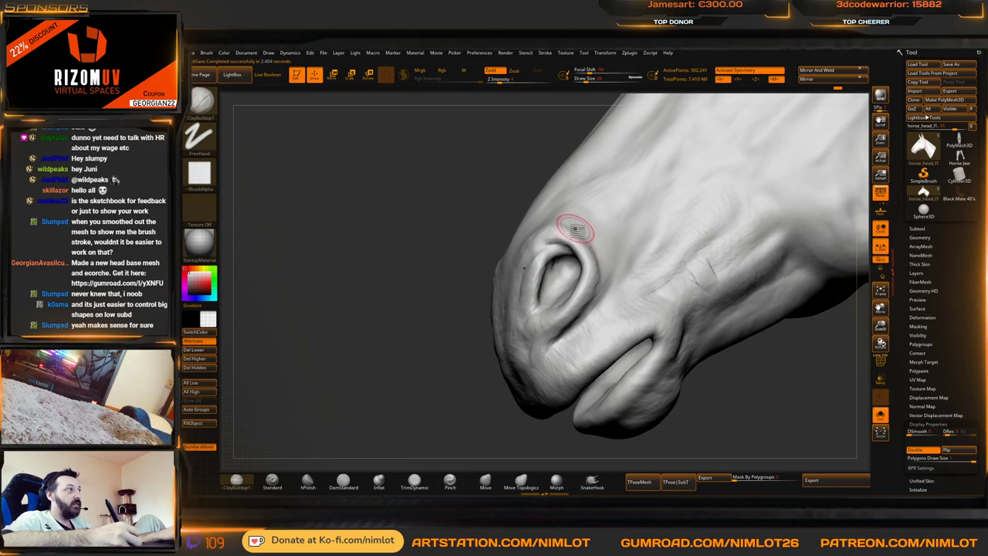
Drop the mesh two subdivision levels and reshape the nostril's rim and inner edge with ClayBuildup
{"action": "mouse_move", "coordinate": [576, 229]}
{"action": "left_mouse_down"}
{"action": "mouse_move", "coordinate": [598, 283]}
{"action": "mouse_move", "coordinate": [589, 294]}
{"action": "mouse_move", "coordinate": [595, 240]}
{"action": "mouse_move", "coordinate": [582, 236]}
{"action": "mouse_move", "coordinate": [596, 283]}
{"action": "mouse_move", "coordinate": [588, 272]}
{"action": "left_mouse_up"}
{"action": "key", "text": "shift+d"}
{"action": "key", "text": "shift+d"}
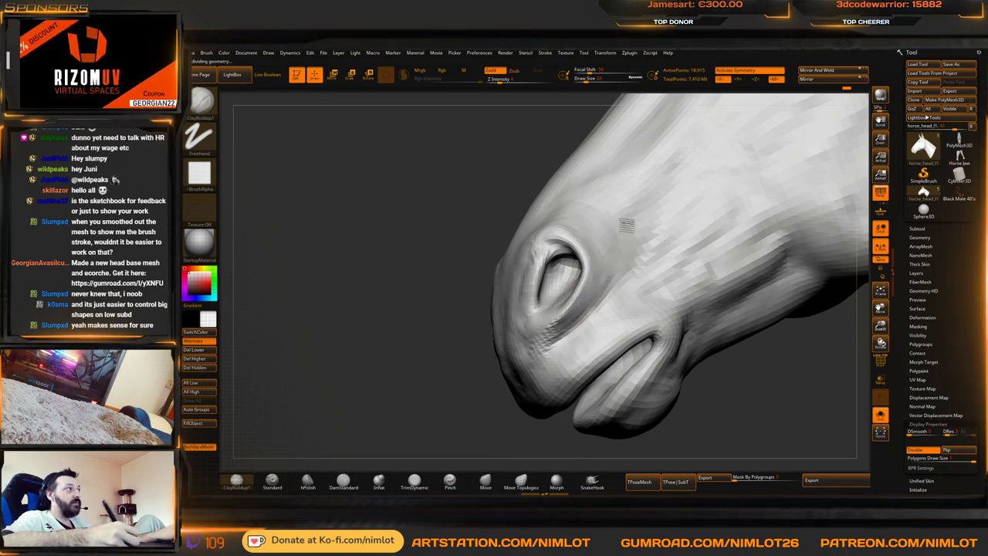
{"action": "mouse_move", "coordinate": [455, 287]}
{"action": "left_mouse_down", "text": "alt"}
{"action": "mouse_move", "coordinate": [457, 245]}
{"action": "mouse_move", "coordinate": [454, 328]}
{"action": "left_mouse_up", "text": "alt"}
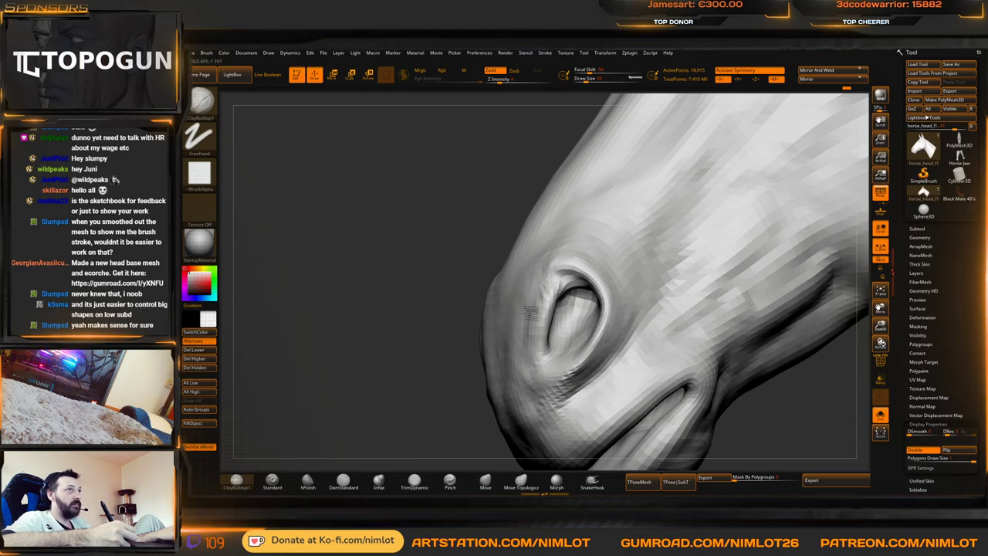
{"action": "left_click_drag", "start_coordinate": [428, 327], "coordinate": [540, 283]}
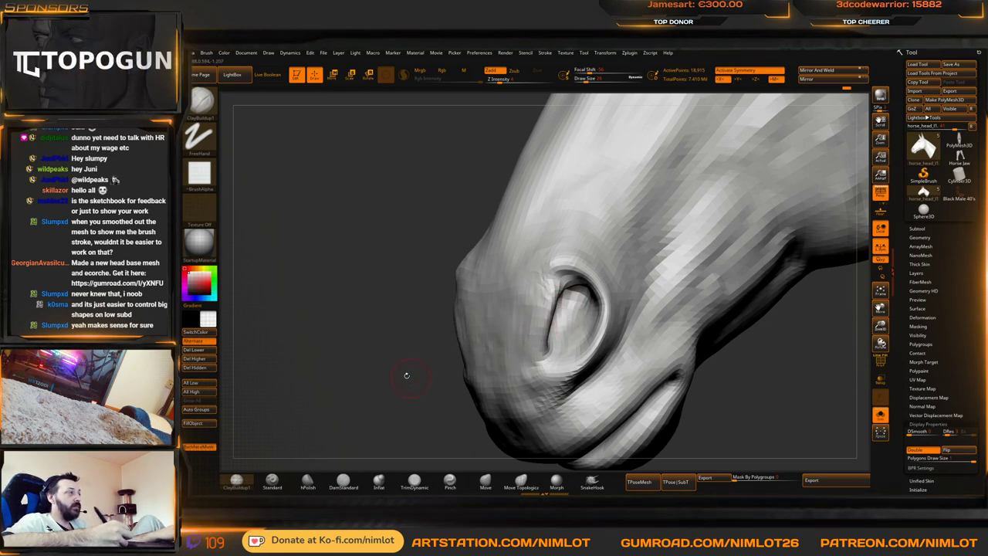
{"action": "left_click_drag", "start_coordinate": [406, 375], "coordinate": [399, 354]}
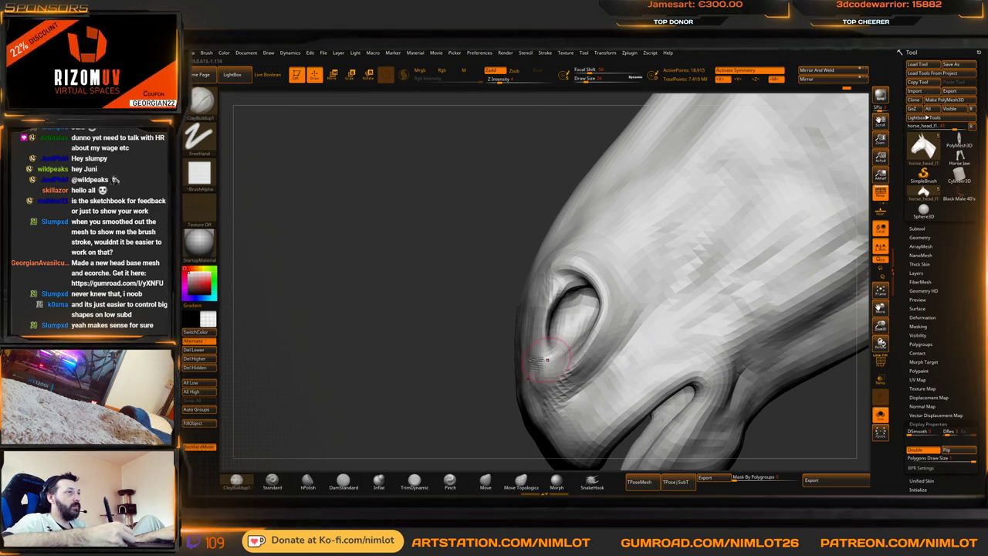
{"action": "left_click_drag", "start_coordinate": [448, 388], "coordinate": [539, 312]}
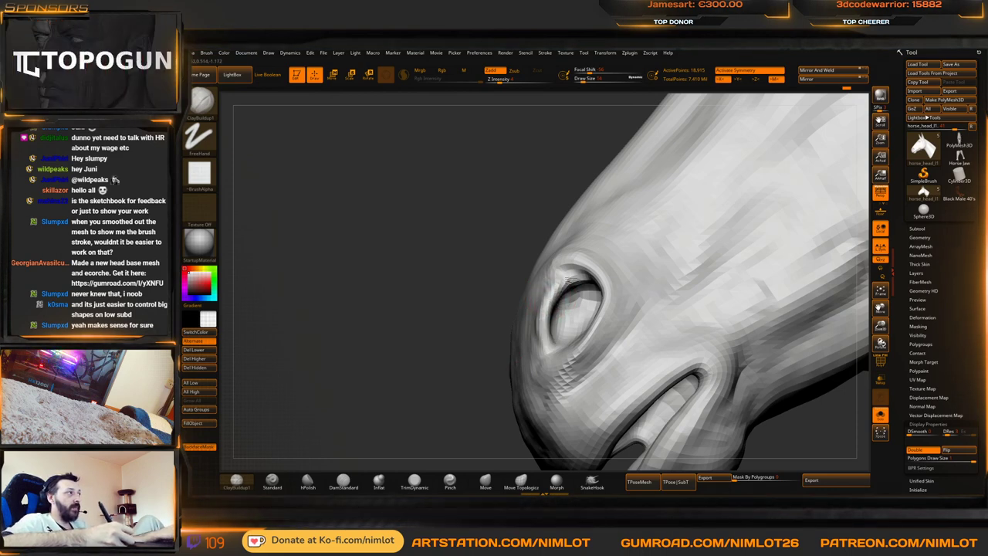
Raise the mesh one subdivision level and build up and smooth the muscle forms on the side of the snout
{"action": "left_click_drag", "start_coordinate": [446, 370], "coordinate": [465, 324], "text": "alt"}
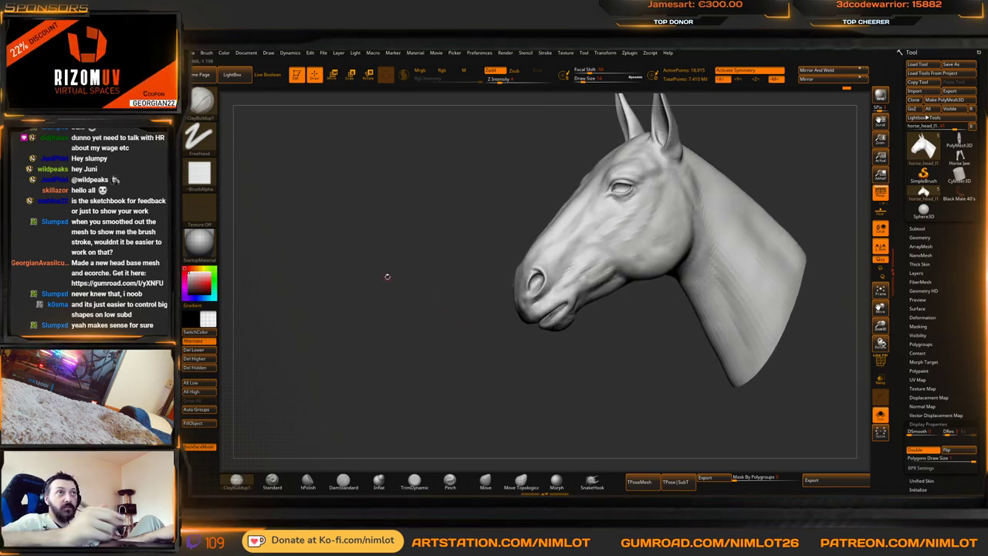
{"action": "left_click_drag", "start_coordinate": [518, 226], "coordinate": [531, 242], "text": "alt"}
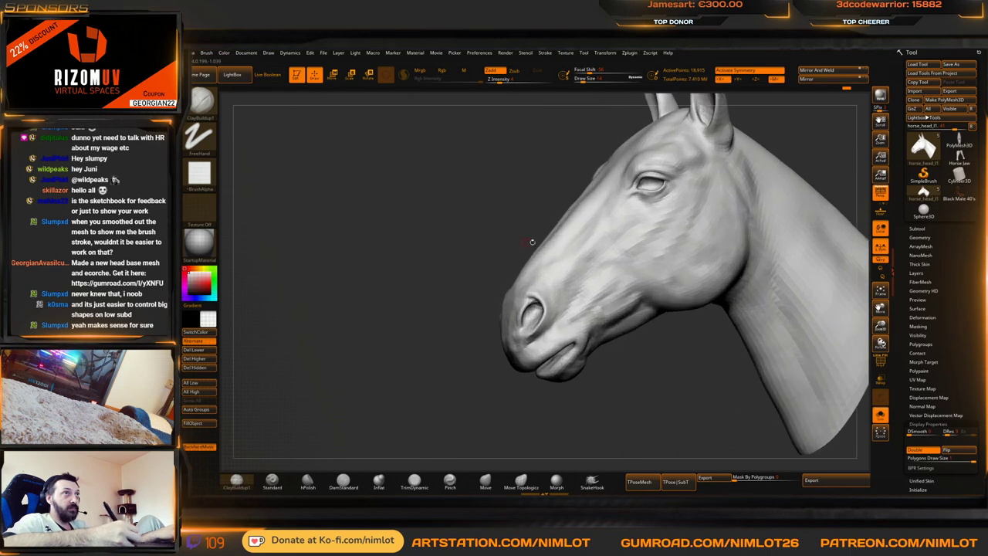
{"action": "left_click_drag", "start_coordinate": [531, 202], "coordinate": [548, 292]}
{"action": "key", "text": "bracketright"}
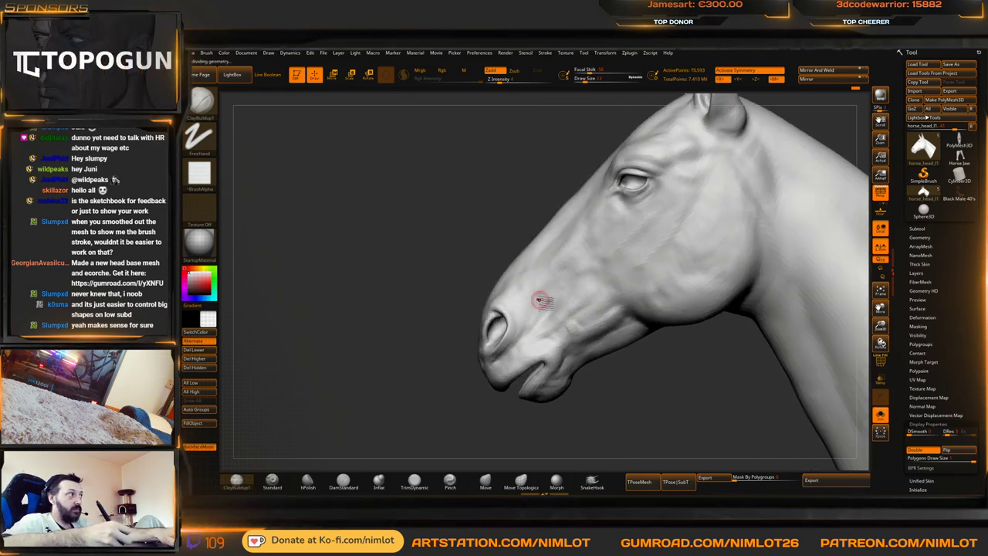
{"action": "left_click_drag", "start_coordinate": [423, 392], "coordinate": [450, 405]}
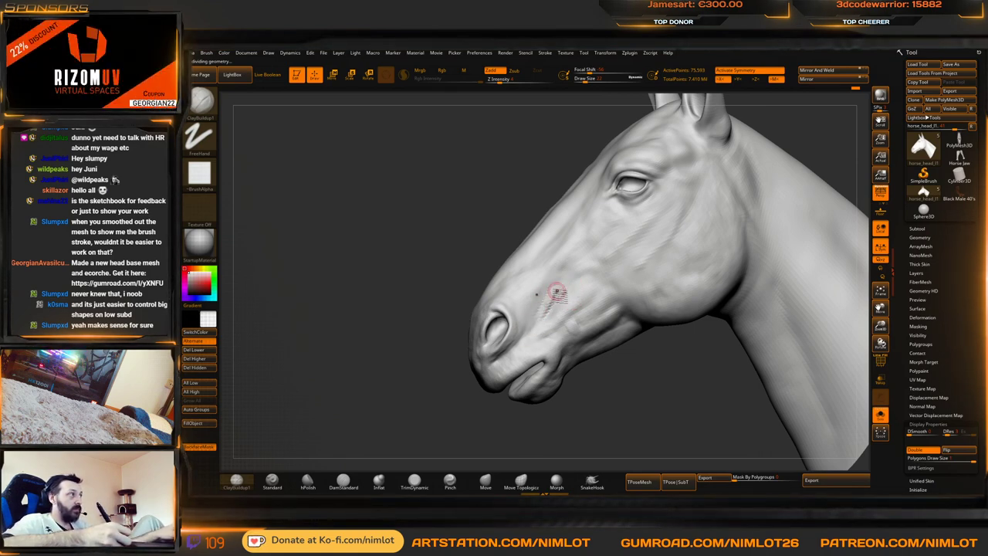
{"action": "key", "text": "shift"}
{"action": "right_click_drag", "start_coordinate": [562, 296], "coordinate": [496, 294]}
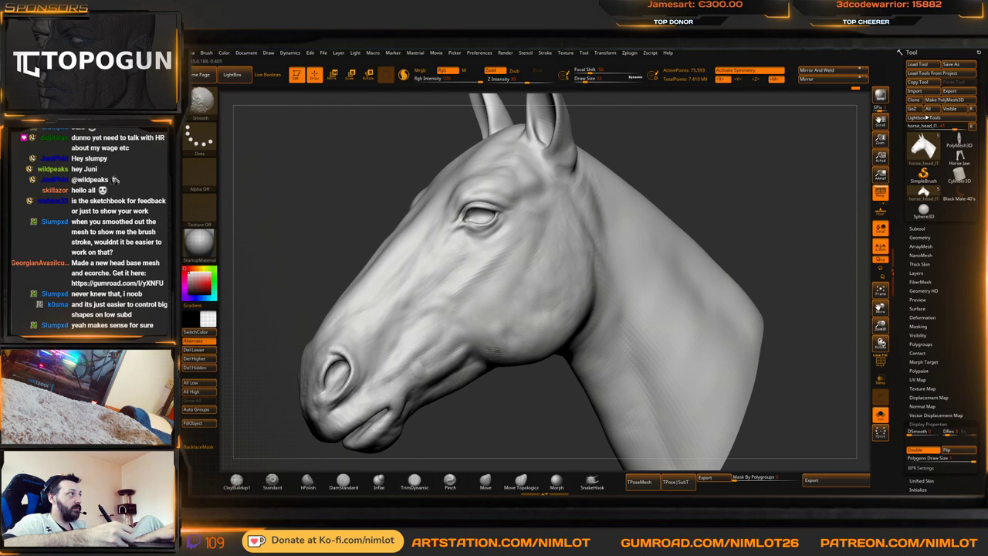
Raise the mesh to a higher subdivision level and build up muscle forms and creases behind the mouth corner with ClayBuildup
{"action": "key", "text": "f"}
{"action": "key", "text": "d"}
{"action": "key", "text": "d"}
{"action": "key", "text": "d"}
{"action": "mouse_move", "coordinate": [496, 360]}
{"action": "right_mouse_down", "text": "ctrl"}
{"action": "mouse_move", "coordinate": [527, 379]}
{"action": "mouse_move", "coordinate": [514, 405]}
{"action": "mouse_move", "coordinate": [546, 394]}
{"action": "mouse_move", "coordinate": [555, 366]}
{"action": "mouse_move", "coordinate": [517, 446]}
{"action": "mouse_move", "coordinate": [546, 348]}
{"action": "mouse_move", "coordinate": [540, 388]}
{"action": "mouse_move", "coordinate": [529, 386]}
{"action": "mouse_move", "coordinate": [546, 373]}
{"action": "mouse_move", "coordinate": [452, 327]}
{"action": "right_mouse_up", "text": "ctrl"}
{"action": "key", "text": "shift+d"}
{"action": "key", "text": "shift+d"}
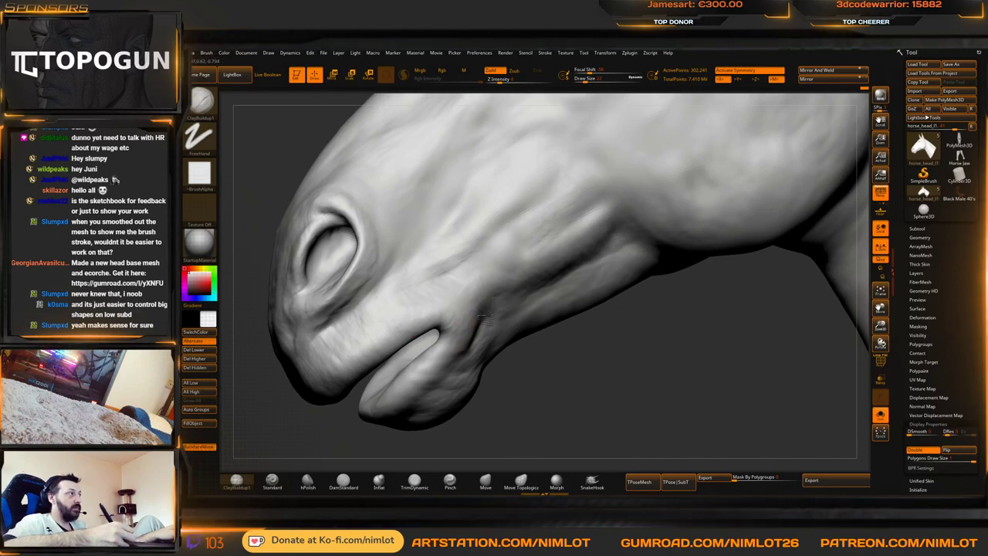
{"action": "right_click_drag", "start_coordinate": [481, 297], "coordinate": [485, 328]}
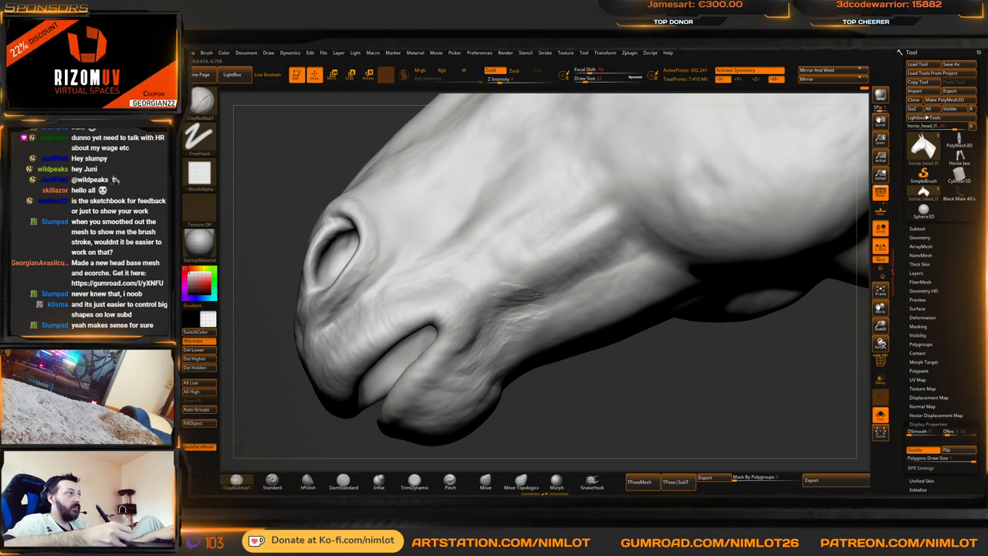
{"action": "mouse_move", "coordinate": [572, 269]}
{"action": "left_mouse_down"}
{"action": "mouse_move", "coordinate": [527, 286]}
{"action": "mouse_move", "coordinate": [540, 287]}
{"action": "mouse_move", "coordinate": [545, 306]}
{"action": "mouse_move", "coordinate": [513, 299]}
{"action": "left_mouse_up"}
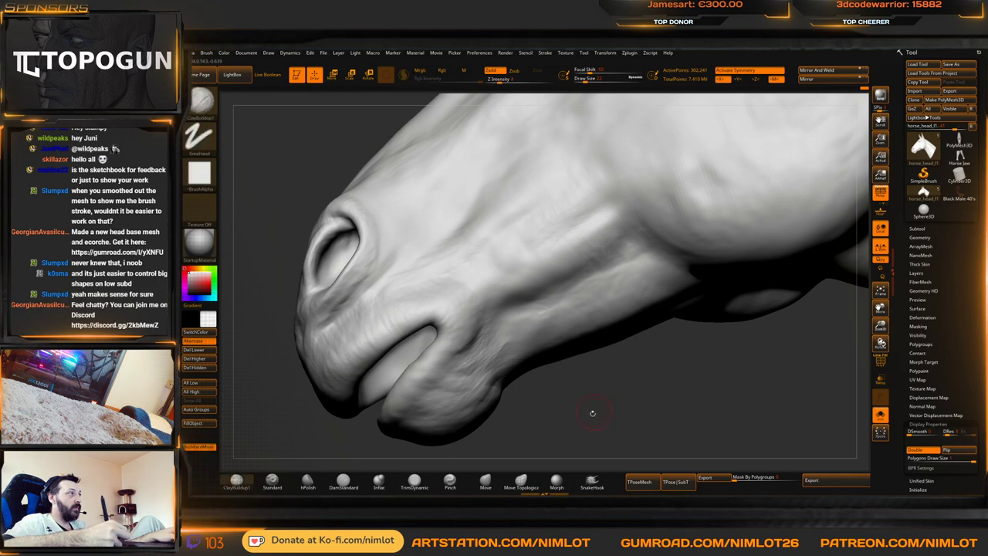
Drop the mesh two subdivision levels and adjust the shape of the lips and muzzle with Move Topological
{"action": "key", "text": "f"}
{"action": "left_click_drag", "start_coordinate": [512, 412], "coordinate": [607, 371]}
{"action": "key", "text": "shift+d"}
{"action": "key", "text": "shift+d"}
{"action": "left_click", "coordinate": [521, 480]}
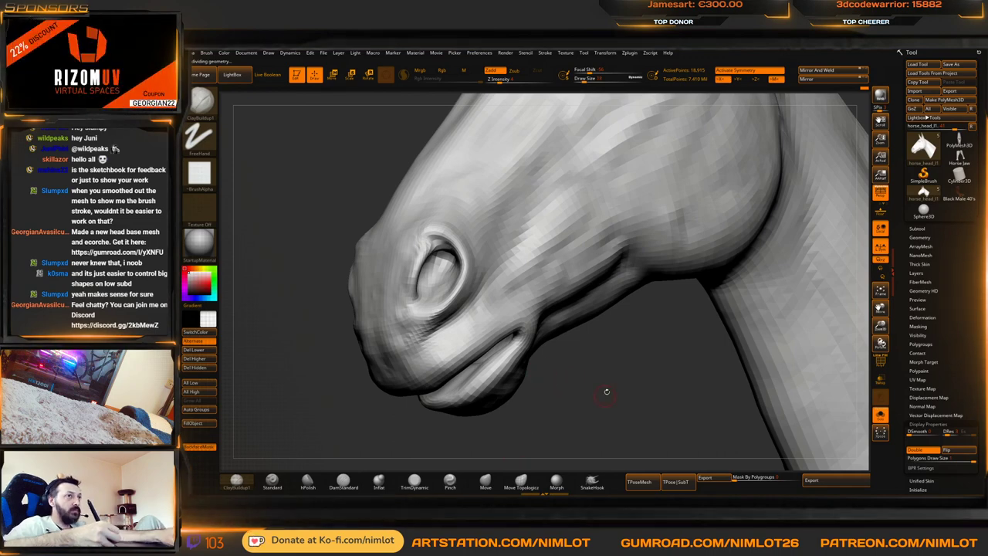
{"action": "left_click_drag", "start_coordinate": [667, 393], "coordinate": [610, 434]}
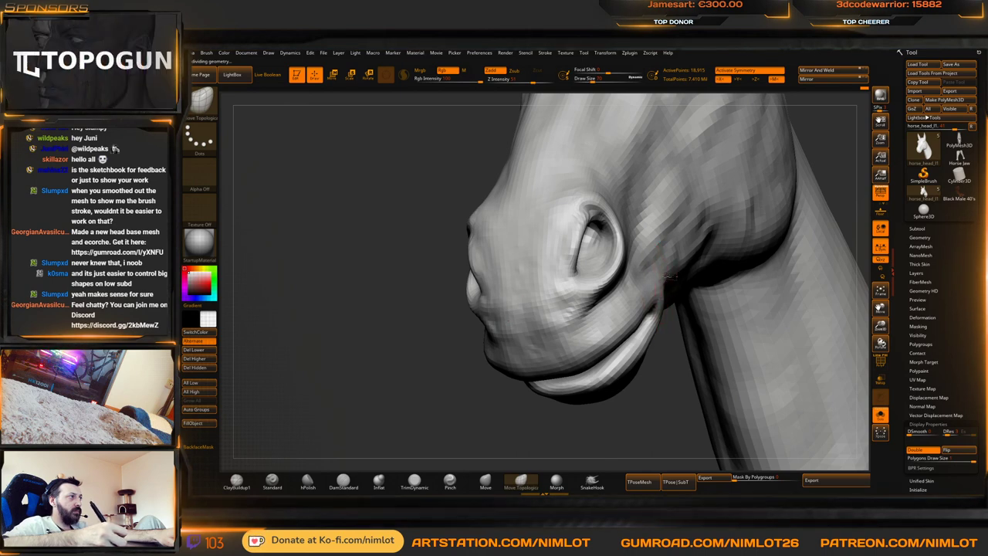
{"action": "left_click_drag", "start_coordinate": [666, 398], "coordinate": [674, 380]}
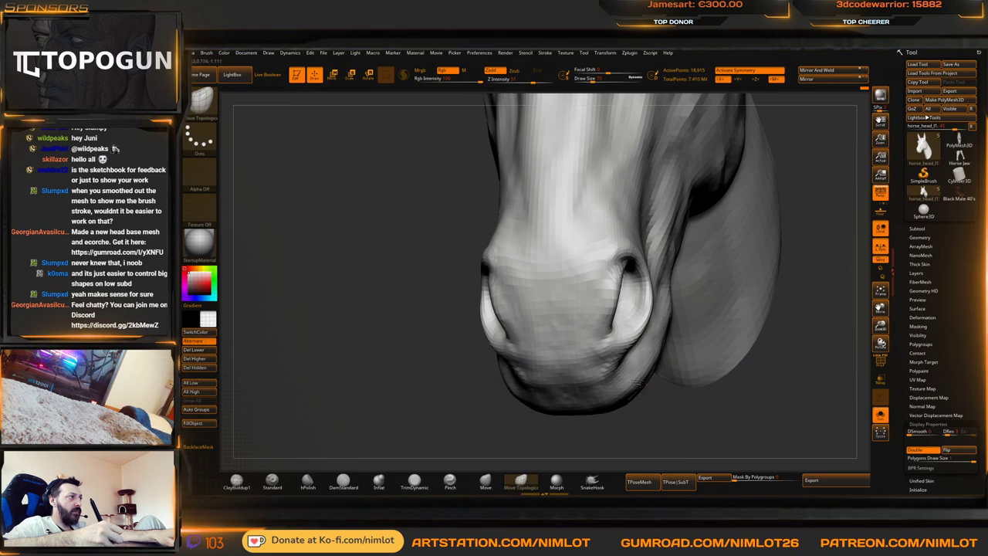
{"action": "left_click_drag", "start_coordinate": [628, 454], "coordinate": [631, 390]}
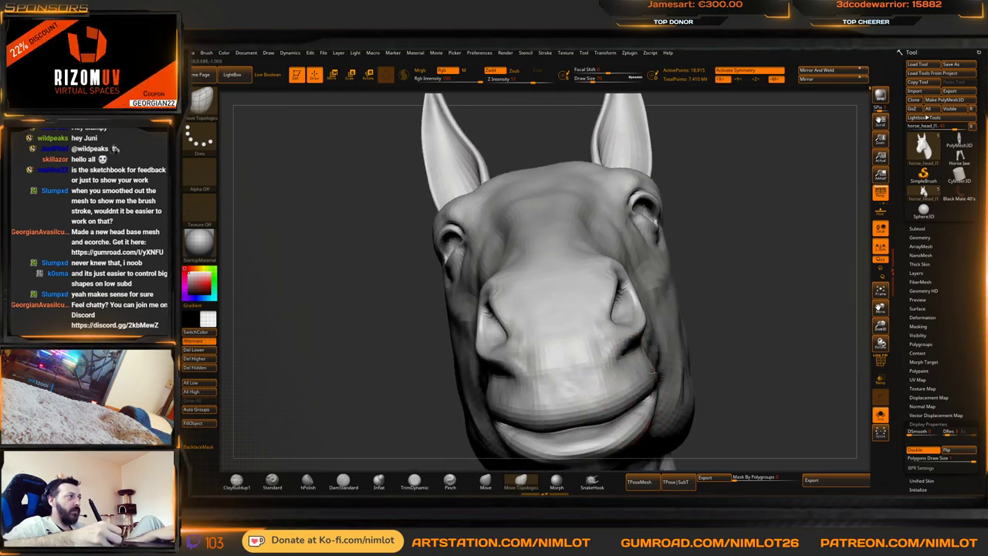
Adjust the muzzle and jaw proportions with a larger Move Topological brush and raise the mesh one subdivision level
{"action": "left_click_drag", "start_coordinate": [794, 310], "coordinate": [640, 332]}
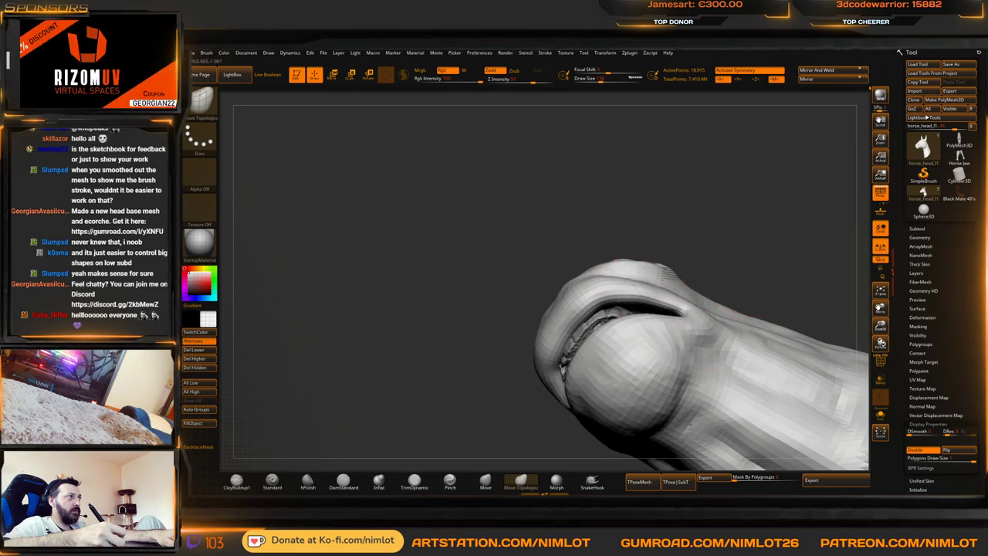
{"action": "mouse_move", "coordinate": [672, 236]}
{"action": "left_mouse_down"}
{"action": "mouse_move", "coordinate": [656, 328]}
{"action": "mouse_move", "coordinate": [622, 340]}
{"action": "left_mouse_up"}
{"action": "left_click_drag", "start_coordinate": [706, 347], "coordinate": [677, 359]}
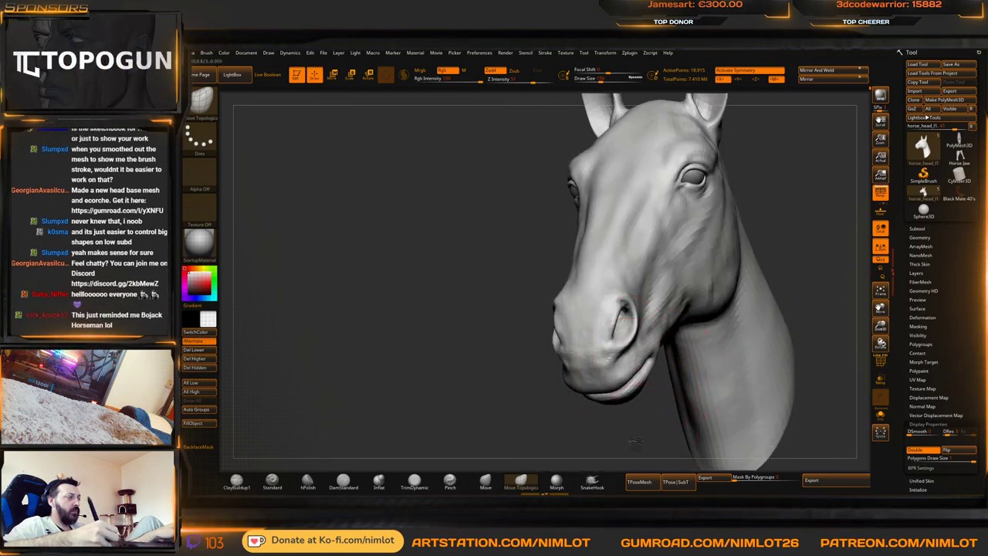
{"action": "left_click_drag", "start_coordinate": [652, 444], "coordinate": [686, 359]}
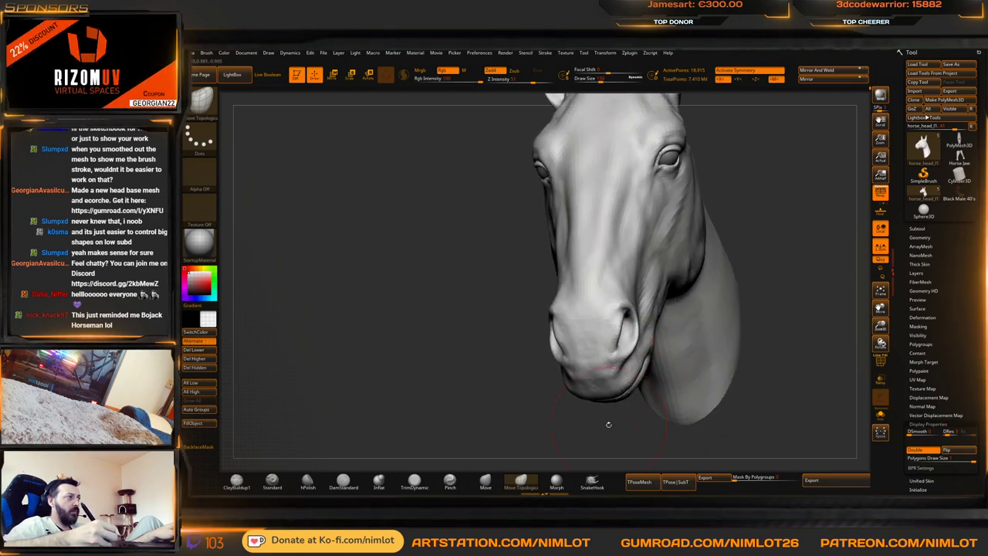
{"action": "mouse_move", "coordinate": [608, 424]}
{"action": "left_mouse_down"}
{"action": "mouse_move", "coordinate": [734, 364]}
{"action": "mouse_move", "coordinate": [664, 403]}
{"action": "mouse_move", "coordinate": [640, 357]}
{"action": "left_mouse_up"}
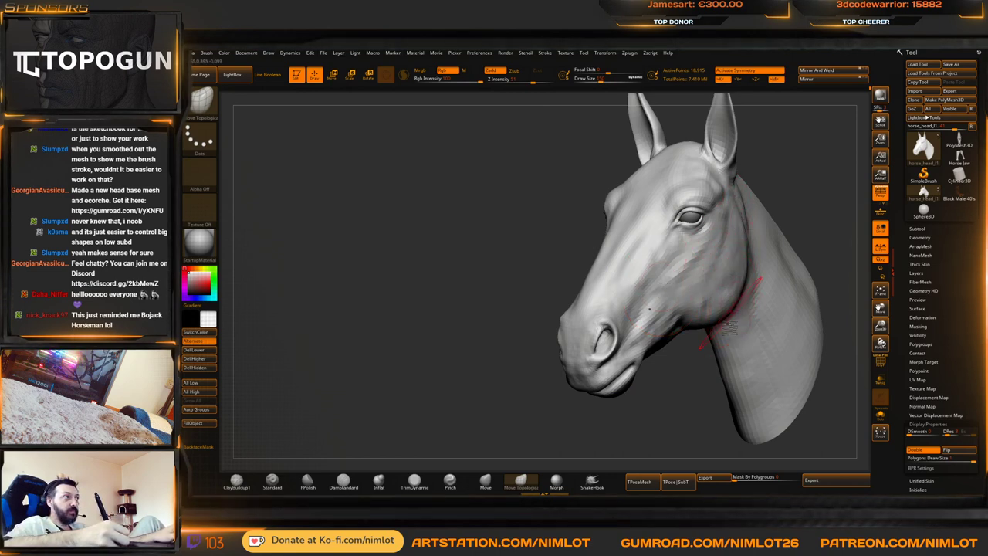
{"action": "left_click_drag", "start_coordinate": [680, 399], "coordinate": [670, 401]}
{"action": "key", "text": "d"}
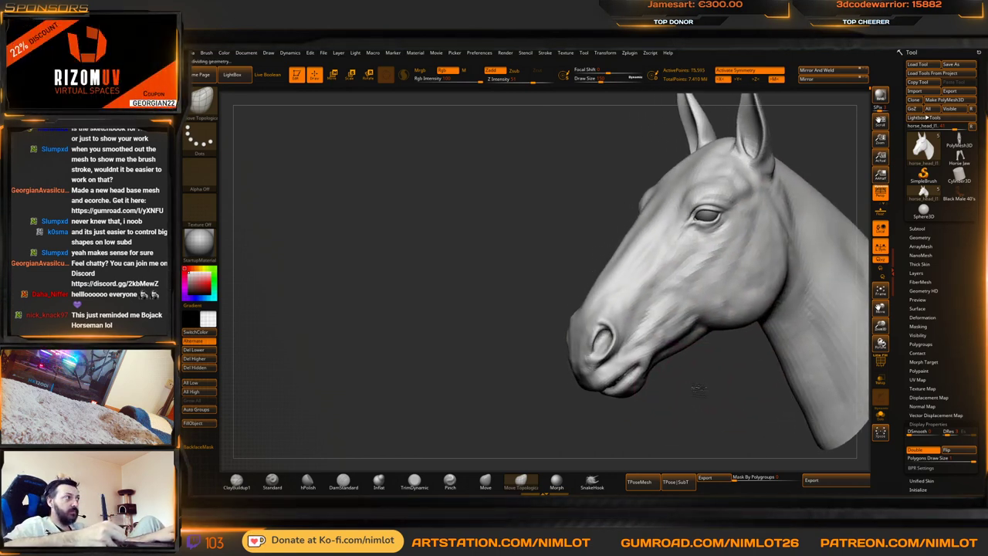
{"action": "mouse_move", "coordinate": [699, 388]}
{"action": "right_mouse_down"}
{"action": "mouse_move", "coordinate": [672, 376]}
{"action": "mouse_move", "coordinate": [717, 314]}
{"action": "right_mouse_up"}
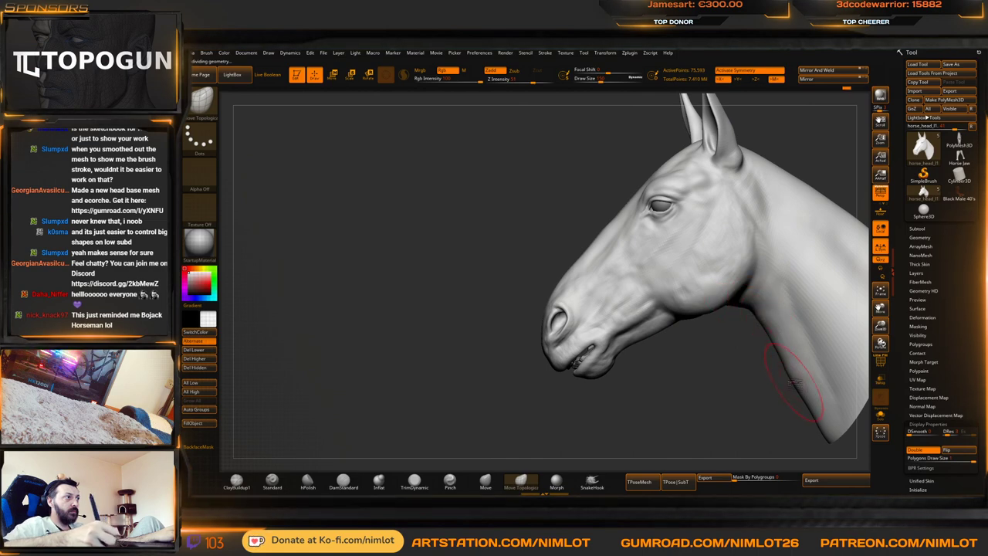
Examine the head's overall form from side and three-quarter views, and check its wireframe in TopoGun before returning to ZBrush
{"action": "left_click_drag", "start_coordinate": [767, 412], "coordinate": [622, 399]}
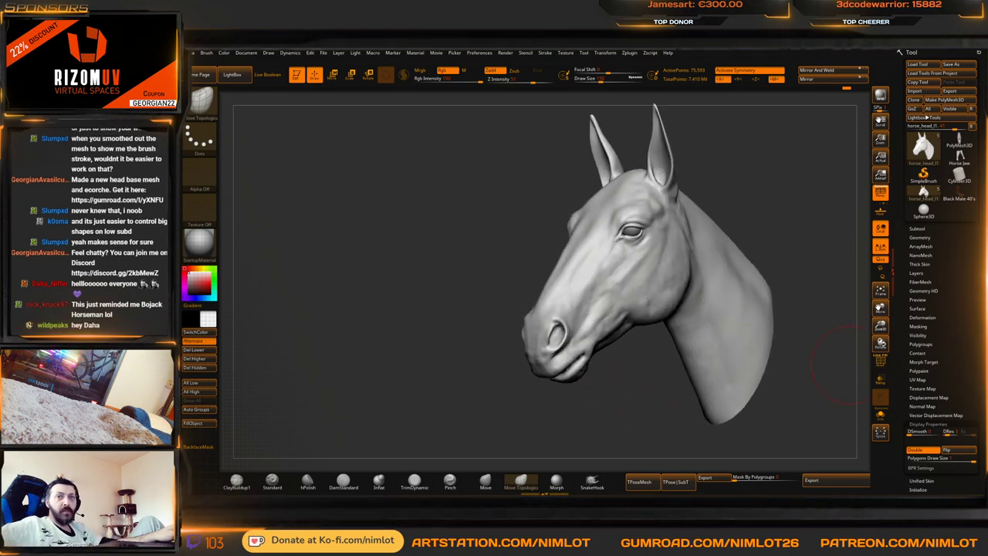
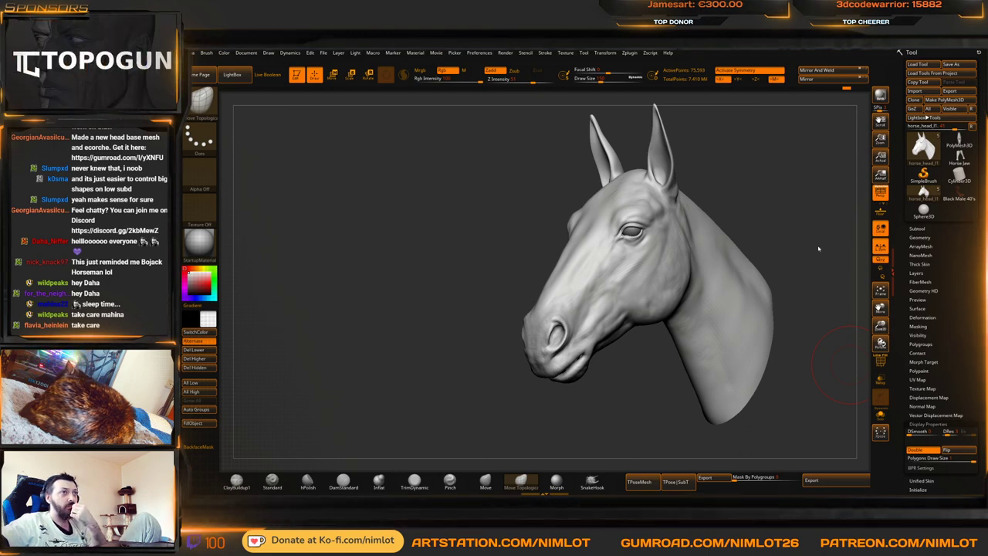
{"action": "left_click_drag", "start_coordinate": [774, 229], "coordinate": [746, 214]}
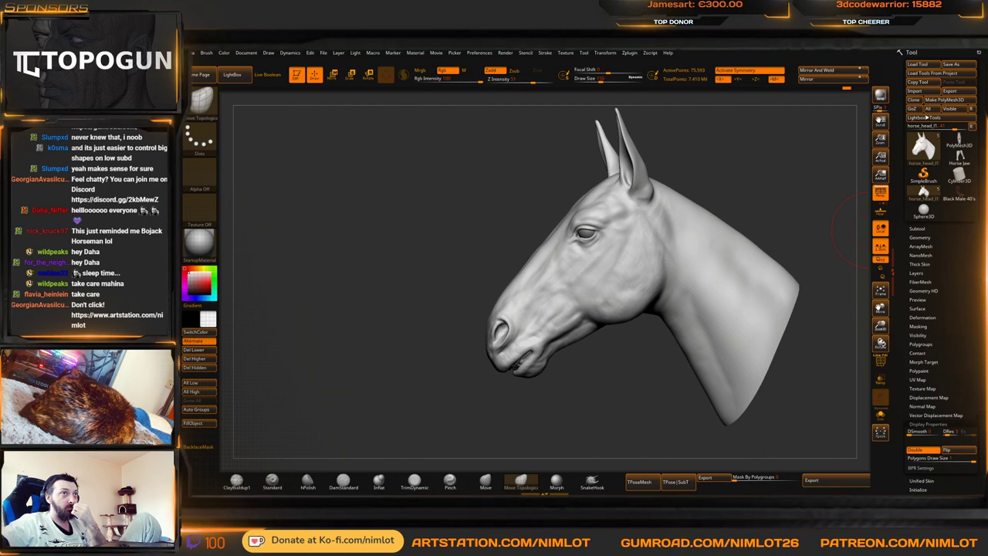
{"action": "mouse_move", "coordinate": [753, 200]}
{"action": "left_mouse_down"}
{"action": "mouse_move", "coordinate": [795, 207]}
{"action": "mouse_move", "coordinate": [766, 206]}
{"action": "mouse_move", "coordinate": [786, 205]}
{"action": "left_mouse_up"}
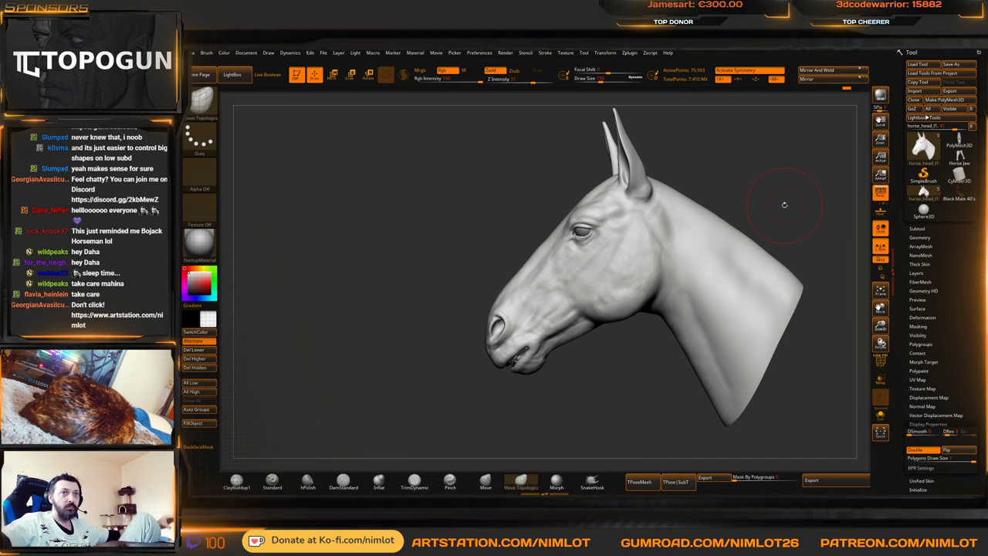
{"action": "left_click_drag", "start_coordinate": [785, 205], "coordinate": [792, 202]}
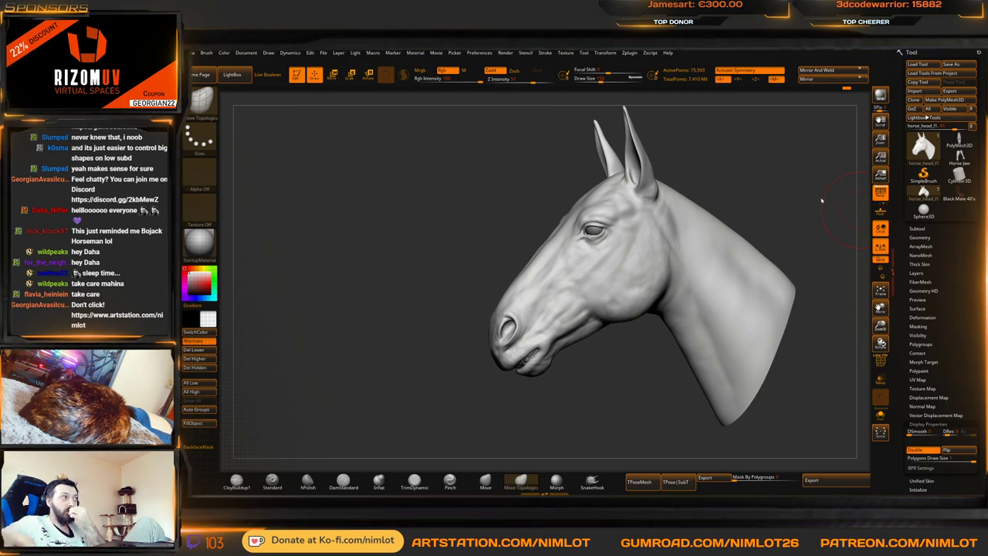
{"action": "left_click_drag", "start_coordinate": [803, 196], "coordinate": [811, 191]}
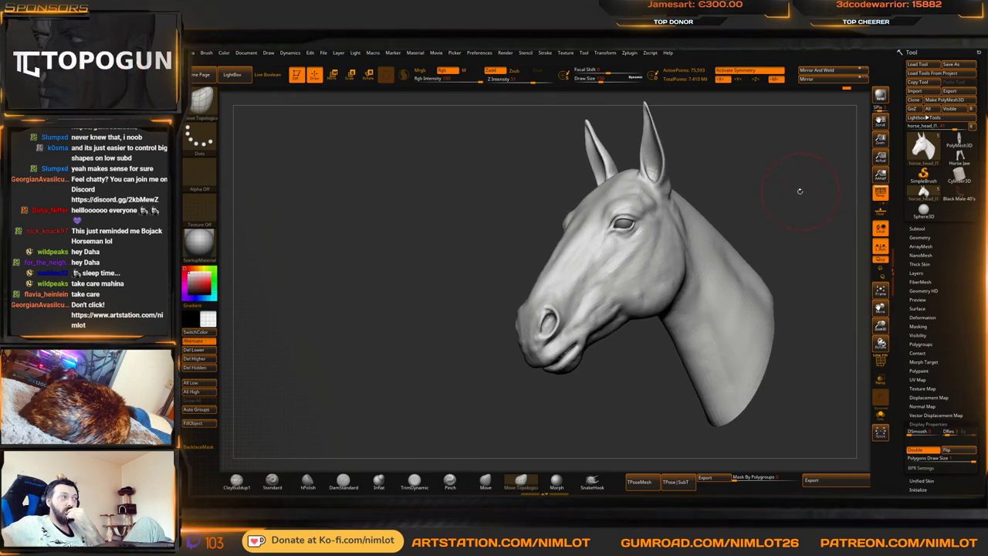
{"action": "left_click_drag", "start_coordinate": [800, 191], "coordinate": [849, 190]}
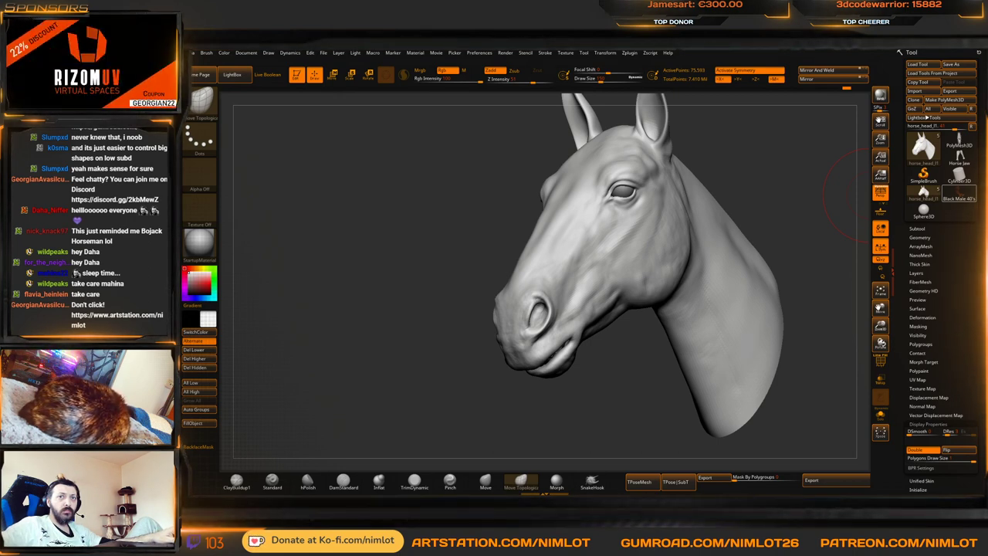
{"action": "key", "text": "alt+Tab"}
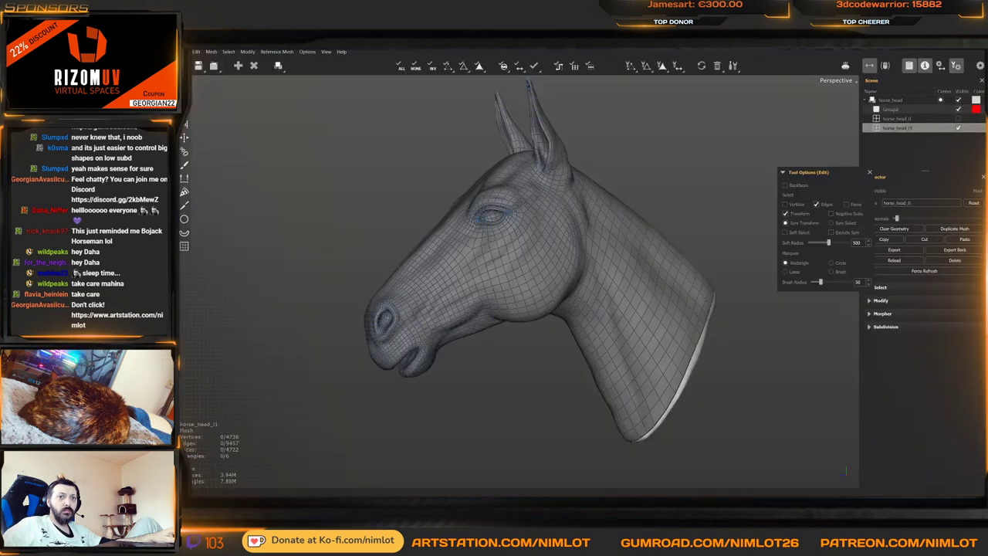
{"action": "key", "text": "alt+Tab"}
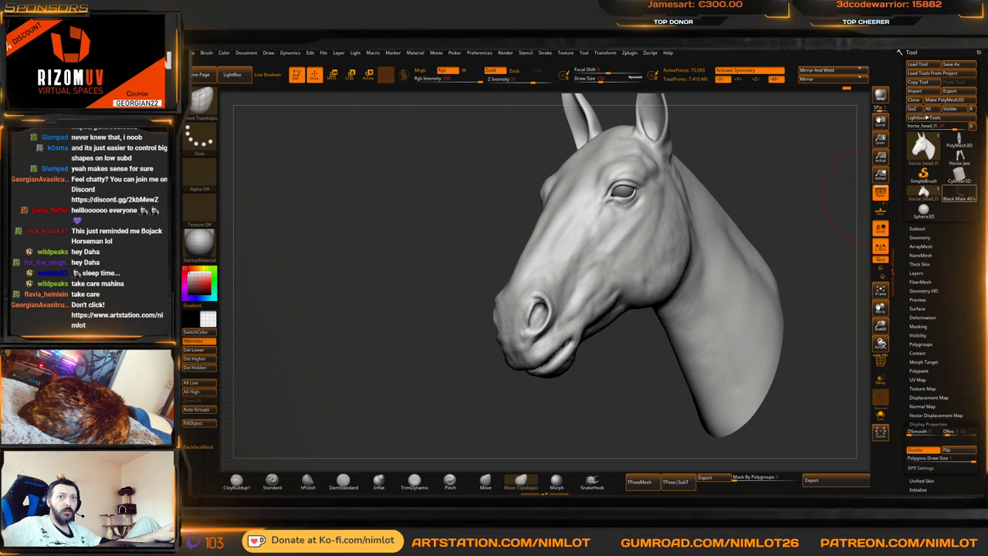
Drop the mesh to its lowest subdivision level and adjust the nostrils and the snout's front contour with Move Topological
{"action": "left_click_drag", "start_coordinate": [856, 197], "coordinate": [818, 232]}
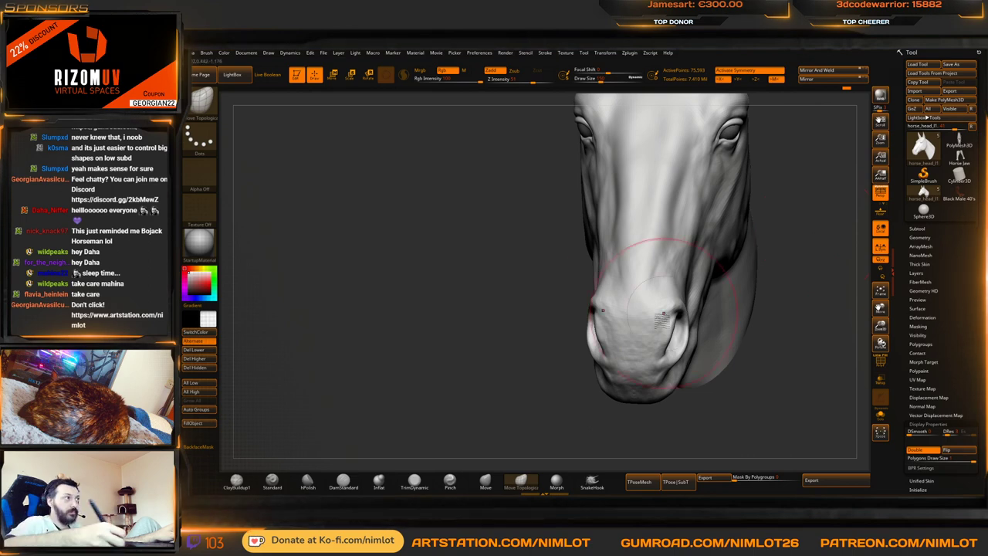
{"action": "left_click_drag", "start_coordinate": [501, 352], "coordinate": [558, 355]}
{"action": "key", "text": "shift+d"}
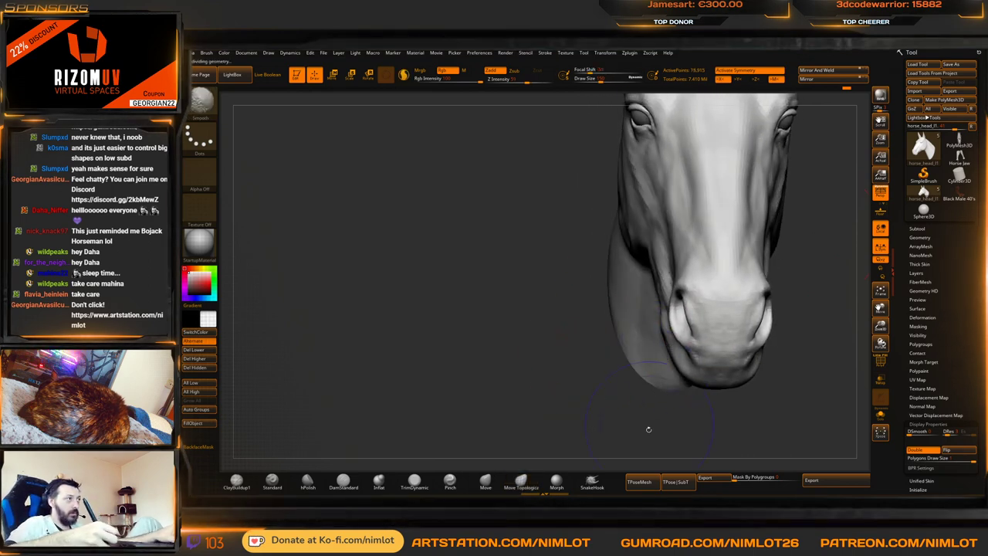
{"action": "key", "text": "shift+d"}
{"action": "key", "text": "shift+d"}
{"action": "key", "text": "b"}
{"action": "key", "text": "m"}
{"action": "key", "text": "t"}
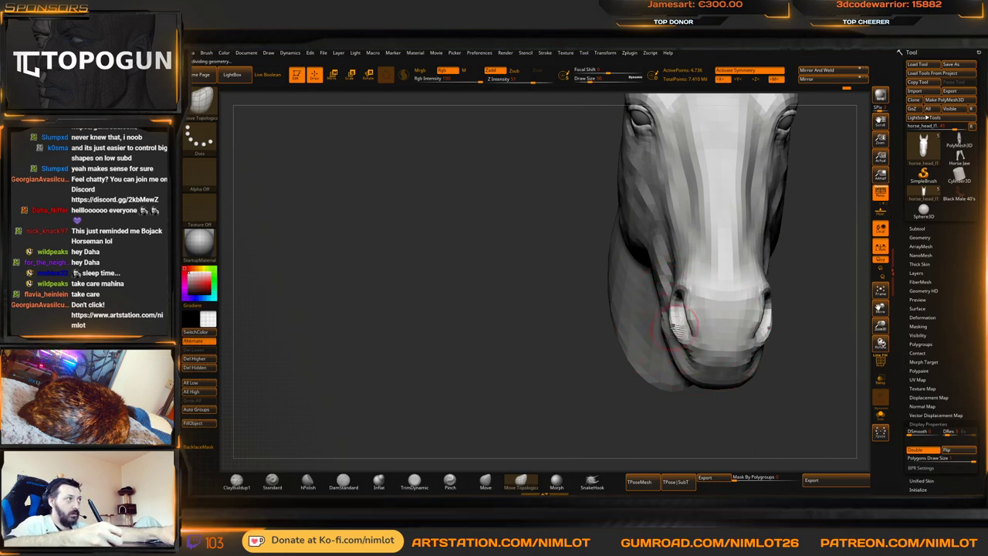
{"action": "left_click_drag", "start_coordinate": [554, 375], "coordinate": [784, 332]}
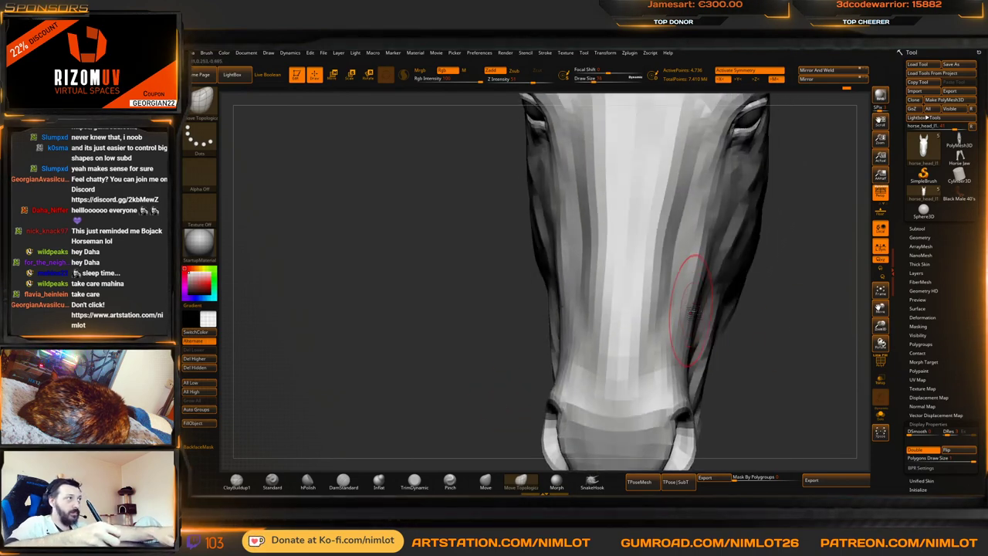
{"action": "left_click_drag", "start_coordinate": [791, 297], "coordinate": [713, 281]}
{"action": "key", "text": "f"}
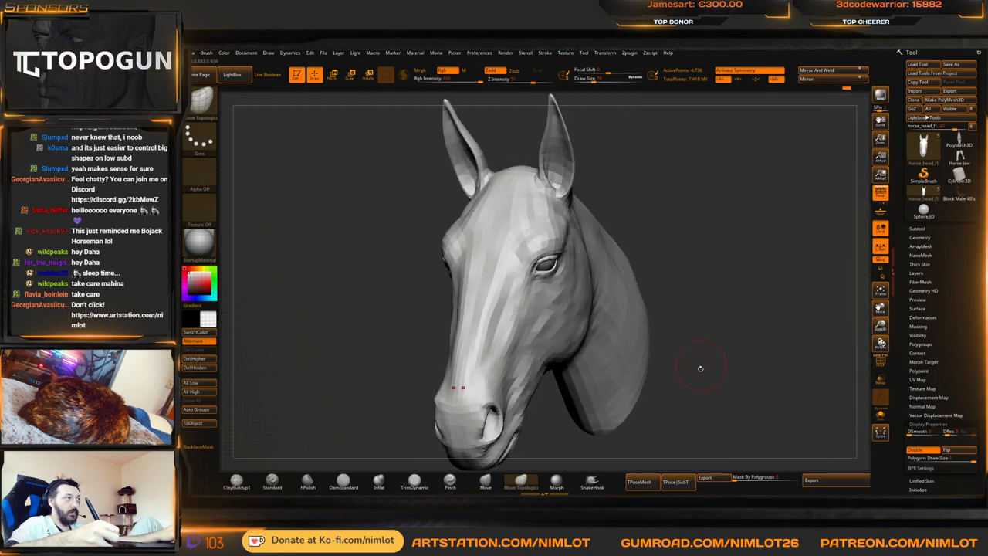
Reshape the muzzle, lips and mouth opening on the lowest subdivision level with Move Topological
{"action": "right_click_drag", "start_coordinate": [697, 368], "coordinate": [760, 261]}
{"action": "right_click_drag", "start_coordinate": [640, 452], "coordinate": [698, 363], "text": "alt"}
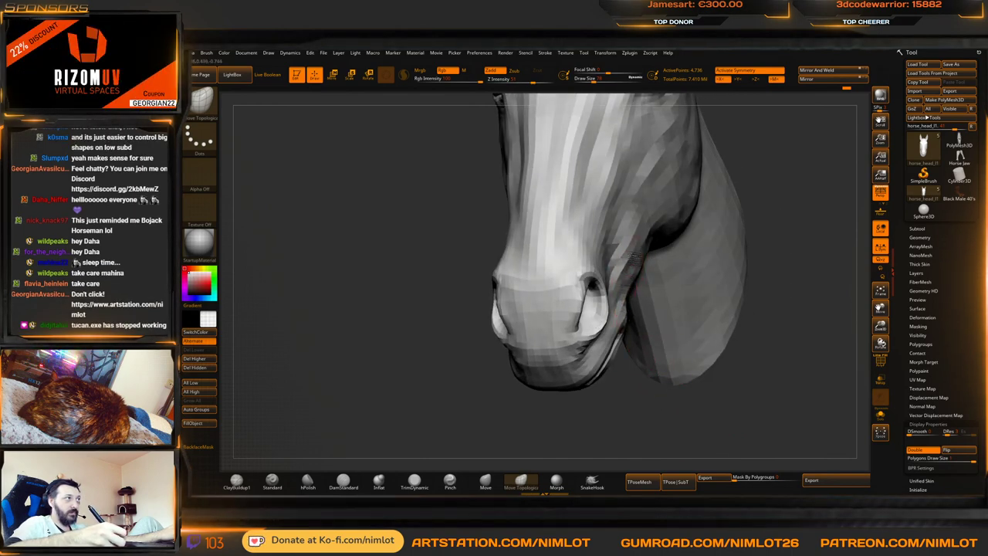
{"action": "right_click_drag", "start_coordinate": [630, 406], "coordinate": [690, 362]}
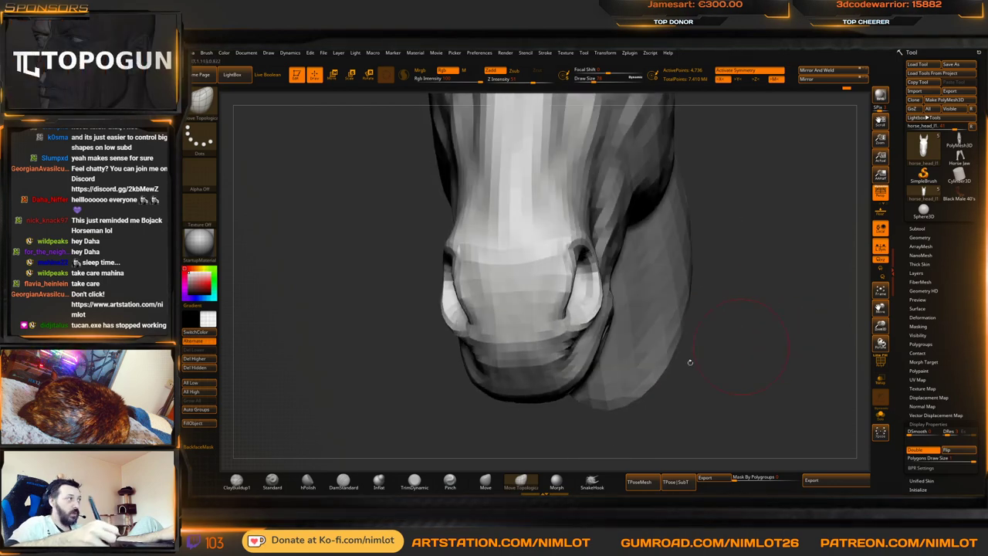
{"action": "left_click_drag", "start_coordinate": [532, 389], "coordinate": [528, 393]}
{"action": "mouse_move", "coordinate": [541, 410]}
{"action": "right_mouse_down"}
{"action": "mouse_move", "coordinate": [488, 387]}
{"action": "mouse_move", "coordinate": [497, 353]}
{"action": "right_mouse_up"}
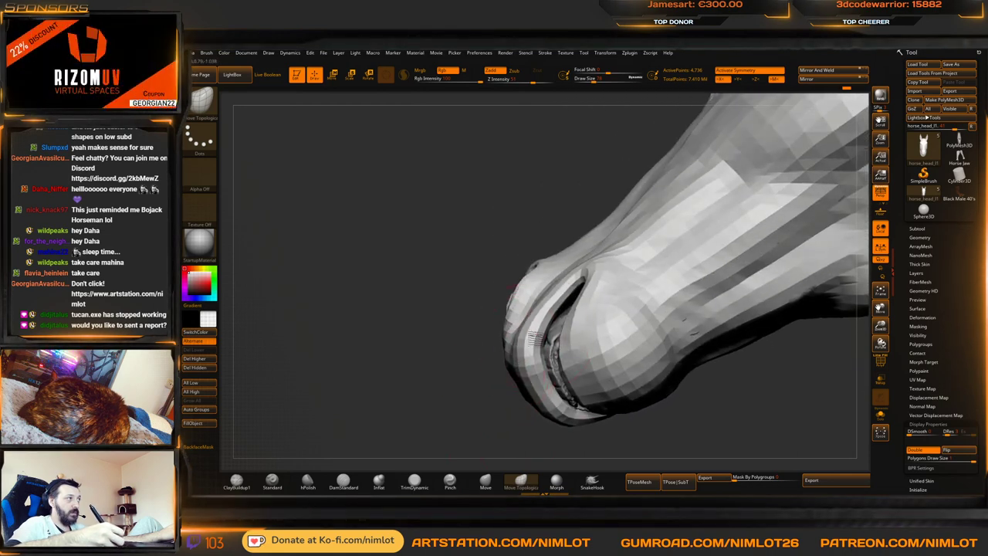
{"action": "mouse_move", "coordinate": [555, 290]}
{"action": "right_mouse_down"}
{"action": "mouse_move", "coordinate": [638, 183]}
{"action": "mouse_move", "coordinate": [629, 270]}
{"action": "mouse_move", "coordinate": [620, 252]}
{"action": "mouse_move", "coordinate": [629, 227]}
{"action": "right_mouse_up"}
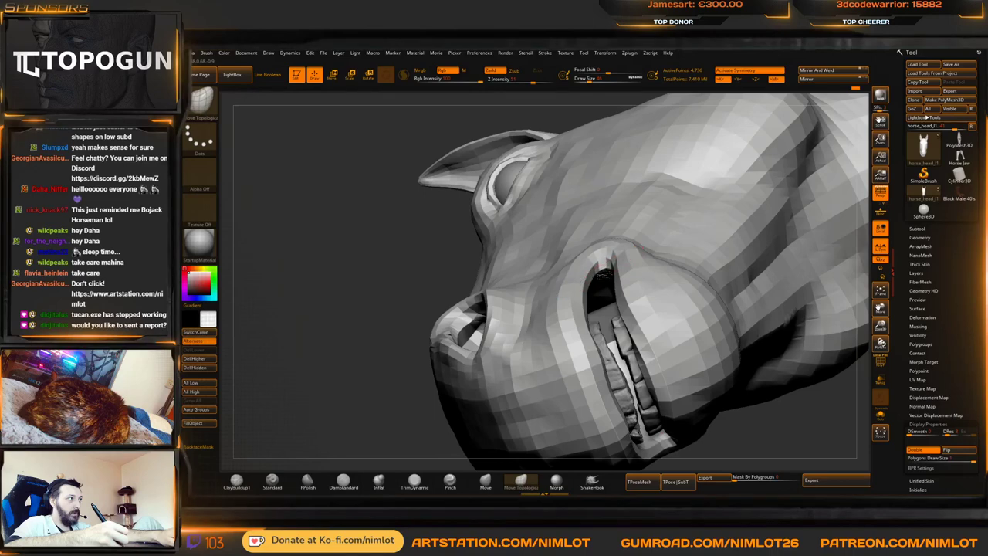
{"action": "left_click_drag", "start_coordinate": [392, 441], "coordinate": [401, 369]}
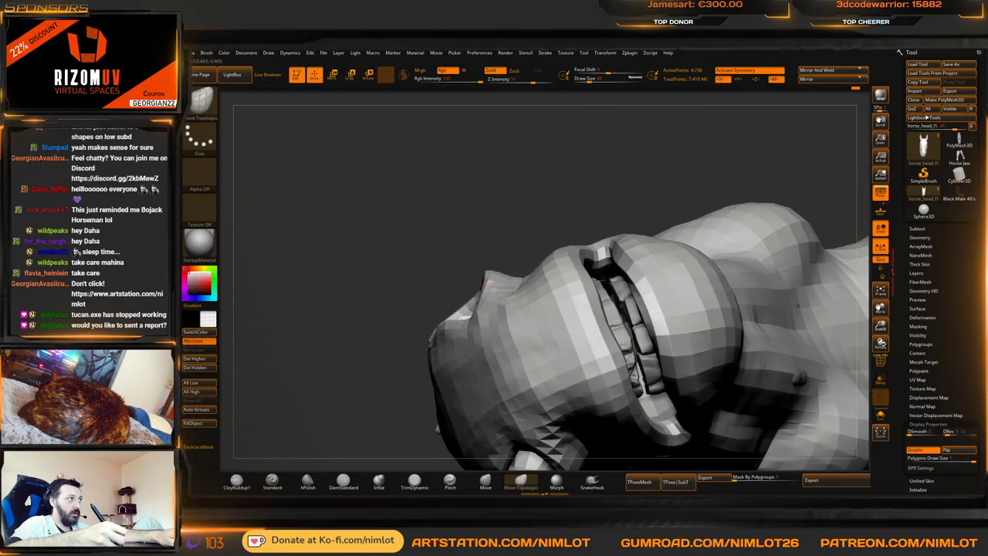
{"action": "mouse_move", "coordinate": [610, 263]}
{"action": "right_mouse_down"}
{"action": "mouse_move", "coordinate": [624, 224]}
{"action": "mouse_move", "coordinate": [657, 255]}
{"action": "mouse_move", "coordinate": [654, 287]}
{"action": "mouse_move", "coordinate": [695, 346]}
{"action": "mouse_move", "coordinate": [687, 342]}
{"action": "mouse_move", "coordinate": [656, 385]}
{"action": "right_mouse_up"}
Raise the mesh one subdivision level and examine the muzzle, lips and mouth opening from several angles
{"action": "key", "text": "d"}
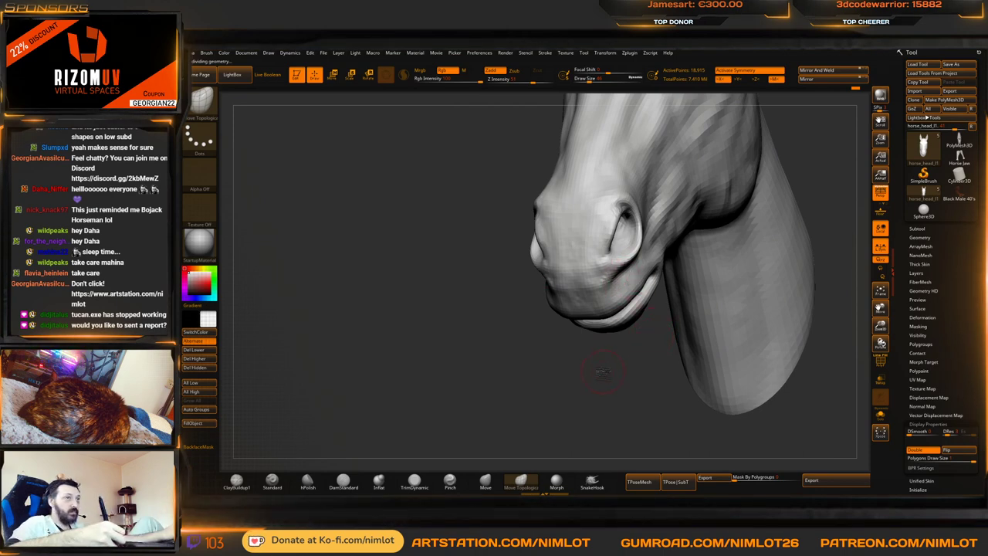
{"action": "mouse_move", "coordinate": [602, 372]}
{"action": "right_mouse_down"}
{"action": "mouse_move", "coordinate": [591, 357]}
{"action": "mouse_move", "coordinate": [597, 399]}
{"action": "mouse_move", "coordinate": [600, 390]}
{"action": "right_mouse_up"}
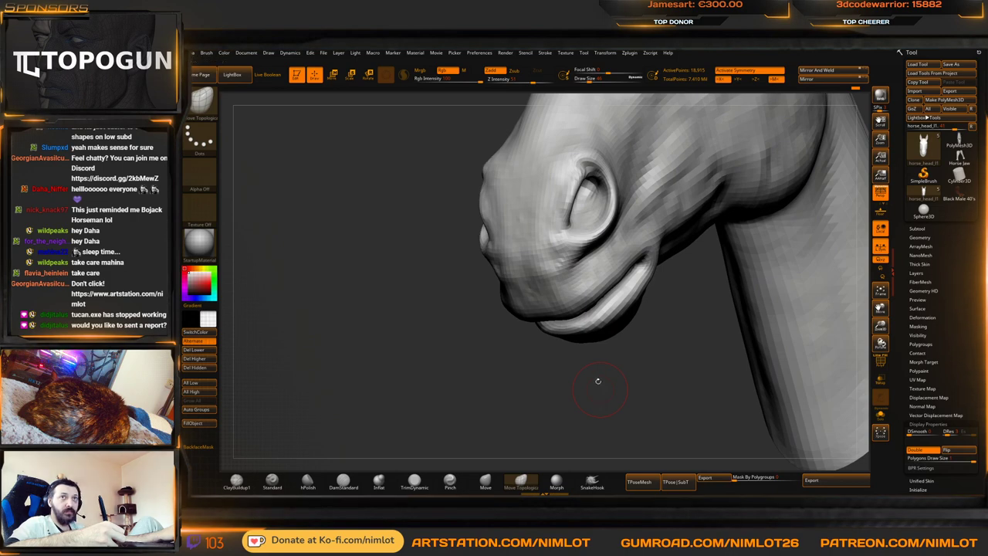
{"action": "right_click_drag", "start_coordinate": [503, 393], "coordinate": [618, 388]}
{"action": "mouse_move", "coordinate": [710, 373]}
{"action": "right_mouse_down", "text": "alt"}
{"action": "mouse_move", "coordinate": [622, 397]}
{"action": "mouse_move", "coordinate": [662, 402]}
{"action": "mouse_move", "coordinate": [650, 345]}
{"action": "right_mouse_up", "text": "alt"}
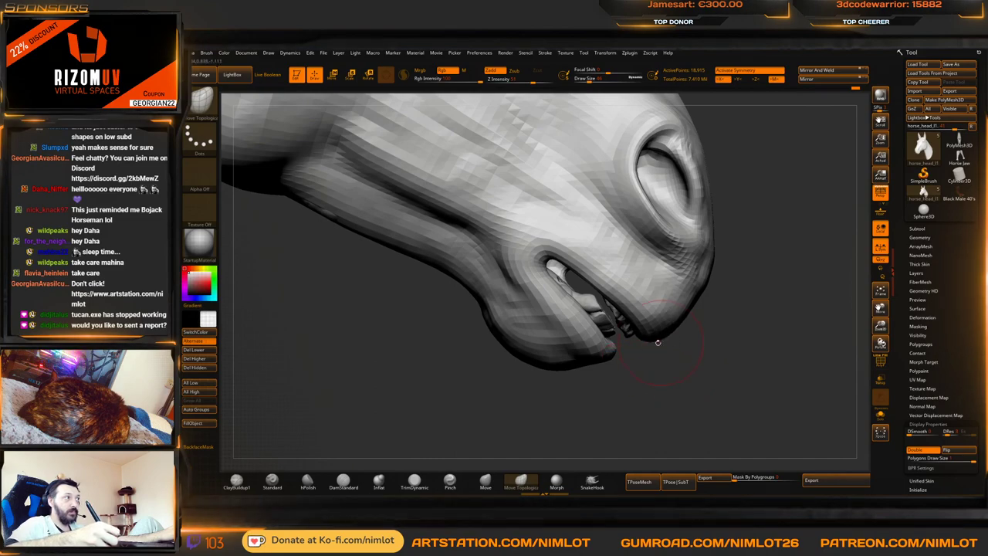
{"action": "mouse_move", "coordinate": [655, 335]}
{"action": "right_mouse_down"}
{"action": "mouse_move", "coordinate": [626, 325]}
{"action": "mouse_move", "coordinate": [657, 347]}
{"action": "right_mouse_up"}
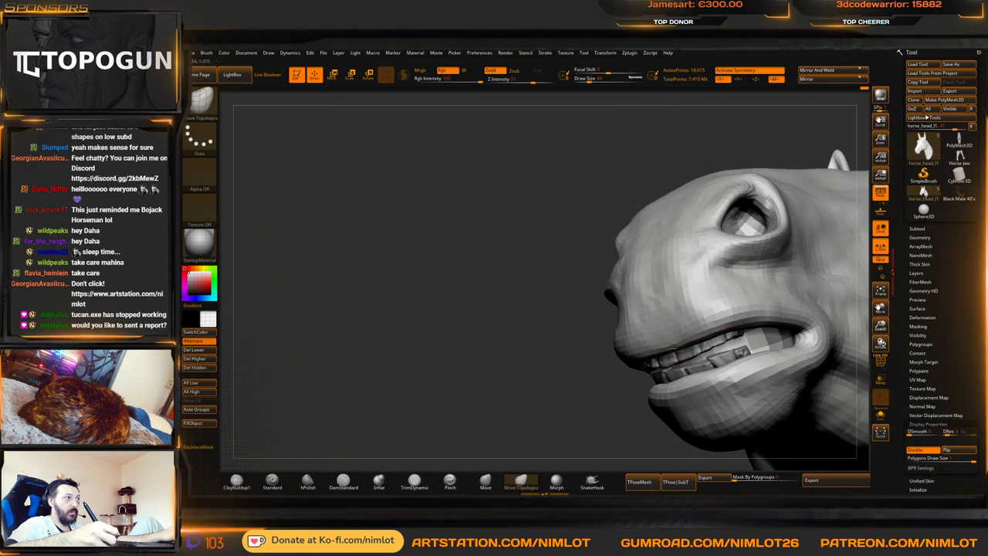
{"action": "mouse_move", "coordinate": [627, 349]}
{"action": "right_mouse_down"}
{"action": "mouse_move", "coordinate": [577, 406]}
{"action": "mouse_move", "coordinate": [682, 381]}
{"action": "mouse_move", "coordinate": [675, 368]}
{"action": "mouse_move", "coordinate": [658, 438]}
{"action": "mouse_move", "coordinate": [720, 376]}
{"action": "mouse_move", "coordinate": [803, 361]}
{"action": "mouse_move", "coordinate": [784, 329]}
{"action": "right_mouse_up"}
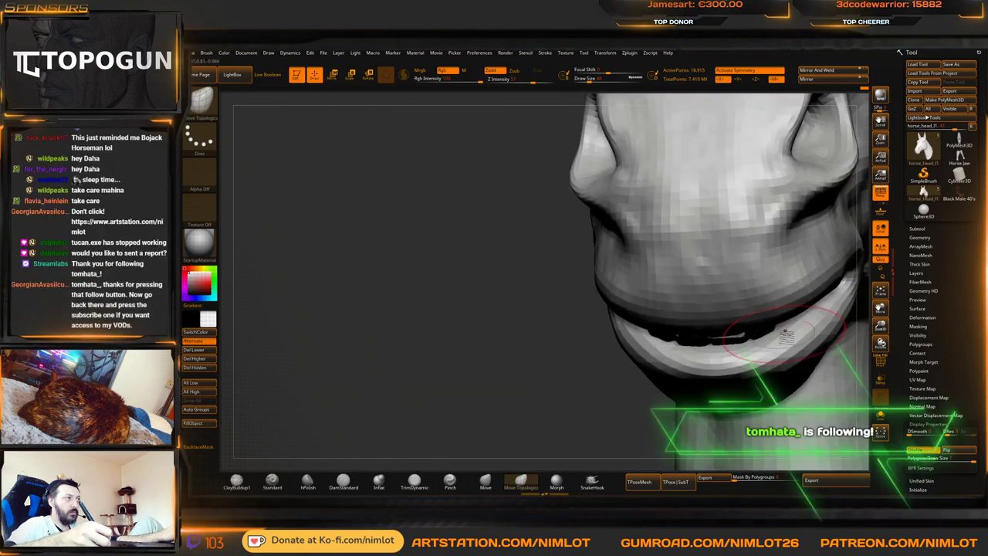
{"action": "left_click_drag", "start_coordinate": [584, 387], "coordinate": [645, 322]}
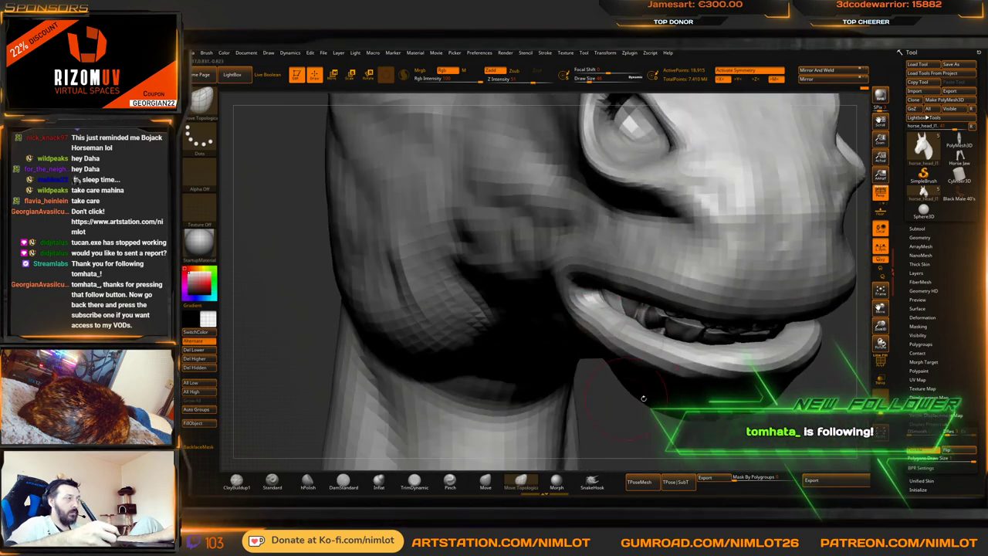
Isolate the lower lip and chin on the lowest subdivision level, hide the rear jaw strips with lasso selections, and solo the subtool
{"action": "mouse_move", "coordinate": [642, 399]}
{"action": "left_mouse_down"}
{"action": "mouse_move", "coordinate": [820, 394]}
{"action": "mouse_move", "coordinate": [801, 398]}
{"action": "mouse_move", "coordinate": [774, 437]}
{"action": "mouse_move", "coordinate": [722, 382]}
{"action": "mouse_move", "coordinate": [555, 397]}
{"action": "mouse_move", "coordinate": [512, 337]}
{"action": "mouse_move", "coordinate": [633, 194]}
{"action": "mouse_move", "coordinate": [803, 125]}
{"action": "mouse_move", "coordinate": [846, 130]}
{"action": "left_mouse_up"}
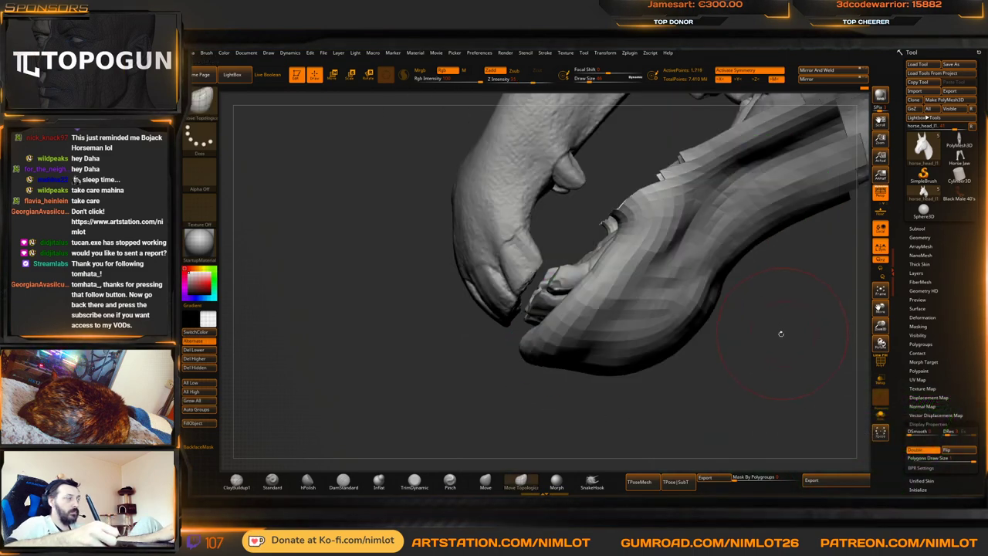
{"action": "key", "text": "shift+d"}
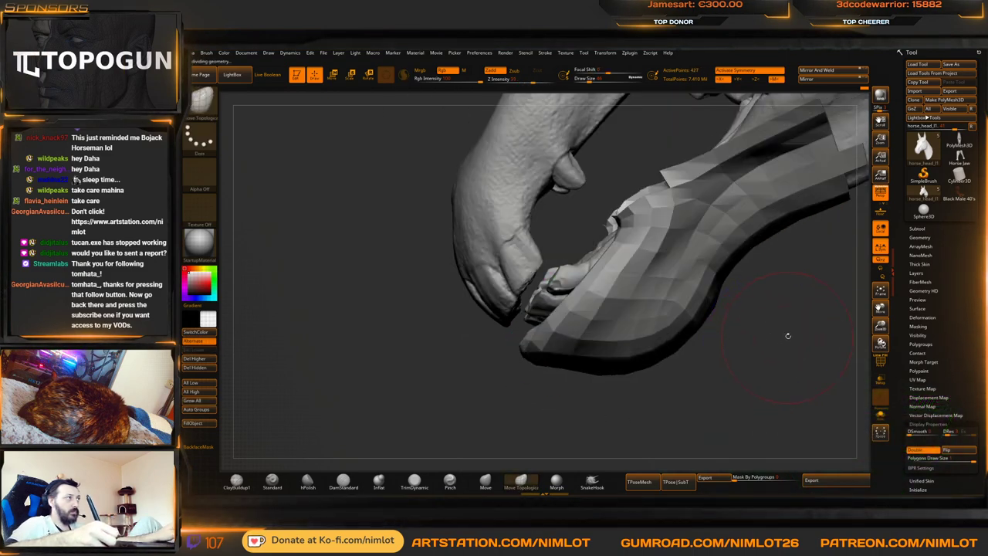
{"action": "right_click_drag", "start_coordinate": [789, 335], "coordinate": [745, 381]}
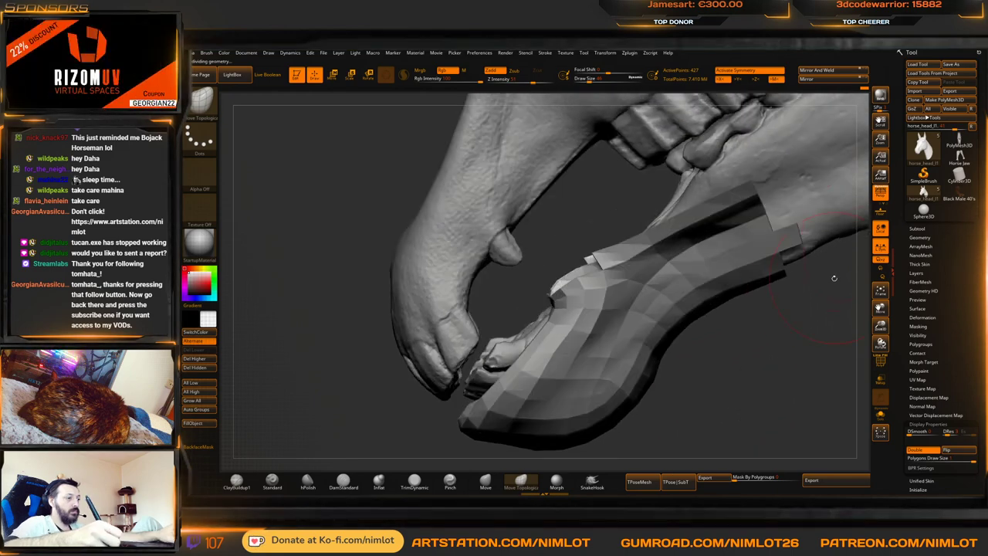
{"action": "key", "text": "p"}
{"action": "mouse_move", "coordinate": [796, 306]}
{"action": "left_mouse_down"}
{"action": "mouse_move", "coordinate": [769, 274]}
{"action": "mouse_move", "coordinate": [716, 325]}
{"action": "left_mouse_up"}
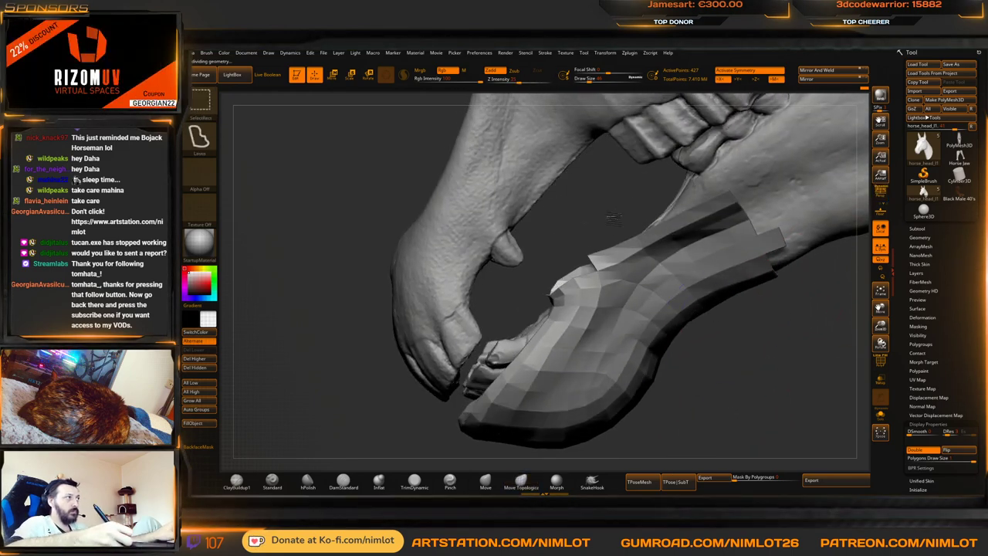
{"action": "left_click_drag", "start_coordinate": [615, 219], "coordinate": [789, 243], "text": "ctrl+alt+shift"}
{"action": "mouse_move", "coordinate": [784, 328]}
{"action": "left_mouse_down"}
{"action": "mouse_move", "coordinate": [760, 361]}
{"action": "mouse_move", "coordinate": [752, 320]}
{"action": "left_mouse_up"}
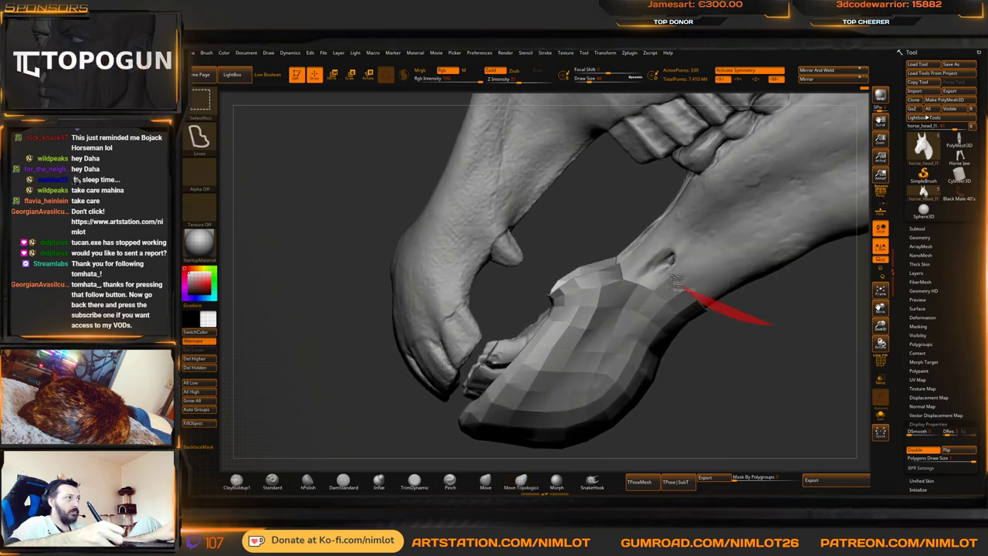
{"action": "left_click_drag", "start_coordinate": [676, 283], "coordinate": [683, 287], "text": "ctrl+alt+shift"}
{"action": "left_click", "coordinate": [880, 415]}
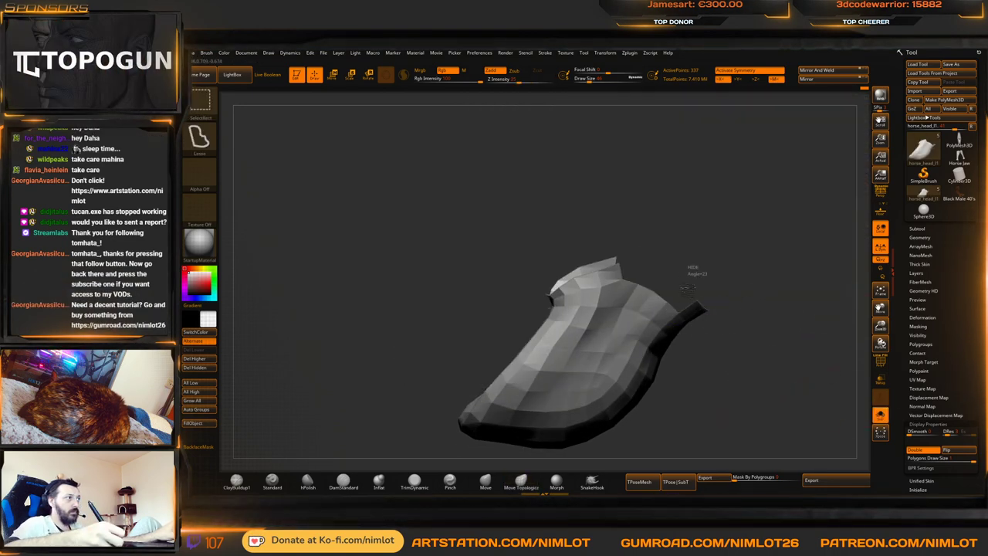
Invert the visibility to inspect the upper muzzle, restore the whole head, and check its profile
{"action": "mouse_move", "coordinate": [769, 327]}
{"action": "right_mouse_down"}
{"action": "mouse_move", "coordinate": [796, 331]}
{"action": "mouse_move", "coordinate": [807, 300]}
{"action": "right_mouse_up"}
{"action": "left_click", "coordinate": [814, 355], "text": "ctrl+shift"}
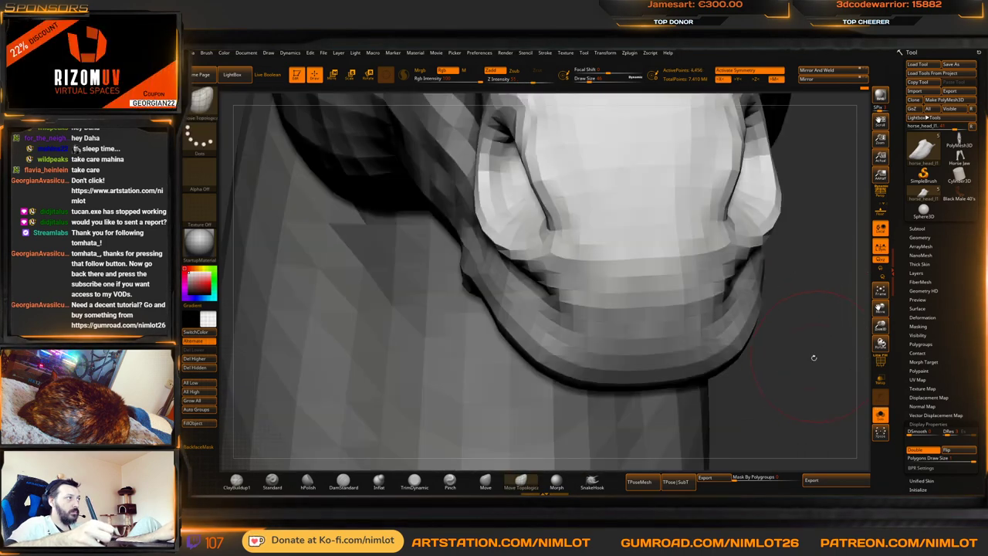
{"action": "left_click_drag", "start_coordinate": [815, 358], "coordinate": [774, 360]}
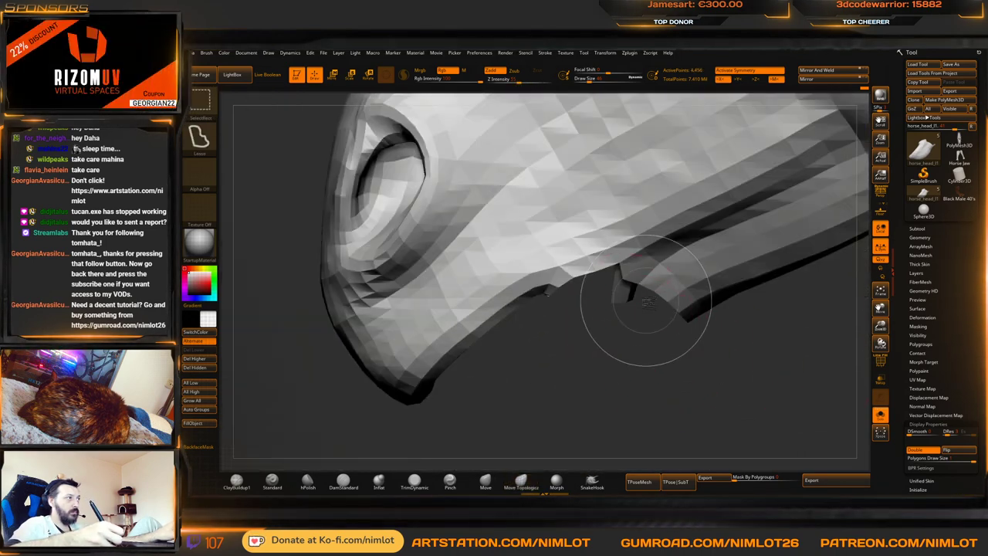
{"action": "left_click_drag", "start_coordinate": [649, 377], "coordinate": [619, 368]}
{"action": "left_click_drag", "start_coordinate": [729, 380], "coordinate": [784, 396]}
{"action": "right_click_drag", "start_coordinate": [784, 395], "coordinate": [780, 365]}
{"action": "left_click", "coordinate": [775, 371], "text": "ctrl+shift"}
{"action": "key", "text": "f"}
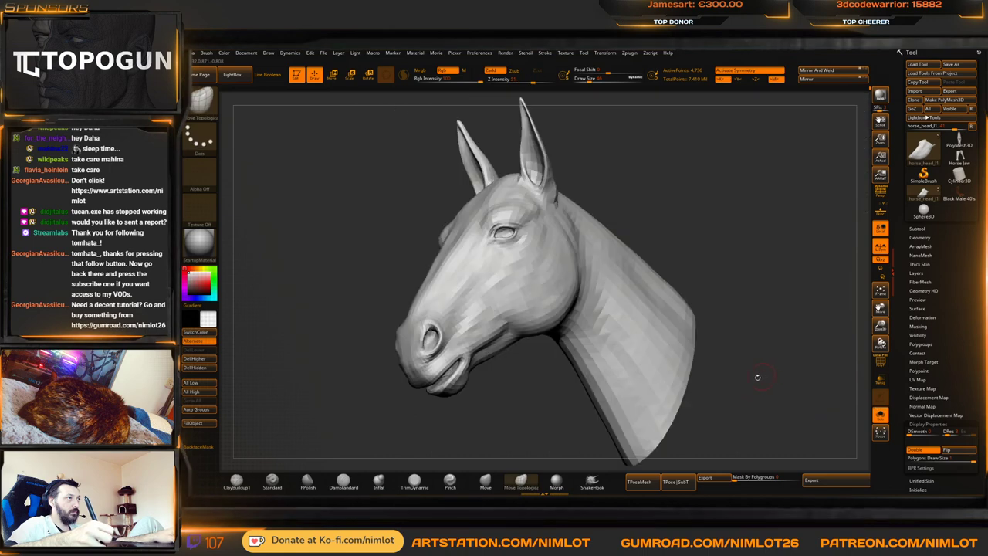
{"action": "right_click_drag", "start_coordinate": [539, 411], "coordinate": [616, 361]}
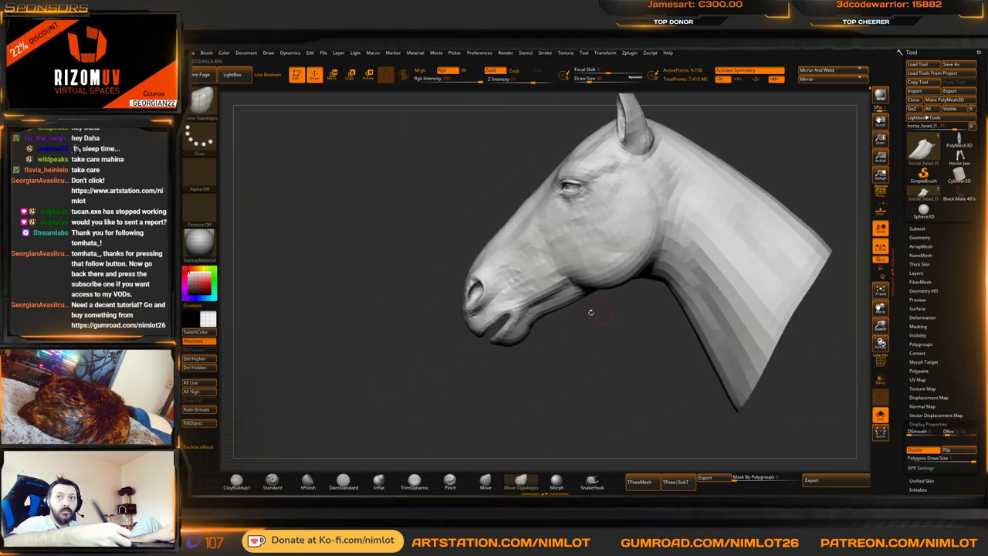
{"action": "left_click_drag", "start_coordinate": [593, 349], "coordinate": [609, 368], "text": "alt"}
{"action": "right_click_drag", "start_coordinate": [615, 379], "coordinate": [607, 375]}
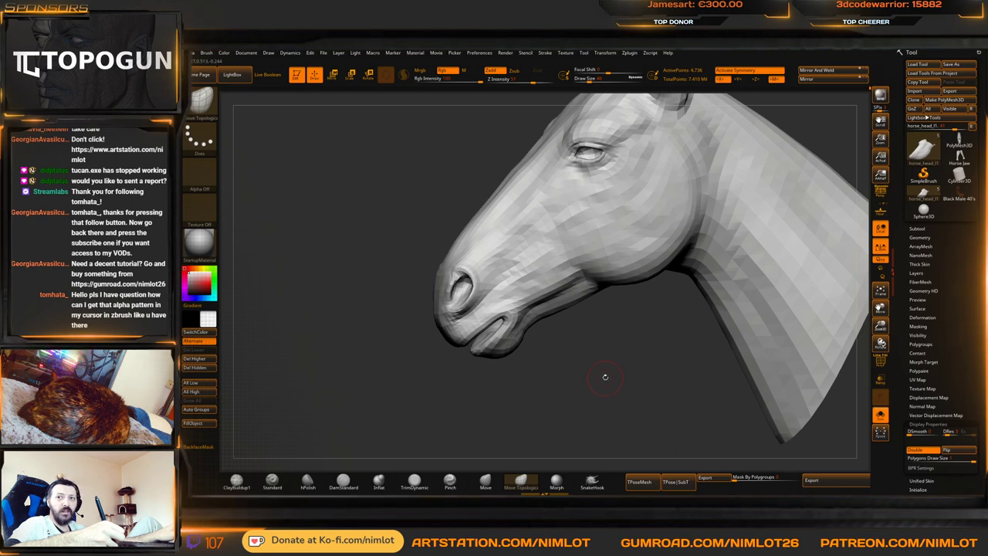
{"action": "right_click_drag", "start_coordinate": [598, 384], "coordinate": [563, 371]}
Isolate the lower lip and chin section, adjust its inner surface with Move Topological, and unhide the rest of the head
{"action": "left_click", "coordinate": [490, 375], "text": "ctrl+shift"}
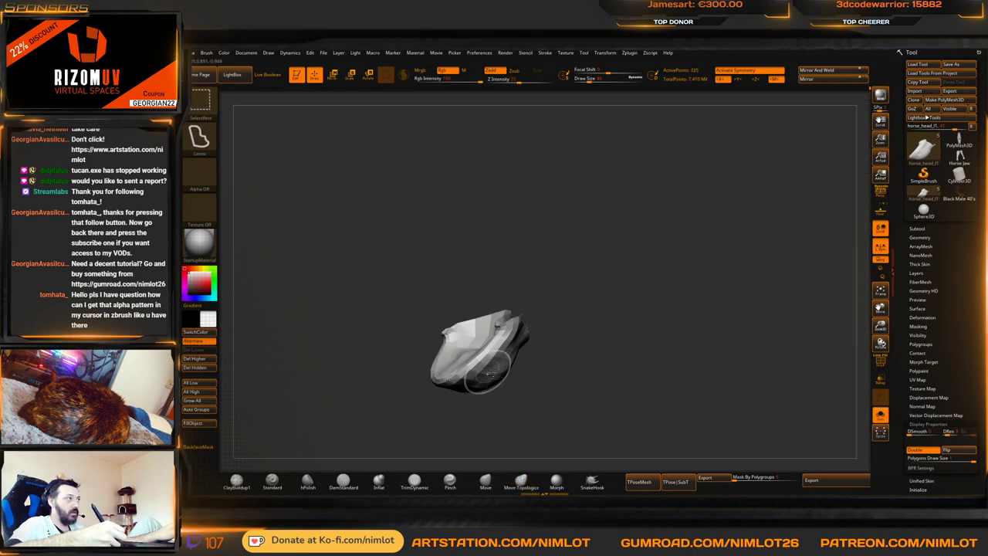
{"action": "mouse_move", "coordinate": [533, 413]}
{"action": "right_mouse_down"}
{"action": "mouse_move", "coordinate": [560, 419]}
{"action": "mouse_move", "coordinate": [571, 405]}
{"action": "right_mouse_up"}
{"action": "mouse_move", "coordinate": [572, 404]}
{"action": "right_mouse_down", "text": "alt"}
{"action": "mouse_move", "coordinate": [615, 369]}
{"action": "mouse_move", "coordinate": [589, 414]}
{"action": "mouse_move", "coordinate": [577, 382]}
{"action": "right_mouse_up", "text": "alt"}
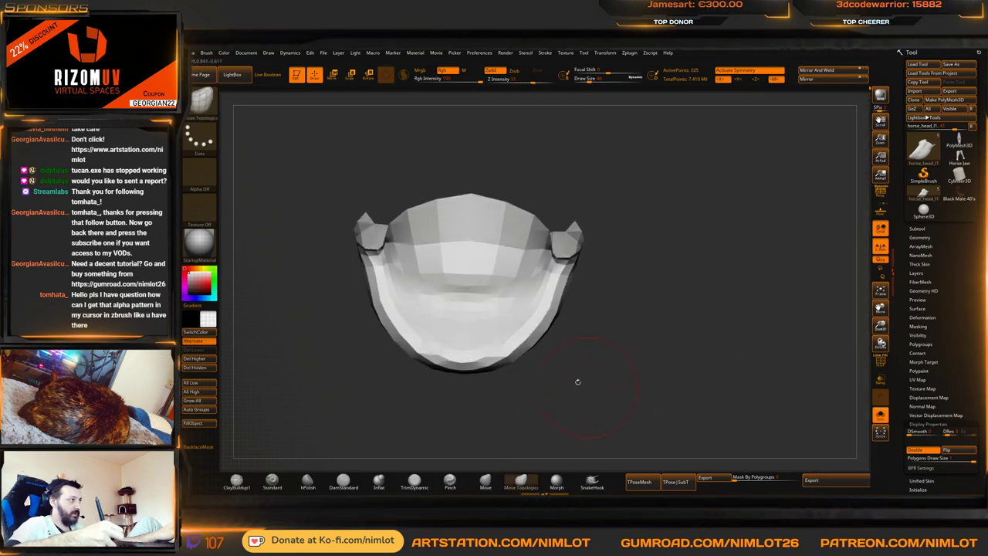
{"action": "mouse_move", "coordinate": [463, 318]}
{"action": "right_mouse_down"}
{"action": "mouse_move", "coordinate": [447, 309]}
{"action": "mouse_move", "coordinate": [474, 301]}
{"action": "mouse_move", "coordinate": [477, 288]}
{"action": "mouse_move", "coordinate": [479, 313]}
{"action": "right_mouse_up"}
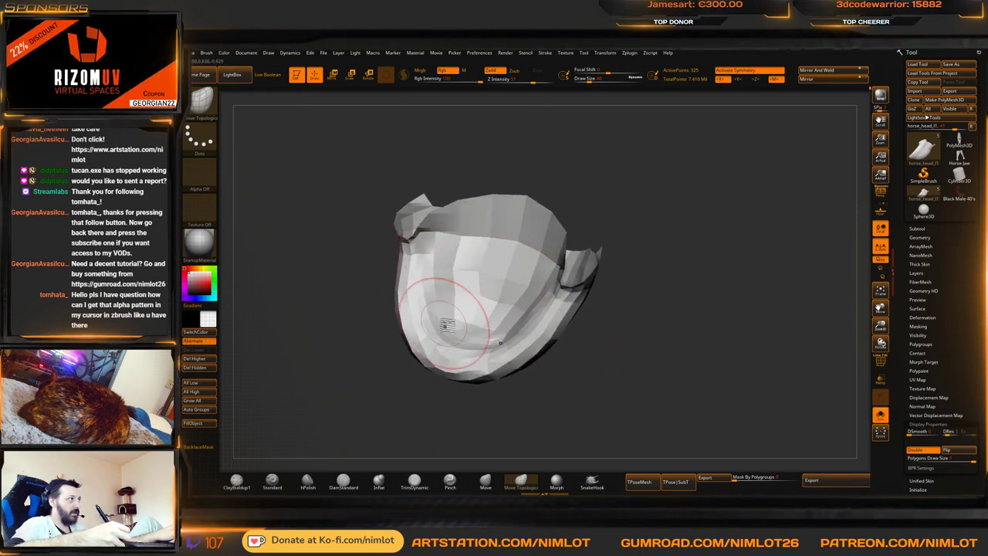
{"action": "mouse_move", "coordinate": [514, 396]}
{"action": "right_mouse_down"}
{"action": "mouse_move", "coordinate": [545, 334]}
{"action": "mouse_move", "coordinate": [664, 304]}
{"action": "right_mouse_up"}
{"action": "left_click", "coordinate": [674, 307], "text": "ctrl+shift"}
Turn off solo display, isolate the lower lip around the teeth, and grow the visible area toward the mouth corners
{"action": "right_click_drag", "start_coordinate": [719, 337], "coordinate": [828, 271]}
{"action": "right_click_drag", "start_coordinate": [655, 419], "coordinate": [714, 331]}
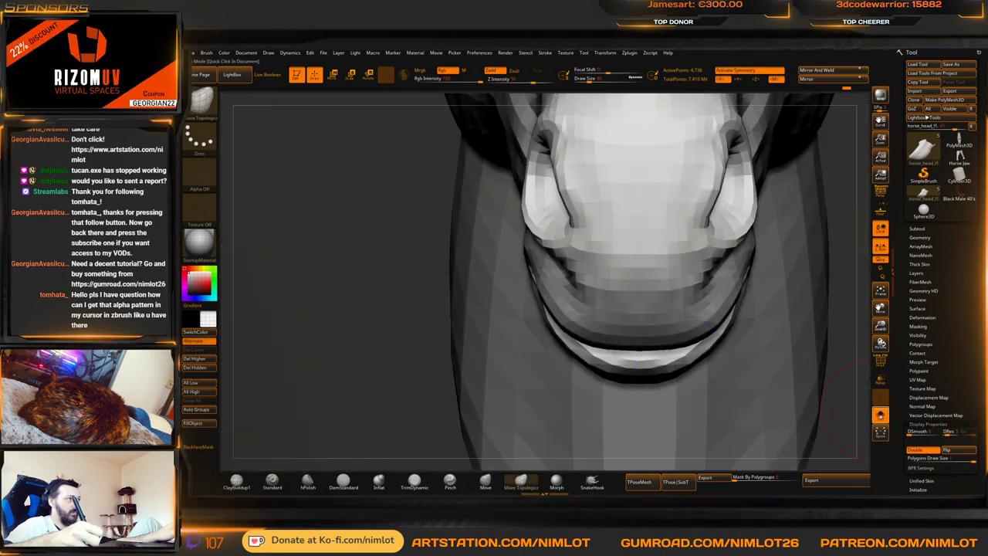
{"action": "right_click_drag", "start_coordinate": [457, 398], "coordinate": [382, 389]}
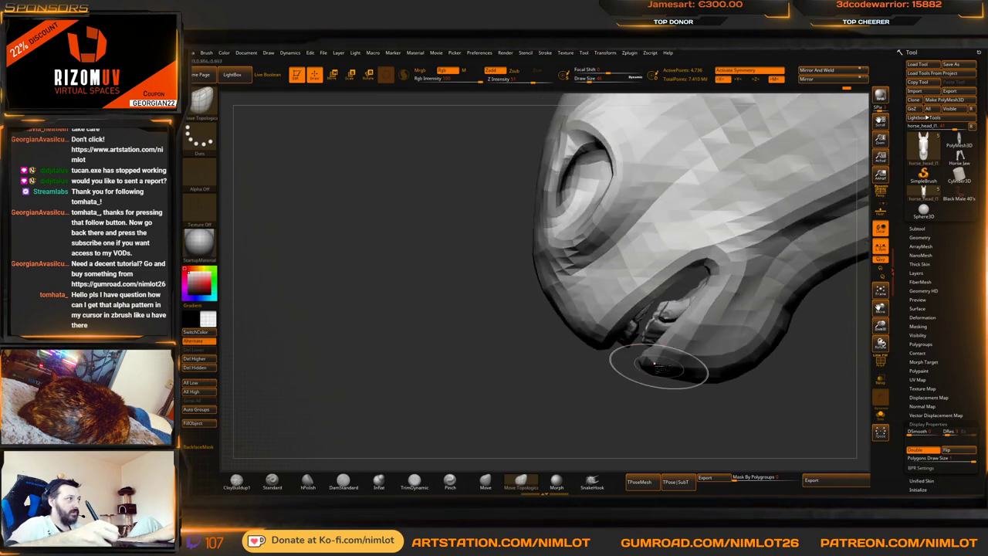
{"action": "mouse_move", "coordinate": [655, 366]}
{"action": "right_mouse_down"}
{"action": "mouse_move", "coordinate": [672, 386]}
{"action": "mouse_move", "coordinate": [772, 412]}
{"action": "mouse_move", "coordinate": [758, 419]}
{"action": "right_mouse_up"}
{"action": "mouse_move", "coordinate": [690, 272]}
{"action": "left_mouse_down"}
{"action": "mouse_move", "coordinate": [704, 268]}
{"action": "mouse_move", "coordinate": [715, 215]}
{"action": "left_mouse_up"}
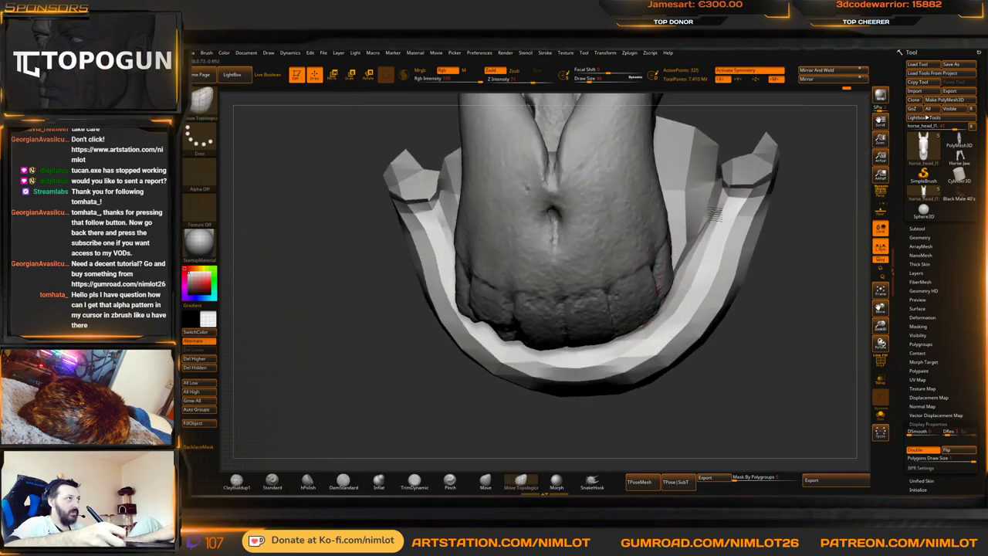
{"action": "key", "text": "ctrl+shift+x"}
{"action": "key", "text": "ctrl+shift+x"}
{"action": "key", "text": "ctrl+shift+x"}
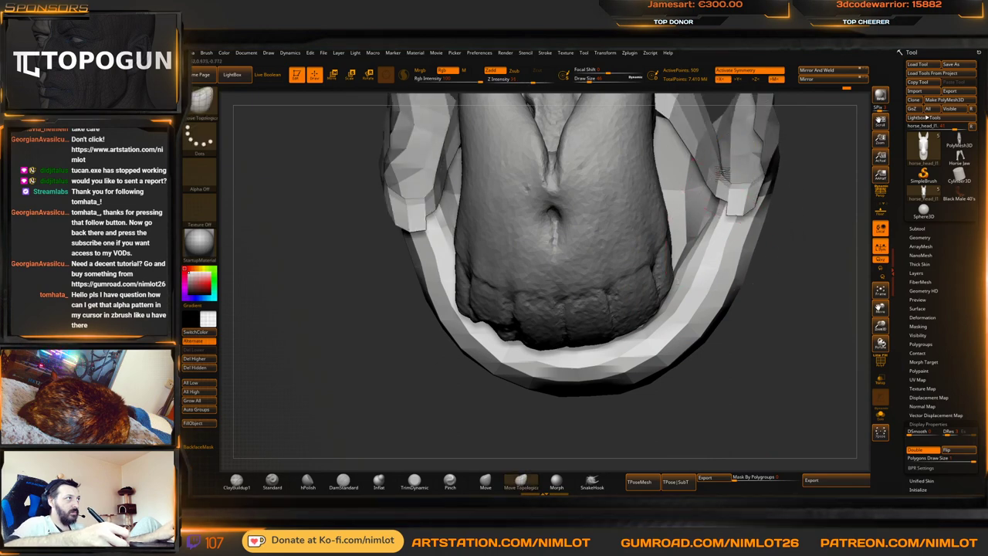
Adjust the lower lip's rim around the front teeth with Move Topological
{"action": "left_click_drag", "start_coordinate": [752, 244], "coordinate": [767, 236]}
{"action": "right_click_drag", "start_coordinate": [772, 234], "coordinate": [789, 179]}
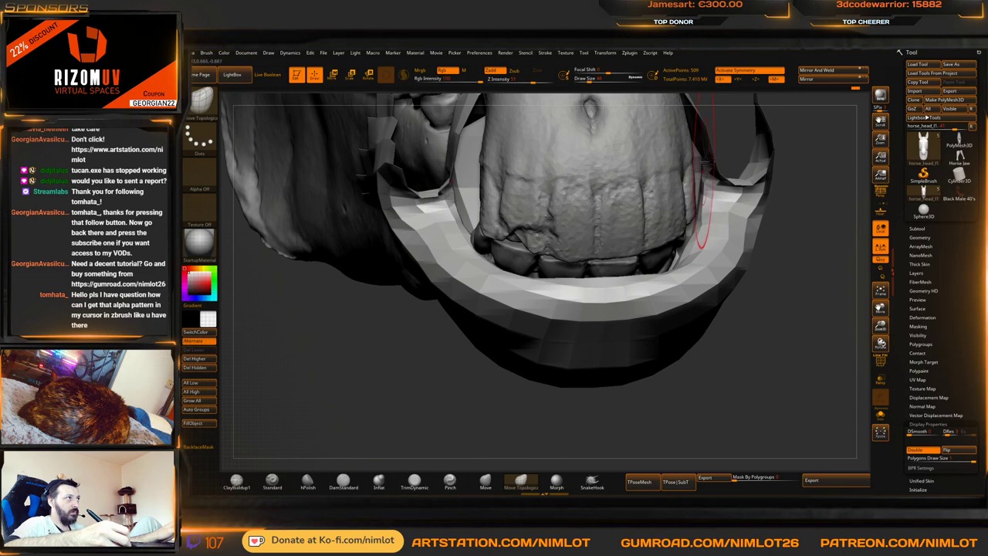
{"action": "mouse_move", "coordinate": [772, 293]}
{"action": "right_mouse_down"}
{"action": "mouse_move", "coordinate": [786, 266]}
{"action": "mouse_move", "coordinate": [826, 239]}
{"action": "right_mouse_up"}
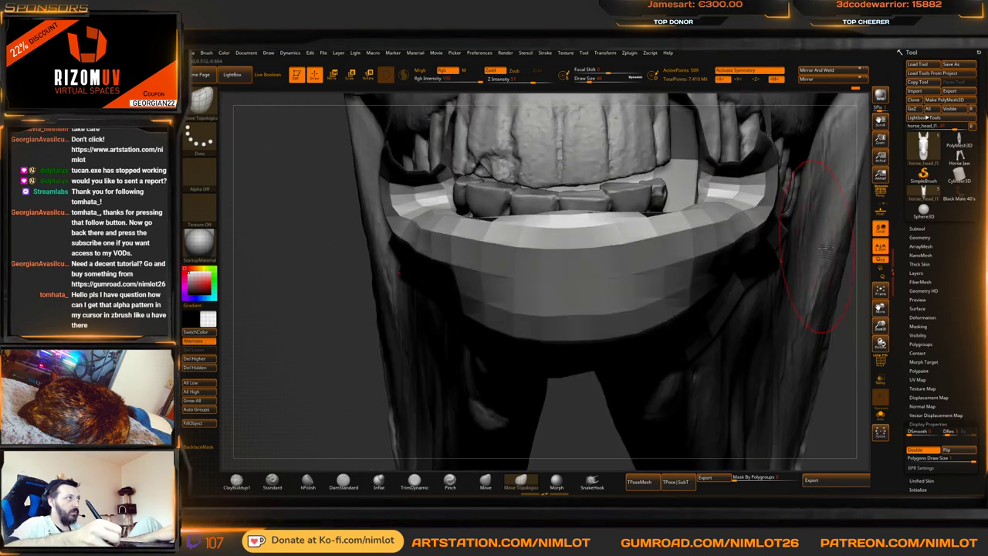
Expand the visible area outward from the lower lip across the jaw and restore the complete head
{"action": "key", "text": "ctrl+shift+x"}
{"action": "key", "text": "ctrl+shift+x"}
{"action": "key", "text": "ctrl+shift+x"}
{"action": "key", "text": "ctrl+shift+x"}
{"action": "key", "text": "ctrl+shift+x"}
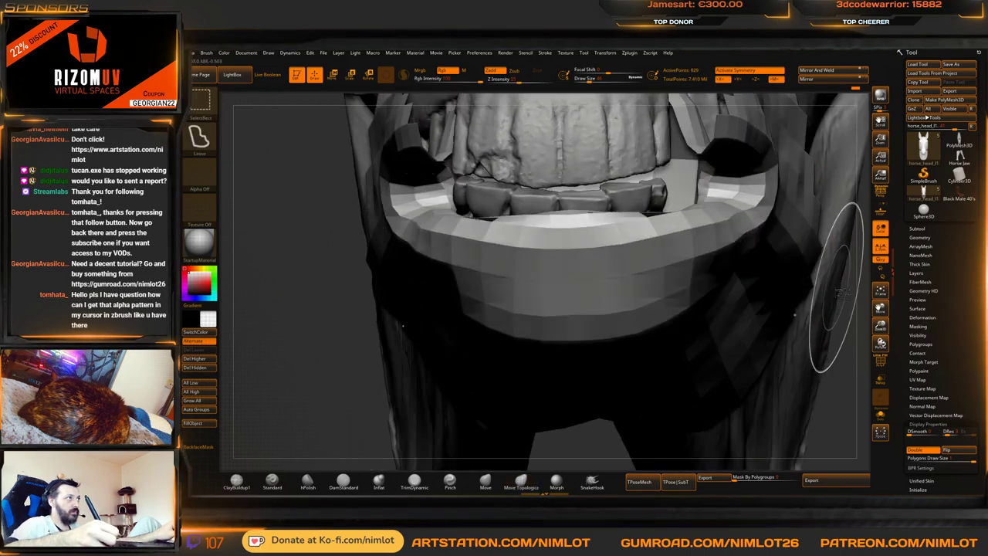
{"action": "key", "text": "ctrl+shift+x"}
{"action": "key", "text": "ctrl+shift+x"}
{"action": "key", "text": "f"}
{"action": "mouse_move", "coordinate": [745, 304]}
{"action": "right_mouse_down"}
{"action": "mouse_move", "coordinate": [797, 308]}
{"action": "mouse_move", "coordinate": [525, 328]}
{"action": "right_mouse_up"}
{"action": "left_click", "coordinate": [797, 308], "text": "ctrl+shift"}
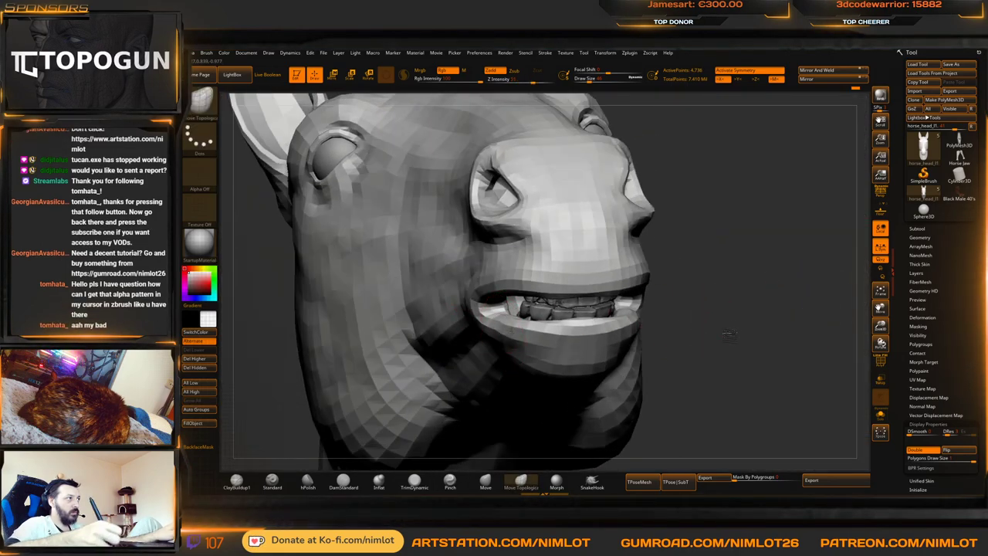
Refine the lips and muzzle contour with Move Topological, frame the head, and raise the mesh two subdivision levels
{"action": "right_click_drag", "start_coordinate": [728, 334], "coordinate": [487, 386]}
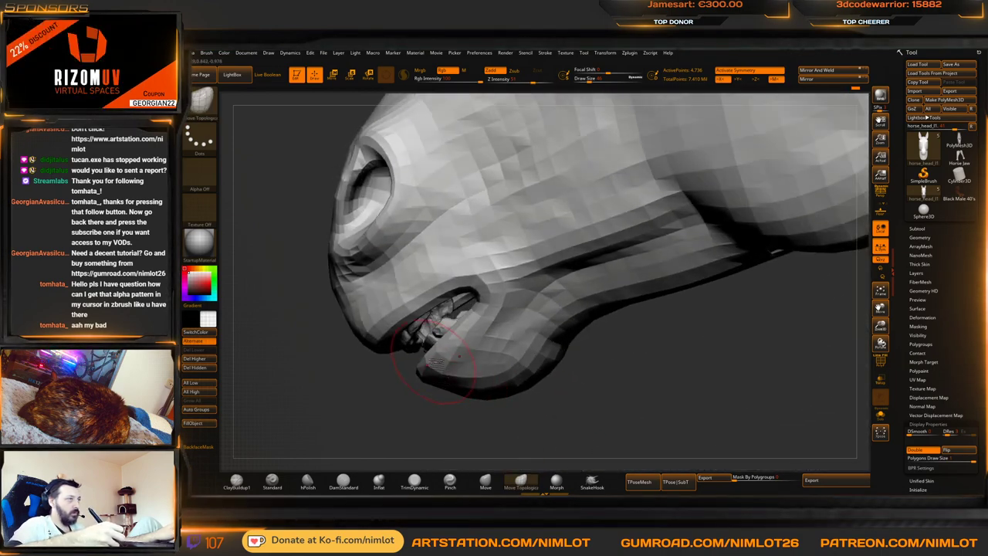
{"action": "right_click_drag", "start_coordinate": [427, 403], "coordinate": [514, 342]}
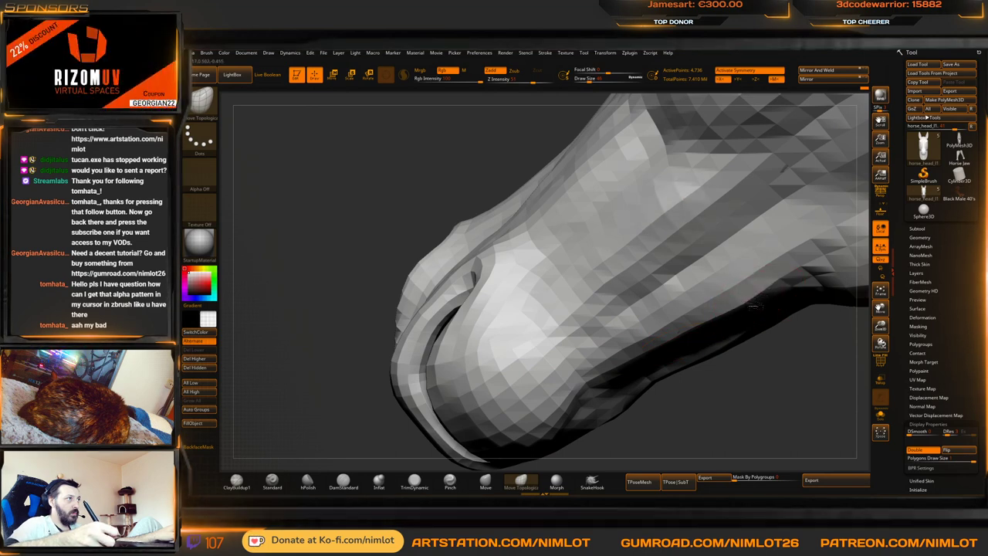
{"action": "right_click_drag", "start_coordinate": [747, 379], "coordinate": [684, 331]}
{"action": "key", "text": "f"}
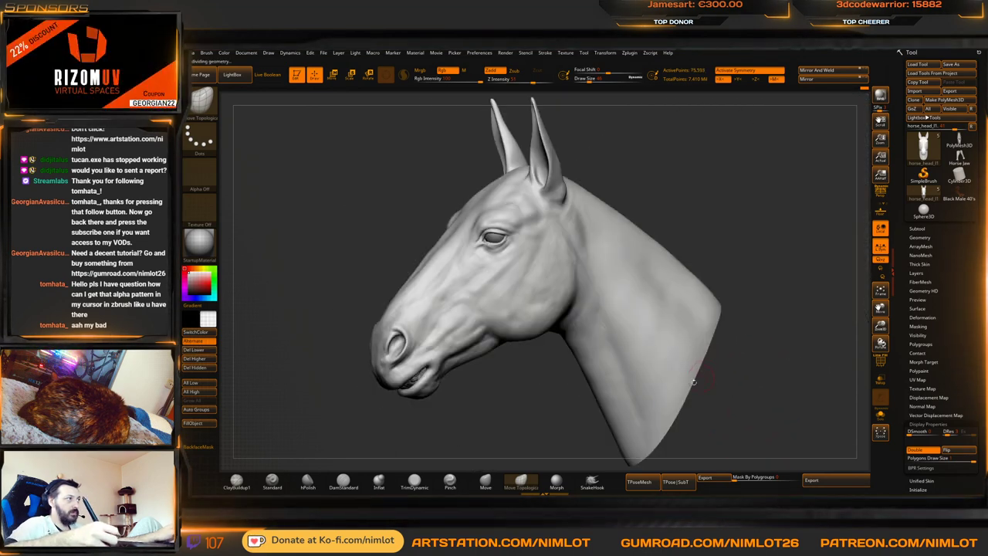
Lower the mesh one subdivision level and shape the chin and lower lip with the Standard brush
{"action": "right_click_drag", "start_coordinate": [517, 406], "coordinate": [606, 291]}
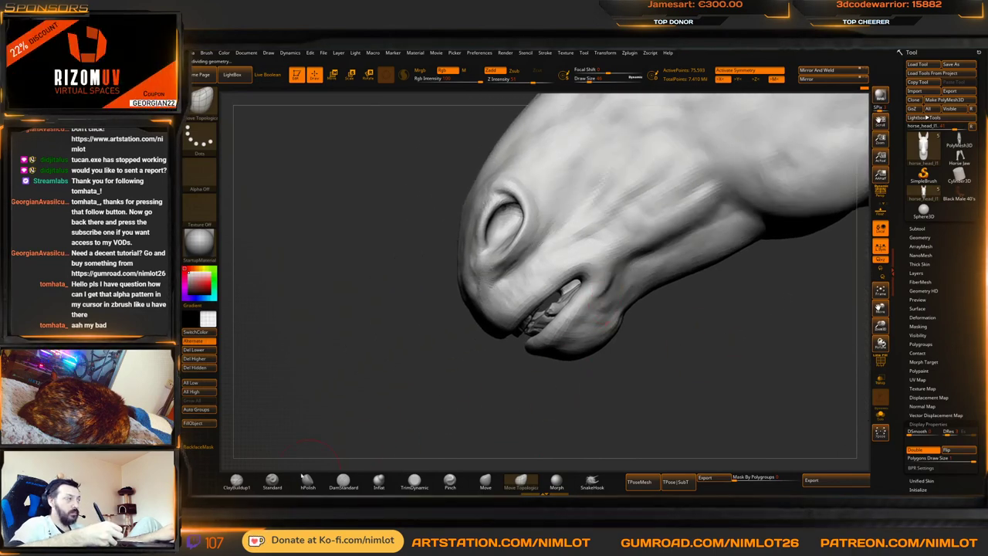
{"action": "left_click", "coordinate": [237, 480]}
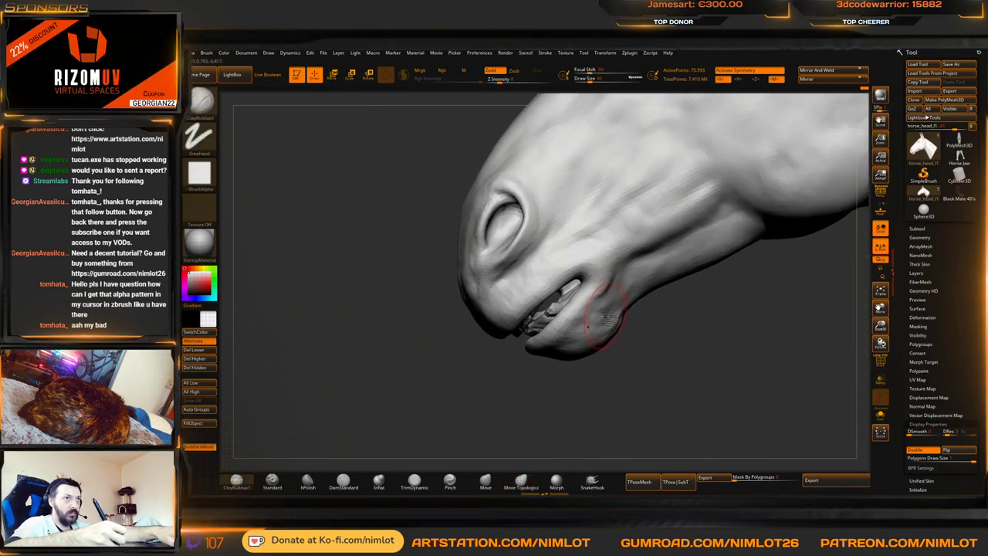
{"action": "left_click", "coordinate": [273, 480]}
{"action": "key", "text": "shift+d"}
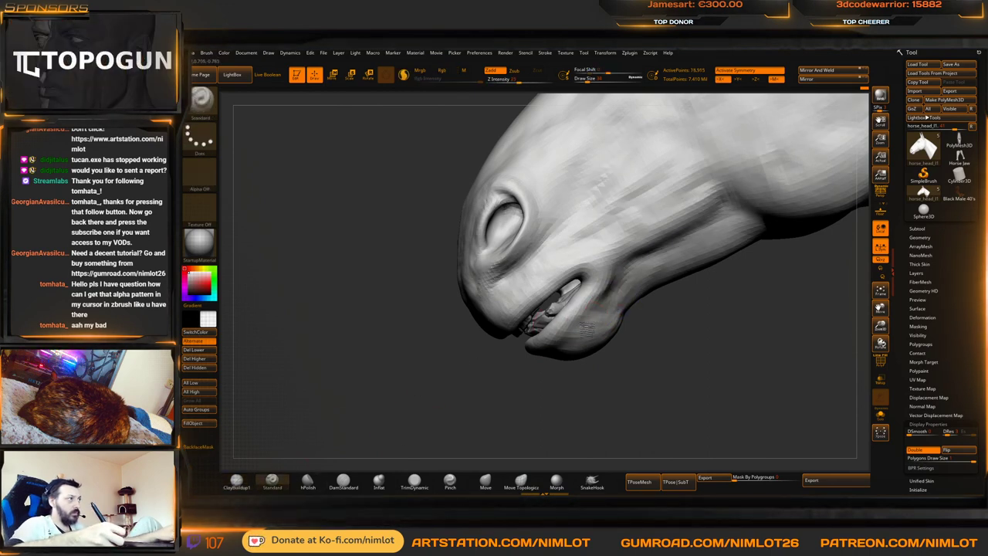
{"action": "left_click_drag", "start_coordinate": [719, 349], "coordinate": [660, 310]}
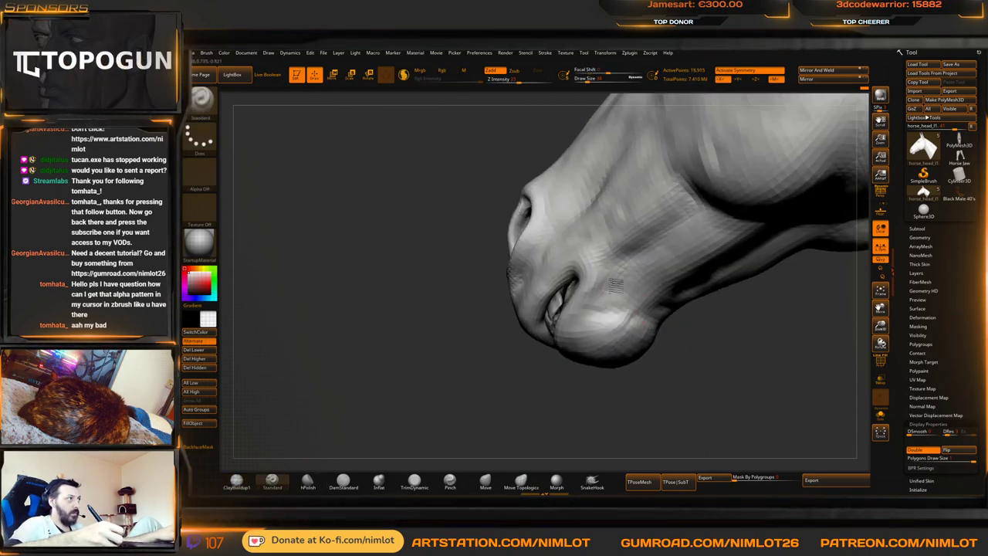
{"action": "left_click_drag", "start_coordinate": [496, 390], "coordinate": [531, 412]}
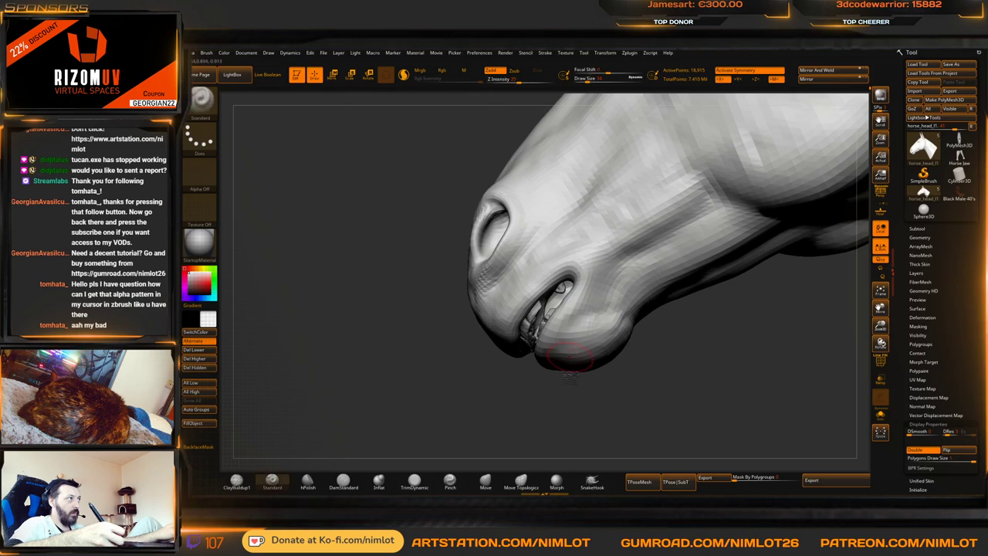
Raise the mesh two subdivision levels, and build up and smooth the chin, mouth corner and adjoining cheek with ClayBuildup
{"action": "key", "text": "d"}
{"action": "key", "text": "d"}
{"action": "mouse_move", "coordinate": [580, 401]}
{"action": "left_mouse_down"}
{"action": "mouse_move", "coordinate": [591, 425]}
{"action": "mouse_move", "coordinate": [617, 373]}
{"action": "mouse_move", "coordinate": [646, 347]}
{"action": "mouse_move", "coordinate": [619, 448]}
{"action": "mouse_move", "coordinate": [590, 384]}
{"action": "left_mouse_up"}
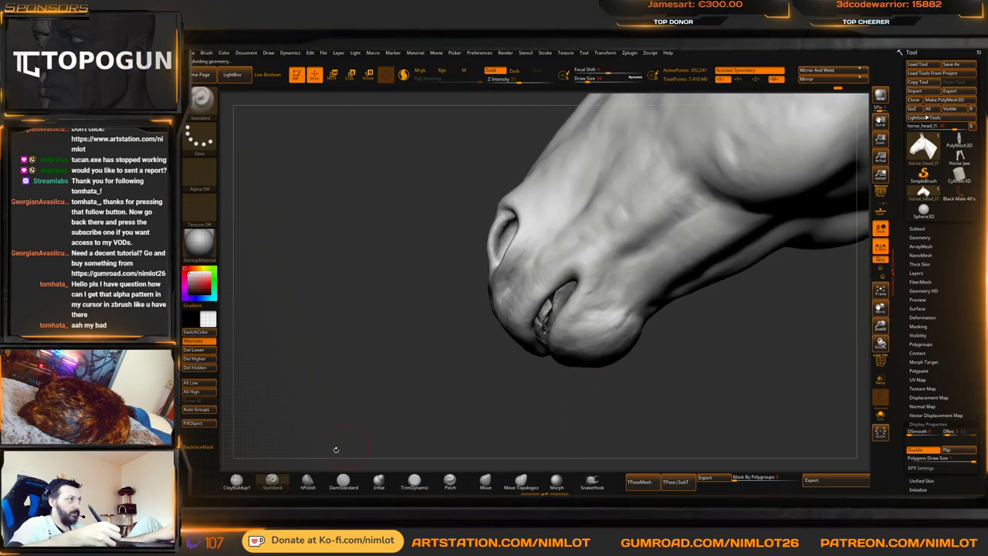
{"action": "left_click", "coordinate": [237, 482]}
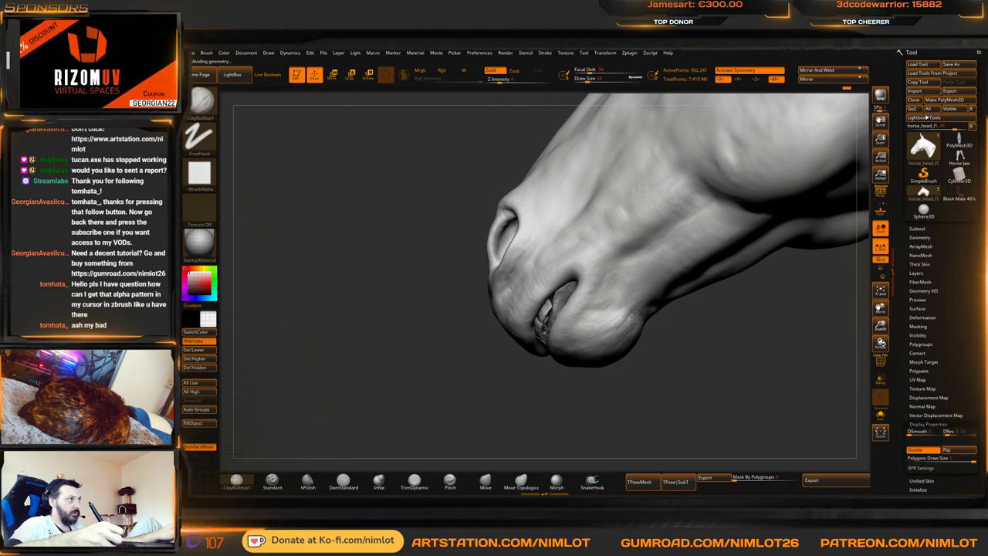
{"action": "left_click_drag", "start_coordinate": [629, 325], "coordinate": [630, 251]}
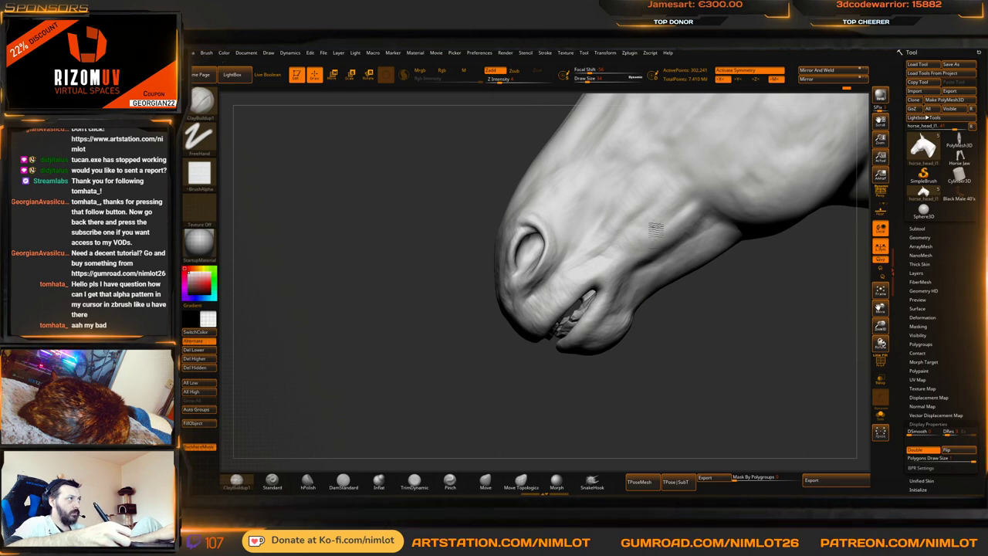
{"action": "left_click_drag", "start_coordinate": [651, 231], "coordinate": [629, 243], "text": "shift"}
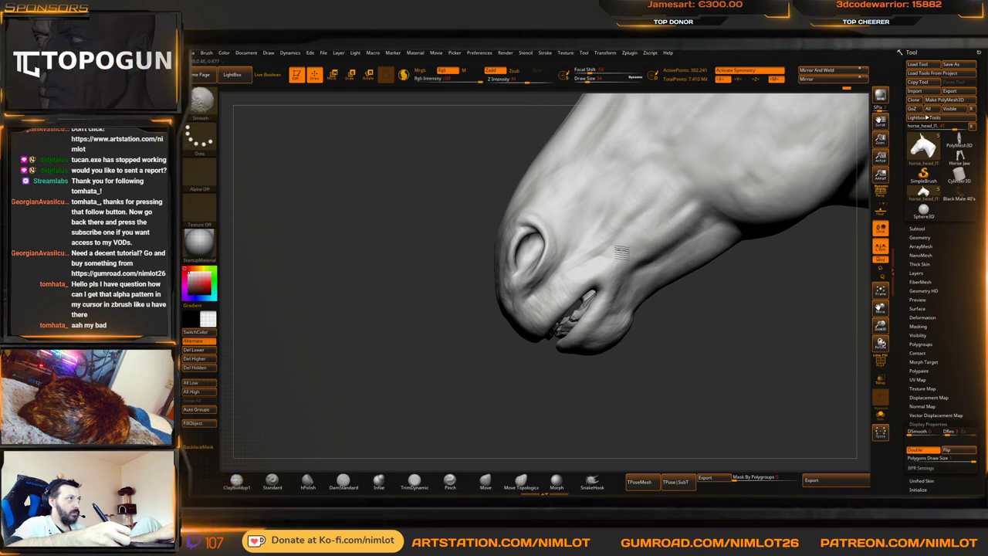
{"action": "mouse_move", "coordinate": [688, 336]}
{"action": "left_mouse_down"}
{"action": "mouse_move", "coordinate": [684, 316]}
{"action": "mouse_move", "coordinate": [699, 329]}
{"action": "mouse_move", "coordinate": [626, 421]}
{"action": "mouse_move", "coordinate": [607, 407]}
{"action": "mouse_move", "coordinate": [641, 342]}
{"action": "mouse_move", "coordinate": [647, 356]}
{"action": "mouse_move", "coordinate": [705, 363]}
{"action": "mouse_move", "coordinate": [779, 335]}
{"action": "mouse_move", "coordinate": [715, 357]}
{"action": "mouse_move", "coordinate": [764, 328]}
{"action": "mouse_move", "coordinate": [759, 316]}
{"action": "mouse_move", "coordinate": [714, 284]}
{"action": "mouse_move", "coordinate": [632, 265]}
{"action": "left_mouse_up"}
{"action": "left_click_drag", "start_coordinate": [690, 224], "coordinate": [664, 221]}
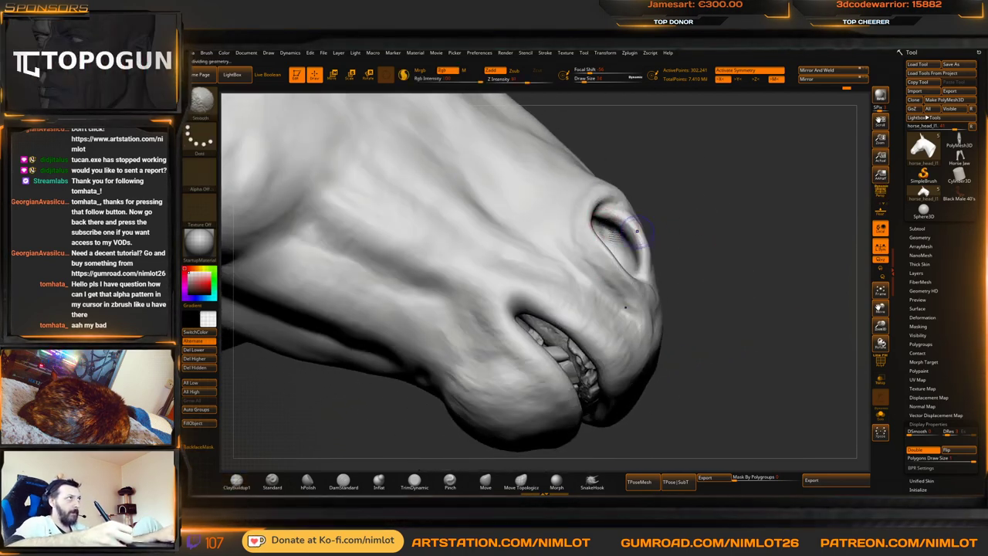
Lower the mesh two subdivision levels and build up the forms around the nostril and upper muzzle with ClayBuildup
{"action": "key", "text": "shift+d"}
{"action": "key", "text": "shift+d"}
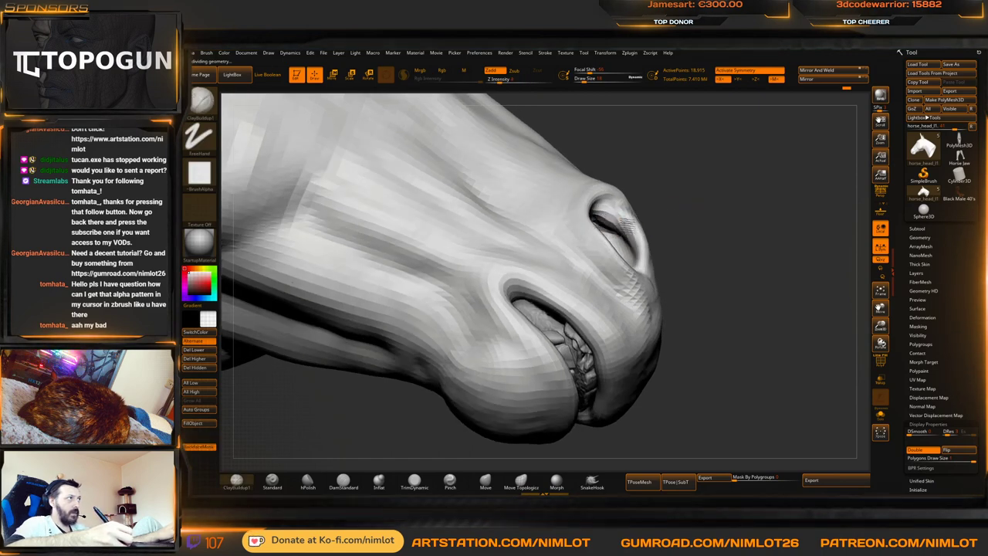
{"action": "left_click_drag", "start_coordinate": [718, 217], "coordinate": [687, 210]}
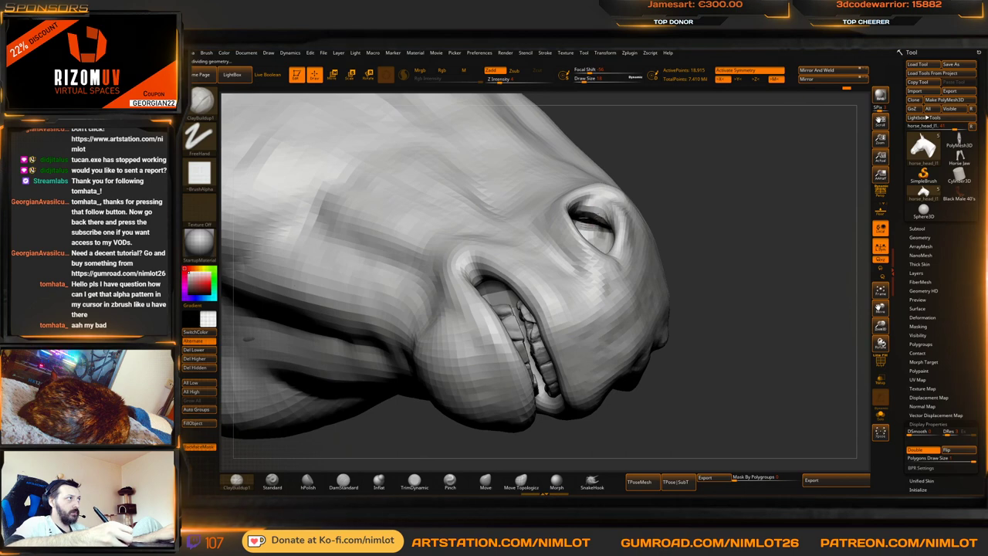
{"action": "mouse_move", "coordinate": [590, 216]}
{"action": "right_mouse_down"}
{"action": "mouse_move", "coordinate": [762, 239]}
{"action": "mouse_move", "coordinate": [722, 210]}
{"action": "right_mouse_up"}
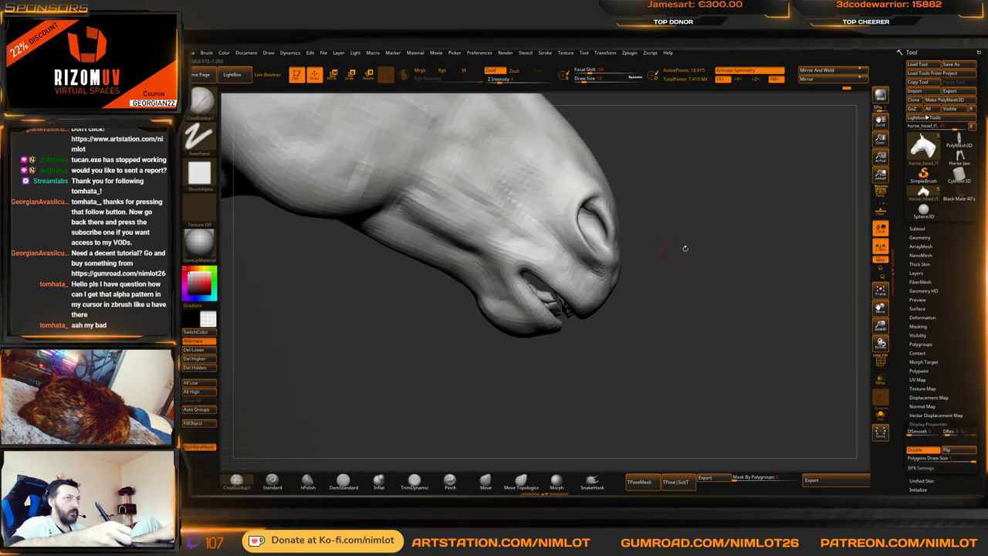
{"action": "mouse_move", "coordinate": [683, 247]}
{"action": "left_mouse_down"}
{"action": "mouse_move", "coordinate": [721, 247]}
{"action": "mouse_move", "coordinate": [694, 232]}
{"action": "left_mouse_up"}
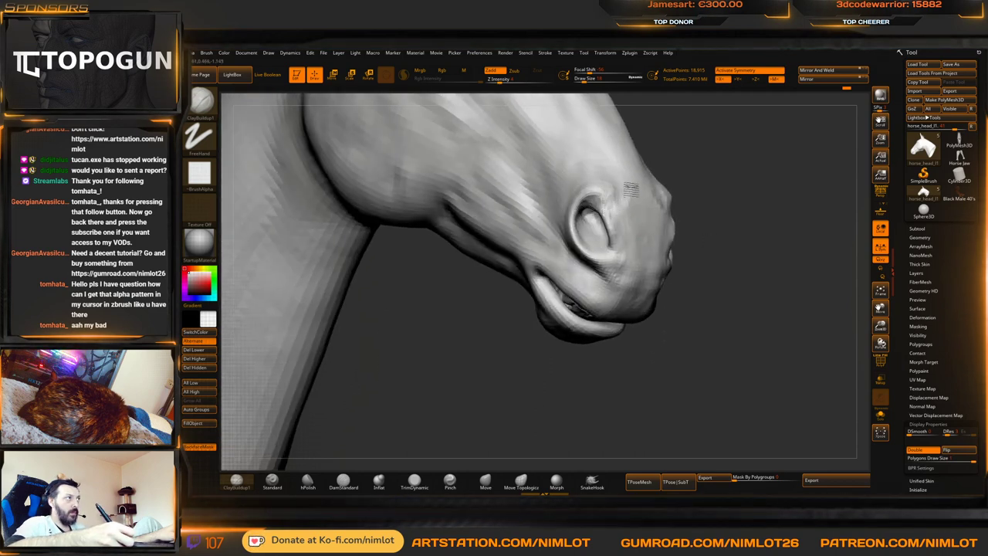
{"action": "right_click_drag", "start_coordinate": [759, 210], "coordinate": [690, 208]}
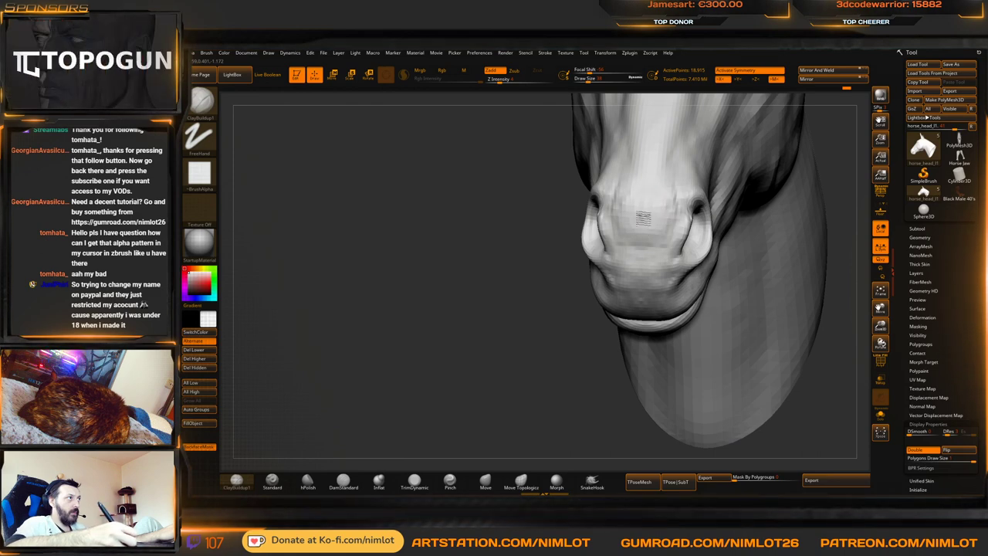
Smooth and blend the nose surface between the nostrils and along the front of the muzzle
{"action": "key", "text": "shift"}
{"action": "mouse_move", "coordinate": [455, 357]}
{"action": "left_mouse_down"}
{"action": "mouse_move", "coordinate": [536, 345]}
{"action": "mouse_move", "coordinate": [728, 263]}
{"action": "mouse_move", "coordinate": [712, 249]}
{"action": "mouse_move", "coordinate": [713, 267]}
{"action": "mouse_move", "coordinate": [731, 270]}
{"action": "mouse_move", "coordinate": [706, 272]}
{"action": "left_mouse_up"}
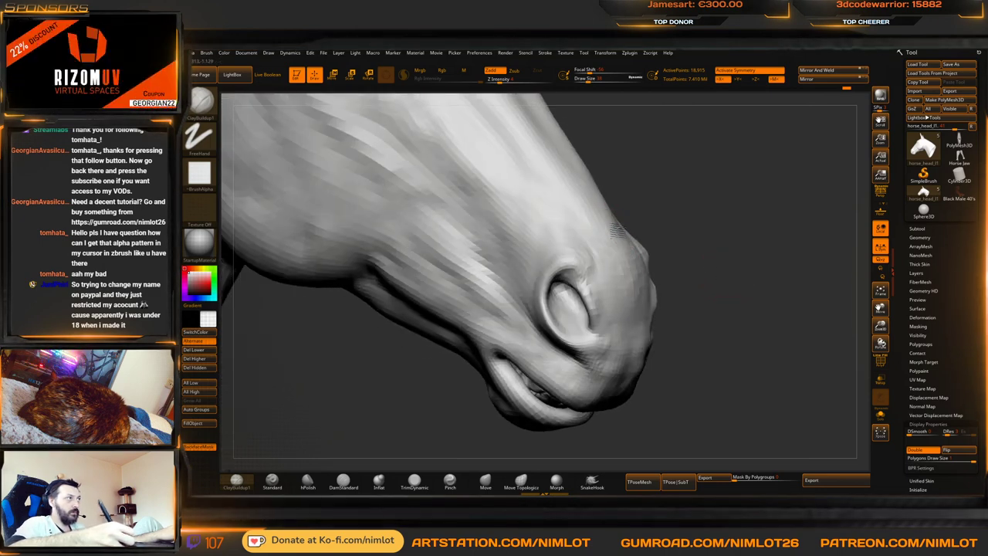
{"action": "key", "text": "shift"}
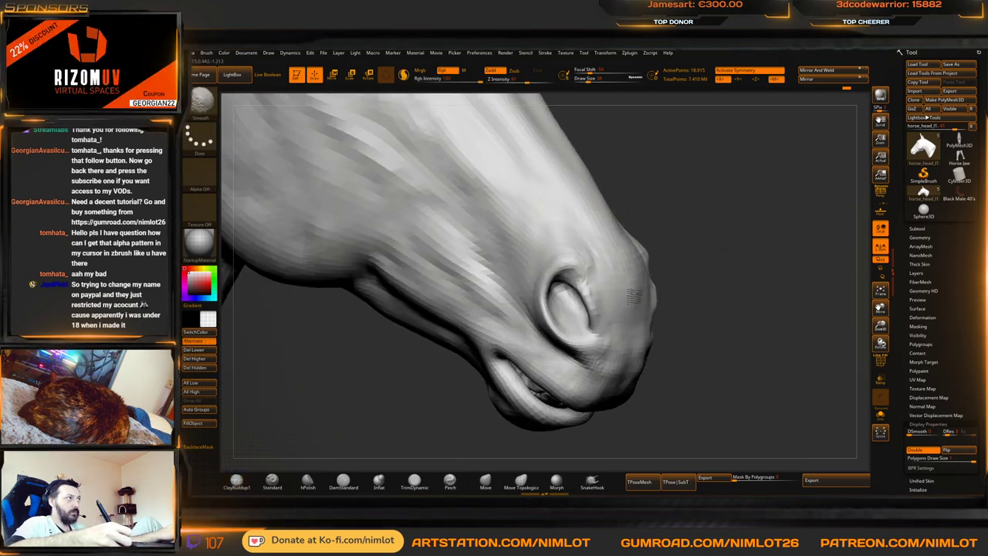
{"action": "mouse_move", "coordinate": [718, 257]}
{"action": "left_mouse_down"}
{"action": "mouse_move", "coordinate": [744, 242]}
{"action": "mouse_move", "coordinate": [731, 281]}
{"action": "mouse_move", "coordinate": [696, 257]}
{"action": "left_mouse_up"}
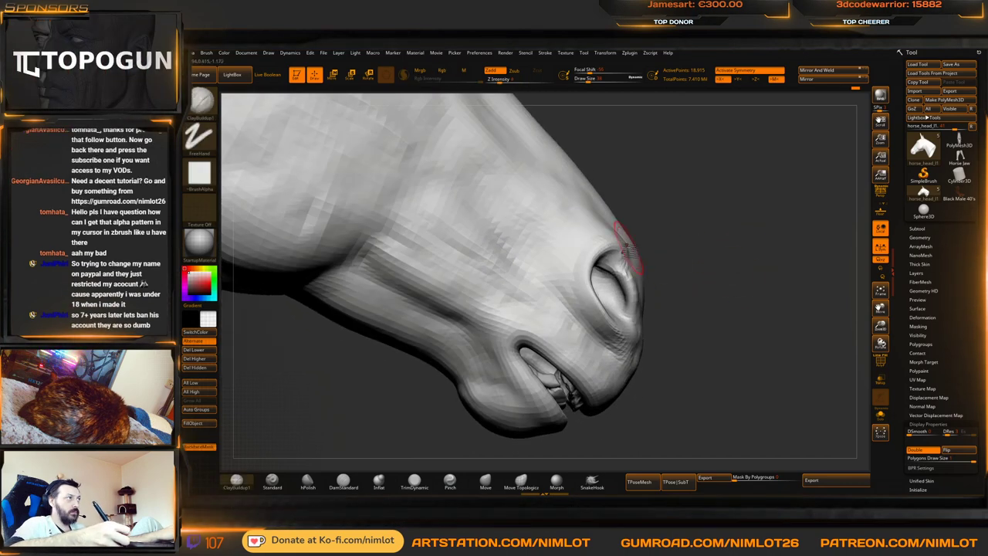
Reshape the nose bridge profile above the nostril with Move Topological, adjusting the brush size
{"action": "left_click", "coordinate": [521, 480]}
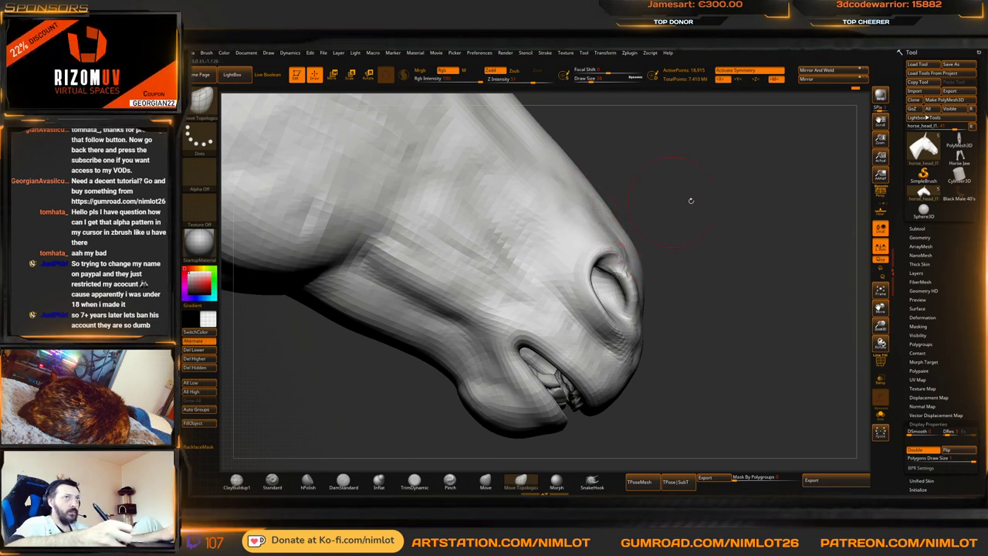
{"action": "left_click_drag", "start_coordinate": [691, 201], "coordinate": [729, 269]}
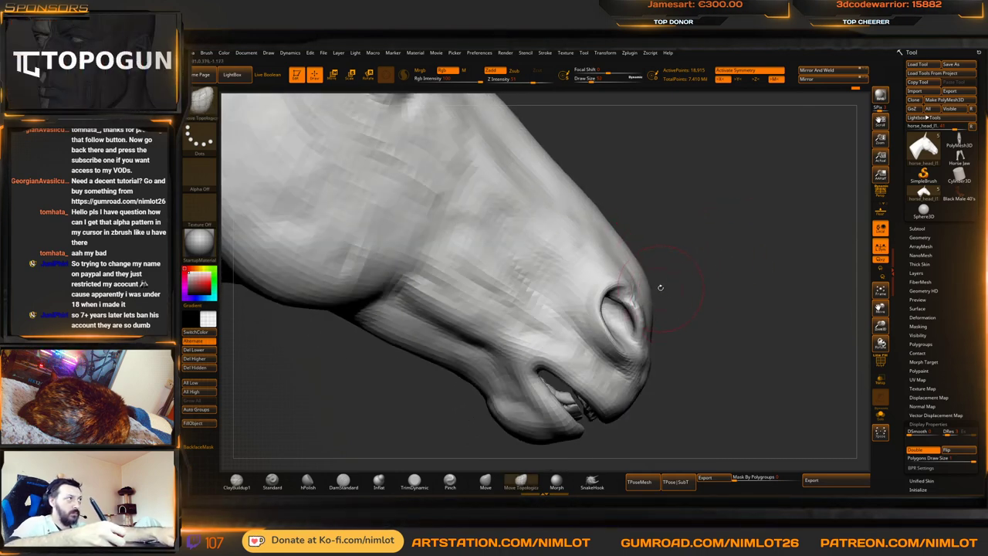
{"action": "key", "text": "bracketright"}
{"action": "left_click_drag", "start_coordinate": [649, 284], "coordinate": [644, 281]}
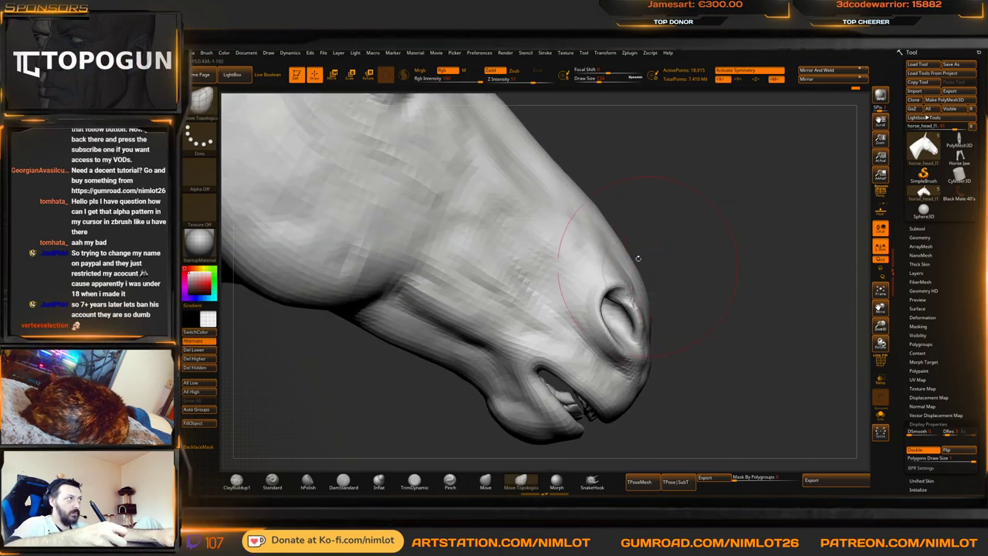
{"action": "key", "text": "bracketleft"}
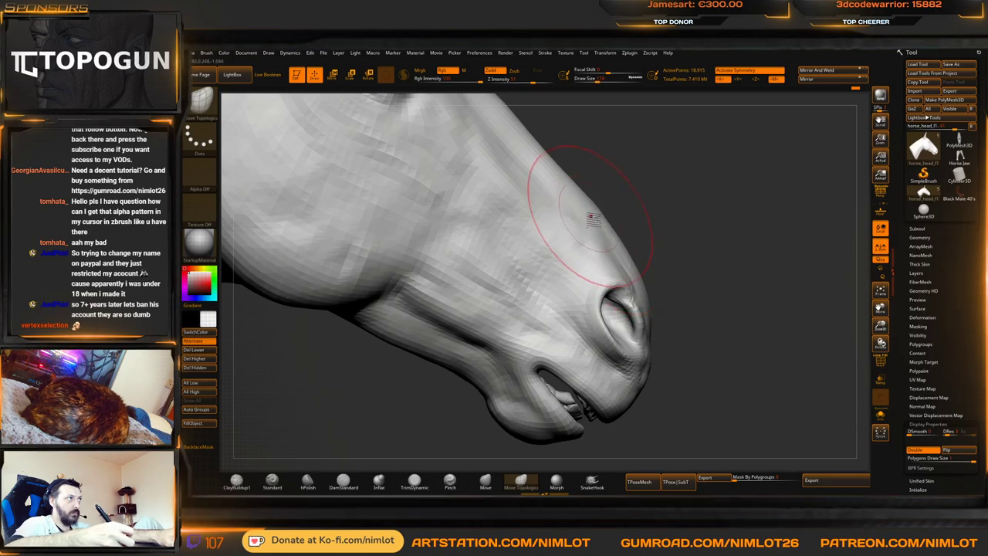
{"action": "left_click_drag", "start_coordinate": [659, 190], "coordinate": [626, 395]}
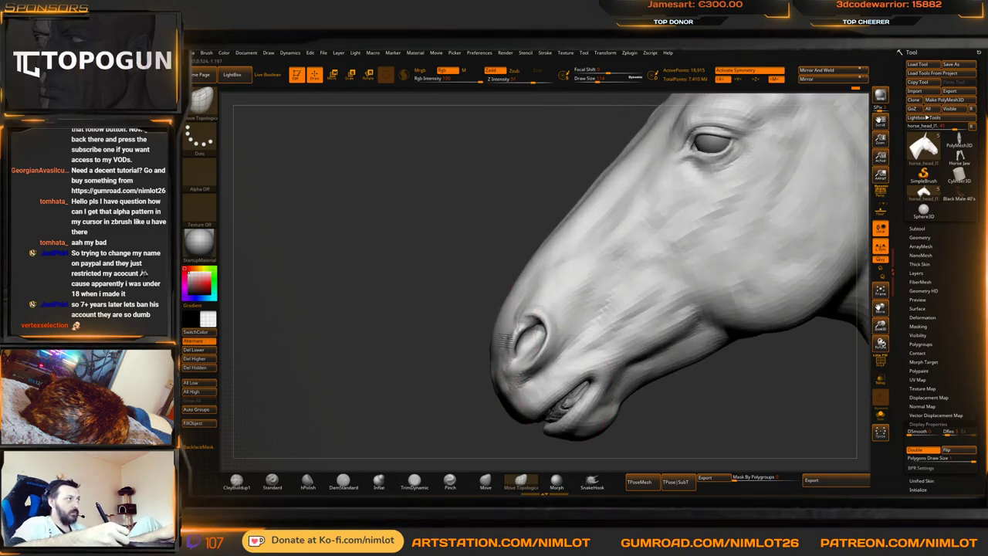
Adjust the nostril position and the muzzle's side and front contours with Move Topological
{"action": "left_click_drag", "start_coordinate": [452, 347], "coordinate": [516, 350]}
{"action": "mouse_move", "coordinate": [636, 321]}
{"action": "left_mouse_down", "text": "alt"}
{"action": "mouse_move", "coordinate": [675, 289]}
{"action": "mouse_move", "coordinate": [611, 345]}
{"action": "mouse_move", "coordinate": [611, 379]}
{"action": "left_mouse_up", "text": "alt"}
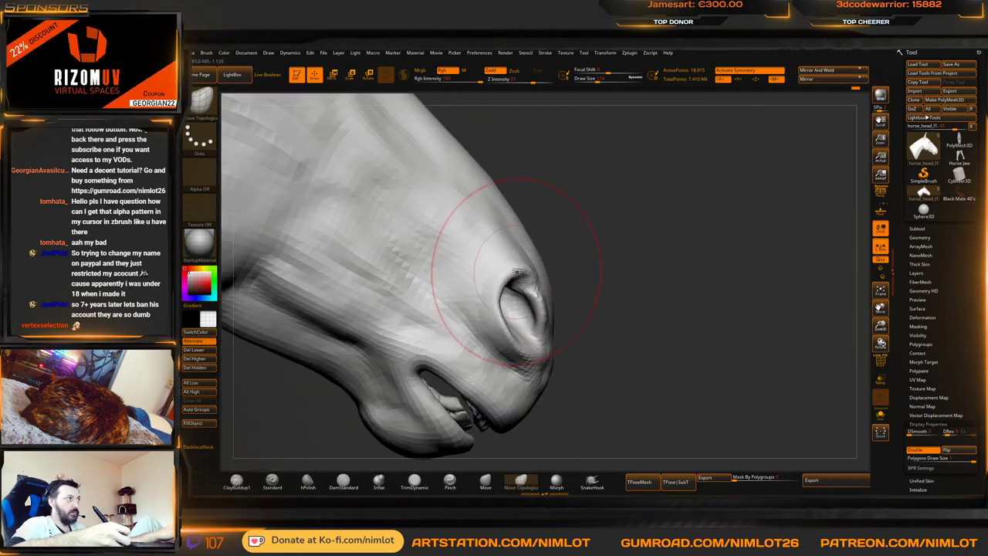
{"action": "left_click_drag", "start_coordinate": [603, 267], "coordinate": [537, 322]}
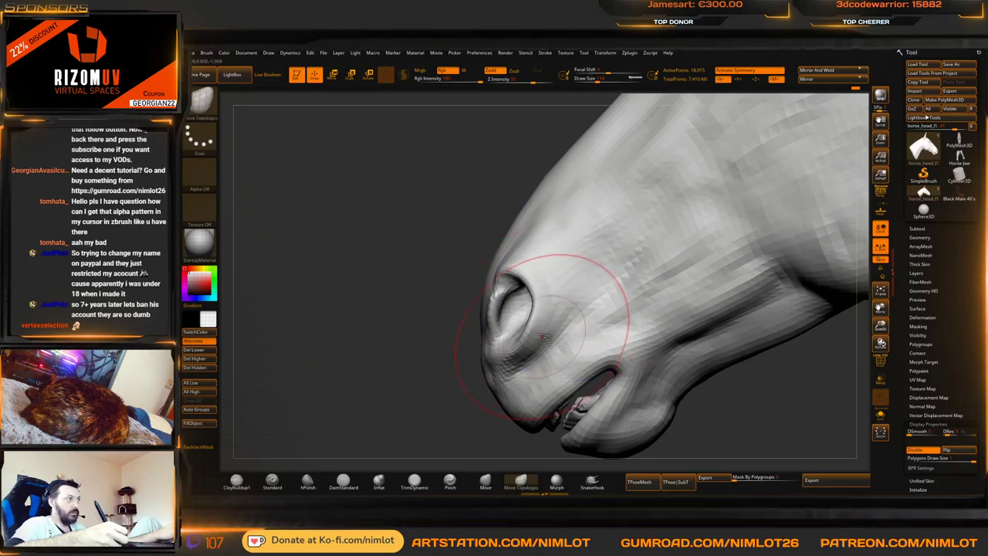
{"action": "left_click_drag", "start_coordinate": [446, 392], "coordinate": [569, 363]}
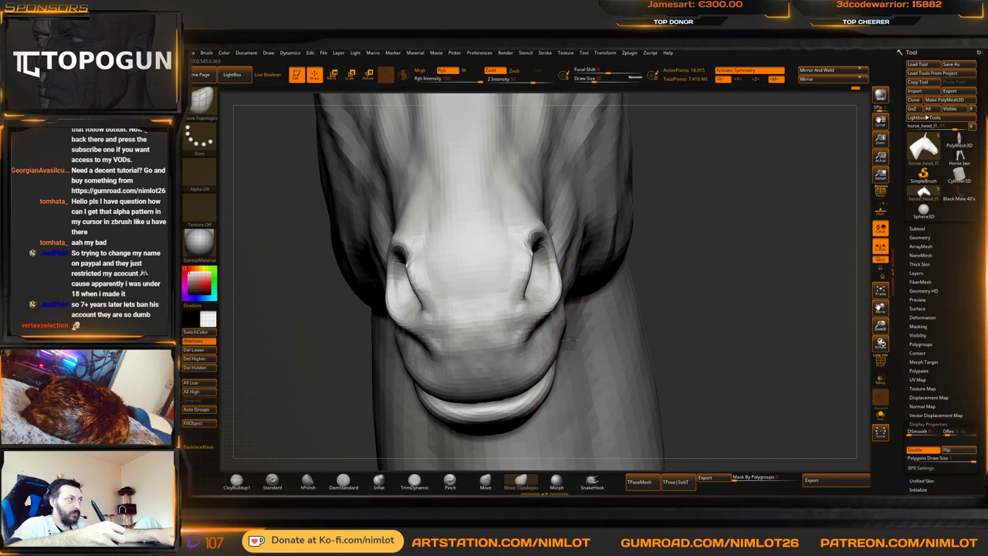
{"action": "left_click_drag", "start_coordinate": [544, 340], "coordinate": [541, 303]}
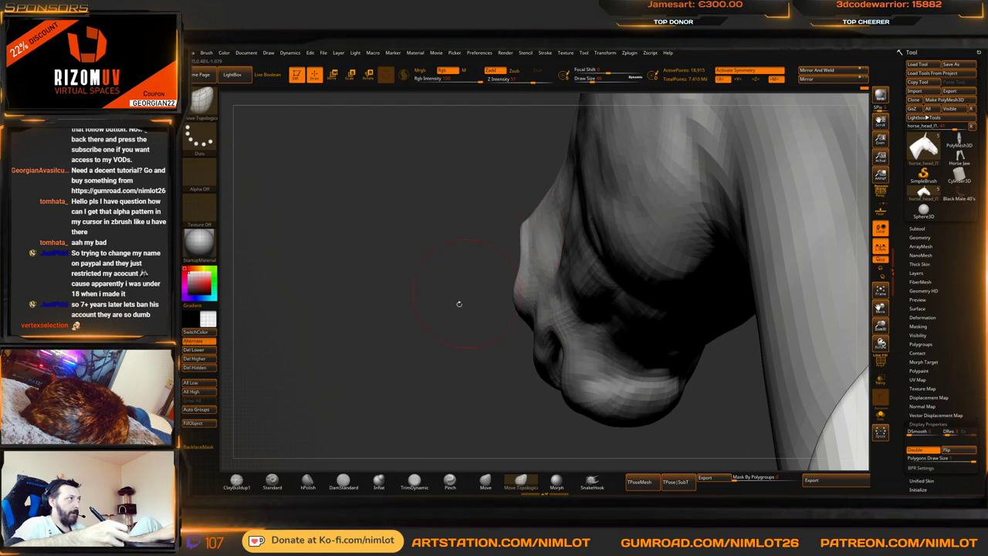
{"action": "left_click_drag", "start_coordinate": [459, 304], "coordinate": [532, 239]}
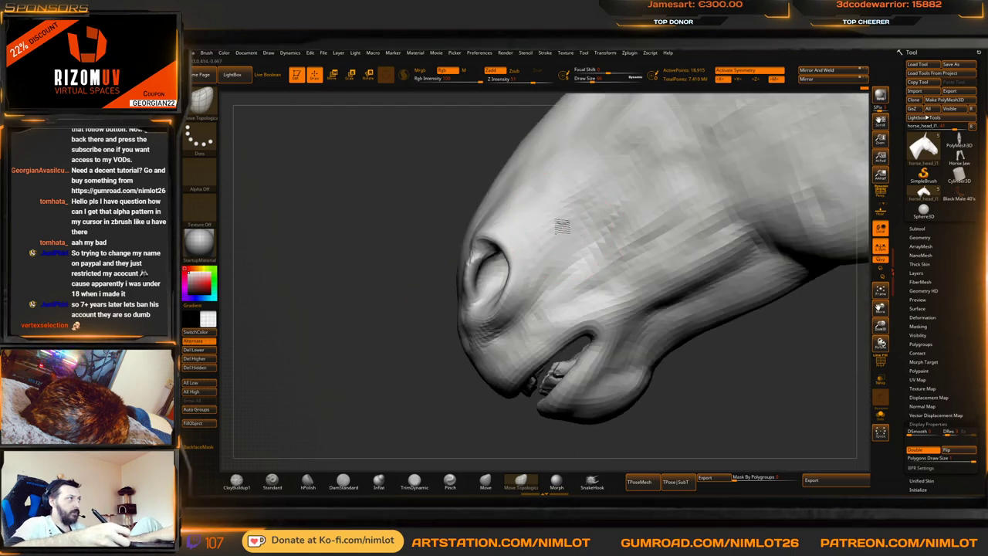
Refine the nostril rim and the fold between nostril and upper lip with Move Topological
{"action": "left_click_drag", "start_coordinate": [421, 367], "coordinate": [567, 231]}
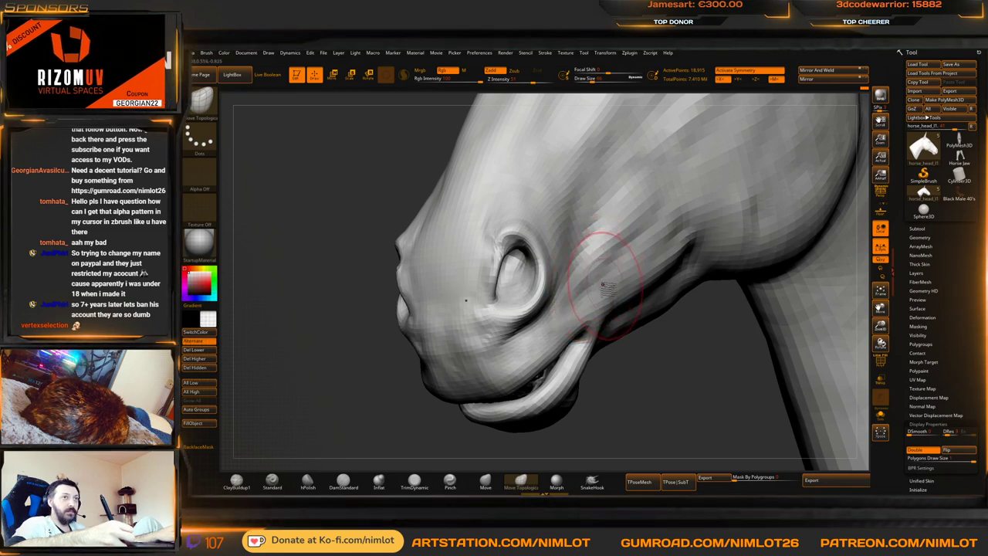
{"action": "key", "text": "f"}
{"action": "mouse_move", "coordinate": [689, 243]}
{"action": "left_mouse_down", "text": "shift"}
{"action": "mouse_move", "coordinate": [692, 269]}
{"action": "mouse_move", "coordinate": [734, 190]}
{"action": "mouse_move", "coordinate": [713, 260]}
{"action": "mouse_move", "coordinate": [623, 277]}
{"action": "mouse_move", "coordinate": [677, 267]}
{"action": "mouse_move", "coordinate": [667, 296]}
{"action": "mouse_move", "coordinate": [680, 291]}
{"action": "mouse_move", "coordinate": [670, 276]}
{"action": "left_mouse_up", "text": "shift"}
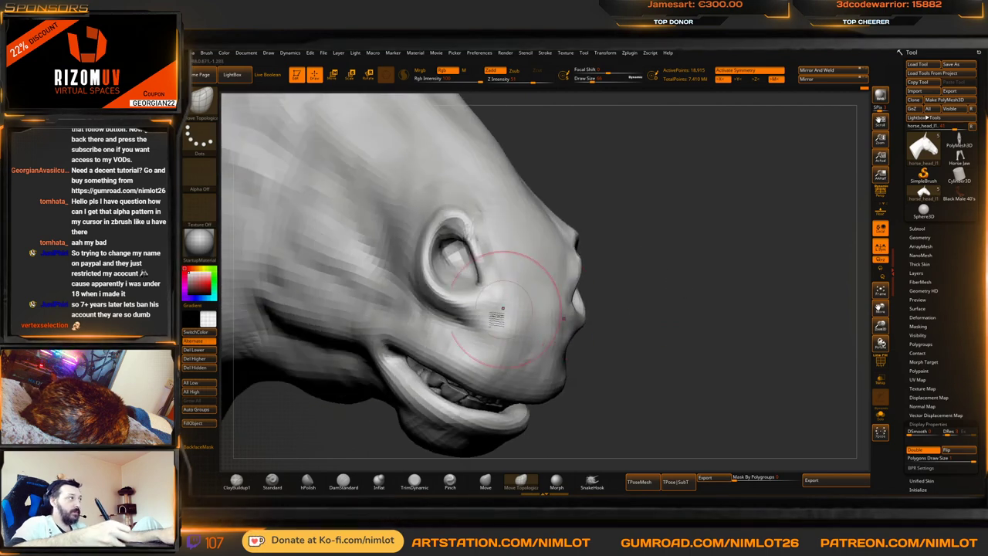
{"action": "key", "text": "p"}
{"action": "key", "text": "p"}
{"action": "left_click_drag", "start_coordinate": [472, 299], "coordinate": [477, 308]}
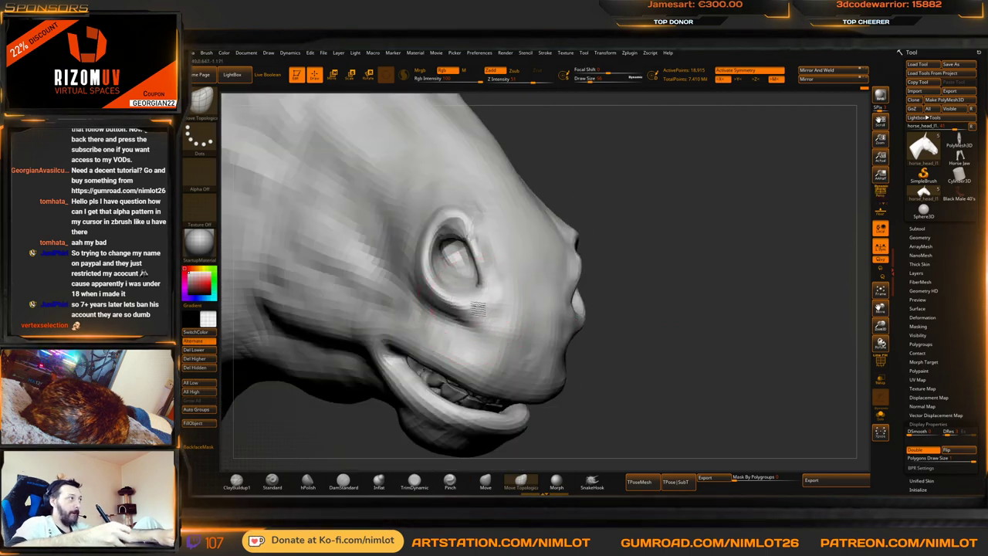
{"action": "right_click_drag", "start_coordinate": [630, 277], "coordinate": [575, 281]}
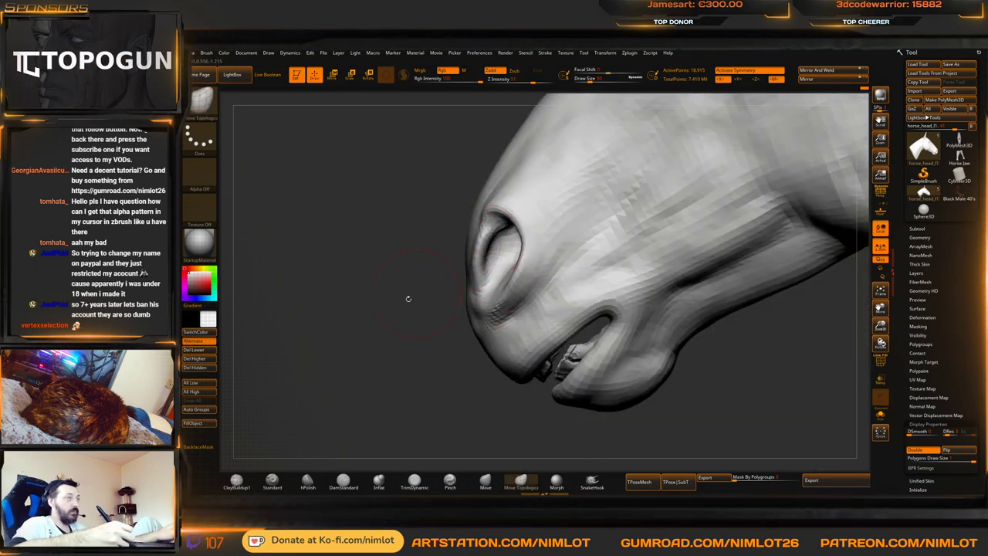
Raise the mesh one subdivision level, and build up and smooth the nostril's inner rim with ClayBuildup
{"action": "left_click_drag", "start_coordinate": [392, 339], "coordinate": [270, 442]}
{"action": "left_click", "coordinate": [236, 481]}
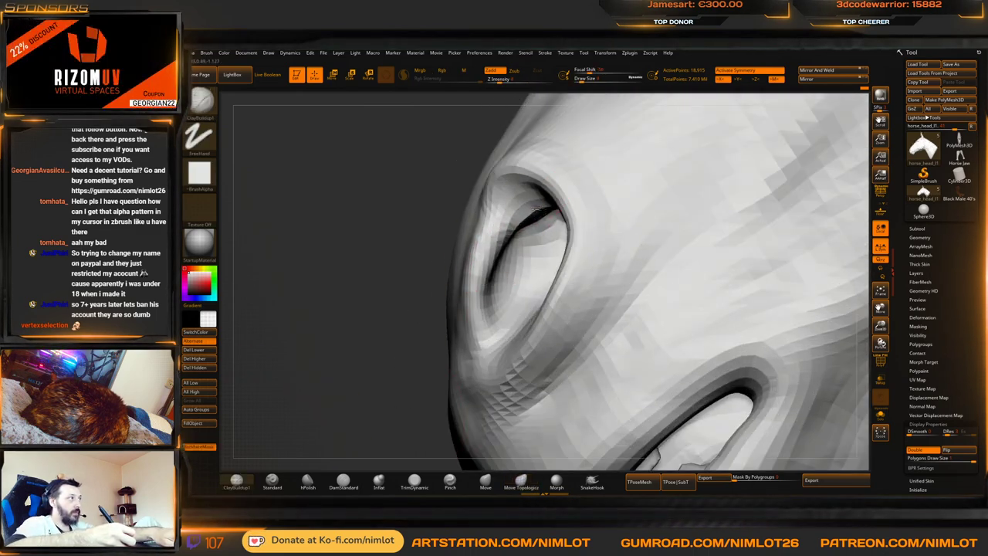
{"action": "mouse_move", "coordinate": [346, 284]}
{"action": "left_mouse_down"}
{"action": "mouse_move", "coordinate": [365, 292]}
{"action": "mouse_move", "coordinate": [372, 326]}
{"action": "mouse_move", "coordinate": [386, 331]}
{"action": "left_mouse_up"}
{"action": "key", "text": "d"}
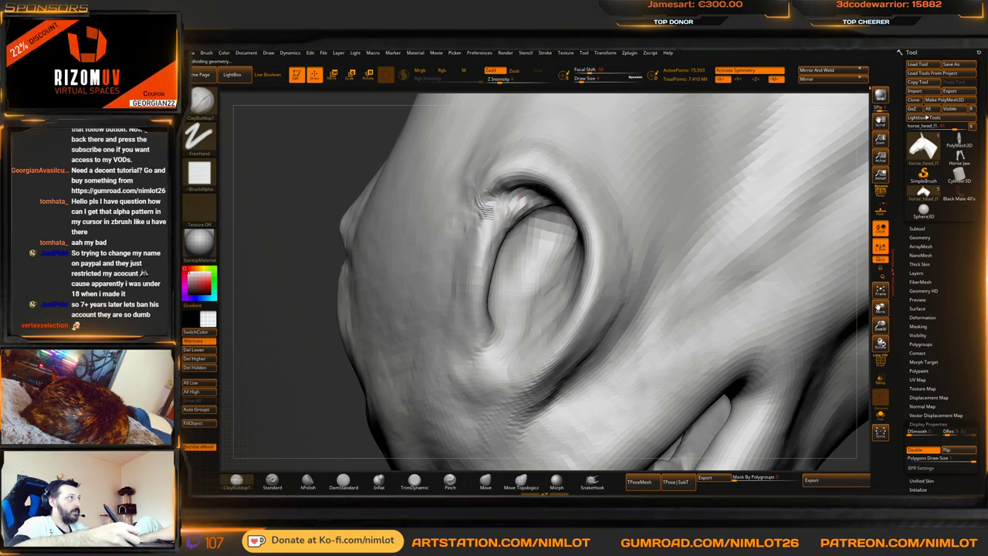
{"action": "key", "text": "shift"}
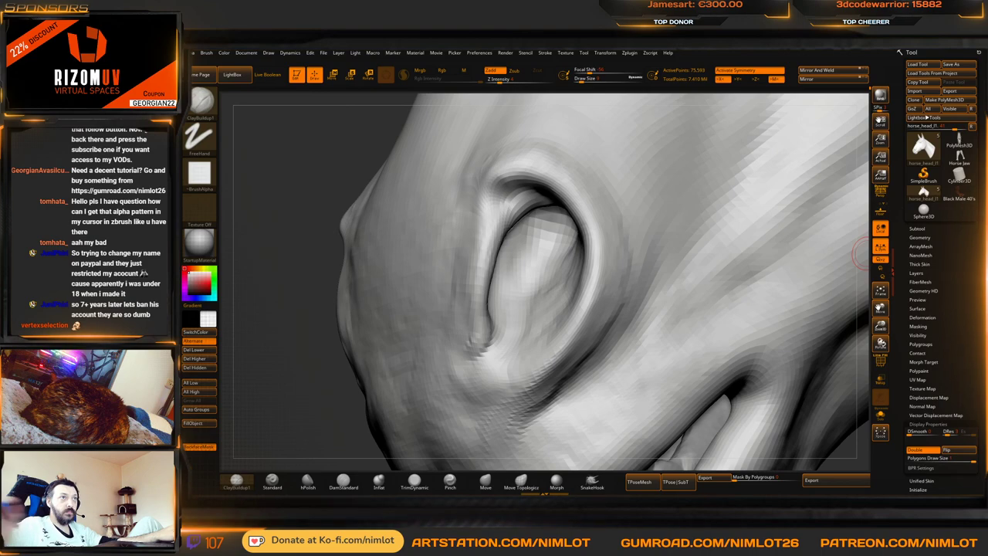
Build up the muzzle surface between the nostrils and the upper lip with ClayBuildup strokes
{"action": "left_click_drag", "start_coordinate": [322, 401], "coordinate": [467, 341]}
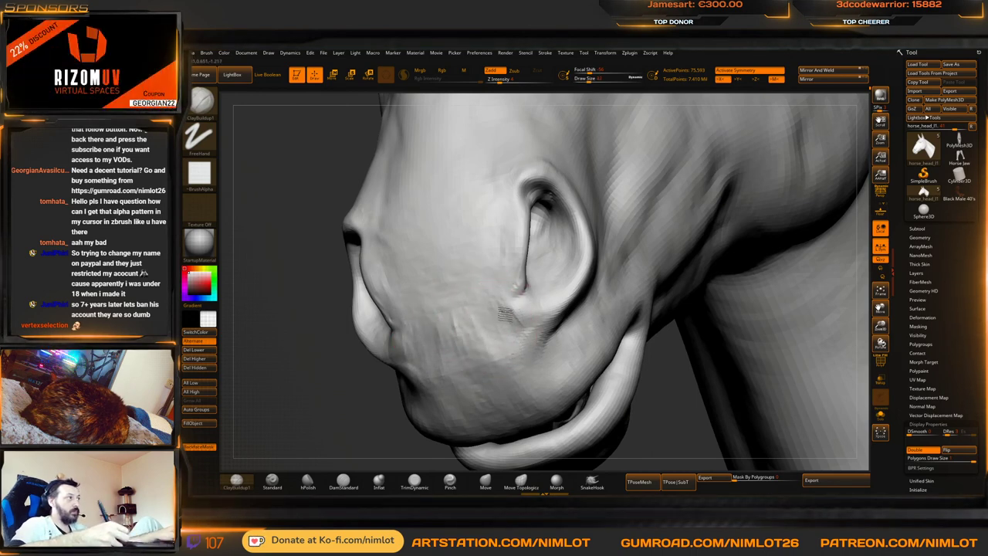
{"action": "left_click_drag", "start_coordinate": [525, 352], "coordinate": [438, 378]}
{"action": "left_click_drag", "start_coordinate": [522, 375], "coordinate": [440, 339]}
{"action": "left_click_drag", "start_coordinate": [513, 330], "coordinate": [434, 357]}
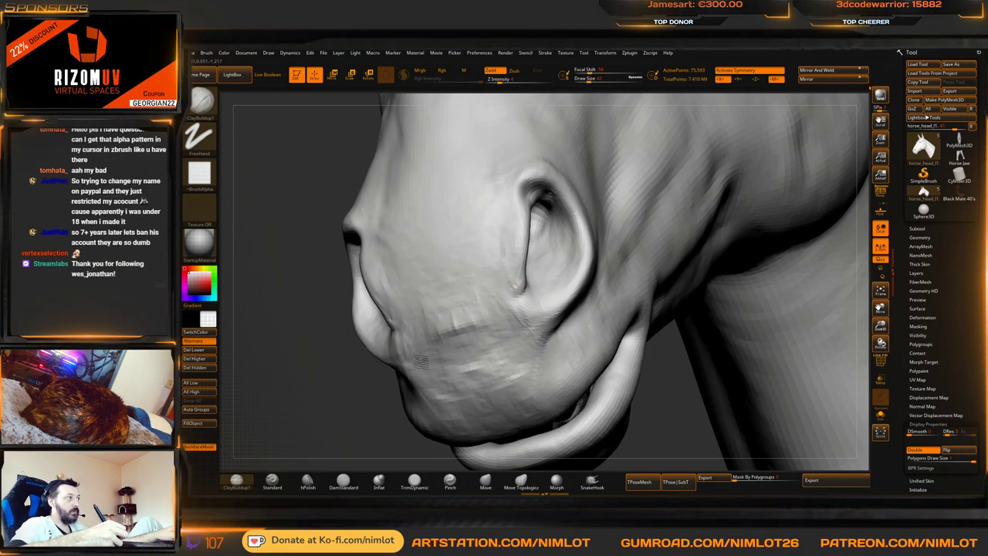
{"action": "left_click_drag", "start_coordinate": [540, 346], "coordinate": [412, 378]}
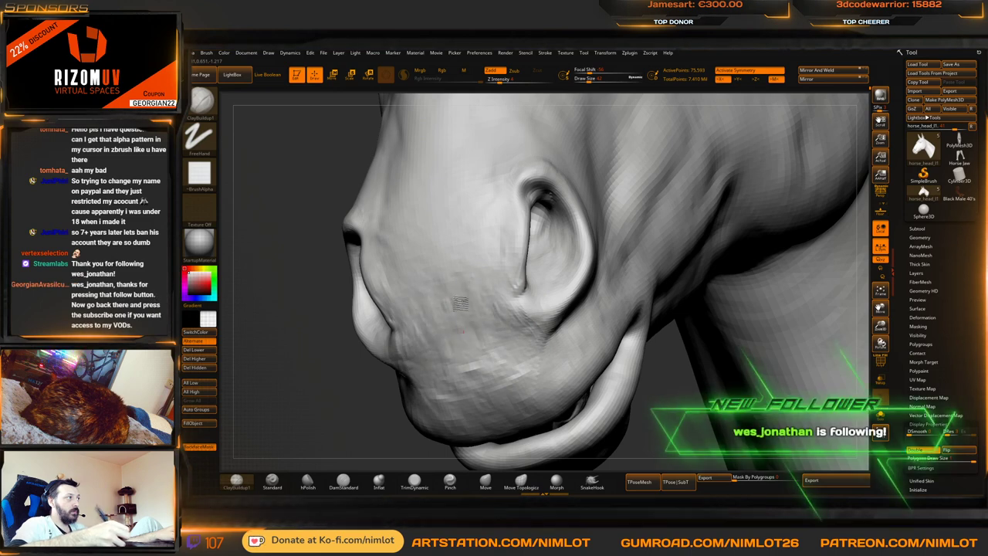
{"action": "mouse_move", "coordinate": [472, 267]}
{"action": "left_mouse_down"}
{"action": "mouse_move", "coordinate": [450, 289]}
{"action": "mouse_move", "coordinate": [503, 377]}
{"action": "left_mouse_up"}
Blend and smooth the clay strokes across the front of the muzzle above the upper lip
{"action": "mouse_move", "coordinate": [398, 392]}
{"action": "left_mouse_down"}
{"action": "mouse_move", "coordinate": [401, 423]}
{"action": "mouse_move", "coordinate": [401, 396]}
{"action": "left_mouse_up"}
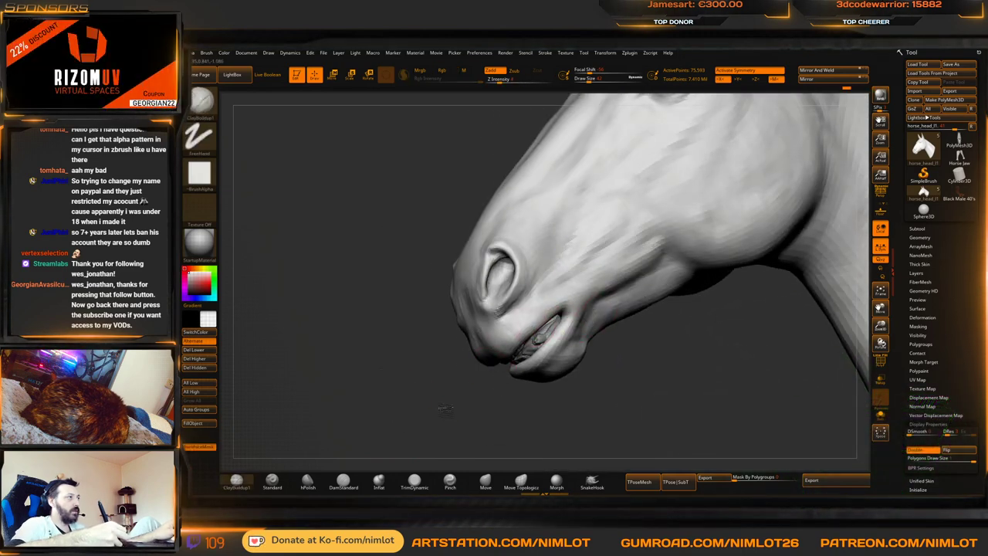
{"action": "left_click_drag", "start_coordinate": [445, 409], "coordinate": [451, 408]}
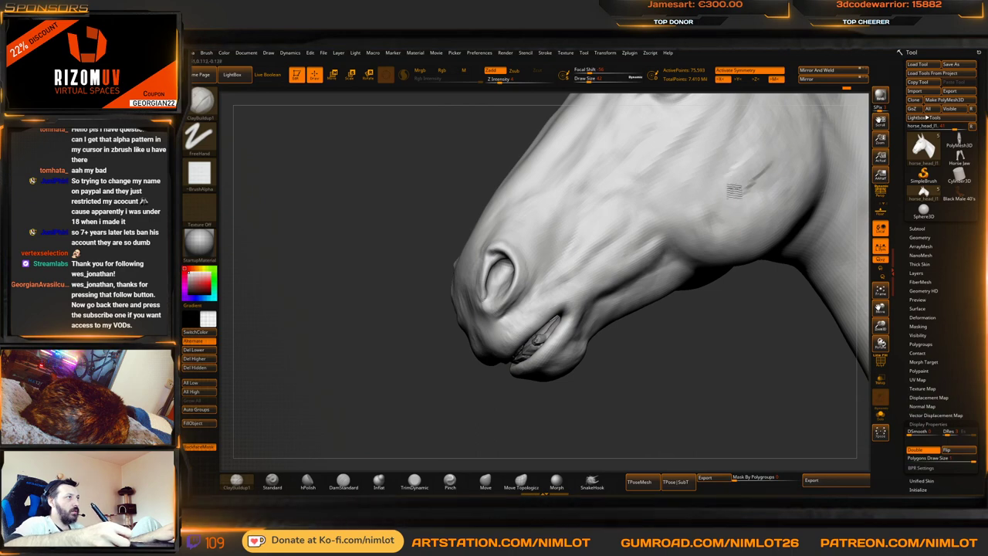
{"action": "left_click_drag", "start_coordinate": [435, 397], "coordinate": [543, 331]}
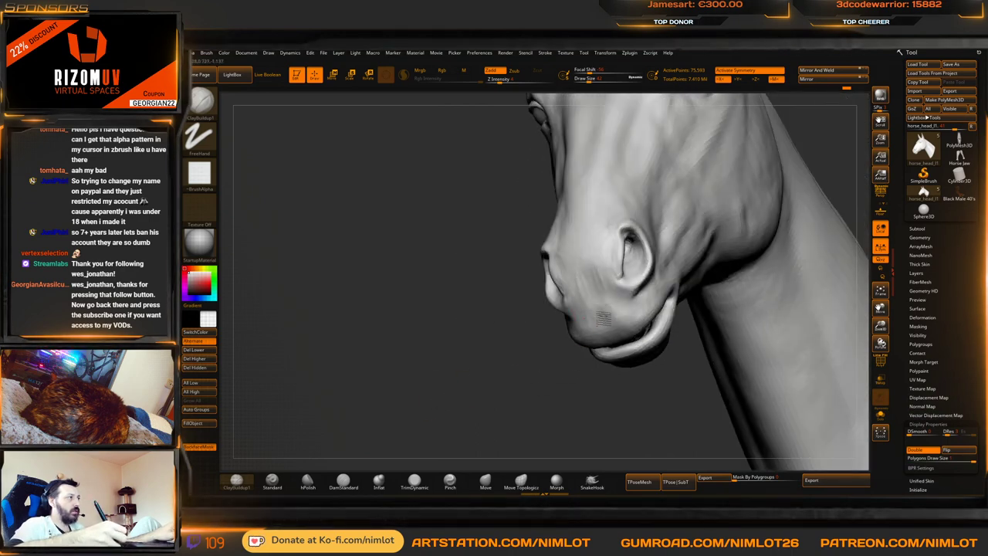
{"action": "key", "text": "shift"}
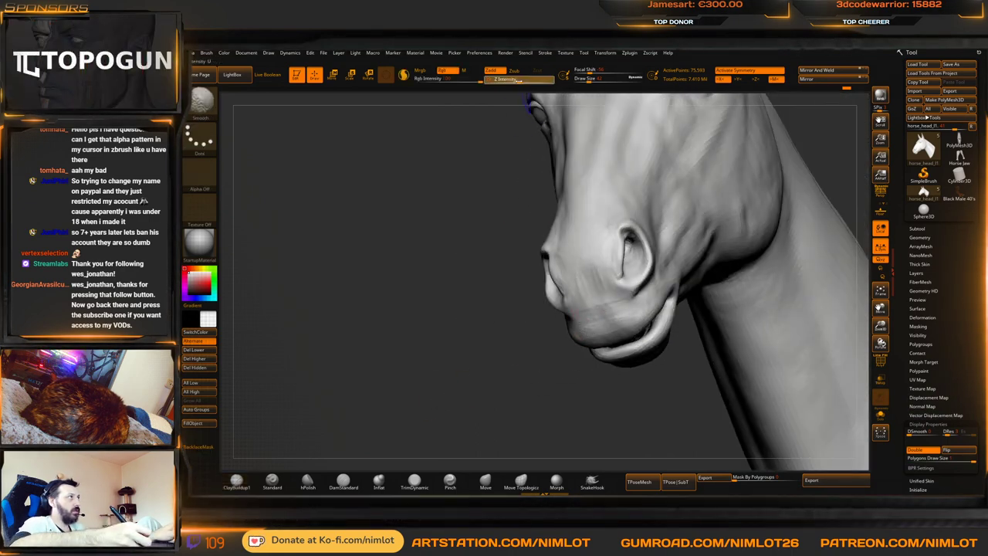
{"action": "mouse_move", "coordinate": [447, 276]}
{"action": "left_mouse_down", "text": "alt"}
{"action": "mouse_move", "coordinate": [399, 265]}
{"action": "mouse_move", "coordinate": [422, 339]}
{"action": "left_mouse_up", "text": "alt"}
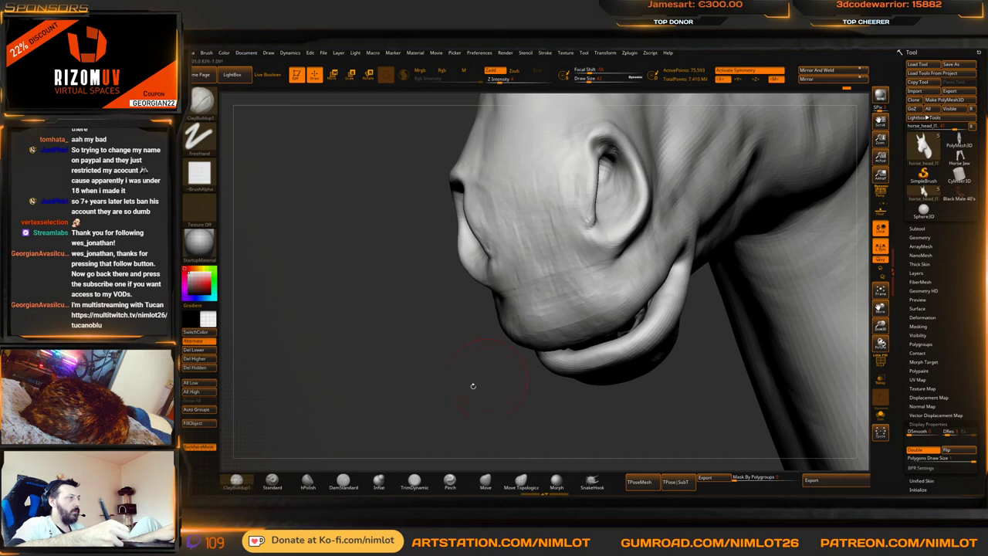
Refine the mouth corner and the side of the lower lip with ClayBuildup strokes
{"action": "mouse_move", "coordinate": [441, 391]}
{"action": "left_mouse_down"}
{"action": "mouse_move", "coordinate": [426, 405]}
{"action": "mouse_move", "coordinate": [440, 388]}
{"action": "mouse_move", "coordinate": [456, 417]}
{"action": "mouse_move", "coordinate": [498, 405]}
{"action": "left_mouse_up"}
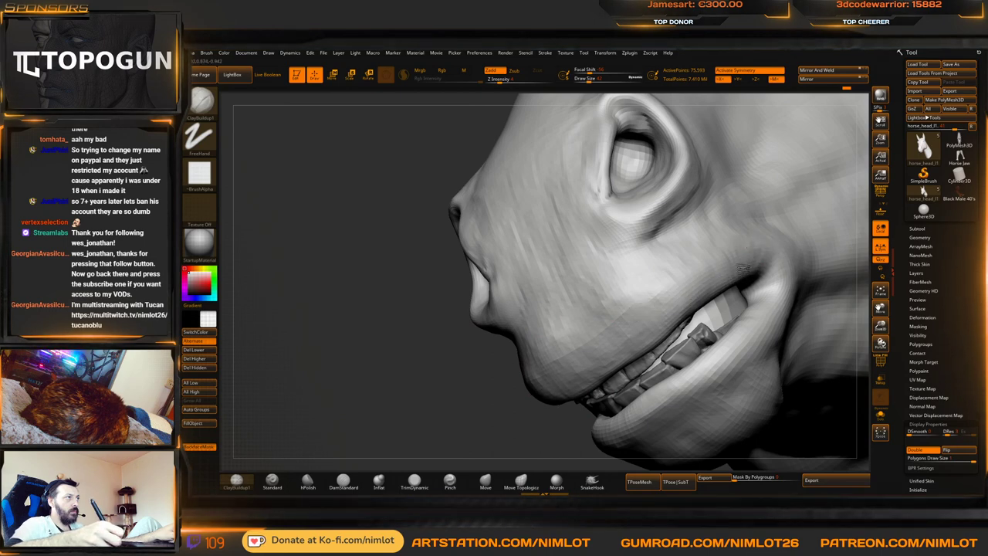
{"action": "mouse_move", "coordinate": [561, 464]}
{"action": "left_mouse_down", "text": "alt"}
{"action": "mouse_move", "coordinate": [518, 405]}
{"action": "mouse_move", "coordinate": [540, 448]}
{"action": "mouse_move", "coordinate": [550, 446]}
{"action": "left_mouse_up", "text": "alt"}
{"action": "left_click_drag", "start_coordinate": [706, 306], "coordinate": [684, 326]}
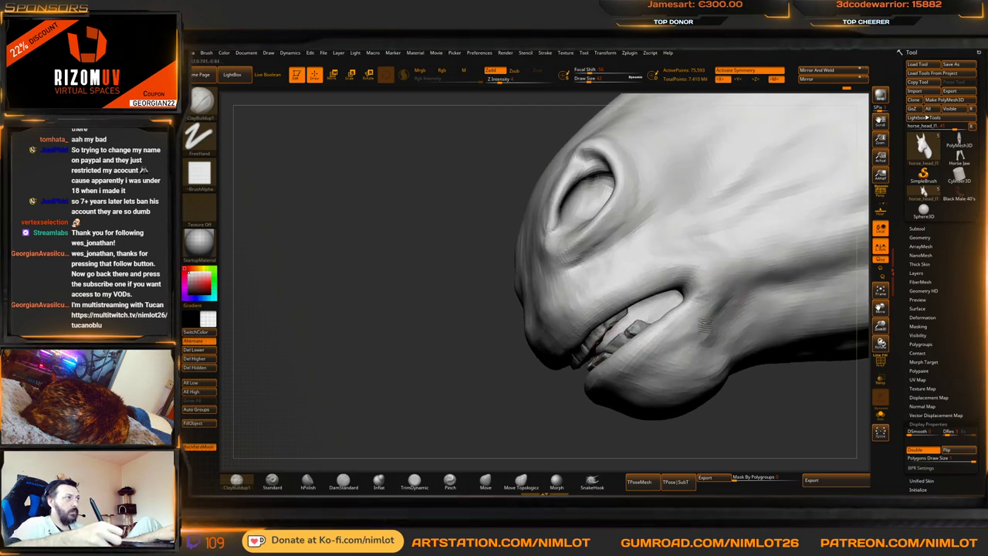
{"action": "left_click_drag", "start_coordinate": [643, 446], "coordinate": [612, 448]}
{"action": "left_click_drag", "start_coordinate": [721, 422], "coordinate": [678, 343], "text": "alt"}
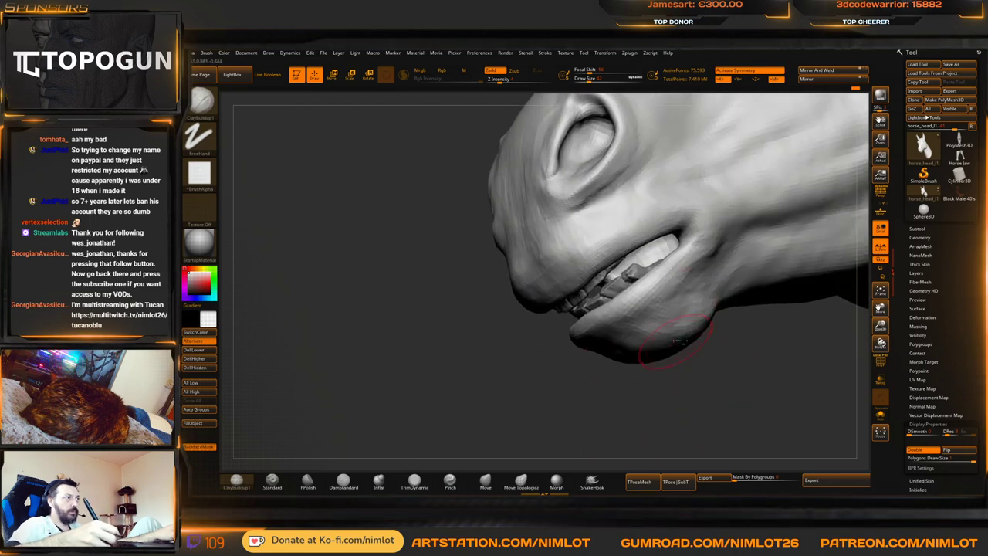
Build up and smooth the chin and the underside of the lower lip with ClayBuildup
{"action": "left_click_drag", "start_coordinate": [634, 407], "coordinate": [638, 363]}
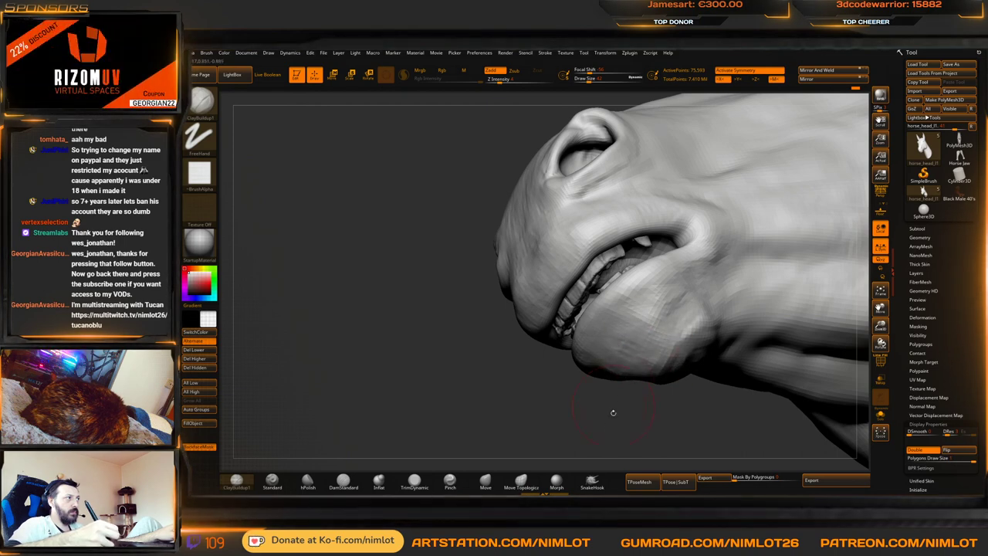
{"action": "left_click_drag", "start_coordinate": [613, 413], "coordinate": [648, 338]}
{"action": "mouse_move", "coordinate": [647, 377]}
{"action": "left_mouse_down"}
{"action": "mouse_move", "coordinate": [633, 352]}
{"action": "mouse_move", "coordinate": [683, 347]}
{"action": "left_mouse_up"}
{"action": "key", "text": "shift"}
{"action": "mouse_move", "coordinate": [702, 377]}
{"action": "left_mouse_down"}
{"action": "mouse_move", "coordinate": [655, 426]}
{"action": "mouse_move", "coordinate": [653, 417]}
{"action": "mouse_move", "coordinate": [671, 395]}
{"action": "mouse_move", "coordinate": [681, 445]}
{"action": "mouse_move", "coordinate": [637, 384]}
{"action": "left_mouse_up"}
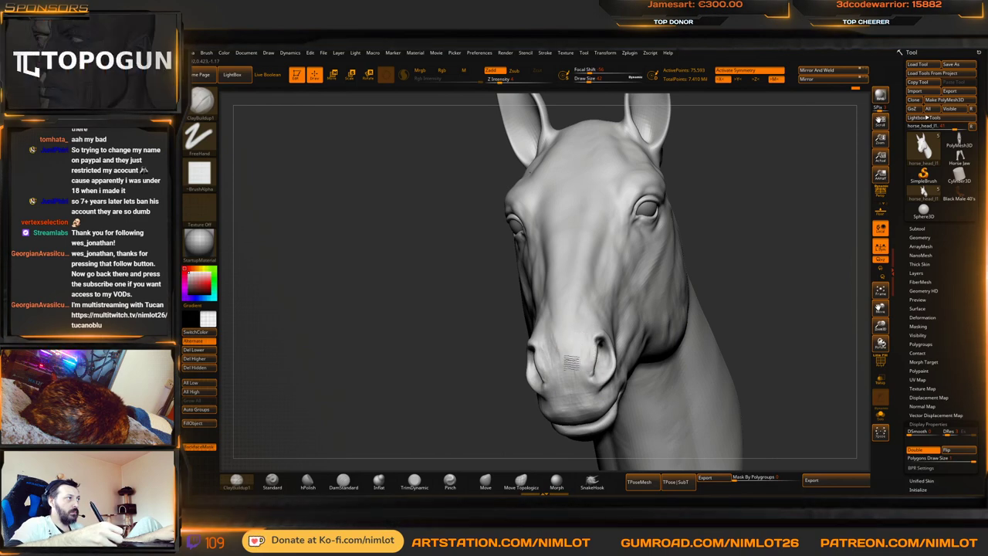
Lower the mesh one subdivision level and shape the cheek and lower jaw edge behind the mouth with the Standard brush
{"action": "mouse_move", "coordinate": [558, 396]}
{"action": "left_mouse_down"}
{"action": "mouse_move", "coordinate": [494, 399]}
{"action": "mouse_move", "coordinate": [509, 393]}
{"action": "mouse_move", "coordinate": [505, 372]}
{"action": "mouse_move", "coordinate": [532, 398]}
{"action": "left_mouse_up"}
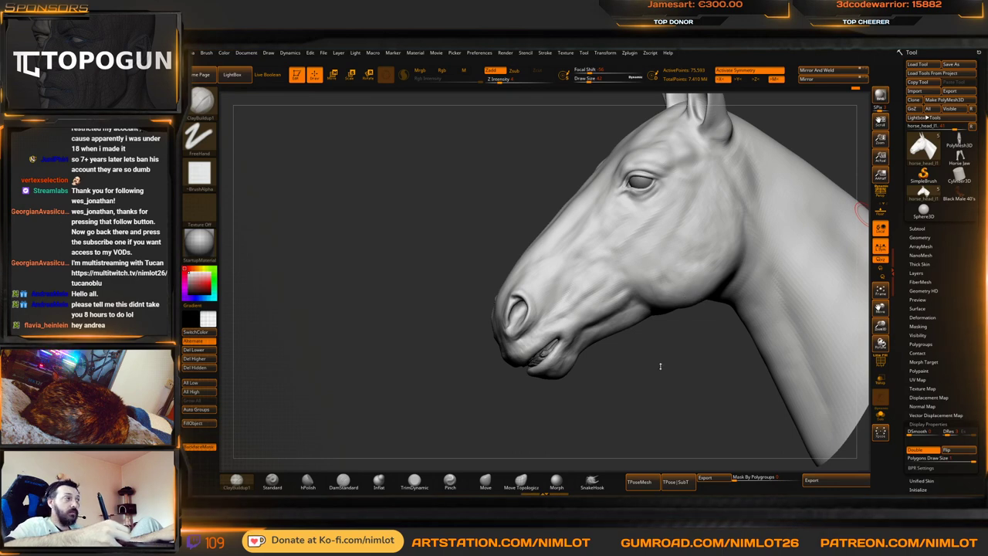
{"action": "left_click_drag", "start_coordinate": [660, 366], "coordinate": [627, 386]}
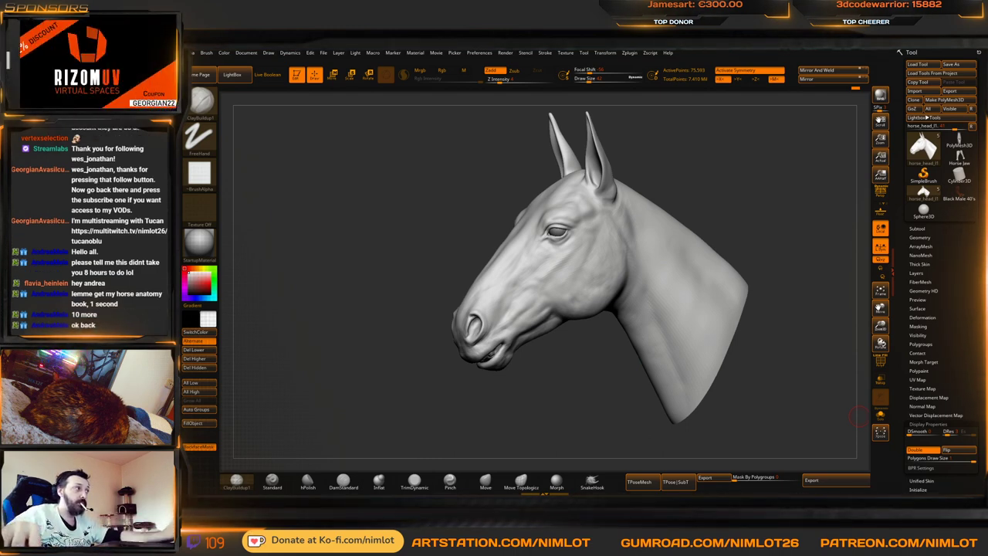
{"action": "left_click_drag", "start_coordinate": [525, 402], "coordinate": [579, 406]}
{"action": "key", "text": "shift+d"}
{"action": "key", "text": "shift+d"}
{"action": "key", "text": "d"}
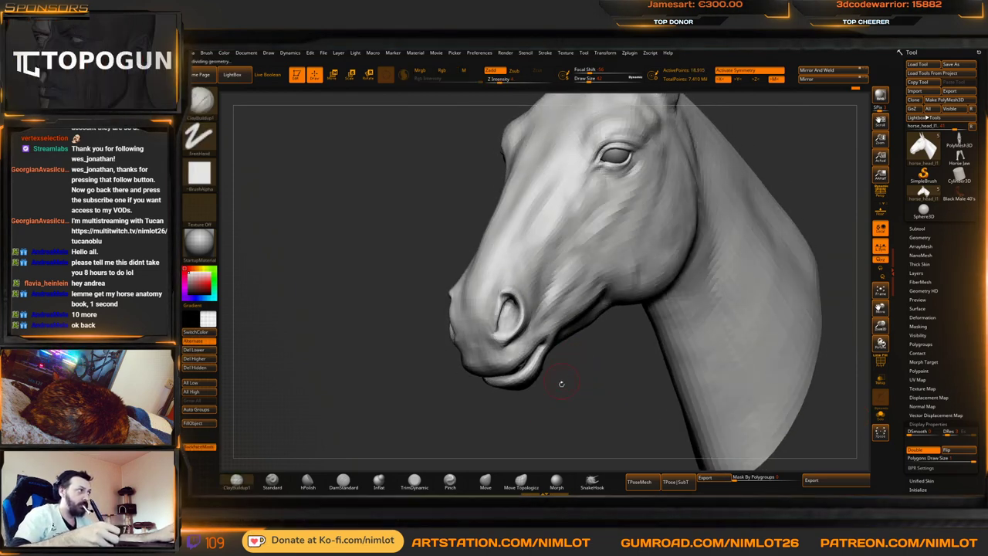
{"action": "left_click_drag", "start_coordinate": [539, 430], "coordinate": [519, 457], "text": "alt"}
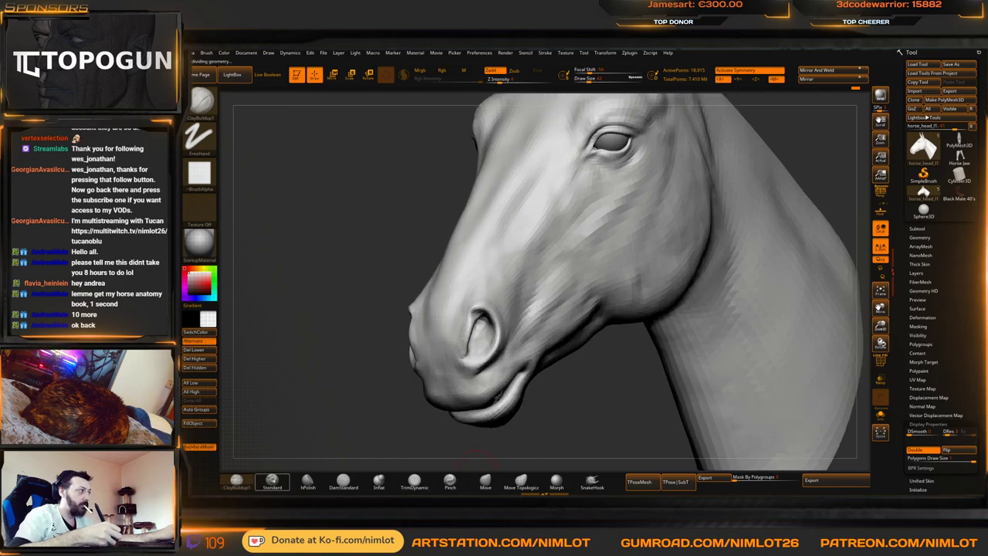
{"action": "left_click", "coordinate": [271, 482]}
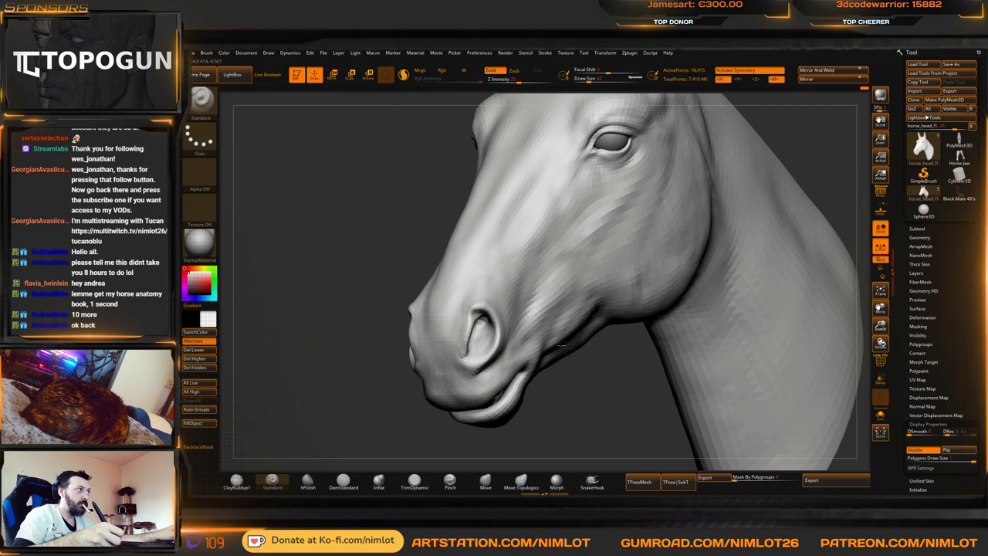
{"action": "left_click_drag", "start_coordinate": [600, 359], "coordinate": [583, 314]}
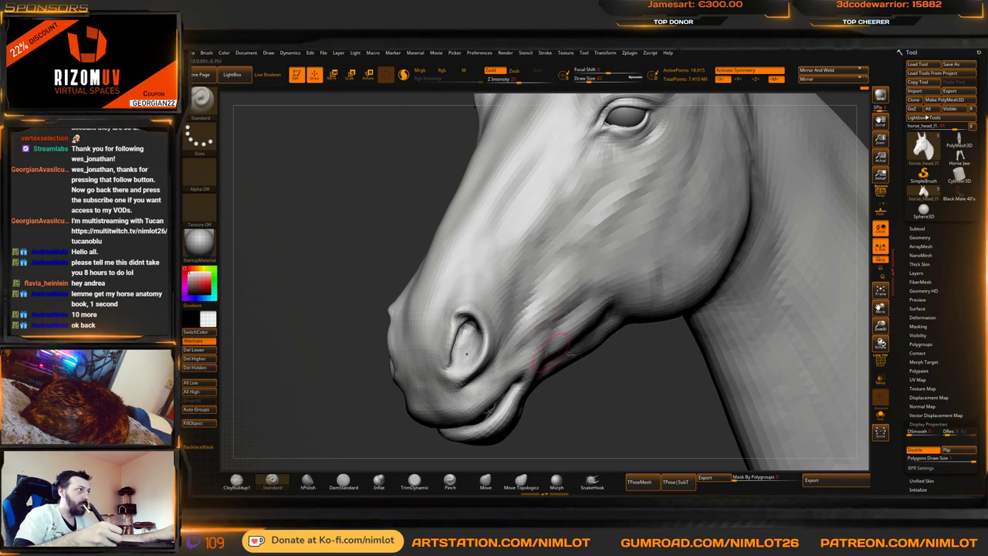
Raise the mesh two subdivision levels, and build up and smooth the area between nostril and cheek with ClayBuildup
{"action": "key", "text": "ctrl+d"}
{"action": "key", "text": "ctrl+d"}
{"action": "mouse_move", "coordinate": [629, 394]}
{"action": "left_mouse_down"}
{"action": "mouse_move", "coordinate": [638, 404]}
{"action": "mouse_move", "coordinate": [623, 377]}
{"action": "mouse_move", "coordinate": [611, 386]}
{"action": "mouse_move", "coordinate": [635, 368]}
{"action": "mouse_move", "coordinate": [610, 406]}
{"action": "mouse_move", "coordinate": [631, 393]}
{"action": "mouse_move", "coordinate": [622, 411]}
{"action": "left_mouse_up"}
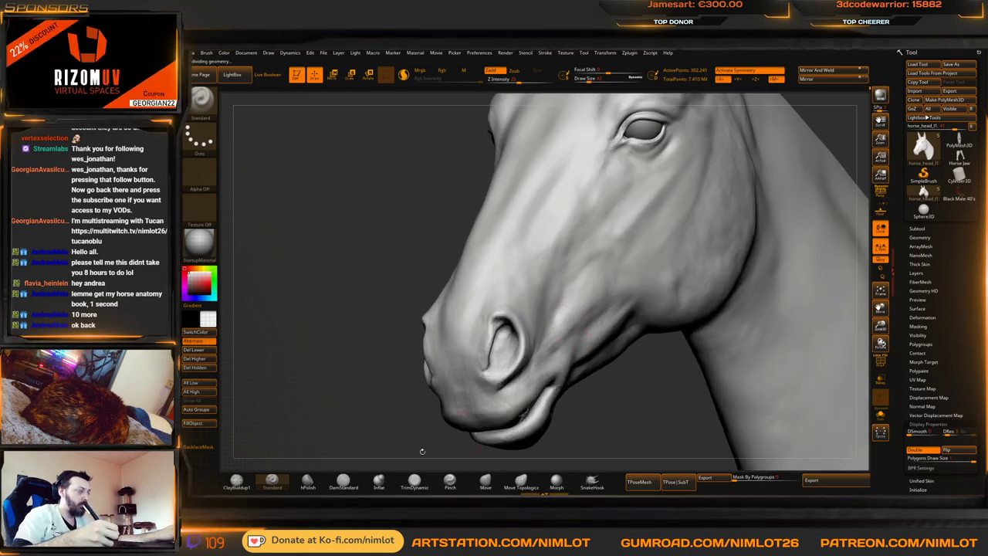
{"action": "left_click", "coordinate": [237, 481]}
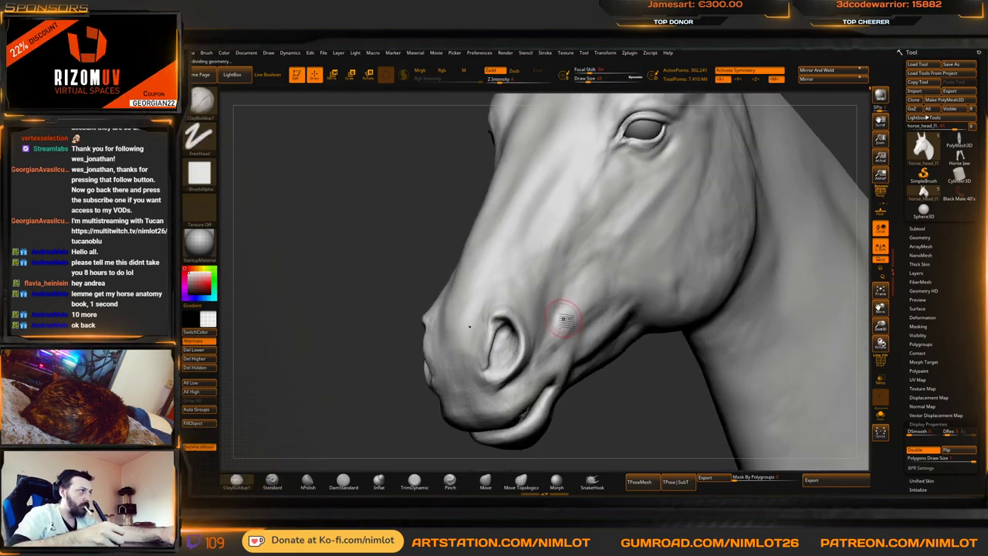
{"action": "right_click_drag", "start_coordinate": [561, 312], "coordinate": [559, 329]}
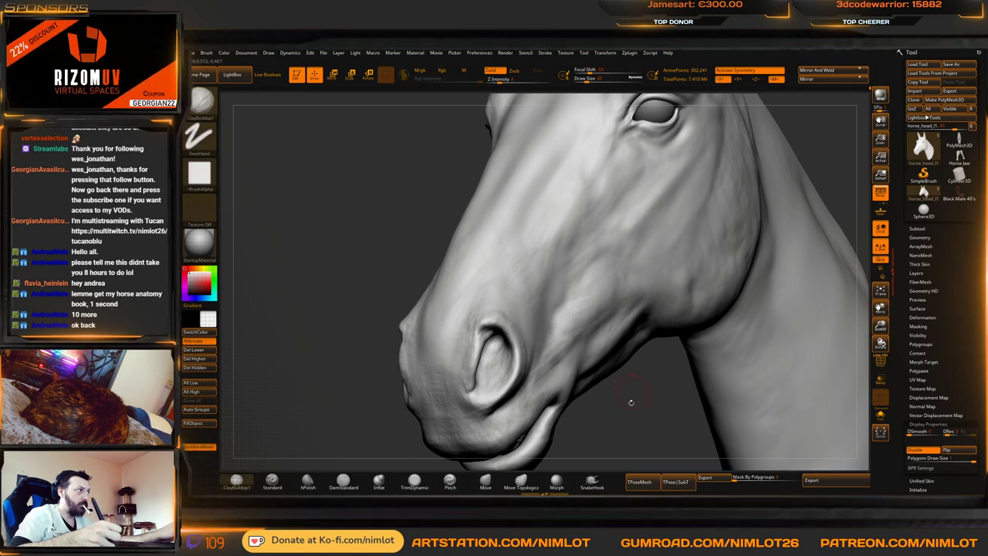
{"action": "right_click_drag", "start_coordinate": [628, 401], "coordinate": [570, 286]}
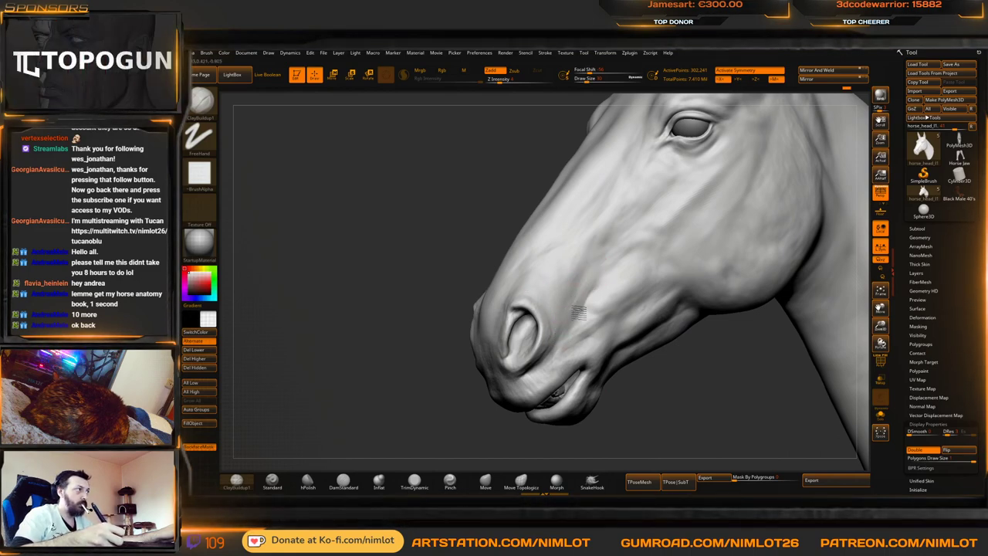
{"action": "key", "text": "shift"}
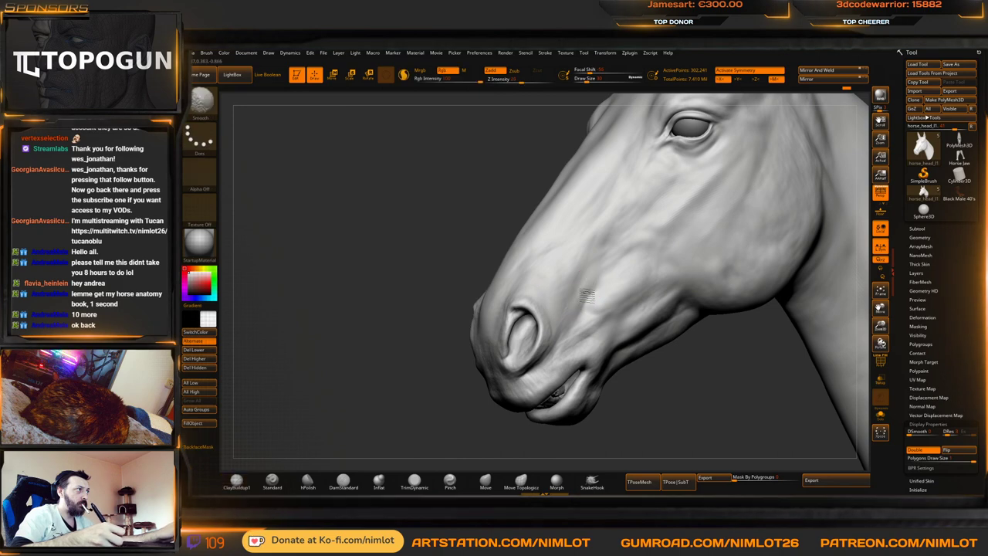
Add muscle and fold detail behind the nostril and above the mouth corner with ClayBuildup
{"action": "mouse_move", "coordinate": [684, 375]}
{"action": "left_mouse_down", "text": "alt"}
{"action": "mouse_move", "coordinate": [673, 359]}
{"action": "mouse_move", "coordinate": [631, 373]}
{"action": "mouse_move", "coordinate": [640, 387]}
{"action": "left_mouse_up", "text": "alt"}
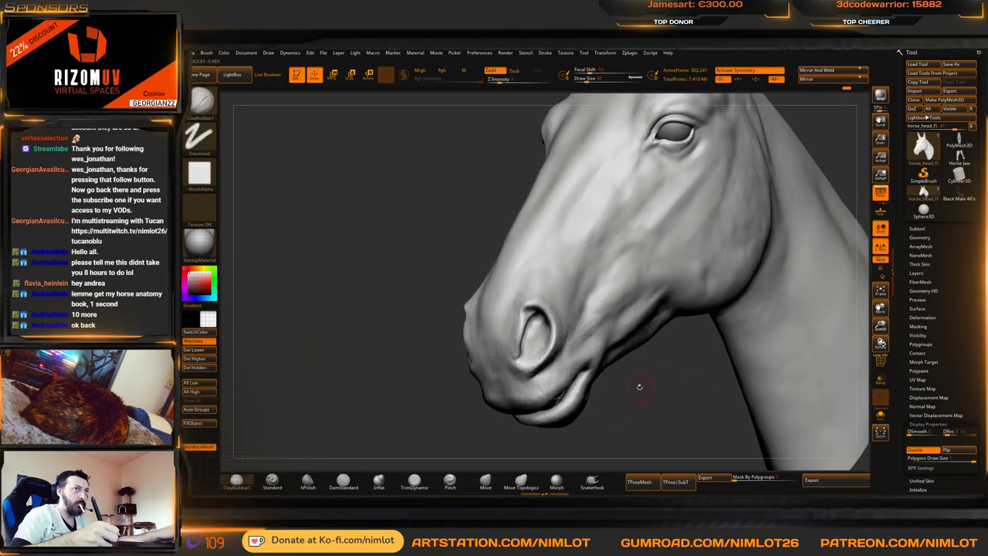
{"action": "right_click_drag", "start_coordinate": [639, 387], "coordinate": [590, 330]}
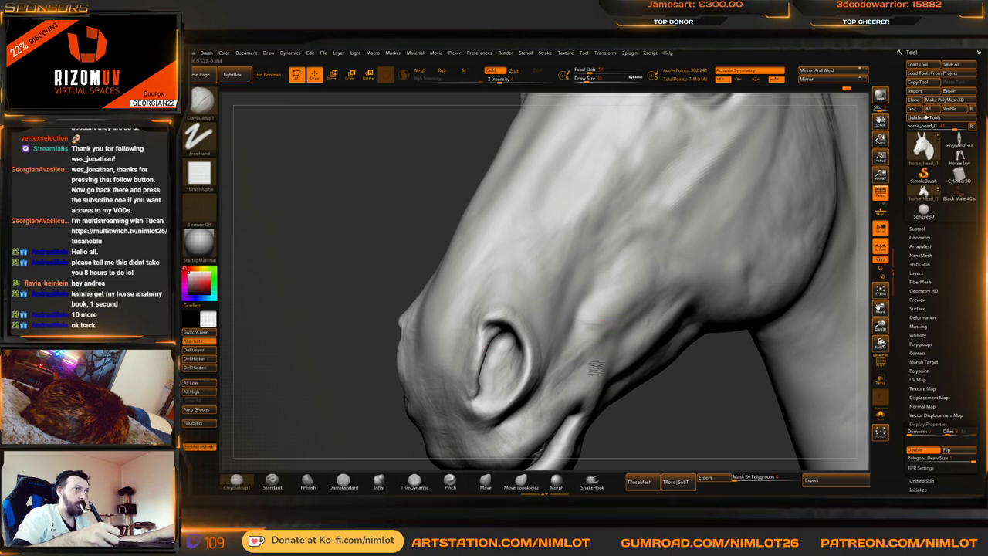
{"action": "mouse_move", "coordinate": [596, 368]}
{"action": "left_mouse_down"}
{"action": "mouse_move", "coordinate": [609, 338]}
{"action": "mouse_move", "coordinate": [607, 378]}
{"action": "left_mouse_up"}
{"action": "mouse_move", "coordinate": [609, 391]}
{"action": "right_mouse_down"}
{"action": "mouse_move", "coordinate": [622, 363]}
{"action": "mouse_move", "coordinate": [615, 352]}
{"action": "right_mouse_up"}
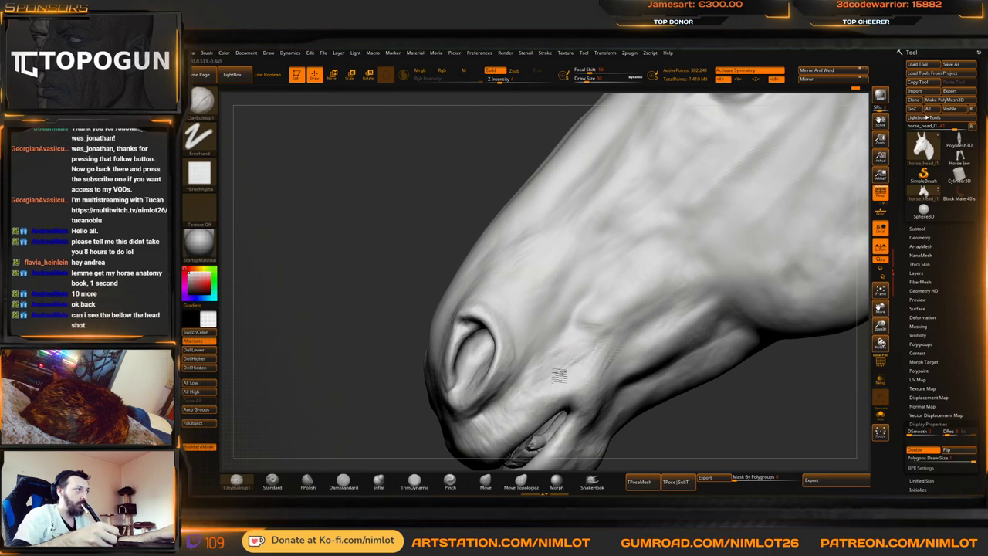
{"action": "left_click_drag", "start_coordinate": [368, 398], "coordinate": [400, 375]}
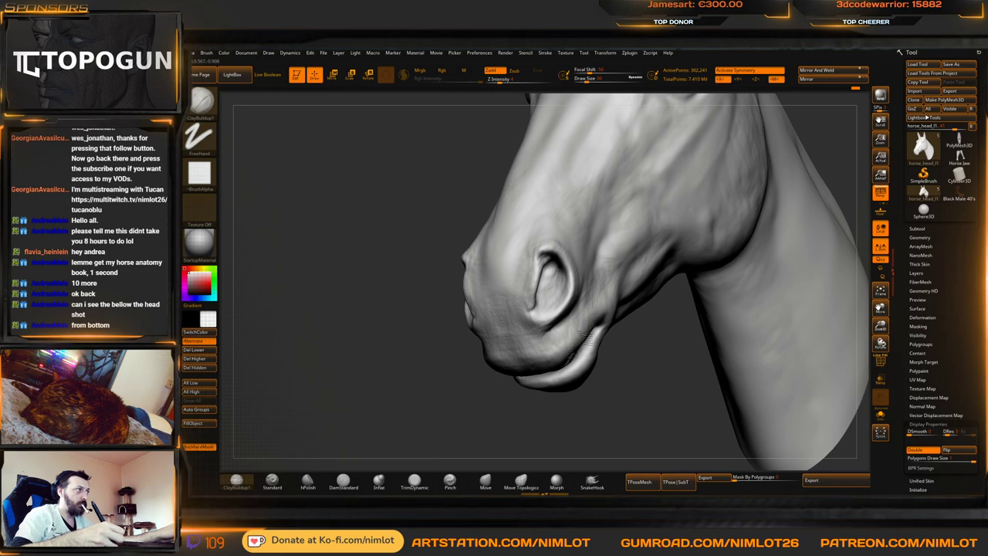
{"action": "mouse_move", "coordinate": [648, 370]}
{"action": "left_mouse_down"}
{"action": "mouse_move", "coordinate": [664, 379]}
{"action": "mouse_move", "coordinate": [643, 349]}
{"action": "left_mouse_up"}
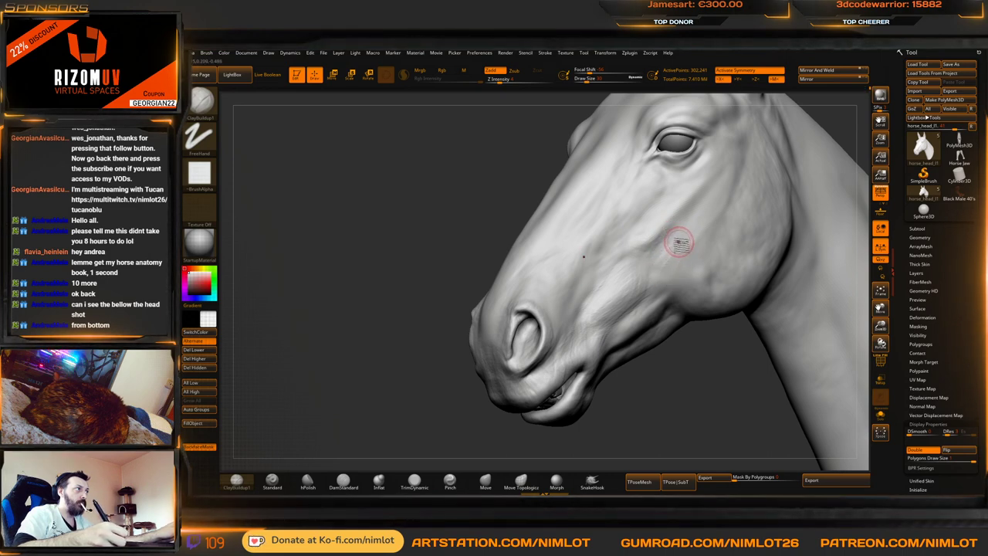
Examine the underside of the jaw and chin, and the whole head in three-quarter view
{"action": "left_click_drag", "start_coordinate": [692, 393], "coordinate": [672, 339]}
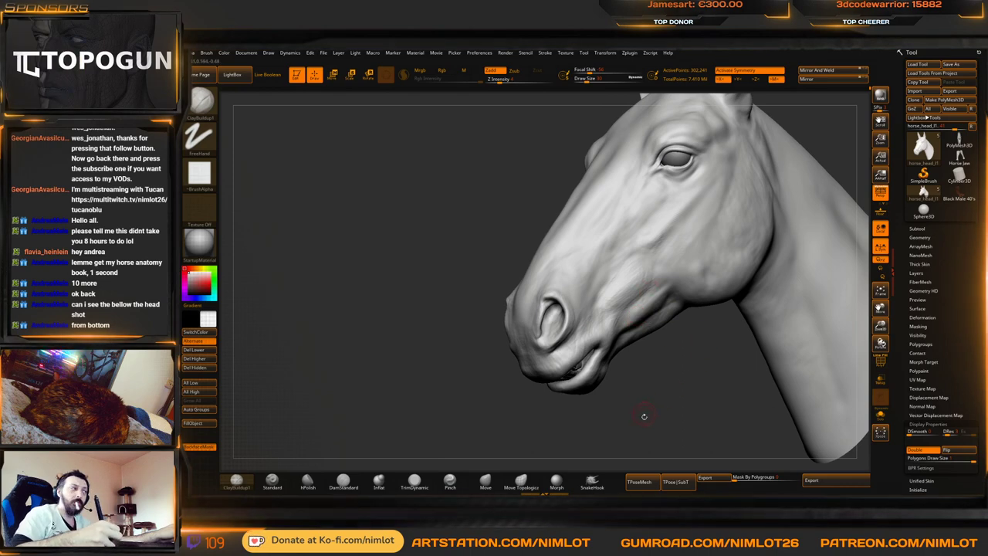
{"action": "left_click_drag", "start_coordinate": [643, 416], "coordinate": [673, 400]}
{"action": "left_click_drag", "start_coordinate": [578, 426], "coordinate": [645, 330]}
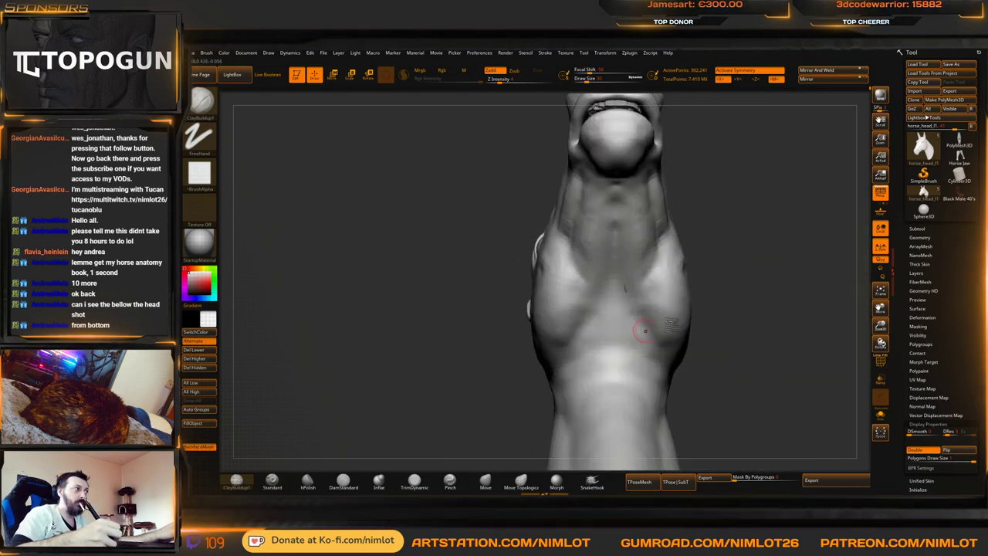
{"action": "mouse_move", "coordinate": [769, 313]}
{"action": "left_mouse_down"}
{"action": "mouse_move", "coordinate": [759, 295]}
{"action": "mouse_move", "coordinate": [750, 335]}
{"action": "mouse_move", "coordinate": [753, 313]}
{"action": "mouse_move", "coordinate": [764, 317]}
{"action": "left_mouse_up"}
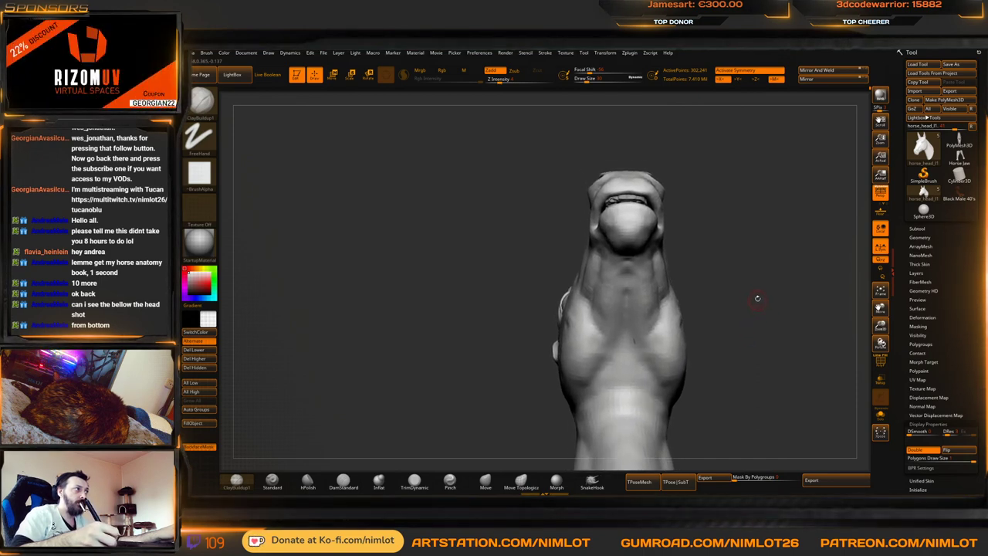
{"action": "mouse_move", "coordinate": [759, 307]}
{"action": "left_mouse_down"}
{"action": "mouse_move", "coordinate": [775, 337]}
{"action": "mouse_move", "coordinate": [705, 379]}
{"action": "mouse_move", "coordinate": [672, 374]}
{"action": "mouse_move", "coordinate": [687, 412]}
{"action": "mouse_move", "coordinate": [715, 405]}
{"action": "mouse_move", "coordinate": [681, 408]}
{"action": "left_mouse_up"}
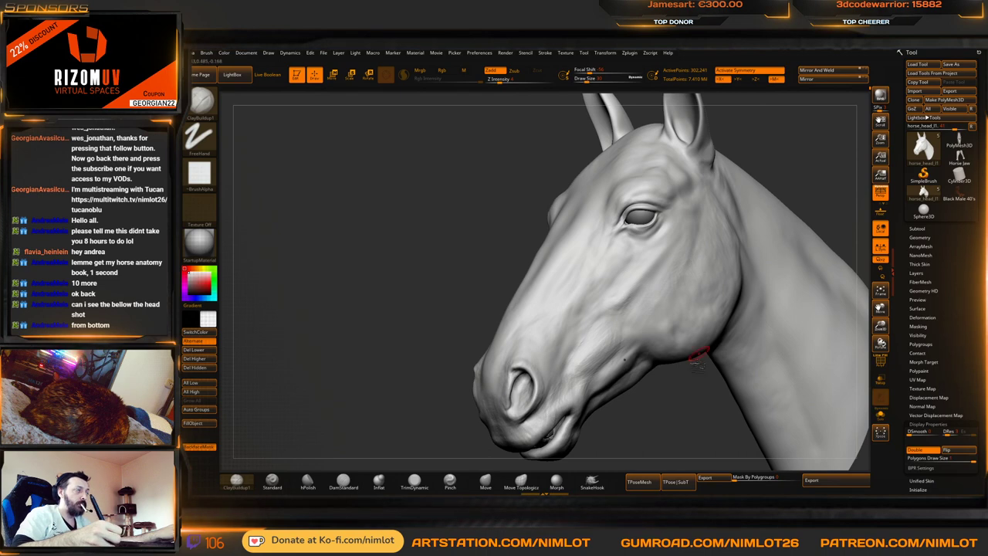
{"action": "right_click_drag", "start_coordinate": [698, 355], "coordinate": [644, 343], "text": "ctrl"}
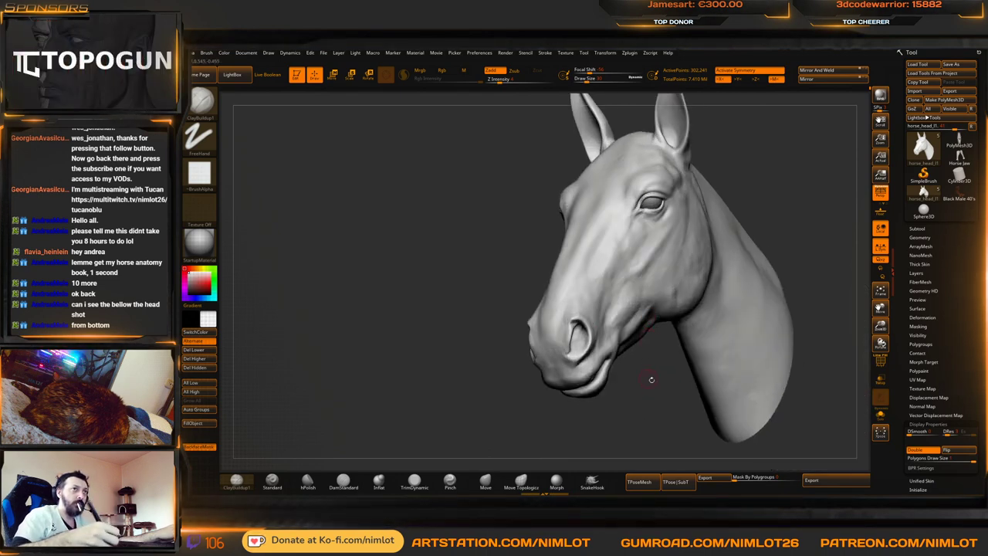
{"action": "mouse_move", "coordinate": [651, 379]}
{"action": "right_mouse_down"}
{"action": "mouse_move", "coordinate": [639, 382]}
{"action": "mouse_move", "coordinate": [679, 412]}
{"action": "right_mouse_up"}
{"action": "right_click_drag", "start_coordinate": [679, 413], "coordinate": [666, 403], "text": "ctrl"}
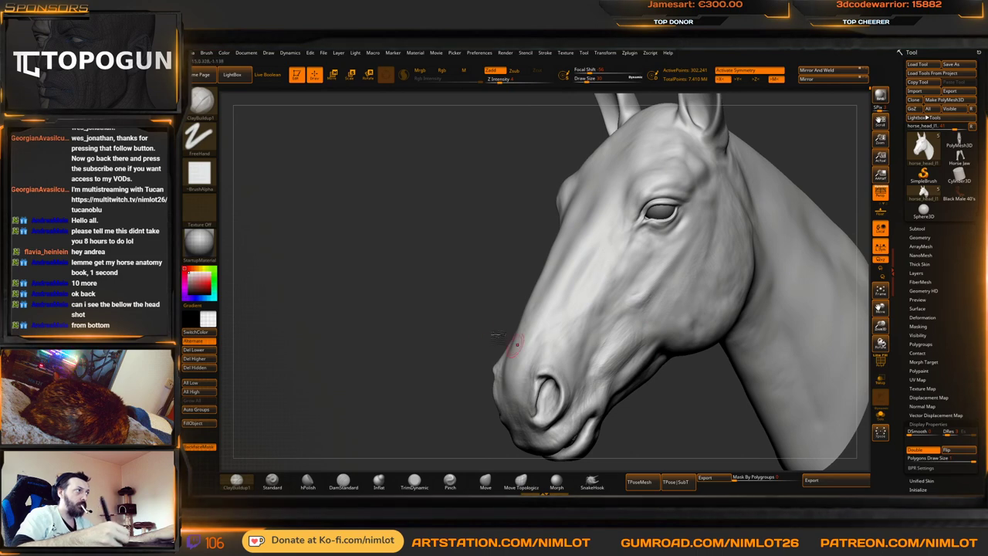
Lower the mesh one subdivision level, and build up and smooth the chin and its underside with ClayBuildup
{"action": "left_click_drag", "start_coordinate": [515, 342], "coordinate": [591, 250]}
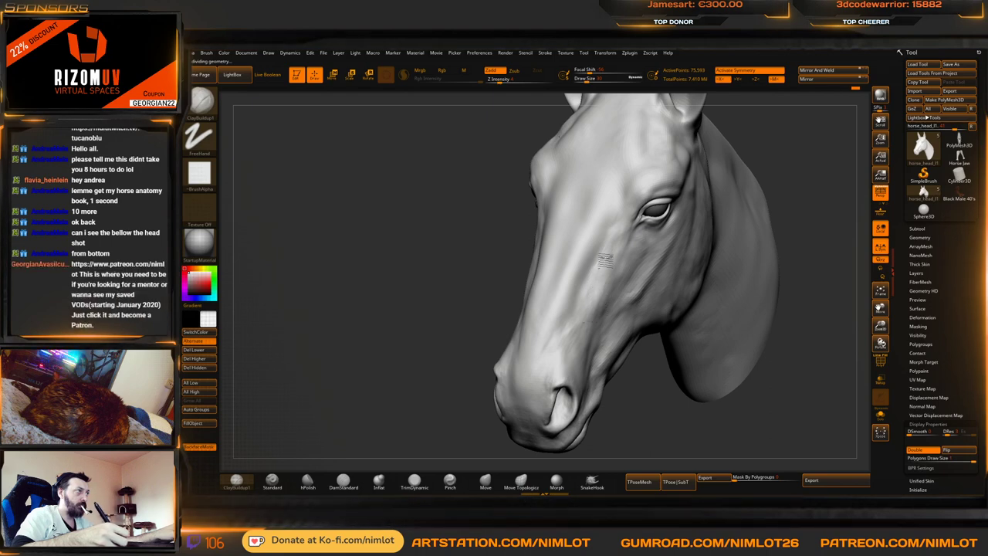
{"action": "left_click_drag", "start_coordinate": [479, 339], "coordinate": [520, 315]}
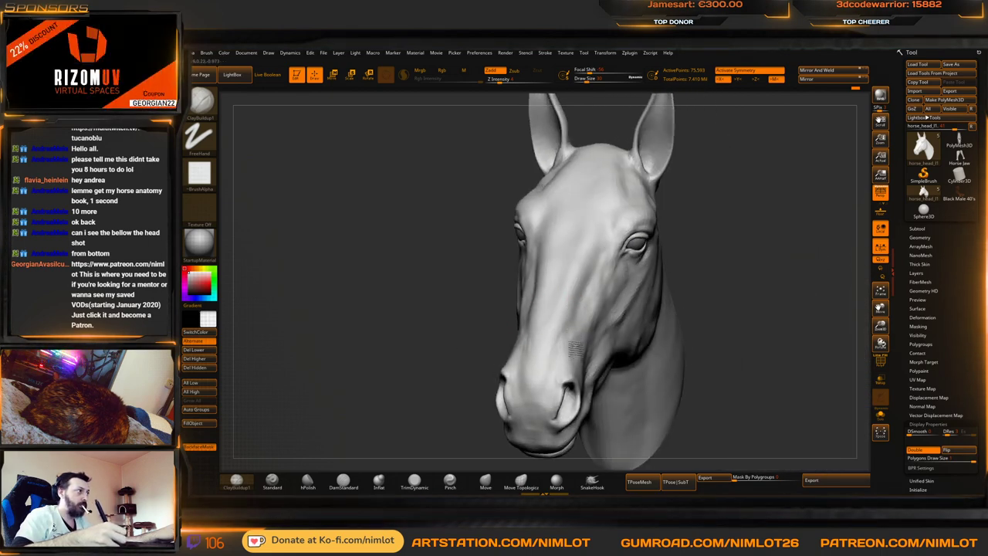
{"action": "left_click_drag", "start_coordinate": [752, 313], "coordinate": [680, 335]}
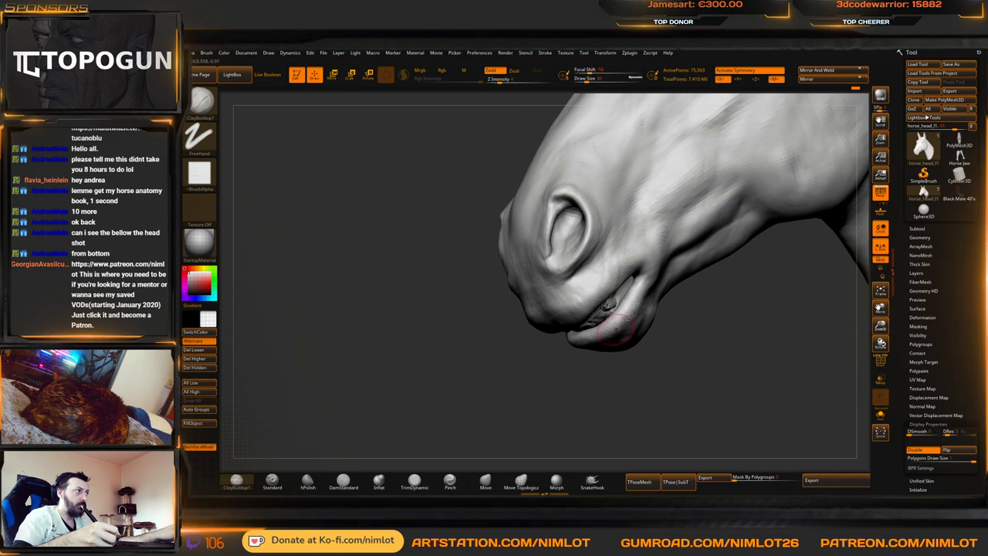
{"action": "left_click_drag", "start_coordinate": [650, 368], "coordinate": [653, 335]}
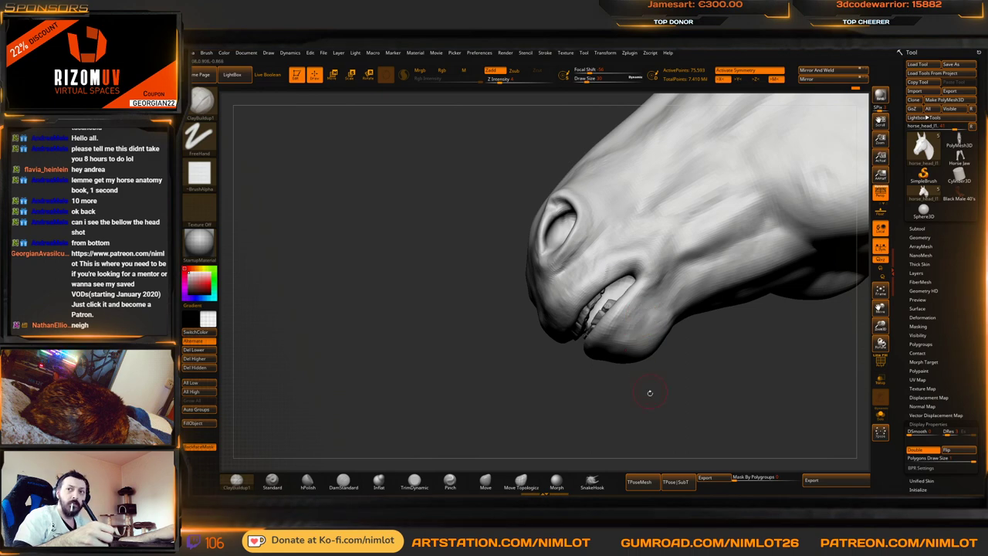
{"action": "left_click_drag", "start_coordinate": [650, 393], "coordinate": [656, 236]}
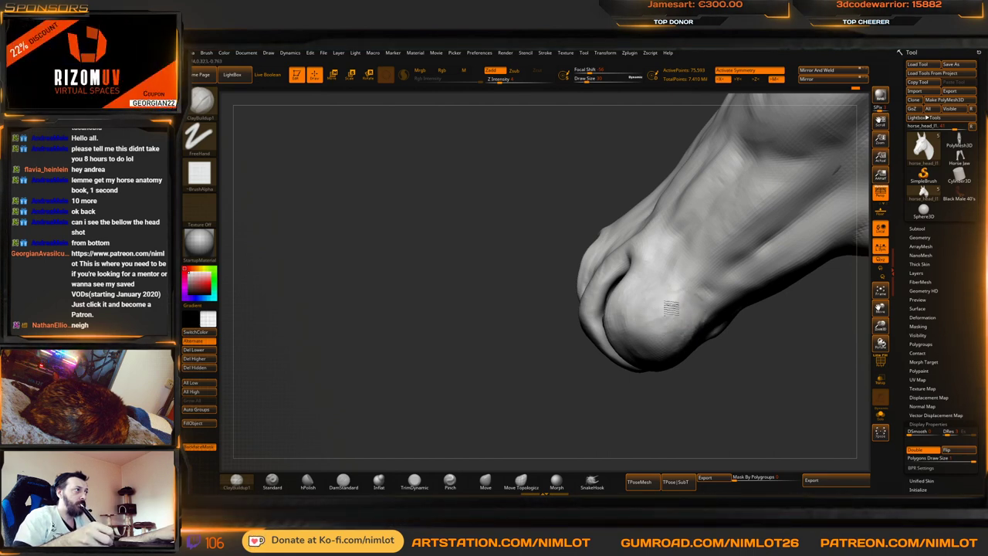
{"action": "left_click_drag", "start_coordinate": [661, 396], "coordinate": [688, 392]}
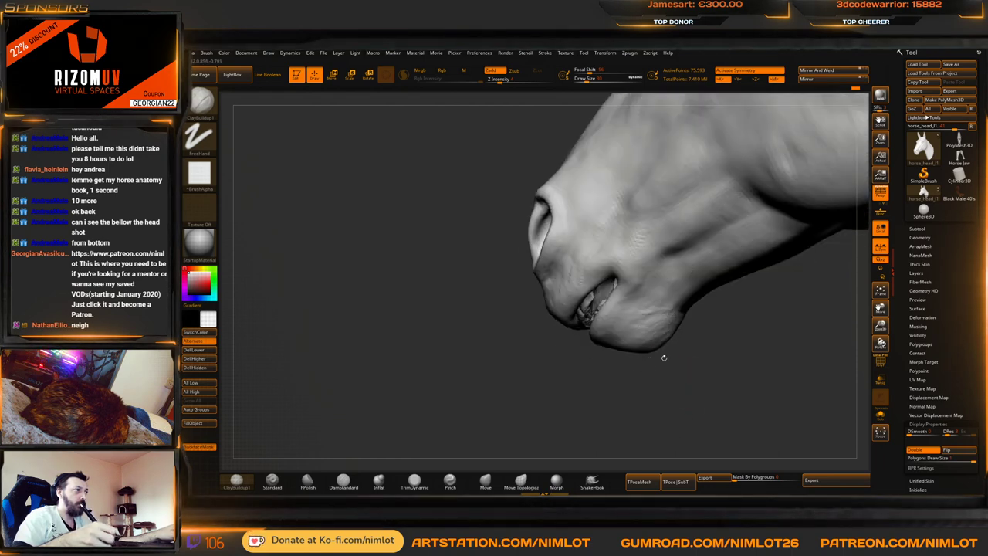
{"action": "left_click_drag", "start_coordinate": [664, 357], "coordinate": [803, 247]}
{"action": "left_click_drag", "start_coordinate": [741, 265], "coordinate": [705, 305]}
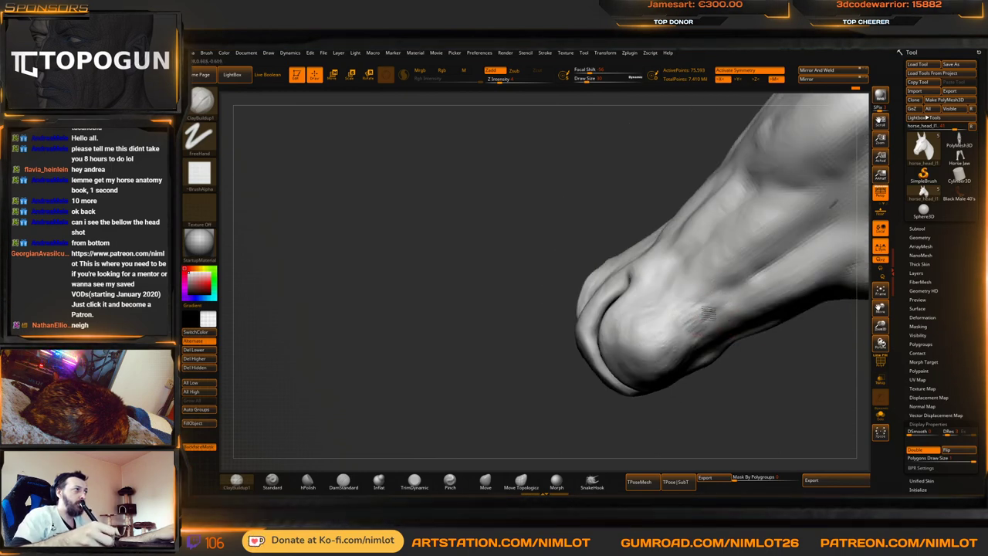
{"action": "key", "text": "shift"}
{"action": "right_click_drag", "start_coordinate": [707, 307], "coordinate": [653, 356], "text": "alt"}
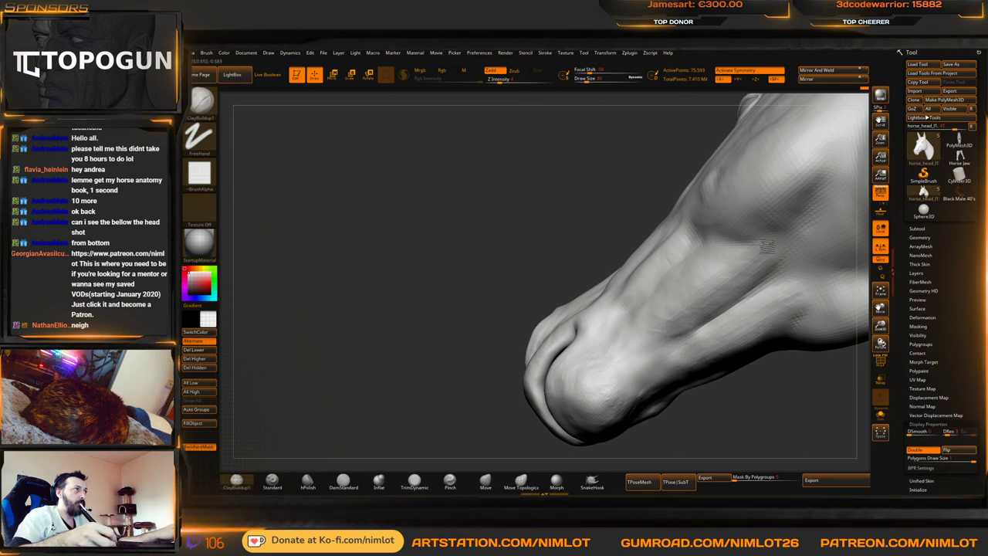
Build up the muscle forms along the lower jaw between the mouth corner and the cheek with ClayBuildup
{"action": "left_click_drag", "start_coordinate": [731, 407], "coordinate": [683, 276]}
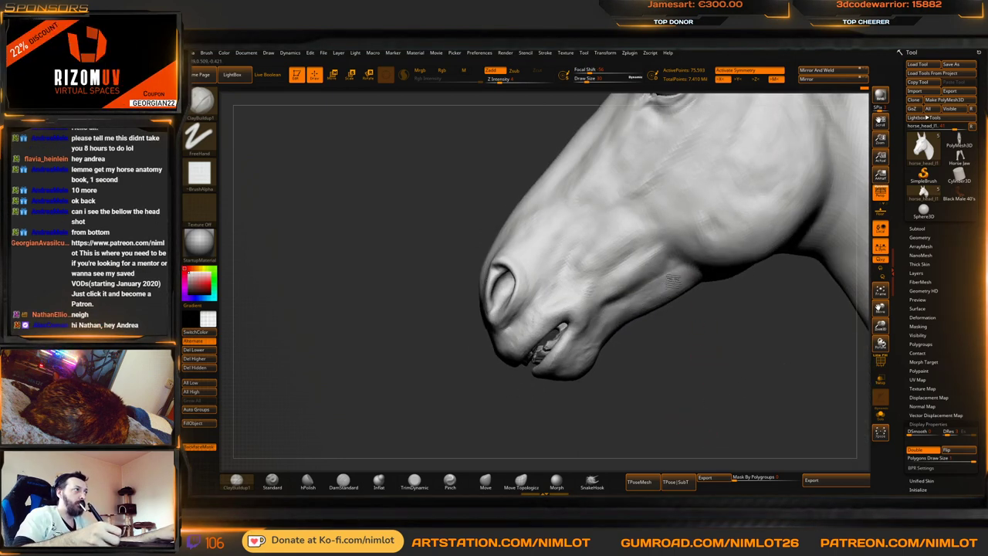
{"action": "left_click_drag", "start_coordinate": [719, 352], "coordinate": [713, 319]}
{"action": "left_click_drag", "start_coordinate": [685, 267], "coordinate": [690, 276]}
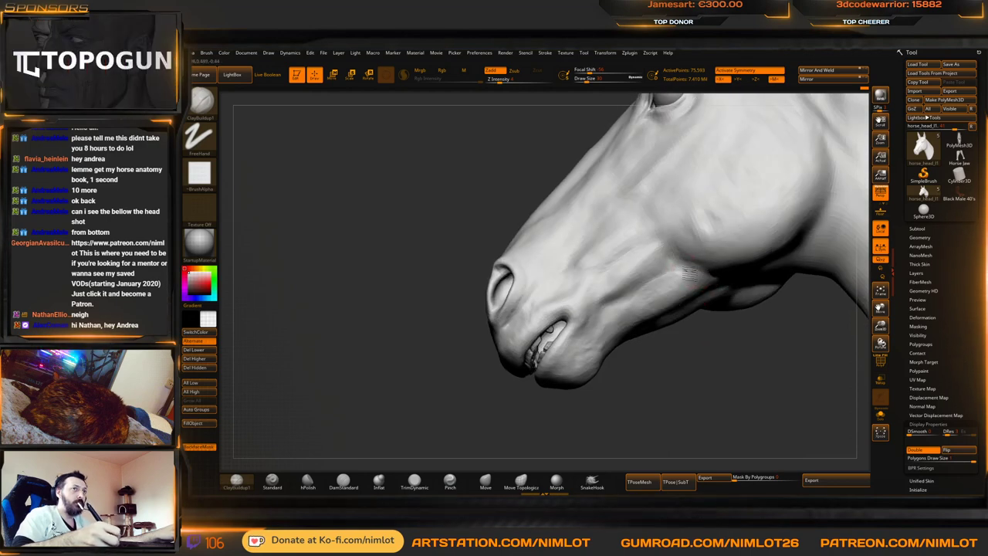
{"action": "left_click_drag", "start_coordinate": [700, 353], "coordinate": [686, 286]}
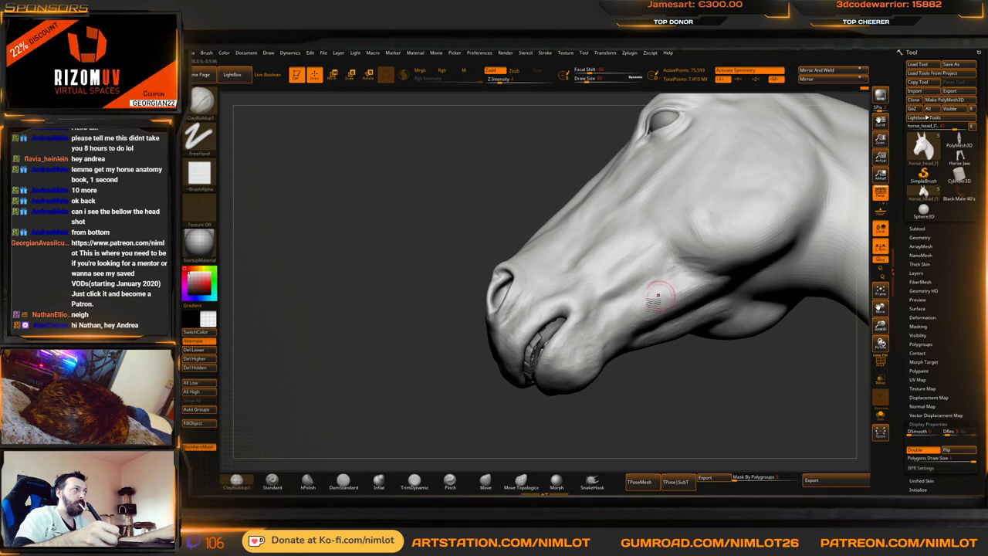
{"action": "left_click_drag", "start_coordinate": [700, 392], "coordinate": [668, 268]}
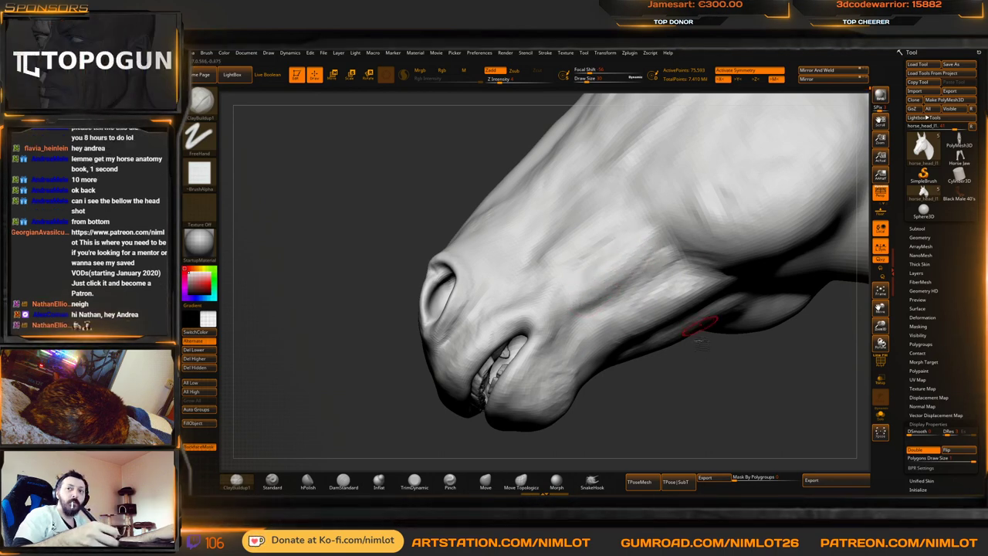
Smooth the lower jaw edge behind the mouth and touch up its transition into the cheek
{"action": "mouse_move", "coordinate": [760, 352]}
{"action": "left_mouse_down"}
{"action": "mouse_move", "coordinate": [841, 397]}
{"action": "mouse_move", "coordinate": [701, 371]}
{"action": "mouse_move", "coordinate": [703, 388]}
{"action": "mouse_move", "coordinate": [699, 350]}
{"action": "mouse_move", "coordinate": [664, 359]}
{"action": "mouse_move", "coordinate": [657, 372]}
{"action": "left_mouse_up"}
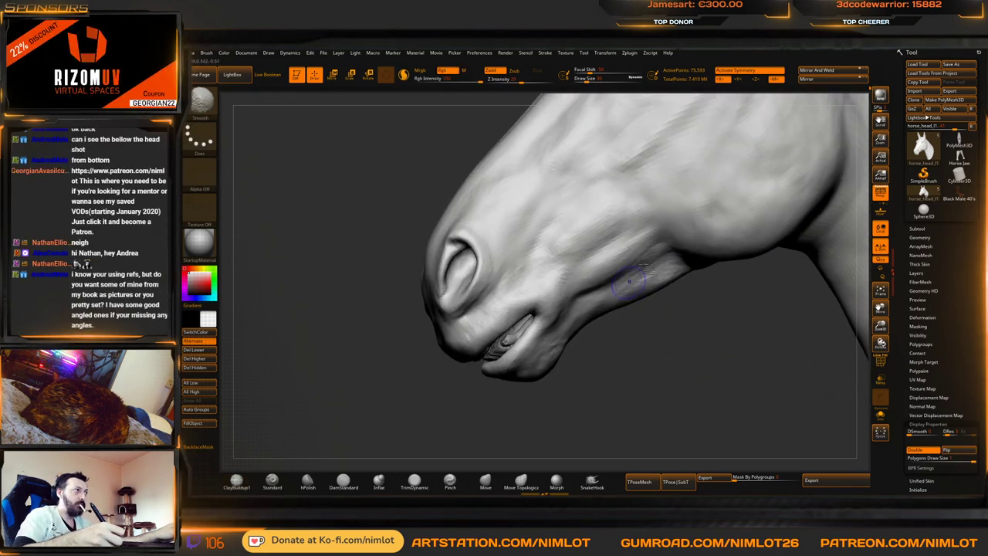
{"action": "left_click_drag", "start_coordinate": [629, 282], "coordinate": [616, 291], "text": "shift"}
{"action": "left_click_drag", "start_coordinate": [665, 241], "coordinate": [658, 245]}
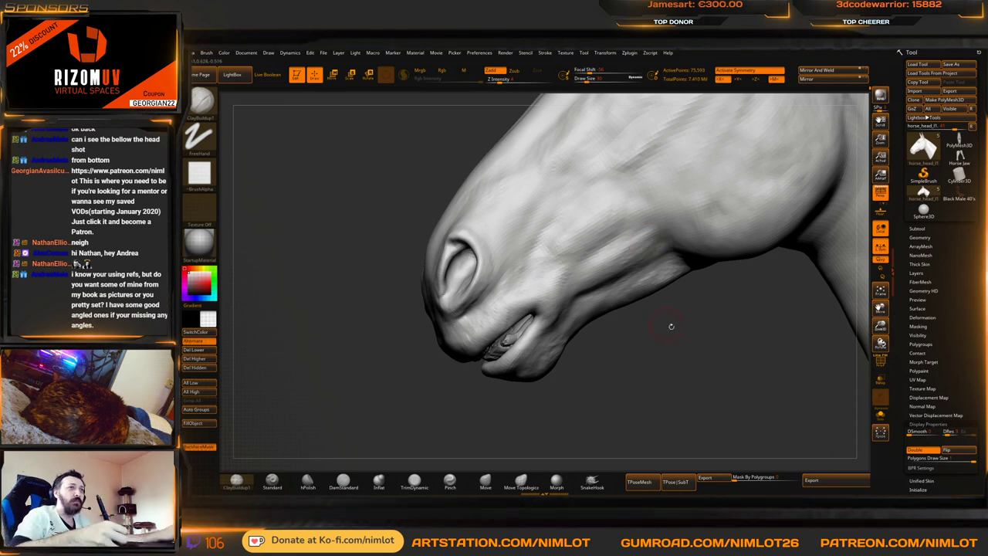
{"action": "mouse_move", "coordinate": [664, 381]}
{"action": "left_mouse_down"}
{"action": "mouse_move", "coordinate": [683, 370]}
{"action": "mouse_move", "coordinate": [670, 392]}
{"action": "left_mouse_up"}
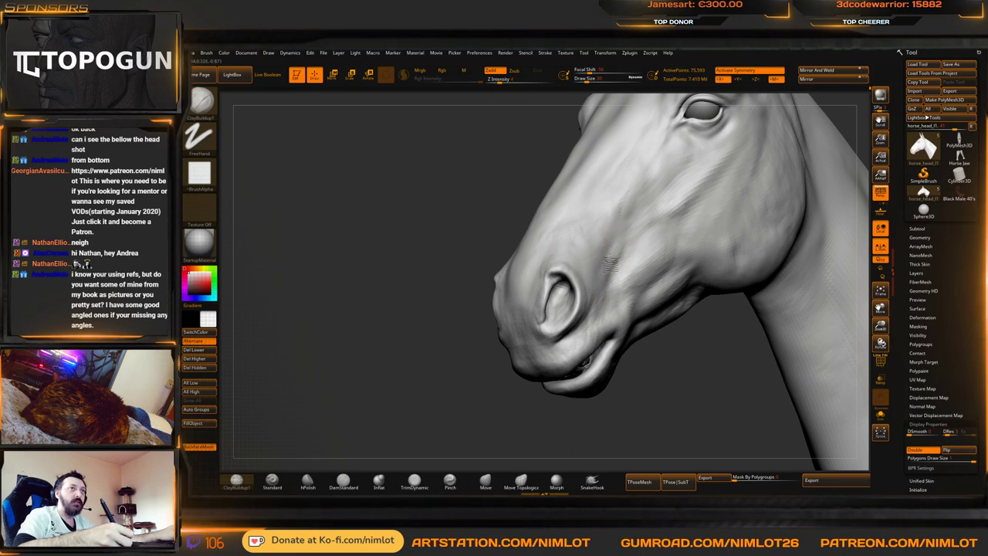
Smooth and rebuild the facial planes below the eye toward the nose with ClayBuildup
{"action": "mouse_move", "coordinate": [706, 340]}
{"action": "left_mouse_down", "text": "alt"}
{"action": "mouse_move", "coordinate": [692, 387]}
{"action": "mouse_move", "coordinate": [635, 262]}
{"action": "left_mouse_up", "text": "alt"}
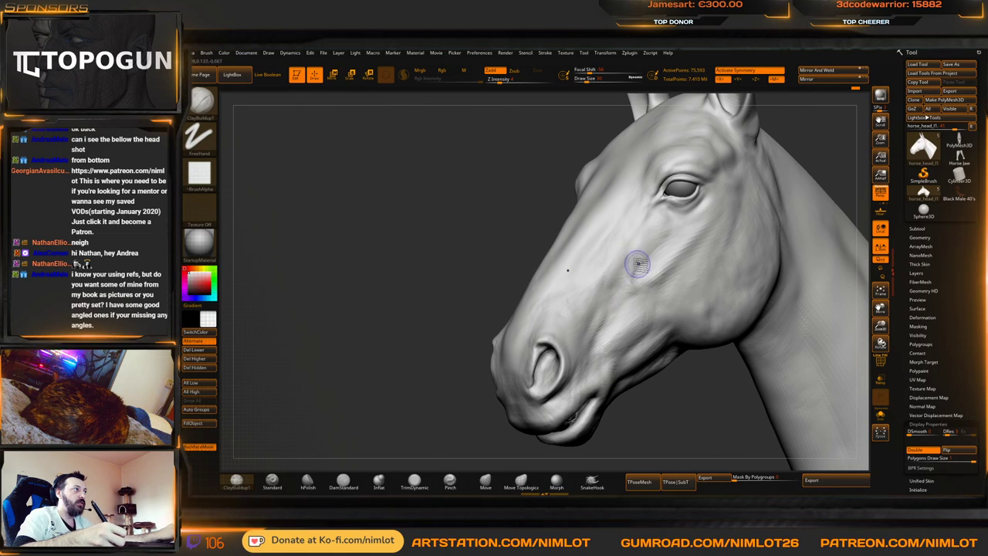
{"action": "left_click_drag", "start_coordinate": [636, 266], "coordinate": [632, 301], "text": "shift"}
{"action": "mouse_move", "coordinate": [510, 289]}
{"action": "left_mouse_down", "text": "alt"}
{"action": "mouse_move", "coordinate": [517, 237]}
{"action": "mouse_move", "coordinate": [506, 241]}
{"action": "mouse_move", "coordinate": [486, 302]}
{"action": "mouse_move", "coordinate": [456, 249]}
{"action": "mouse_move", "coordinate": [453, 260]}
{"action": "mouse_move", "coordinate": [485, 252]}
{"action": "left_mouse_up", "text": "alt"}
{"action": "left_click_drag", "start_coordinate": [651, 237], "coordinate": [649, 242]}
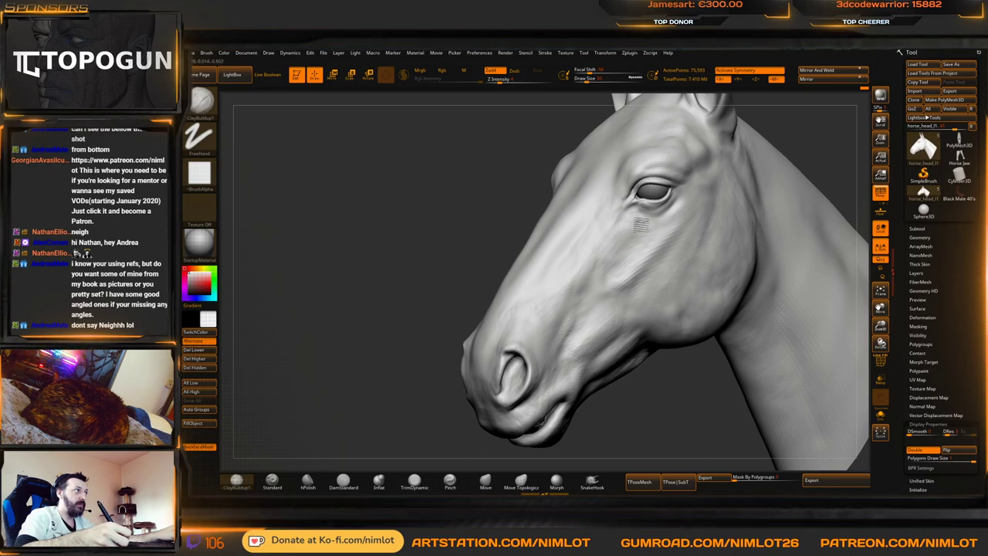
{"action": "left_click_drag", "start_coordinate": [470, 246], "coordinate": [468, 267]}
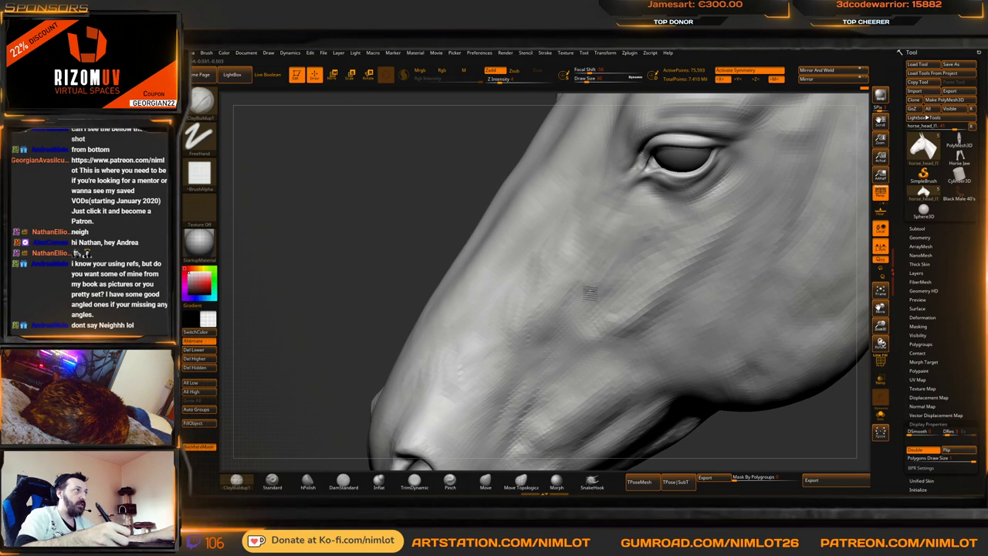
{"action": "mouse_move", "coordinate": [406, 202]}
{"action": "left_mouse_down", "text": "alt"}
{"action": "mouse_move", "coordinate": [448, 209]}
{"action": "mouse_move", "coordinate": [436, 222]}
{"action": "mouse_move", "coordinate": [408, 218]}
{"action": "left_mouse_up", "text": "alt"}
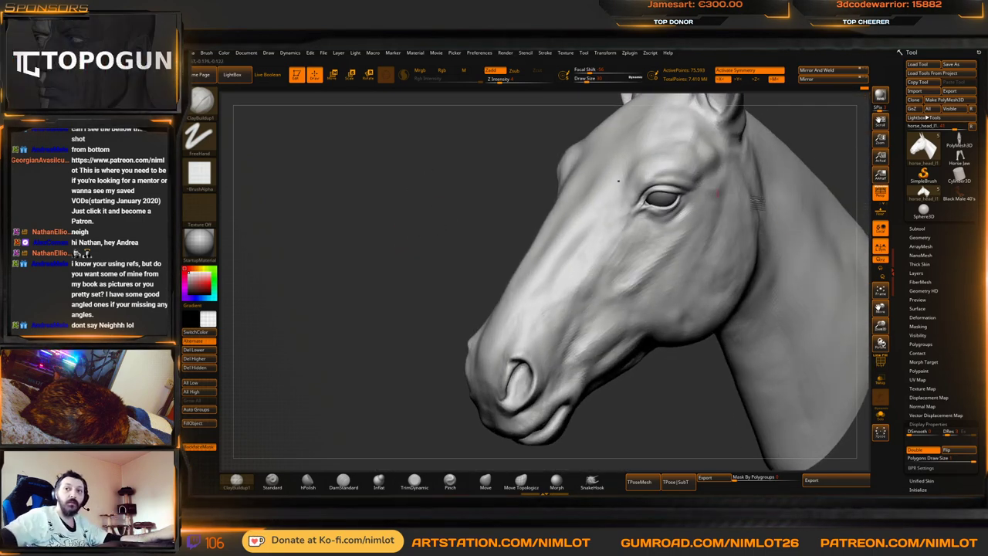
Enlarge the brush, and build up and smooth the nose bridge up to the forehead with ClayBuildup
{"action": "mouse_move", "coordinate": [959, 176]}
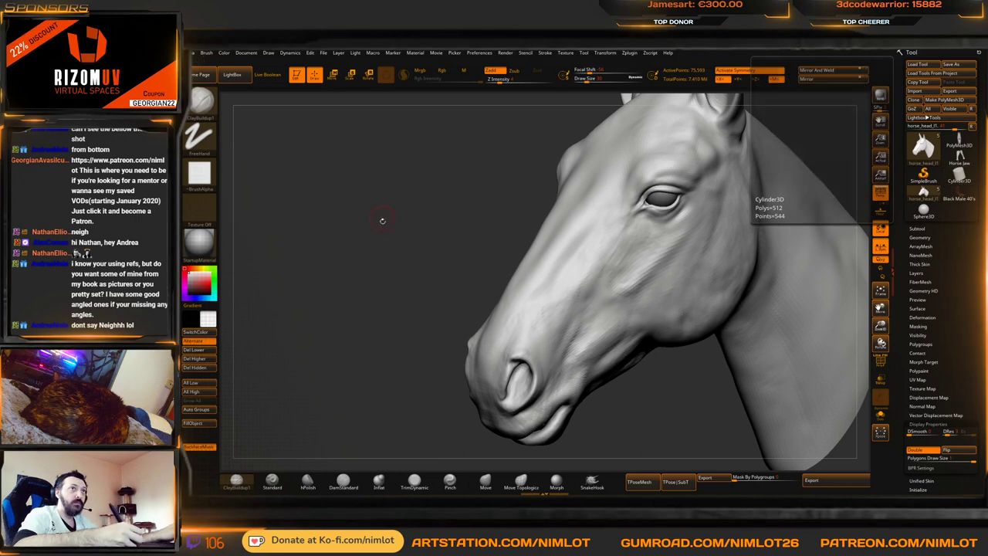
{"action": "left_click_drag", "start_coordinate": [435, 231], "coordinate": [463, 233]}
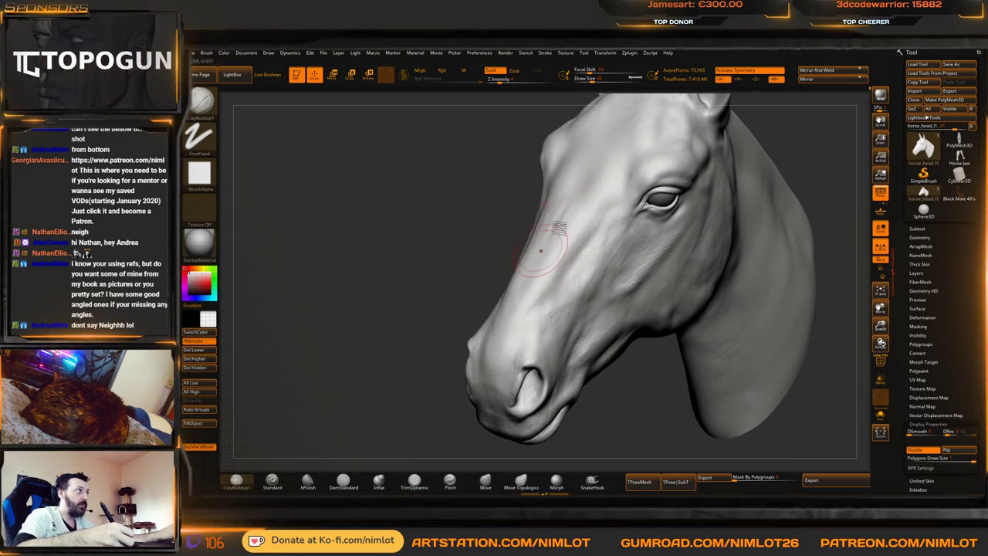
{"action": "key", "text": "shift"}
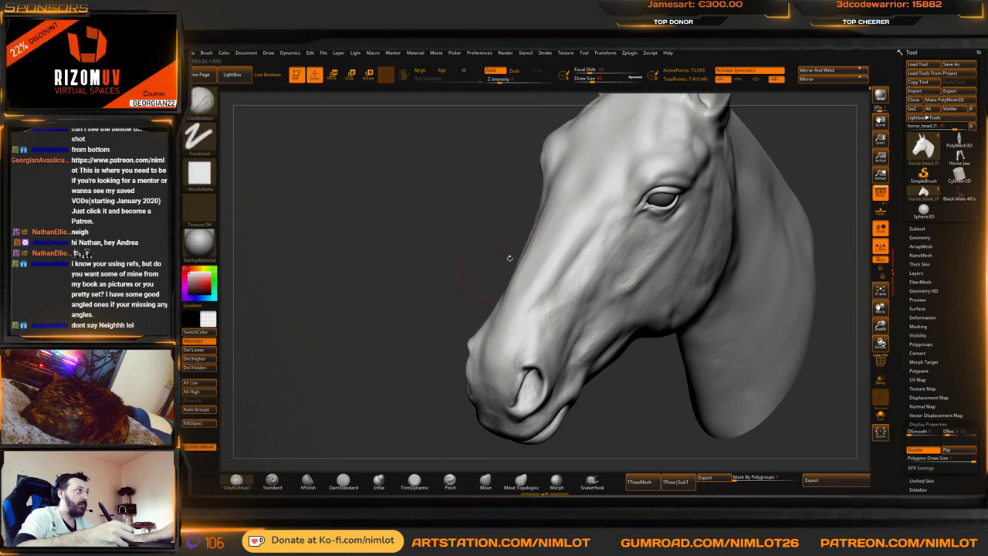
{"action": "mouse_move", "coordinate": [494, 285]}
{"action": "left_mouse_down"}
{"action": "mouse_move", "coordinate": [488, 225]}
{"action": "mouse_move", "coordinate": [505, 219]}
{"action": "mouse_move", "coordinate": [484, 238]}
{"action": "mouse_move", "coordinate": [515, 231]}
{"action": "left_mouse_up"}
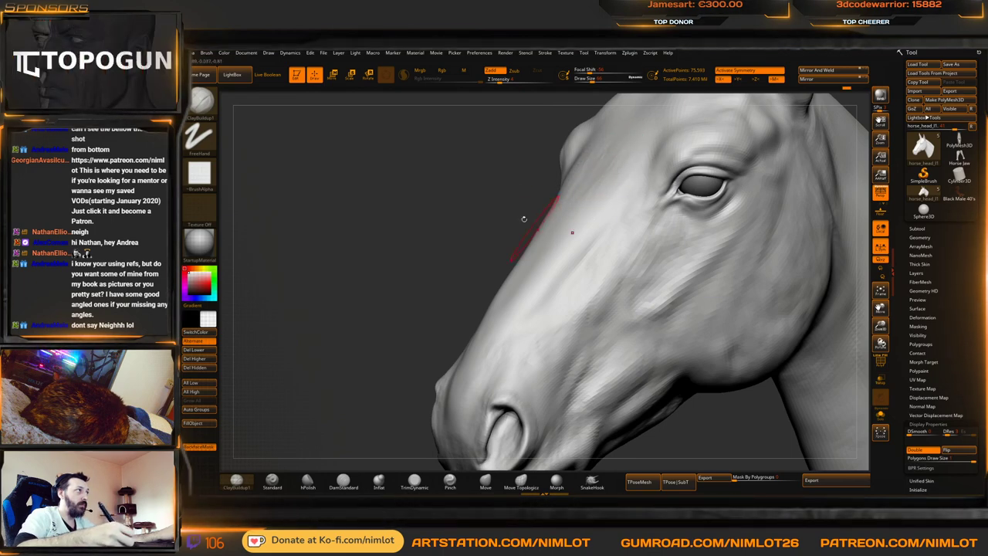
{"action": "right_click_drag", "start_coordinate": [523, 218], "coordinate": [622, 187]}
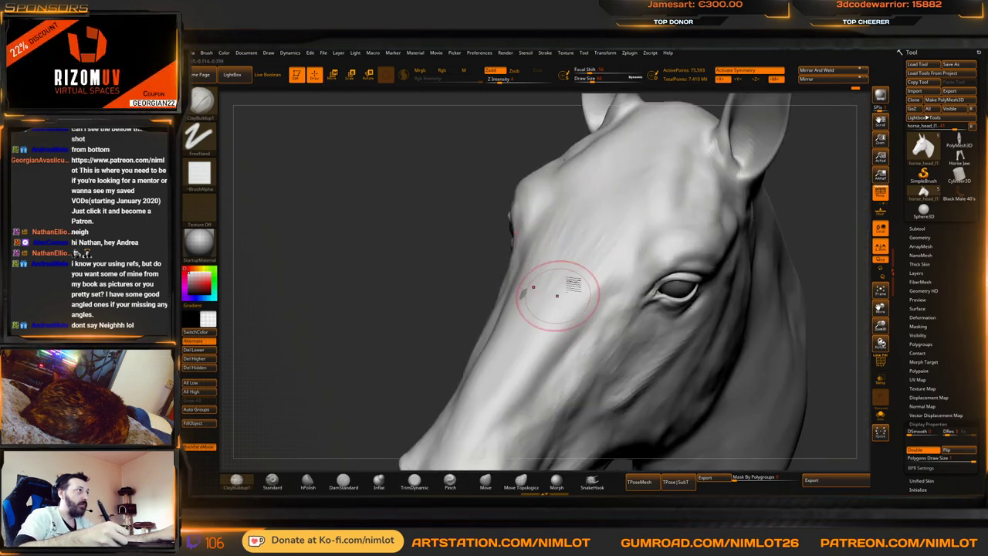
{"action": "key", "text": "shift"}
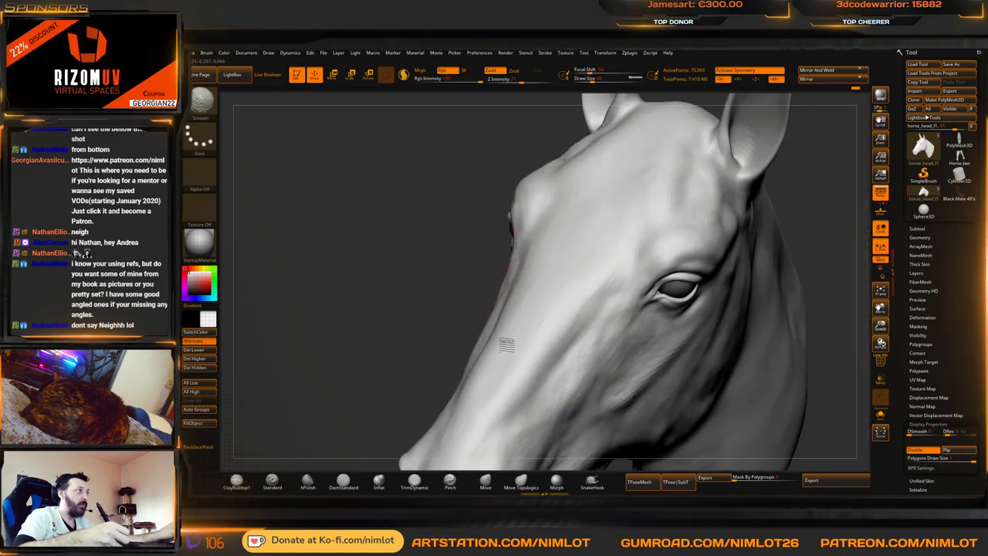
{"action": "right_click_drag", "start_coordinate": [580, 253], "coordinate": [741, 269], "text": "shift"}
Refine the lower jaw, muzzle underside and cheek from the opposite side of the head with ClayBuildup
{"action": "key", "text": "f"}
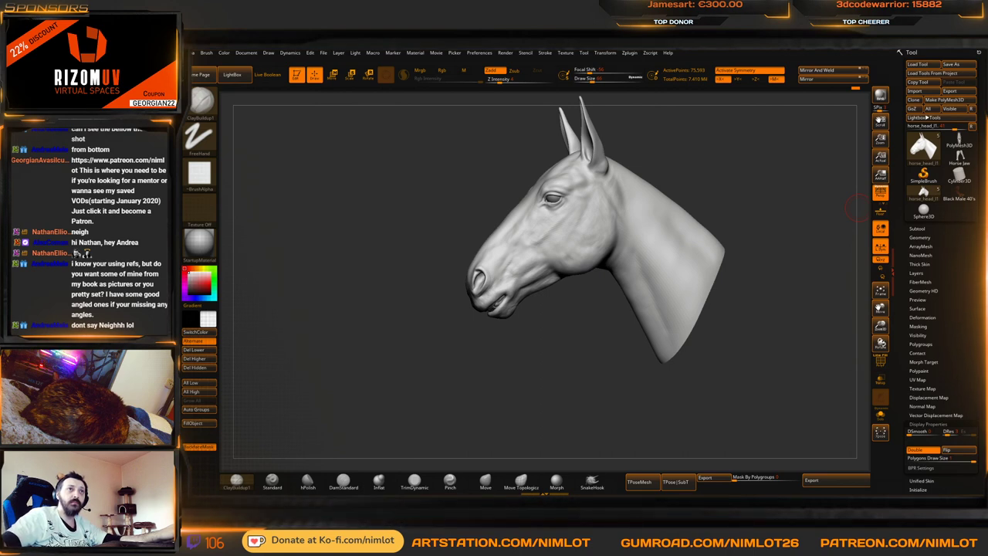
{"action": "mouse_move", "coordinate": [746, 357]}
{"action": "left_mouse_down"}
{"action": "mouse_move", "coordinate": [770, 352]}
{"action": "mouse_move", "coordinate": [761, 331]}
{"action": "mouse_move", "coordinate": [821, 327]}
{"action": "mouse_move", "coordinate": [774, 311]}
{"action": "mouse_move", "coordinate": [758, 325]}
{"action": "left_mouse_up"}
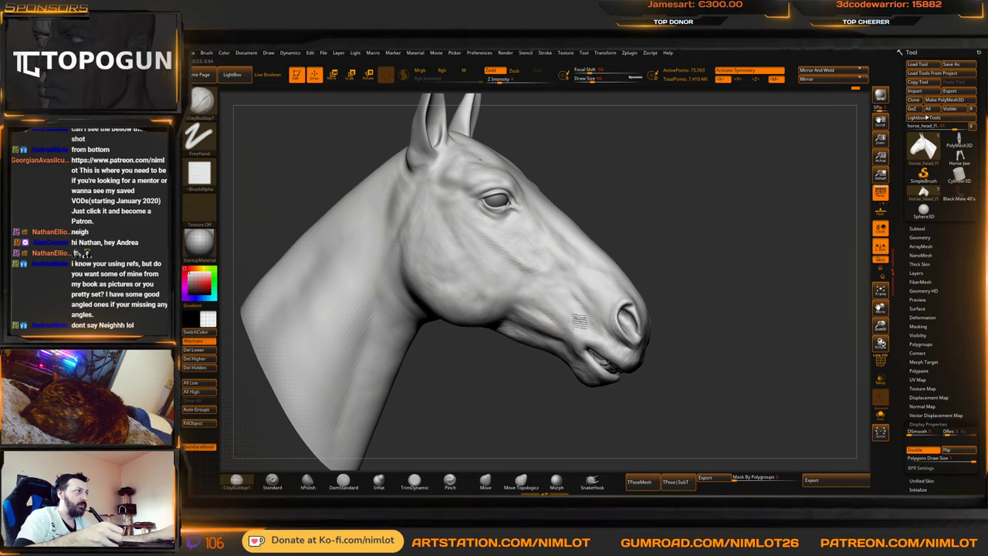
{"action": "mouse_move", "coordinate": [694, 280]}
{"action": "left_mouse_down"}
{"action": "mouse_move", "coordinate": [713, 263]}
{"action": "mouse_move", "coordinate": [721, 295]}
{"action": "mouse_move", "coordinate": [738, 248]}
{"action": "mouse_move", "coordinate": [758, 251]}
{"action": "mouse_move", "coordinate": [762, 221]}
{"action": "mouse_move", "coordinate": [565, 316]}
{"action": "left_mouse_up"}
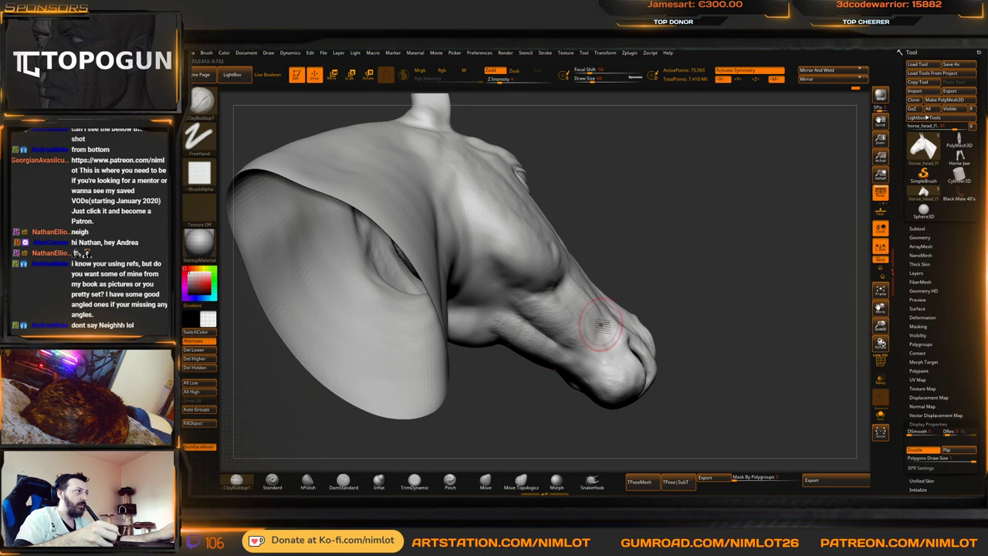
{"action": "key", "text": "shift"}
{"action": "left_click_drag", "start_coordinate": [741, 266], "coordinate": [671, 330]}
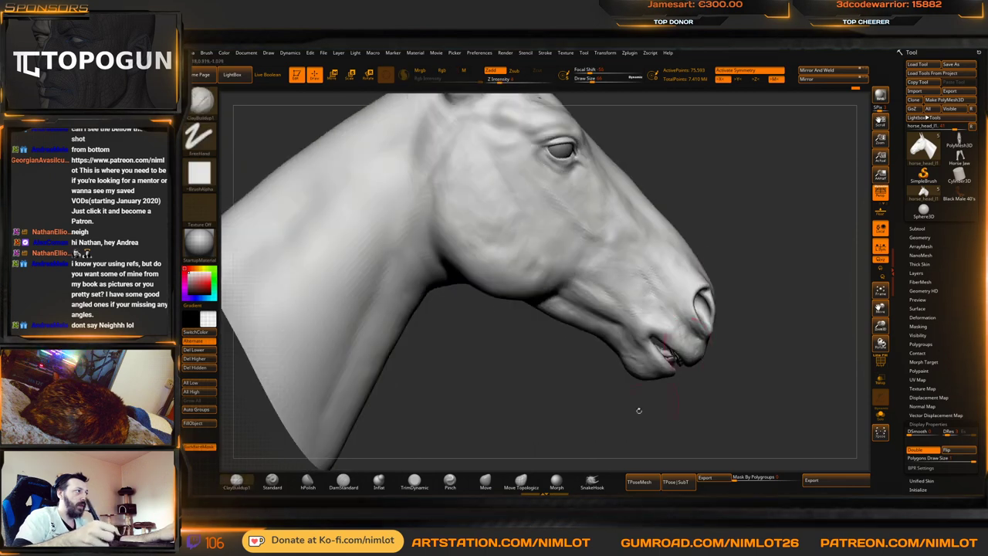
{"action": "left_click_drag", "start_coordinate": [640, 409], "coordinate": [697, 290], "text": "alt"}
{"action": "left_click_drag", "start_coordinate": [692, 247], "coordinate": [772, 184]}
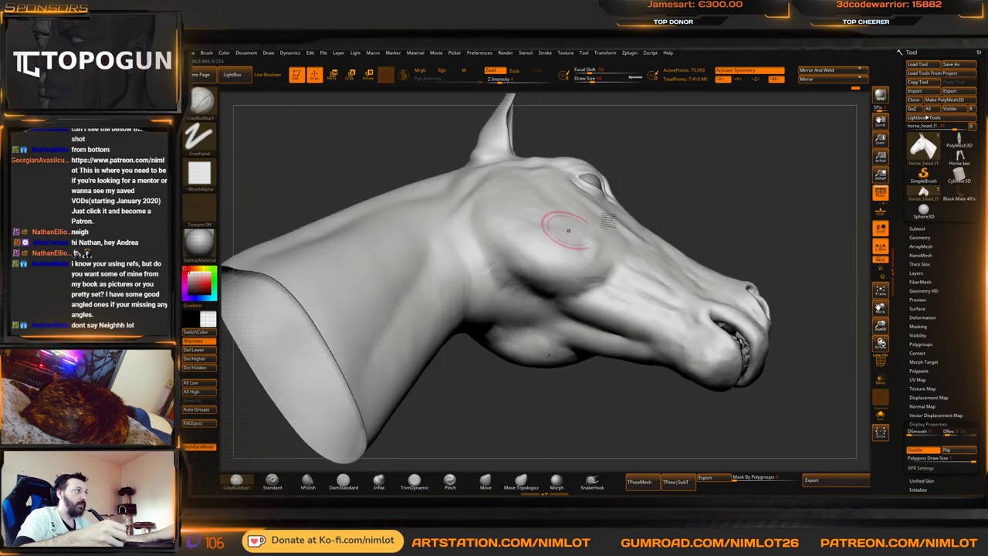
Smooth the transition between cheek and neck below the ear, and refine the cheek's lower edge
{"action": "mouse_move", "coordinate": [694, 202]}
{"action": "left_mouse_down"}
{"action": "mouse_move", "coordinate": [730, 209]}
{"action": "mouse_move", "coordinate": [777, 158]}
{"action": "mouse_move", "coordinate": [775, 203]}
{"action": "mouse_move", "coordinate": [763, 167]}
{"action": "mouse_move", "coordinate": [763, 214]}
{"action": "mouse_move", "coordinate": [741, 216]}
{"action": "left_mouse_up"}
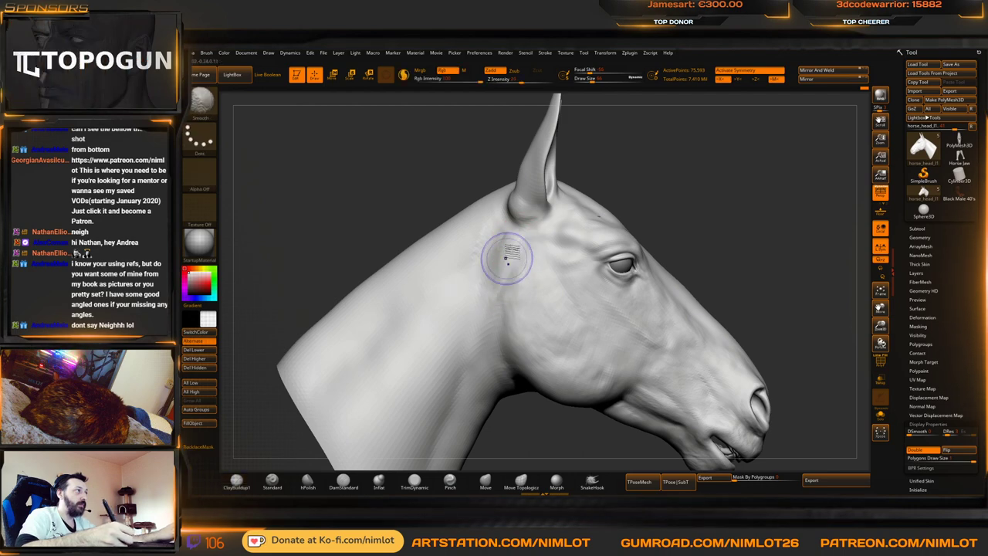
{"action": "key", "text": "shift"}
{"action": "mouse_move", "coordinate": [736, 240]}
{"action": "left_mouse_down", "text": "alt"}
{"action": "mouse_move", "coordinate": [723, 214]}
{"action": "mouse_move", "coordinate": [706, 248]}
{"action": "left_mouse_up", "text": "alt"}
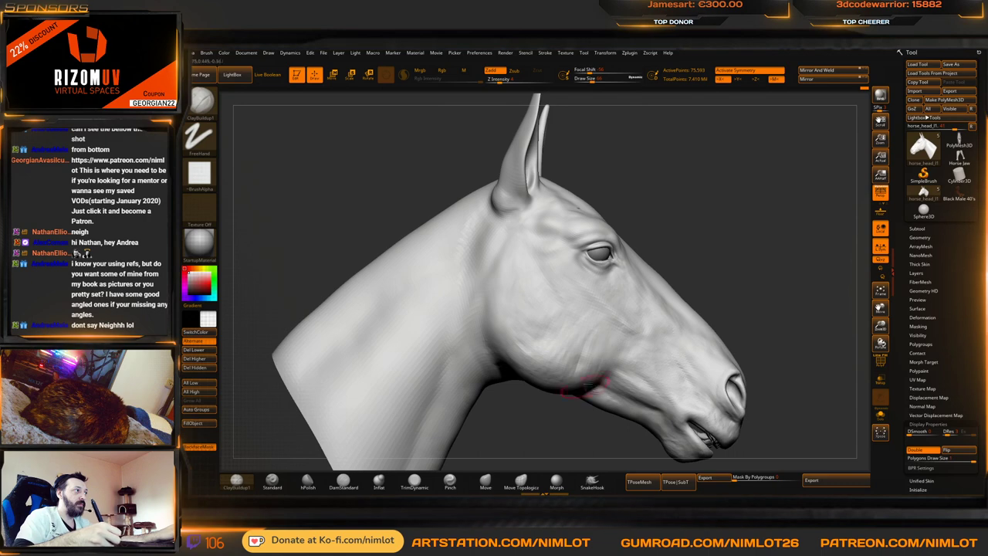
{"action": "mouse_move", "coordinate": [742, 265]}
{"action": "left_mouse_down"}
{"action": "mouse_move", "coordinate": [718, 245]}
{"action": "mouse_move", "coordinate": [701, 293]}
{"action": "left_mouse_up"}
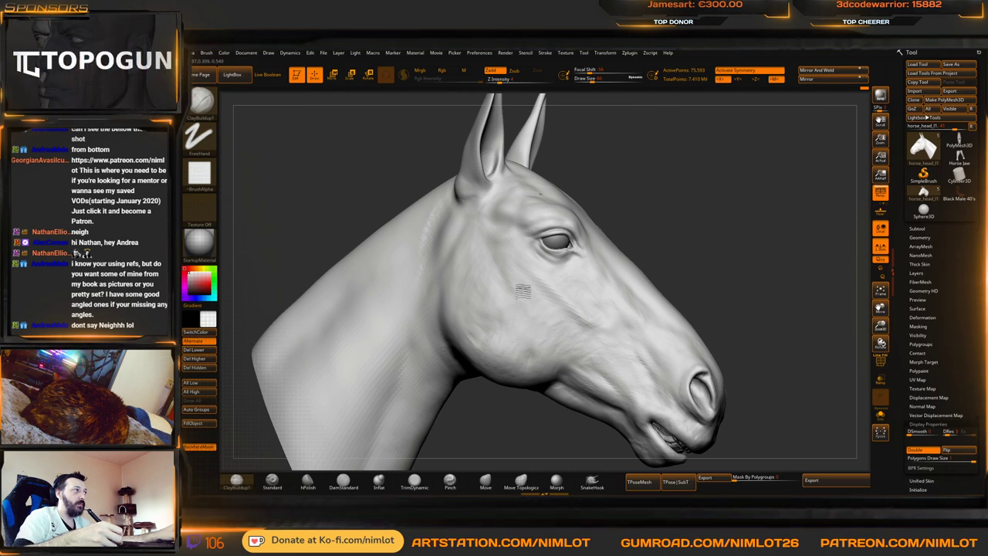
Smooth the nose bridge, and refine and smooth the cheek's lower edge where it meets the throat
{"action": "mouse_move", "coordinate": [745, 305]}
{"action": "left_mouse_down", "text": "alt"}
{"action": "mouse_move", "coordinate": [744, 267]}
{"action": "mouse_move", "coordinate": [753, 283]}
{"action": "mouse_move", "coordinate": [721, 282]}
{"action": "mouse_move", "coordinate": [752, 273]}
{"action": "mouse_move", "coordinate": [732, 297]}
{"action": "left_mouse_up", "text": "alt"}
{"action": "right_click_drag", "start_coordinate": [731, 296], "coordinate": [639, 221]}
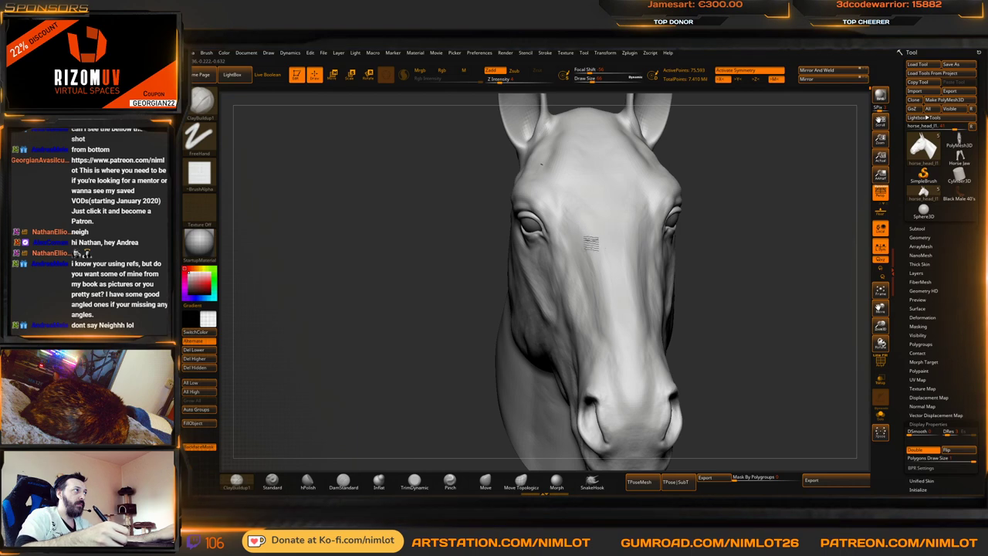
{"action": "key", "text": "shift"}
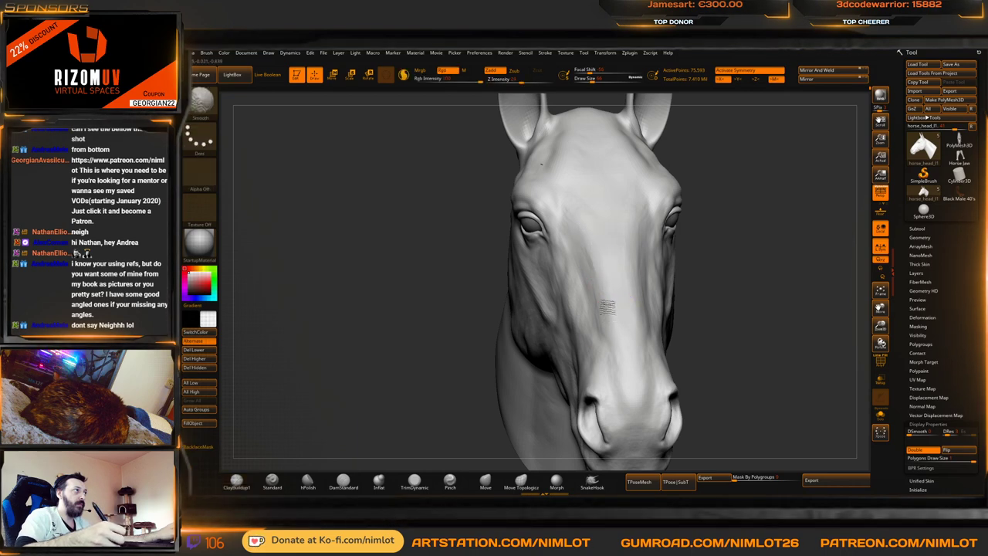
{"action": "mouse_move", "coordinate": [739, 224]}
{"action": "left_mouse_down"}
{"action": "mouse_move", "coordinate": [750, 239]}
{"action": "mouse_move", "coordinate": [672, 309]}
{"action": "mouse_move", "coordinate": [671, 282]}
{"action": "left_mouse_up"}
{"action": "key", "text": "shift"}
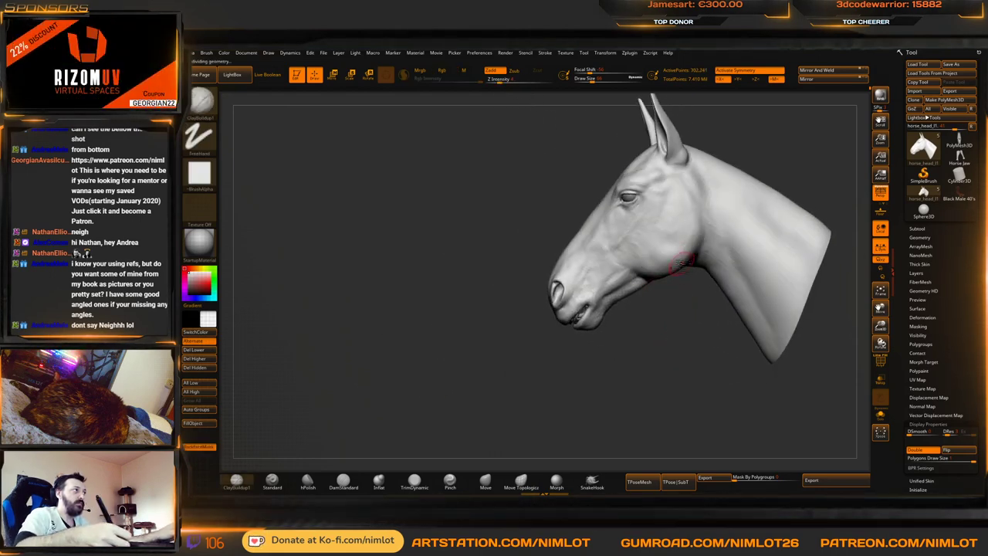
{"action": "right_click_drag", "start_coordinate": [681, 263], "coordinate": [667, 276]}
{"action": "key", "text": "shift"}
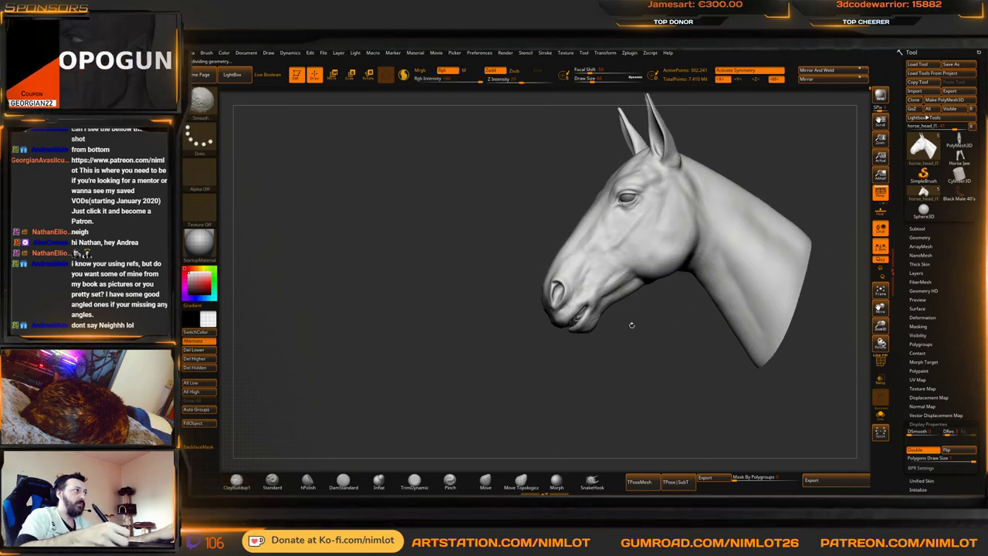
{"action": "mouse_move", "coordinate": [632, 325]}
{"action": "left_mouse_down"}
{"action": "mouse_move", "coordinate": [656, 366]}
{"action": "mouse_move", "coordinate": [638, 340]}
{"action": "mouse_move", "coordinate": [640, 364]}
{"action": "mouse_move", "coordinate": [643, 348]}
{"action": "left_mouse_up"}
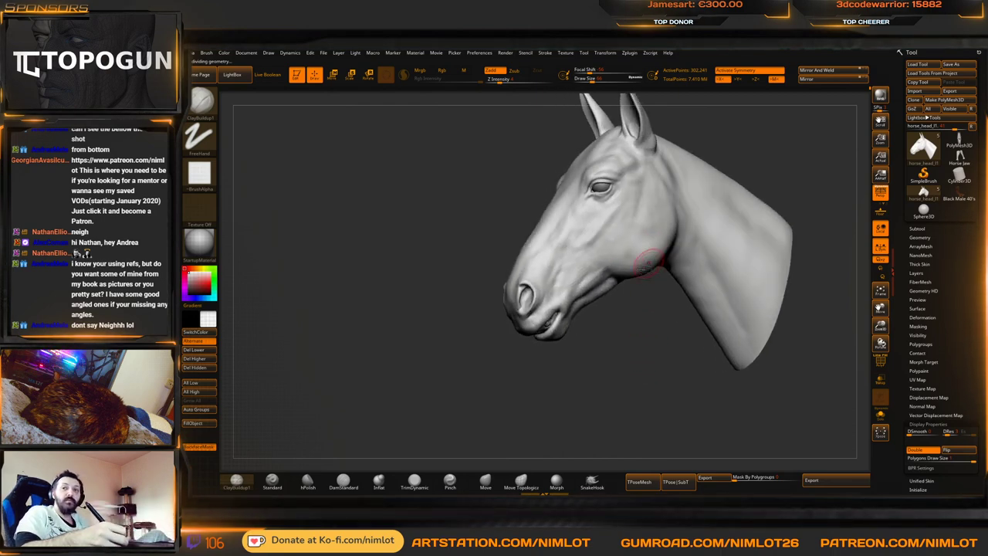
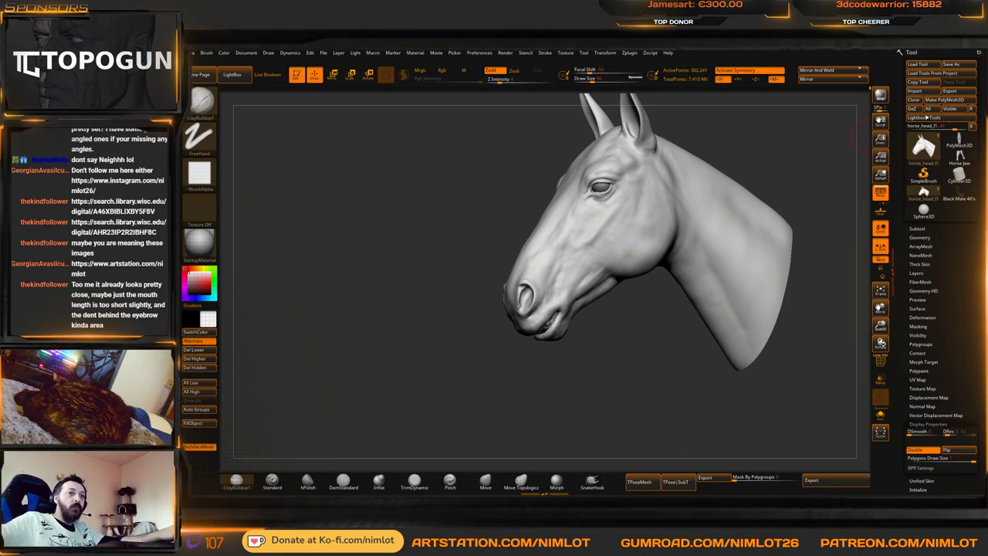
{"action": "key", "text": "alt+Tab"}
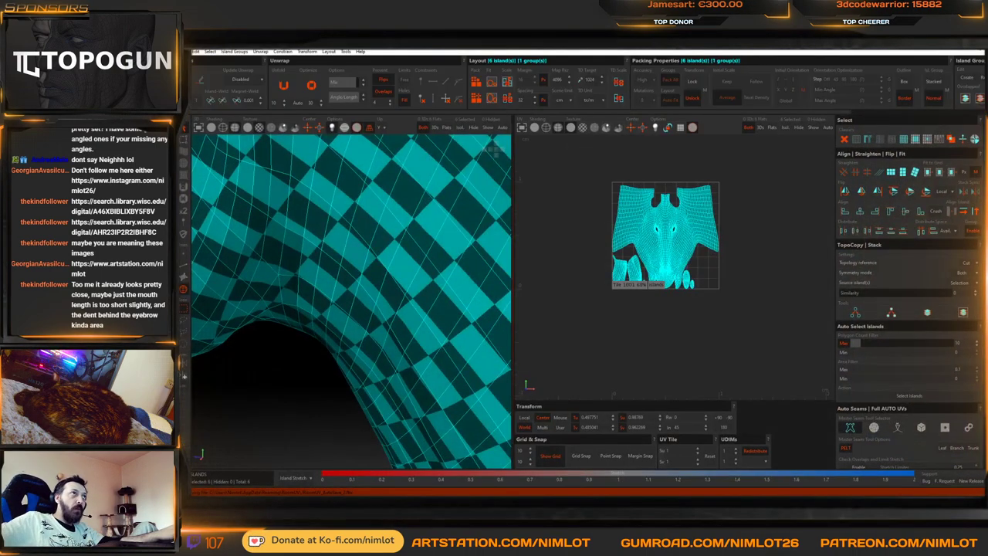
{"action": "key", "text": "alt+Tab"}
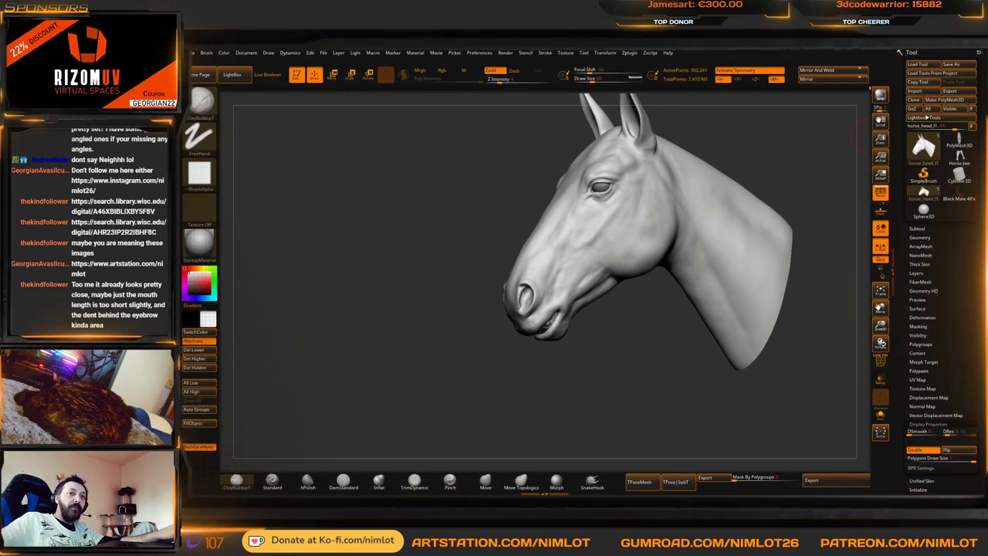
{"action": "key", "text": "alt+Tab"}
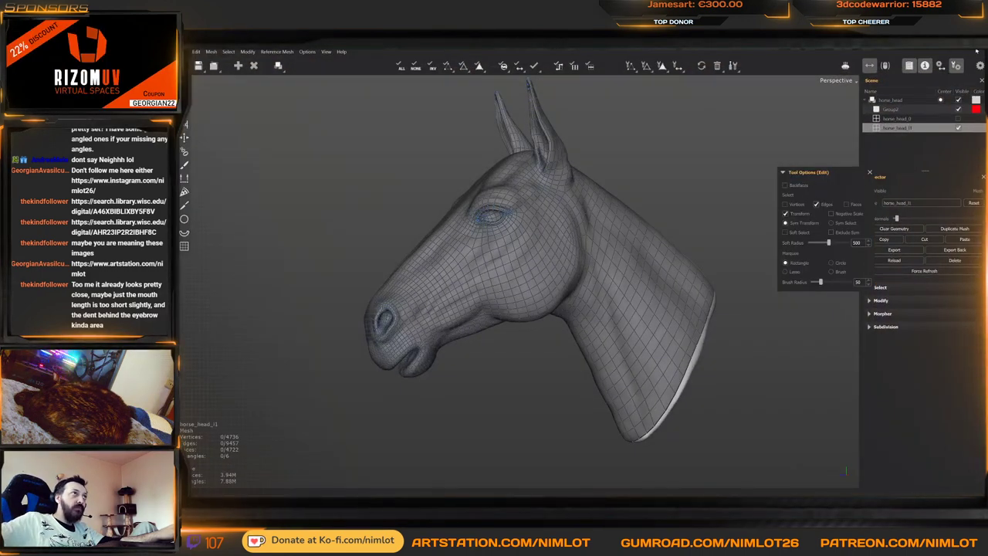
{"action": "left_click", "coordinate": [977, 48]}
{"action": "left_click", "coordinate": [600, 284]}
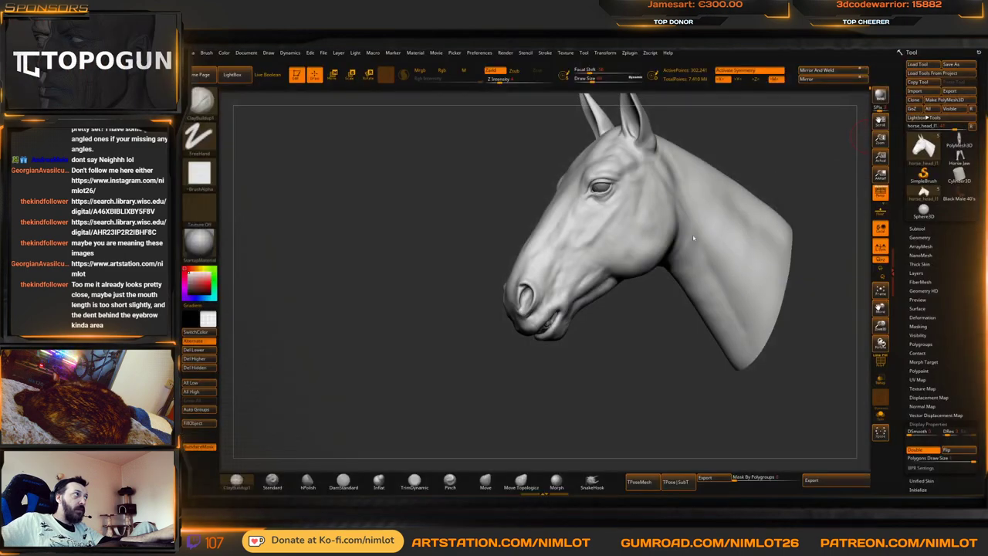
Switch to the Move Topological brush and adjust the width of the jaw and cheeks from below the head
{"action": "mouse_move", "coordinate": [631, 315]}
{"action": "left_mouse_down"}
{"action": "mouse_move", "coordinate": [732, 266]}
{"action": "mouse_move", "coordinate": [723, 183]}
{"action": "mouse_move", "coordinate": [785, 227]}
{"action": "left_mouse_up"}
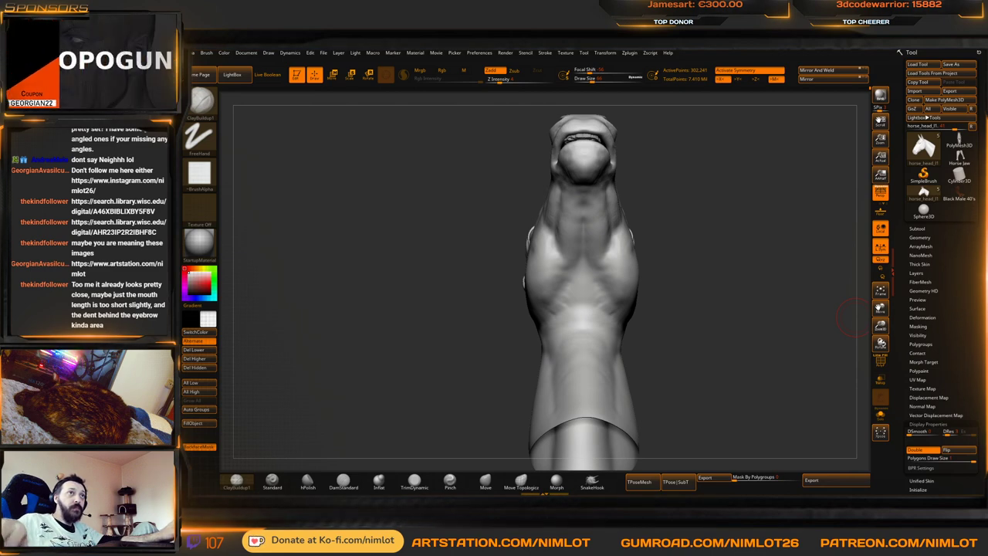
{"action": "left_click_drag", "start_coordinate": [720, 255], "coordinate": [687, 266]}
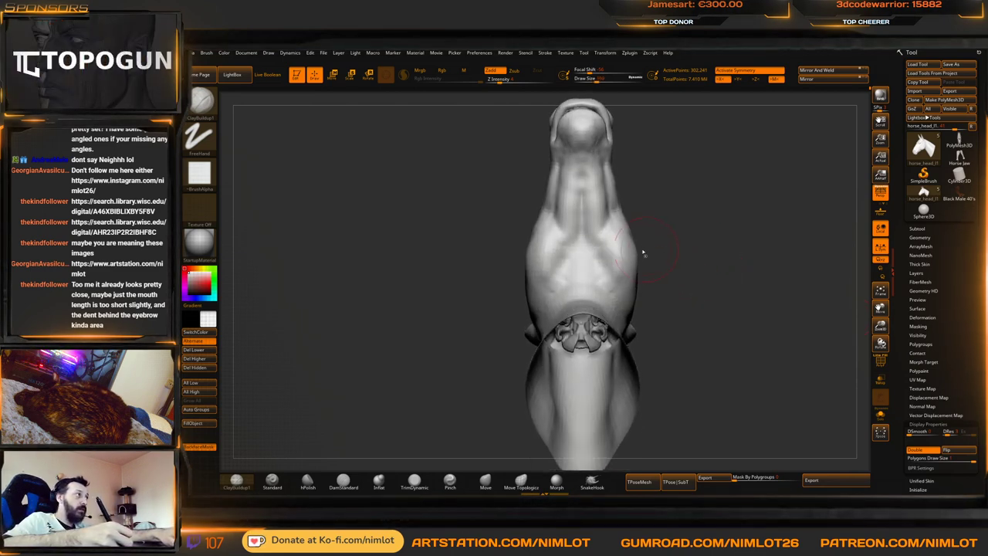
{"action": "left_click", "coordinate": [523, 480]}
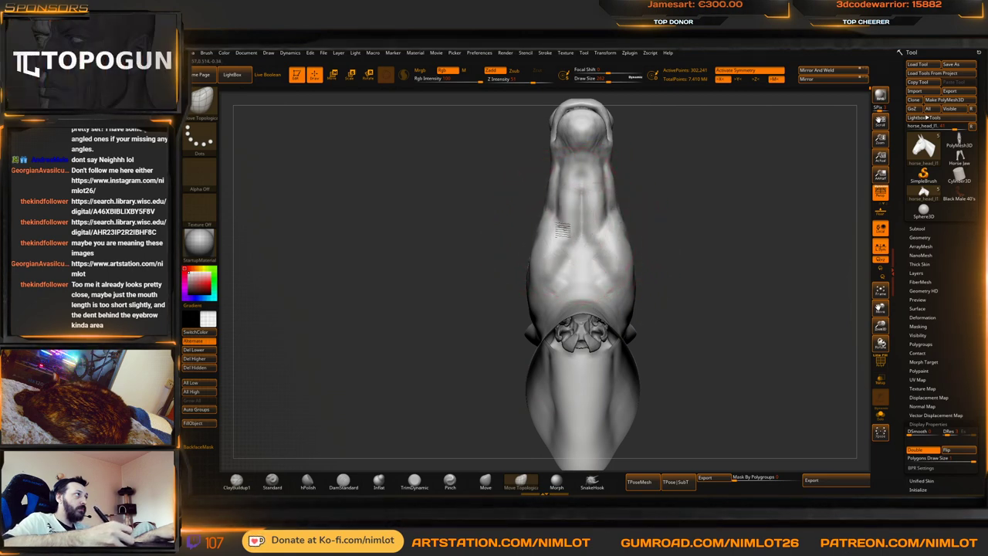
{"action": "left_click_drag", "start_coordinate": [716, 249], "coordinate": [741, 261]}
{"action": "left_click_drag", "start_coordinate": [589, 338], "coordinate": [569, 319], "text": "alt"}
{"action": "key", "text": "p"}
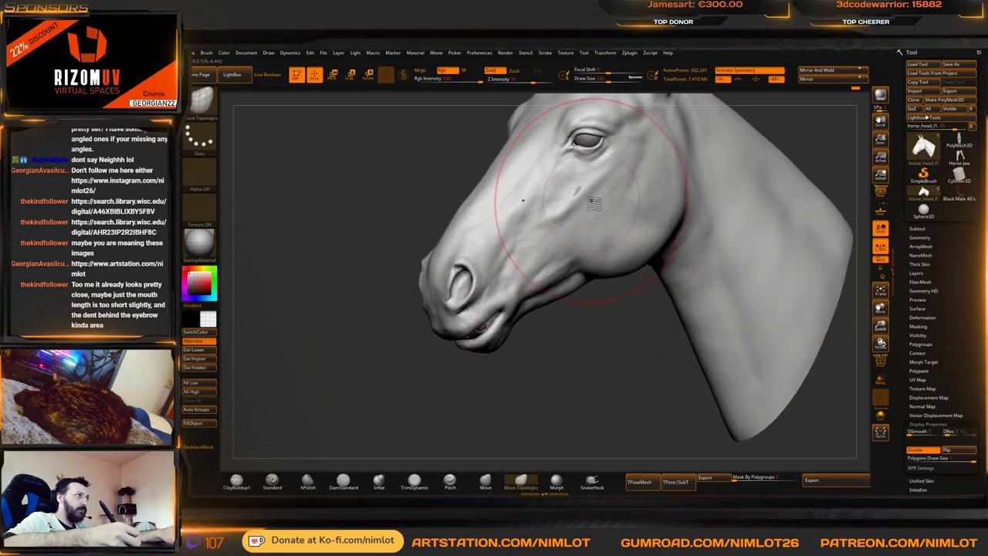
{"action": "key", "text": "p"}
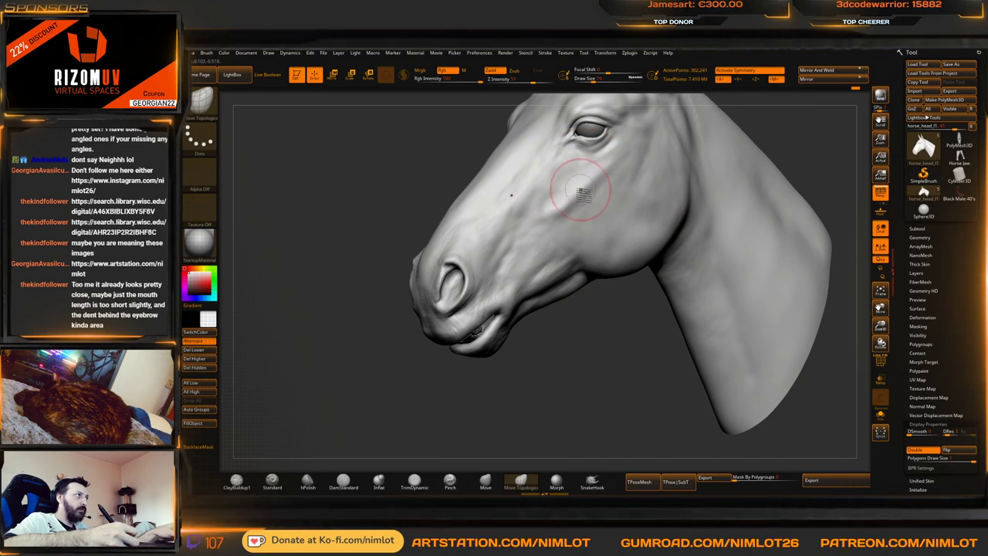
Reduce the head by two subdivision levels and reshape the cheek and jaw contour with Move Topological
{"action": "left_click_drag", "start_coordinate": [604, 332], "coordinate": [591, 263], "text": "shift"}
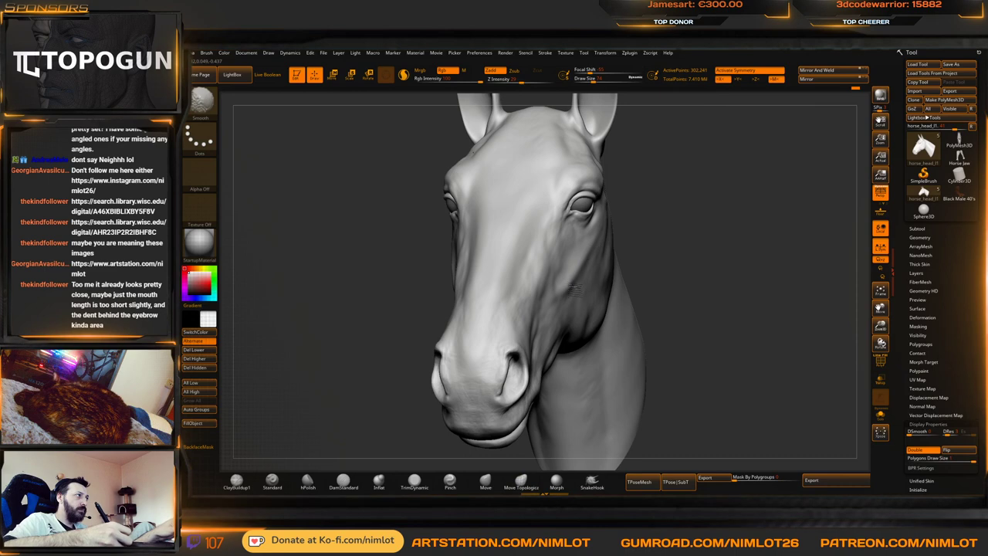
{"action": "left_click_drag", "start_coordinate": [776, 299], "coordinate": [681, 311]}
{"action": "left_click_drag", "start_coordinate": [654, 382], "coordinate": [662, 360], "text": "alt"}
{"action": "key", "text": "shift+d"}
{"action": "key", "text": "shift+d"}
{"action": "right_click_drag", "start_coordinate": [584, 385], "coordinate": [597, 425]}
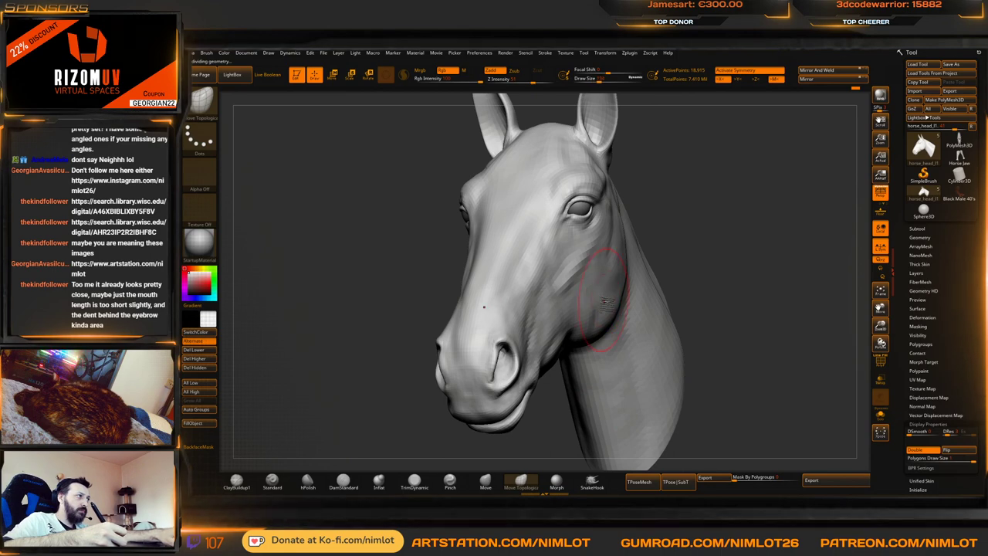
{"action": "right_click_drag", "start_coordinate": [762, 227], "coordinate": [723, 228], "text": "shift"}
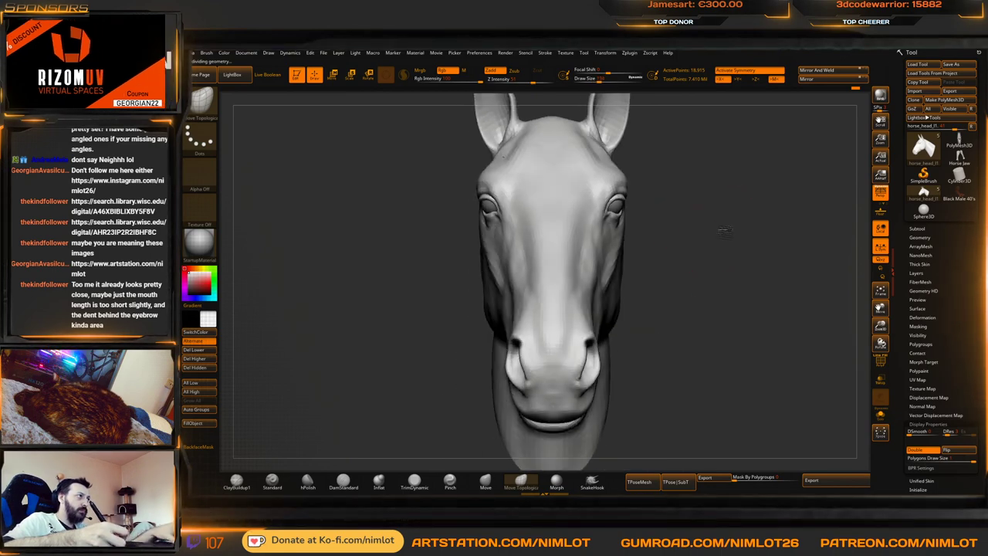
Reshape the neck's thickness and contour from the back, front and underside with a large Move Topological brush
{"action": "right_click_drag", "start_coordinate": [623, 301], "coordinate": [678, 330]}
{"action": "right_click_drag", "start_coordinate": [561, 405], "coordinate": [516, 408]}
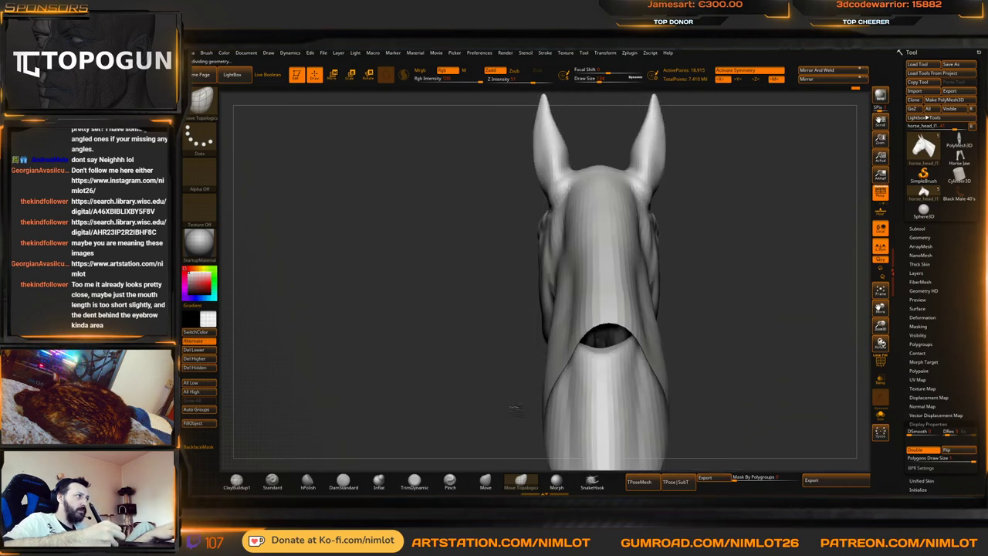
{"action": "mouse_move", "coordinate": [664, 293]}
{"action": "right_mouse_down"}
{"action": "mouse_move", "coordinate": [741, 270]}
{"action": "mouse_move", "coordinate": [708, 199]}
{"action": "right_mouse_up"}
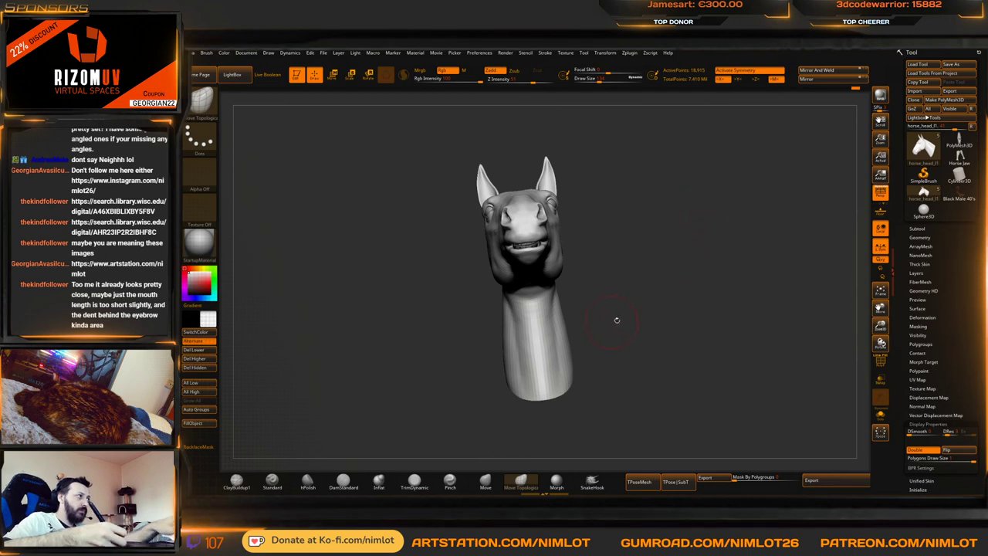
{"action": "right_click_drag", "start_coordinate": [616, 319], "coordinate": [628, 316]}
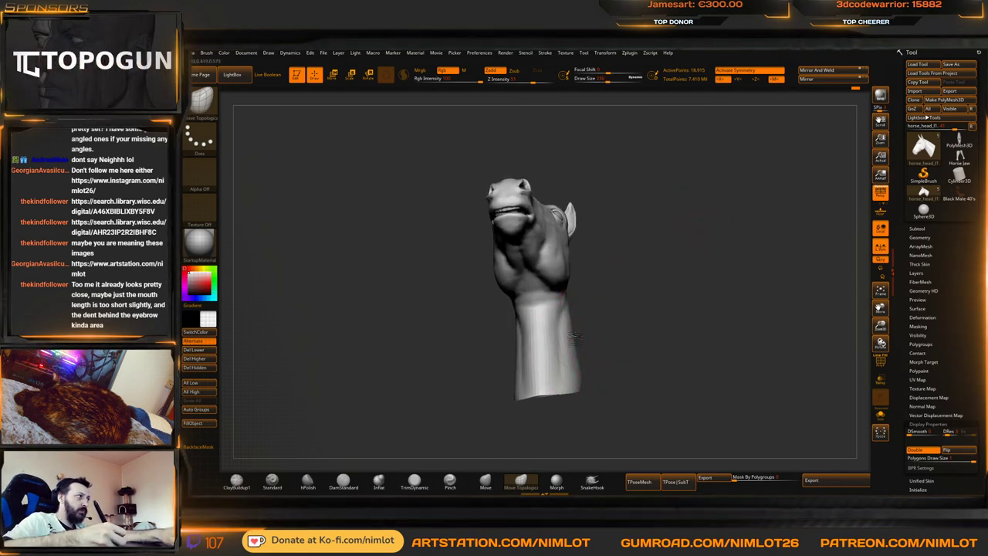
{"action": "right_click_drag", "start_coordinate": [580, 386], "coordinate": [645, 321]}
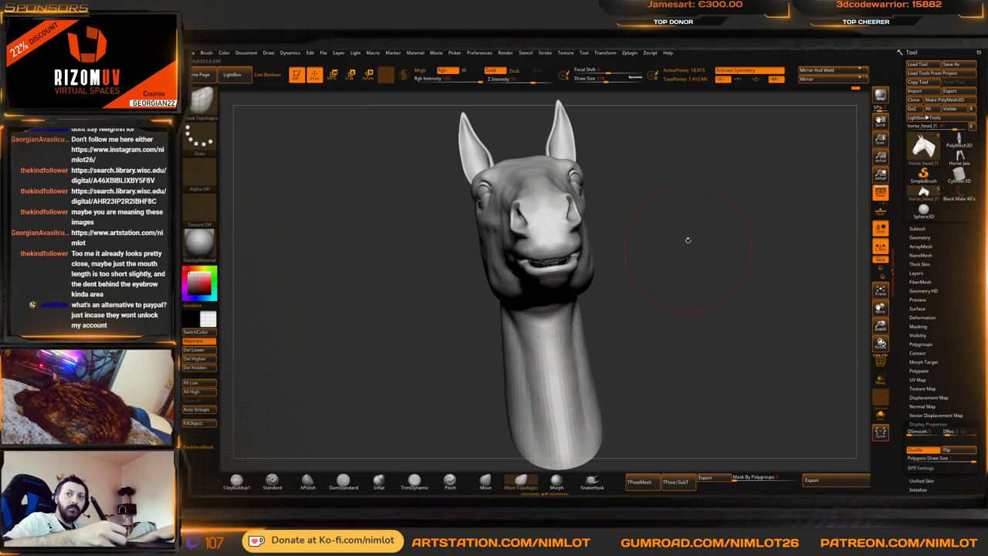
{"action": "mouse_move", "coordinate": [726, 269]}
{"action": "right_mouse_down"}
{"action": "mouse_move", "coordinate": [718, 288]}
{"action": "mouse_move", "coordinate": [700, 292]}
{"action": "mouse_move", "coordinate": [748, 285]}
{"action": "mouse_move", "coordinate": [715, 289]}
{"action": "right_mouse_up"}
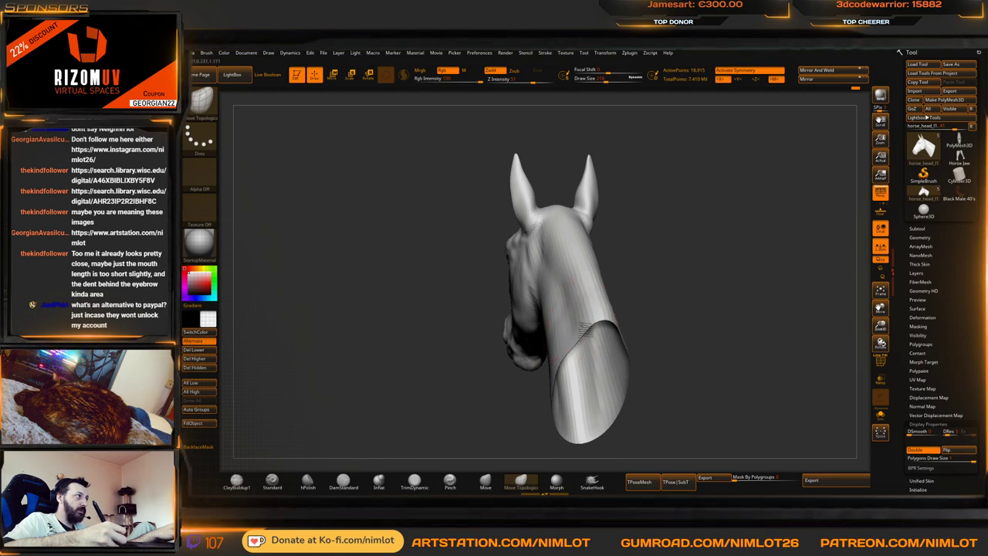
{"action": "right_click_drag", "start_coordinate": [669, 270], "coordinate": [725, 279]}
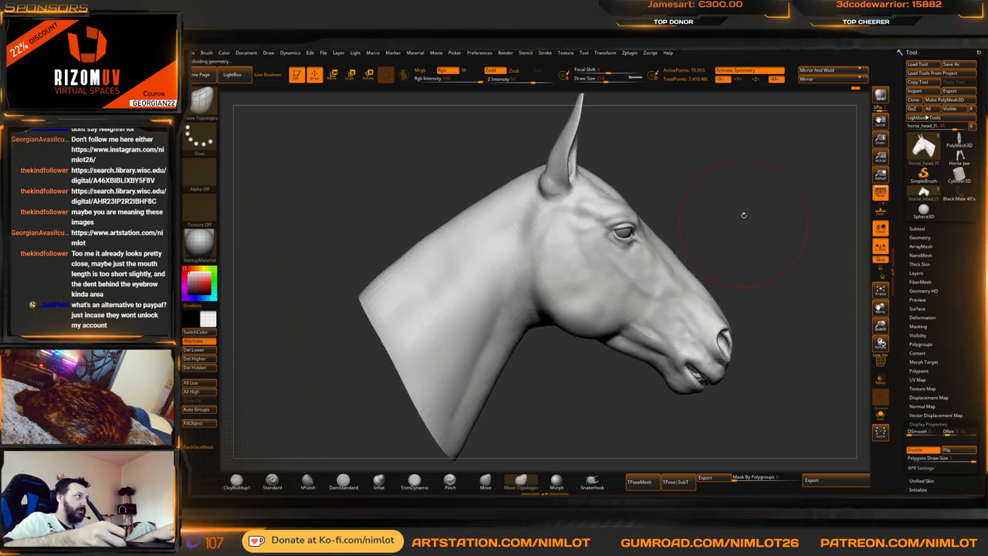
Adjust the forehead profile between the ear base and the eye with Move Topological
{"action": "right_click_drag", "start_coordinate": [745, 216], "coordinate": [693, 288], "text": "alt"}
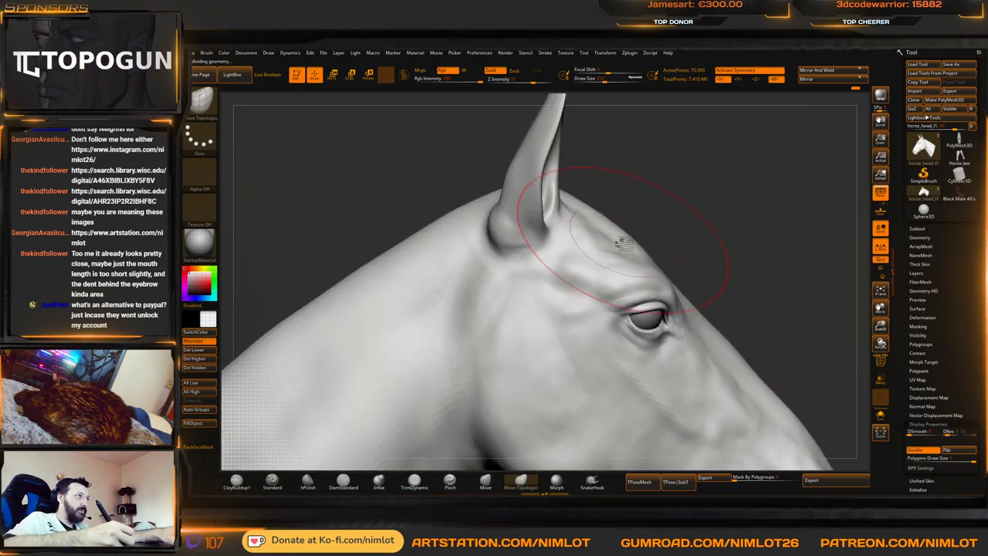
{"action": "mouse_move", "coordinate": [595, 247]}
{"action": "right_mouse_down"}
{"action": "mouse_move", "coordinate": [600, 280]}
{"action": "mouse_move", "coordinate": [640, 263]}
{"action": "right_mouse_up"}
{"action": "right_click_drag", "start_coordinate": [810, 212], "coordinate": [737, 246]}
{"action": "key", "text": "f"}
{"action": "right_click_drag", "start_coordinate": [738, 245], "coordinate": [724, 261]}
{"action": "right_click_drag", "start_coordinate": [723, 261], "coordinate": [768, 244], "text": "alt"}
{"action": "right_click_drag", "start_coordinate": [768, 243], "coordinate": [740, 222]}
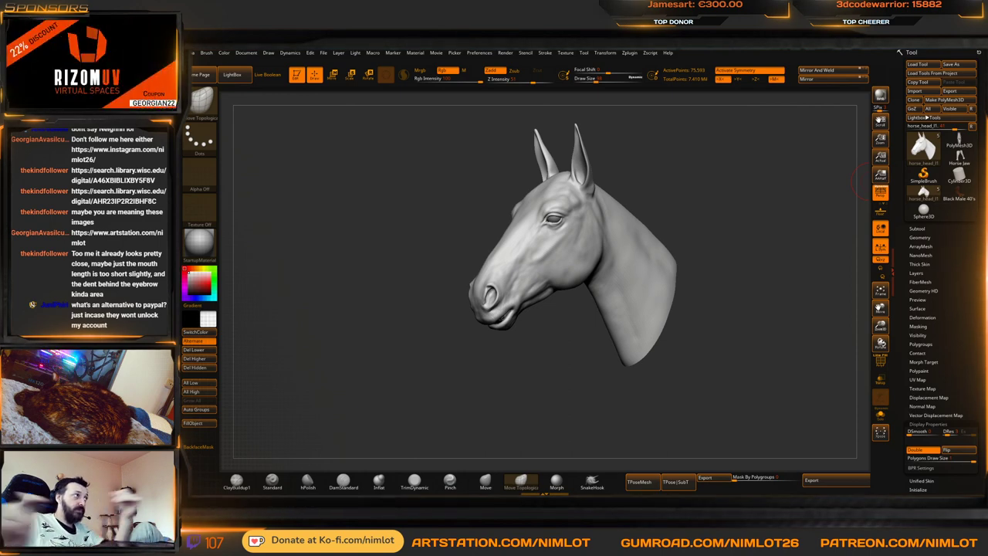
Reshape the neck's cut end and upper contour at the lowest subdivision level, and return to the highest level
{"action": "left_click_drag", "start_coordinate": [754, 219], "coordinate": [671, 224]}
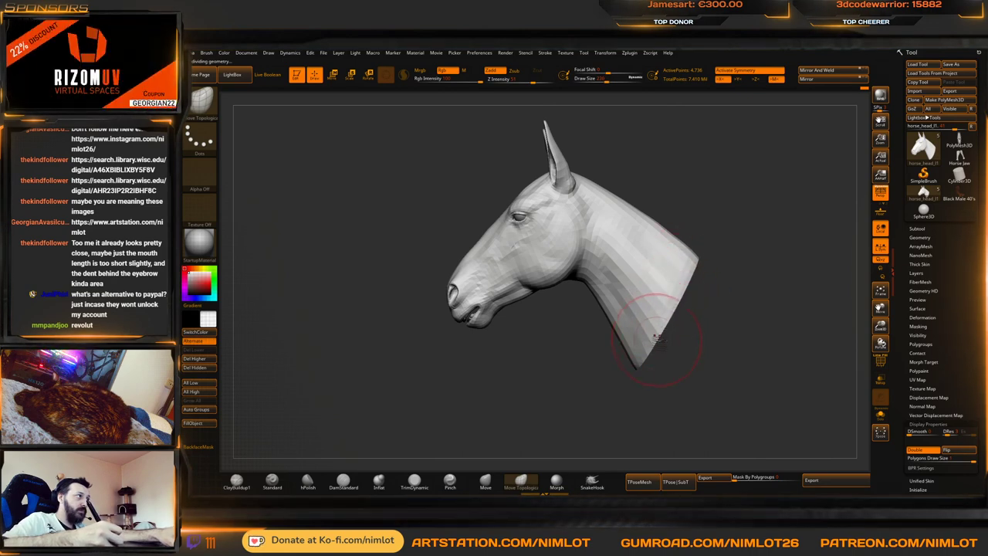
{"action": "left_click_drag", "start_coordinate": [658, 345], "coordinate": [655, 232]}
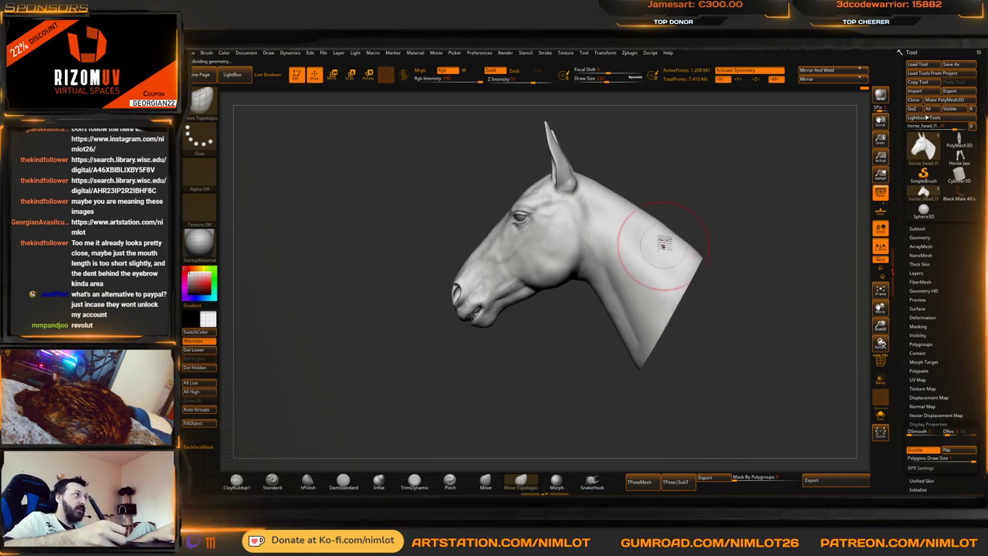
Refine the forehead profile and the poll between and behind the ears with Move Topological
{"action": "mouse_move", "coordinate": [739, 245]}
{"action": "left_mouse_down"}
{"action": "mouse_move", "coordinate": [722, 299]}
{"action": "mouse_move", "coordinate": [776, 229]}
{"action": "mouse_move", "coordinate": [721, 257]}
{"action": "mouse_move", "coordinate": [715, 299]}
{"action": "left_mouse_up"}
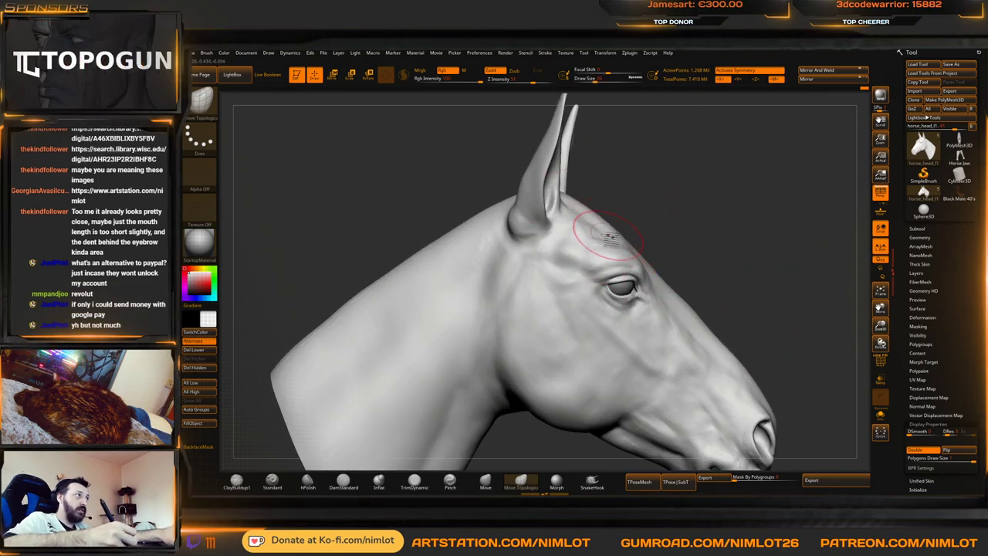
{"action": "left_click_drag", "start_coordinate": [683, 206], "coordinate": [633, 220]}
{"action": "left_click_drag", "start_coordinate": [791, 208], "coordinate": [647, 240]}
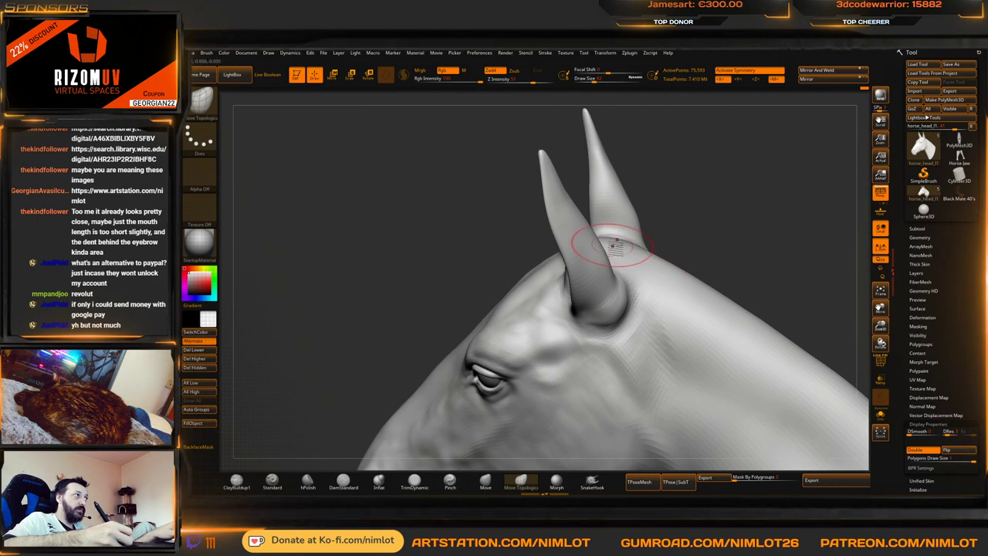
{"action": "mouse_move", "coordinate": [719, 234]}
{"action": "left_mouse_down", "text": "shift"}
{"action": "mouse_move", "coordinate": [756, 233]}
{"action": "mouse_move", "coordinate": [739, 198]}
{"action": "mouse_move", "coordinate": [752, 193]}
{"action": "left_mouse_up", "text": "shift"}
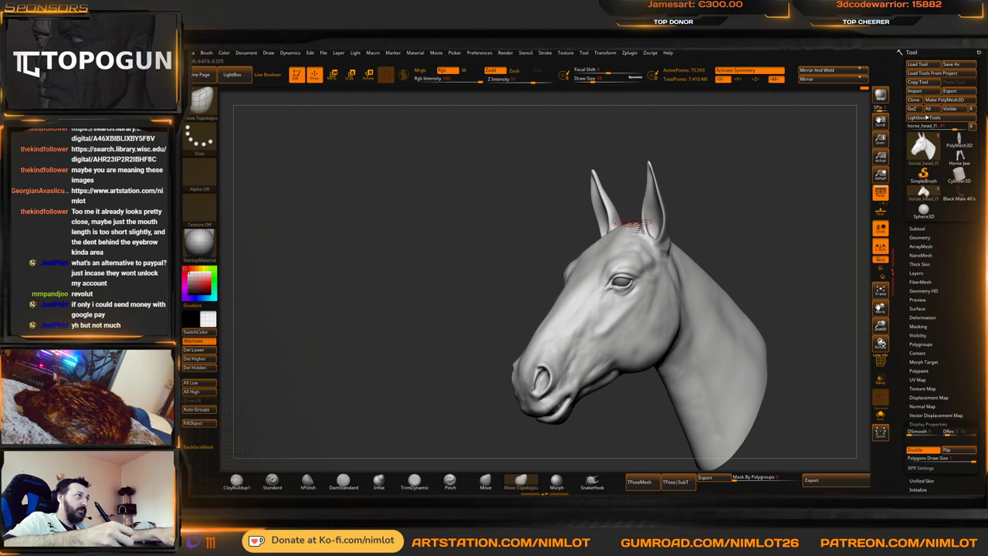
{"action": "left_click_drag", "start_coordinate": [795, 201], "coordinate": [710, 249]}
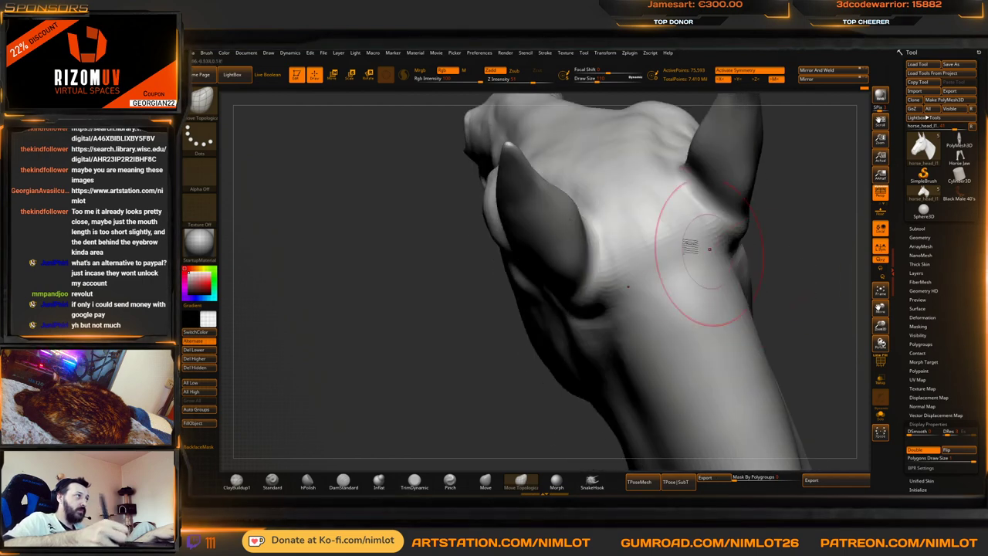
{"action": "key", "text": "shift"}
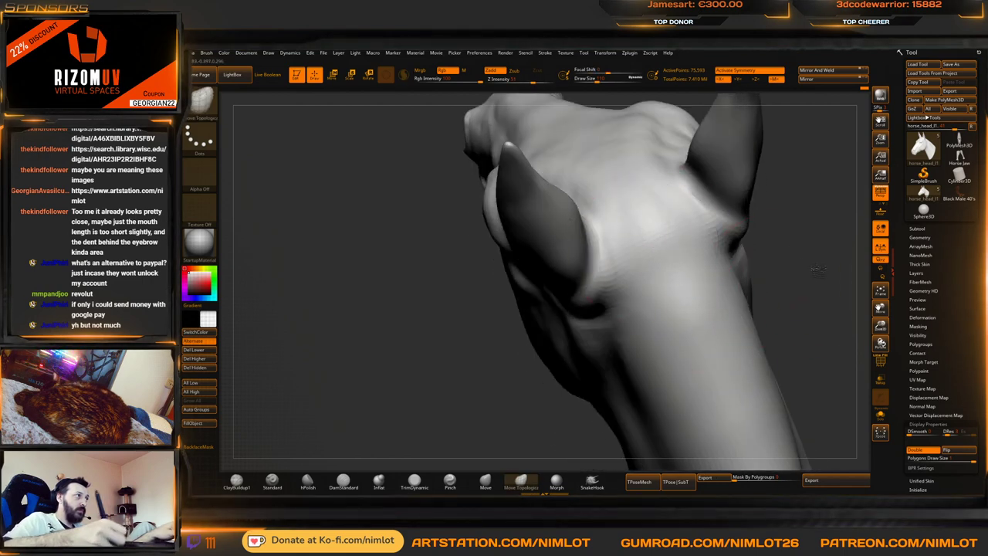
{"action": "left_click_drag", "start_coordinate": [818, 270], "coordinate": [734, 210], "text": "shift"}
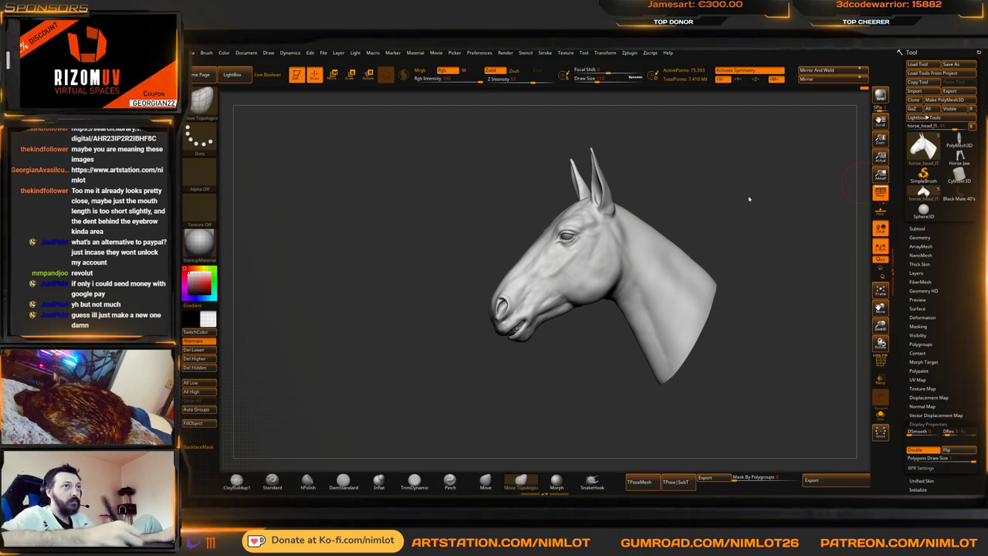
Isolate the polygroup containing the lower lip, chin and mouth interior by hiding the rest of the horse head mesh
{"action": "mouse_move", "coordinate": [761, 213]}
{"action": "left_mouse_down"}
{"action": "mouse_move", "coordinate": [807, 221]}
{"action": "mouse_move", "coordinate": [733, 182]}
{"action": "mouse_move", "coordinate": [757, 270]}
{"action": "left_mouse_up"}
{"action": "mouse_move", "coordinate": [805, 248]}
{"action": "left_mouse_down", "text": "alt"}
{"action": "mouse_move", "coordinate": [690, 128]}
{"action": "mouse_move", "coordinate": [729, 189]}
{"action": "mouse_move", "coordinate": [779, 148]}
{"action": "mouse_move", "coordinate": [698, 112]}
{"action": "left_mouse_up", "text": "alt"}
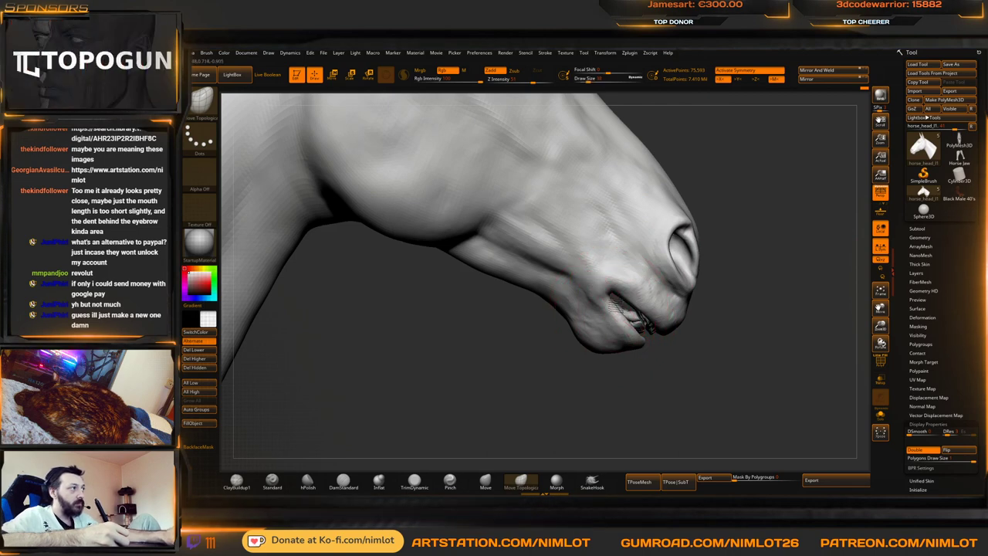
{"action": "mouse_move", "coordinate": [760, 270]}
{"action": "left_mouse_down"}
{"action": "mouse_move", "coordinate": [739, 279]}
{"action": "mouse_move", "coordinate": [714, 321]}
{"action": "left_mouse_up"}
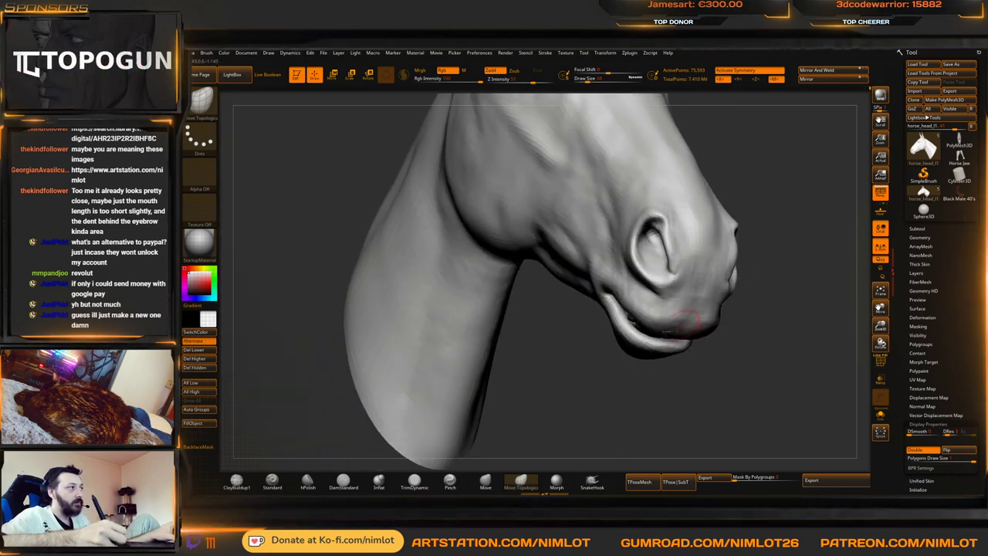
{"action": "left_click", "coordinate": [642, 353], "text": "ctrl+shift"}
{"action": "left_click_drag", "start_coordinate": [627, 390], "coordinate": [602, 292]}
{"action": "left_click", "coordinate": [646, 370], "text": "ctrl+shift"}
{"action": "left_click", "coordinate": [639, 354], "text": "ctrl+shift"}
{"action": "left_click", "coordinate": [646, 369], "text": "ctrl+shift"}
{"action": "left_click", "coordinate": [627, 353], "text": "ctrl+shift"}
{"action": "left_click", "coordinate": [579, 381], "text": "ctrl+shift"}
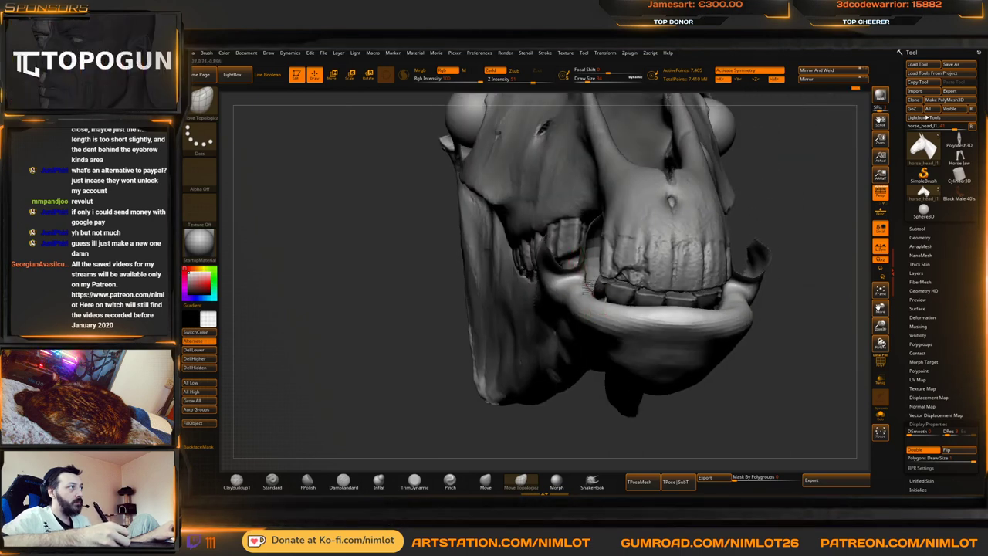
Solo the isolated mouth piece to hide the skull and teeth around it
{"action": "mouse_move", "coordinate": [511, 422]}
{"action": "left_mouse_down"}
{"action": "mouse_move", "coordinate": [563, 427]}
{"action": "mouse_move", "coordinate": [575, 297]}
{"action": "left_mouse_up"}
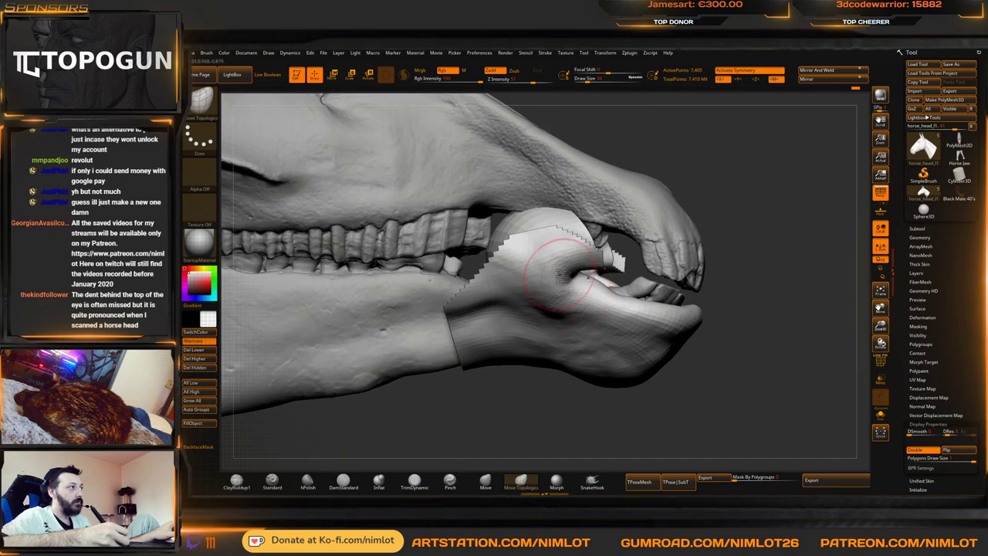
{"action": "left_click_drag", "start_coordinate": [761, 255], "coordinate": [629, 255]}
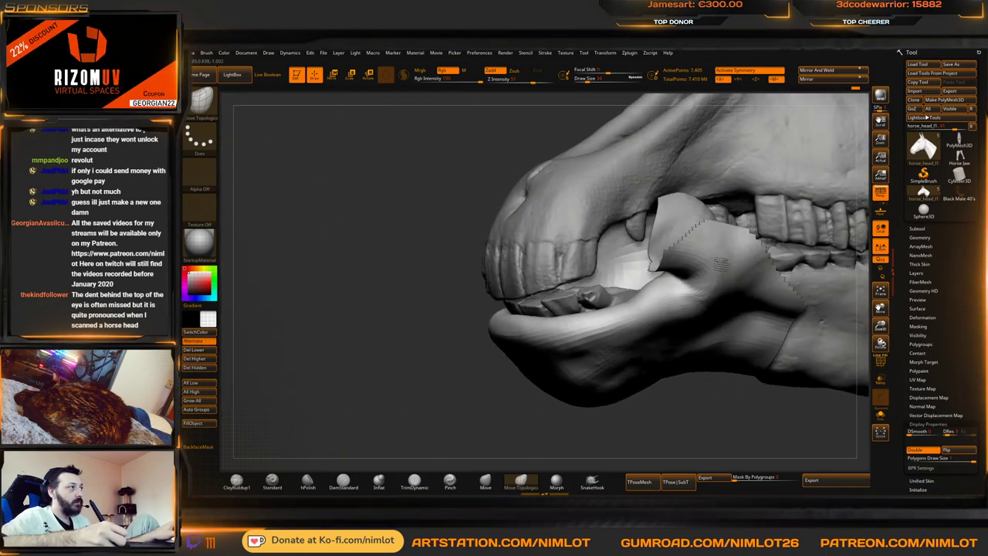
{"action": "left_click_drag", "start_coordinate": [719, 262], "coordinate": [566, 278]}
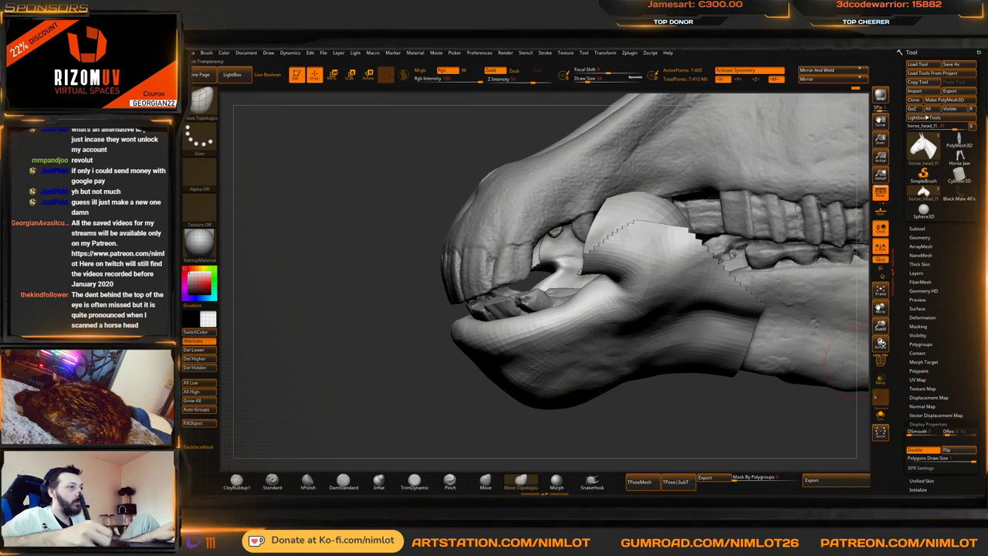
{"action": "left_click", "coordinate": [880, 415]}
{"action": "left_click_drag", "start_coordinate": [617, 423], "coordinate": [686, 450]}
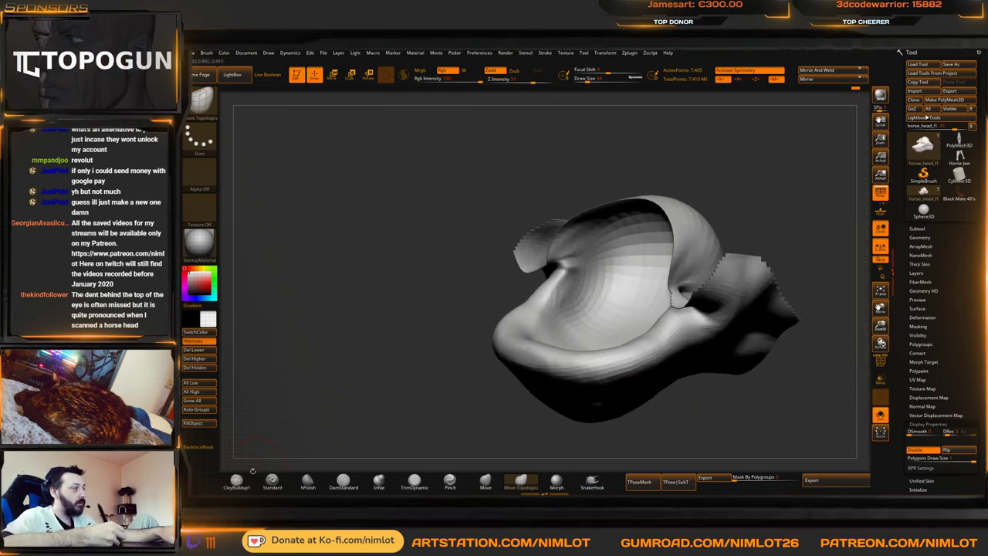
Sculpt and smooth the inner side of the lower lip and the mouth interior with ClayBuildup, and unhide the full head mesh
{"action": "left_click", "coordinate": [237, 480]}
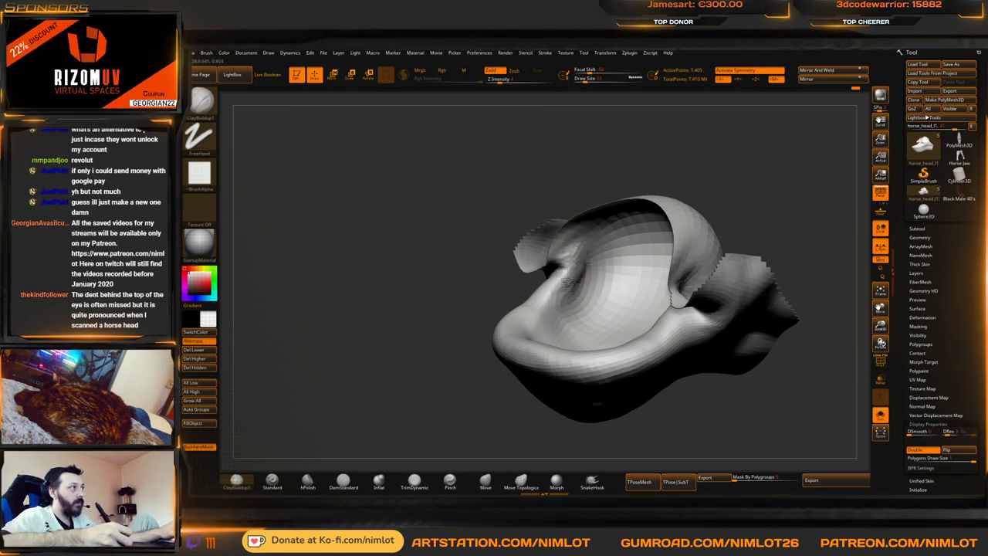
{"action": "mouse_move", "coordinate": [581, 270]}
{"action": "left_mouse_down", "text": "shift"}
{"action": "mouse_move", "coordinate": [586, 250]}
{"action": "mouse_move", "coordinate": [580, 267]}
{"action": "left_mouse_up", "text": "shift"}
{"action": "left_click_drag", "start_coordinate": [452, 355], "coordinate": [462, 447]}
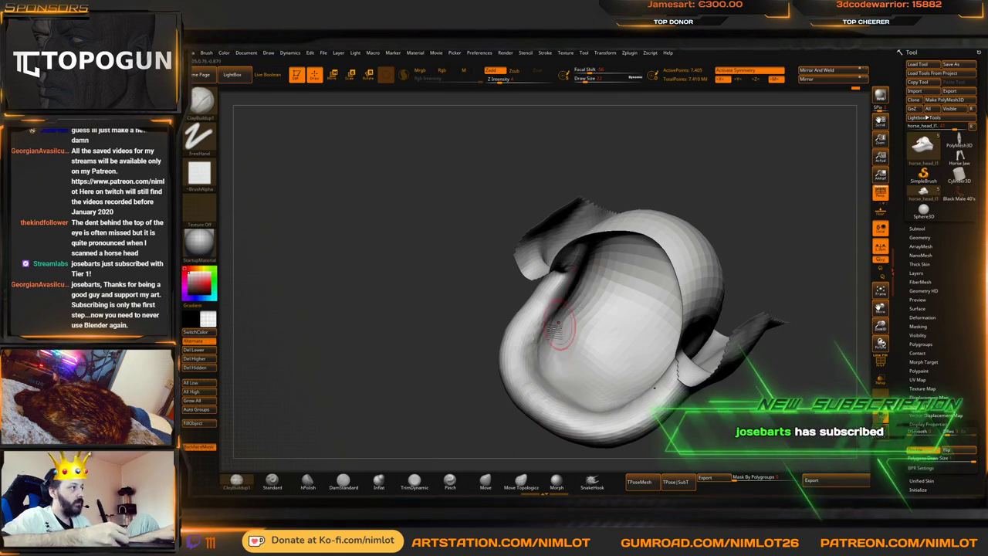
{"action": "left_click_drag", "start_coordinate": [504, 379], "coordinate": [506, 441]}
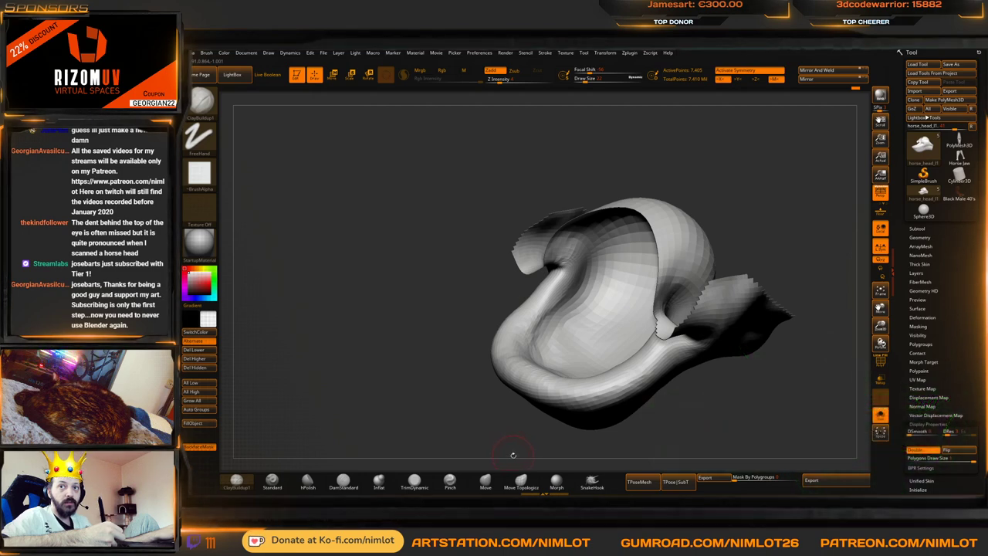
{"action": "mouse_move", "coordinate": [514, 445]}
{"action": "left_mouse_down"}
{"action": "mouse_move", "coordinate": [522, 435]}
{"action": "mouse_move", "coordinate": [501, 399]}
{"action": "mouse_move", "coordinate": [517, 448]}
{"action": "left_mouse_up"}
{"action": "left_click_drag", "start_coordinate": [597, 322], "coordinate": [620, 307]}
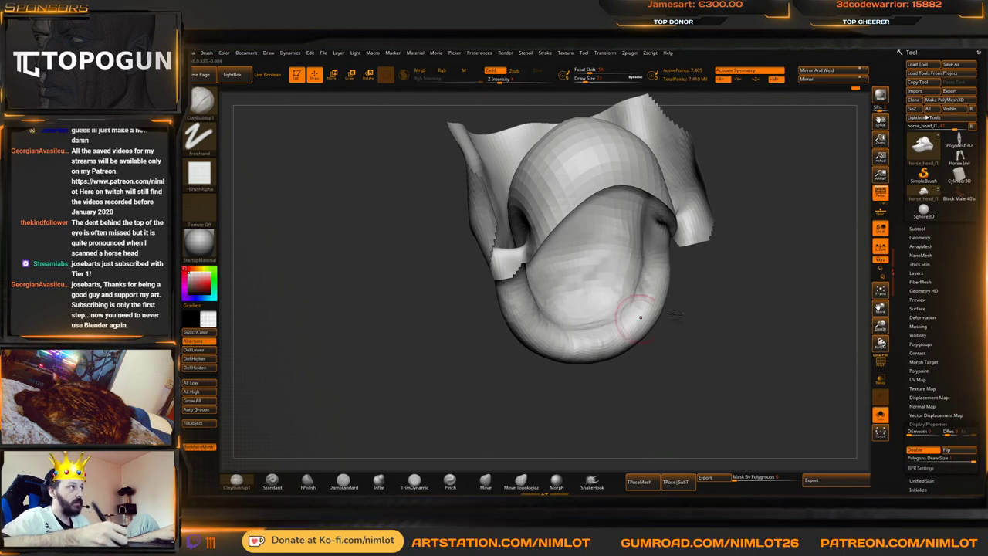
{"action": "mouse_move", "coordinate": [683, 318]}
{"action": "left_mouse_down"}
{"action": "mouse_move", "coordinate": [743, 270]}
{"action": "mouse_move", "coordinate": [690, 300]}
{"action": "left_mouse_up"}
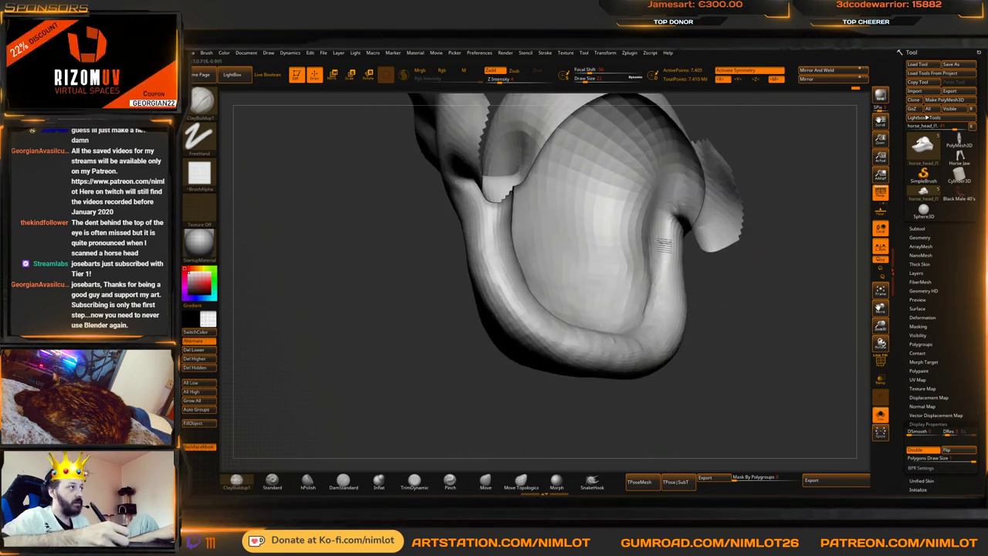
{"action": "mouse_move", "coordinate": [757, 332]}
{"action": "left_mouse_down"}
{"action": "mouse_move", "coordinate": [825, 322]}
{"action": "mouse_move", "coordinate": [781, 299]}
{"action": "mouse_move", "coordinate": [763, 319]}
{"action": "mouse_move", "coordinate": [793, 302]}
{"action": "mouse_move", "coordinate": [781, 294]}
{"action": "left_mouse_up"}
{"action": "left_click", "coordinate": [799, 319], "text": "ctrl+shift"}
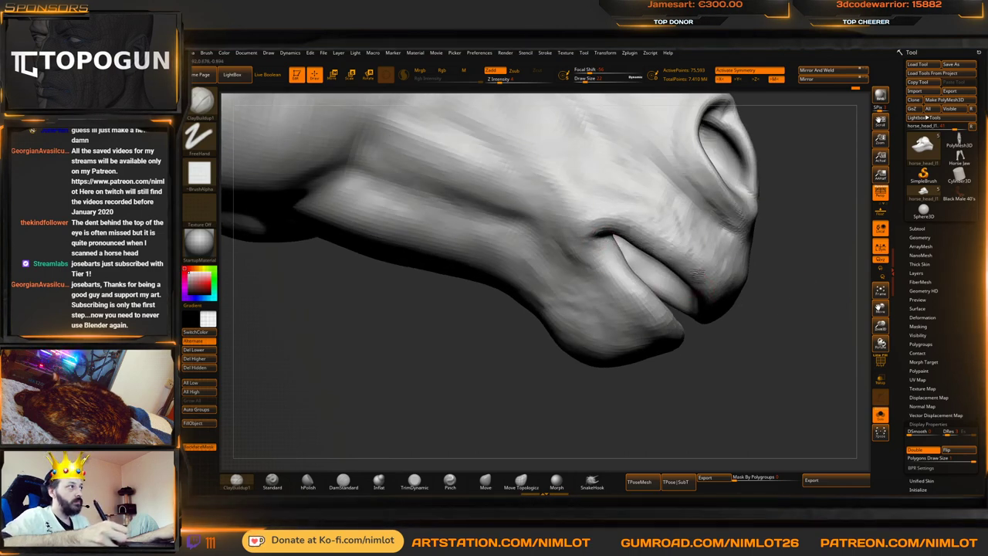
Refine the nostril opening and its surrounding rim with Move Topological
{"action": "mouse_move", "coordinate": [661, 298]}
{"action": "left_mouse_down"}
{"action": "mouse_move", "coordinate": [826, 331]}
{"action": "mouse_move", "coordinate": [832, 352]}
{"action": "mouse_move", "coordinate": [767, 247]}
{"action": "mouse_move", "coordinate": [729, 262]}
{"action": "mouse_move", "coordinate": [714, 254]}
{"action": "left_mouse_up"}
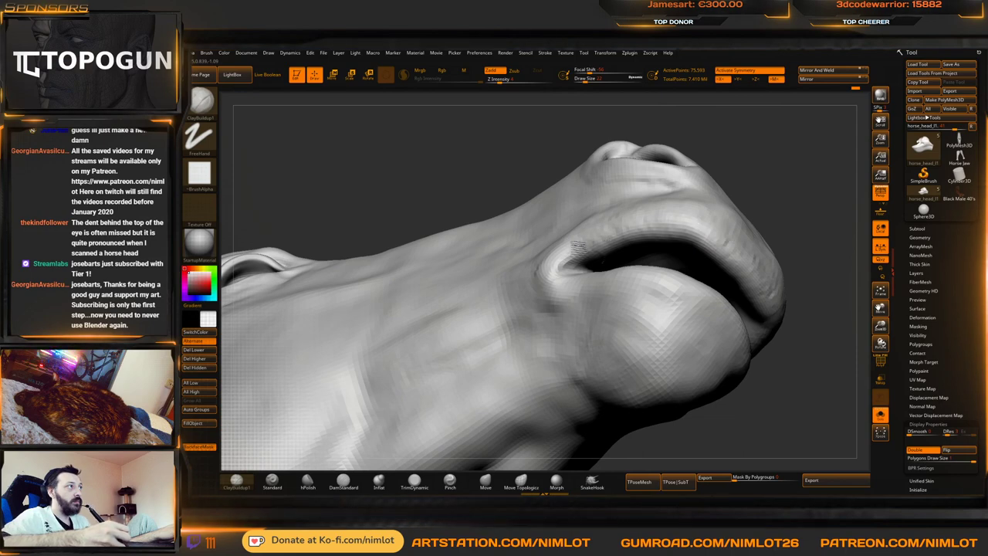
{"action": "left_click_drag", "start_coordinate": [803, 191], "coordinate": [694, 380]}
{"action": "left_click", "coordinate": [521, 481]}
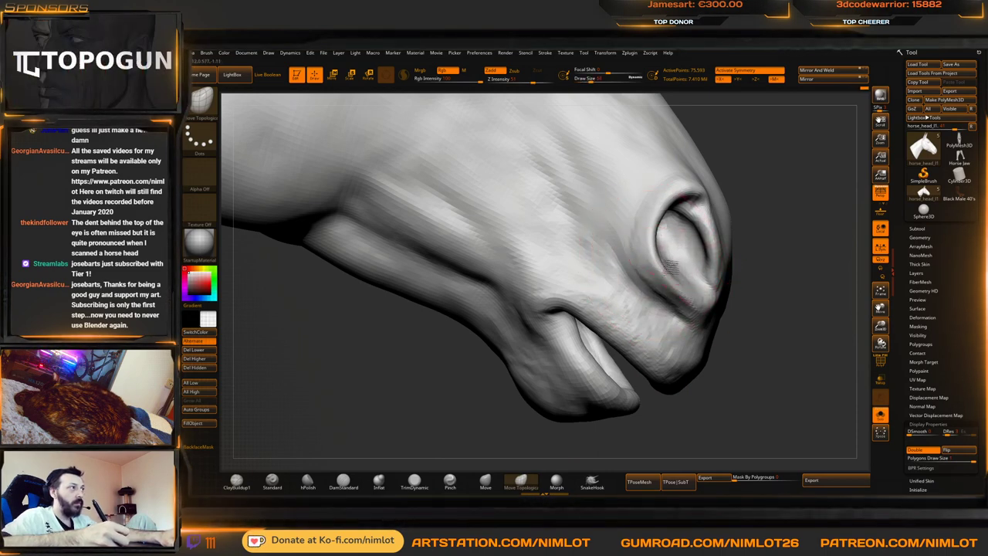
{"action": "left_click_drag", "start_coordinate": [814, 250], "coordinate": [679, 247]}
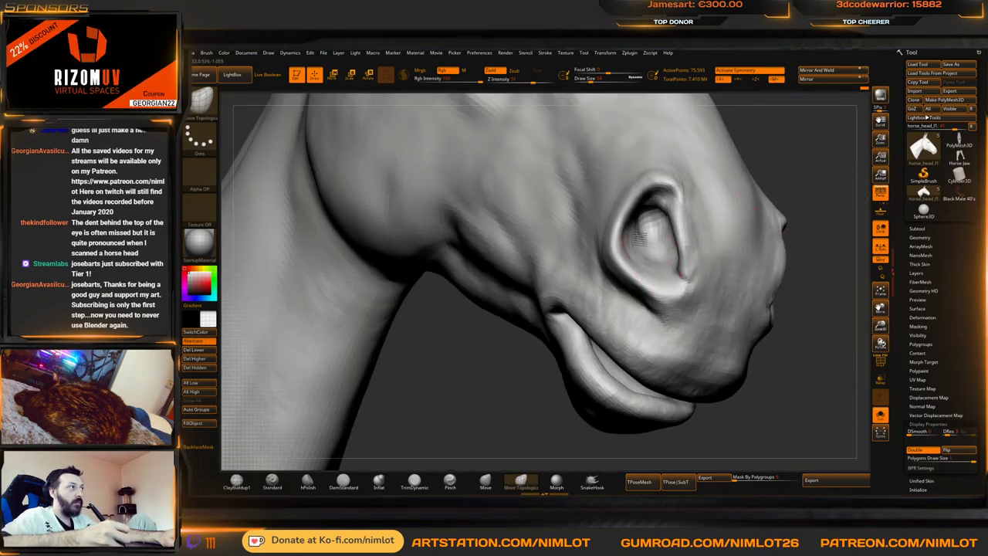
{"action": "left_click_drag", "start_coordinate": [825, 251], "coordinate": [640, 231]}
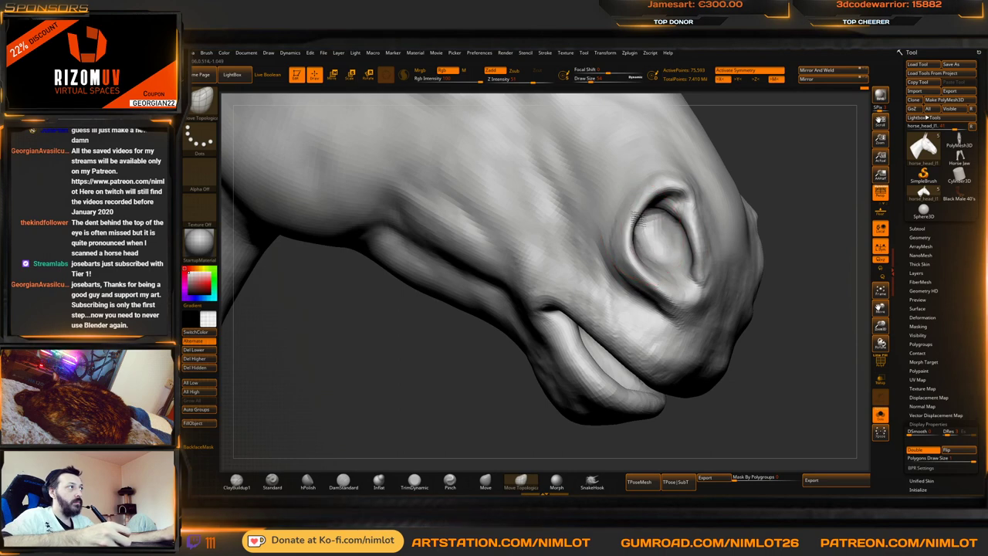
{"action": "left_click_drag", "start_coordinate": [809, 237], "coordinate": [809, 244], "text": "shift"}
{"action": "key", "text": "f"}
{"action": "left_click_drag", "start_coordinate": [795, 277], "coordinate": [751, 174]}
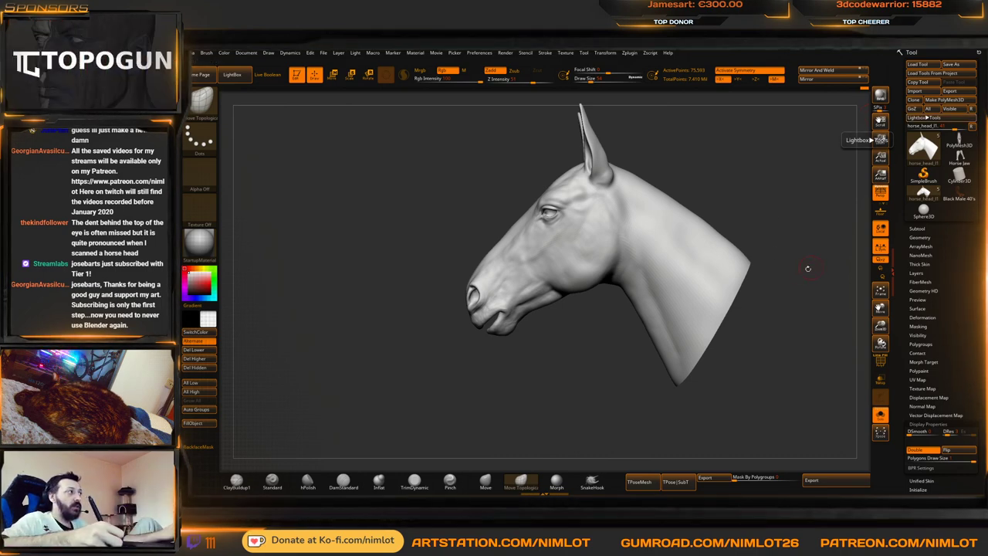
Adjust the front profile of the muzzle around the nostril and upper lip from both sides with Move Topological
{"action": "left_click_drag", "start_coordinate": [807, 268], "coordinate": [819, 250]}
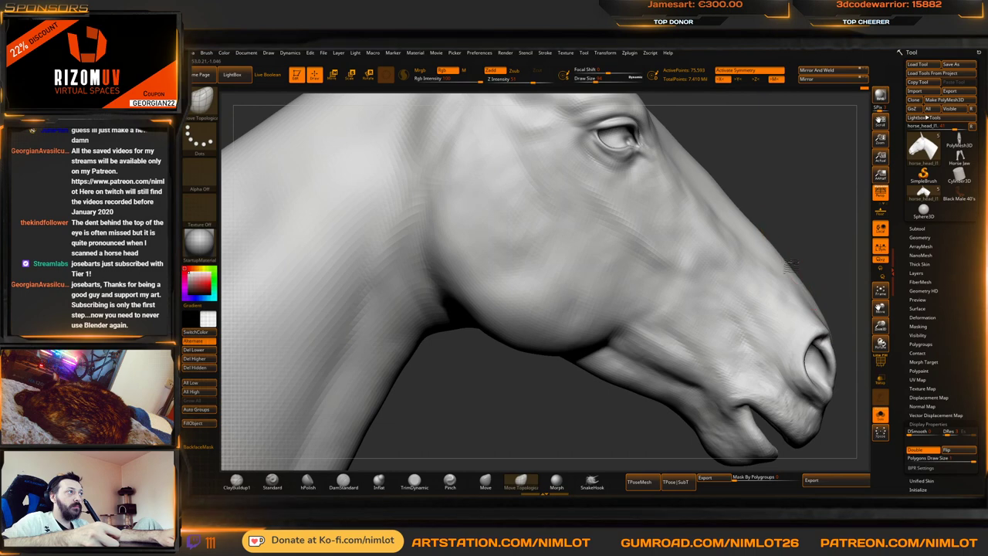
{"action": "left_click_drag", "start_coordinate": [810, 262], "coordinate": [726, 217]}
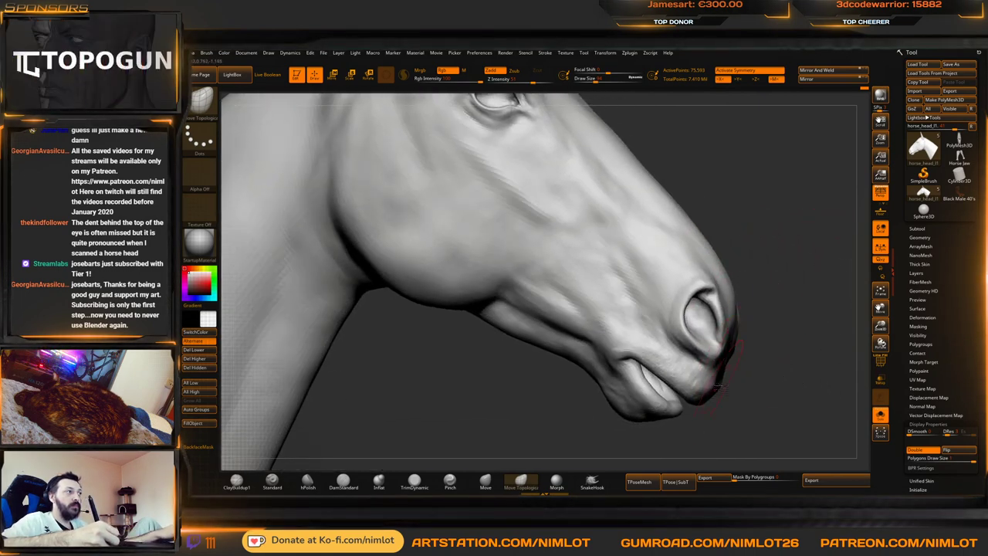
{"action": "left_click_drag", "start_coordinate": [771, 374], "coordinate": [594, 348]}
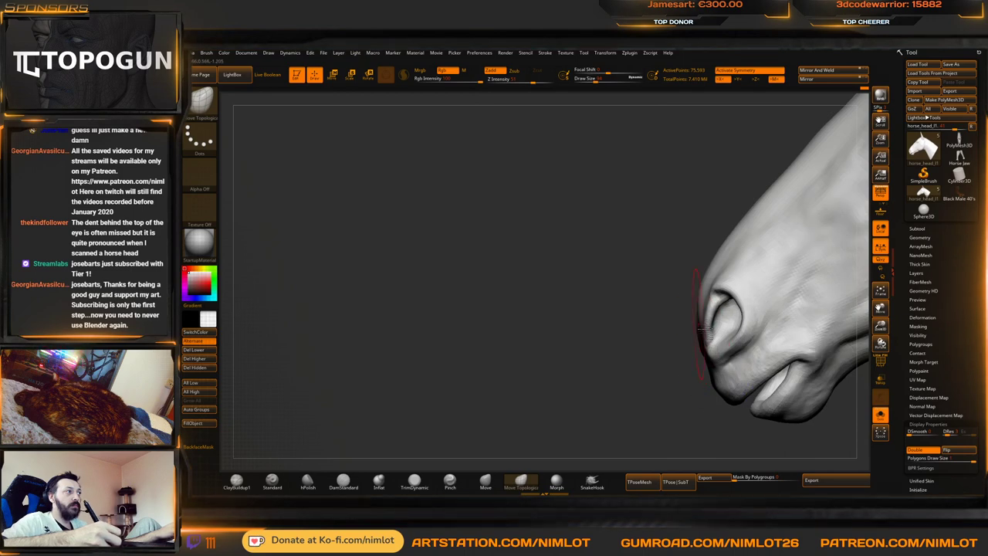
{"action": "left_click_drag", "start_coordinate": [699, 329], "coordinate": [699, 330]}
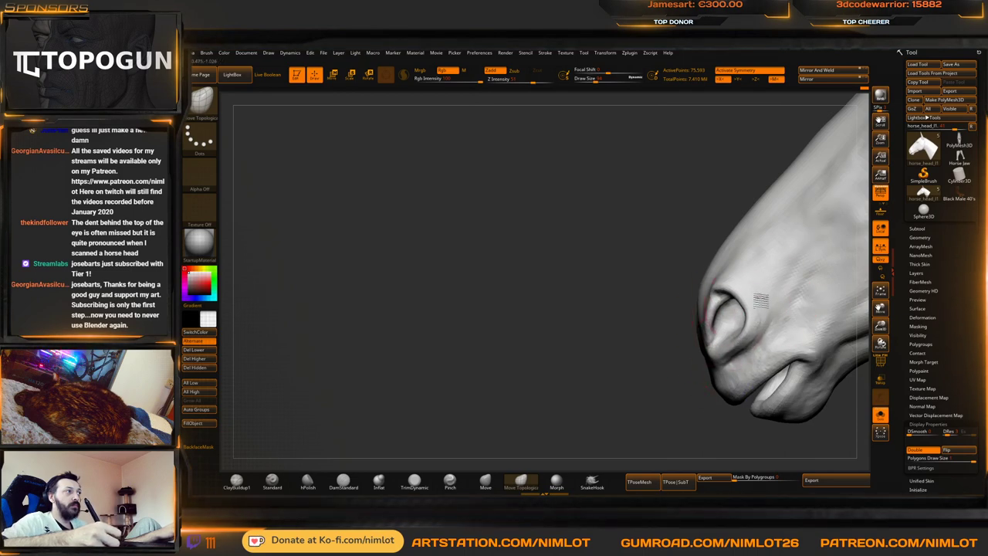
{"action": "key", "text": "f"}
Reshape the mouth corner and lip line in side view with Move Topological
{"action": "mouse_move", "coordinate": [769, 309]}
{"action": "left_mouse_down"}
{"action": "mouse_move", "coordinate": [807, 326]}
{"action": "mouse_move", "coordinate": [770, 320]}
{"action": "left_mouse_up"}
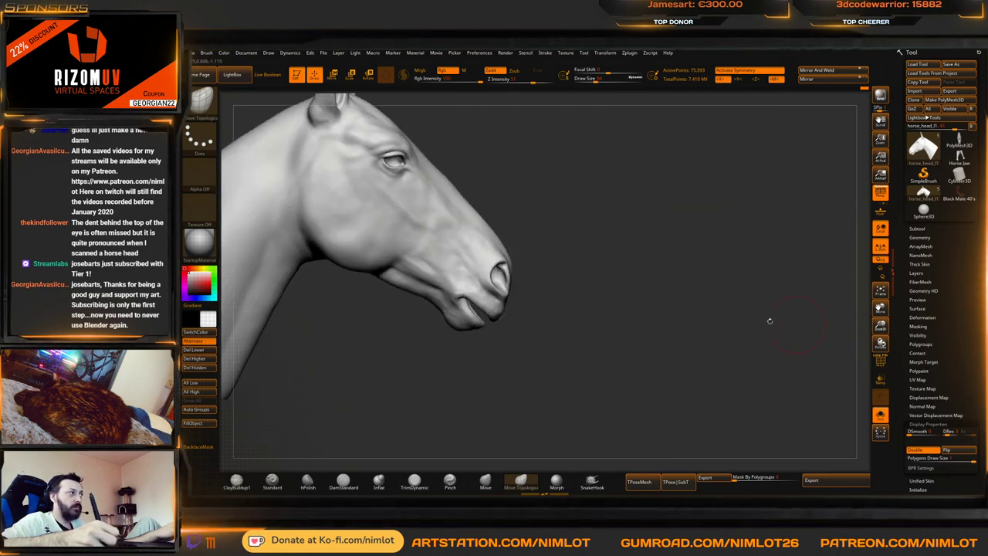
{"action": "mouse_move", "coordinate": [723, 292]}
{"action": "left_mouse_down", "text": "alt"}
{"action": "mouse_move", "coordinate": [739, 311]}
{"action": "mouse_move", "coordinate": [785, 278]}
{"action": "mouse_move", "coordinate": [775, 312]}
{"action": "left_mouse_up", "text": "alt"}
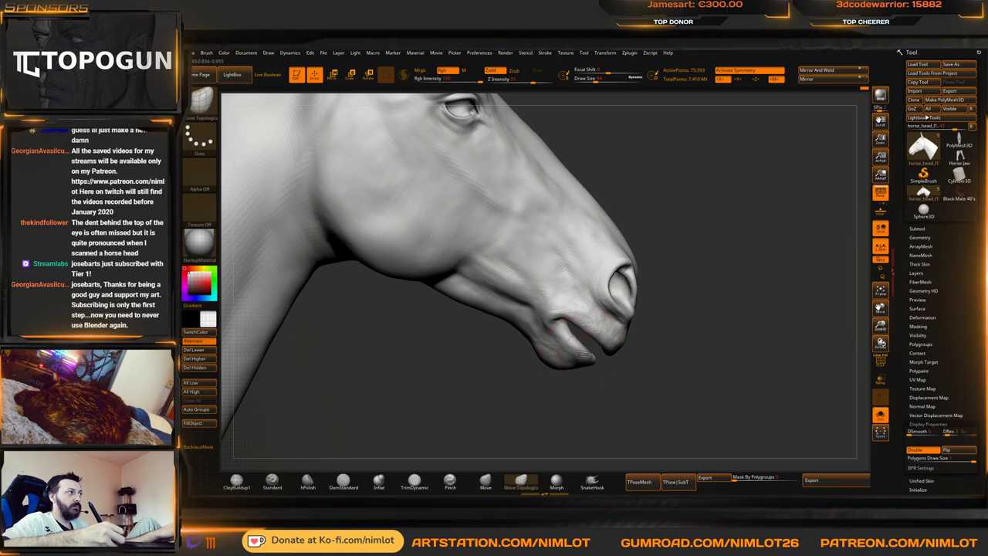
{"action": "left_click_drag", "start_coordinate": [700, 344], "coordinate": [642, 313]}
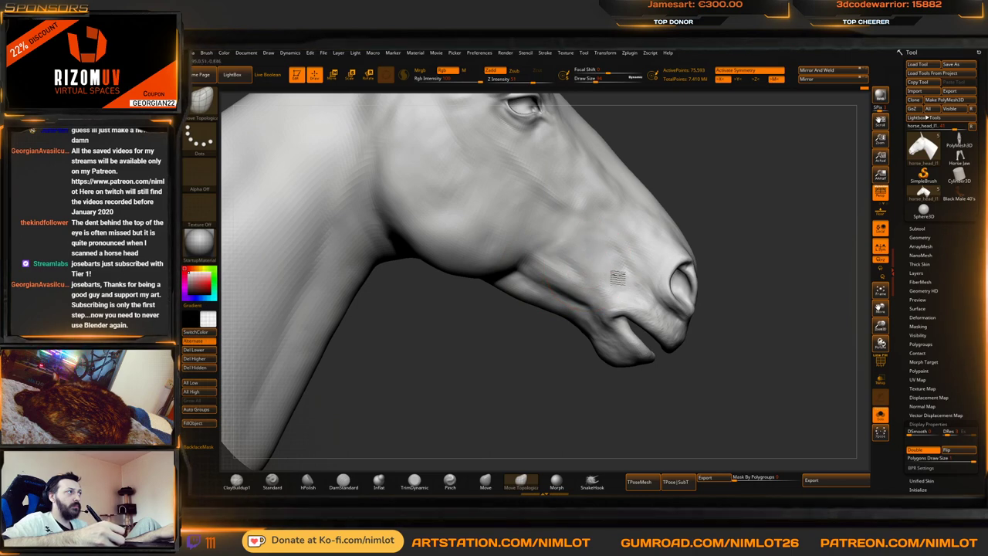
{"action": "left_click_drag", "start_coordinate": [792, 276], "coordinate": [761, 280], "text": "shift"}
{"action": "key", "text": "f"}
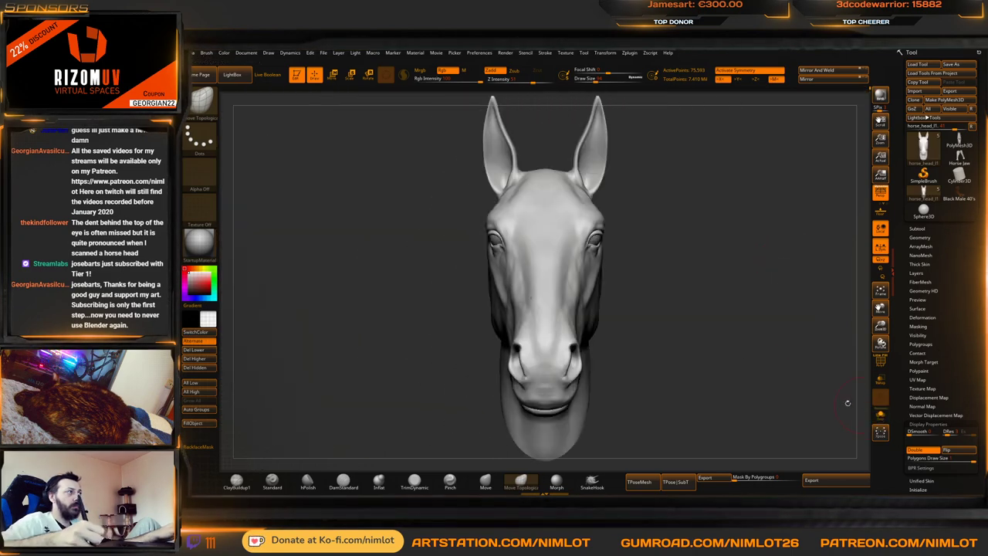
Build up the underside of the lower jaw behind the chin with ClayBuildup and smooth the strokes
{"action": "left_click_drag", "start_coordinate": [846, 401], "coordinate": [651, 327]}
{"action": "left_click_drag", "start_coordinate": [647, 394], "coordinate": [627, 322], "text": "alt"}
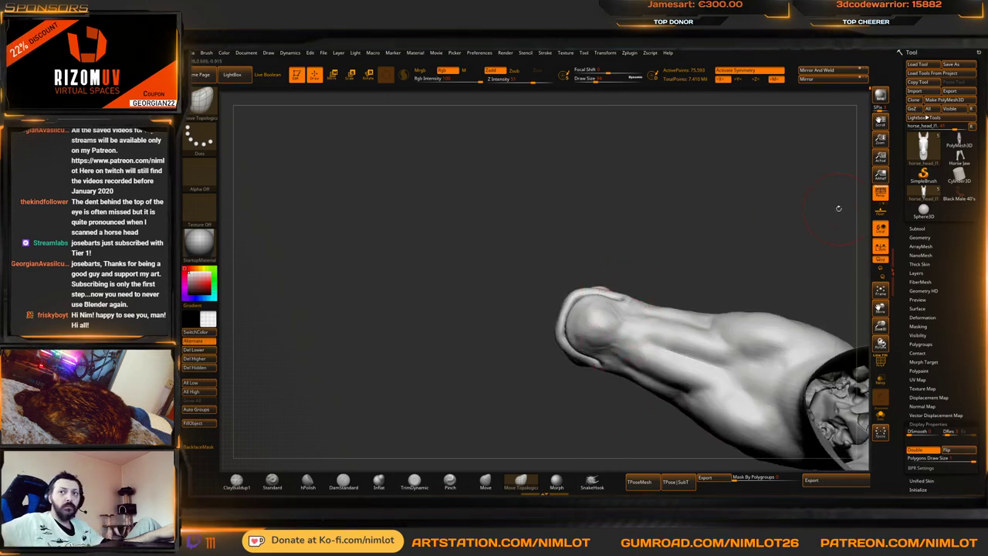
{"action": "mouse_move", "coordinate": [959, 175]}
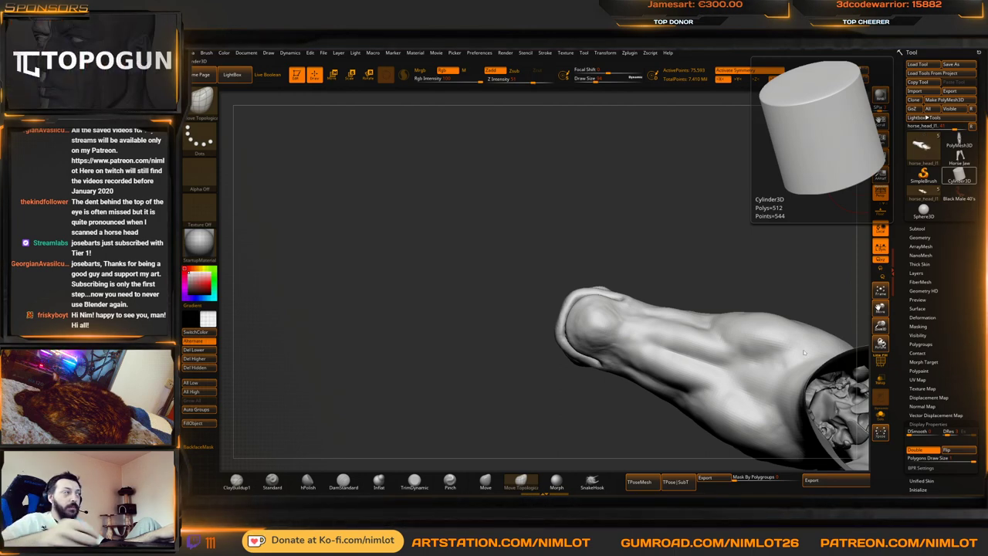
{"action": "left_click_drag", "start_coordinate": [655, 236], "coordinate": [797, 318]}
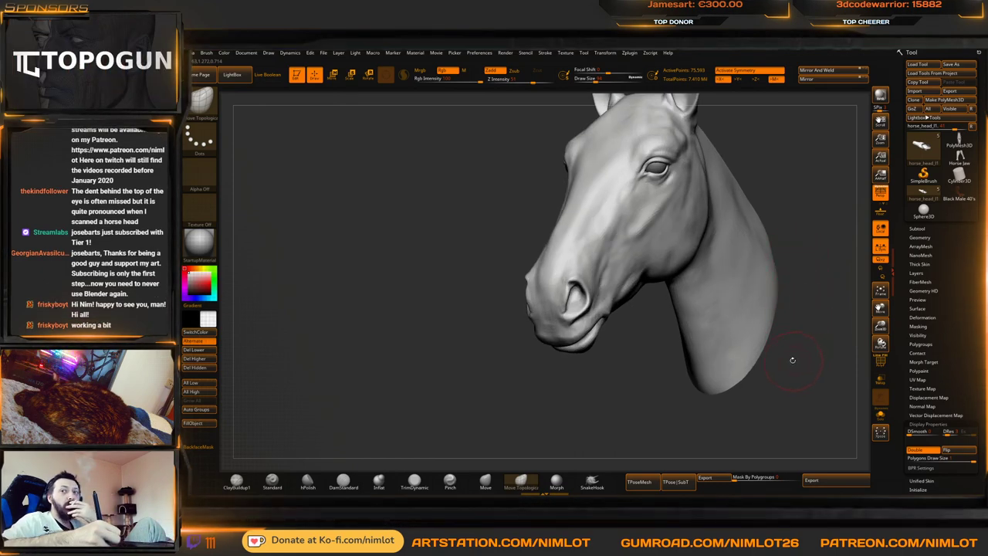
{"action": "mouse_move", "coordinate": [791, 361]}
{"action": "left_mouse_down"}
{"action": "mouse_move", "coordinate": [790, 301]}
{"action": "mouse_move", "coordinate": [765, 298]}
{"action": "mouse_move", "coordinate": [702, 353]}
{"action": "left_mouse_up"}
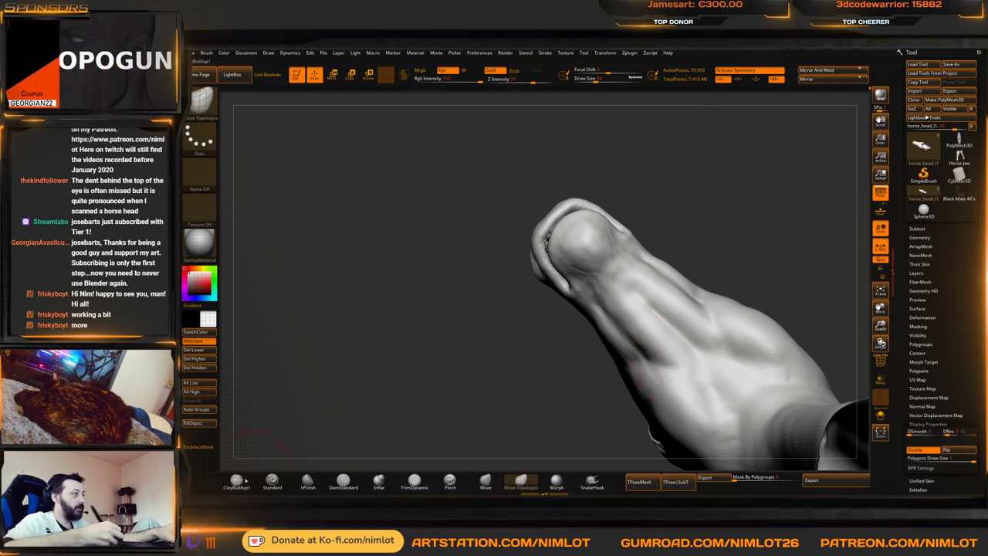
{"action": "left_click", "coordinate": [236, 481]}
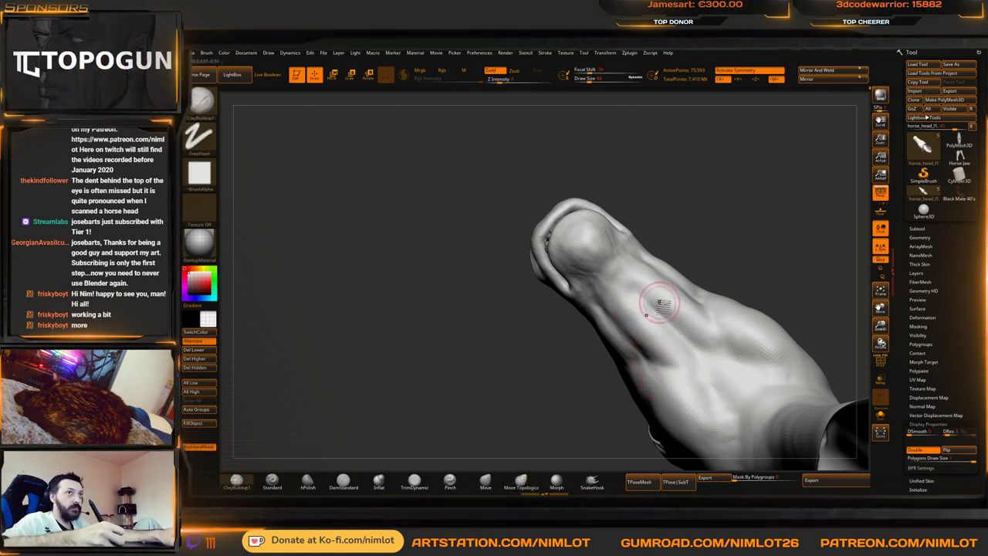
{"action": "left_click_drag", "start_coordinate": [657, 301], "coordinate": [678, 332]}
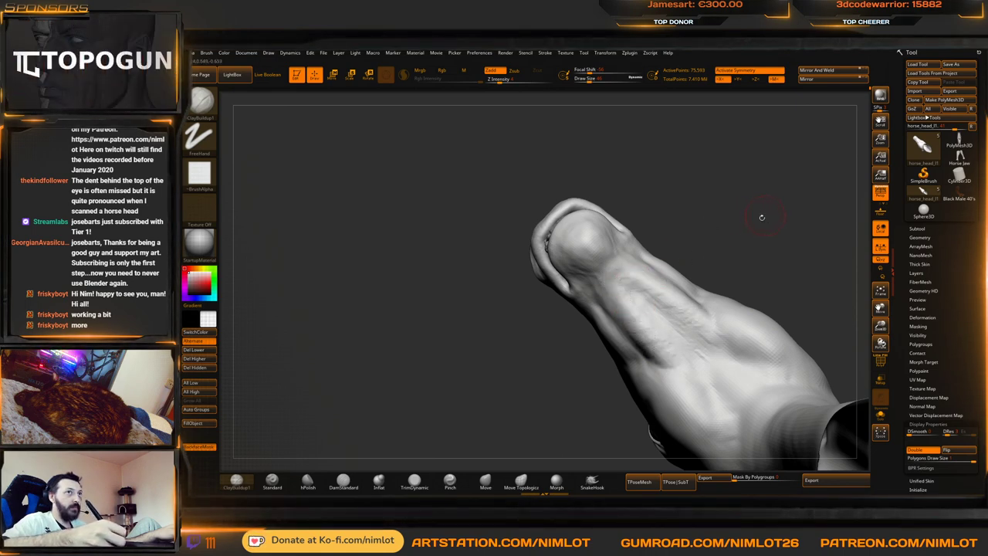
{"action": "left_click_drag", "start_coordinate": [761, 217], "coordinate": [737, 231]}
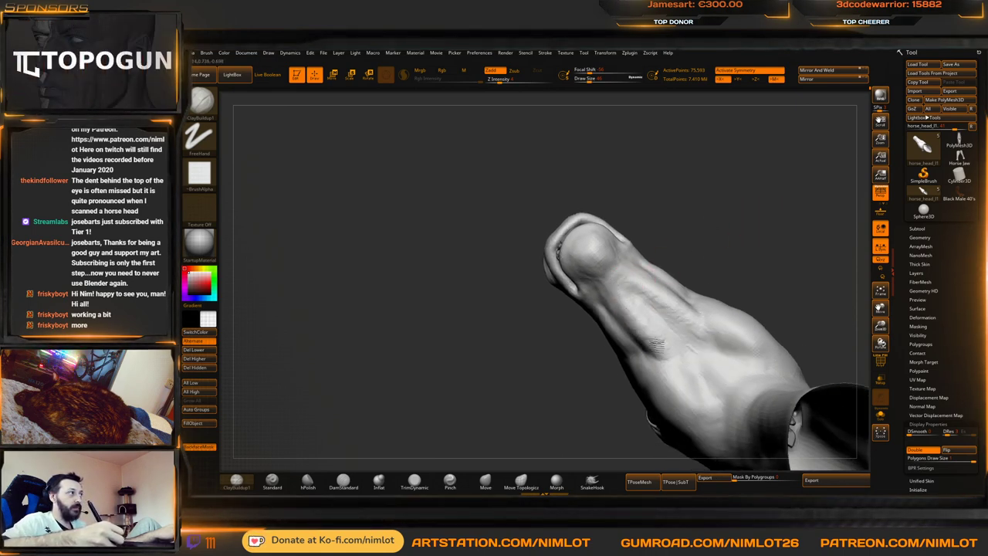
{"action": "key", "text": "shift"}
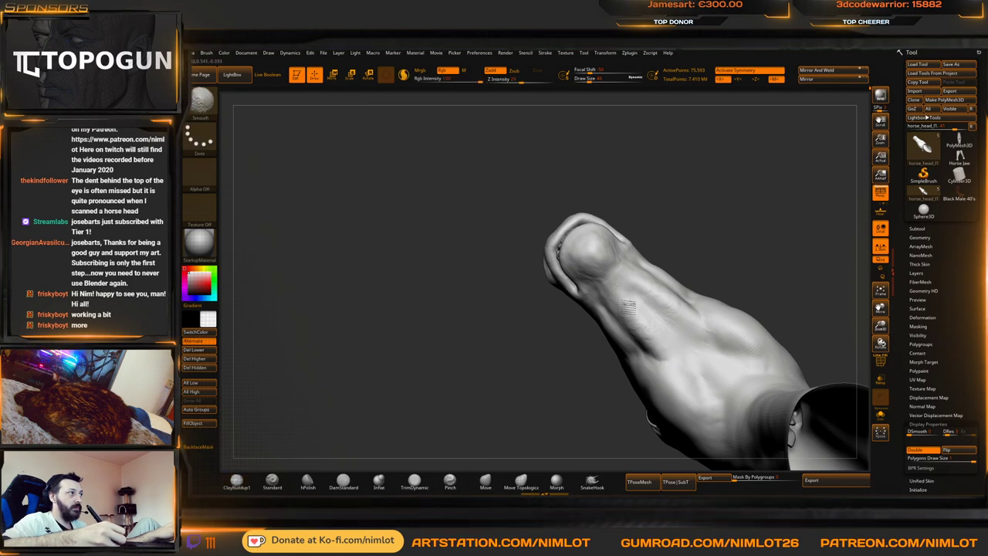
{"action": "left_click_drag", "start_coordinate": [749, 259], "coordinate": [659, 366]}
{"action": "key", "text": "shift"}
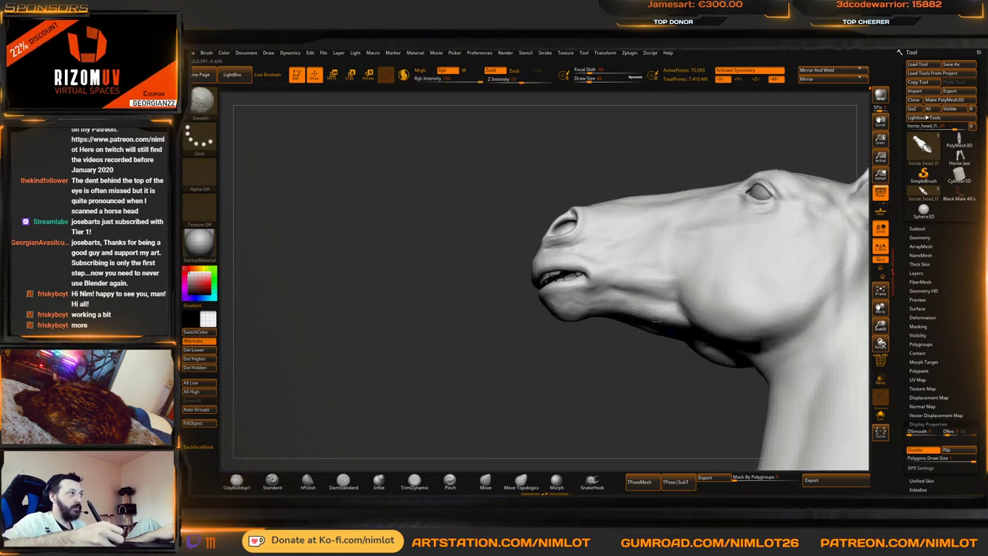
{"action": "mouse_move", "coordinate": [617, 324]}
{"action": "left_mouse_down", "text": "shift"}
{"action": "mouse_move", "coordinate": [638, 404]}
{"action": "mouse_move", "coordinate": [664, 355]}
{"action": "mouse_move", "coordinate": [644, 336]}
{"action": "left_mouse_up", "text": "shift"}
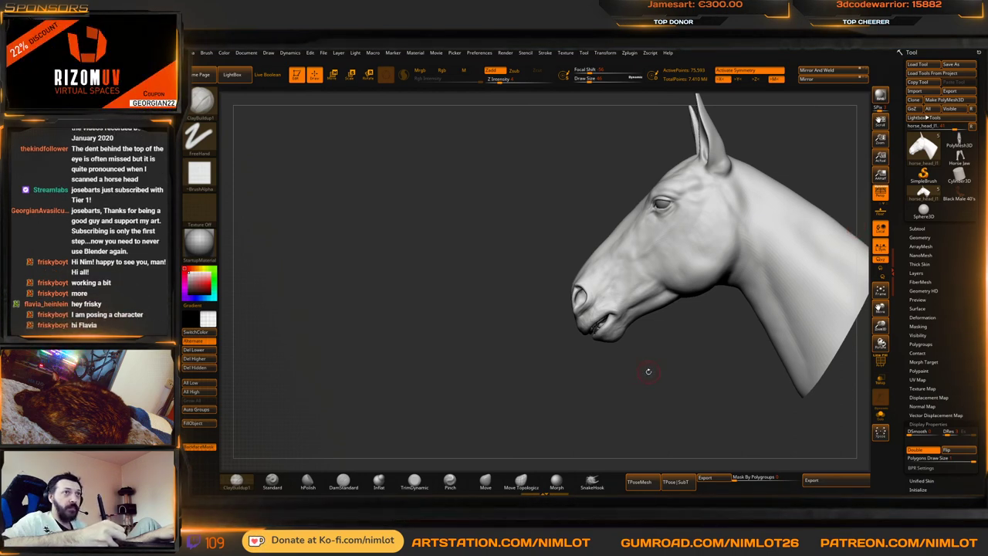
Sculpt the lower jaw edge and the area behind the chin and mouth corner with ClayBuildup
{"action": "mouse_move", "coordinate": [646, 369]}
{"action": "left_mouse_down", "text": "alt"}
{"action": "mouse_move", "coordinate": [667, 397]}
{"action": "mouse_move", "coordinate": [644, 347]}
{"action": "left_mouse_up", "text": "alt"}
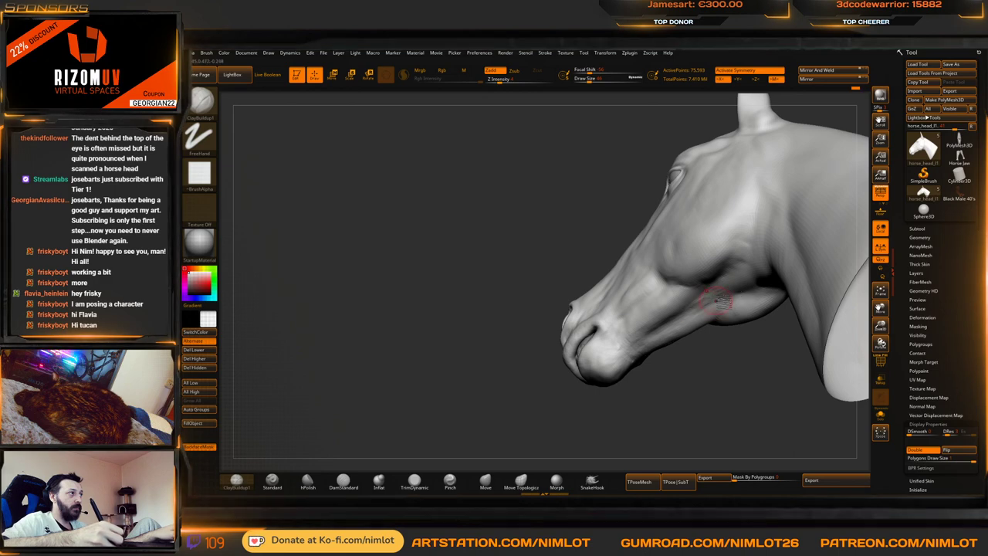
{"action": "key", "text": "shift"}
{"action": "mouse_move", "coordinate": [645, 394]}
{"action": "left_mouse_down"}
{"action": "mouse_move", "coordinate": [690, 403]}
{"action": "mouse_move", "coordinate": [672, 399]}
{"action": "mouse_move", "coordinate": [663, 377]}
{"action": "mouse_move", "coordinate": [687, 370]}
{"action": "mouse_move", "coordinate": [634, 399]}
{"action": "left_mouse_up"}
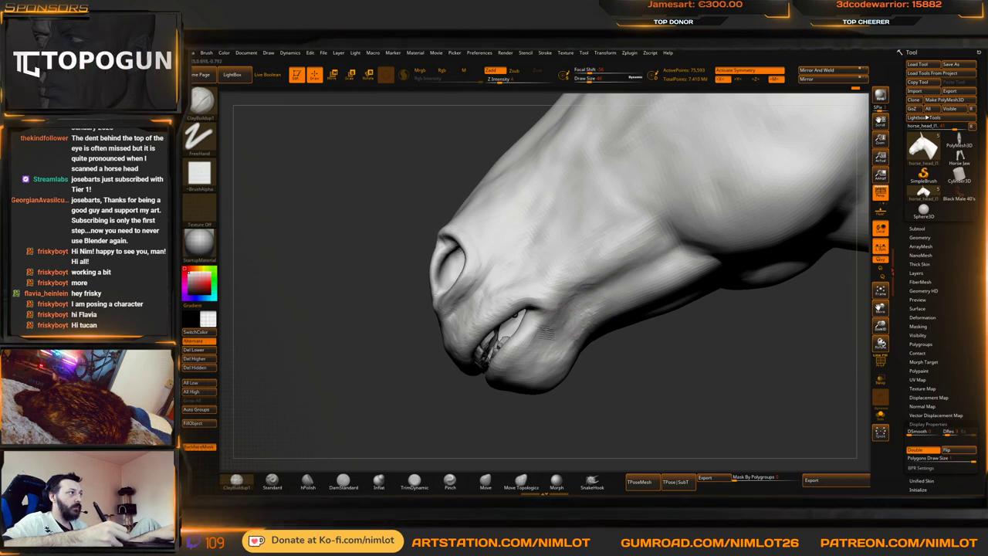
{"action": "mouse_move", "coordinate": [665, 369]}
{"action": "left_mouse_down"}
{"action": "mouse_move", "coordinate": [679, 386]}
{"action": "mouse_move", "coordinate": [638, 343]}
{"action": "left_mouse_up"}
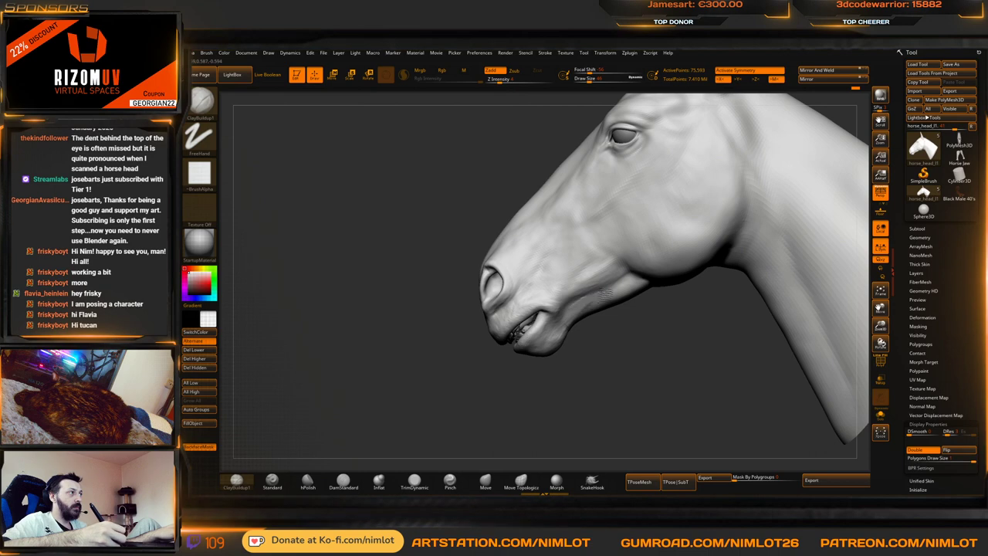
Refine and smooth the jawline between the chin and cheek on the opposite side of the head
{"action": "mouse_move", "coordinate": [626, 366]}
{"action": "left_mouse_down"}
{"action": "mouse_move", "coordinate": [677, 386]}
{"action": "mouse_move", "coordinate": [741, 357]}
{"action": "mouse_move", "coordinate": [716, 343]}
{"action": "mouse_move", "coordinate": [721, 405]}
{"action": "left_mouse_up"}
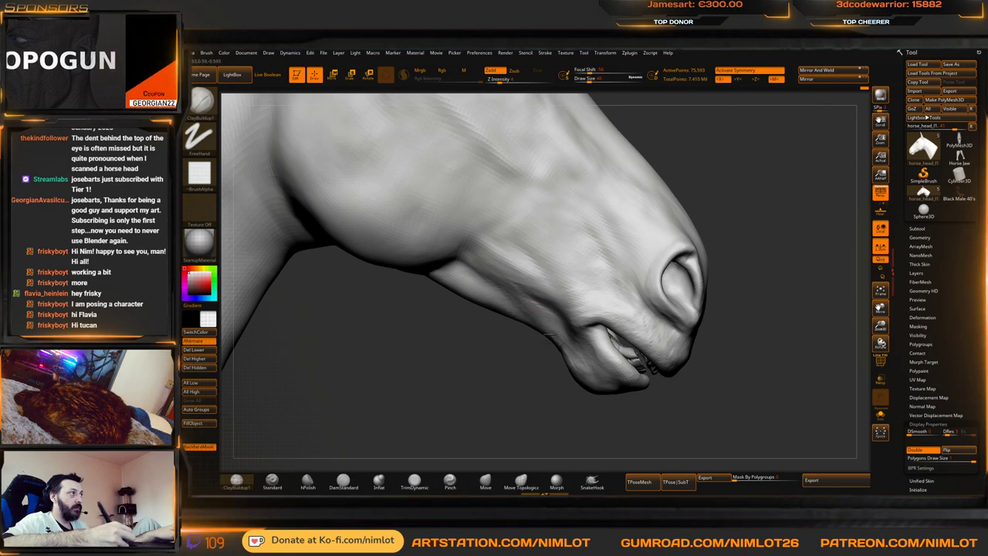
{"action": "key", "text": "shift"}
{"action": "left_click_drag", "start_coordinate": [539, 361], "coordinate": [538, 384]}
{"action": "key", "text": "shift"}
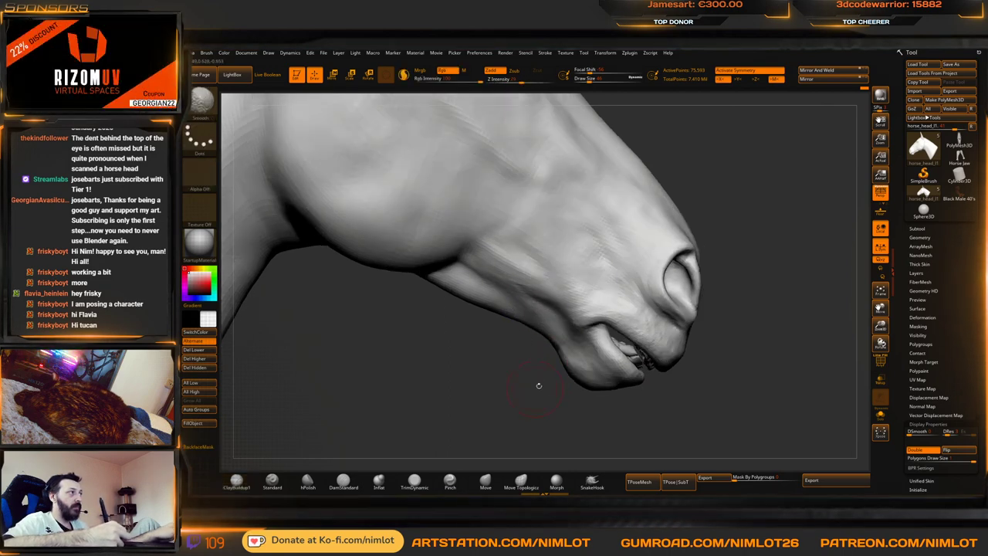
{"action": "key", "text": "shift"}
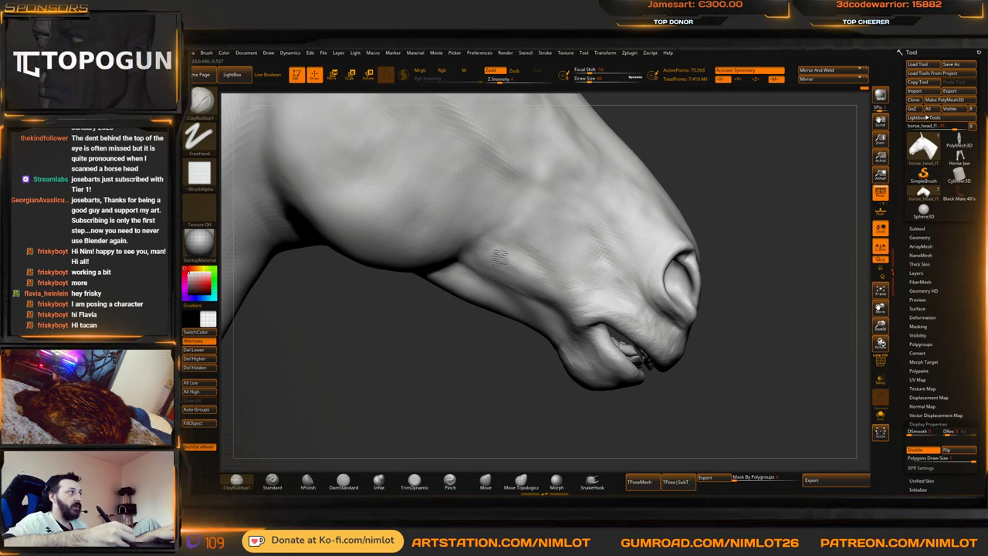
Build up the muscle forms between the mouth corner, nostril and cheek with ClayBuildup
{"action": "mouse_move", "coordinate": [749, 284]}
{"action": "left_mouse_down", "text": "alt"}
{"action": "mouse_move", "coordinate": [746, 242]}
{"action": "mouse_move", "coordinate": [743, 258]}
{"action": "mouse_move", "coordinate": [734, 247]}
{"action": "mouse_move", "coordinate": [695, 248]}
{"action": "mouse_move", "coordinate": [748, 239]}
{"action": "mouse_move", "coordinate": [741, 258]}
{"action": "mouse_move", "coordinate": [763, 257]}
{"action": "mouse_move", "coordinate": [757, 238]}
{"action": "mouse_move", "coordinate": [734, 276]}
{"action": "mouse_move", "coordinate": [725, 272]}
{"action": "left_mouse_up", "text": "alt"}
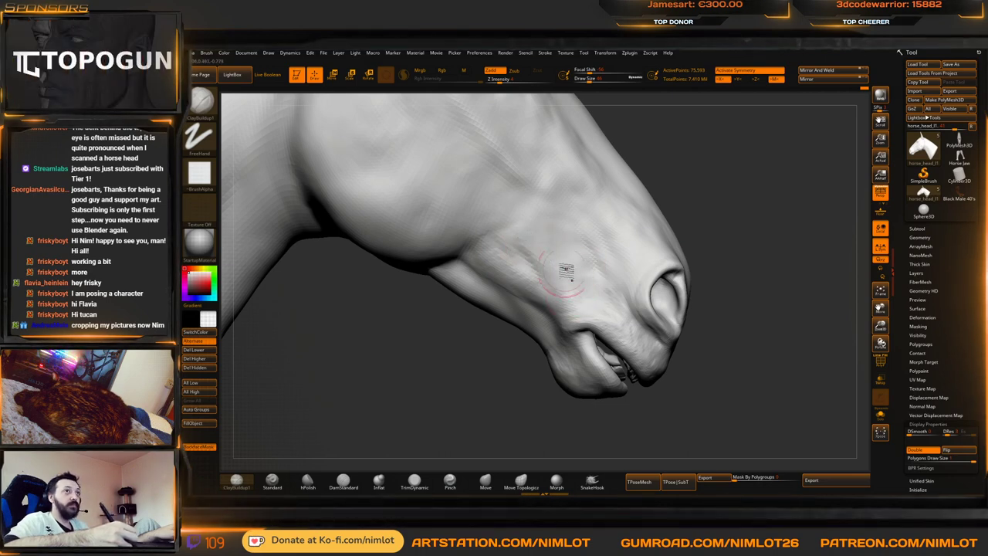
{"action": "left_click_drag", "start_coordinate": [725, 217], "coordinate": [678, 224]}
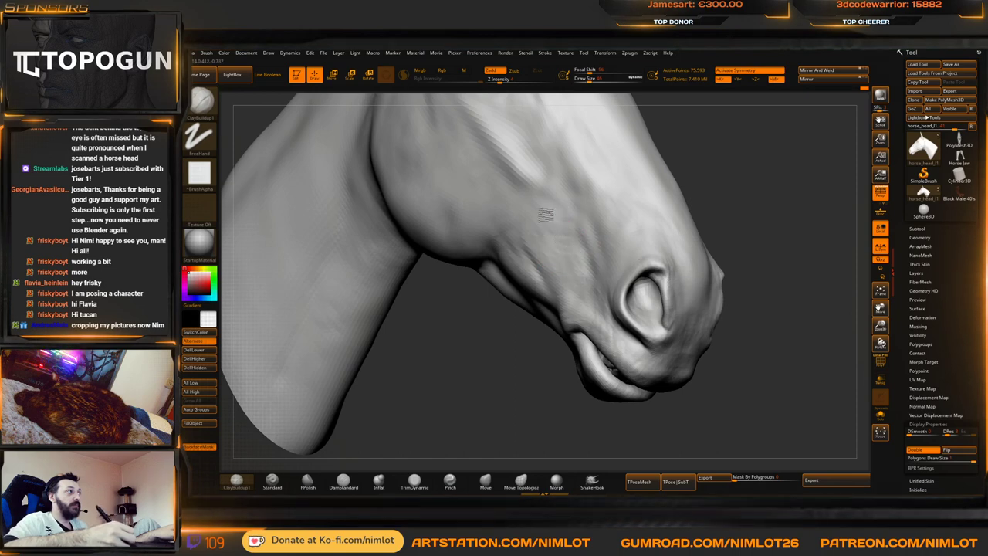
{"action": "key", "text": "f"}
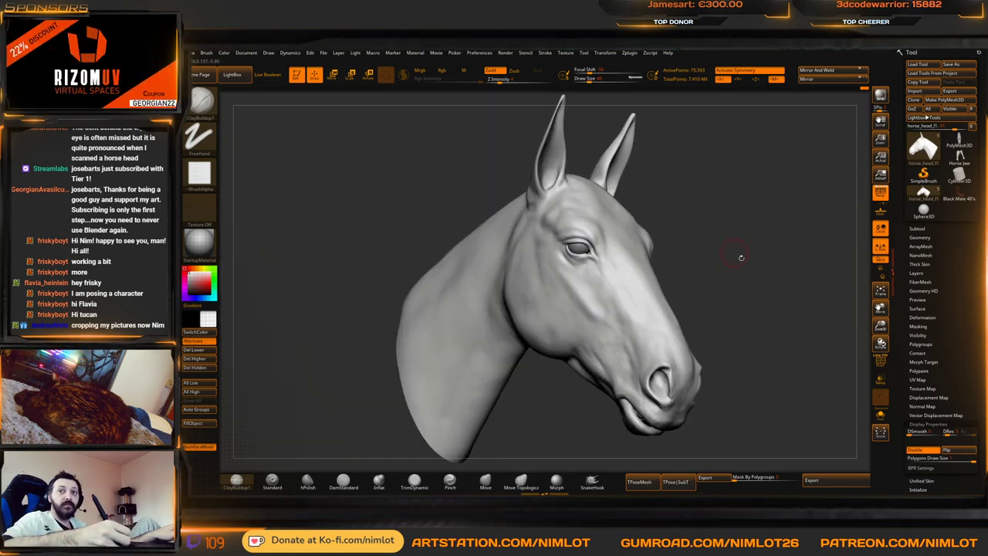
Adjust the nose bridge and muzzle profile from both sides with Move Topological
{"action": "mouse_move", "coordinate": [741, 255]}
{"action": "left_mouse_down"}
{"action": "mouse_move", "coordinate": [753, 270]}
{"action": "mouse_move", "coordinate": [702, 324]}
{"action": "mouse_move", "coordinate": [684, 386]}
{"action": "mouse_move", "coordinate": [657, 363]}
{"action": "mouse_move", "coordinate": [638, 404]}
{"action": "left_mouse_up"}
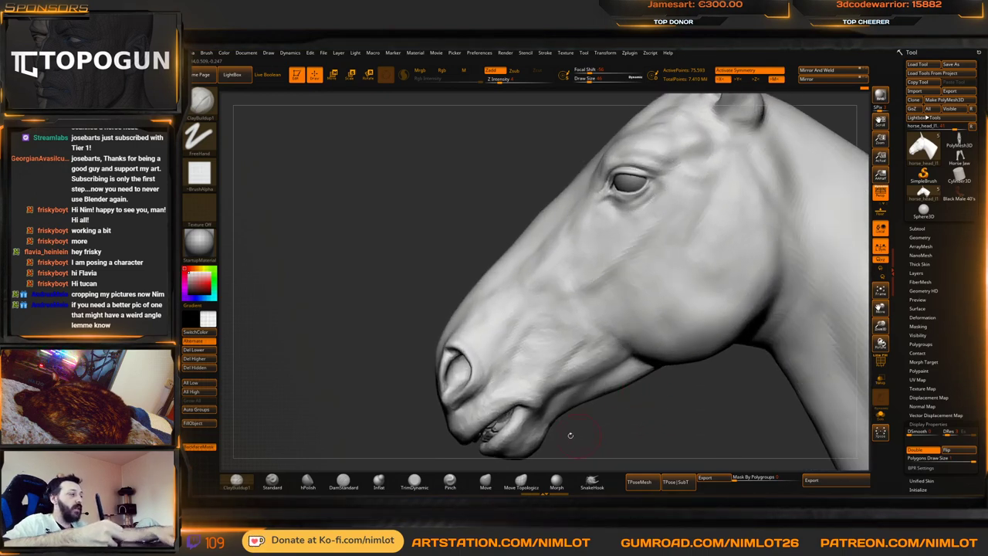
{"action": "left_click", "coordinate": [521, 480]}
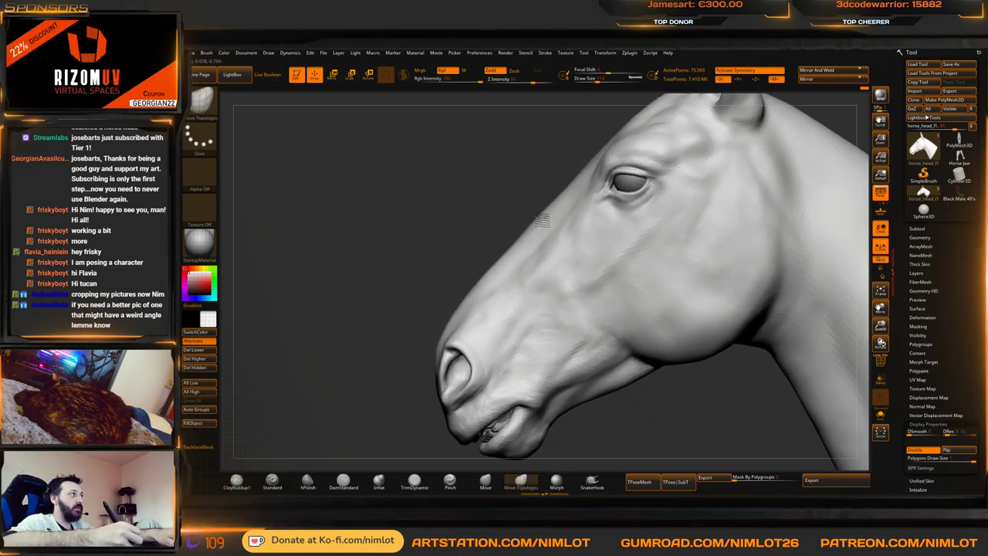
{"action": "left_click_drag", "start_coordinate": [514, 209], "coordinate": [641, 228]}
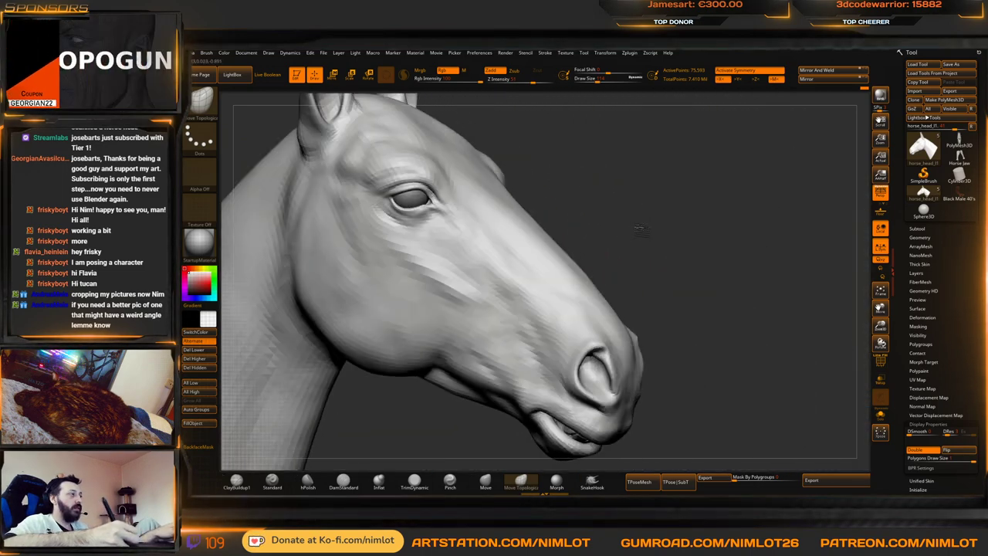
{"action": "right_click_drag", "start_coordinate": [639, 227], "coordinate": [566, 254]}
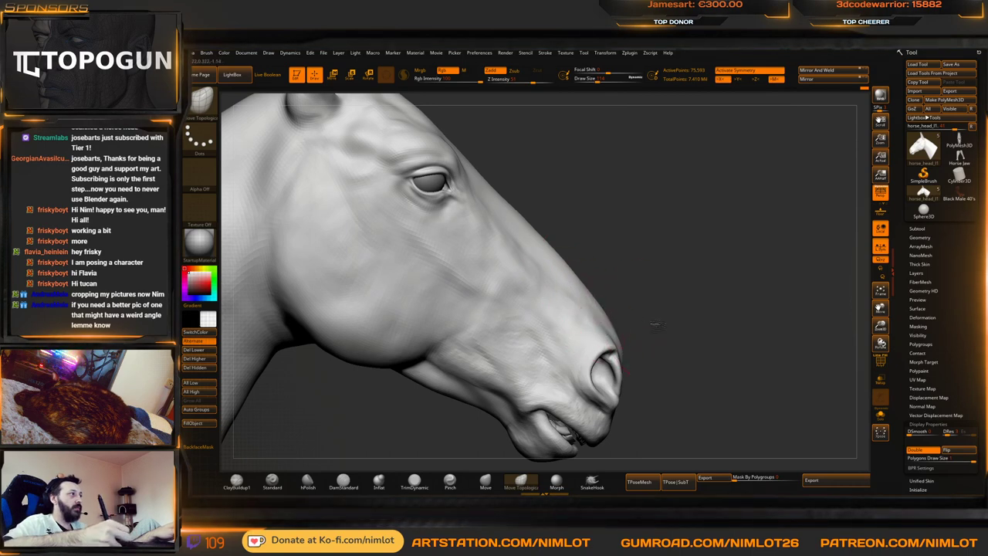
{"action": "mouse_move", "coordinate": [655, 324]}
{"action": "right_mouse_down"}
{"action": "mouse_move", "coordinate": [596, 352]}
{"action": "mouse_move", "coordinate": [448, 347]}
{"action": "right_mouse_up"}
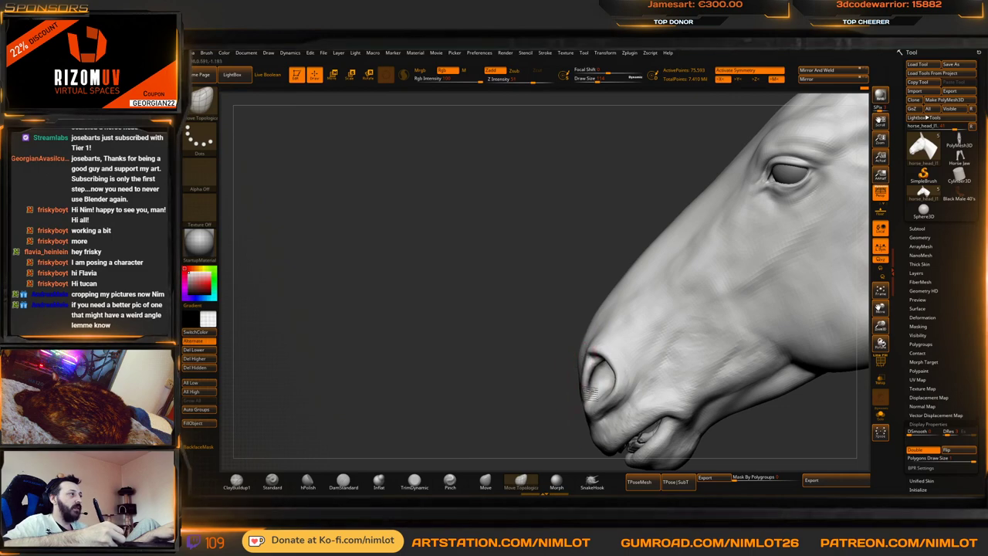
{"action": "key", "text": "f"}
{"action": "mouse_move", "coordinate": [512, 412]}
{"action": "right_mouse_down"}
{"action": "mouse_move", "coordinate": [543, 413]}
{"action": "mouse_move", "coordinate": [656, 326]}
{"action": "mouse_move", "coordinate": [723, 250]}
{"action": "mouse_move", "coordinate": [750, 273]}
{"action": "mouse_move", "coordinate": [690, 202]}
{"action": "right_mouse_up"}
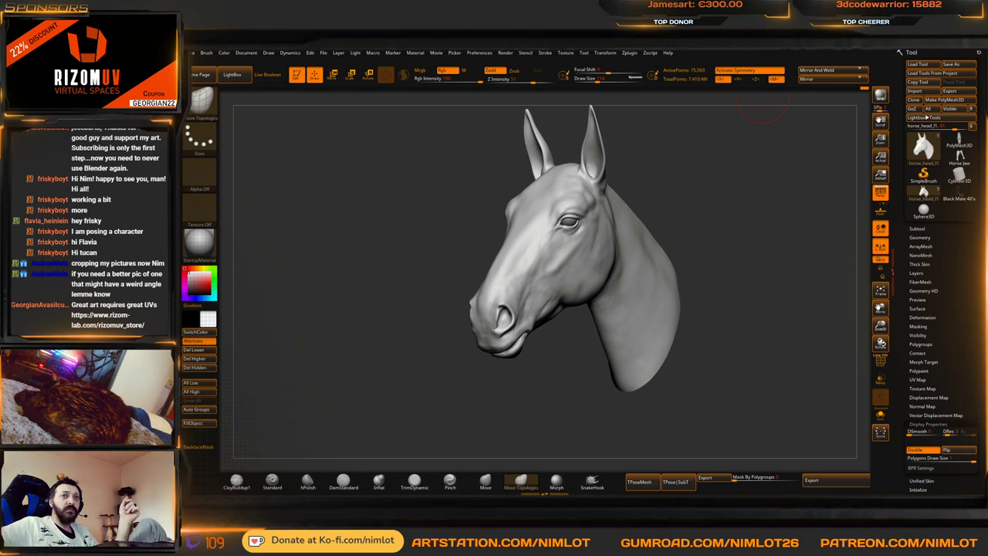
Sculpt the forehead and brow area beside the eye with ClayBuildup and smooth the transitions
{"action": "left_click_drag", "start_coordinate": [763, 108], "coordinate": [822, 278]}
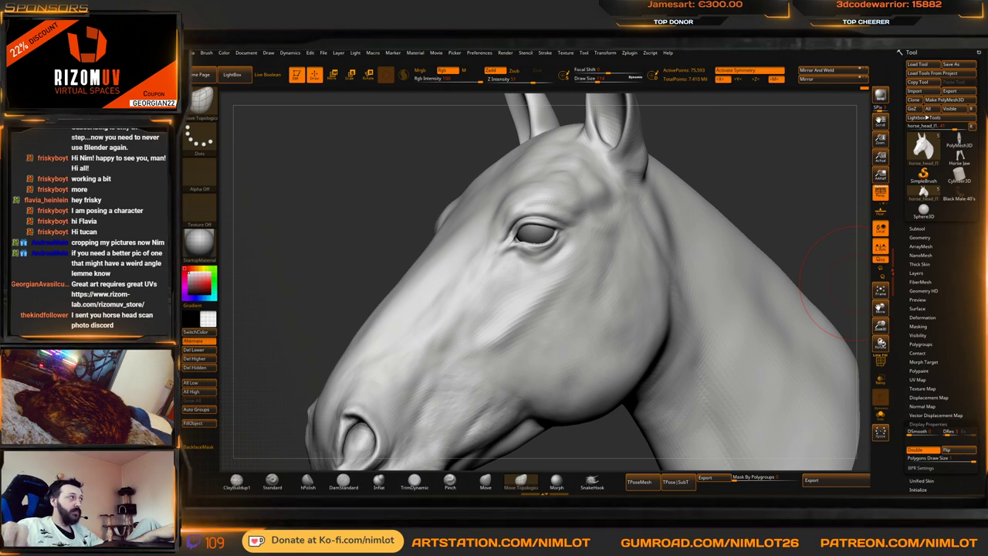
{"action": "left_click_drag", "start_coordinate": [778, 184], "coordinate": [808, 200]}
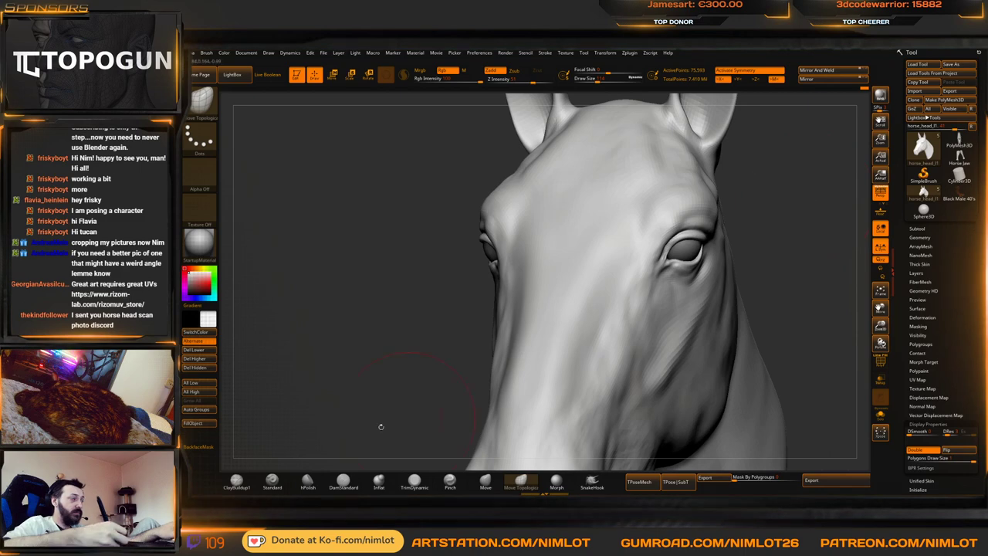
{"action": "left_click", "coordinate": [236, 481]}
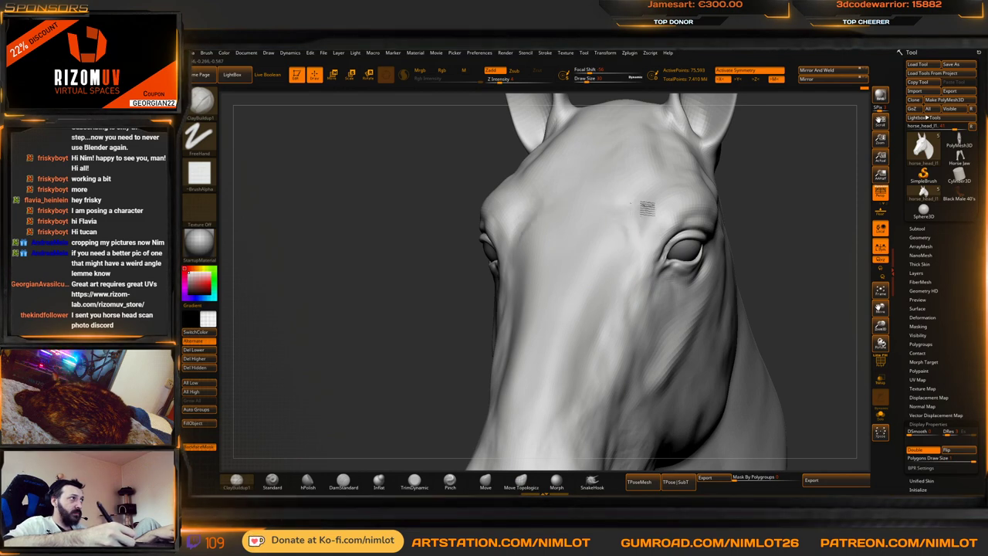
{"action": "right_click_drag", "start_coordinate": [670, 246], "coordinate": [620, 245]}
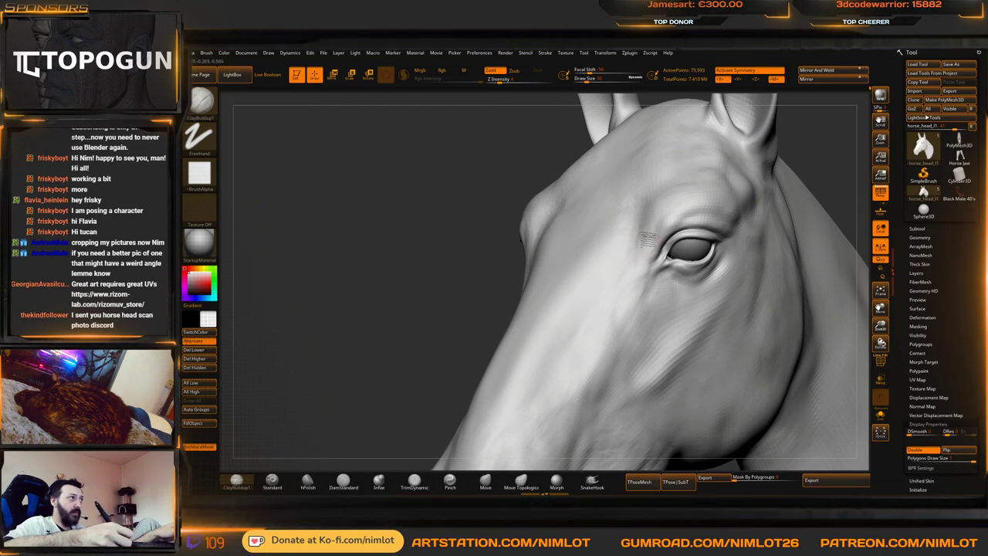
{"action": "key", "text": "shift"}
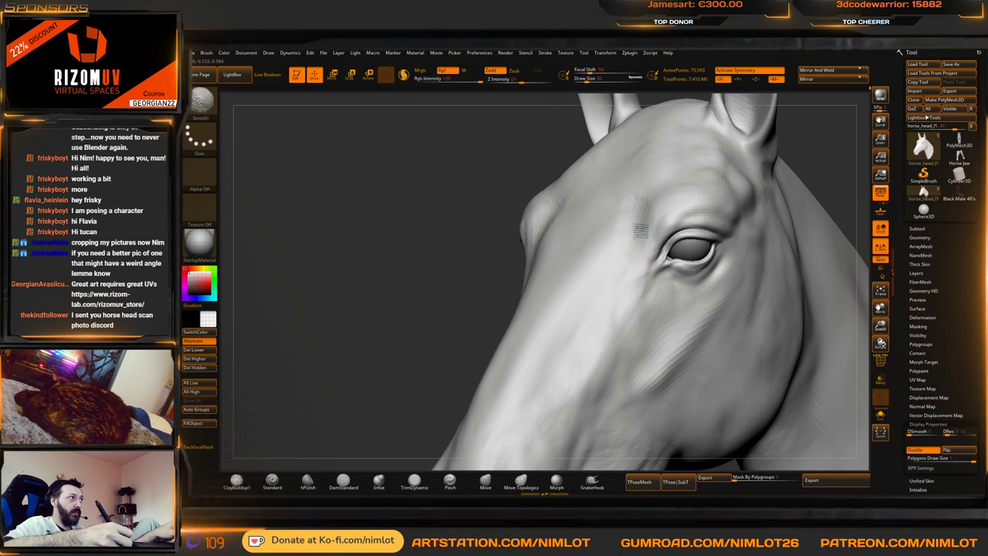
{"action": "mouse_move", "coordinate": [640, 230]}
{"action": "right_mouse_down", "text": "shift"}
{"action": "mouse_move", "coordinate": [560, 283]}
{"action": "mouse_move", "coordinate": [742, 195]}
{"action": "right_mouse_up", "text": "shift"}
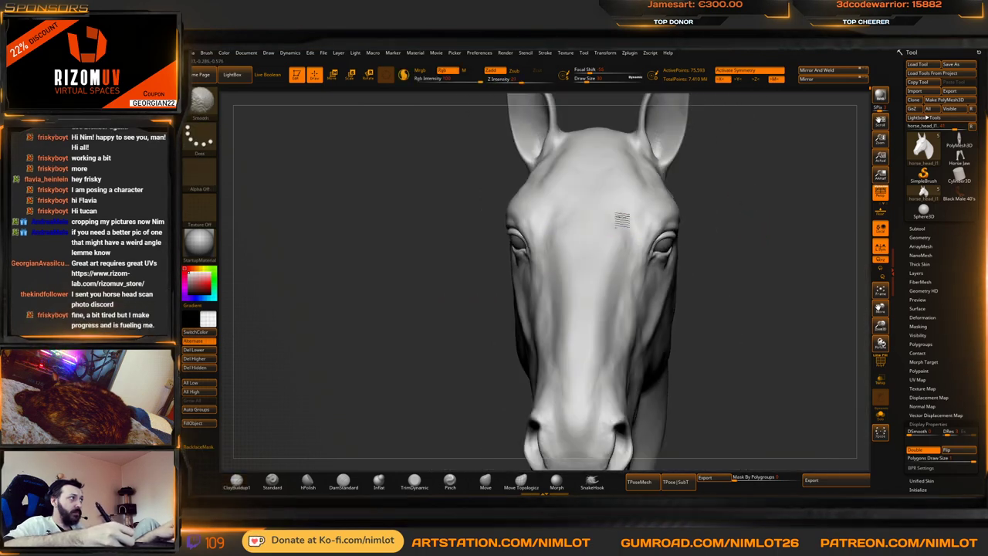
{"action": "right_click_drag", "start_coordinate": [782, 223], "coordinate": [787, 175]}
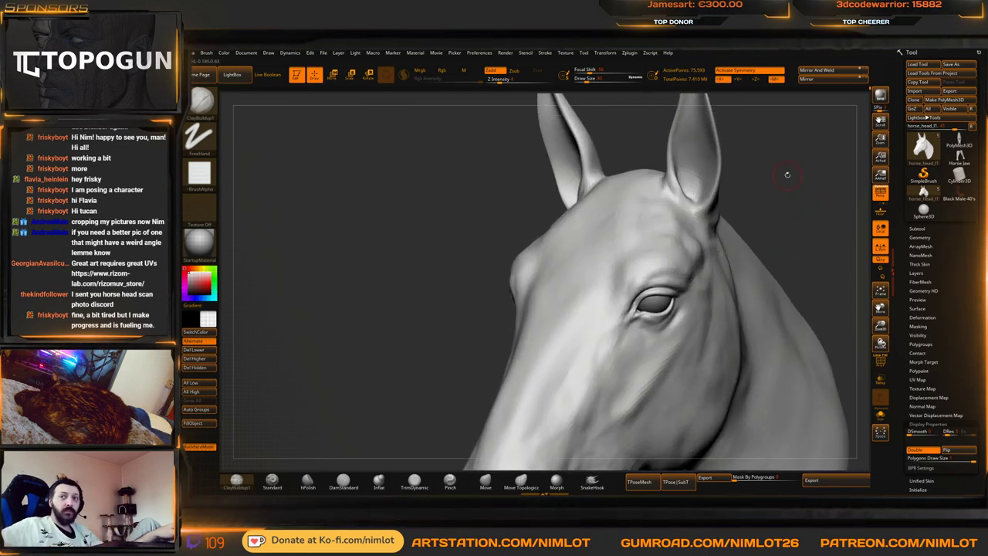
Build up the muscle and bone forms along the lower jaw and its underside with ClayBuildup
{"action": "mouse_move", "coordinate": [959, 159]}
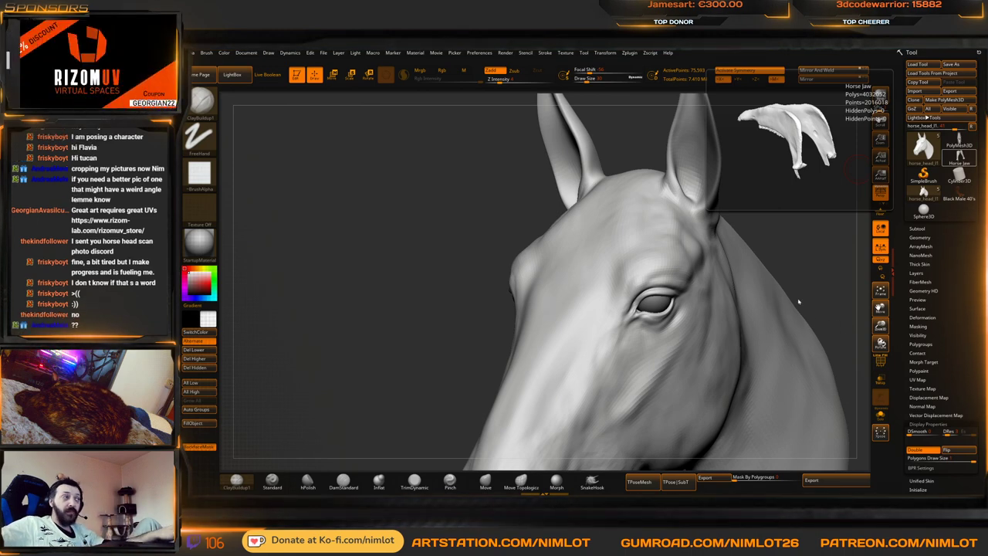
{"action": "left_click_drag", "start_coordinate": [841, 297], "coordinate": [809, 205]}
{"action": "key", "text": "f"}
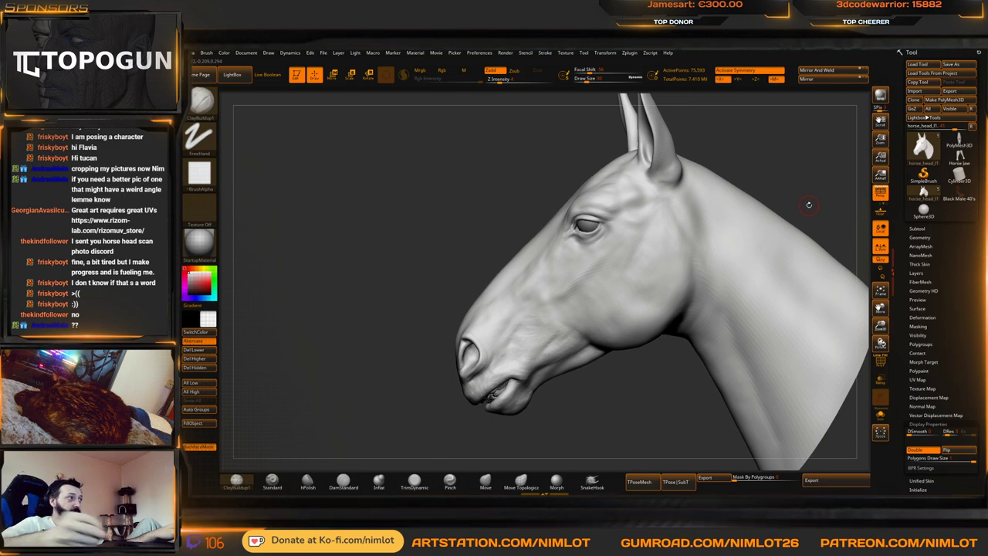
{"action": "left_click_drag", "start_coordinate": [711, 379], "coordinate": [646, 393]}
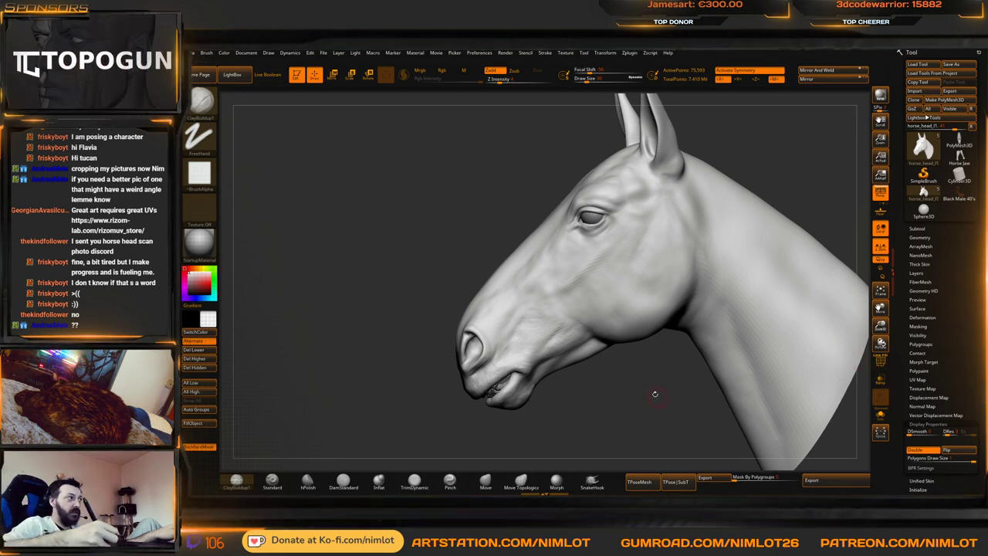
{"action": "left_click_drag", "start_coordinate": [655, 394], "coordinate": [642, 372]}
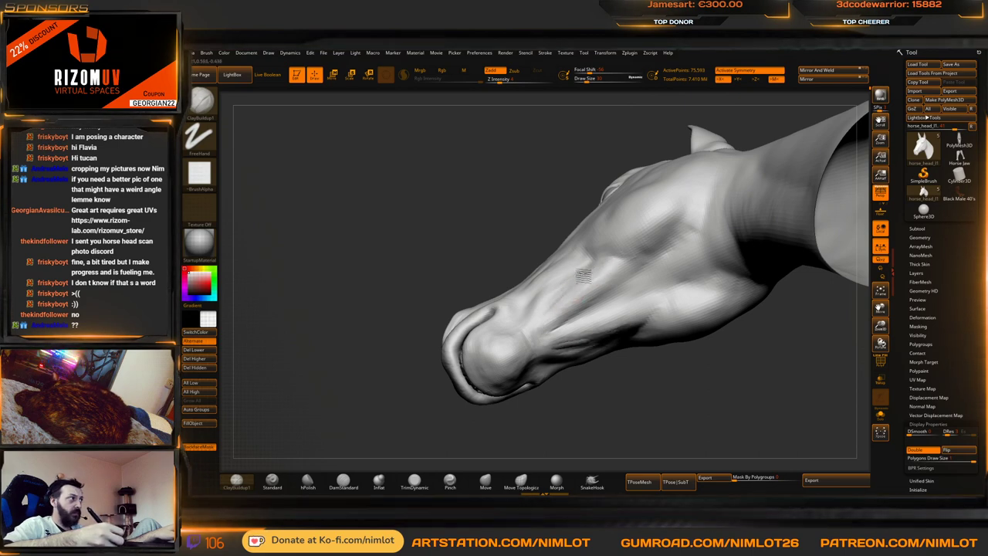
{"action": "left_click_drag", "start_coordinate": [595, 377], "coordinate": [596, 341]}
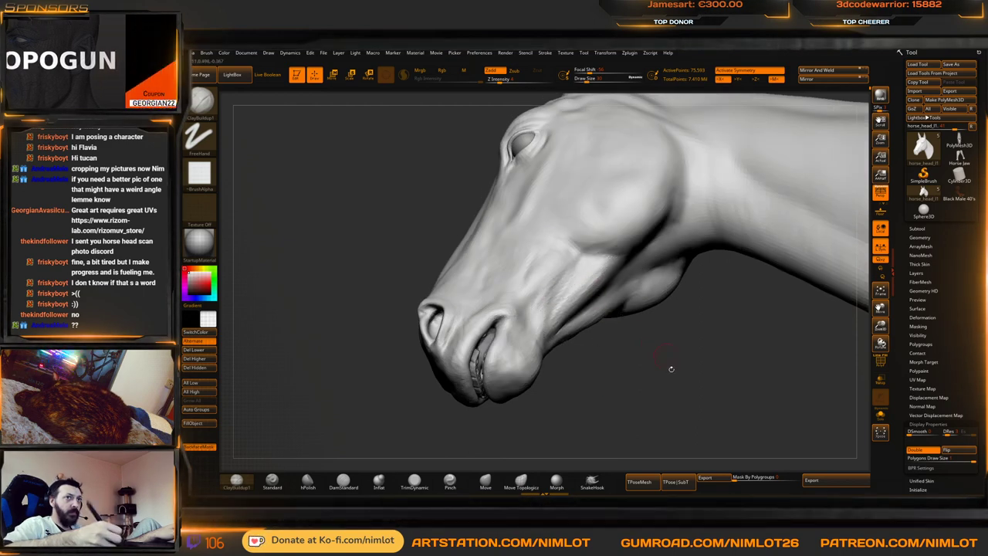
{"action": "left_click_drag", "start_coordinate": [671, 369], "coordinate": [644, 340]}
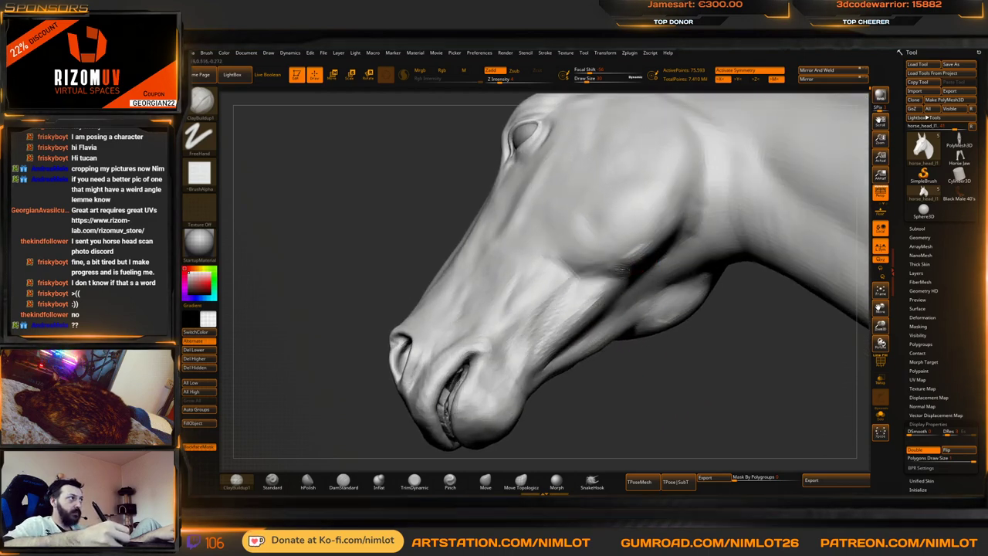
{"action": "mouse_move", "coordinate": [700, 399]}
{"action": "left_mouse_down"}
{"action": "mouse_move", "coordinate": [679, 386]}
{"action": "mouse_move", "coordinate": [695, 409]}
{"action": "mouse_move", "coordinate": [640, 408]}
{"action": "mouse_move", "coordinate": [641, 266]}
{"action": "left_mouse_up"}
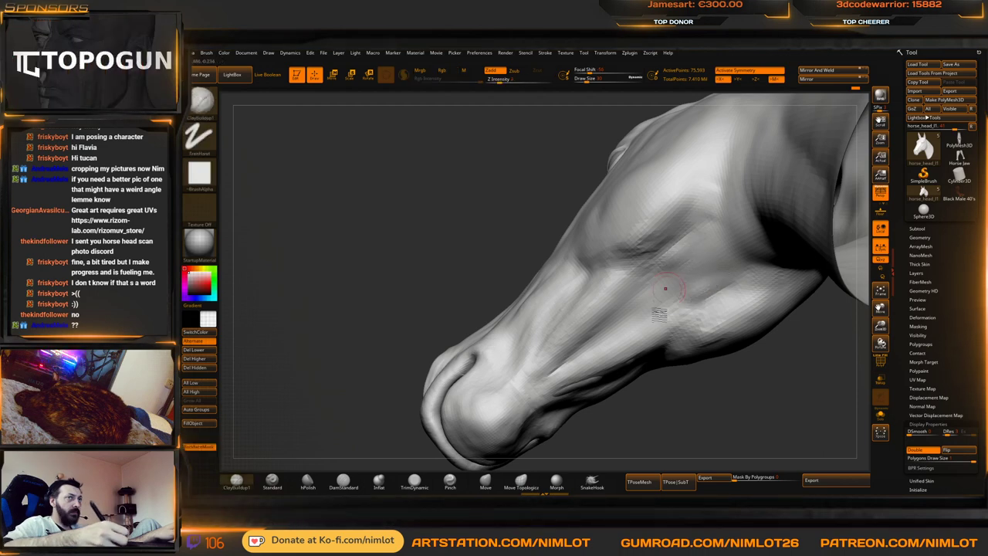
Build up and smooth the cheek and jaw muscles of the horse head with the ClayBuildup and Smooth brushes
{"action": "key", "text": "shift+d"}
{"action": "mouse_move", "coordinate": [712, 390]}
{"action": "left_mouse_down"}
{"action": "mouse_move", "coordinate": [717, 420]}
{"action": "mouse_move", "coordinate": [666, 270]}
{"action": "left_mouse_up"}
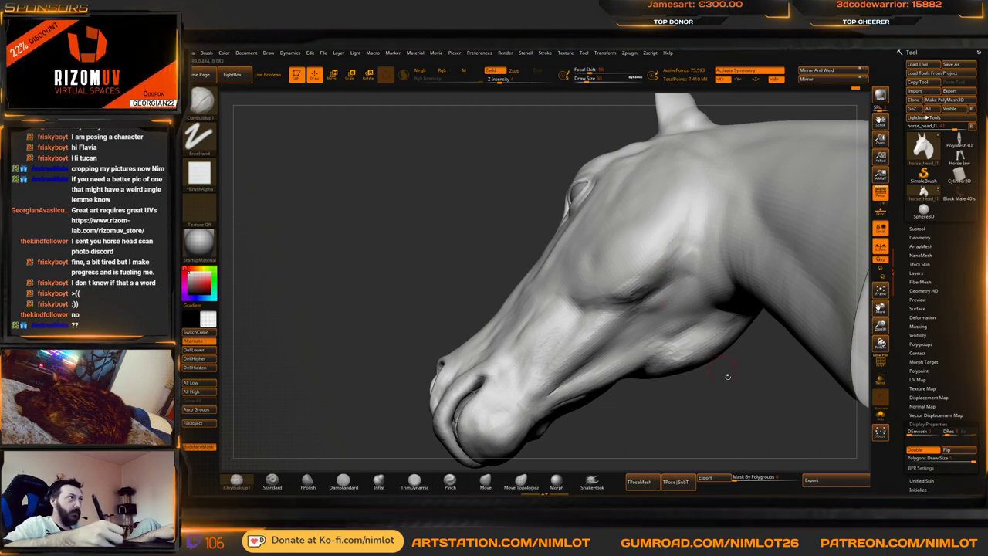
{"action": "left_click_drag", "start_coordinate": [727, 376], "coordinate": [713, 346]}
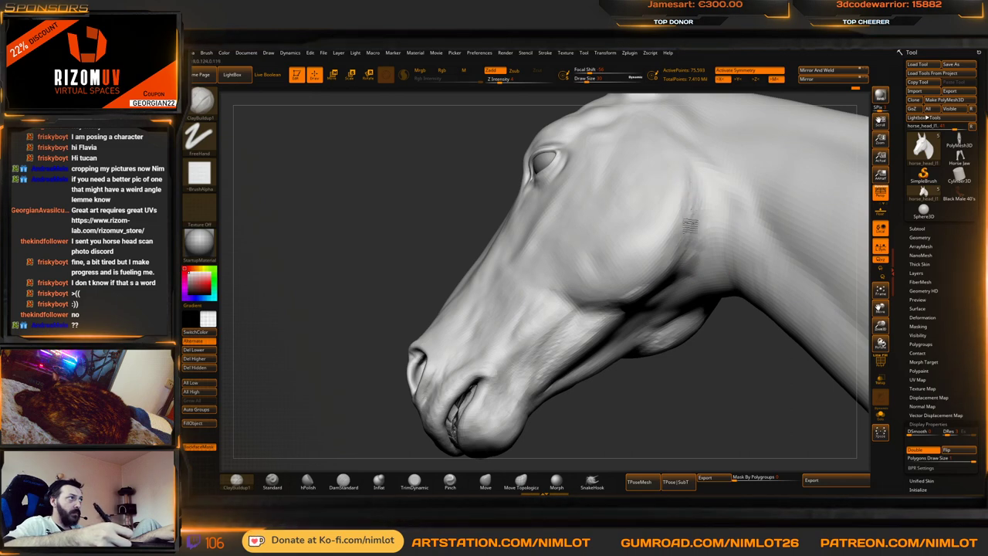
{"action": "key", "text": "shift"}
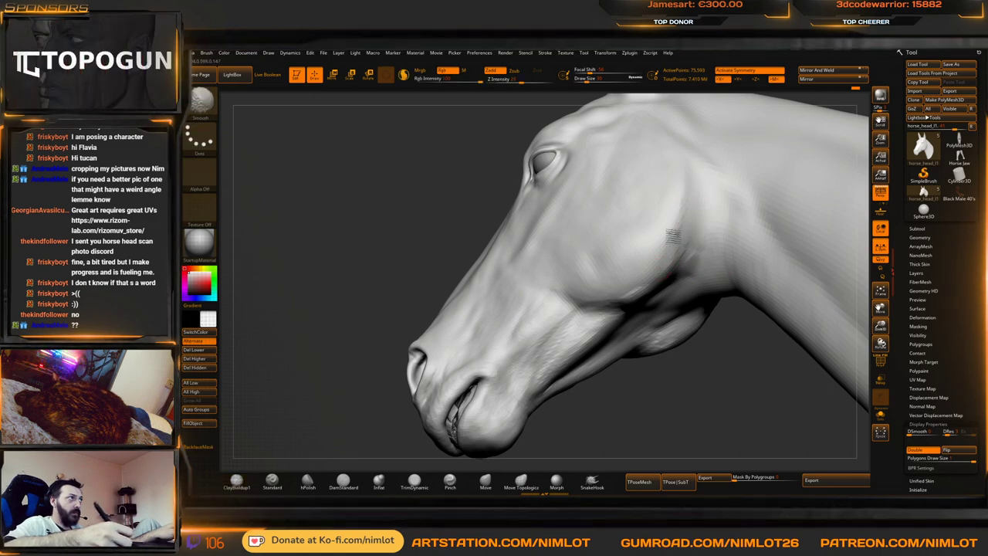
{"action": "mouse_move", "coordinate": [693, 361]}
{"action": "left_mouse_down"}
{"action": "mouse_move", "coordinate": [712, 407]}
{"action": "mouse_move", "coordinate": [655, 342]}
{"action": "mouse_move", "coordinate": [666, 313]}
{"action": "left_mouse_up"}
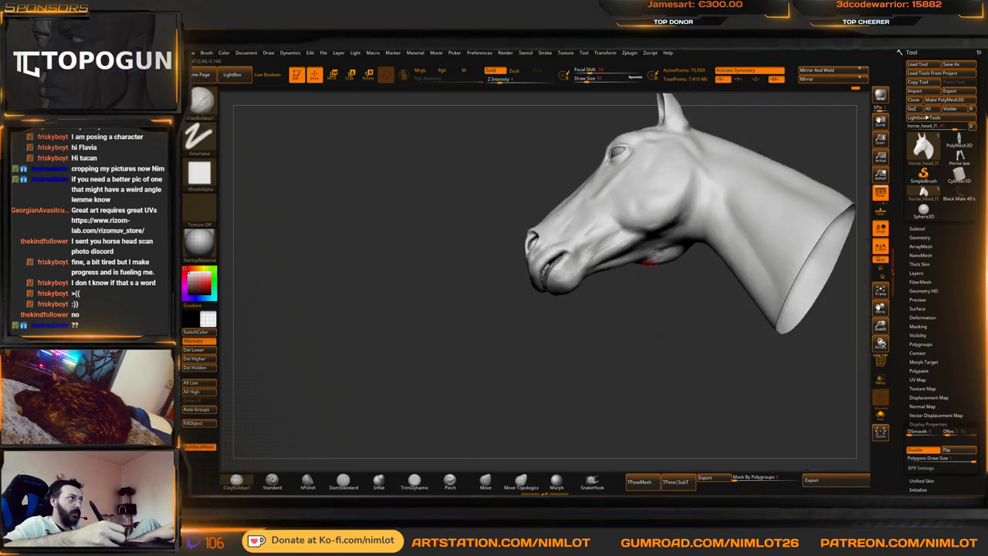
{"action": "key", "text": "shift"}
Refine the forms of the chin, lower lip and mouth corner with the ClayBuildup brush
{"action": "mouse_move", "coordinate": [667, 301]}
{"action": "right_mouse_down"}
{"action": "mouse_move", "coordinate": [688, 335]}
{"action": "mouse_move", "coordinate": [690, 370]}
{"action": "mouse_move", "coordinate": [689, 338]}
{"action": "mouse_move", "coordinate": [690, 370]}
{"action": "mouse_move", "coordinate": [677, 355]}
{"action": "mouse_move", "coordinate": [682, 375]}
{"action": "mouse_move", "coordinate": [552, 269]}
{"action": "mouse_move", "coordinate": [598, 259]}
{"action": "right_mouse_up"}
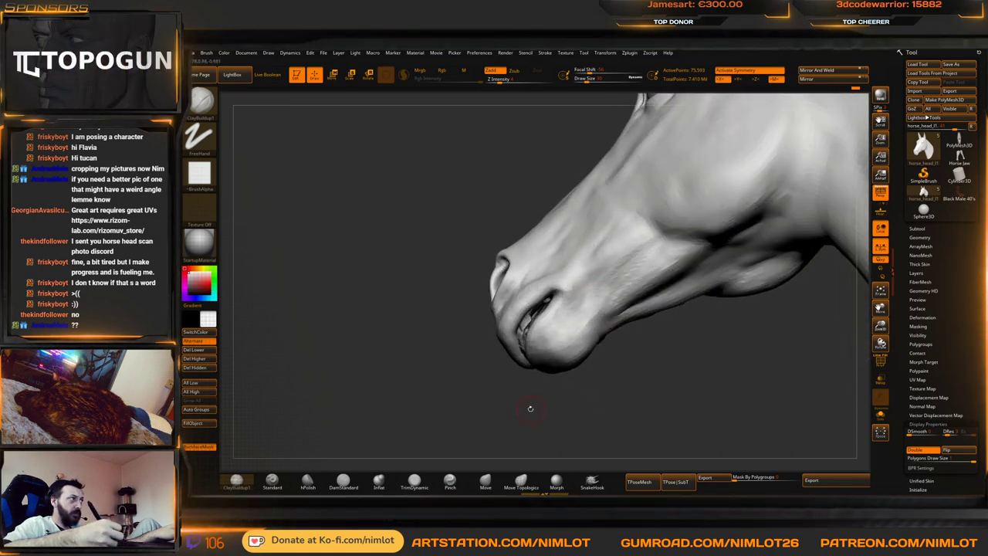
{"action": "right_click_drag", "start_coordinate": [531, 406], "coordinate": [596, 244]}
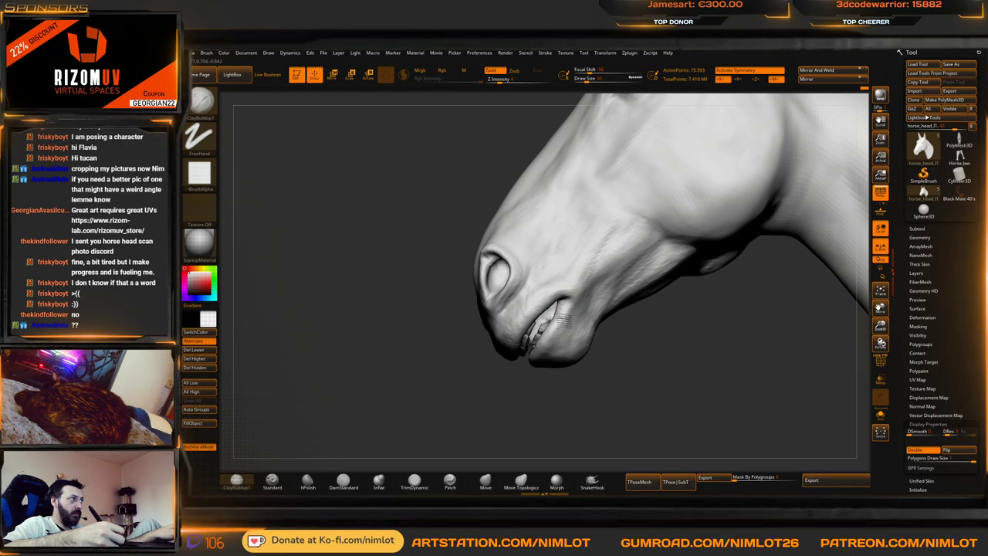
{"action": "left_click_drag", "start_coordinate": [624, 411], "coordinate": [681, 408]}
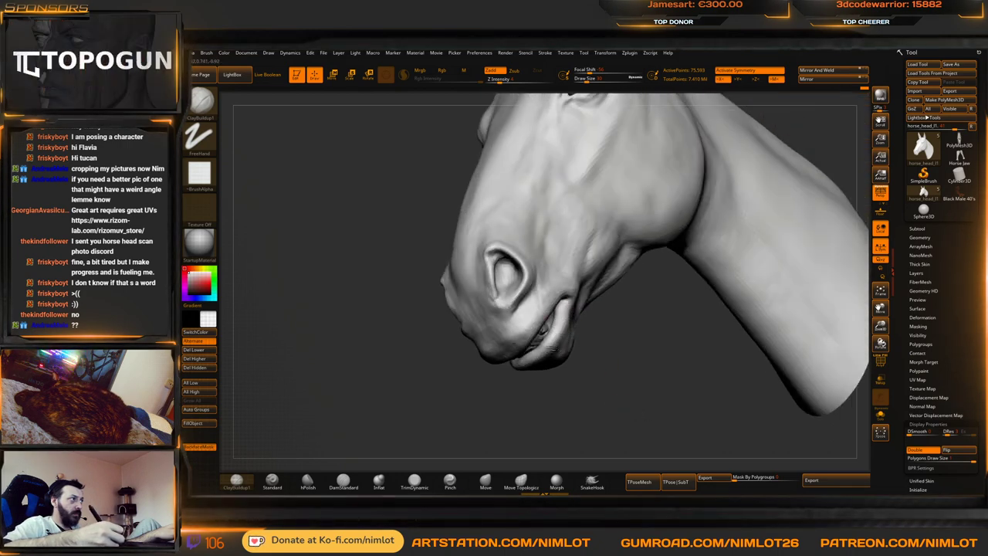
{"action": "right_click_drag", "start_coordinate": [567, 415], "coordinate": [532, 353]}
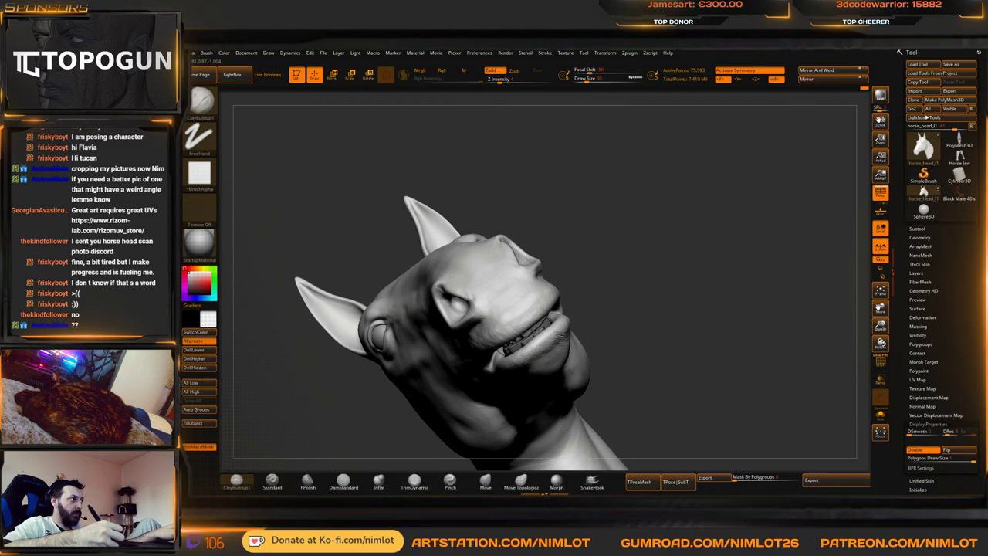
{"action": "left_click_drag", "start_coordinate": [695, 351], "coordinate": [583, 325]}
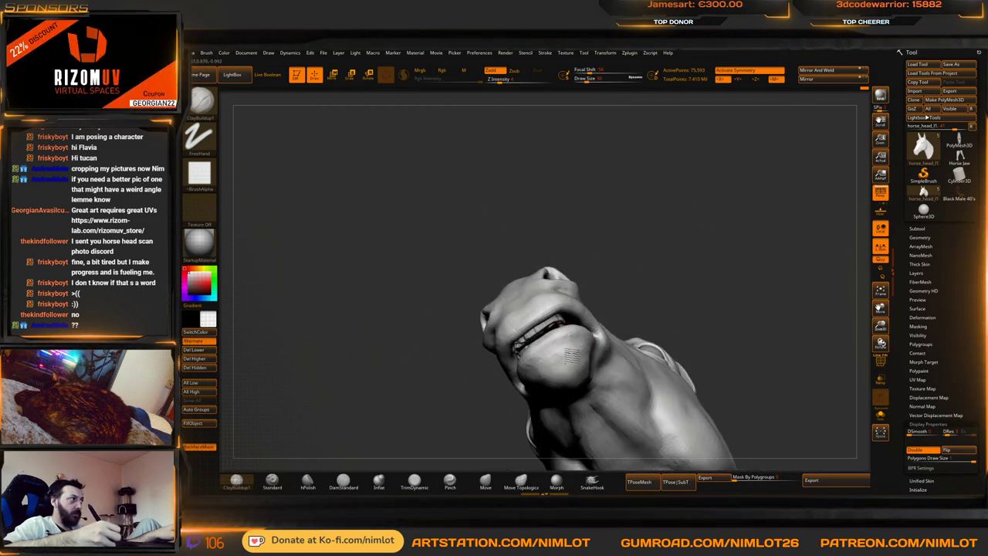
{"action": "right_click_drag", "start_coordinate": [571, 356], "coordinate": [579, 327]}
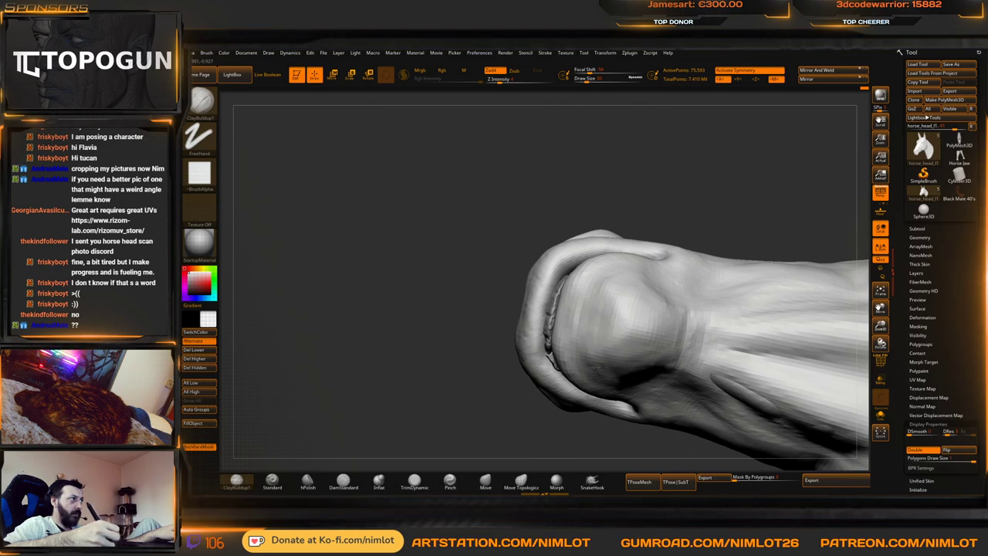
{"action": "right_click_drag", "start_coordinate": [618, 345], "coordinate": [631, 288]}
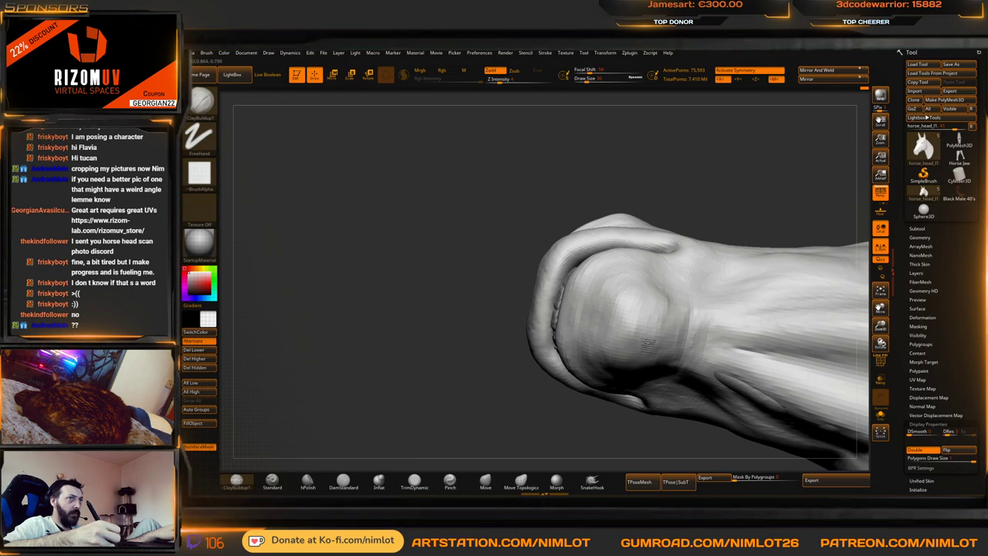
{"action": "mouse_move", "coordinate": [647, 345]}
{"action": "right_mouse_down"}
{"action": "mouse_move", "coordinate": [564, 436]}
{"action": "mouse_move", "coordinate": [598, 414]}
{"action": "mouse_move", "coordinate": [645, 347]}
{"action": "mouse_move", "coordinate": [684, 391]}
{"action": "mouse_move", "coordinate": [701, 389]}
{"action": "mouse_move", "coordinate": [661, 408]}
{"action": "mouse_move", "coordinate": [664, 417]}
{"action": "mouse_move", "coordinate": [606, 213]}
{"action": "right_mouse_up"}
Reshape the lips, chin and muzzle around the mouth with the Move Topological brush
{"action": "left_click", "coordinate": [521, 481]}
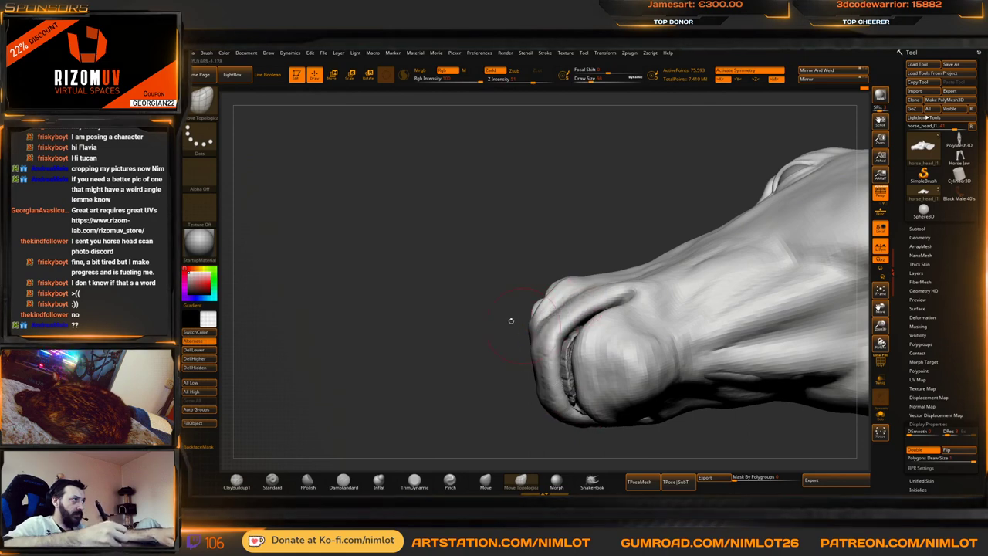
{"action": "right_click_drag", "start_coordinate": [511, 320], "coordinate": [640, 321]}
{"action": "left_click_drag", "start_coordinate": [542, 324], "coordinate": [537, 315]}
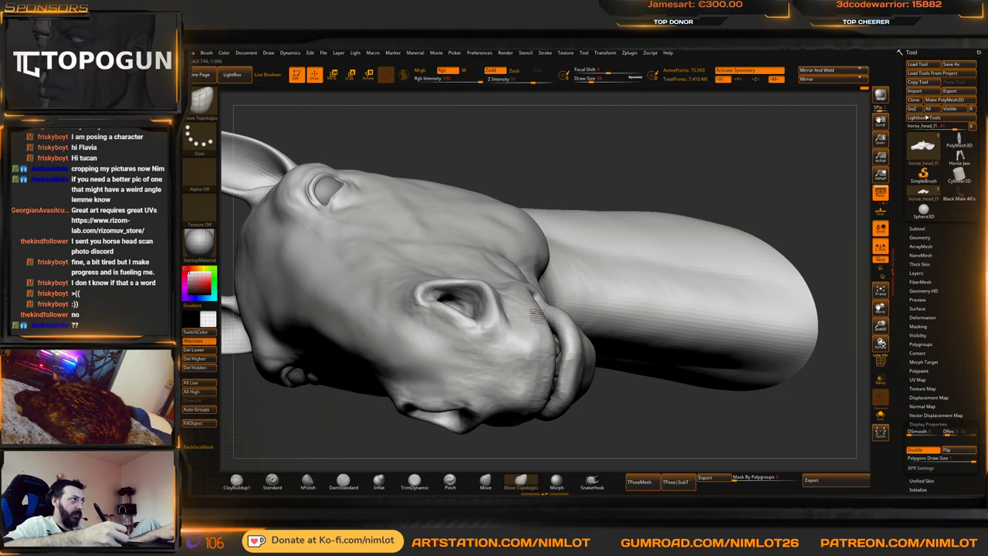
{"action": "right_click_drag", "start_coordinate": [549, 293], "coordinate": [586, 326]}
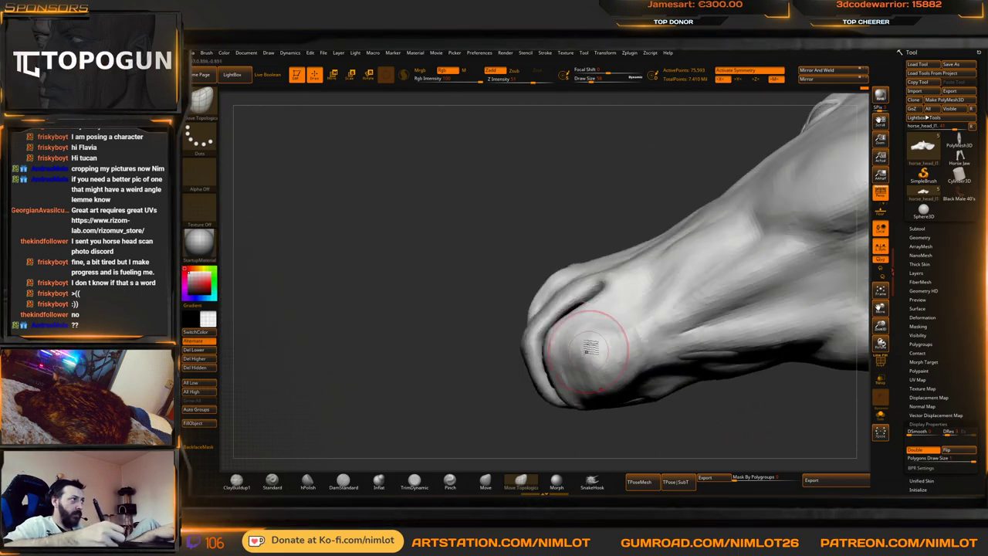
{"action": "key", "text": "b"}
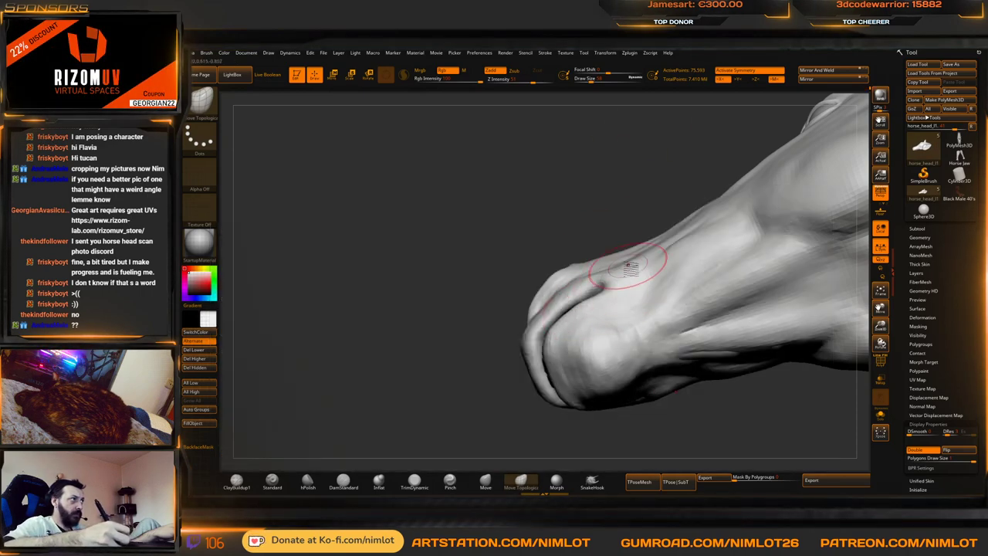
{"action": "left_click_drag", "start_coordinate": [642, 191], "coordinate": [626, 232], "text": "alt"}
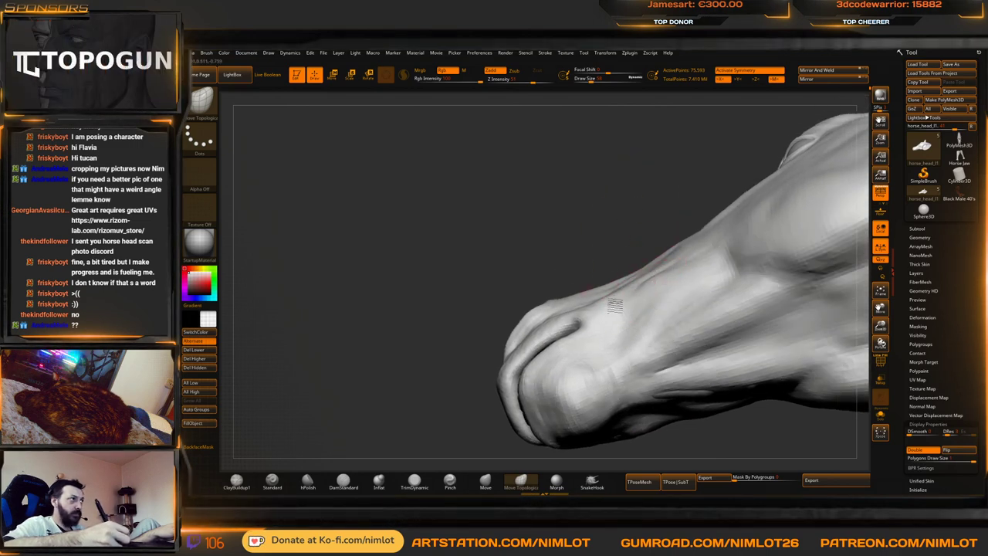
{"action": "right_click_drag", "start_coordinate": [622, 302], "coordinate": [629, 282]}
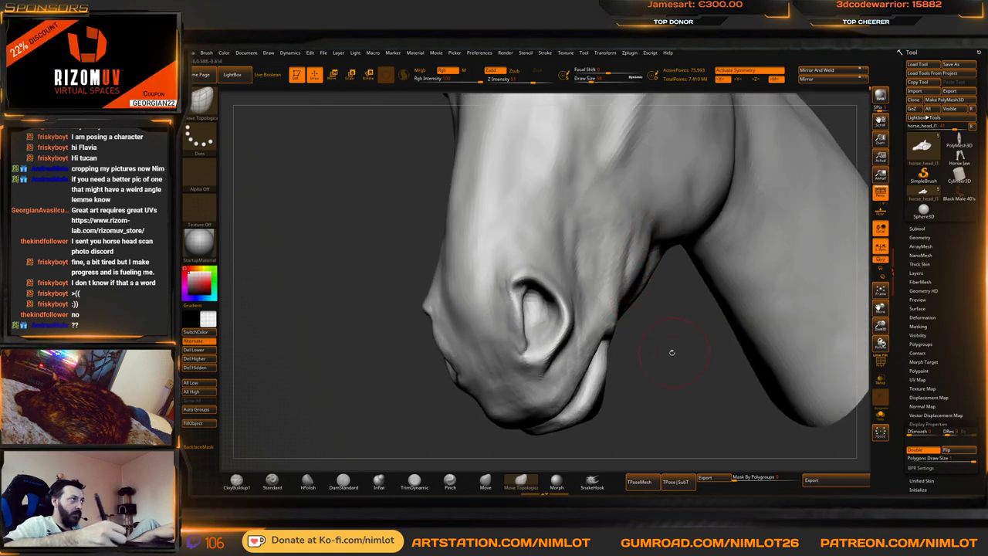
{"action": "right_click_drag", "start_coordinate": [671, 352], "coordinate": [615, 322], "text": "ctrl"}
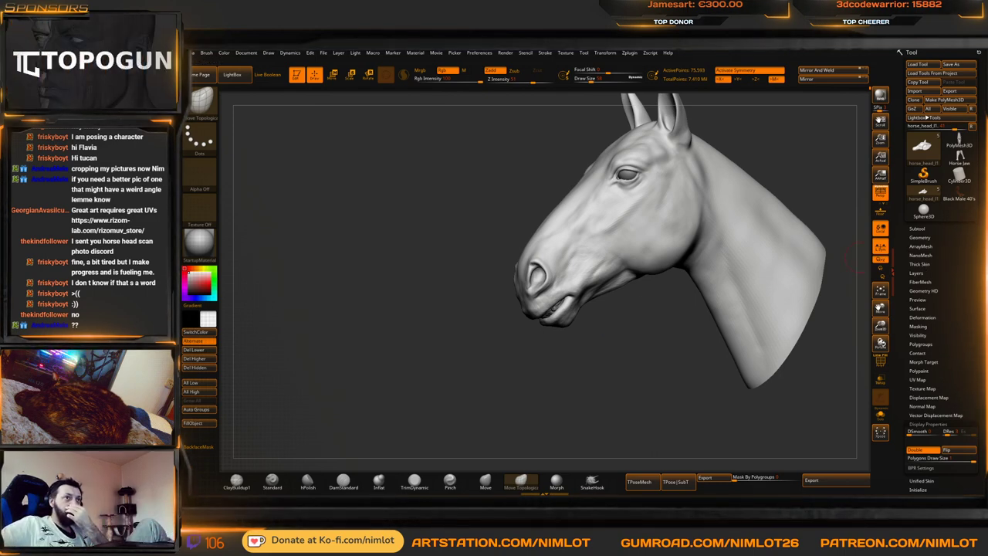
Adjust the nose bridge and overall face proportions using Move Topological with a larger brush size
{"action": "right_click_drag", "start_coordinate": [639, 310], "coordinate": [673, 330]}
{"action": "left_click_drag", "start_coordinate": [674, 329], "coordinate": [679, 369], "text": "alt"}
{"action": "right_click_drag", "start_coordinate": [680, 367], "coordinate": [671, 358]}
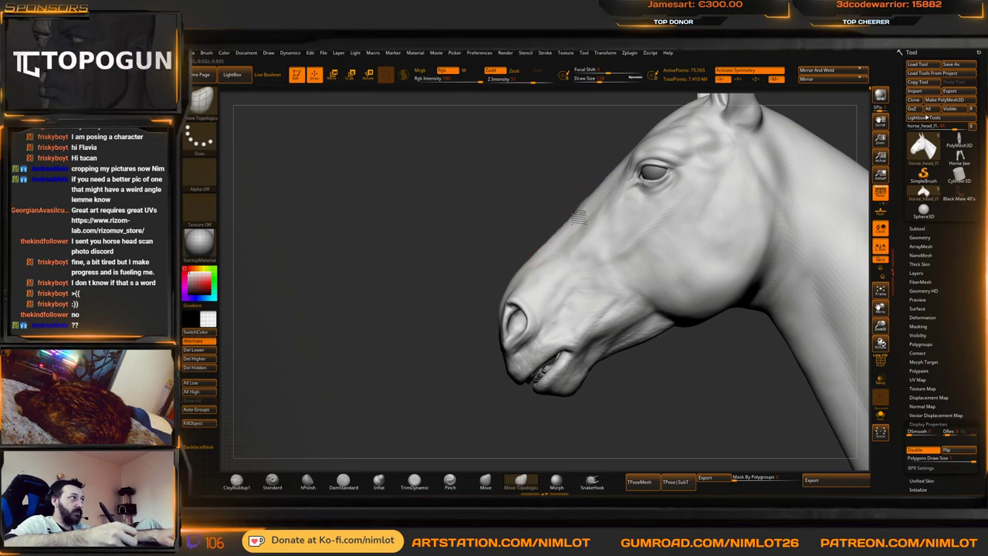
{"action": "mouse_move", "coordinate": [555, 232]}
{"action": "right_mouse_down"}
{"action": "mouse_move", "coordinate": [575, 199]}
{"action": "mouse_move", "coordinate": [527, 257]}
{"action": "mouse_move", "coordinate": [502, 261]}
{"action": "mouse_move", "coordinate": [518, 257]}
{"action": "right_mouse_up"}
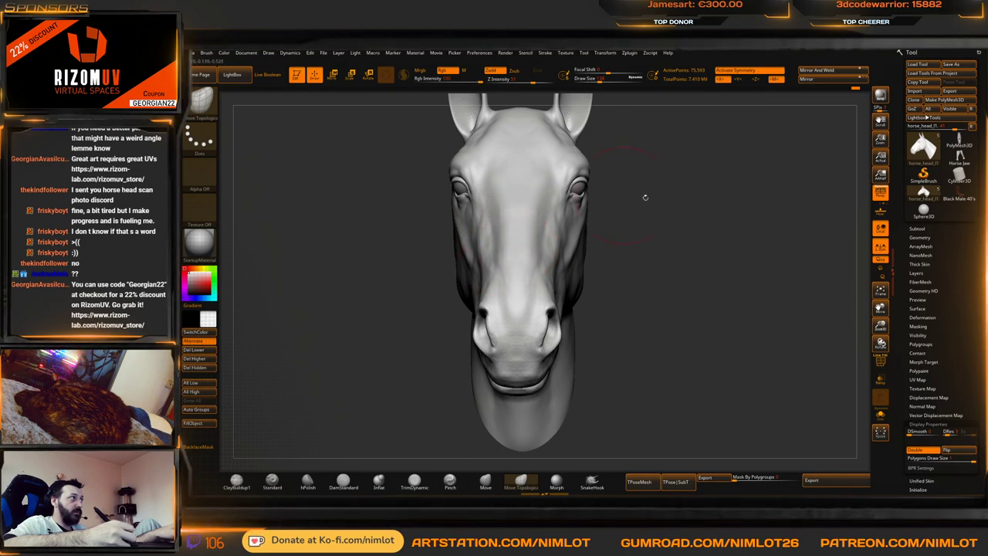
{"action": "right_click_drag", "start_coordinate": [510, 247], "coordinate": [636, 214]}
{"action": "right_click_drag", "start_coordinate": [628, 353], "coordinate": [608, 369], "text": "ctrl"}
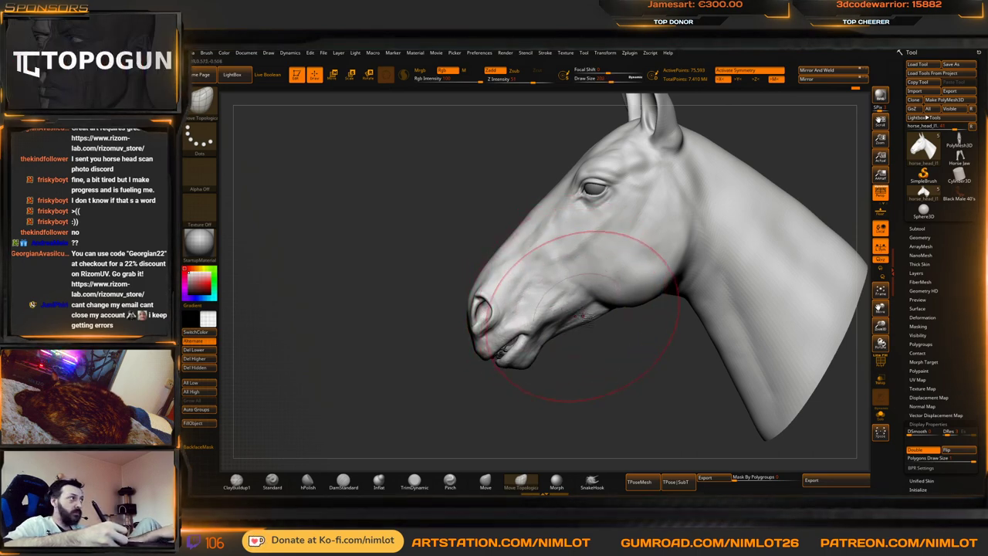
Adjust the lower jaw and underside of the muzzle with the enlarged Move Topological brush
{"action": "right_click_drag", "start_coordinate": [599, 405], "coordinate": [587, 345]}
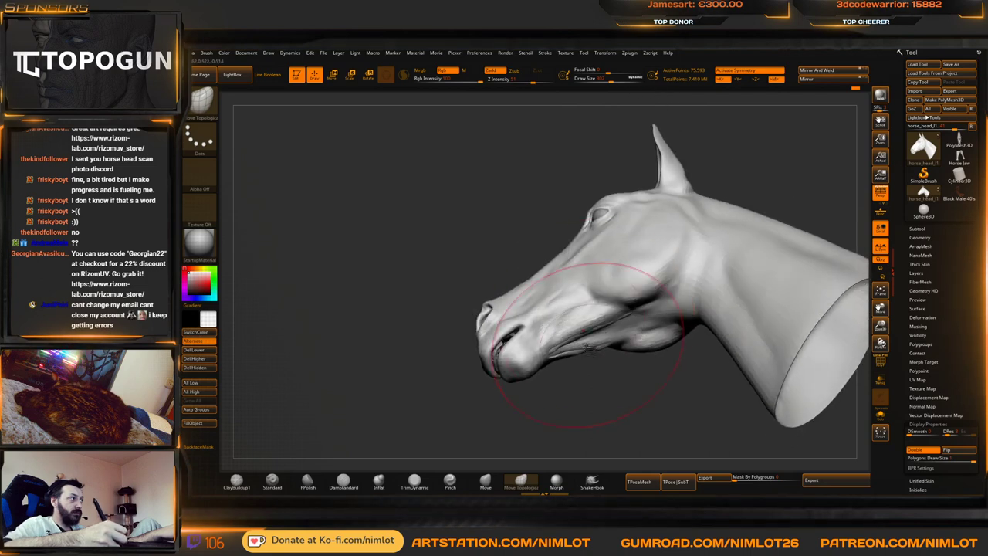
{"action": "left_click_drag", "start_coordinate": [591, 378], "coordinate": [596, 356]}
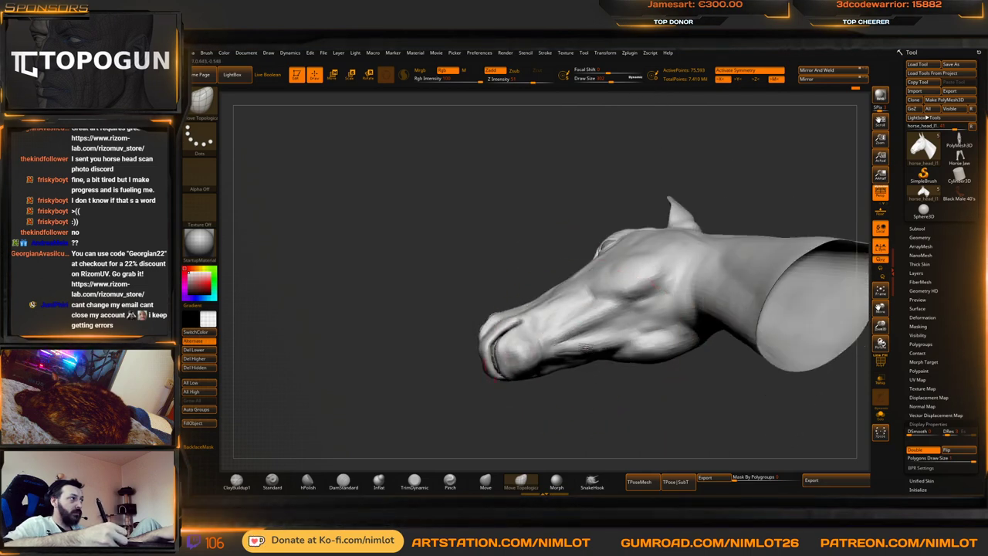
{"action": "right_click_drag", "start_coordinate": [586, 387], "coordinate": [586, 358]}
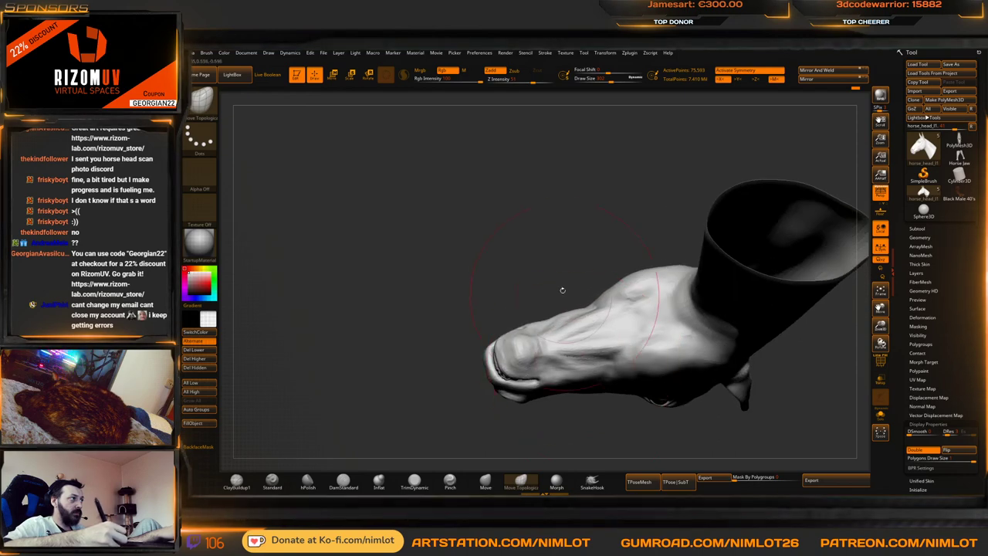
{"action": "left_click_drag", "start_coordinate": [562, 291], "coordinate": [569, 250]}
{"action": "left_click_drag", "start_coordinate": [575, 333], "coordinate": [727, 262]}
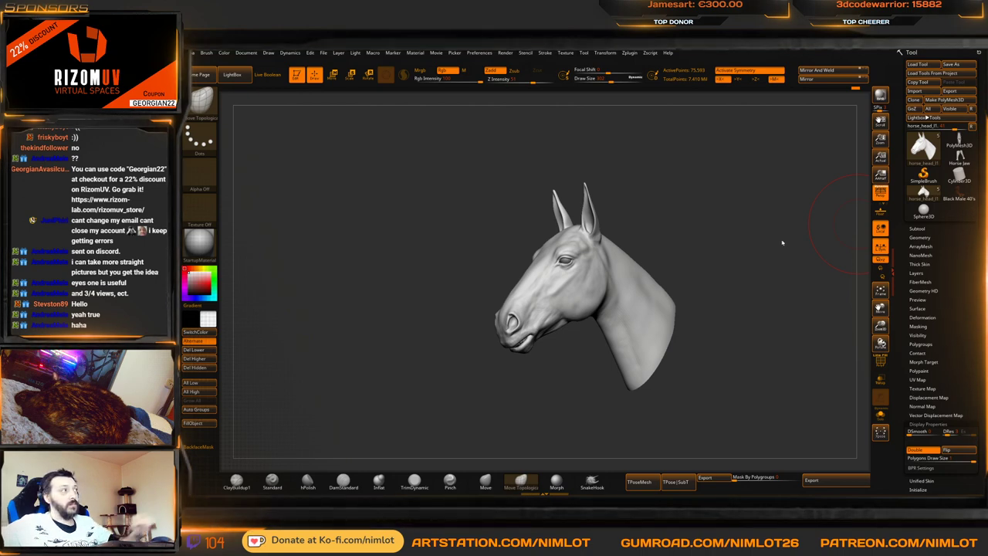
Build up the throat and front neck muscles with ClayBuildup, and smooth the strokes into the neck
{"action": "mouse_move", "coordinate": [772, 244]}
{"action": "left_mouse_down"}
{"action": "mouse_move", "coordinate": [741, 242]}
{"action": "mouse_move", "coordinate": [757, 243]}
{"action": "left_mouse_up"}
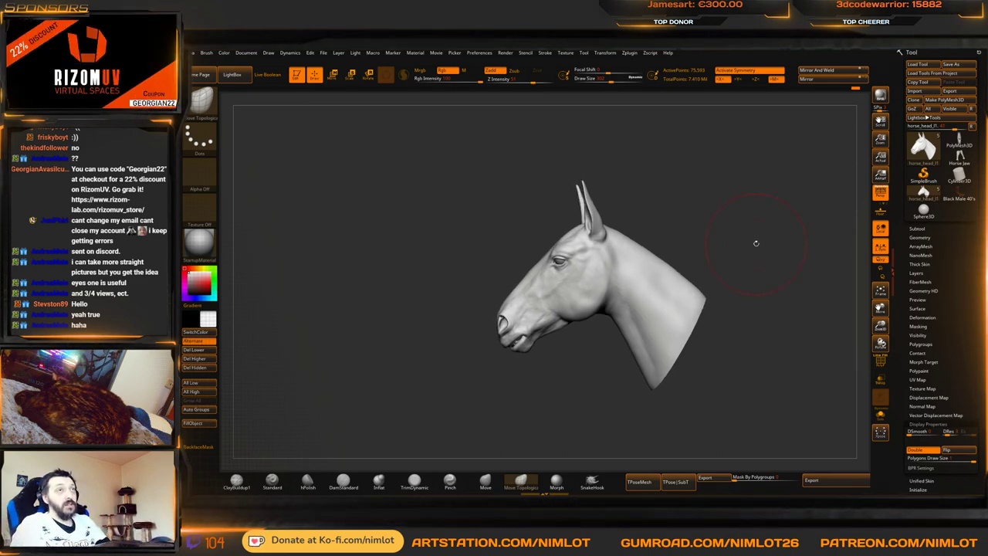
{"action": "left_click_drag", "start_coordinate": [757, 242], "coordinate": [770, 273]}
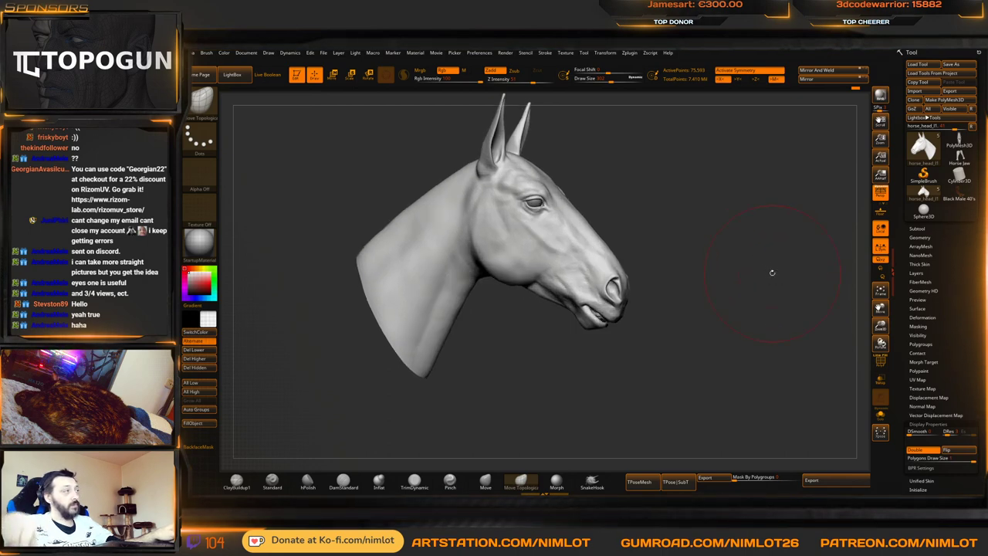
{"action": "left_click", "coordinate": [237, 483]}
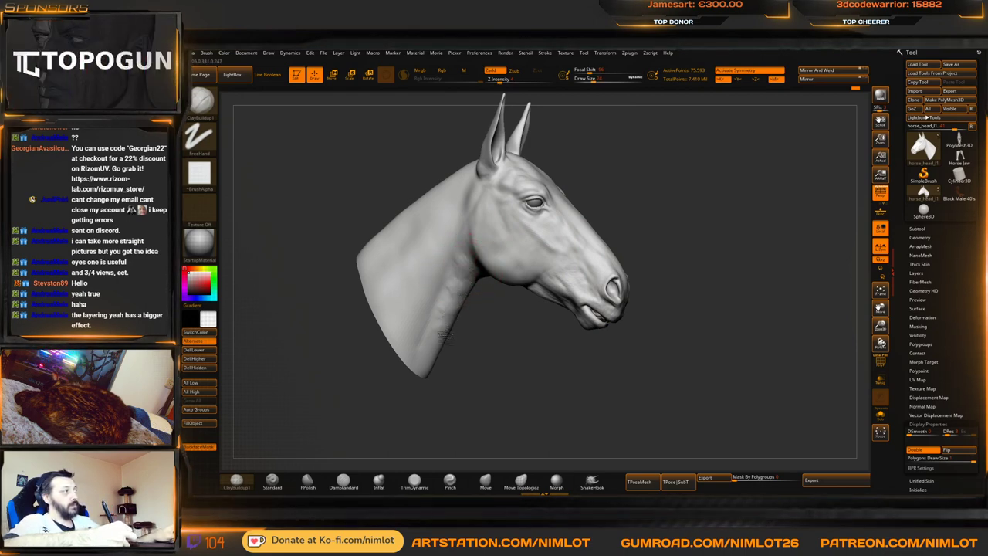
{"action": "key", "text": "shift"}
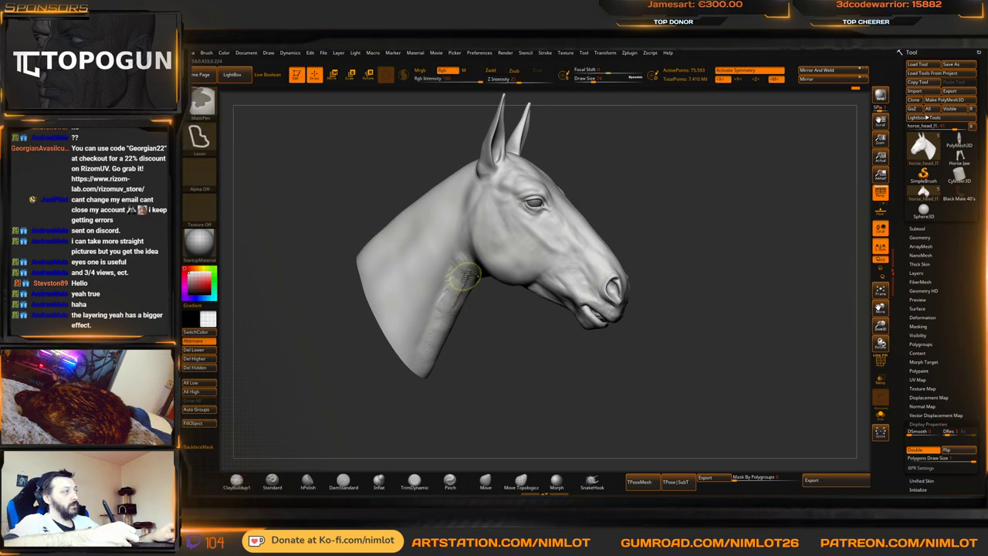
{"action": "left_click_drag", "start_coordinate": [466, 265], "coordinate": [459, 288], "text": "shift"}
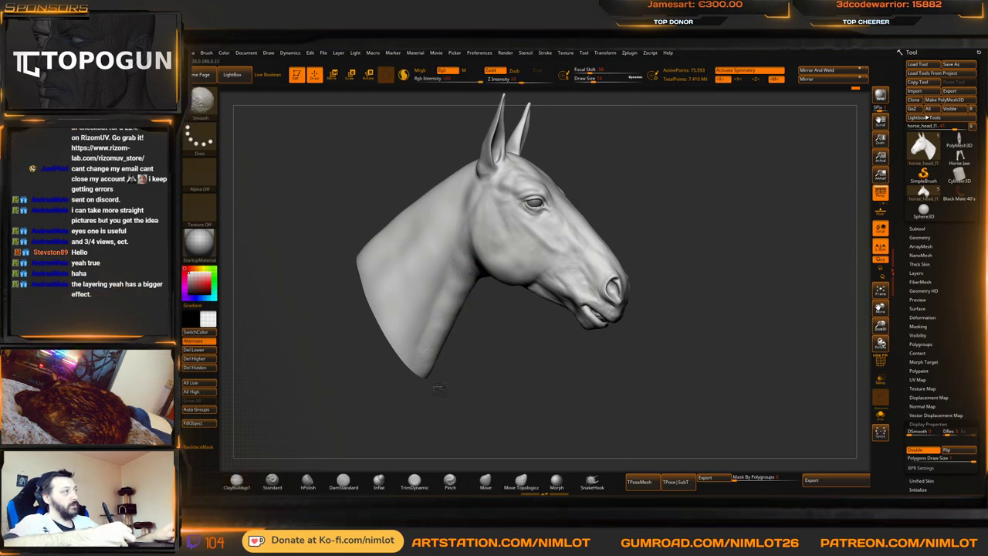
{"action": "mouse_move", "coordinate": [741, 320]}
{"action": "left_mouse_down"}
{"action": "mouse_move", "coordinate": [600, 286]}
{"action": "mouse_move", "coordinate": [531, 289]}
{"action": "mouse_move", "coordinate": [506, 297]}
{"action": "mouse_move", "coordinate": [516, 350]}
{"action": "mouse_move", "coordinate": [503, 350]}
{"action": "mouse_move", "coordinate": [507, 334]}
{"action": "left_mouse_up"}
{"action": "mouse_move", "coordinate": [489, 299]}
{"action": "left_mouse_down"}
{"action": "mouse_move", "coordinate": [502, 292]}
{"action": "mouse_move", "coordinate": [501, 275]}
{"action": "mouse_move", "coordinate": [491, 313]}
{"action": "left_mouse_up"}
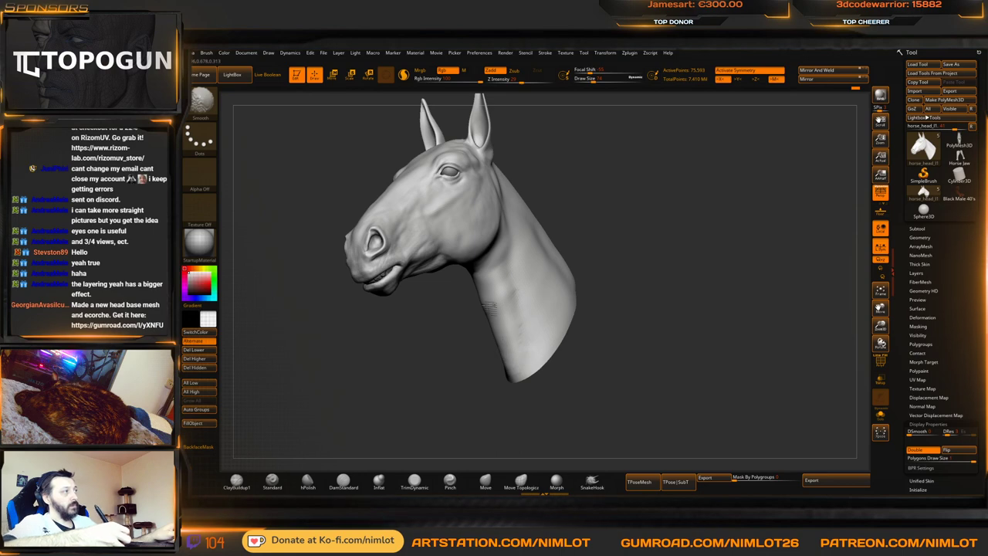
{"action": "left_click_drag", "start_coordinate": [486, 289], "coordinate": [502, 298], "text": "shift"}
Refine and smooth the transition between the back of the cheek and the neck below the ear
{"action": "mouse_move", "coordinate": [714, 262]}
{"action": "left_mouse_down"}
{"action": "mouse_move", "coordinate": [665, 266]}
{"action": "mouse_move", "coordinate": [668, 210]}
{"action": "left_mouse_up"}
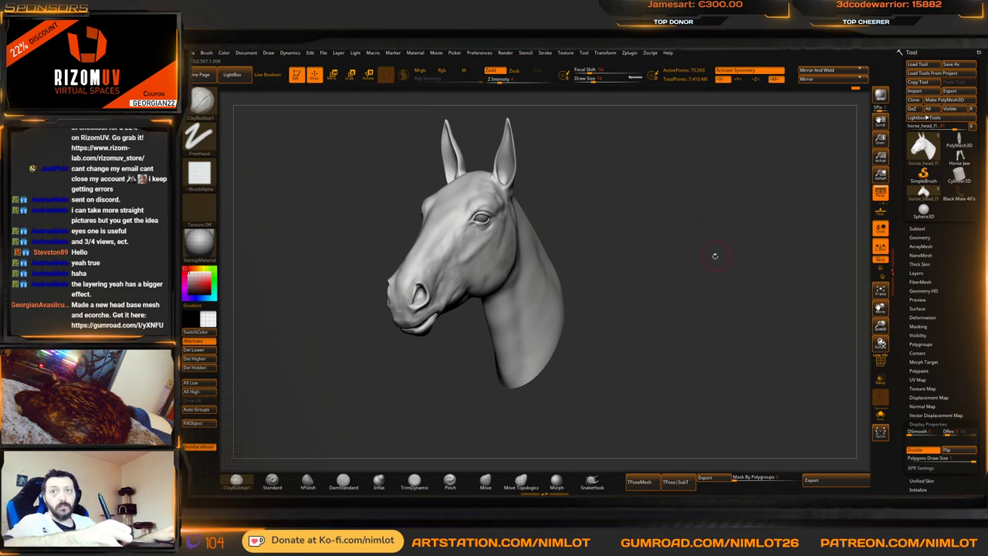
{"action": "mouse_move", "coordinate": [716, 256]}
{"action": "left_mouse_down"}
{"action": "mouse_move", "coordinate": [743, 252]}
{"action": "mouse_move", "coordinate": [721, 243]}
{"action": "mouse_move", "coordinate": [741, 236]}
{"action": "mouse_move", "coordinate": [745, 217]}
{"action": "mouse_move", "coordinate": [752, 228]}
{"action": "mouse_move", "coordinate": [764, 224]}
{"action": "mouse_move", "coordinate": [739, 242]}
{"action": "mouse_move", "coordinate": [730, 236]}
{"action": "mouse_move", "coordinate": [772, 251]}
{"action": "mouse_move", "coordinate": [780, 270]}
{"action": "left_mouse_up"}
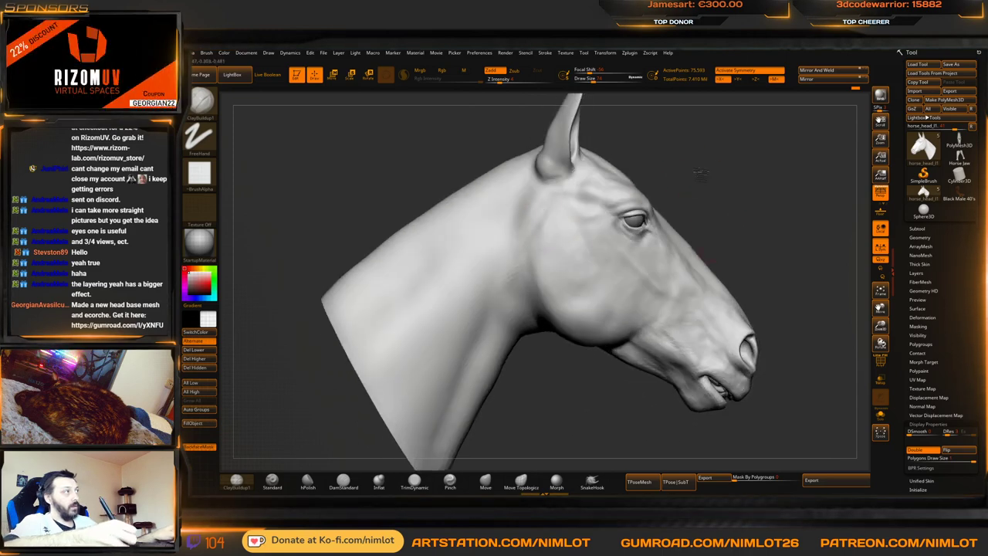
{"action": "left_click_drag", "start_coordinate": [699, 173], "coordinate": [525, 216]}
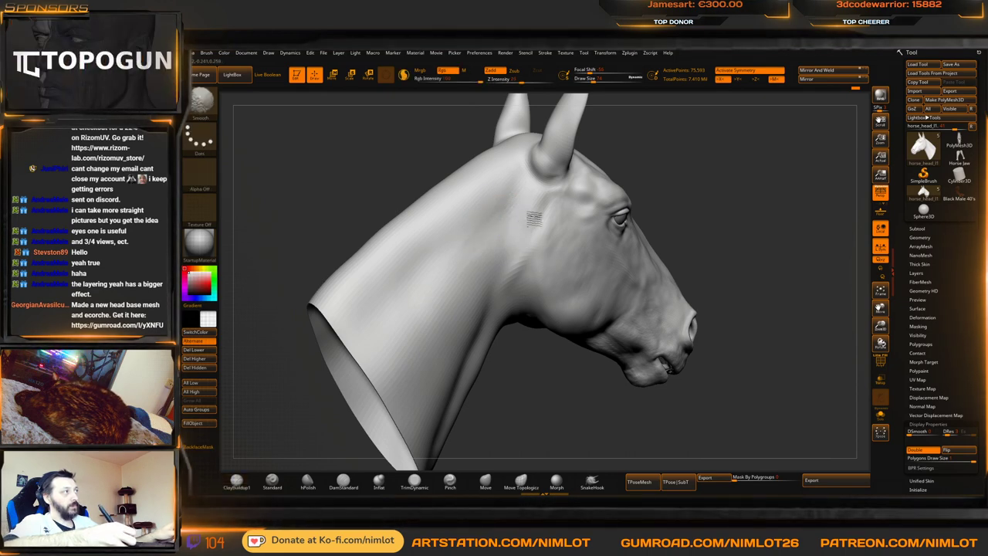
{"action": "left_click_drag", "start_coordinate": [772, 202], "coordinate": [723, 181]}
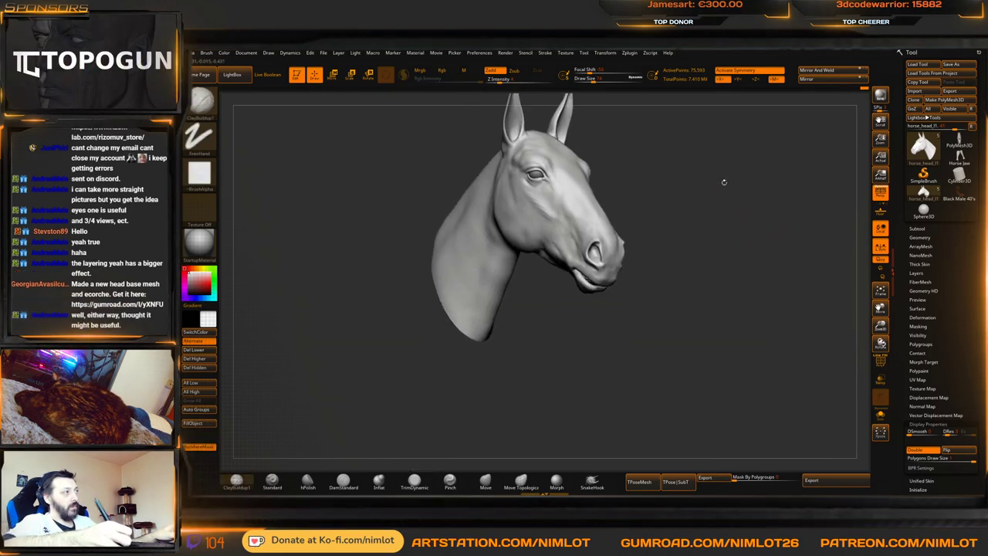
{"action": "left_click_drag", "start_coordinate": [733, 228], "coordinate": [712, 213]}
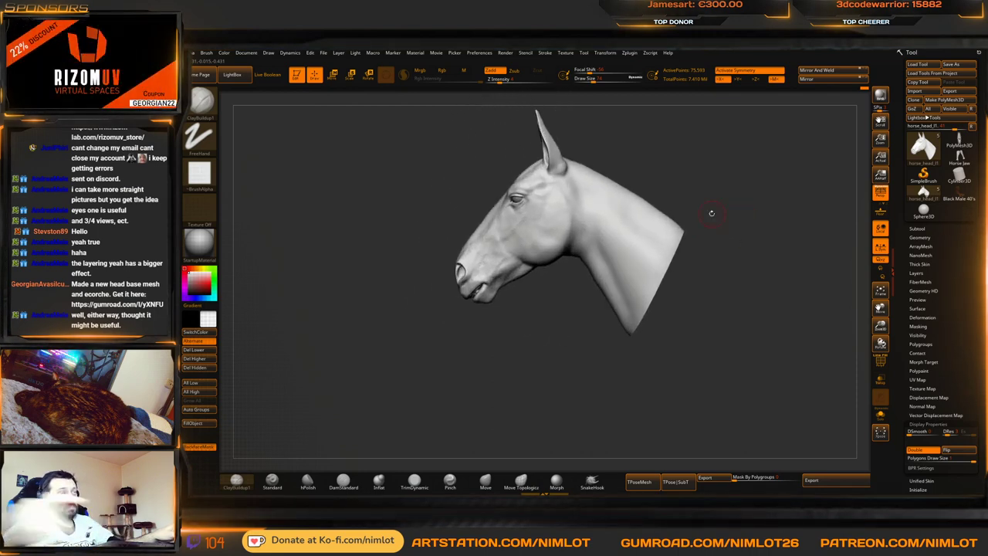
{"action": "mouse_move", "coordinate": [959, 157]}
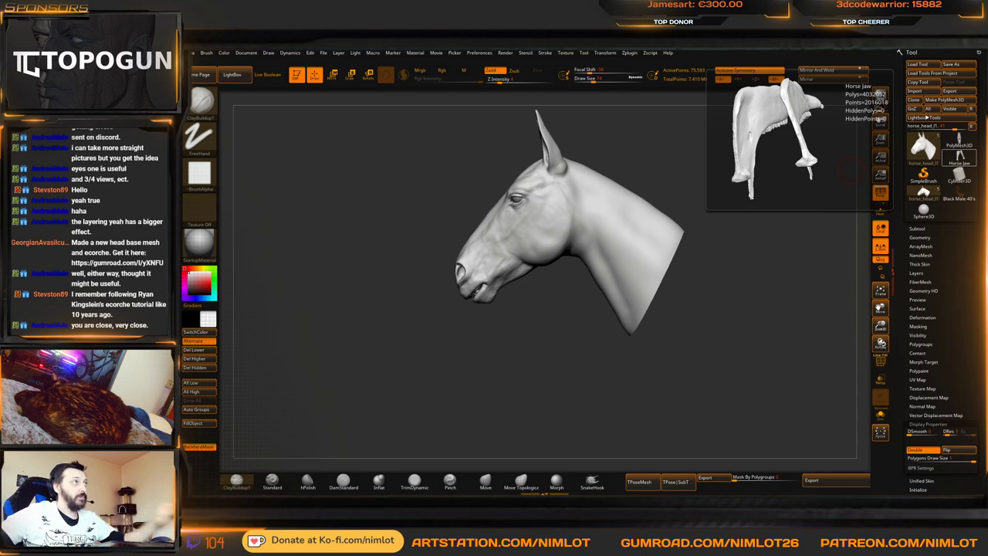
{"action": "left_click_drag", "start_coordinate": [793, 257], "coordinate": [832, 254]}
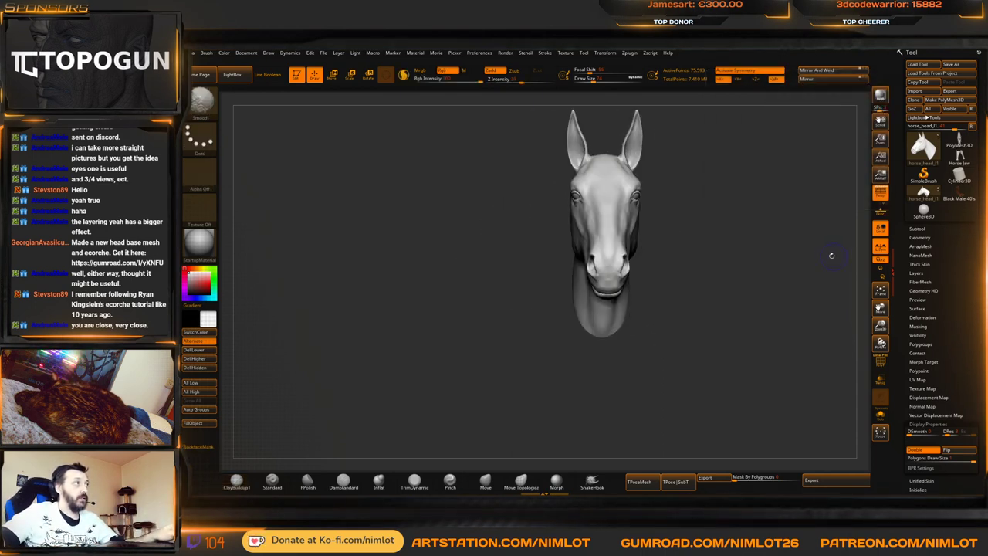
{"action": "left_click_drag", "start_coordinate": [734, 246], "coordinate": [752, 258], "text": "alt"}
{"action": "left_click_drag", "start_coordinate": [752, 258], "coordinate": [747, 196], "text": "shift"}
{"action": "left_click_drag", "start_coordinate": [747, 197], "coordinate": [836, 183], "text": "alt"}
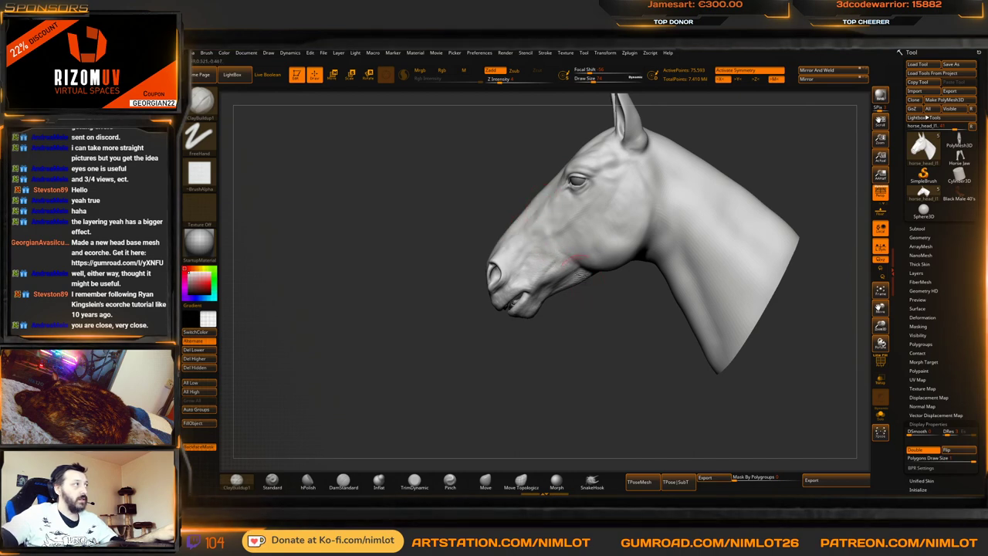
Make the skull subtool active, turn on transparency, and check the bone landmarks against the horse head's outer surface
{"action": "left_click", "coordinate": [916, 228]}
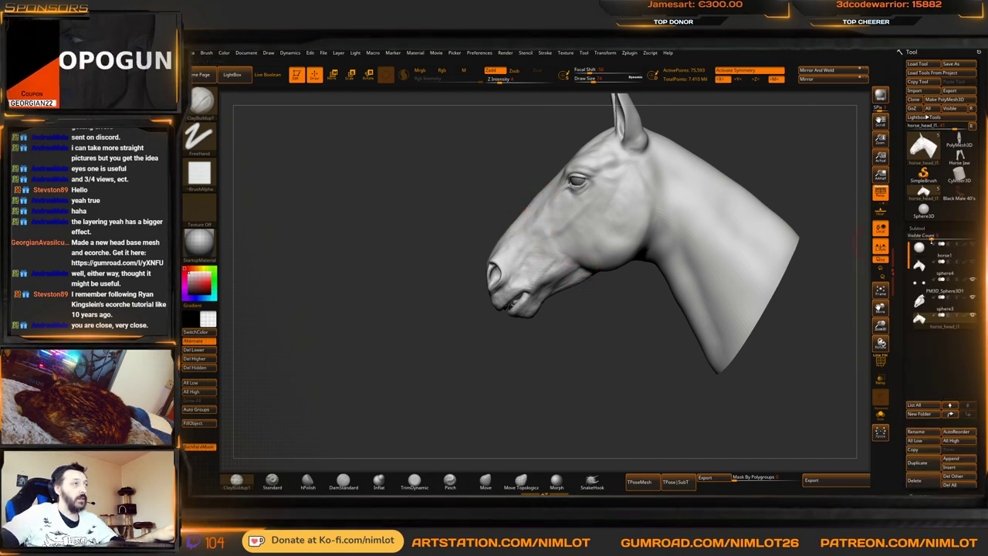
{"action": "left_click", "coordinate": [961, 304]}
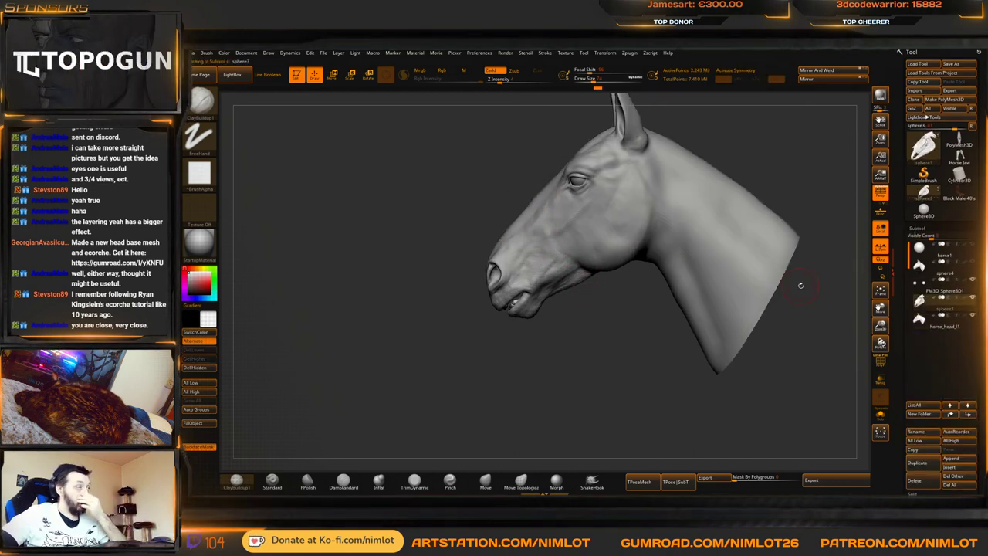
{"action": "left_click", "coordinate": [880, 380]}
{"action": "left_click_drag", "start_coordinate": [606, 338], "coordinate": [662, 361]}
{"action": "right_click_drag", "start_coordinate": [660, 359], "coordinate": [650, 355]}
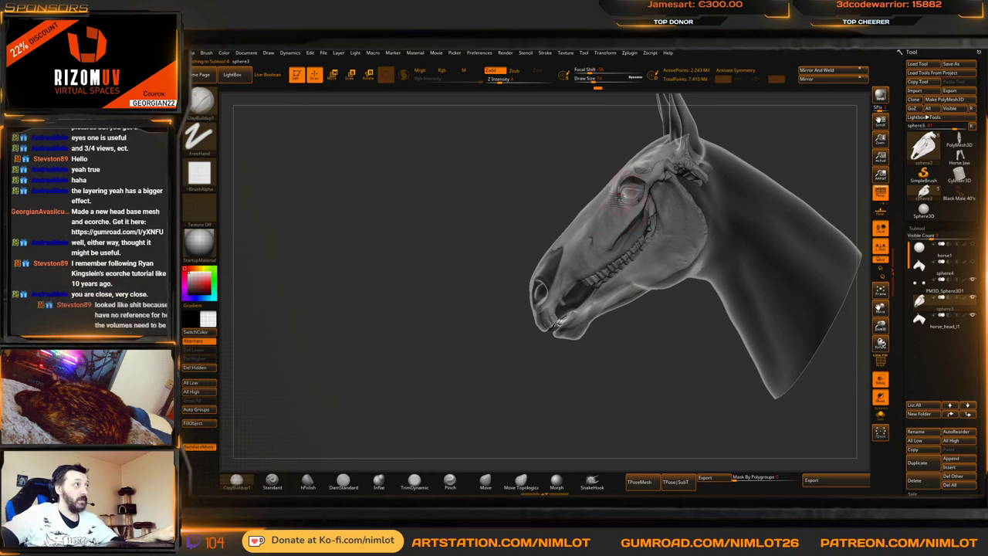
{"action": "left_click_drag", "start_coordinate": [661, 351], "coordinate": [666, 349]}
{"action": "left_click_drag", "start_coordinate": [597, 254], "coordinate": [591, 265]}
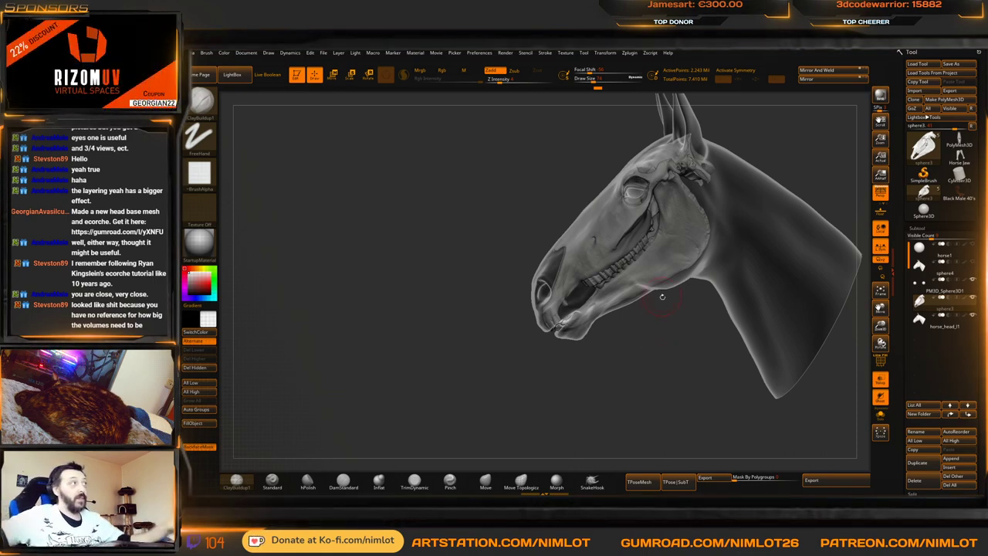
{"action": "right_click_drag", "start_coordinate": [653, 349], "coordinate": [676, 332]}
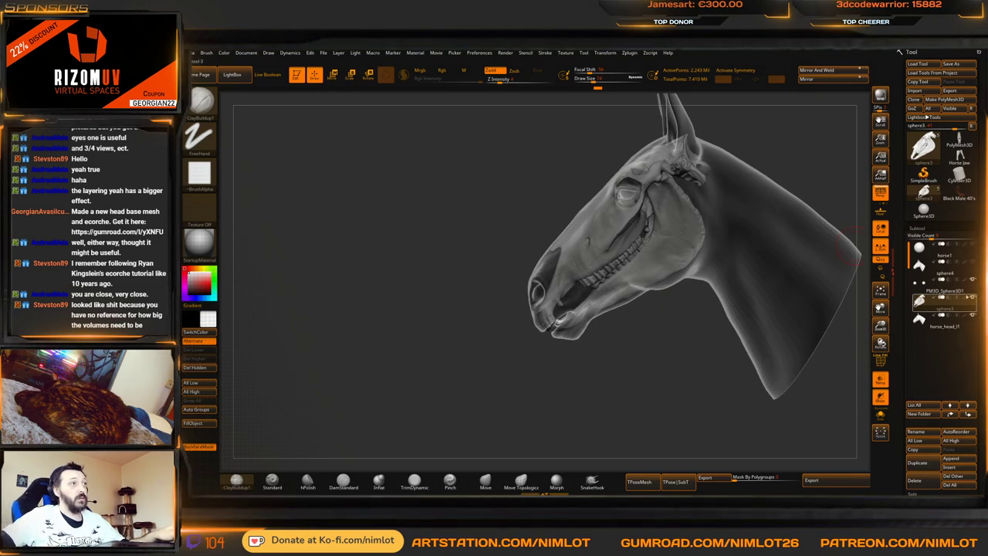
Reactivate the horse head subtool and refine the nose bridge and brow profile with Move Topological
{"action": "left_click", "coordinate": [947, 318]}
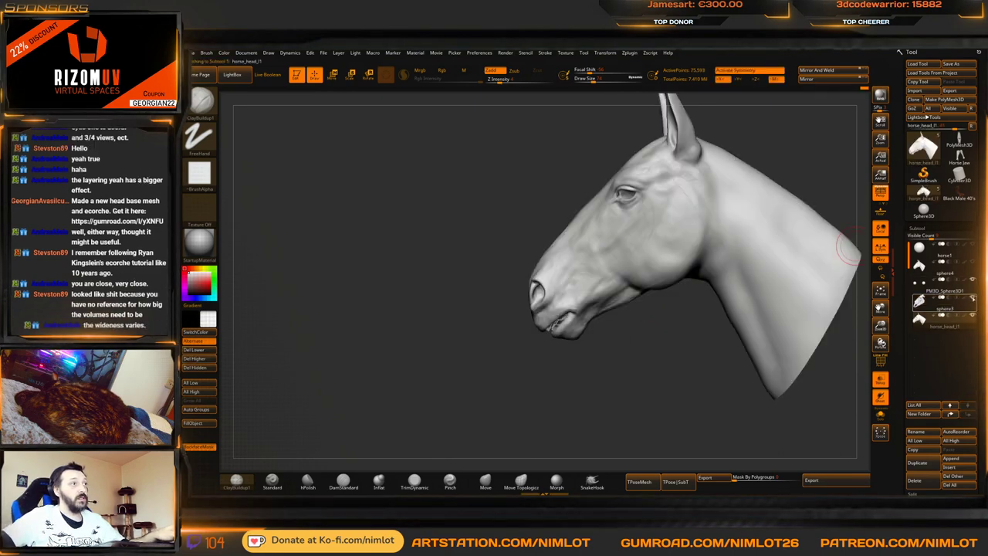
{"action": "right_click_drag", "start_coordinate": [641, 361], "coordinate": [679, 371], "text": "alt"}
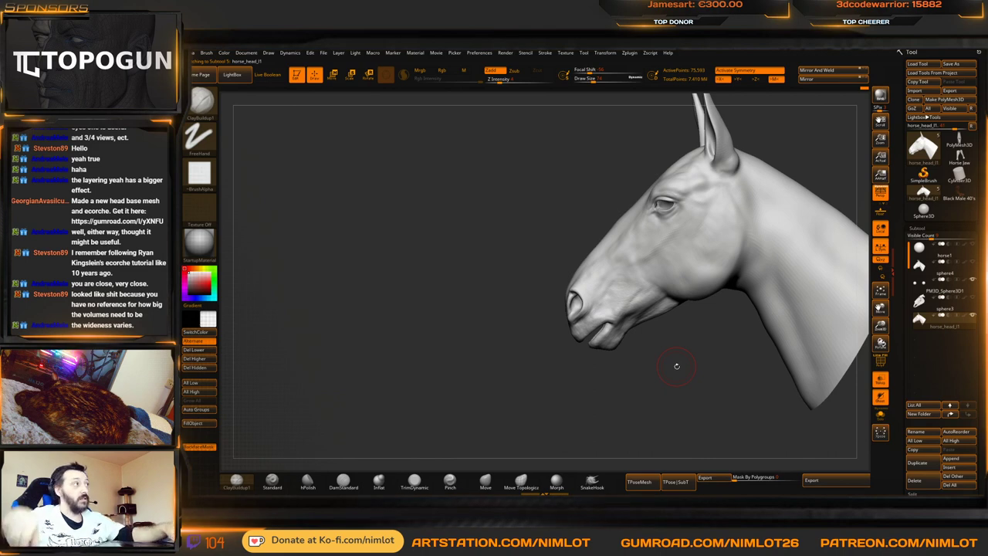
{"action": "left_click", "coordinate": [521, 481]}
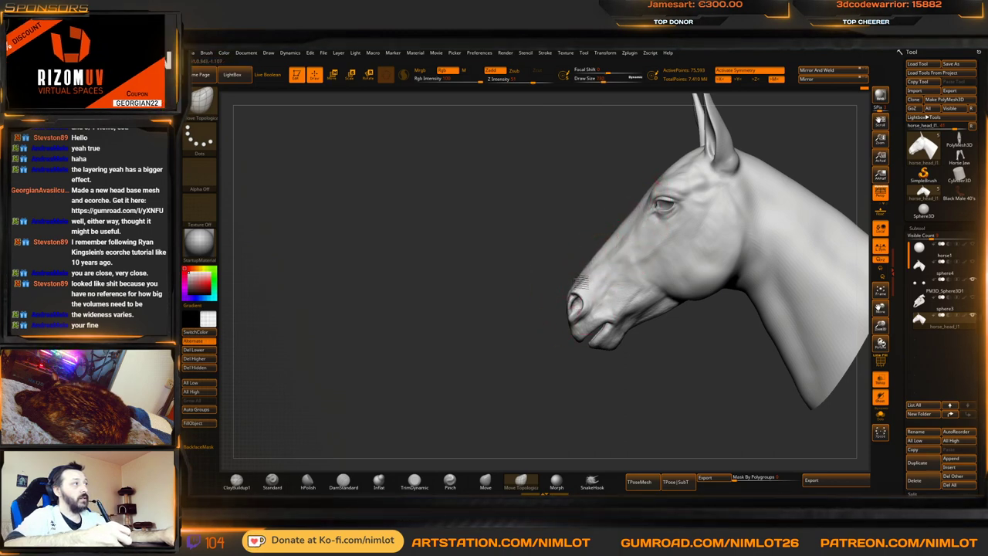
{"action": "left_click_drag", "start_coordinate": [580, 216], "coordinate": [718, 234]}
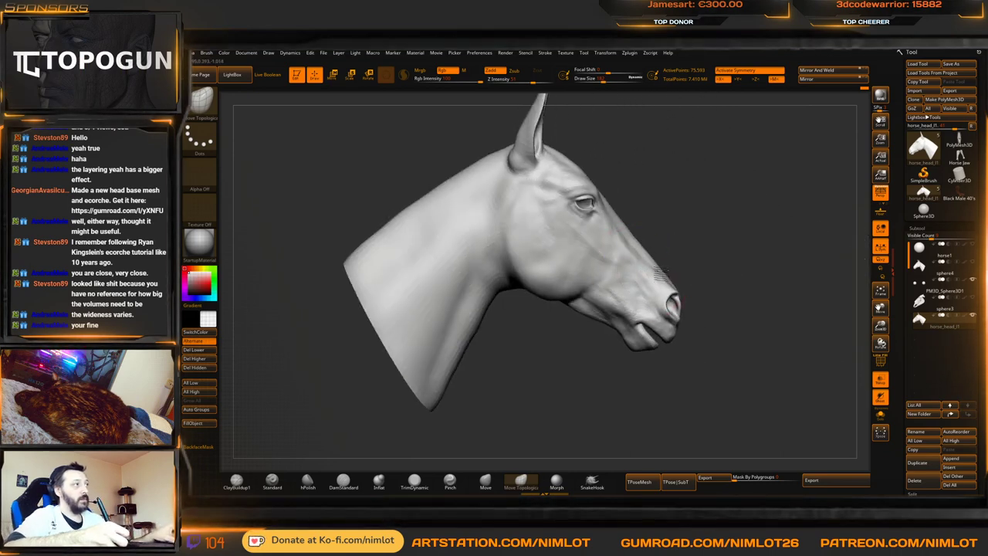
{"action": "right_click_drag", "start_coordinate": [647, 273], "coordinate": [675, 217]}
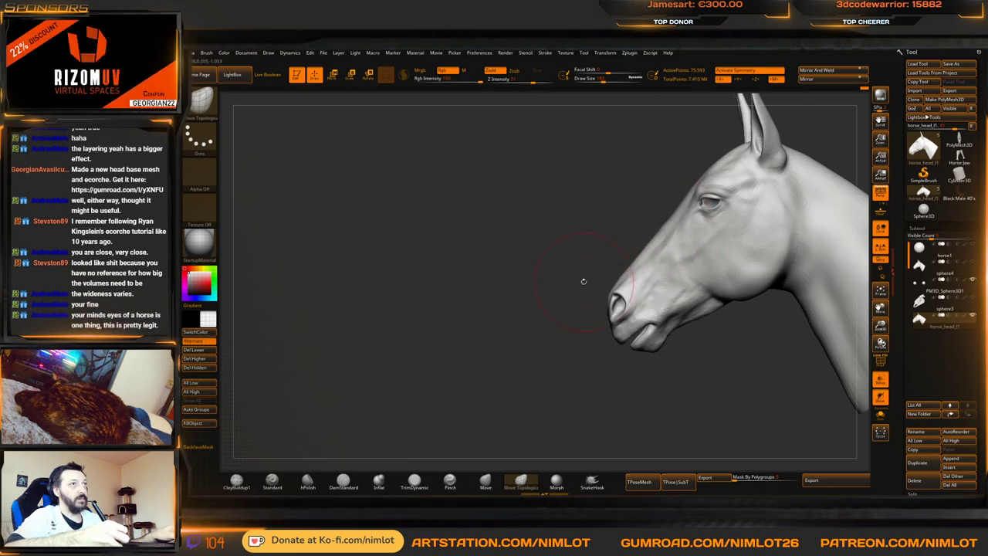
{"action": "right_click_drag", "start_coordinate": [584, 281], "coordinate": [633, 260]}
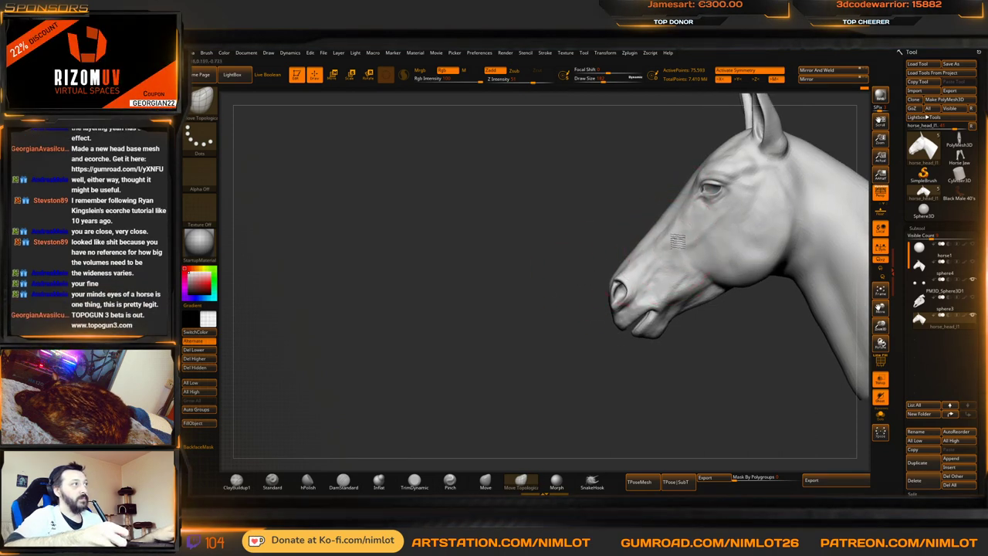
{"action": "right_click_drag", "start_coordinate": [589, 271], "coordinate": [548, 355]}
{"action": "left_click_drag", "start_coordinate": [659, 231], "coordinate": [656, 239]}
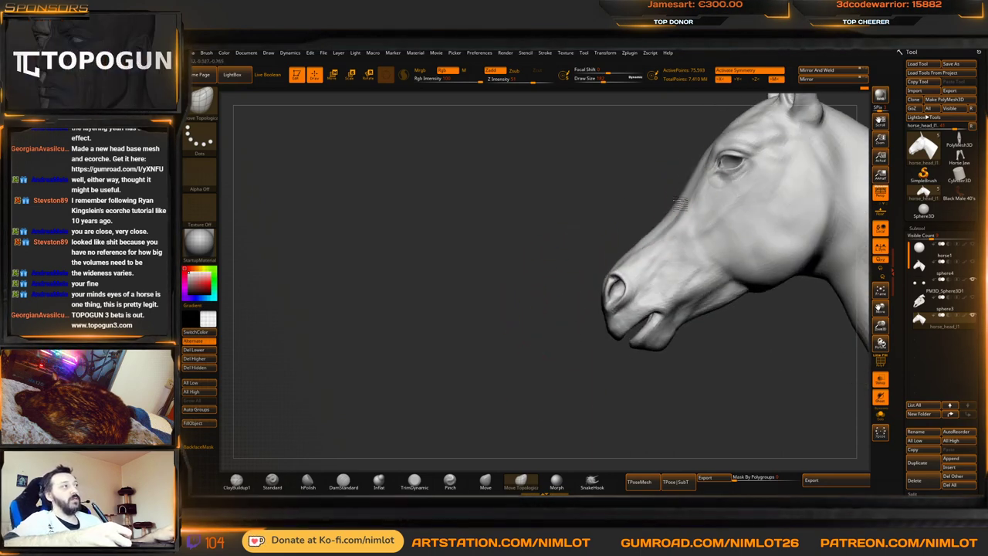
{"action": "left_click_drag", "start_coordinate": [700, 165], "coordinate": [705, 173]}
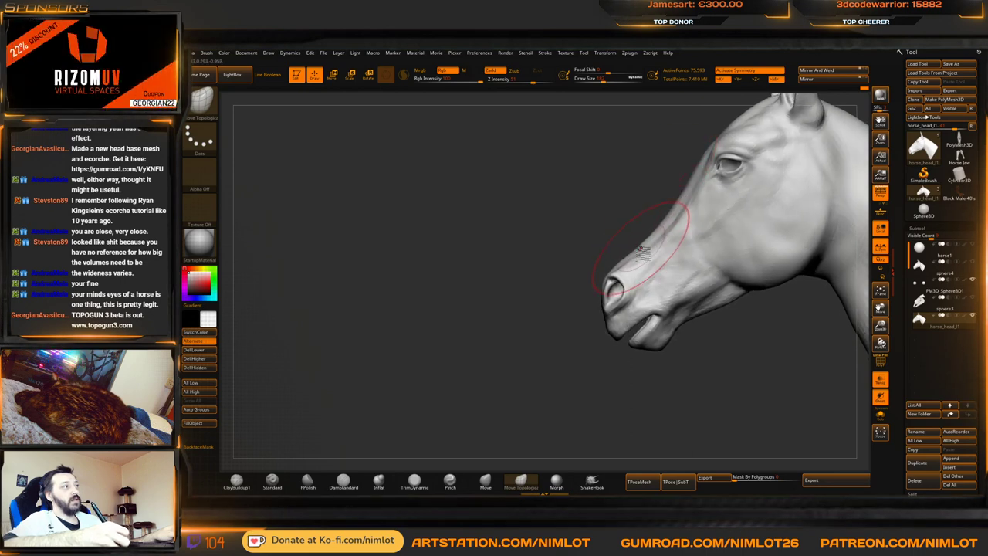
{"action": "mouse_move", "coordinate": [573, 398]}
{"action": "right_mouse_down"}
{"action": "mouse_move", "coordinate": [605, 369]}
{"action": "mouse_move", "coordinate": [606, 388]}
{"action": "mouse_move", "coordinate": [578, 383]}
{"action": "right_mouse_up"}
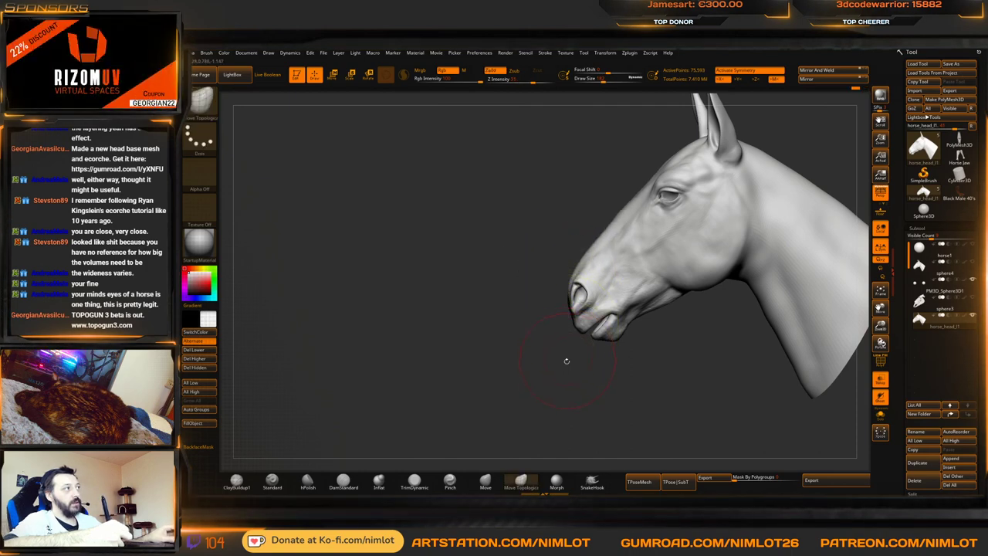
{"action": "mouse_move", "coordinate": [568, 360]}
{"action": "left_mouse_down"}
{"action": "mouse_move", "coordinate": [656, 325]}
{"action": "mouse_move", "coordinate": [754, 258]}
{"action": "mouse_move", "coordinate": [733, 221]}
{"action": "mouse_move", "coordinate": [749, 247]}
{"action": "mouse_move", "coordinate": [706, 240]}
{"action": "mouse_move", "coordinate": [717, 231]}
{"action": "left_mouse_up"}
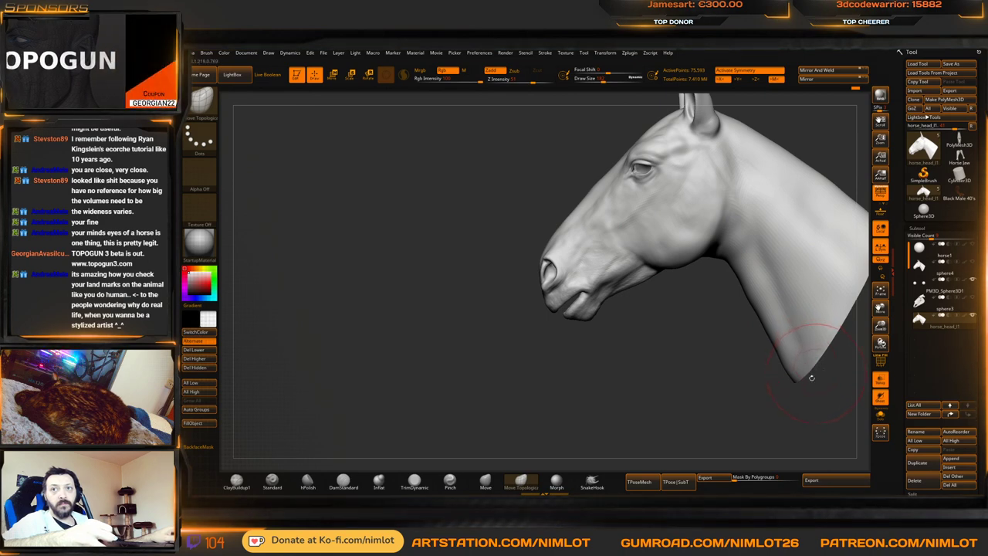
Adjust the top of the forehead in front of the ears using Move Topological with a smaller brush
{"action": "left_click_drag", "start_coordinate": [674, 374], "coordinate": [740, 291]}
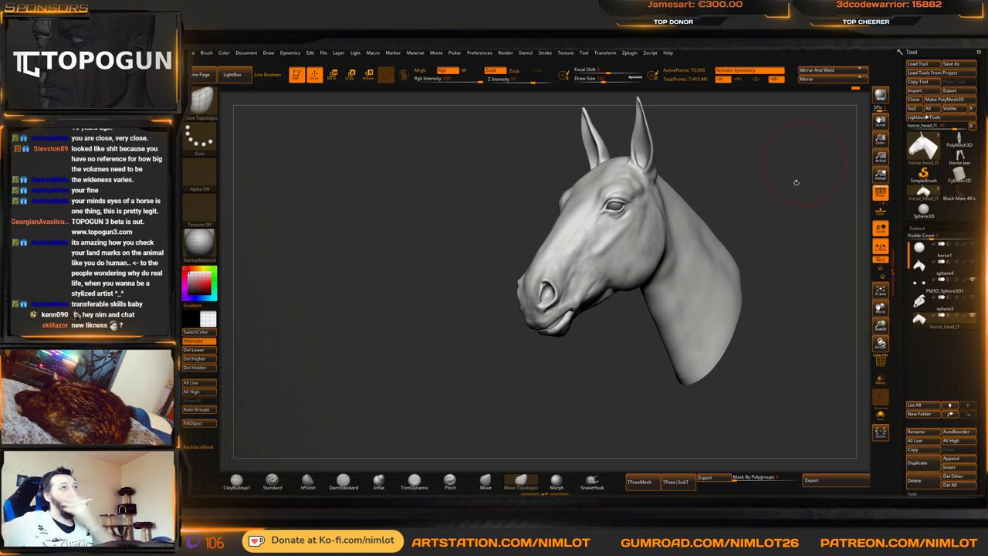
{"action": "left_click_drag", "start_coordinate": [782, 153], "coordinate": [676, 200]}
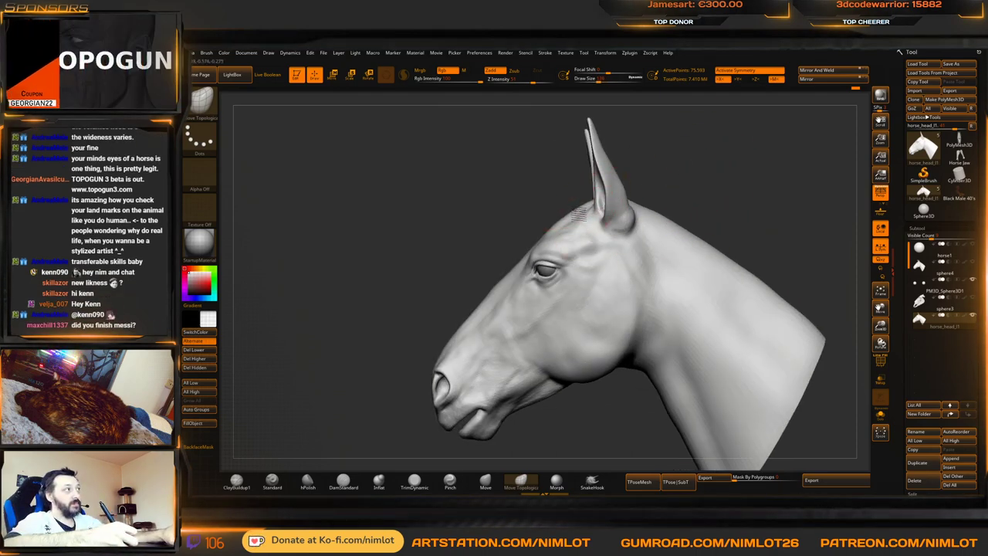
{"action": "left_click", "coordinate": [575, 209]}
{"action": "left_click", "coordinate": [575, 238]}
{"action": "left_click_drag", "start_coordinate": [463, 196], "coordinate": [564, 212]}
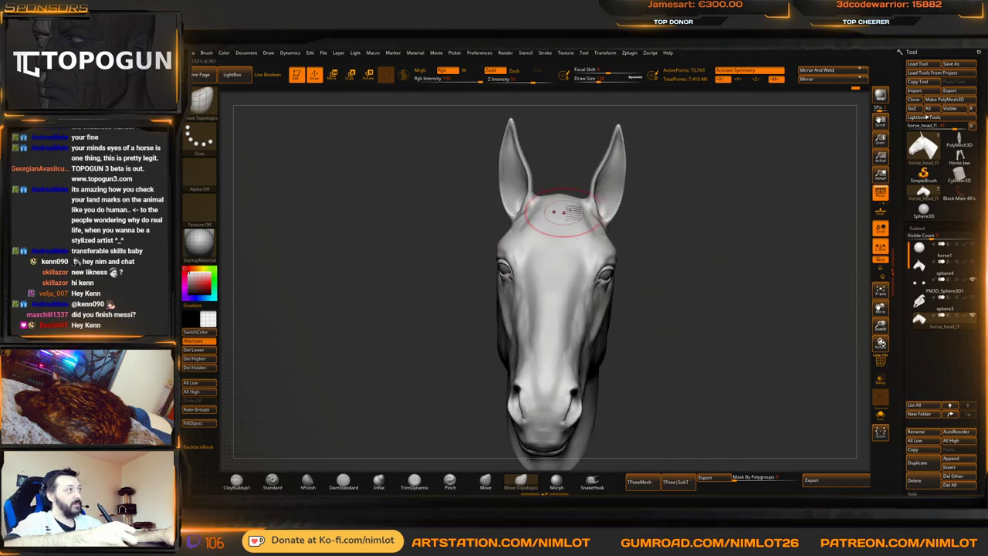
{"action": "mouse_move", "coordinate": [750, 219]}
{"action": "left_mouse_down"}
{"action": "mouse_move", "coordinate": [740, 222]}
{"action": "mouse_move", "coordinate": [752, 213]}
{"action": "mouse_move", "coordinate": [764, 243]}
{"action": "mouse_move", "coordinate": [684, 242]}
{"action": "mouse_move", "coordinate": [679, 222]}
{"action": "mouse_move", "coordinate": [670, 229]}
{"action": "mouse_move", "coordinate": [741, 232]}
{"action": "mouse_move", "coordinate": [725, 249]}
{"action": "mouse_move", "coordinate": [746, 219]}
{"action": "mouse_move", "coordinate": [739, 201]}
{"action": "left_mouse_up"}
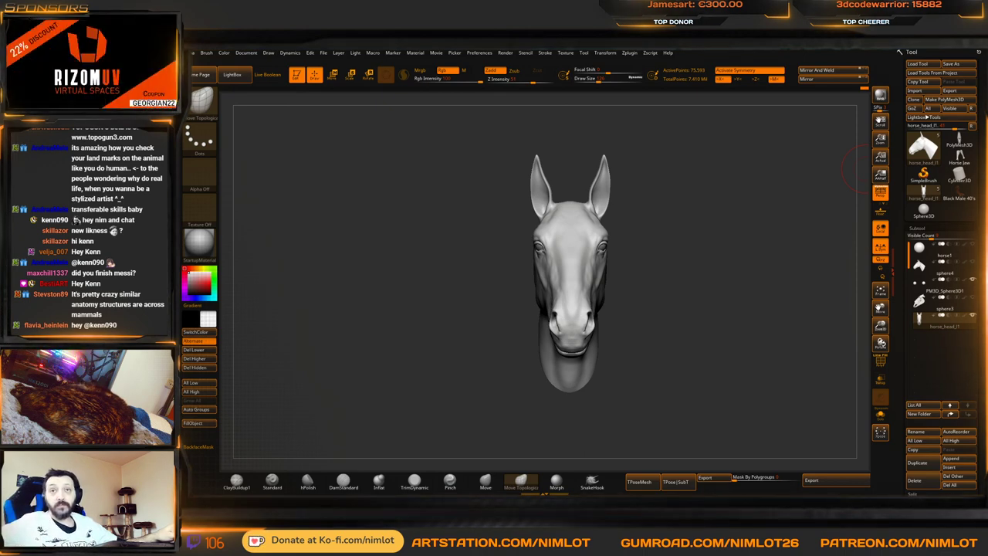
Switch to Marmoset Toolbag to view the bearded male portrait, inspect its hair in 3ds Max, and return to ZBrush
{"action": "key", "text": "alt+Tab"}
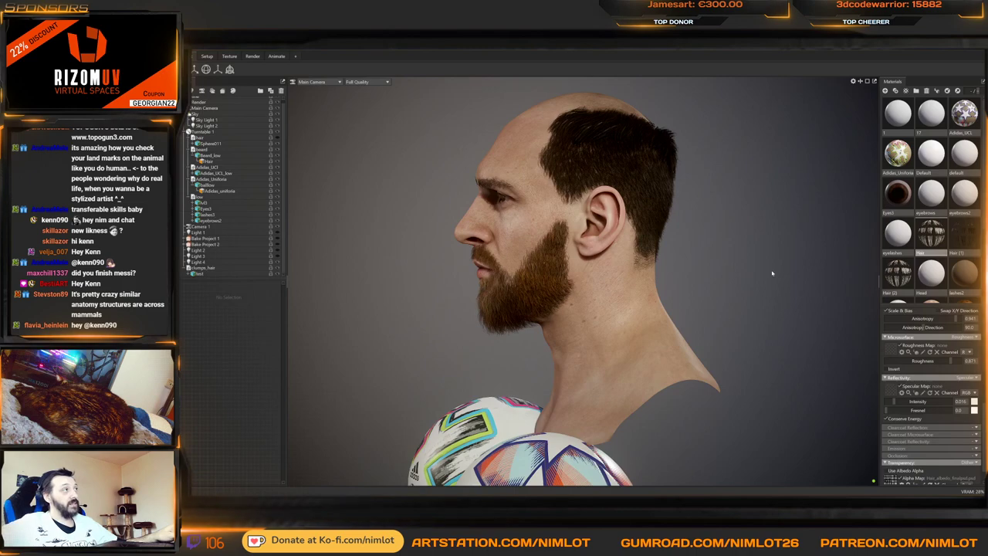
{"action": "left_click_drag", "start_coordinate": [726, 267], "coordinate": [741, 285]}
{"action": "key", "text": "alt+Tab"}
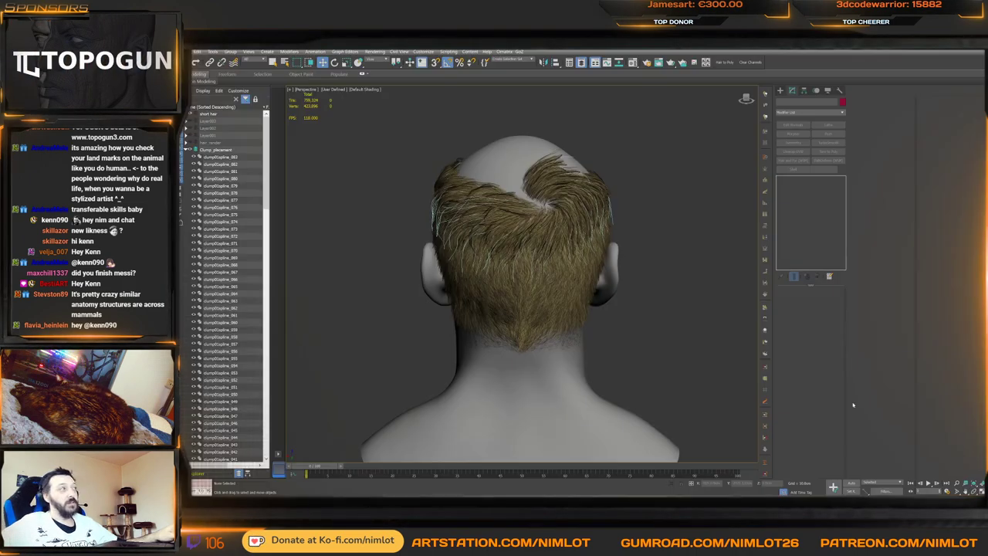
{"action": "middle_click_drag", "start_coordinate": [625, 238], "coordinate": [544, 244], "text": "alt"}
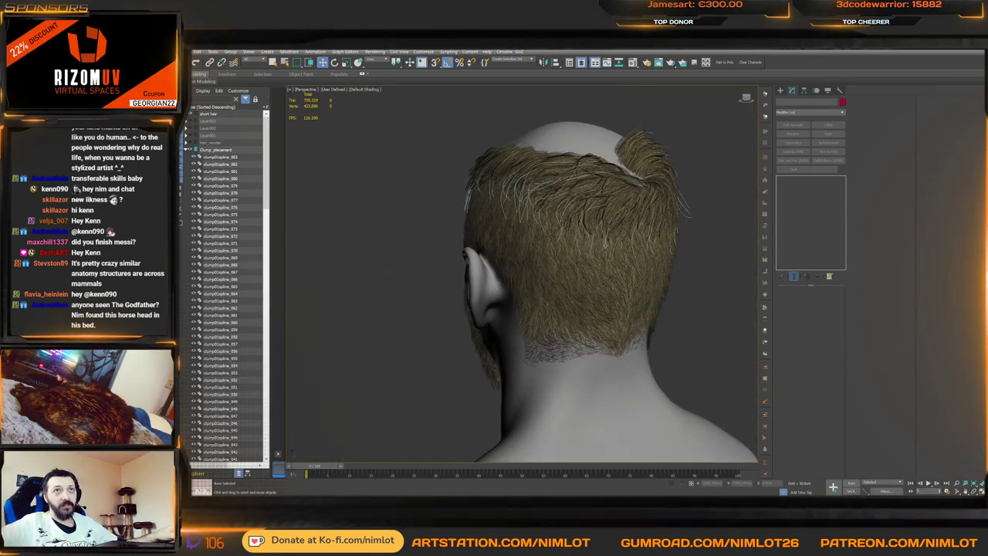
{"action": "key", "text": "alt+Tab"}
Examine the dent above the eye in the horse reference images, alongside a side view of the sculpt
{"action": "left_click_drag", "start_coordinate": [644, 242], "coordinate": [733, 224]}
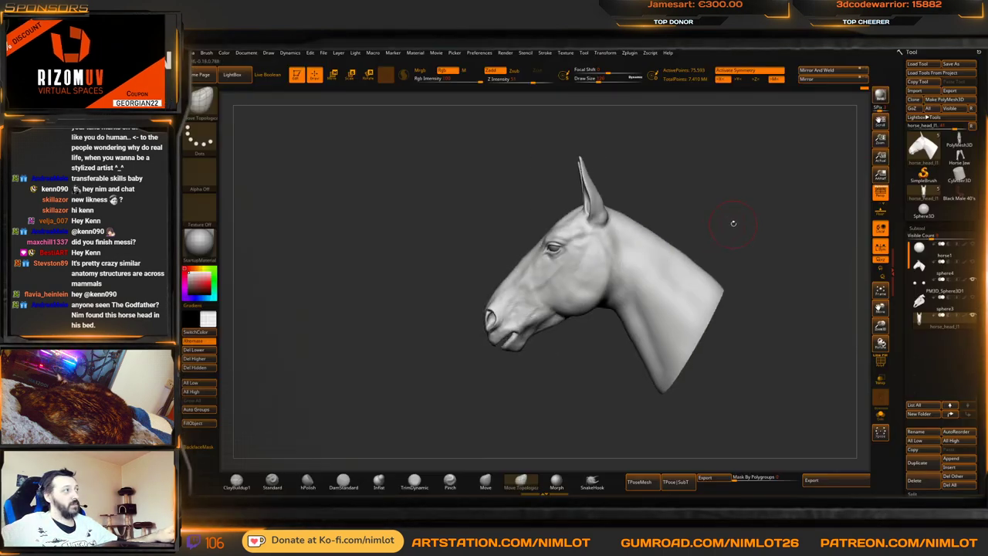
{"action": "key", "text": "f"}
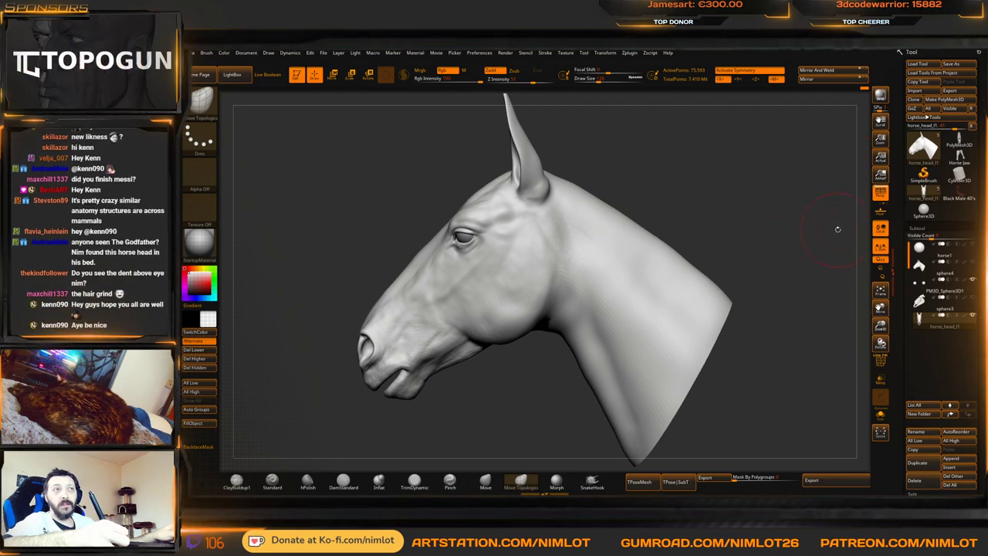
{"action": "mouse_move", "coordinate": [959, 141]}
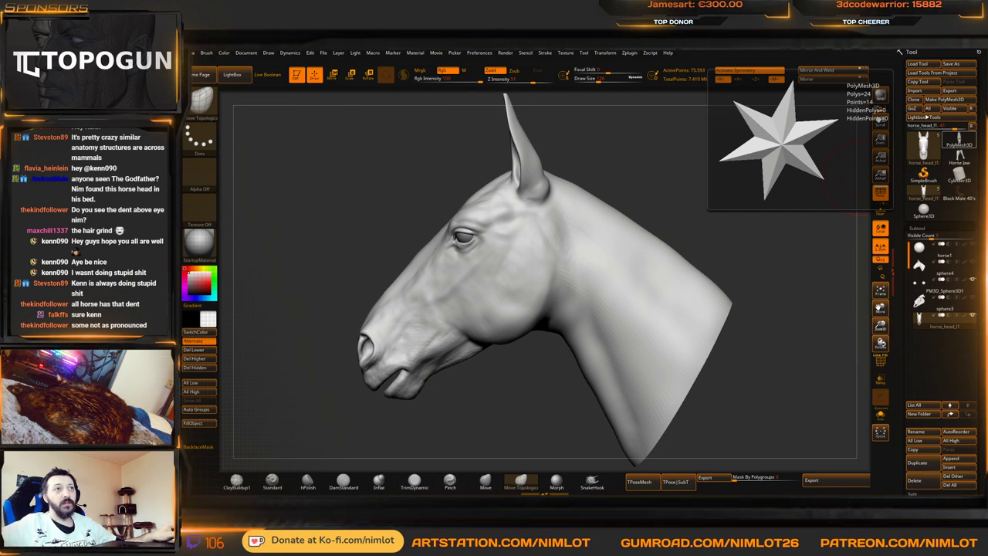
{"action": "right_click_drag", "start_coordinate": [987, 248], "coordinate": [818, 225]}
{"action": "scroll", "coordinate": [818, 224], "scroll_direction": "up", "scroll_amount": 5}
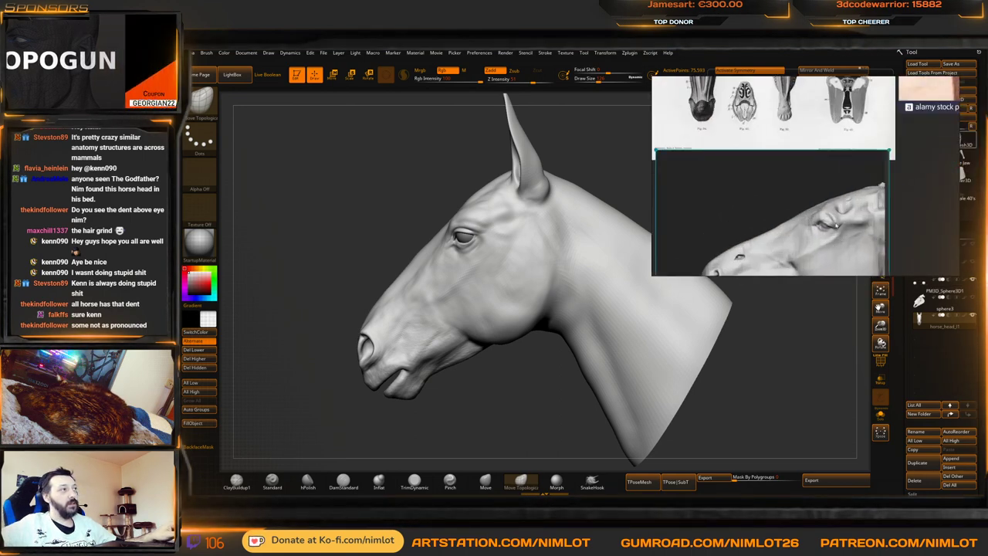
{"action": "middle_click_drag", "start_coordinate": [818, 222], "coordinate": [805, 159]}
{"action": "scroll", "coordinate": [807, 158], "scroll_direction": "up", "scroll_amount": 2}
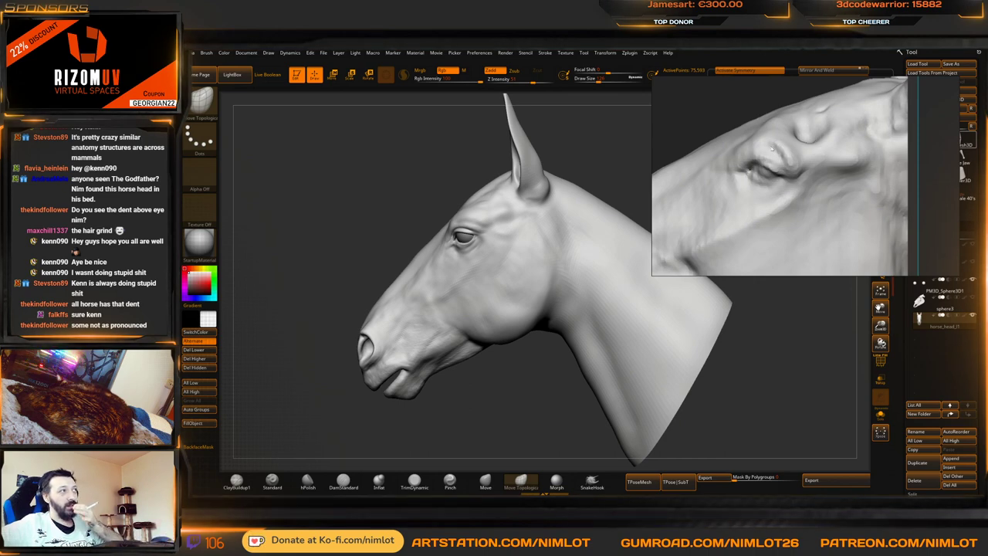
{"action": "scroll", "coordinate": [865, 166], "scroll_direction": "down", "scroll_amount": 8}
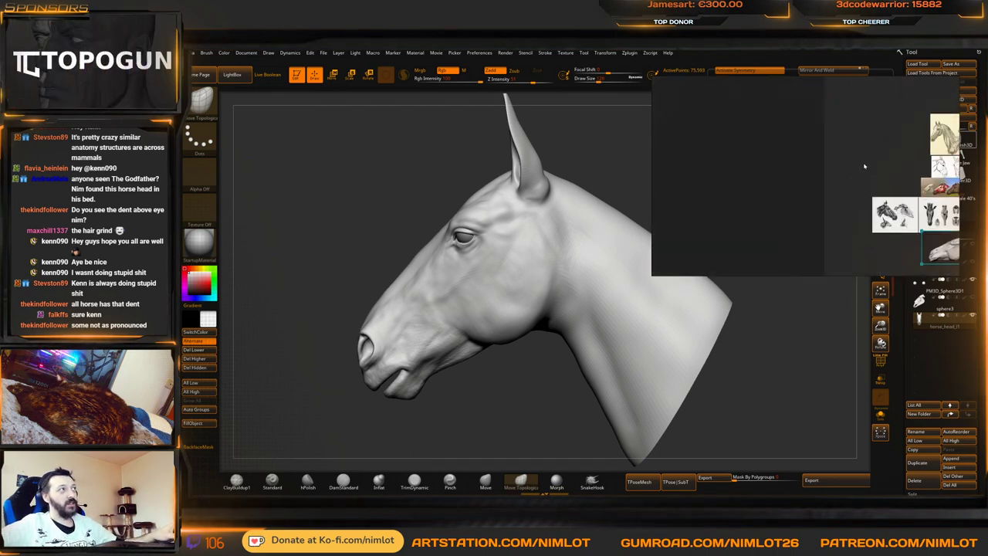
{"action": "scroll", "coordinate": [864, 166], "scroll_direction": "up", "scroll_amount": 8}
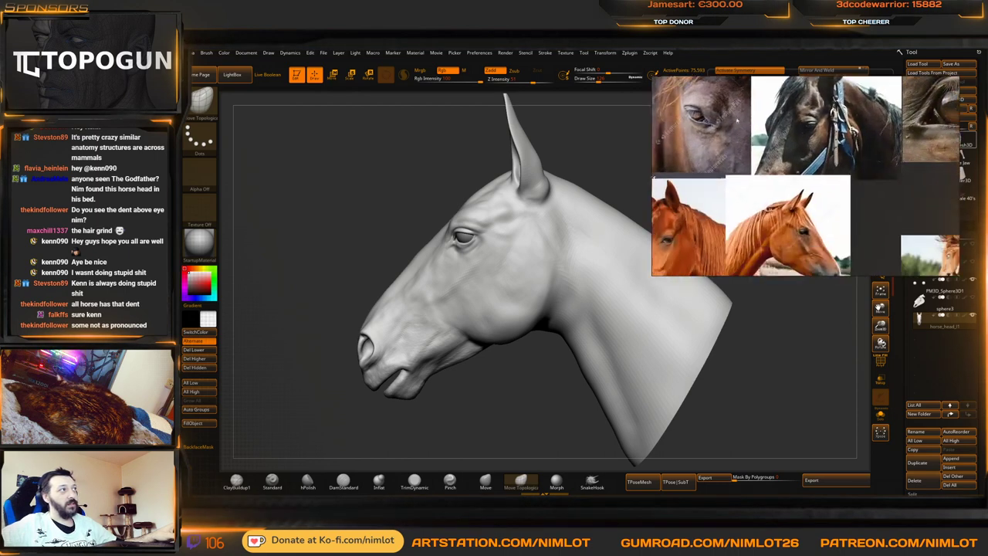
{"action": "scroll", "coordinate": [822, 182], "scroll_direction": "up", "scroll_amount": 8}
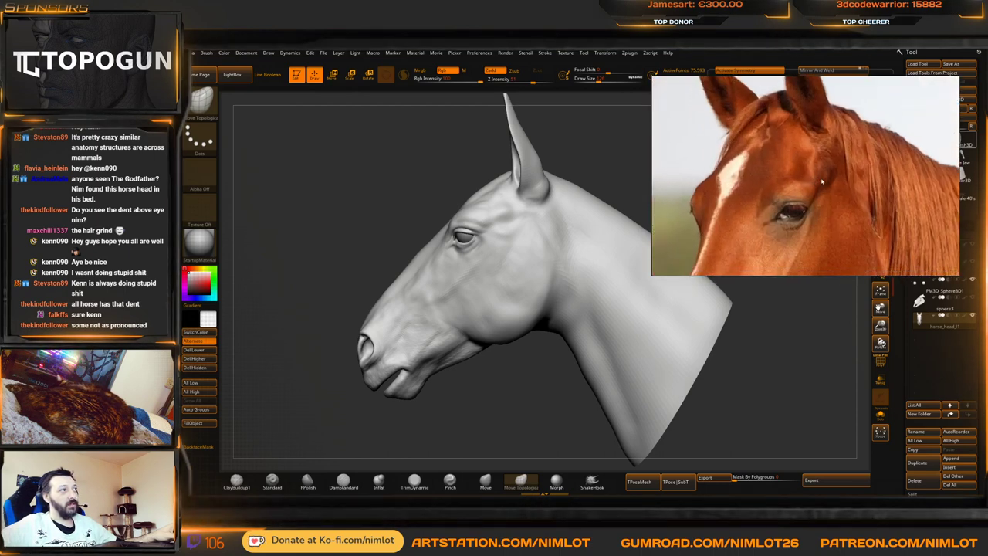
{"action": "middle_click_drag", "start_coordinate": [822, 181], "coordinate": [892, 163]}
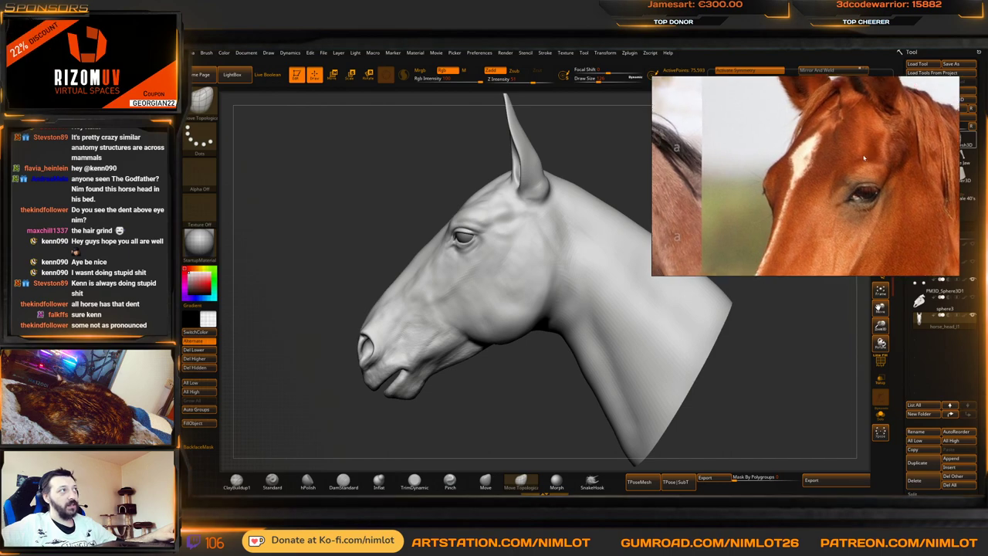
Compare the hollow above the eye across the close-up horse reference photos
{"action": "scroll", "coordinate": [864, 158], "scroll_direction": "down", "scroll_amount": 3}
{"action": "scroll", "coordinate": [759, 168], "scroll_direction": "up", "scroll_amount": 5}
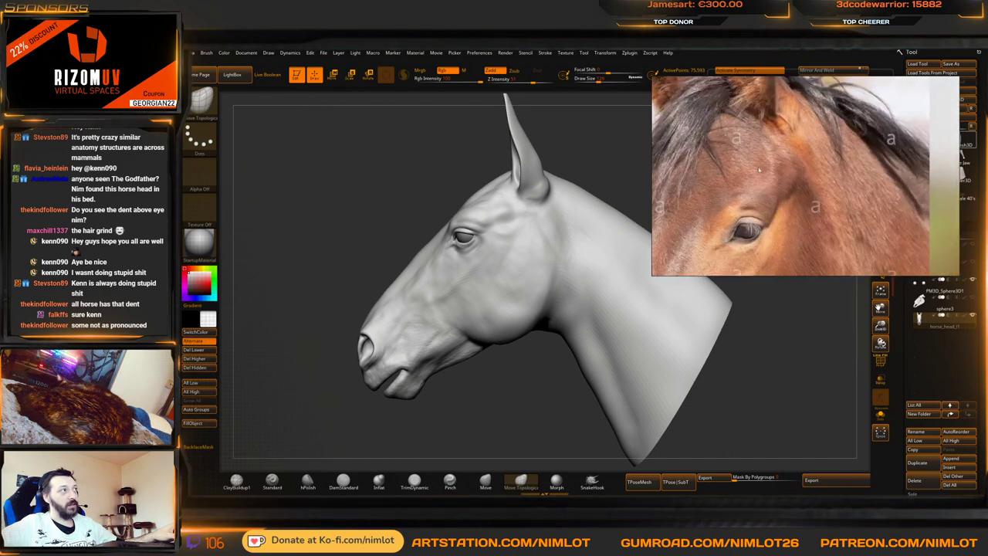
{"action": "scroll", "coordinate": [759, 170], "scroll_direction": "down", "scroll_amount": 5}
{"action": "scroll", "coordinate": [745, 133], "scroll_direction": "up", "scroll_amount": 4}
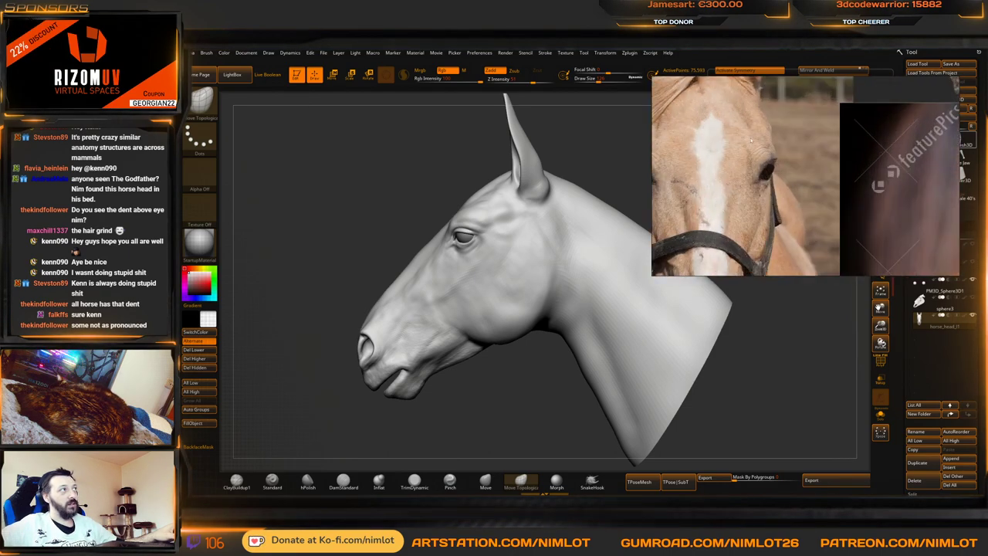
{"action": "scroll", "coordinate": [748, 129], "scroll_direction": "down", "scroll_amount": 5}
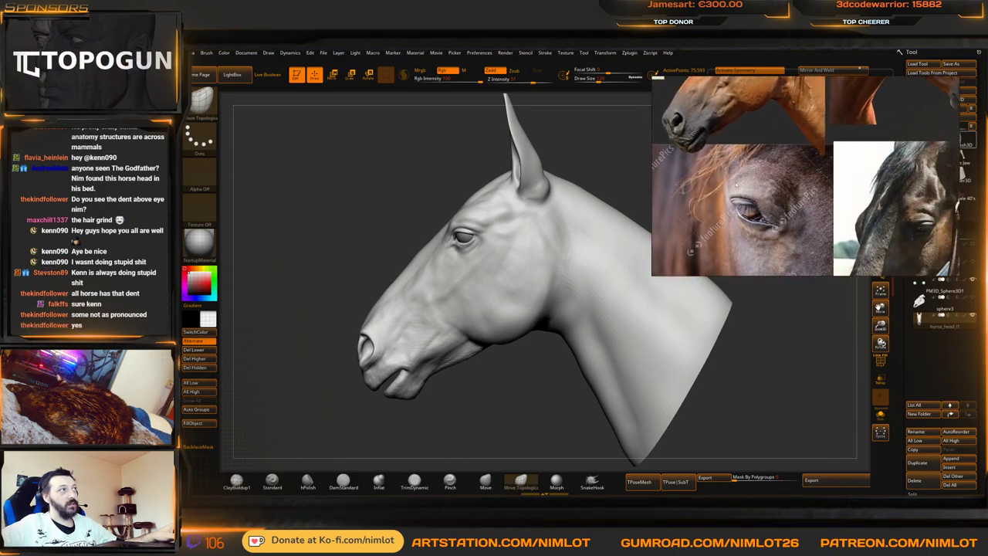
{"action": "scroll", "coordinate": [741, 193], "scroll_direction": "down", "scroll_amount": 6}
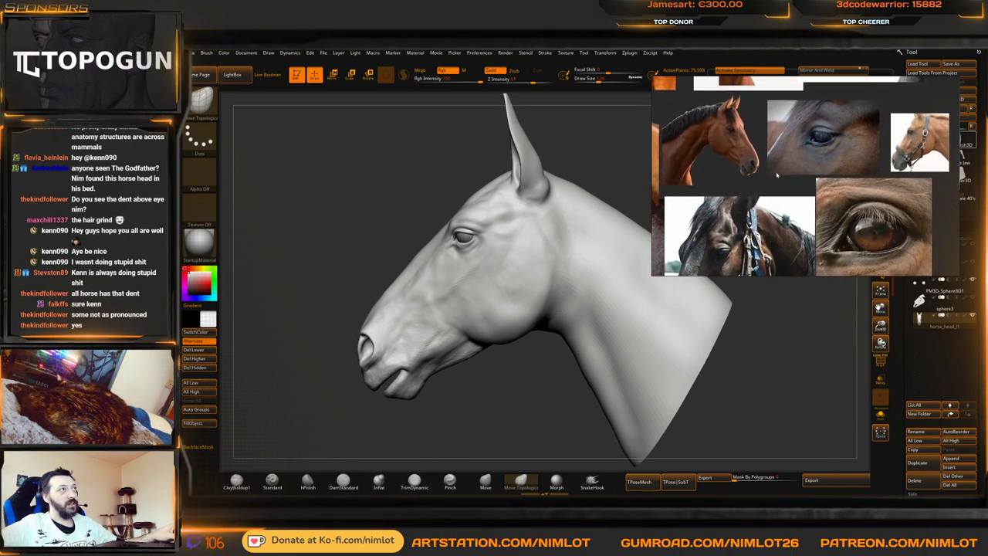
{"action": "scroll", "coordinate": [805, 175], "scroll_direction": "up", "scroll_amount": 5}
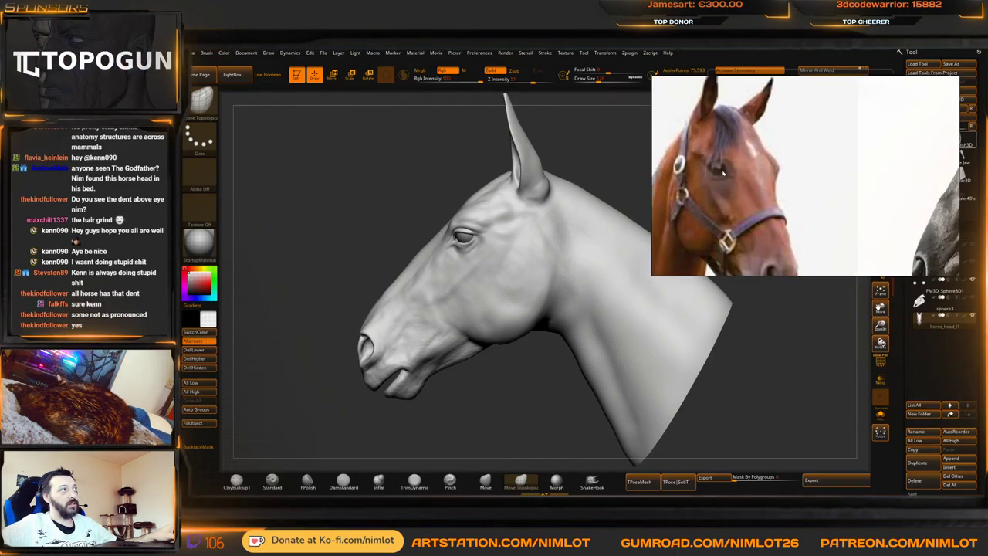
Examine the brow and eye area in the black horse profile and the bridled chestnut horse references, finishing by putting the reference board away
{"action": "middle_click_drag", "start_coordinate": [806, 175], "coordinate": [870, 175]}
{"action": "scroll", "coordinate": [871, 169], "scroll_direction": "down", "scroll_amount": 1}
{"action": "mouse_move", "coordinate": [745, 164]}
{"action": "middle_mouse_down"}
{"action": "mouse_move", "coordinate": [889, 153]}
{"action": "mouse_move", "coordinate": [746, 148]}
{"action": "middle_mouse_up"}
{"action": "scroll", "coordinate": [778, 147], "scroll_direction": "up", "scroll_amount": 2}
{"action": "middle_click_drag", "start_coordinate": [934, 123], "coordinate": [745, 126]}
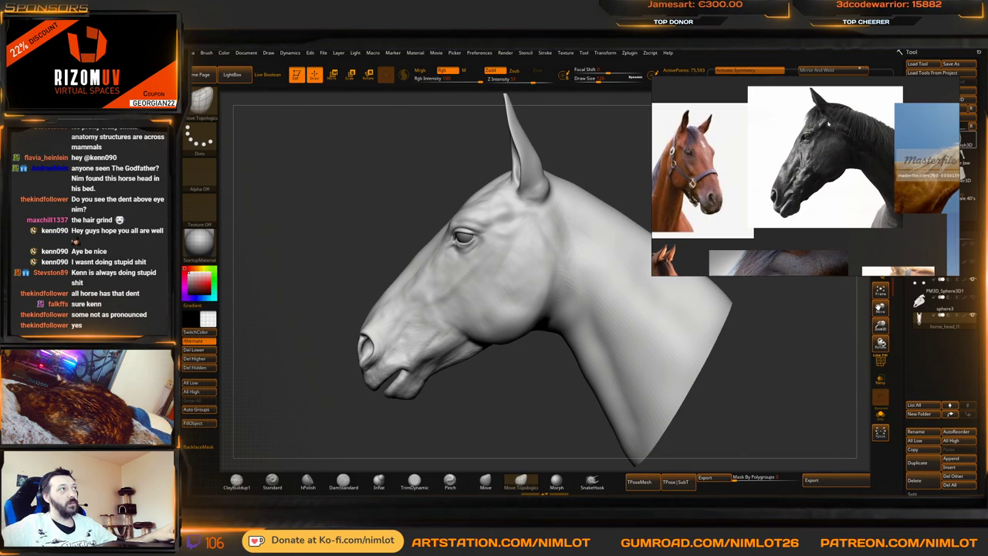
{"action": "scroll", "coordinate": [829, 123], "scroll_direction": "up", "scroll_amount": 3}
{"action": "scroll", "coordinate": [744, 168], "scroll_direction": "down", "scroll_amount": 2}
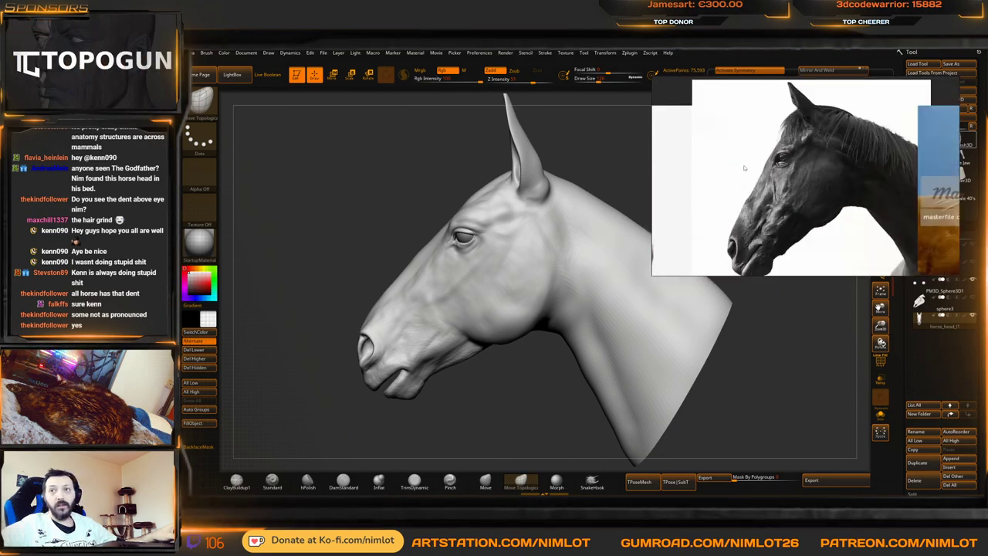
{"action": "scroll", "coordinate": [745, 168], "scroll_direction": "down", "scroll_amount": 3}
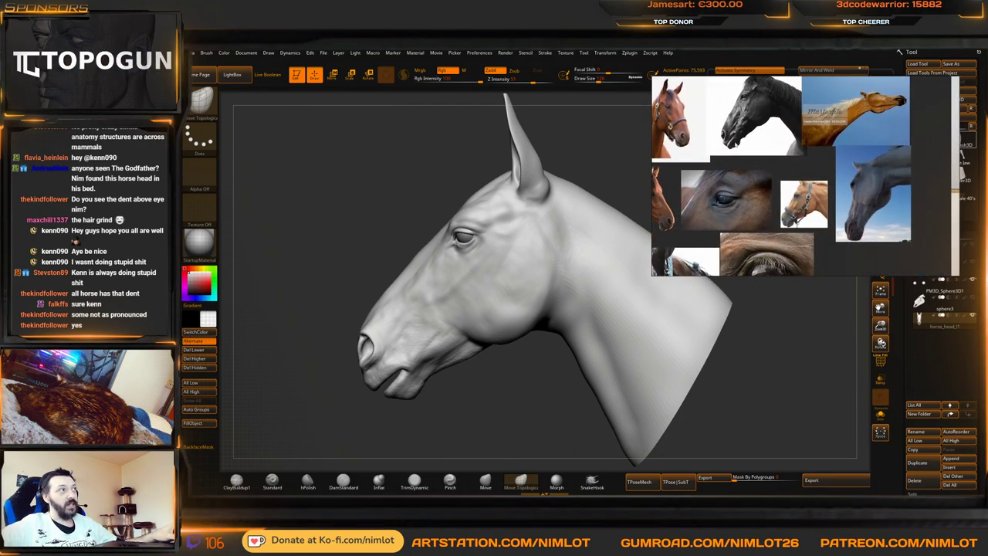
{"action": "middle_click_drag", "start_coordinate": [805, 197], "coordinate": [845, 144]}
{"action": "scroll", "coordinate": [845, 144], "scroll_direction": "up", "scroll_amount": 6}
{"action": "scroll", "coordinate": [800, 125], "scroll_direction": "up", "scroll_amount": 2}
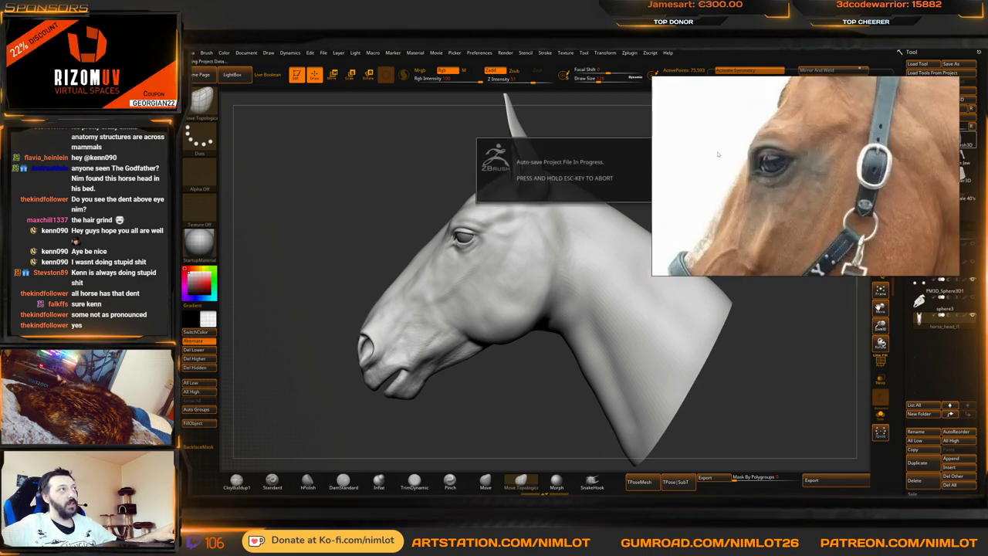
{"action": "right_click_drag", "start_coordinate": [746, 170], "coordinate": [987, 182]}
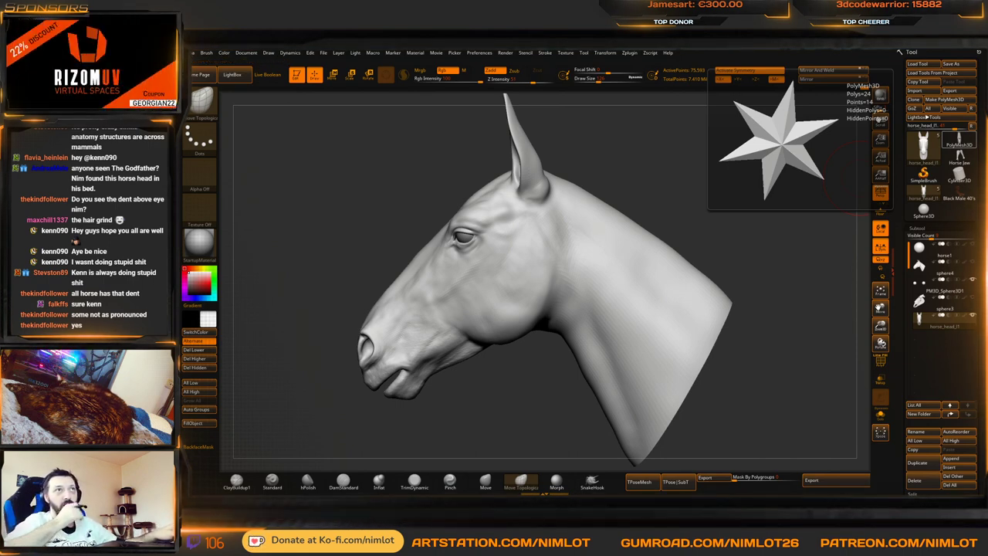
Sculpt the hollow between the eye and ear with a smaller ClayBuildup brush at a lower subdivision level
{"action": "mouse_move", "coordinate": [670, 181]}
{"action": "left_mouse_down"}
{"action": "mouse_move", "coordinate": [754, 212]}
{"action": "mouse_move", "coordinate": [737, 227]}
{"action": "left_mouse_up"}
{"action": "key", "text": "ctrl+z"}
{"action": "left_click", "coordinate": [237, 482]}
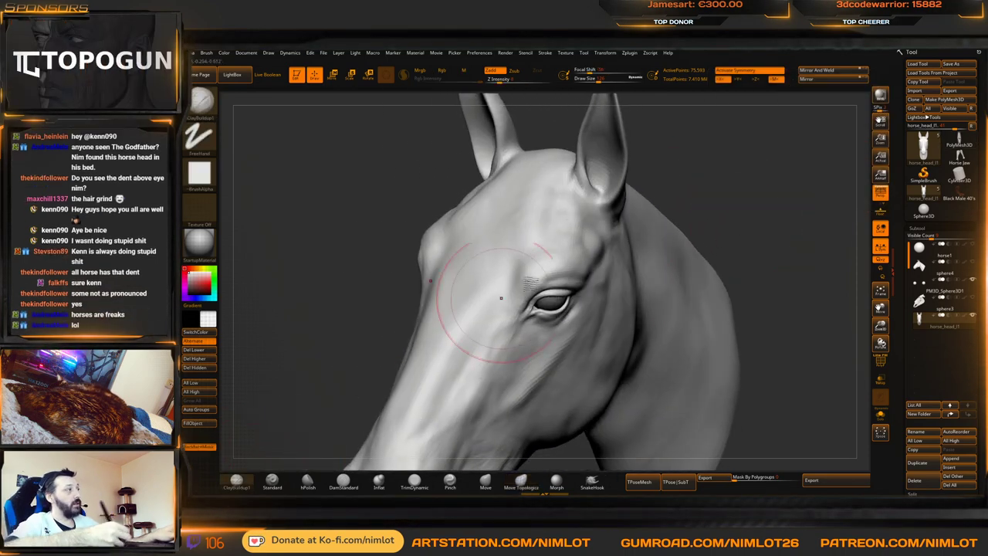
{"action": "key", "text": "shift+d"}
{"action": "key", "text": "shift+d"}
{"action": "key", "text": "d"}
{"action": "left_click_drag", "start_coordinate": [730, 205], "coordinate": [609, 264]}
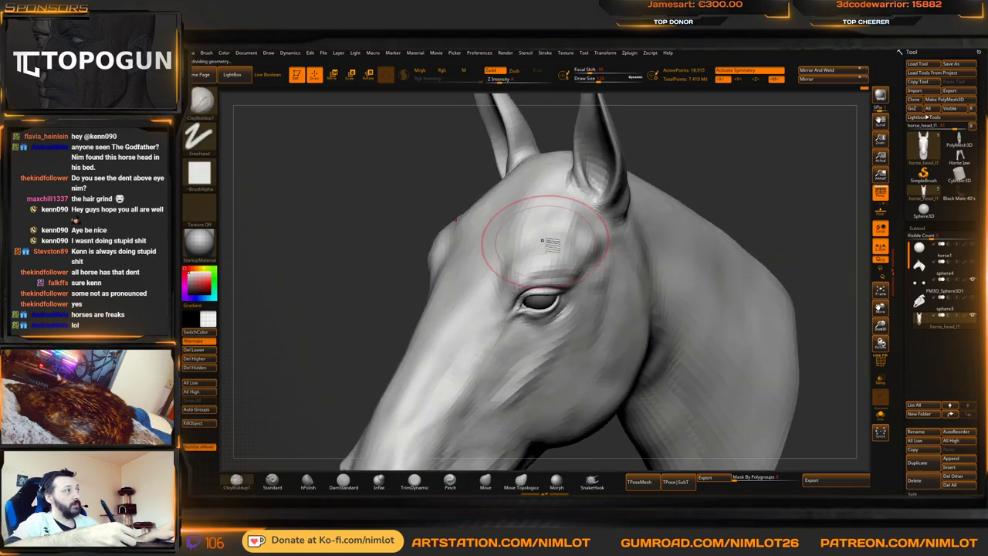
{"action": "key", "text": "["}
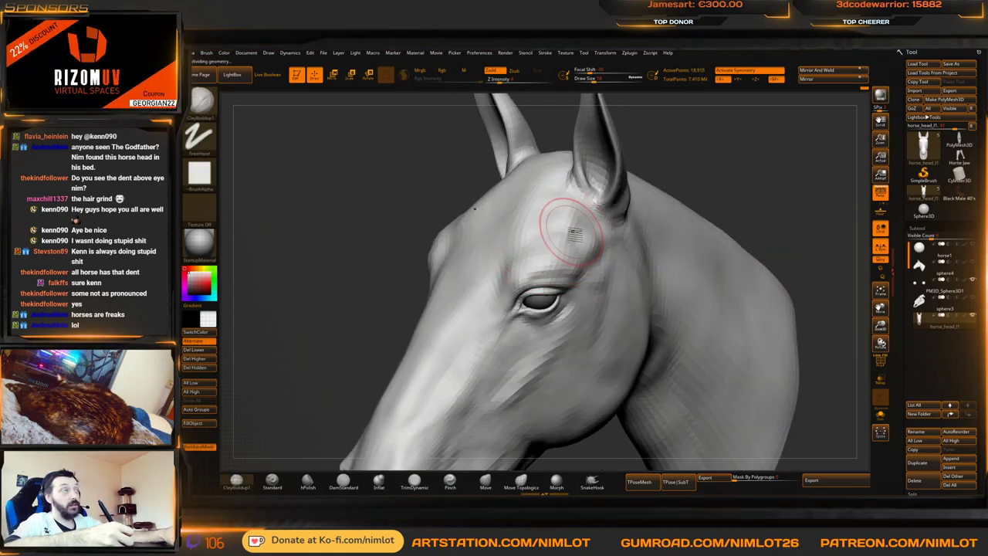
{"action": "key", "text": "["}
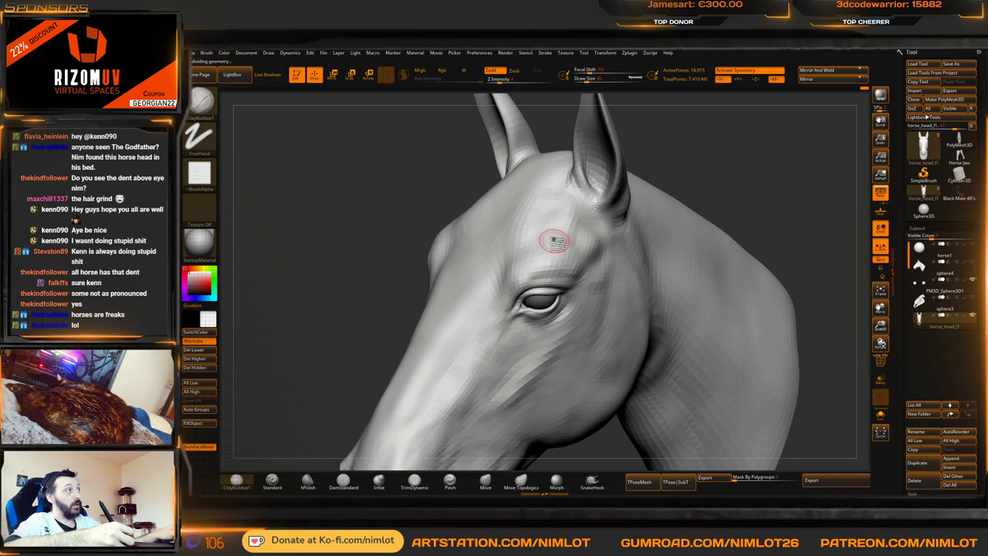
{"action": "left_click_drag", "start_coordinate": [553, 241], "coordinate": [579, 242]}
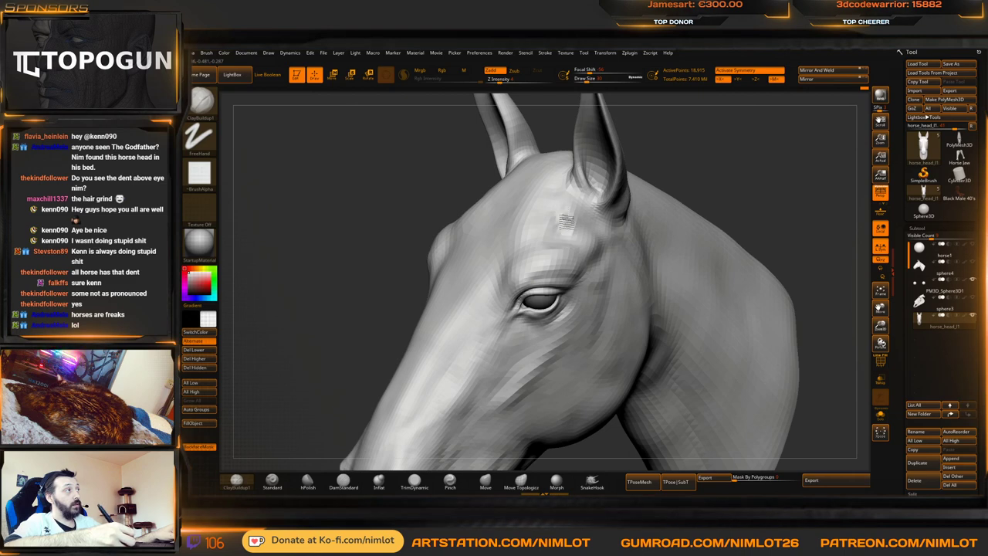
Blend the hollow above the eye with Smooth and refine its edge with ClayBuildup from side and front views
{"action": "mouse_move", "coordinate": [689, 209]}
{"action": "right_mouse_down"}
{"action": "mouse_move", "coordinate": [728, 166]}
{"action": "mouse_move", "coordinate": [768, 170]}
{"action": "right_mouse_up"}
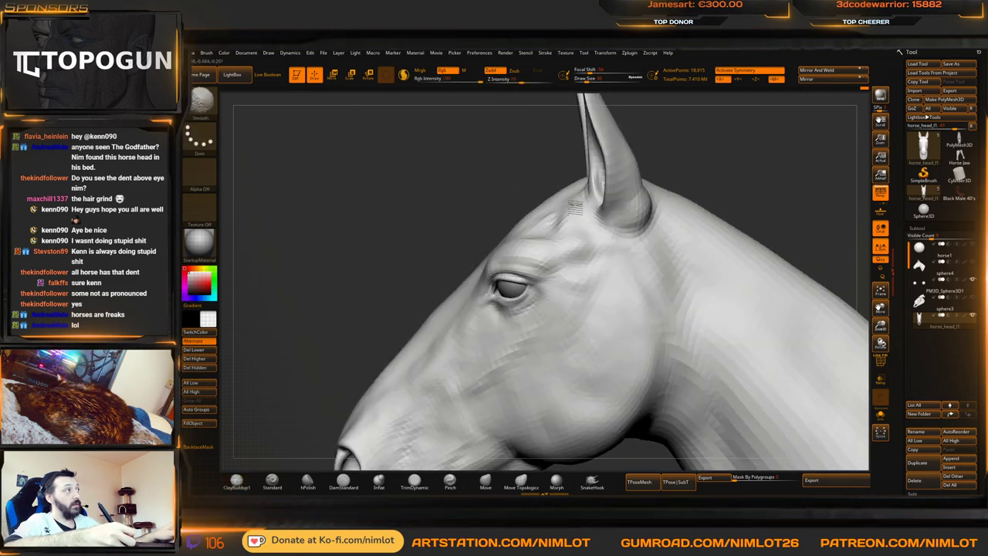
{"action": "left_click_drag", "start_coordinate": [576, 208], "coordinate": [552, 219], "text": "shift"}
{"action": "mouse_move", "coordinate": [706, 164]}
{"action": "right_mouse_down"}
{"action": "mouse_move", "coordinate": [763, 158]}
{"action": "mouse_move", "coordinate": [591, 227]}
{"action": "right_mouse_up"}
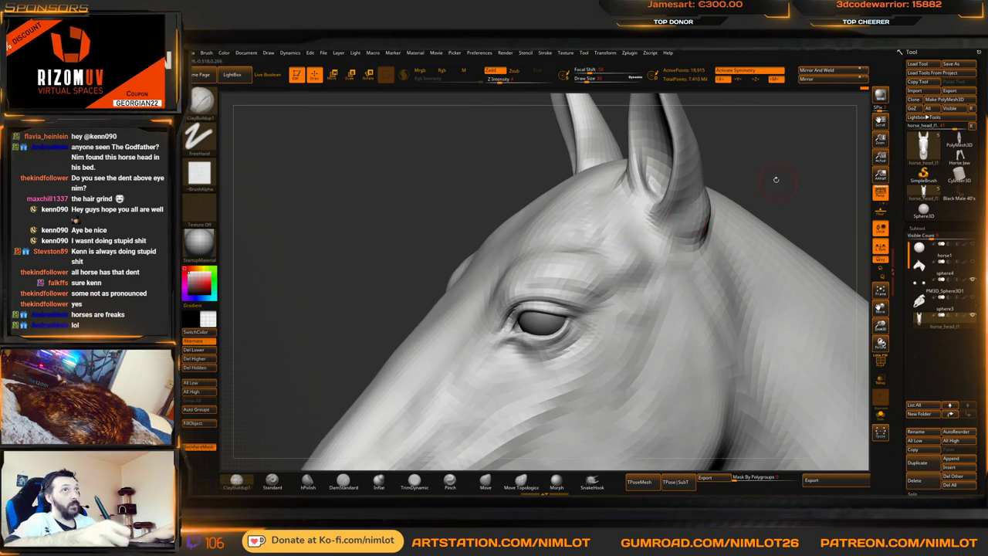
{"action": "right_click_drag", "start_coordinate": [776, 176], "coordinate": [621, 265]}
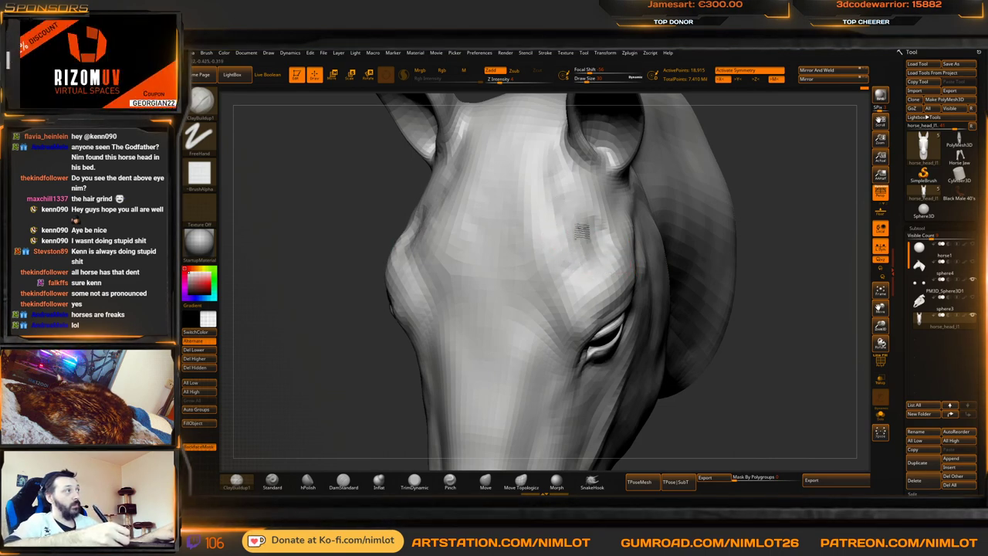
{"action": "key", "text": "shift"}
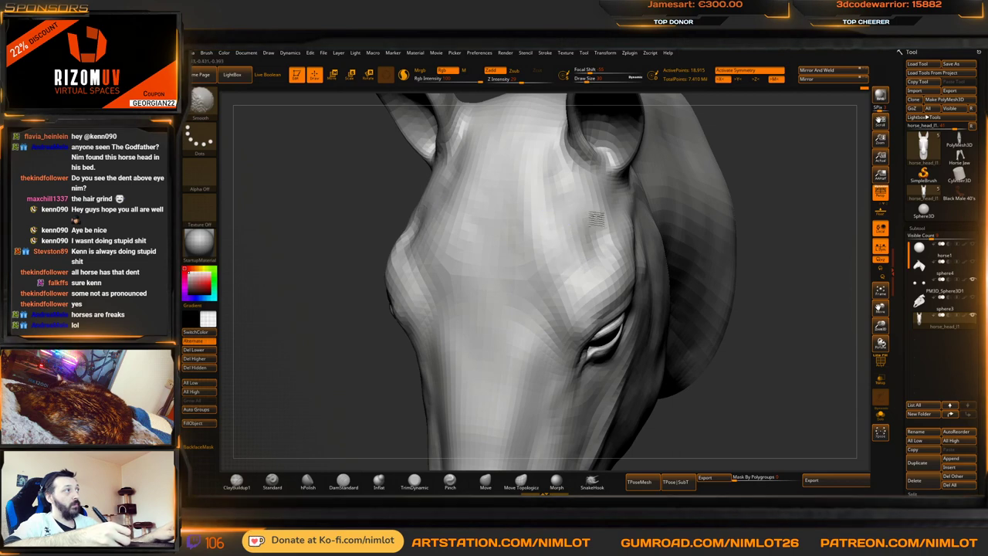
Build up and smooth the ridge running from above the eye toward the ear base, returning to the higher subdivision level
{"action": "mouse_move", "coordinate": [772, 185]}
{"action": "left_mouse_down"}
{"action": "mouse_move", "coordinate": [755, 209]}
{"action": "mouse_move", "coordinate": [776, 174]}
{"action": "mouse_move", "coordinate": [792, 194]}
{"action": "mouse_move", "coordinate": [792, 174]}
{"action": "mouse_move", "coordinate": [771, 206]}
{"action": "left_mouse_up"}
{"action": "right_click_drag", "start_coordinate": [771, 205], "coordinate": [637, 218]}
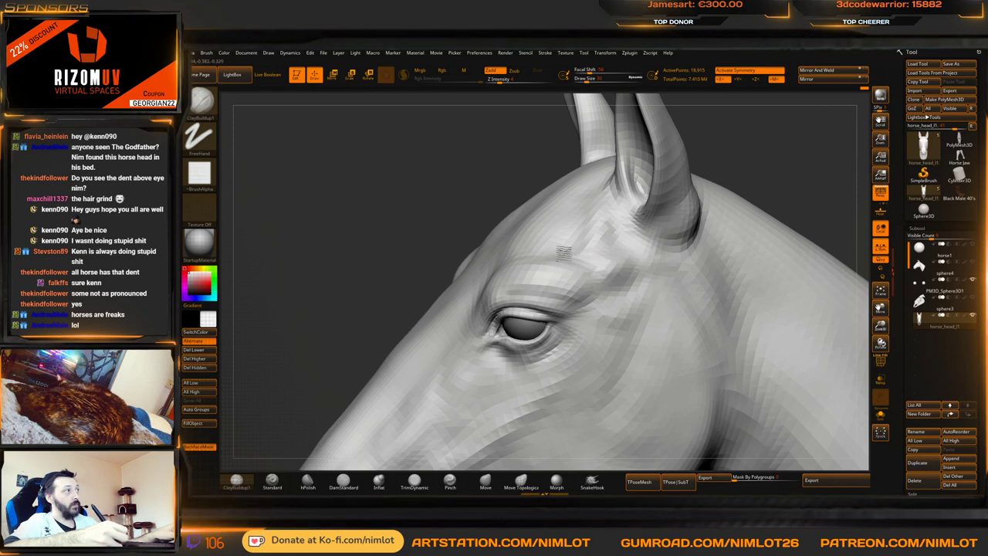
{"action": "key", "text": "shift"}
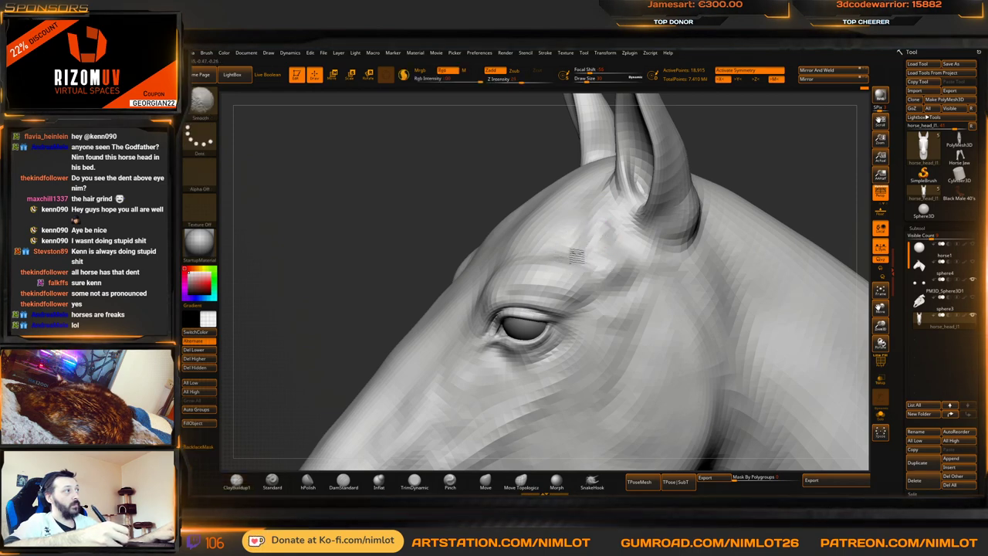
{"action": "mouse_move", "coordinate": [744, 214]}
{"action": "left_mouse_down", "text": "alt"}
{"action": "mouse_move", "coordinate": [770, 183]}
{"action": "mouse_move", "coordinate": [775, 155]}
{"action": "mouse_move", "coordinate": [757, 177]}
{"action": "mouse_move", "coordinate": [772, 203]}
{"action": "mouse_move", "coordinate": [790, 185]}
{"action": "mouse_move", "coordinate": [781, 219]}
{"action": "mouse_move", "coordinate": [761, 219]}
{"action": "left_mouse_up", "text": "alt"}
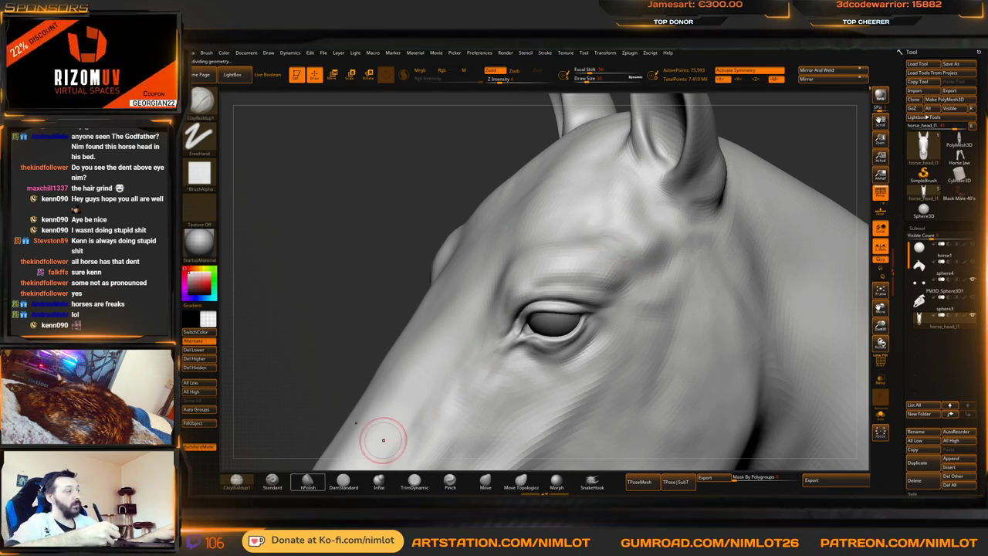
Define the folds above and behind the eye with DamStandard and soften them with Smooth
{"action": "left_click", "coordinate": [342, 480]}
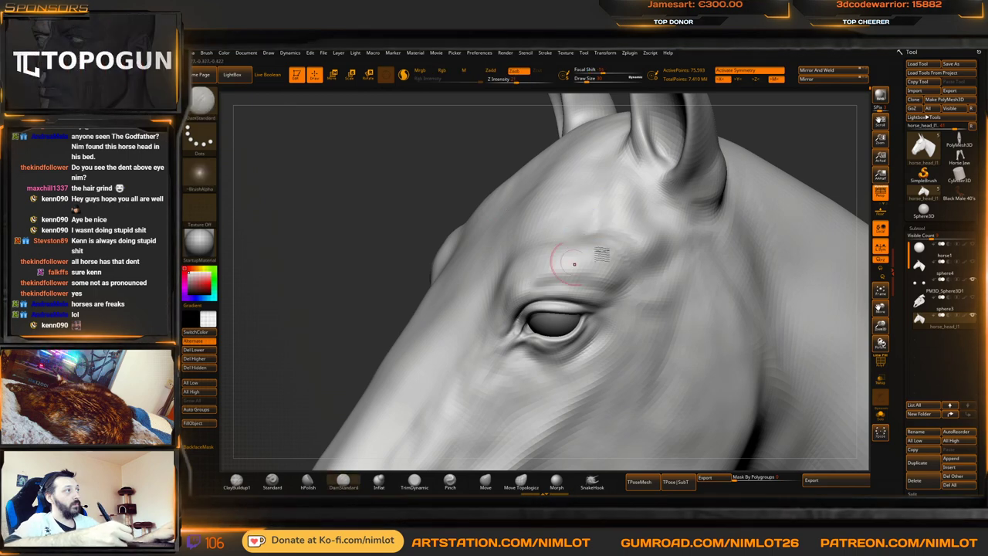
{"action": "mouse_move", "coordinate": [810, 139]}
{"action": "left_mouse_down"}
{"action": "mouse_move", "coordinate": [801, 130]}
{"action": "mouse_move", "coordinate": [766, 160]}
{"action": "mouse_move", "coordinate": [783, 159]}
{"action": "mouse_move", "coordinate": [776, 185]}
{"action": "left_mouse_up"}
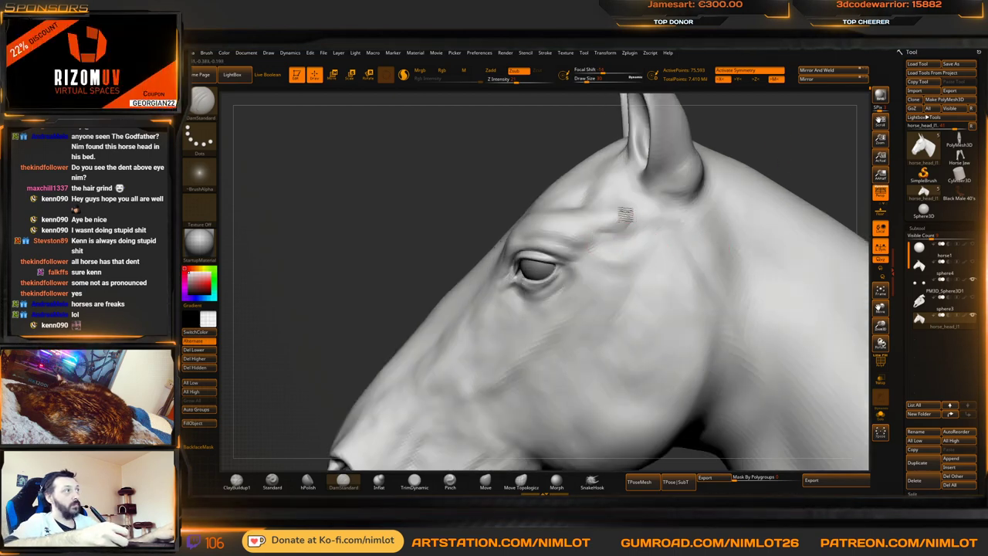
{"action": "key", "text": "shift"}
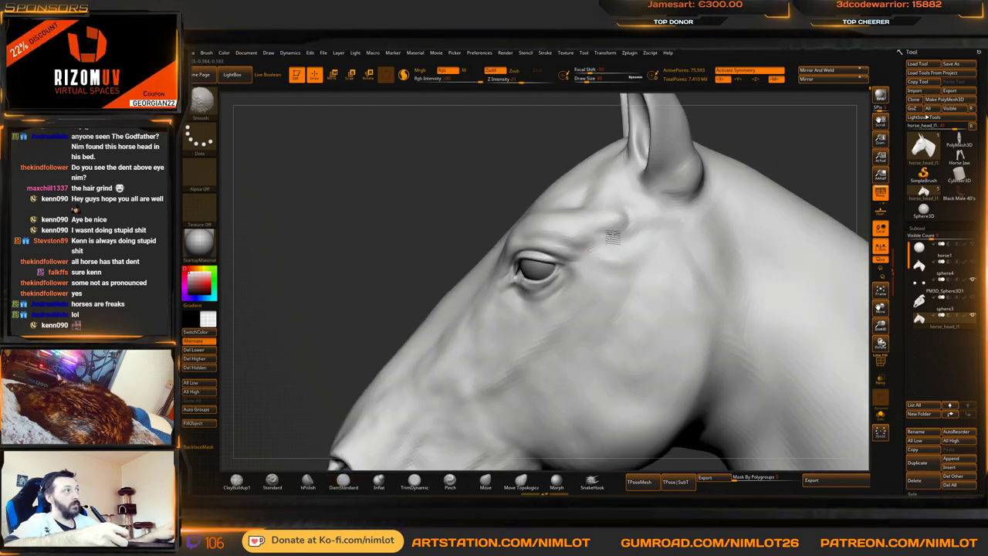
{"action": "mouse_move", "coordinate": [808, 133]}
{"action": "left_mouse_down"}
{"action": "mouse_move", "coordinate": [792, 164]}
{"action": "mouse_move", "coordinate": [738, 161]}
{"action": "left_mouse_up"}
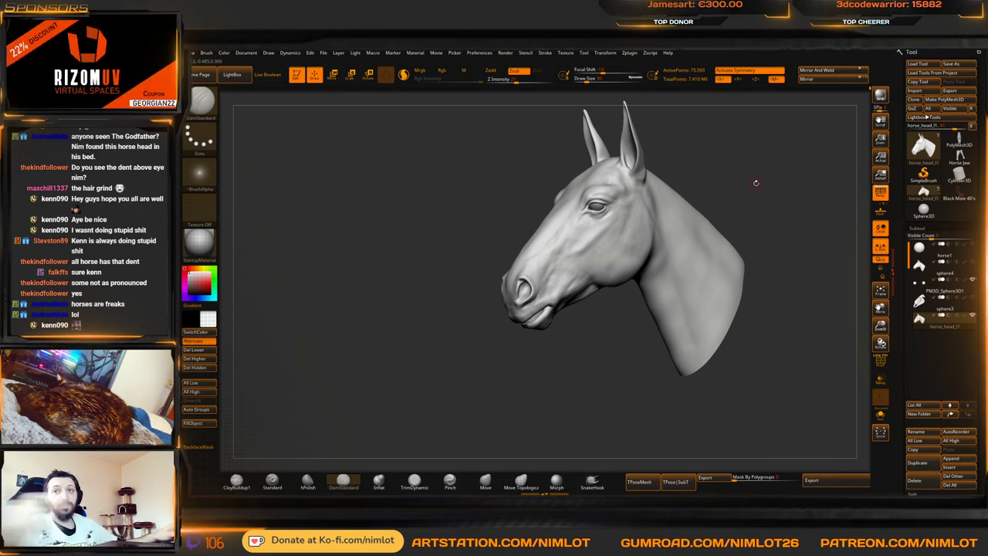
Adjust the sides of the upper forehead below the ears with Move Topological from the front view
{"action": "mouse_move", "coordinate": [960, 175]}
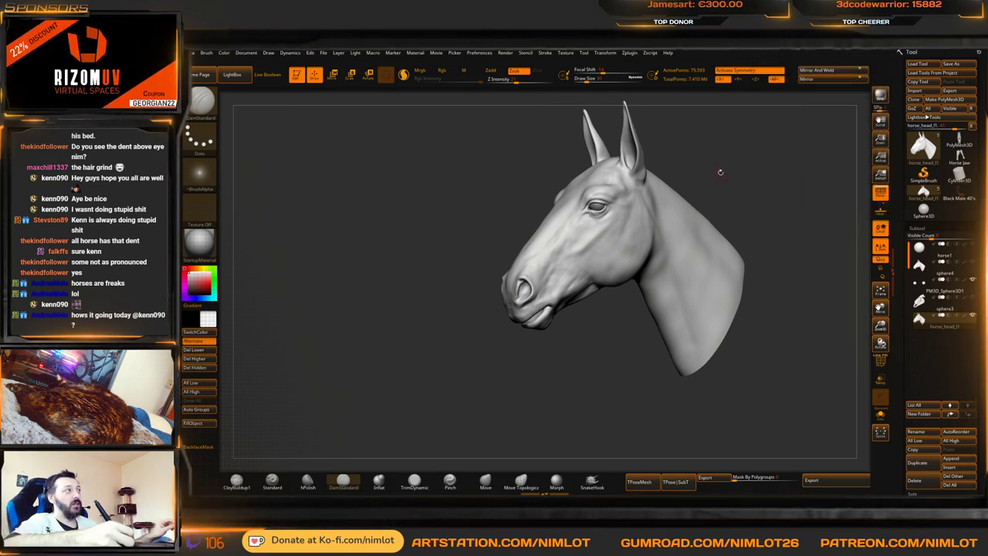
{"action": "left_click_drag", "start_coordinate": [719, 172], "coordinate": [746, 259]}
{"action": "left_click_drag", "start_coordinate": [681, 296], "coordinate": [717, 324], "text": "alt"}
{"action": "left_click", "coordinate": [521, 481]}
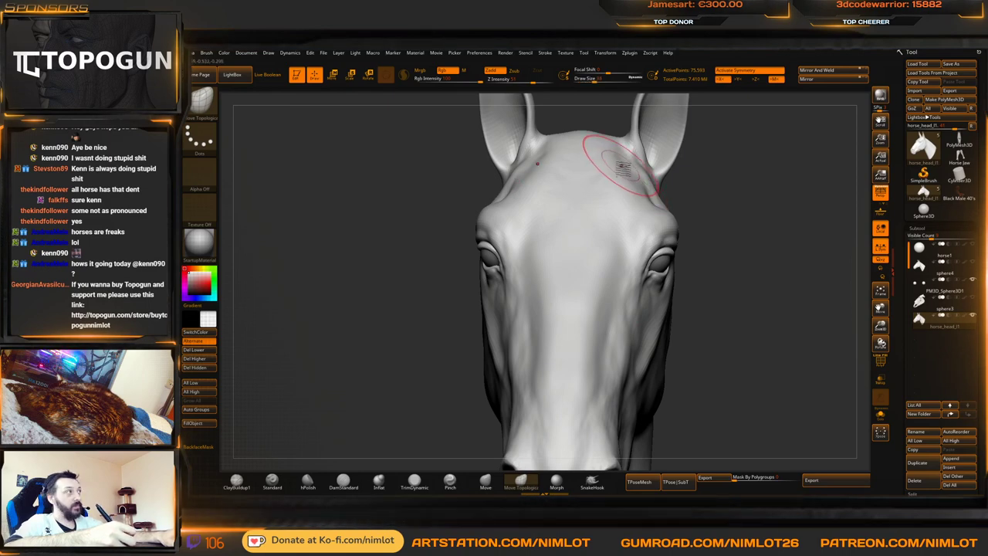
{"action": "left_click_drag", "start_coordinate": [811, 207], "coordinate": [768, 216]}
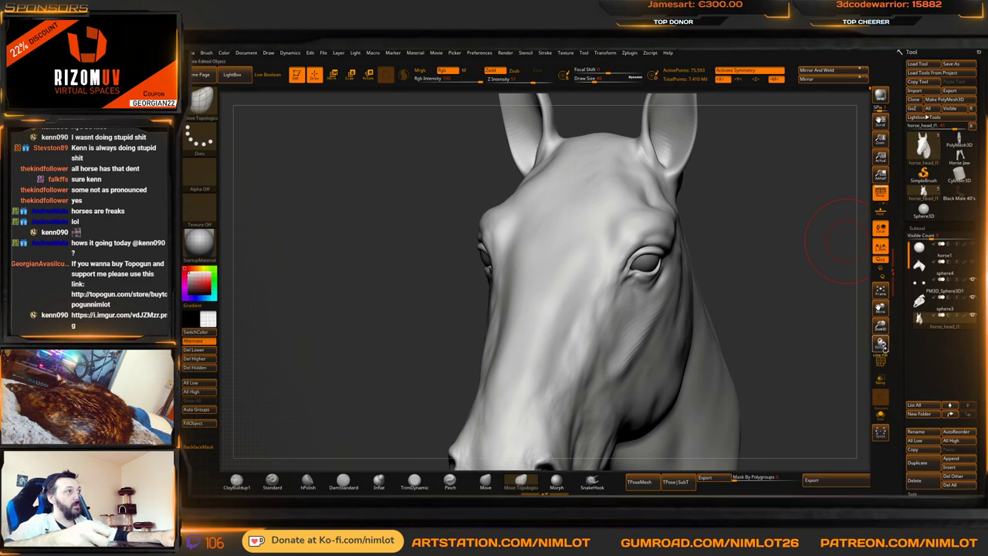
Turn on transparent display and reshape the outer contour above the eyes with Move Topological from the front
{"action": "left_click", "coordinate": [880, 379]}
{"action": "mouse_move", "coordinate": [805, 329]}
{"action": "left_mouse_down"}
{"action": "mouse_move", "coordinate": [772, 262]}
{"action": "mouse_move", "coordinate": [784, 260]}
{"action": "left_mouse_up"}
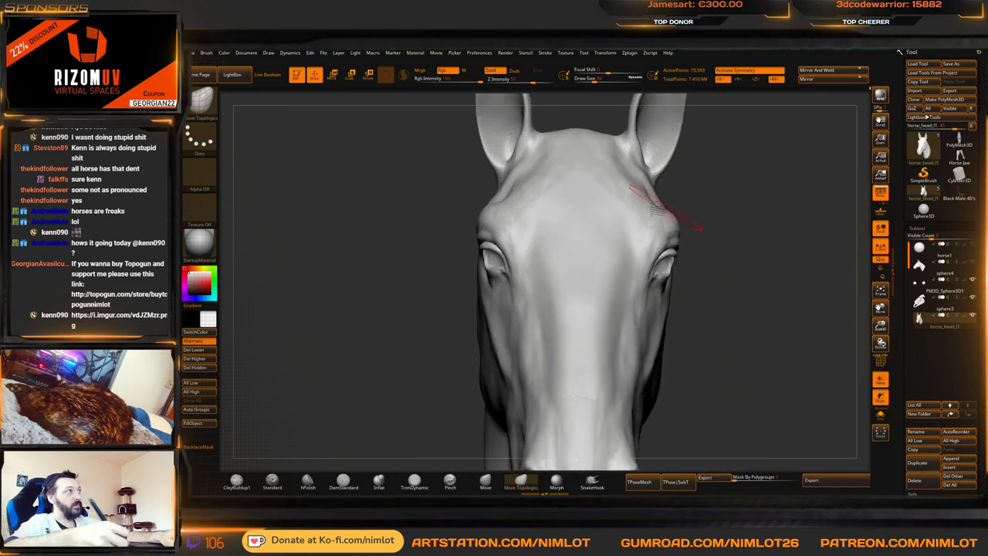
{"action": "left_click_drag", "start_coordinate": [651, 204], "coordinate": [643, 195]}
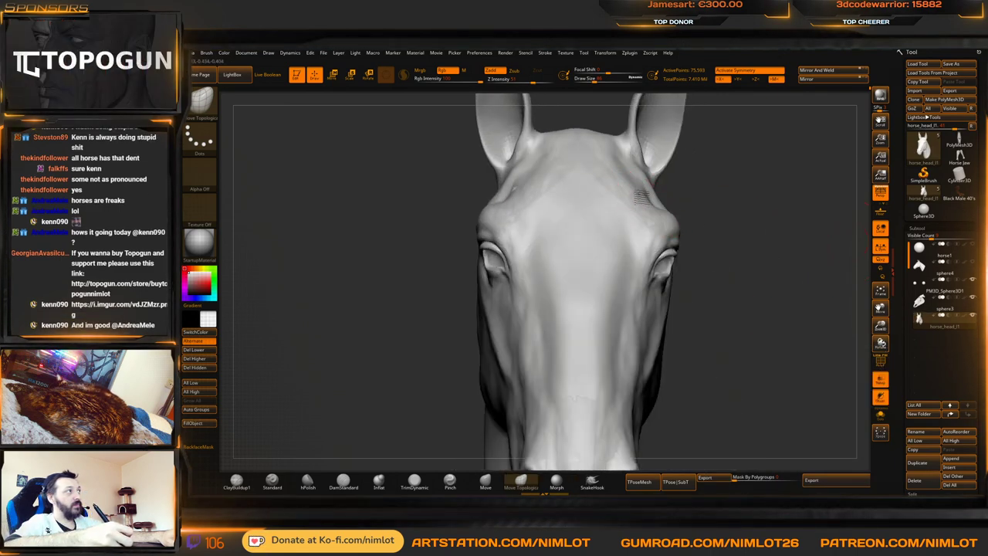
{"action": "mouse_move", "coordinate": [774, 198]}
{"action": "left_mouse_down"}
{"action": "mouse_move", "coordinate": [670, 179]}
{"action": "mouse_move", "coordinate": [661, 163]}
{"action": "left_mouse_up"}
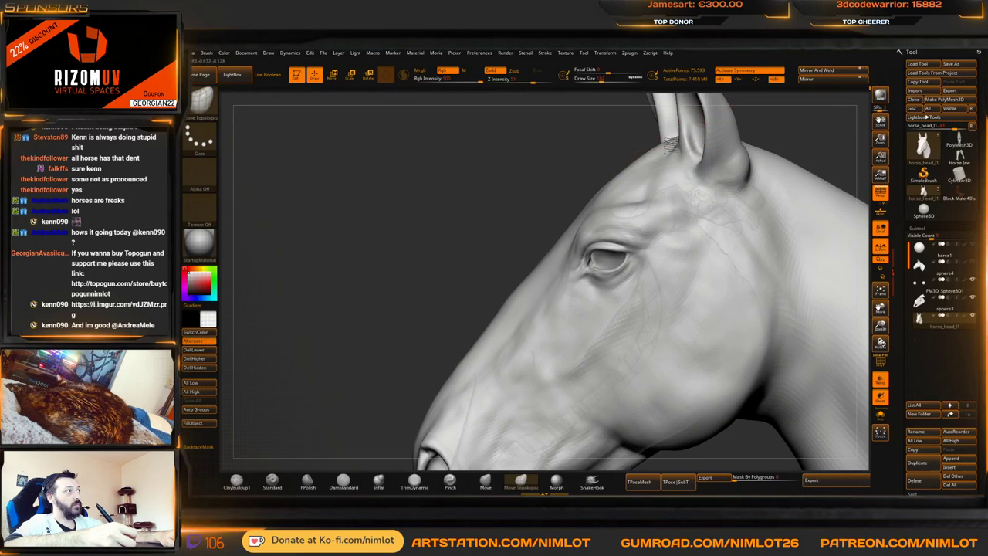
Refine the forehead profile between the brow and ear base with Move Topological, checking both sides of the head
{"action": "mouse_move", "coordinate": [670, 147]}
{"action": "right_mouse_down"}
{"action": "mouse_move", "coordinate": [627, 137]}
{"action": "mouse_move", "coordinate": [591, 159]}
{"action": "mouse_move", "coordinate": [792, 165]}
{"action": "mouse_move", "coordinate": [724, 202]}
{"action": "mouse_move", "coordinate": [733, 190]}
{"action": "mouse_move", "coordinate": [707, 181]}
{"action": "mouse_move", "coordinate": [737, 175]}
{"action": "mouse_move", "coordinate": [640, 154]}
{"action": "mouse_move", "coordinate": [794, 199]}
{"action": "mouse_move", "coordinate": [694, 220]}
{"action": "mouse_move", "coordinate": [752, 193]}
{"action": "right_mouse_up"}
{"action": "right_click_drag", "start_coordinate": [737, 187], "coordinate": [718, 191]}
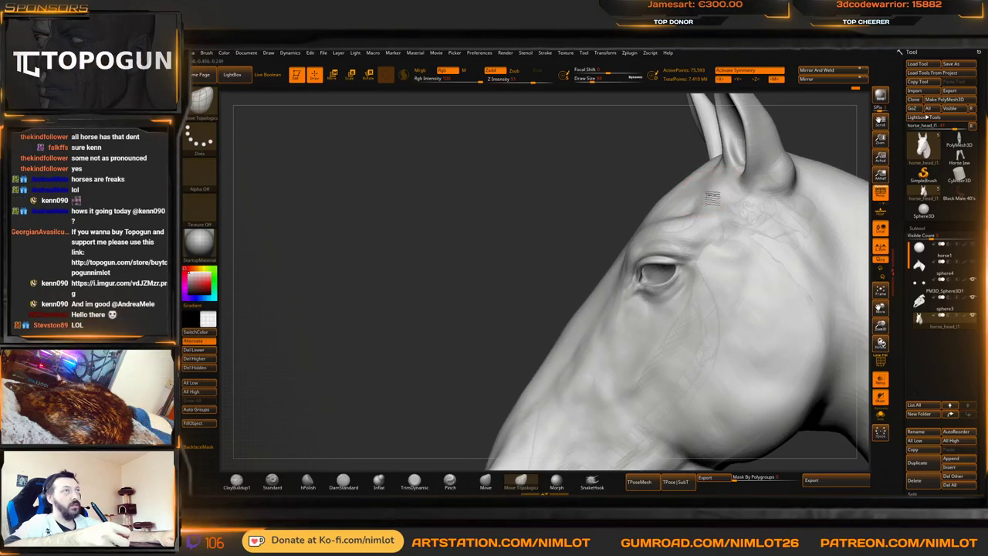
{"action": "right_click_drag", "start_coordinate": [685, 184], "coordinate": [725, 195]}
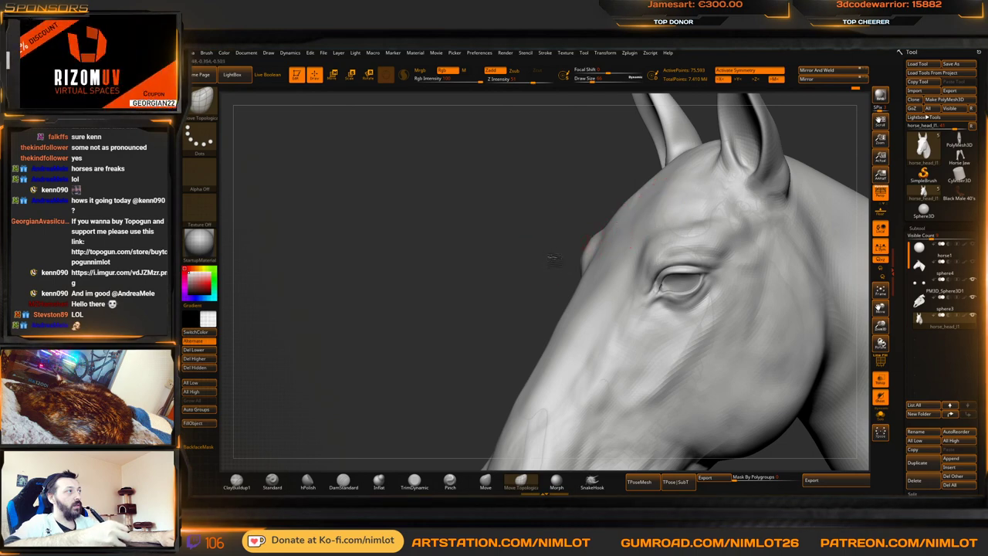
{"action": "left_click_drag", "start_coordinate": [551, 257], "coordinate": [670, 231]}
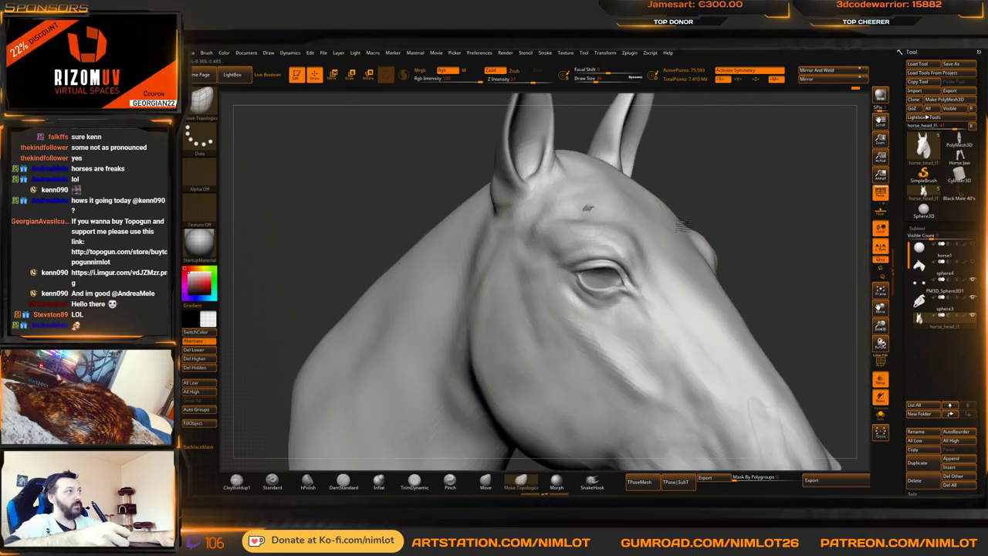
Check the brow and forehead contour from both sides of the head and turn off transparent display
{"action": "left_click_drag", "start_coordinate": [760, 260], "coordinate": [652, 266]}
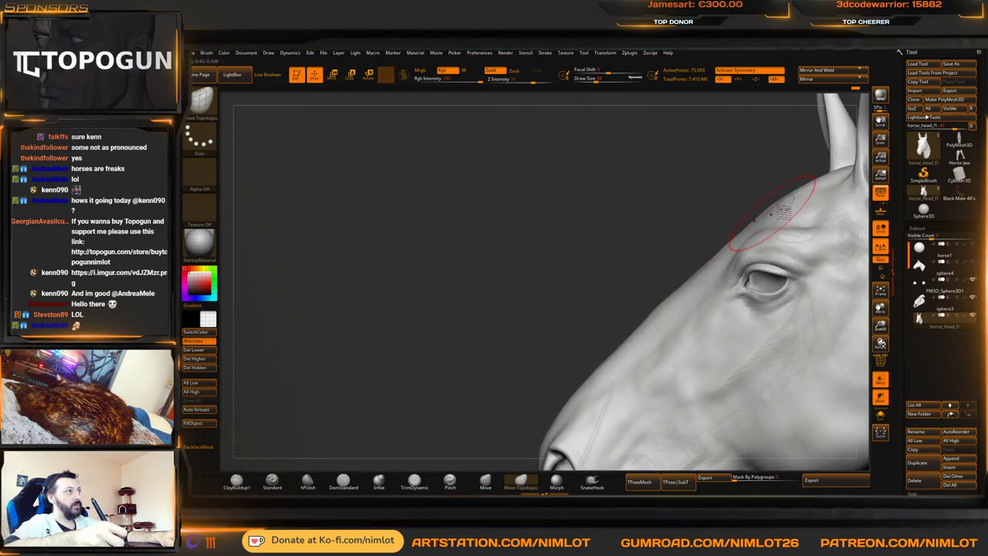
{"action": "right_click_drag", "start_coordinate": [735, 196], "coordinate": [827, 226]}
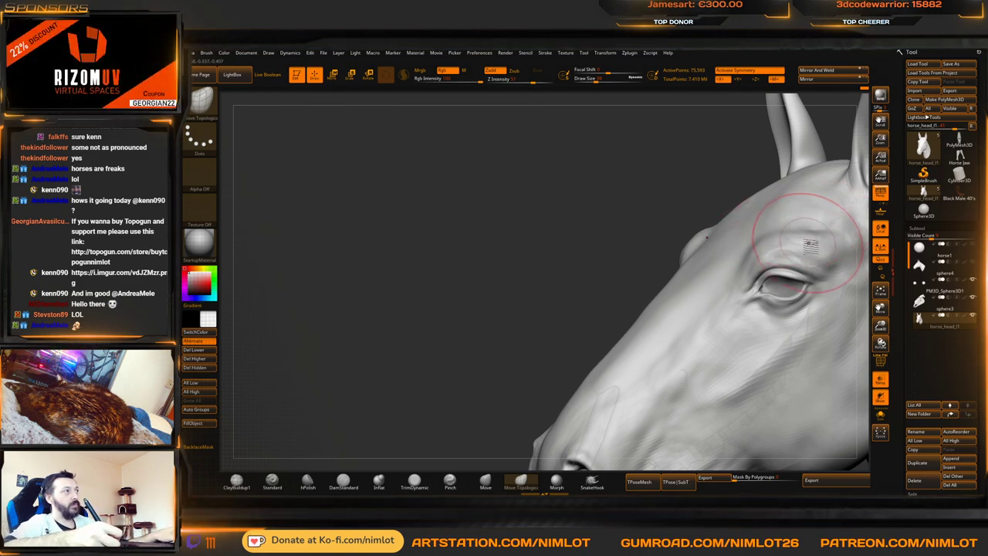
{"action": "key", "text": "f"}
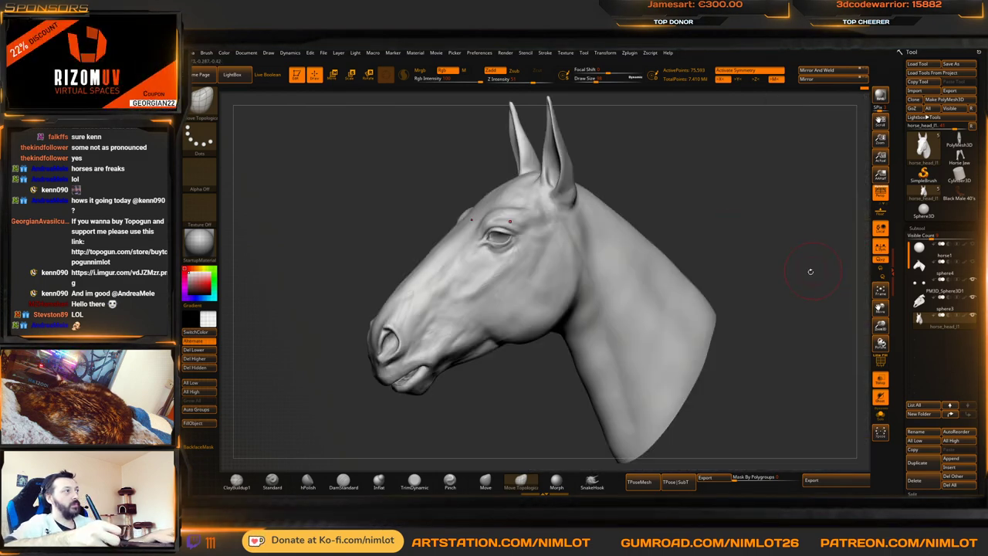
{"action": "left_click", "coordinate": [882, 383]}
{"action": "mouse_move", "coordinate": [815, 220]}
{"action": "right_mouse_down"}
{"action": "mouse_move", "coordinate": [777, 220]}
{"action": "mouse_move", "coordinate": [780, 203]}
{"action": "mouse_move", "coordinate": [774, 252]}
{"action": "mouse_move", "coordinate": [793, 220]}
{"action": "mouse_move", "coordinate": [787, 244]}
{"action": "mouse_move", "coordinate": [792, 207]}
{"action": "mouse_move", "coordinate": [745, 278]}
{"action": "right_mouse_up"}
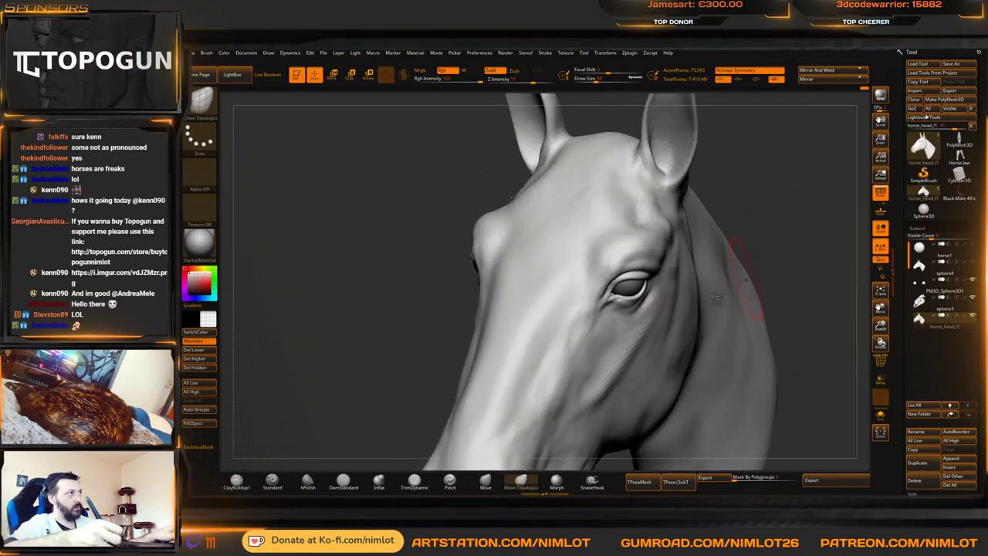
Refine the brow and the hollow between the eye and ear with ClayBuildup, and soften them with Smooth
{"action": "left_click", "coordinate": [237, 481]}
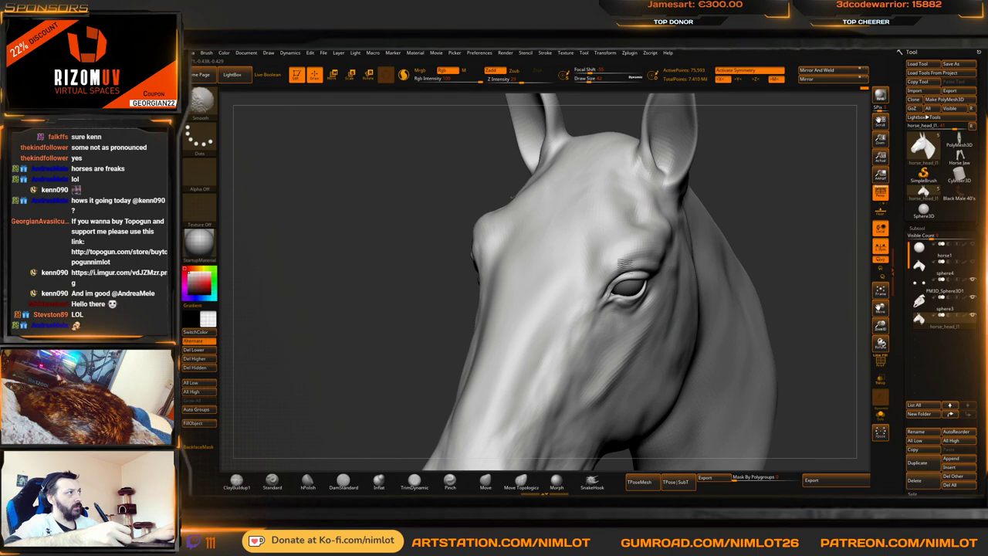
{"action": "right_click_drag", "start_coordinate": [606, 238], "coordinate": [795, 216]}
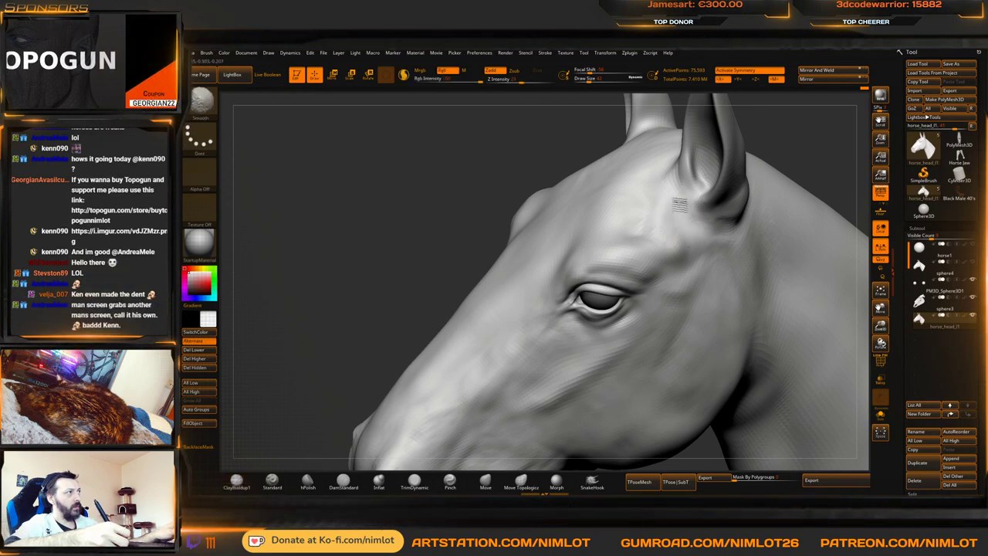
{"action": "right_click_drag", "start_coordinate": [683, 239], "coordinate": [806, 163]}
{"action": "mouse_move", "coordinate": [805, 172]}
{"action": "left_mouse_down", "text": "alt"}
{"action": "mouse_move", "coordinate": [783, 170]}
{"action": "mouse_move", "coordinate": [831, 174]}
{"action": "mouse_move", "coordinate": [765, 168]}
{"action": "mouse_move", "coordinate": [803, 179]}
{"action": "mouse_move", "coordinate": [811, 223]}
{"action": "left_mouse_up", "text": "alt"}
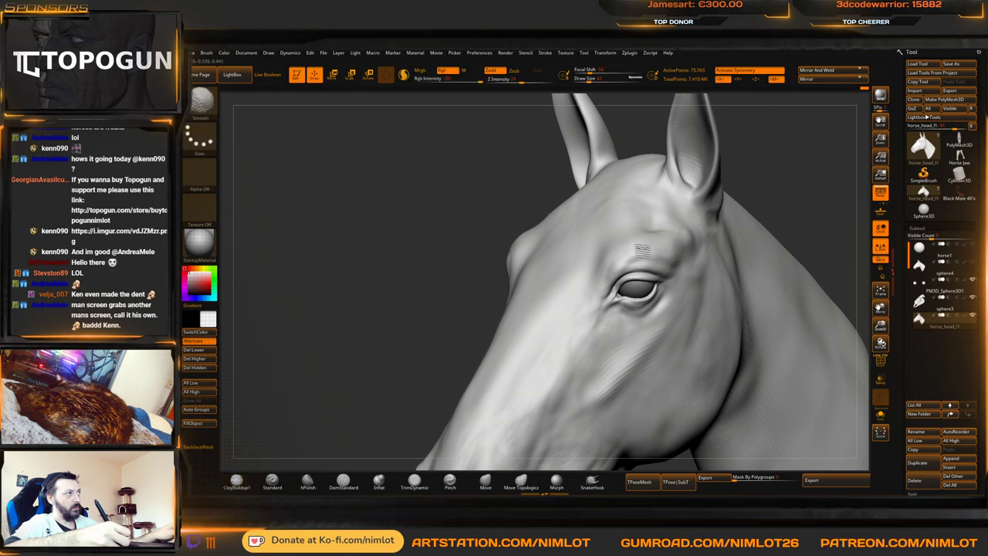
{"action": "right_click_drag", "start_coordinate": [673, 246], "coordinate": [726, 182]}
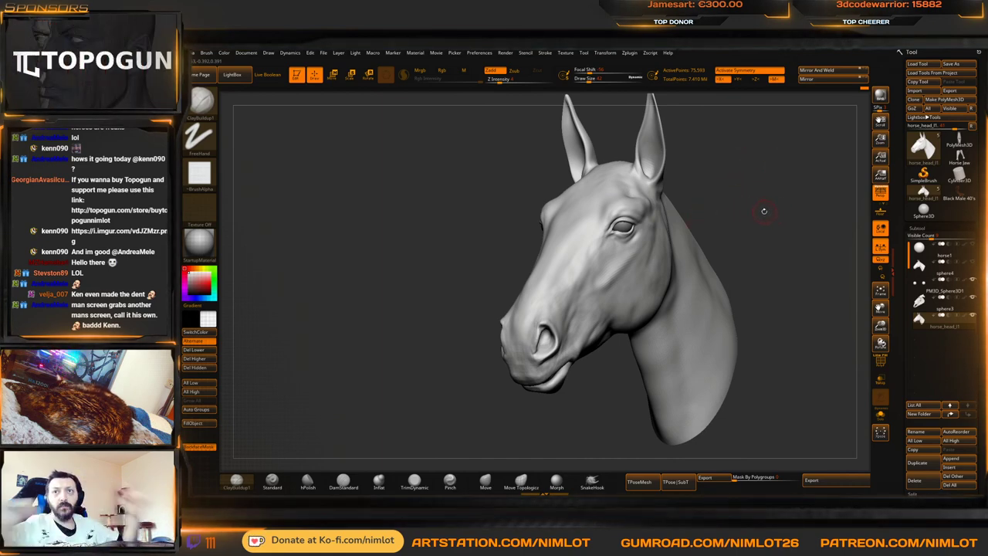
Adjust the front of the ear base where it meets the forehead with Move Topological
{"action": "mouse_move", "coordinate": [923, 147]}
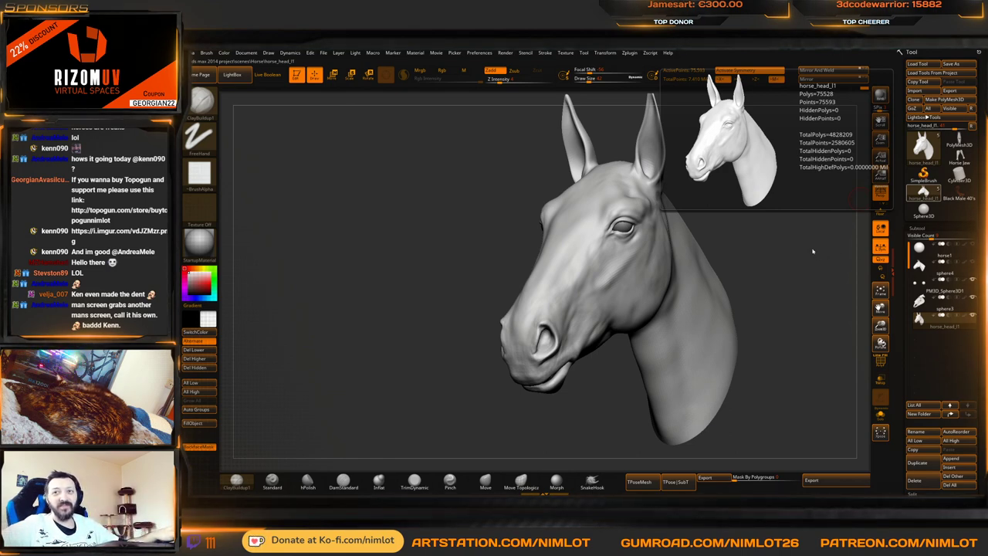
{"action": "left_click_drag", "start_coordinate": [813, 250], "coordinate": [795, 221]}
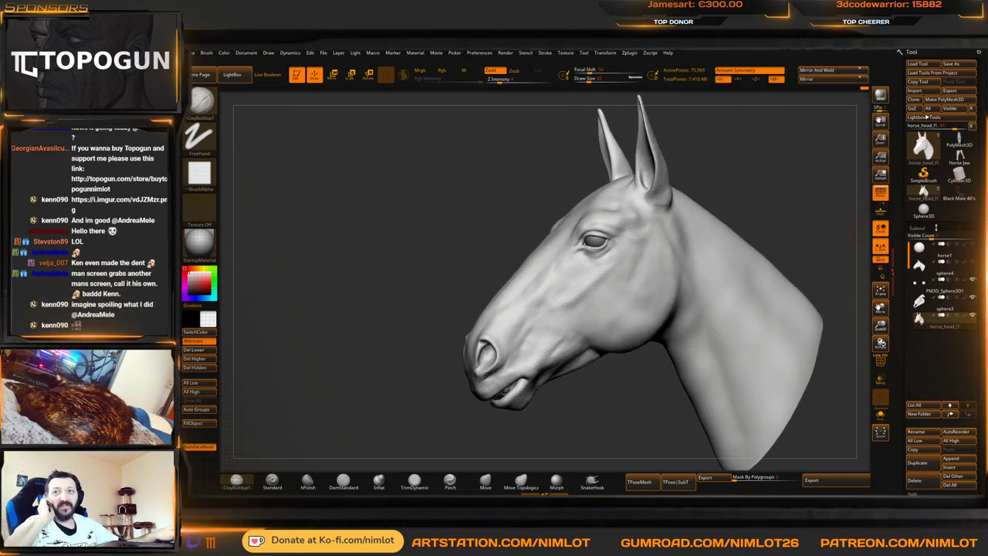
{"action": "mouse_move", "coordinate": [760, 193]}
{"action": "left_mouse_down"}
{"action": "mouse_move", "coordinate": [815, 203]}
{"action": "mouse_move", "coordinate": [767, 225]}
{"action": "mouse_move", "coordinate": [759, 223]}
{"action": "mouse_move", "coordinate": [810, 203]}
{"action": "left_mouse_up"}
{"action": "left_click_drag", "start_coordinate": [810, 203], "coordinate": [810, 223], "text": "alt"}
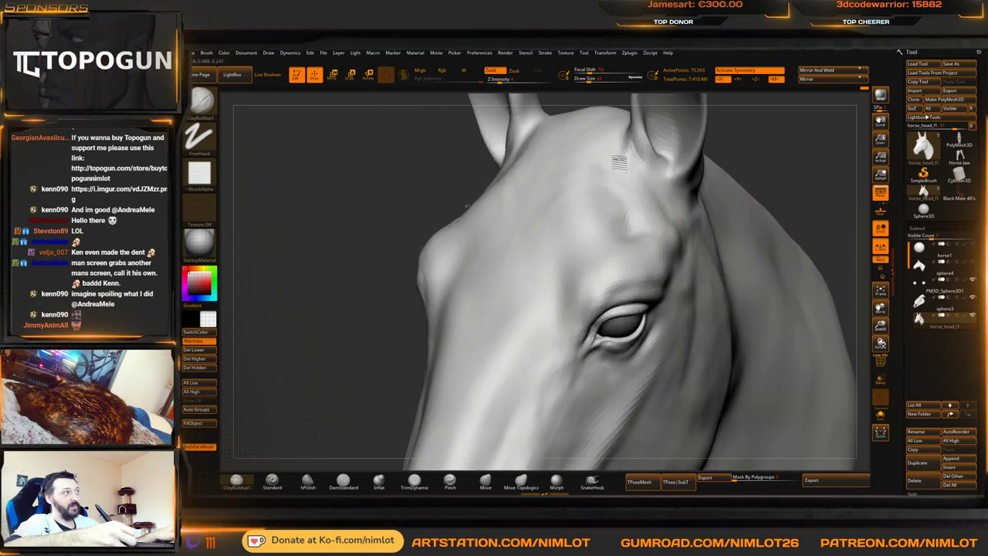
{"action": "mouse_move", "coordinate": [786, 138]}
{"action": "left_mouse_down"}
{"action": "mouse_move", "coordinate": [808, 141]}
{"action": "mouse_move", "coordinate": [824, 228]}
{"action": "left_mouse_up"}
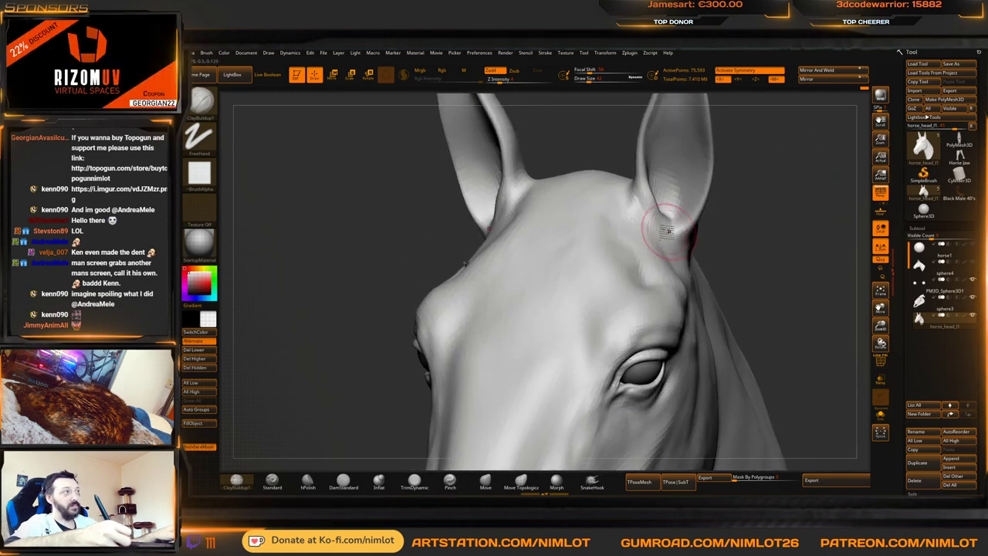
{"action": "right_click_drag", "start_coordinate": [645, 224], "coordinate": [614, 379]}
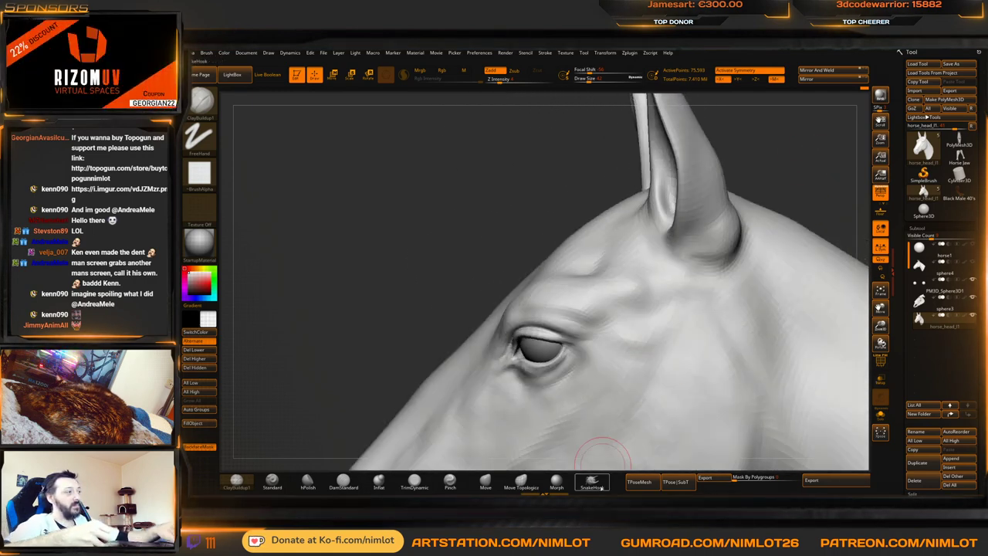
{"action": "left_click", "coordinate": [521, 482]}
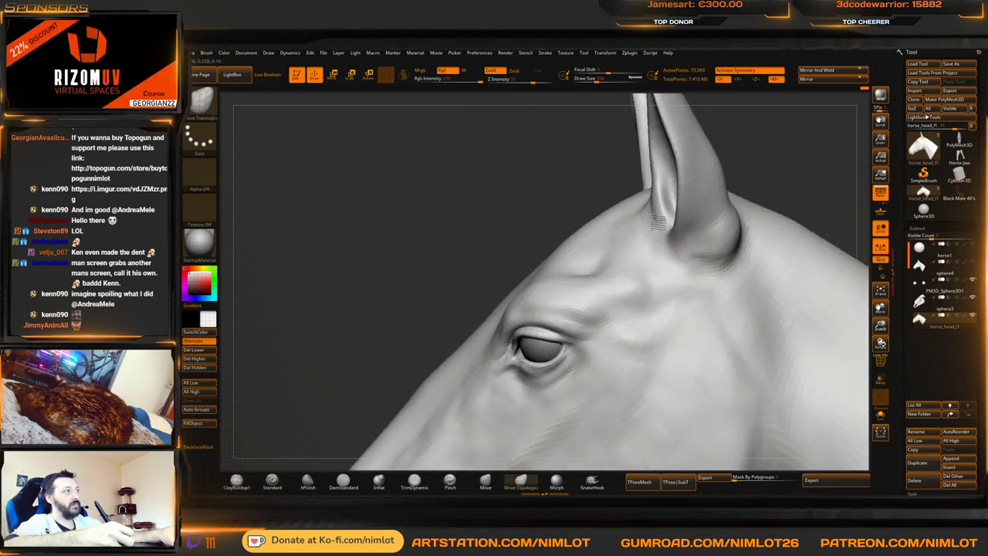
{"action": "left_click_drag", "start_coordinate": [651, 217], "coordinate": [663, 217]}
Reshape the back of the ear base with Move Topological and smooth the crest of the neck behind it
{"action": "right_click_drag", "start_coordinate": [782, 178], "coordinate": [840, 188]}
{"action": "right_click_drag", "start_coordinate": [556, 258], "coordinate": [718, 241]}
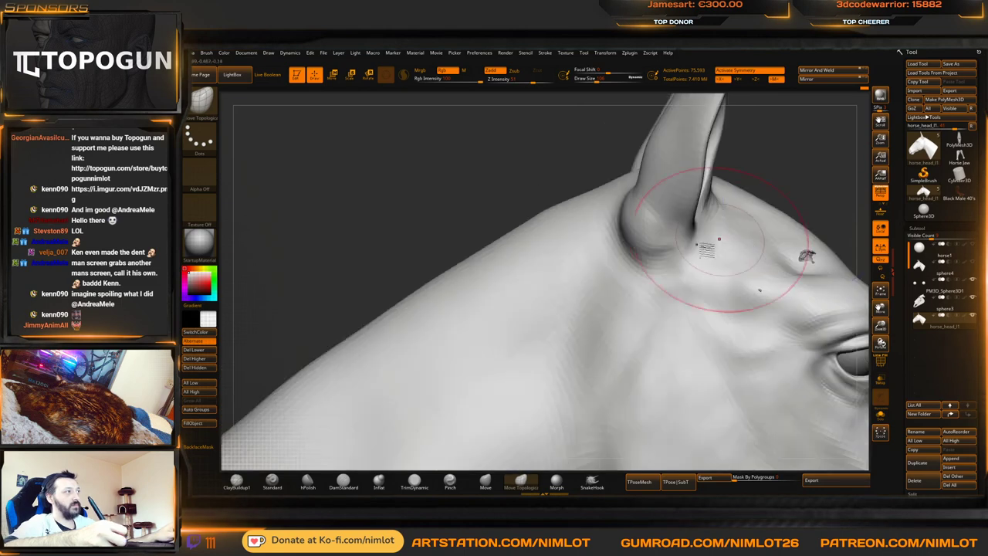
{"action": "left_click_drag", "start_coordinate": [626, 217], "coordinate": [624, 217]}
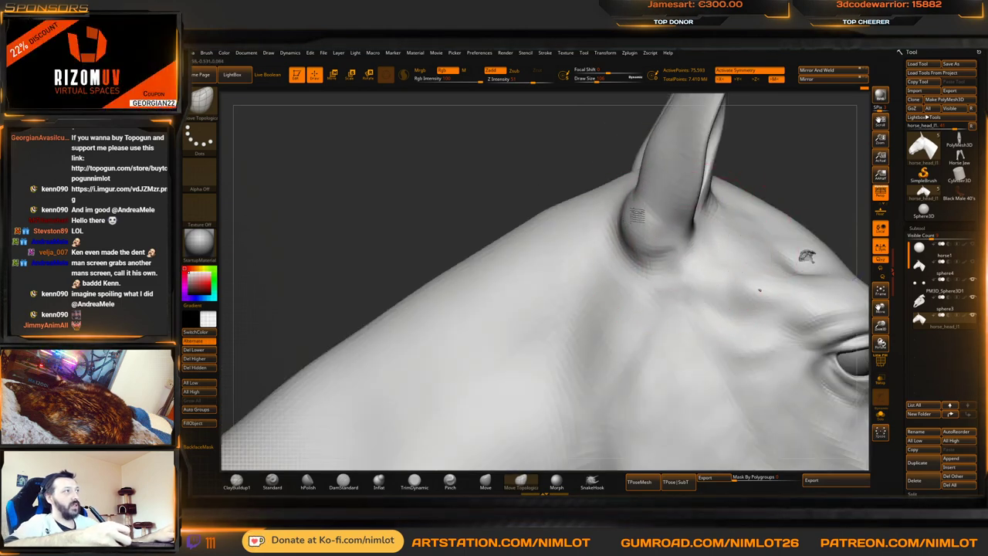
{"action": "right_click_drag", "start_coordinate": [637, 215], "coordinate": [595, 201]}
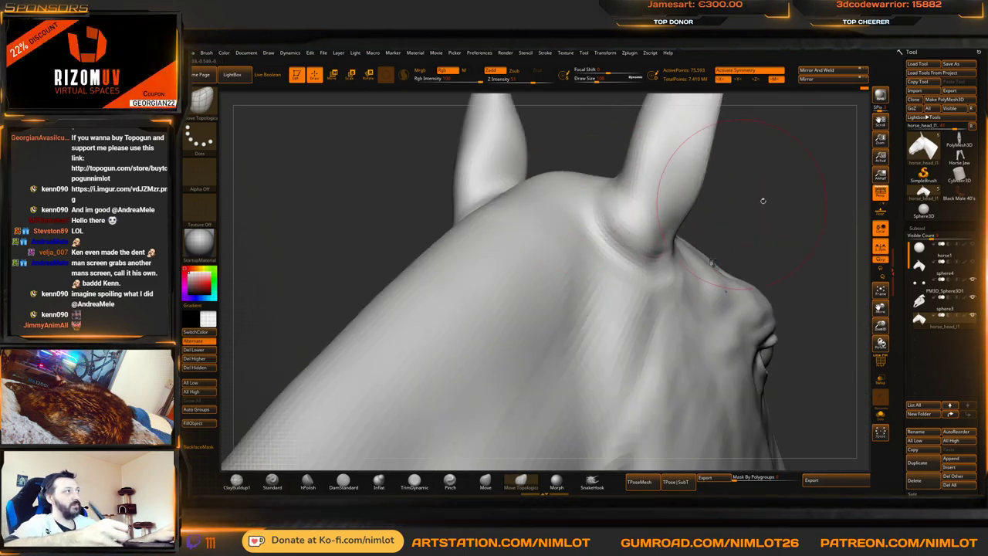
{"action": "right_click_drag", "start_coordinate": [763, 201], "coordinate": [664, 202]}
{"action": "right_click_drag", "start_coordinate": [551, 165], "coordinate": [452, 232]}
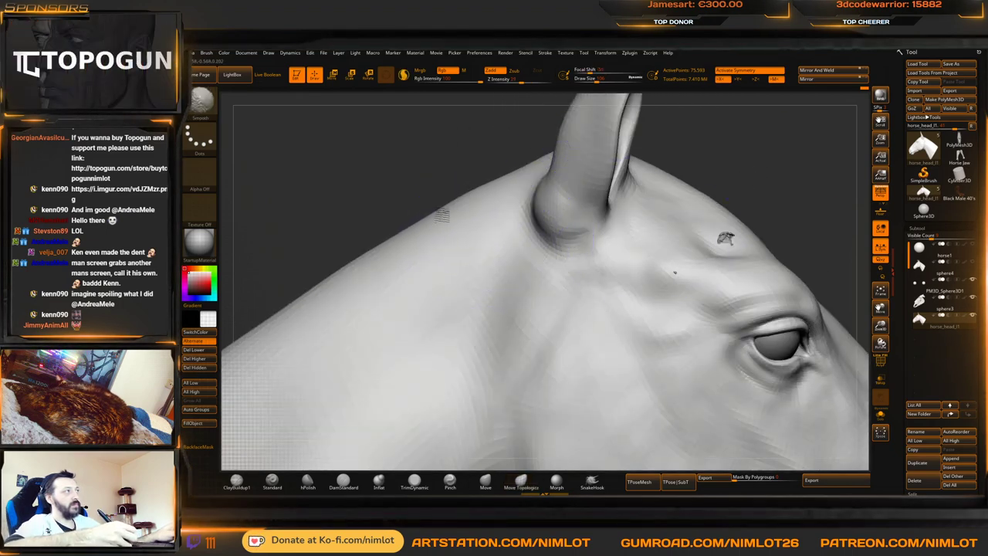
Sculpt the sides of the nasal bridge below the eyes with ClayBuildup from the front and smooth the strokes
{"action": "key", "text": "f"}
{"action": "right_click_drag", "start_coordinate": [733, 181], "coordinate": [752, 202]}
{"action": "right_click_drag", "start_coordinate": [753, 202], "coordinate": [728, 178]}
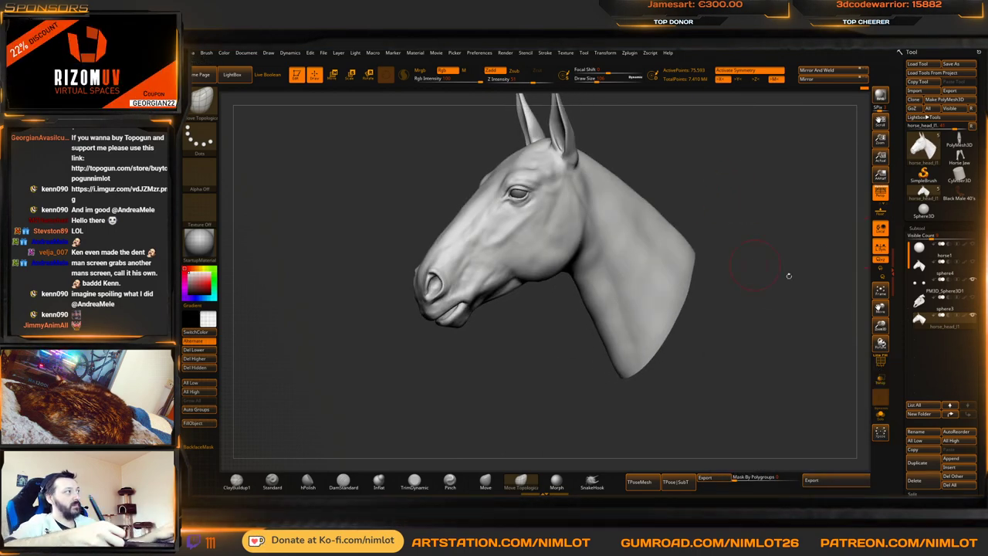
{"action": "mouse_move", "coordinate": [789, 275]}
{"action": "right_mouse_down"}
{"action": "mouse_move", "coordinate": [801, 287]}
{"action": "mouse_move", "coordinate": [789, 289]}
{"action": "mouse_move", "coordinate": [807, 301]}
{"action": "mouse_move", "coordinate": [798, 291]}
{"action": "mouse_move", "coordinate": [787, 314]}
{"action": "mouse_move", "coordinate": [782, 307]}
{"action": "mouse_move", "coordinate": [775, 346]}
{"action": "right_mouse_up"}
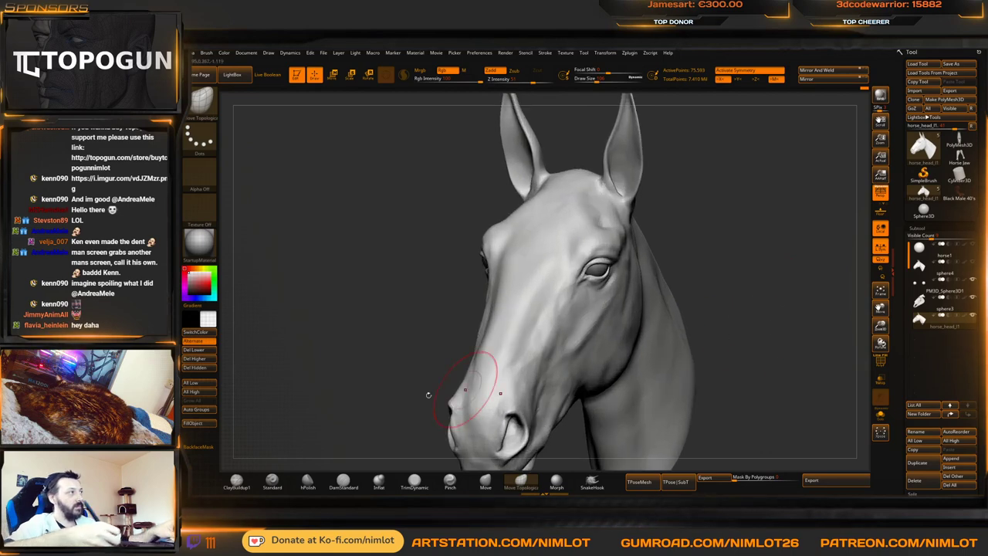
{"action": "left_click", "coordinate": [237, 482]}
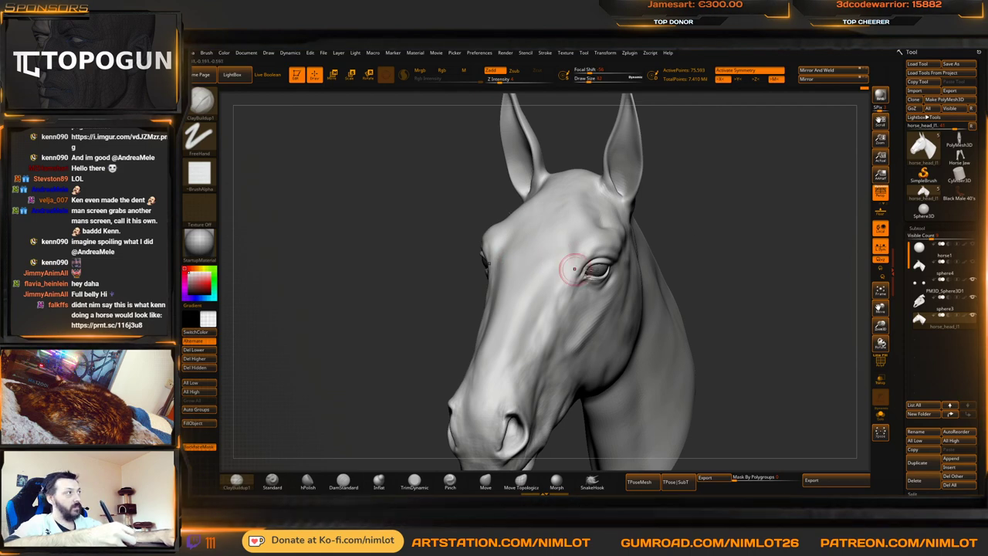
{"action": "mouse_move", "coordinate": [707, 223]}
{"action": "left_mouse_down"}
{"action": "mouse_move", "coordinate": [756, 227]}
{"action": "mouse_move", "coordinate": [737, 263]}
{"action": "mouse_move", "coordinate": [756, 236]}
{"action": "mouse_move", "coordinate": [760, 256]}
{"action": "mouse_move", "coordinate": [742, 257]}
{"action": "left_mouse_up"}
{"action": "mouse_move", "coordinate": [585, 279]}
{"action": "left_mouse_down"}
{"action": "mouse_move", "coordinate": [595, 253]}
{"action": "mouse_move", "coordinate": [594, 276]}
{"action": "left_mouse_up"}
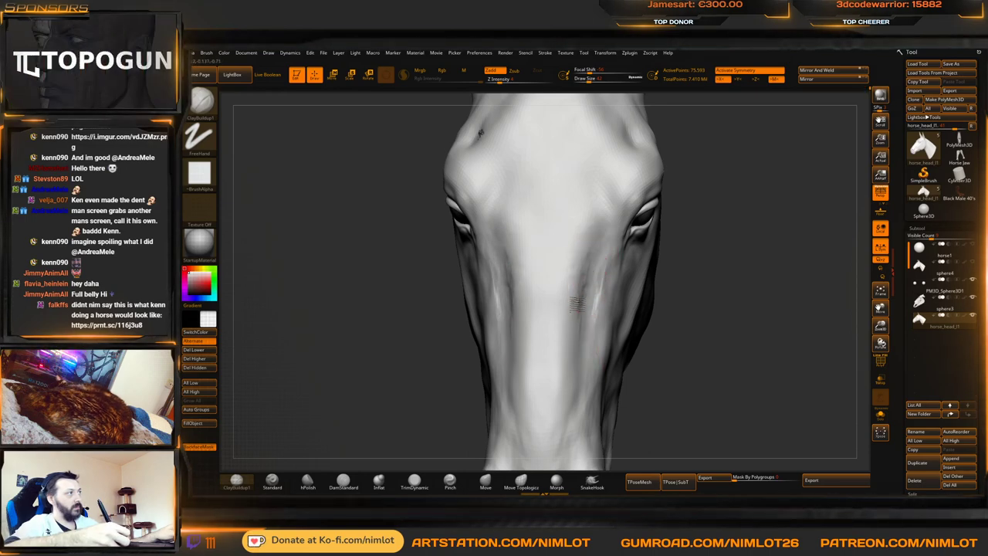
{"action": "key", "text": "shift"}
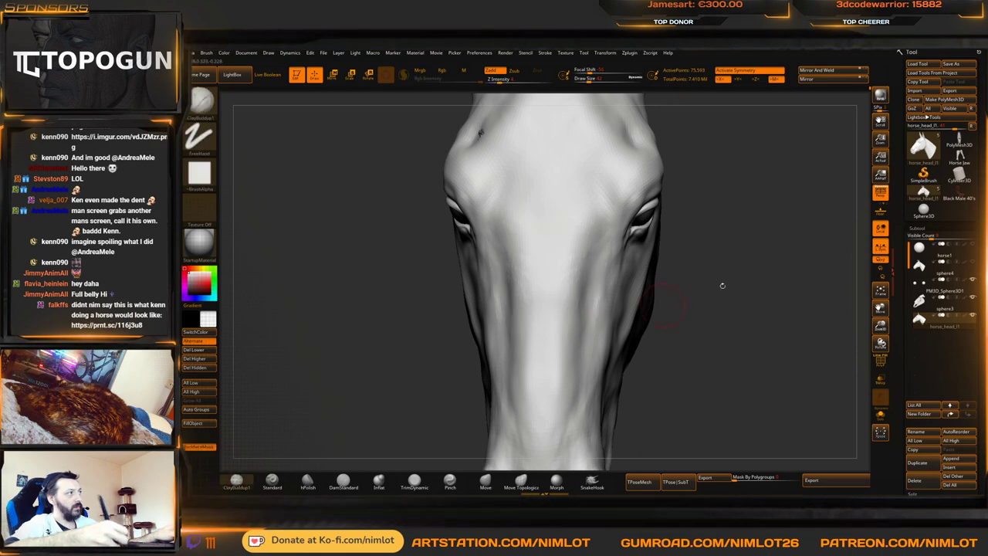
Refine the nasal bridge from between the eyes down toward the nostrils with ClayBuildup and Smooth
{"action": "mouse_move", "coordinate": [721, 284]}
{"action": "left_mouse_down", "text": "alt"}
{"action": "mouse_move", "coordinate": [734, 221]}
{"action": "mouse_move", "coordinate": [746, 252]}
{"action": "mouse_move", "coordinate": [718, 245]}
{"action": "mouse_move", "coordinate": [751, 266]}
{"action": "left_mouse_up", "text": "alt"}
{"action": "left_click_drag", "start_coordinate": [472, 279], "coordinate": [580, 235]}
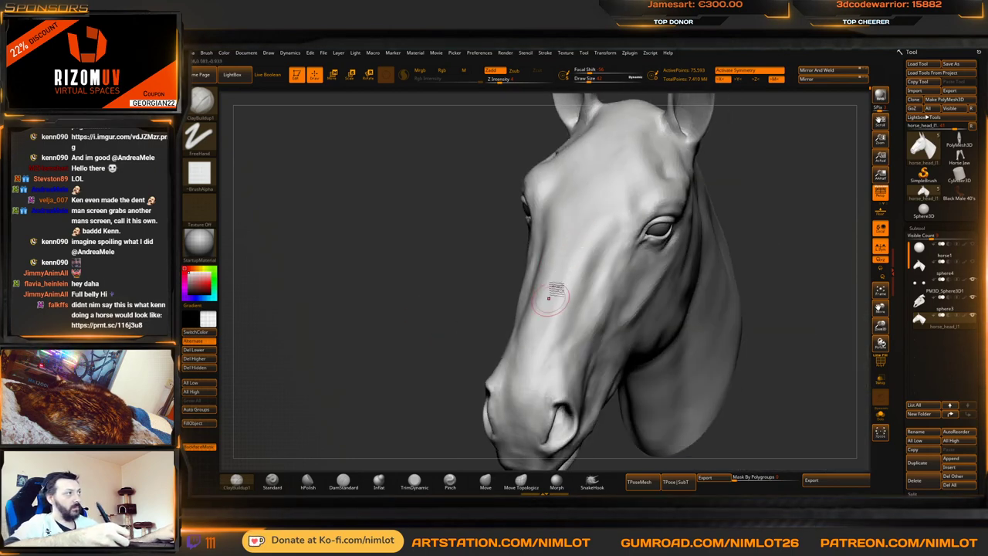
{"action": "left_click_drag", "start_coordinate": [478, 327], "coordinate": [546, 318]}
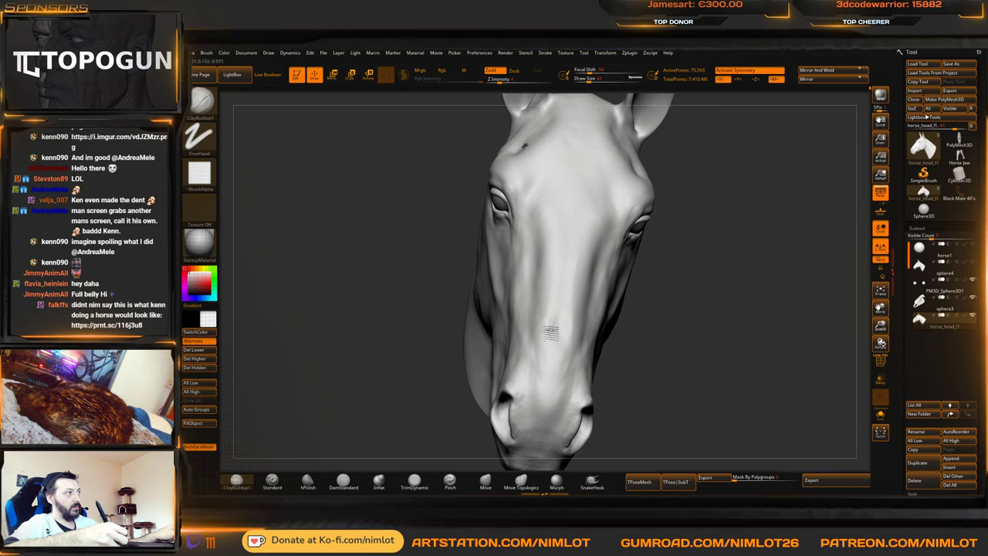
{"action": "key", "text": "shift"}
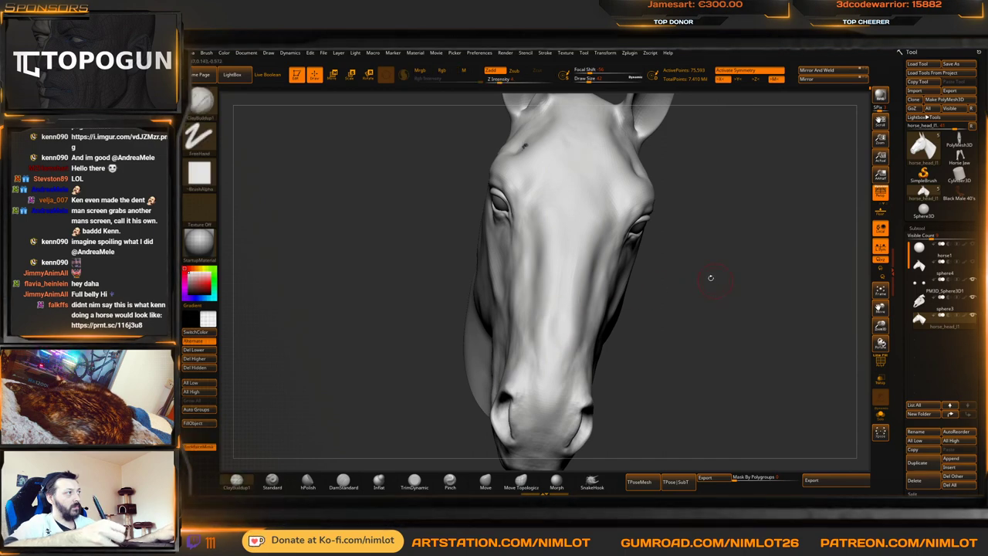
{"action": "mouse_move", "coordinate": [710, 278]}
{"action": "left_mouse_down"}
{"action": "mouse_move", "coordinate": [706, 266]}
{"action": "mouse_move", "coordinate": [739, 237]}
{"action": "mouse_move", "coordinate": [750, 205]}
{"action": "mouse_move", "coordinate": [766, 209]}
{"action": "mouse_move", "coordinate": [557, 266]}
{"action": "left_mouse_up"}
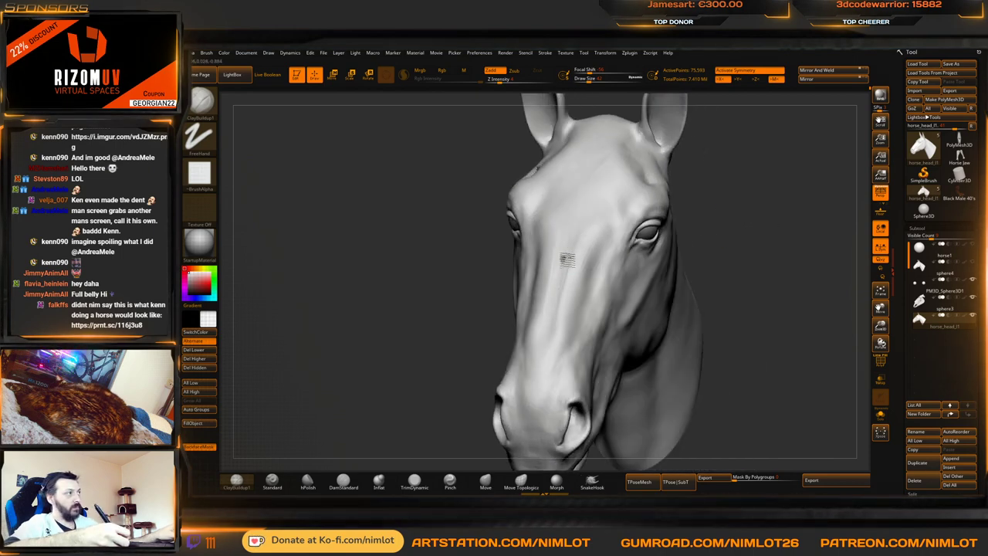
{"action": "left_click_drag", "start_coordinate": [542, 293], "coordinate": [549, 276], "text": "shift"}
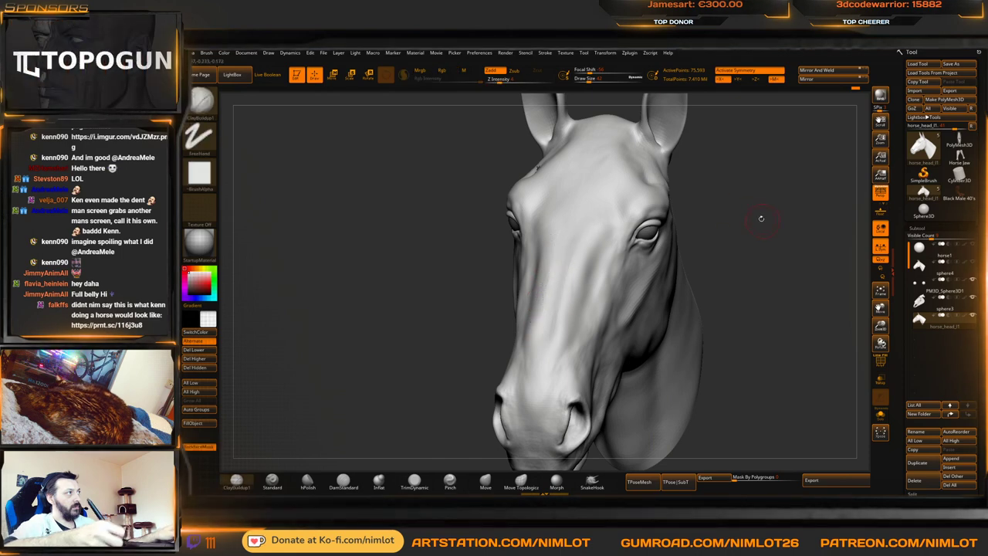
Shape the transition from the forehead to the inner eye corner with ClayBuildup and smooth it
{"action": "mouse_move", "coordinate": [761, 216]}
{"action": "left_mouse_down", "text": "shift"}
{"action": "mouse_move", "coordinate": [792, 214]}
{"action": "mouse_move", "coordinate": [739, 234]}
{"action": "mouse_move", "coordinate": [769, 186]}
{"action": "mouse_move", "coordinate": [776, 200]}
{"action": "mouse_move", "coordinate": [795, 205]}
{"action": "left_mouse_up", "text": "shift"}
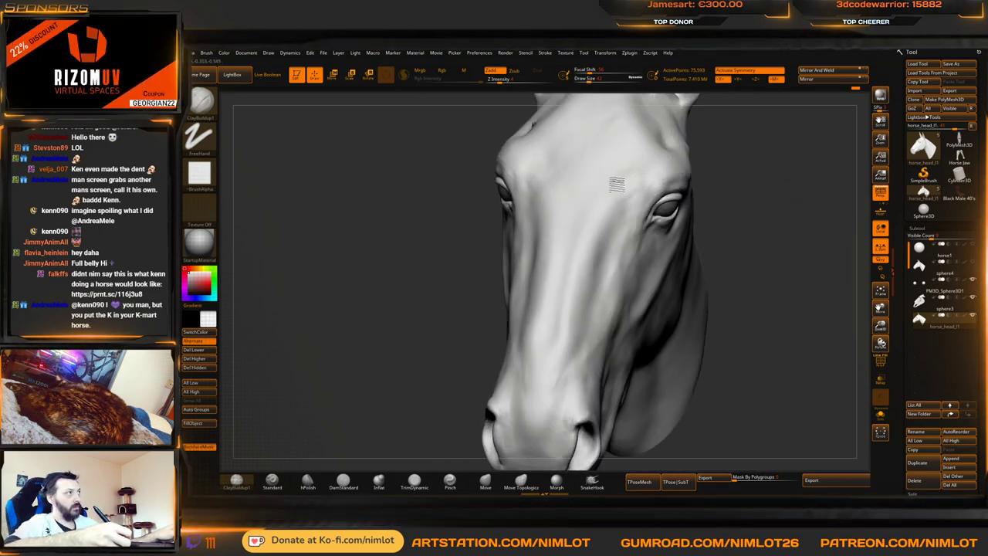
{"action": "key", "text": "shift"}
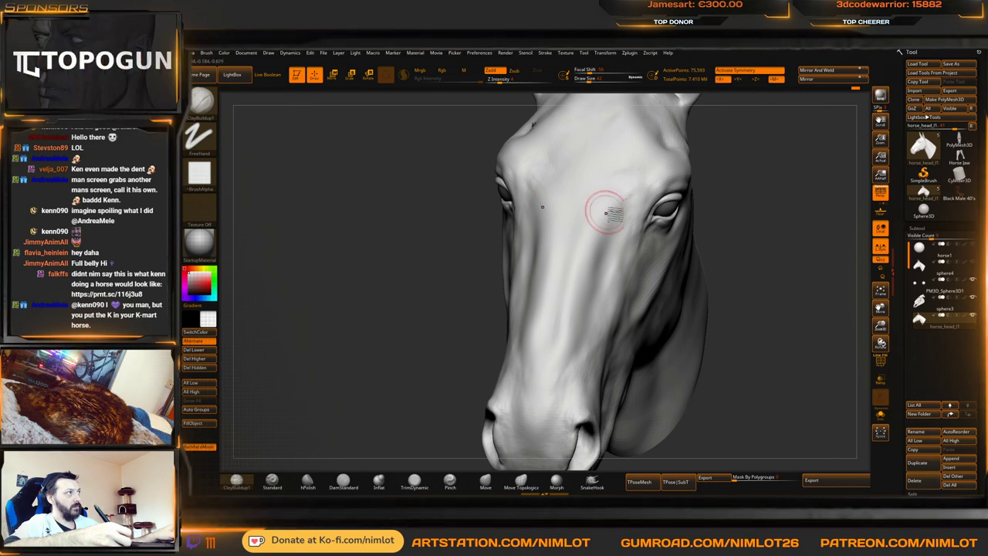
{"action": "mouse_move", "coordinate": [769, 201]}
{"action": "left_mouse_down"}
{"action": "mouse_move", "coordinate": [748, 213]}
{"action": "mouse_move", "coordinate": [752, 229]}
{"action": "mouse_move", "coordinate": [642, 324]}
{"action": "mouse_move", "coordinate": [637, 311]}
{"action": "mouse_move", "coordinate": [592, 342]}
{"action": "mouse_move", "coordinate": [603, 327]}
{"action": "mouse_move", "coordinate": [594, 343]}
{"action": "left_mouse_up"}
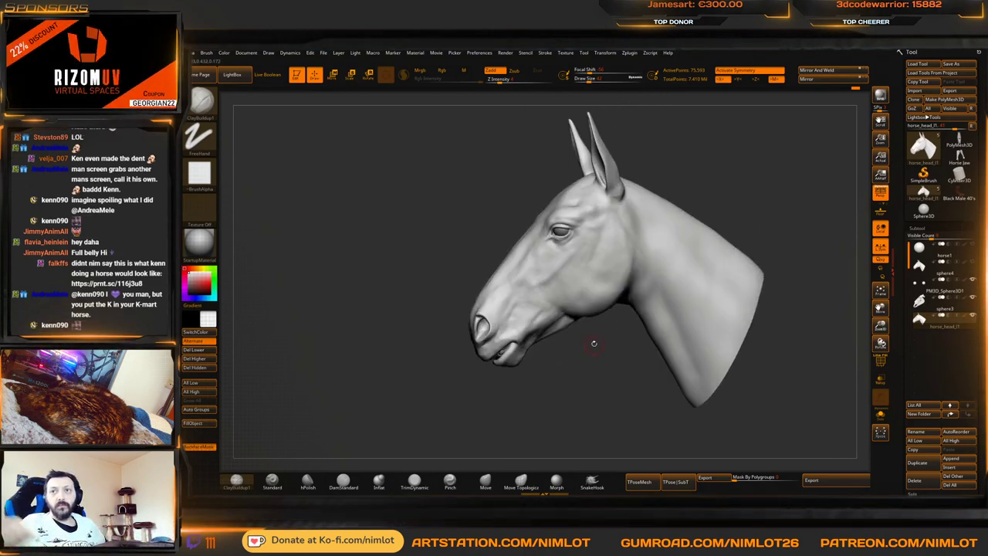
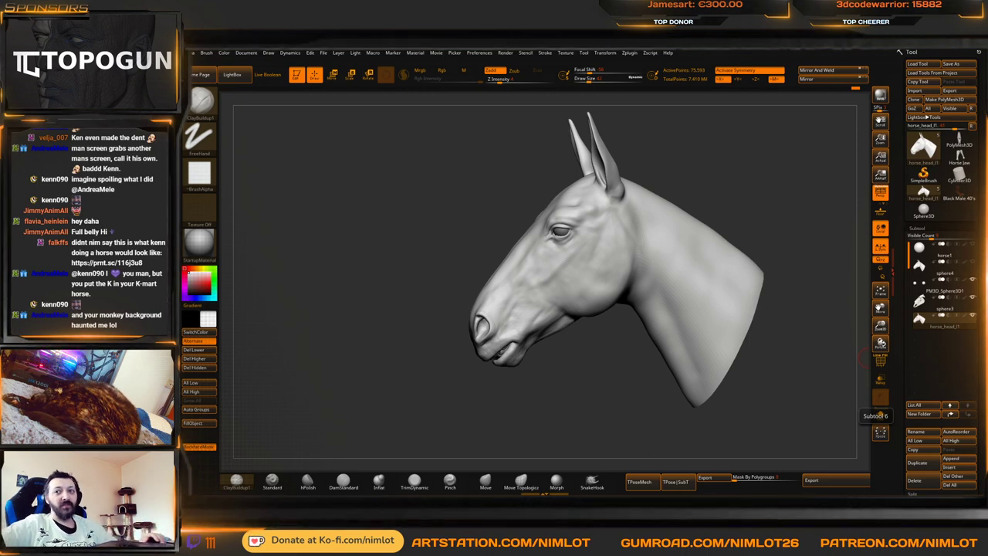
Switch to the web browser and close the horse head image tab to return to the Twitch video
{"action": "mouse_move", "coordinate": [987, 90]}
{"action": "left_mouse_down"}
{"action": "mouse_move", "coordinate": [694, 75]}
{"action": "mouse_move", "coordinate": [694, 65]}
{"action": "mouse_move", "coordinate": [694, 79]}
{"action": "mouse_move", "coordinate": [987, 86]}
{"action": "left_mouse_up"}
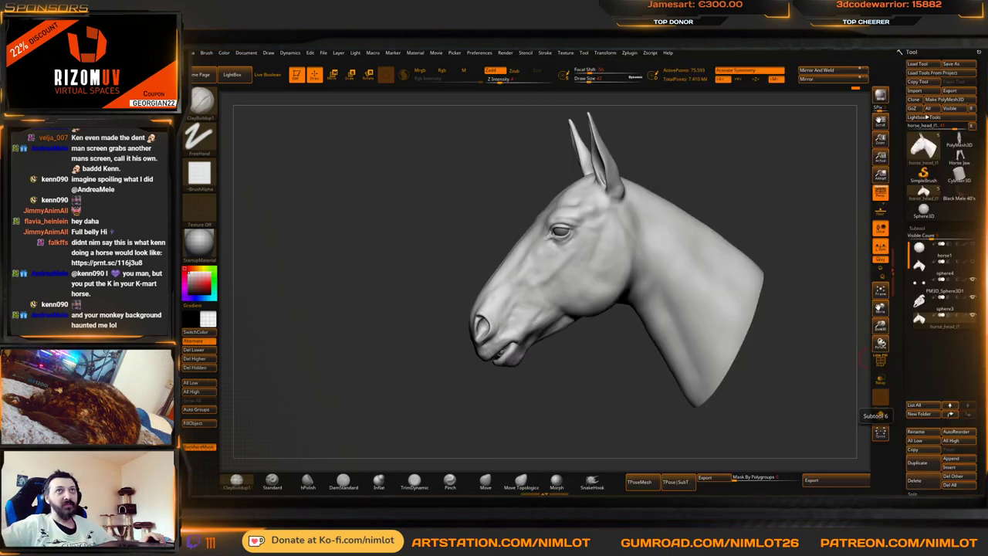
{"action": "key", "text": "alt+Tab"}
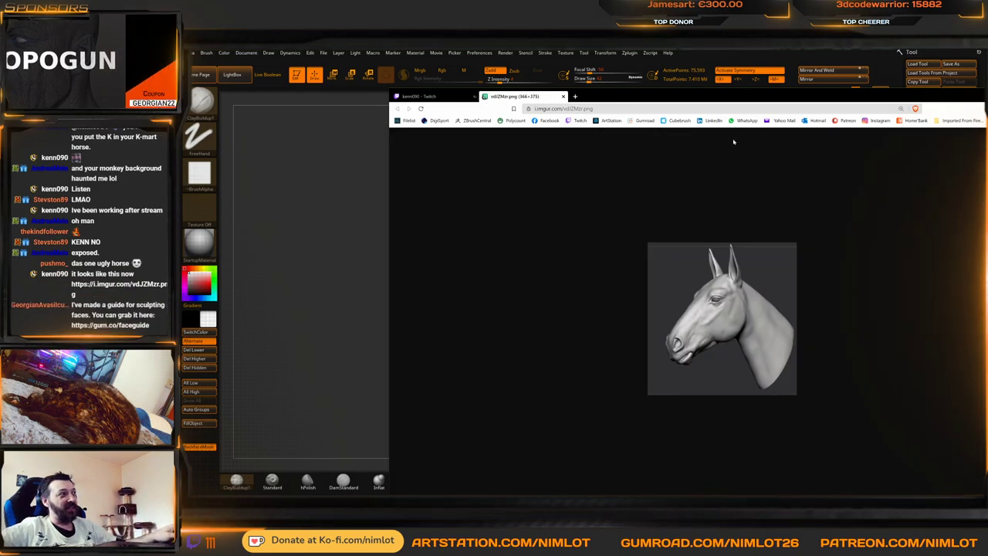
{"action": "left_click", "coordinate": [563, 96]}
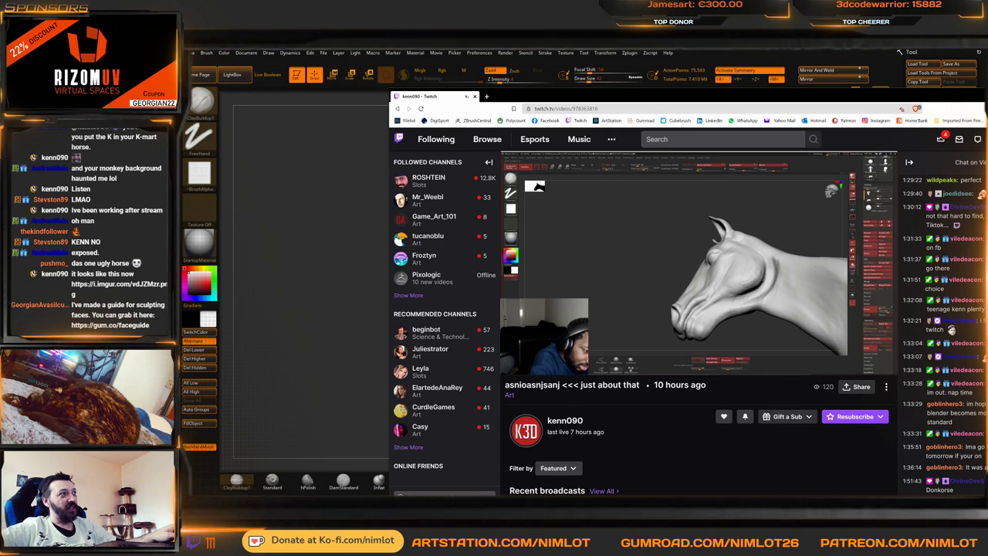
Switch back to ZBrush and frame the whole horse head in a three-quarter view
{"action": "key", "text": "alt+Tab"}
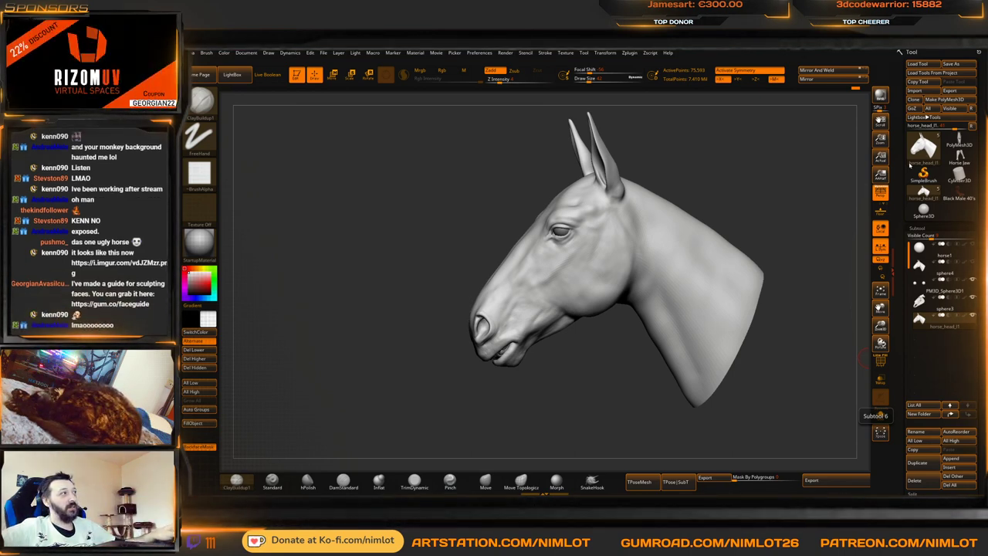
{"action": "left_click_drag", "start_coordinate": [802, 176], "coordinate": [760, 200]}
{"action": "key", "text": "f"}
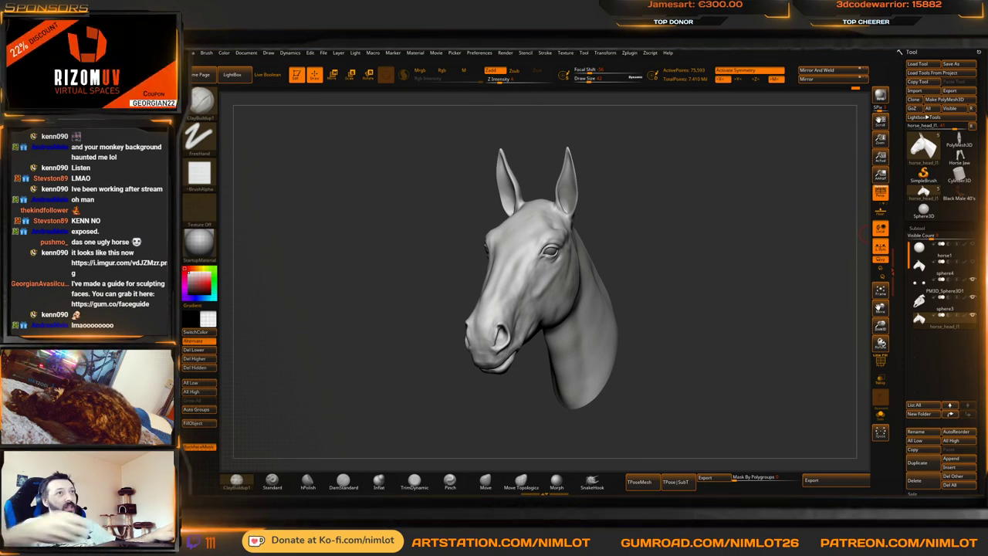
Lower the head mesh by two subdivision levels and mask everything except the ears with a topological mask from the ear base
{"action": "mouse_move", "coordinate": [633, 217]}
{"action": "left_mouse_down", "text": "shift"}
{"action": "mouse_move", "coordinate": [653, 218]}
{"action": "mouse_move", "coordinate": [588, 173]}
{"action": "left_mouse_up", "text": "shift"}
{"action": "key", "text": "shift+d"}
{"action": "key", "text": "shift+d"}
{"action": "key", "text": "w"}
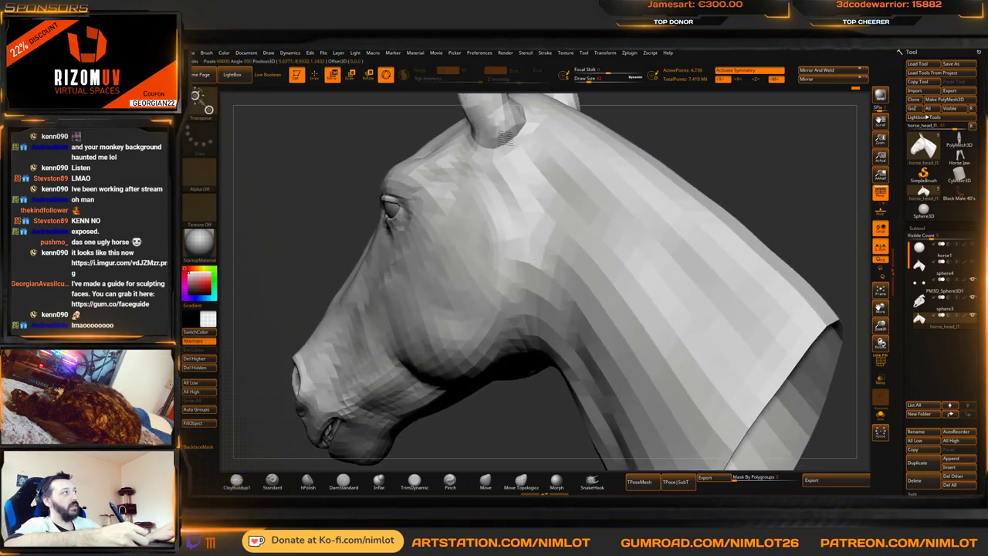
{"action": "mouse_move", "coordinate": [503, 136]}
{"action": "left_mouse_down", "text": "ctrl"}
{"action": "mouse_move", "coordinate": [498, 121]}
{"action": "mouse_move", "coordinate": [511, 123]}
{"action": "left_mouse_up", "text": "ctrl"}
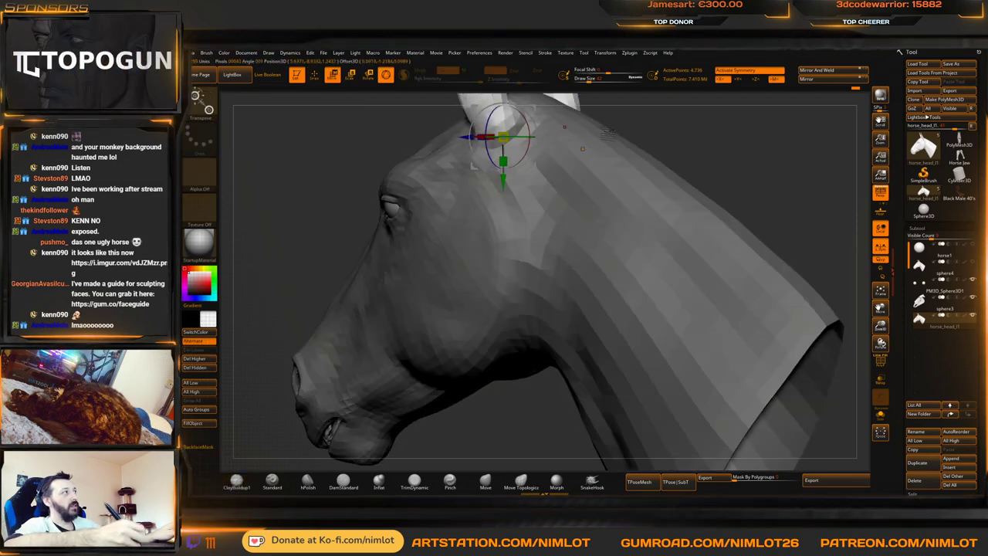
Place the gizmo at the ear base, scale the ears down uniformly and return to Draw mode
{"action": "left_click_drag", "start_coordinate": [670, 123], "coordinate": [747, 222], "text": "alt"}
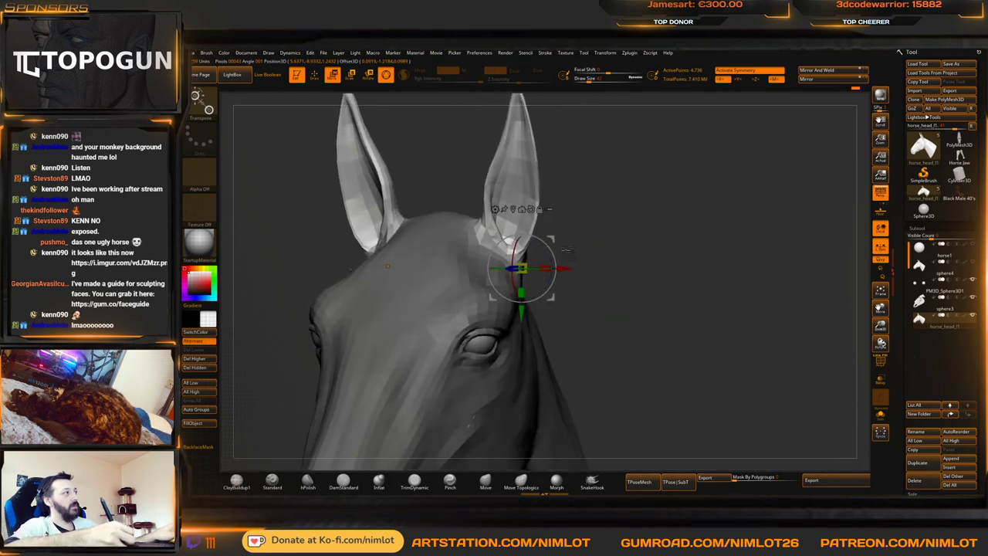
{"action": "left_click_drag", "start_coordinate": [553, 240], "coordinate": [531, 219]}
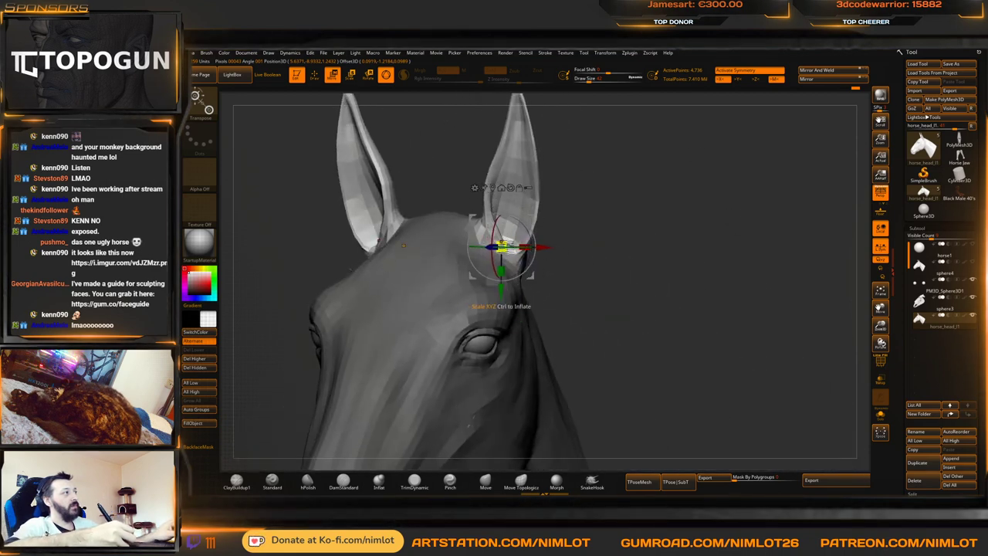
{"action": "left_click_drag", "start_coordinate": [502, 247], "coordinate": [495, 255]}
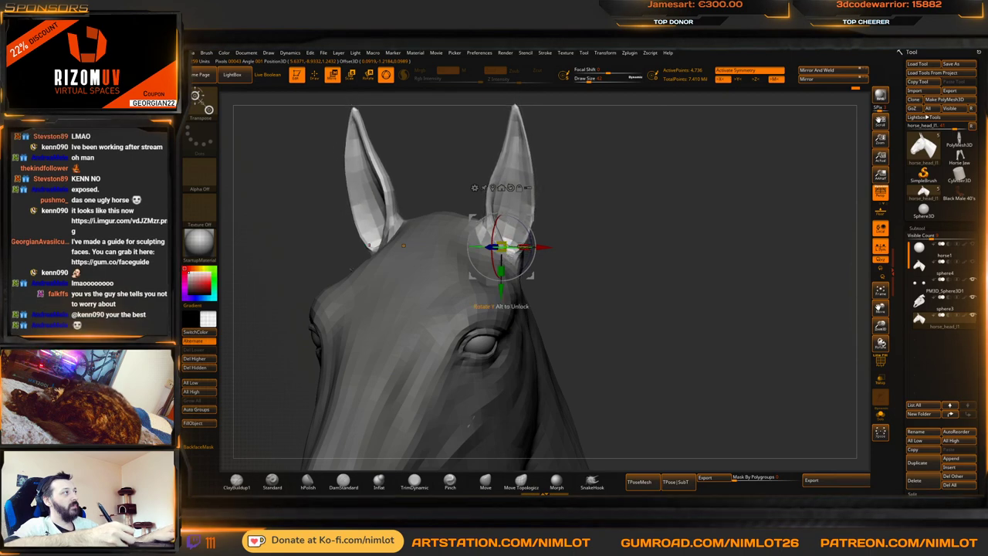
{"action": "key", "text": "q"}
{"action": "mouse_move", "coordinate": [653, 267]}
{"action": "left_mouse_down", "text": "alt"}
{"action": "mouse_move", "coordinate": [643, 246]}
{"action": "mouse_move", "coordinate": [665, 259]}
{"action": "left_mouse_up", "text": "alt"}
{"action": "mouse_move", "coordinate": [679, 258]}
{"action": "left_mouse_down"}
{"action": "mouse_move", "coordinate": [625, 260]}
{"action": "mouse_move", "coordinate": [677, 254]}
{"action": "mouse_move", "coordinate": [641, 243]}
{"action": "mouse_move", "coordinate": [683, 240]}
{"action": "mouse_move", "coordinate": [699, 248]}
{"action": "mouse_move", "coordinate": [692, 259]}
{"action": "mouse_move", "coordinate": [701, 247]}
{"action": "mouse_move", "coordinate": [690, 237]}
{"action": "mouse_move", "coordinate": [711, 244]}
{"action": "mouse_move", "coordinate": [732, 199]}
{"action": "mouse_move", "coordinate": [716, 219]}
{"action": "mouse_move", "coordinate": [711, 204]}
{"action": "mouse_move", "coordinate": [672, 236]}
{"action": "mouse_move", "coordinate": [718, 230]}
{"action": "mouse_move", "coordinate": [710, 225]}
{"action": "left_mouse_up"}
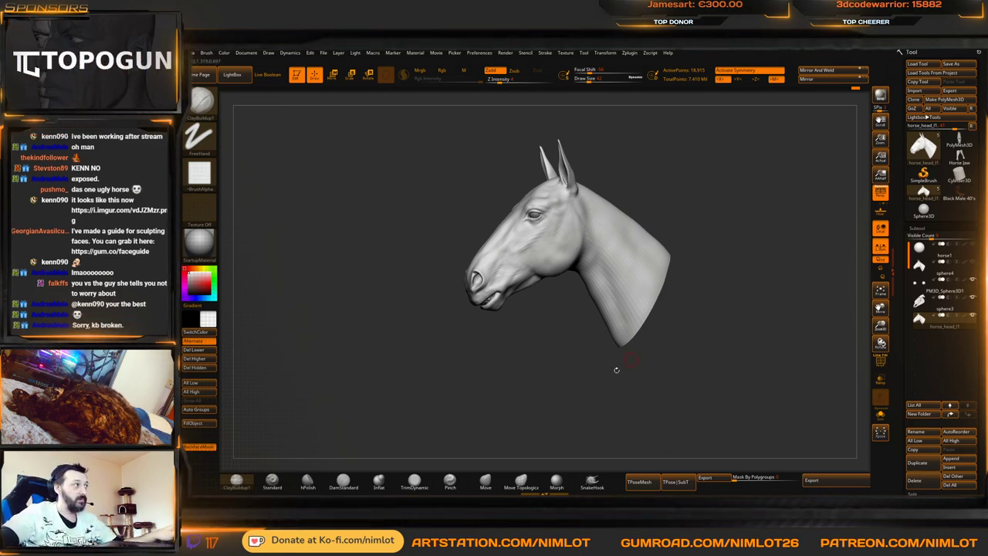
Adjust the area around the eye and temple with the Move Topological brush, checking it from several angles
{"action": "mouse_move", "coordinate": [616, 369]}
{"action": "left_mouse_down"}
{"action": "mouse_move", "coordinate": [641, 378]}
{"action": "mouse_move", "coordinate": [676, 369]}
{"action": "mouse_move", "coordinate": [653, 371]}
{"action": "mouse_move", "coordinate": [632, 413]}
{"action": "mouse_move", "coordinate": [759, 327]}
{"action": "mouse_move", "coordinate": [811, 316]}
{"action": "left_mouse_up"}
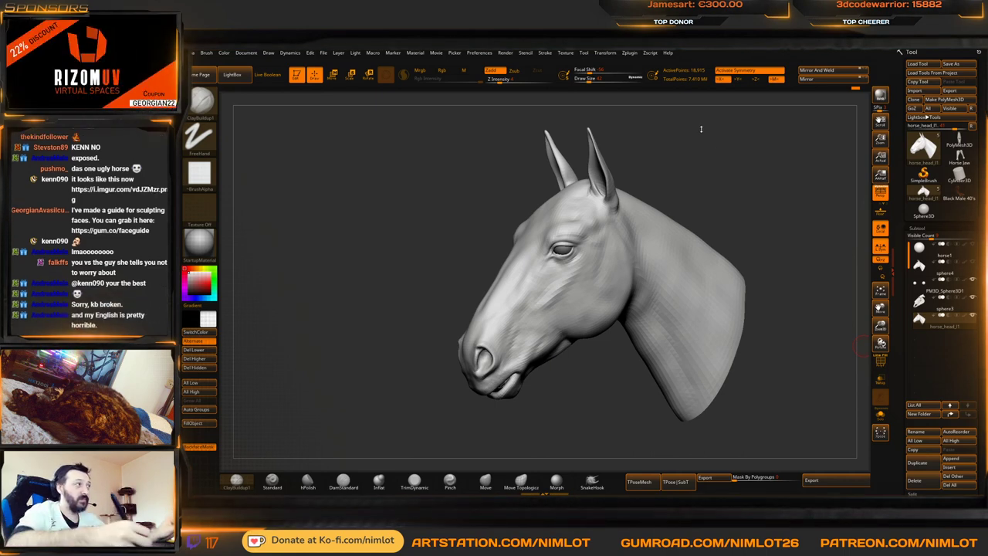
{"action": "mouse_move", "coordinate": [724, 178]}
{"action": "left_mouse_down"}
{"action": "mouse_move", "coordinate": [738, 191]}
{"action": "mouse_move", "coordinate": [730, 229]}
{"action": "mouse_move", "coordinate": [783, 187]}
{"action": "left_mouse_up"}
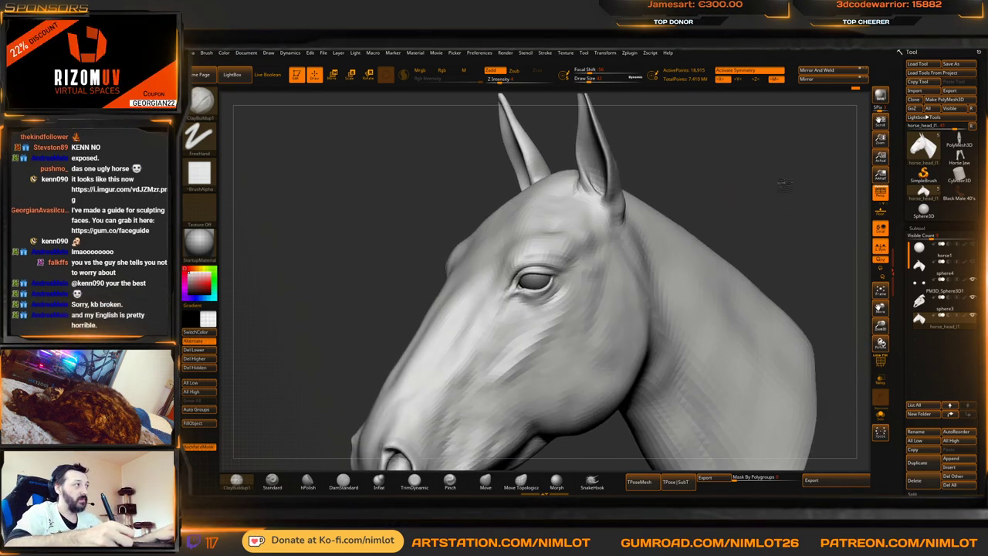
{"action": "left_click_drag", "start_coordinate": [528, 395], "coordinate": [540, 372]}
{"action": "left_click", "coordinate": [522, 480]}
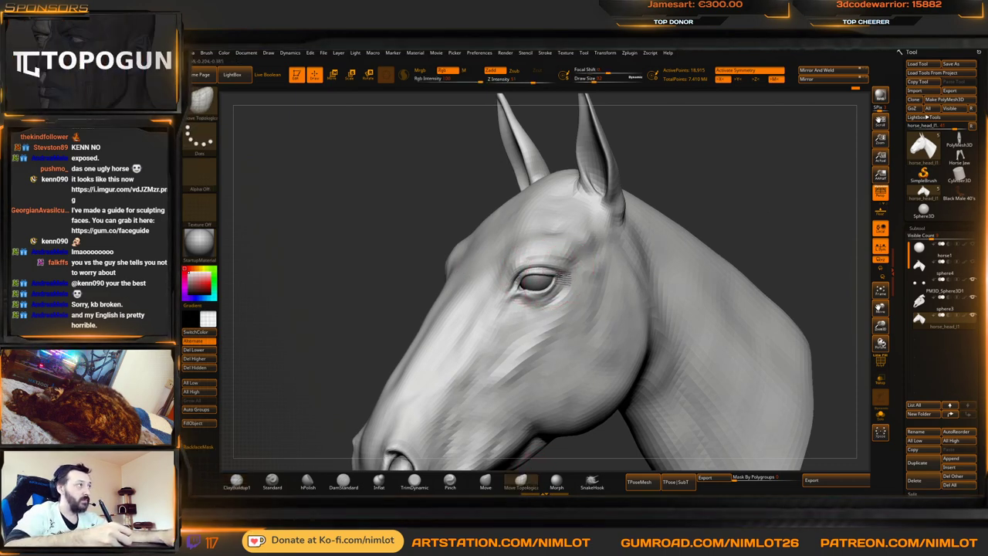
{"action": "left_click_drag", "start_coordinate": [748, 194], "coordinate": [639, 252]}
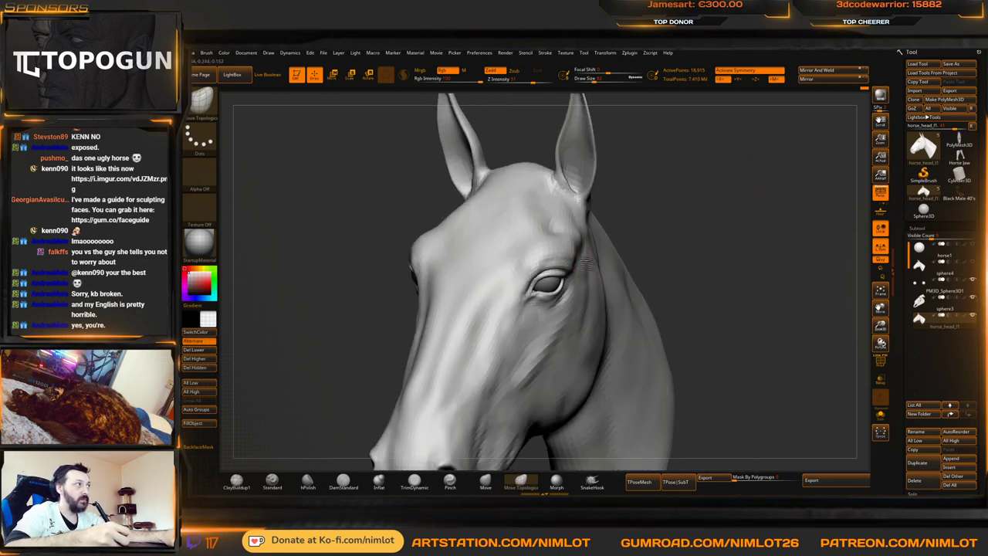
{"action": "left_click_drag", "start_coordinate": [708, 215], "coordinate": [679, 219]}
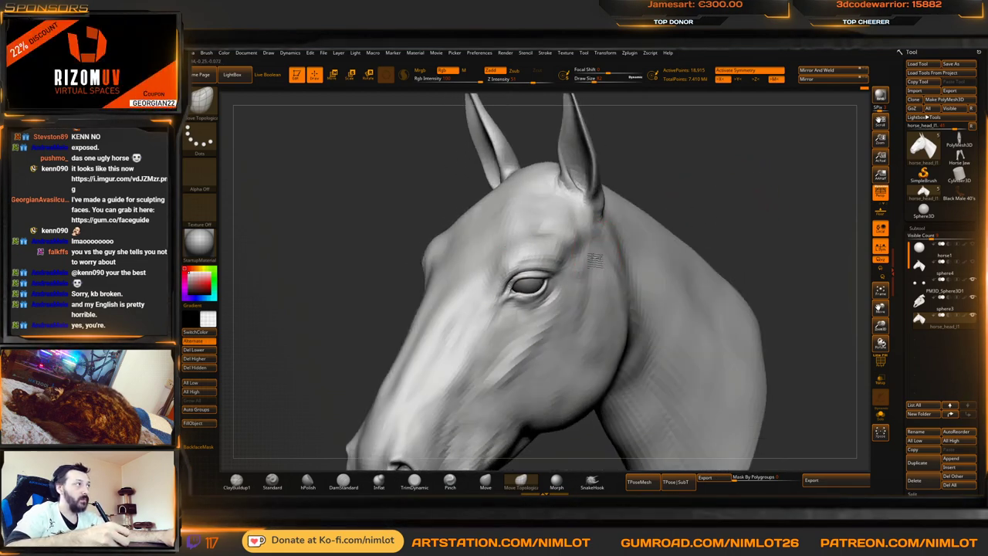
{"action": "left_click_drag", "start_coordinate": [662, 179], "coordinate": [684, 177]}
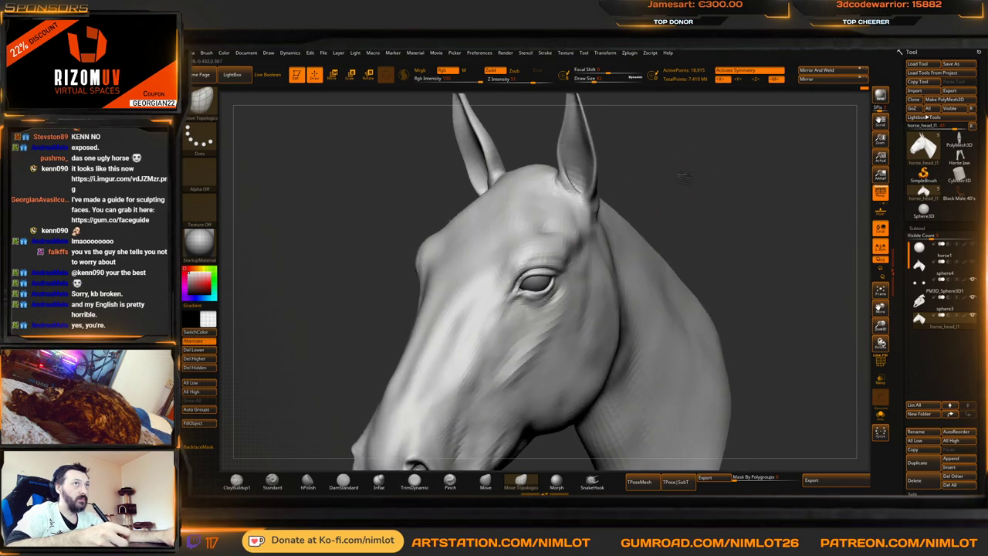
Reshape the upper forehead and the crest between the ears with a larger Move Topological brush
{"action": "right_click_drag", "start_coordinate": [683, 176], "coordinate": [670, 188]}
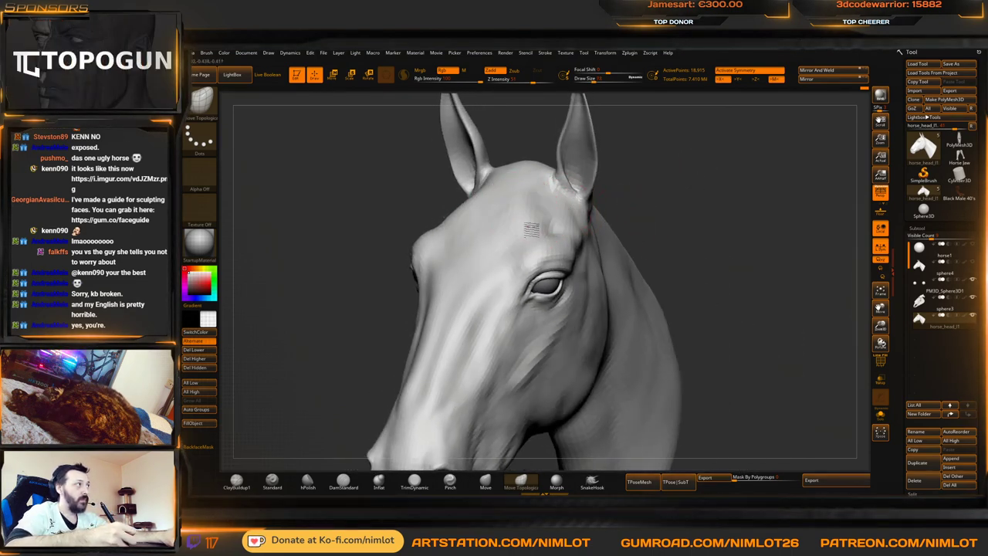
{"action": "left_click_drag", "start_coordinate": [721, 189], "coordinate": [657, 193]}
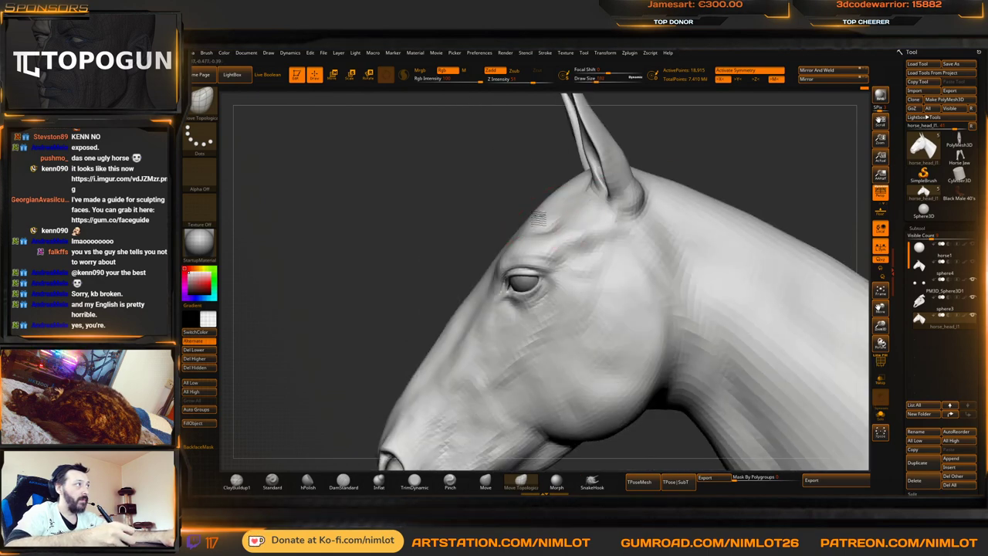
{"action": "right_click_drag", "start_coordinate": [542, 191], "coordinate": [588, 175]}
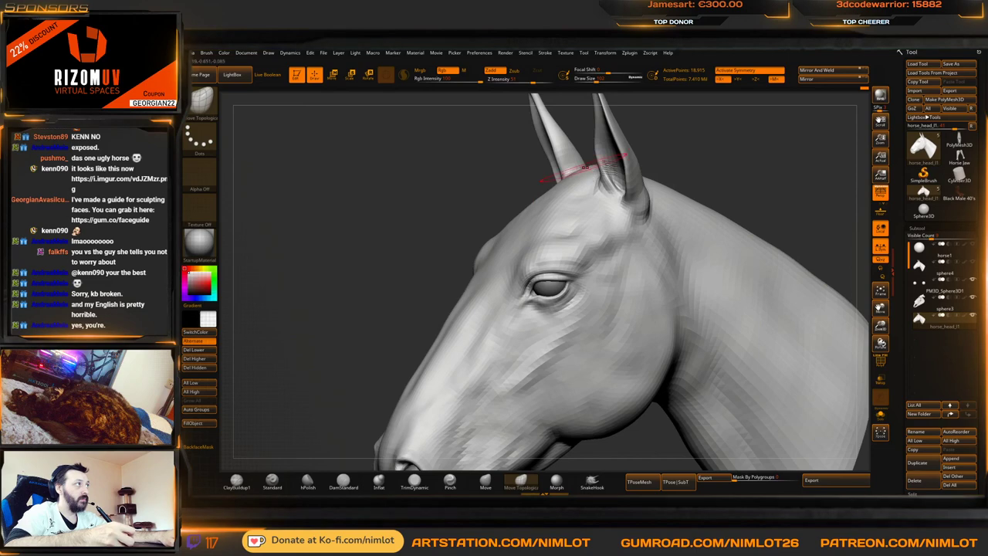
{"action": "left_click_drag", "start_coordinate": [674, 161], "coordinate": [690, 206]}
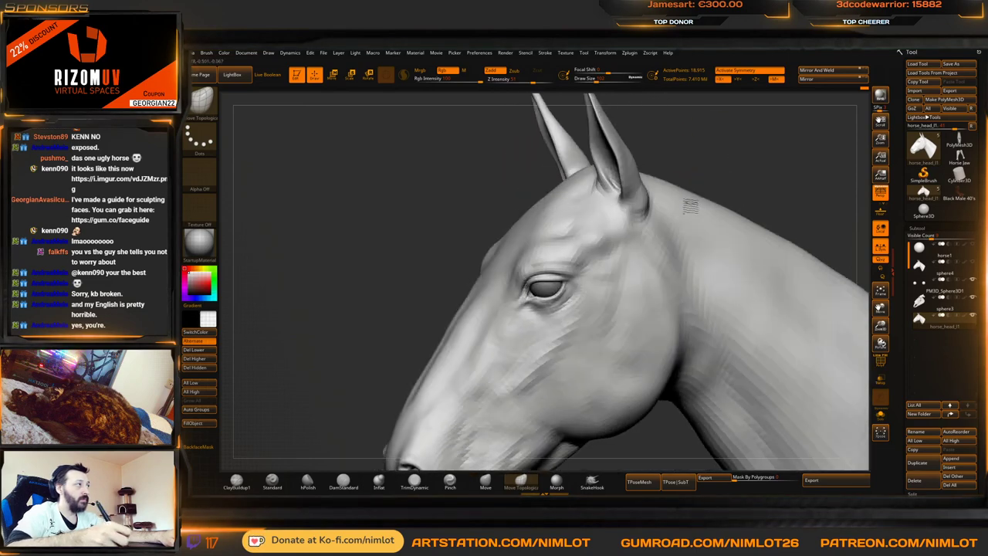
{"action": "mouse_move", "coordinate": [689, 204]}
{"action": "right_mouse_down"}
{"action": "mouse_move", "coordinate": [559, 210]}
{"action": "mouse_move", "coordinate": [737, 164]}
{"action": "right_mouse_up"}
{"action": "mouse_move", "coordinate": [789, 183]}
{"action": "right_mouse_down"}
{"action": "mouse_move", "coordinate": [756, 234]}
{"action": "mouse_move", "coordinate": [733, 234]}
{"action": "mouse_move", "coordinate": [730, 246]}
{"action": "mouse_move", "coordinate": [774, 231]}
{"action": "mouse_move", "coordinate": [770, 249]}
{"action": "mouse_move", "coordinate": [374, 407]}
{"action": "right_mouse_up"}
Build up the forehead above the eyes with ClayBuildup and smooth the strokes
{"action": "left_click", "coordinate": [237, 481]}
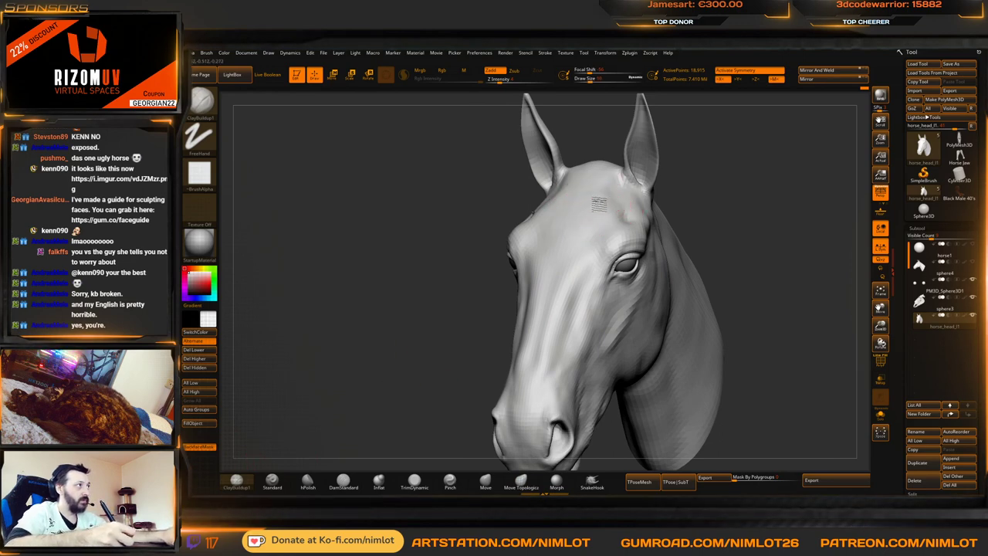
{"action": "key", "text": "shift"}
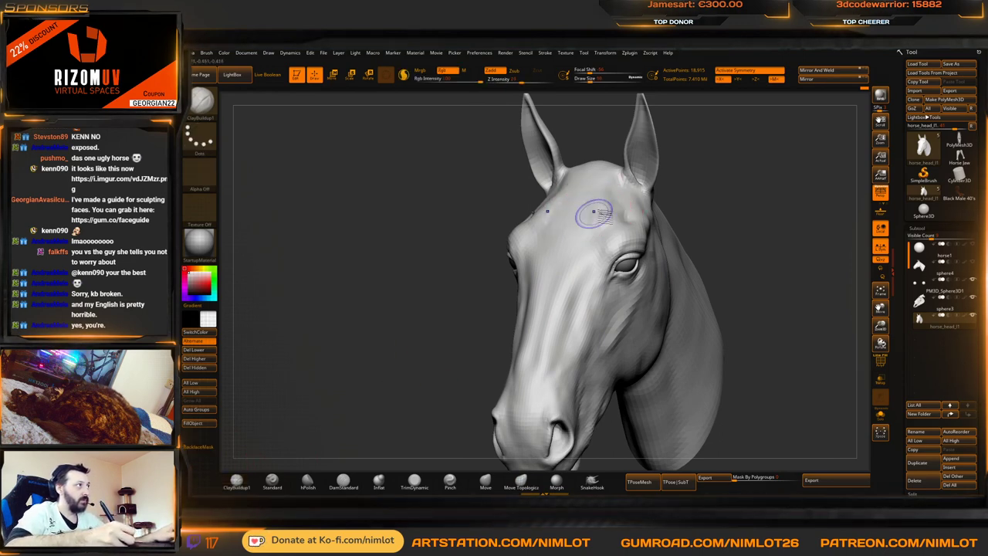
{"action": "left_click_drag", "start_coordinate": [762, 200], "coordinate": [599, 223]}
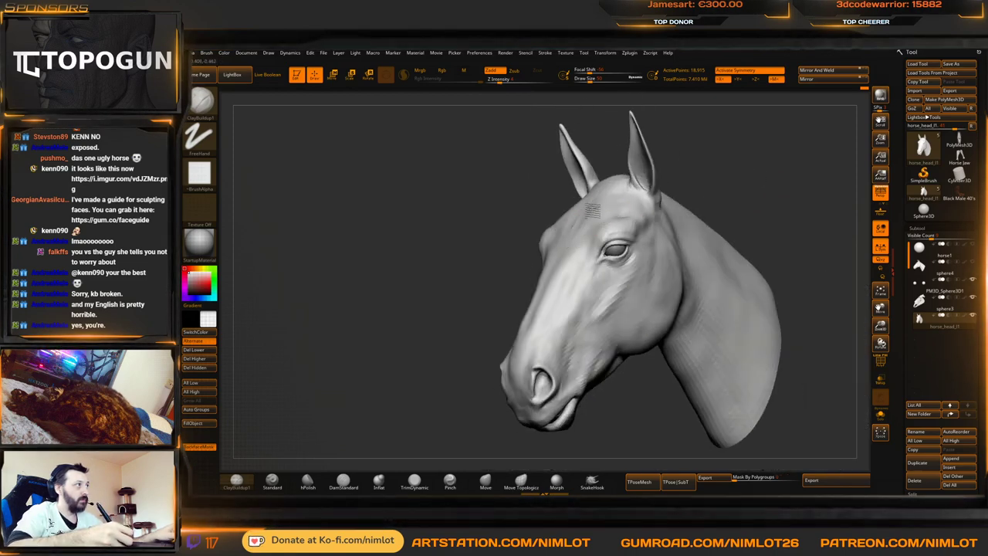
{"action": "key", "text": "shift"}
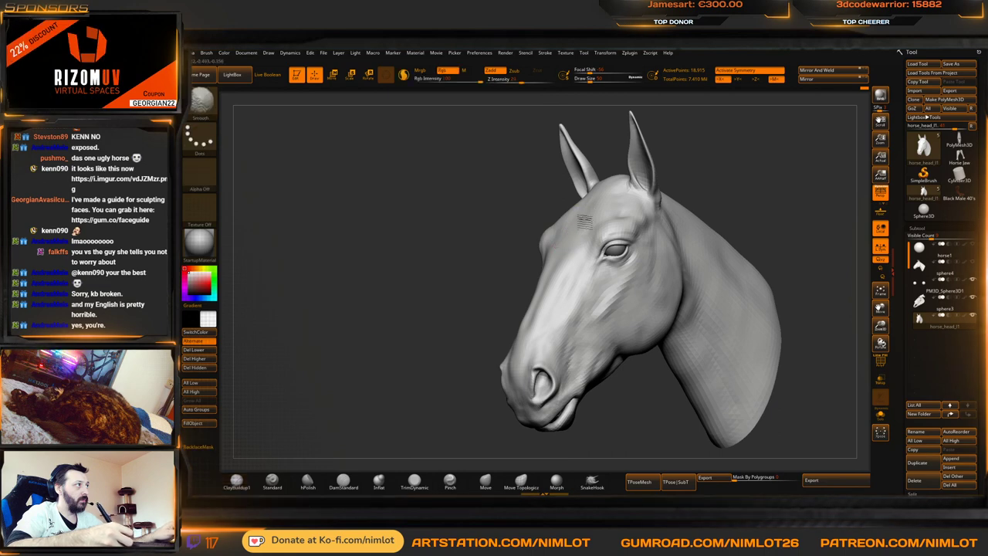
{"action": "mouse_move", "coordinate": [795, 187]}
{"action": "left_mouse_down"}
{"action": "mouse_move", "coordinate": [753, 186]}
{"action": "mouse_move", "coordinate": [656, 222]}
{"action": "mouse_move", "coordinate": [754, 190]}
{"action": "mouse_move", "coordinate": [714, 235]}
{"action": "mouse_move", "coordinate": [749, 187]}
{"action": "mouse_move", "coordinate": [757, 192]}
{"action": "mouse_move", "coordinate": [728, 198]}
{"action": "mouse_move", "coordinate": [734, 174]}
{"action": "mouse_move", "coordinate": [717, 188]}
{"action": "left_mouse_up"}
{"action": "key", "text": "shift"}
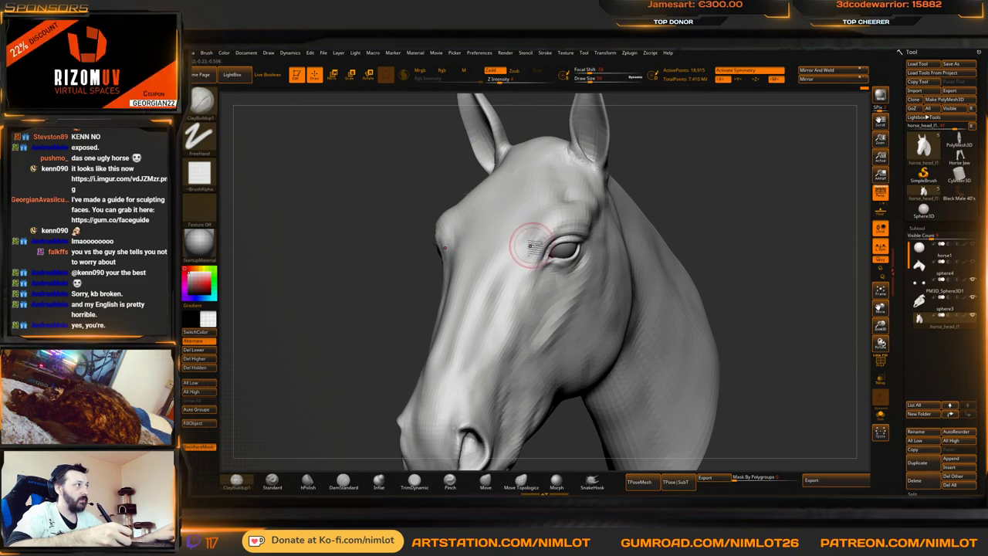
Refine the surface from the inner eye corner down the side of the nasal bridge with ClayBuildup and Smooth
{"action": "left_click_drag", "start_coordinate": [530, 246], "coordinate": [515, 267], "text": "shift"}
{"action": "mouse_move", "coordinate": [695, 203]}
{"action": "left_mouse_down", "text": "shift"}
{"action": "mouse_move", "coordinate": [717, 189]}
{"action": "mouse_move", "coordinate": [716, 199]}
{"action": "mouse_move", "coordinate": [759, 203]}
{"action": "mouse_move", "coordinate": [681, 275]}
{"action": "mouse_move", "coordinate": [682, 298]}
{"action": "left_mouse_up", "text": "shift"}
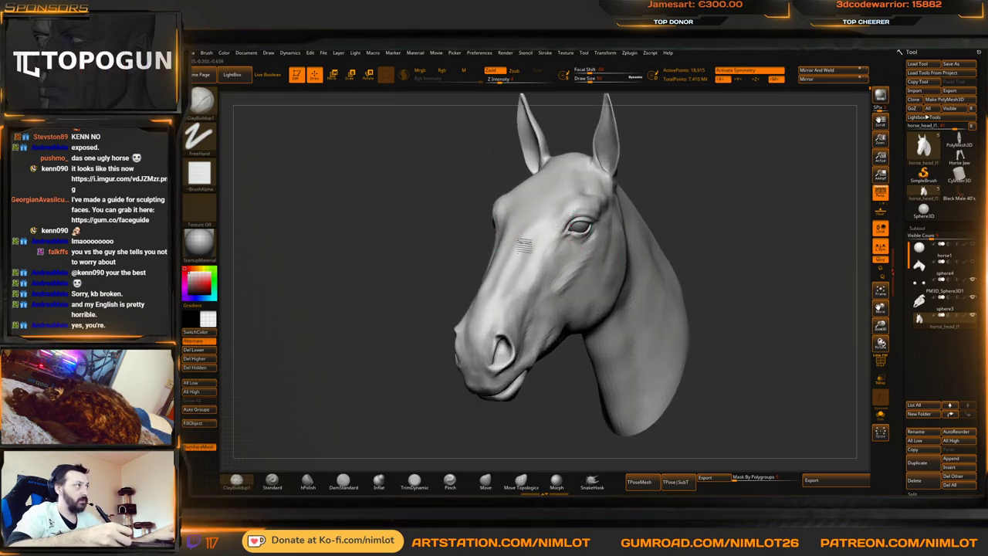
{"action": "key", "text": "shift"}
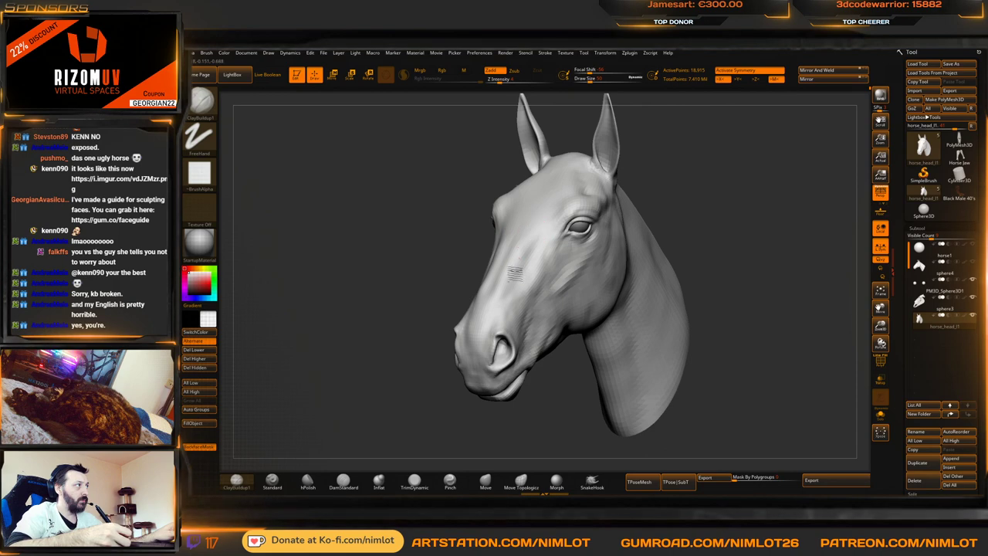
{"action": "left_click_drag", "start_coordinate": [699, 220], "coordinate": [711, 199]}
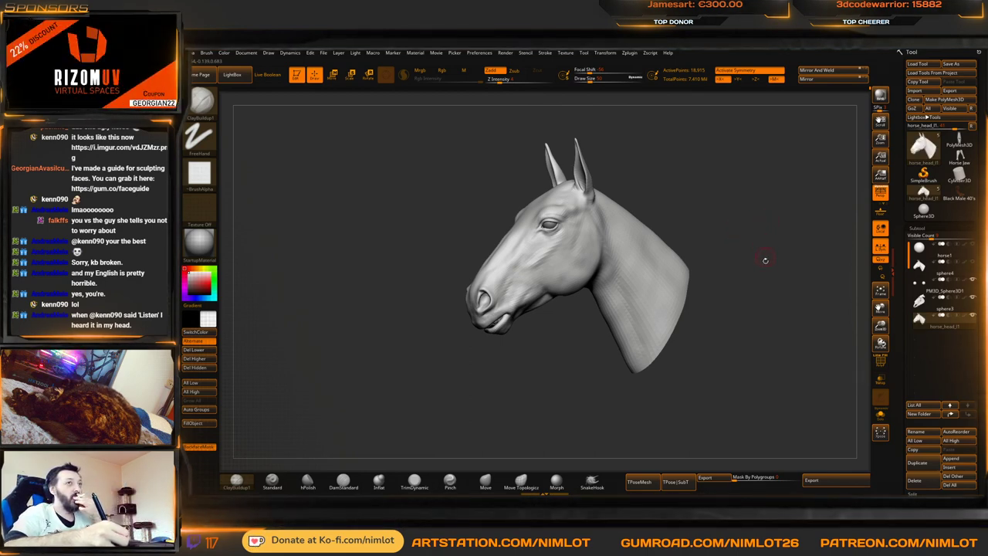
{"action": "left_click_drag", "start_coordinate": [772, 260], "coordinate": [765, 264]}
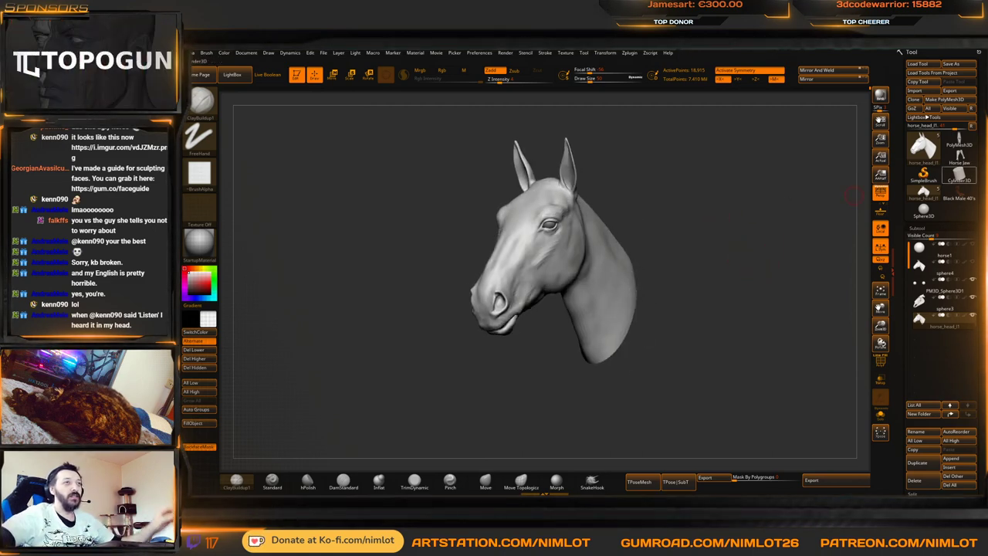
{"action": "mouse_move", "coordinate": [959, 174]}
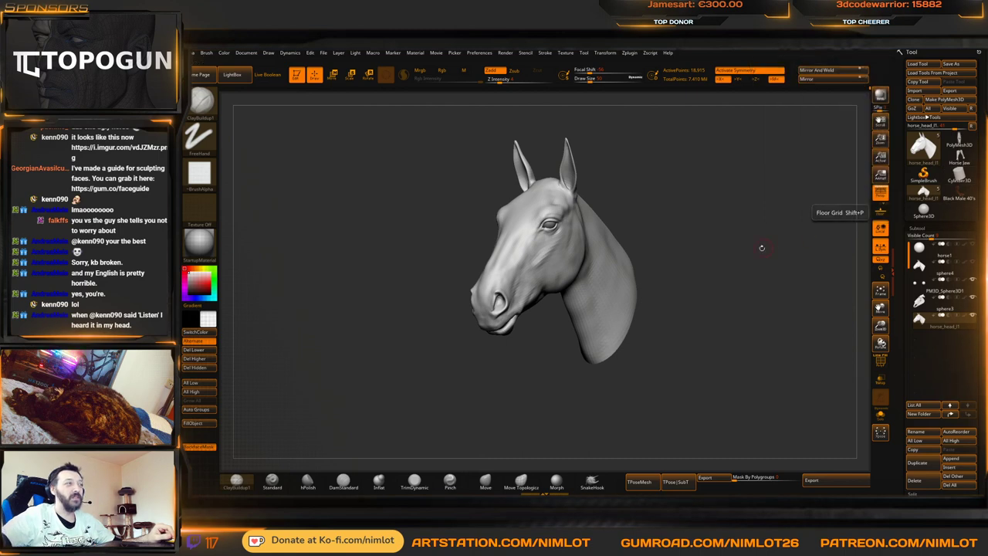
{"action": "left_click_drag", "start_coordinate": [761, 247], "coordinate": [743, 254]}
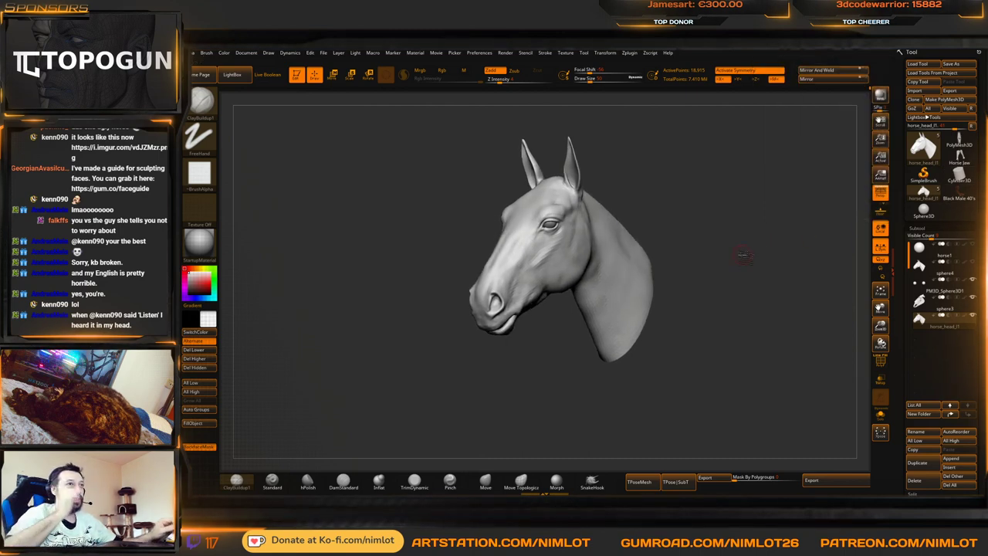
Sculpt the cheek below the eye and the rear of the jaw near the neck with ClayBuildup and smooth them
{"action": "left_click_drag", "start_coordinate": [711, 182], "coordinate": [752, 219], "text": "alt"}
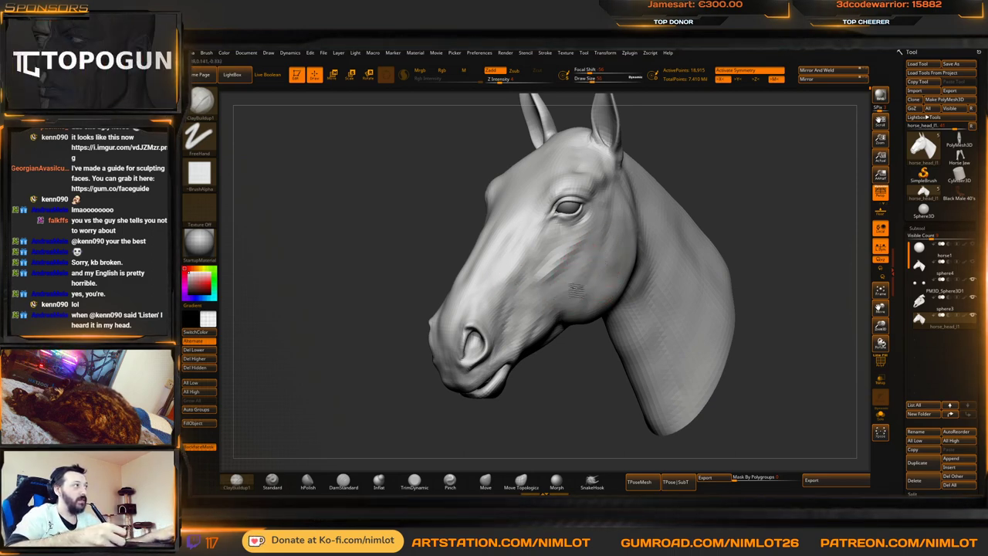
{"action": "key", "text": "shift"}
{"action": "mouse_move", "coordinate": [733, 196]}
{"action": "left_mouse_down"}
{"action": "mouse_move", "coordinate": [752, 192]}
{"action": "mouse_move", "coordinate": [741, 251]}
{"action": "mouse_move", "coordinate": [621, 262]}
{"action": "left_mouse_up"}
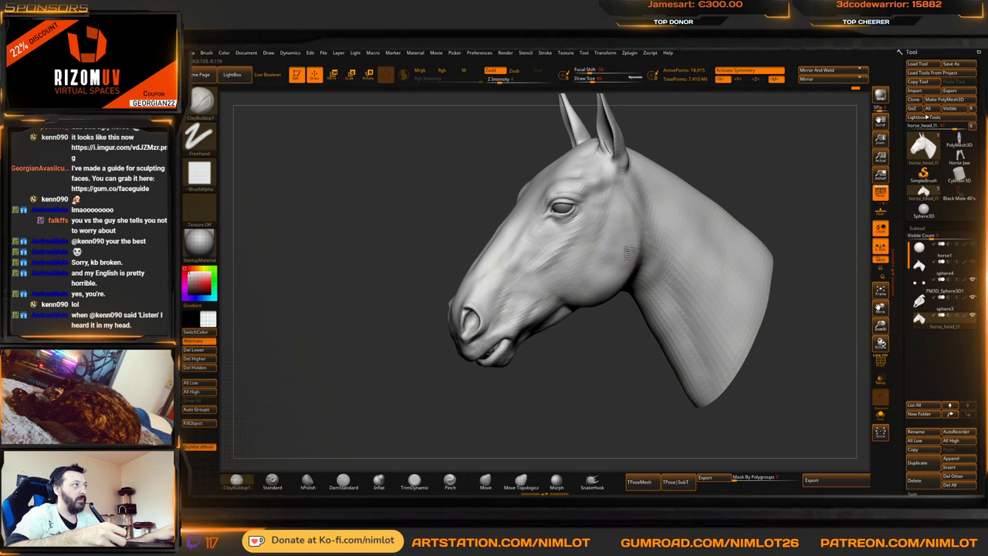
{"action": "key", "text": "shift"}
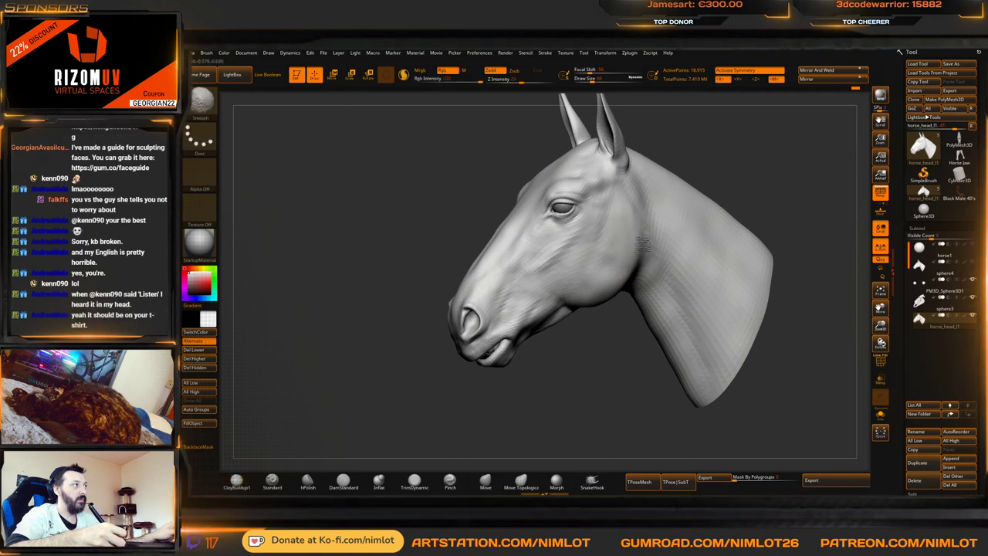
{"action": "mouse_move", "coordinate": [781, 197]}
{"action": "left_mouse_down"}
{"action": "mouse_move", "coordinate": [777, 190]}
{"action": "mouse_move", "coordinate": [695, 214]}
{"action": "left_mouse_up"}
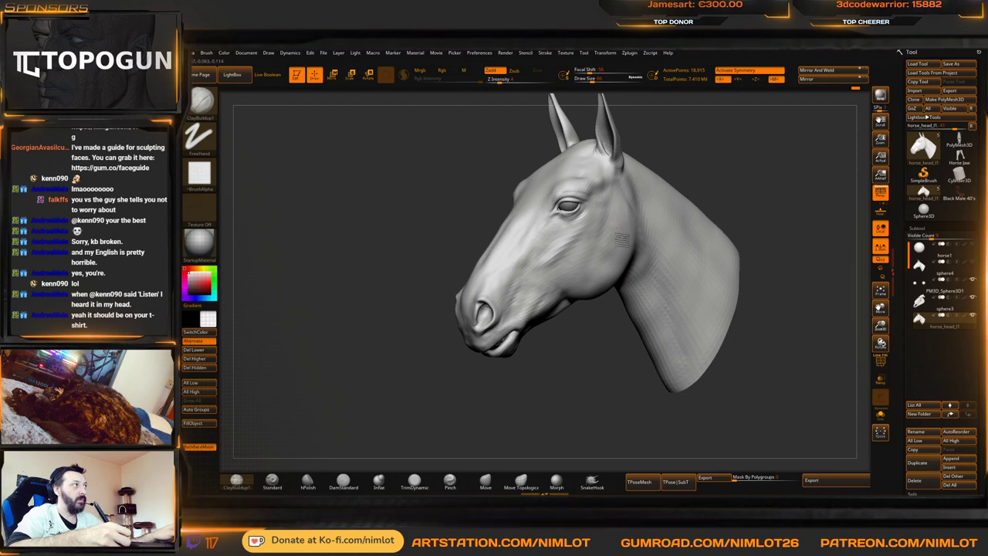
{"action": "left_click_drag", "start_coordinate": [630, 226], "coordinate": [627, 227]}
{"action": "left_click_drag", "start_coordinate": [630, 219], "coordinate": [624, 225]}
{"action": "key", "text": "shift"}
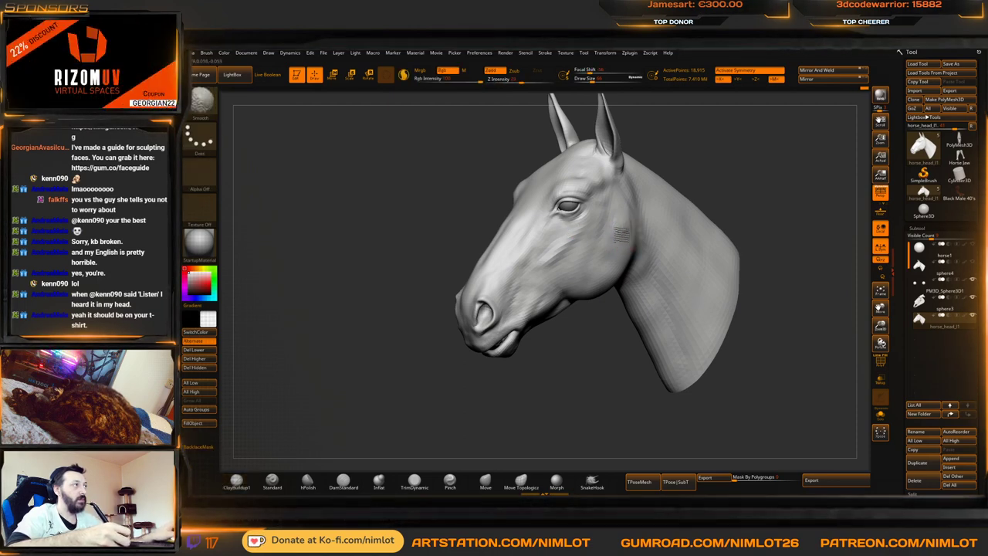
Raise the horse head one subdivision level and adjust the jaw behind the mouth with Move Topological
{"action": "mouse_move", "coordinate": [704, 188]}
{"action": "left_mouse_down"}
{"action": "mouse_move", "coordinate": [748, 187]}
{"action": "mouse_move", "coordinate": [748, 213]}
{"action": "mouse_move", "coordinate": [753, 202]}
{"action": "left_mouse_up"}
{"action": "mouse_move", "coordinate": [761, 204]}
{"action": "left_mouse_down"}
{"action": "mouse_move", "coordinate": [738, 208]}
{"action": "mouse_move", "coordinate": [742, 253]}
{"action": "mouse_move", "coordinate": [781, 268]}
{"action": "mouse_move", "coordinate": [786, 247]}
{"action": "mouse_move", "coordinate": [775, 251]}
{"action": "mouse_move", "coordinate": [764, 306]}
{"action": "mouse_move", "coordinate": [746, 323]}
{"action": "left_mouse_up"}
{"action": "key", "text": "d"}
{"action": "key", "text": "d"}
{"action": "key", "text": "d"}
{"action": "left_click", "coordinate": [522, 480]}
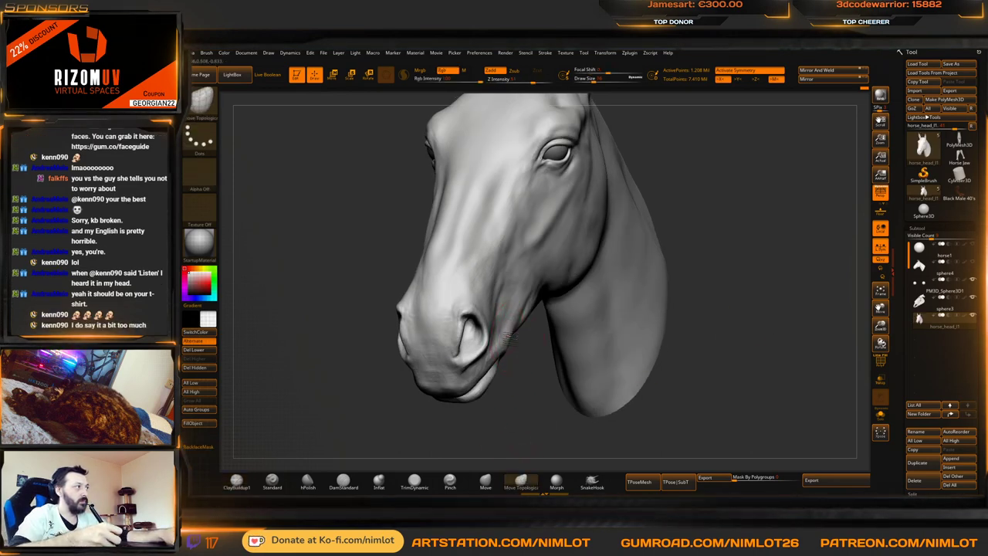
{"action": "key", "text": "shift+d"}
{"action": "key", "text": "shift+d"}
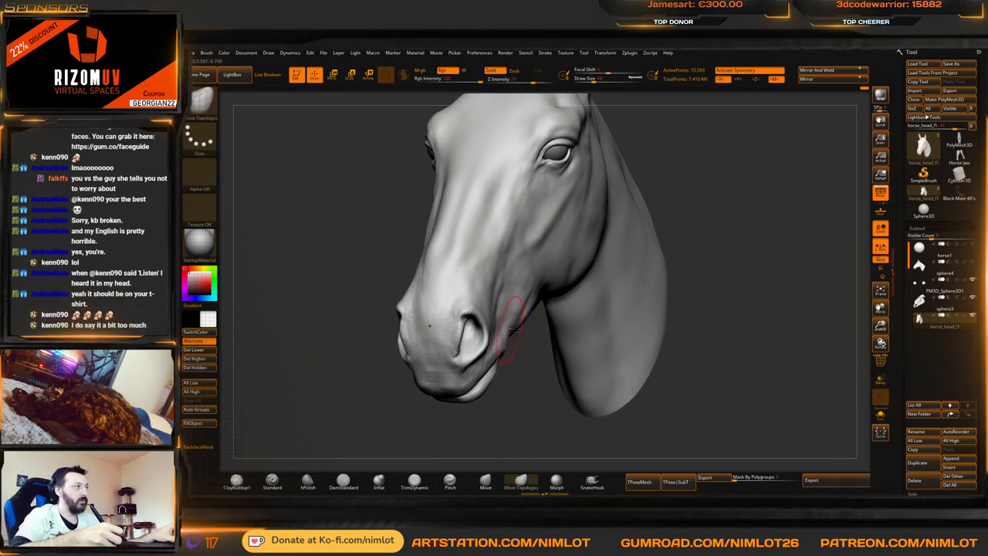
{"action": "mouse_move", "coordinate": [539, 359]}
{"action": "left_mouse_down"}
{"action": "mouse_move", "coordinate": [385, 368]}
{"action": "mouse_move", "coordinate": [564, 396]}
{"action": "left_mouse_up"}
{"action": "key", "text": "f"}
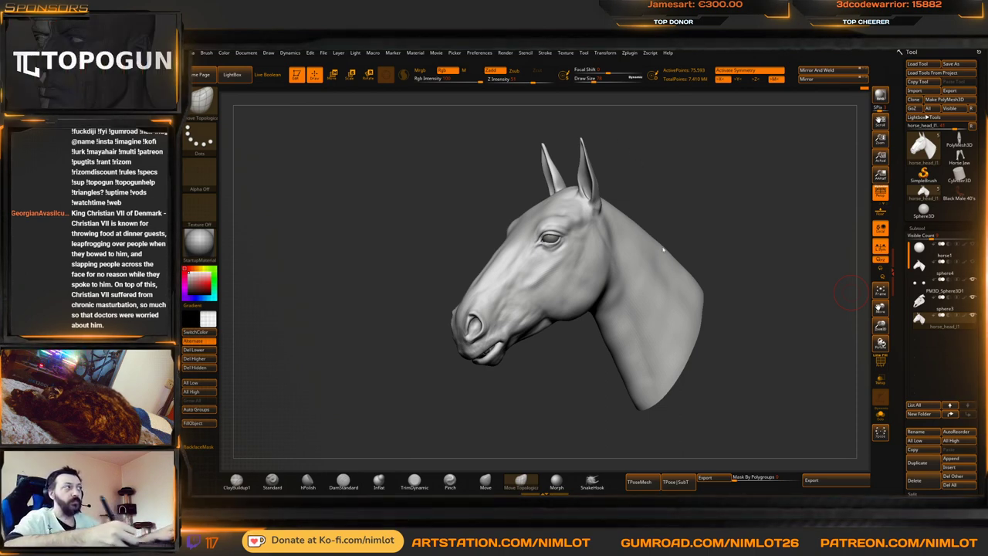
Sculpt the rear of the cheek where it meets the neck with ClayBuildup and smooth the strokes
{"action": "left_click_drag", "start_coordinate": [721, 222], "coordinate": [747, 251]}
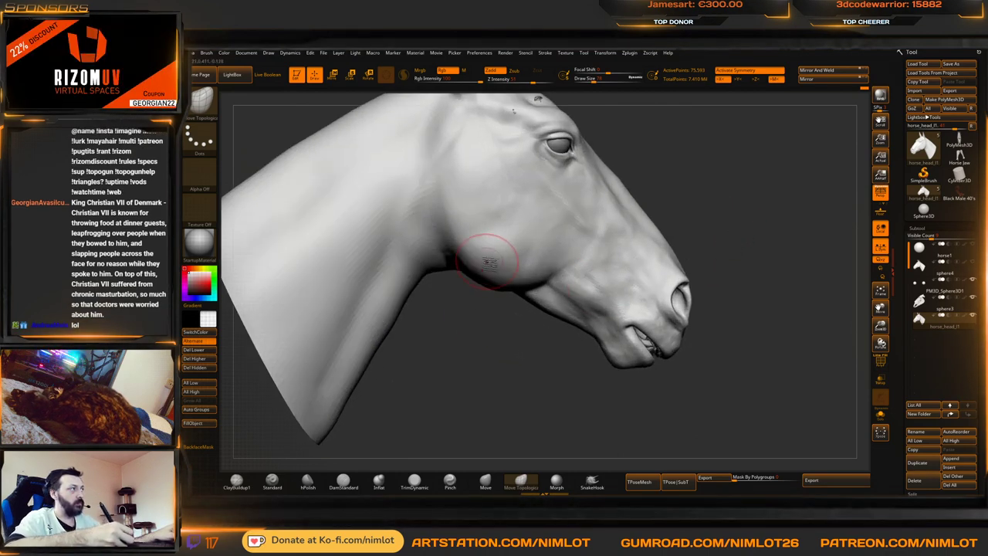
{"action": "key", "text": "b"}
{"action": "key", "text": "c"}
{"action": "key", "text": "b"}
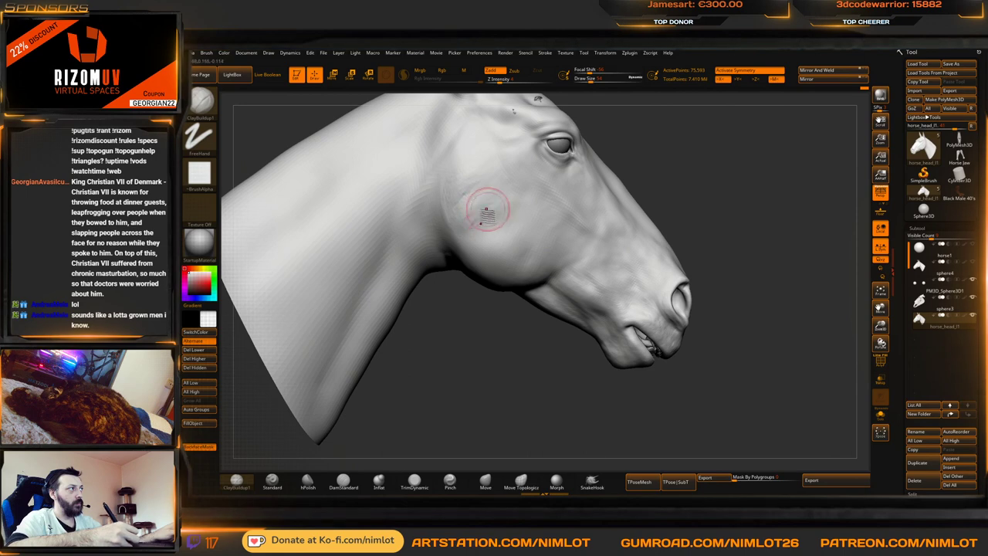
{"action": "left_click_drag", "start_coordinate": [468, 221], "coordinate": [487, 215], "text": "shift"}
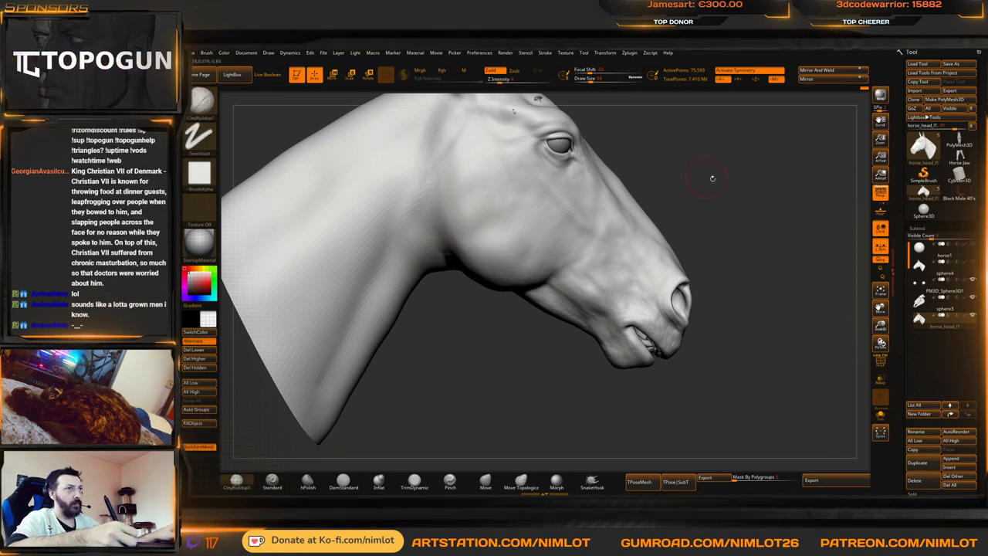
{"action": "mouse_move", "coordinate": [704, 159]}
{"action": "left_mouse_down", "text": "alt"}
{"action": "mouse_move", "coordinate": [719, 172]}
{"action": "mouse_move", "coordinate": [714, 196]}
{"action": "left_mouse_up", "text": "alt"}
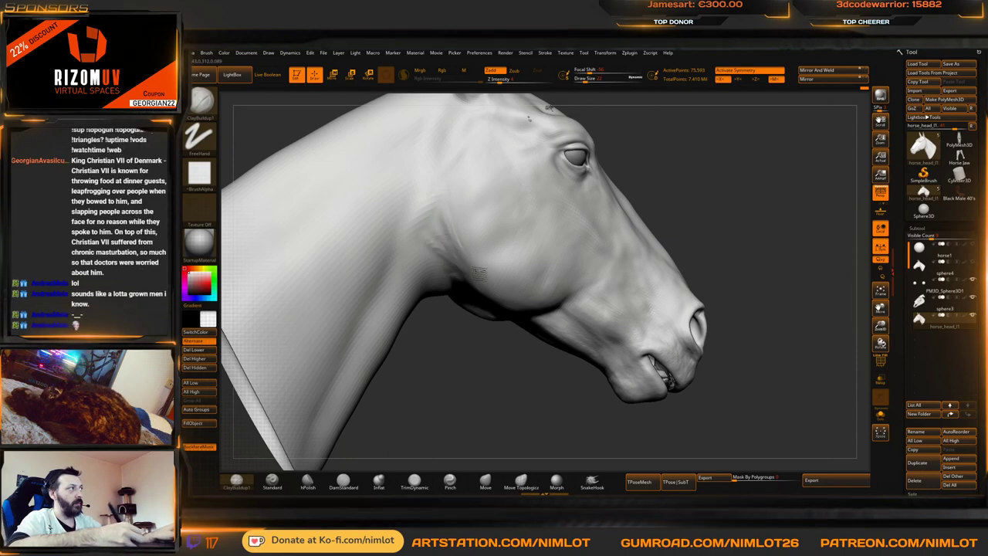
Refine the lower edge of the cheek along the jaw with ClayBuildup and smooth the cheek surface
{"action": "mouse_move", "coordinate": [687, 179]}
{"action": "left_mouse_down"}
{"action": "mouse_move", "coordinate": [702, 146]}
{"action": "mouse_move", "coordinate": [688, 154]}
{"action": "mouse_move", "coordinate": [707, 203]}
{"action": "left_mouse_up"}
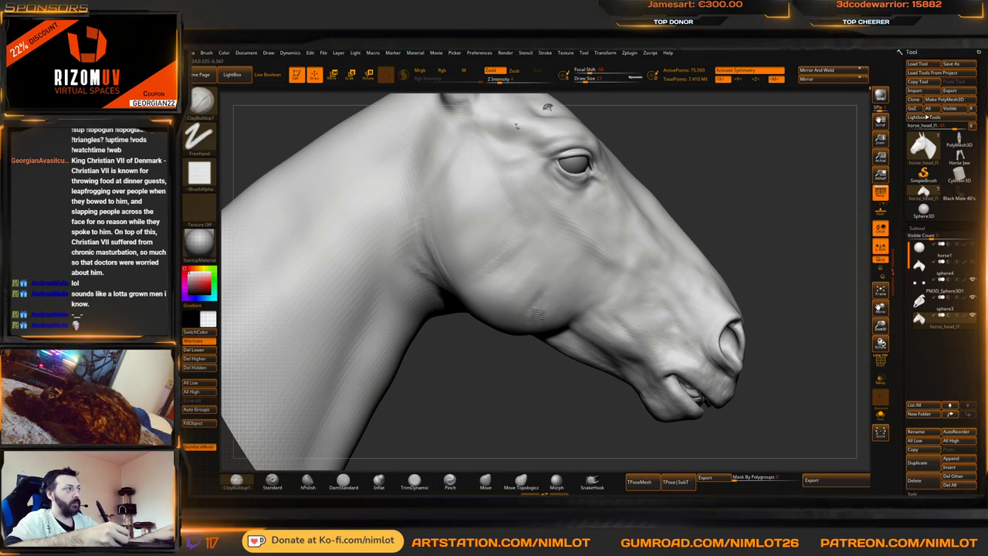
{"action": "left_click_drag", "start_coordinate": [504, 342], "coordinate": [544, 328]}
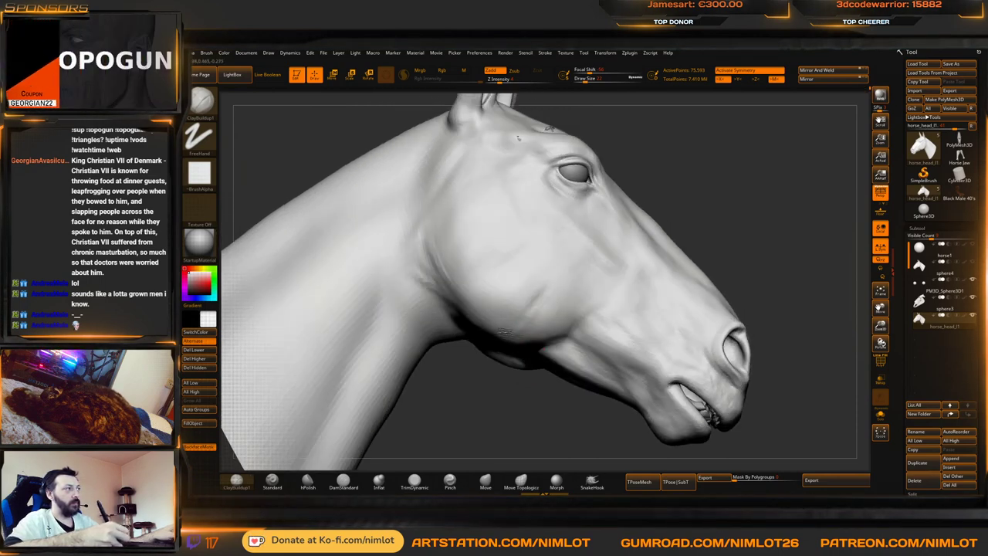
{"action": "key", "text": "shift"}
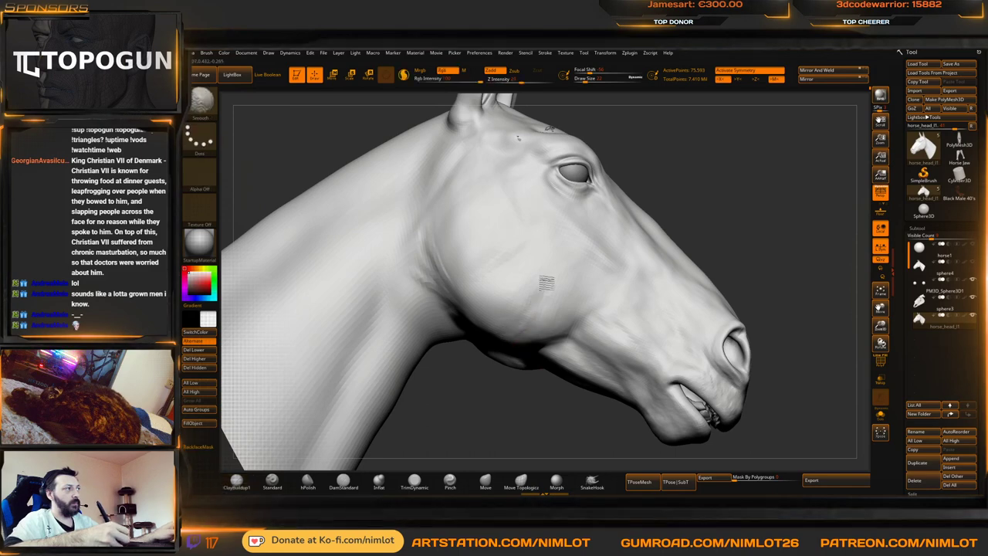
{"action": "mouse_move", "coordinate": [719, 242]}
{"action": "left_mouse_down"}
{"action": "mouse_move", "coordinate": [719, 229]}
{"action": "mouse_move", "coordinate": [728, 236]}
{"action": "mouse_move", "coordinate": [712, 226]}
{"action": "mouse_move", "coordinate": [735, 240]}
{"action": "mouse_move", "coordinate": [730, 248]}
{"action": "left_mouse_up"}
{"action": "left_click_drag", "start_coordinate": [571, 317], "coordinate": [575, 318]}
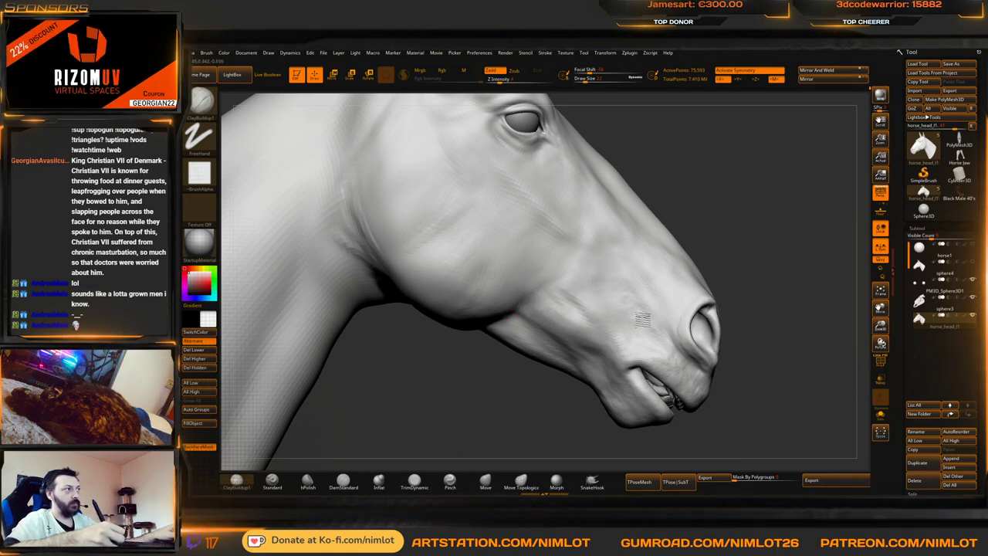
Build up the muscle forms on the side of the muzzle between the cheek, nostril and mouth with ClayBuildup
{"action": "left_click_drag", "start_coordinate": [645, 317], "coordinate": [655, 322]}
{"action": "mouse_move", "coordinate": [739, 253]}
{"action": "left_mouse_down"}
{"action": "mouse_move", "coordinate": [745, 236]}
{"action": "mouse_move", "coordinate": [761, 254]}
{"action": "mouse_move", "coordinate": [751, 249]}
{"action": "left_mouse_up"}
{"action": "mouse_move", "coordinate": [665, 281]}
{"action": "left_mouse_down"}
{"action": "mouse_move", "coordinate": [672, 285]}
{"action": "mouse_move", "coordinate": [692, 214]}
{"action": "mouse_move", "coordinate": [770, 267]}
{"action": "mouse_move", "coordinate": [748, 297]}
{"action": "left_mouse_up"}
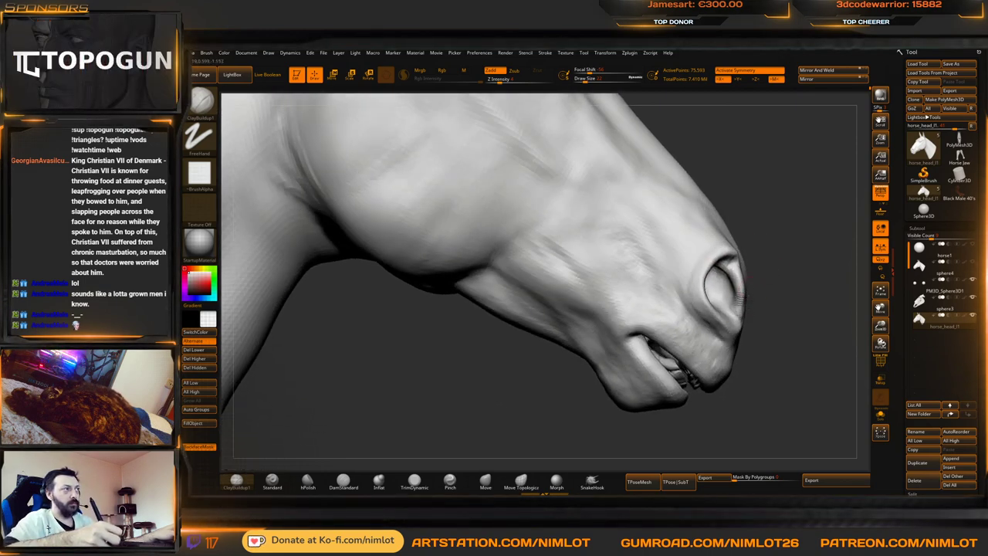
{"action": "mouse_move", "coordinate": [777, 258]}
{"action": "left_mouse_down"}
{"action": "mouse_move", "coordinate": [759, 274]}
{"action": "mouse_move", "coordinate": [790, 233]}
{"action": "mouse_move", "coordinate": [686, 305]}
{"action": "left_mouse_up"}
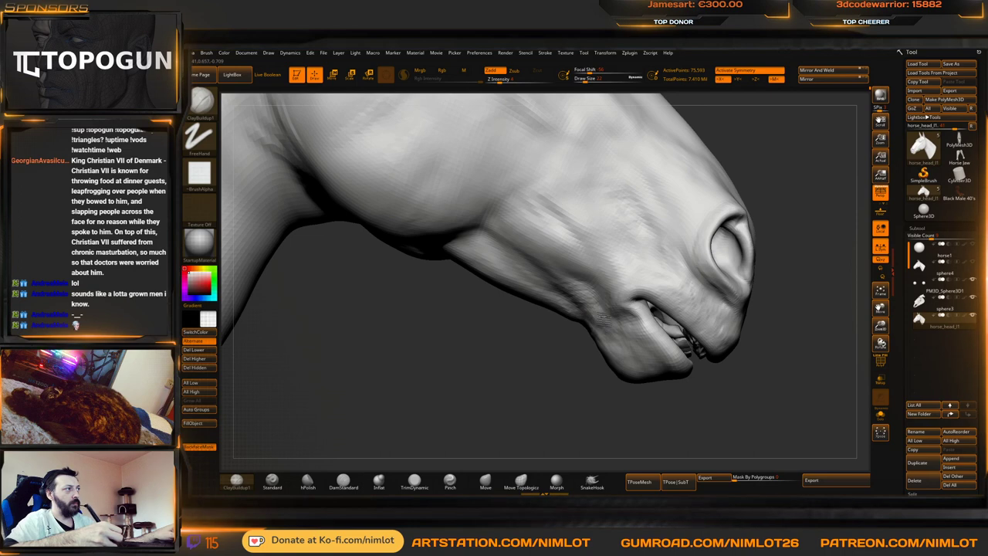
Sculpt the folds around the mouth corner and shape the lower lip and chin with ClayBuildup
{"action": "left_click_drag", "start_coordinate": [594, 381], "coordinate": [610, 402]}
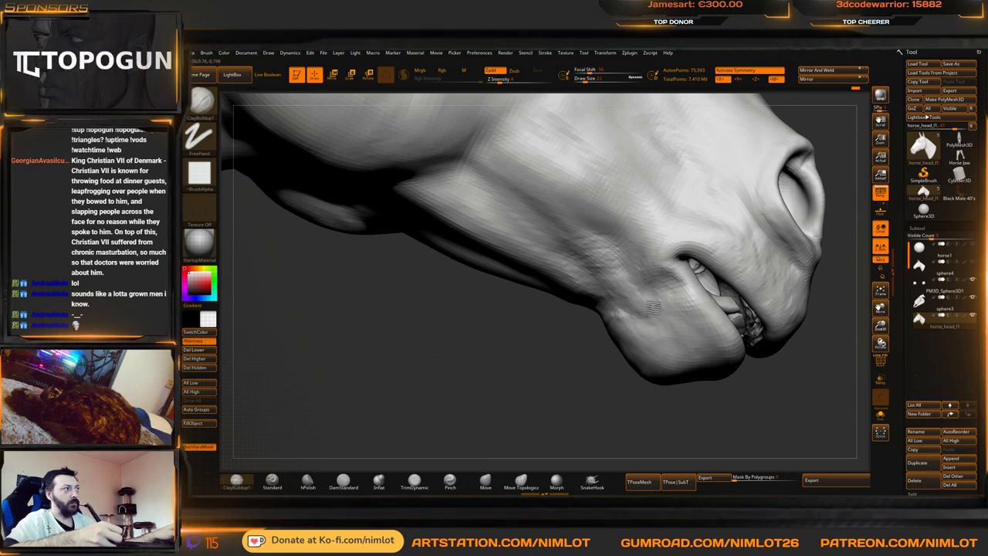
{"action": "mouse_move", "coordinate": [580, 360]}
{"action": "left_mouse_down"}
{"action": "mouse_move", "coordinate": [565, 360]}
{"action": "mouse_move", "coordinate": [568, 349]}
{"action": "left_mouse_up"}
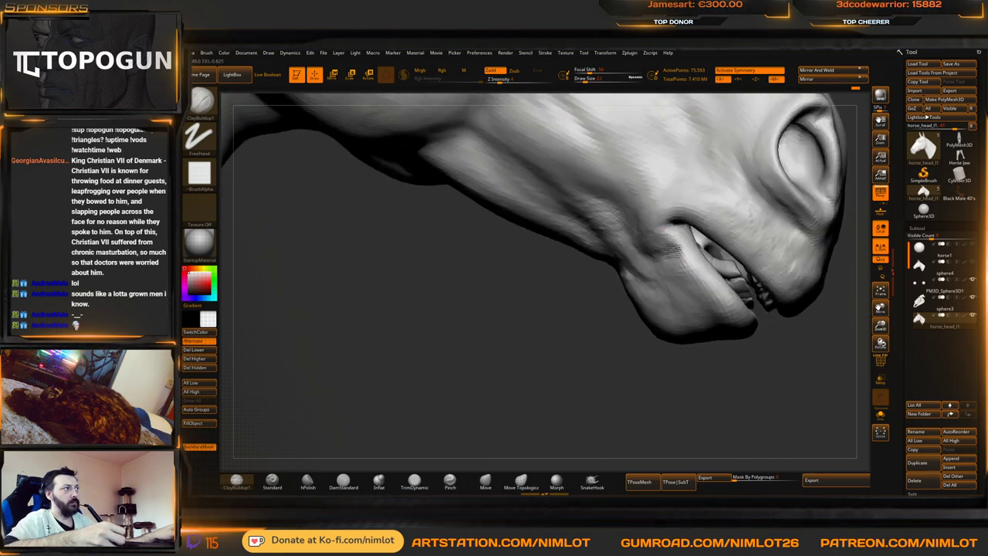
{"action": "left_click_drag", "start_coordinate": [699, 370], "coordinate": [696, 351]}
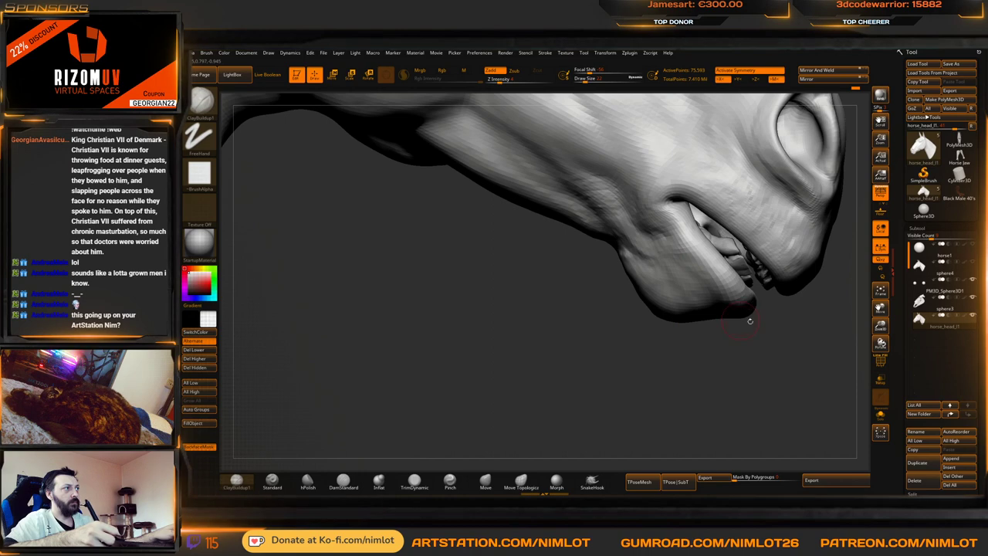
{"action": "mouse_move", "coordinate": [749, 321]}
{"action": "right_mouse_down"}
{"action": "mouse_move", "coordinate": [783, 352]}
{"action": "mouse_move", "coordinate": [777, 360]}
{"action": "mouse_move", "coordinate": [770, 308]}
{"action": "right_mouse_up"}
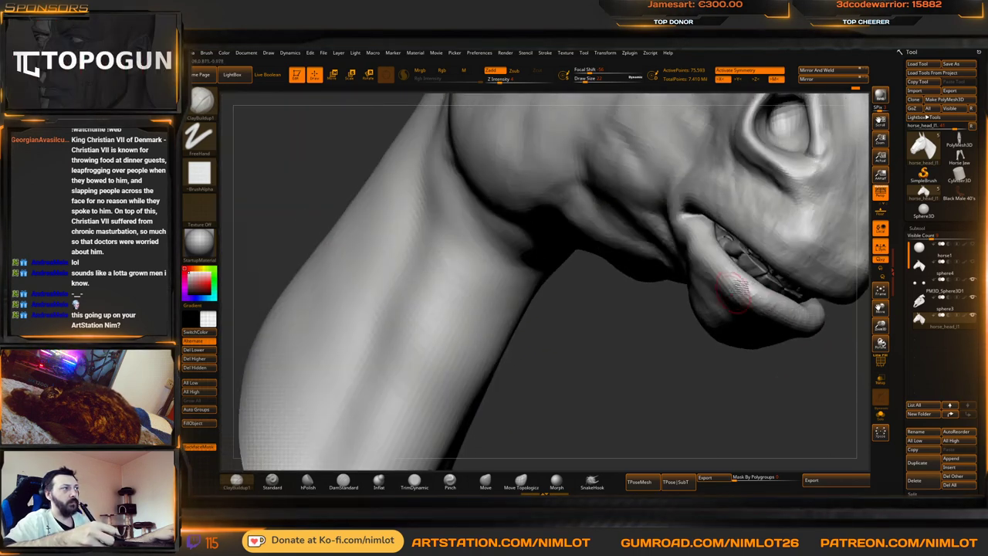
{"action": "mouse_move", "coordinate": [633, 362]}
{"action": "right_mouse_down"}
{"action": "mouse_move", "coordinate": [758, 364]}
{"action": "mouse_move", "coordinate": [764, 374]}
{"action": "mouse_move", "coordinate": [724, 386]}
{"action": "mouse_move", "coordinate": [715, 360]}
{"action": "mouse_move", "coordinate": [664, 382]}
{"action": "mouse_move", "coordinate": [806, 338]}
{"action": "right_mouse_up"}
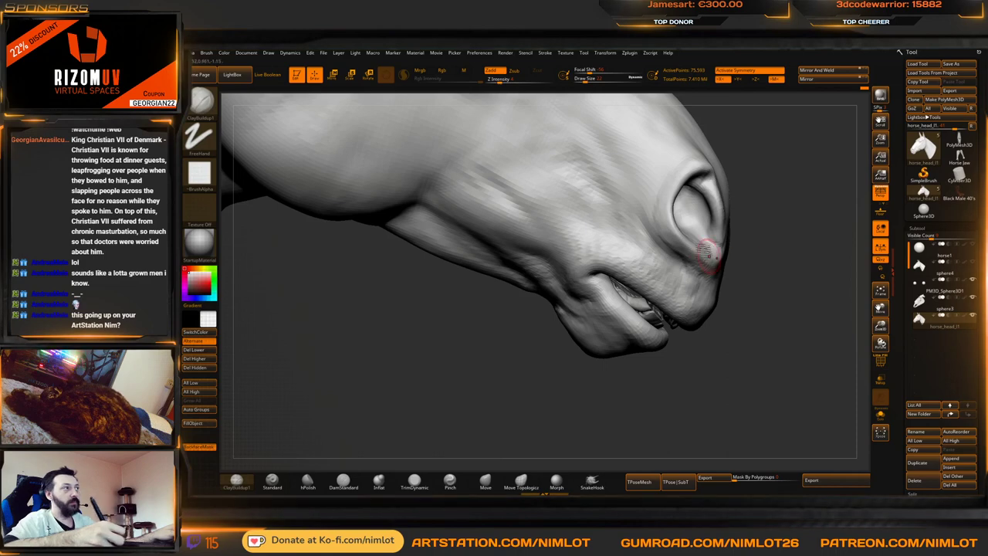
Refine the area around the nostril and the side of the nose above it with ClayBuildup
{"action": "right_click_drag", "start_coordinate": [704, 266], "coordinate": [689, 264]}
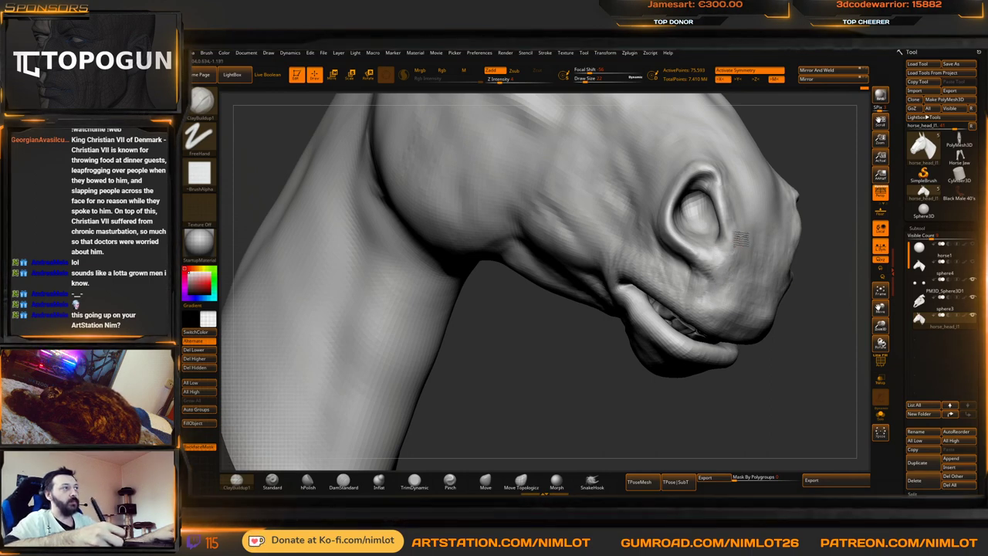
{"action": "mouse_move", "coordinate": [808, 267]}
{"action": "left_mouse_down"}
{"action": "mouse_move", "coordinate": [820, 283]}
{"action": "mouse_move", "coordinate": [776, 307]}
{"action": "mouse_move", "coordinate": [772, 325]}
{"action": "mouse_move", "coordinate": [789, 305]}
{"action": "mouse_move", "coordinate": [769, 339]}
{"action": "left_mouse_up"}
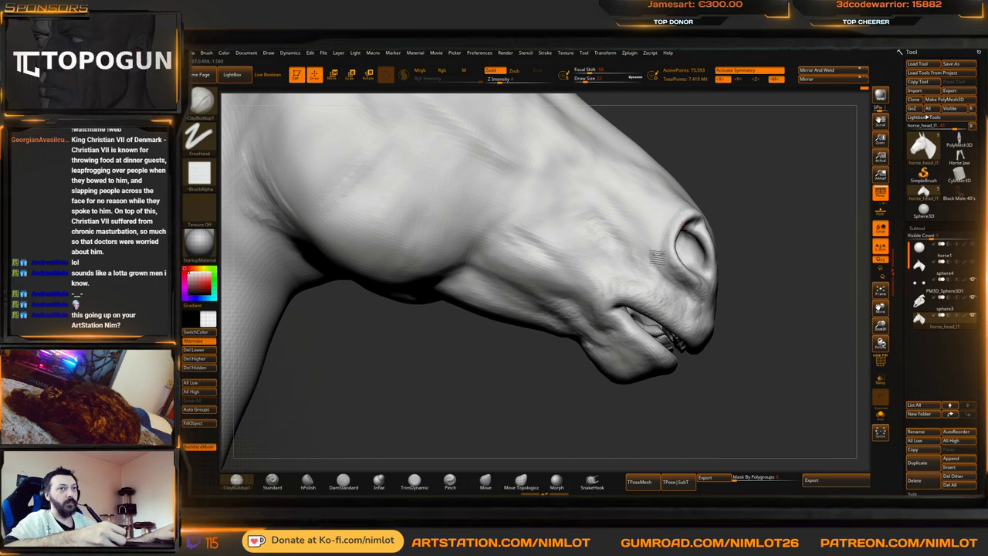
{"action": "mouse_move", "coordinate": [761, 203]}
{"action": "right_mouse_down"}
{"action": "mouse_move", "coordinate": [721, 267]}
{"action": "mouse_move", "coordinate": [681, 266]}
{"action": "right_mouse_up"}
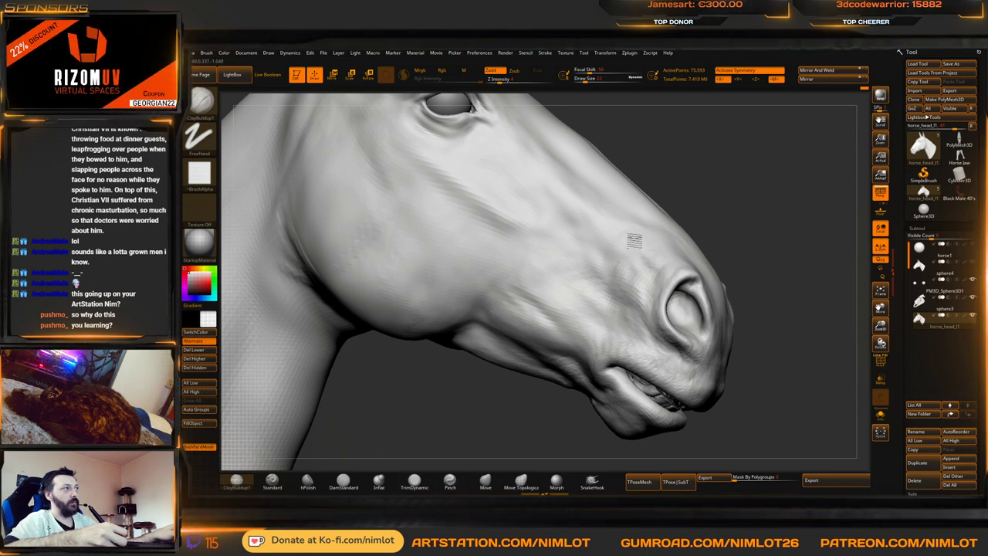
{"action": "left_click_drag", "start_coordinate": [745, 209], "coordinate": [660, 235]}
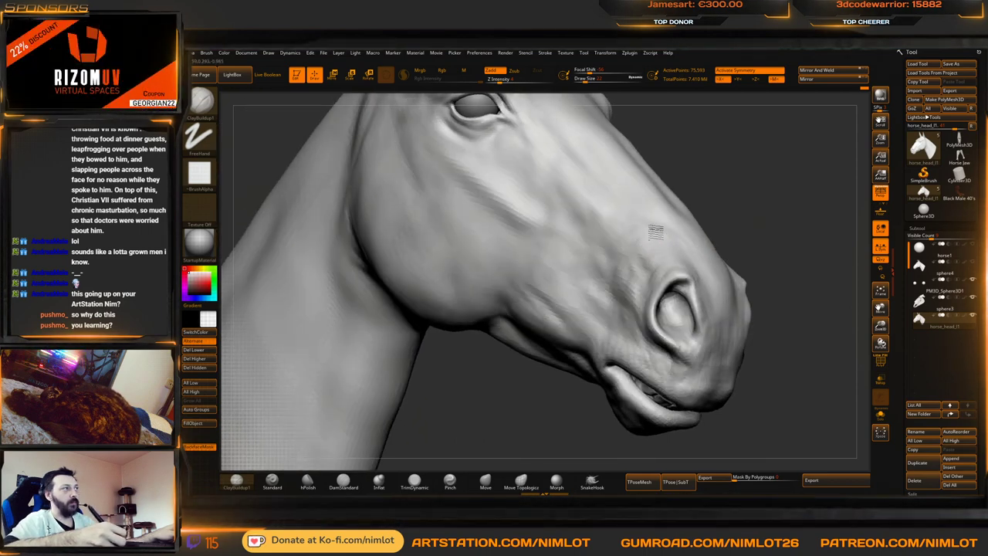
{"action": "left_click_drag", "start_coordinate": [802, 207], "coordinate": [732, 217]}
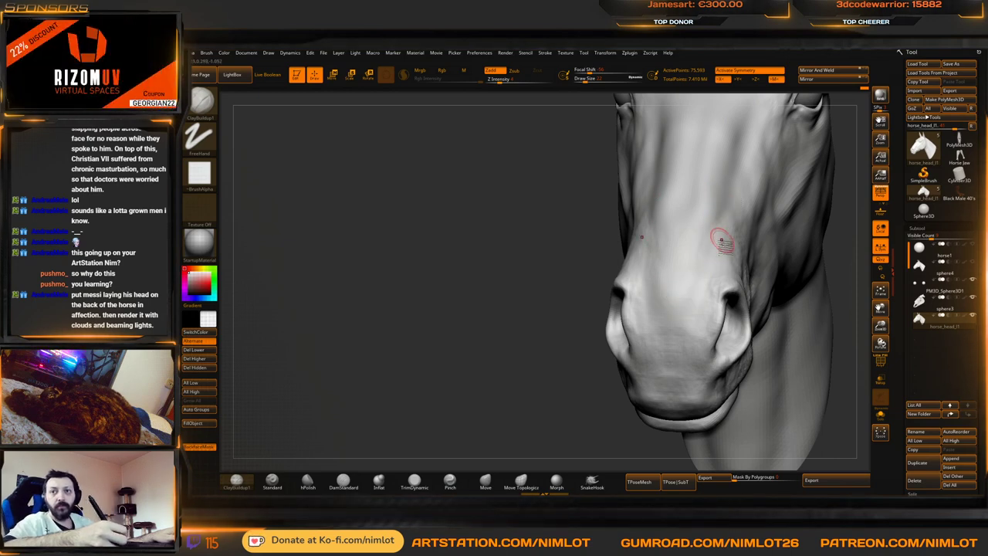
{"action": "key", "text": "f"}
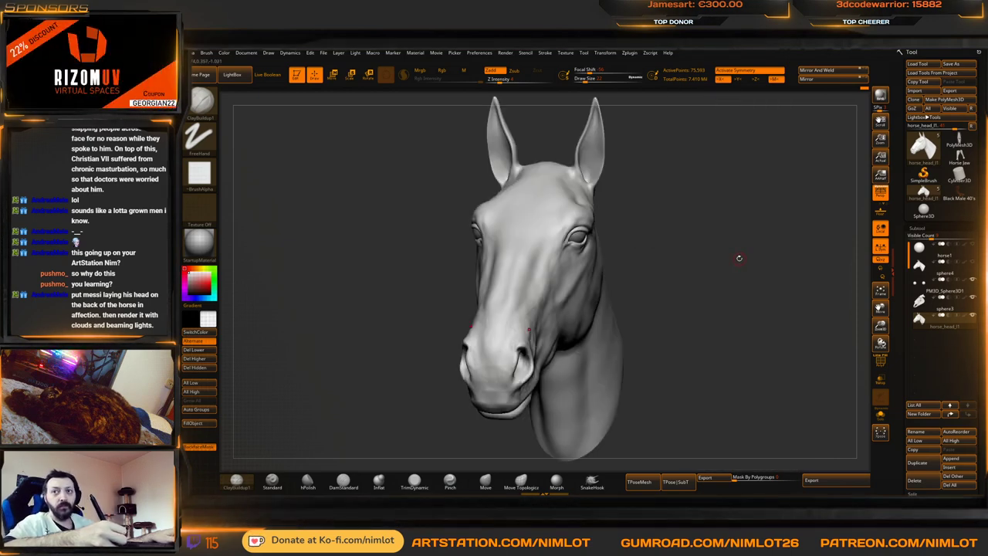
Build up the temple bump between the eye and the ear with ClayBuildup and smooth it
{"action": "left_click_drag", "start_coordinate": [719, 258], "coordinate": [816, 208]}
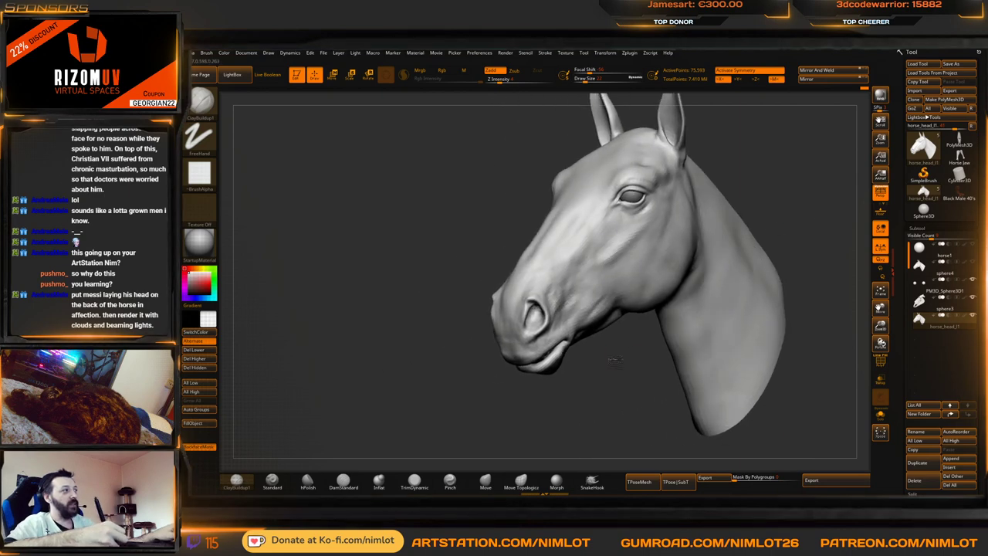
{"action": "mouse_move", "coordinate": [615, 359]}
{"action": "left_mouse_down", "text": "alt"}
{"action": "mouse_move", "coordinate": [555, 424]}
{"action": "mouse_move", "coordinate": [628, 353]}
{"action": "mouse_move", "coordinate": [741, 340]}
{"action": "mouse_move", "coordinate": [754, 329]}
{"action": "mouse_move", "coordinate": [643, 399]}
{"action": "mouse_move", "coordinate": [672, 345]}
{"action": "left_mouse_up", "text": "alt"}
{"action": "left_click_drag", "start_coordinate": [827, 148], "coordinate": [692, 200], "text": "alt"}
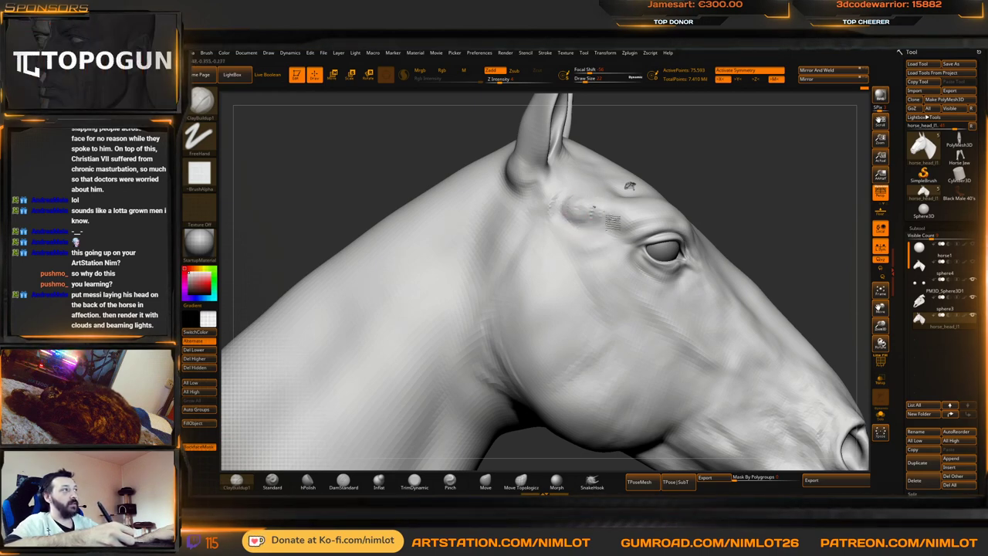
{"action": "left_click_drag", "start_coordinate": [710, 175], "coordinate": [687, 250]}
{"action": "right_click_drag", "start_coordinate": [686, 249], "coordinate": [557, 253]}
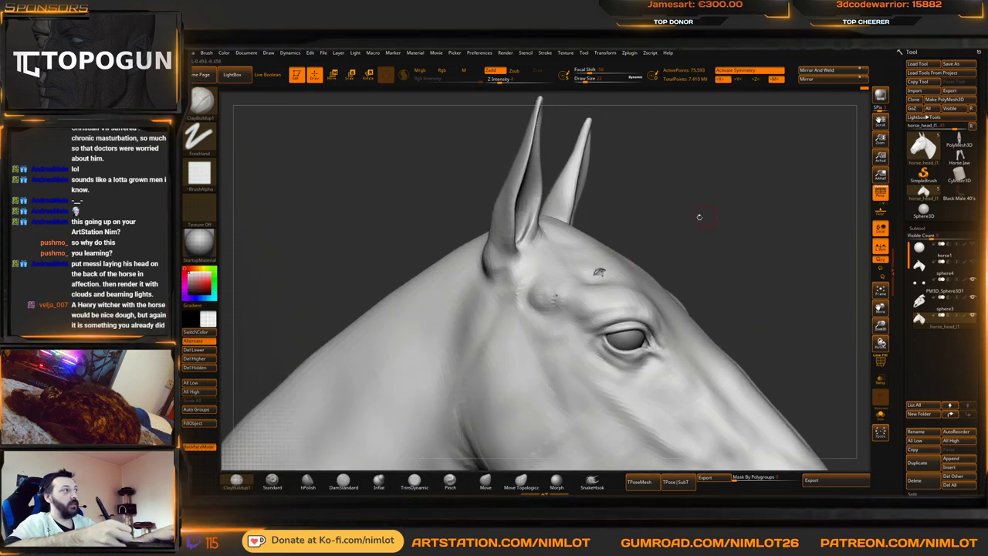
{"action": "right_click_drag", "start_coordinate": [699, 217], "coordinate": [536, 205]}
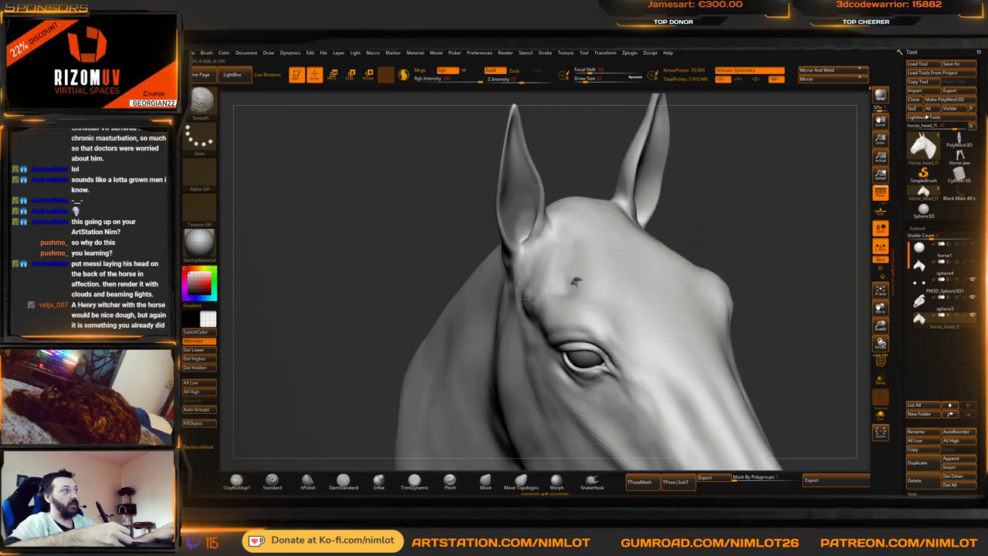
{"action": "right_click_drag", "start_coordinate": [575, 282], "coordinate": [583, 280]}
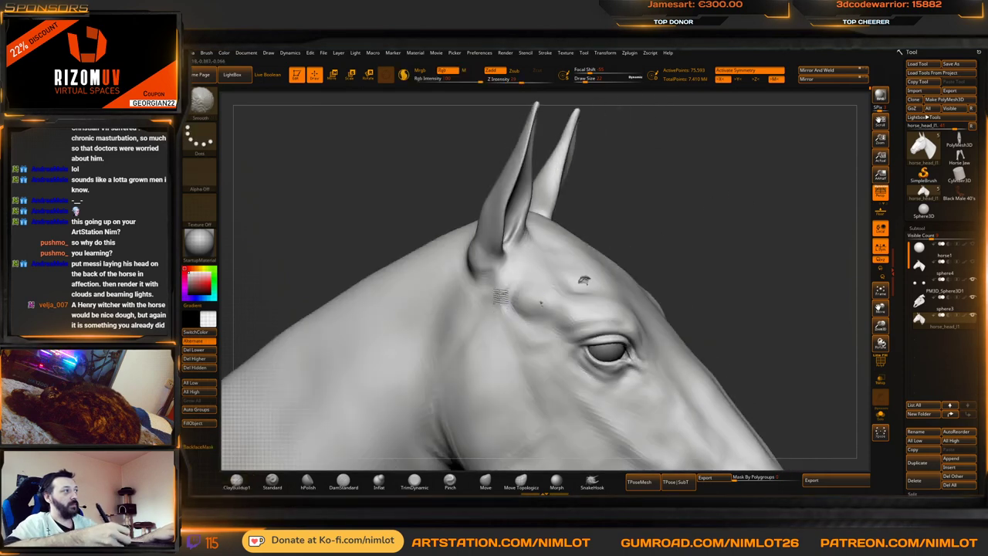
Sculpt the diagonal folds below the ear base behind the cheek with ClayBuildup and smooth them into the neck
{"action": "mouse_move", "coordinate": [638, 238]}
{"action": "left_mouse_down"}
{"action": "mouse_move", "coordinate": [697, 208]}
{"action": "mouse_move", "coordinate": [733, 212]}
{"action": "left_mouse_up"}
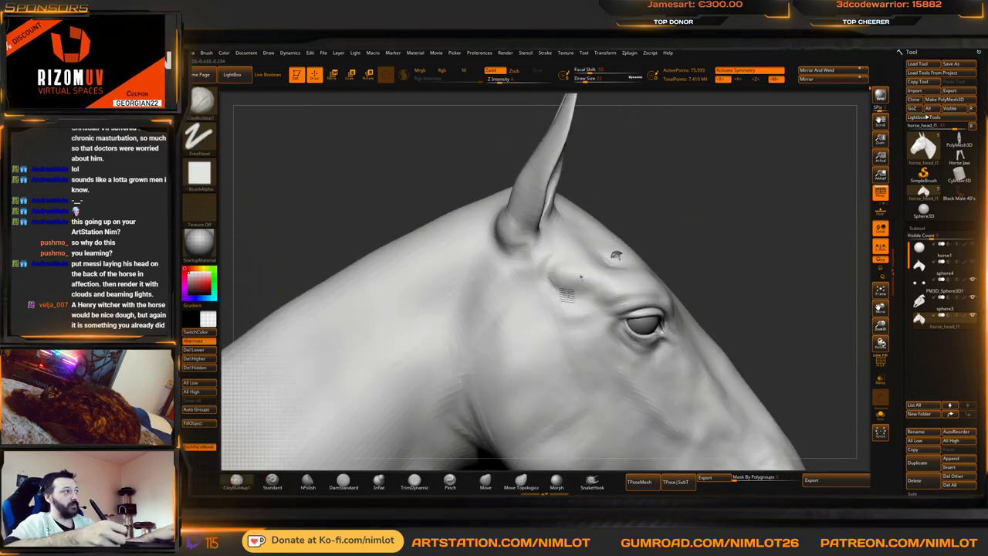
{"action": "left_click_drag", "start_coordinate": [687, 225], "coordinate": [587, 263]}
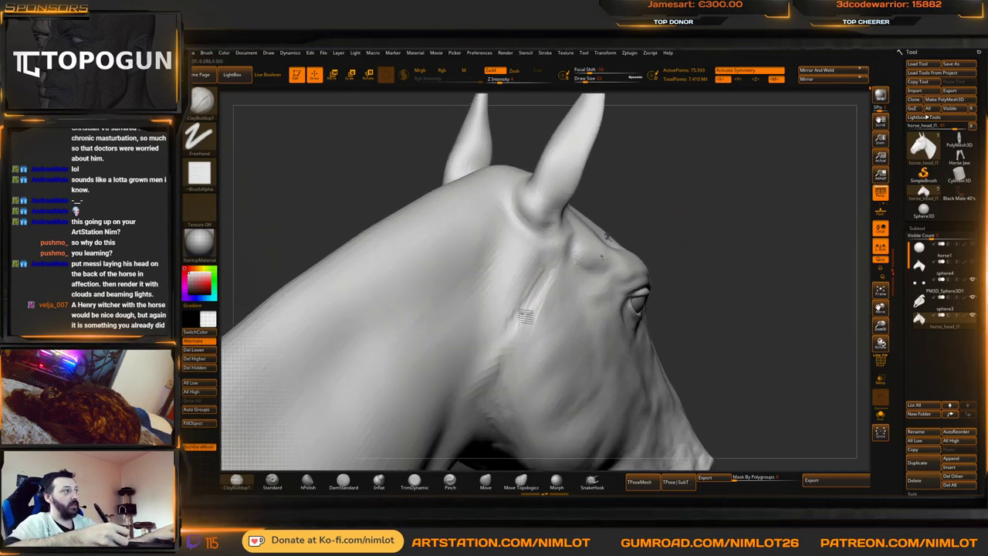
{"action": "left_click_drag", "start_coordinate": [526, 316], "coordinate": [498, 344]}
{"action": "mouse_move", "coordinate": [549, 261]}
{"action": "left_mouse_down"}
{"action": "mouse_move", "coordinate": [509, 331]}
{"action": "mouse_move", "coordinate": [542, 261]}
{"action": "left_mouse_up"}
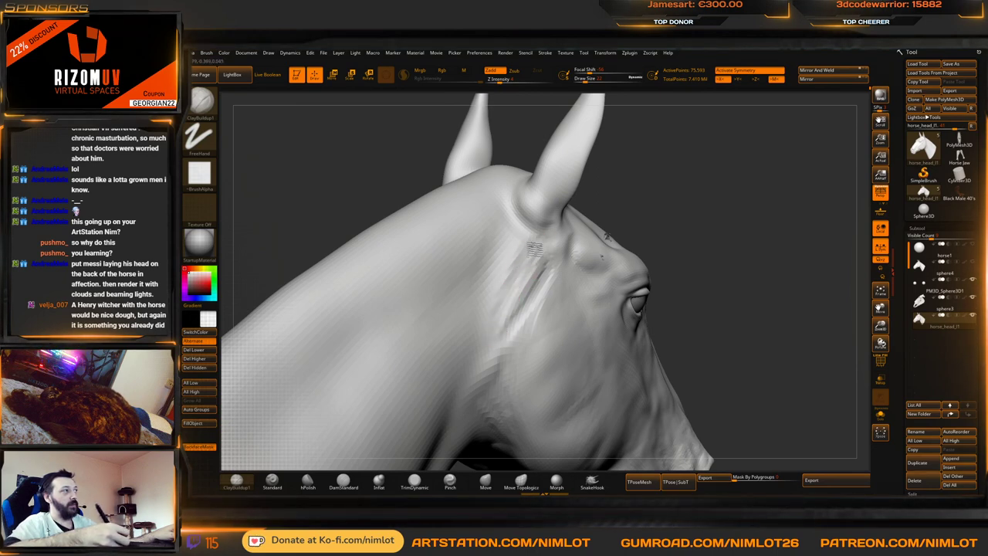
{"action": "key", "text": "shift"}
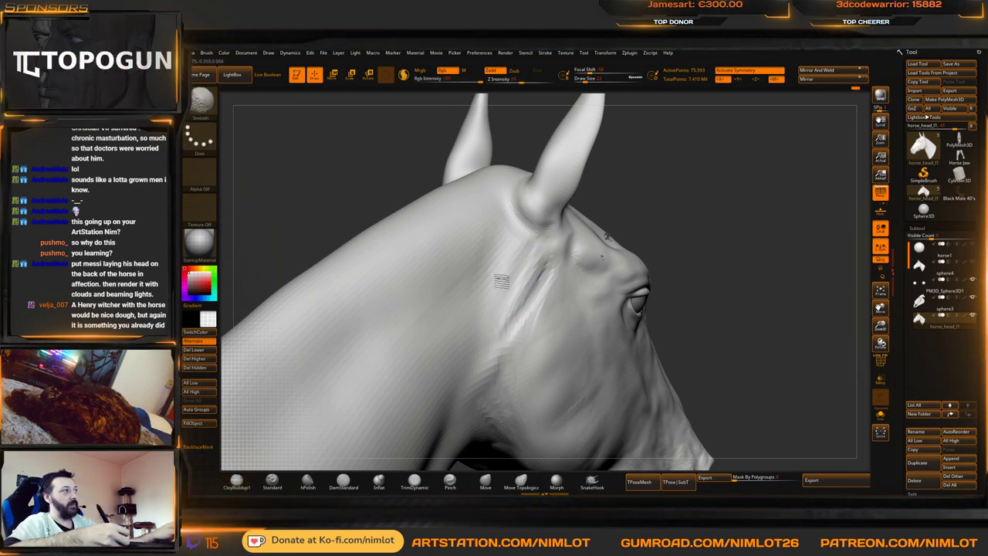
{"action": "left_click_drag", "start_coordinate": [741, 232], "coordinate": [677, 223]}
{"action": "key", "text": "f"}
{"action": "key", "text": "shift"}
{"action": "left_click_drag", "start_coordinate": [551, 234], "coordinate": [545, 288], "text": "shift"}
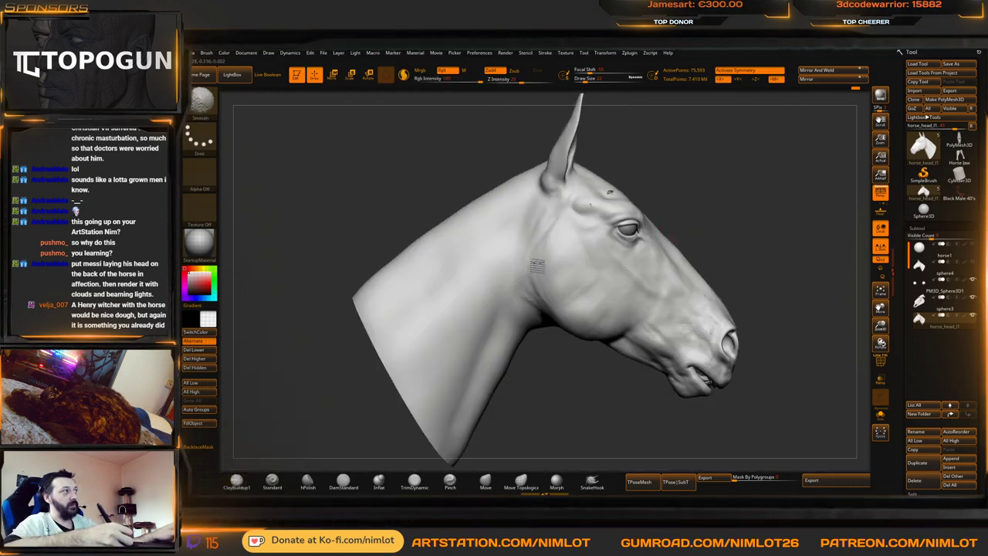
Build up the brow bulge above the eye and refine the hollow beside the temple with ClayBuildup
{"action": "mouse_move", "coordinate": [726, 185]}
{"action": "left_mouse_down", "text": "alt"}
{"action": "mouse_move", "coordinate": [688, 218]}
{"action": "mouse_move", "coordinate": [719, 211]}
{"action": "left_mouse_up", "text": "alt"}
{"action": "right_click_drag", "start_coordinate": [718, 208], "coordinate": [697, 219], "text": "ctrl"}
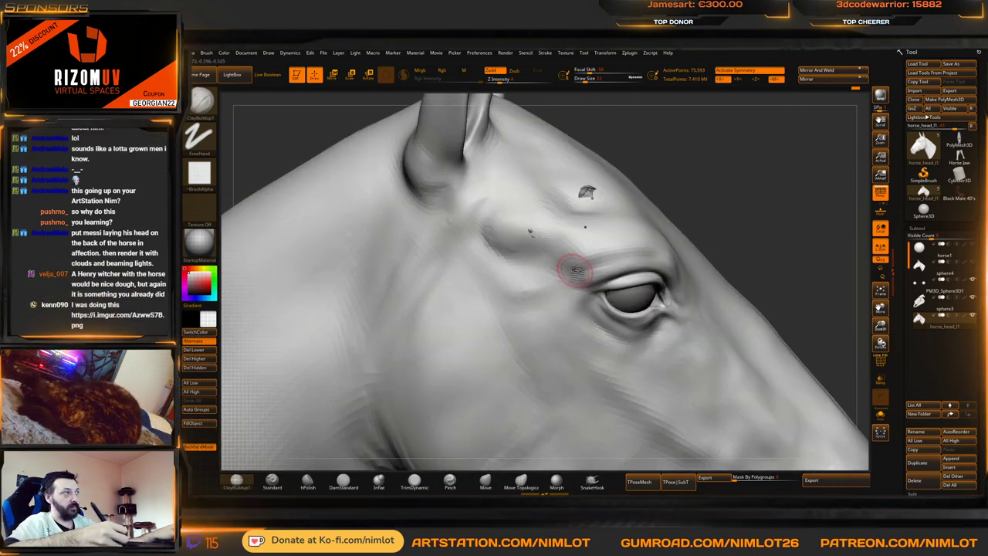
{"action": "left_click_drag", "start_coordinate": [568, 268], "coordinate": [559, 264]}
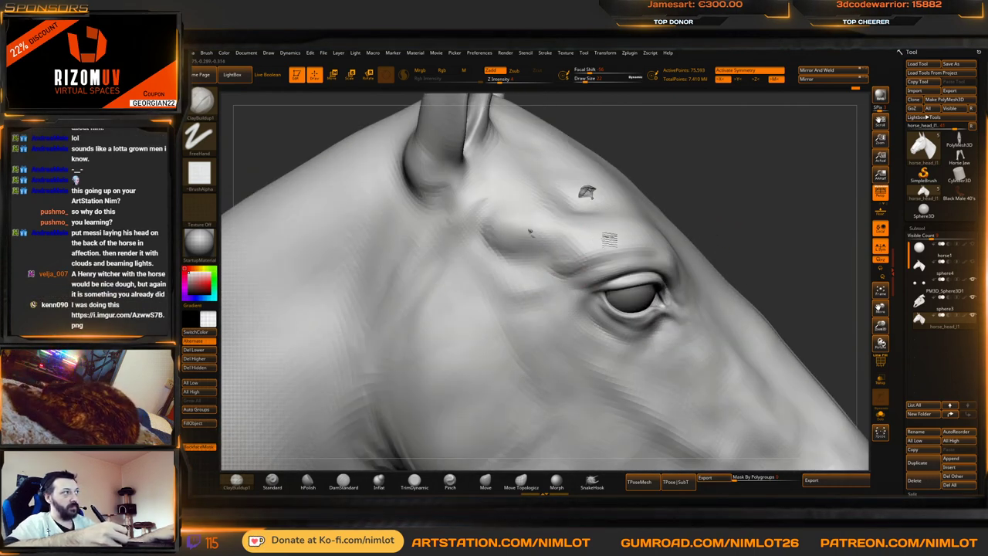
{"action": "right_click_drag", "start_coordinate": [648, 227], "coordinate": [625, 221]}
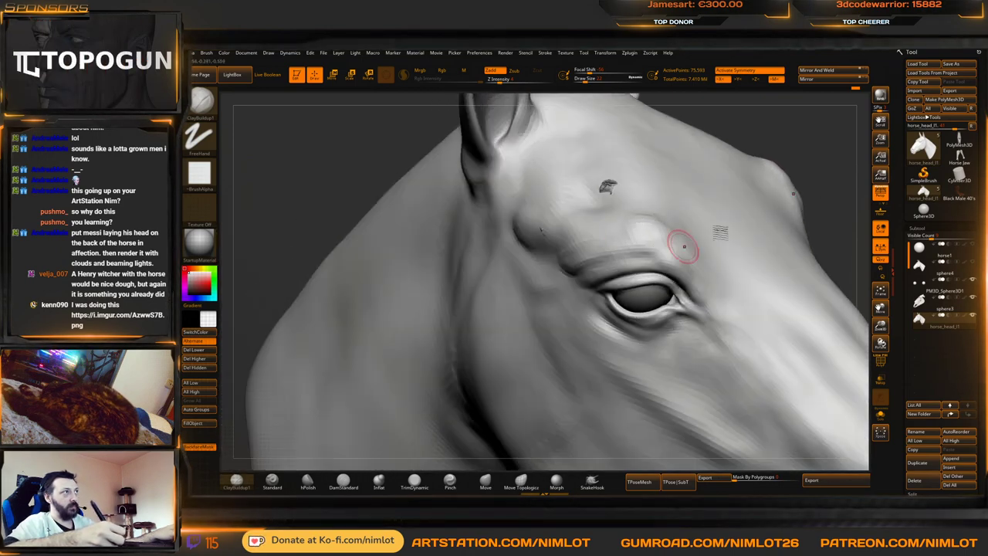
{"action": "right_click_drag", "start_coordinate": [684, 246], "coordinate": [644, 239]}
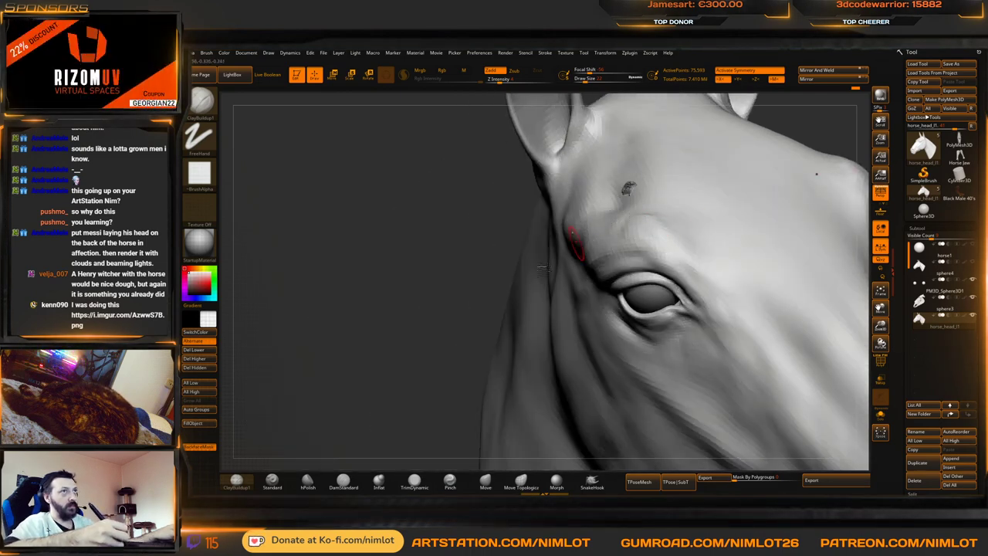
{"action": "right_click_drag", "start_coordinate": [576, 243], "coordinate": [545, 272]}
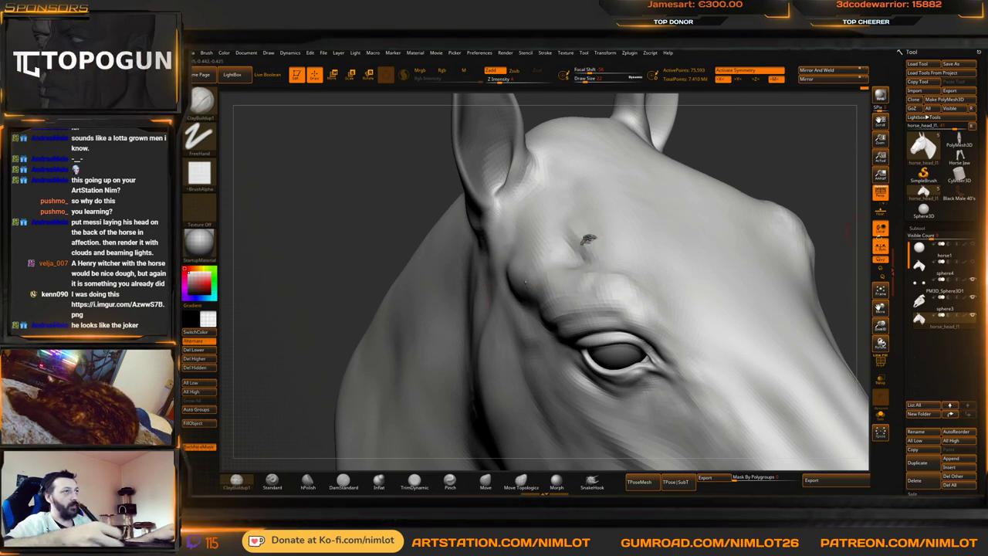
Show only the skull subtool and mask everything except the lower jaw
{"action": "left_click", "coordinate": [971, 305]}
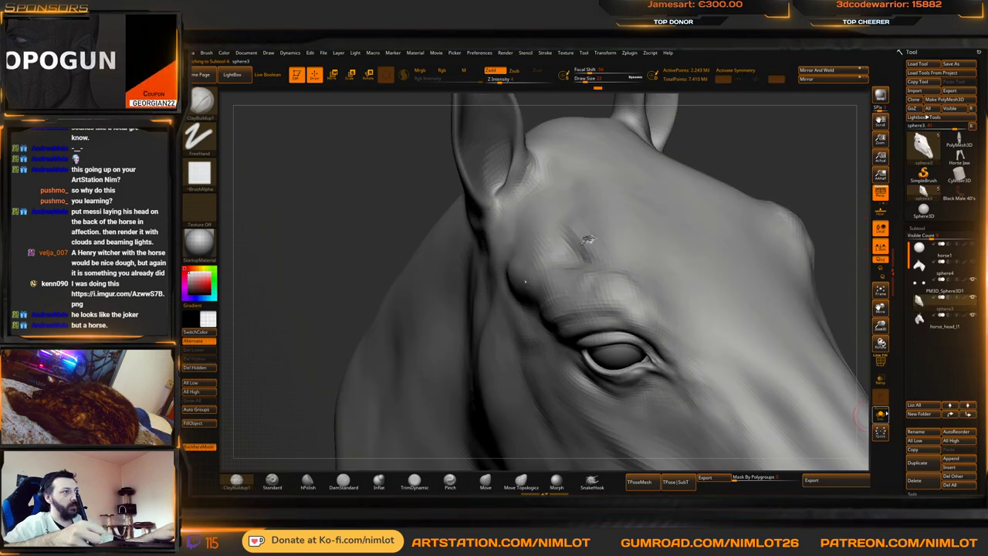
{"action": "left_click", "coordinate": [880, 415]}
{"action": "left_click_drag", "start_coordinate": [772, 178], "coordinate": [770, 205]}
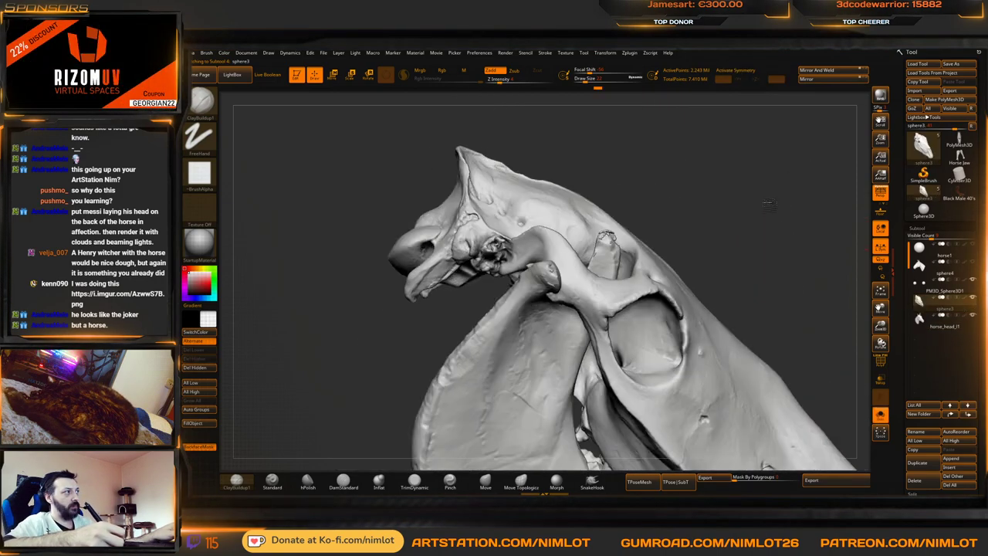
{"action": "mouse_move", "coordinate": [795, 258]}
{"action": "left_mouse_down", "text": "alt"}
{"action": "mouse_move", "coordinate": [761, 216]}
{"action": "mouse_move", "coordinate": [761, 170]}
{"action": "mouse_move", "coordinate": [757, 290]}
{"action": "left_mouse_up", "text": "alt"}
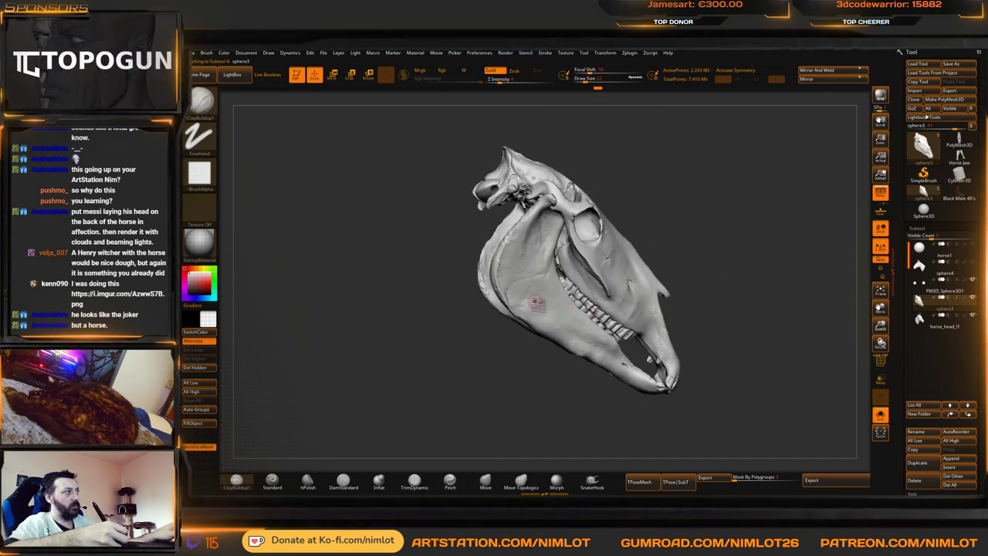
{"action": "left_click", "coordinate": [569, 328], "text": "ctrl+shift"}
{"action": "left_click_drag", "start_coordinate": [656, 280], "coordinate": [653, 324]}
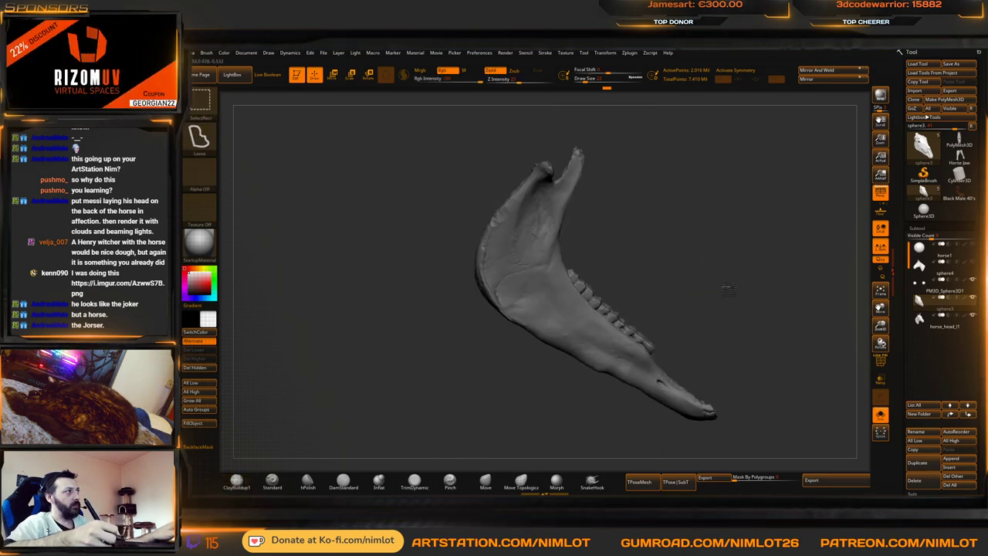
{"action": "left_click", "coordinate": [723, 292], "text": "ctrl+shift"}
{"action": "left_click", "coordinate": [657, 291], "text": "ctrl"}
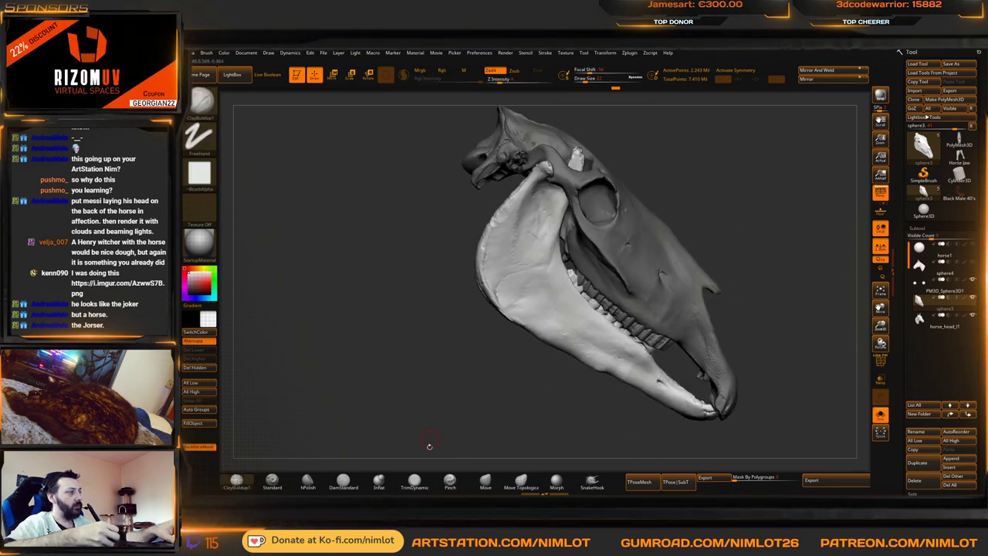
Reposition the rear upper ends of the lower jaw at the skull joint with the Move brush and clear the mask
{"action": "left_click", "coordinate": [485, 481]}
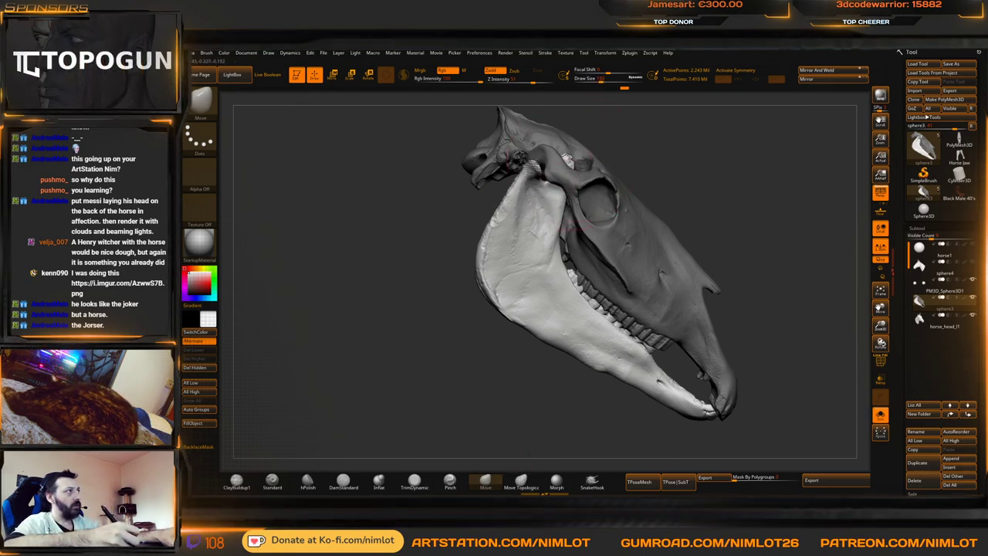
{"action": "mouse_move", "coordinate": [833, 182]}
{"action": "left_mouse_down"}
{"action": "mouse_move", "coordinate": [730, 176]}
{"action": "mouse_move", "coordinate": [672, 201]}
{"action": "mouse_move", "coordinate": [658, 211]}
{"action": "mouse_move", "coordinate": [668, 219]}
{"action": "left_mouse_up"}
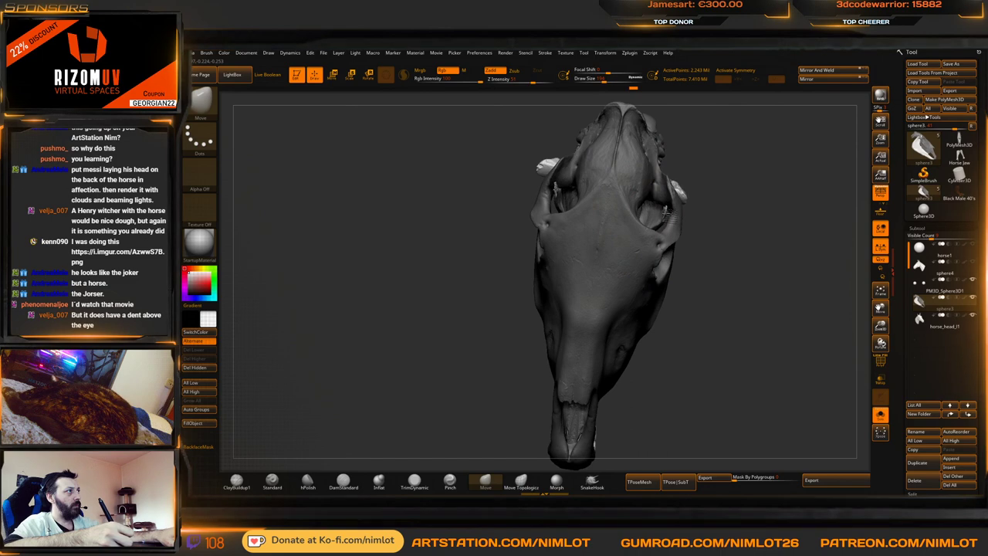
{"action": "mouse_move", "coordinate": [687, 189]}
{"action": "left_mouse_down"}
{"action": "mouse_move", "coordinate": [767, 250]}
{"action": "mouse_move", "coordinate": [738, 241]}
{"action": "mouse_move", "coordinate": [717, 219]}
{"action": "mouse_move", "coordinate": [846, 210]}
{"action": "left_mouse_up"}
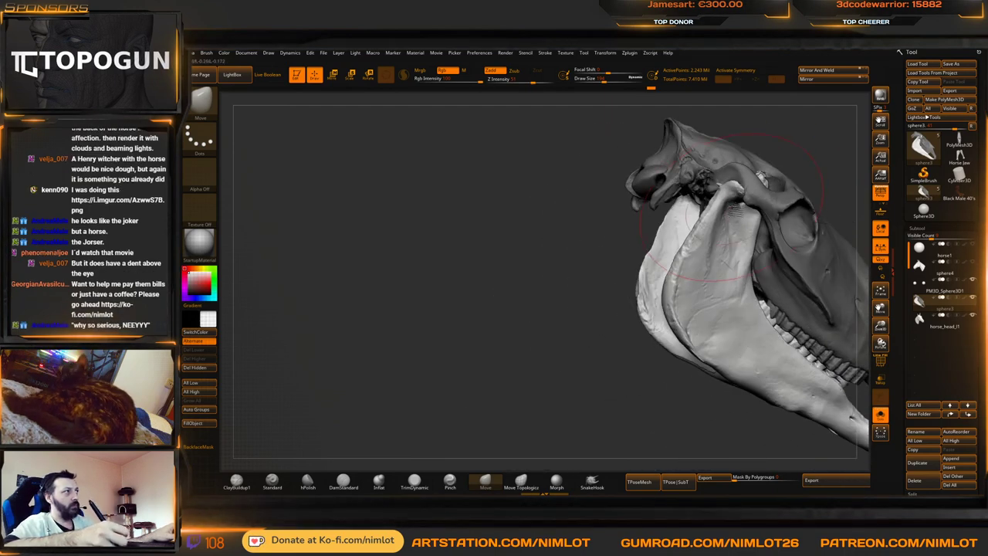
{"action": "left_click_drag", "start_coordinate": [809, 167], "coordinate": [819, 271]}
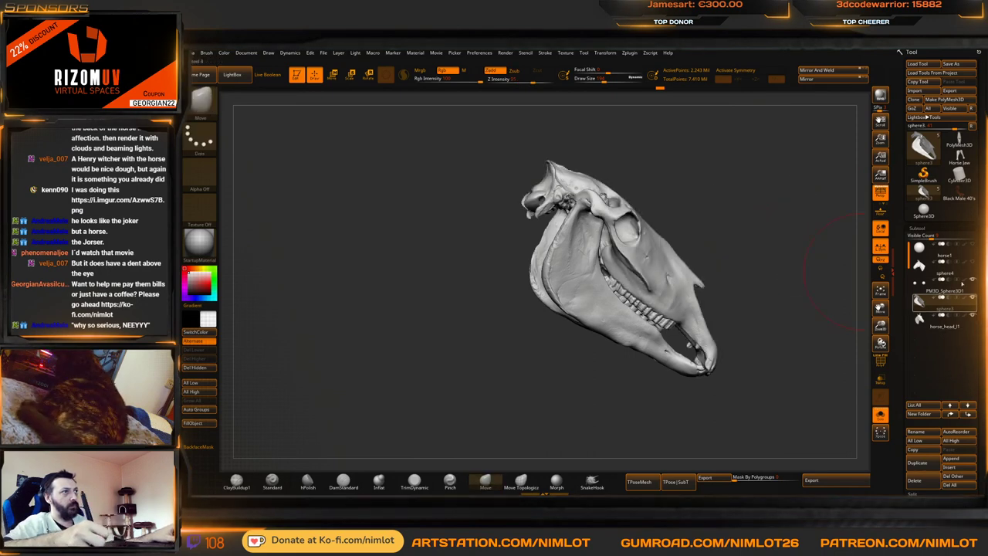
Show the whole head again and work on the skull poking through the temple with a draw size of 54
{"action": "left_click", "coordinate": [880, 415]}
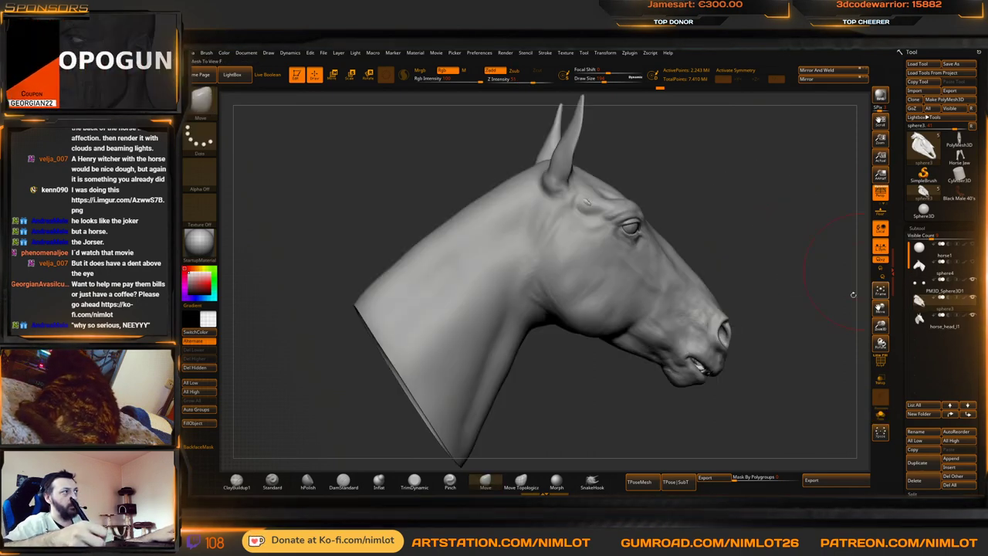
{"action": "left_click_drag", "start_coordinate": [853, 293], "coordinate": [795, 291]}
{"action": "left_click", "coordinate": [671, 292], "text": "alt"}
{"action": "left_click_drag", "start_coordinate": [732, 236], "coordinate": [735, 306], "text": "alt"}
{"action": "key", "text": "bracketleft"}
{"action": "key", "text": "bracketleft"}
{"action": "key", "text": "bracketleft"}
{"action": "key", "text": "bracketleft"}
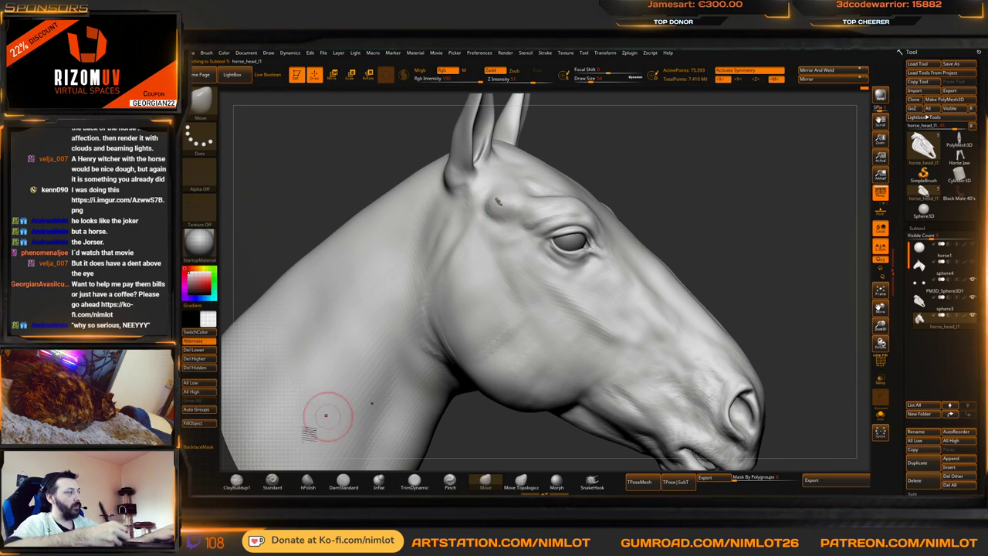
{"action": "left_click", "coordinate": [237, 480]}
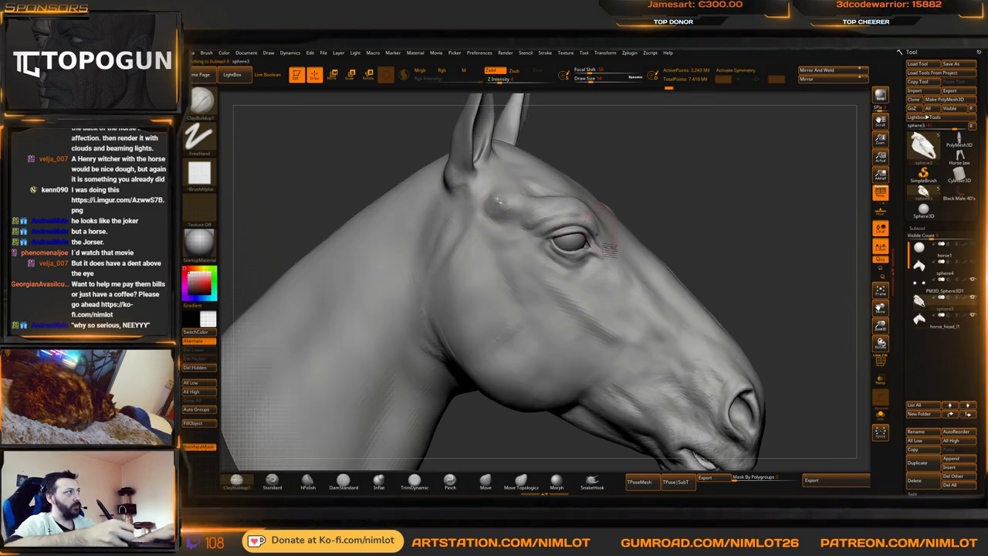
{"action": "left_click", "coordinate": [485, 480]}
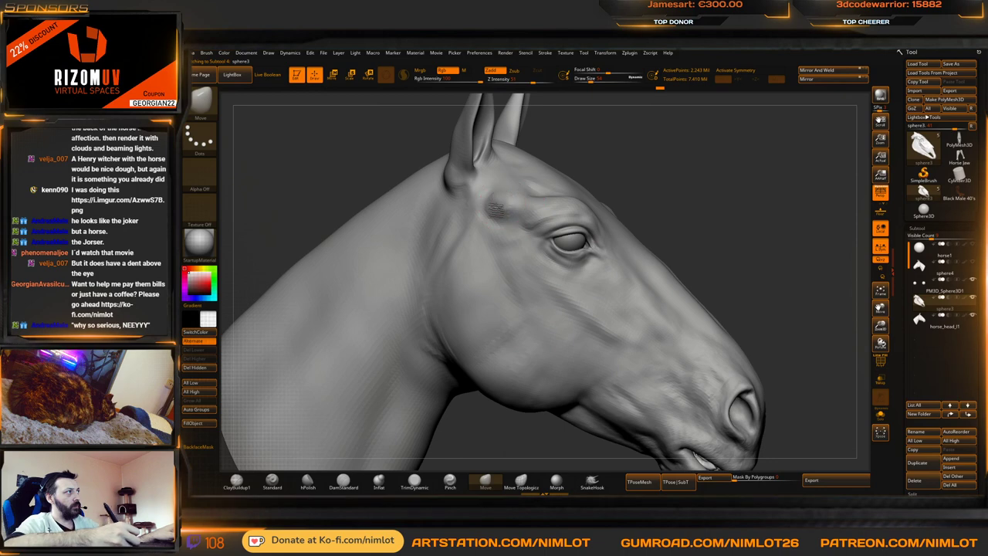
Turn off symmetry on the horse head and cover the skull spot poking through the temple on the opposite side
{"action": "mouse_move", "coordinate": [661, 180]}
{"action": "left_mouse_down"}
{"action": "mouse_move", "coordinate": [790, 199]}
{"action": "mouse_move", "coordinate": [738, 237]}
{"action": "left_mouse_up"}
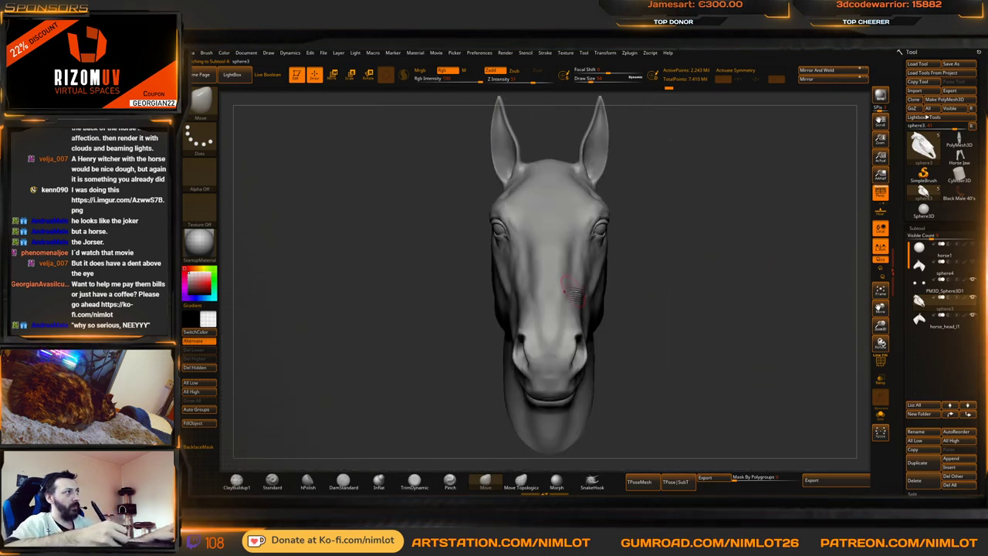
{"action": "left_click", "coordinate": [577, 295], "text": "alt"}
{"action": "left_click_drag", "start_coordinate": [710, 267], "coordinate": [665, 272]}
{"action": "key", "text": "x"}
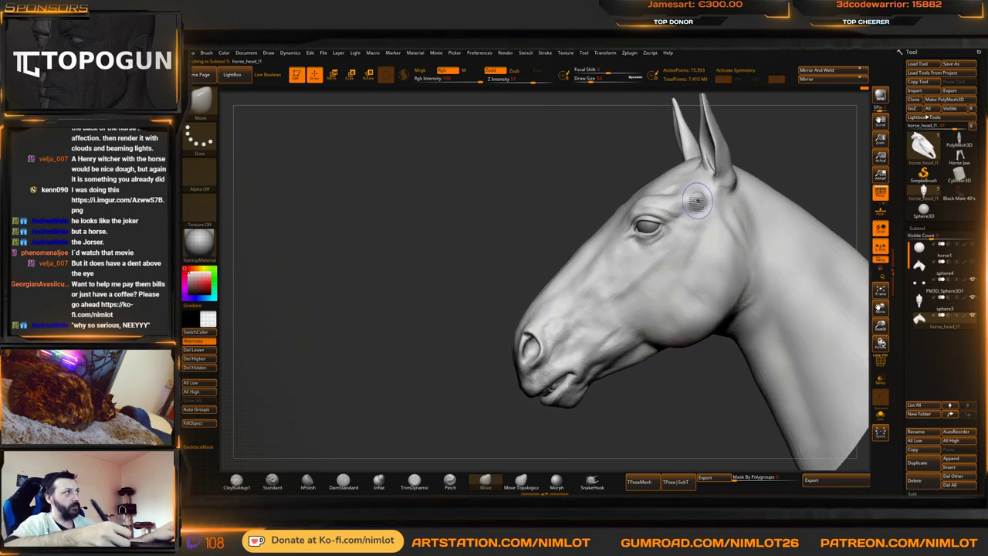
{"action": "left_click_drag", "start_coordinate": [819, 180], "coordinate": [776, 168], "text": "alt"}
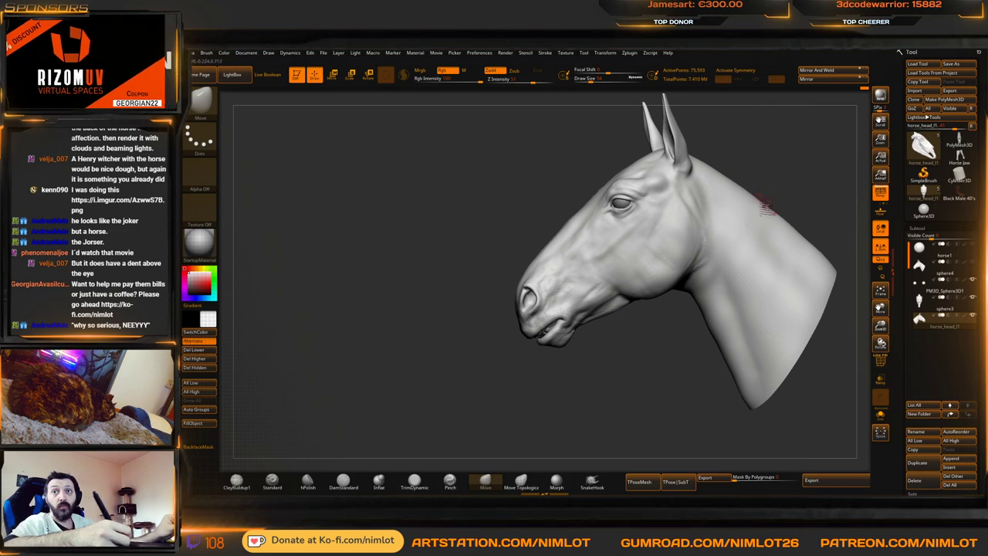
{"action": "left_click_drag", "start_coordinate": [814, 180], "coordinate": [838, 173]}
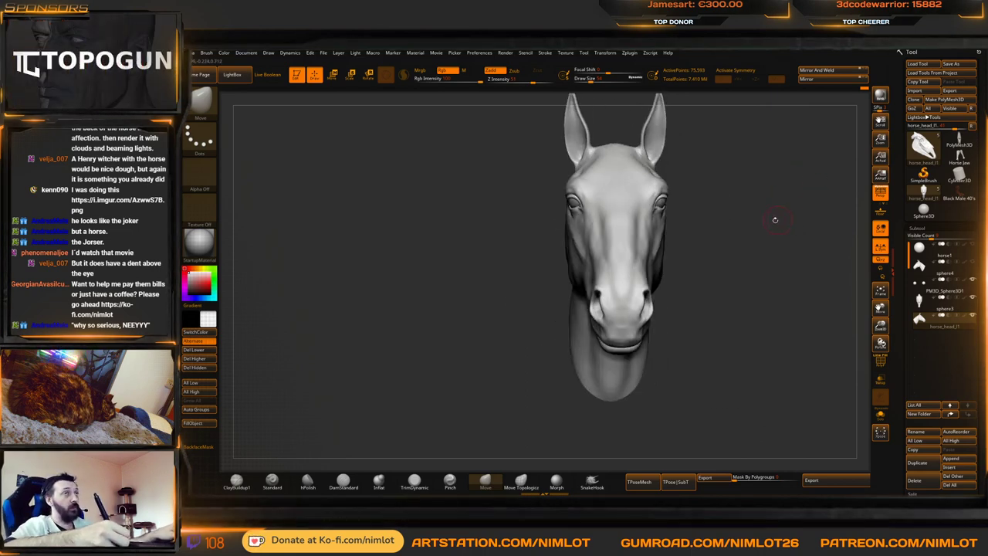
{"action": "mouse_move", "coordinate": [771, 216]}
{"action": "left_mouse_down"}
{"action": "mouse_move", "coordinate": [749, 241]}
{"action": "mouse_move", "coordinate": [797, 227]}
{"action": "mouse_move", "coordinate": [741, 221]}
{"action": "mouse_move", "coordinate": [684, 273]}
{"action": "left_mouse_up"}
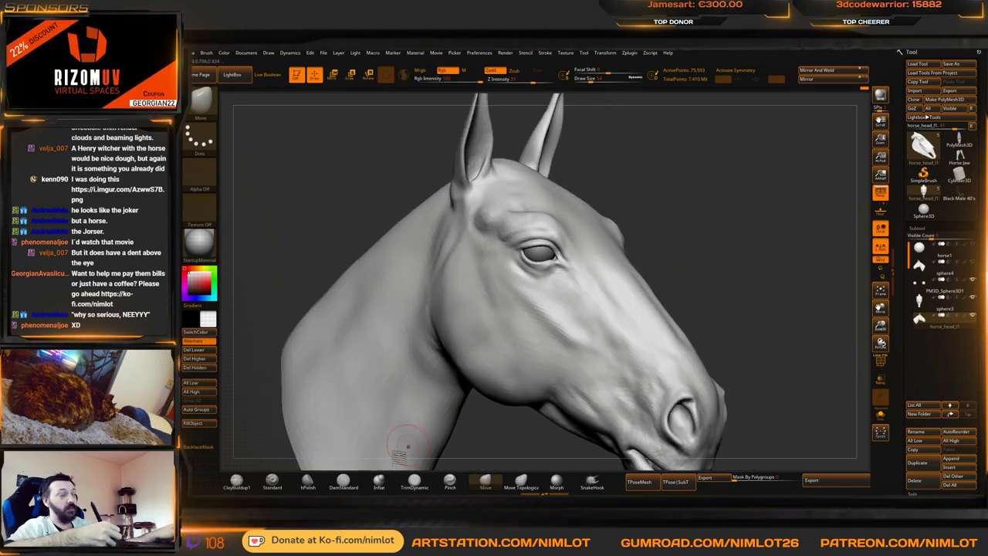
Refine the side of the face between the eye and the nostril with ClayBuildup, using symmetry
{"action": "left_click", "coordinate": [240, 480]}
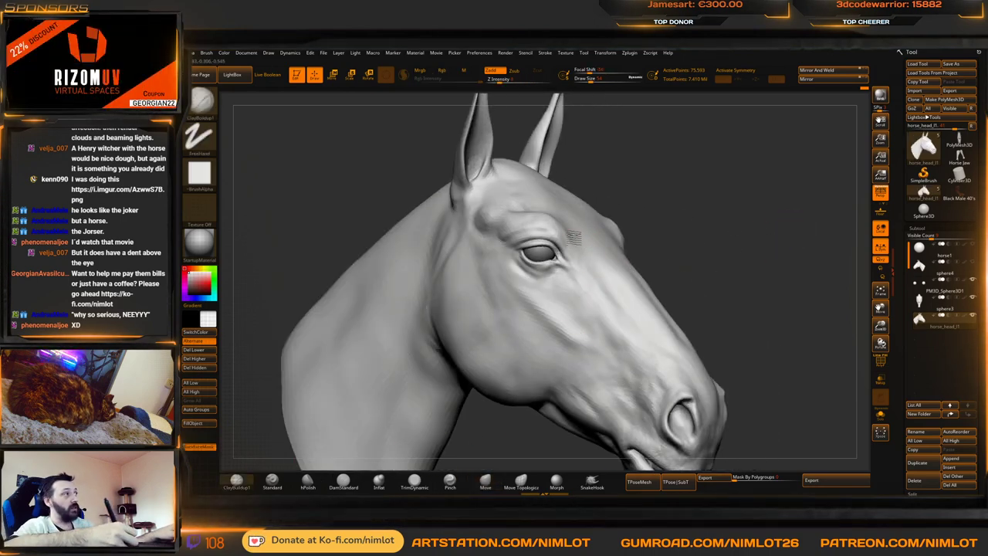
{"action": "mouse_move", "coordinate": [672, 232]}
{"action": "left_mouse_down"}
{"action": "mouse_move", "coordinate": [652, 240]}
{"action": "mouse_move", "coordinate": [781, 229]}
{"action": "mouse_move", "coordinate": [770, 227]}
{"action": "mouse_move", "coordinate": [782, 239]}
{"action": "mouse_move", "coordinate": [741, 247]}
{"action": "left_mouse_up"}
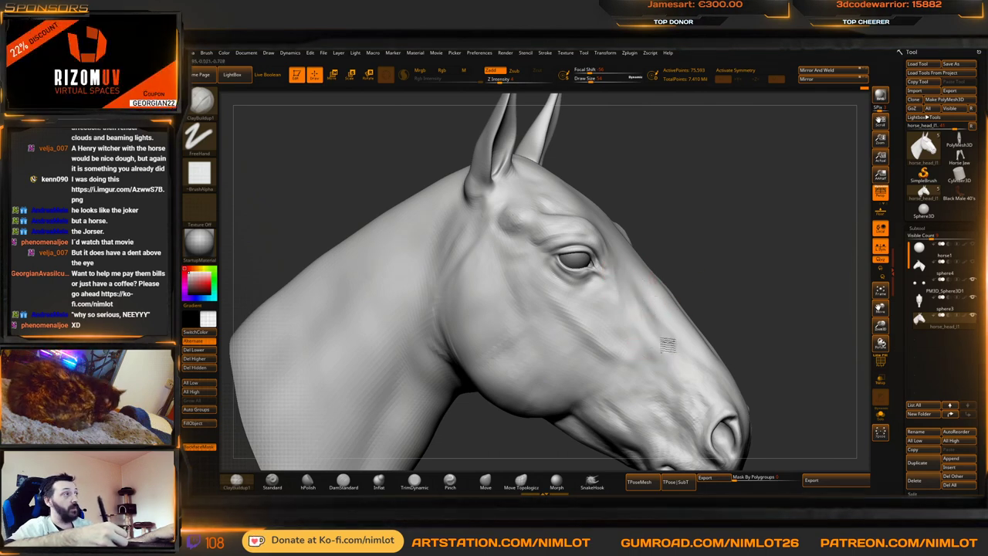
{"action": "right_click_drag", "start_coordinate": [668, 345], "coordinate": [713, 265]}
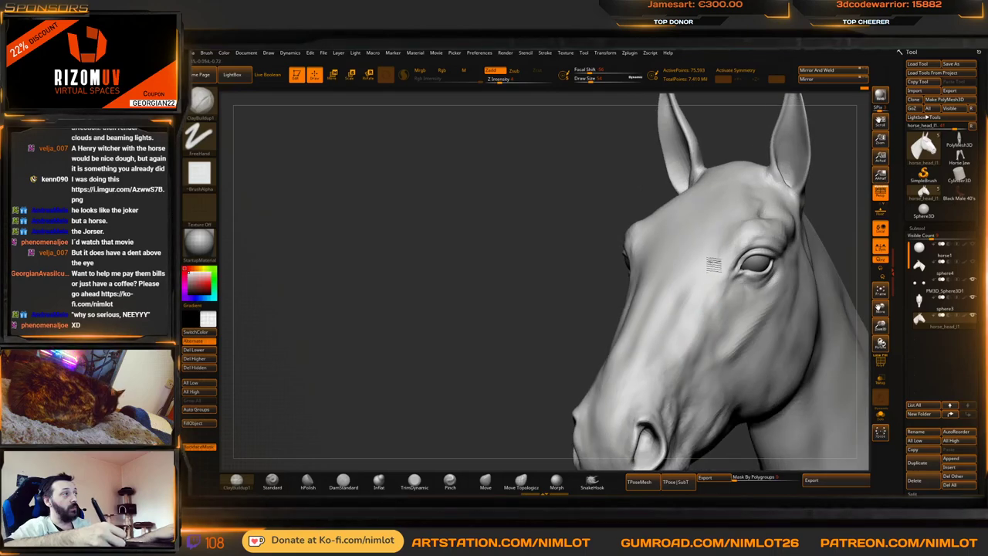
{"action": "mouse_move", "coordinate": [579, 304]}
{"action": "right_mouse_down"}
{"action": "mouse_move", "coordinate": [530, 288]}
{"action": "mouse_move", "coordinate": [746, 240]}
{"action": "mouse_move", "coordinate": [664, 243]}
{"action": "right_mouse_up"}
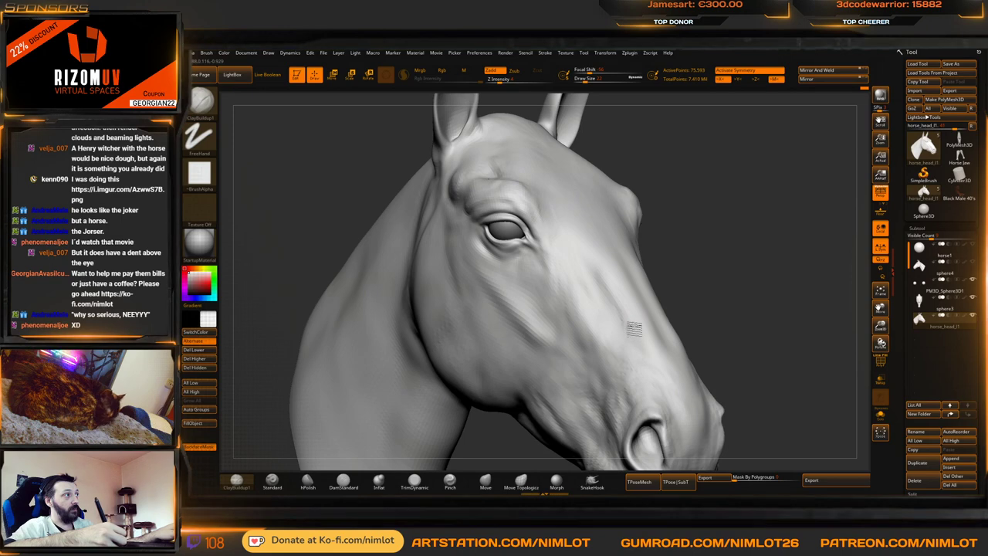
{"action": "right_click_drag", "start_coordinate": [628, 324], "coordinate": [455, 313]}
{"action": "right_click_drag", "start_coordinate": [716, 422], "coordinate": [593, 449], "text": "alt"}
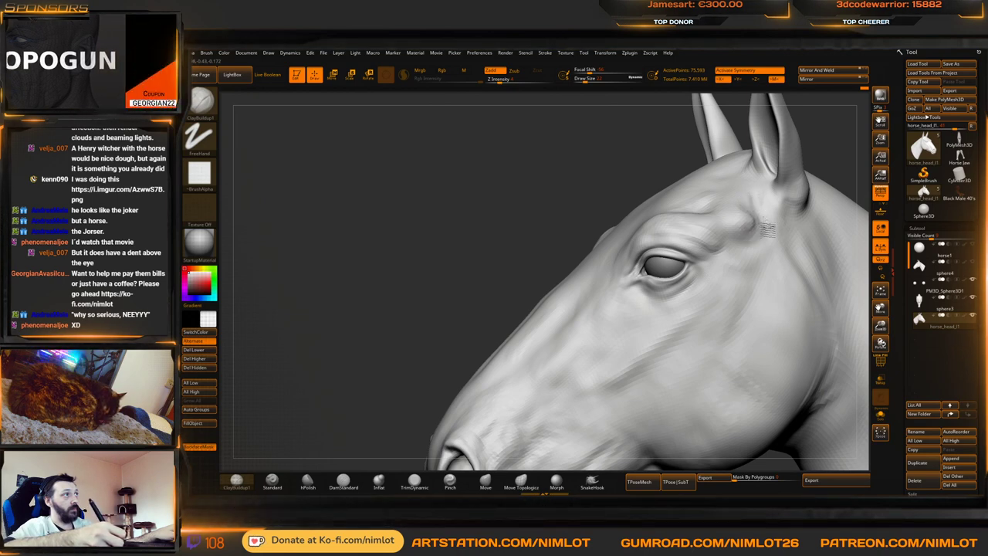
Sculpt the folds of the temple between the eye and the ear with ClayBuildup
{"action": "key", "text": "shift"}
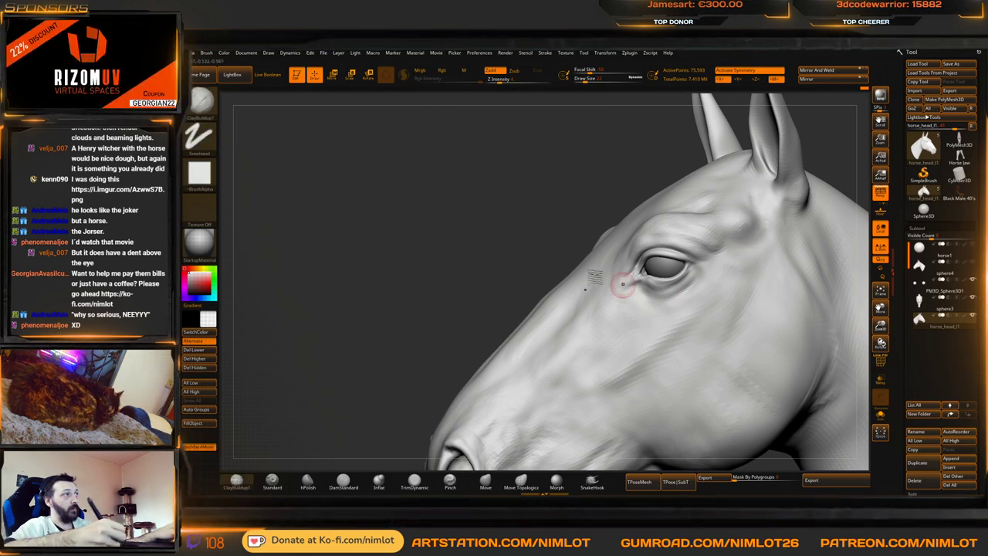
{"action": "mouse_move", "coordinate": [567, 284]}
{"action": "right_mouse_down", "text": "ctrl"}
{"action": "mouse_move", "coordinate": [549, 208]}
{"action": "mouse_move", "coordinate": [578, 211]}
{"action": "right_mouse_up", "text": "ctrl"}
{"action": "mouse_move", "coordinate": [777, 196]}
{"action": "right_mouse_down", "text": "alt"}
{"action": "mouse_move", "coordinate": [699, 199]}
{"action": "mouse_move", "coordinate": [795, 197]}
{"action": "mouse_move", "coordinate": [805, 183]}
{"action": "mouse_move", "coordinate": [604, 235]}
{"action": "right_mouse_up", "text": "alt"}
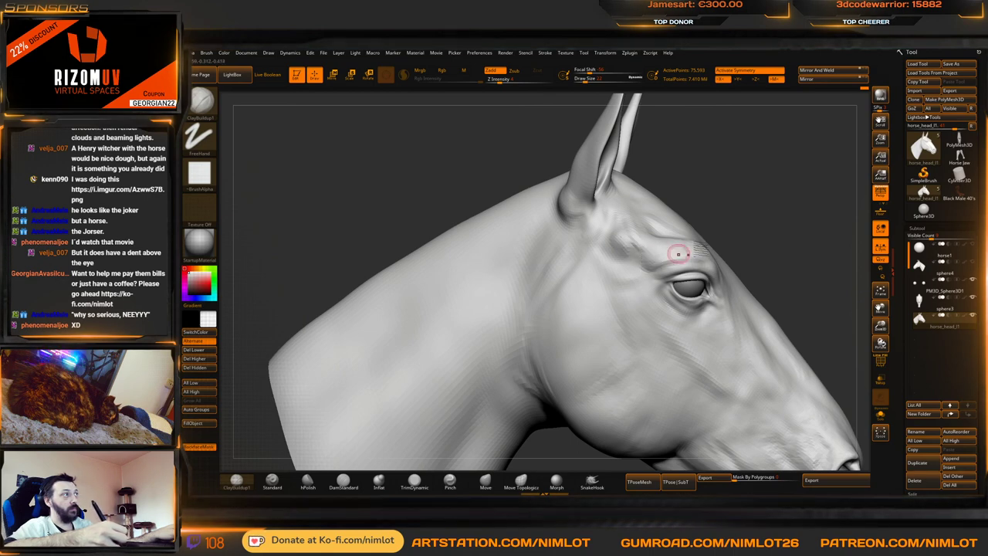
{"action": "right_click_drag", "start_coordinate": [677, 254], "coordinate": [637, 226]}
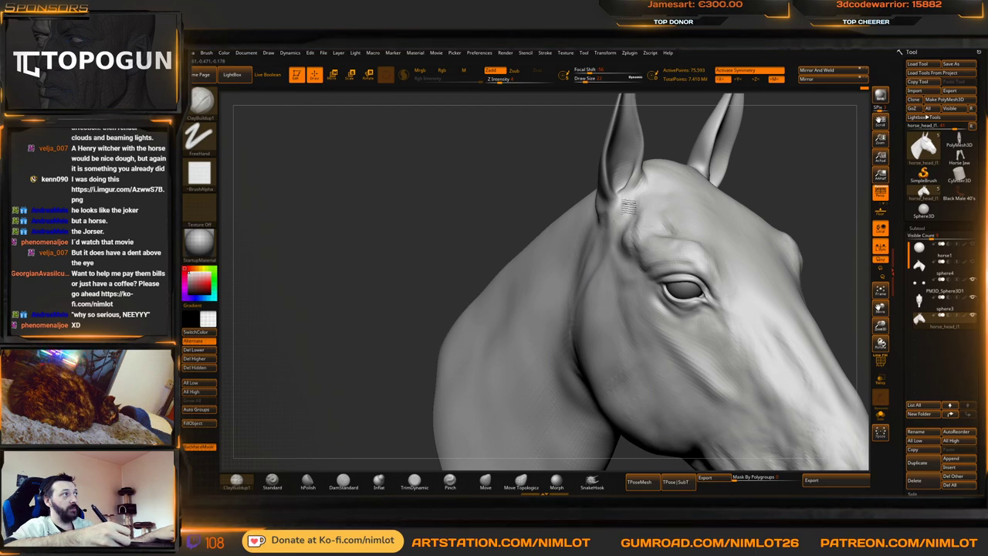
Sculpt the transition from the ear base to the temple with ClayBuildup and adjust the ear's lower edge with Move Topological
{"action": "mouse_move", "coordinate": [959, 176]}
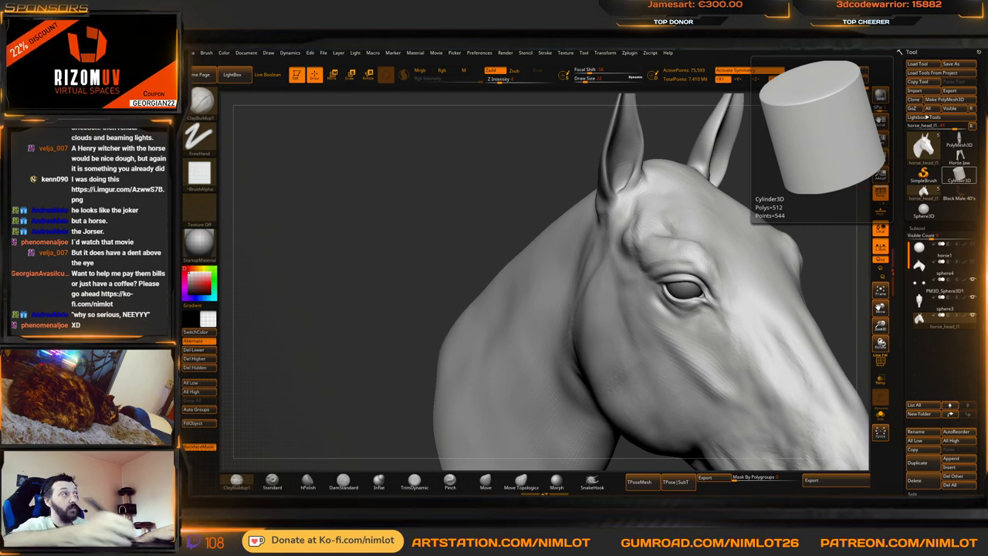
{"action": "left_click_drag", "start_coordinate": [790, 185], "coordinate": [706, 224]}
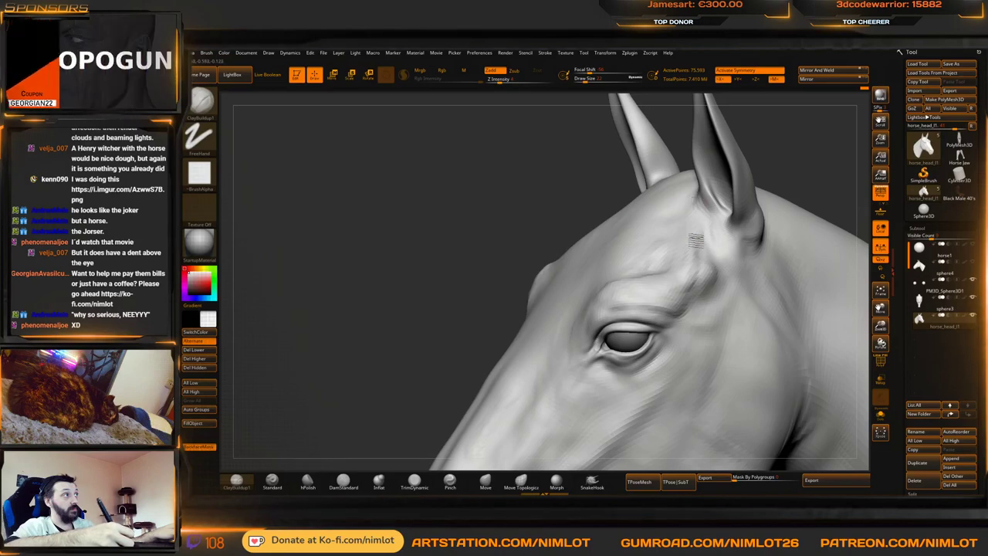
{"action": "left_click_drag", "start_coordinate": [696, 202], "coordinate": [718, 223]}
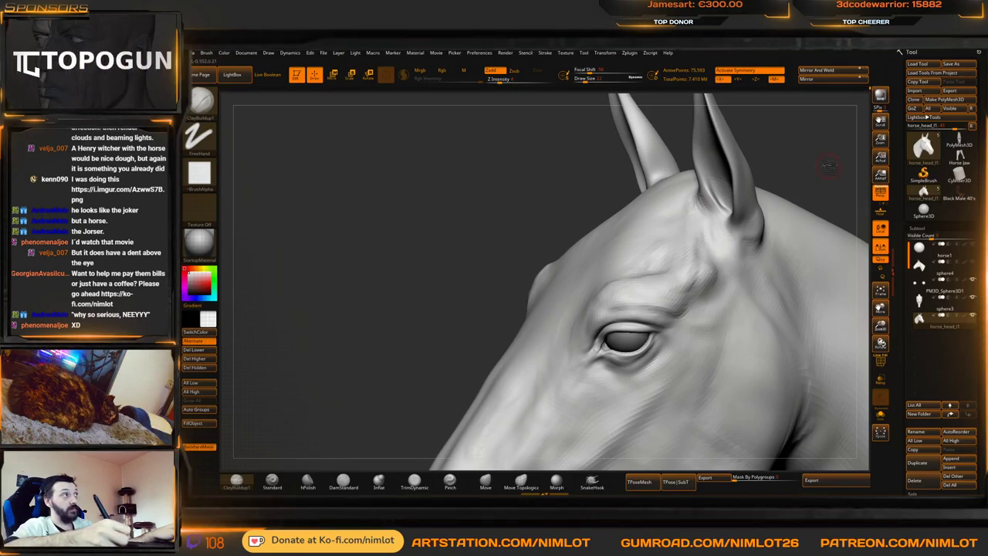
{"action": "left_click_drag", "start_coordinate": [810, 177], "coordinate": [793, 196]}
{"action": "left_click", "coordinate": [521, 482]}
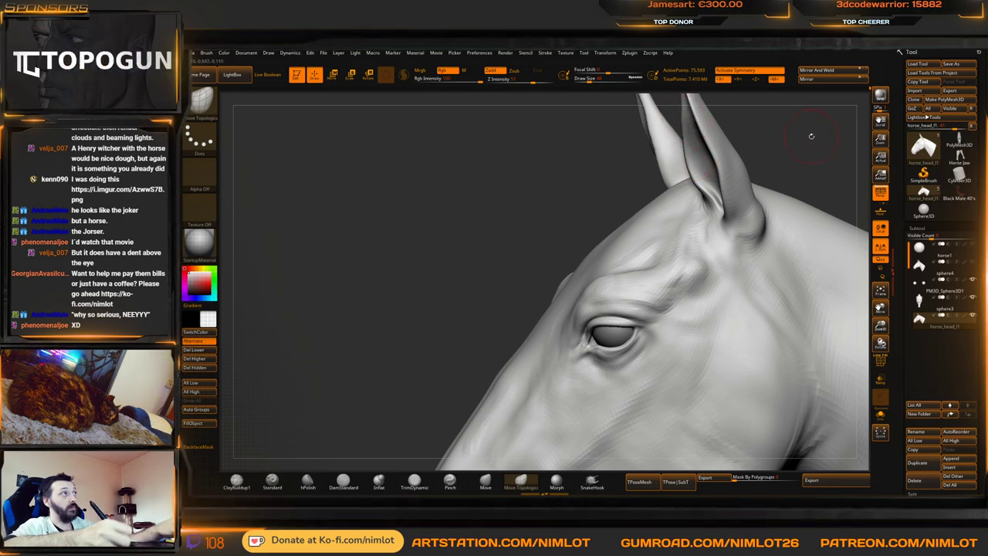
Adjust the back of the ear base where it meets the neck with Move Topological
{"action": "left_click_drag", "start_coordinate": [805, 131], "coordinate": [753, 264]}
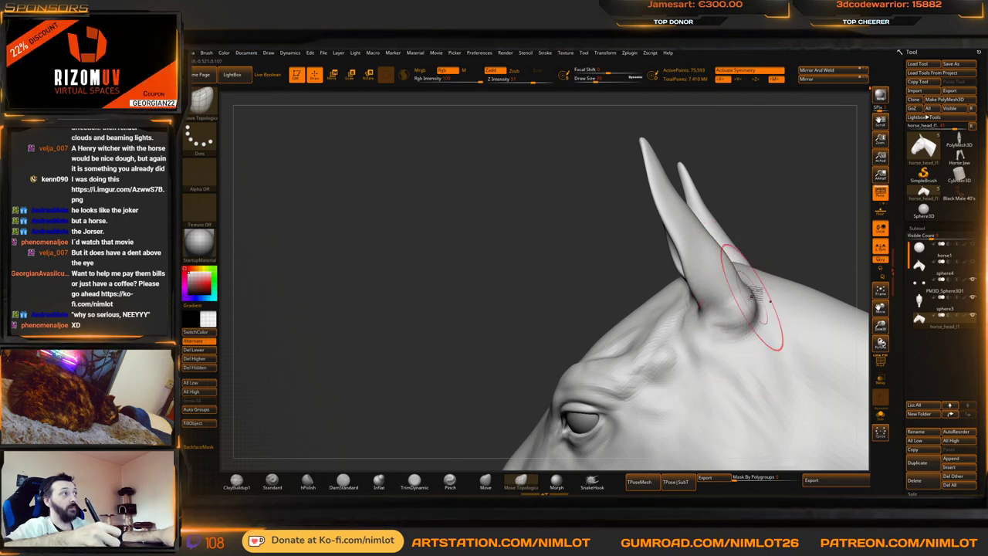
{"action": "mouse_move", "coordinate": [750, 232]}
{"action": "left_mouse_down"}
{"action": "mouse_move", "coordinate": [783, 233]}
{"action": "mouse_move", "coordinate": [774, 233]}
{"action": "left_mouse_up"}
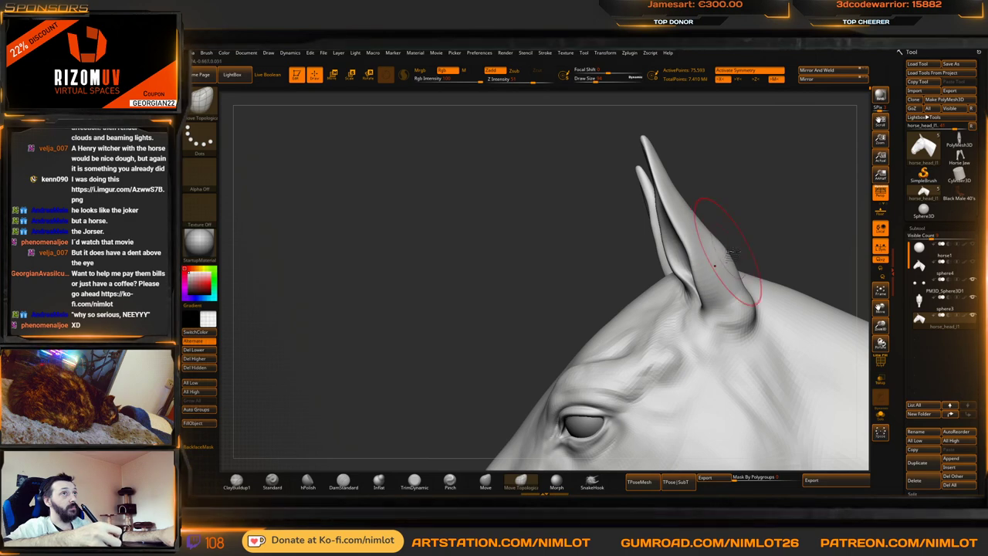
{"action": "key", "text": "f"}
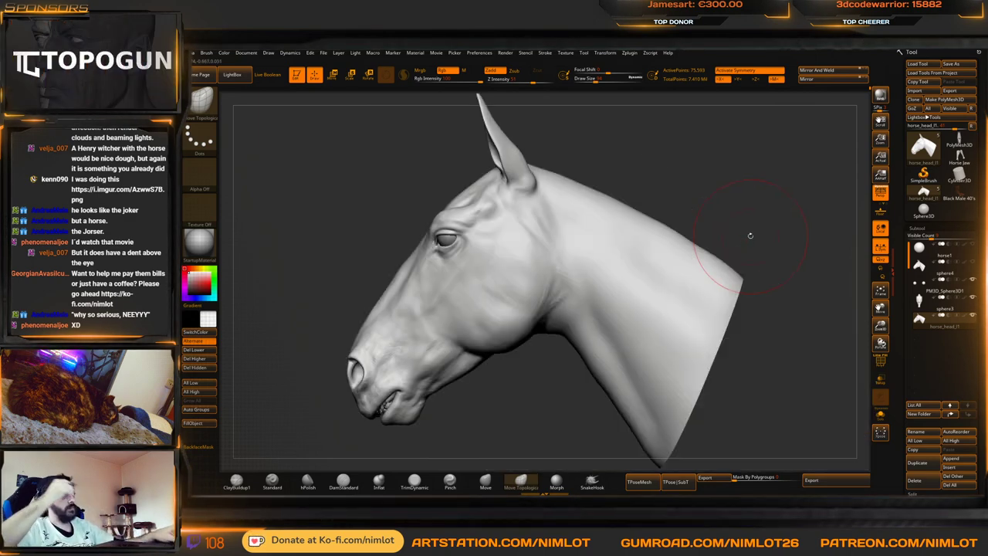
{"action": "mouse_move", "coordinate": [762, 186]}
{"action": "left_mouse_down"}
{"action": "mouse_move", "coordinate": [831, 227]}
{"action": "mouse_move", "coordinate": [780, 254]}
{"action": "mouse_move", "coordinate": [756, 232]}
{"action": "mouse_move", "coordinate": [796, 229]}
{"action": "mouse_move", "coordinate": [777, 251]}
{"action": "mouse_move", "coordinate": [781, 224]}
{"action": "mouse_move", "coordinate": [753, 276]}
{"action": "left_mouse_up"}
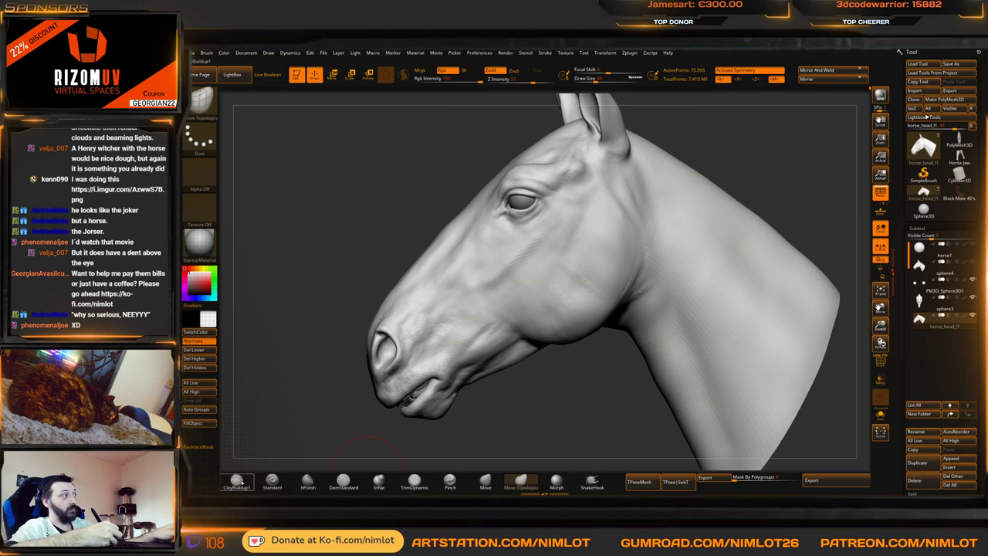
Build up and smooth the upper neck behind the ear and jaw with ClayBuildup and Smooth
{"action": "left_click", "coordinate": [237, 482]}
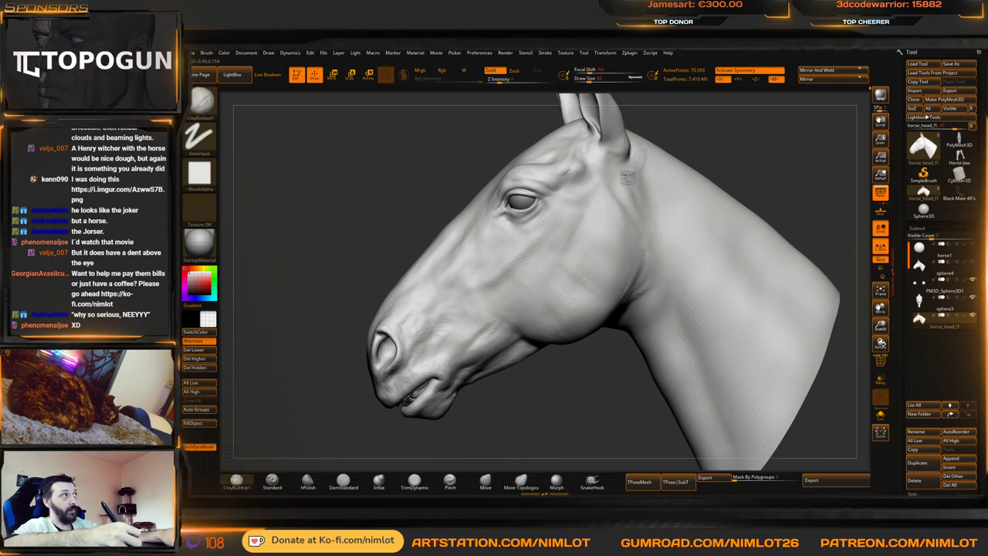
{"action": "right_click_drag", "start_coordinate": [628, 179], "coordinate": [654, 134]}
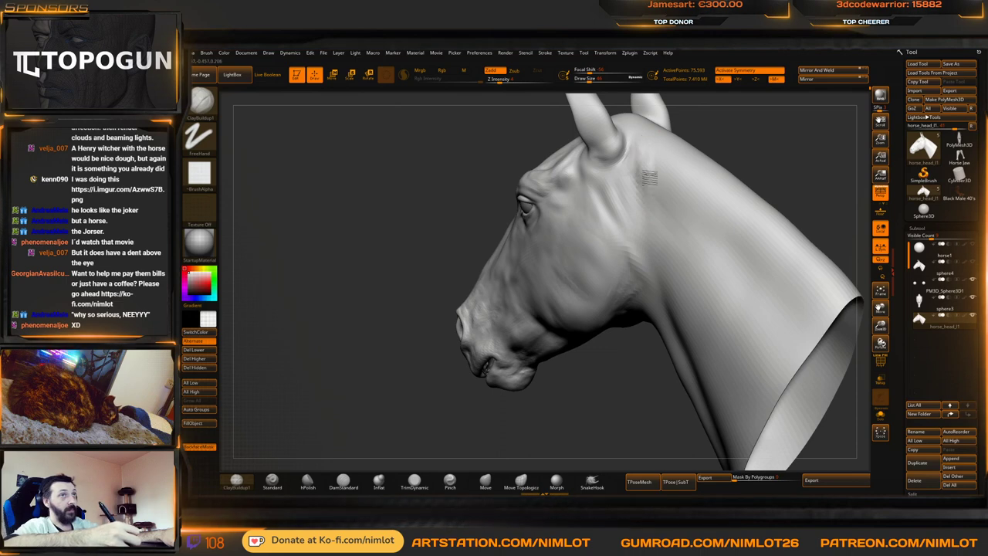
{"action": "right_click_drag", "start_coordinate": [843, 158], "coordinate": [805, 159]}
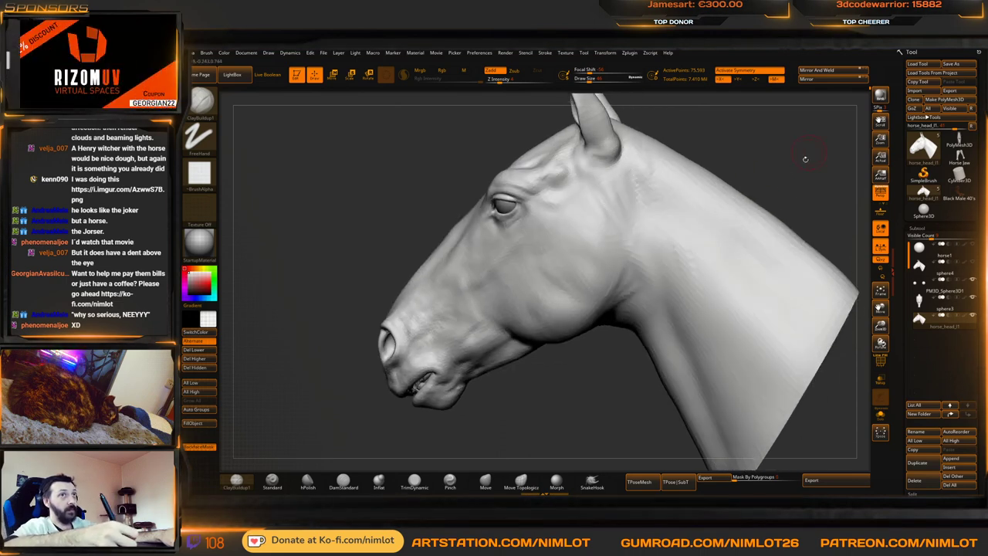
{"action": "key", "text": "bracketright"}
{"action": "key", "text": "bracketright"}
{"action": "left_click_drag", "start_coordinate": [719, 304], "coordinate": [690, 246]}
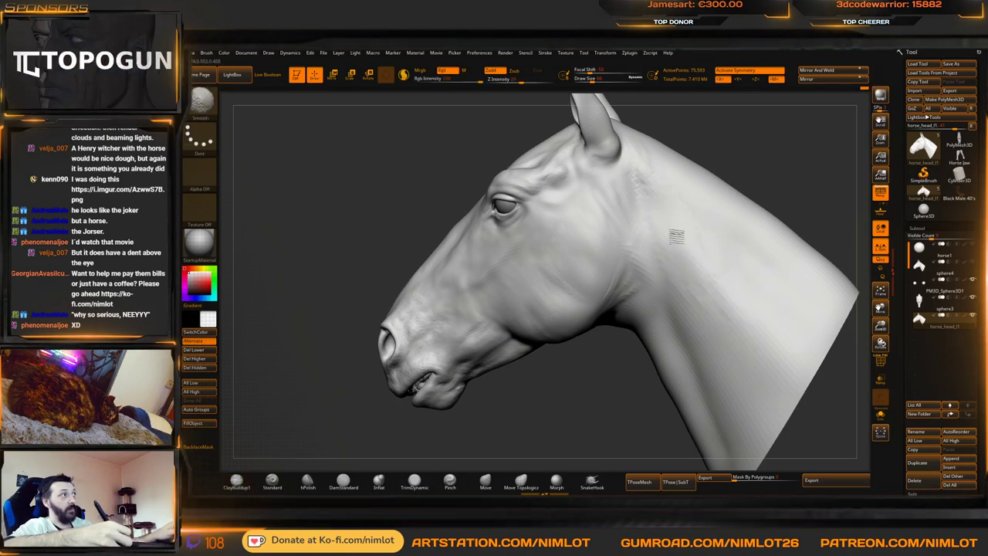
{"action": "left_click_drag", "start_coordinate": [794, 164], "coordinate": [674, 229]}
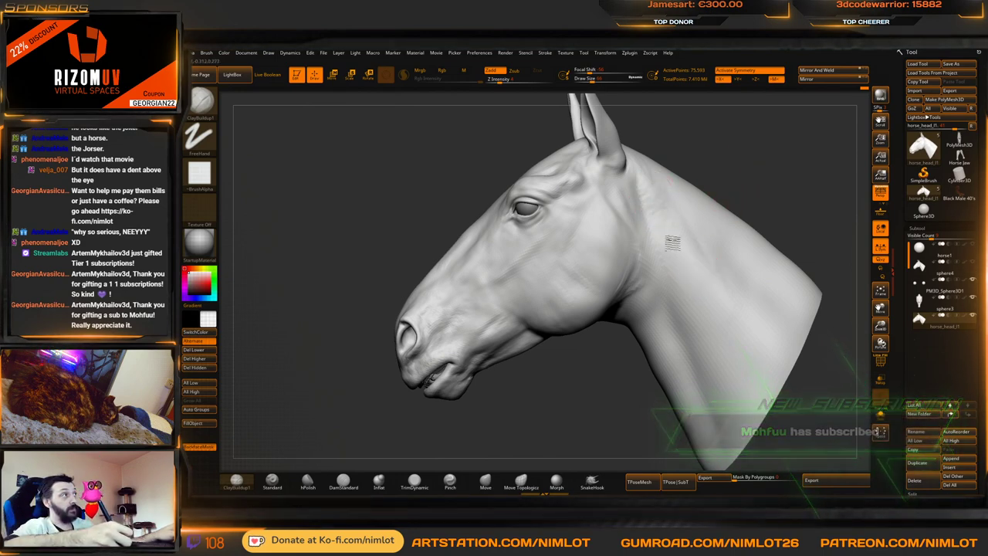
{"action": "key", "text": "shift"}
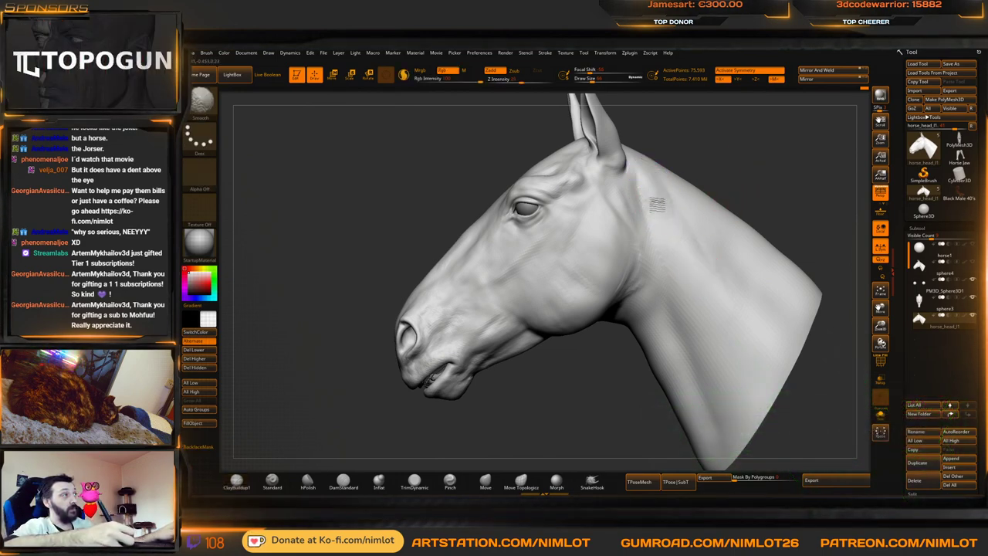
{"action": "mouse_move", "coordinate": [743, 172]}
{"action": "left_mouse_down"}
{"action": "mouse_move", "coordinate": [736, 159]}
{"action": "mouse_move", "coordinate": [699, 202]}
{"action": "left_mouse_up"}
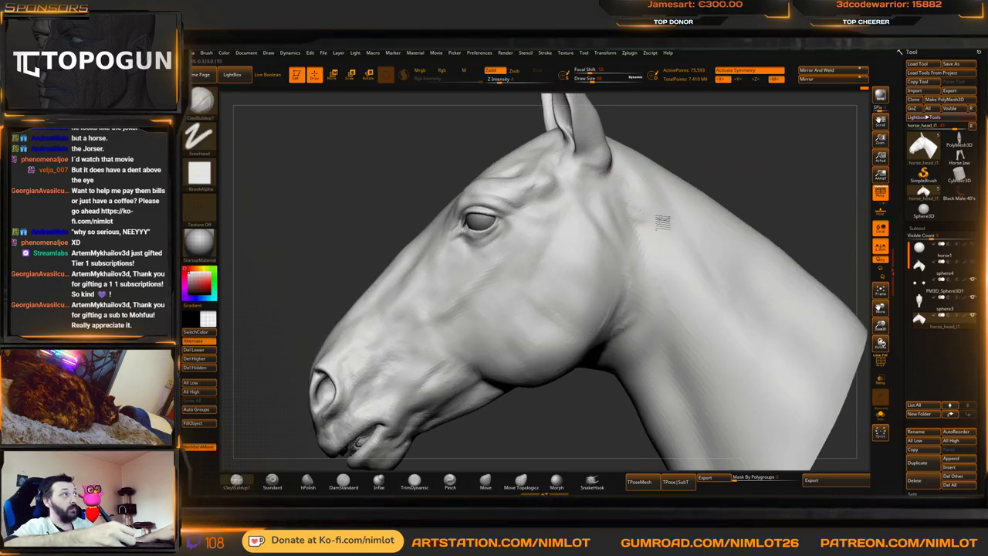
{"action": "key", "text": "shift"}
{"action": "key", "text": "f"}
Sculpt the line running from the ear down across the cheek with ClayBuildup and smooth it into the surface
{"action": "mouse_move", "coordinate": [741, 165]}
{"action": "left_mouse_down"}
{"action": "mouse_move", "coordinate": [753, 198]}
{"action": "mouse_move", "coordinate": [769, 192]}
{"action": "mouse_move", "coordinate": [754, 211]}
{"action": "mouse_move", "coordinate": [767, 192]}
{"action": "mouse_move", "coordinate": [768, 220]}
{"action": "mouse_move", "coordinate": [757, 190]}
{"action": "mouse_move", "coordinate": [778, 152]}
{"action": "mouse_move", "coordinate": [719, 179]}
{"action": "left_mouse_up"}
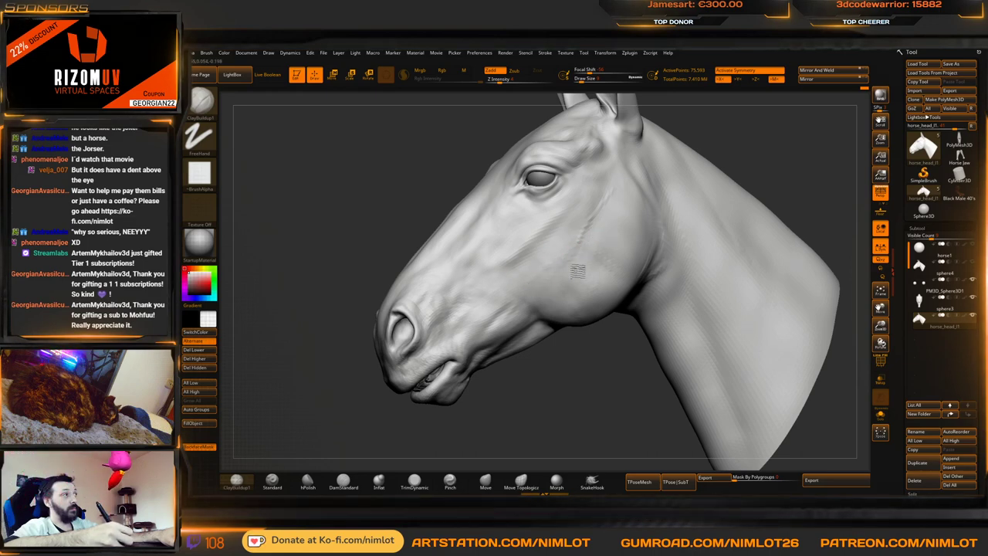
{"action": "key", "text": "shift"}
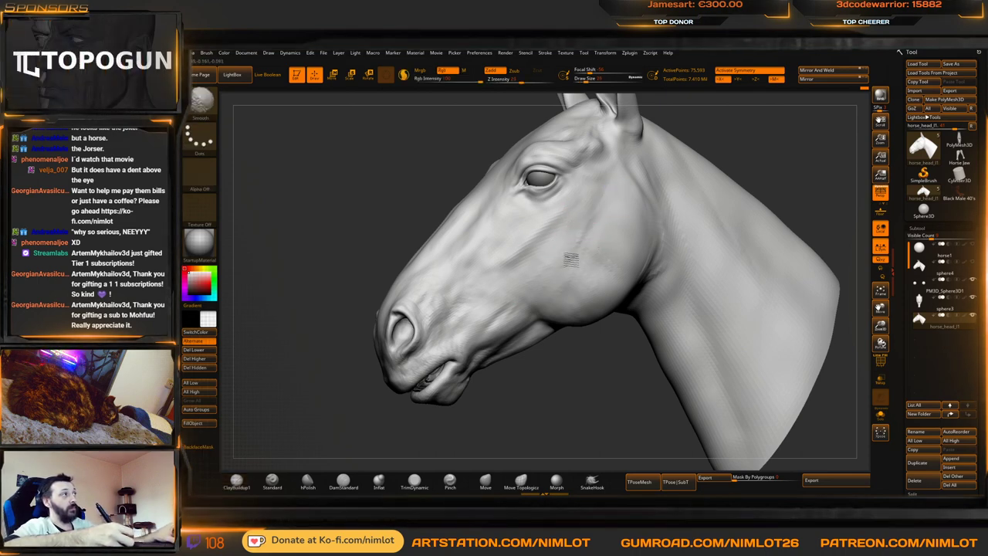
{"action": "key", "text": "shift"}
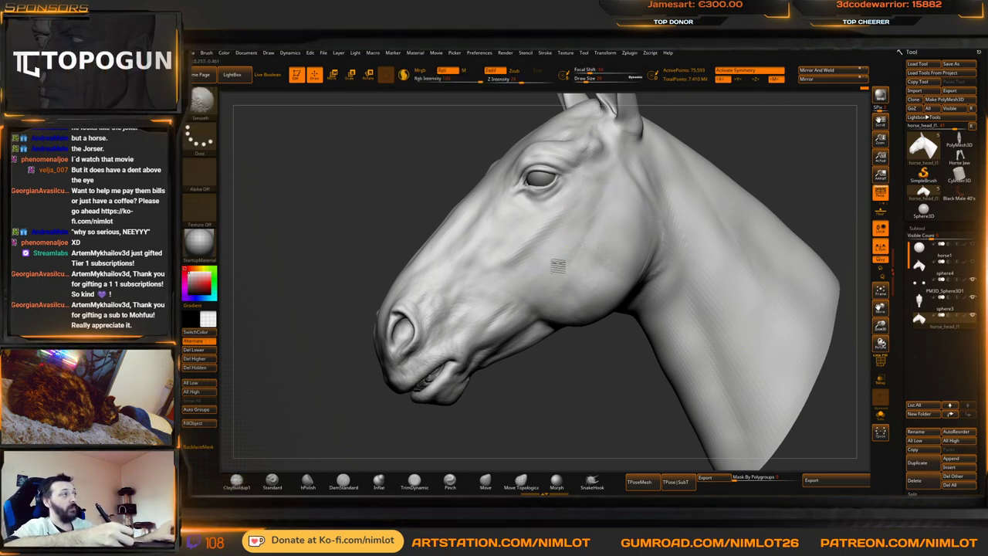
Move up to a denser subdivision level and refine the side of the nasal bridge above the nostril with ClayBuildup and Smooth
{"action": "key", "text": "d"}
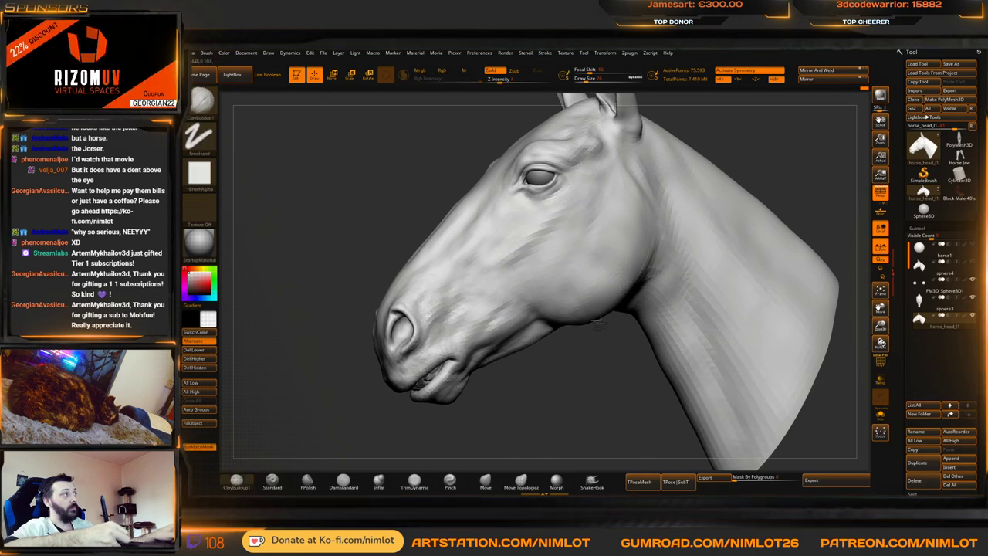
{"action": "key", "text": "f"}
{"action": "mouse_move", "coordinate": [574, 357]}
{"action": "left_mouse_down"}
{"action": "mouse_move", "coordinate": [591, 367]}
{"action": "mouse_move", "coordinate": [668, 310]}
{"action": "mouse_move", "coordinate": [680, 275]}
{"action": "mouse_move", "coordinate": [678, 305]}
{"action": "left_mouse_up"}
{"action": "mouse_move", "coordinate": [678, 301]}
{"action": "left_mouse_down"}
{"action": "mouse_move", "coordinate": [726, 275]}
{"action": "mouse_move", "coordinate": [733, 288]}
{"action": "left_mouse_up"}
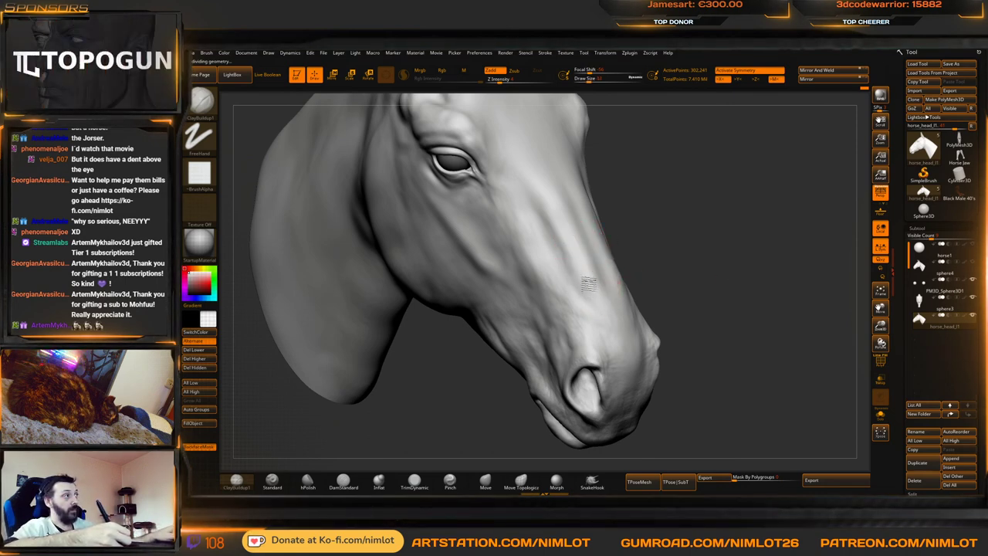
{"action": "key", "text": "shift"}
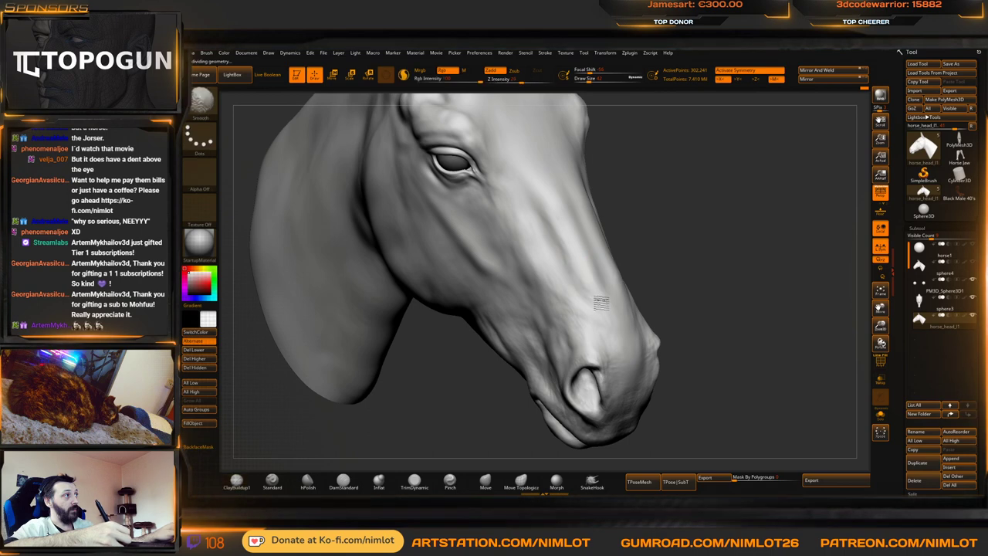
{"action": "mouse_move", "coordinate": [671, 276]}
{"action": "left_mouse_down"}
{"action": "mouse_move", "coordinate": [743, 254]}
{"action": "mouse_move", "coordinate": [733, 207]}
{"action": "mouse_move", "coordinate": [716, 287]}
{"action": "left_mouse_up"}
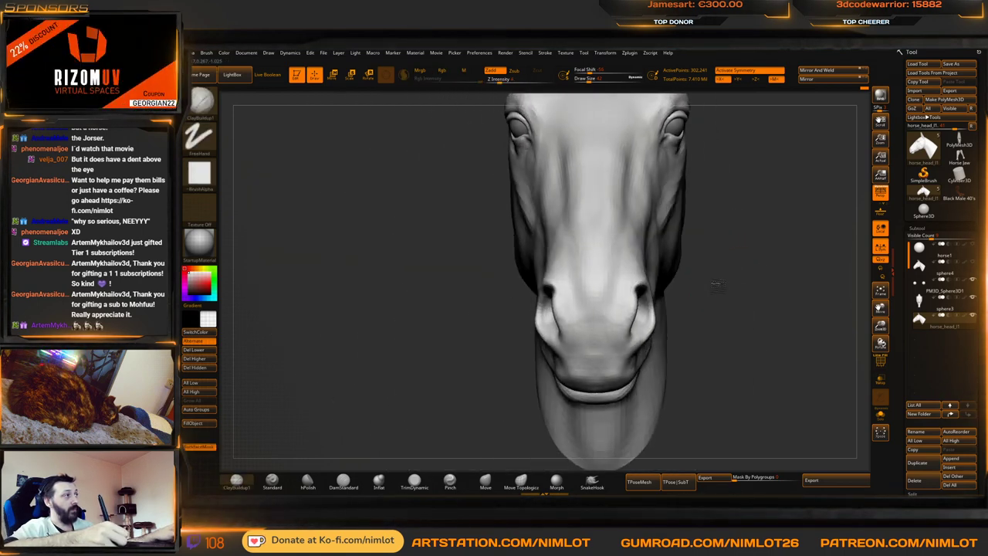
Reshape the upper corners of the nostrils from the front with Move Topological
{"action": "scroll", "coordinate": [588, 295], "scroll_direction": "up", "scroll_amount": 2}
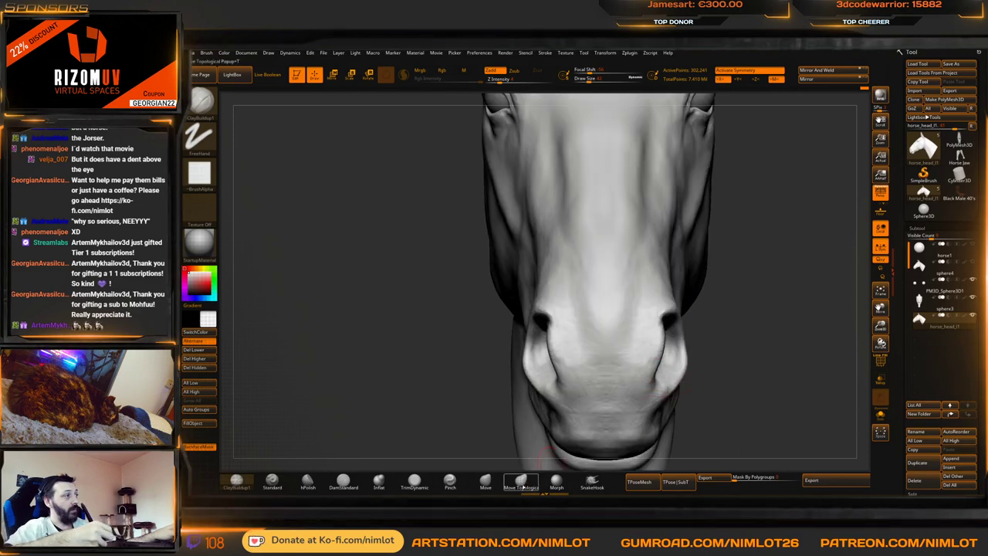
{"action": "key", "text": "shift"}
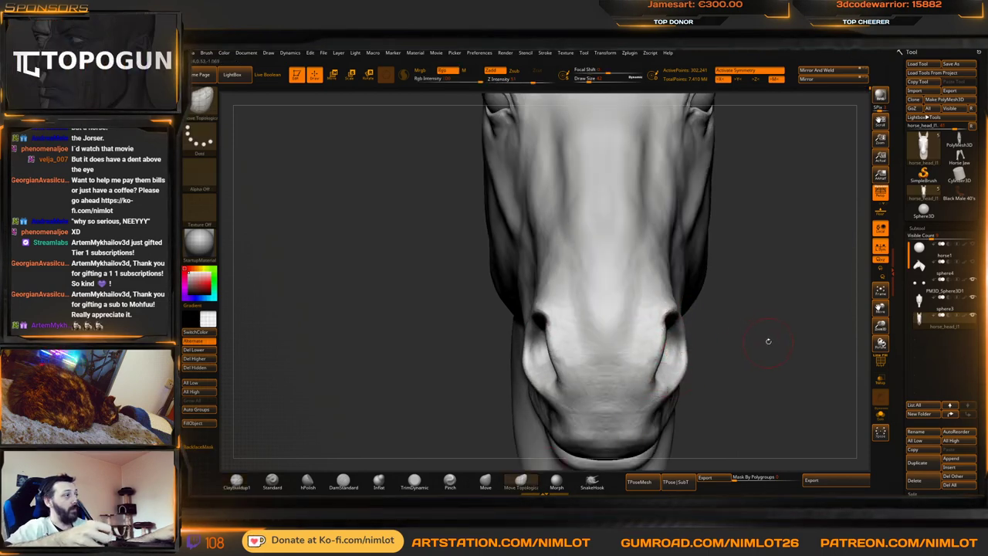
{"action": "left_click_drag", "start_coordinate": [769, 341], "coordinate": [641, 413], "text": "alt"}
{"action": "key", "text": "f"}
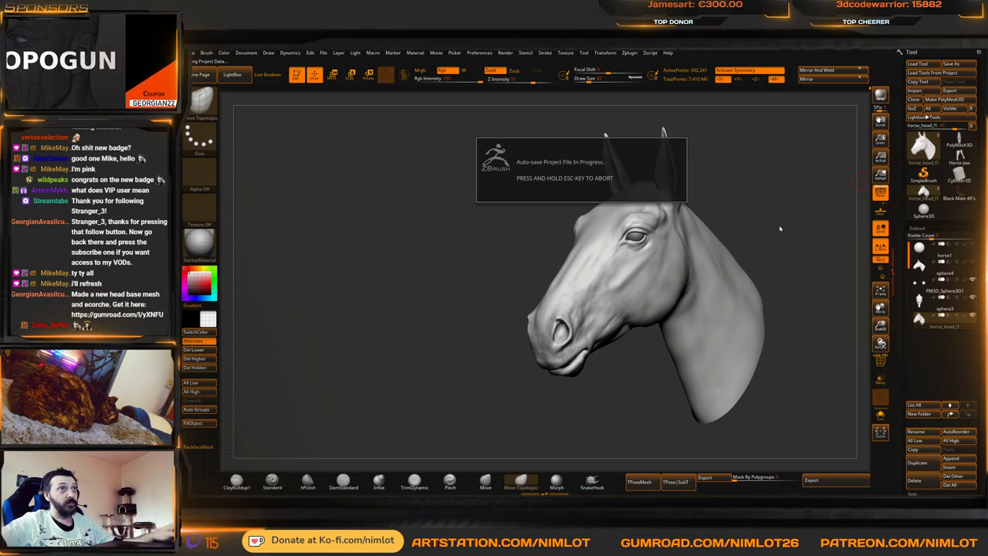
Lower the horse head by two subdivision levels and adjust the outline of the cheeks and jaw with a larger Move Topological brush
{"action": "left_click_drag", "start_coordinate": [838, 225], "coordinate": [790, 255]}
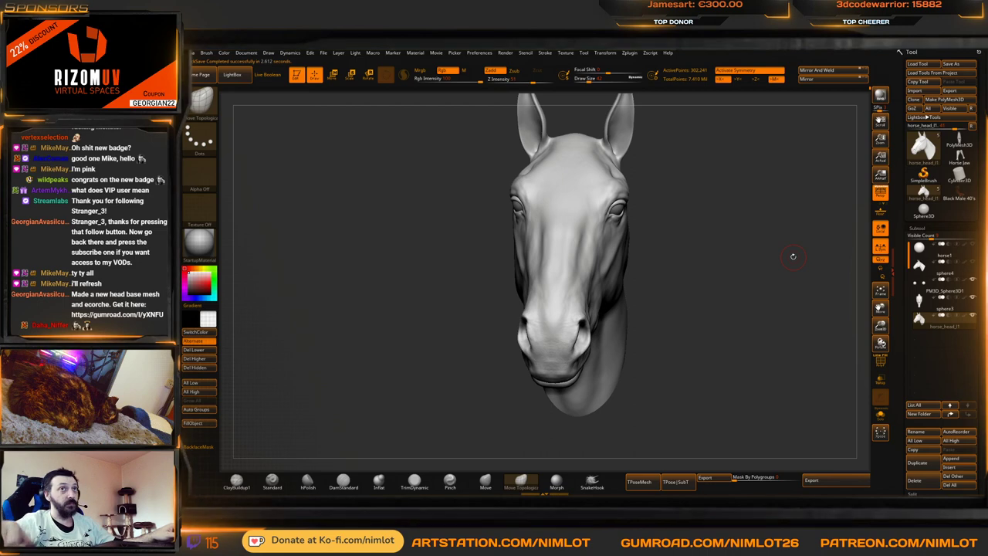
{"action": "left_click_drag", "start_coordinate": [783, 306], "coordinate": [723, 342]}
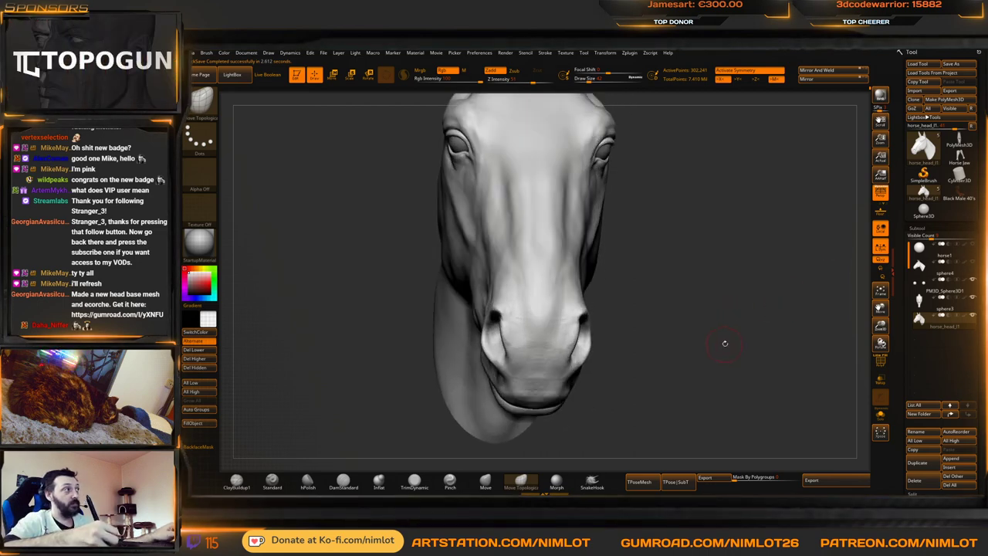
{"action": "key", "text": "shift+d"}
{"action": "key", "text": "shift+d"}
{"action": "left_click_drag", "start_coordinate": [648, 291], "coordinate": [550, 450]}
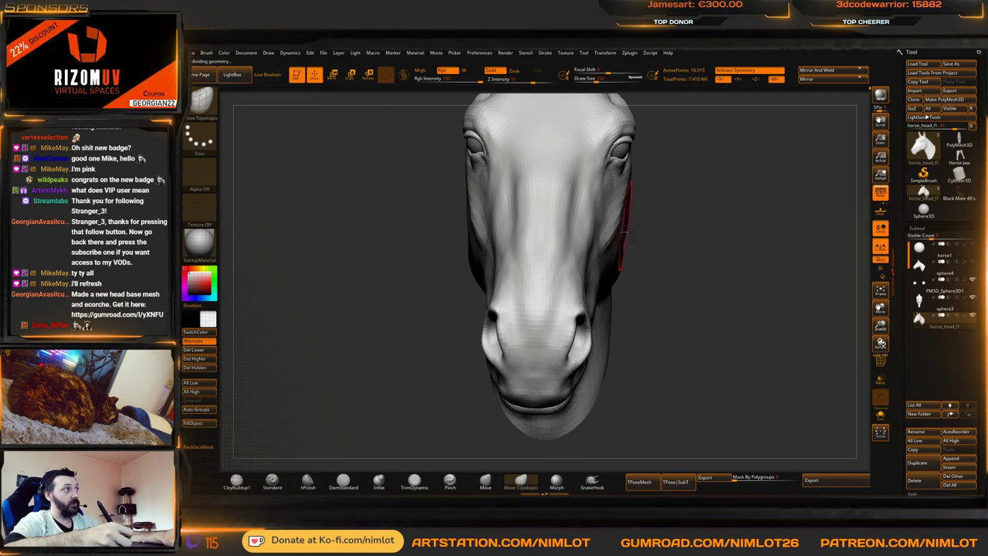
{"action": "left_click_drag", "start_coordinate": [720, 256], "coordinate": [643, 262]}
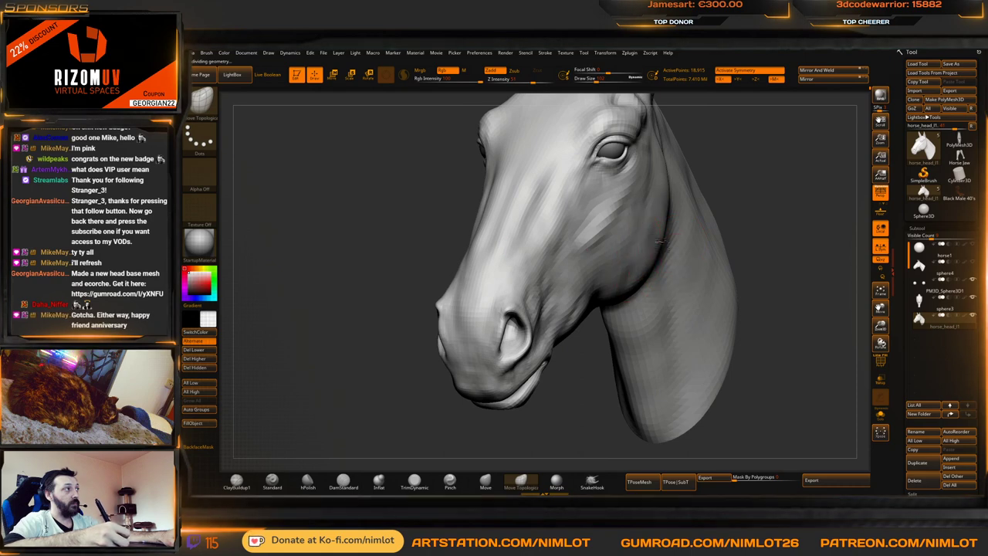
Examine the whole horse head at its highest subdivision level
{"action": "mouse_move", "coordinate": [741, 196]}
{"action": "right_mouse_down", "text": "shift"}
{"action": "mouse_move", "coordinate": [669, 218]}
{"action": "mouse_move", "coordinate": [728, 223]}
{"action": "mouse_move", "coordinate": [762, 245]}
{"action": "right_mouse_up", "text": "shift"}
{"action": "mouse_move", "coordinate": [757, 245]}
{"action": "left_mouse_down"}
{"action": "mouse_move", "coordinate": [761, 232]}
{"action": "mouse_move", "coordinate": [746, 212]}
{"action": "mouse_move", "coordinate": [757, 219]}
{"action": "mouse_move", "coordinate": [732, 190]}
{"action": "left_mouse_up"}
{"action": "key", "text": "f"}
{"action": "key", "text": "f"}
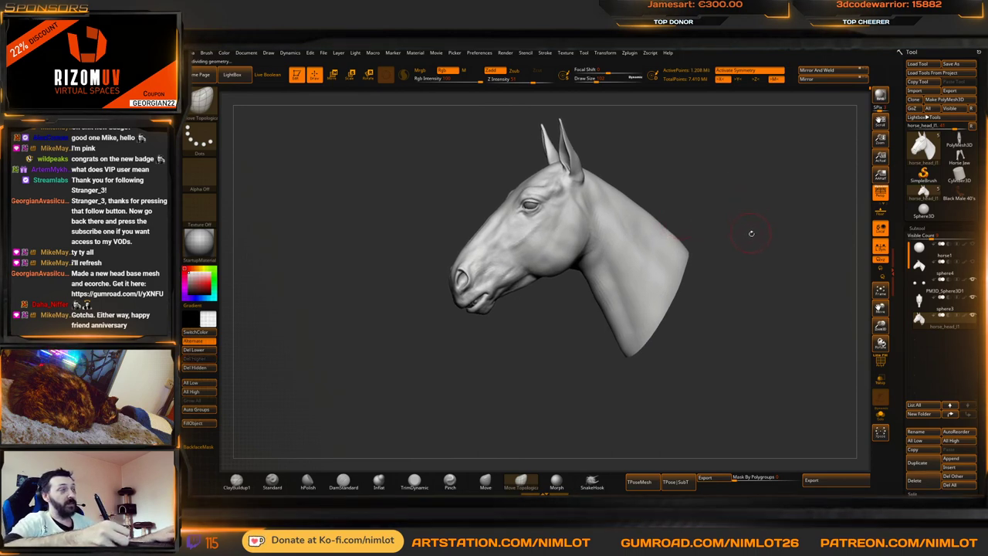
Lower the horse head by three subdivision levels and adjust the rear edge of the jaw against the neck with Move Topological
{"action": "left_click_drag", "start_coordinate": [752, 241], "coordinate": [764, 266]}
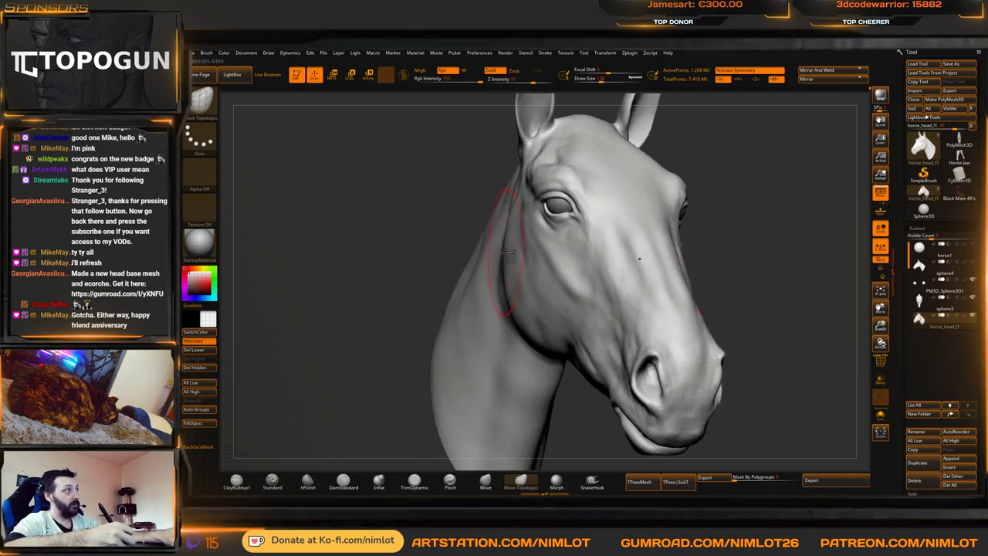
{"action": "key", "text": "shift+d"}
{"action": "key", "text": "shift+d"}
{"action": "key", "text": "shift+d"}
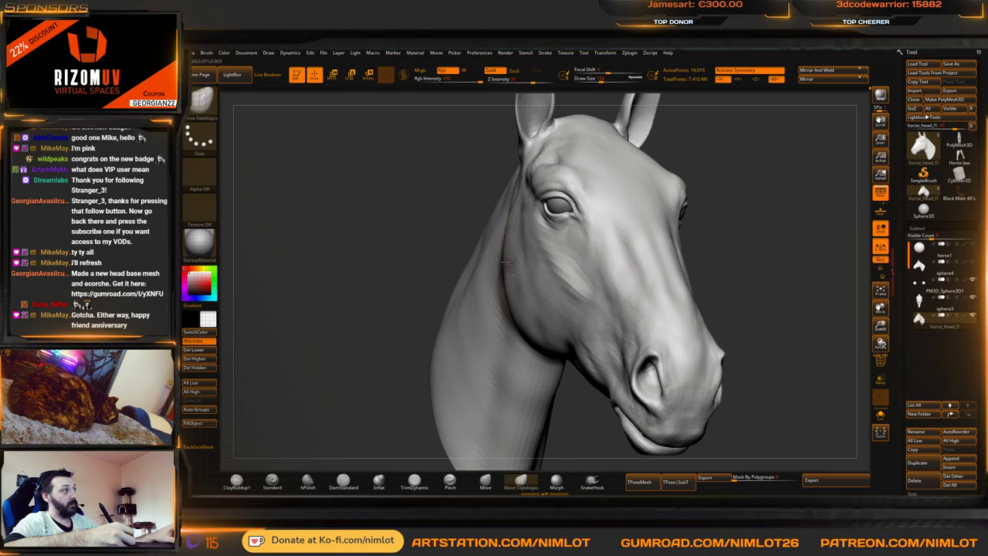
{"action": "left_click_drag", "start_coordinate": [714, 202], "coordinate": [815, 233]}
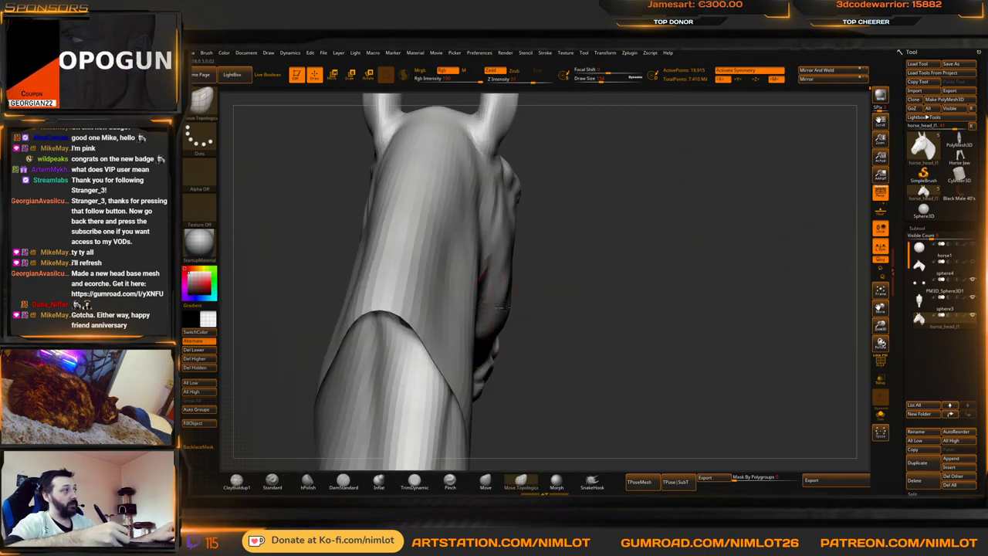
{"action": "left_click_drag", "start_coordinate": [714, 278], "coordinate": [585, 269]}
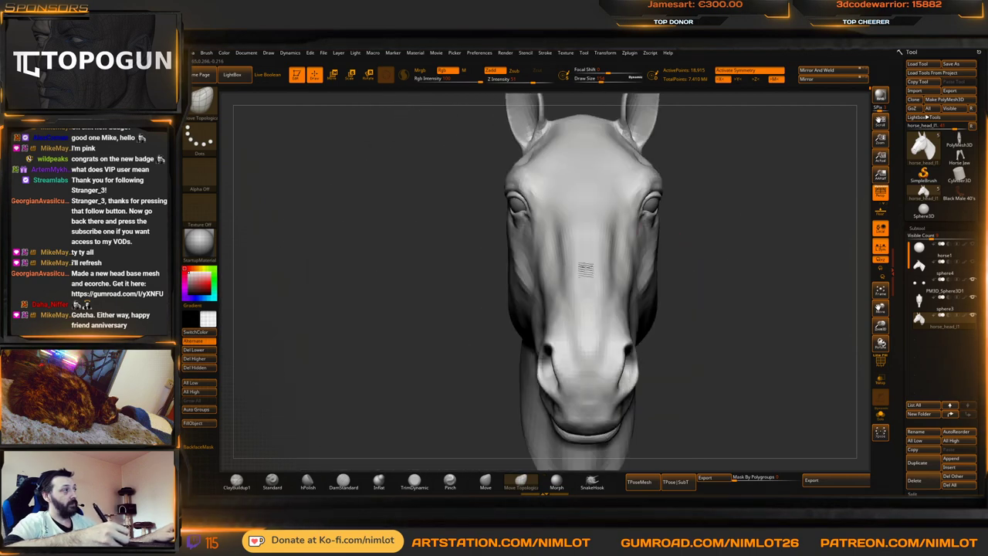
Reshape the sides of the neck behind the jaw and below the ears with Move Topological
{"action": "key", "text": "f"}
{"action": "mouse_move", "coordinate": [755, 237]}
{"action": "left_mouse_down"}
{"action": "mouse_move", "coordinate": [723, 250]}
{"action": "mouse_move", "coordinate": [723, 234]}
{"action": "mouse_move", "coordinate": [744, 249]}
{"action": "mouse_move", "coordinate": [756, 223]}
{"action": "mouse_move", "coordinate": [738, 236]}
{"action": "mouse_move", "coordinate": [660, 249]}
{"action": "left_mouse_up"}
{"action": "left_click_drag", "start_coordinate": [677, 209], "coordinate": [620, 217]}
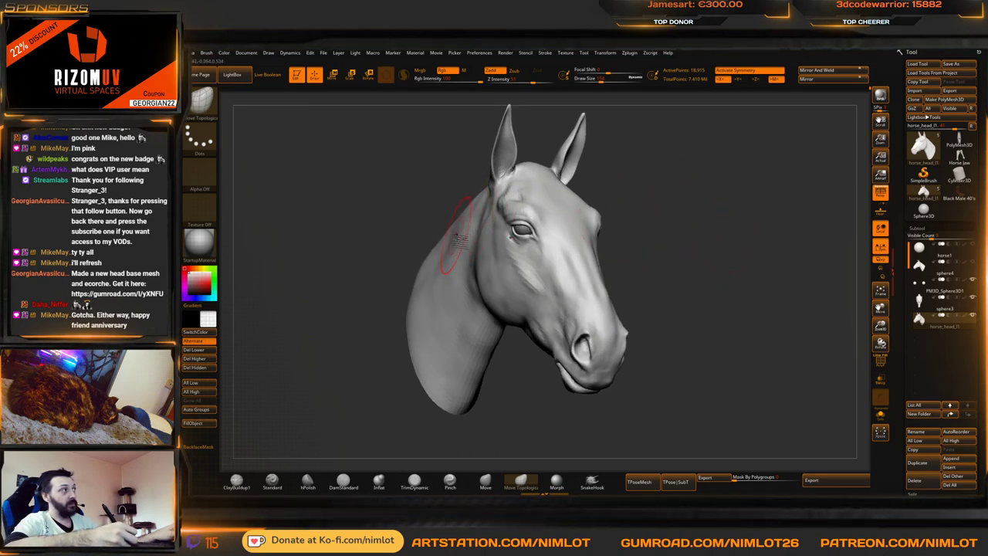
{"action": "mouse_move", "coordinate": [687, 208]}
{"action": "left_mouse_down"}
{"action": "mouse_move", "coordinate": [588, 223]}
{"action": "mouse_move", "coordinate": [581, 264]}
{"action": "left_mouse_up"}
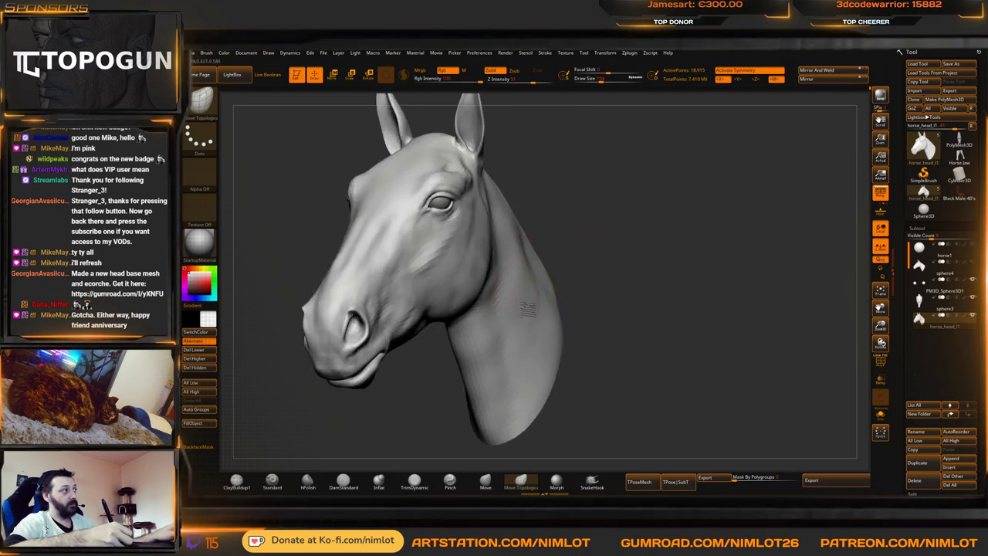
{"action": "left_click_drag", "start_coordinate": [650, 240], "coordinate": [545, 275]}
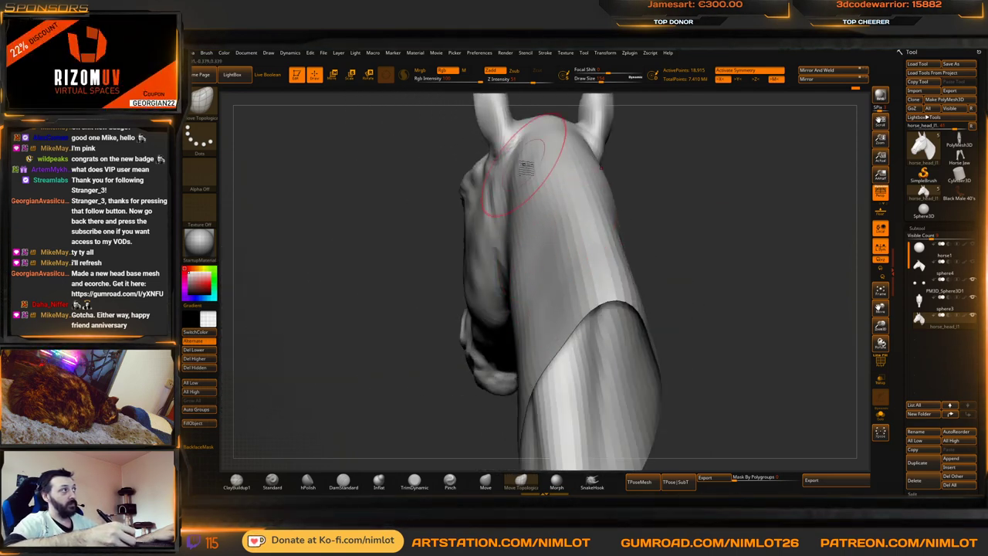
{"action": "right_click_drag", "start_coordinate": [542, 216], "coordinate": [754, 233]}
Raise the horse head by three subdivision levels to its full detail and check its overall form
{"action": "key", "text": "d"}
{"action": "key", "text": "d"}
{"action": "key", "text": "d"}
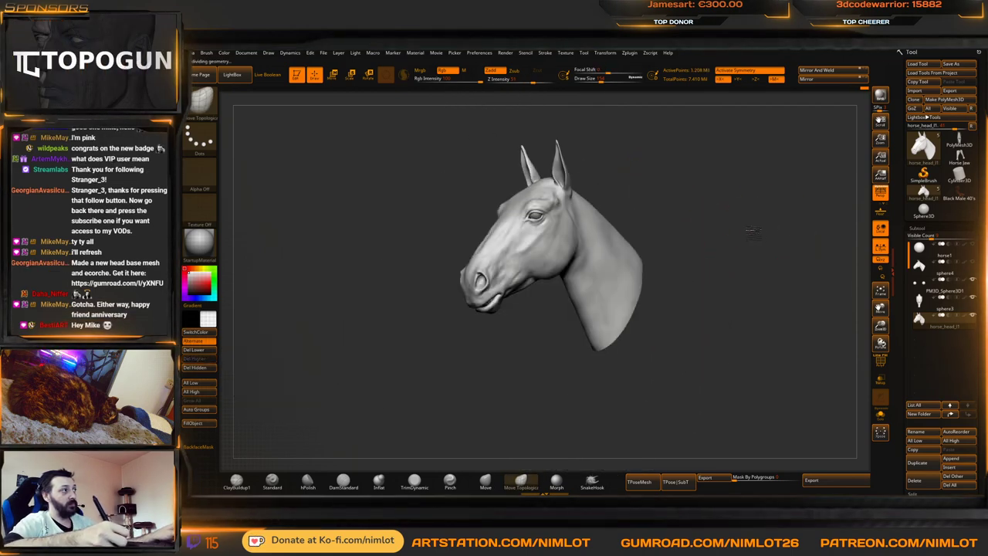
{"action": "left_click_drag", "start_coordinate": [752, 230], "coordinate": [749, 217]}
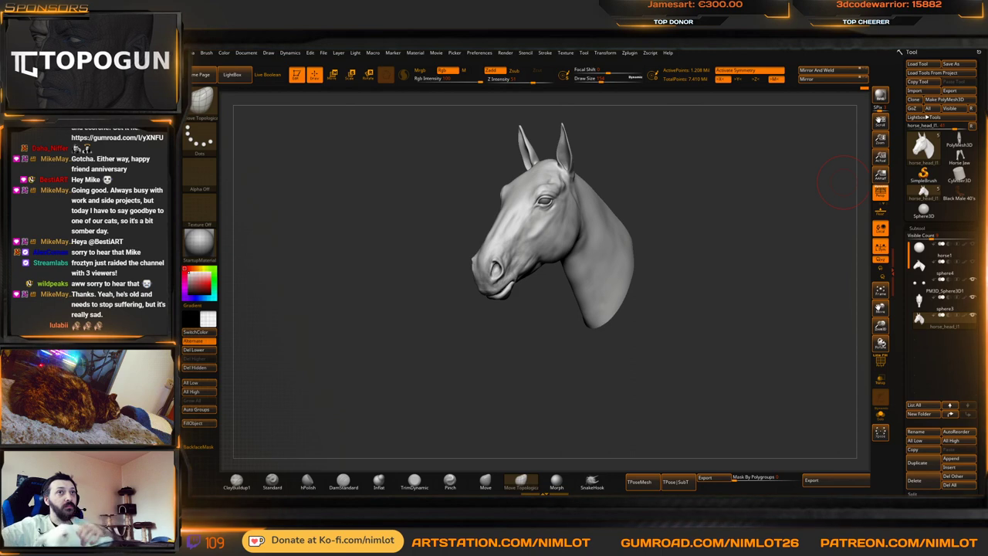
Lower the horse head by two subdivision levels and adjust the muzzle and lower face with Move Topological
{"action": "left_click_drag", "start_coordinate": [804, 243], "coordinate": [730, 275]}
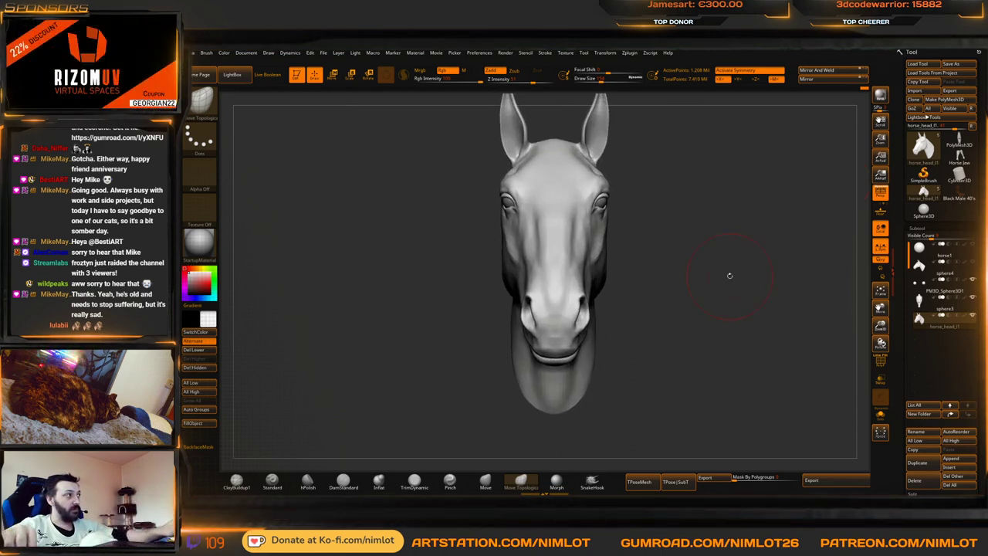
{"action": "left_click_drag", "start_coordinate": [646, 241], "coordinate": [666, 287]}
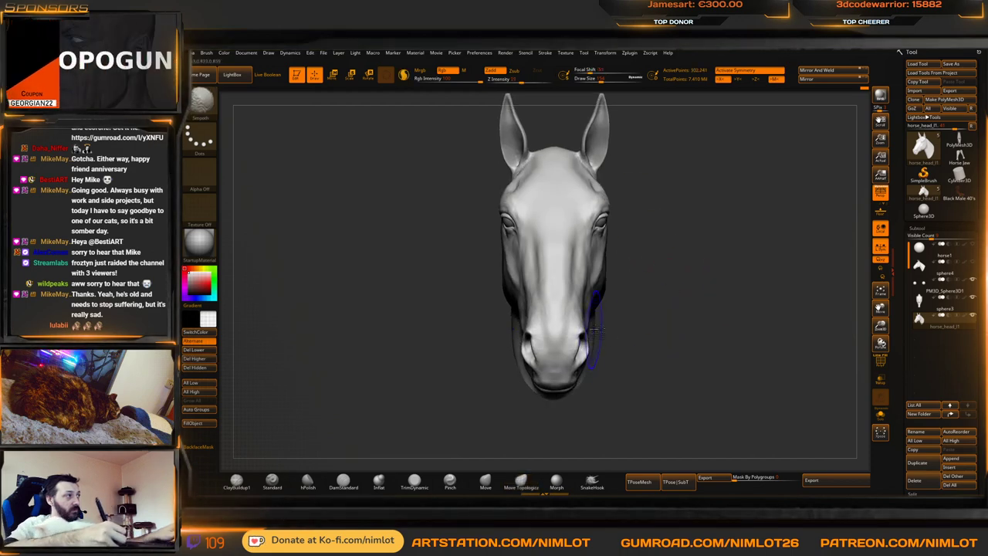
{"action": "key", "text": "shift+d"}
{"action": "key", "text": "shift+d"}
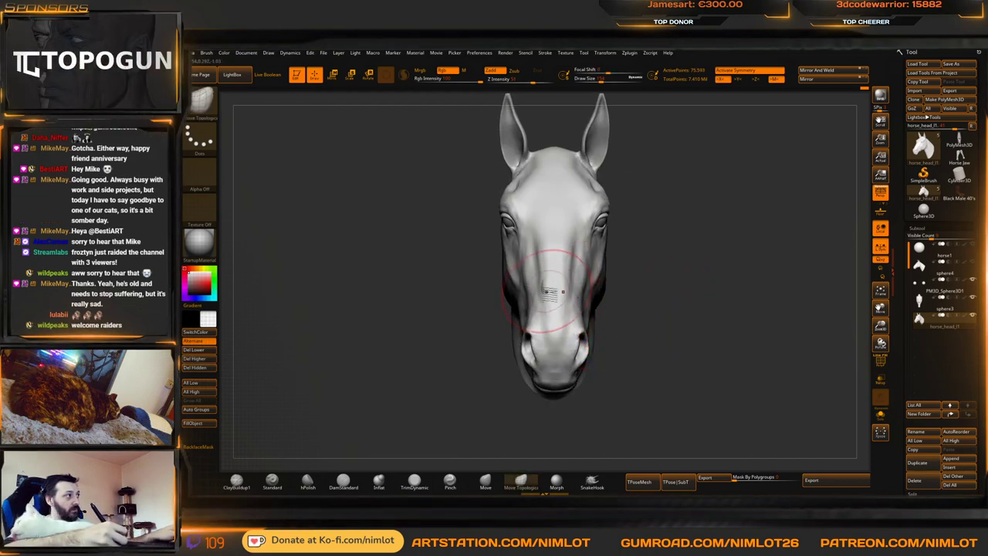
{"action": "left_click_drag", "start_coordinate": [663, 299], "coordinate": [638, 311], "text": "alt"}
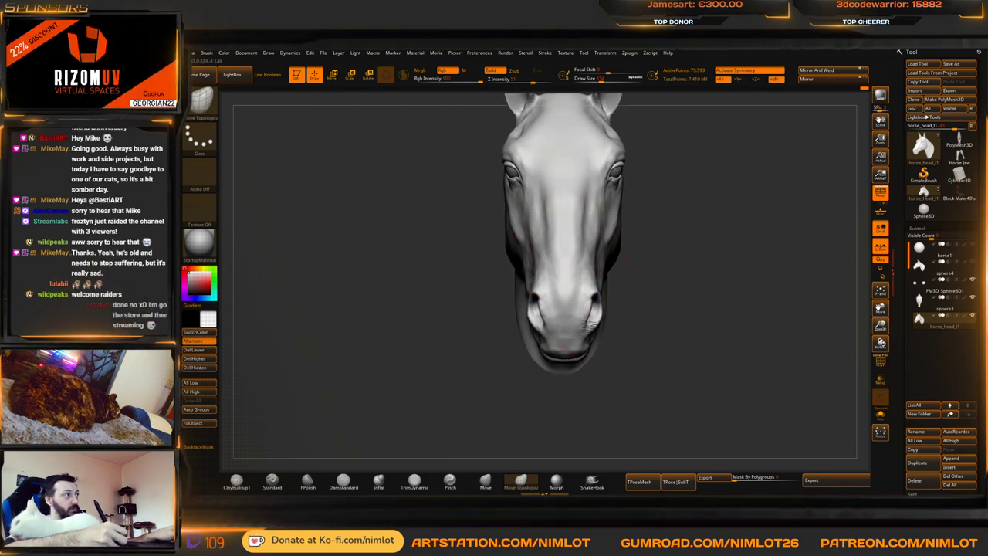
{"action": "mouse_move", "coordinate": [665, 311]}
{"action": "left_mouse_down"}
{"action": "mouse_move", "coordinate": [670, 231]}
{"action": "mouse_move", "coordinate": [693, 241]}
{"action": "left_mouse_up"}
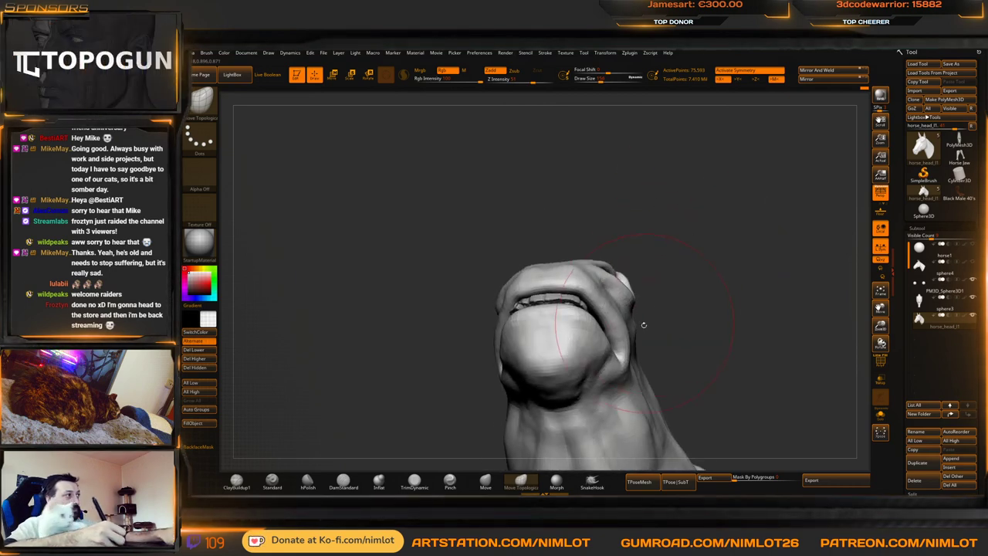
{"action": "left_click_drag", "start_coordinate": [676, 332], "coordinate": [699, 239]}
{"action": "key", "text": "f"}
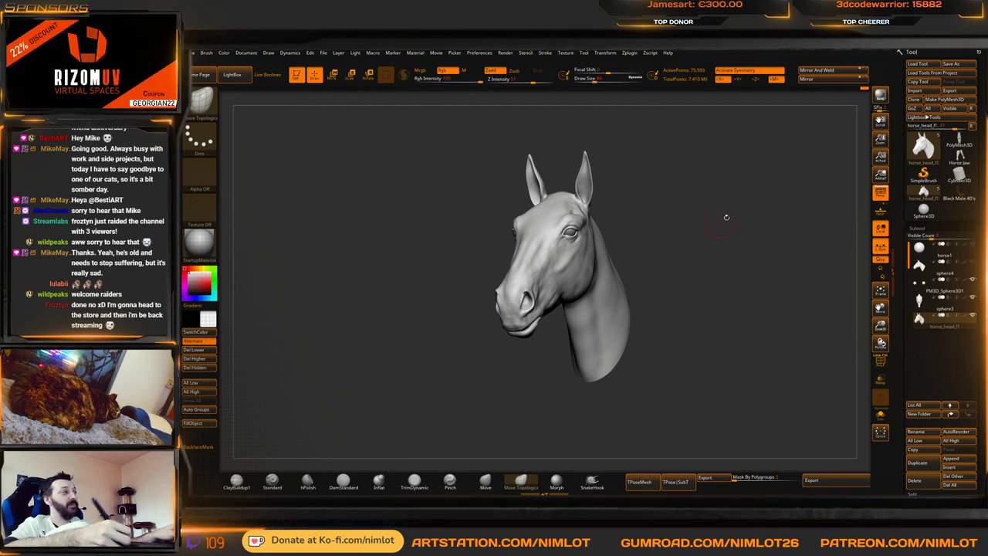
Reshape the sides and contour of the neck below the jaw with a large Move Topological brush
{"action": "left_click_drag", "start_coordinate": [721, 240], "coordinate": [699, 270]}
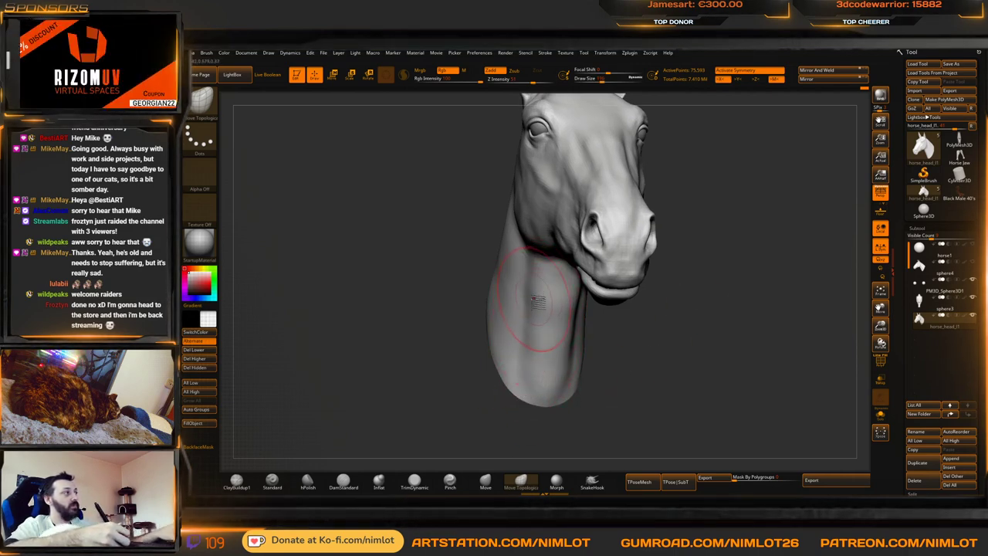
{"action": "key", "text": "shift"}
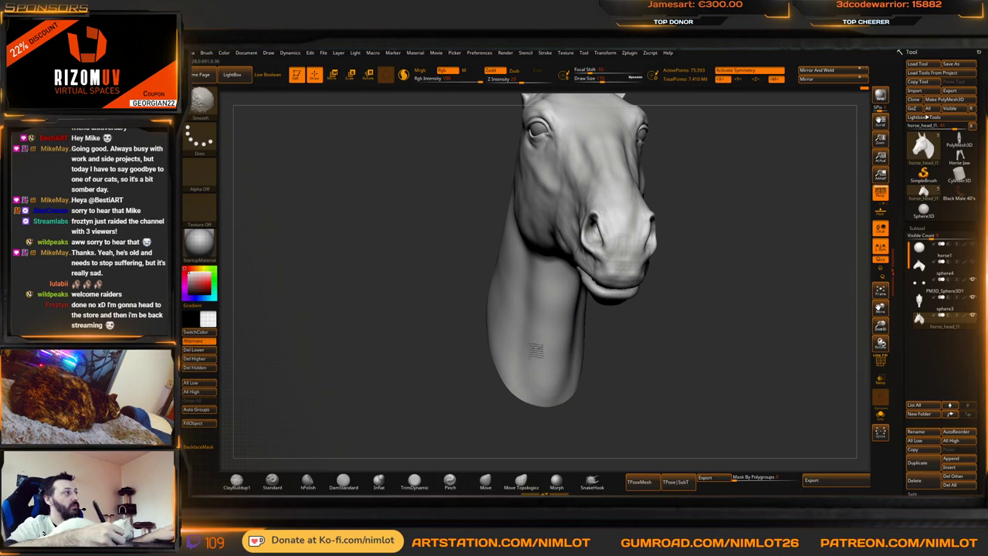
{"action": "mouse_move", "coordinate": [666, 356]}
{"action": "left_mouse_down", "text": "alt"}
{"action": "mouse_move", "coordinate": [677, 308]}
{"action": "mouse_move", "coordinate": [660, 333]}
{"action": "left_mouse_up", "text": "alt"}
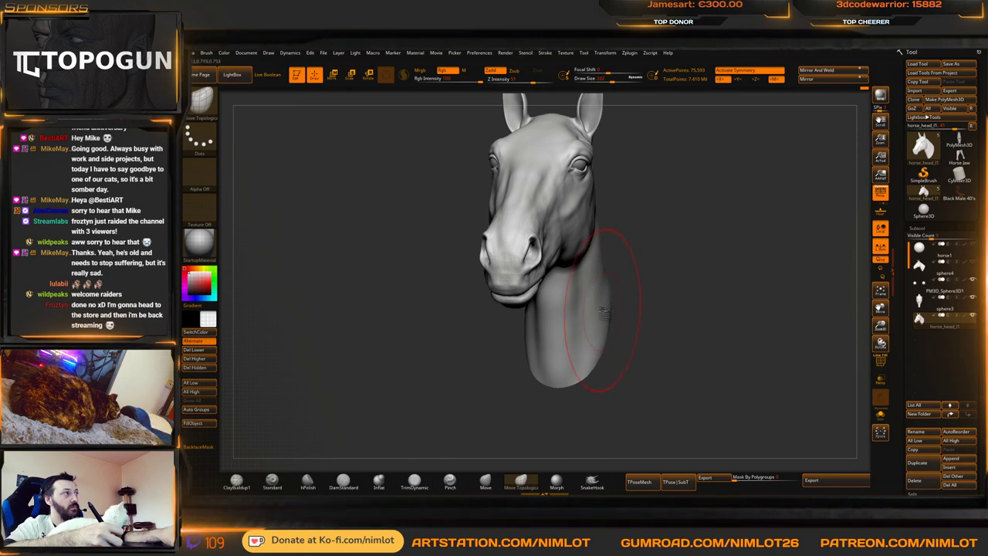
{"action": "left_click_drag", "start_coordinate": [607, 313], "coordinate": [580, 309]}
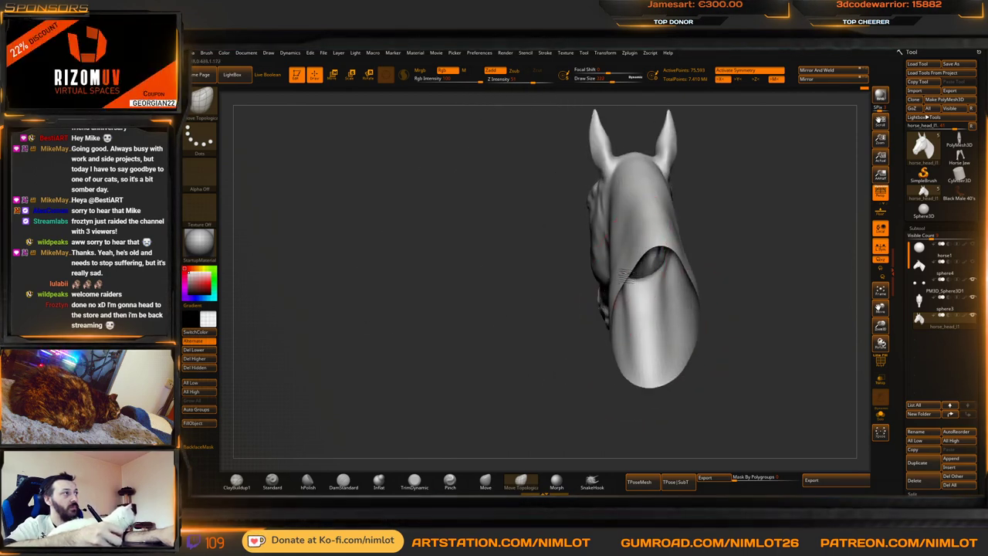
{"action": "mouse_move", "coordinate": [719, 251]}
{"action": "left_mouse_down"}
{"action": "mouse_move", "coordinate": [818, 247]}
{"action": "mouse_move", "coordinate": [774, 283]}
{"action": "mouse_move", "coordinate": [756, 271]}
{"action": "mouse_move", "coordinate": [717, 339]}
{"action": "mouse_move", "coordinate": [714, 328]}
{"action": "mouse_move", "coordinate": [788, 283]}
{"action": "mouse_move", "coordinate": [780, 245]}
{"action": "mouse_move", "coordinate": [805, 215]}
{"action": "left_mouse_up"}
{"action": "key", "text": "f"}
Lower the horse head to its lowest subdivision level and adjust the open rear edge of the neck with Move Topological
{"action": "mouse_move", "coordinate": [579, 372]}
{"action": "left_mouse_down", "text": "shift"}
{"action": "mouse_move", "coordinate": [574, 345]}
{"action": "mouse_move", "coordinate": [556, 361]}
{"action": "mouse_move", "coordinate": [598, 367]}
{"action": "mouse_move", "coordinate": [575, 362]}
{"action": "left_mouse_up", "text": "shift"}
{"action": "left_click_drag", "start_coordinate": [679, 350], "coordinate": [675, 313]}
{"action": "key", "text": "shift+d"}
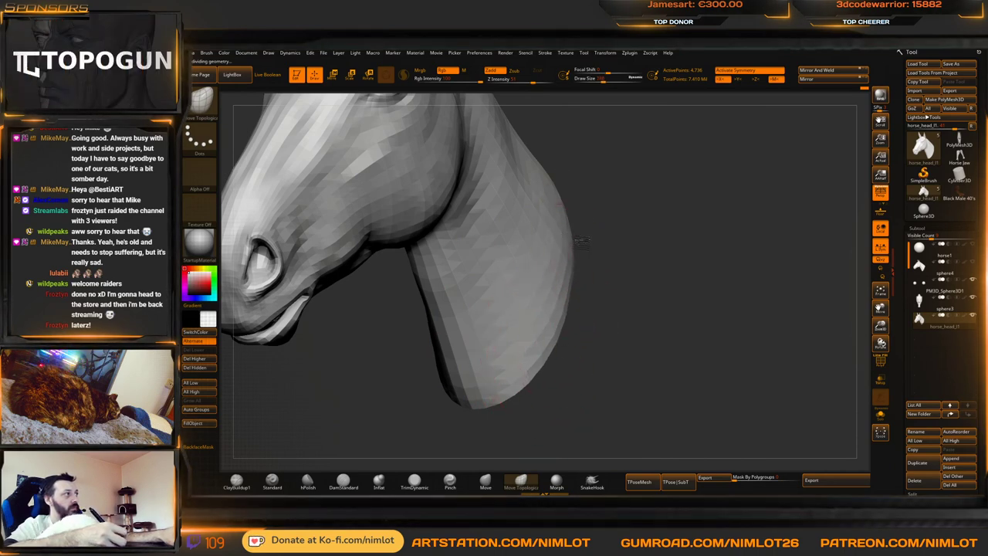
{"action": "left_click_drag", "start_coordinate": [609, 227], "coordinate": [581, 216]}
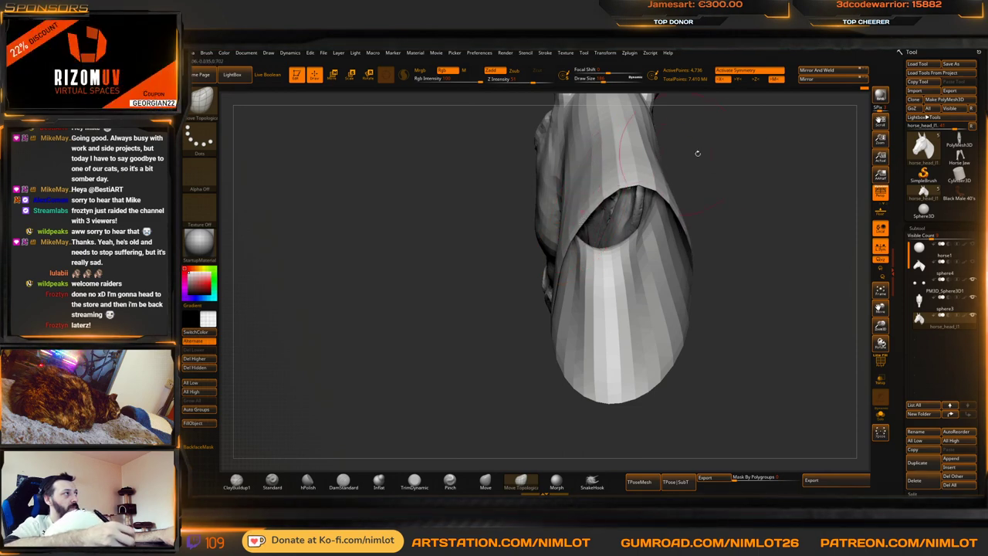
{"action": "mouse_move", "coordinate": [697, 152]}
{"action": "left_mouse_down"}
{"action": "mouse_move", "coordinate": [741, 177]}
{"action": "mouse_move", "coordinate": [733, 182]}
{"action": "left_mouse_up"}
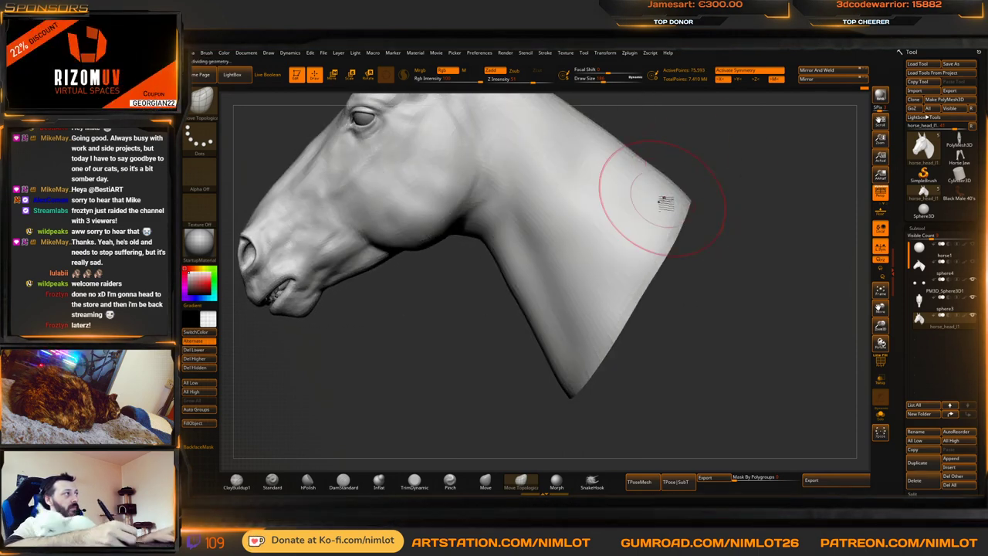
{"action": "key", "text": "f"}
{"action": "mouse_move", "coordinate": [754, 219]}
{"action": "left_mouse_down", "text": "alt"}
{"action": "mouse_move", "coordinate": [715, 209]}
{"action": "mouse_move", "coordinate": [718, 230]}
{"action": "left_mouse_up", "text": "alt"}
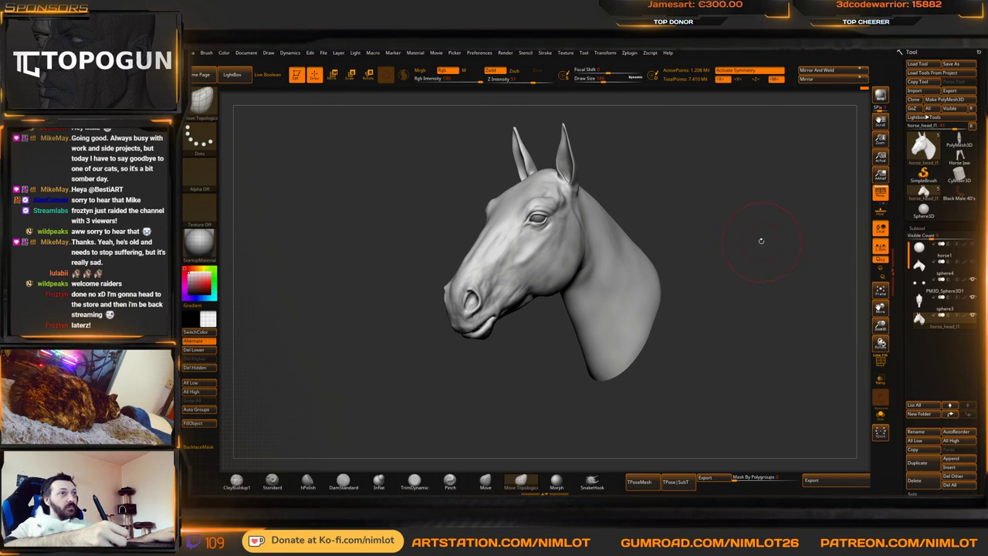
Sculpt the long muscle forms along the side of the neck with ClayBuildup two levels below full detail, and smooth them
{"action": "mouse_move", "coordinate": [761, 241]}
{"action": "left_mouse_down"}
{"action": "mouse_move", "coordinate": [783, 244]}
{"action": "mouse_move", "coordinate": [768, 248]}
{"action": "mouse_move", "coordinate": [761, 225]}
{"action": "mouse_move", "coordinate": [750, 267]}
{"action": "left_mouse_up"}
{"action": "left_click", "coordinate": [238, 481]}
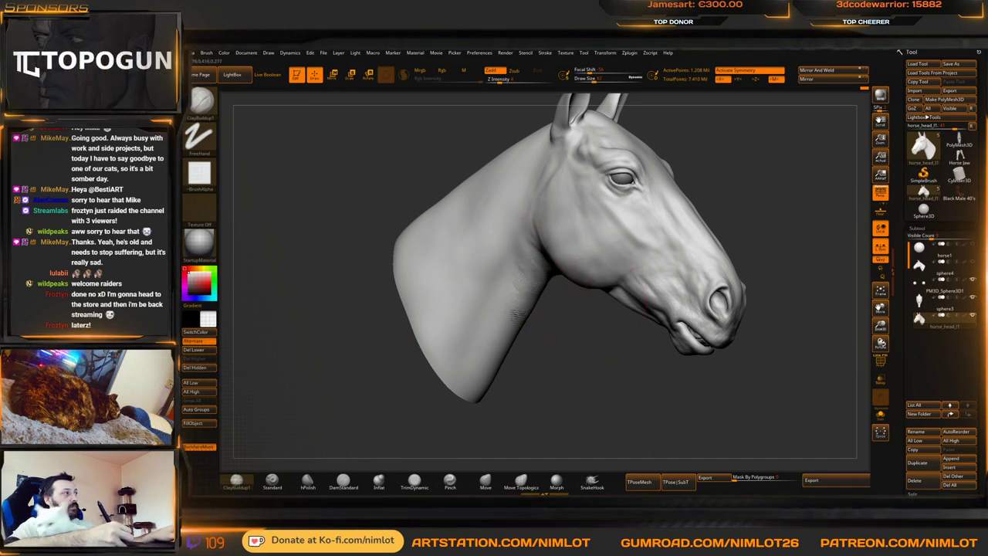
{"action": "key", "text": "shift"}
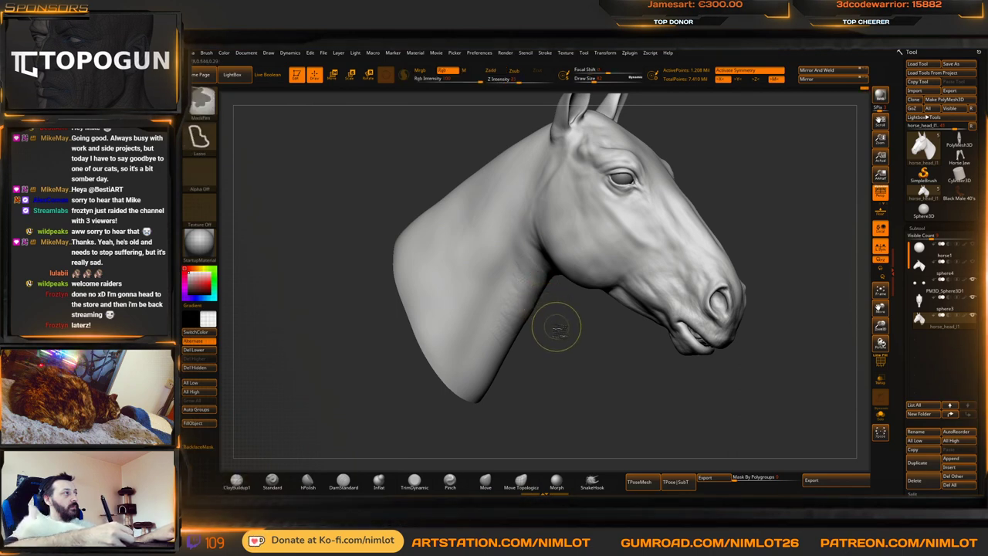
{"action": "key", "text": "shift+d"}
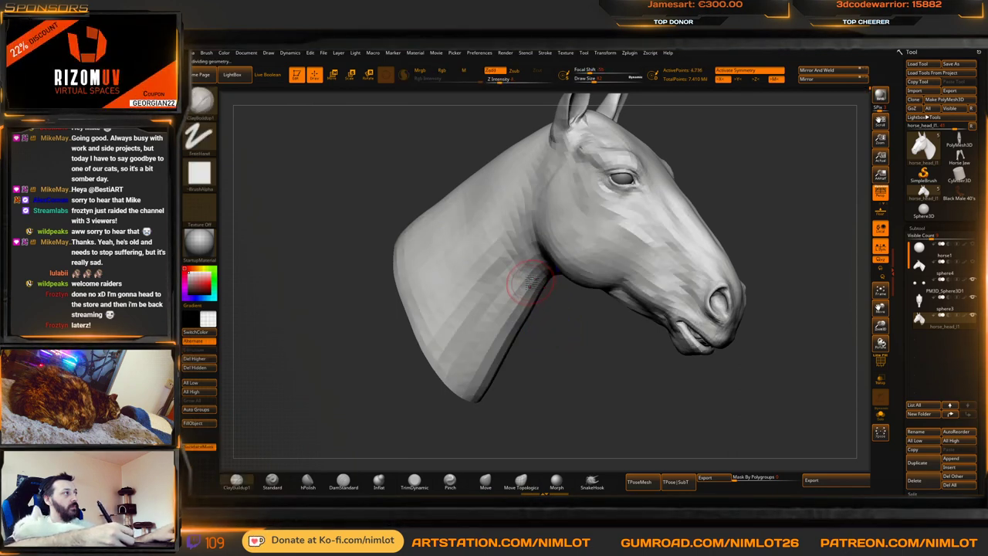
{"action": "key", "text": "d"}
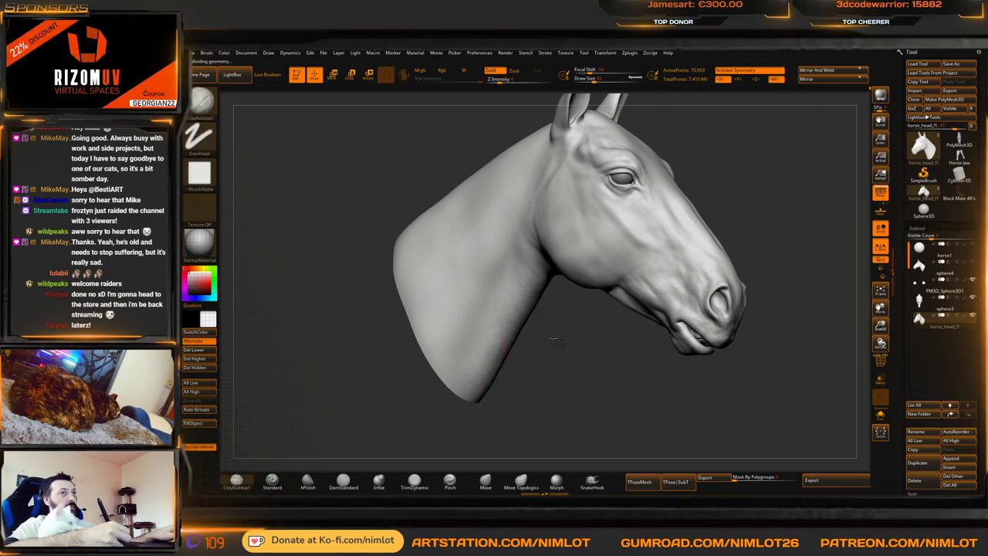
{"action": "mouse_move", "coordinate": [556, 340]}
{"action": "left_mouse_down", "text": "alt"}
{"action": "mouse_move", "coordinate": [556, 373]}
{"action": "mouse_move", "coordinate": [570, 370]}
{"action": "left_mouse_up", "text": "alt"}
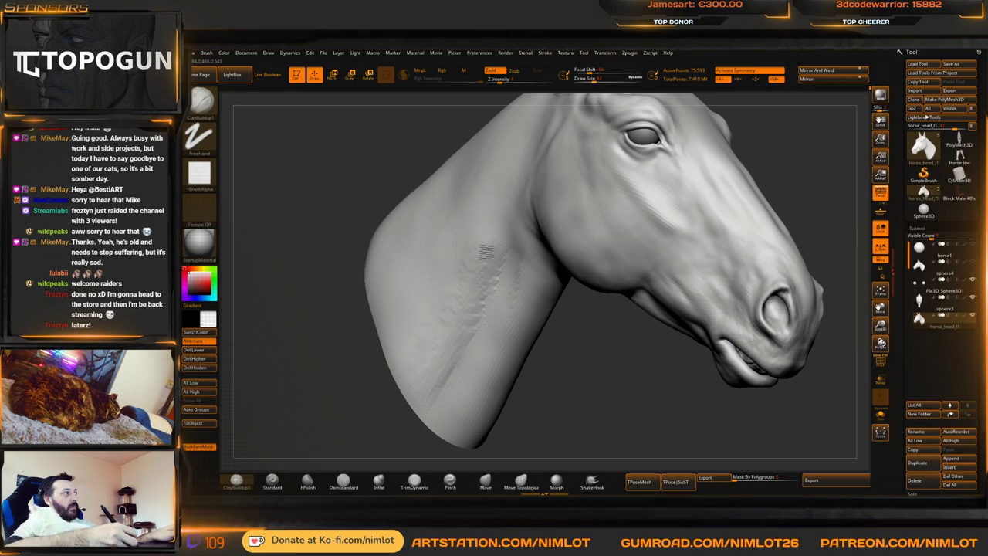
{"action": "key", "text": "shift"}
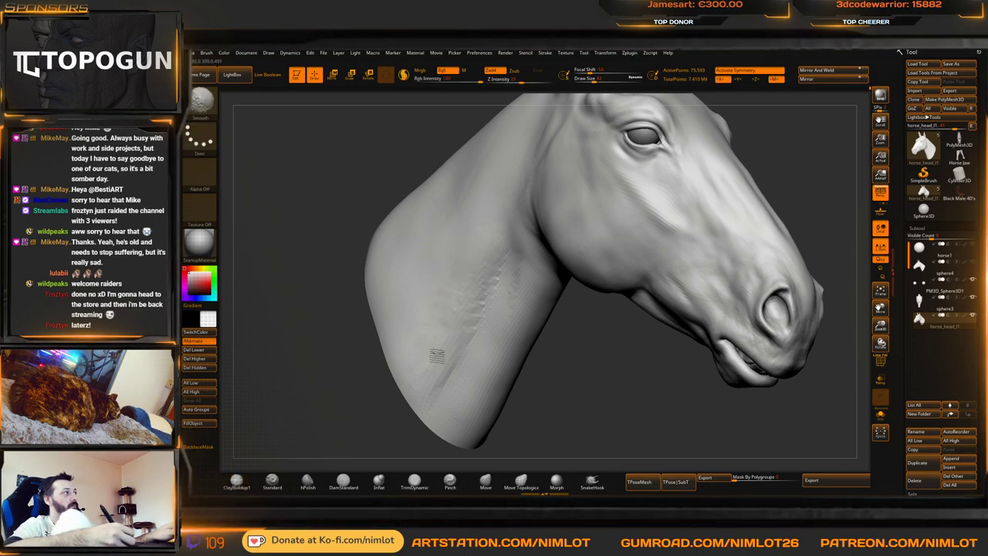
{"action": "mouse_move", "coordinate": [598, 362]}
{"action": "left_mouse_down"}
{"action": "mouse_move", "coordinate": [632, 337]}
{"action": "mouse_move", "coordinate": [614, 340]}
{"action": "mouse_move", "coordinate": [644, 300]}
{"action": "mouse_move", "coordinate": [717, 302]}
{"action": "mouse_move", "coordinate": [746, 217]}
{"action": "mouse_move", "coordinate": [749, 225]}
{"action": "mouse_move", "coordinate": [515, 250]}
{"action": "left_mouse_up"}
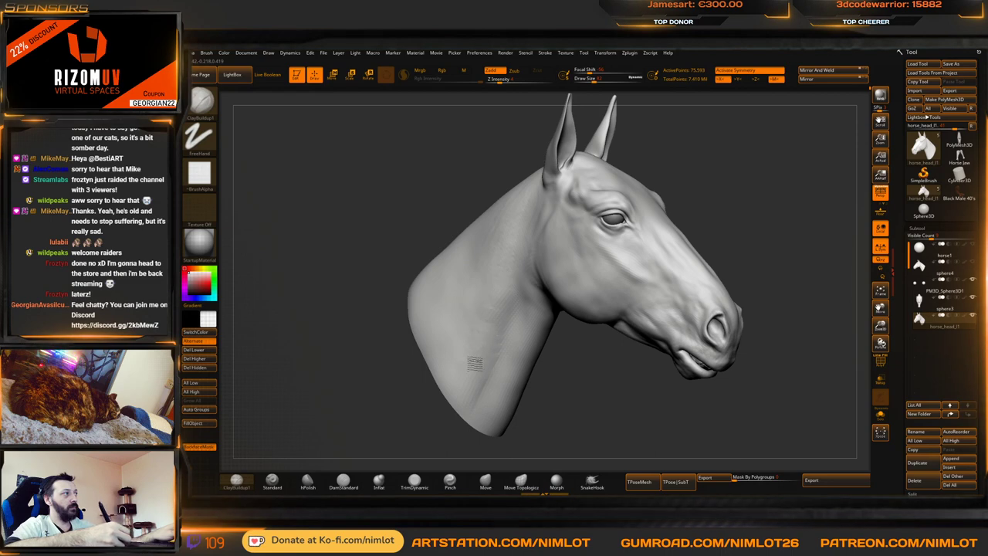
{"action": "mouse_move", "coordinate": [570, 398]}
{"action": "left_mouse_down"}
{"action": "mouse_move", "coordinate": [551, 409]}
{"action": "mouse_move", "coordinate": [606, 347]}
{"action": "mouse_move", "coordinate": [590, 389]}
{"action": "left_mouse_up"}
{"action": "left_click_drag", "start_coordinate": [588, 390], "coordinate": [559, 385]}
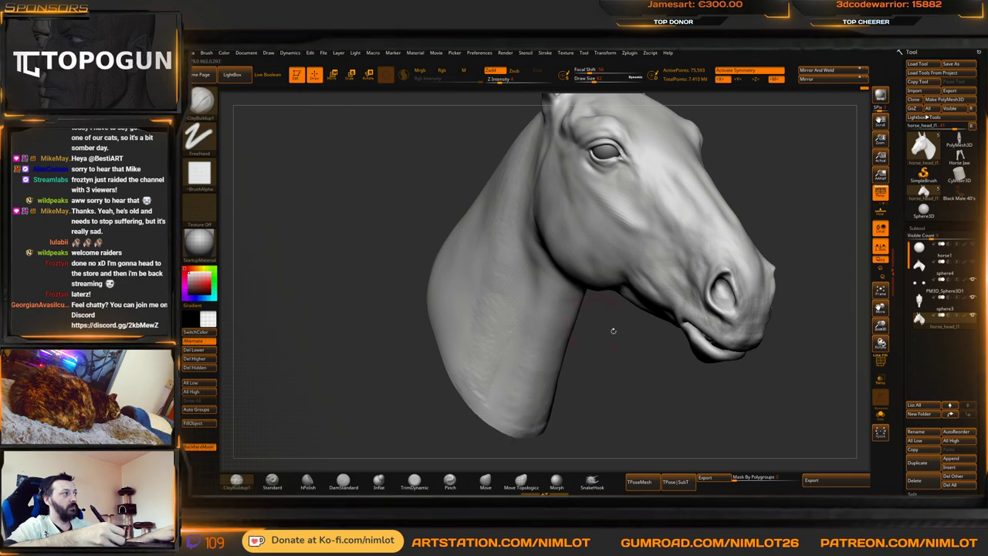
Refine the throat and the underside of the neck with ClayBuildup and Smooth
{"action": "mouse_move", "coordinate": [613, 331]}
{"action": "left_mouse_down"}
{"action": "mouse_move", "coordinate": [593, 282]}
{"action": "mouse_move", "coordinate": [571, 309]}
{"action": "mouse_move", "coordinate": [572, 277]}
{"action": "left_mouse_up"}
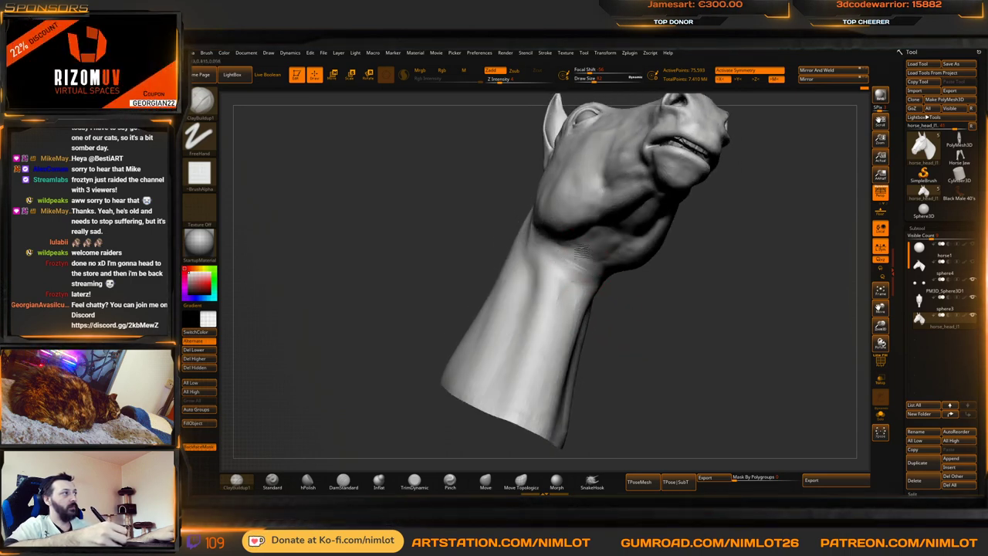
{"action": "right_click_drag", "start_coordinate": [582, 252], "coordinate": [557, 234]}
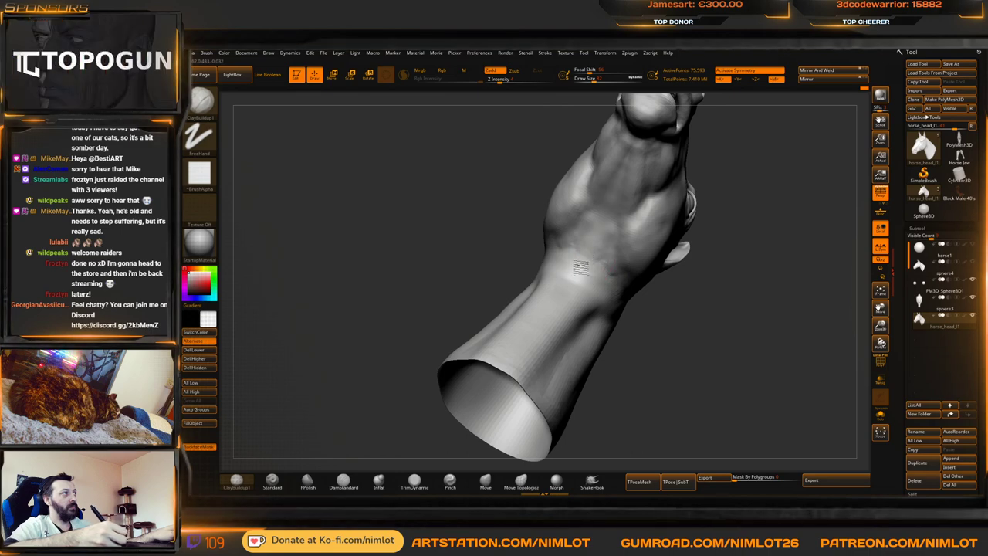
{"action": "mouse_move", "coordinate": [714, 327]}
{"action": "left_mouse_down", "text": "shift"}
{"action": "mouse_move", "coordinate": [730, 335]}
{"action": "mouse_move", "coordinate": [739, 276]}
{"action": "mouse_move", "coordinate": [741, 293]}
{"action": "mouse_move", "coordinate": [759, 260]}
{"action": "mouse_move", "coordinate": [746, 283]}
{"action": "mouse_move", "coordinate": [695, 278]}
{"action": "left_mouse_up", "text": "shift"}
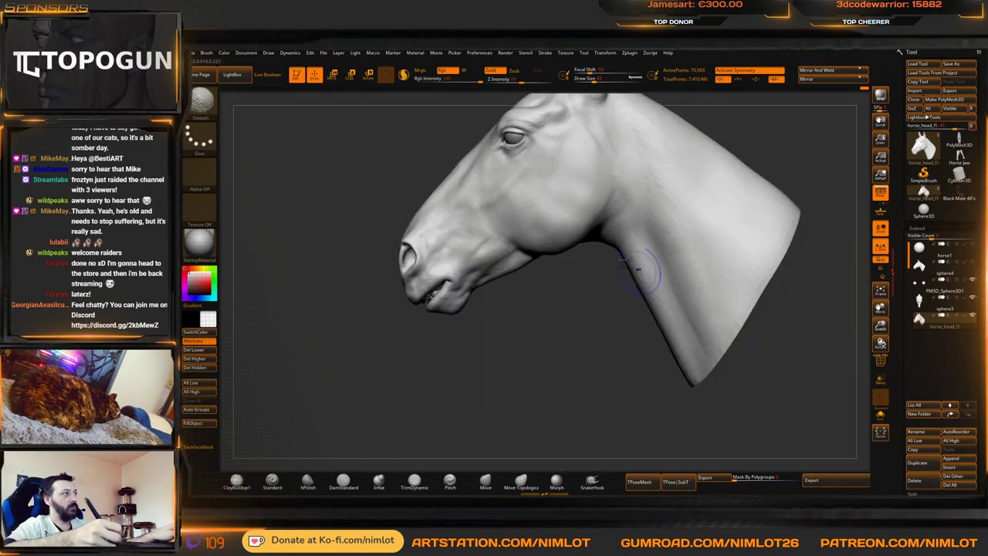
{"action": "left_click_drag", "start_coordinate": [563, 350], "coordinate": [584, 346]}
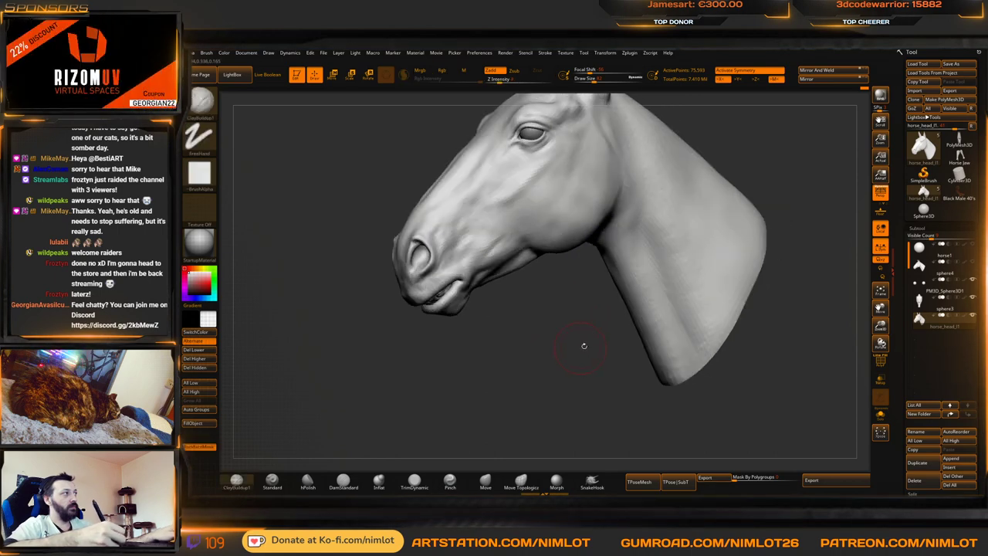
Raise the horse head by one subdivision level and check the neck and head from both sides
{"action": "right_click_drag", "start_coordinate": [578, 359], "coordinate": [580, 313]}
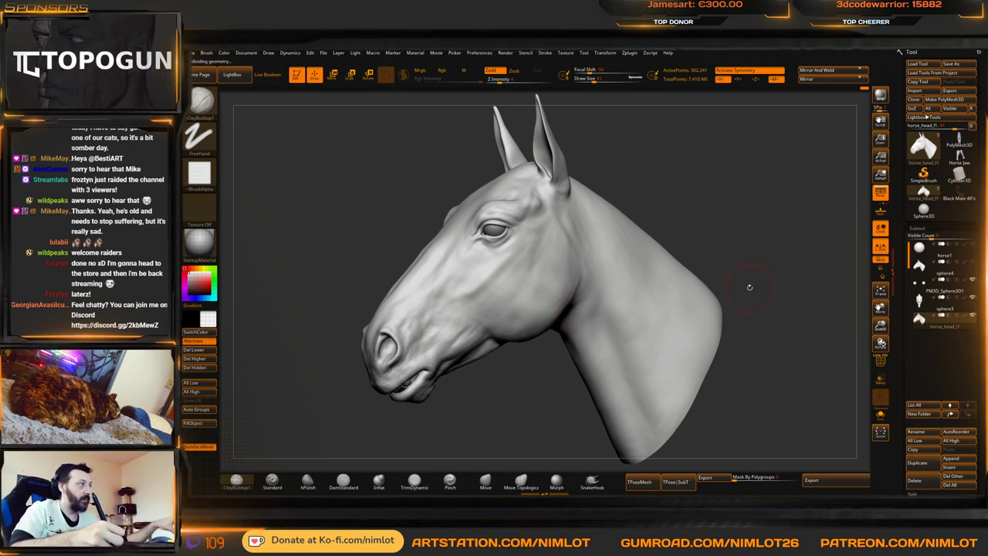
{"action": "left_click_drag", "start_coordinate": [747, 266], "coordinate": [774, 267]}
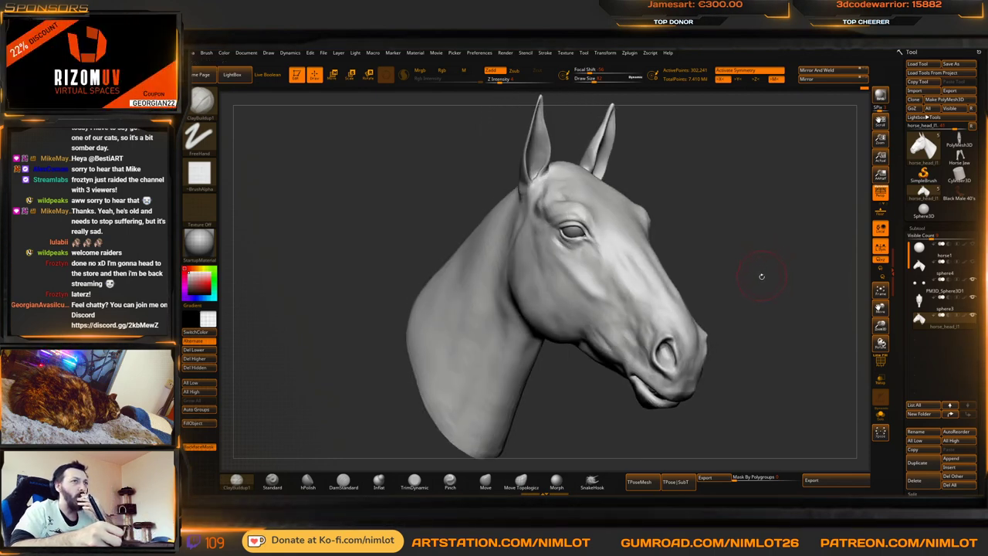
{"action": "right_click_drag", "start_coordinate": [753, 278], "coordinate": [749, 251]}
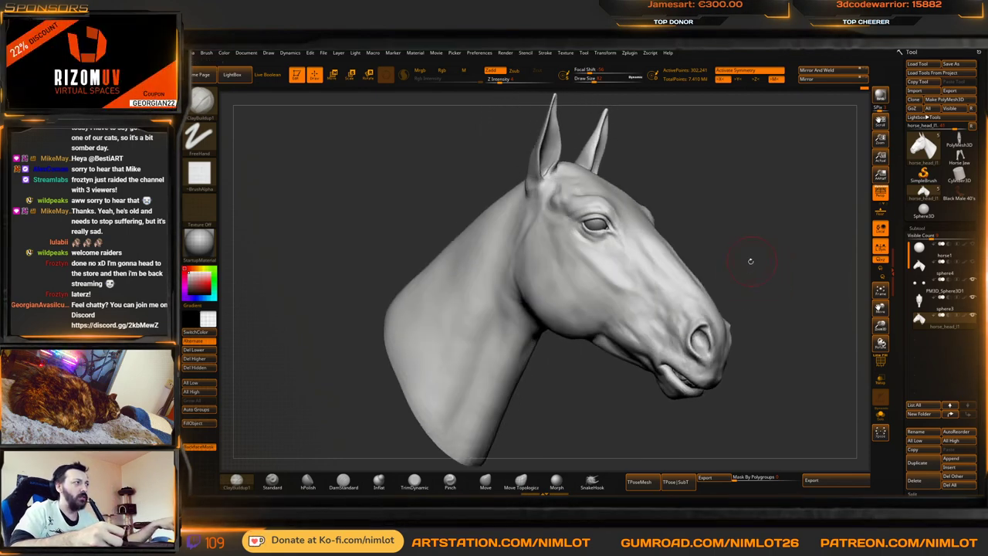
Refine the upper eyelid of the horse's eye with a small Standard brush and smooth its surface
{"action": "right_click_drag", "start_coordinate": [753, 213], "coordinate": [764, 239], "text": "ctrl"}
{"action": "mouse_move", "coordinate": [787, 170]}
{"action": "right_mouse_down", "text": "alt"}
{"action": "mouse_move", "coordinate": [753, 253]}
{"action": "mouse_move", "coordinate": [766, 209]}
{"action": "right_mouse_up", "text": "alt"}
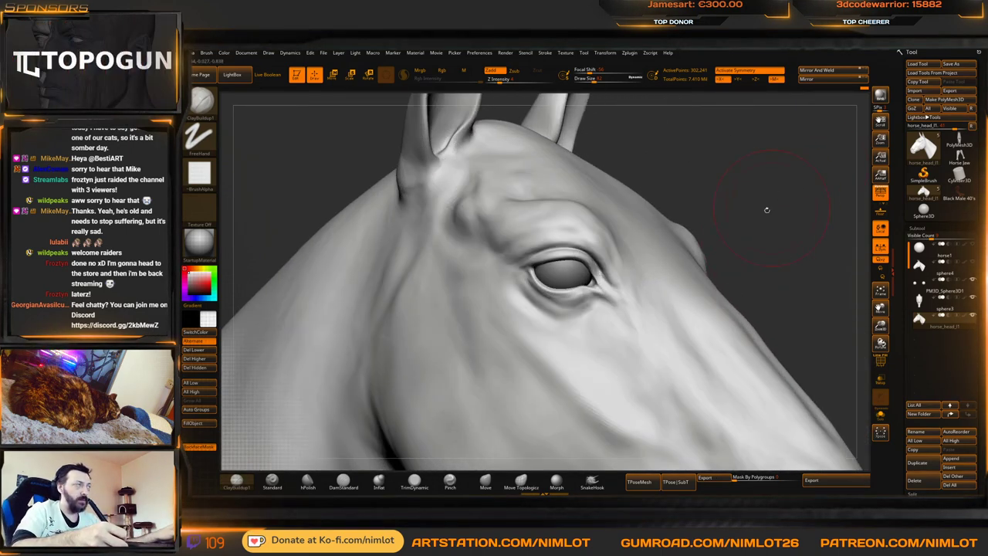
{"action": "mouse_move", "coordinate": [941, 254]}
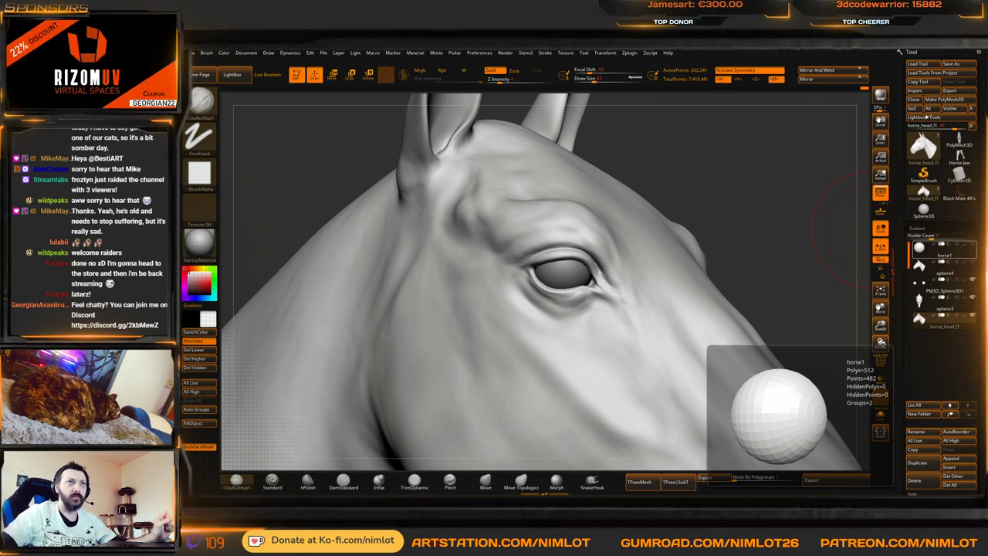
{"action": "left_click_drag", "start_coordinate": [853, 226], "coordinate": [755, 224]}
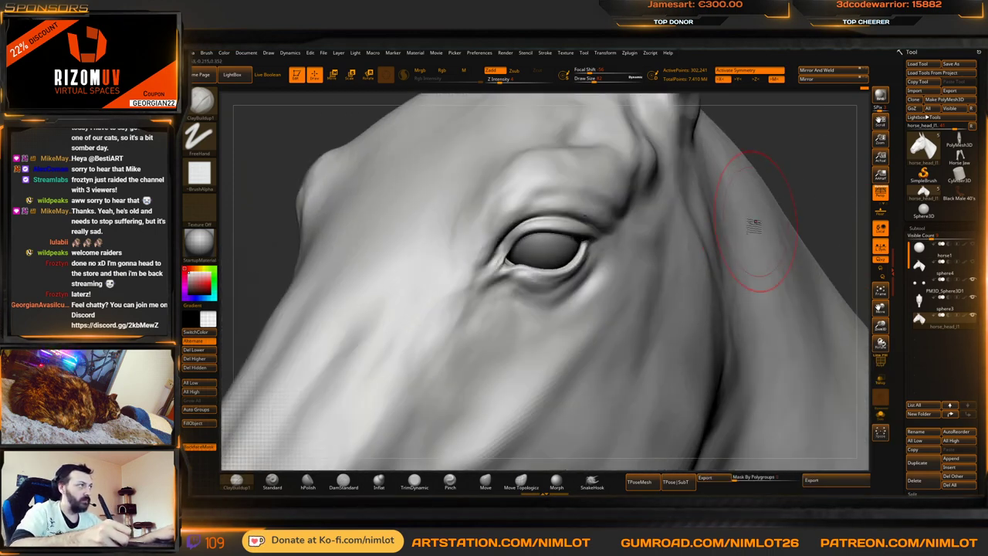
{"action": "left_click", "coordinate": [272, 482]}
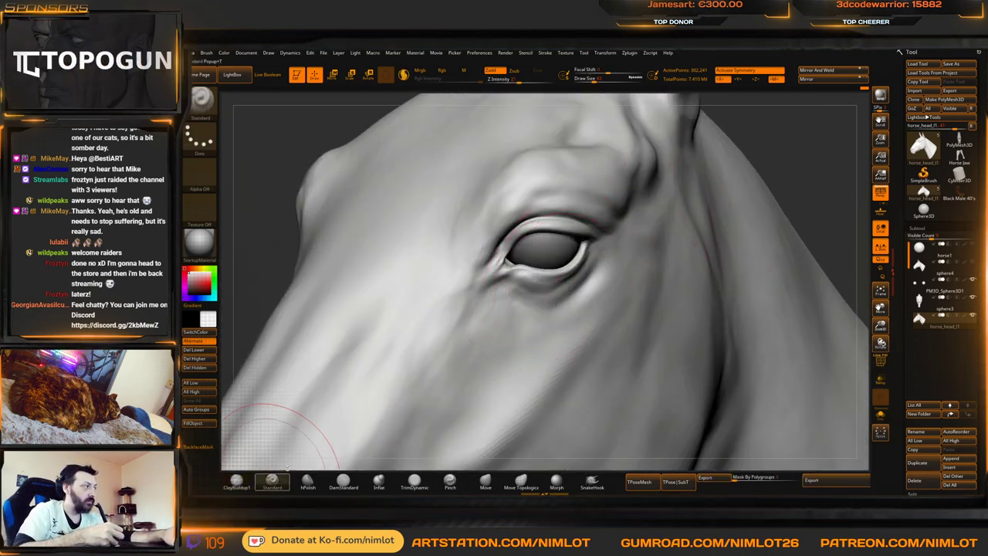
{"action": "key", "text": "bracketleft"}
{"action": "key", "text": "bracketleft"}
{"action": "key", "text": "bracketleft"}
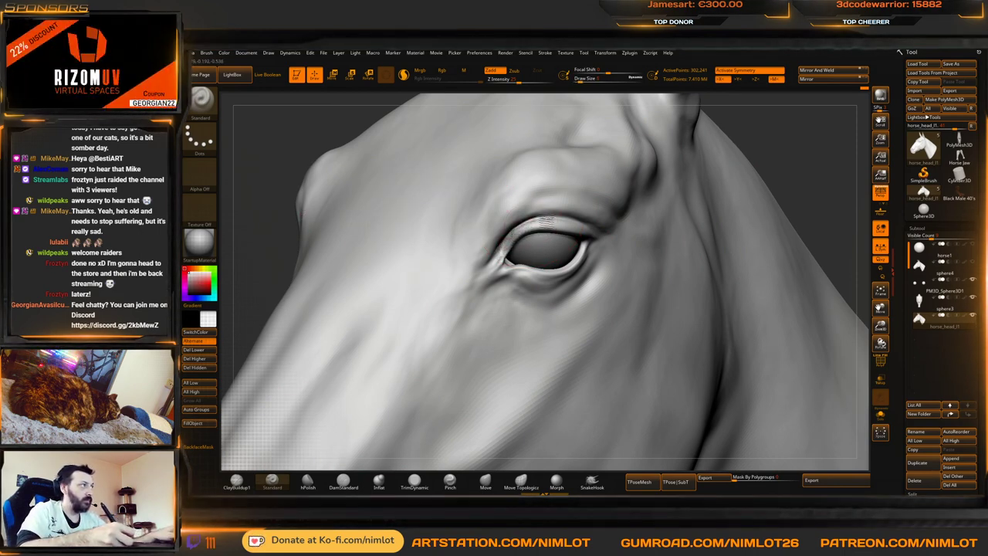
{"action": "left_click_drag", "start_coordinate": [536, 225], "coordinate": [514, 238], "text": "shift"}
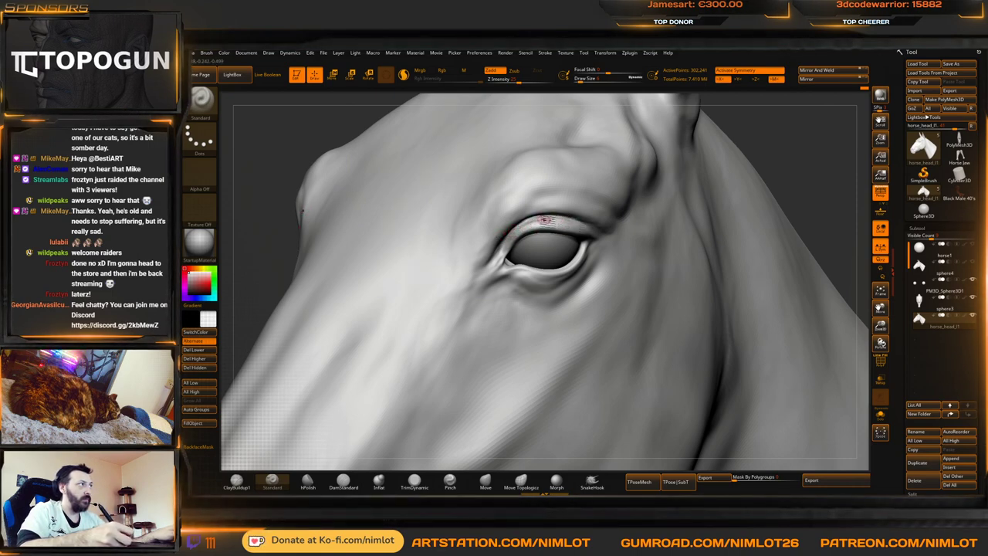
{"action": "left_click_drag", "start_coordinate": [528, 227], "coordinate": [558, 222], "text": "shift"}
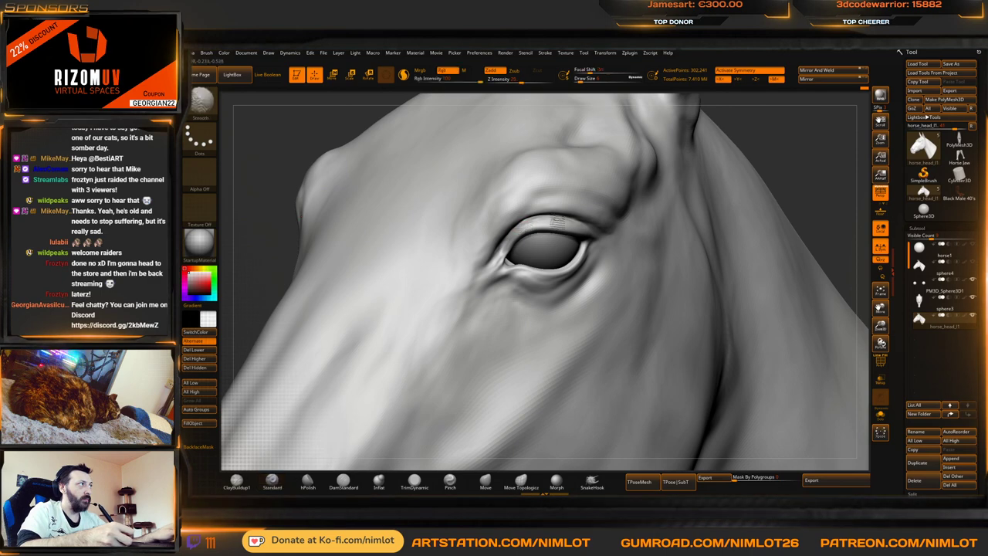
Sculpt the skin folds around the front corner of the eye with the Standard brush and smooth them
{"action": "left_click_drag", "start_coordinate": [791, 161], "coordinate": [721, 191]}
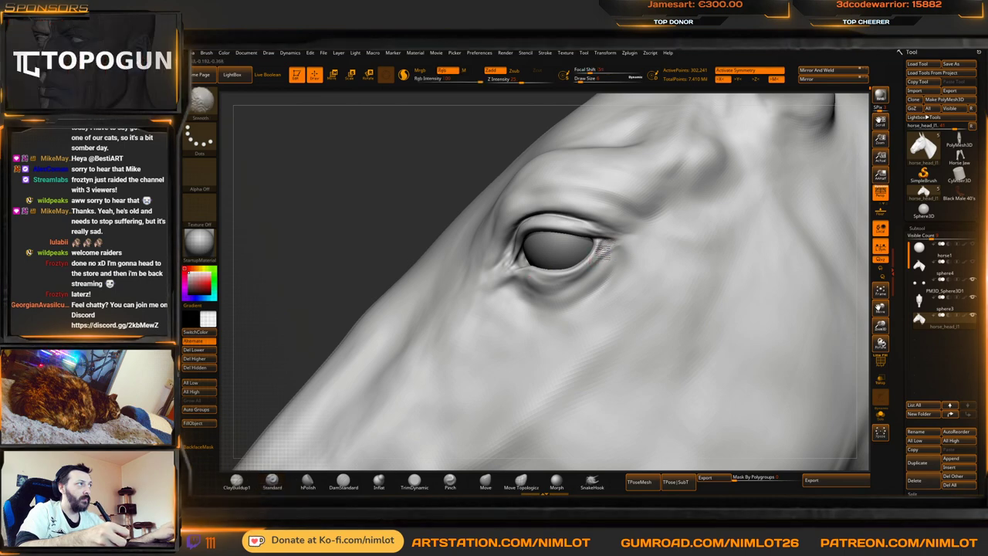
{"action": "left_click_drag", "start_coordinate": [393, 267], "coordinate": [456, 205], "text": "alt"}
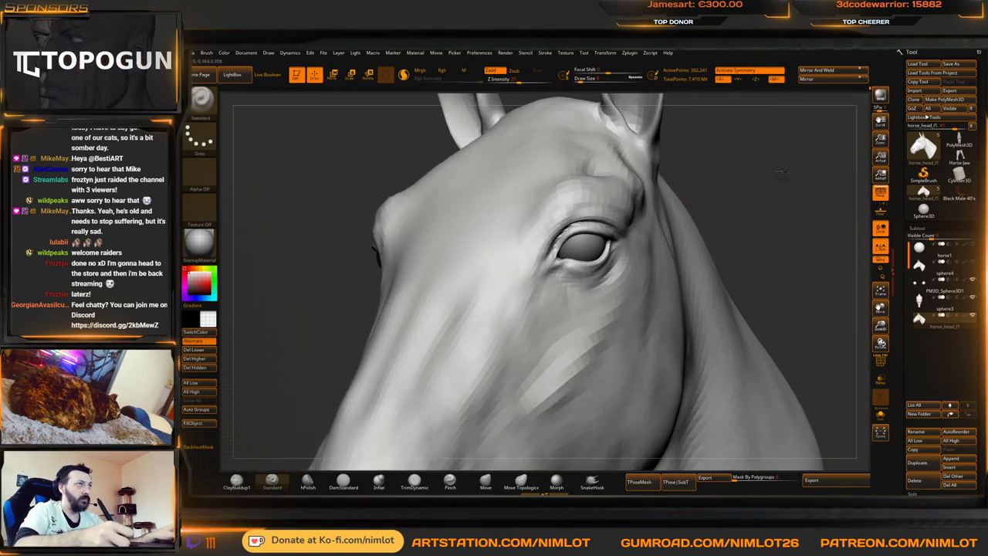
{"action": "mouse_move", "coordinate": [783, 177]}
{"action": "left_mouse_down"}
{"action": "mouse_move", "coordinate": [749, 213]}
{"action": "mouse_move", "coordinate": [772, 198]}
{"action": "mouse_move", "coordinate": [714, 205]}
{"action": "left_mouse_up"}
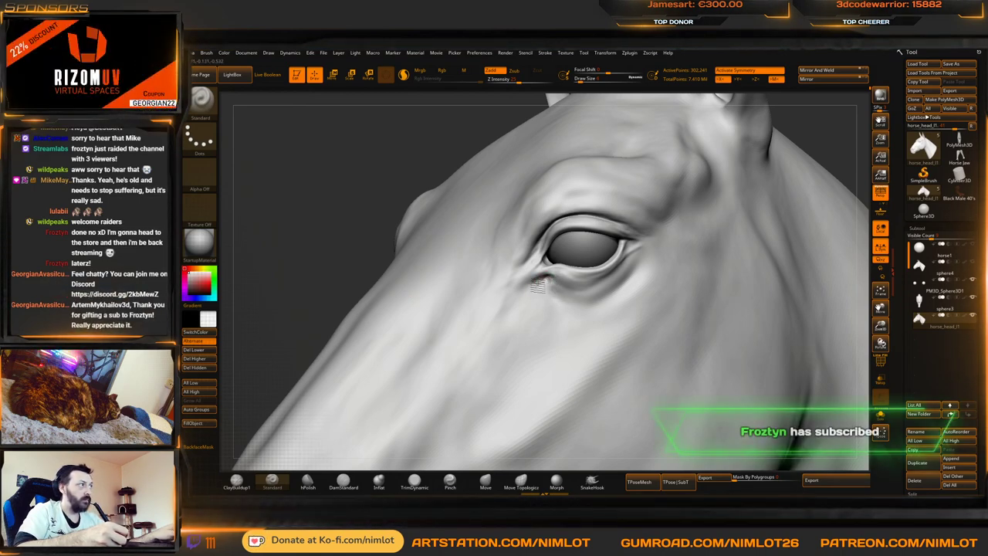
{"action": "left_click_drag", "start_coordinate": [529, 286], "coordinate": [544, 282], "text": "shift"}
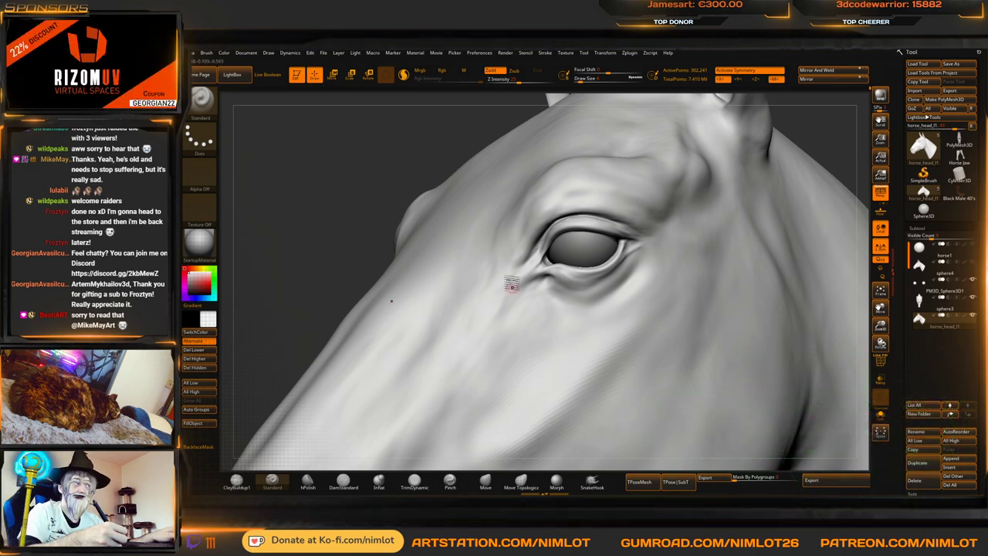
{"action": "mouse_move", "coordinate": [339, 212]}
{"action": "left_mouse_down", "text": "alt"}
{"action": "mouse_move", "coordinate": [363, 254]}
{"action": "mouse_move", "coordinate": [362, 325]}
{"action": "left_mouse_up", "text": "alt"}
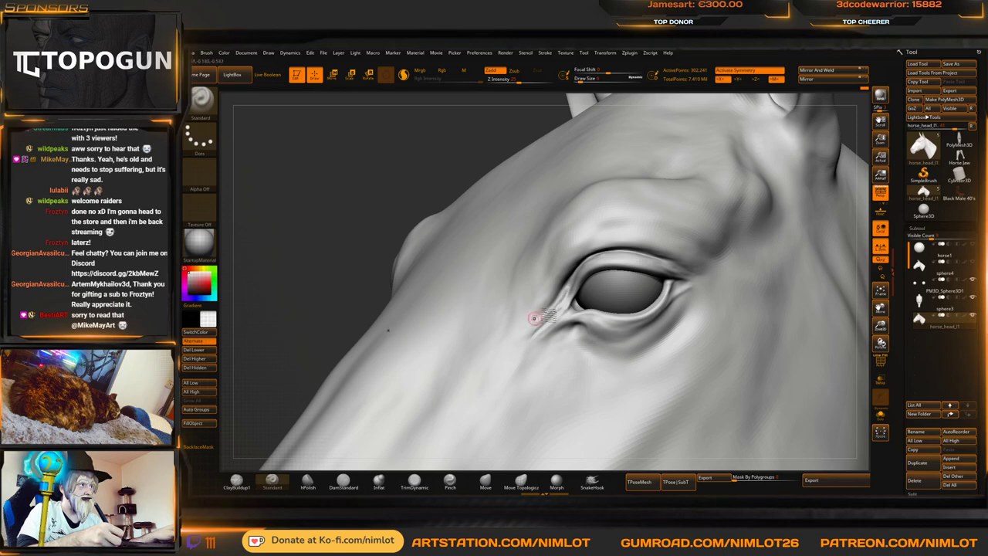
{"action": "key", "text": "shift"}
{"action": "left_click_drag", "start_coordinate": [559, 318], "coordinate": [545, 319], "text": "shift"}
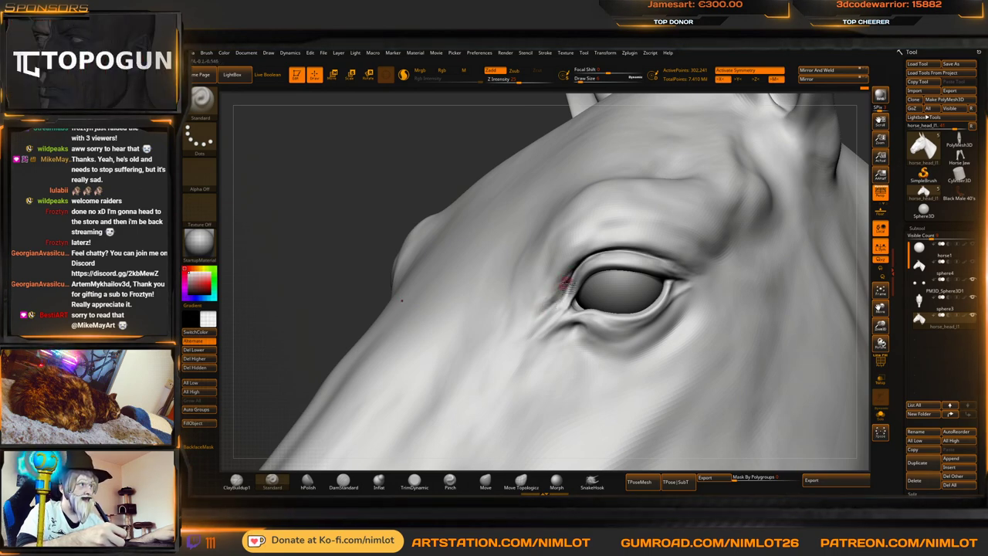
{"action": "key", "text": "shift"}
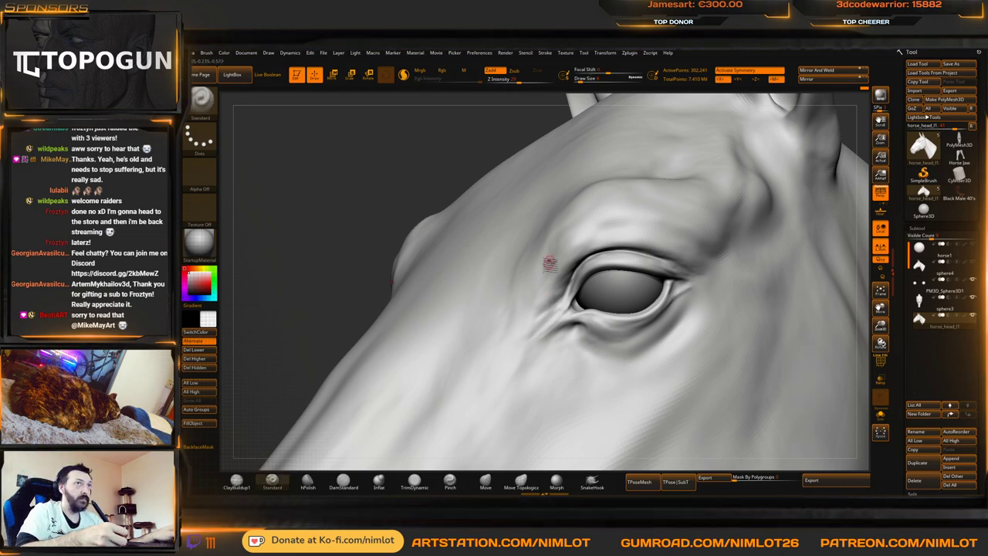
Refine the rim and crease of the upper eyelid and smooth the lid between them
{"action": "left_click_drag", "start_coordinate": [306, 292], "coordinate": [610, 270]}
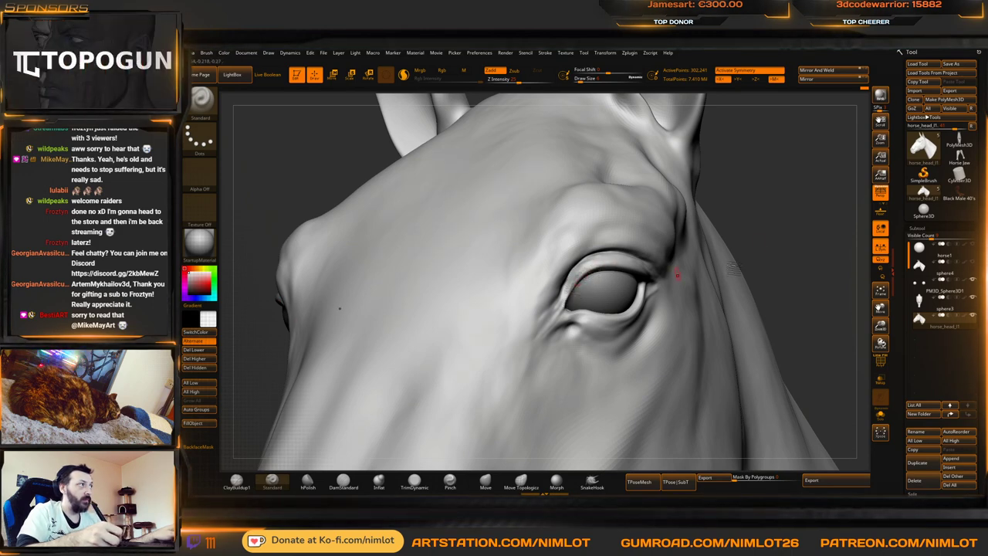
{"action": "left_click_drag", "start_coordinate": [793, 226], "coordinate": [699, 240]}
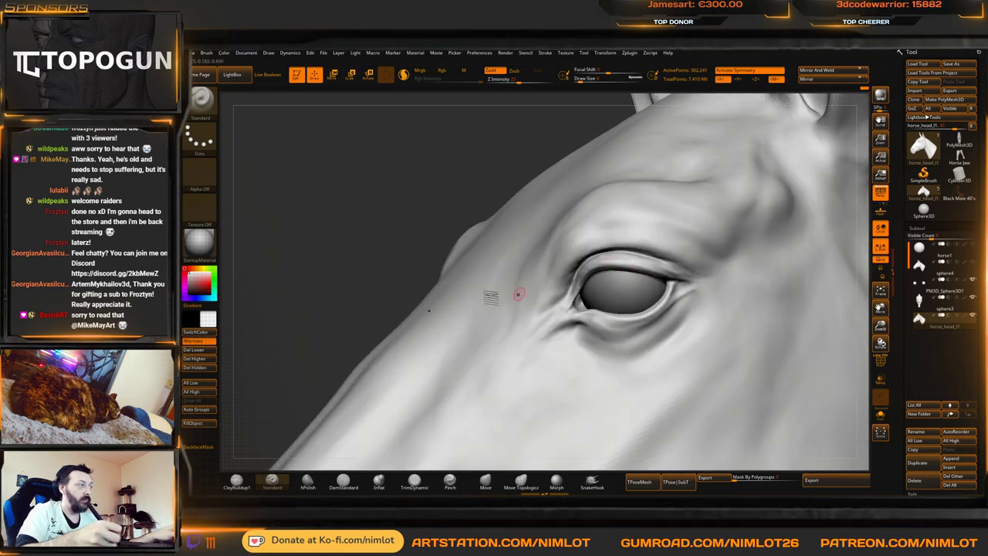
{"action": "left_click_drag", "start_coordinate": [347, 277], "coordinate": [457, 284]}
{"action": "left_click_drag", "start_coordinate": [738, 271], "coordinate": [595, 282]}
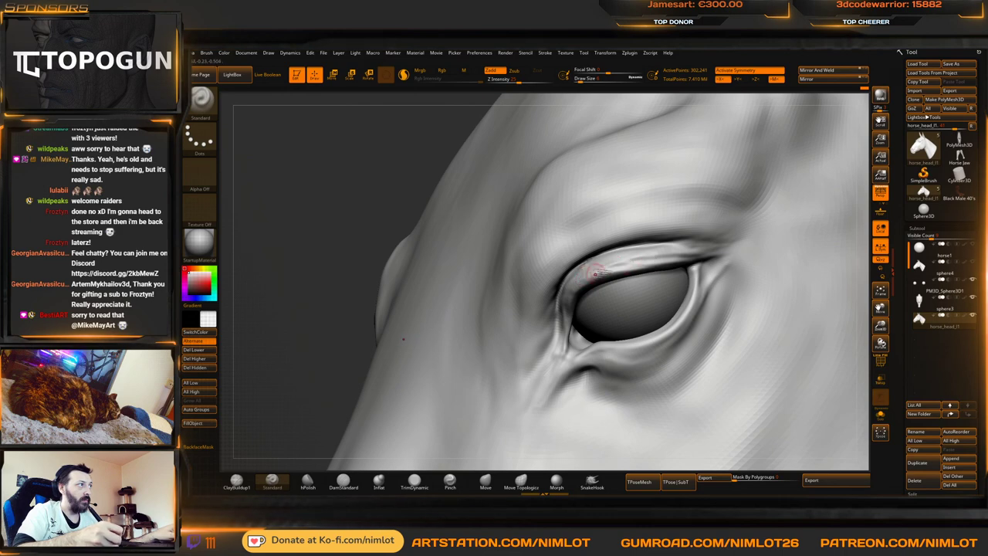
{"action": "key", "text": "shift"}
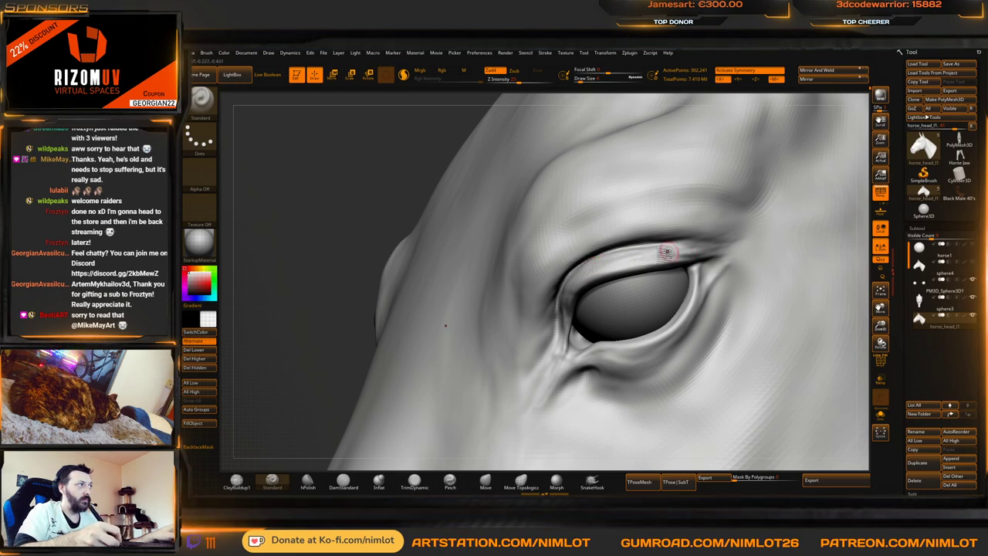
Define the lower eyelid's rim with the Standard brush and smooth it toward the rear corner of the eye
{"action": "key", "text": "f"}
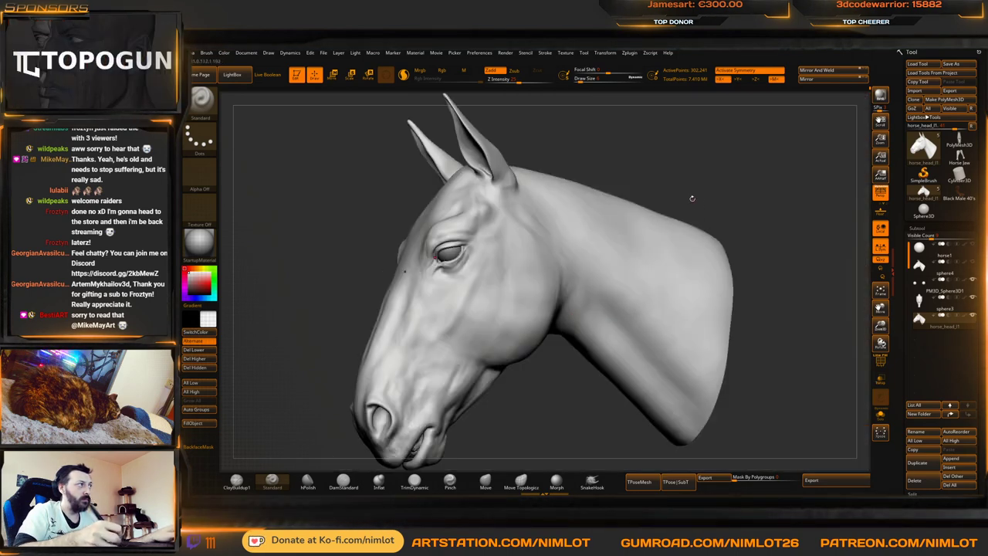
{"action": "left_click_drag", "start_coordinate": [690, 198], "coordinate": [604, 268]}
{"action": "left_click_drag", "start_coordinate": [731, 199], "coordinate": [627, 286], "text": "alt"}
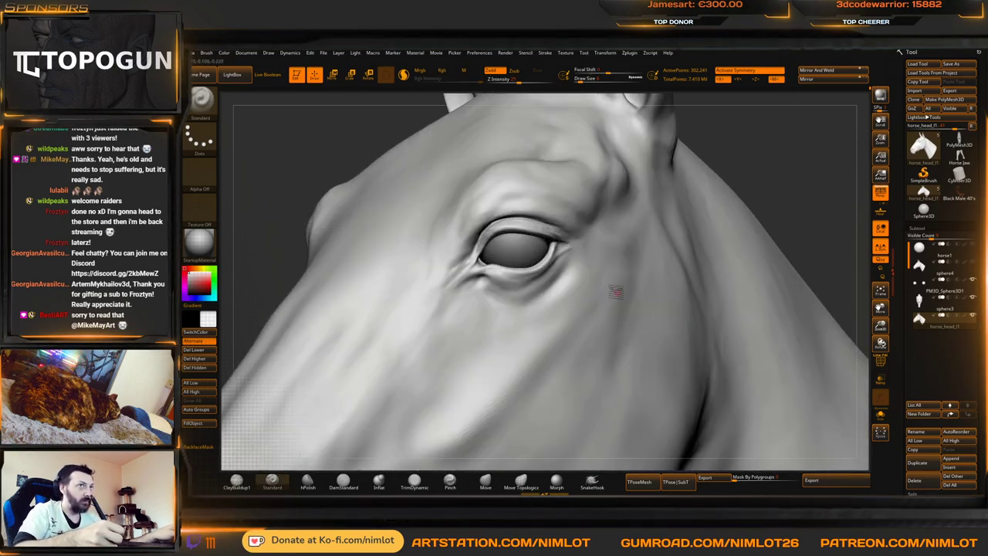
{"action": "mouse_move", "coordinate": [758, 167]}
{"action": "left_mouse_down"}
{"action": "mouse_move", "coordinate": [805, 144]}
{"action": "mouse_move", "coordinate": [800, 194]}
{"action": "mouse_move", "coordinate": [778, 245]}
{"action": "left_mouse_up"}
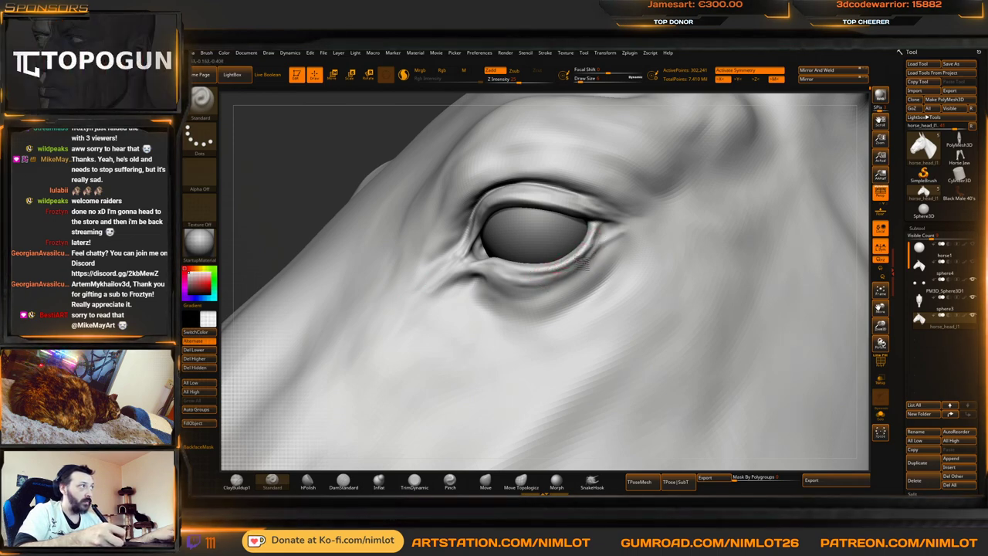
{"action": "left_click_drag", "start_coordinate": [594, 239], "coordinate": [592, 231], "text": "shift"}
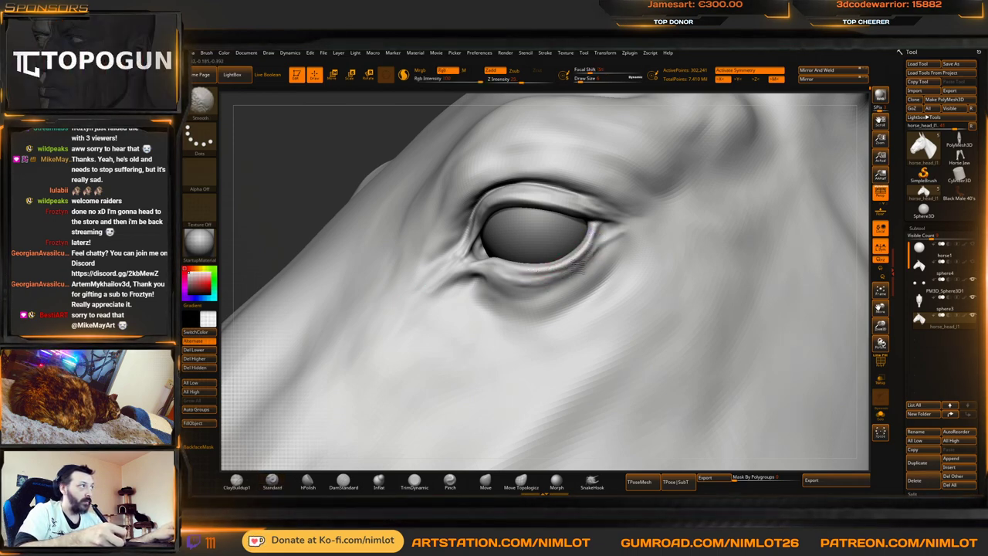
Build up the skin beneath the lower eyelid with ClayBuildup and smooth the fold
{"action": "left_click", "coordinate": [237, 482]}
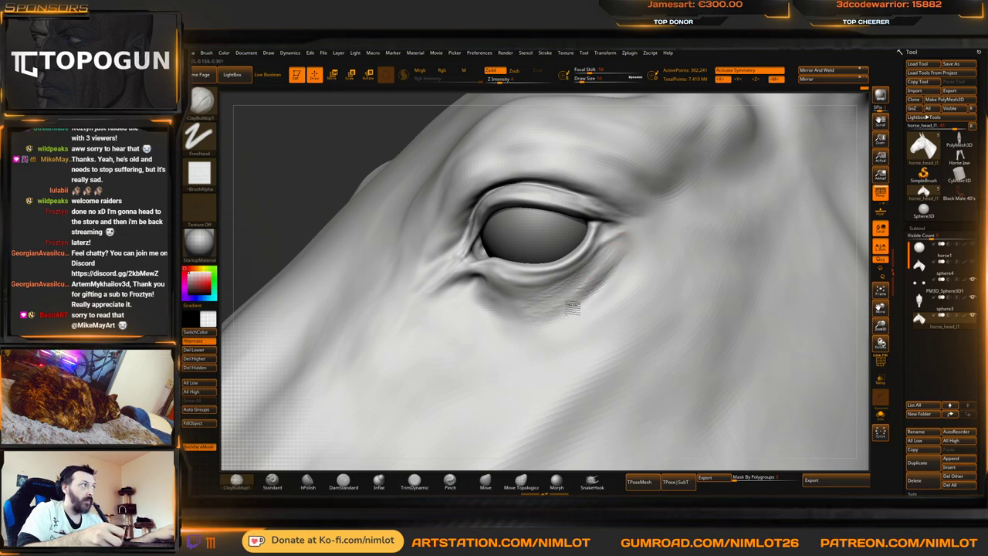
{"action": "mouse_move", "coordinate": [591, 286]}
{"action": "left_mouse_down", "text": "shift"}
{"action": "mouse_move", "coordinate": [562, 302]}
{"action": "mouse_move", "coordinate": [473, 311]}
{"action": "left_mouse_up", "text": "shift"}
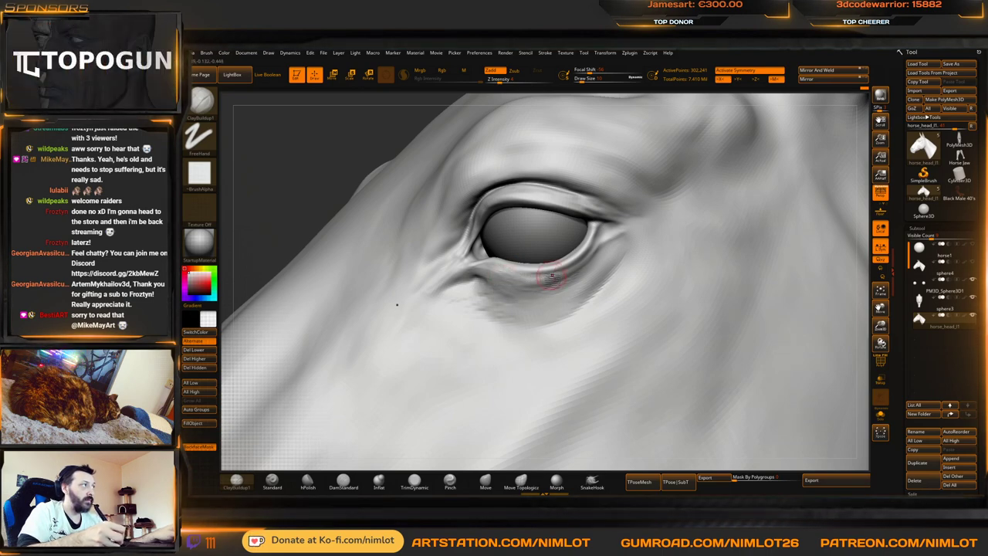
{"action": "key", "text": "f"}
{"action": "right_click_drag", "start_coordinate": [552, 256], "coordinate": [681, 218]}
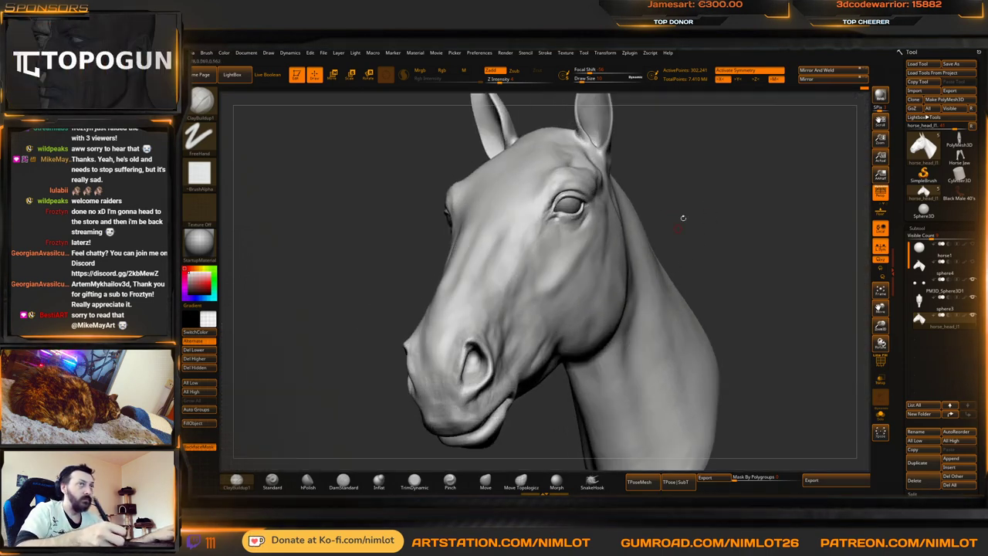
Touch up and smooth the area below the front corner of the eye
{"action": "right_click_drag", "start_coordinate": [713, 188], "coordinate": [657, 190]}
{"action": "mouse_move", "coordinate": [729, 166]}
{"action": "right_mouse_down", "text": "alt"}
{"action": "mouse_move", "coordinate": [789, 180]}
{"action": "mouse_move", "coordinate": [746, 183]}
{"action": "mouse_move", "coordinate": [726, 251]}
{"action": "right_mouse_up", "text": "alt"}
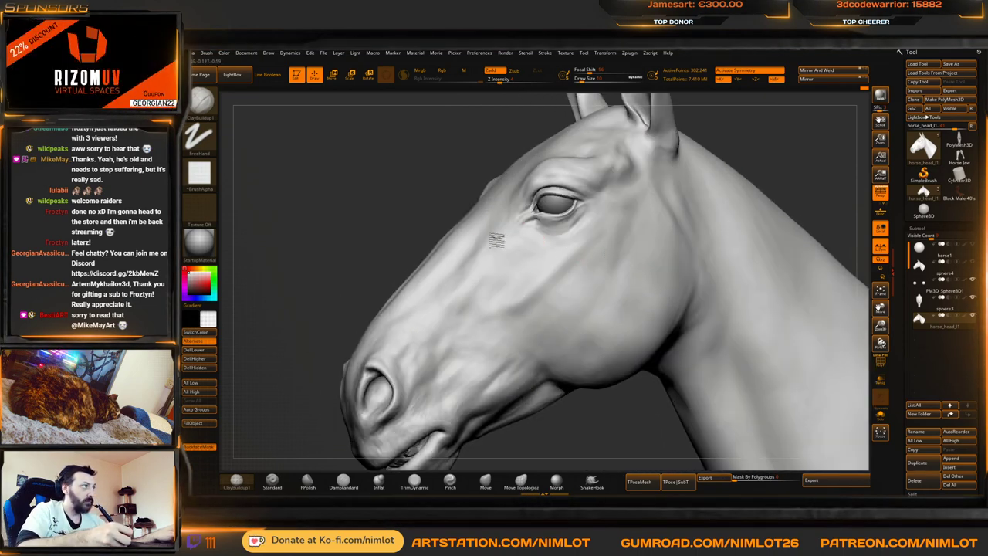
{"action": "left_click_drag", "start_coordinate": [741, 151], "coordinate": [787, 145]}
{"action": "right_click_drag", "start_coordinate": [786, 146], "coordinate": [773, 202], "text": "ctrl"}
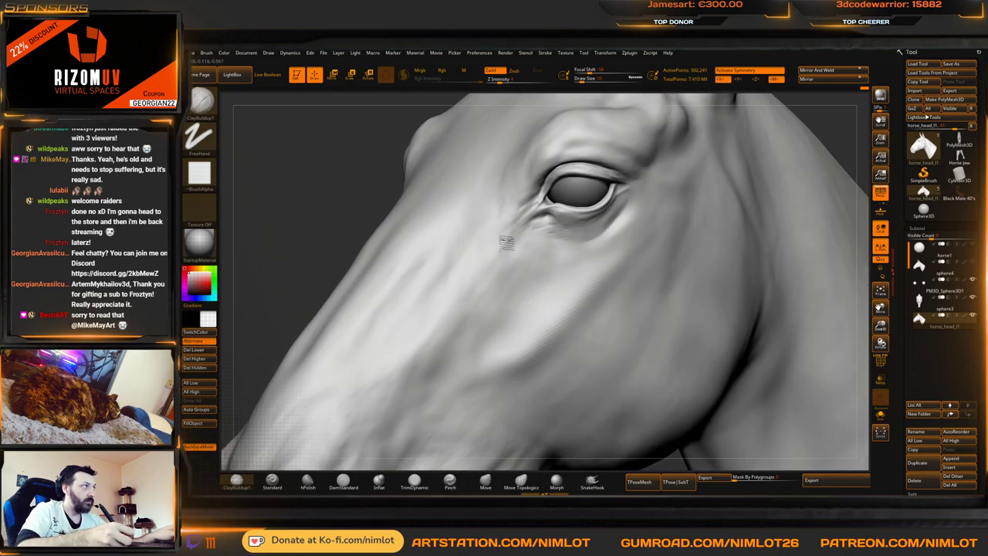
{"action": "key", "text": "shift"}
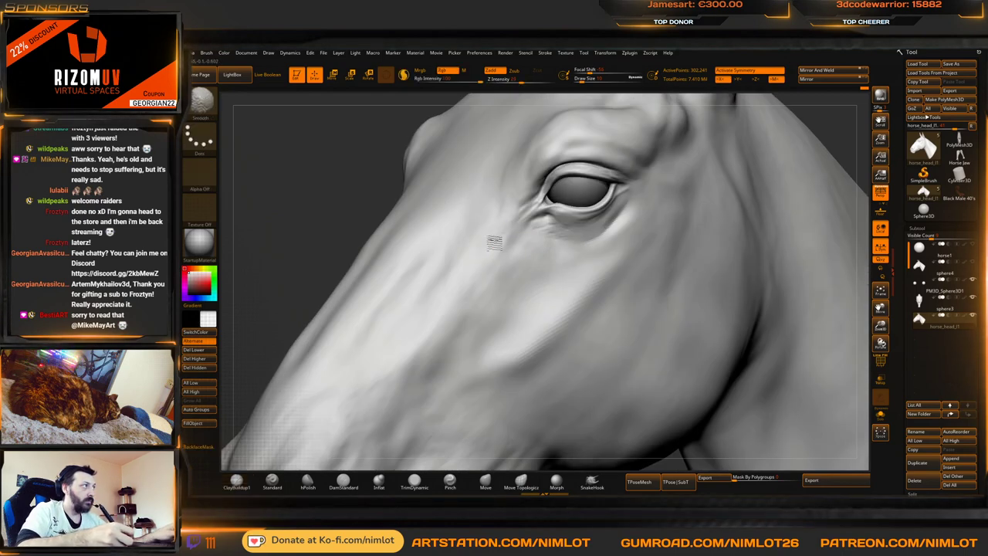
Lower the horse head by two subdivision levels and refine the forms around the eye with ClayBuildup
{"action": "key", "text": "f"}
{"action": "left_click_drag", "start_coordinate": [743, 242], "coordinate": [771, 196]}
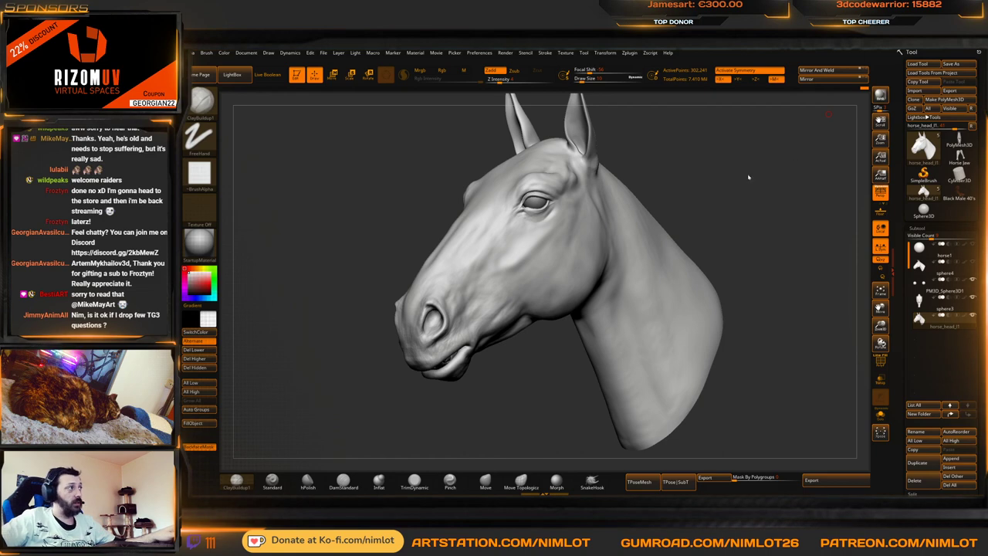
{"action": "left_click_drag", "start_coordinate": [748, 178], "coordinate": [741, 229]}
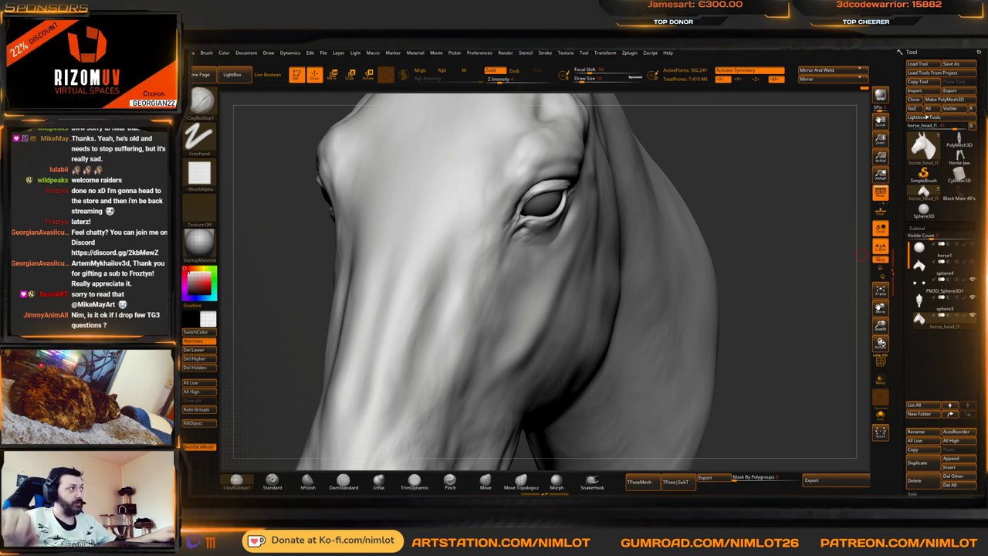
{"action": "left_click_drag", "start_coordinate": [730, 171], "coordinate": [672, 209]}
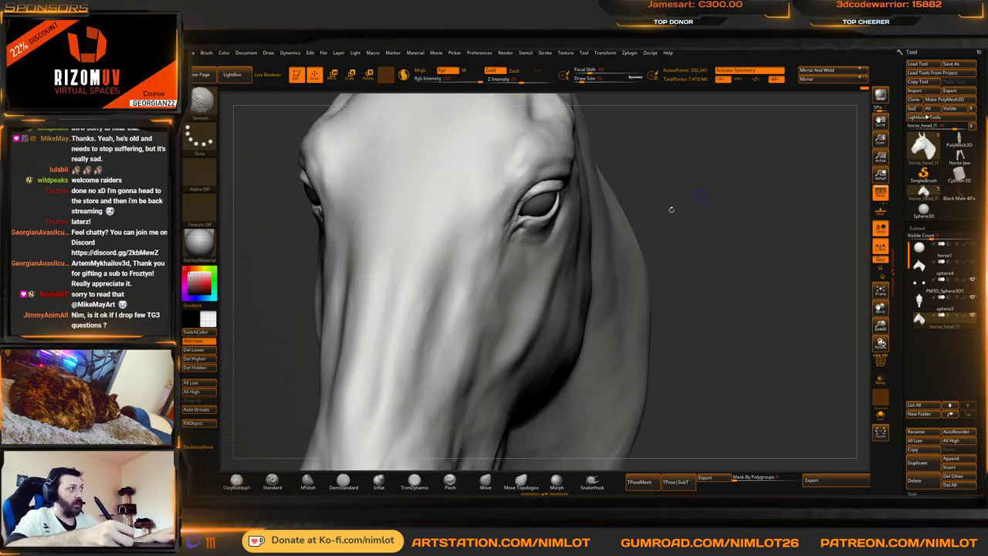
{"action": "key", "text": "shift+d"}
{"action": "key", "text": "shift+d"}
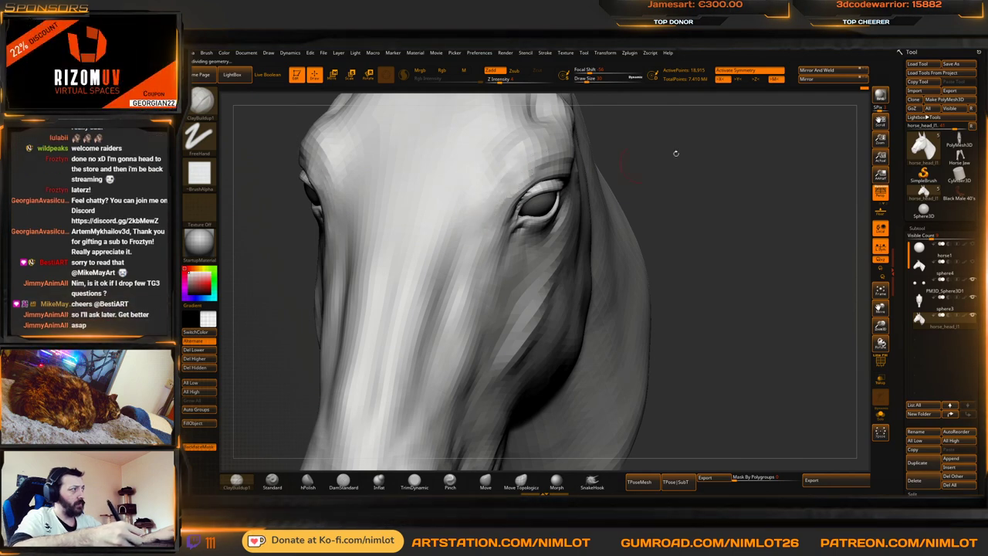
{"action": "left_click_drag", "start_coordinate": [676, 153], "coordinate": [617, 179]}
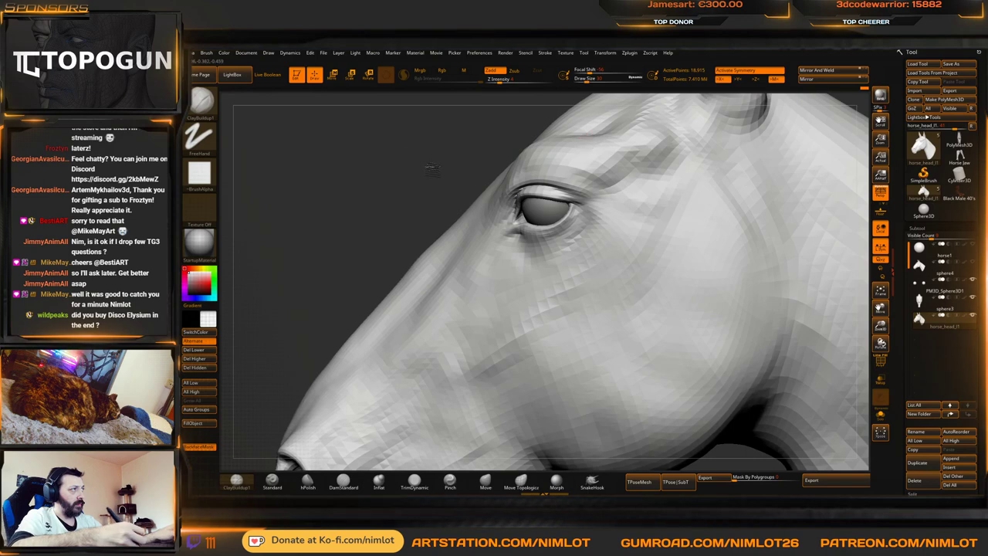
{"action": "left_click_drag", "start_coordinate": [433, 170], "coordinate": [481, 159]}
Raise the horse head by two subdivision levels, check it from the side and front, and select the Standard brush
{"action": "key", "text": "d"}
{"action": "key", "text": "d"}
{"action": "left_click_drag", "start_coordinate": [715, 146], "coordinate": [708, 182], "text": "alt"}
{"action": "left_click_drag", "start_coordinate": [708, 182], "coordinate": [720, 235]}
{"action": "left_click_drag", "start_coordinate": [724, 154], "coordinate": [747, 166], "text": "alt"}
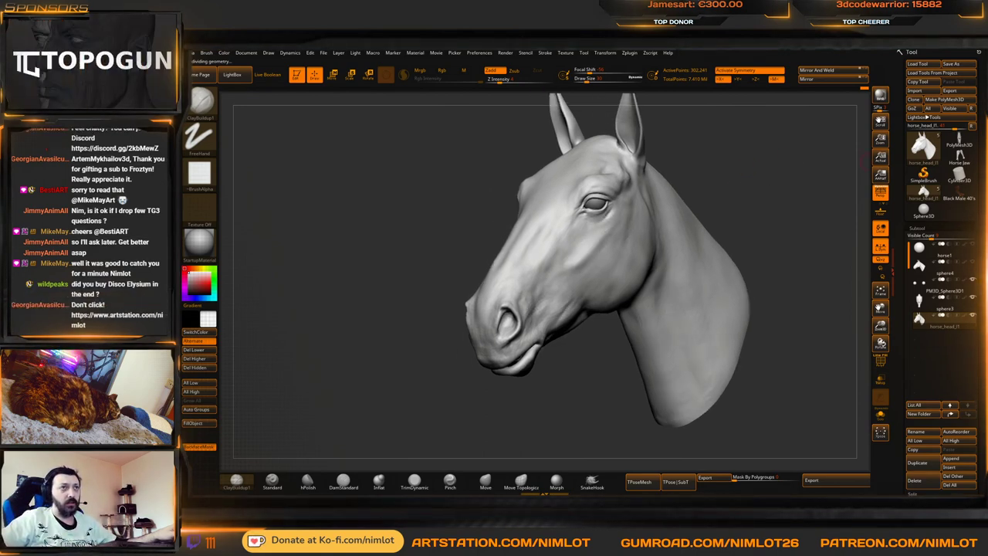
{"action": "mouse_move", "coordinate": [746, 203]}
{"action": "left_mouse_down"}
{"action": "mouse_move", "coordinate": [761, 236]}
{"action": "mouse_move", "coordinate": [677, 253]}
{"action": "left_mouse_up"}
{"action": "left_click", "coordinate": [272, 481]}
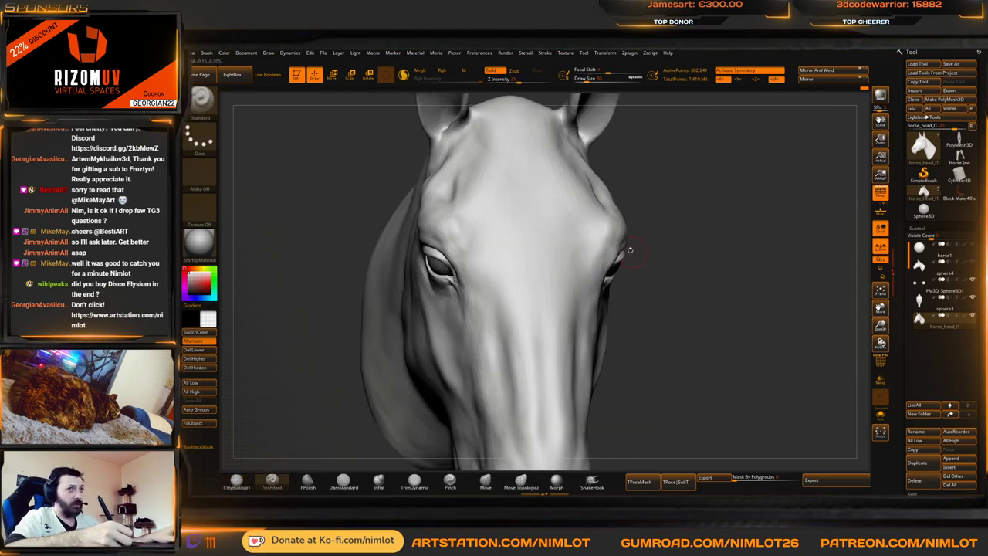
Lower the horse head by one subdivision level, sculpt the inner brow above the eyes with the Standard brush and smooth it
{"action": "key", "text": "shift+d"}
{"action": "left_click_drag", "start_coordinate": [581, 267], "coordinate": [582, 232]}
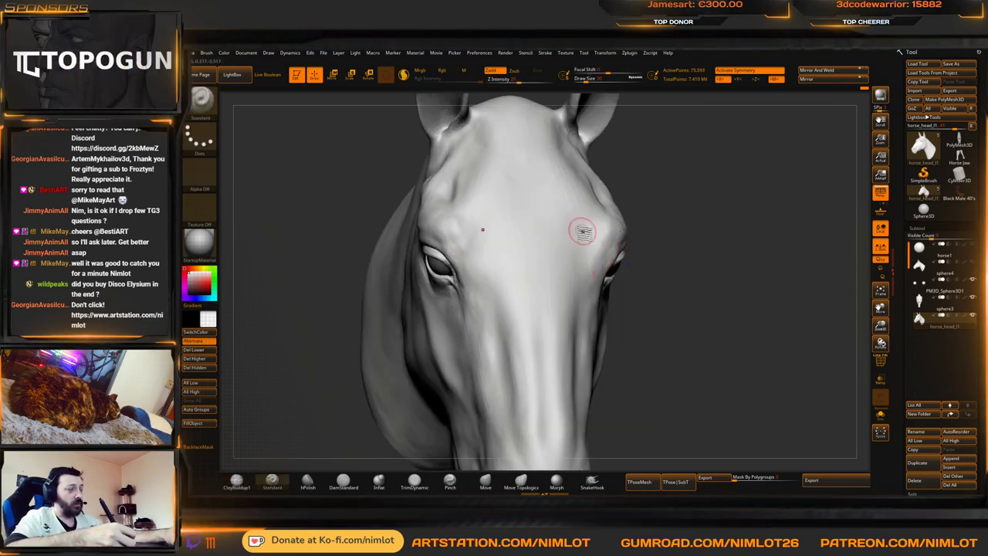
{"action": "left_click_drag", "start_coordinate": [713, 207], "coordinate": [602, 262]}
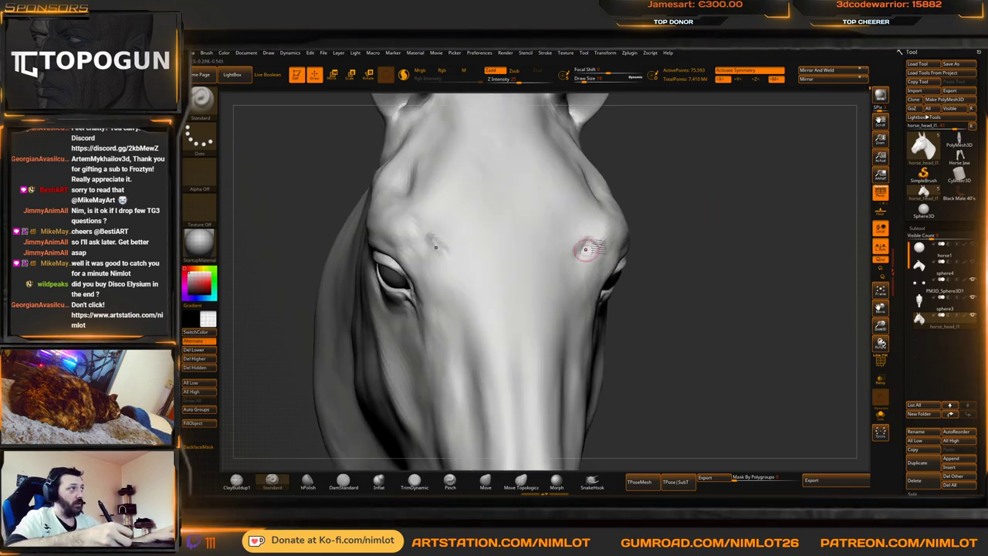
{"action": "left_click_drag", "start_coordinate": [588, 245], "coordinate": [579, 247], "text": "shift"}
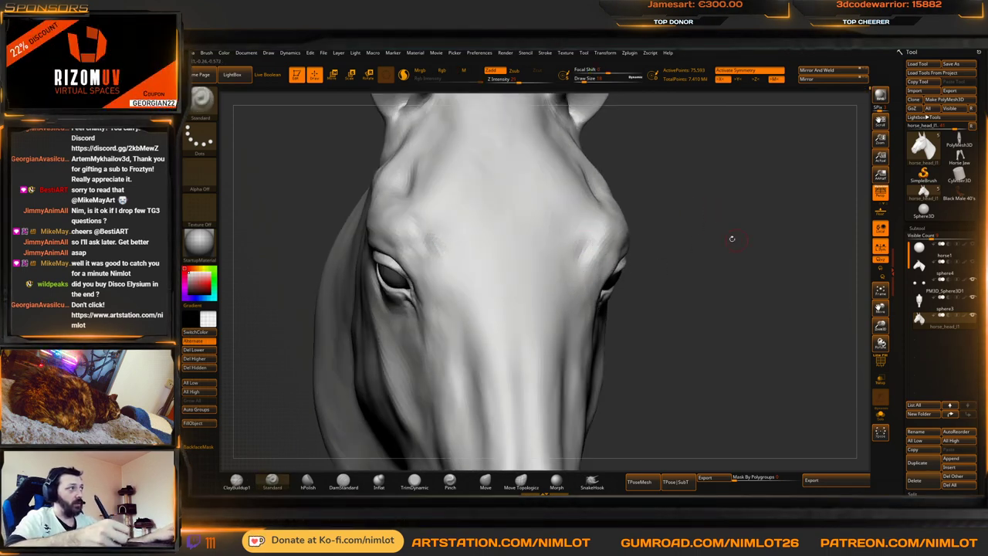
{"action": "mouse_move", "coordinate": [695, 239]}
{"action": "left_mouse_down"}
{"action": "mouse_move", "coordinate": [739, 227]}
{"action": "mouse_move", "coordinate": [728, 235]}
{"action": "mouse_move", "coordinate": [764, 235]}
{"action": "mouse_move", "coordinate": [758, 253]}
{"action": "left_mouse_up"}
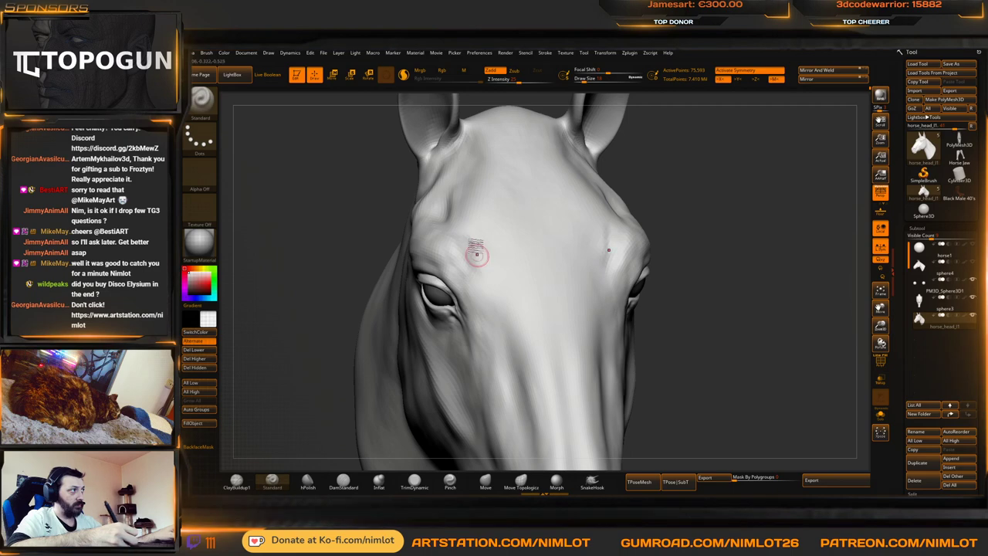
Smooth the inner brow and the hollow above it along the side of the forehead
{"action": "left_click_drag", "start_coordinate": [661, 202], "coordinate": [624, 206]}
{"action": "left_click_drag", "start_coordinate": [470, 237], "coordinate": [481, 253], "text": "shift"}
{"action": "left_click_drag", "start_coordinate": [753, 185], "coordinate": [773, 220]}
{"action": "left_click_drag", "start_coordinate": [695, 218], "coordinate": [736, 220]}
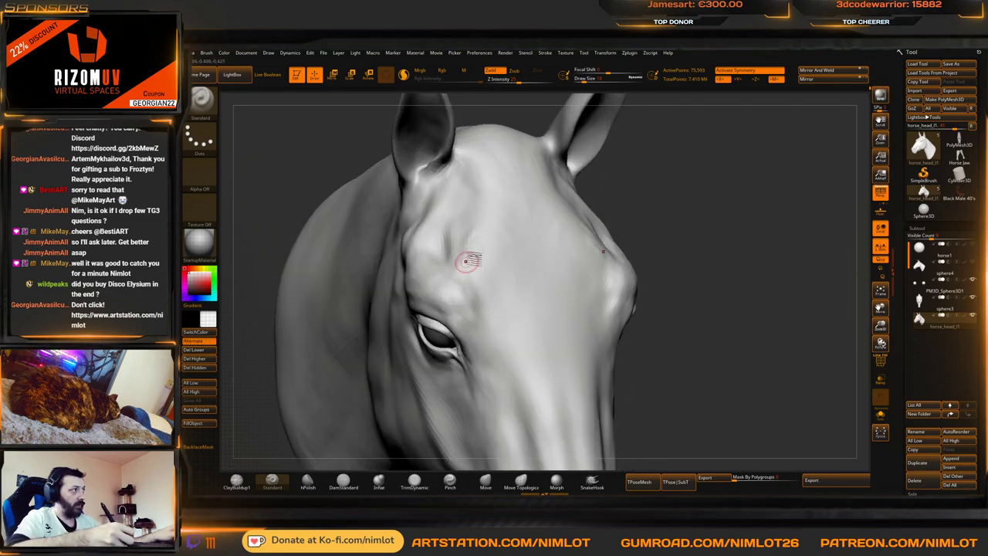
{"action": "left_click_drag", "start_coordinate": [465, 262], "coordinate": [457, 256], "text": "shift"}
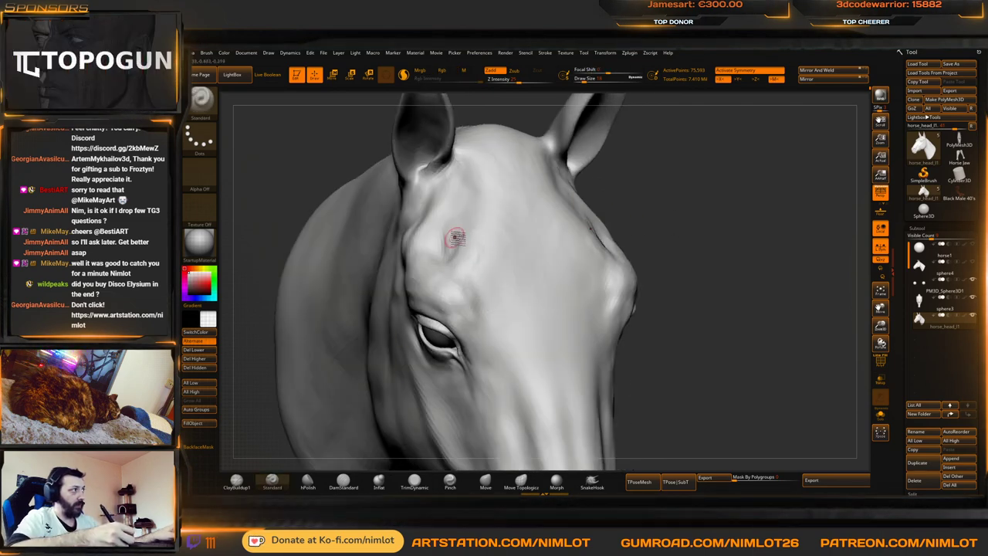
{"action": "key", "text": "shift"}
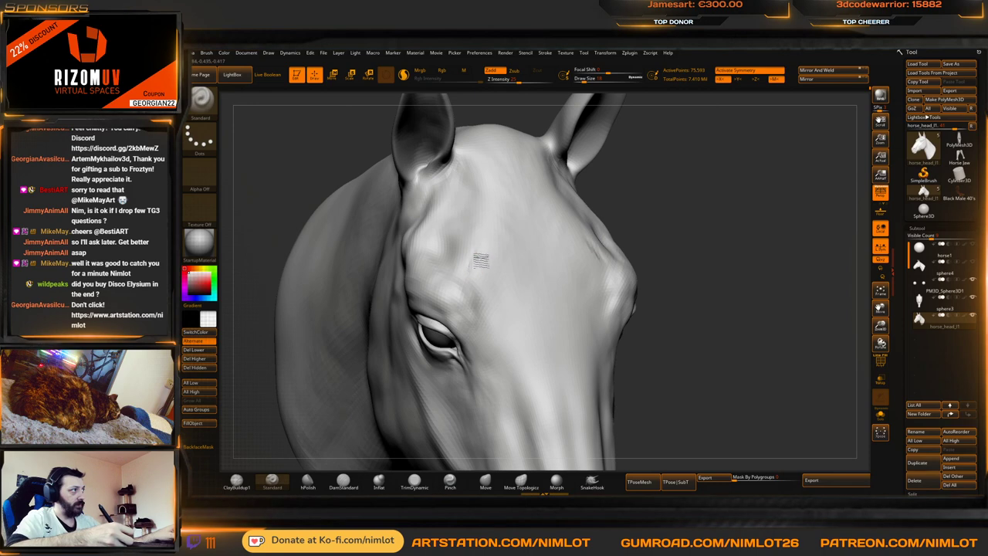
{"action": "key", "text": "shift"}
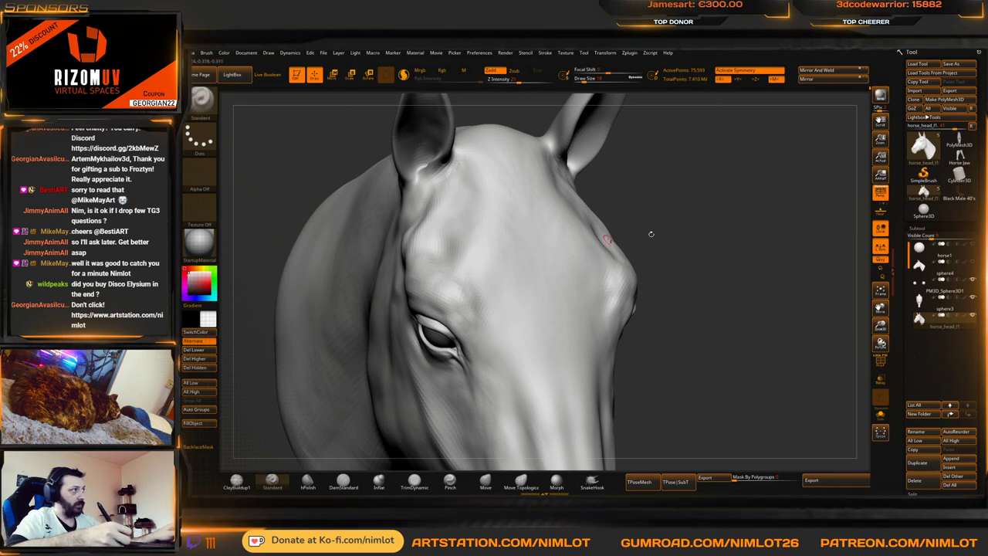
Add volume to the inner brow above the eyes with the ClayBuildup brush
{"action": "mouse_move", "coordinate": [650, 234]}
{"action": "left_mouse_down", "text": "shift"}
{"action": "mouse_move", "coordinate": [728, 230]}
{"action": "mouse_move", "coordinate": [724, 247]}
{"action": "mouse_move", "coordinate": [739, 203]}
{"action": "mouse_move", "coordinate": [749, 224]}
{"action": "left_mouse_up", "text": "shift"}
{"action": "mouse_move", "coordinate": [664, 308]}
{"action": "left_mouse_down"}
{"action": "mouse_move", "coordinate": [699, 324]}
{"action": "mouse_move", "coordinate": [706, 363]}
{"action": "left_mouse_up"}
{"action": "left_click", "coordinate": [237, 481]}
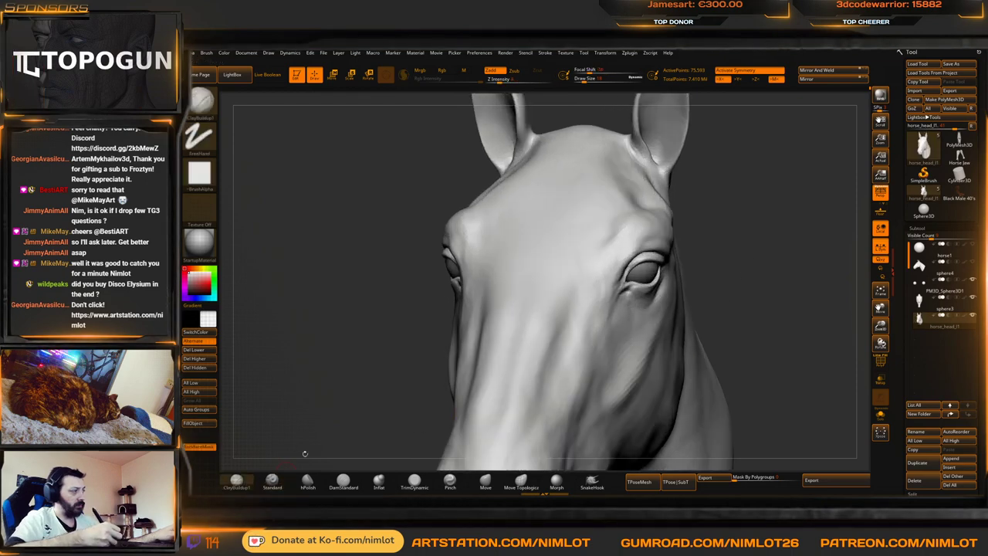
{"action": "left_click_drag", "start_coordinate": [706, 250], "coordinate": [741, 256]}
{"action": "left_click_drag", "start_coordinate": [632, 249], "coordinate": [636, 260]}
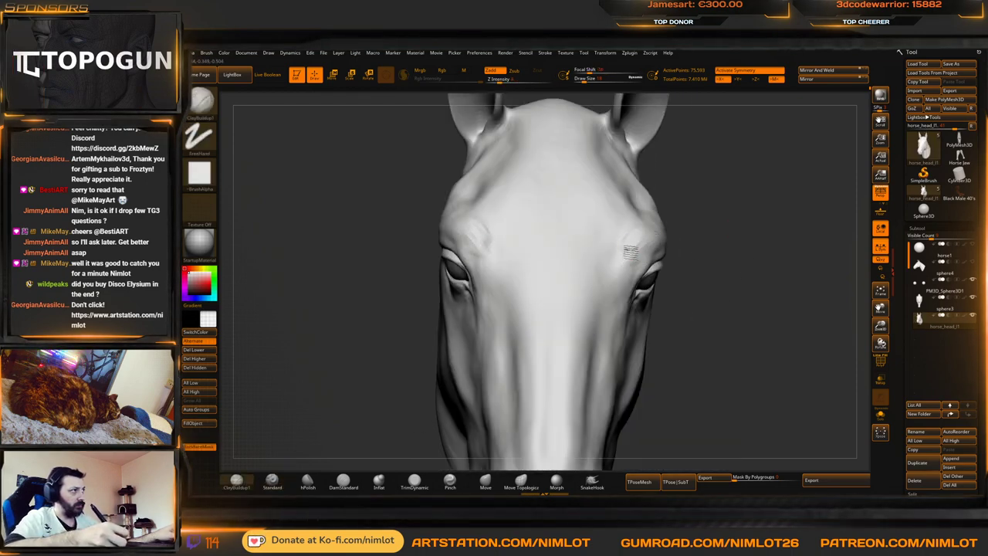
{"action": "mouse_move", "coordinate": [772, 236]}
{"action": "left_mouse_down"}
{"action": "mouse_move", "coordinate": [783, 220]}
{"action": "mouse_move", "coordinate": [754, 286]}
{"action": "mouse_move", "coordinate": [732, 255]}
{"action": "mouse_move", "coordinate": [735, 289]}
{"action": "mouse_move", "coordinate": [660, 324]}
{"action": "left_mouse_up"}
Nudge the skin beside the front corner of the eye towards the centre of the face with Move Topological
{"action": "left_click", "coordinate": [521, 480]}
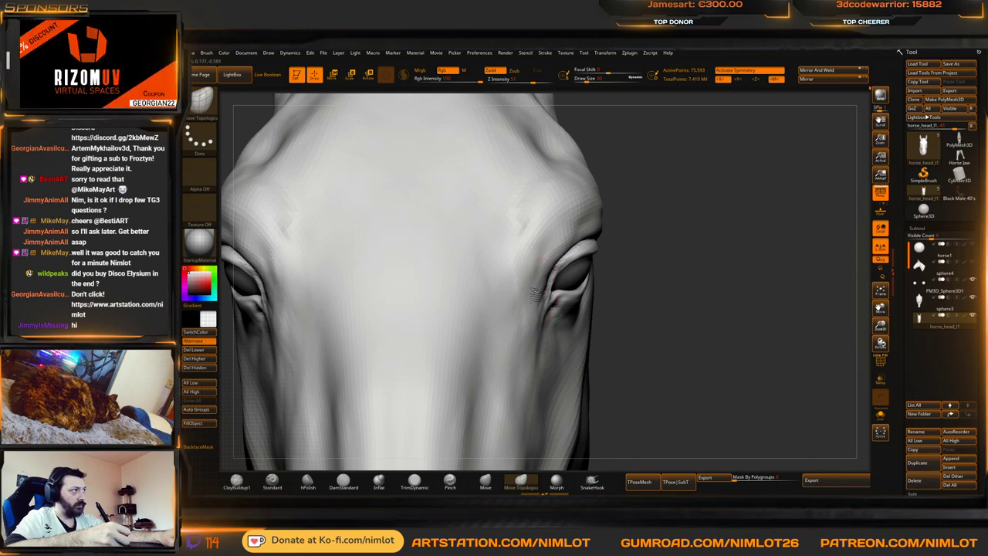
{"action": "left_click_drag", "start_coordinate": [534, 269], "coordinate": [525, 268]}
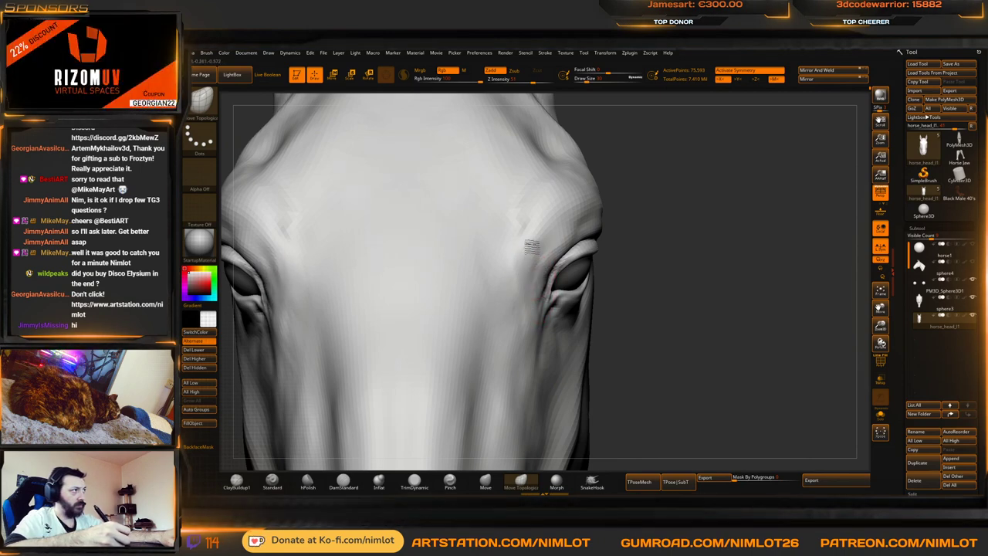
{"action": "left_click_drag", "start_coordinate": [696, 236], "coordinate": [598, 233]}
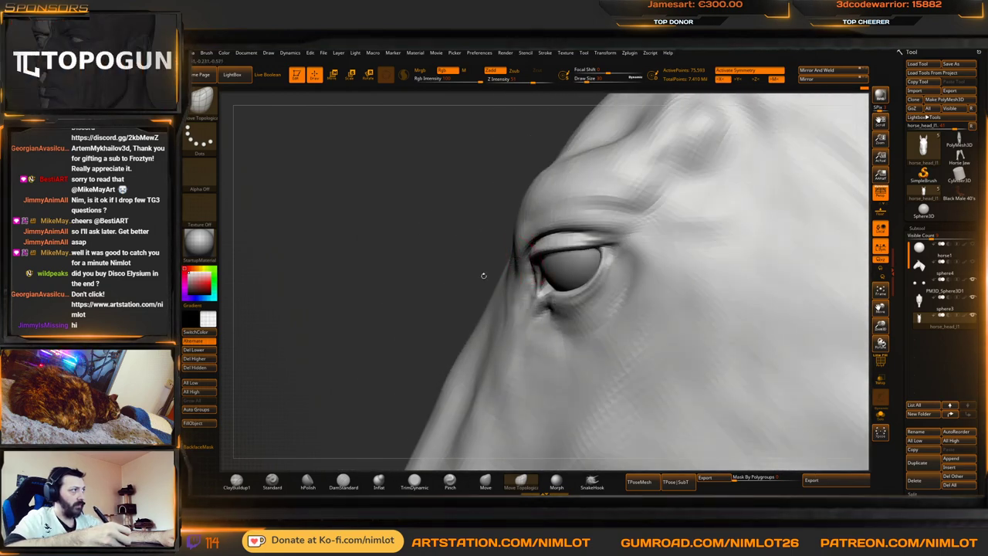
{"action": "left_click_drag", "start_coordinate": [481, 275], "coordinate": [500, 270]}
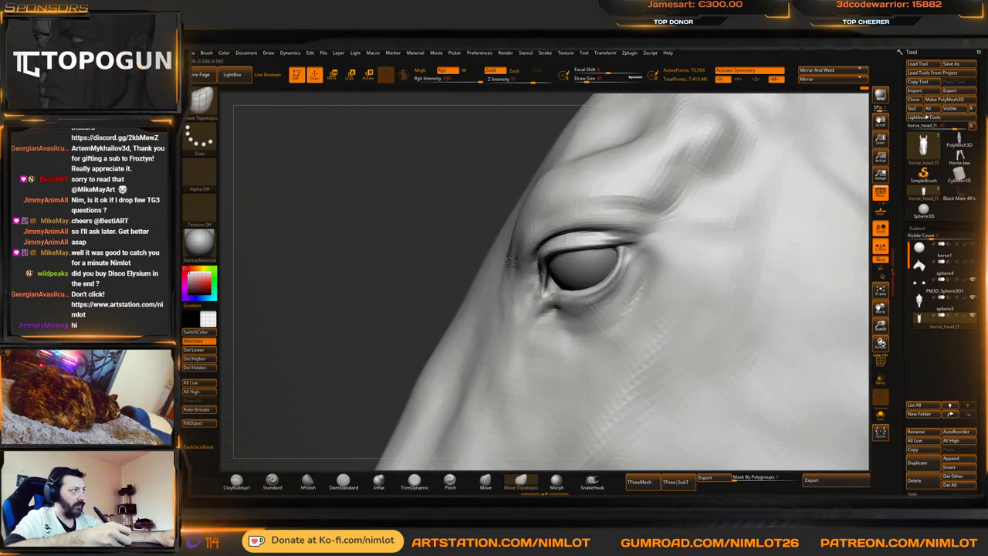
{"action": "left_click_drag", "start_coordinate": [426, 227], "coordinate": [483, 230], "text": "alt"}
{"action": "mouse_move", "coordinate": [687, 177]}
{"action": "left_mouse_down"}
{"action": "mouse_move", "coordinate": [737, 176]}
{"action": "mouse_move", "coordinate": [741, 209]}
{"action": "mouse_move", "coordinate": [787, 223]}
{"action": "mouse_move", "coordinate": [725, 243]}
{"action": "left_mouse_up"}
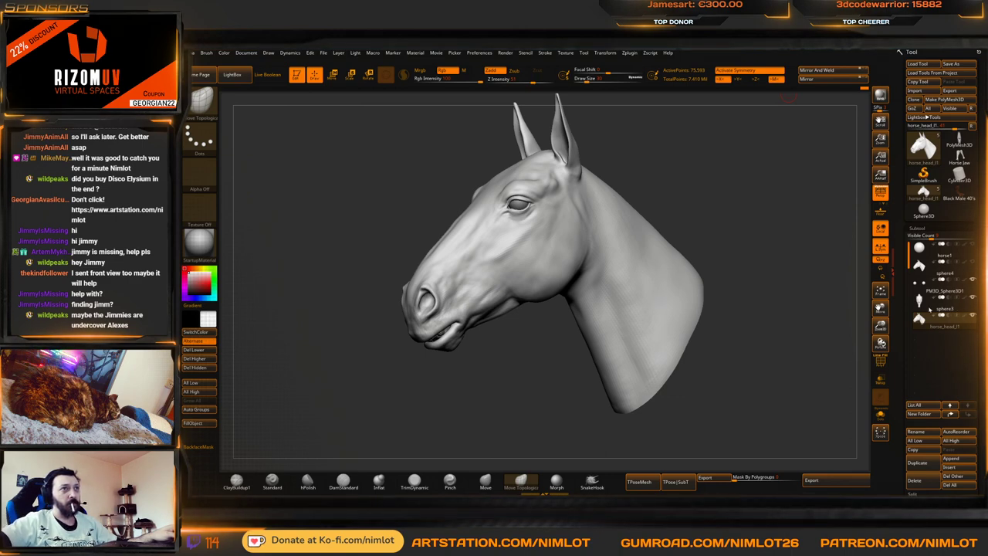
Examine the skull's width, brows and temples from the front with transparency switched on, and restore the opaque display
{"action": "left_click_drag", "start_coordinate": [758, 293], "coordinate": [783, 294], "text": "shift"}
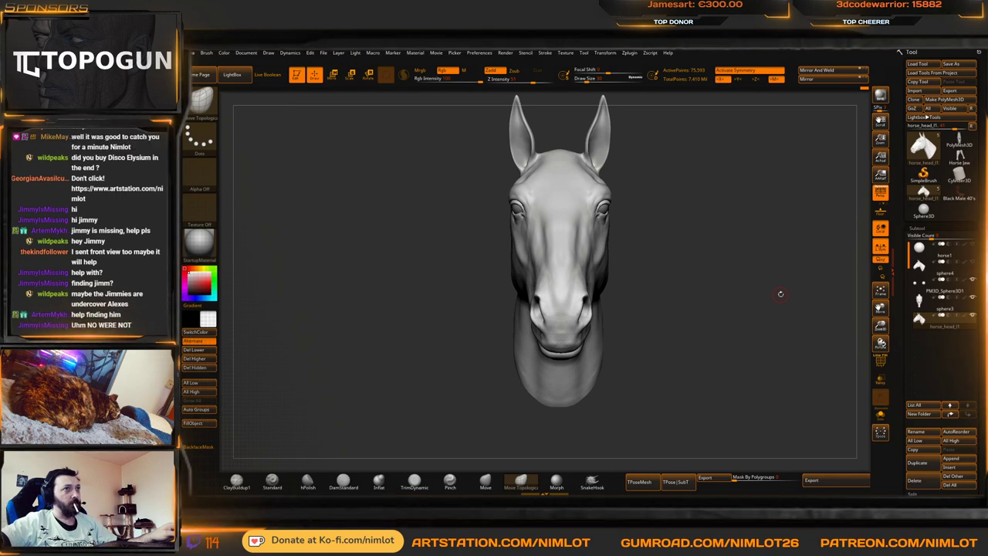
{"action": "mouse_move", "coordinate": [780, 293]}
{"action": "left_mouse_down"}
{"action": "mouse_move", "coordinate": [775, 317]}
{"action": "mouse_move", "coordinate": [775, 308]}
{"action": "mouse_move", "coordinate": [795, 308]}
{"action": "mouse_move", "coordinate": [773, 306]}
{"action": "left_mouse_up"}
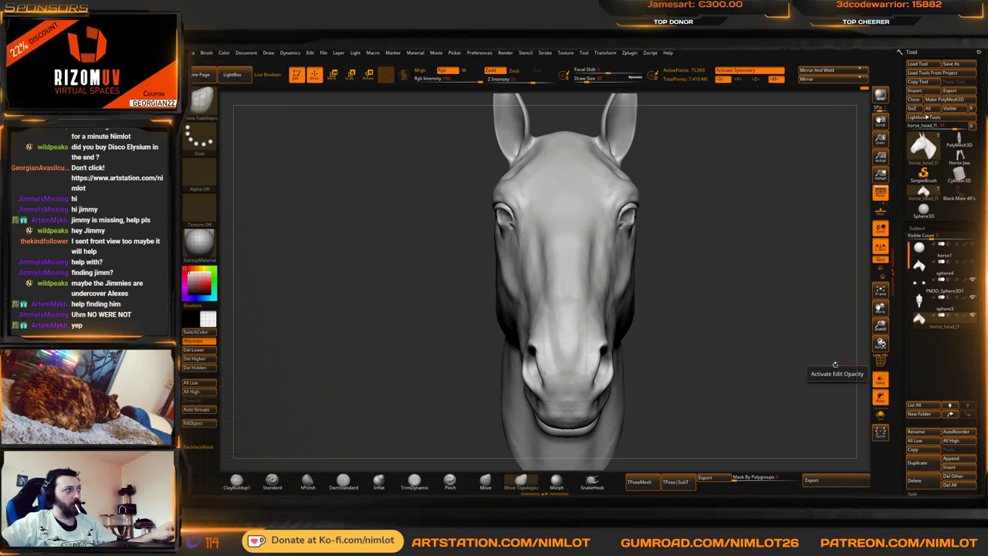
{"action": "left_click_drag", "start_coordinate": [776, 325], "coordinate": [775, 352], "text": "alt"}
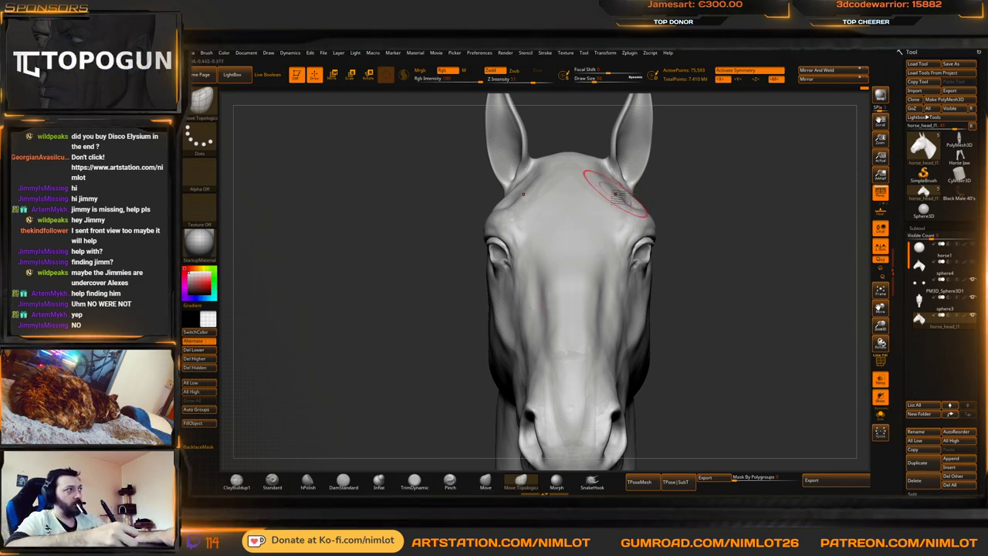
{"action": "left_click_drag", "start_coordinate": [716, 192], "coordinate": [692, 250]}
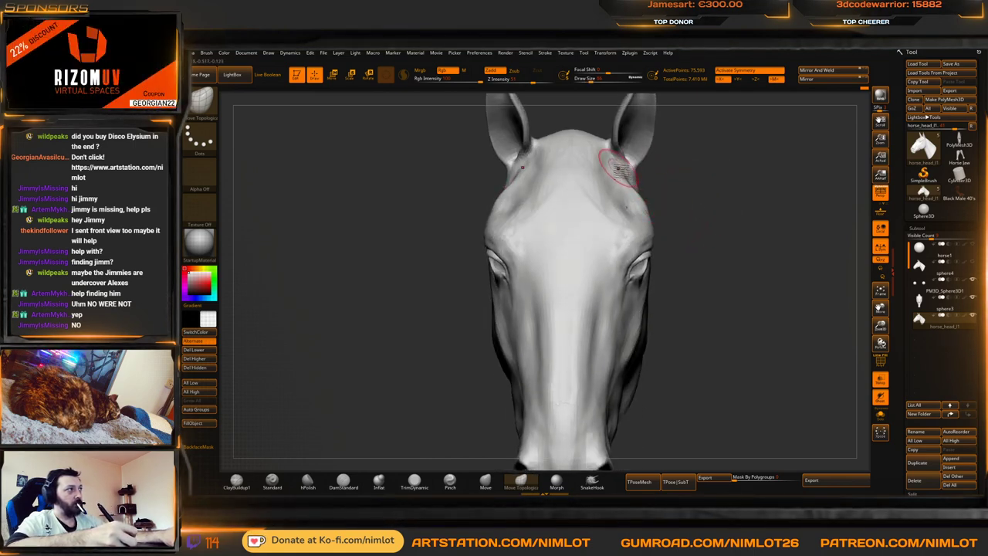
{"action": "mouse_move", "coordinate": [744, 184]}
{"action": "left_mouse_down"}
{"action": "mouse_move", "coordinate": [745, 175]}
{"action": "mouse_move", "coordinate": [739, 181]}
{"action": "mouse_move", "coordinate": [763, 196]}
{"action": "mouse_move", "coordinate": [760, 220]}
{"action": "left_mouse_up"}
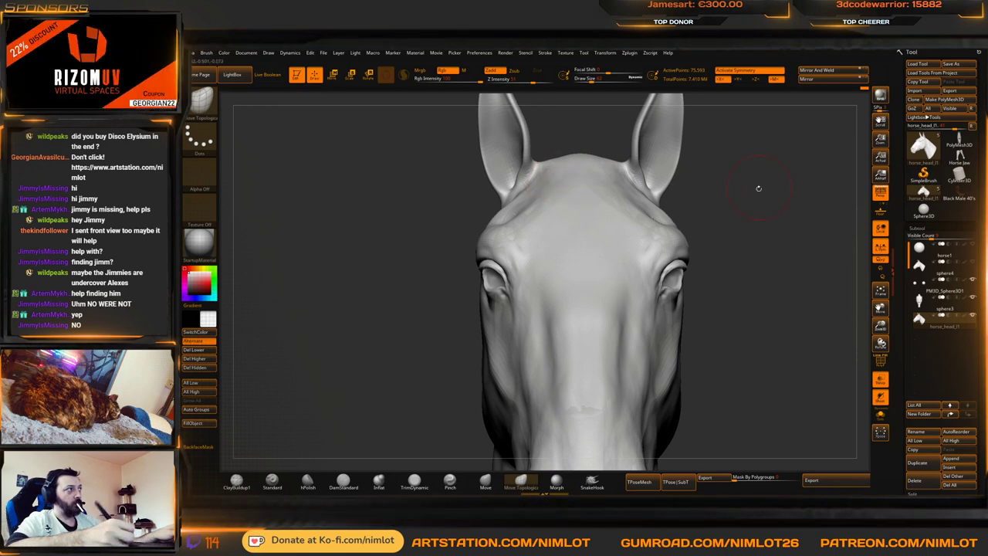
{"action": "mouse_move", "coordinate": [759, 187]}
{"action": "left_mouse_down"}
{"action": "mouse_move", "coordinate": [753, 166]}
{"action": "mouse_move", "coordinate": [715, 175]}
{"action": "mouse_move", "coordinate": [755, 192]}
{"action": "mouse_move", "coordinate": [730, 227]}
{"action": "left_mouse_up"}
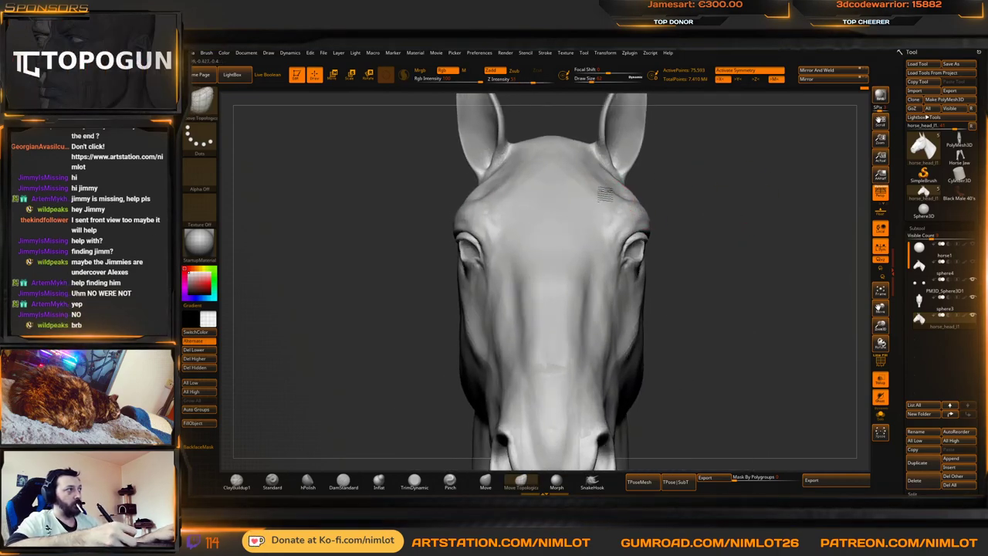
{"action": "left_click_drag", "start_coordinate": [741, 191], "coordinate": [742, 322]}
{"action": "left_click", "coordinate": [881, 381]}
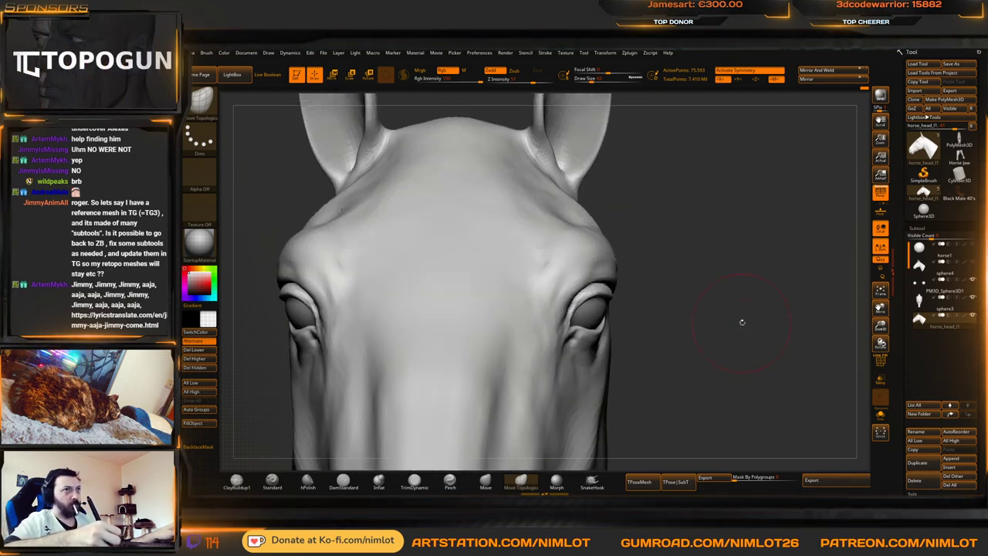
Refine the brow ridge above the eyes with ClayBuildup and check the whole head from the front and side
{"action": "mouse_move", "coordinate": [720, 290]}
{"action": "left_mouse_down"}
{"action": "mouse_move", "coordinate": [677, 289]}
{"action": "mouse_move", "coordinate": [681, 278]}
{"action": "left_mouse_up"}
{"action": "left_click", "coordinate": [246, 481]}
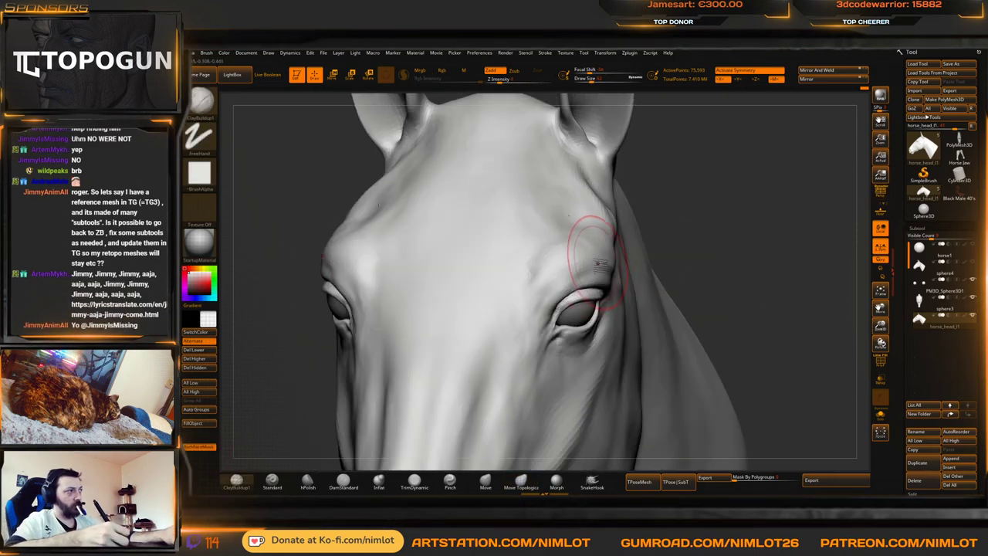
{"action": "mouse_move", "coordinate": [595, 254]}
{"action": "left_mouse_down"}
{"action": "mouse_move", "coordinate": [600, 273]}
{"action": "mouse_move", "coordinate": [599, 255]}
{"action": "left_mouse_up"}
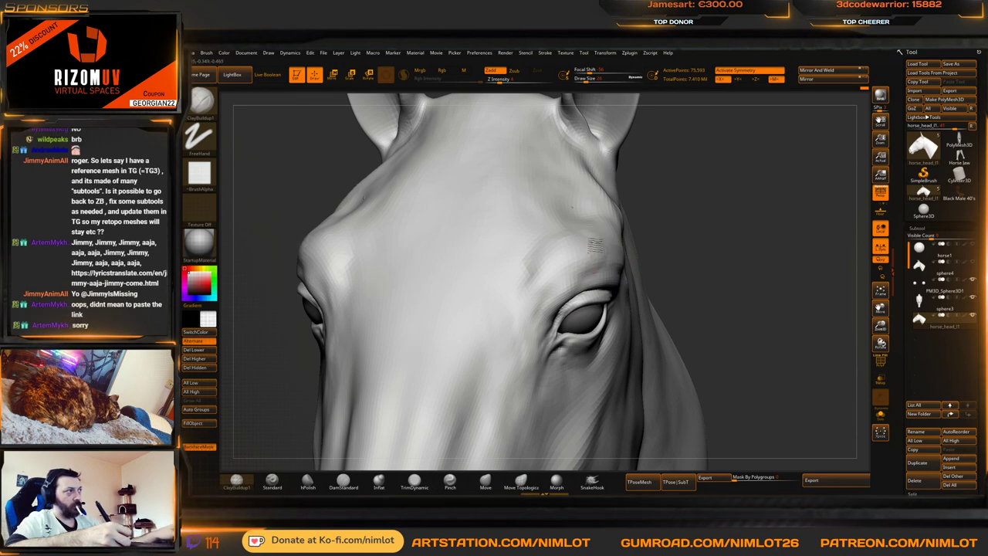
{"action": "left_click_drag", "start_coordinate": [678, 238], "coordinate": [745, 244]}
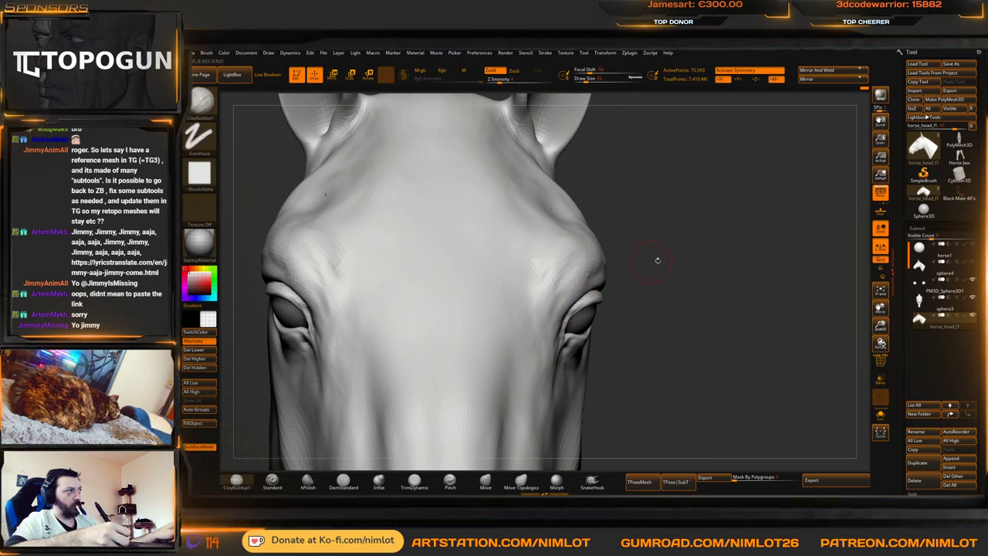
{"action": "right_click_drag", "start_coordinate": [654, 260], "coordinate": [723, 232]}
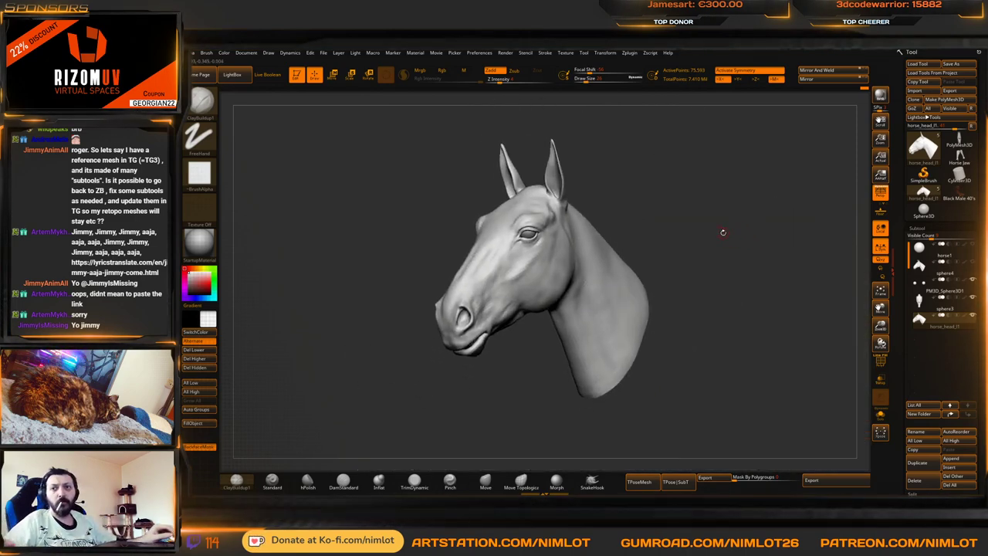
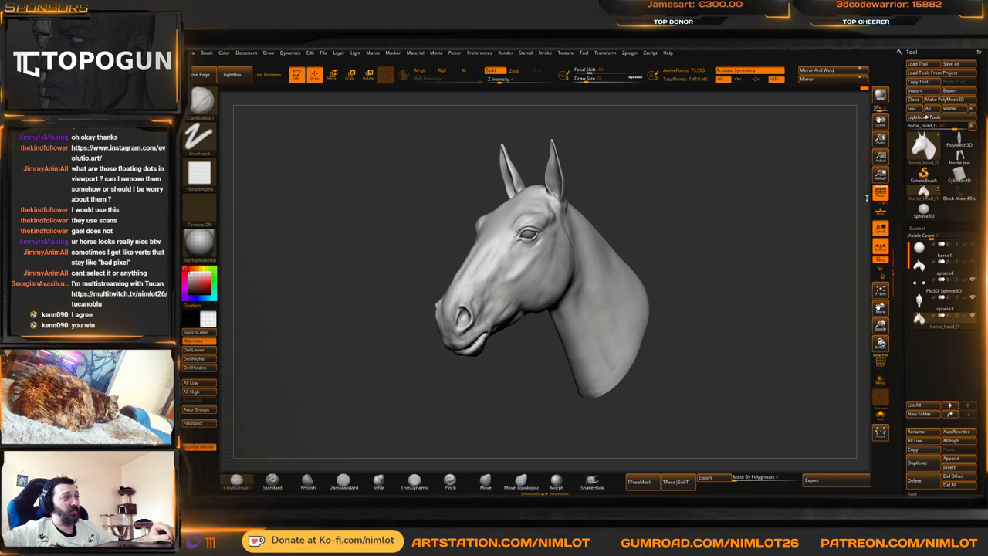
{"action": "left_click_drag", "start_coordinate": [772, 202], "coordinate": [749, 226]}
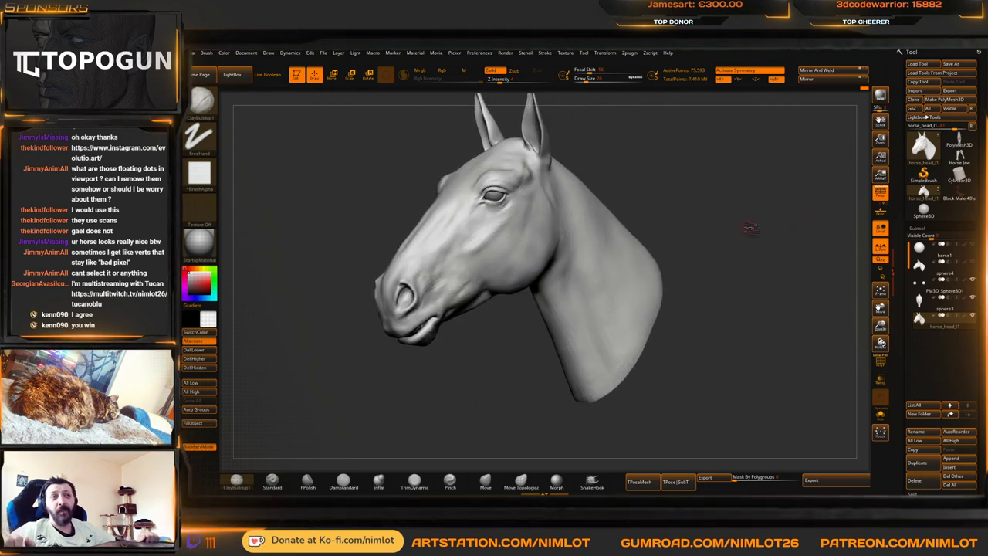